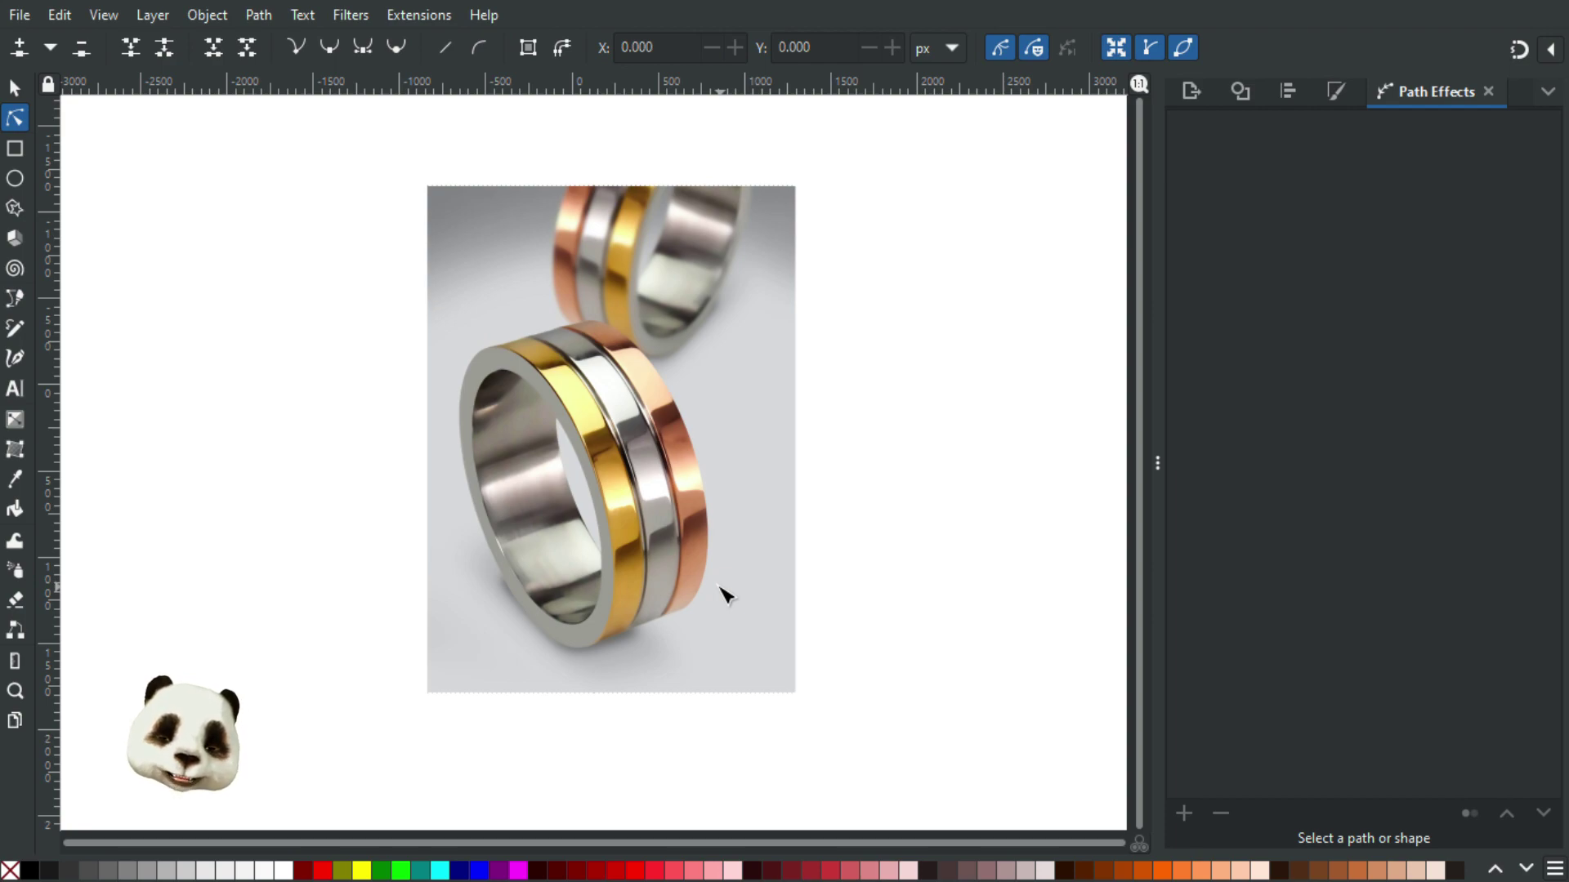
Step: Examine the foreground ring's overall shape and metallic reflections in the reference photo
{"action": "scroll", "coordinate": [617, 445], "scroll_direction": "up", "scroll_amount": 3, "text": "ctrl"}
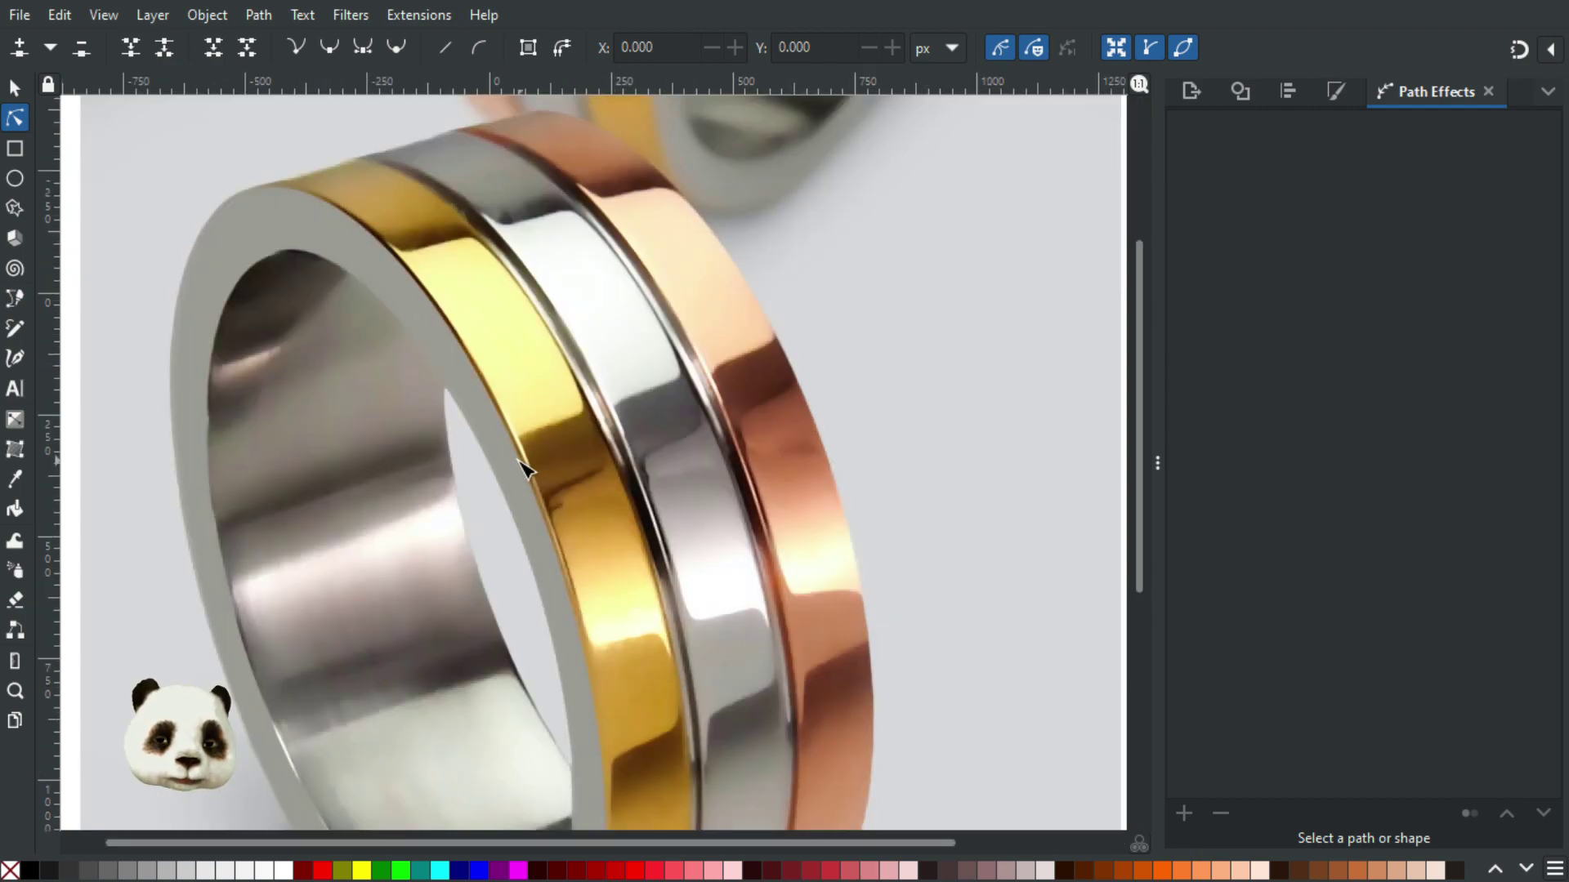
{"action": "scroll", "coordinate": [695, 715], "scroll_direction": "down", "scroll_amount": 3, "text": "ctrl"}
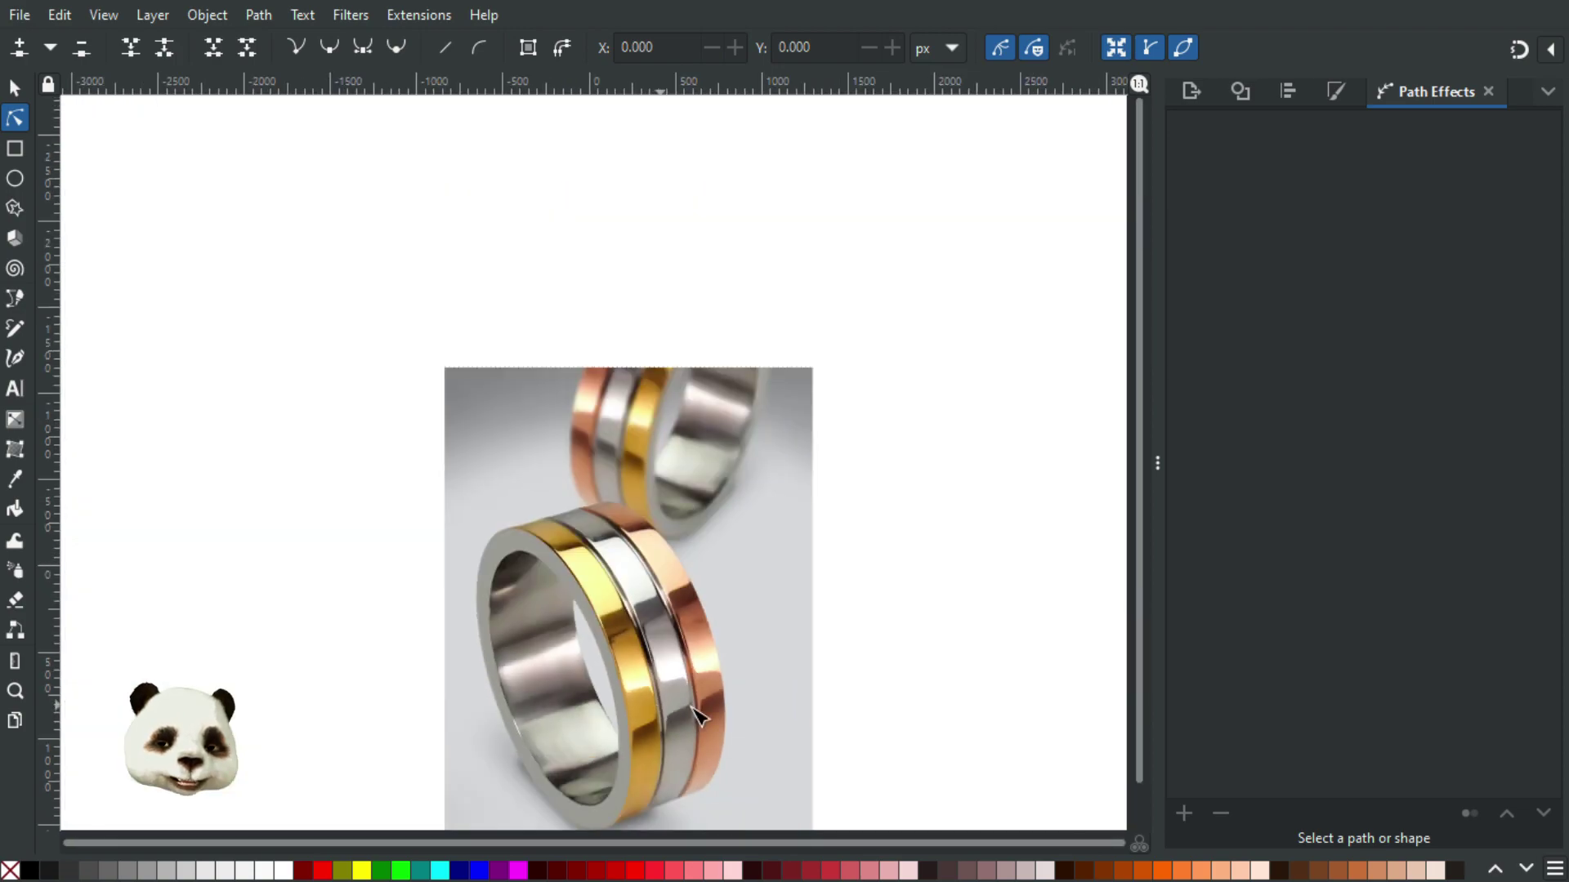
{"action": "scroll", "coordinate": [764, 719], "scroll_direction": "down", "scroll_amount": 3}
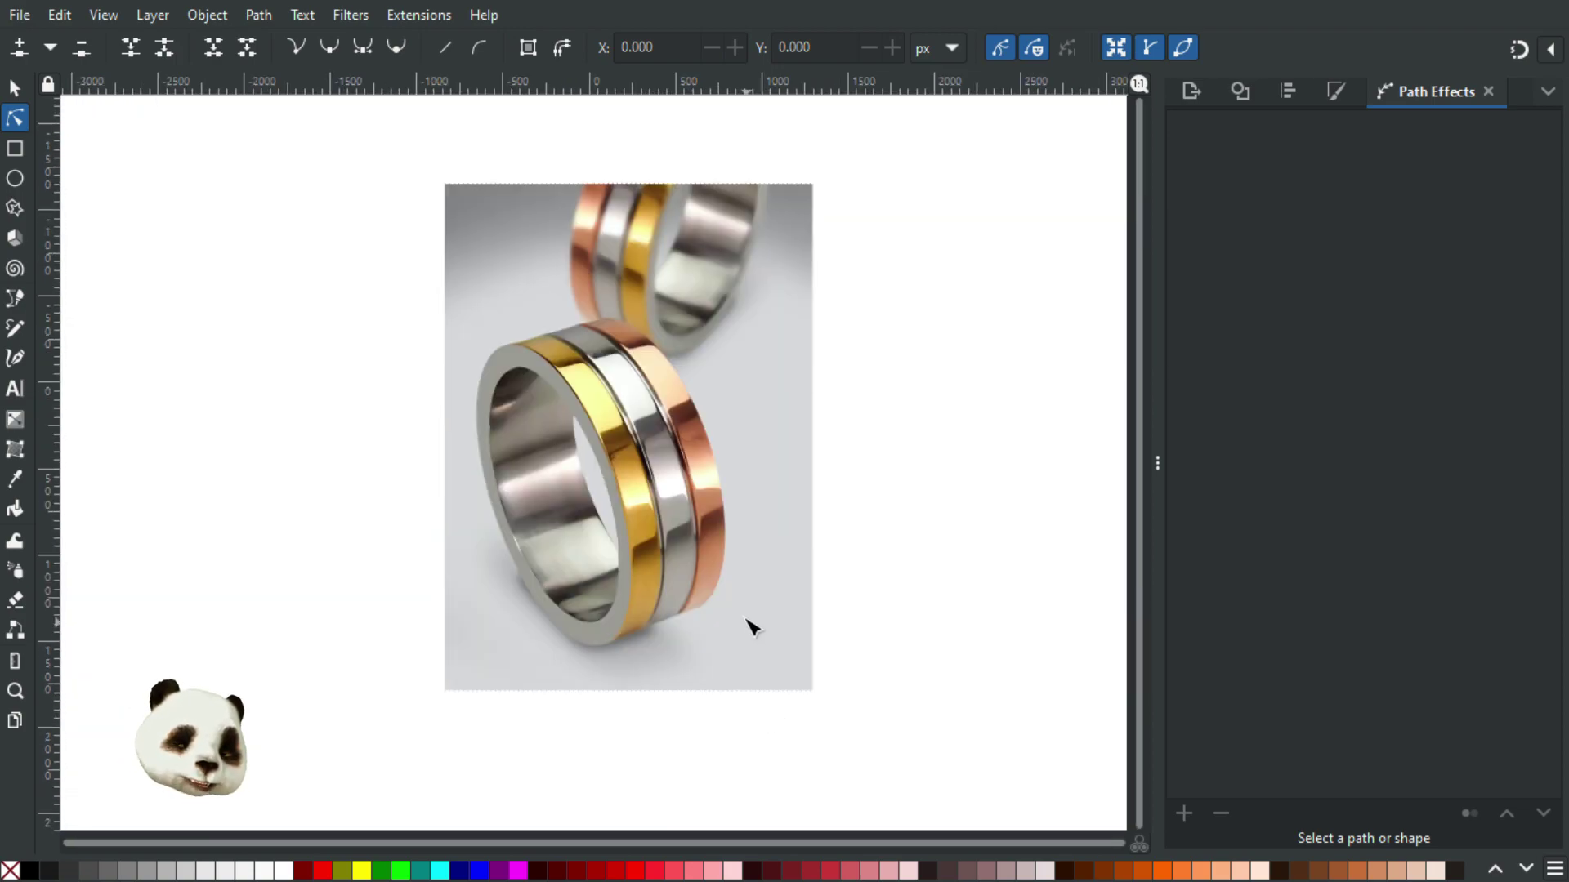
{"action": "scroll", "coordinate": [752, 627], "scroll_direction": "up", "scroll_amount": 2, "text": "ctrl"}
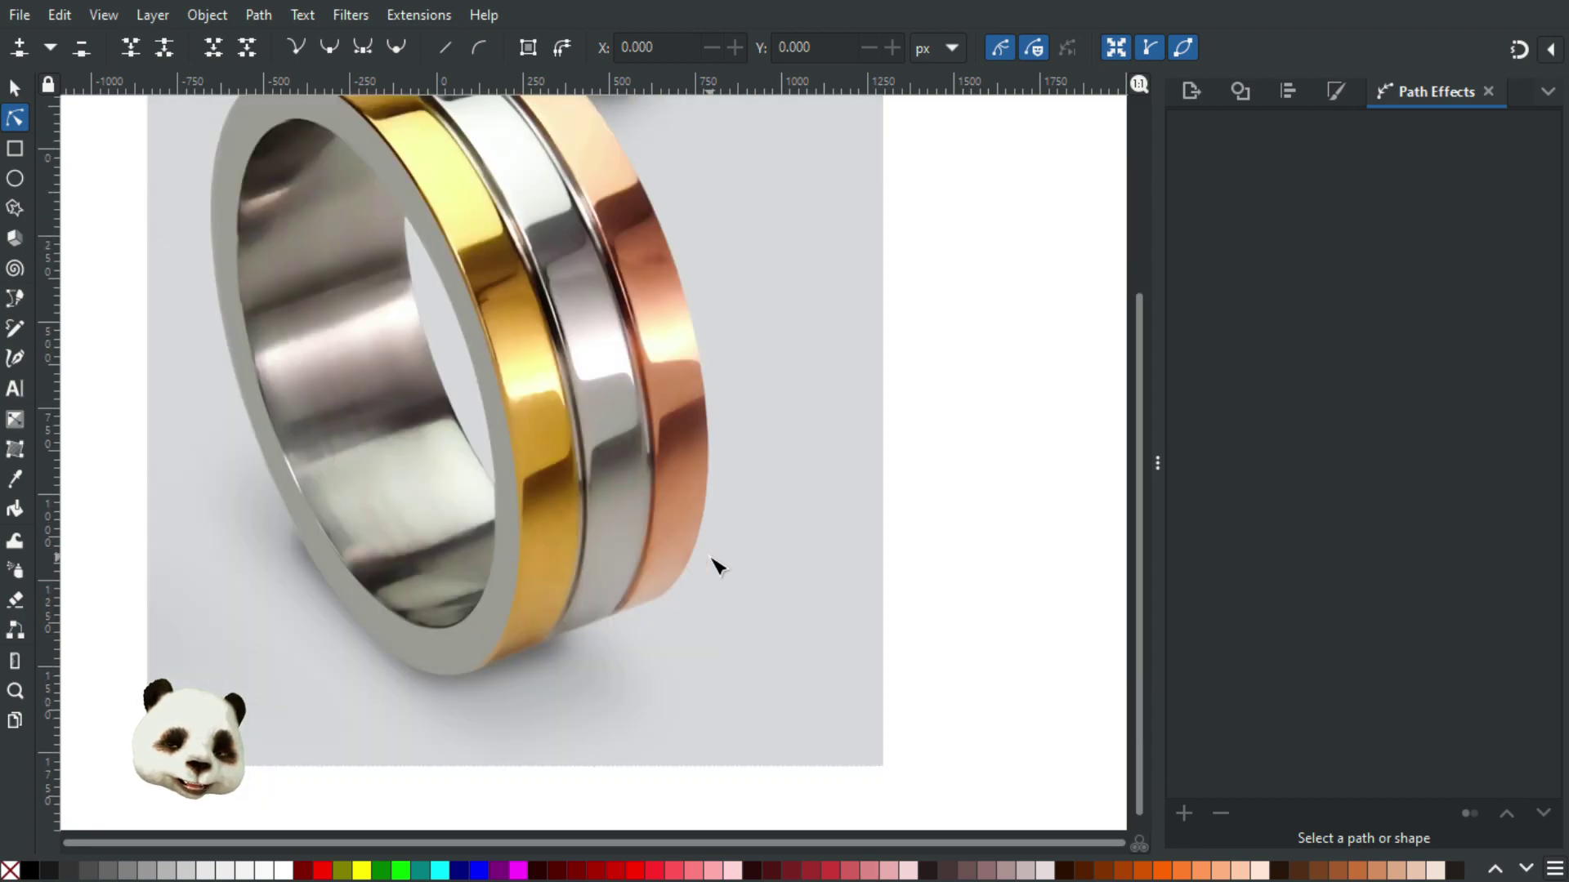
{"action": "scroll", "coordinate": [717, 565], "scroll_direction": "down", "scroll_amount": 1, "text": "ctrl"}
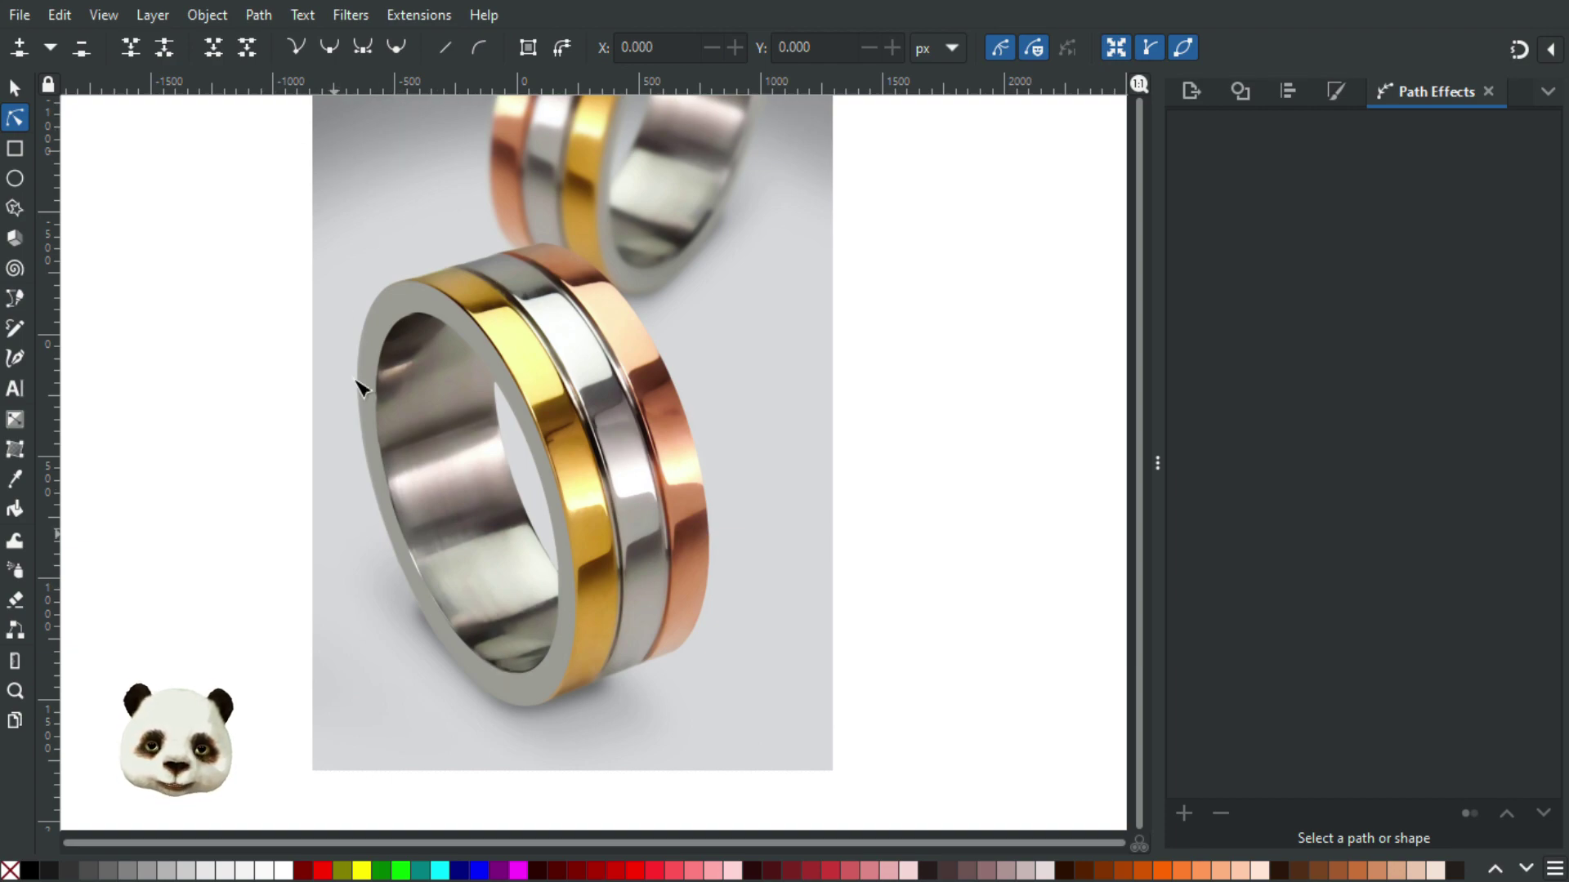
{"action": "scroll", "coordinate": [713, 430], "scroll_direction": "up", "scroll_amount": 2}
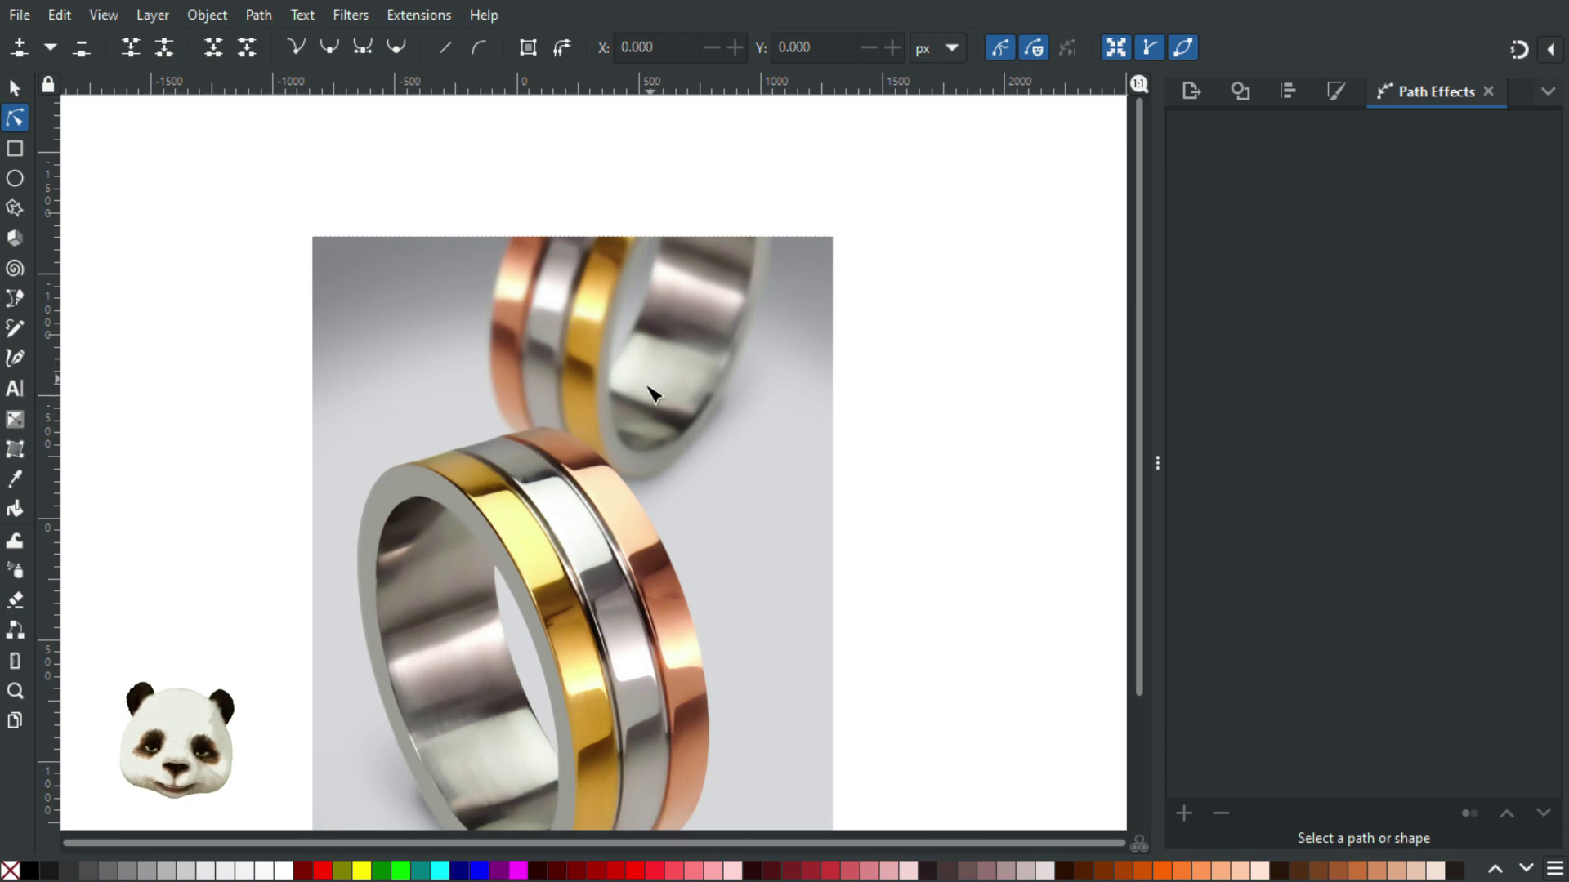
{"action": "scroll", "coordinate": [585, 454], "scroll_direction": "down", "scroll_amount": 3}
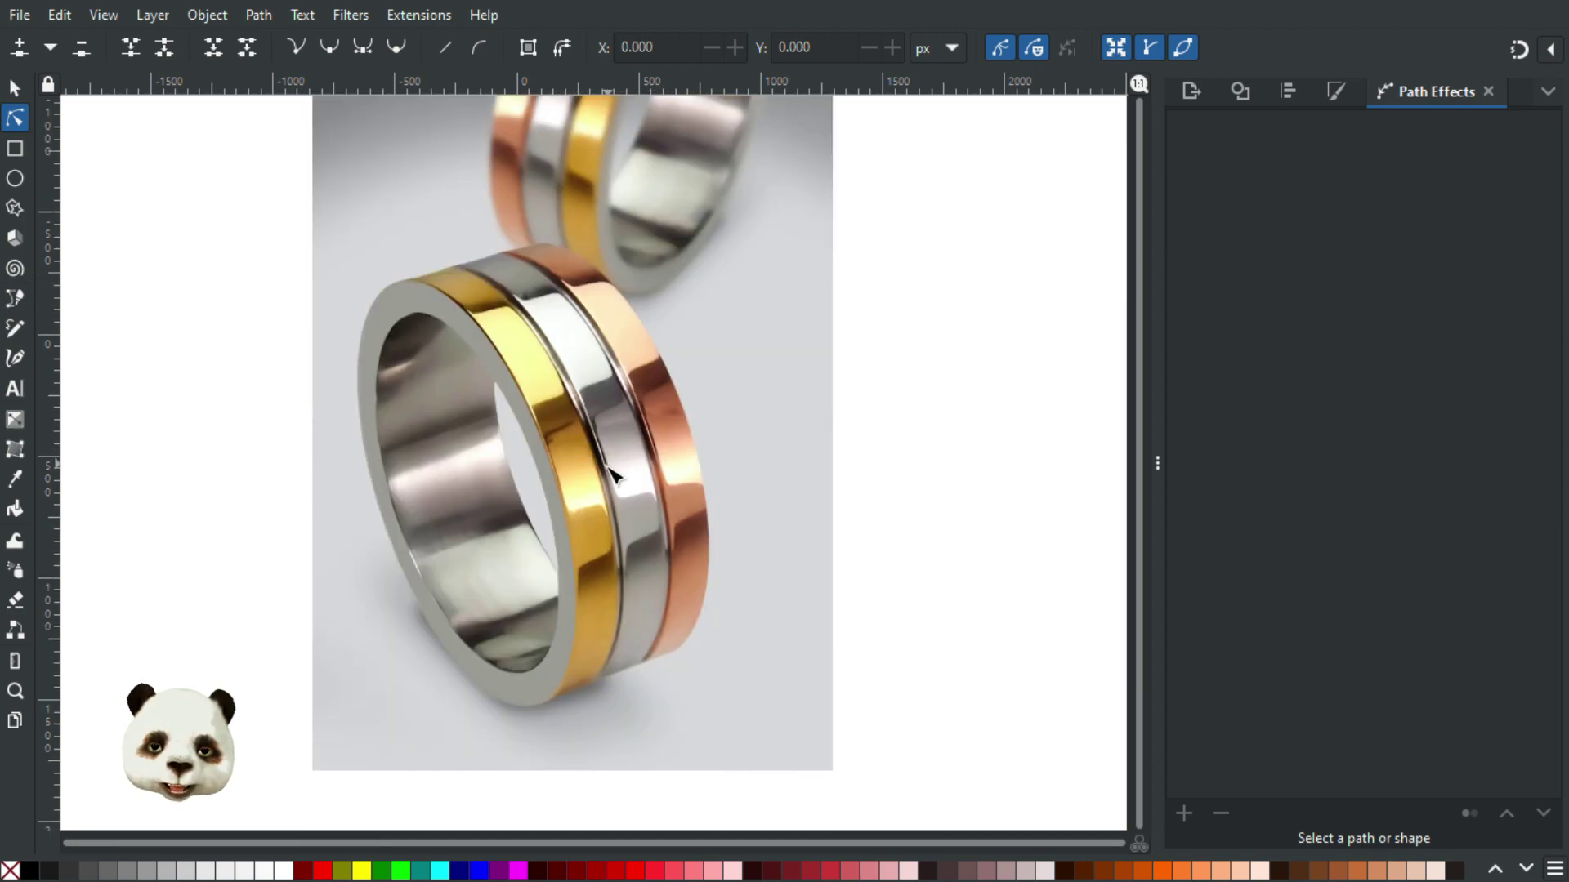
{"action": "scroll", "coordinate": [556, 493], "scroll_direction": "up", "scroll_amount": 3}
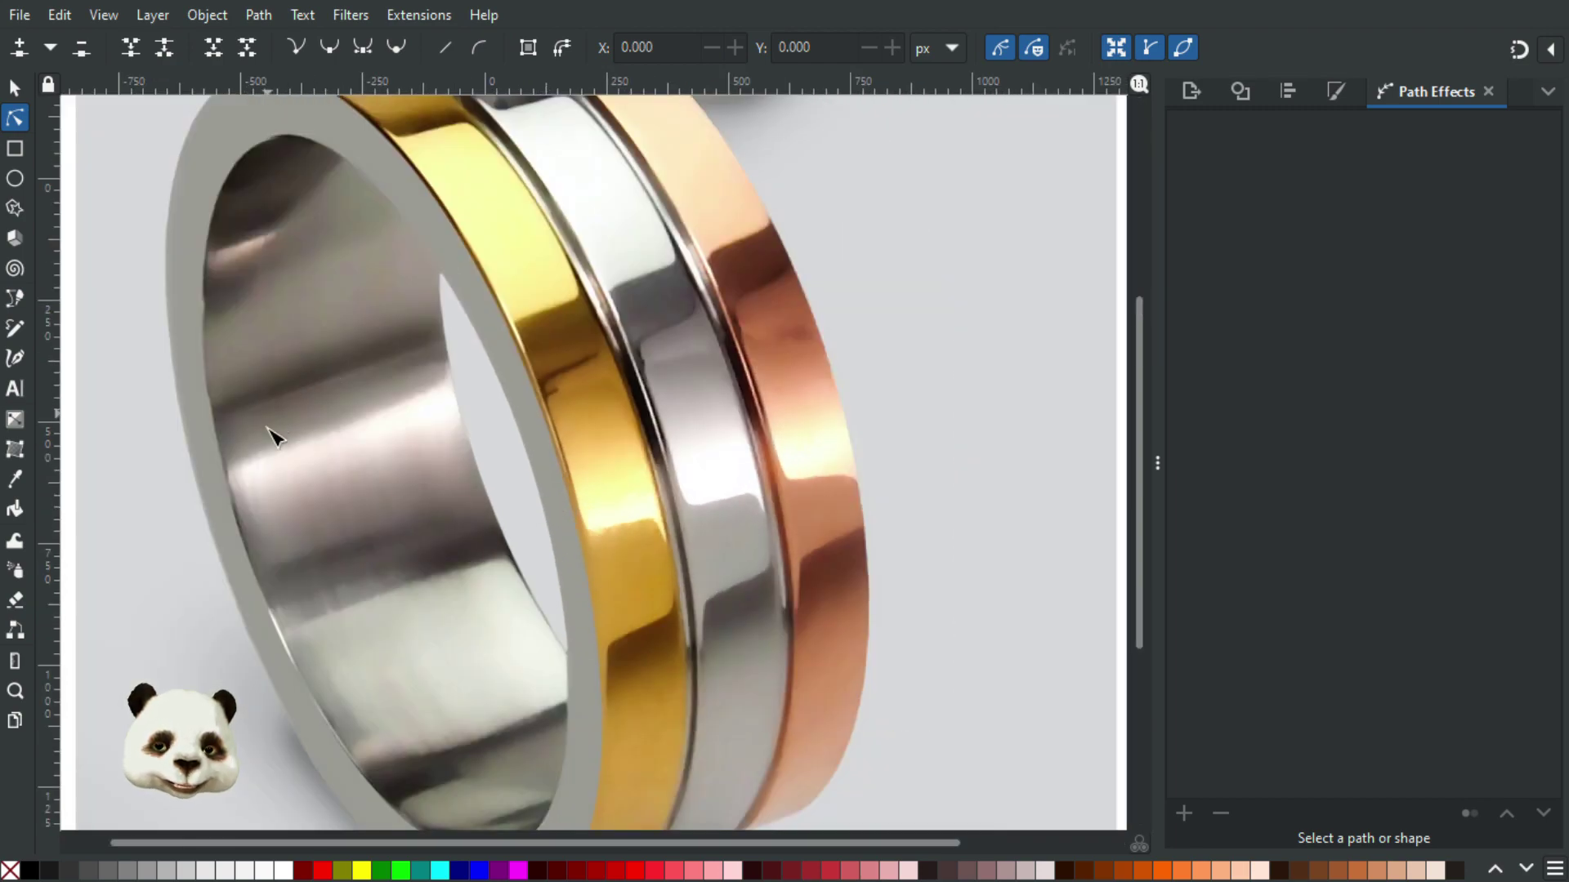
{"action": "scroll", "coordinate": [343, 654], "scroll_direction": "up", "scroll_amount": 3}
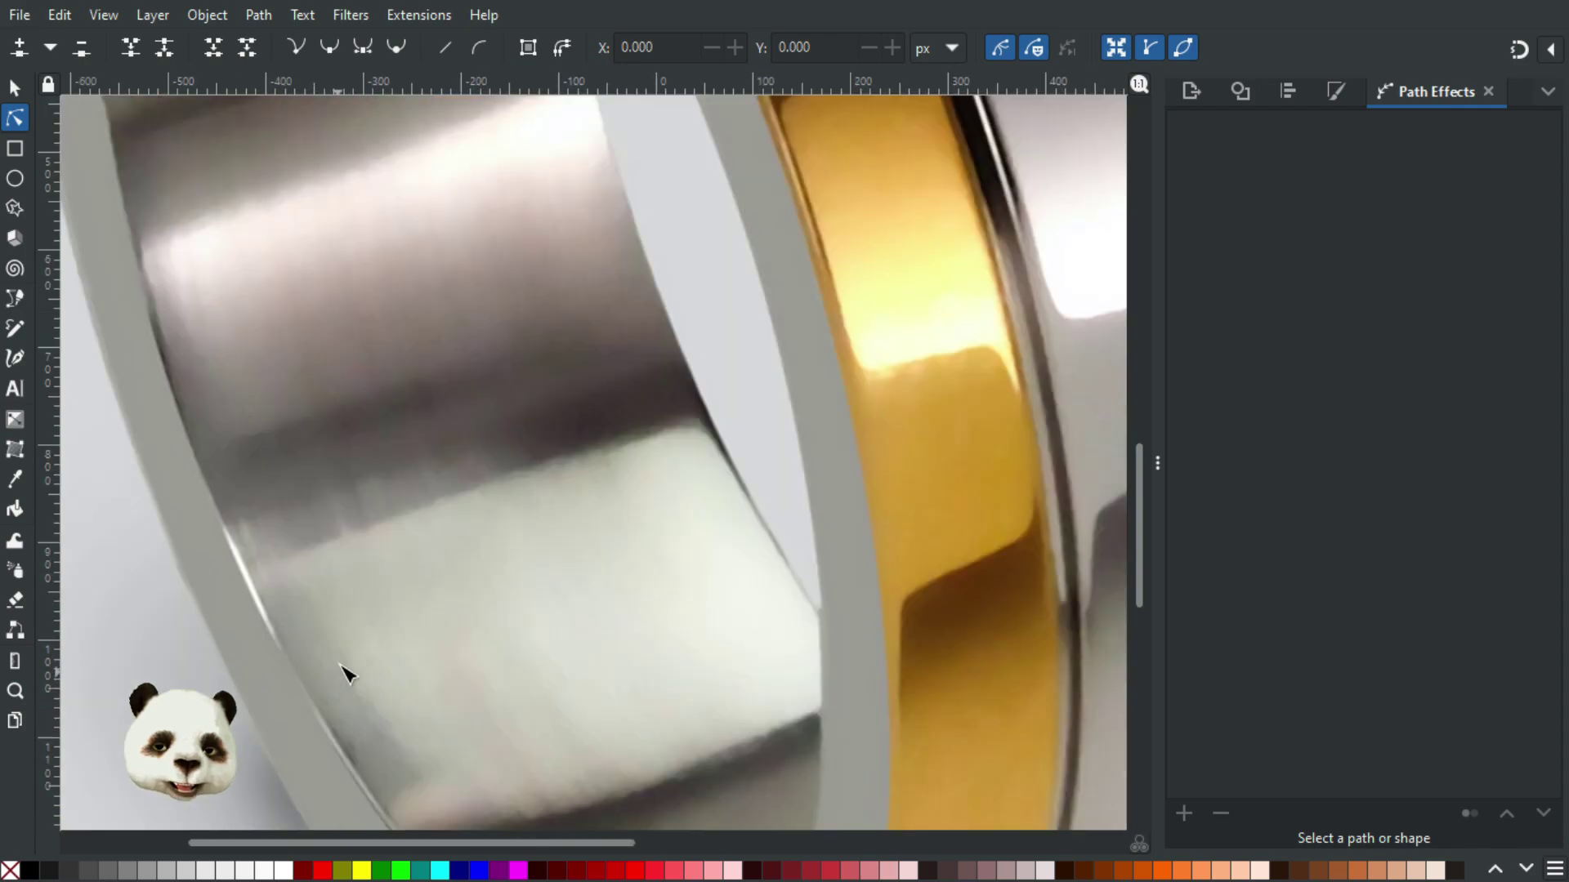
{"action": "scroll", "coordinate": [330, 529], "scroll_direction": "down", "scroll_amount": 1}
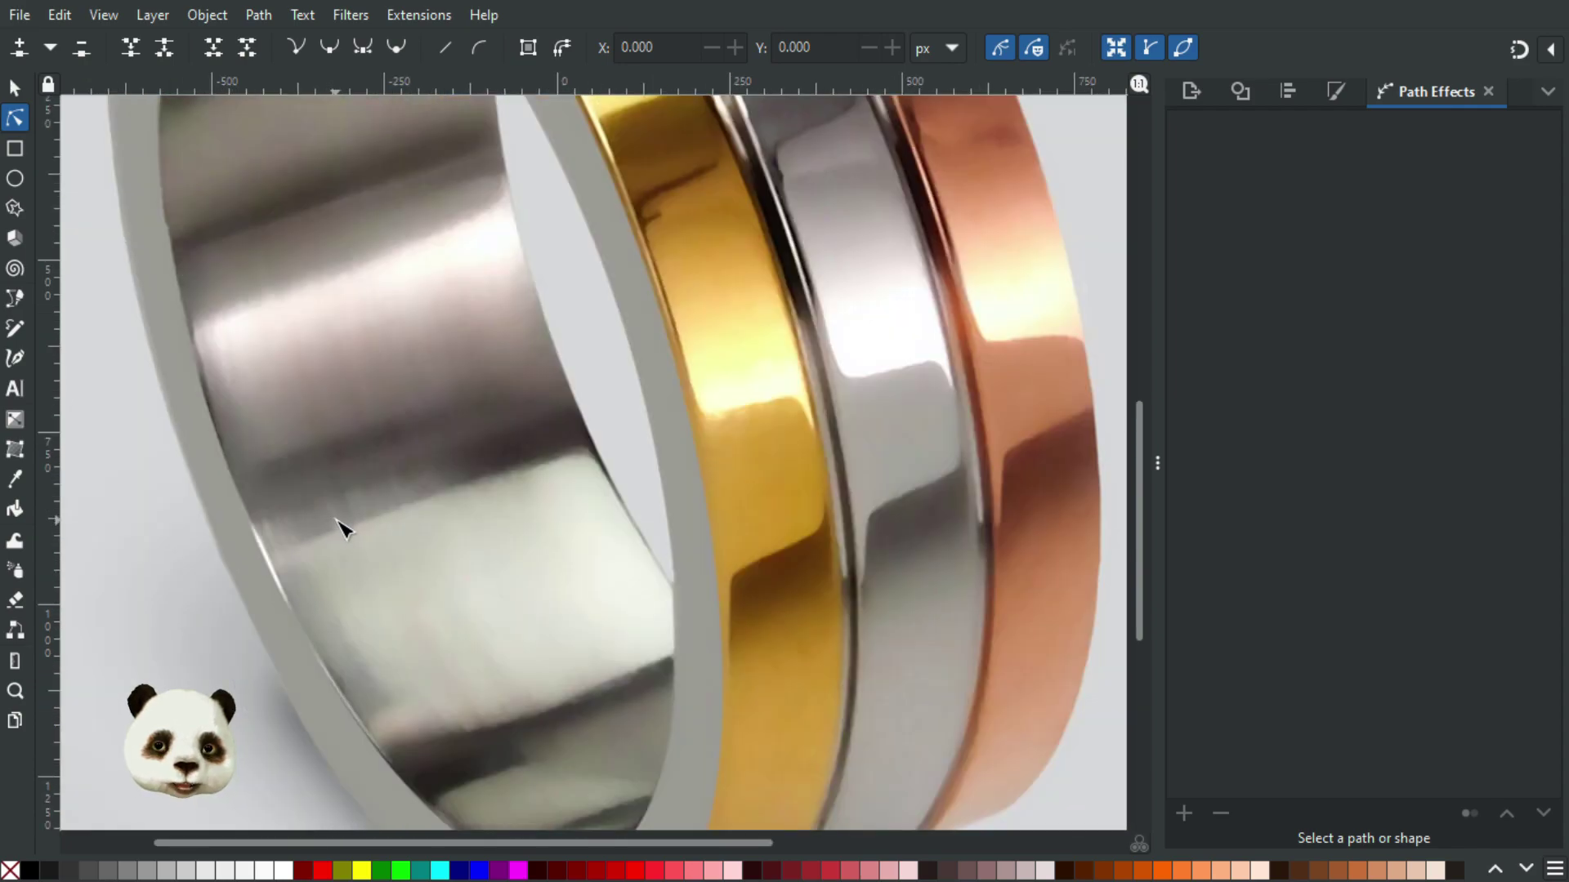
{"action": "scroll", "coordinate": [343, 529], "scroll_direction": "down", "scroll_amount": 5}
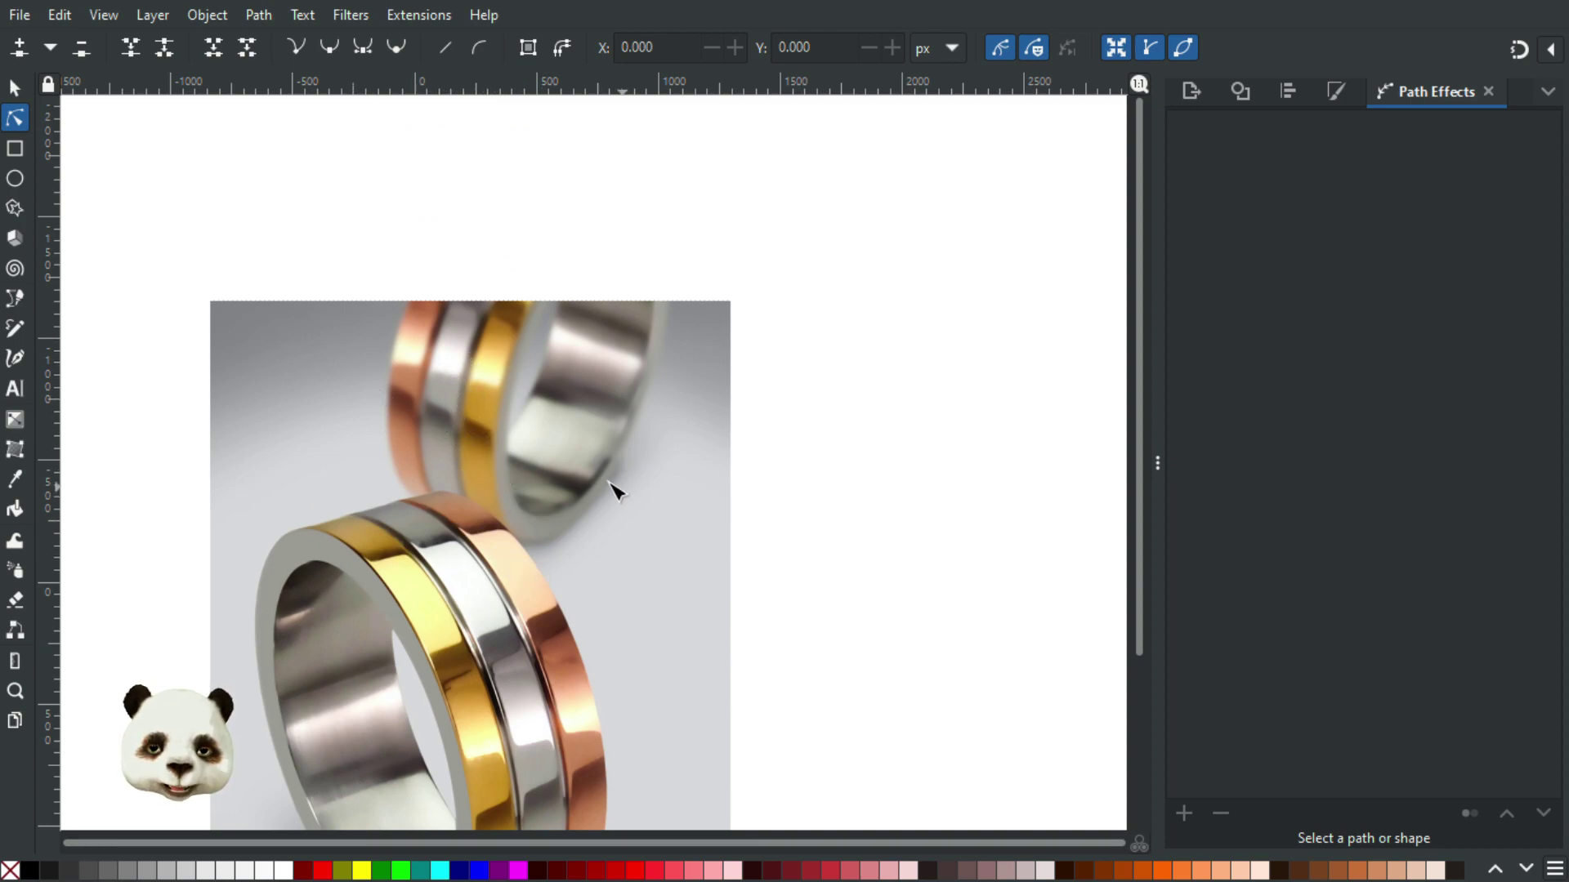
{"action": "scroll", "coordinate": [611, 556], "scroll_direction": "down", "scroll_amount": 3}
{"action": "scroll", "coordinate": [596, 518], "scroll_direction": "down", "scroll_amount": 3}
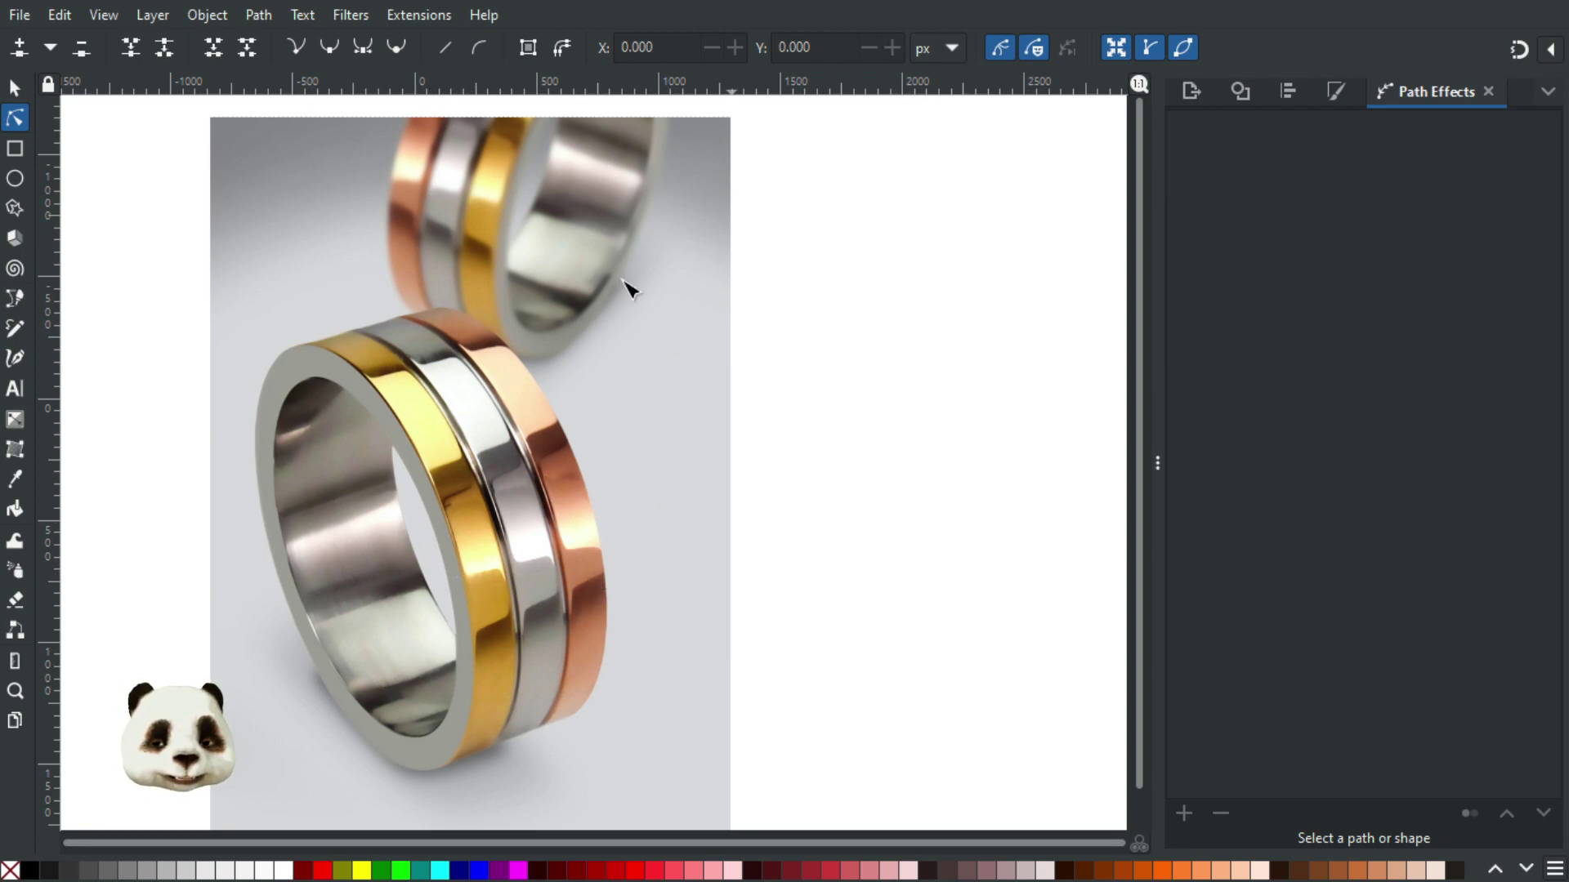
Step: Inspect the front ring's gold band, gray rim and inner surface up close for edges and shading
{"action": "left_click_drag", "start_coordinate": [610, 344], "coordinate": [666, 347]}
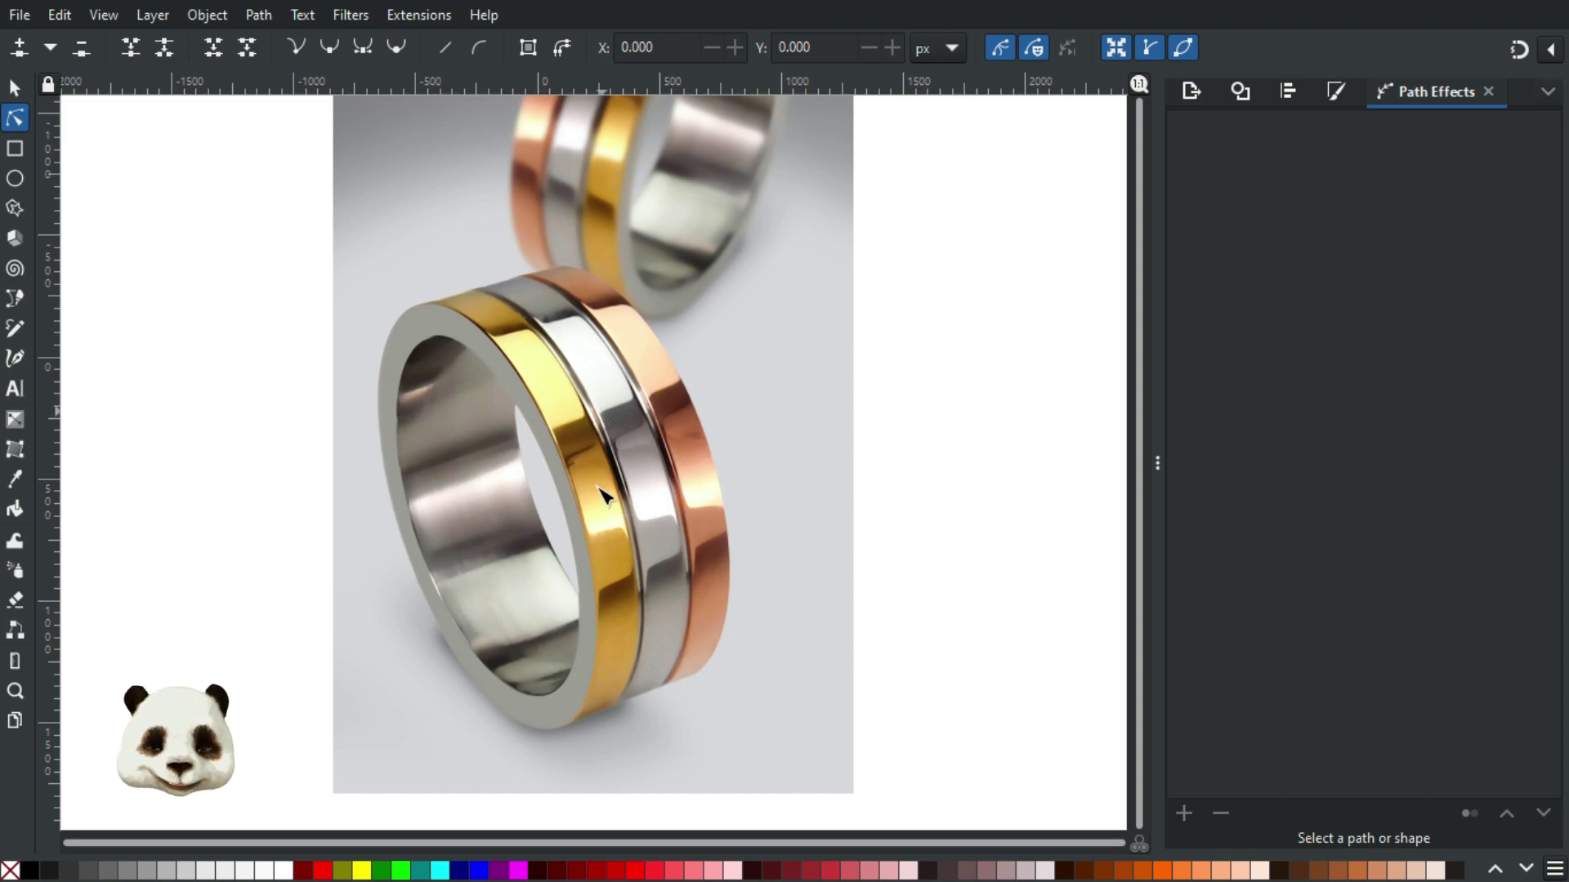
{"action": "scroll", "coordinate": [587, 488], "scroll_direction": "up", "scroll_amount": 3}
{"action": "scroll", "coordinate": [587, 488], "scroll_direction": "up", "scroll_amount": 2}
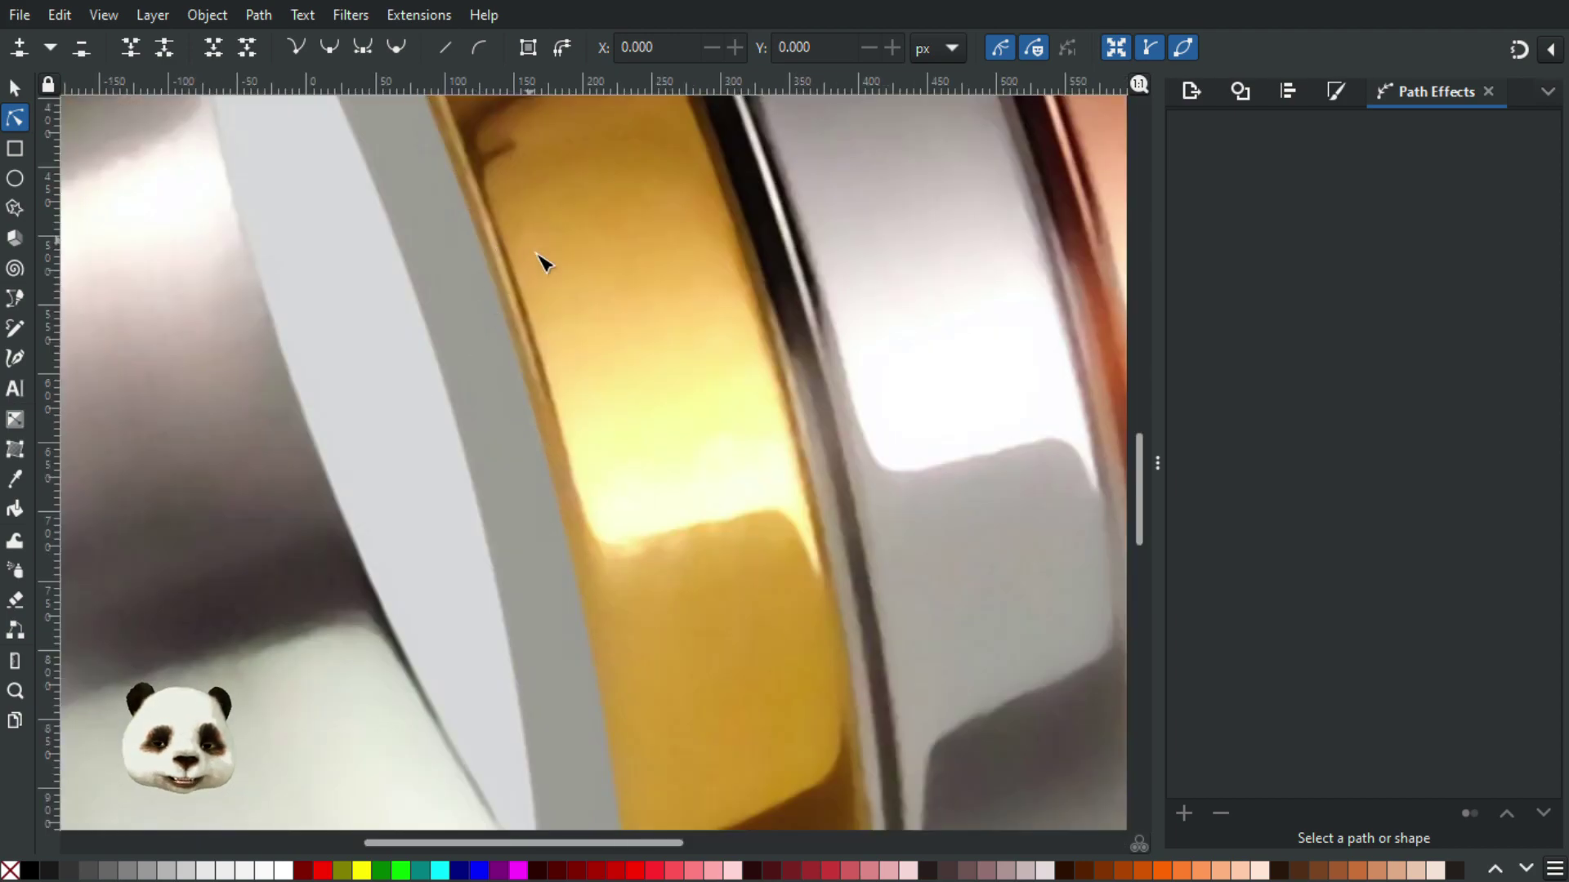
{"action": "scroll", "coordinate": [700, 574], "scroll_direction": "up", "scroll_amount": 2}
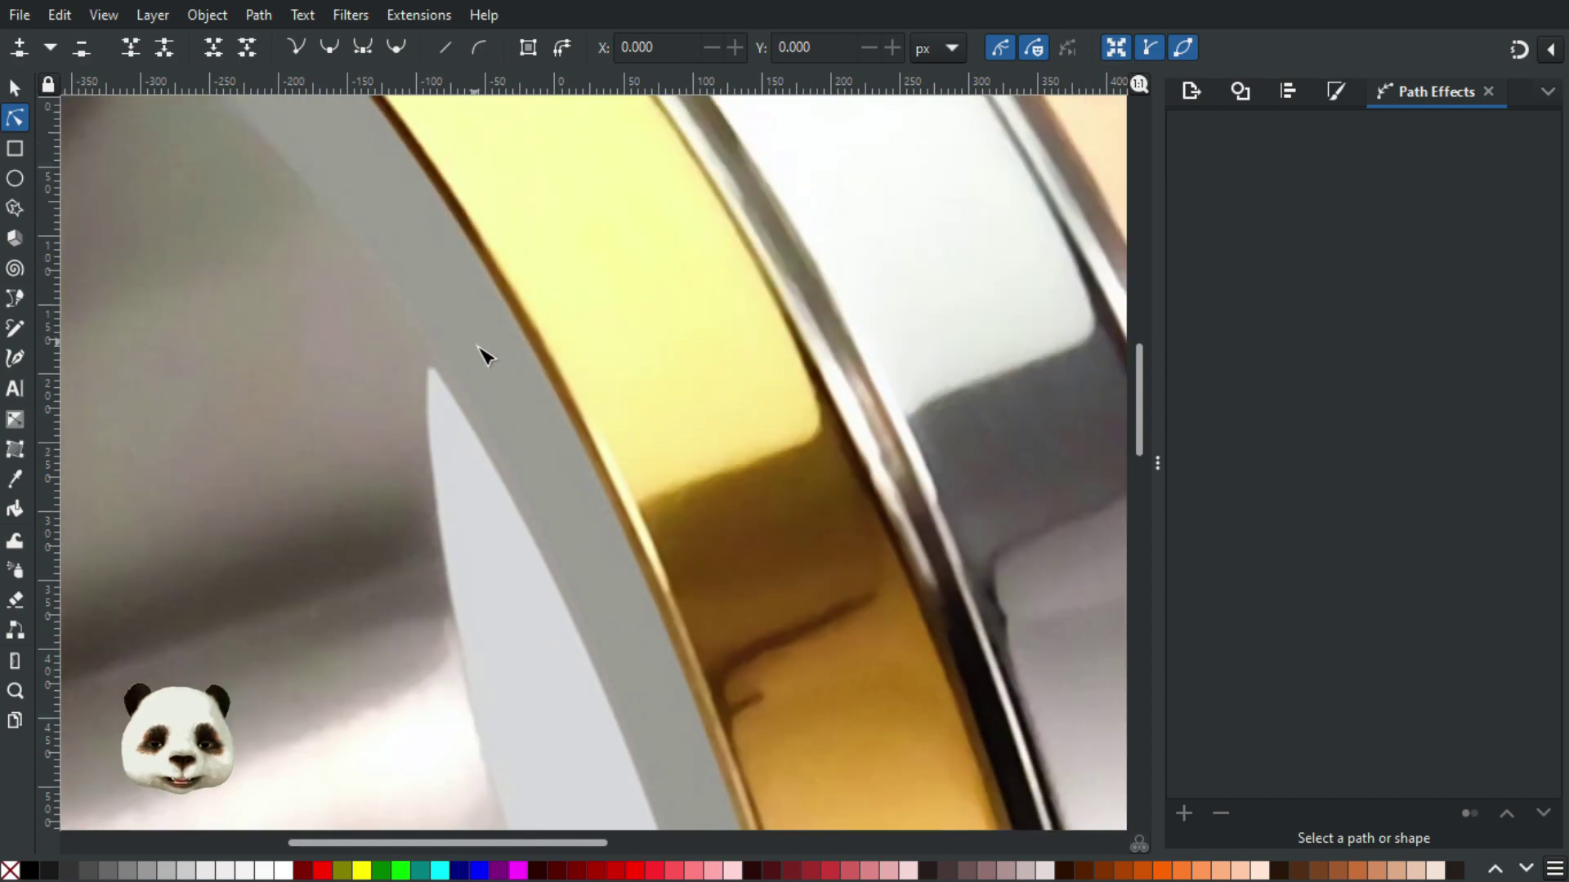
{"action": "left_click_drag", "start_coordinate": [483, 354], "coordinate": [885, 707]}
{"action": "left_click_drag", "start_coordinate": [369, 354], "coordinate": [490, 230]}
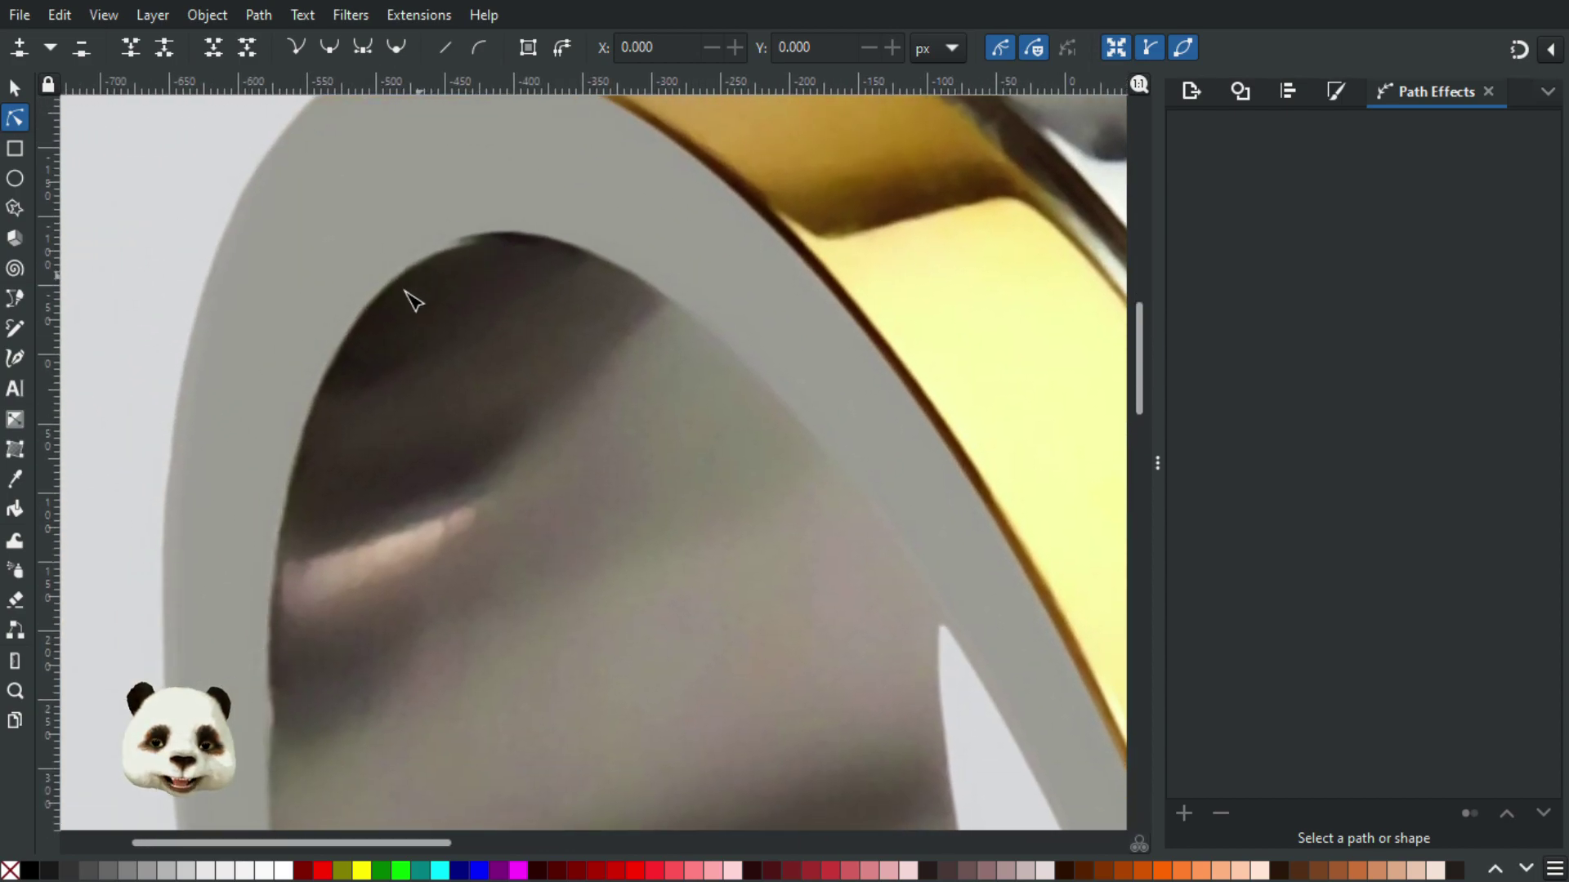
{"action": "scroll", "coordinate": [368, 409], "scroll_direction": "down", "scroll_amount": 1}
{"action": "scroll", "coordinate": [494, 517], "scroll_direction": "down", "scroll_amount": 1}
{"action": "scroll", "coordinate": [532, 550], "scroll_direction": "down", "scroll_amount": 1}
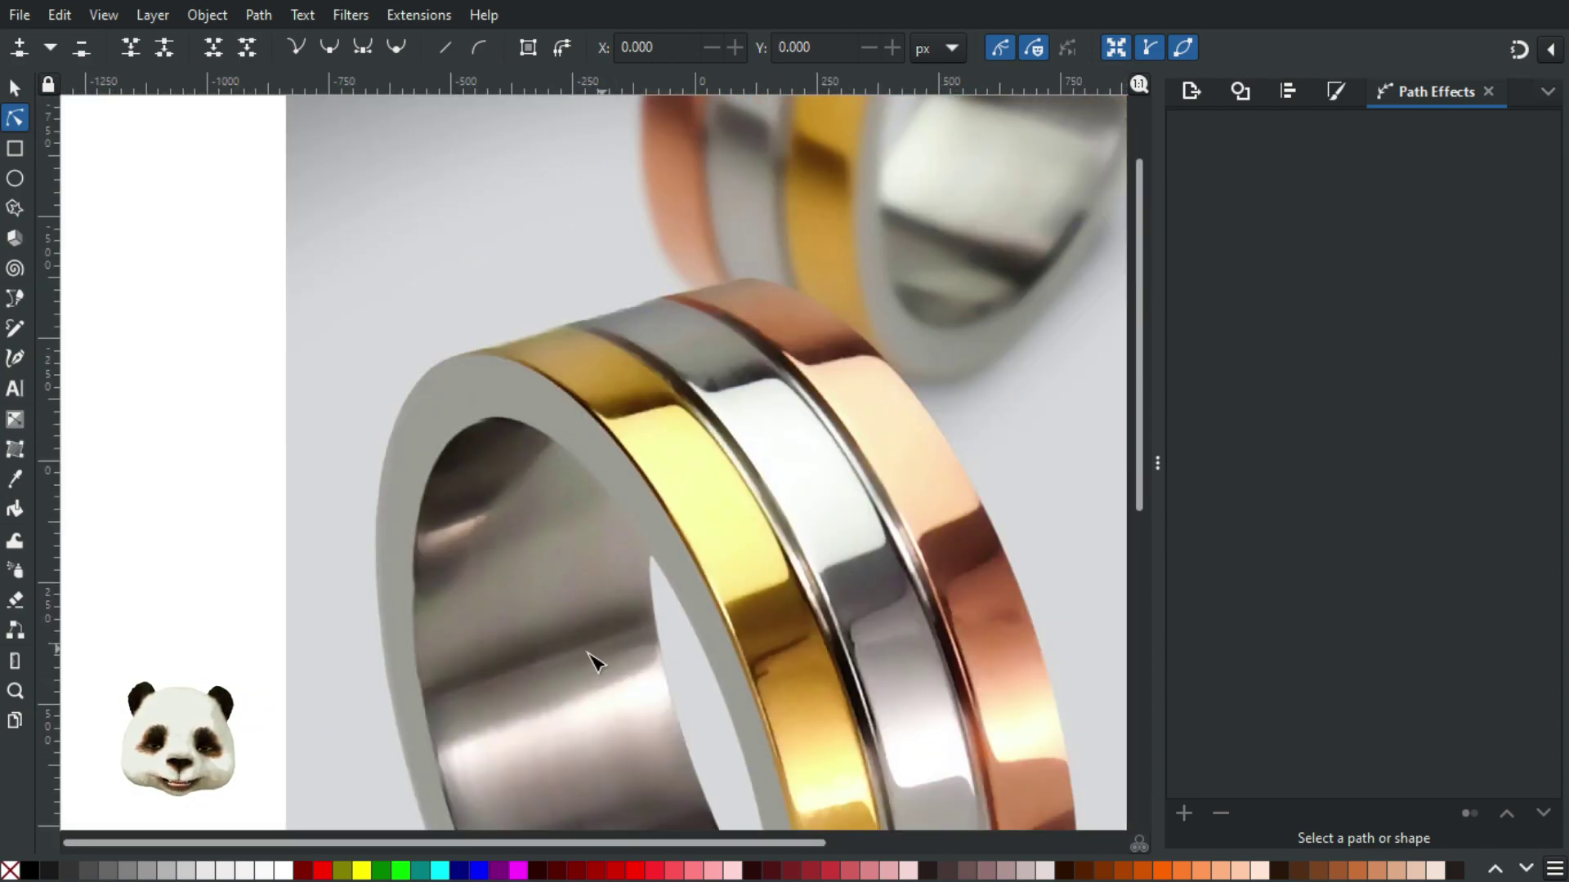
{"action": "scroll", "coordinate": [596, 659], "scroll_direction": "down", "scroll_amount": 1}
{"action": "scroll", "coordinate": [466, 340], "scroll_direction": "down", "scroll_amount": 1}
{"action": "scroll", "coordinate": [490, 351], "scroll_direction": "up", "scroll_amount": 1}
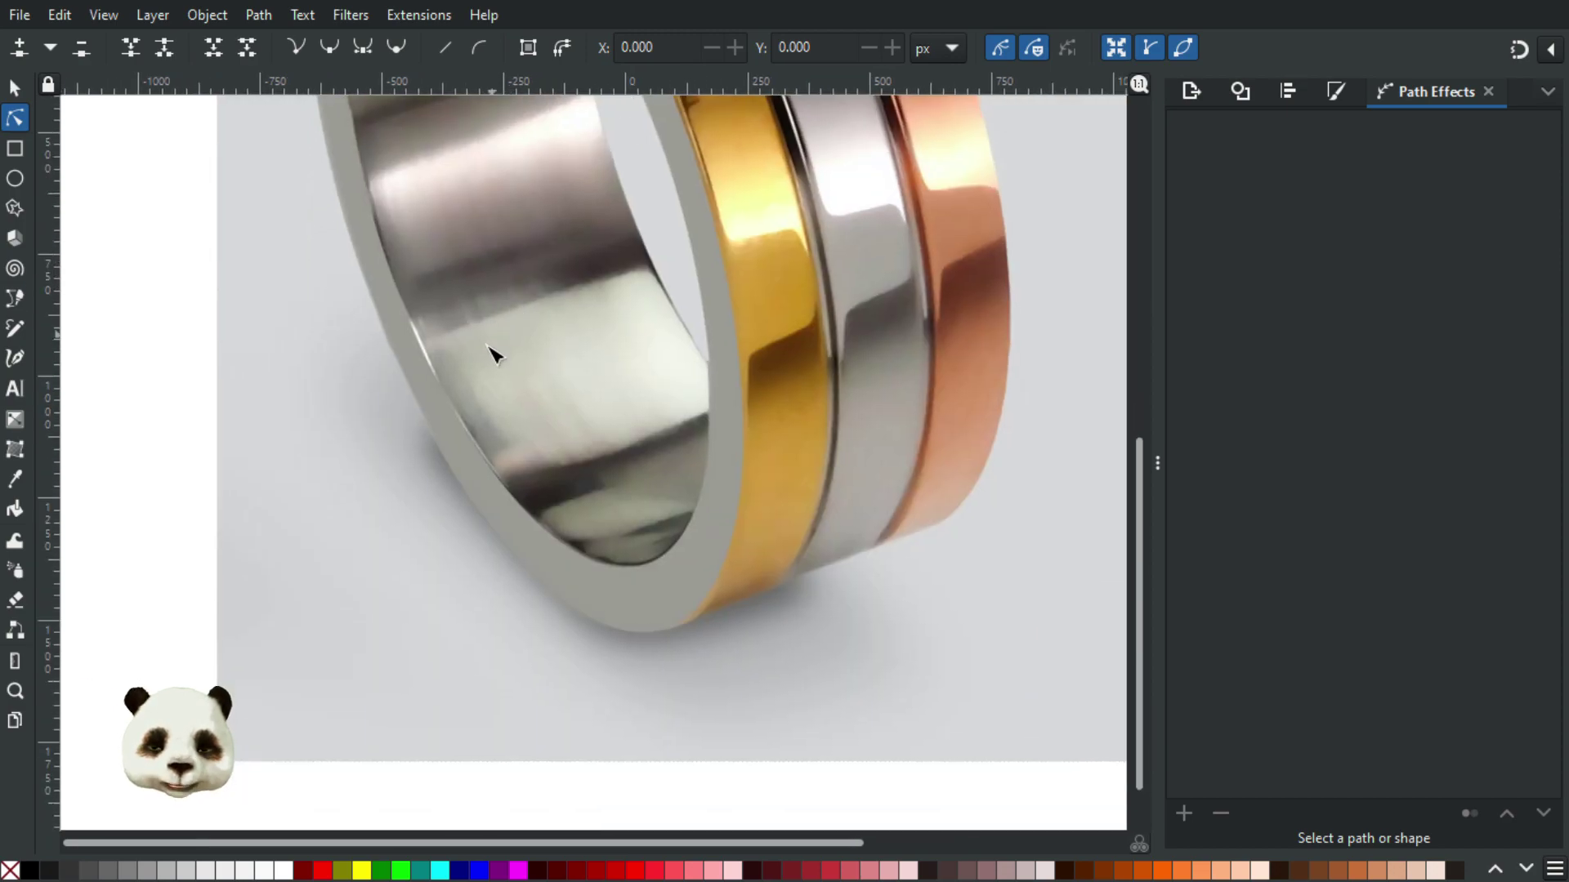
{"action": "scroll", "coordinate": [464, 372], "scroll_direction": "up", "scroll_amount": 1}
{"action": "scroll", "coordinate": [501, 714], "scroll_direction": "down", "scroll_amount": 1}
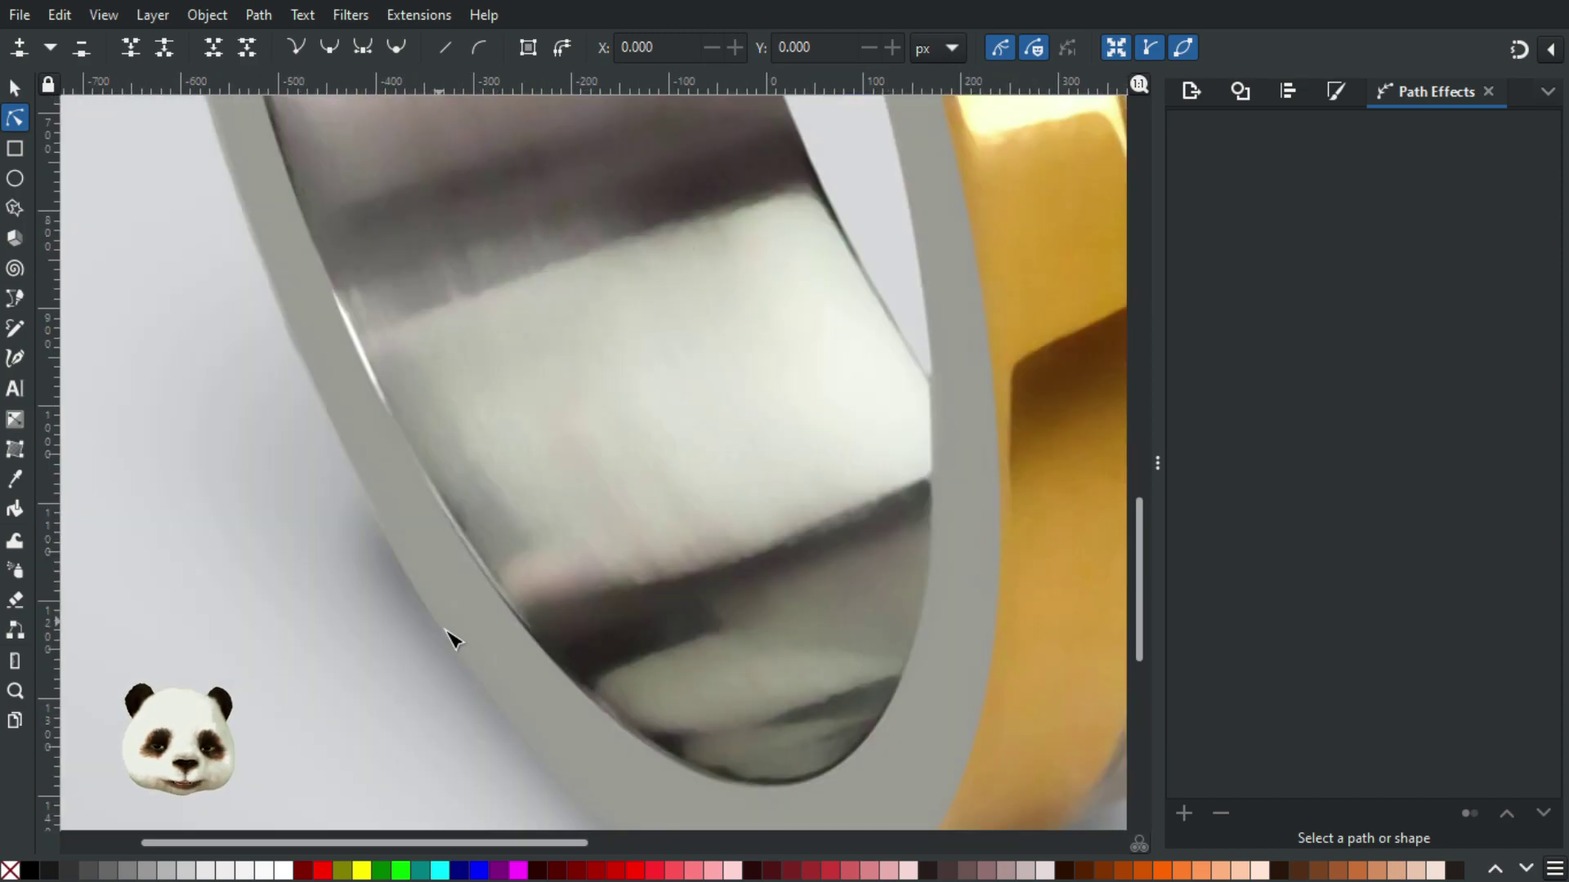
{"action": "scroll", "coordinate": [528, 658], "scroll_direction": "up", "scroll_amount": 3}
{"action": "scroll", "coordinate": [539, 629], "scroll_direction": "down", "scroll_amount": 6}
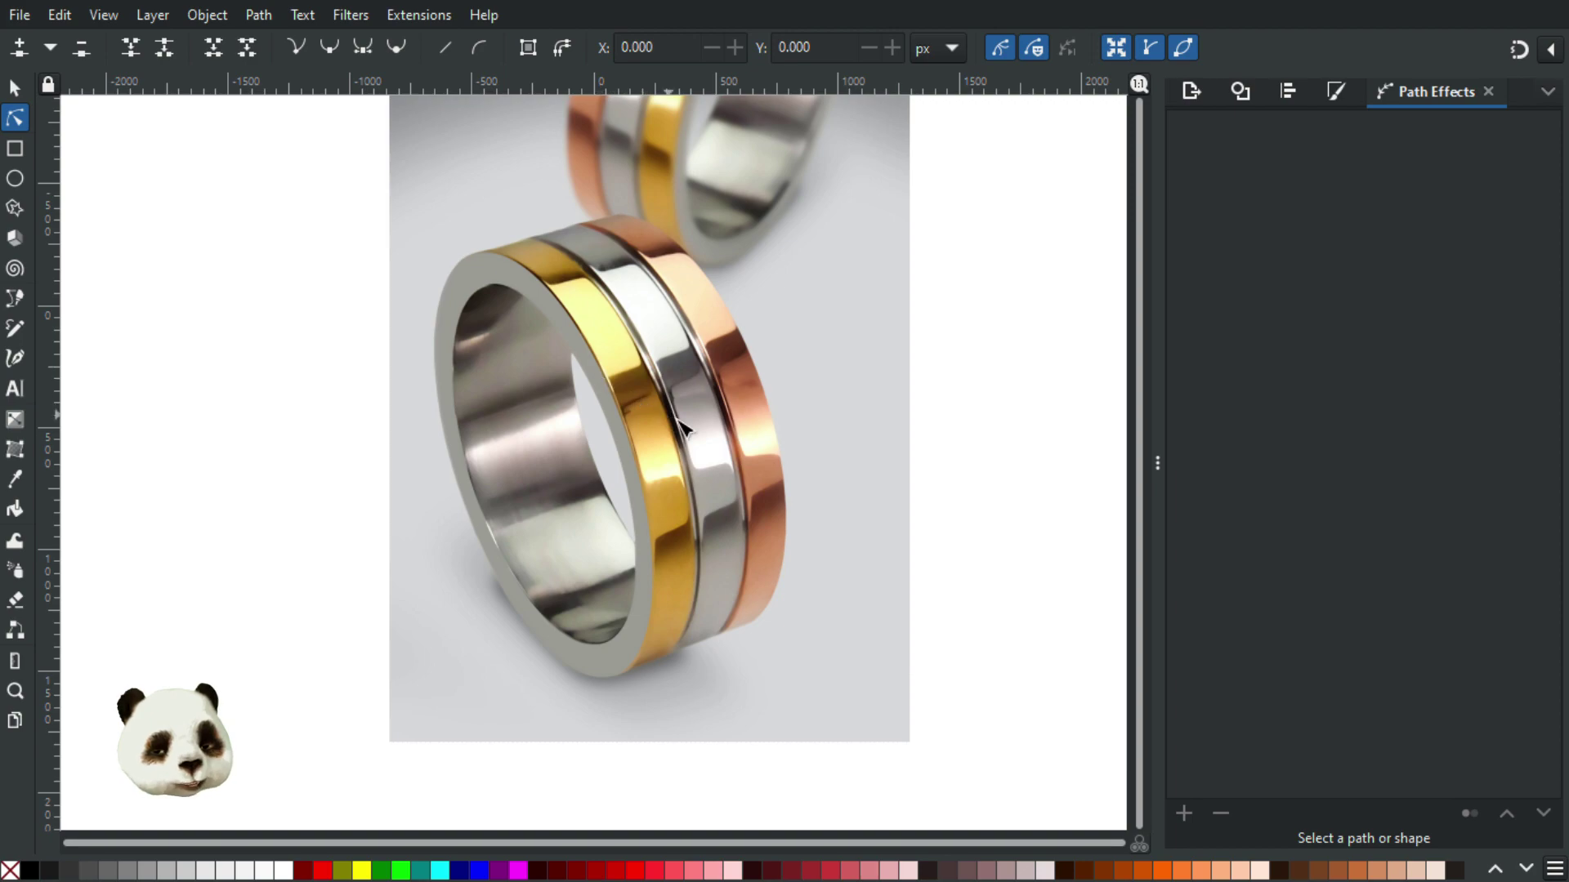
Step: Compare the gold, silver and copper bands of the front ring and the grooves separating them
{"action": "scroll", "coordinate": [685, 437], "scroll_direction": "up", "scroll_amount": 2}
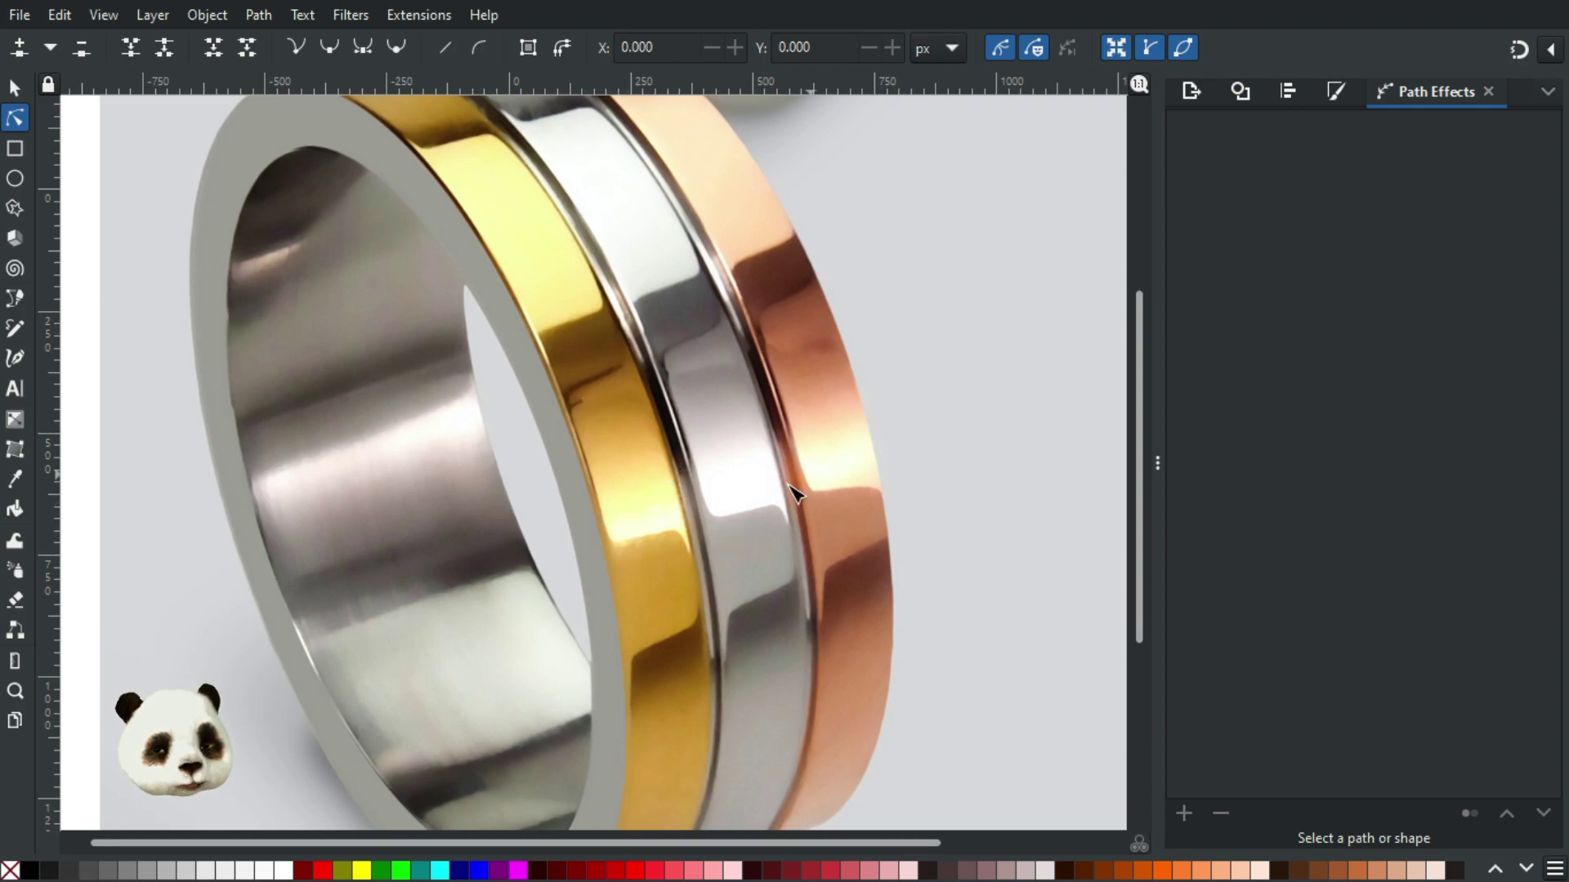
{"action": "scroll", "coordinate": [733, 506], "scroll_direction": "down", "scroll_amount": 1}
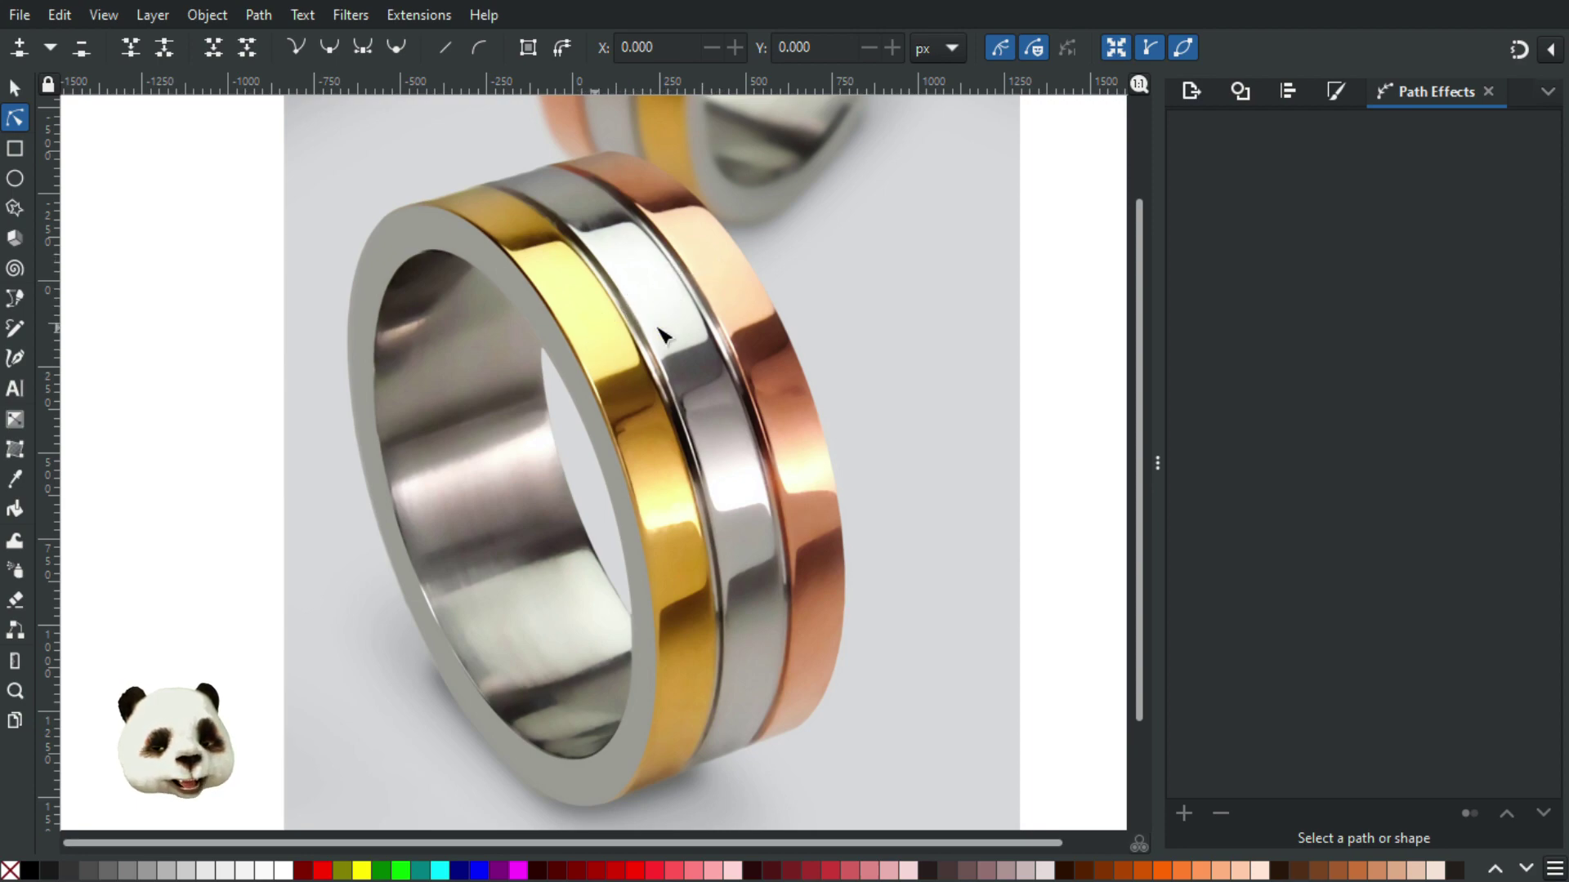
{"action": "scroll", "coordinate": [756, 339], "scroll_direction": "up", "scroll_amount": 5}
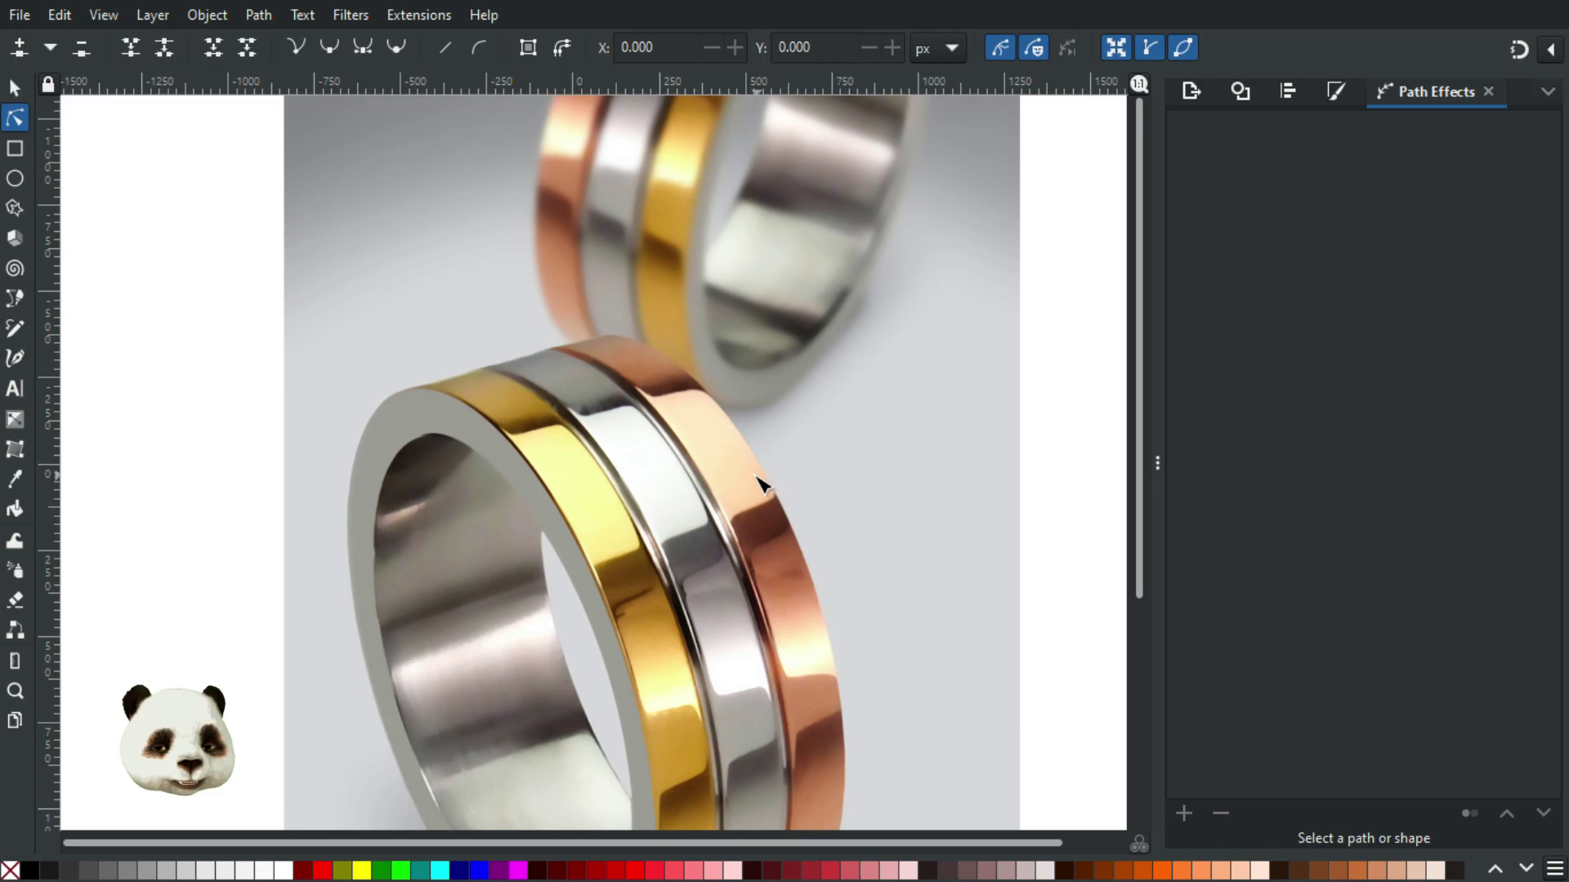
{"action": "scroll", "coordinate": [749, 488], "scroll_direction": "down", "scroll_amount": 5}
{"action": "scroll", "coordinate": [749, 484], "scroll_direction": "up", "scroll_amount": 7}
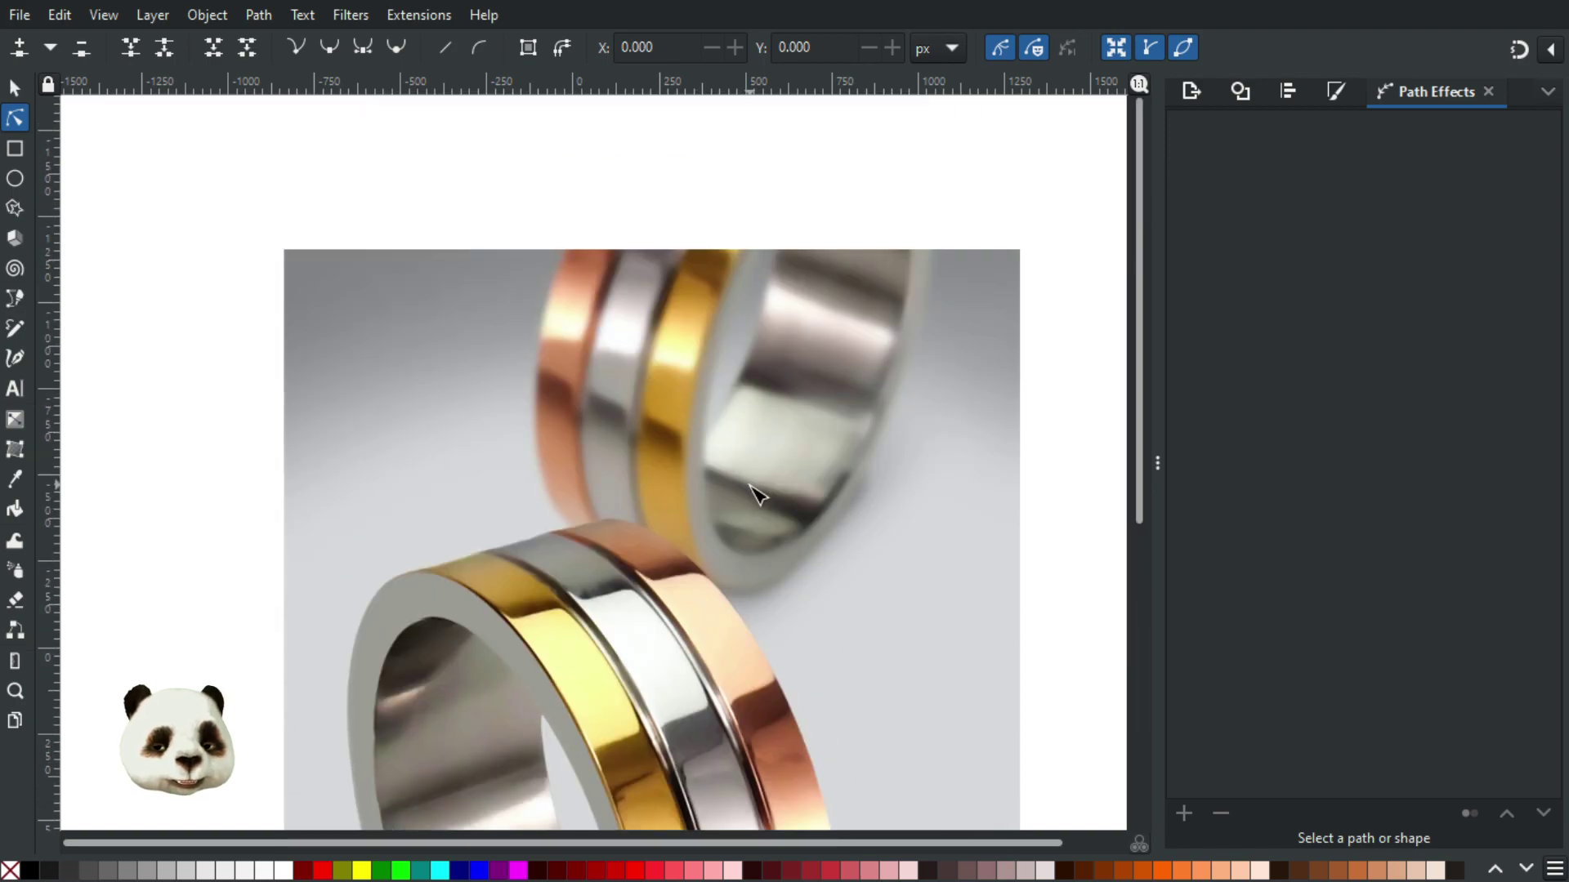
{"action": "scroll", "coordinate": [752, 495], "scroll_direction": "down", "scroll_amount": 4}
{"action": "scroll", "coordinate": [733, 507], "scroll_direction": "down", "scroll_amount": 5}
{"action": "scroll", "coordinate": [719, 513], "scroll_direction": "up", "scroll_amount": 3}
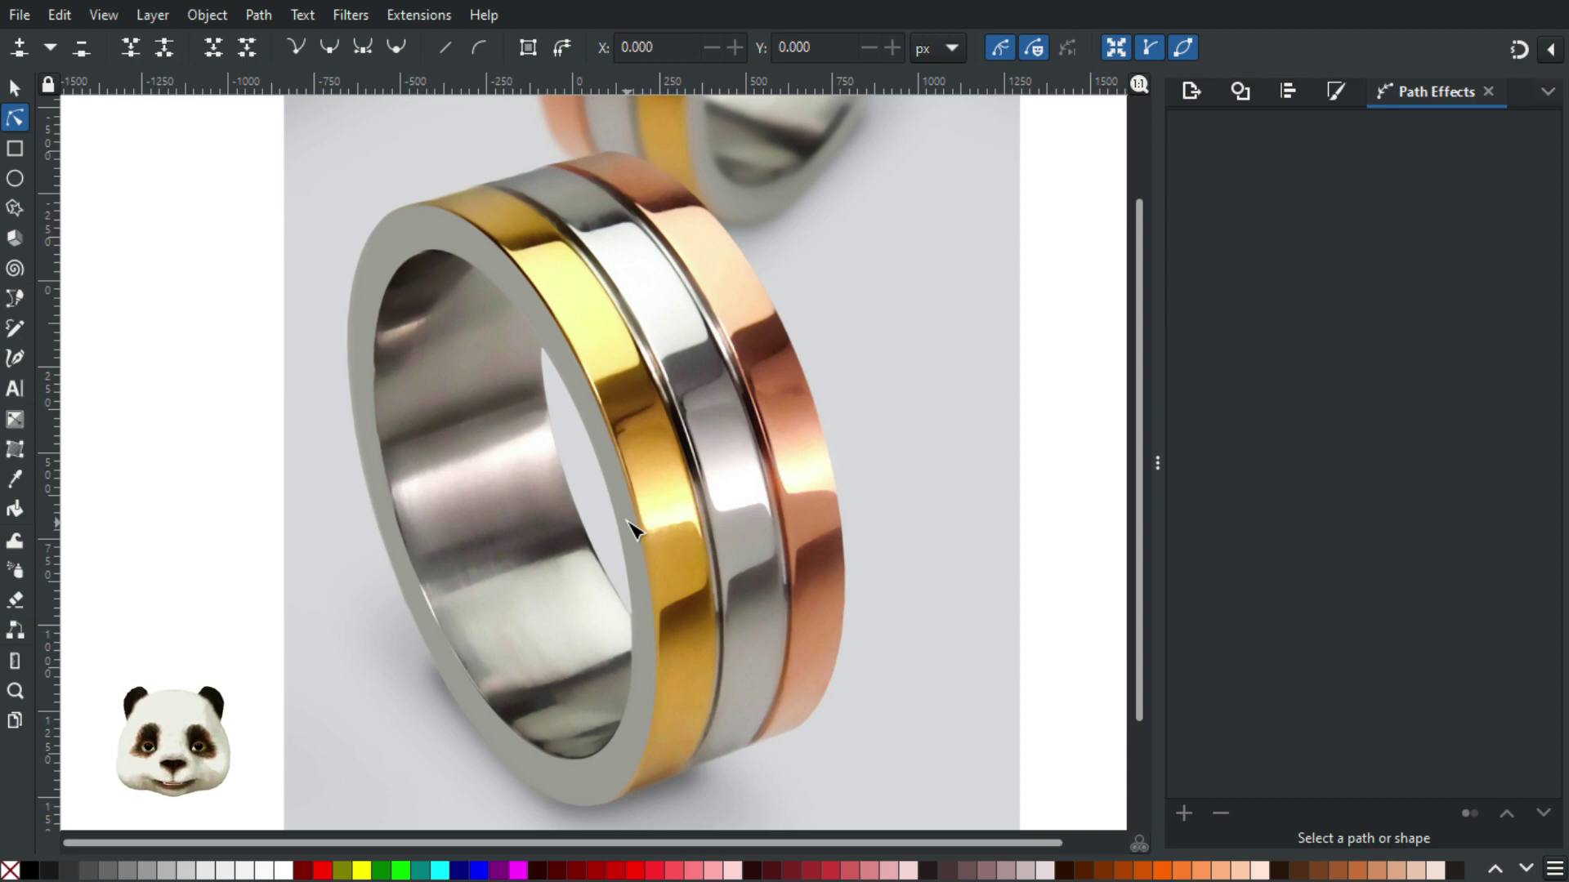
{"action": "scroll", "coordinate": [415, 283], "scroll_direction": "down", "scroll_amount": 1}
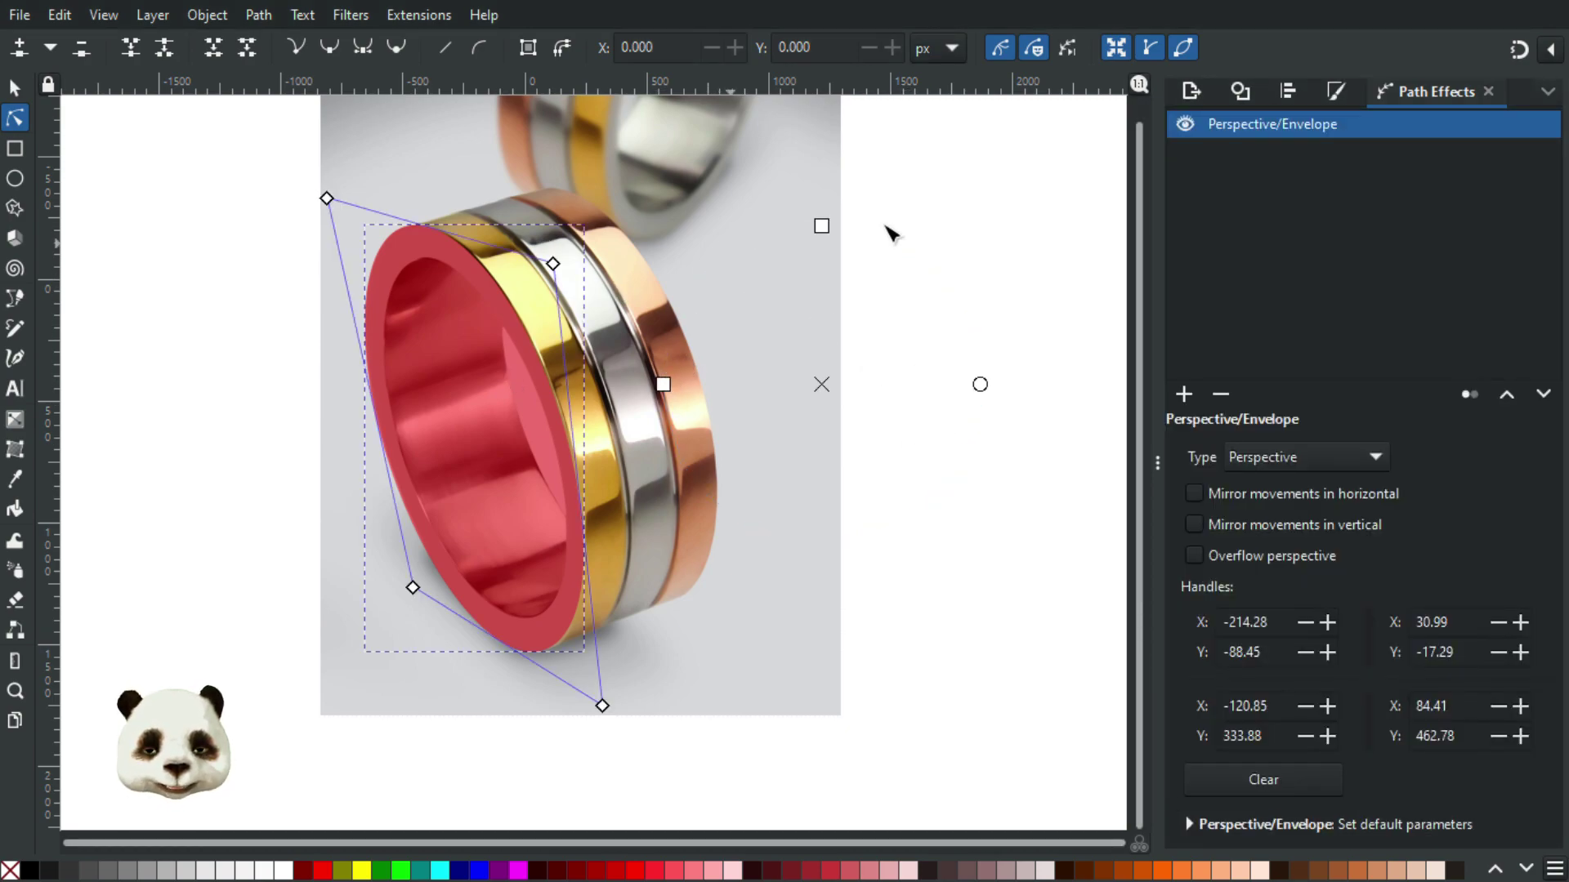
Step: Deselect the red perspective ellipse and examine how closely its edge follows the ring's outer rim
{"action": "left_click", "coordinate": [946, 577]}
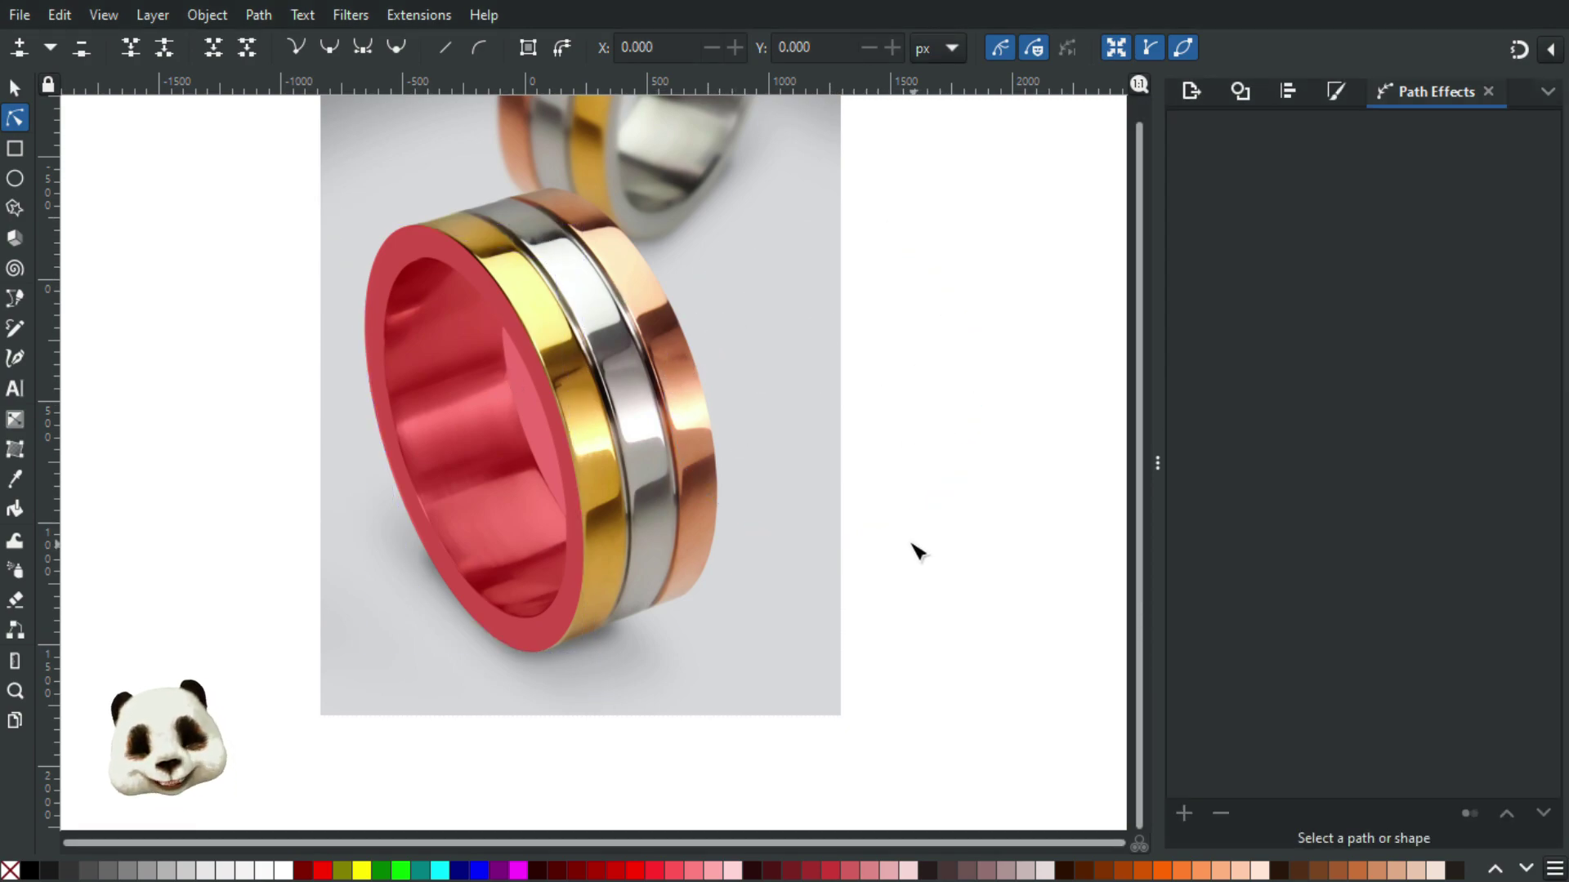
{"action": "scroll", "coordinate": [458, 494], "scroll_direction": "up", "scroll_amount": 1, "text": "ctrl"}
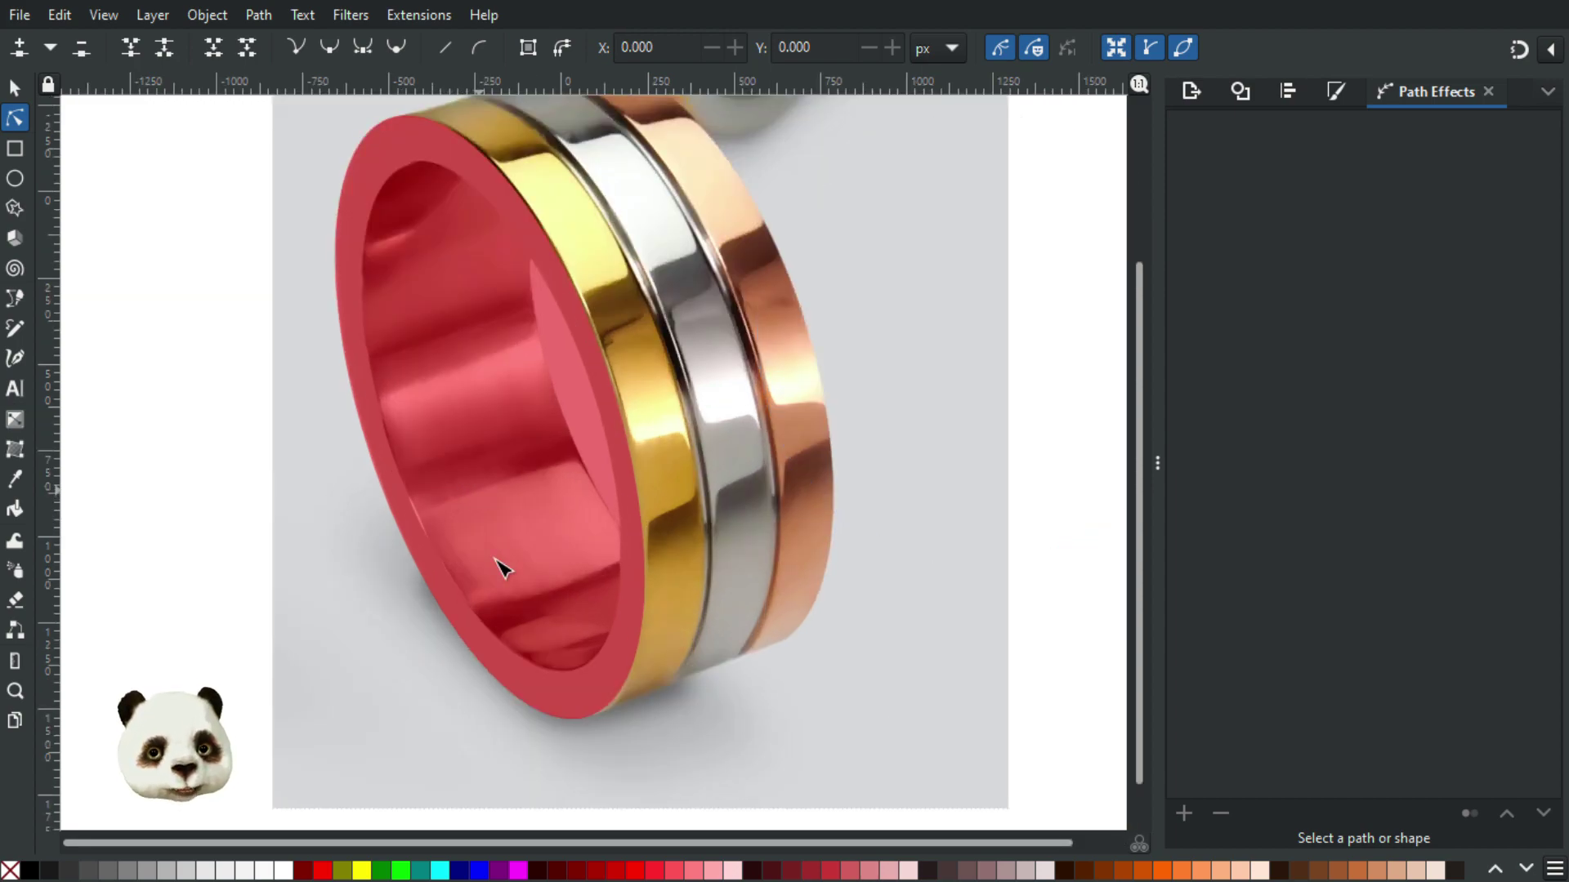
{"action": "scroll", "coordinate": [490, 563], "scroll_direction": "up", "scroll_amount": 3, "text": "ctrl"}
{"action": "scroll", "coordinate": [368, 608], "scroll_direction": "down", "scroll_amount": 1, "text": "ctrl"}
{"action": "scroll", "coordinate": [297, 550], "scroll_direction": "up", "scroll_amount": 1, "text": "ctrl"}
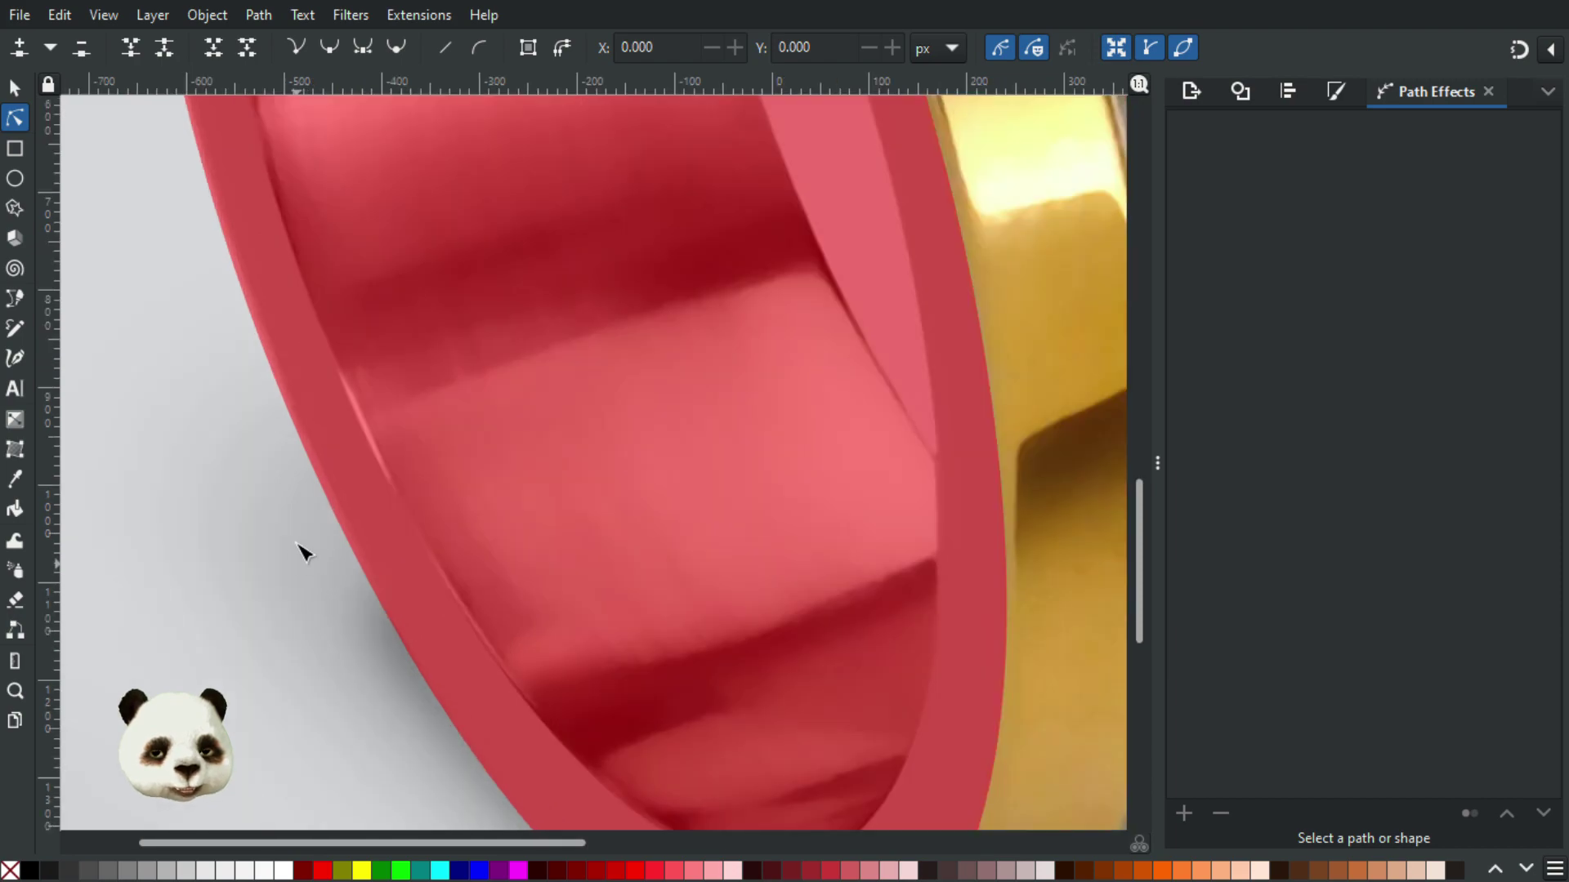
{"action": "scroll", "coordinate": [425, 567], "scroll_direction": "up", "scroll_amount": 1, "text": "ctrl"}
{"action": "scroll", "coordinate": [353, 504], "scroll_direction": "down", "scroll_amount": 3, "text": "ctrl"}
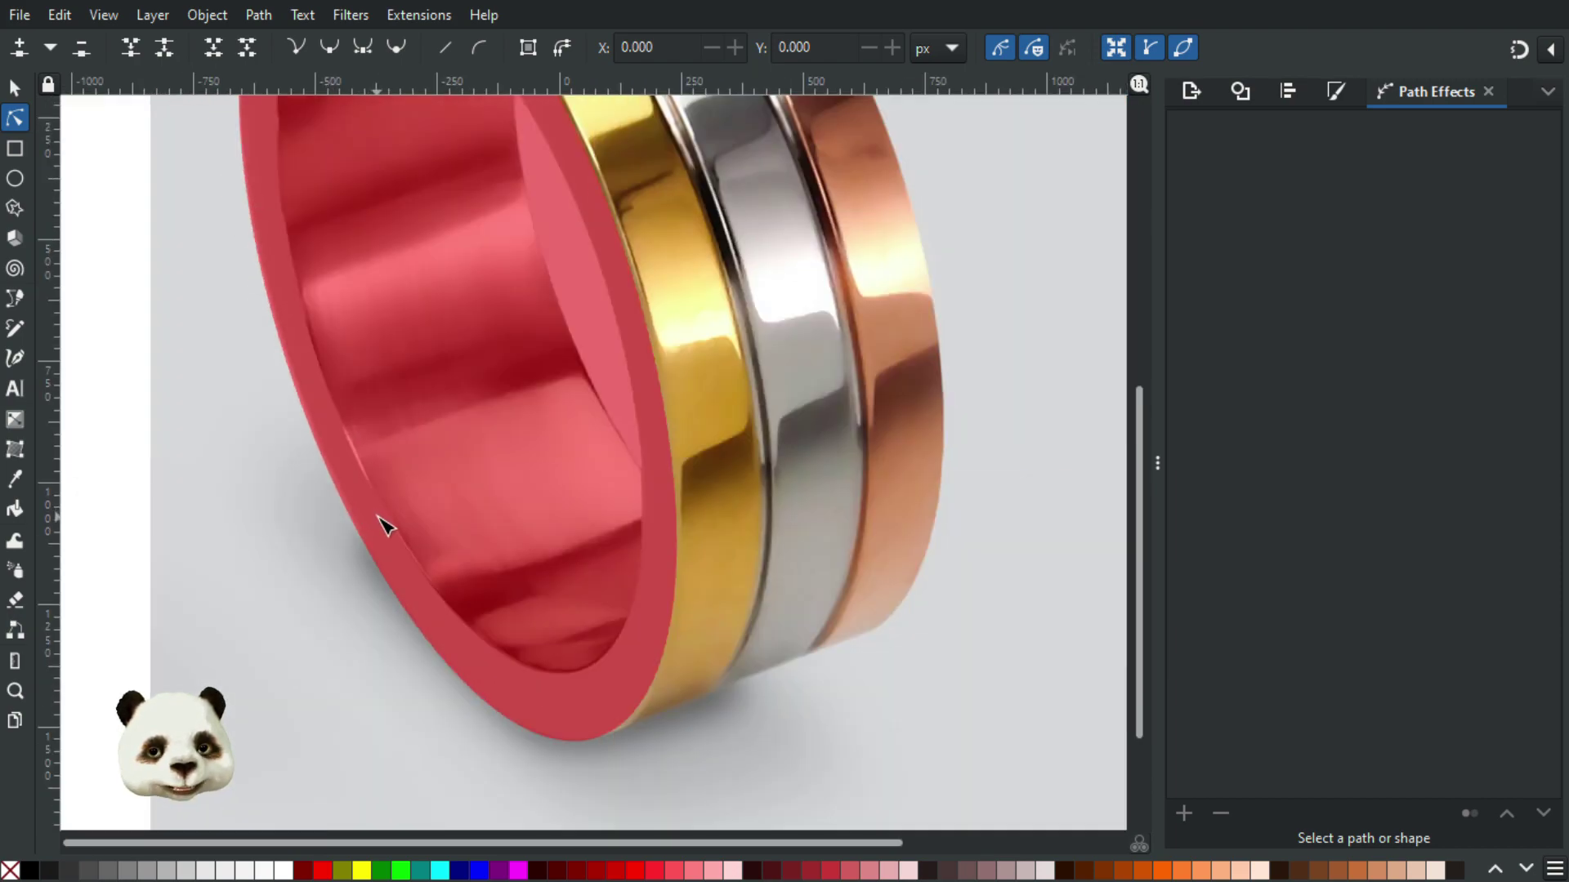
Step: Select the red ellipse over the ring's front face and set its opacity to 20%
{"action": "left_click", "coordinate": [384, 522]}
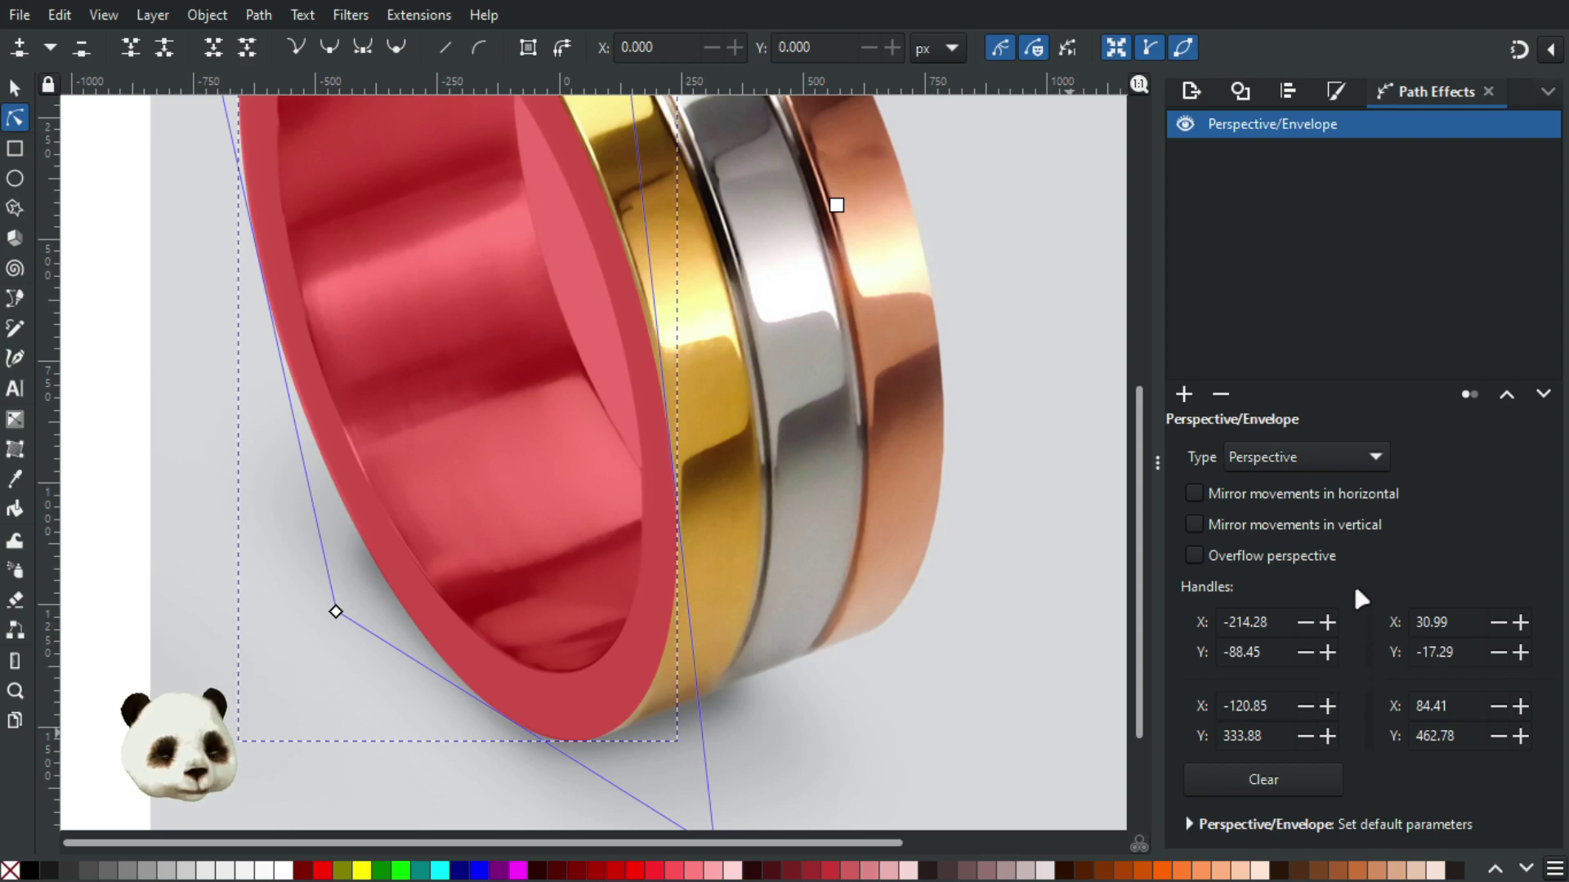
{"action": "key", "text": "ctrl+shift+f"}
{"action": "left_click", "coordinate": [1244, 826]}
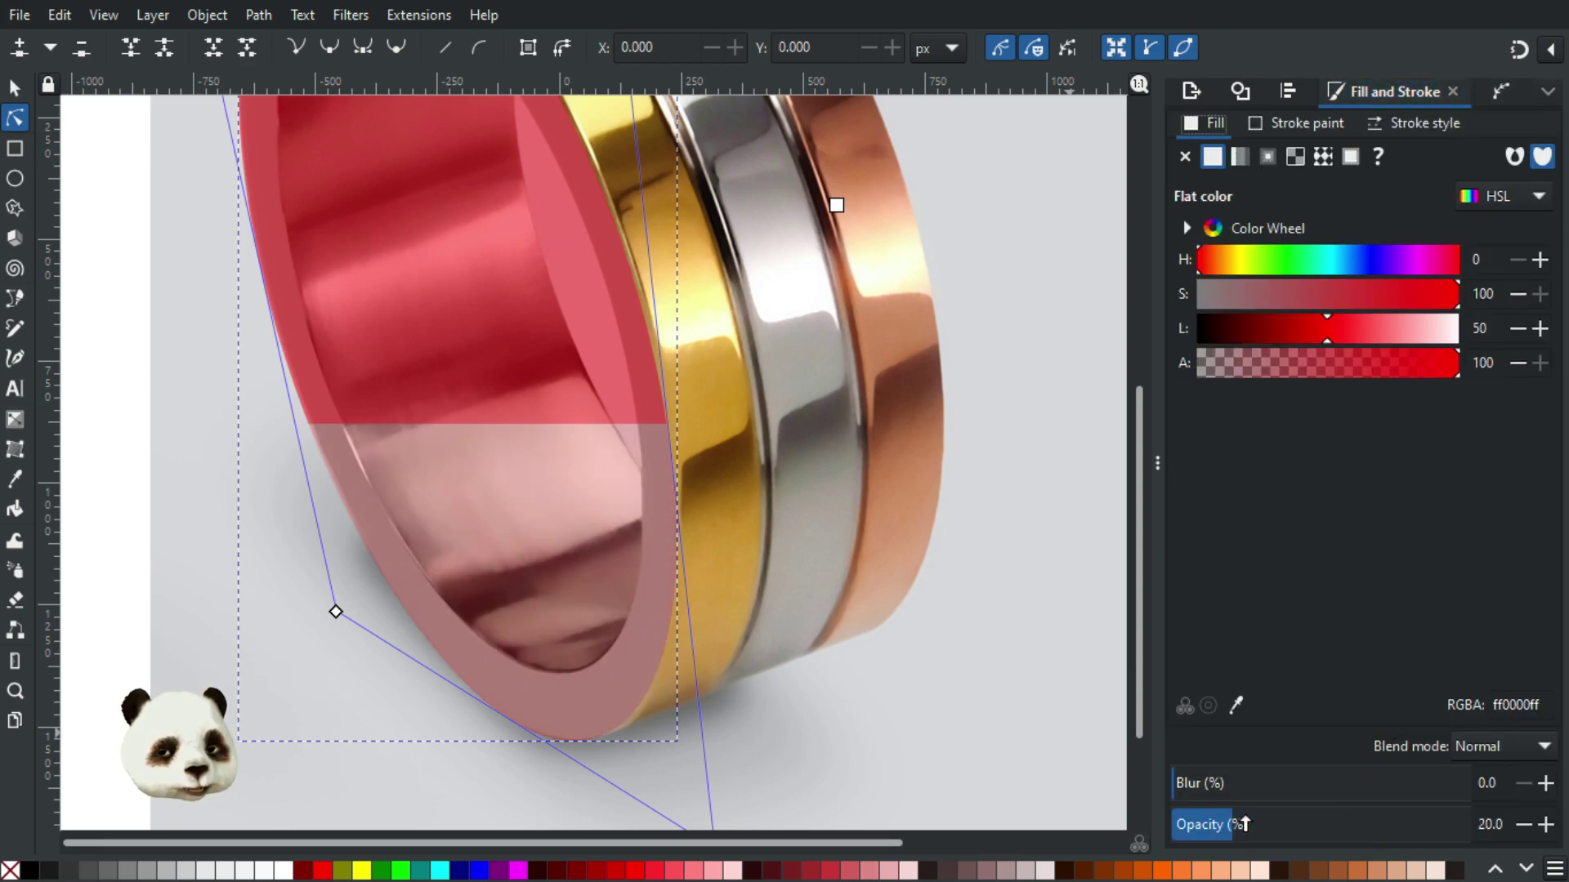
Step: Try moving the ellipse's lower-left perspective handle closer to the ring's rim, and undo the move
{"action": "scroll", "coordinate": [340, 602], "scroll_direction": "up", "scroll_amount": 4}
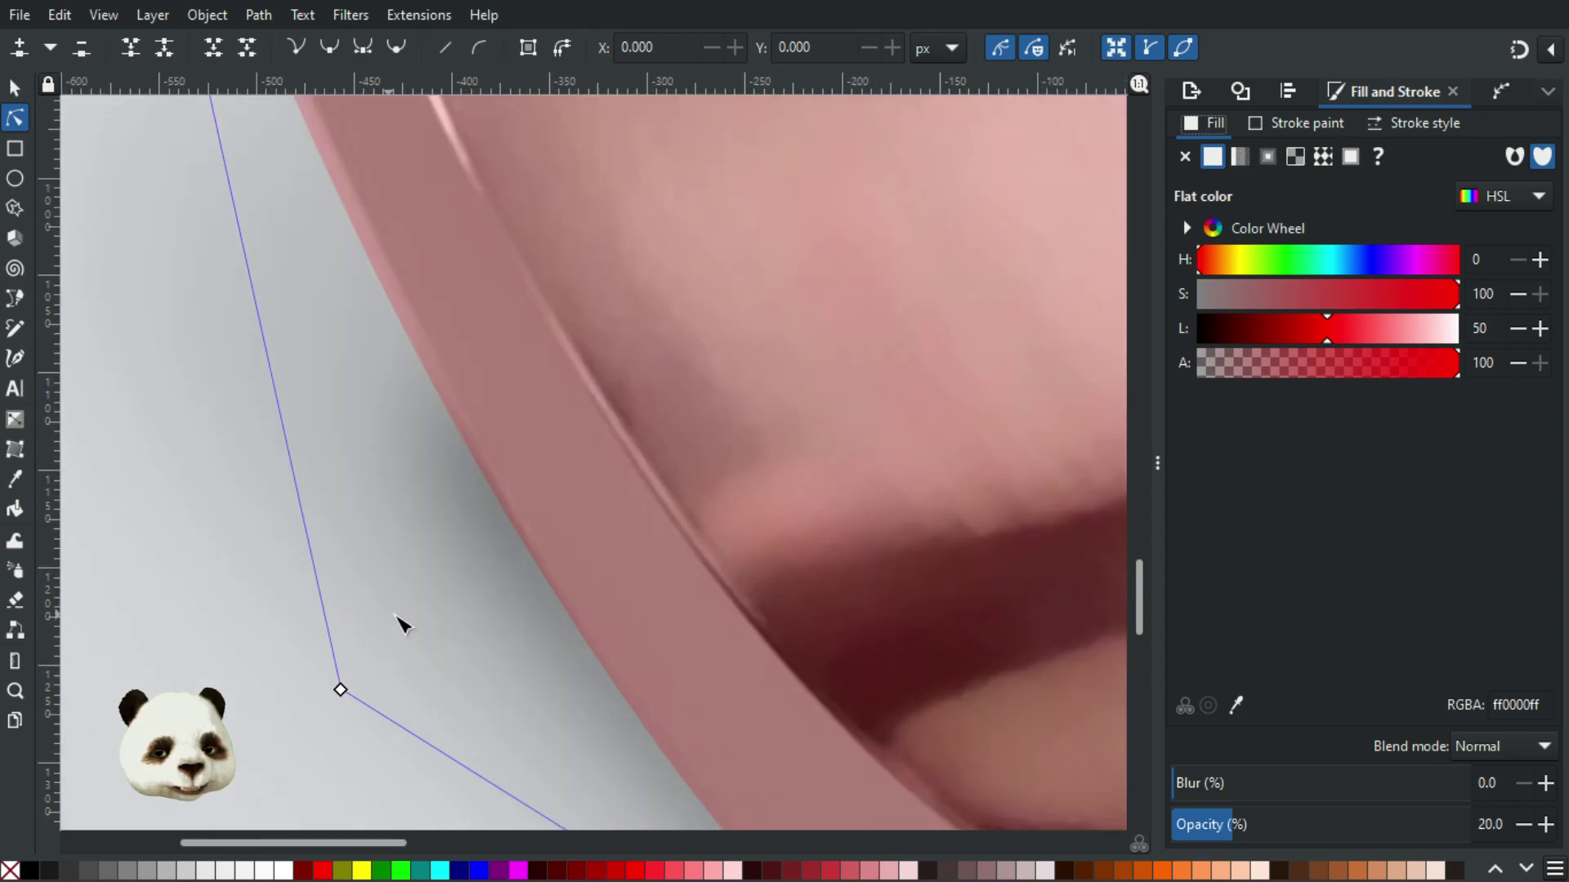
{"action": "left_click_drag", "start_coordinate": [340, 690], "coordinate": [405, 678]}
{"action": "key", "text": "ctrl+z"}
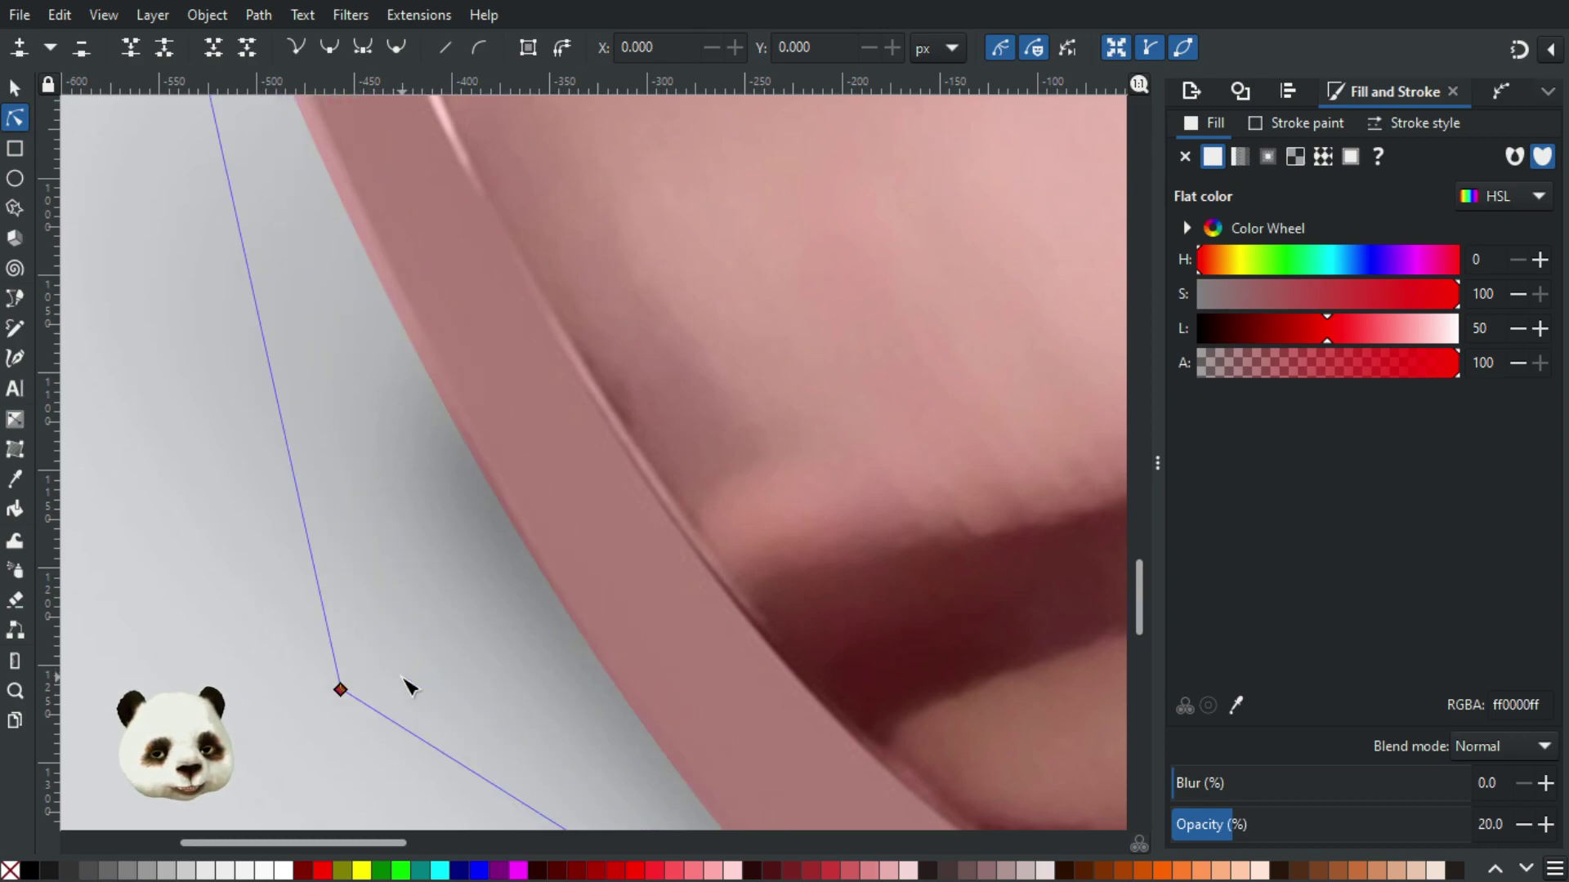
Step: Examine how closely the translucent red ellipse follows the ring's outer rim along both sides and at its lower and upper ends
{"action": "scroll", "coordinate": [407, 259], "scroll_direction": "down", "scroll_amount": 1}
{"action": "scroll", "coordinate": [415, 269], "scroll_direction": "down", "scroll_amount": 3}
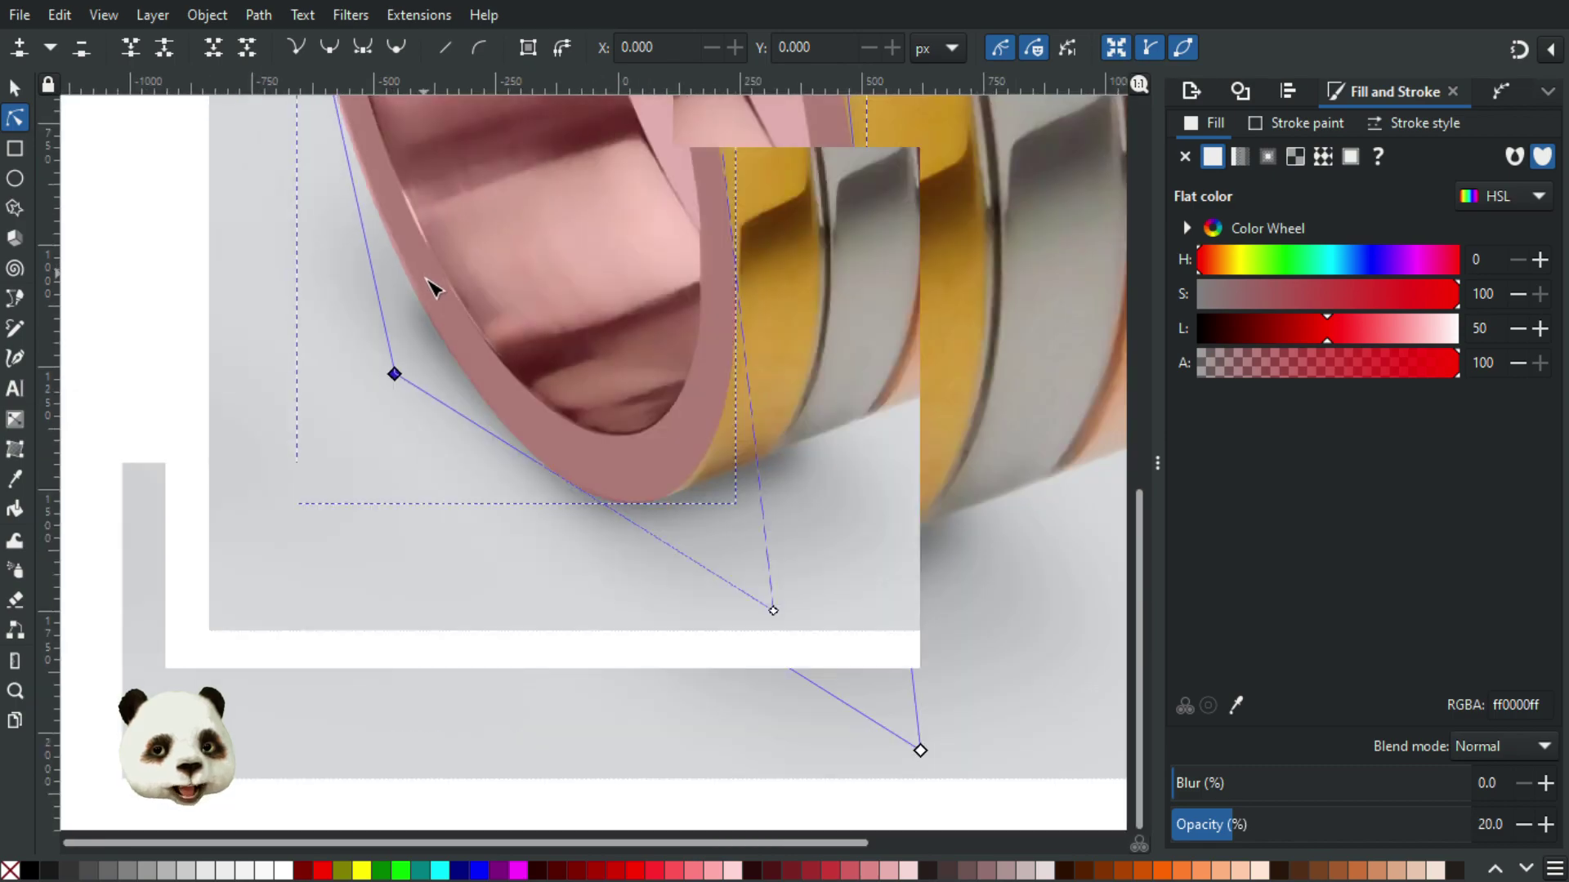
{"action": "scroll", "coordinate": [396, 302], "scroll_direction": "up", "scroll_amount": 5}
{"action": "scroll", "coordinate": [327, 482], "scroll_direction": "up", "scroll_amount": 3}
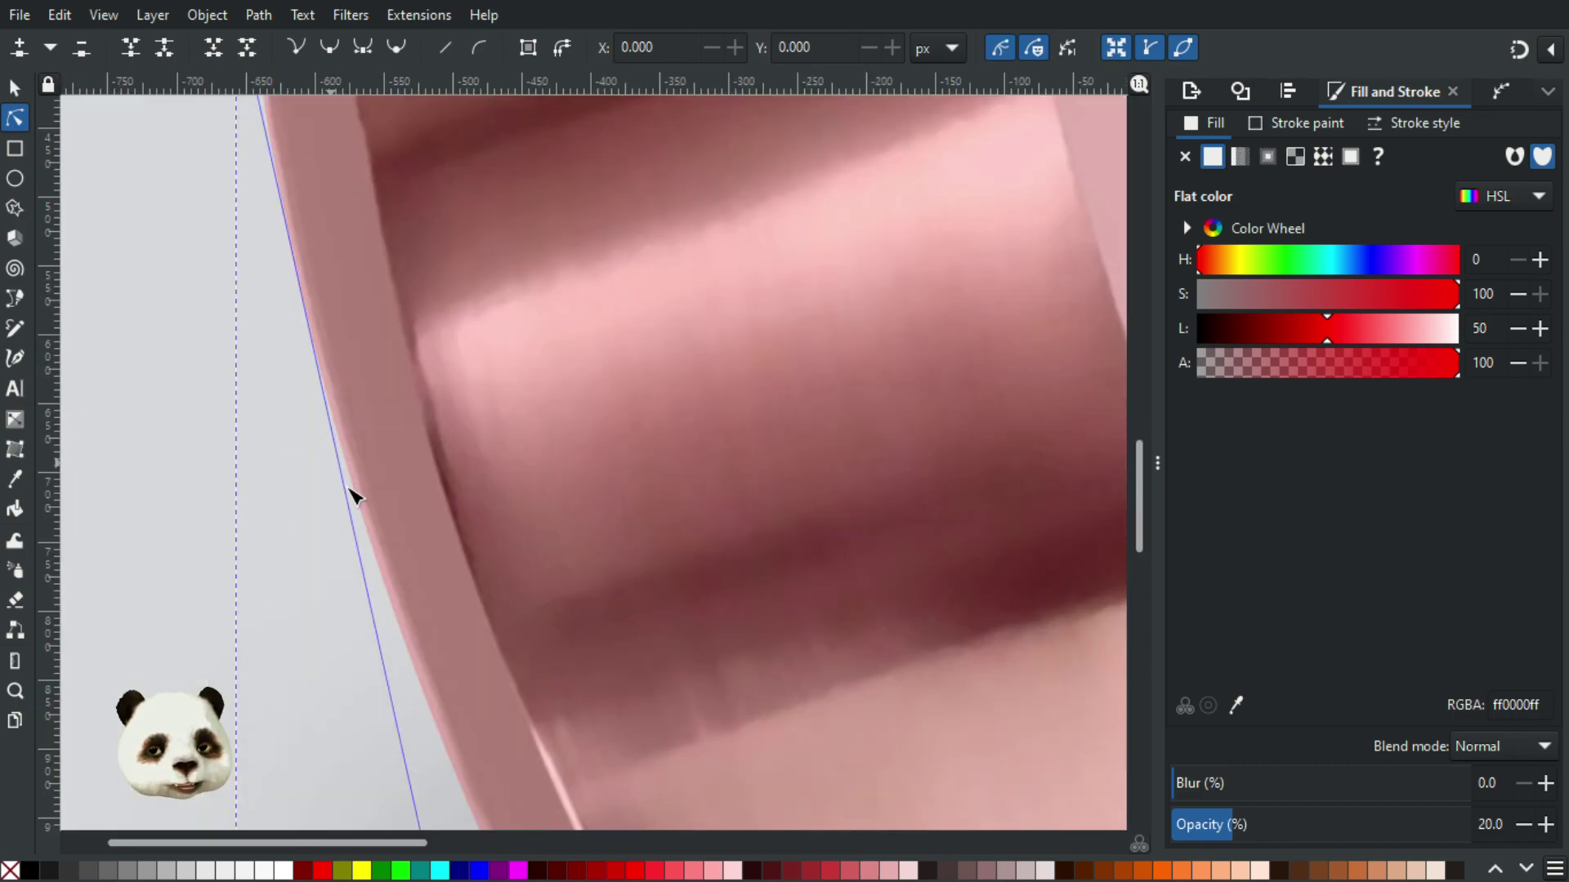
{"action": "scroll", "coordinate": [417, 637], "scroll_direction": "down", "scroll_amount": 3}
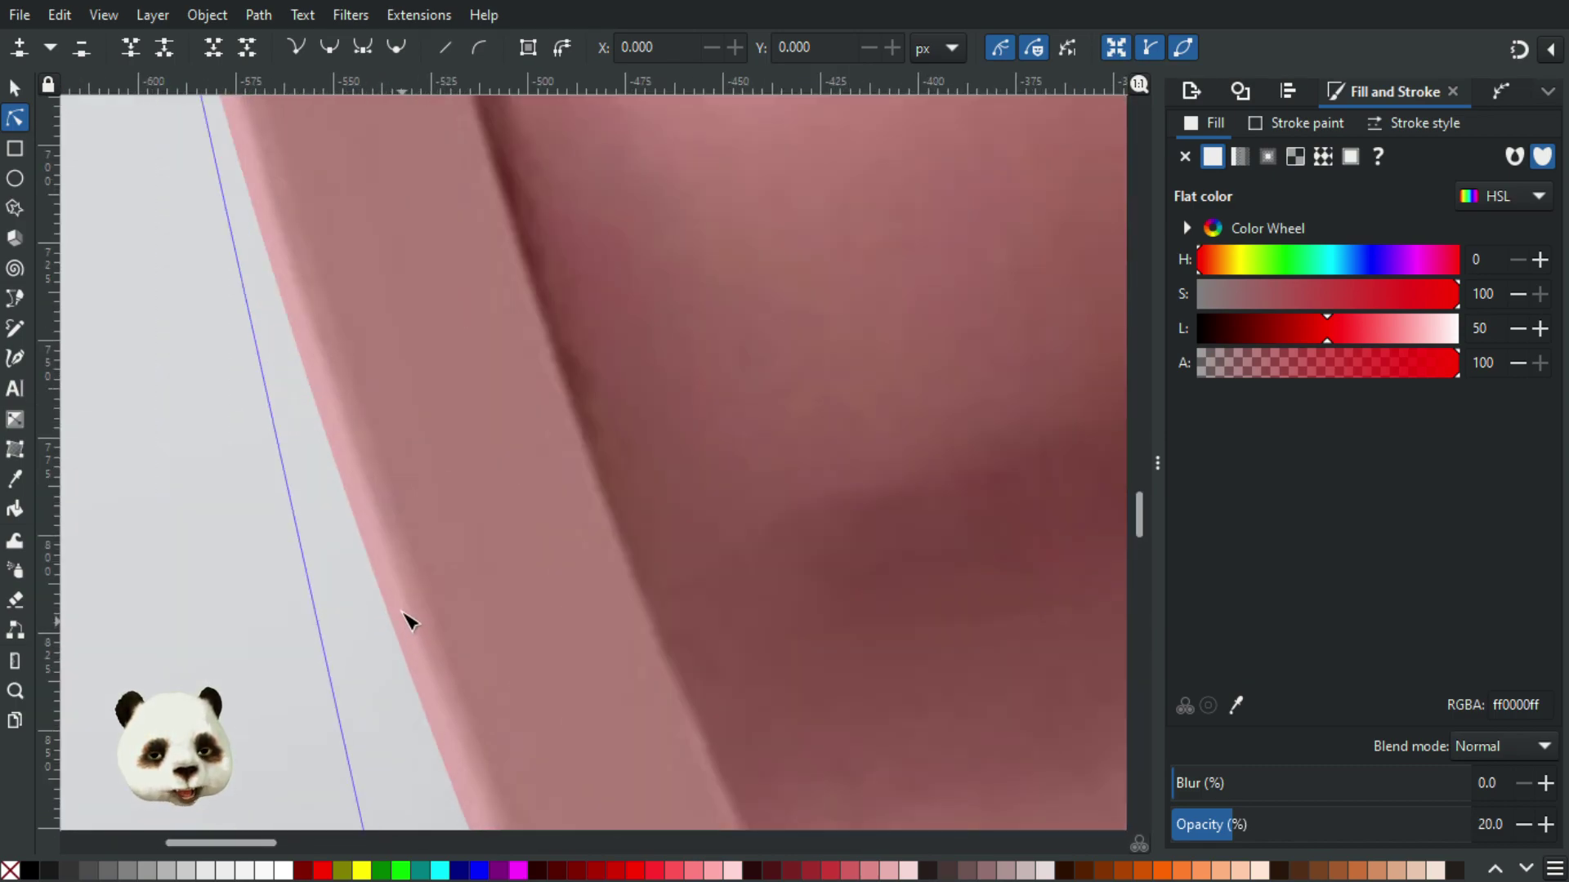
{"action": "scroll", "coordinate": [297, 175], "scroll_direction": "up", "scroll_amount": 1}
{"action": "scroll", "coordinate": [238, 356], "scroll_direction": "down", "scroll_amount": 3}
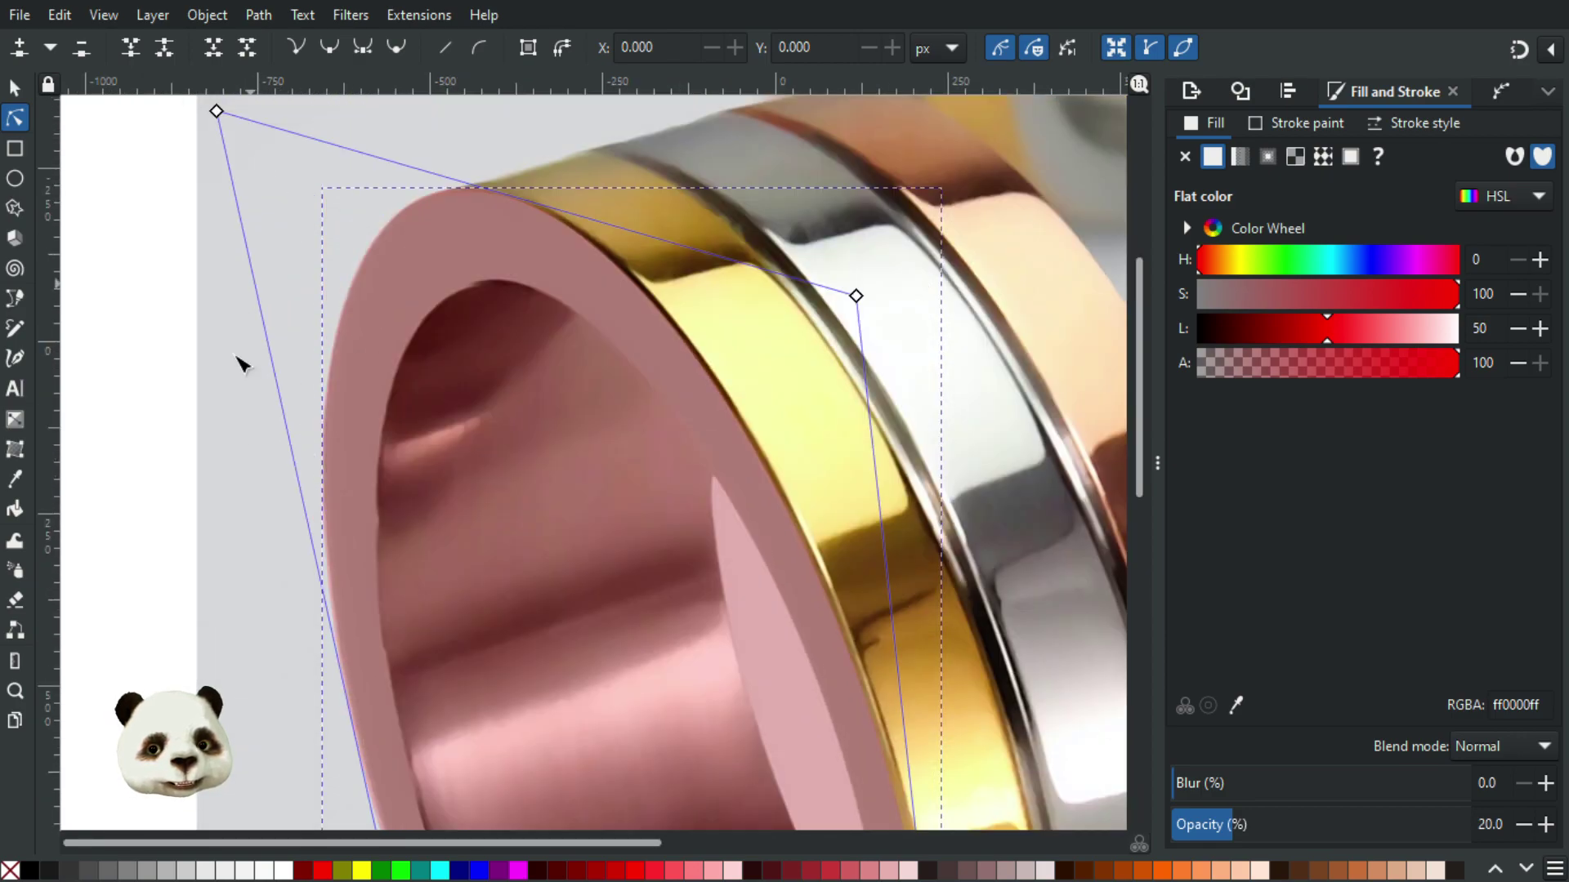
{"action": "scroll", "coordinate": [287, 490], "scroll_direction": "up", "scroll_amount": 5}
{"action": "scroll", "coordinate": [408, 564], "scroll_direction": "up", "scroll_amount": 1}
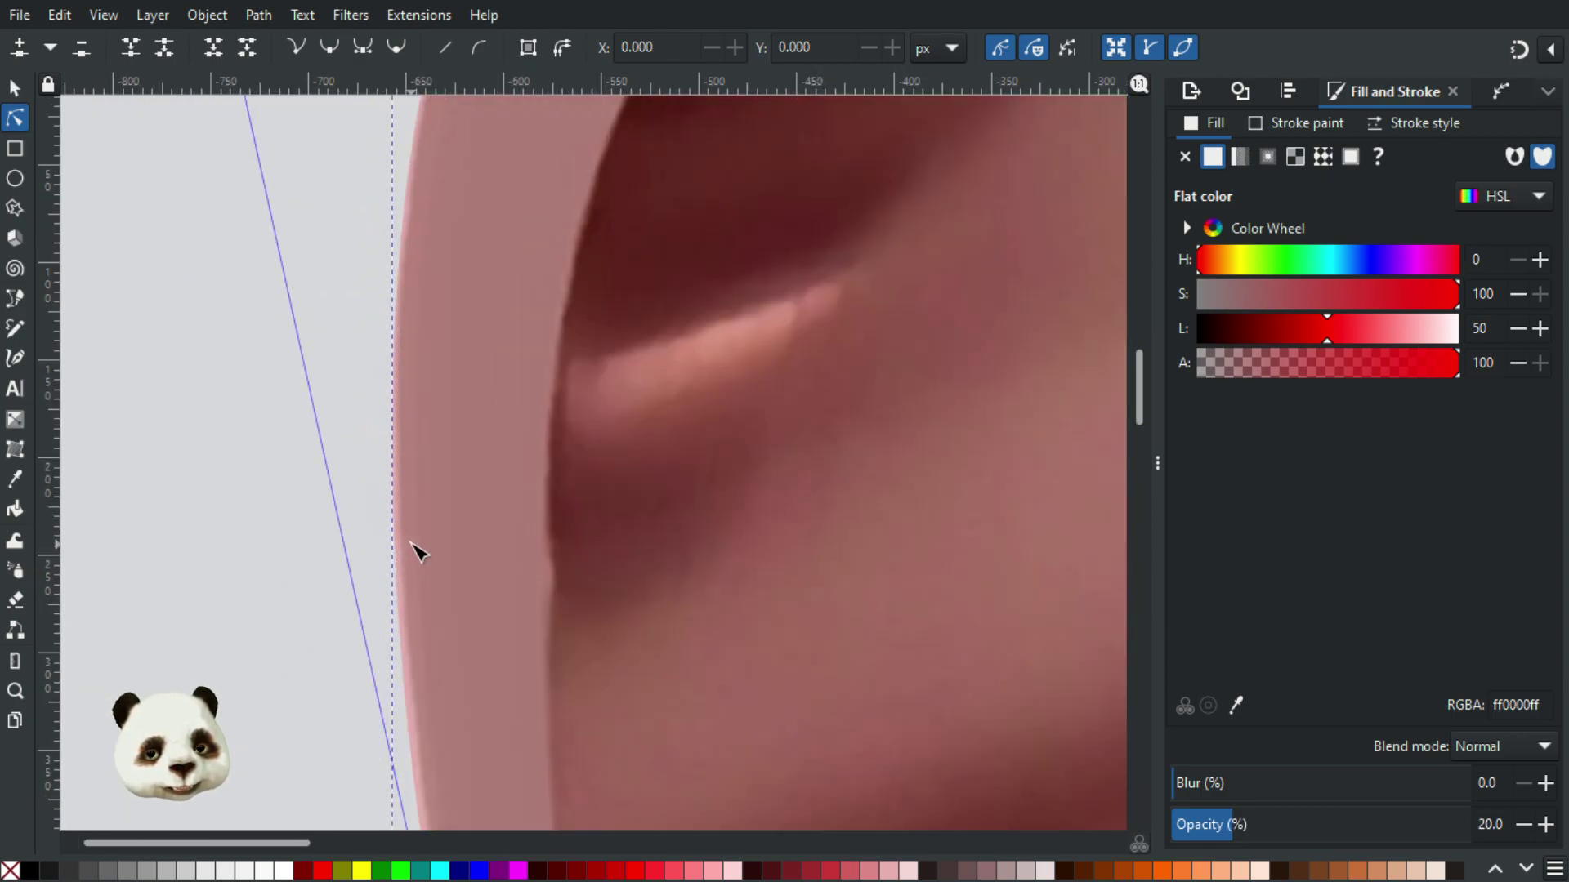
{"action": "scroll", "coordinate": [413, 625], "scroll_direction": "down", "scroll_amount": 3}
{"action": "scroll", "coordinate": [413, 625], "scroll_direction": "down", "scroll_amount": 2}
{"action": "scroll", "coordinate": [452, 616], "scroll_direction": "up", "scroll_amount": 4}
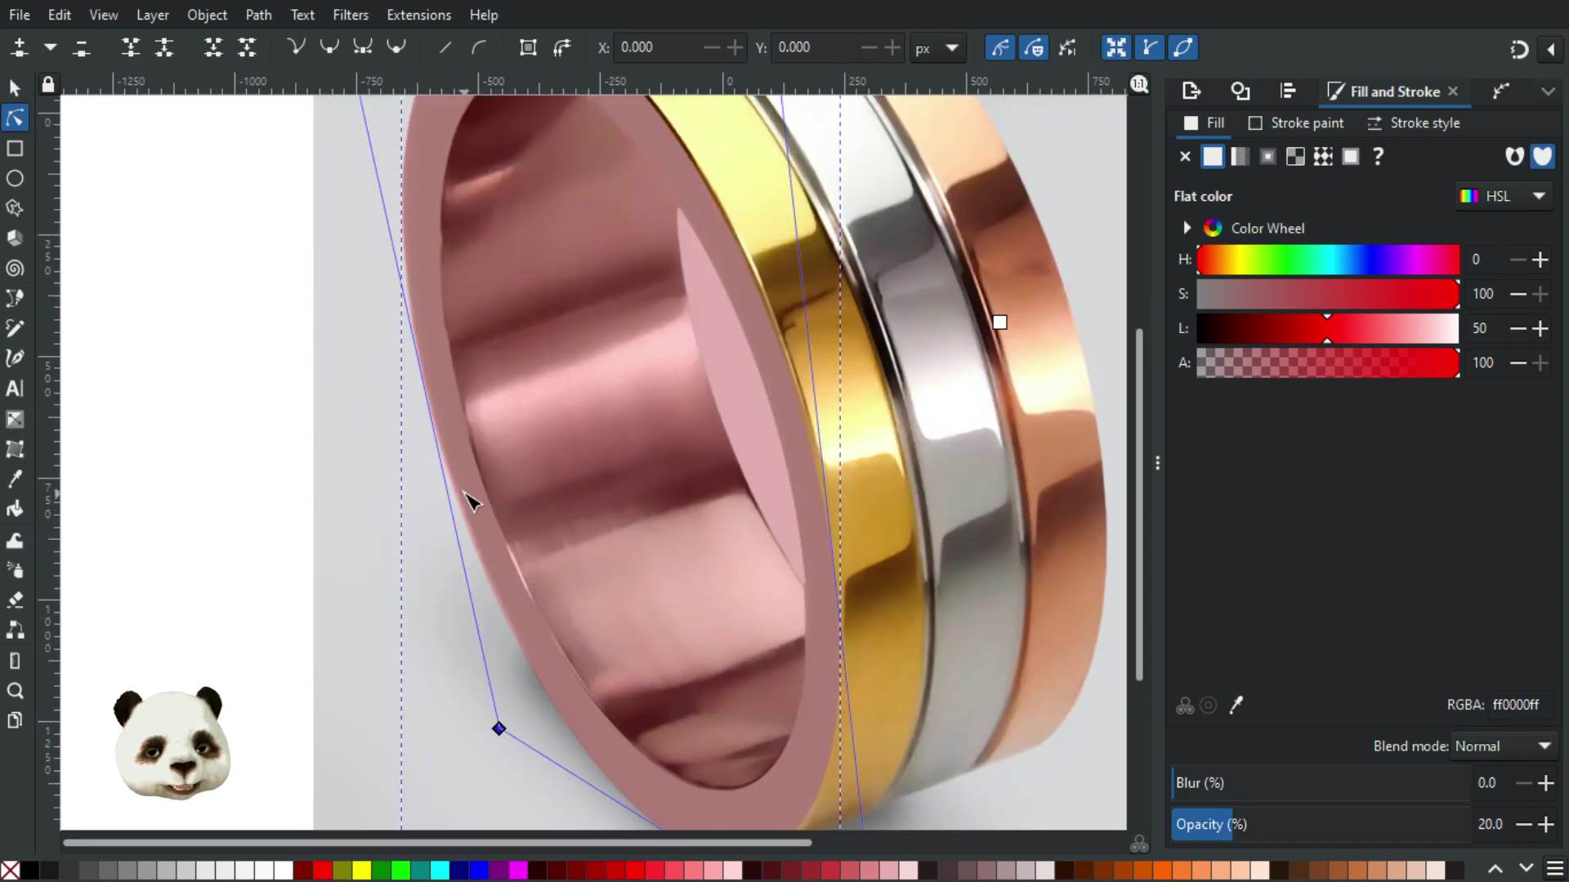
{"action": "scroll", "coordinate": [531, 564], "scroll_direction": "down", "scroll_amount": 5}
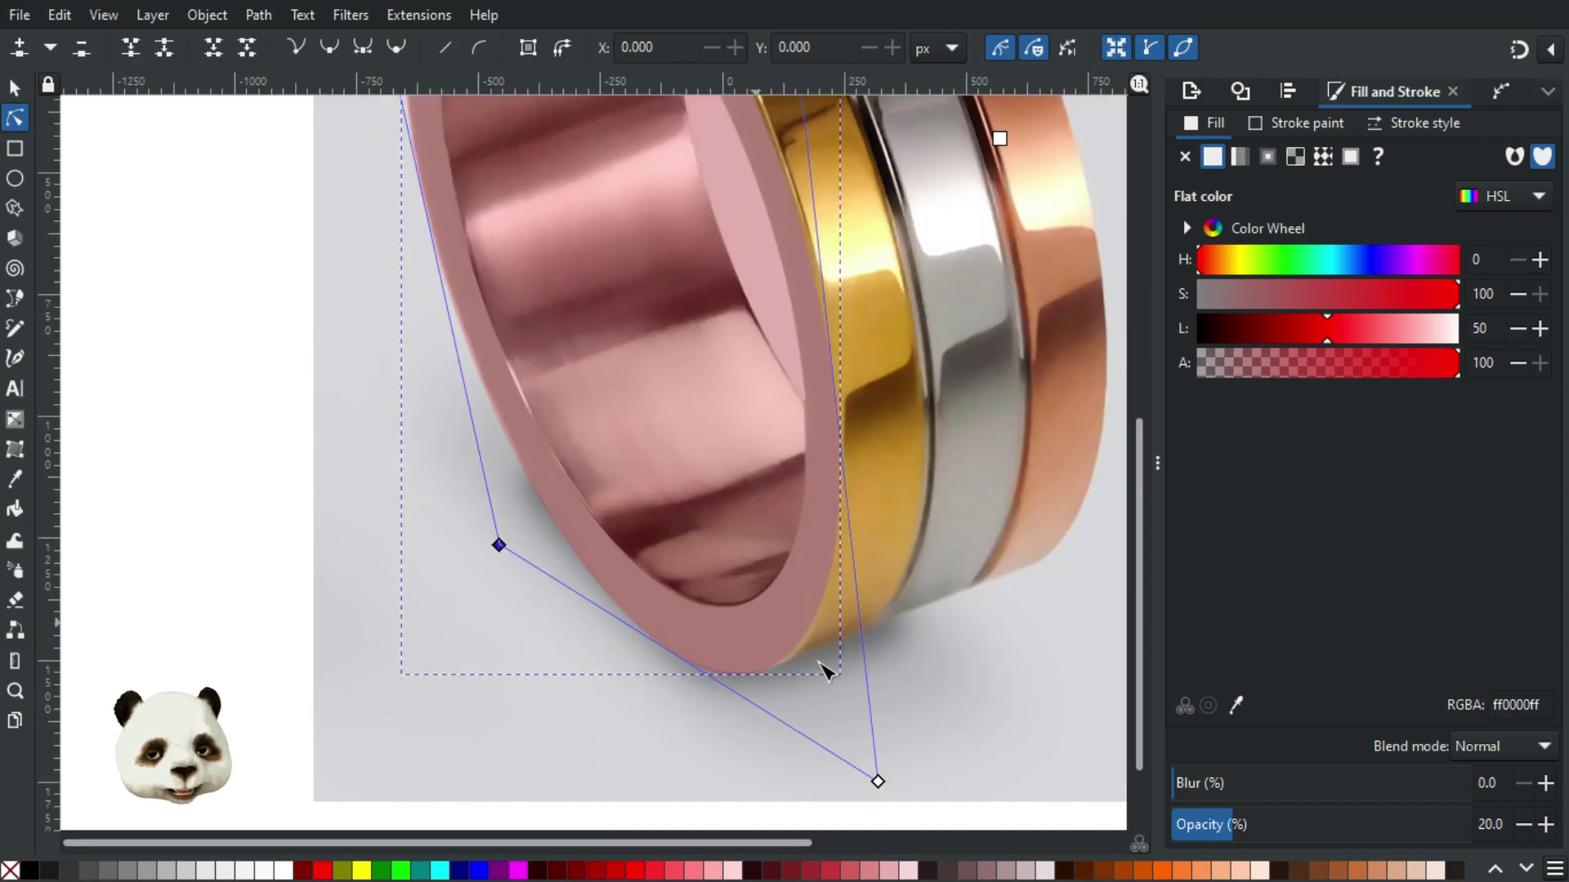
{"action": "scroll", "coordinate": [850, 586], "scroll_direction": "up", "scroll_amount": 12}
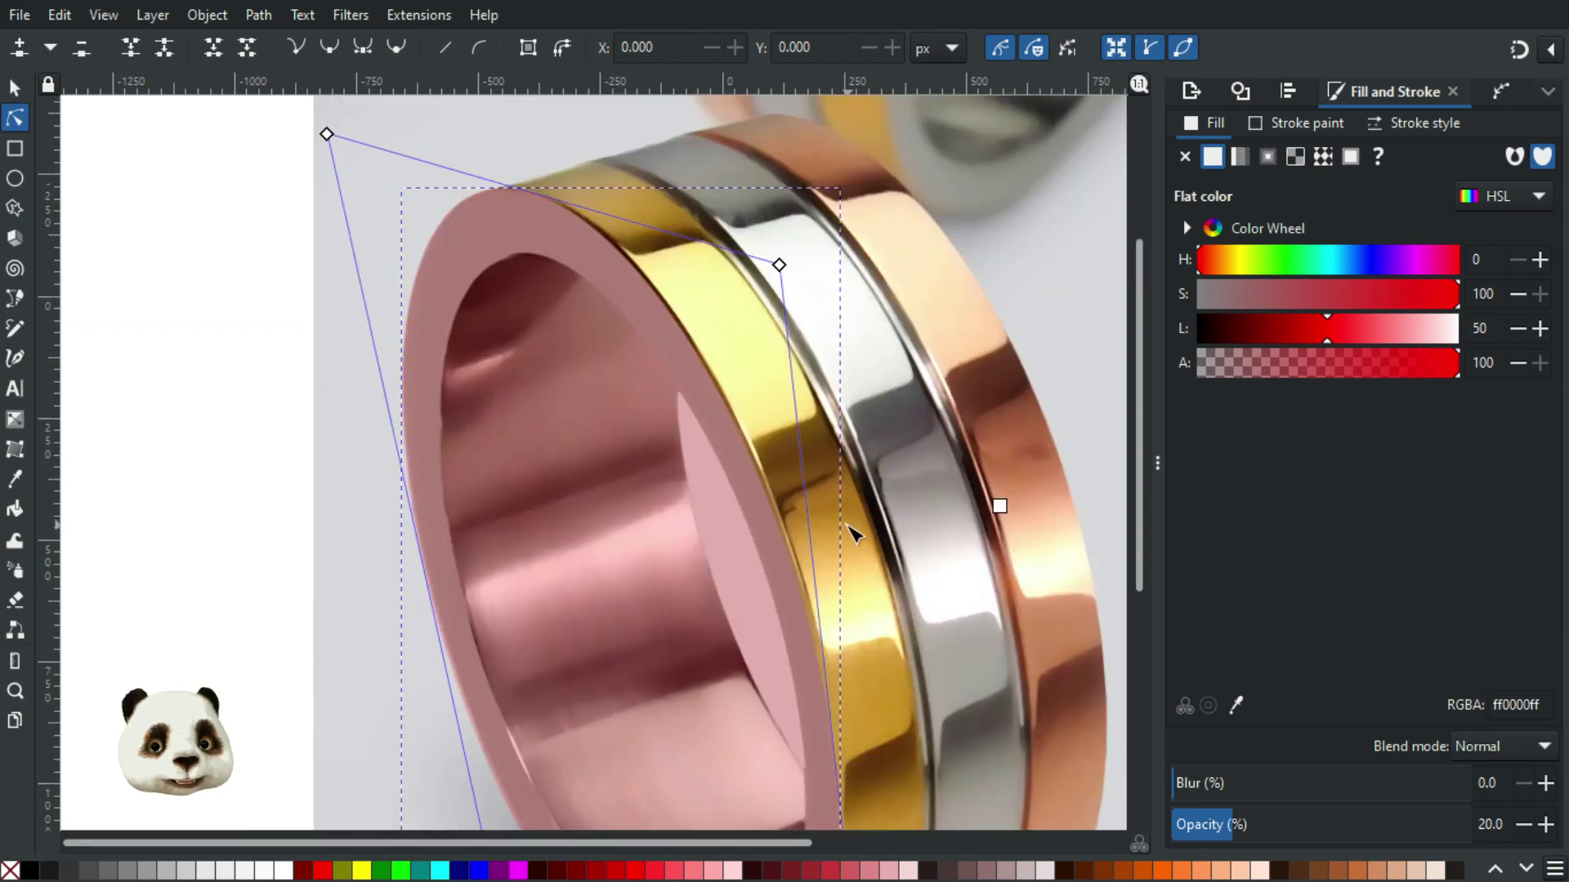
{"action": "scroll", "coordinate": [723, 453], "scroll_direction": "up", "scroll_amount": 2}
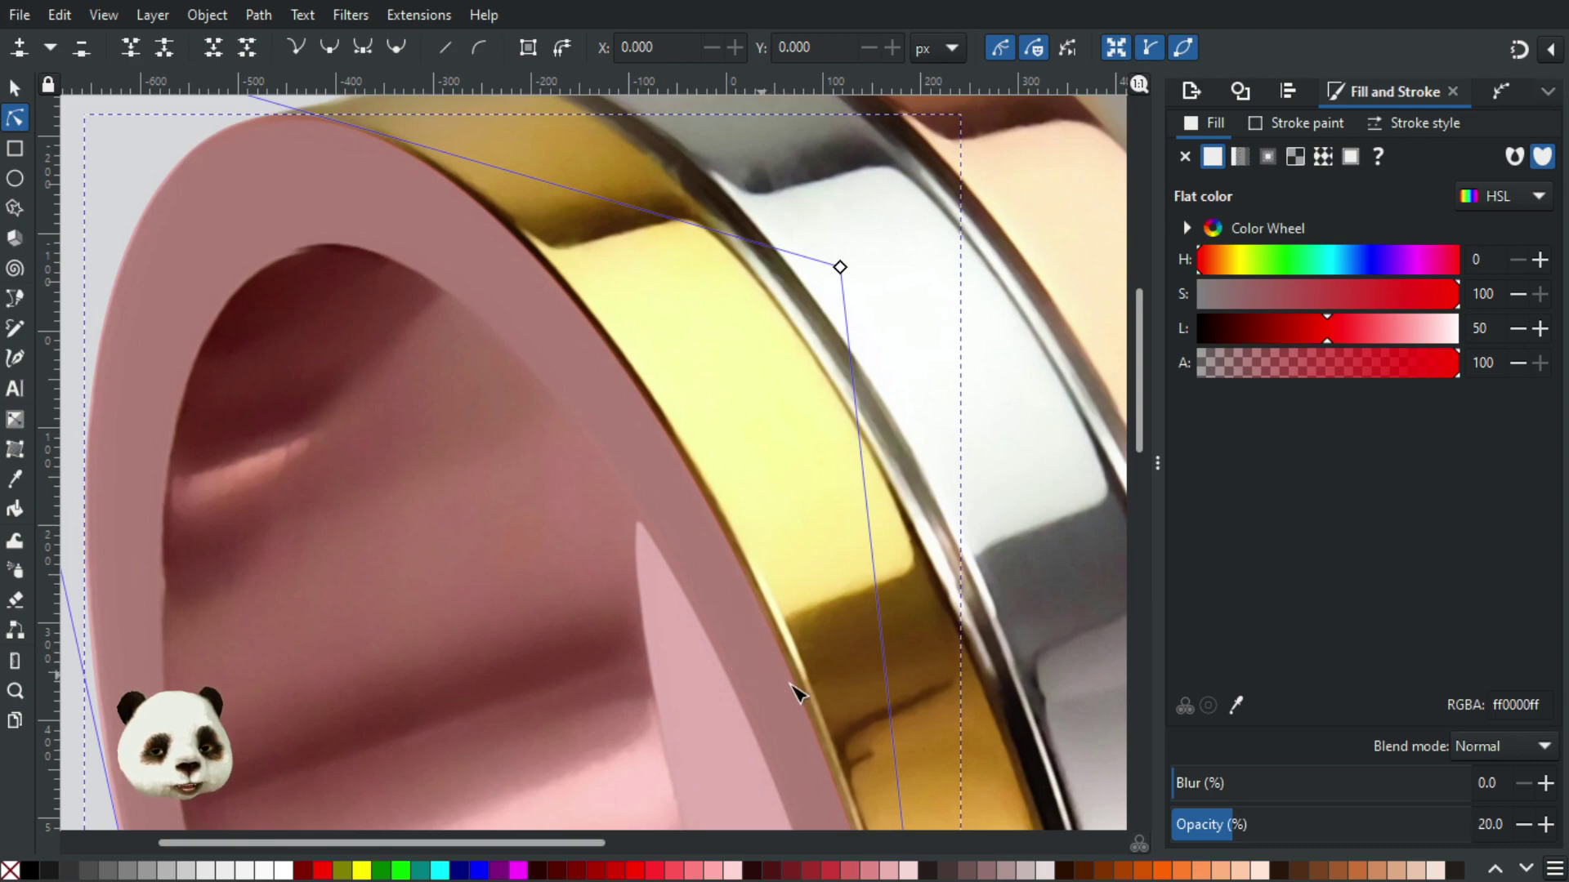
{"action": "scroll", "coordinate": [827, 685], "scroll_direction": "down", "scroll_amount": 3}
{"action": "left_click_drag", "start_coordinate": [816, 609], "coordinate": [684, 250]}
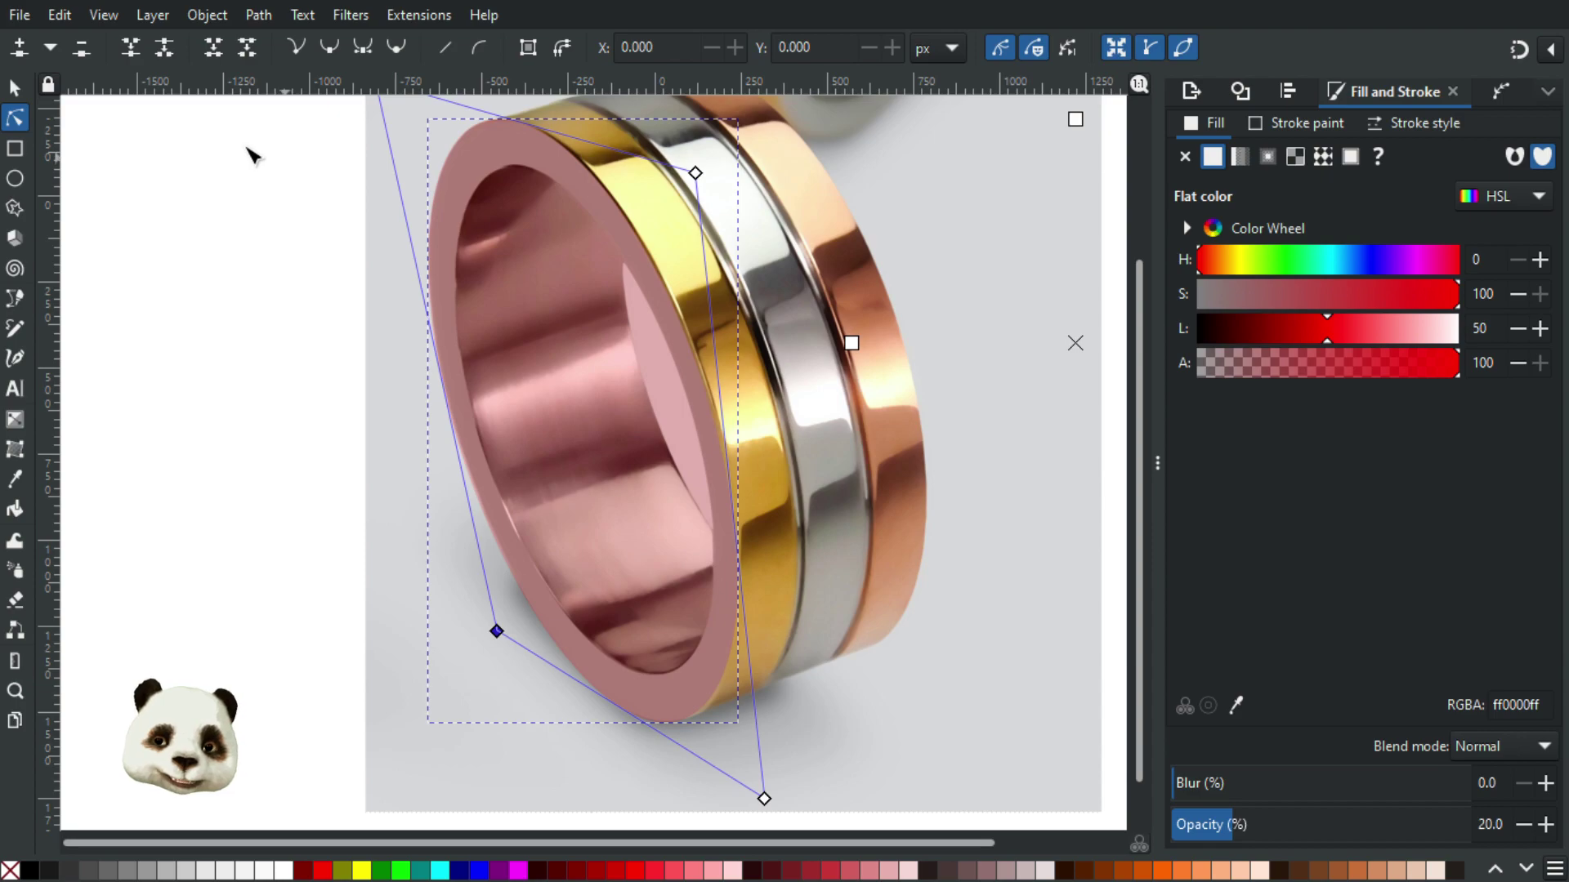
Step: Duplicate the translucent red ellipse and give the copy a dark red 800000 fill at 38.9% opacity
{"action": "left_click", "coordinate": [17, 88]}
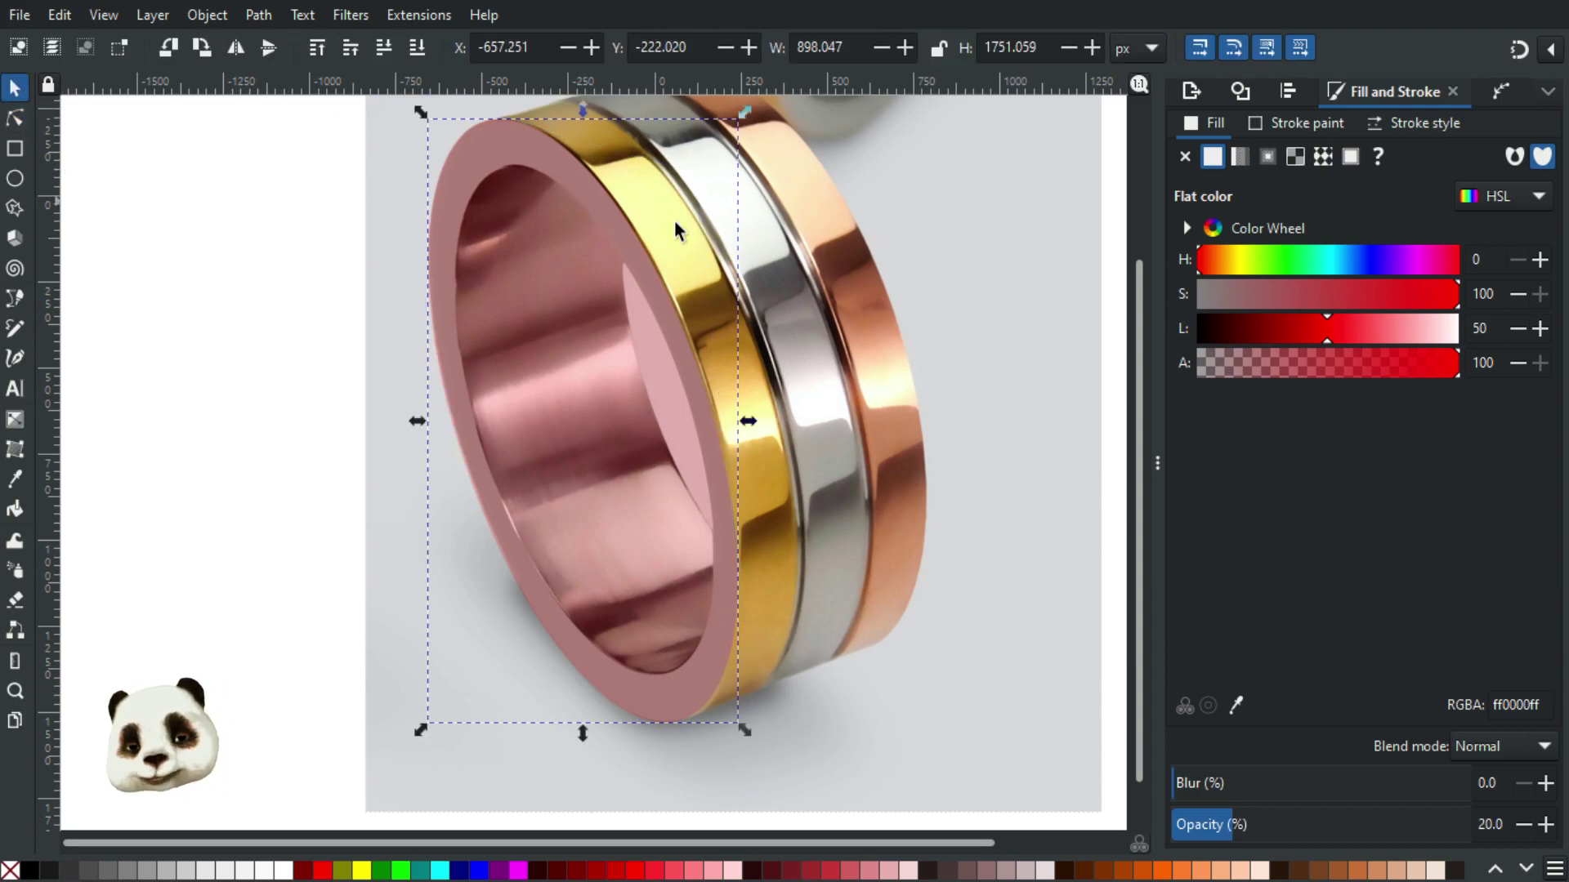
{"action": "left_click", "coordinate": [918, 211]}
{"action": "left_click", "coordinate": [566, 291]}
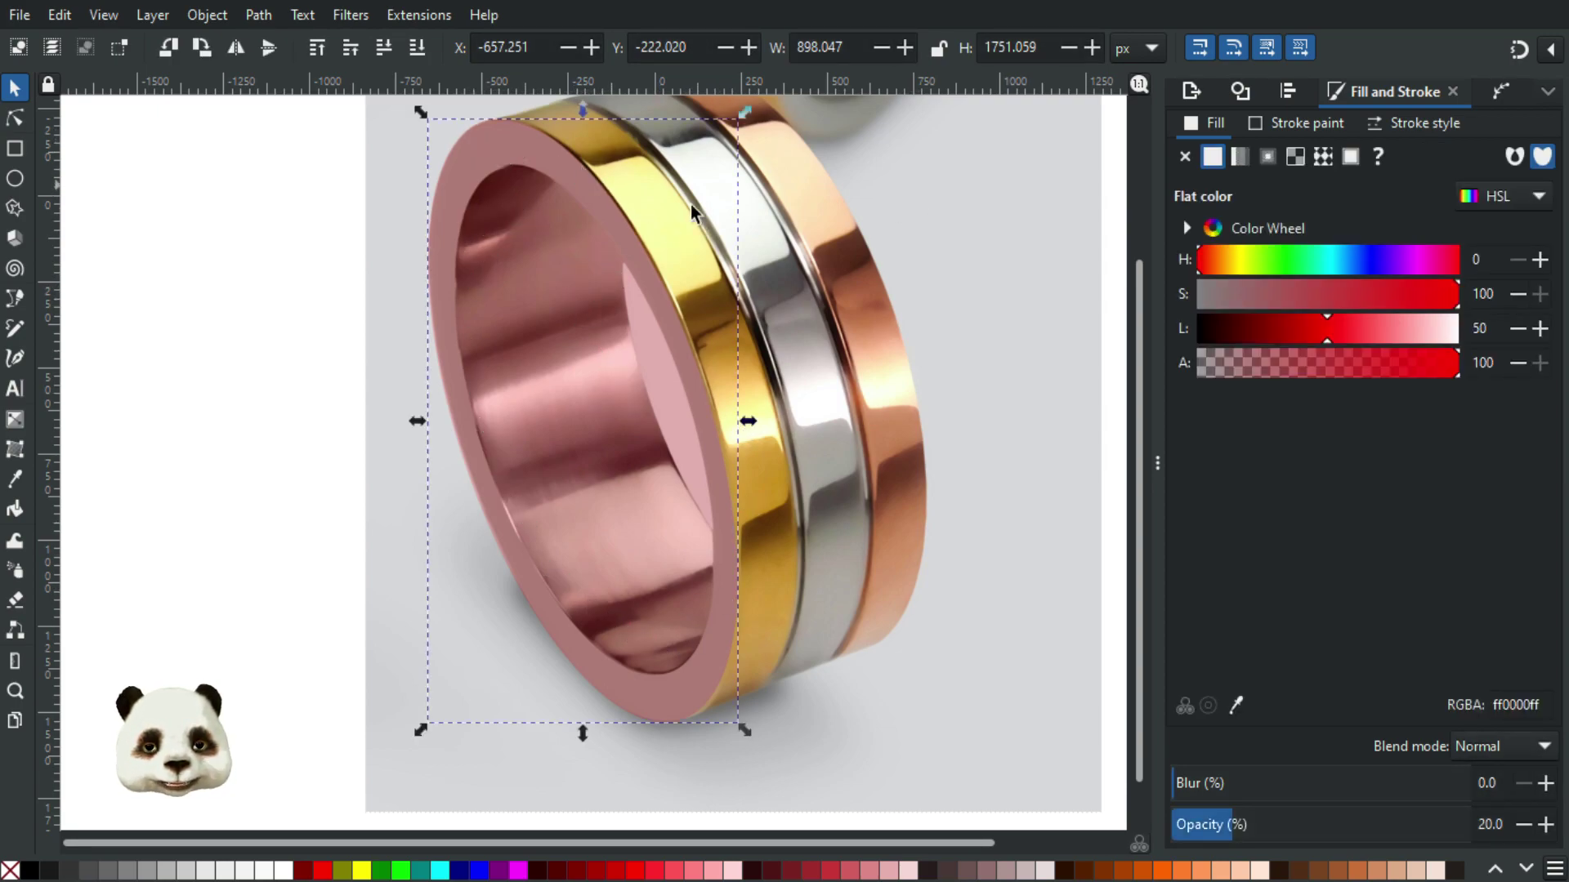
{"action": "key", "text": "ctrl+d"}
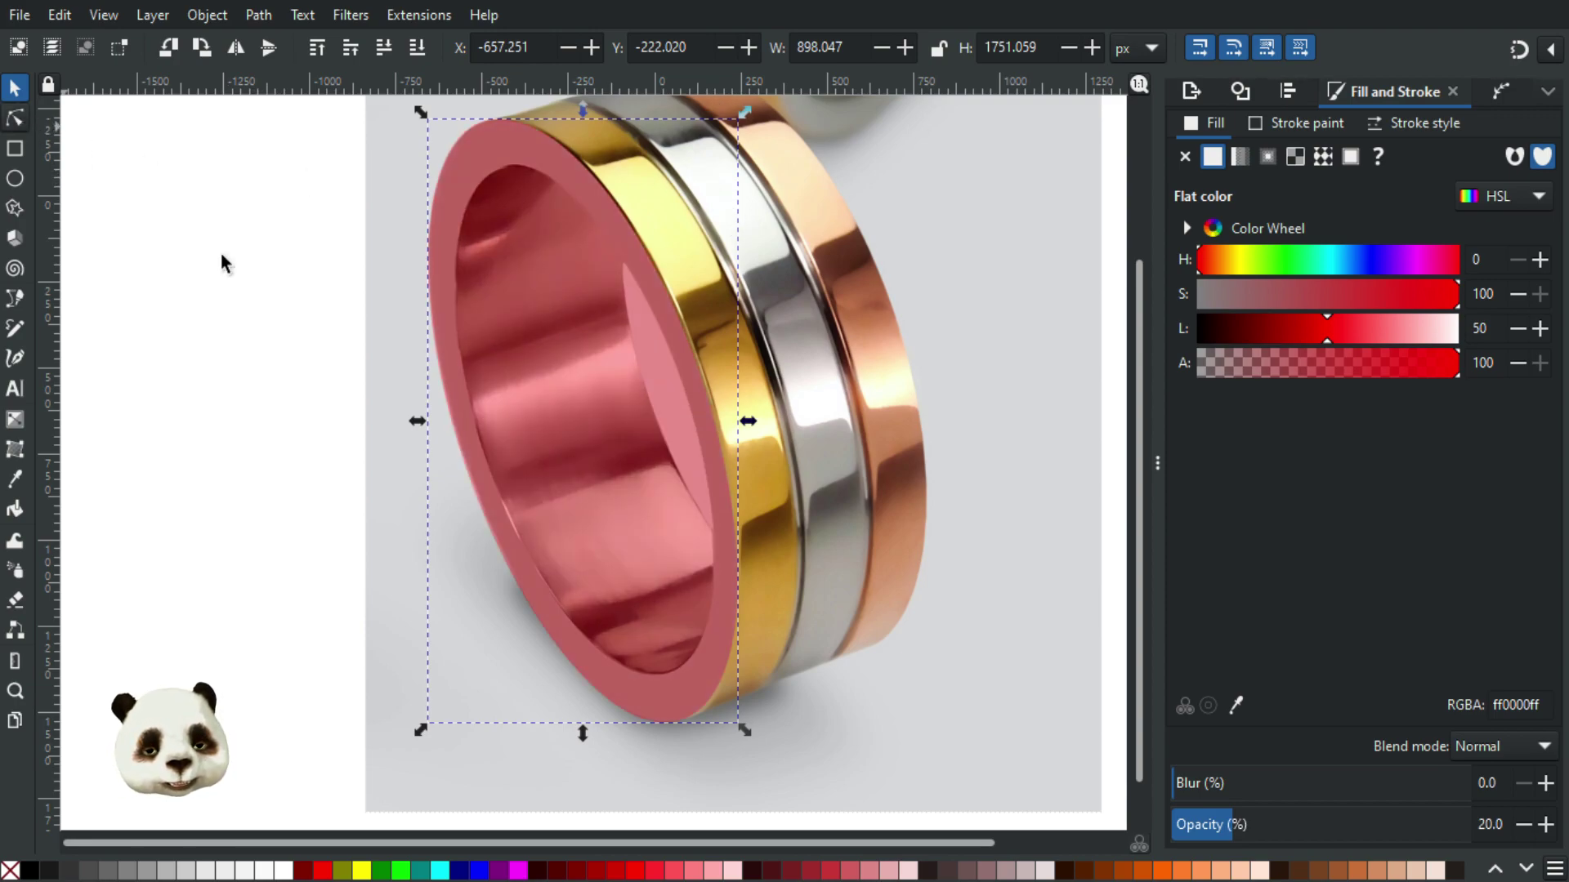
{"action": "left_click", "coordinate": [303, 870]}
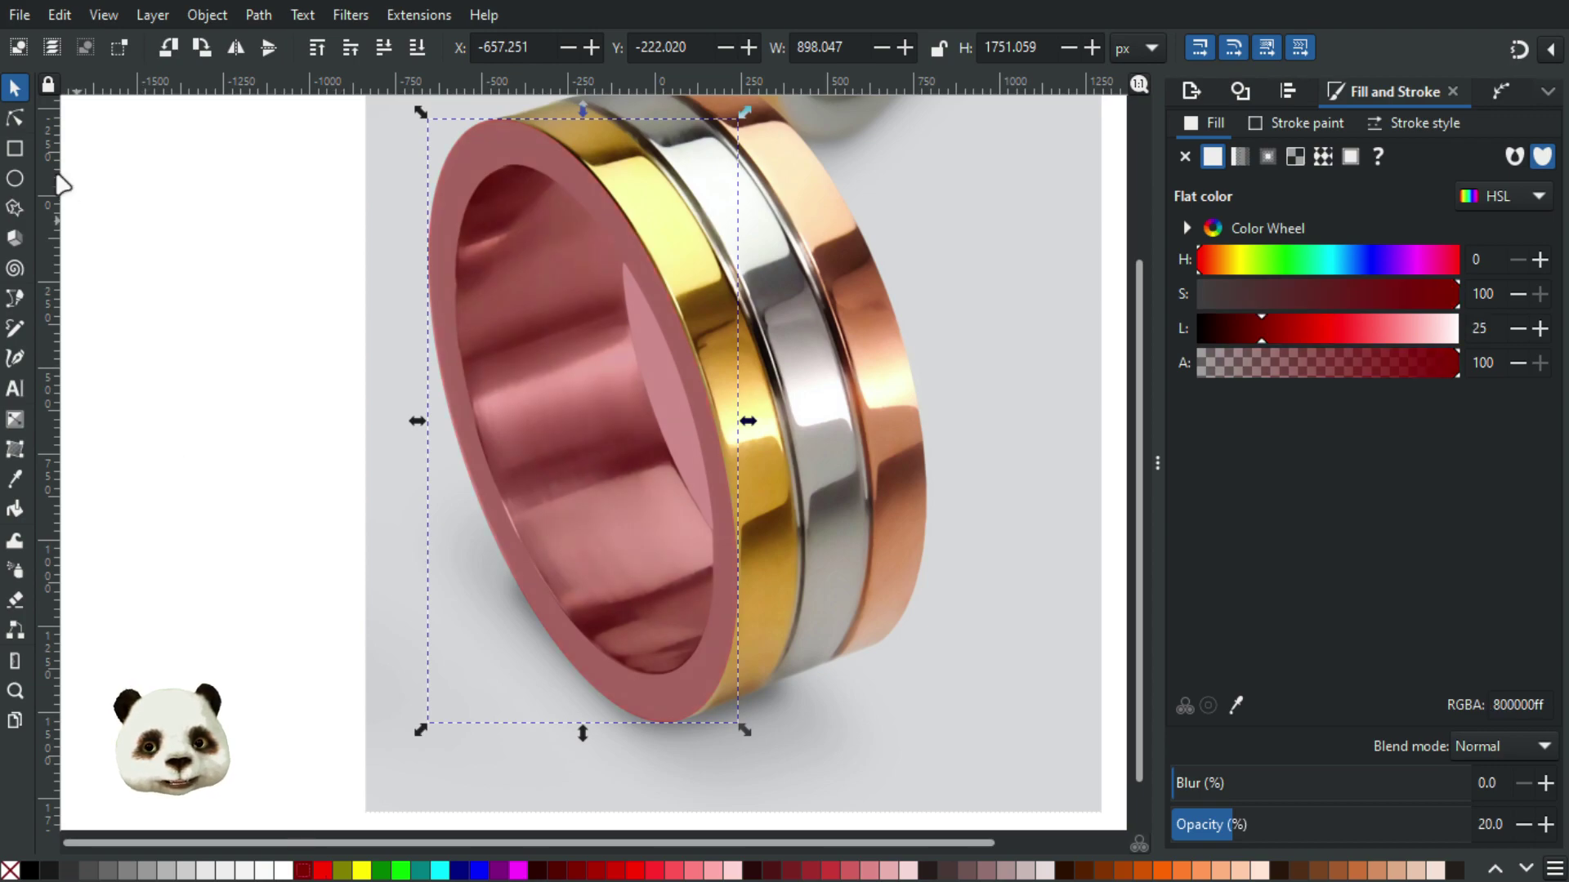
{"action": "left_click", "coordinate": [1288, 824]}
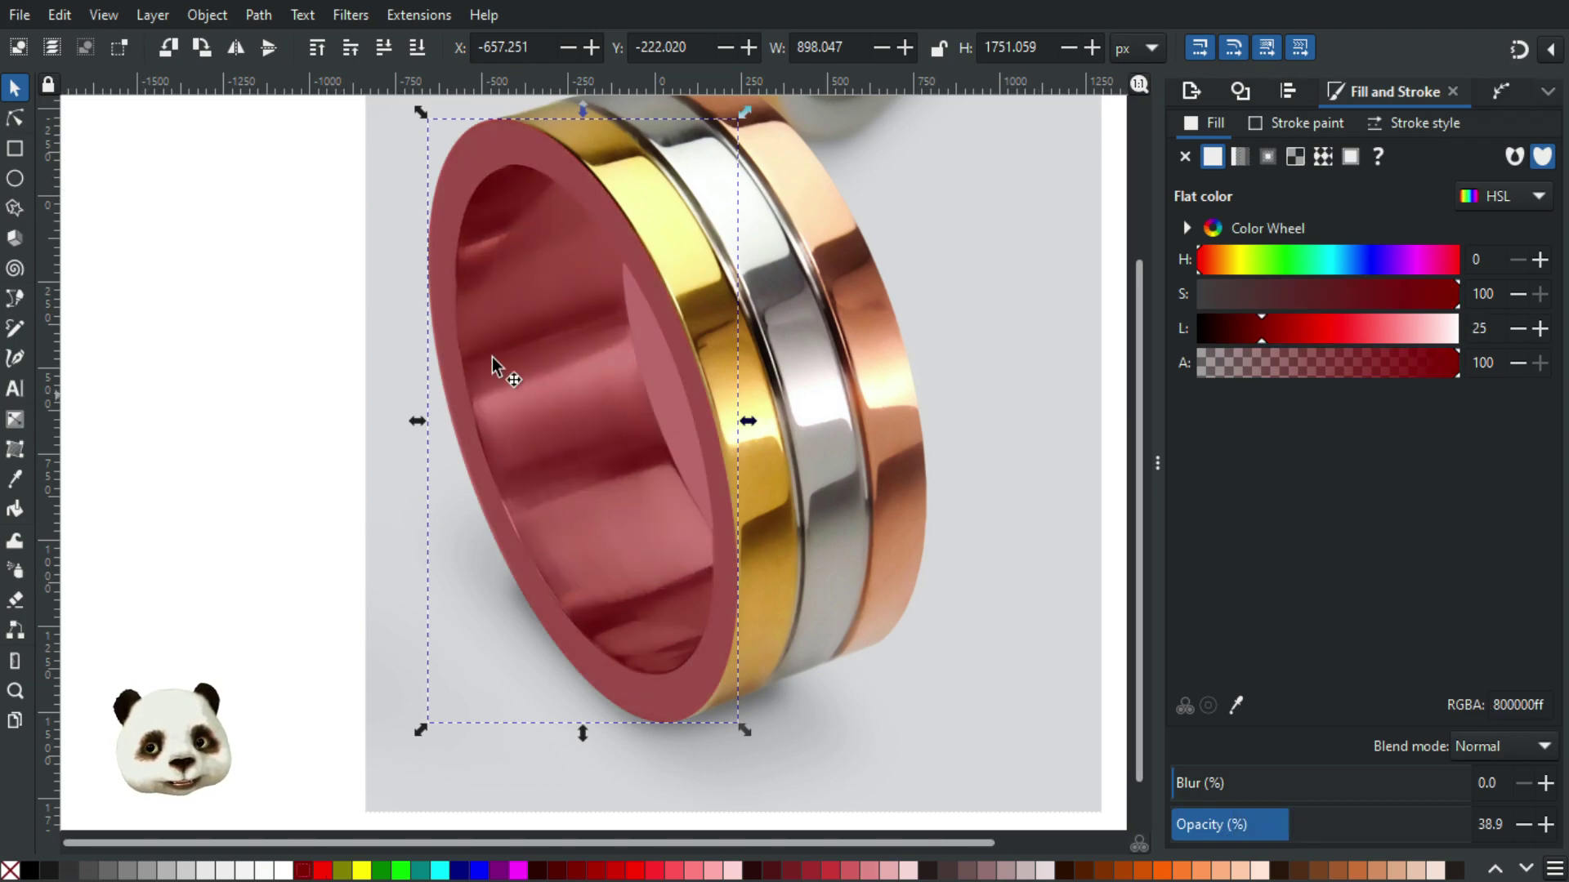
{"action": "left_click", "coordinate": [15, 117]}
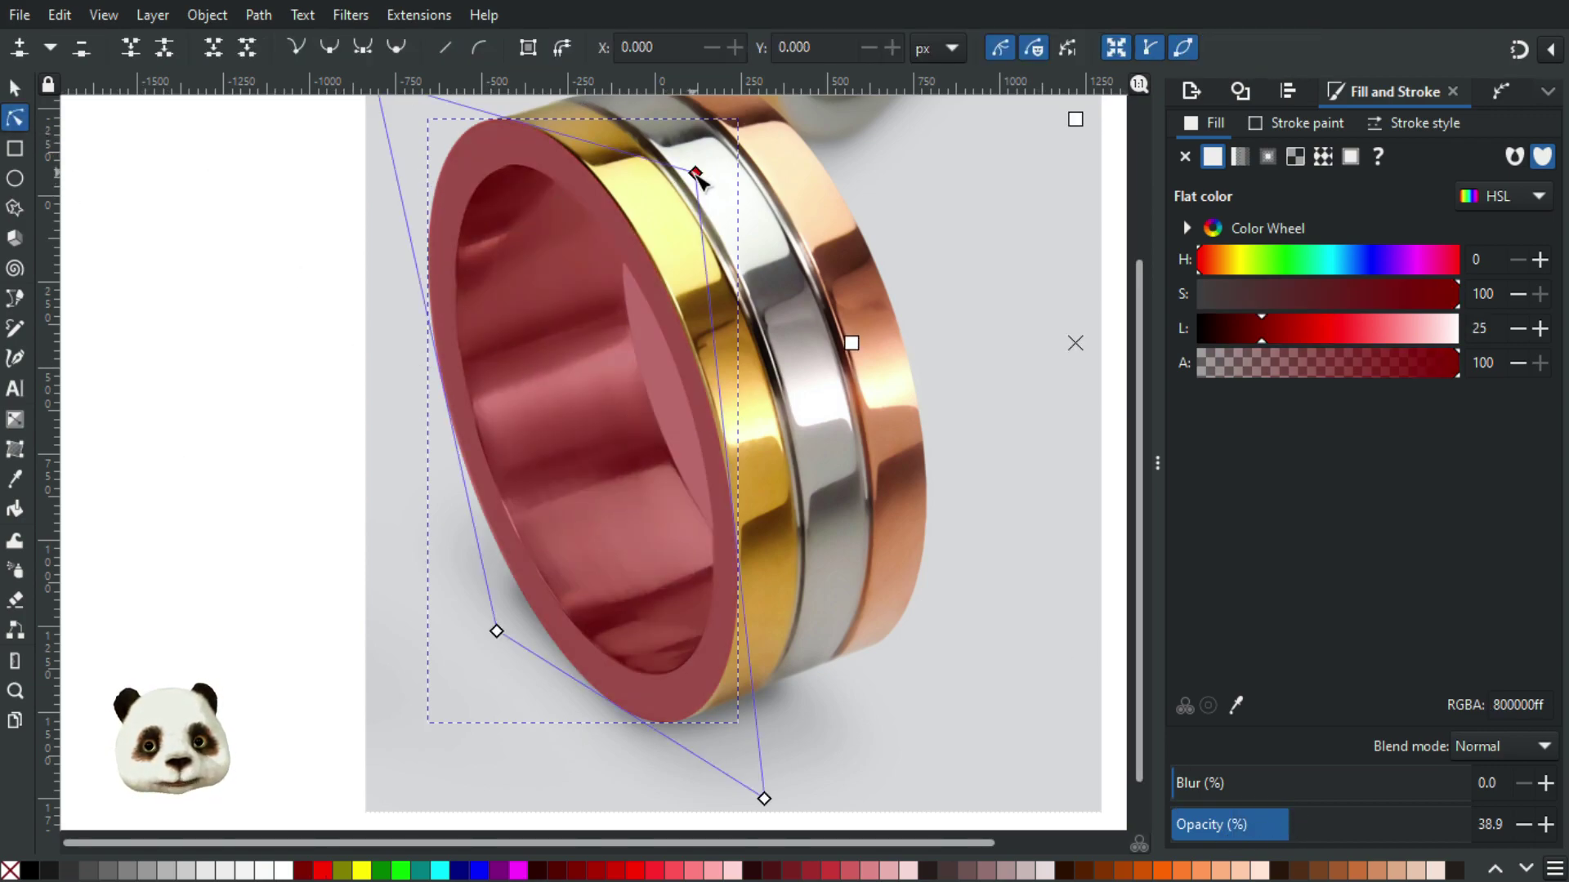
{"action": "scroll", "coordinate": [699, 180], "scroll_direction": "up", "scroll_amount": 3}
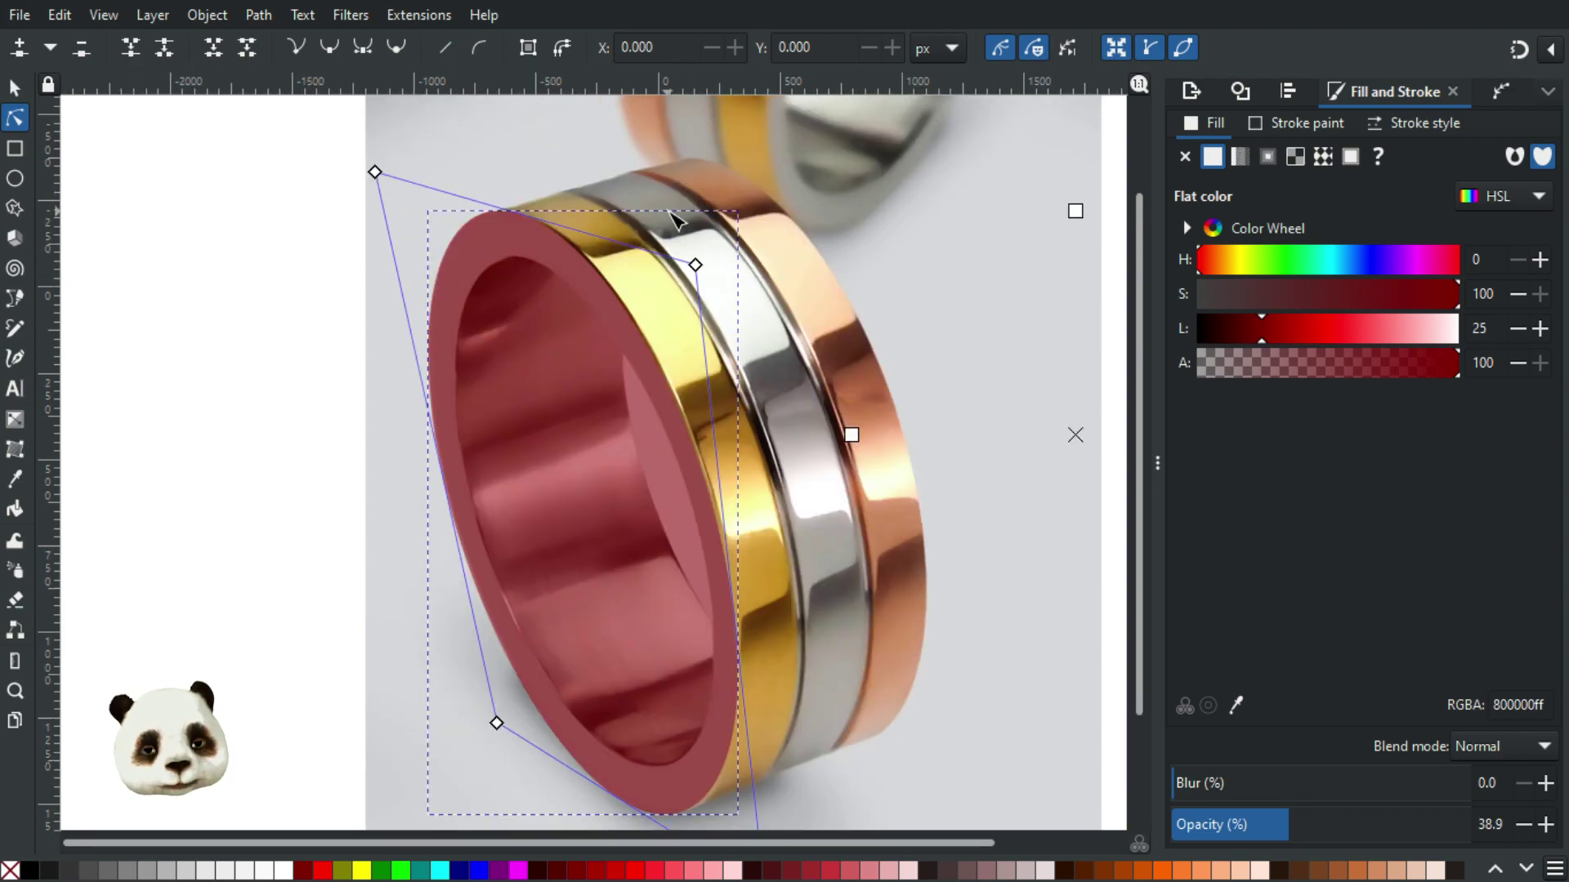
{"action": "scroll", "coordinate": [675, 219], "scroll_direction": "down", "scroll_amount": 2}
{"action": "scroll", "coordinate": [723, 225], "scroll_direction": "up", "scroll_amount": 1}
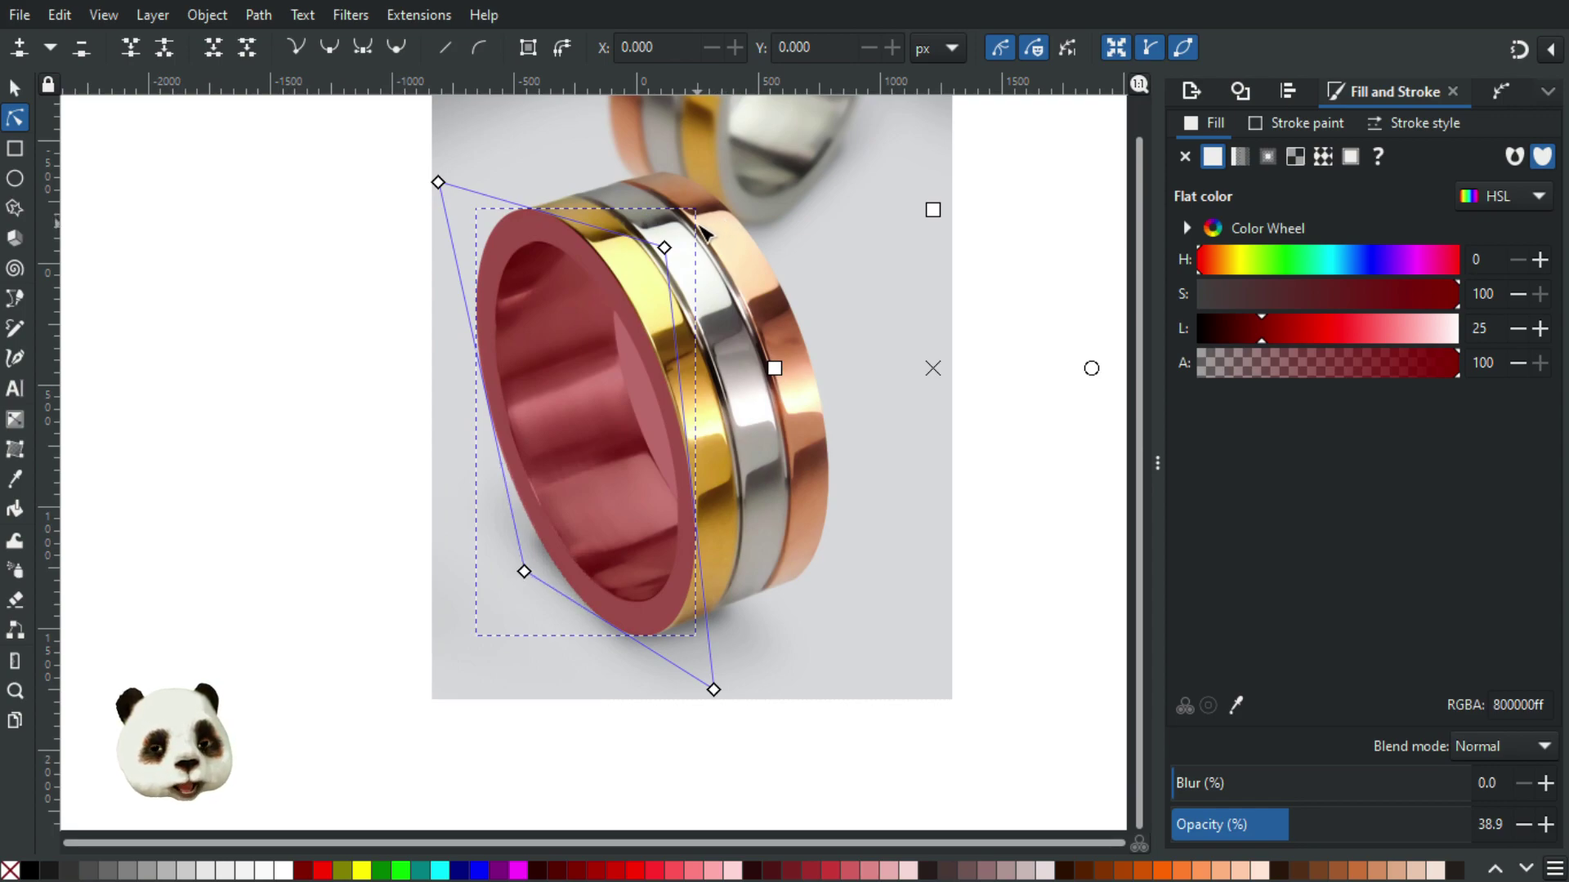
Step: Add an Offset path effect to the dark red ellipse, following its Perspective/Envelope effect
{"action": "left_click", "coordinate": [14, 88]}
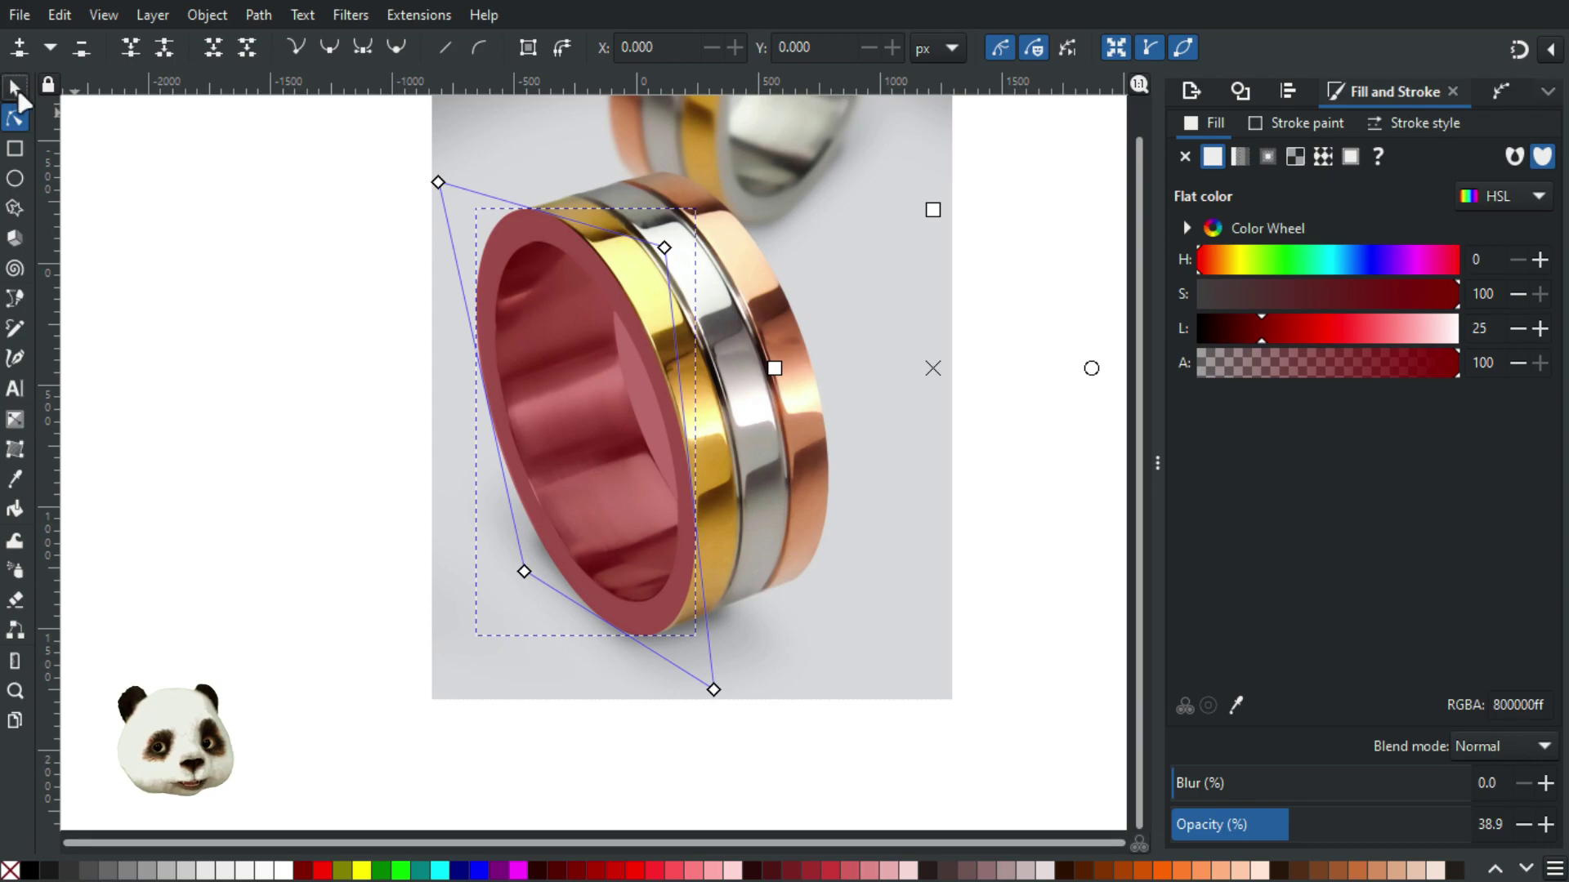
{"action": "left_click", "coordinate": [1501, 91]}
{"action": "left_click", "coordinate": [1184, 394]}
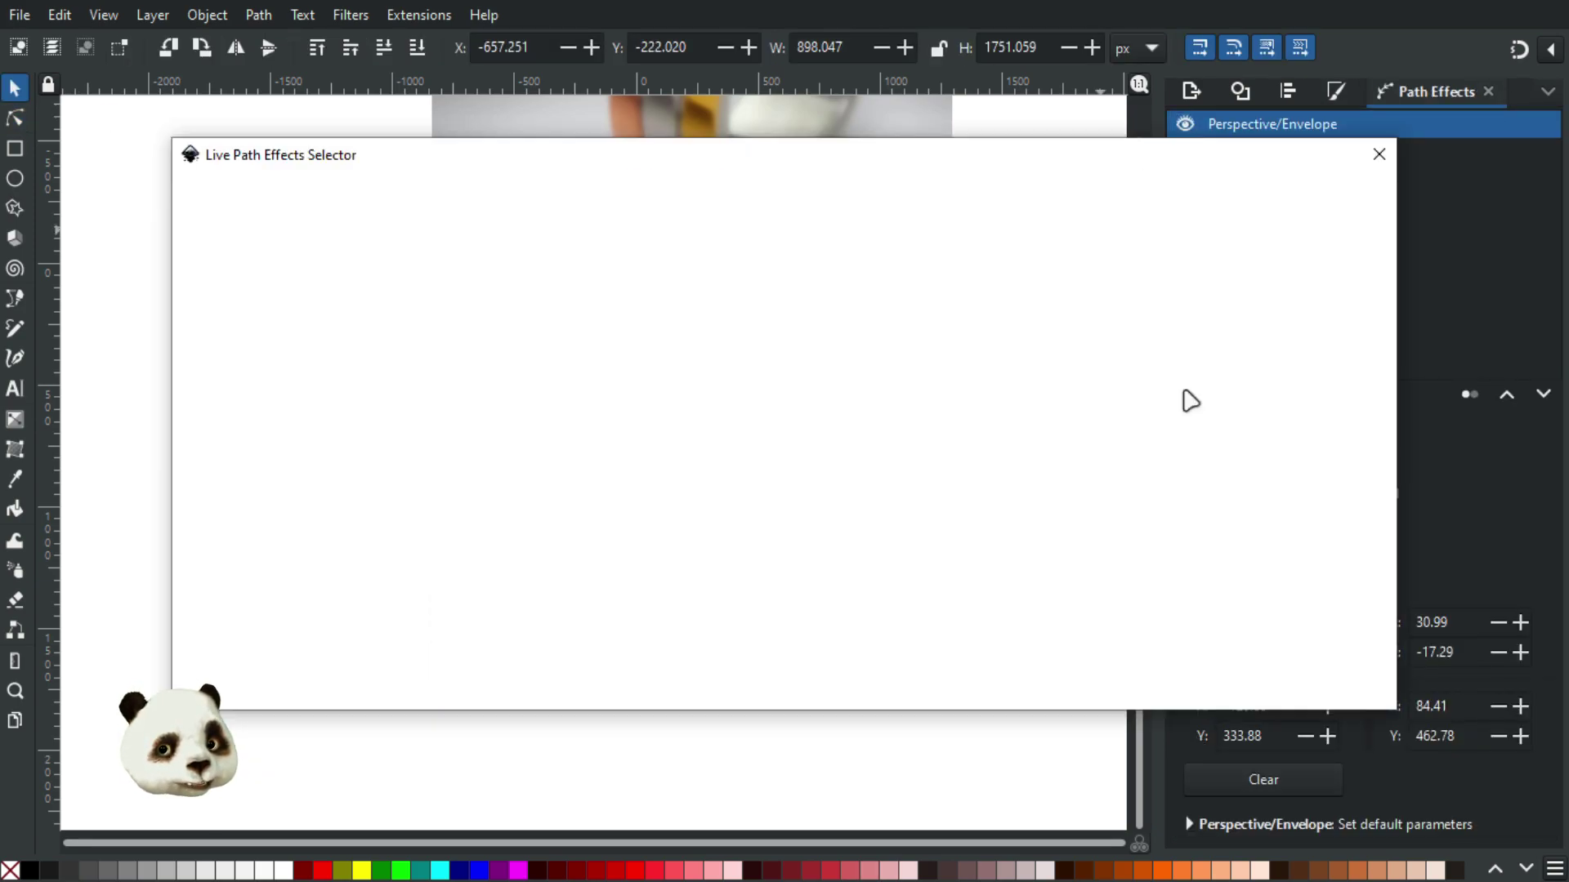
{"action": "scroll", "coordinate": [899, 392], "scroll_direction": "down", "scroll_amount": 2}
{"action": "scroll", "coordinate": [931, 419], "scroll_direction": "down", "scroll_amount": 2}
{"action": "left_click", "coordinate": [1082, 613]}
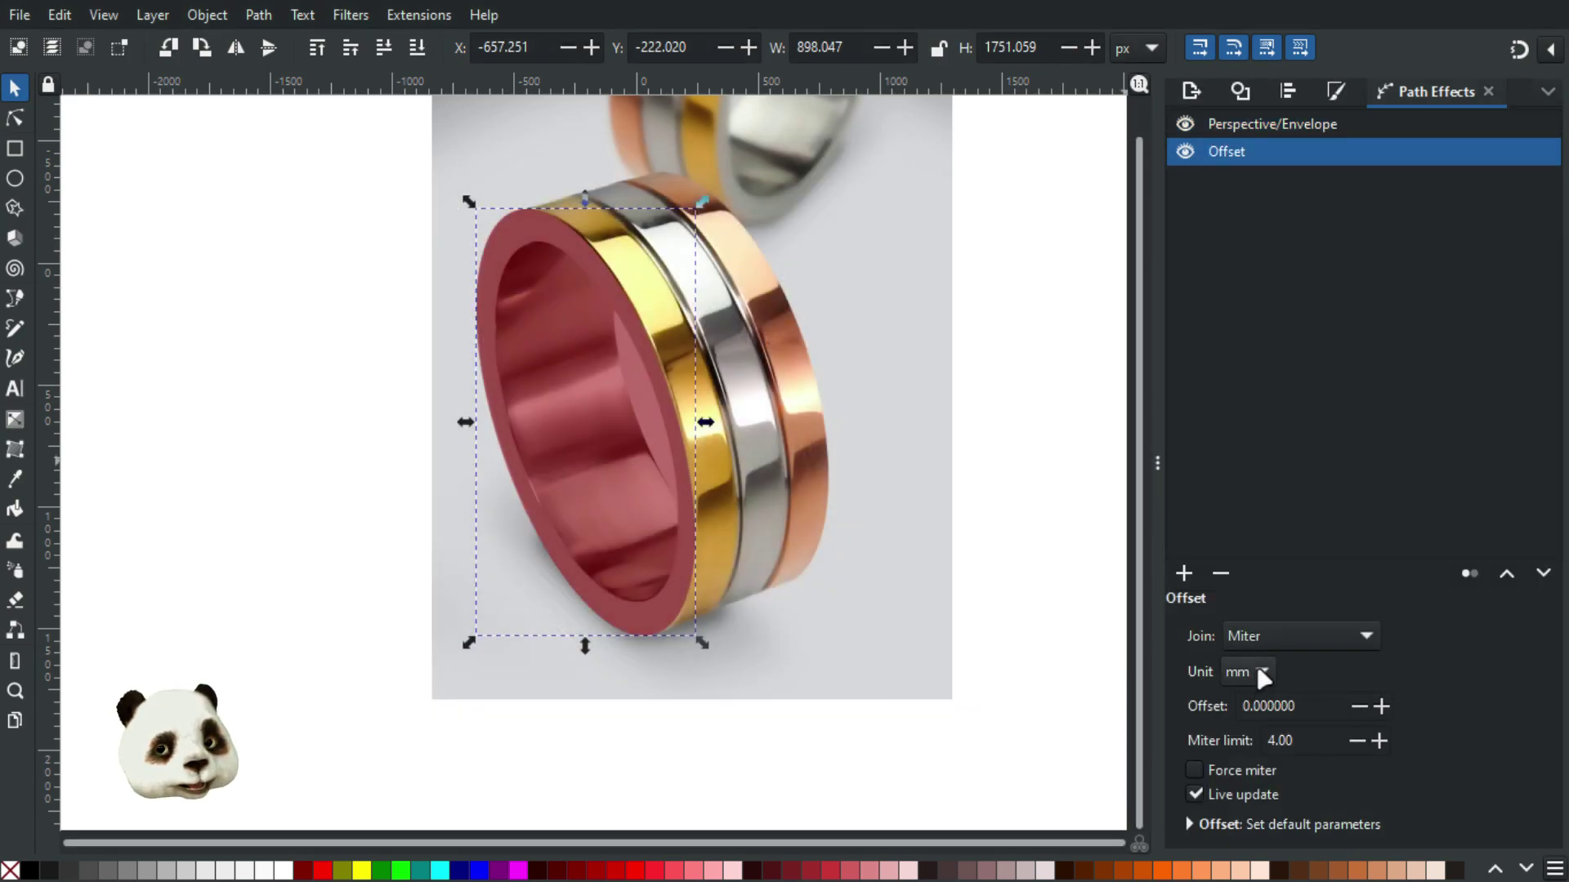
{"action": "left_click", "coordinate": [1265, 677]}
{"action": "left_click", "coordinate": [1238, 704]}
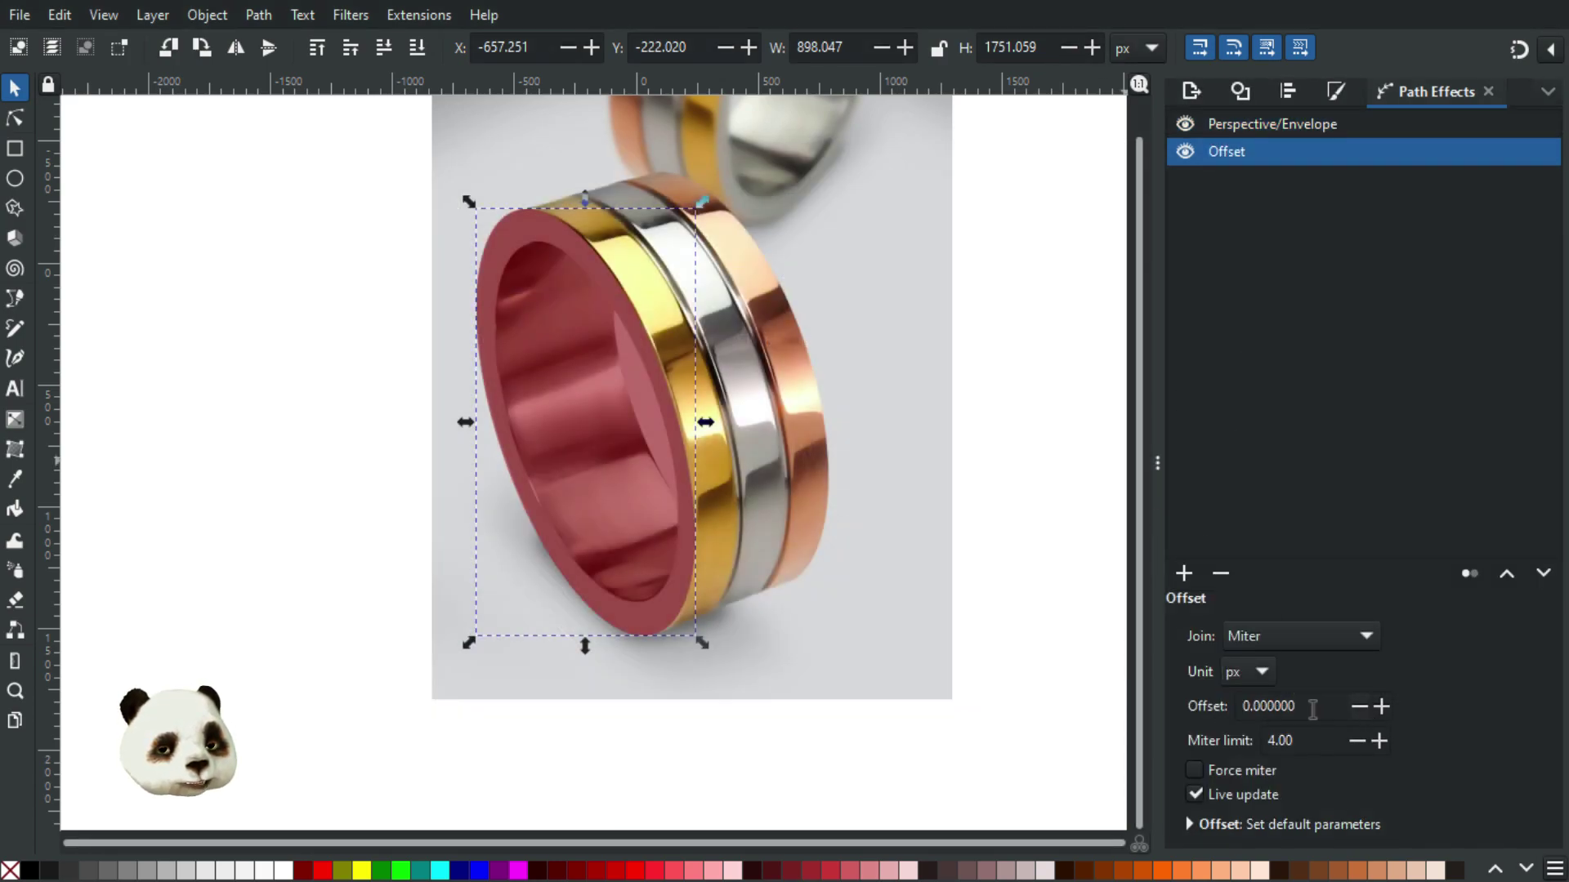
Step: Try offsets of -20 and -100 px on the dark red ellipse, and settle on -80 px to approximate the ring's inner edge
{"action": "triple_click", "coordinate": [1312, 706]}
{"action": "type", "text": "-20"}
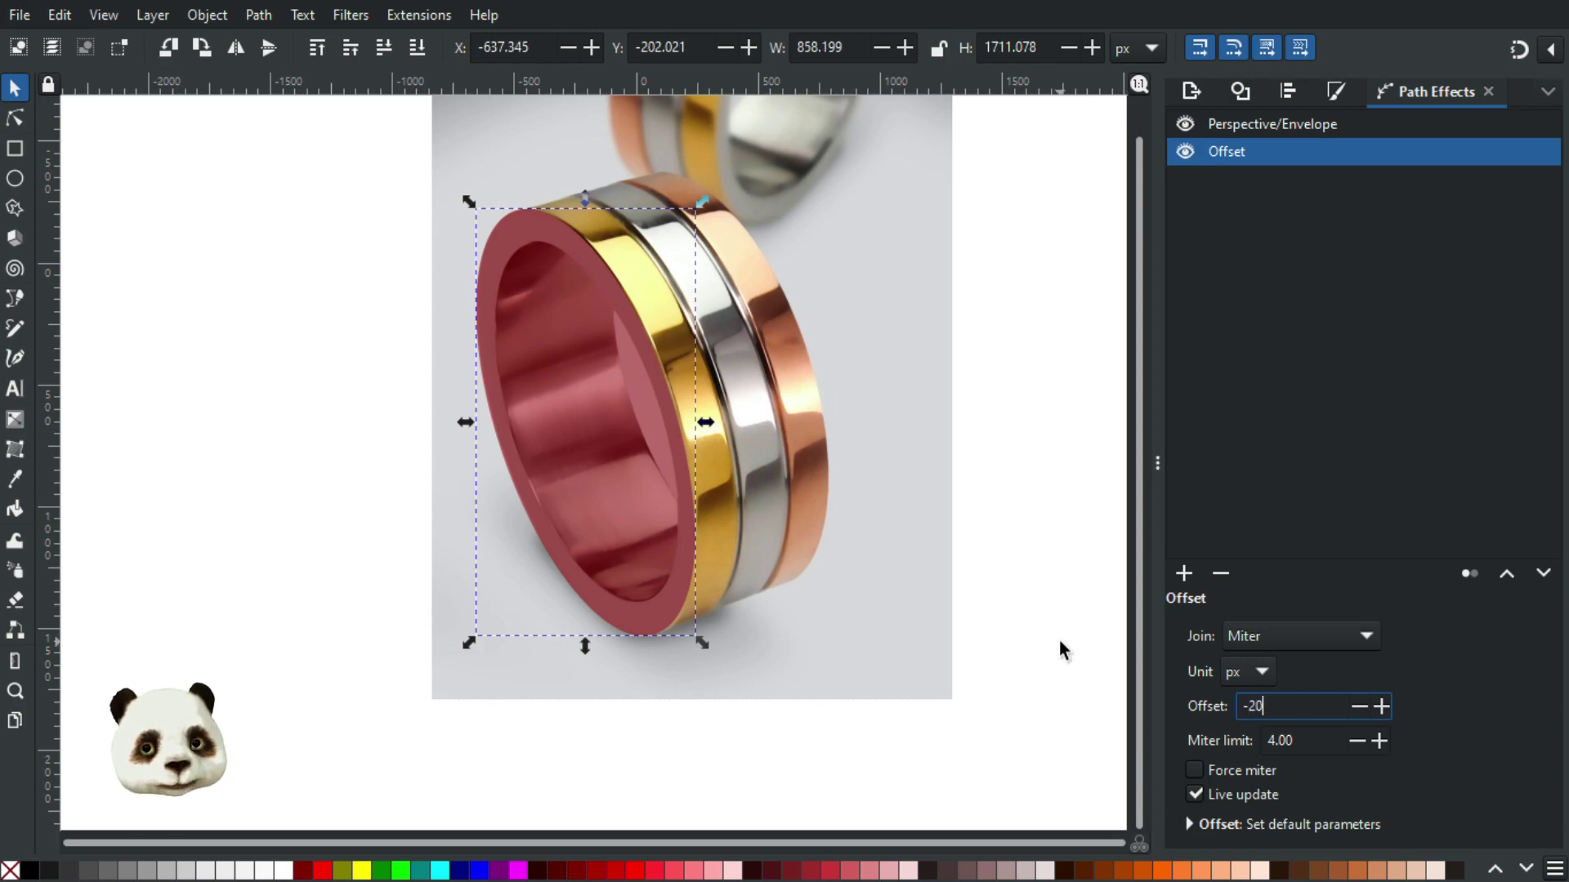
{"action": "key", "text": "Return"}
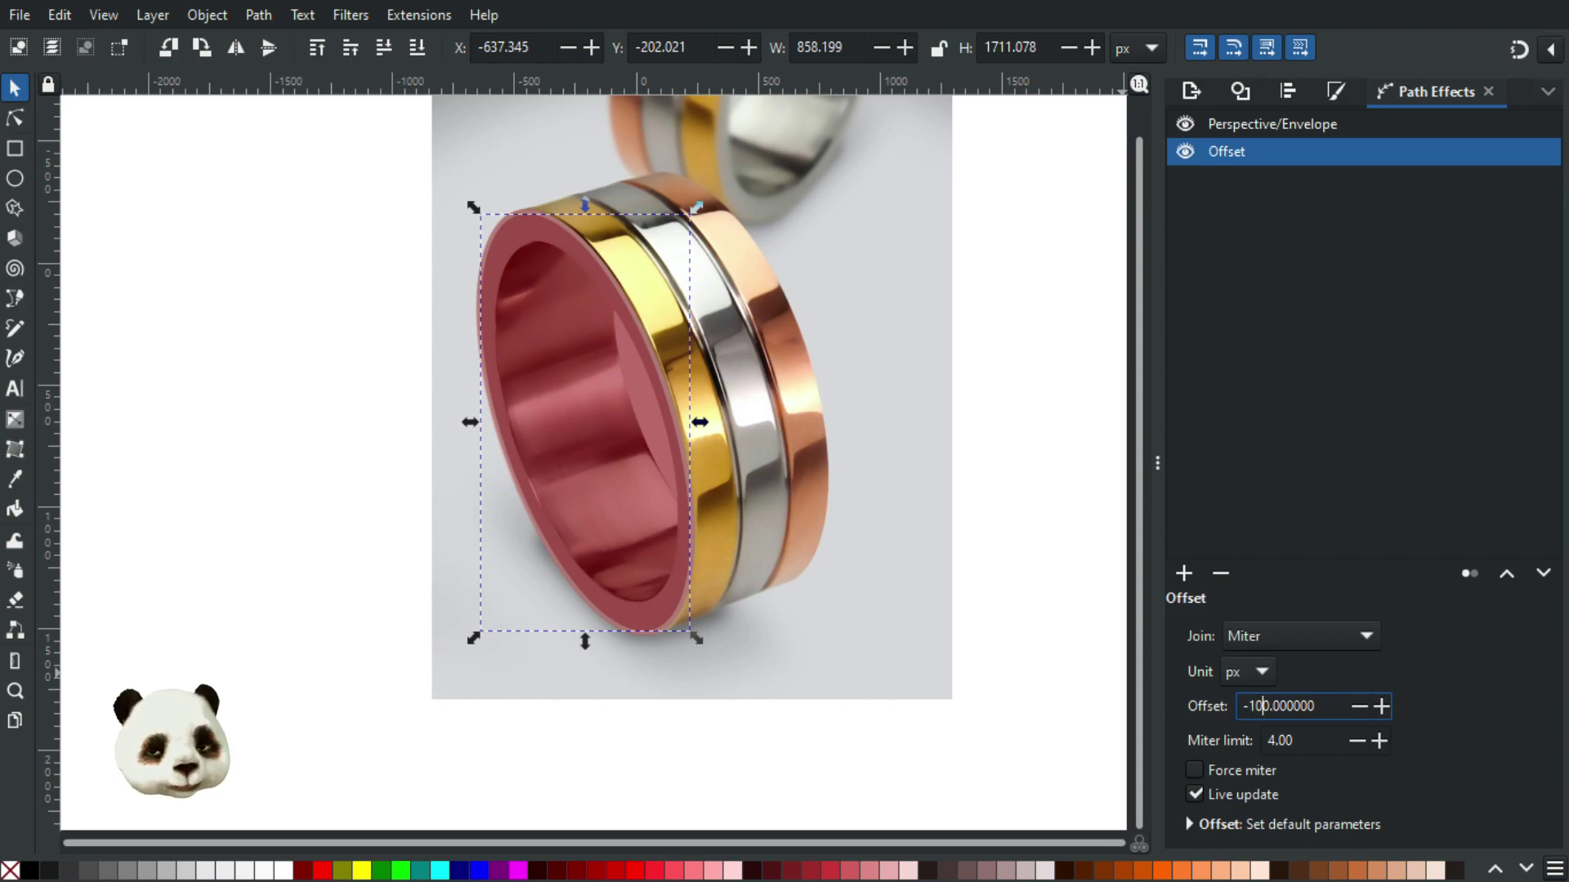
{"action": "scroll", "coordinate": [567, 294], "scroll_direction": "up", "scroll_amount": 2, "text": "ctrl"}
{"action": "scroll", "coordinate": [580, 310], "scroll_direction": "down", "scroll_amount": 5}
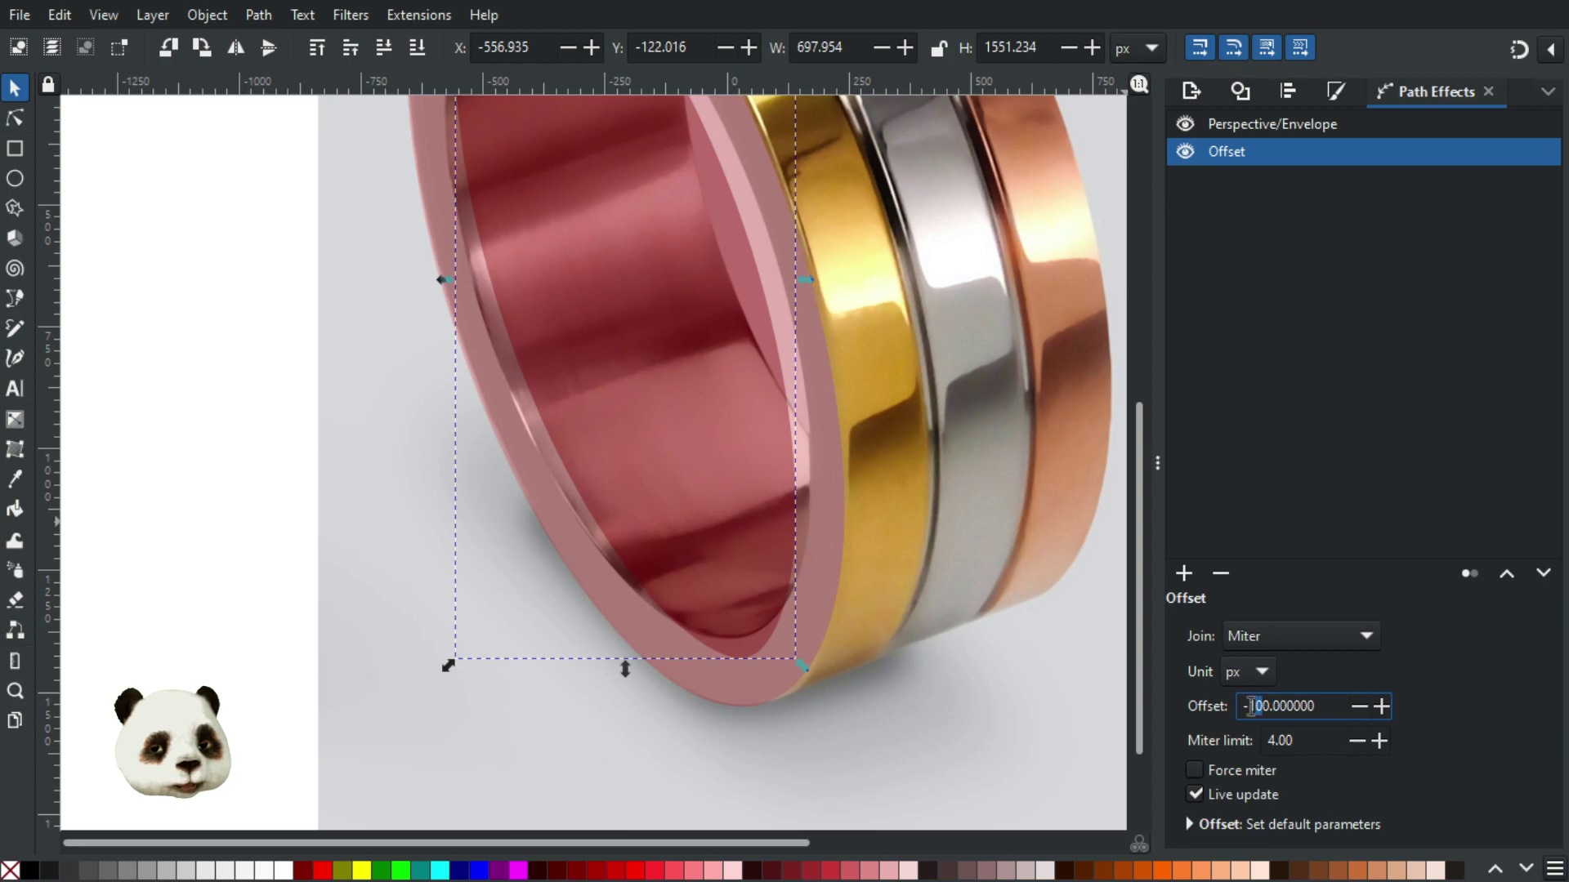
{"action": "type", "text": "8"}
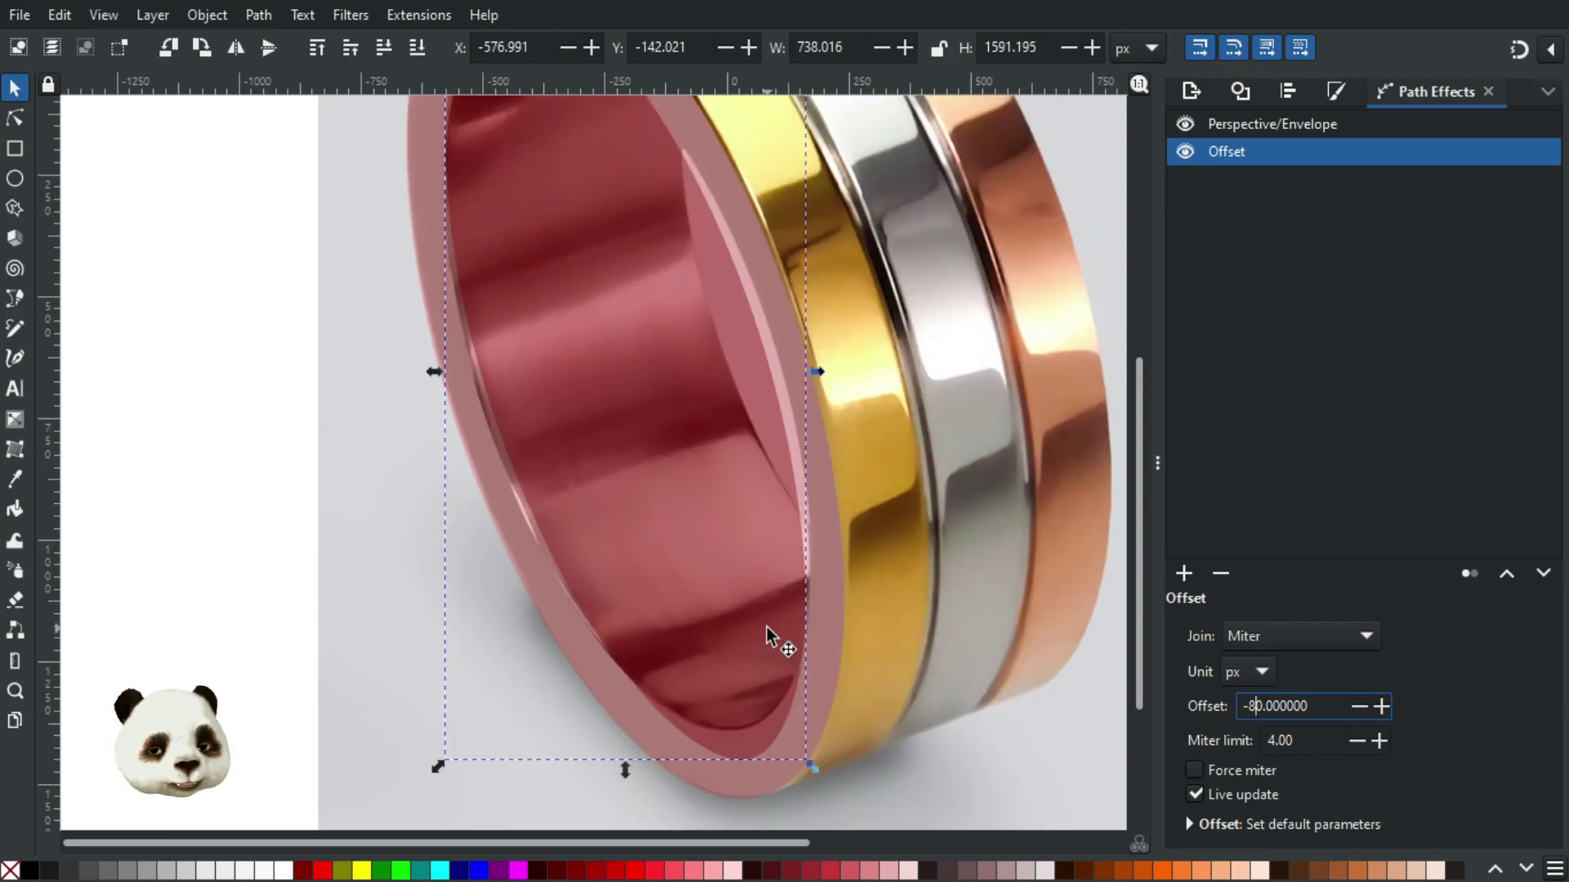
{"action": "scroll", "coordinate": [767, 627], "scroll_direction": "down", "scroll_amount": 1}
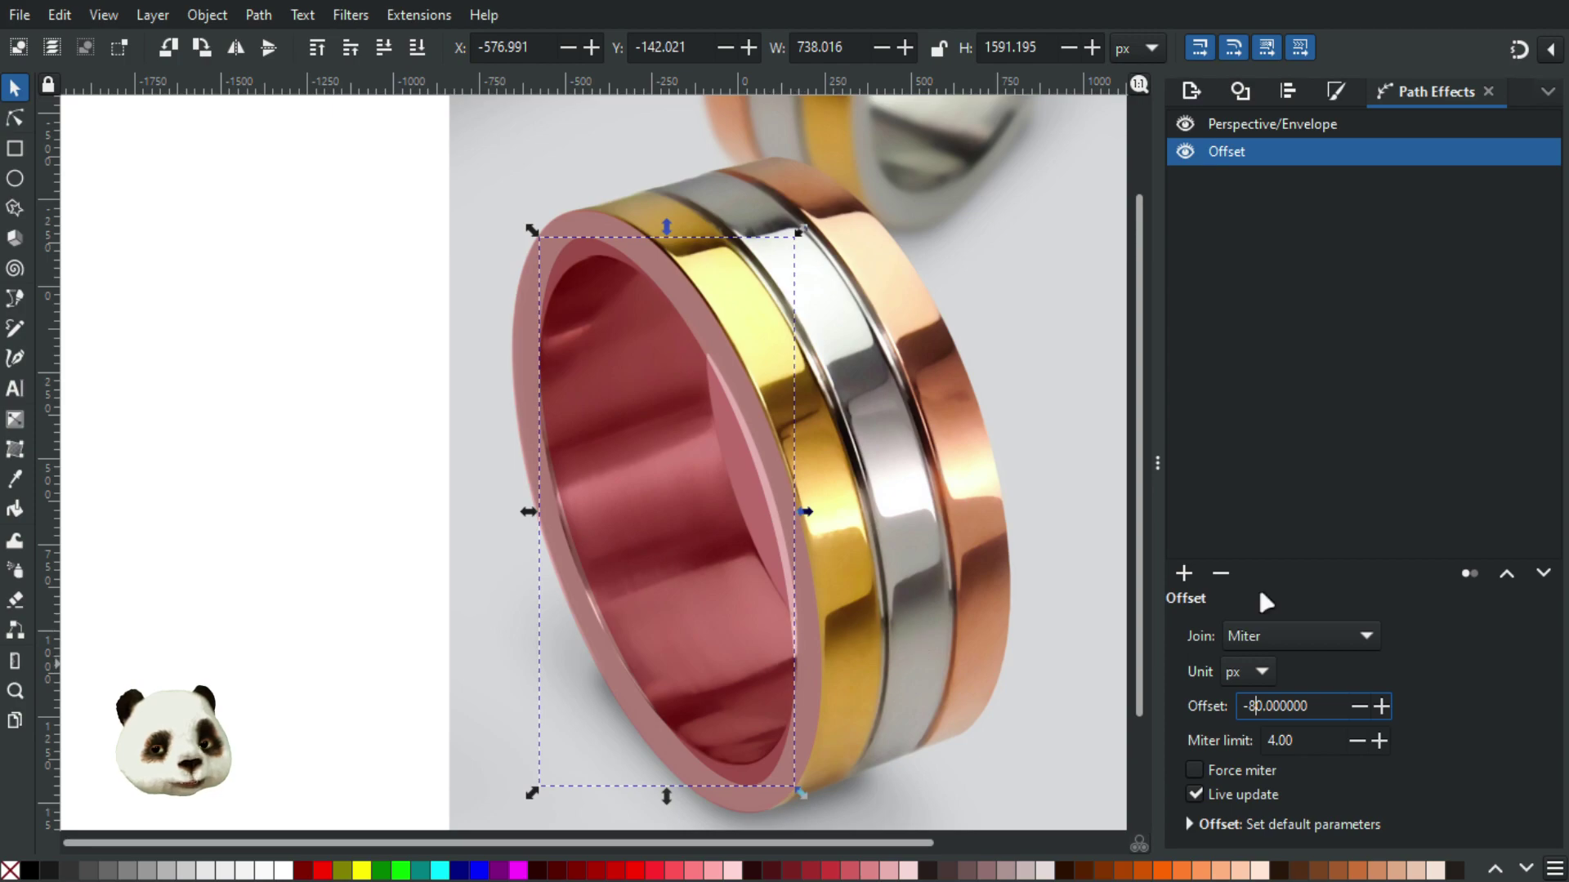
Step: Try the Offset effect above Perspective/Envelope in the effect order, and return it below to compare both results
{"action": "left_click", "coordinate": [1401, 154]}
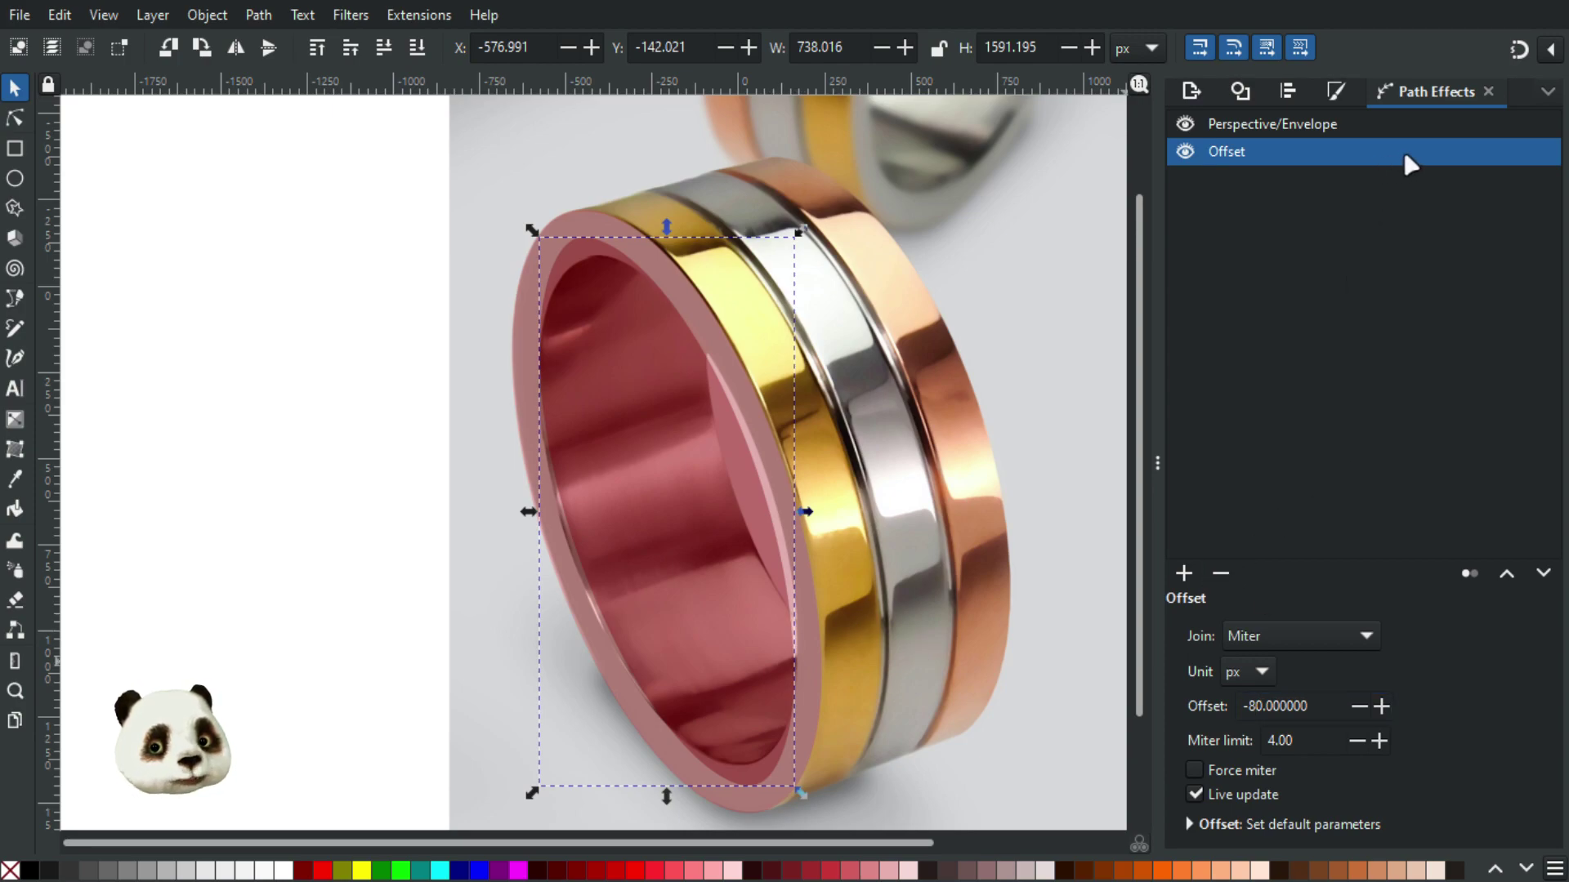
{"action": "left_click", "coordinate": [1500, 564]}
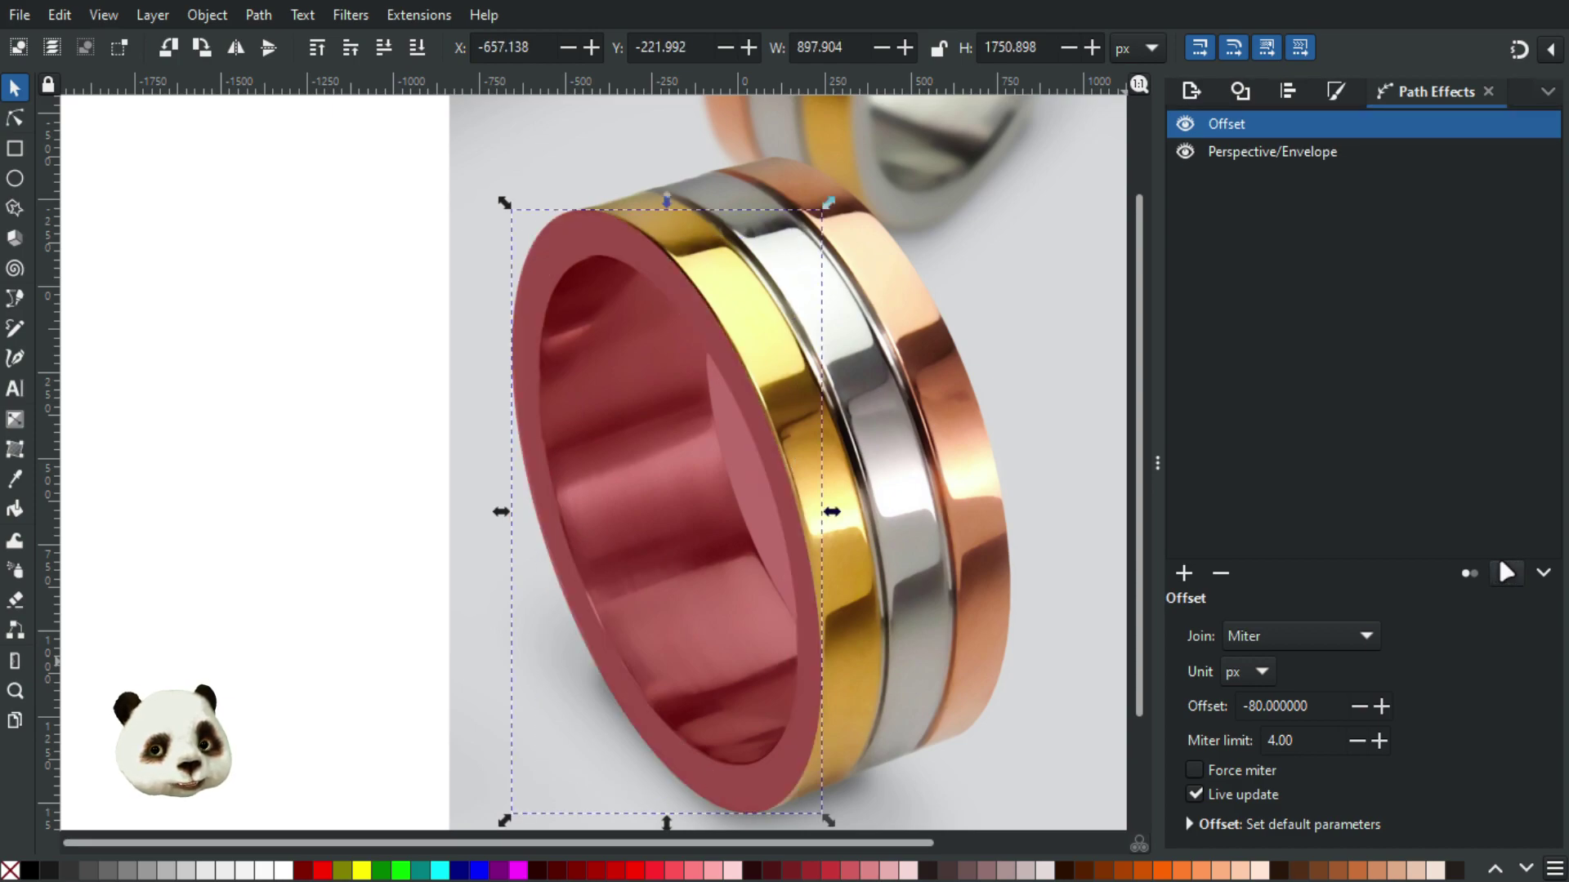
{"action": "left_click", "coordinate": [1543, 574]}
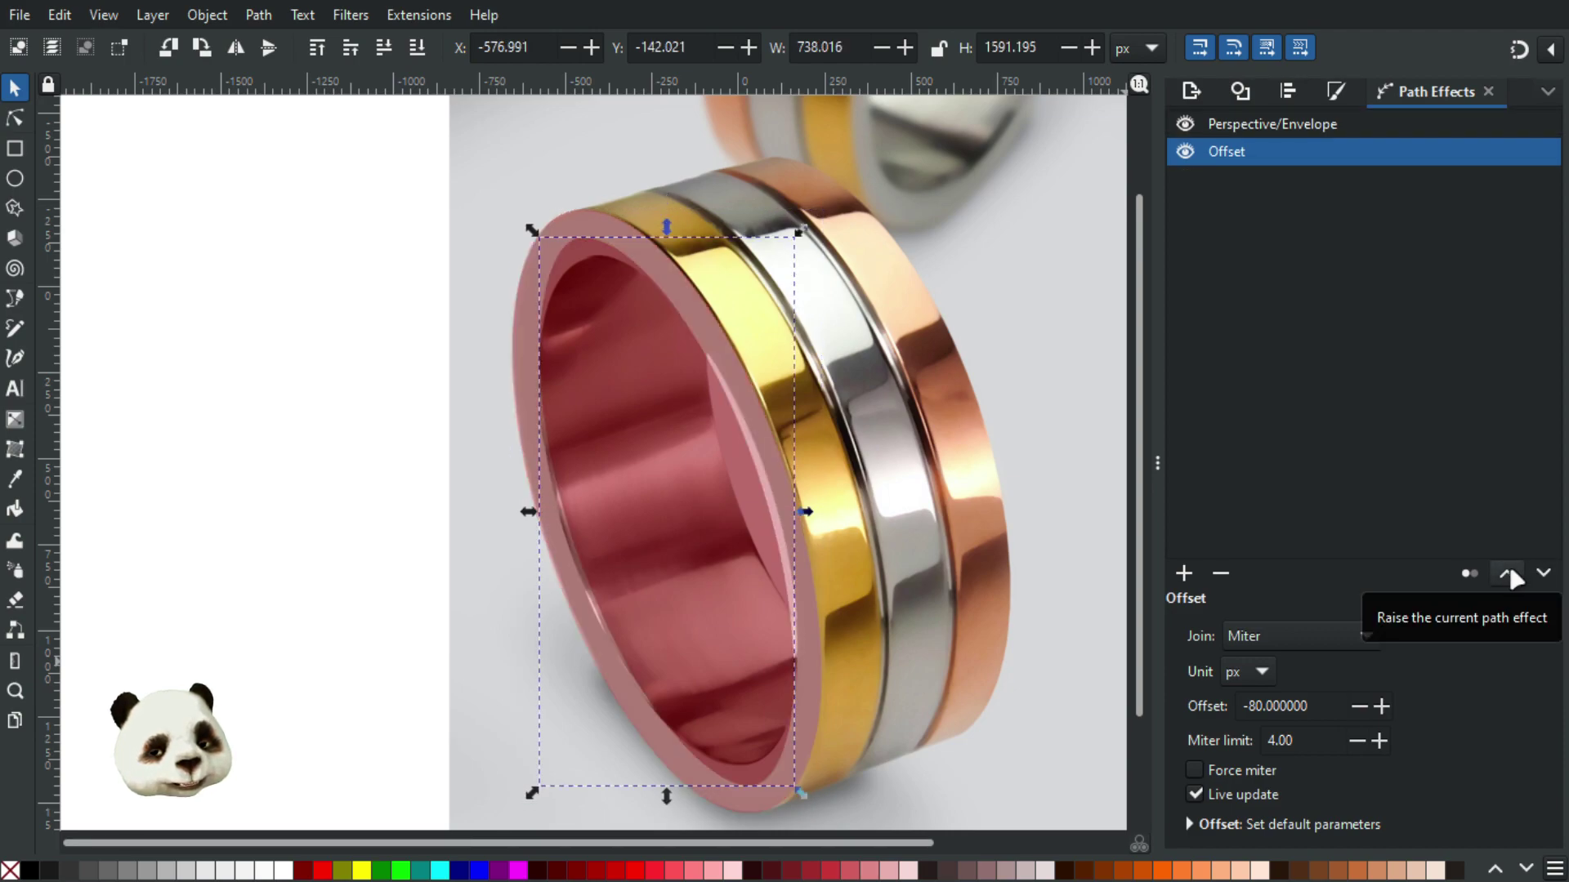
{"action": "left_click", "coordinate": [1506, 573]}
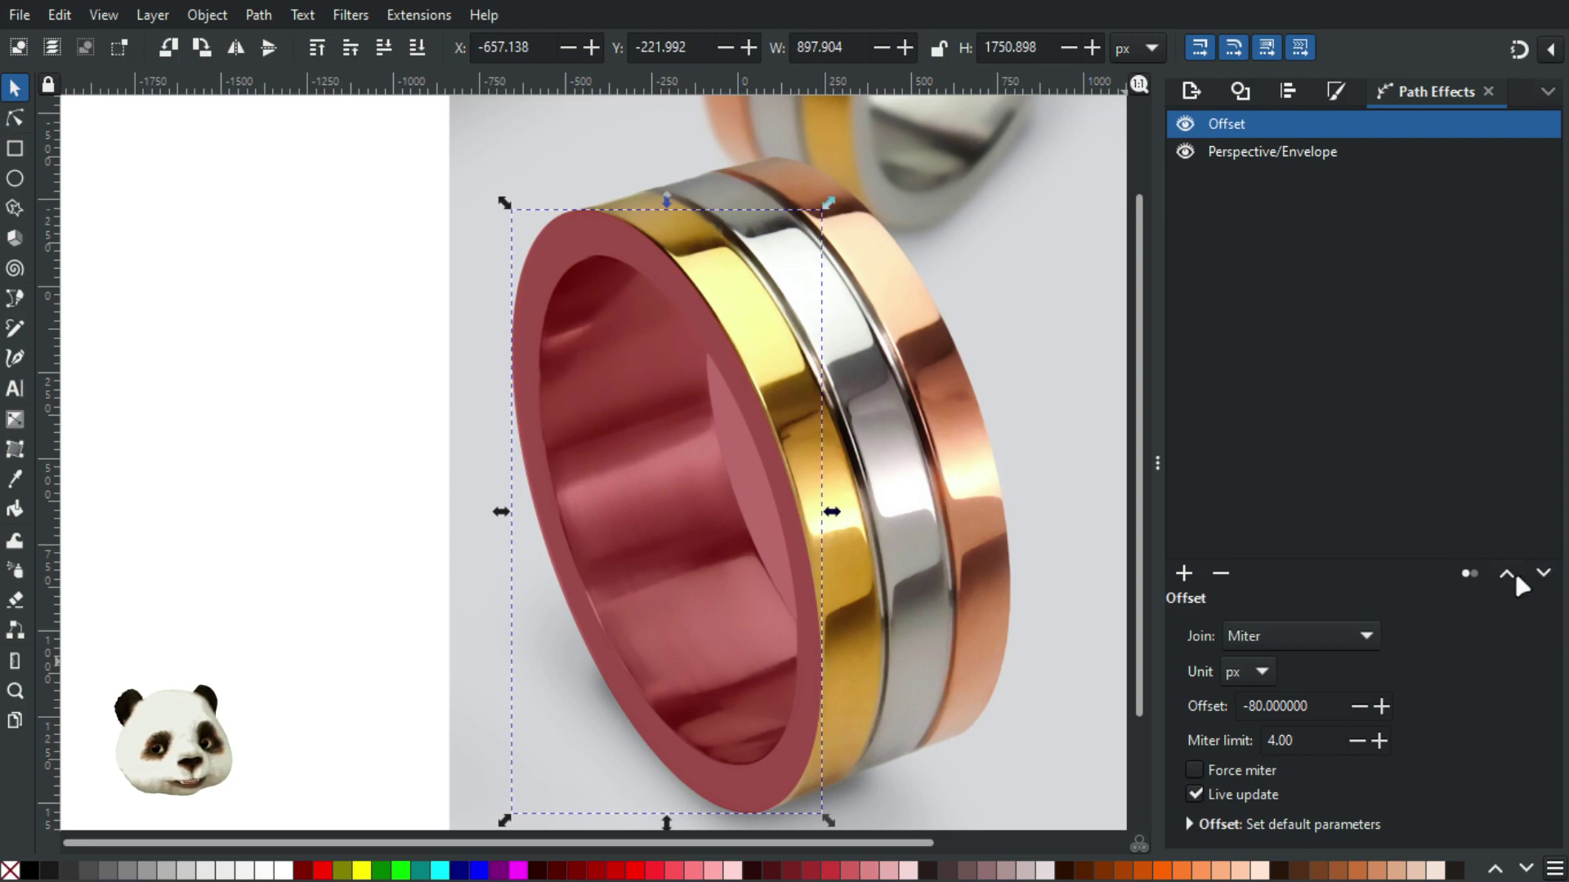
{"action": "left_click", "coordinate": [1542, 573]}
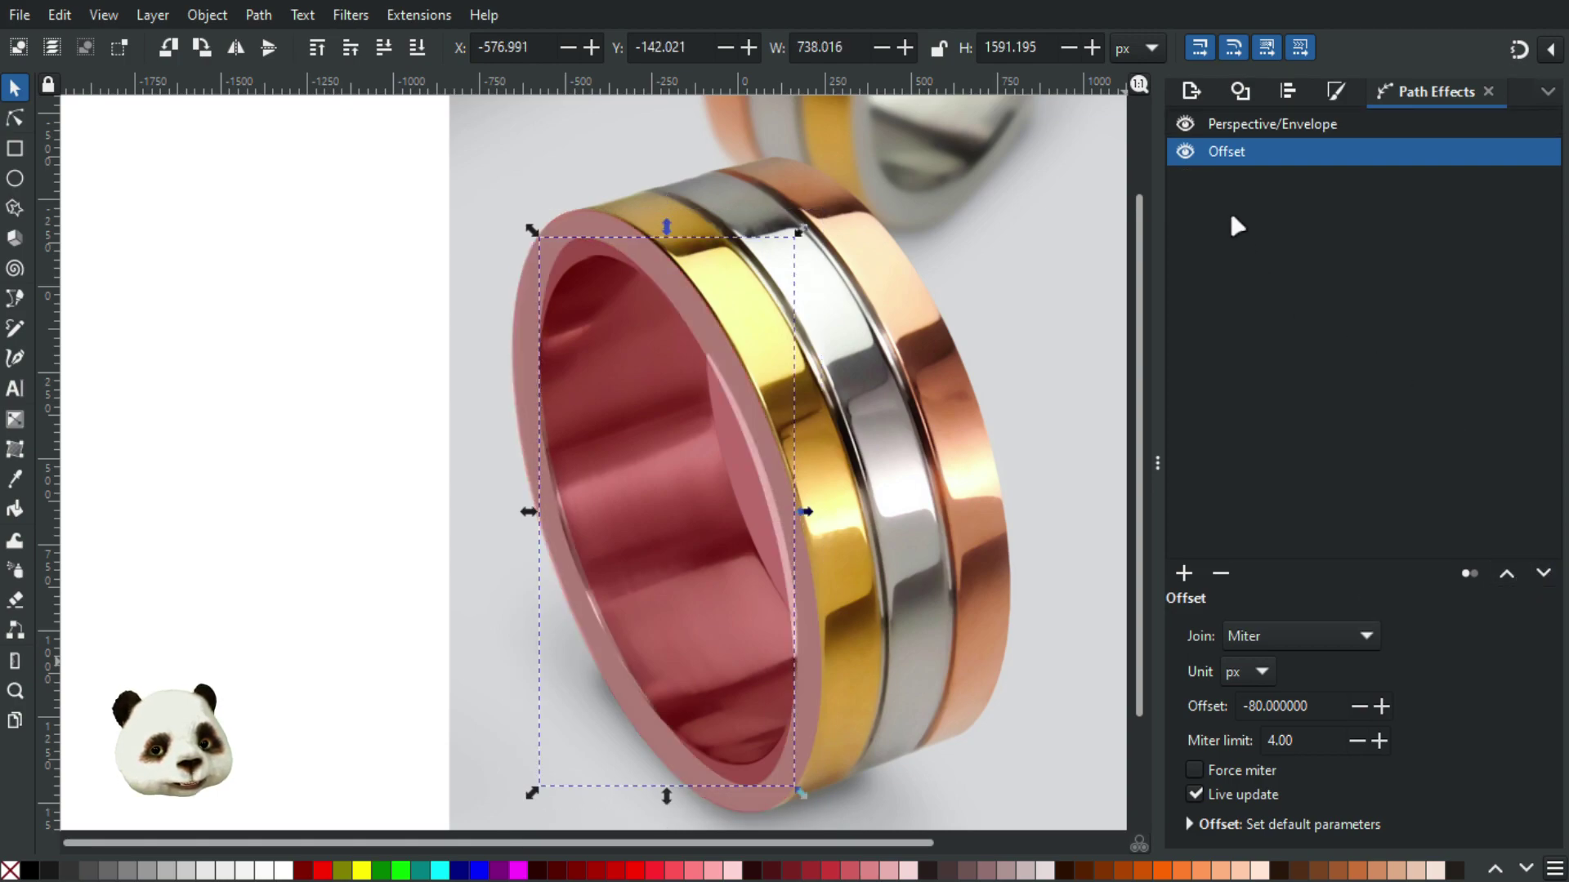
Step: Edit the dark red ellipse's Perspective/Envelope handles, moving the upper-right one to about (50, 6) and the lower-right one to about (61, 434)
{"action": "left_click", "coordinate": [1188, 125]}
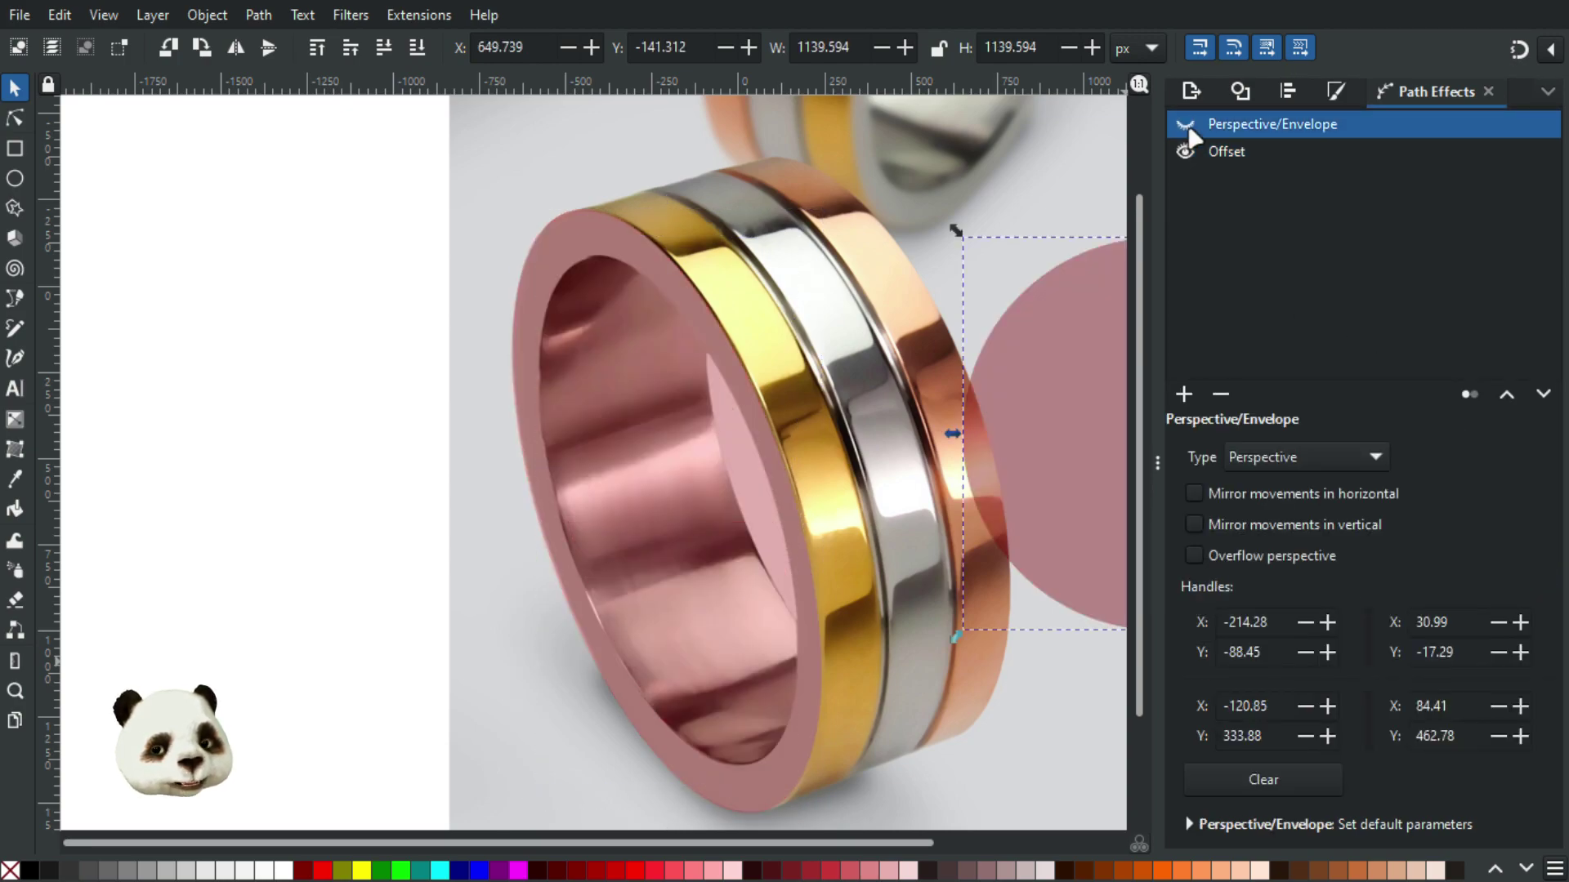
{"action": "left_click", "coordinate": [1186, 127]}
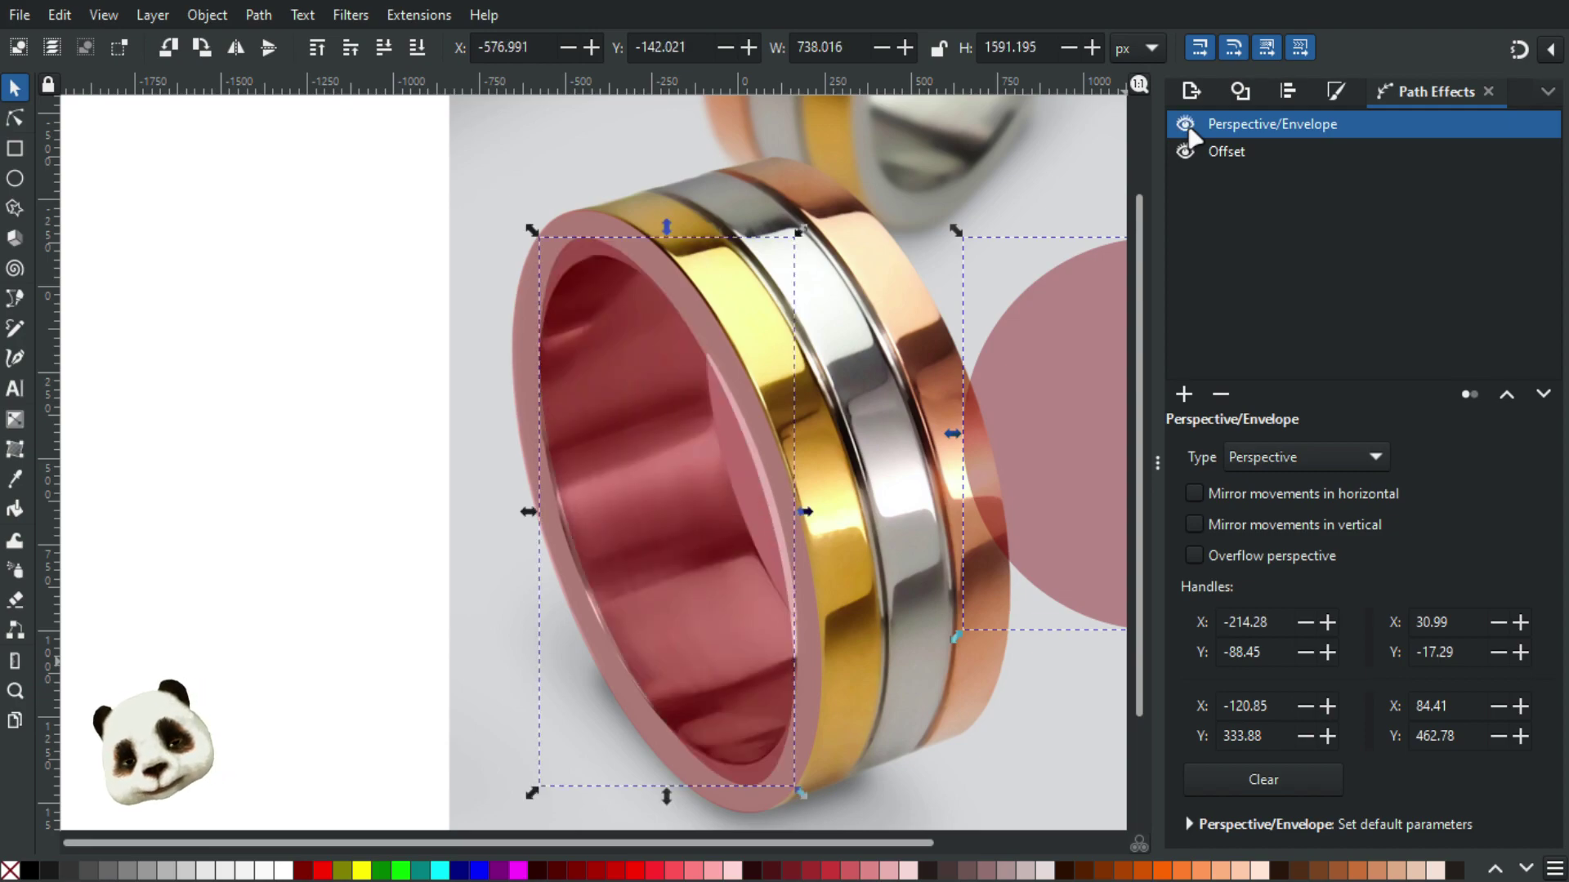
{"action": "left_click", "coordinate": [18, 115]}
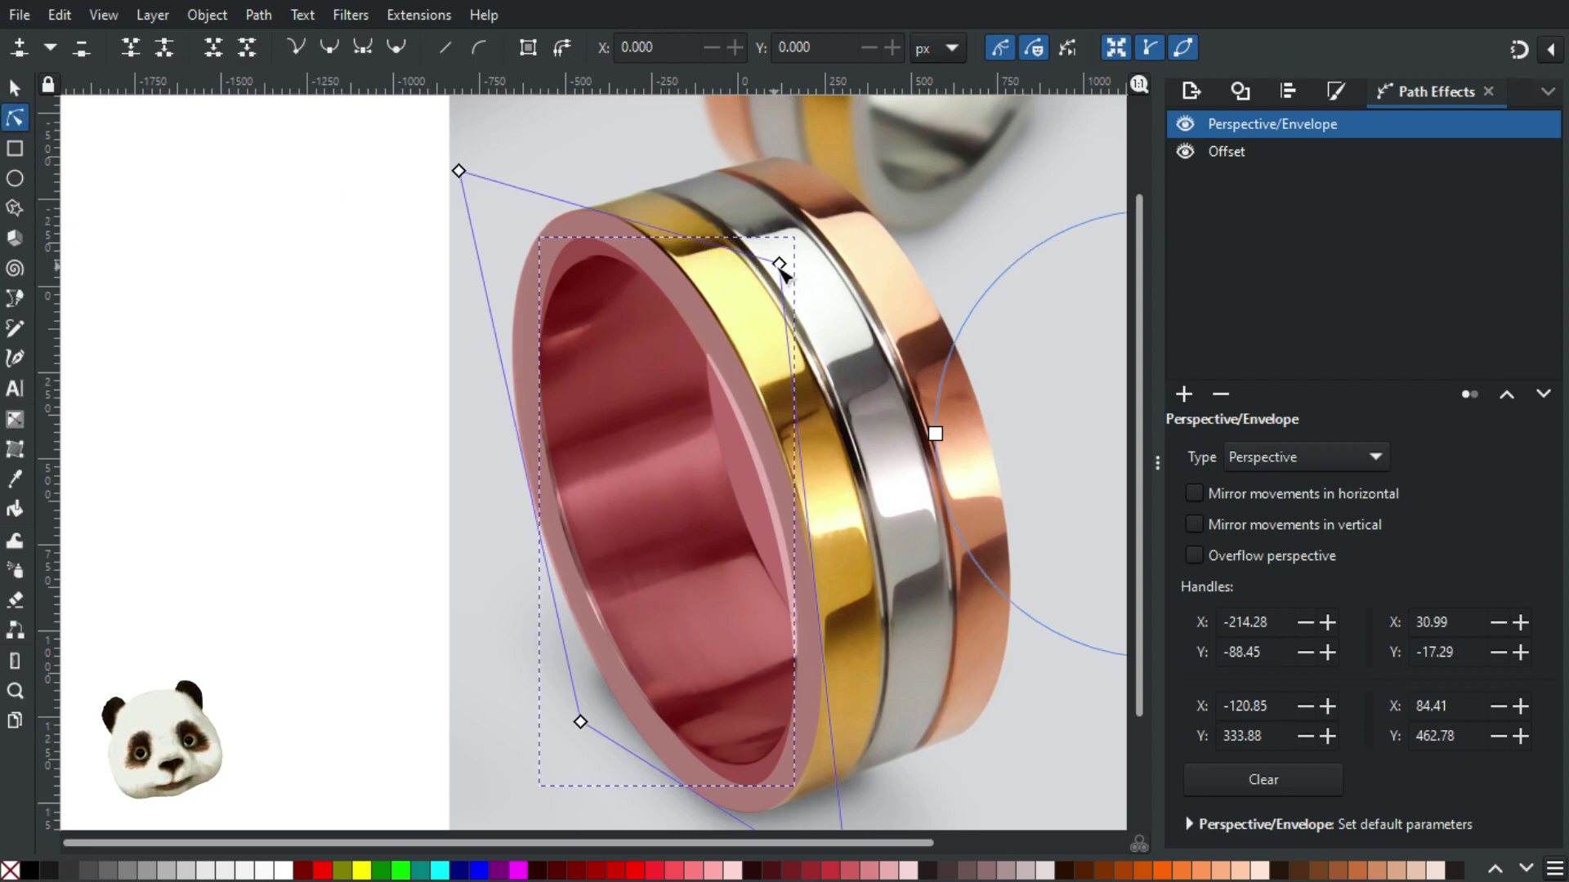
{"action": "left_click_drag", "start_coordinate": [783, 268], "coordinate": [802, 294]}
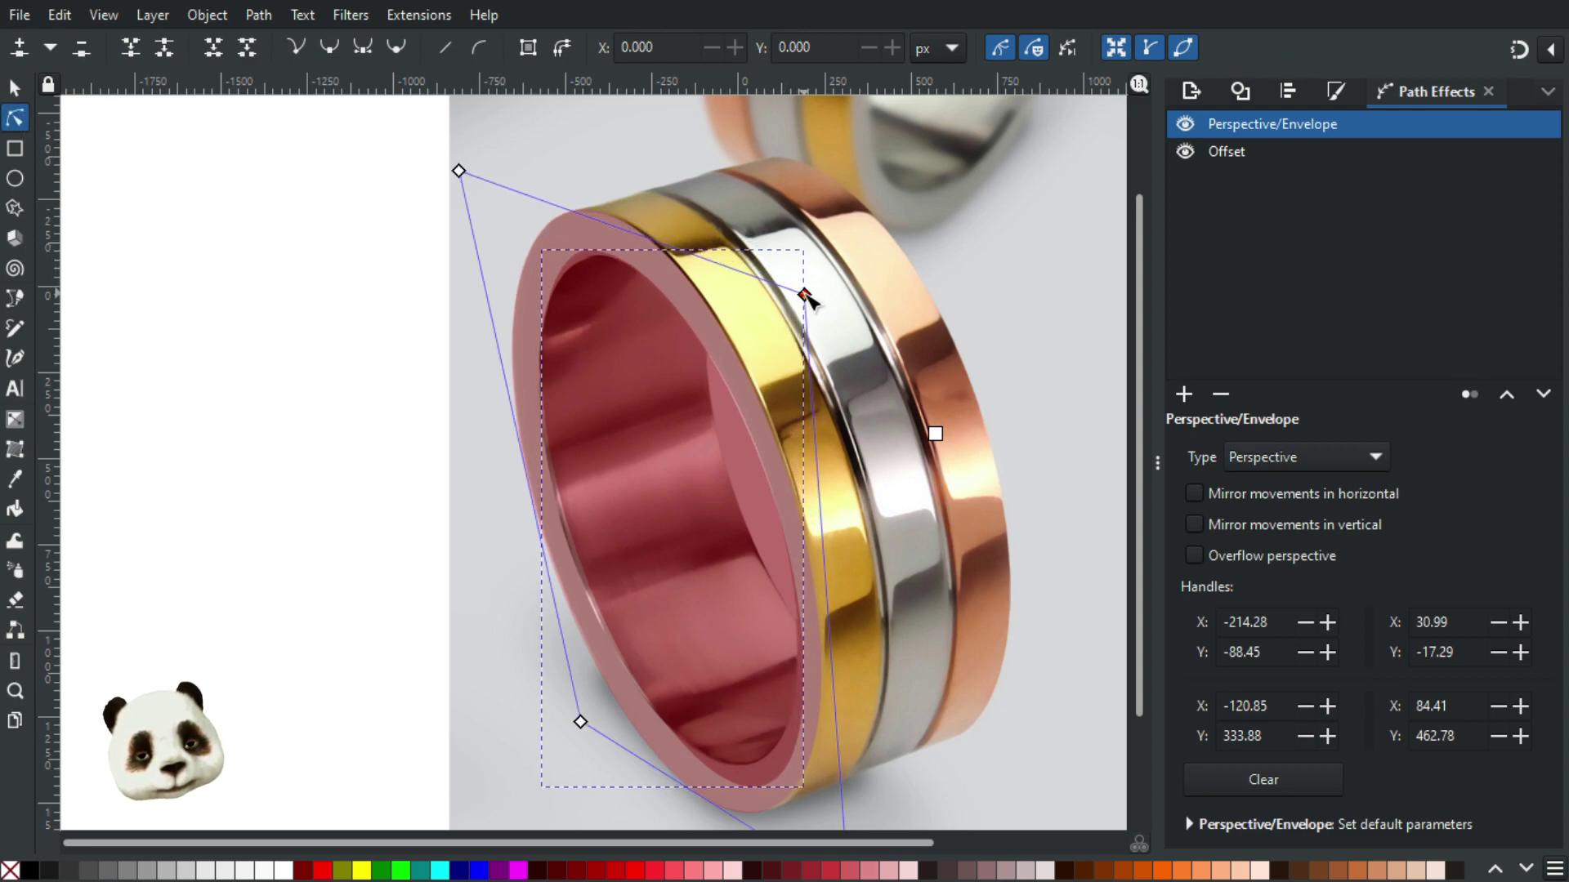
{"action": "scroll", "coordinate": [817, 572], "scroll_direction": "down", "scroll_amount": 5}
{"action": "left_click_drag", "start_coordinate": [850, 708], "coordinate": [817, 667]}
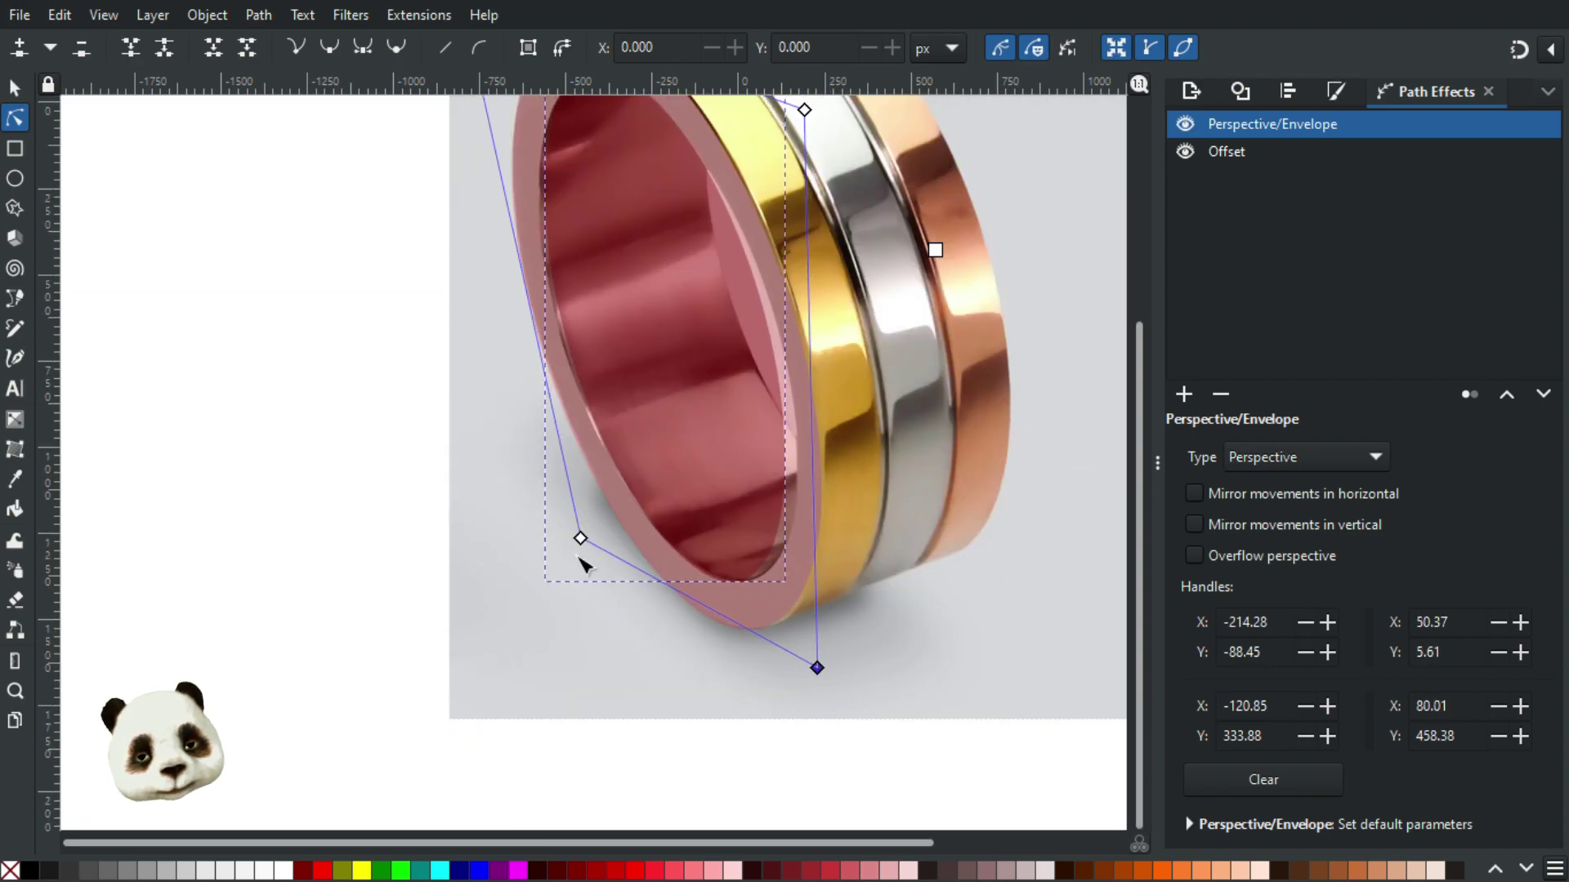
Step: Move the upper-left perspective handle to about (-220, -76) and readjust both right-hand handles so the dark red ellipse follows the ring's inner edge
{"action": "scroll", "coordinate": [654, 326], "scroll_direction": "up", "scroll_amount": 5}
{"action": "left_click", "coordinate": [460, 170]}
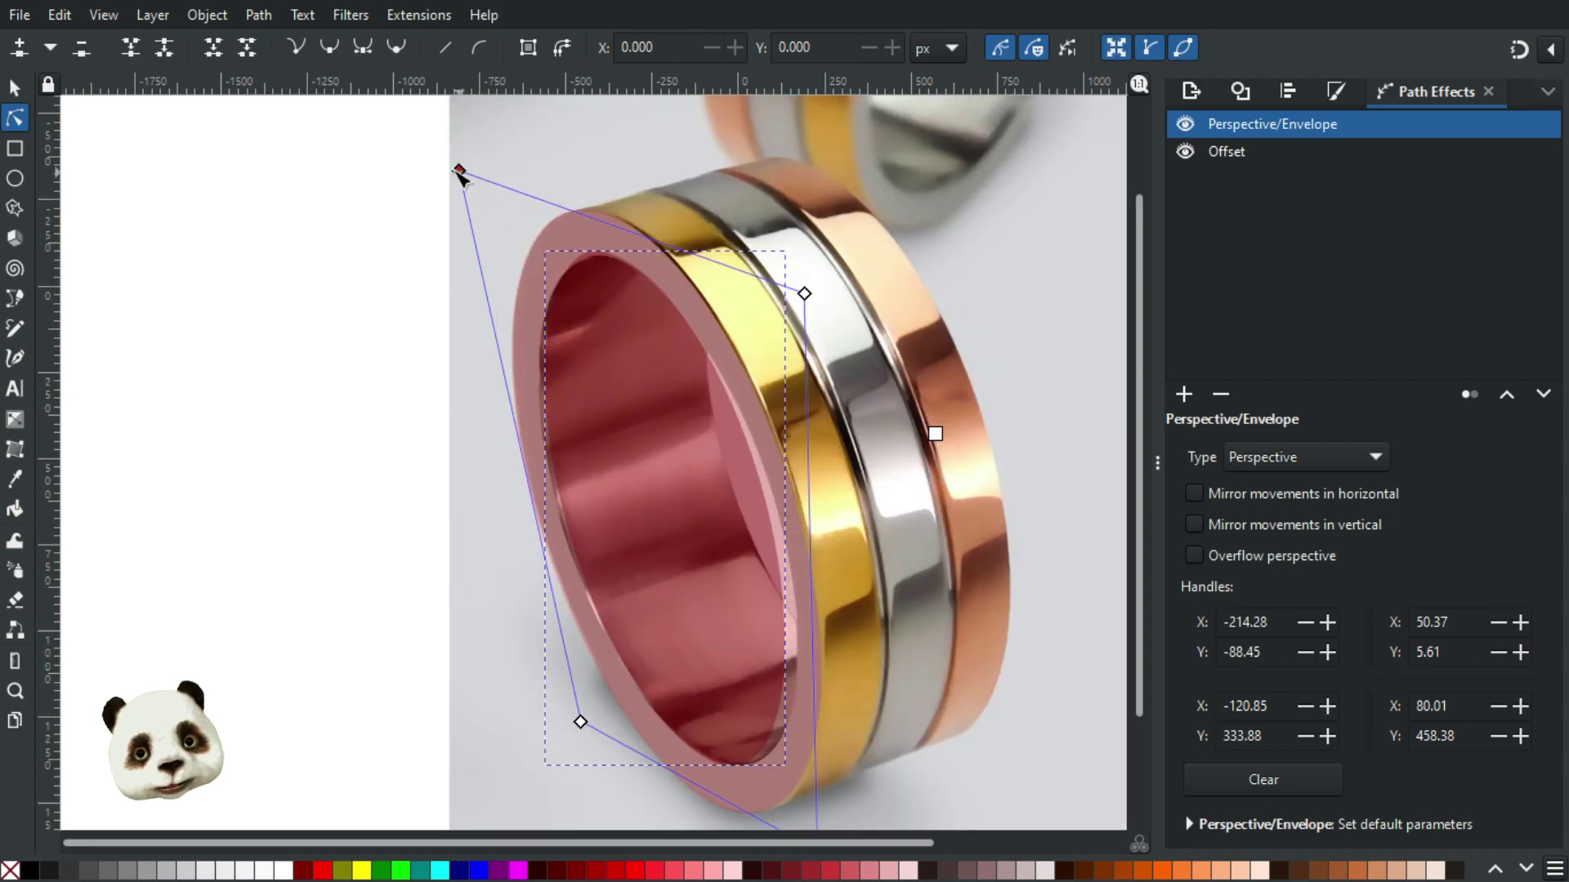
{"action": "left_click_drag", "start_coordinate": [466, 177], "coordinate": [458, 193]}
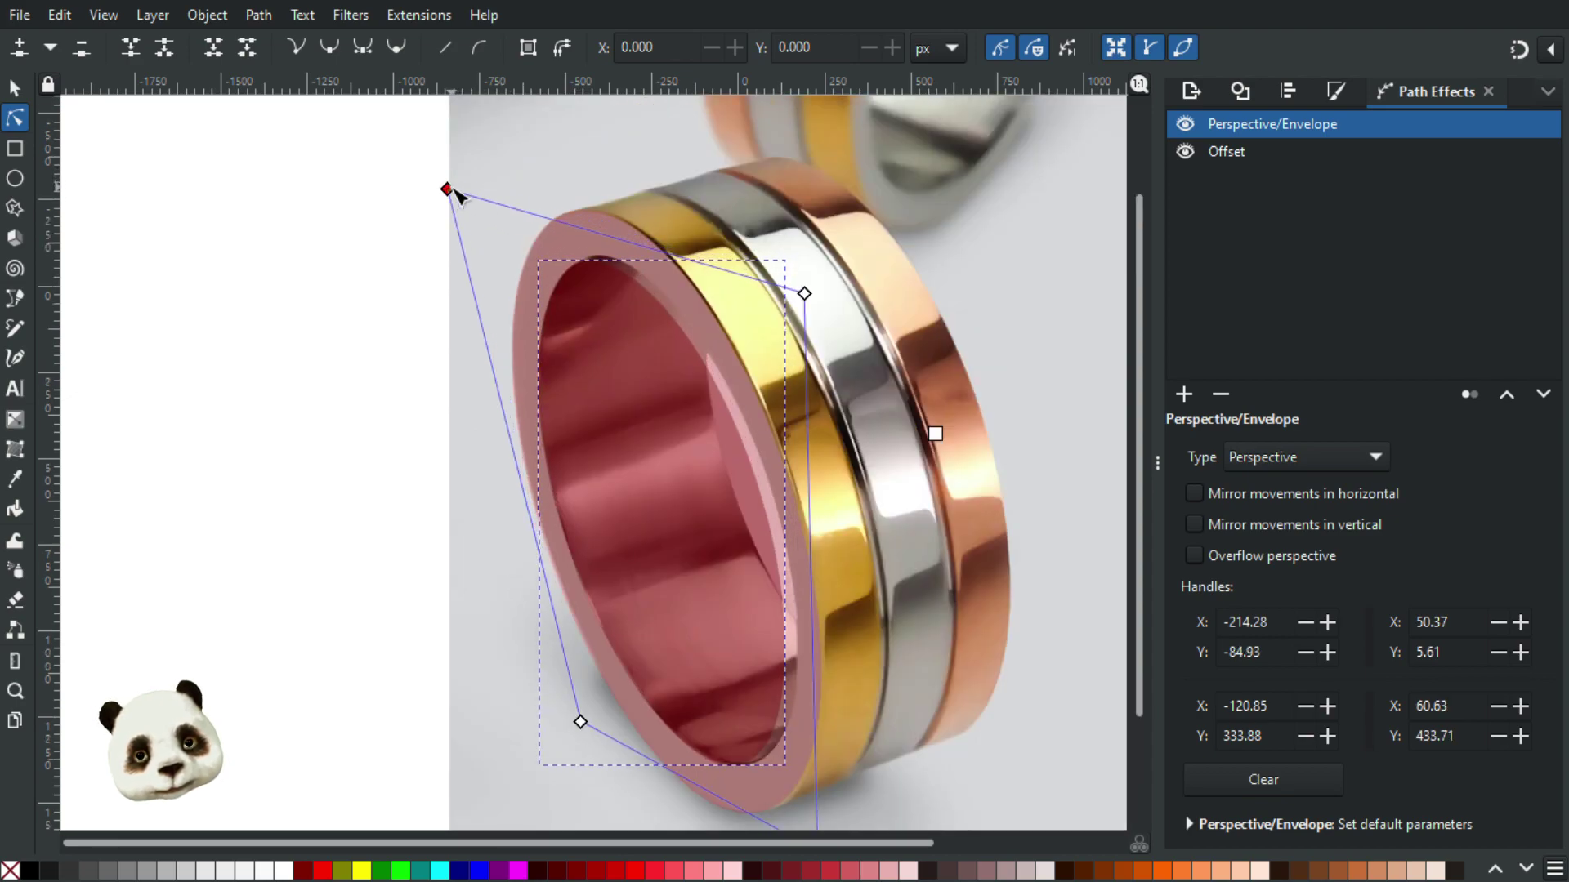
{"action": "left_click_drag", "start_coordinate": [805, 295], "coordinate": [815, 282]}
{"action": "scroll", "coordinate": [821, 628], "scroll_direction": "down", "scroll_amount": 3}
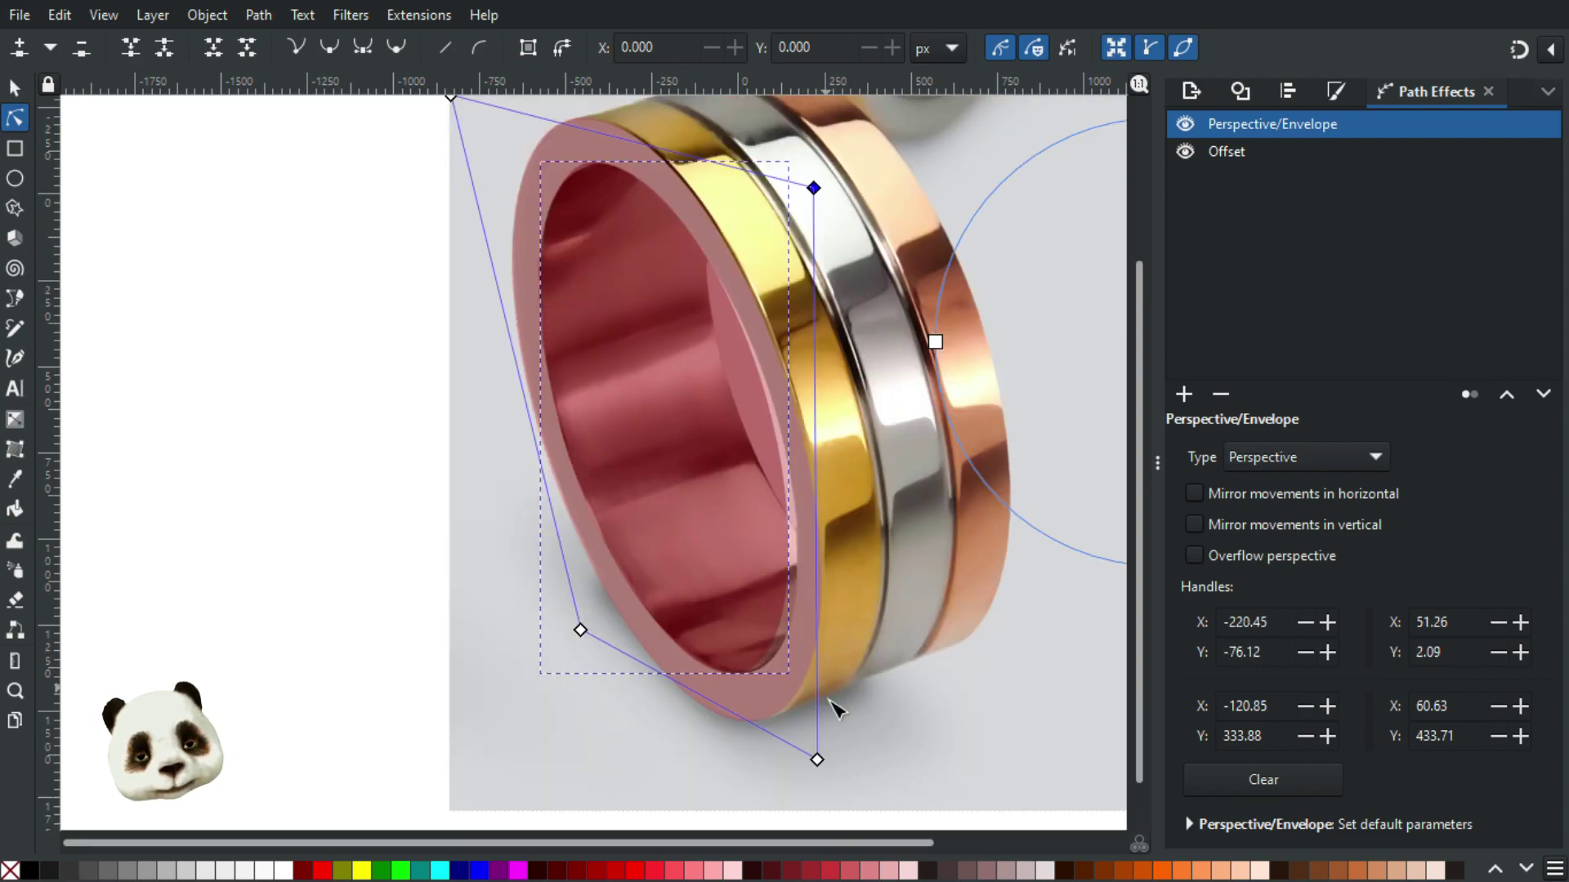
{"action": "left_click_drag", "start_coordinate": [819, 762], "coordinate": [831, 760]}
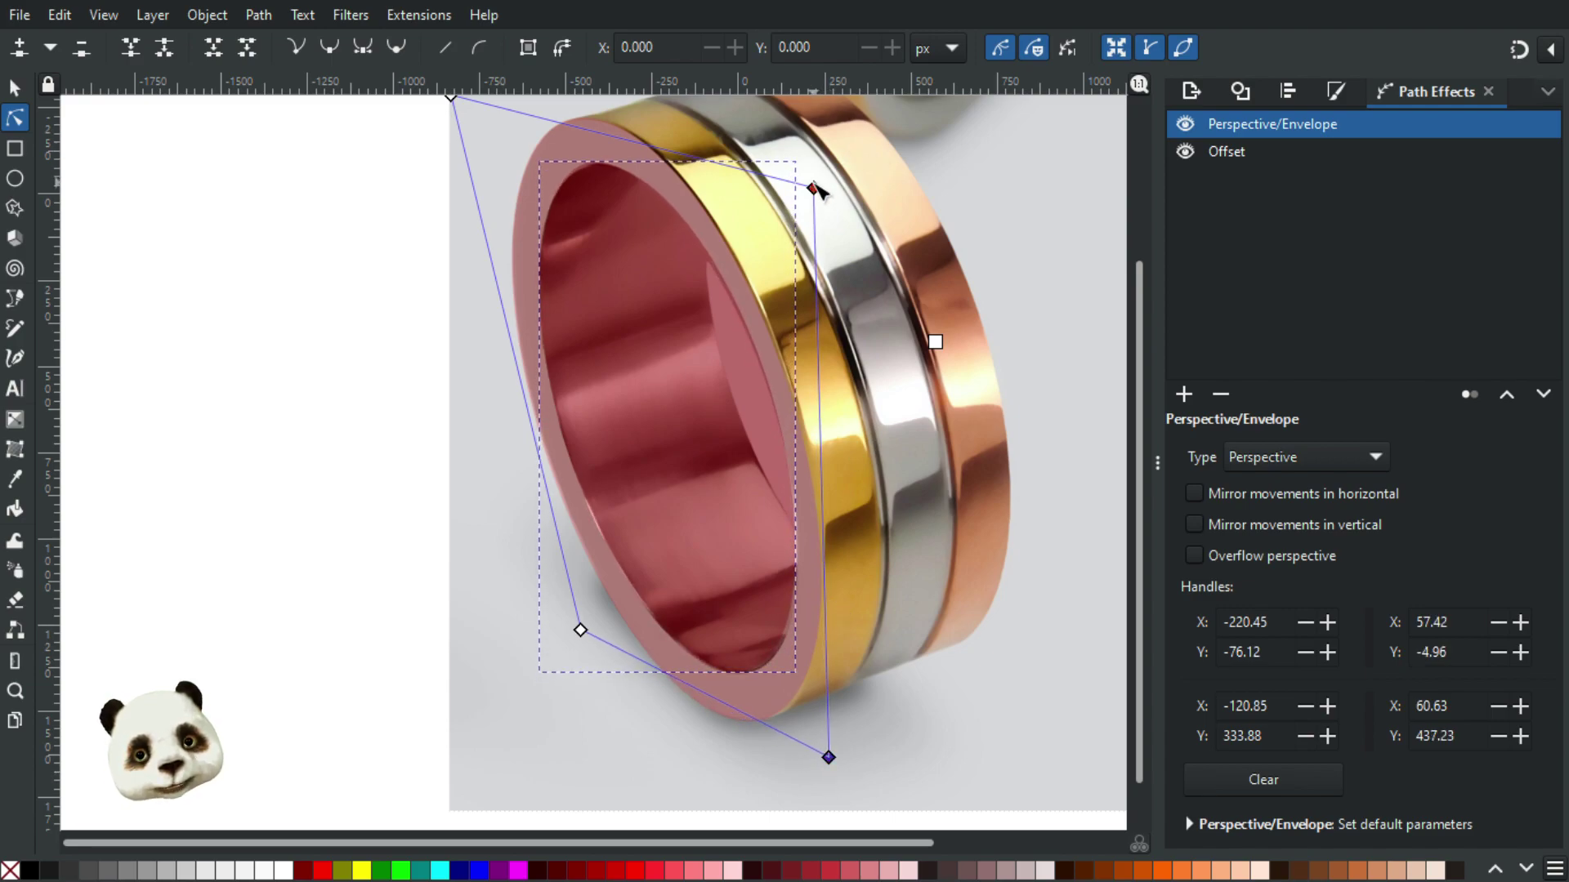
Step: Fine-tune the upper-right, lower-right and lower-left perspective handles, placing the lower-left one at about (-122, 336) and the upper-right one at about (56, -3)
{"action": "left_click_drag", "start_coordinate": [816, 186], "coordinate": [815, 195]}
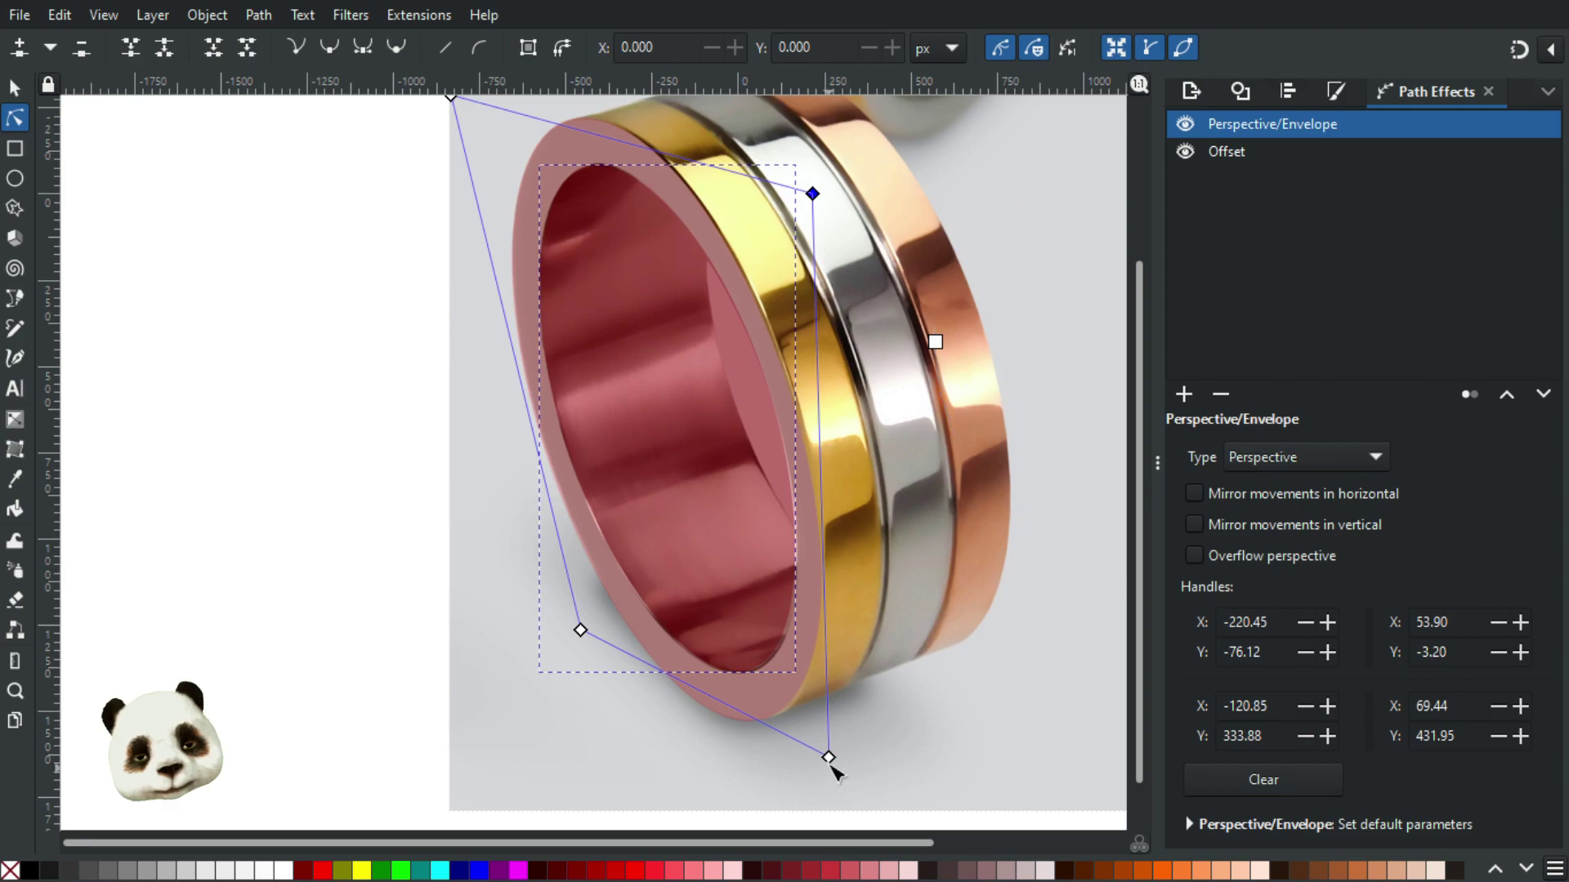
{"action": "left_click_drag", "start_coordinate": [830, 763], "coordinate": [833, 769]}
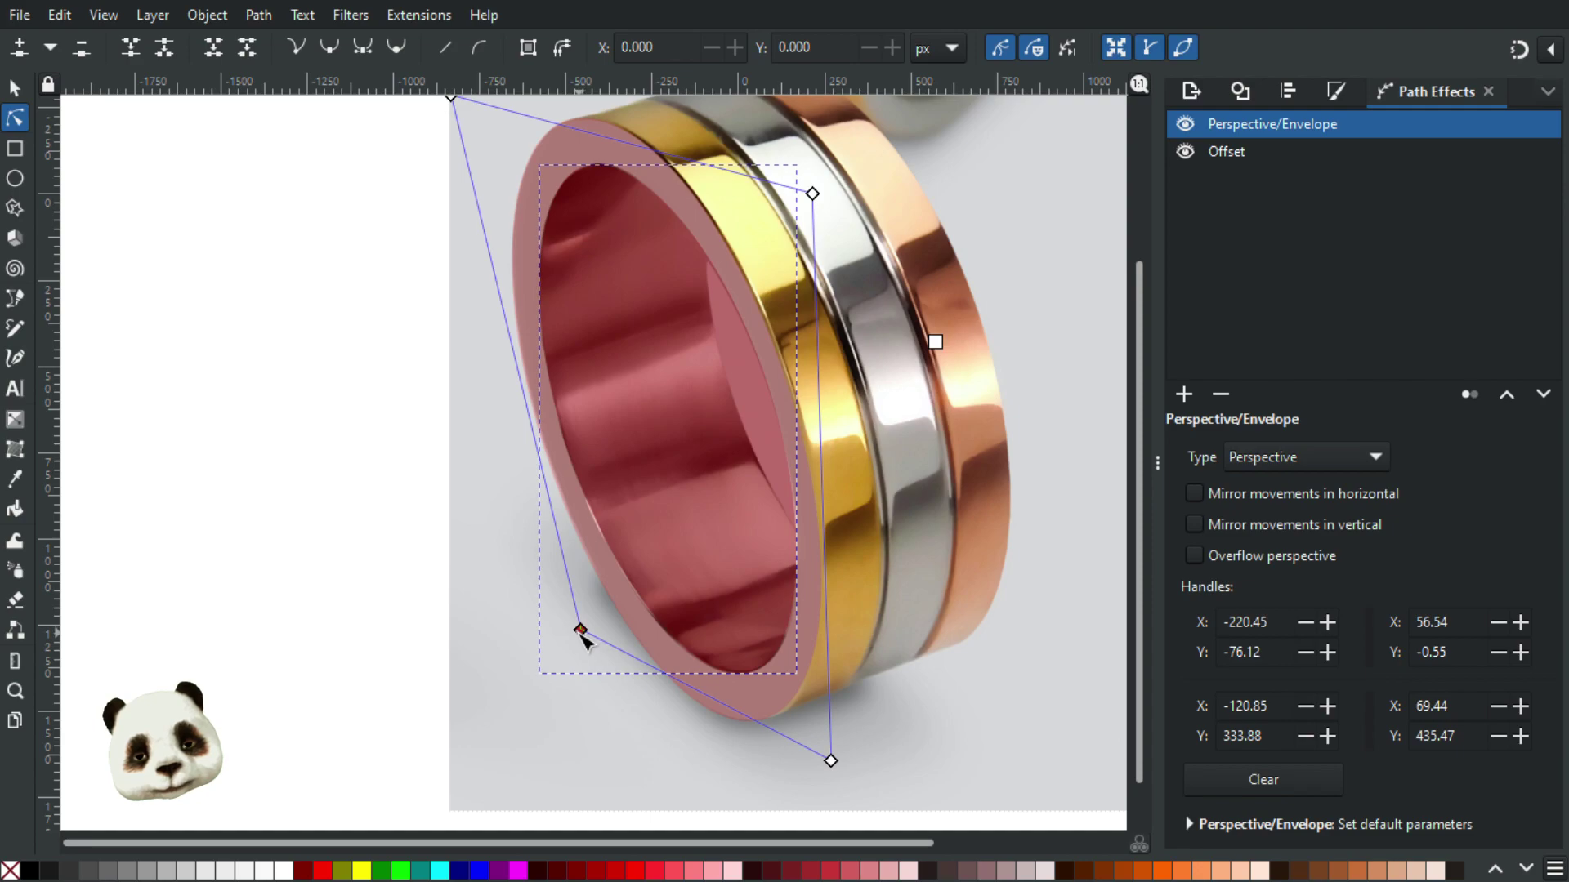
{"action": "left_click_drag", "start_coordinate": [580, 631], "coordinate": [580, 632]}
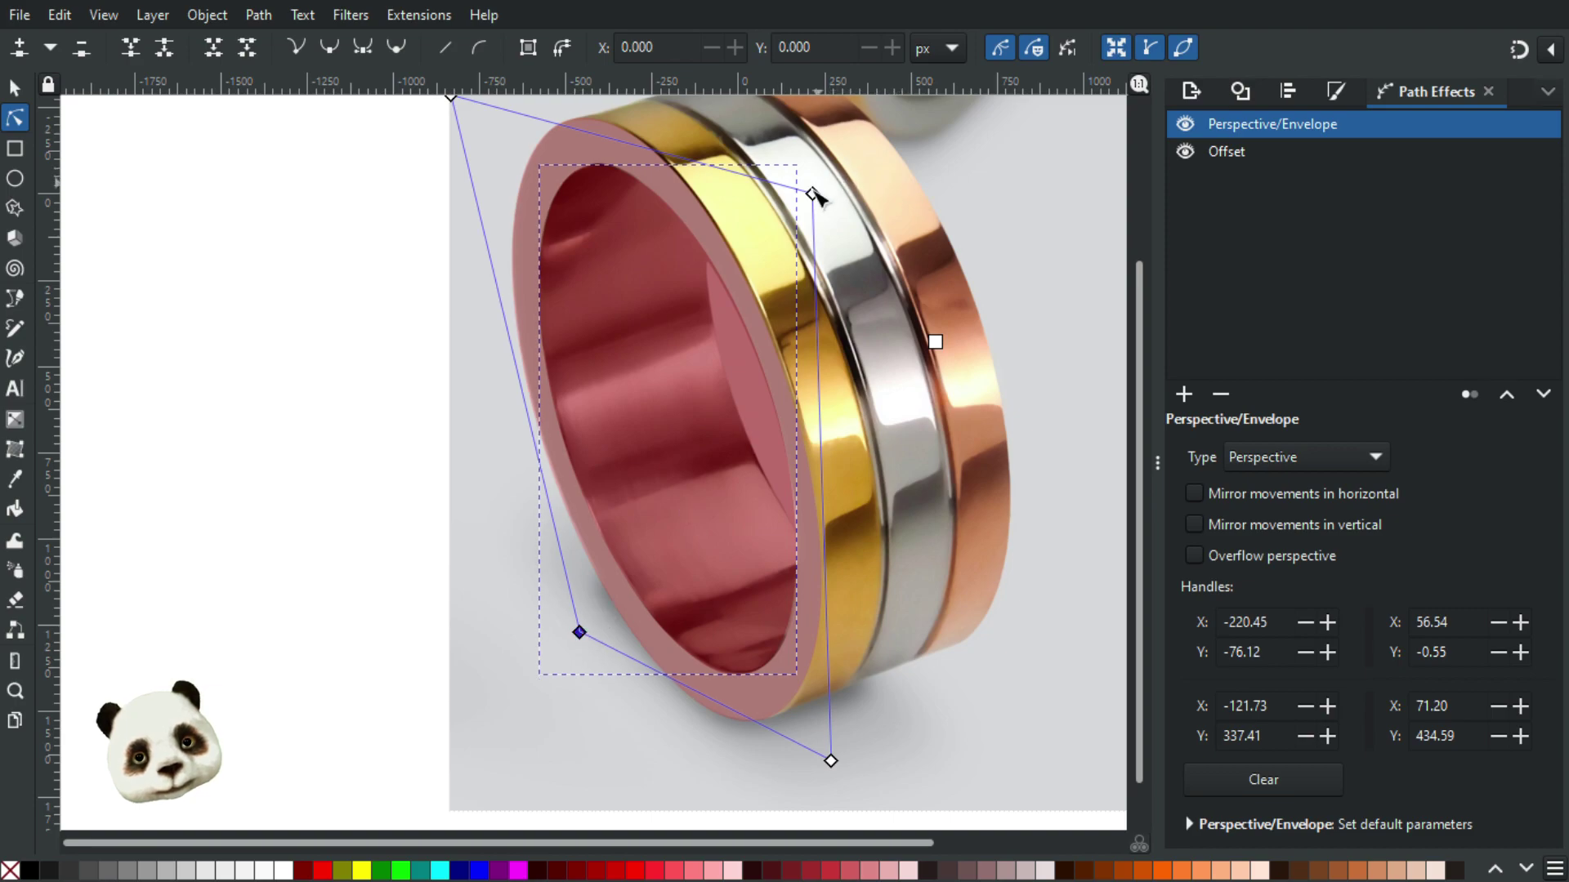
{"action": "left_click_drag", "start_coordinate": [811, 193], "coordinate": [813, 194]}
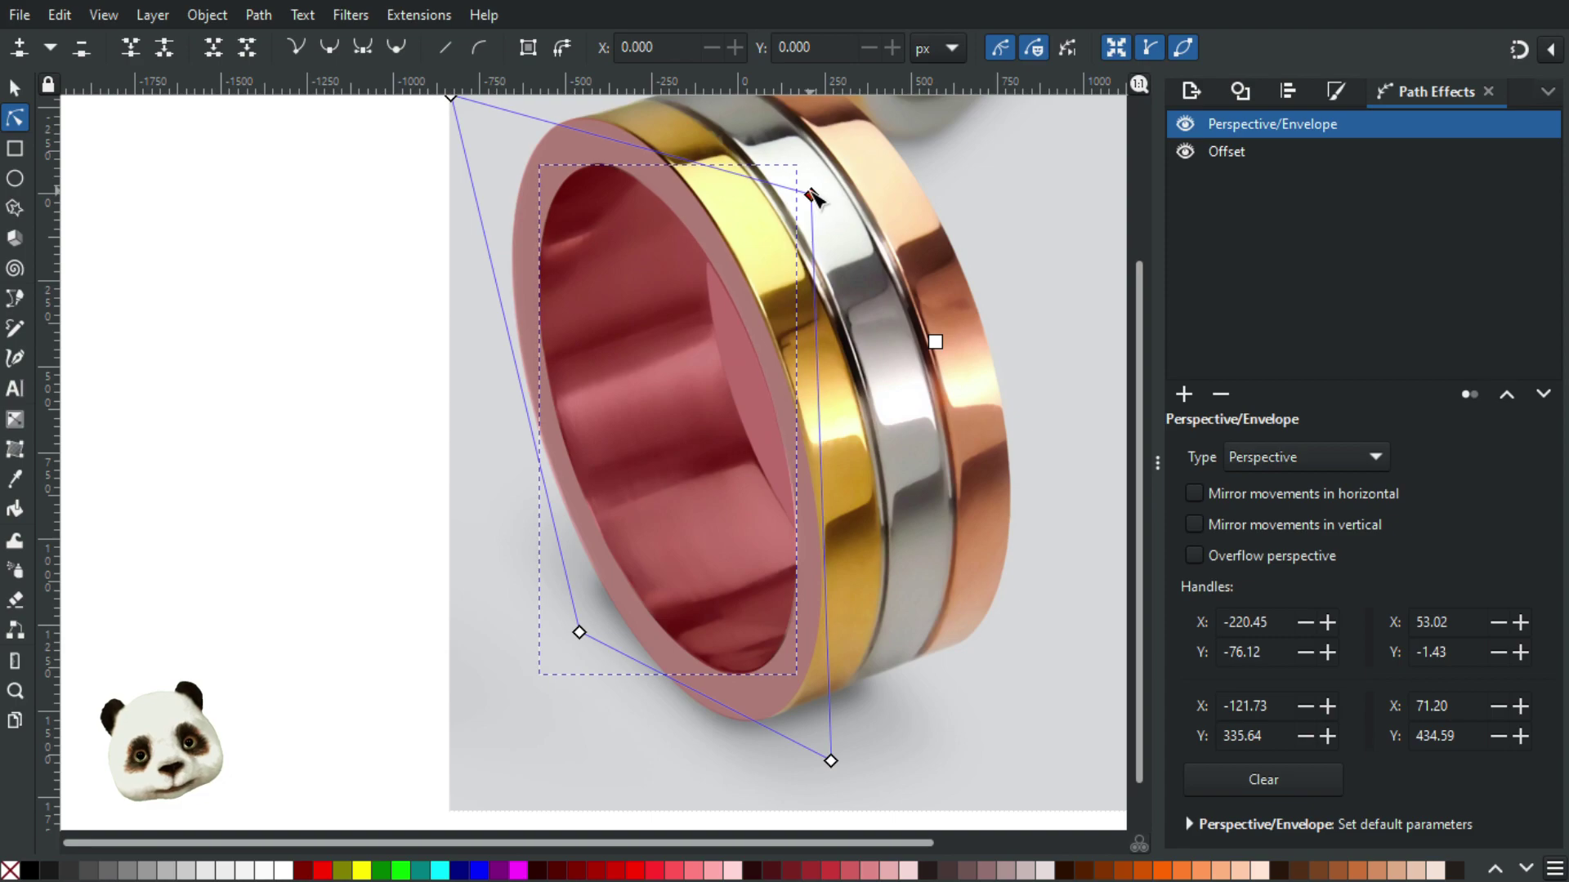
{"action": "left_click_drag", "start_coordinate": [813, 199], "coordinate": [809, 189]}
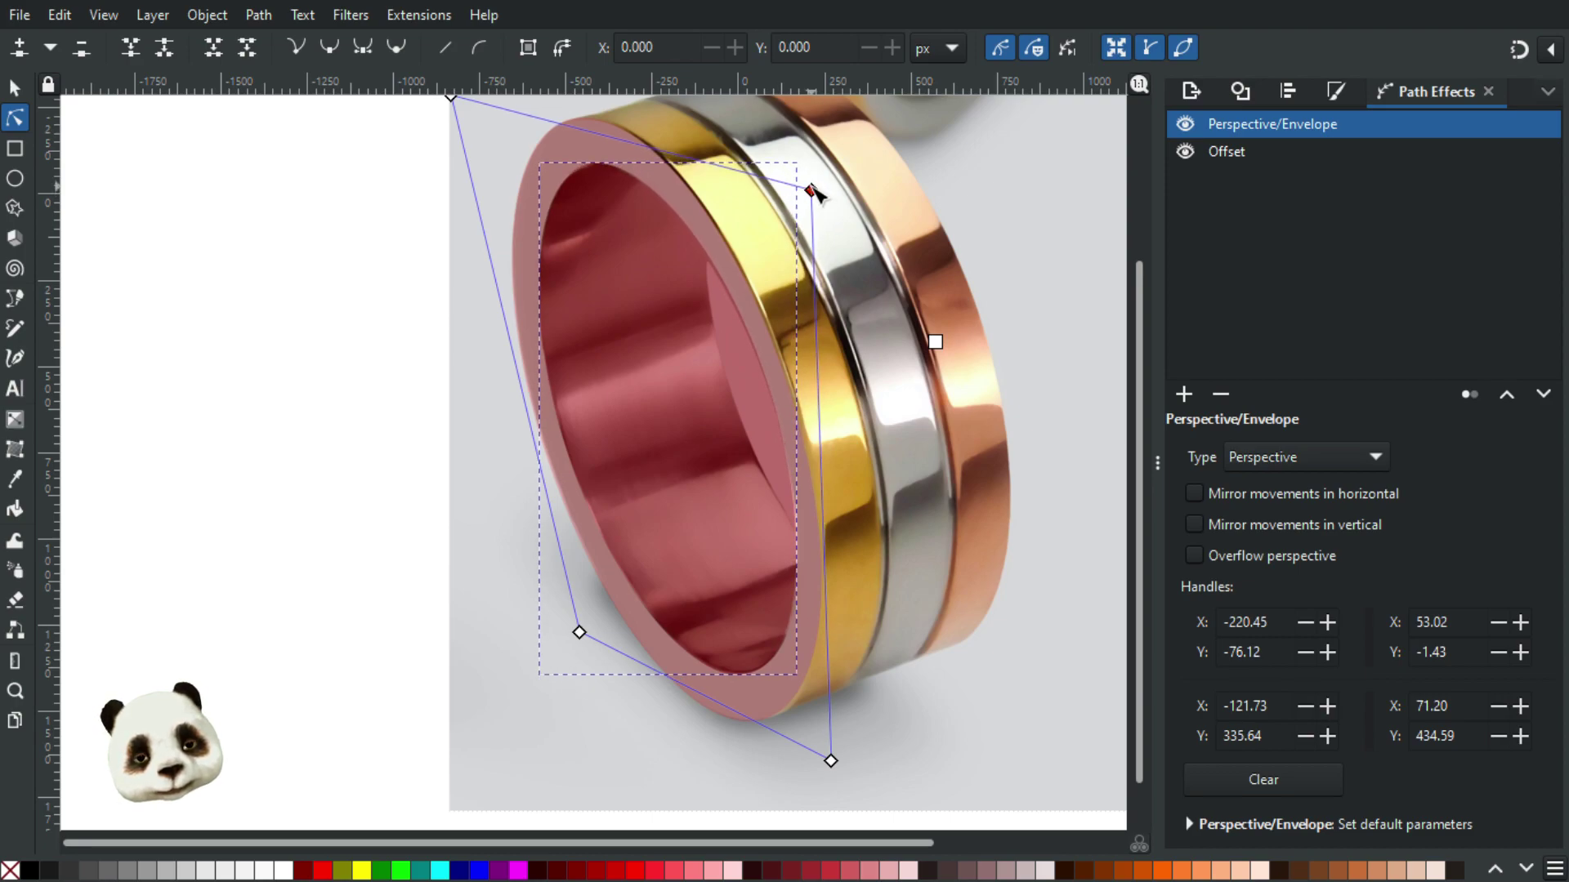
Step: Nudge the lower-right perspective handle to about (73, 436) and inspect the dark red ellipse's fit around the whole inner rim
{"action": "scroll", "coordinate": [850, 760], "scroll_direction": "up", "scroll_amount": 2}
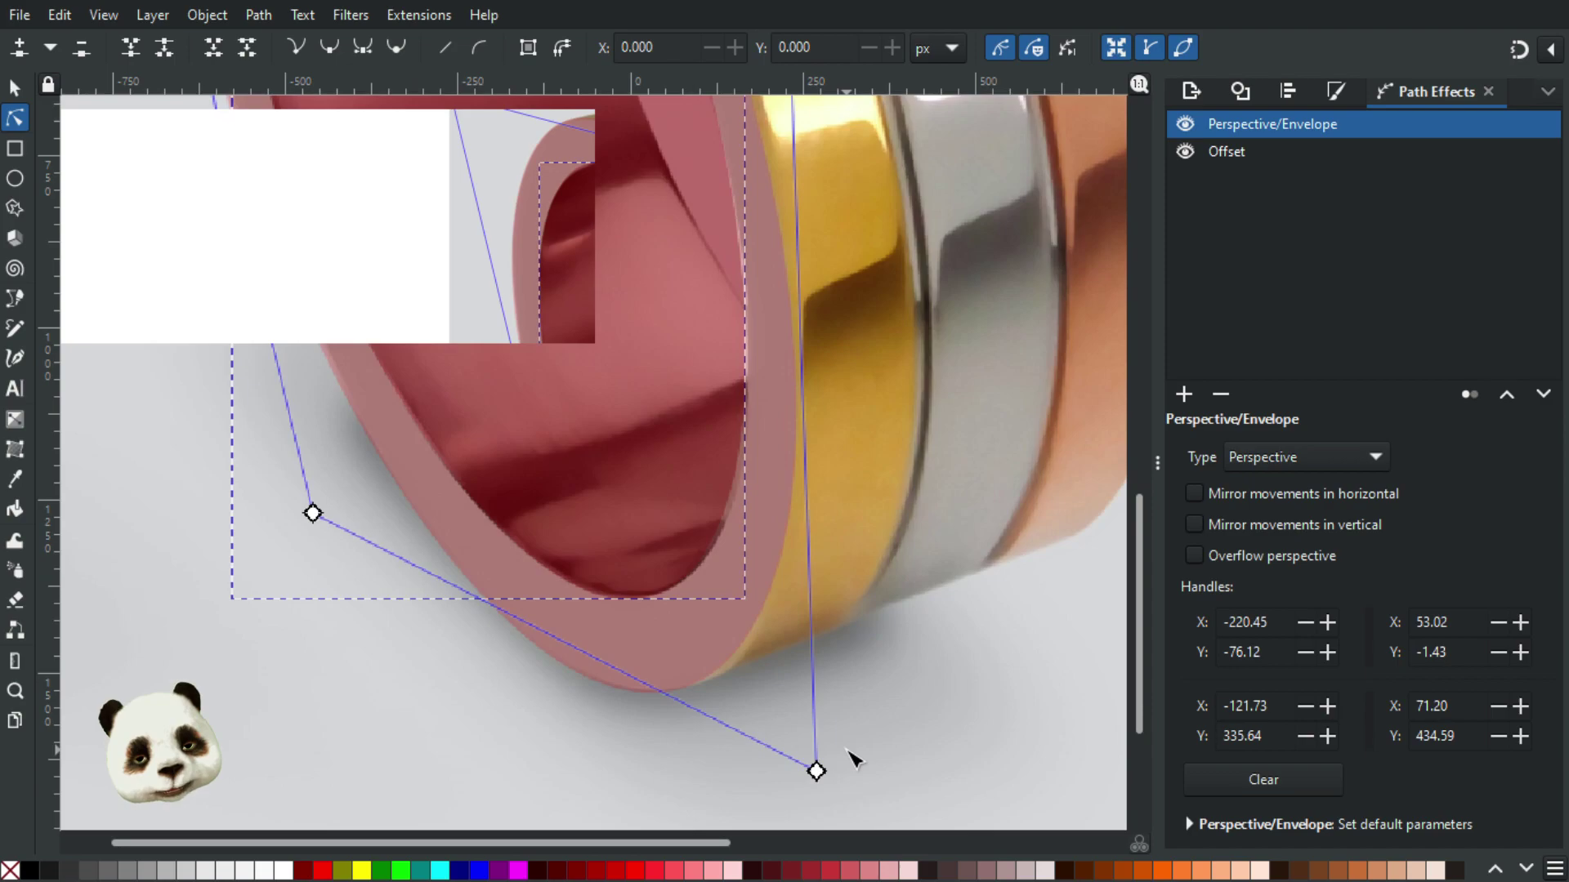
{"action": "left_click_drag", "start_coordinate": [820, 777], "coordinate": [826, 781]}
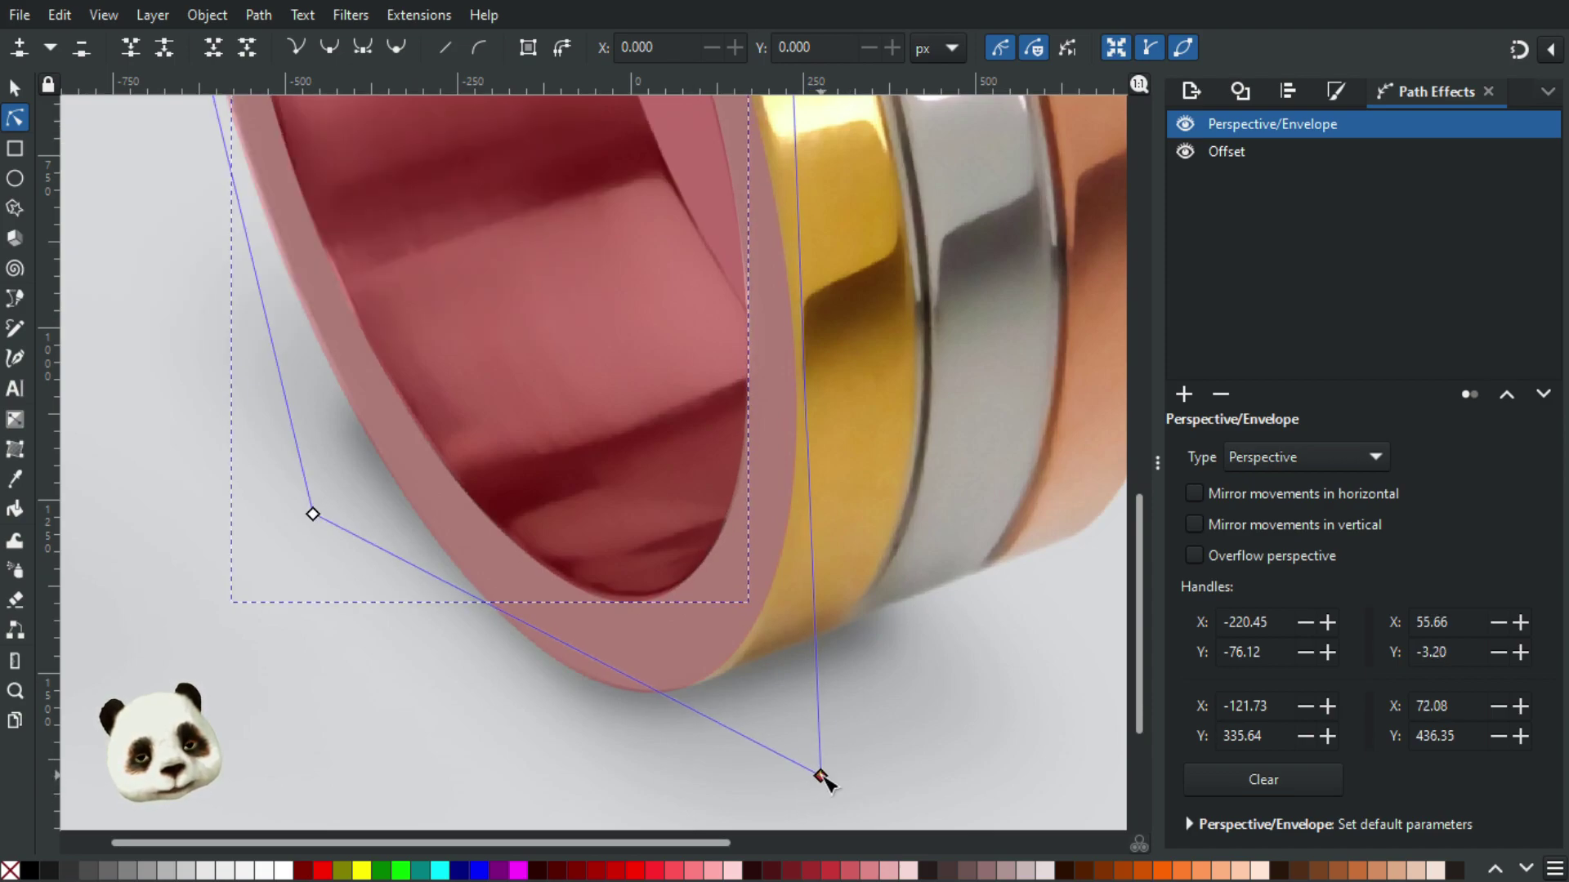
{"action": "scroll", "coordinate": [694, 595], "scroll_direction": "down", "scroll_amount": 4}
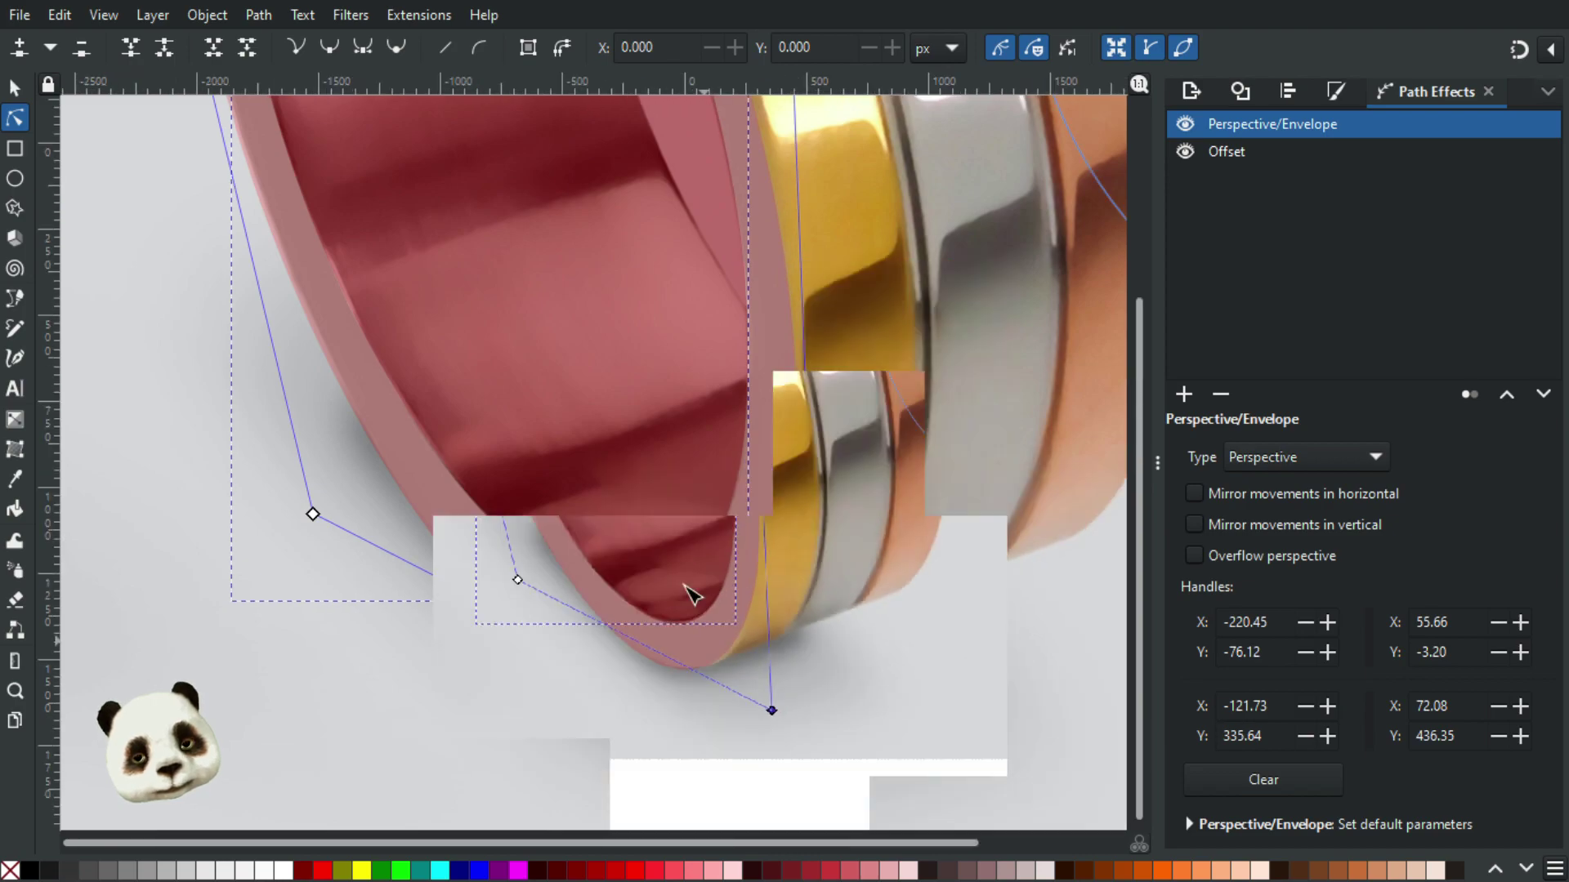
{"action": "scroll", "coordinate": [666, 425], "scroll_direction": "up", "scroll_amount": 6}
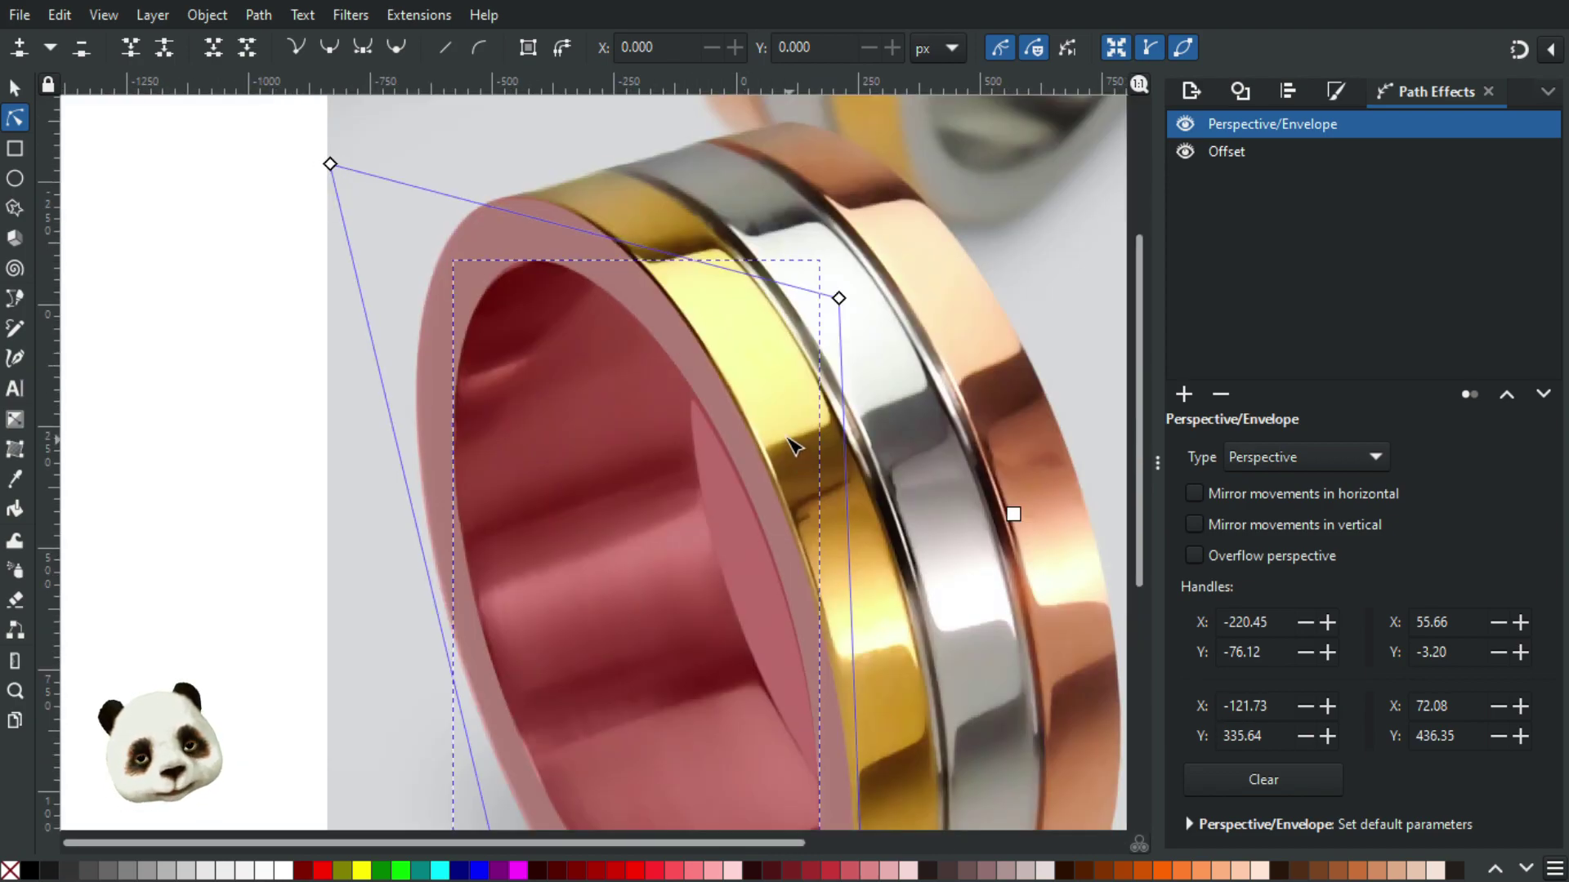
{"action": "scroll", "coordinate": [725, 482], "scroll_direction": "down", "scroll_amount": 4}
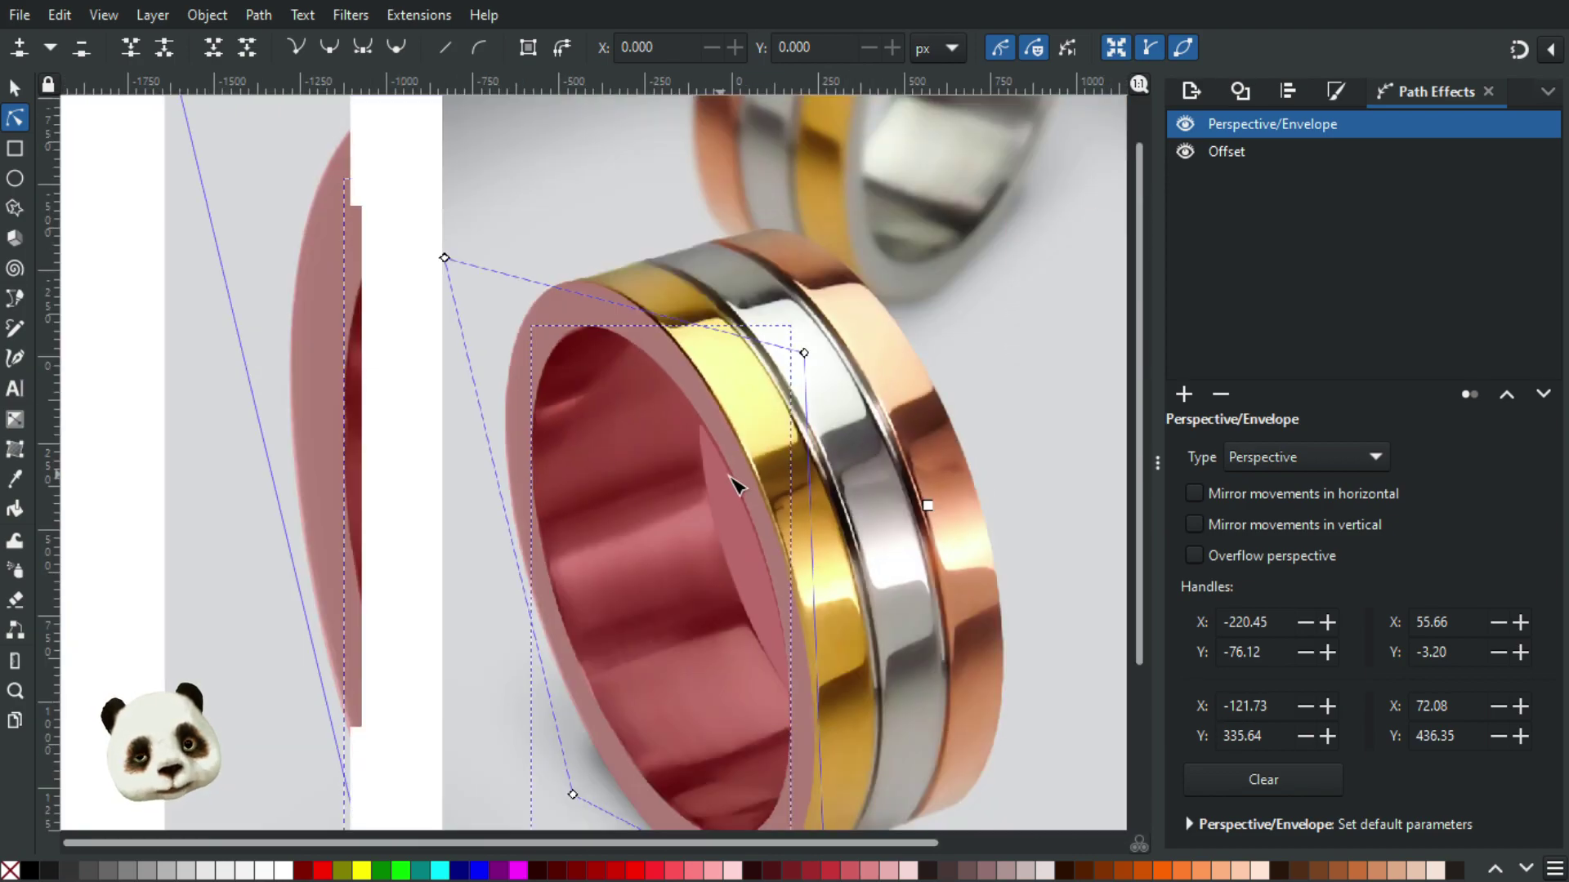
{"action": "scroll", "coordinate": [645, 493], "scroll_direction": "up", "scroll_amount": 1}
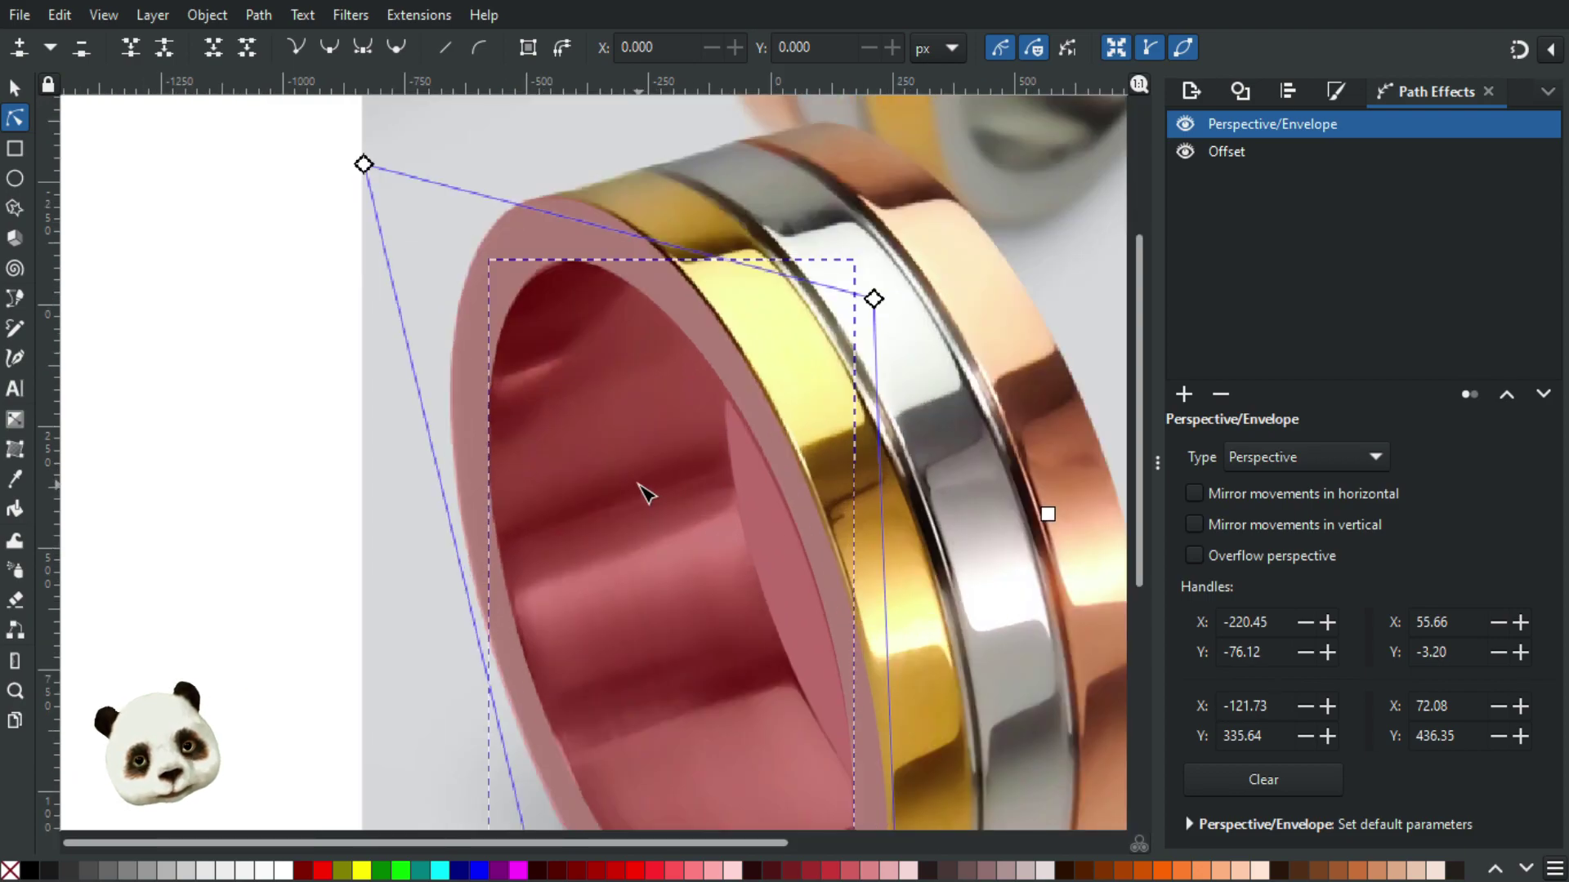
{"action": "scroll", "coordinate": [646, 493], "scroll_direction": "down", "scroll_amount": 2}
Step: Select the inner and outer ellipses alternately to compare their path effects and perspective handles, ending on the inner ellipse
{"action": "left_click", "coordinate": [393, 490]}
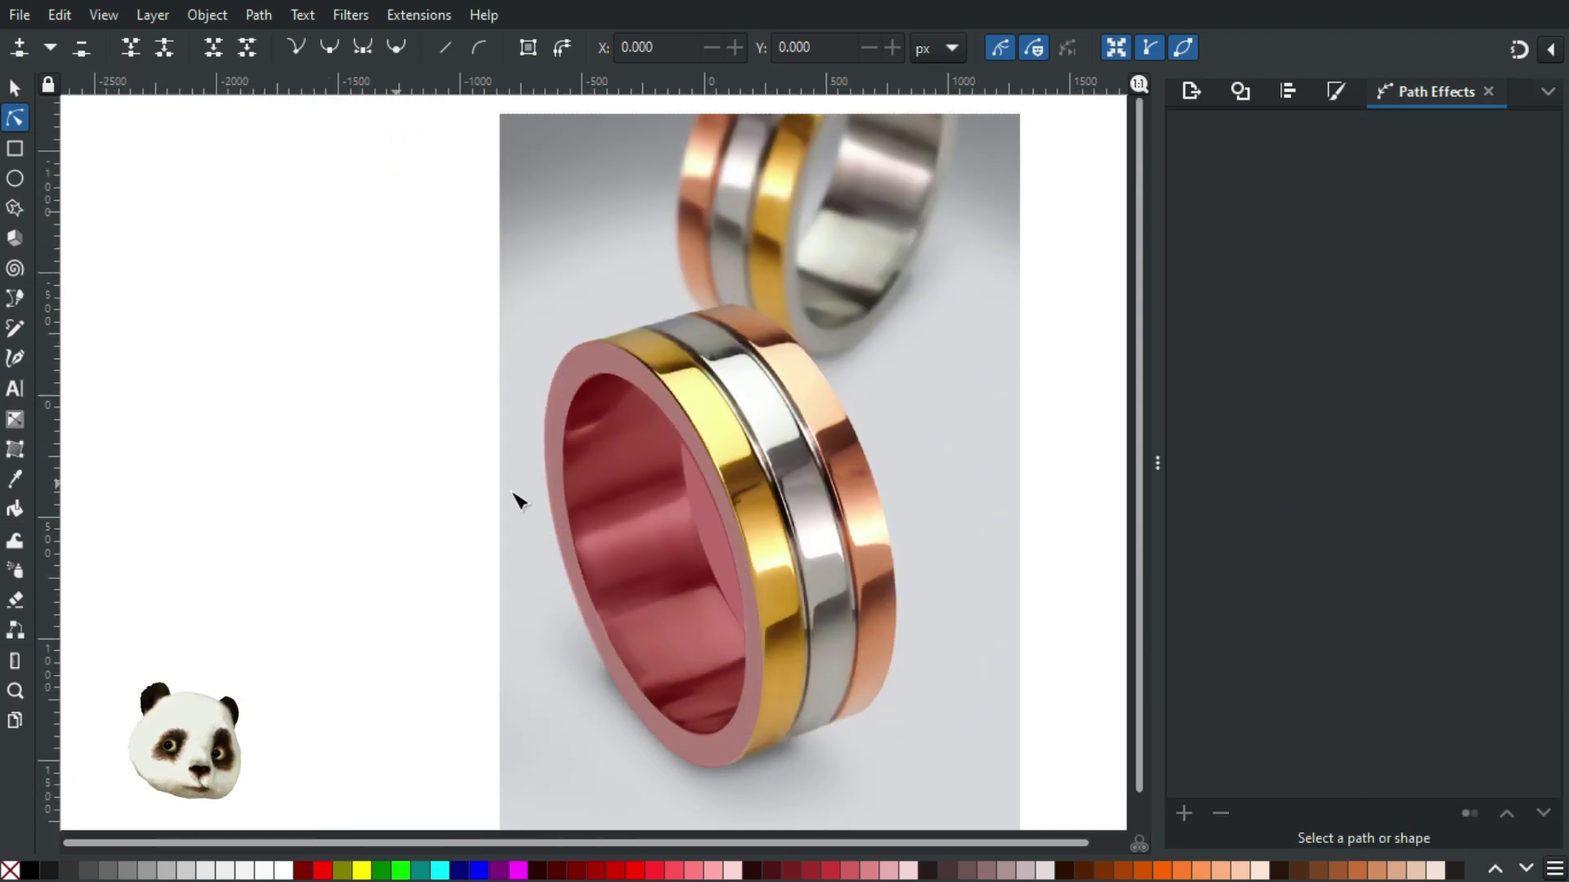
{"action": "left_click", "coordinate": [643, 525]}
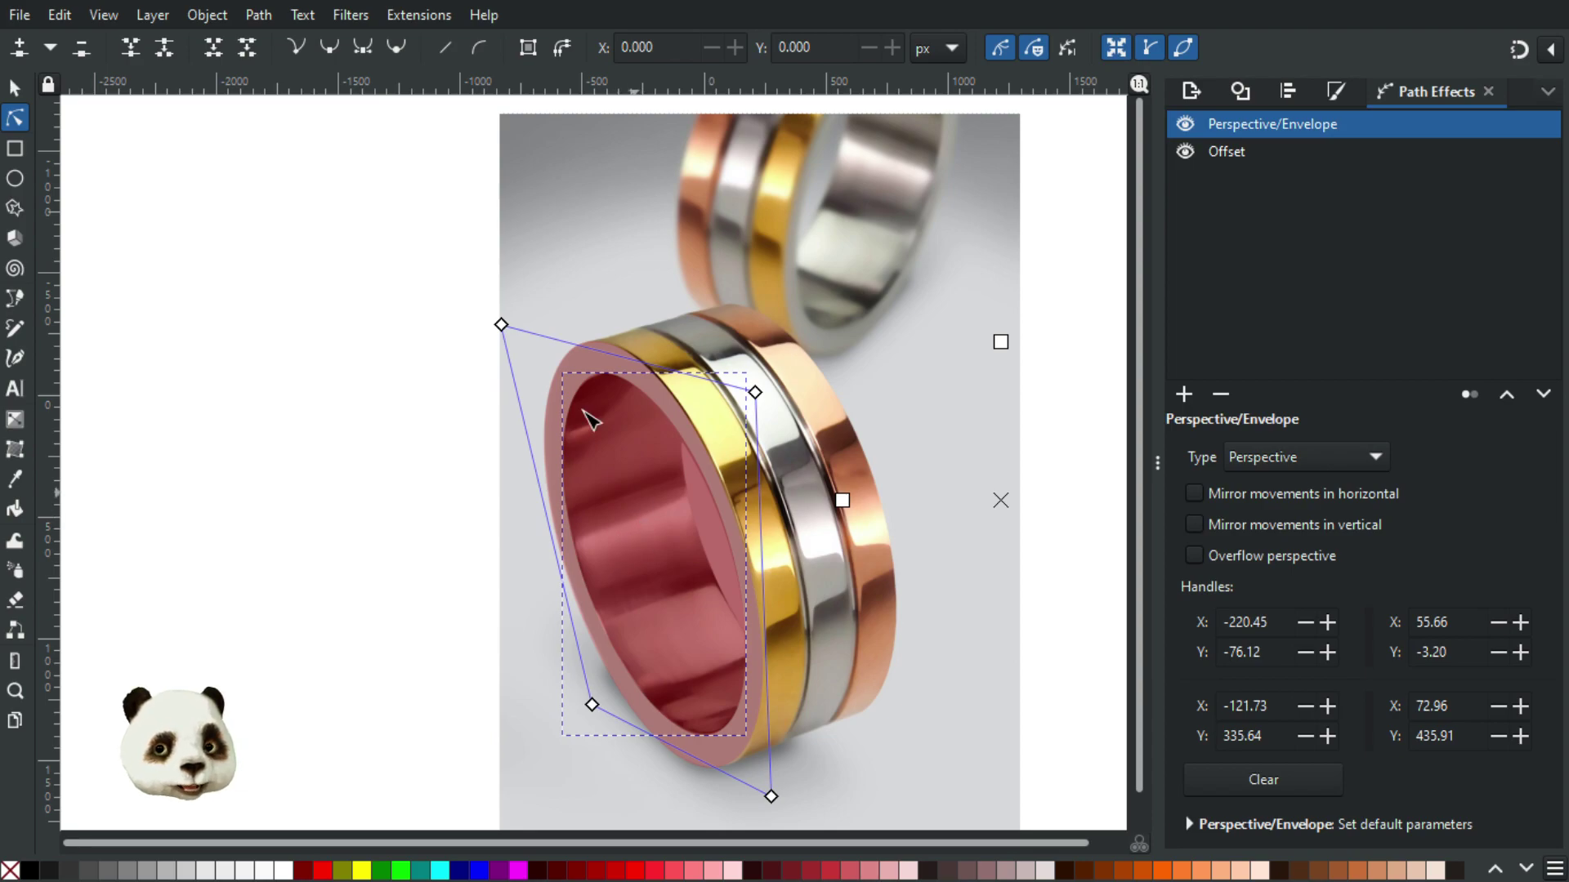
{"action": "left_click", "coordinate": [578, 353]}
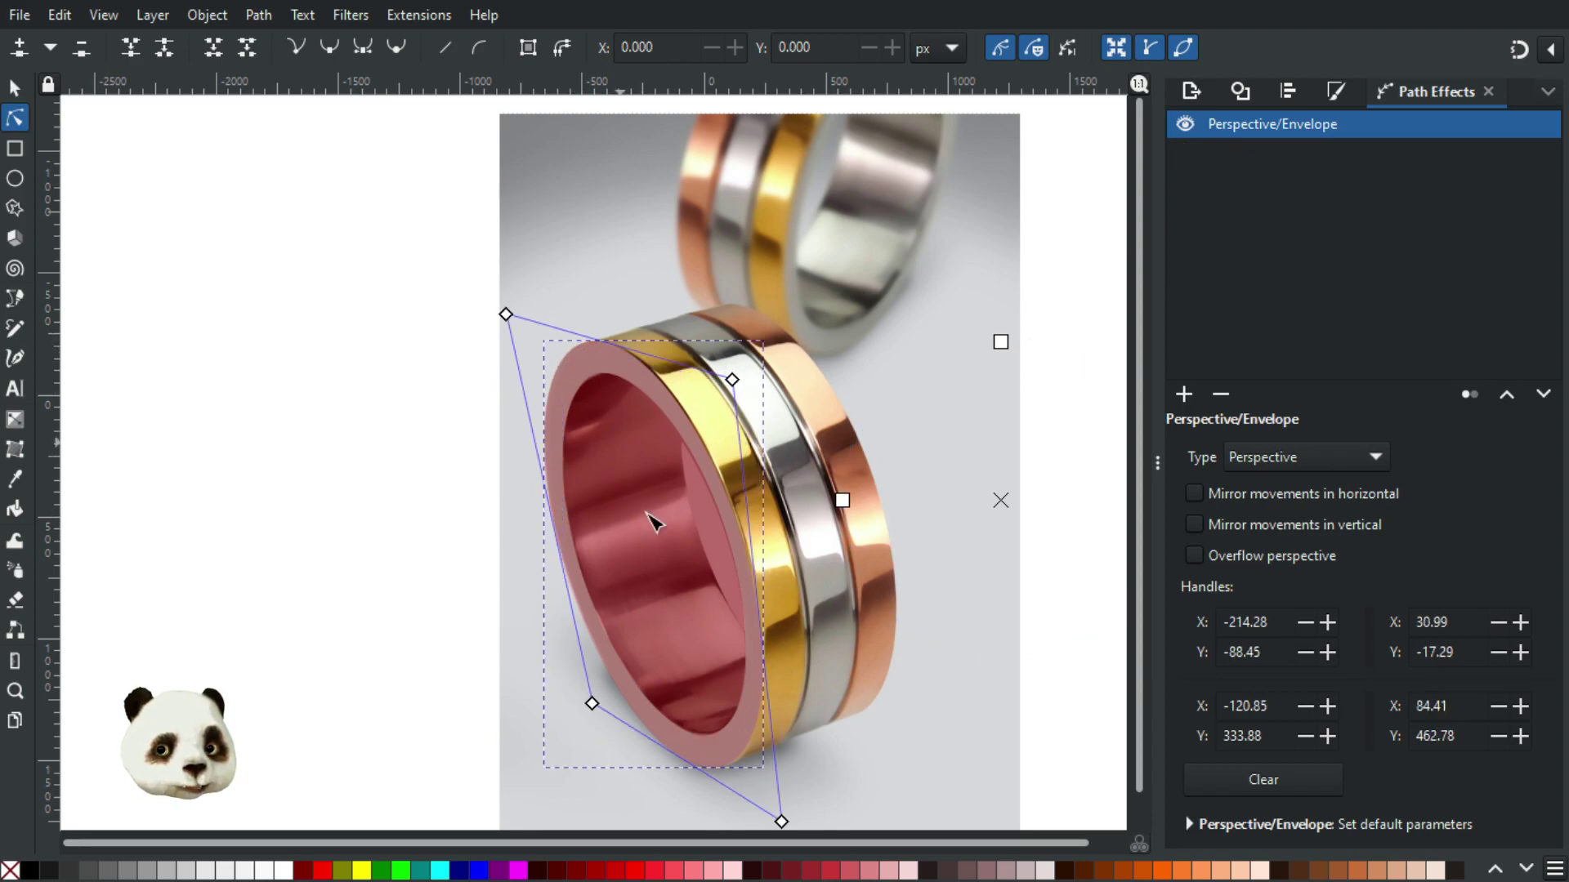
{"action": "key", "text": "ctrl+shift+z"}
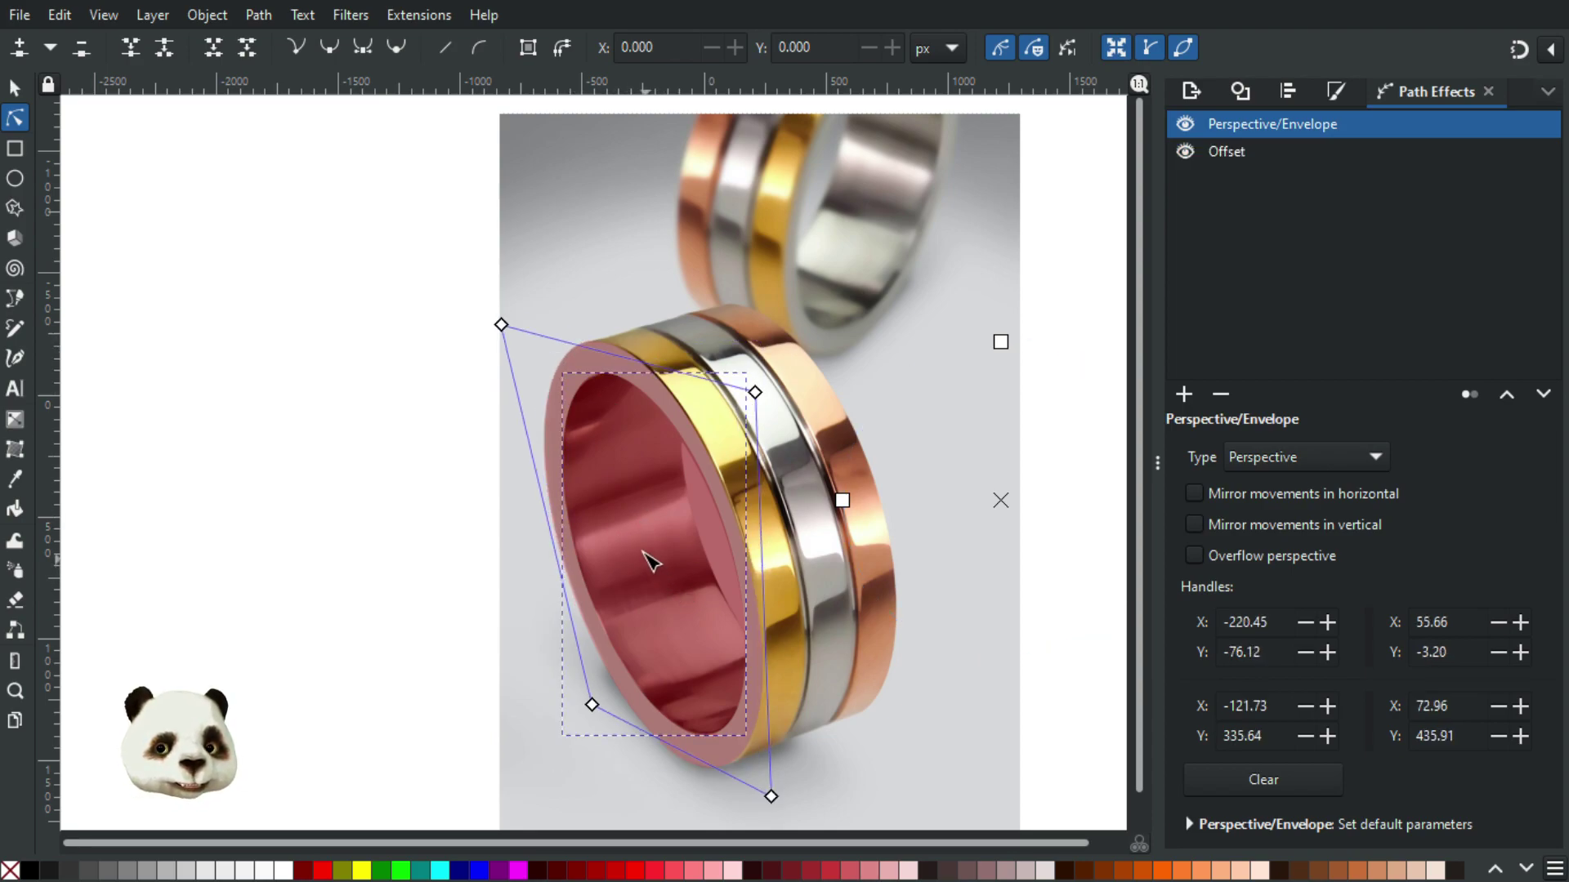
{"action": "key", "text": "ctrl+z"}
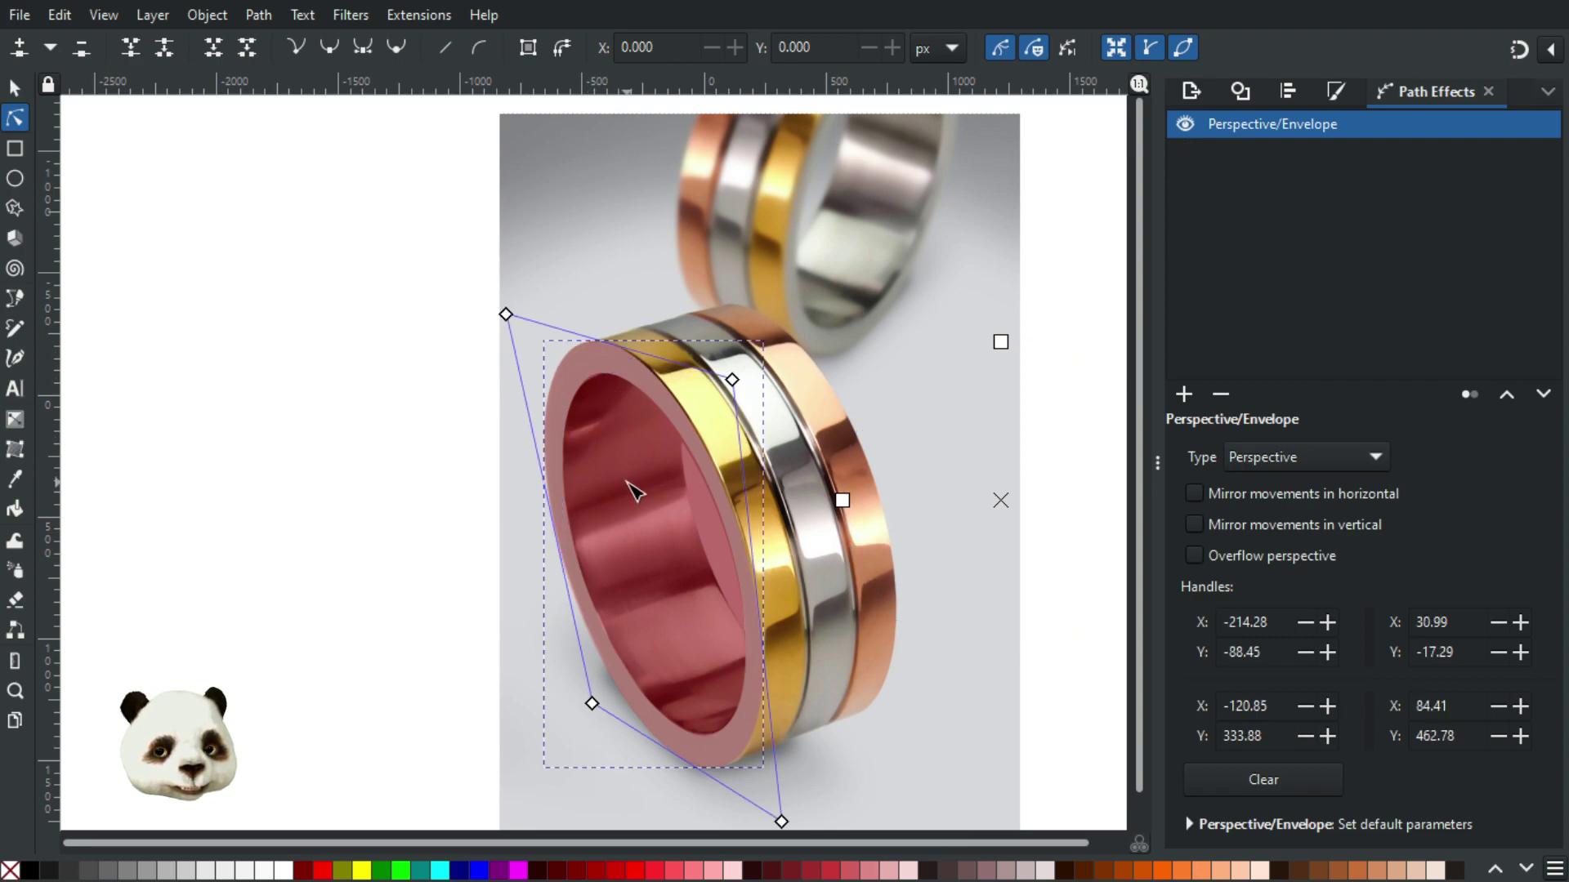
{"action": "key", "text": "ctrl+shift+z"}
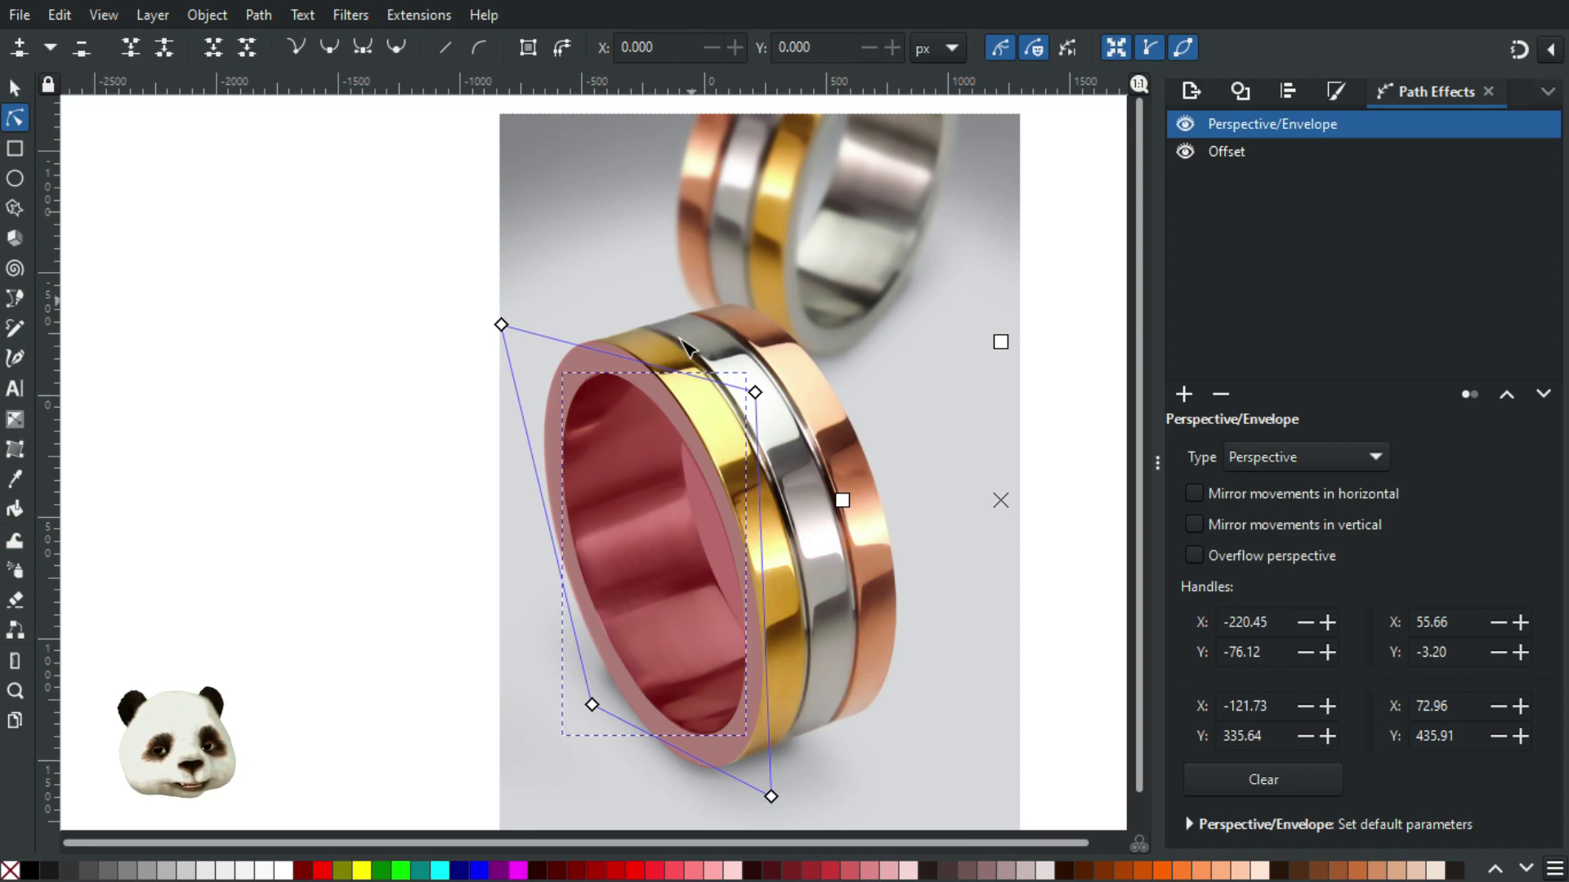
{"action": "scroll", "coordinate": [705, 705], "scroll_direction": "up", "scroll_amount": 1}
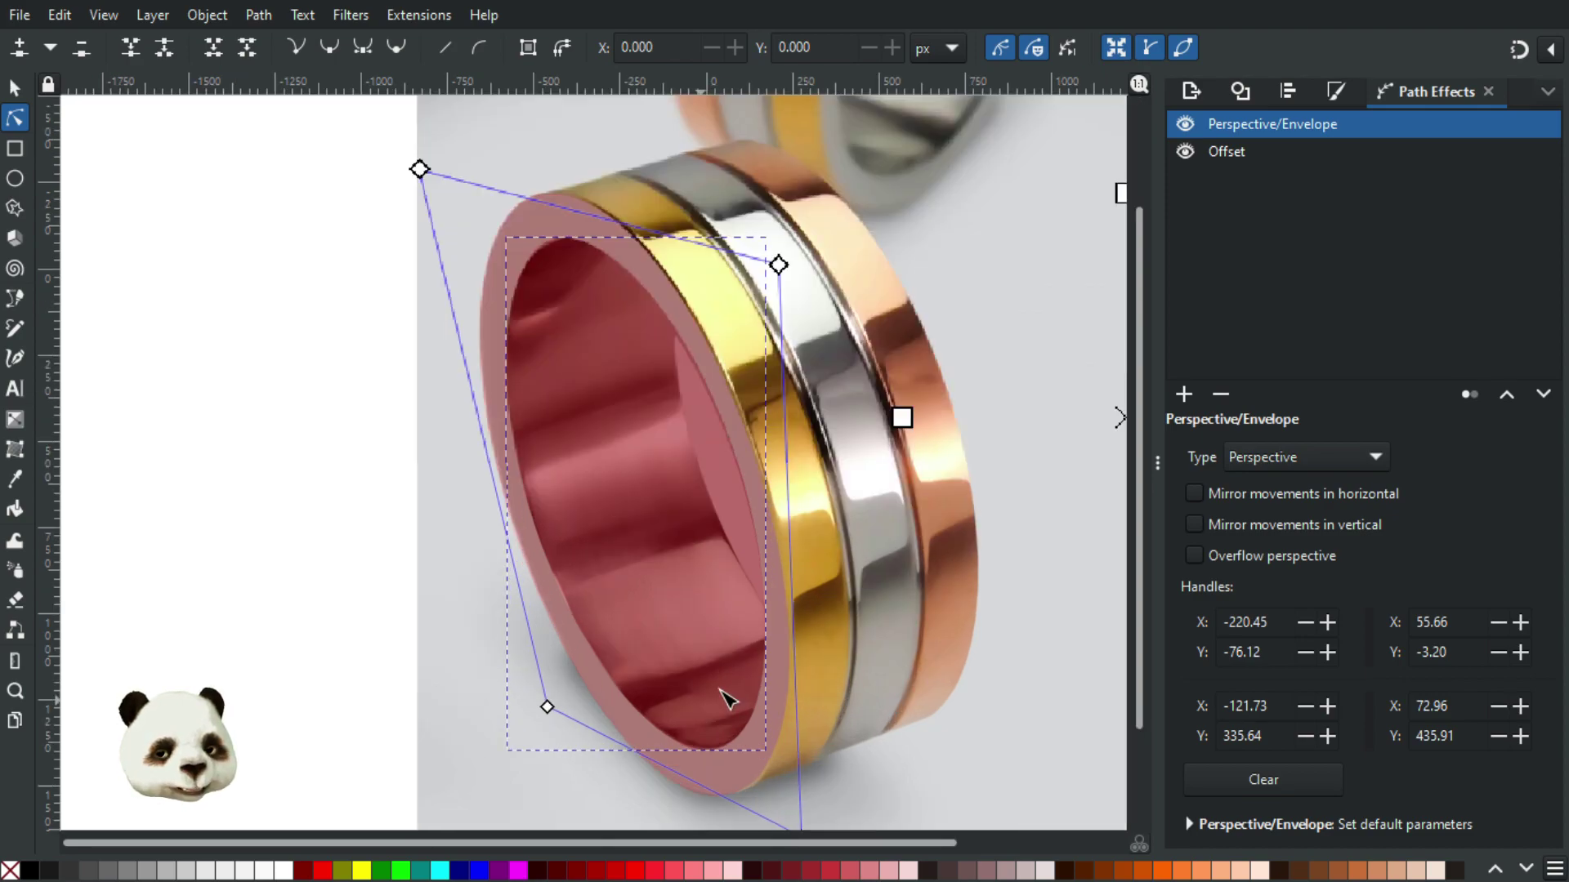
Step: Refine the inner ellipse's perspective, placing the upper-left handle at about (-219, -77) and the upper-right one at about (52, 1), and nudging the lower-right one
{"action": "left_click_drag", "start_coordinate": [782, 267], "coordinate": [784, 273]}
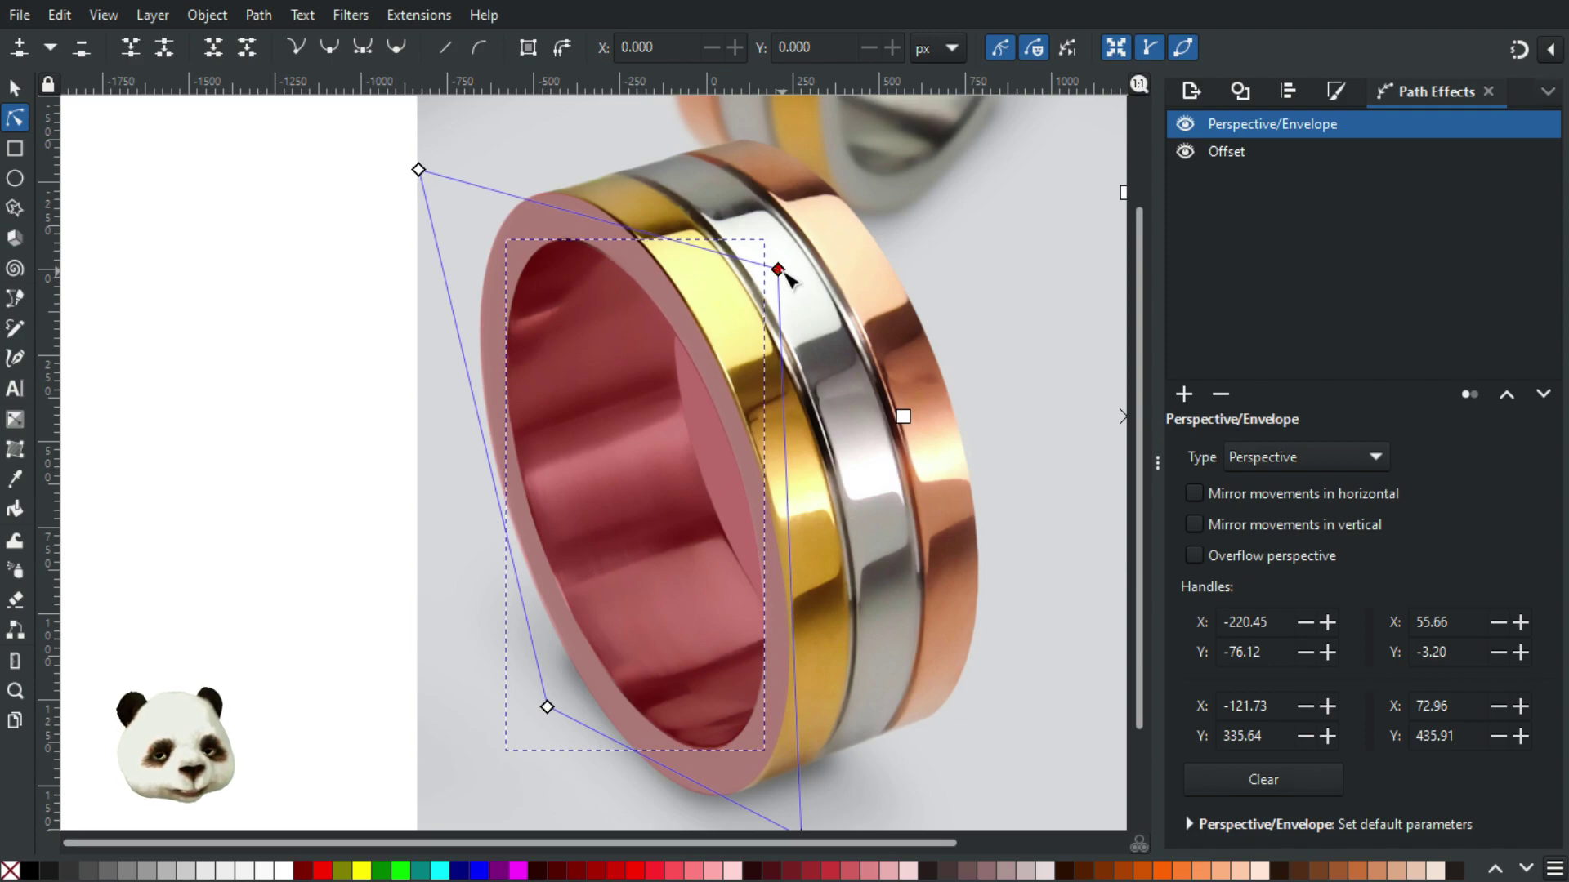
{"action": "left_click_drag", "start_coordinate": [420, 167], "coordinate": [423, 169]}
{"action": "left_click_drag", "start_coordinate": [779, 268], "coordinate": [775, 270]}
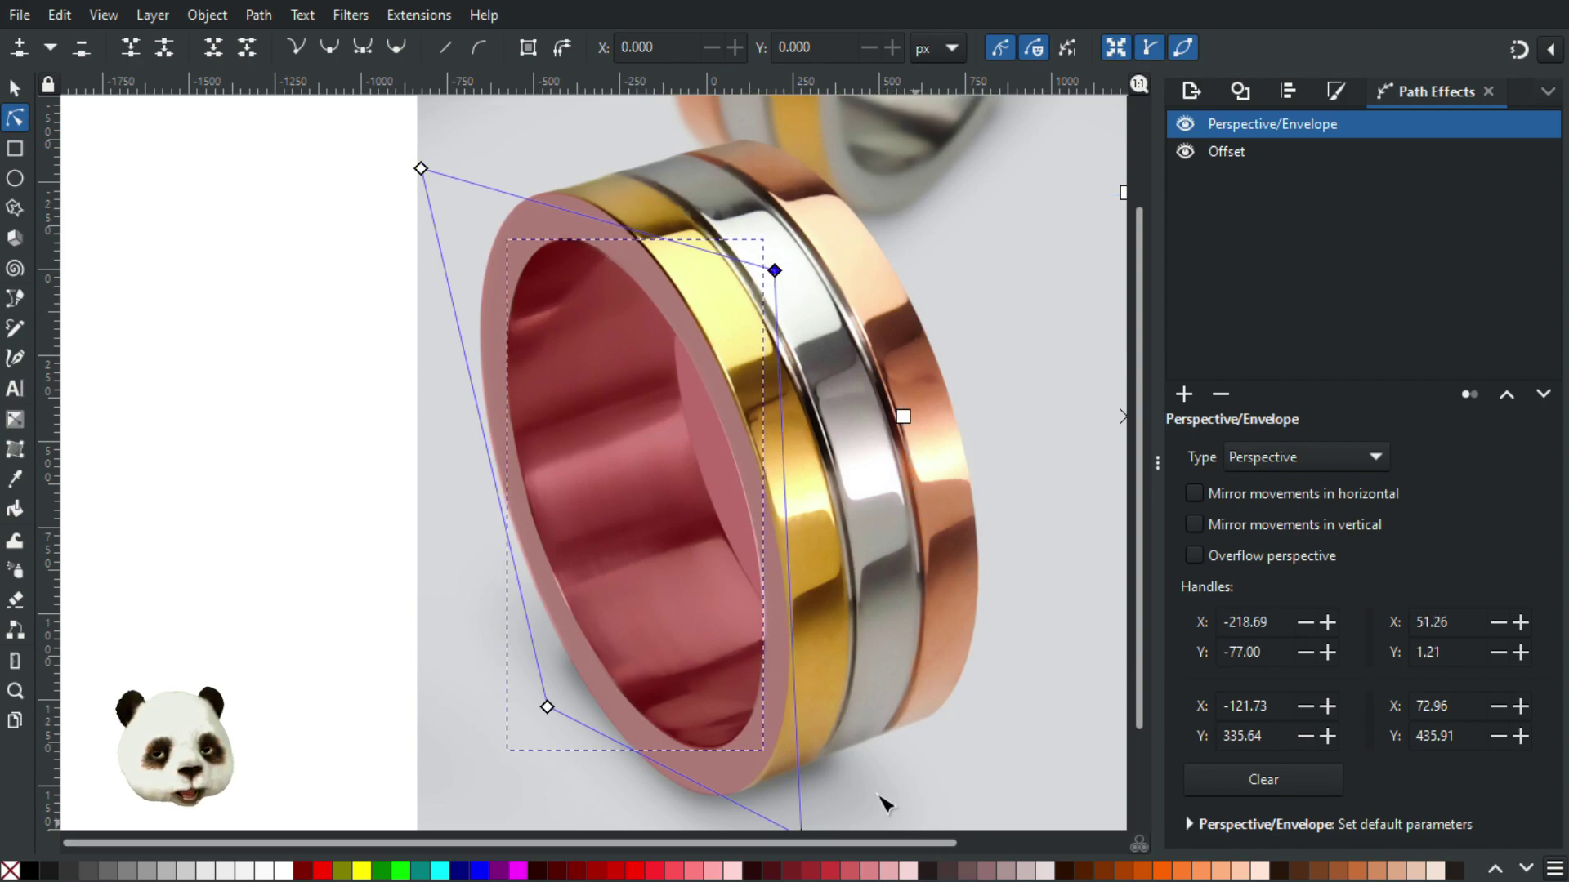
{"action": "scroll", "coordinate": [894, 805], "scroll_direction": "down", "scroll_amount": 3}
{"action": "left_click", "coordinate": [802, 746]}
{"action": "left_click_drag", "start_coordinate": [808, 750], "coordinate": [811, 753]}
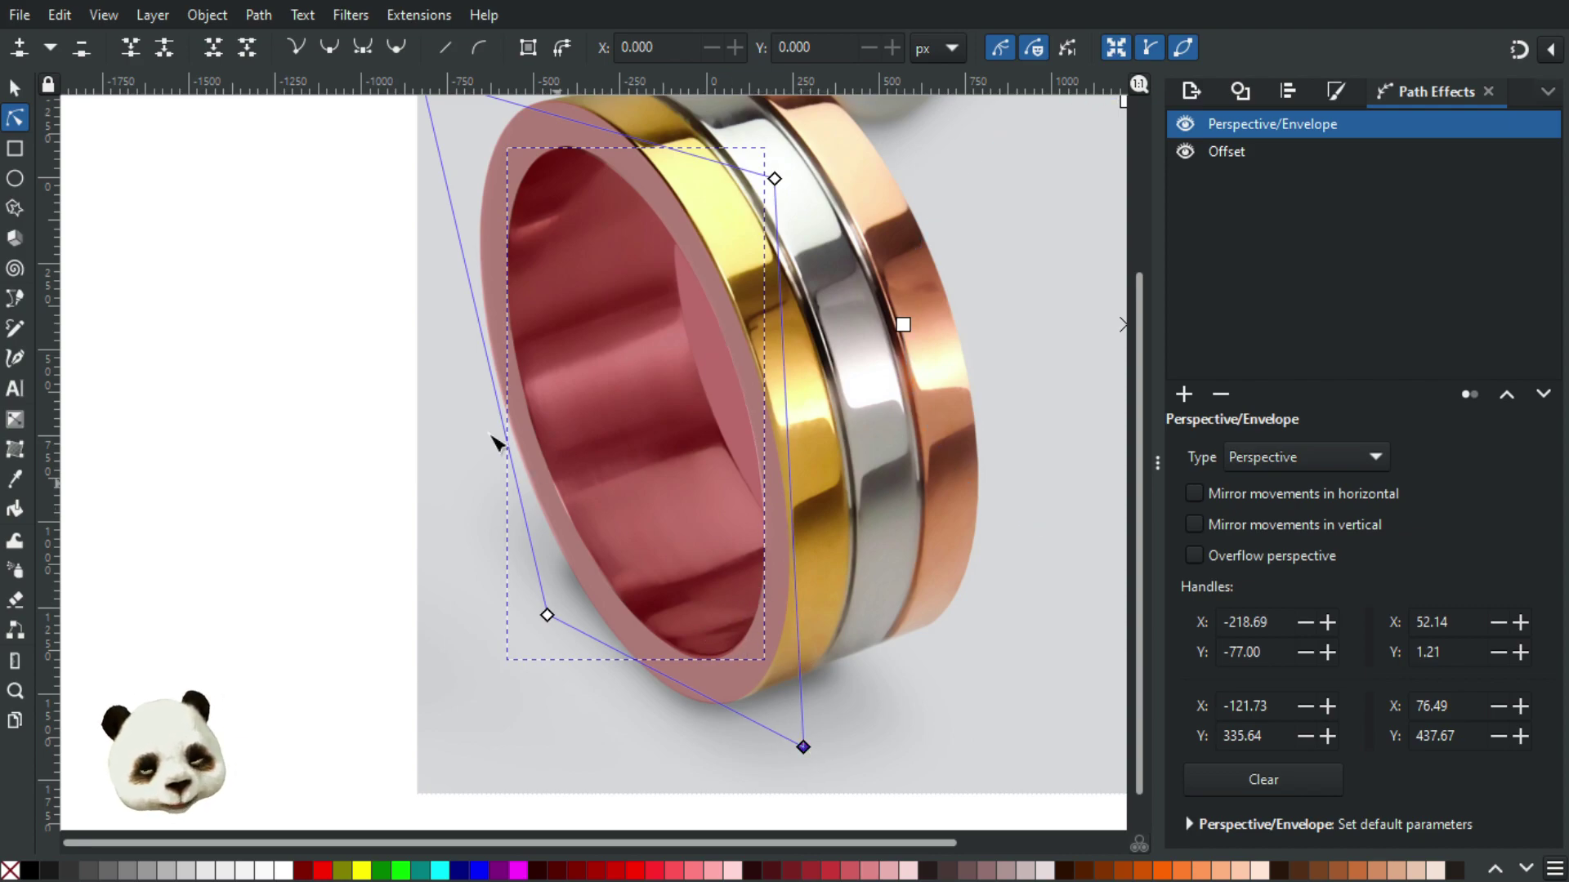
Step: Check the overall fit, then duplicate the dark red inner ellipse and move the copy over the silver band to about X -101, Y -241
{"action": "left_click", "coordinate": [354, 357]}
{"action": "scroll", "coordinate": [355, 358], "scroll_direction": "down", "scroll_amount": 3}
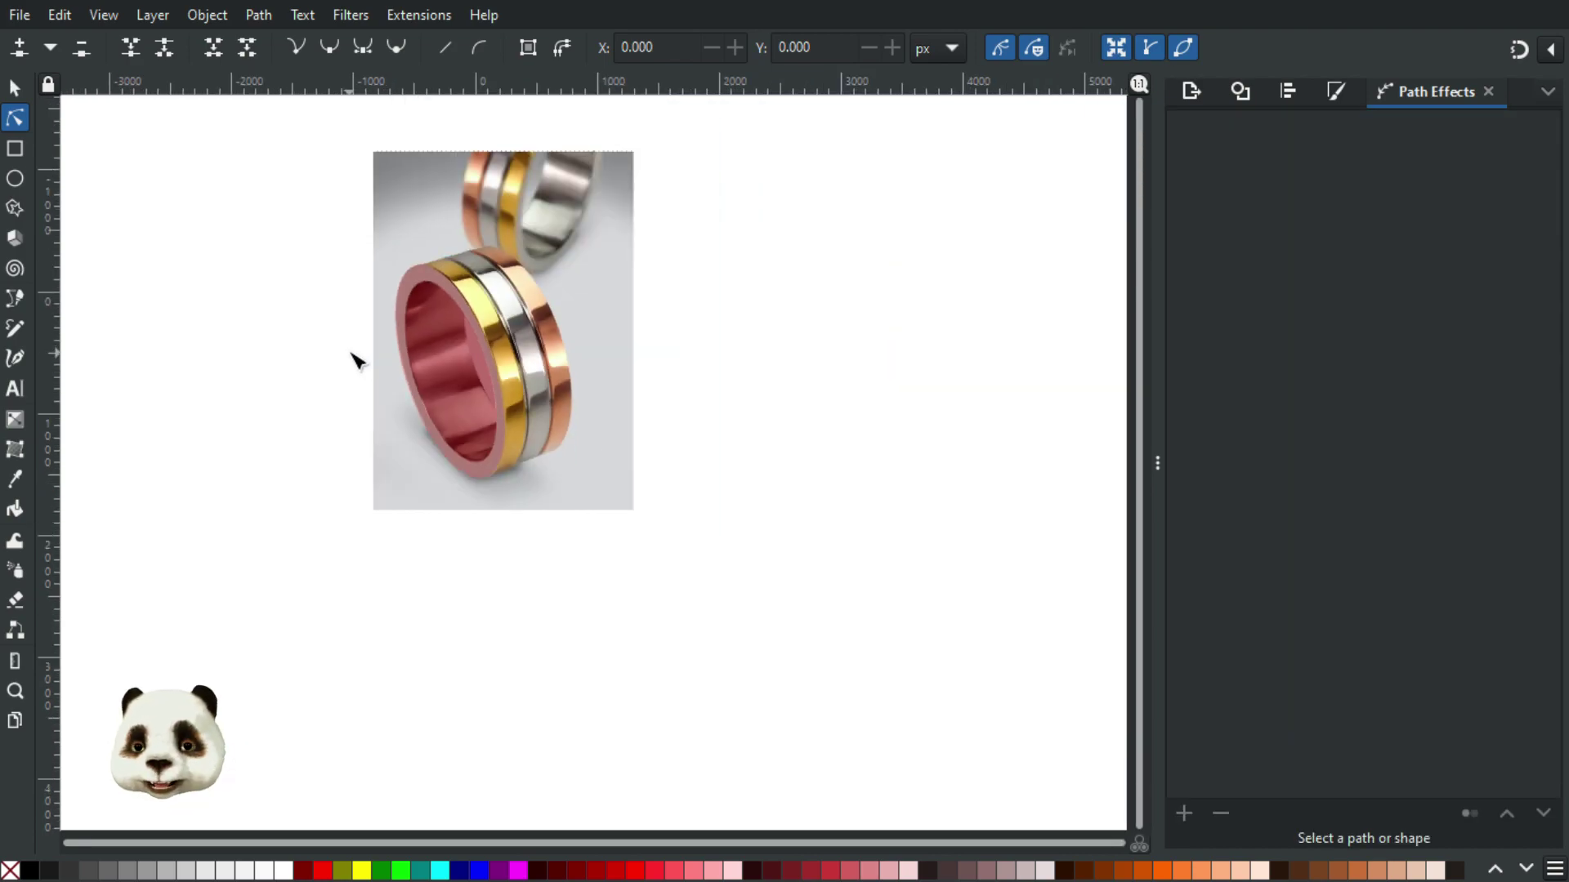
{"action": "scroll", "coordinate": [372, 309], "scroll_direction": "up", "scroll_amount": 2}
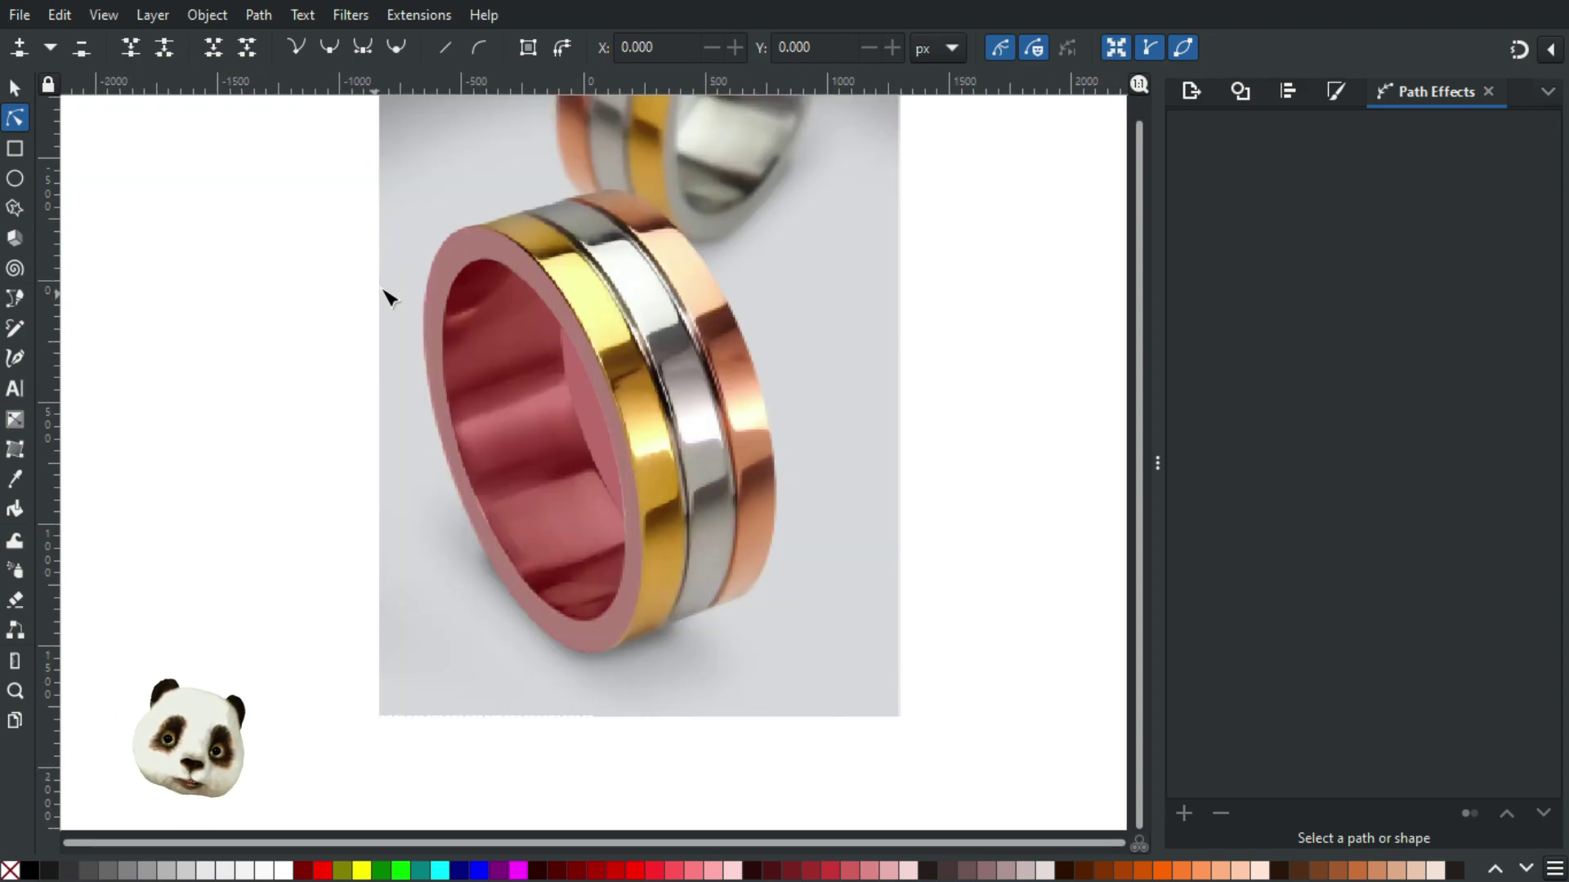
{"action": "scroll", "coordinate": [617, 408], "scroll_direction": "up", "scroll_amount": 1}
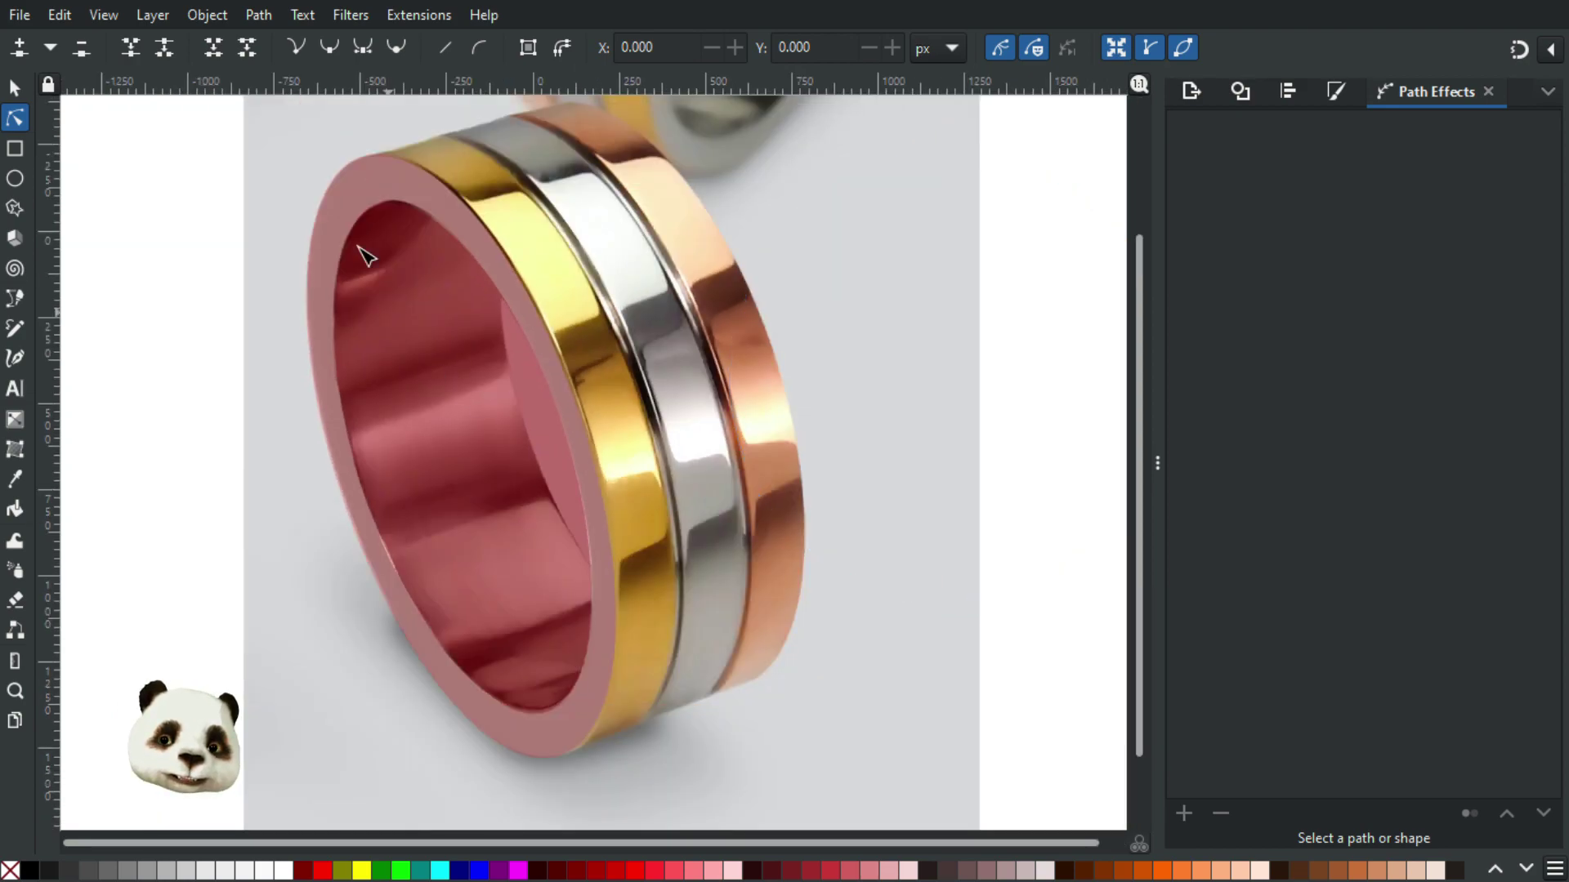
{"action": "left_click", "coordinate": [15, 85]}
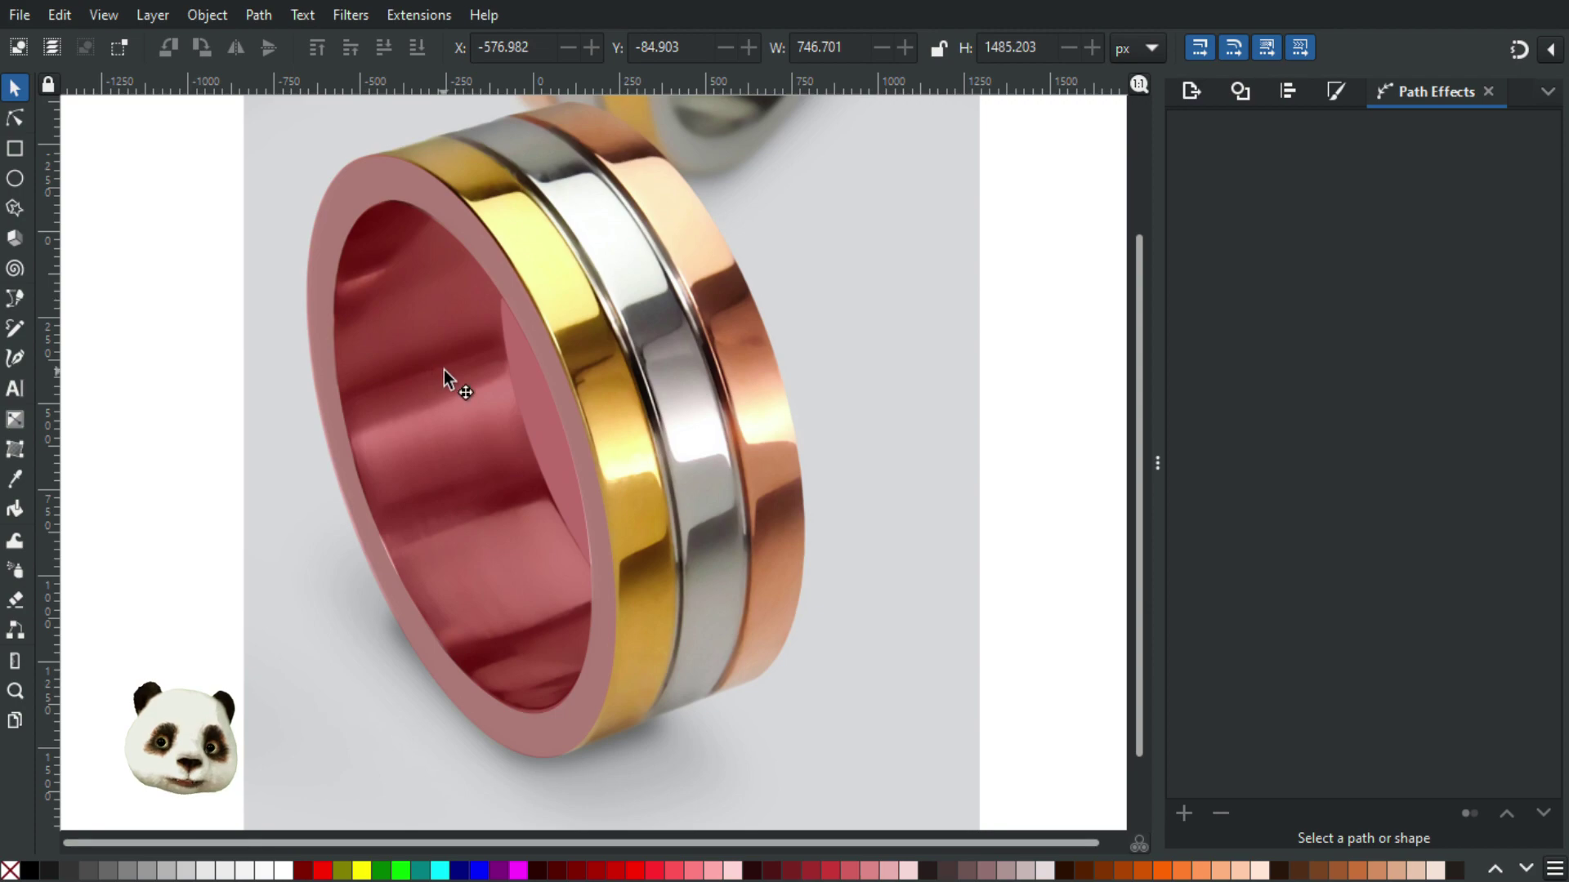
{"action": "left_click", "coordinate": [459, 391]}
{"action": "left_click_drag", "start_coordinate": [495, 443], "coordinate": [625, 396]}
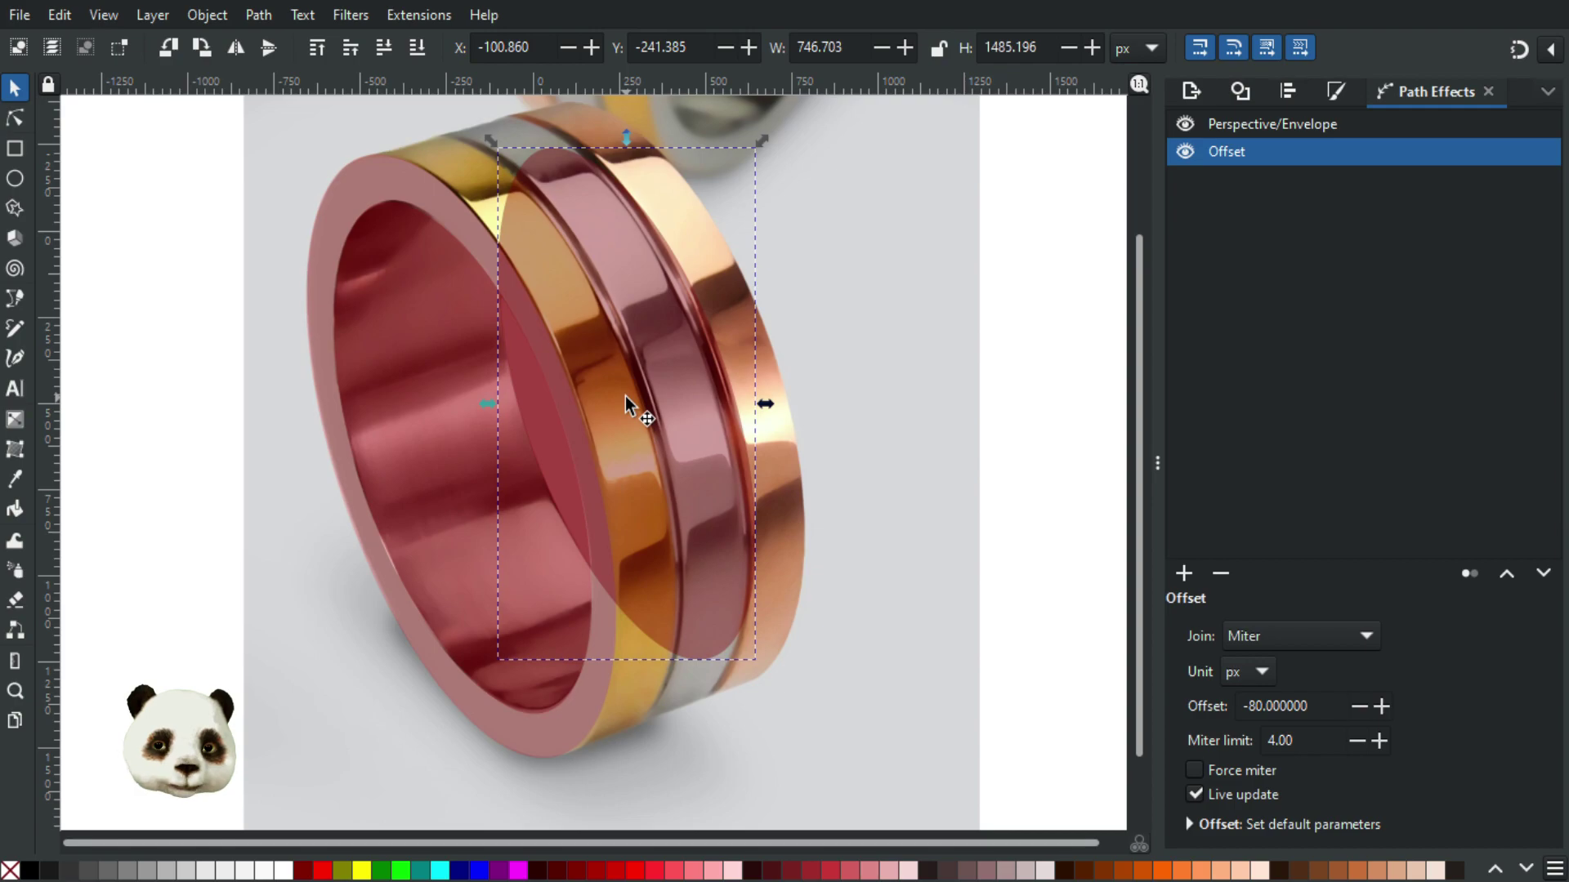
Step: Give the ellipse copy over the silver band a very dark red fill with lightness 10 and about 61% opacity
{"action": "left_click", "coordinate": [1050, 436]}
{"action": "scroll", "coordinate": [1013, 424], "scroll_direction": "down", "scroll_amount": 4}
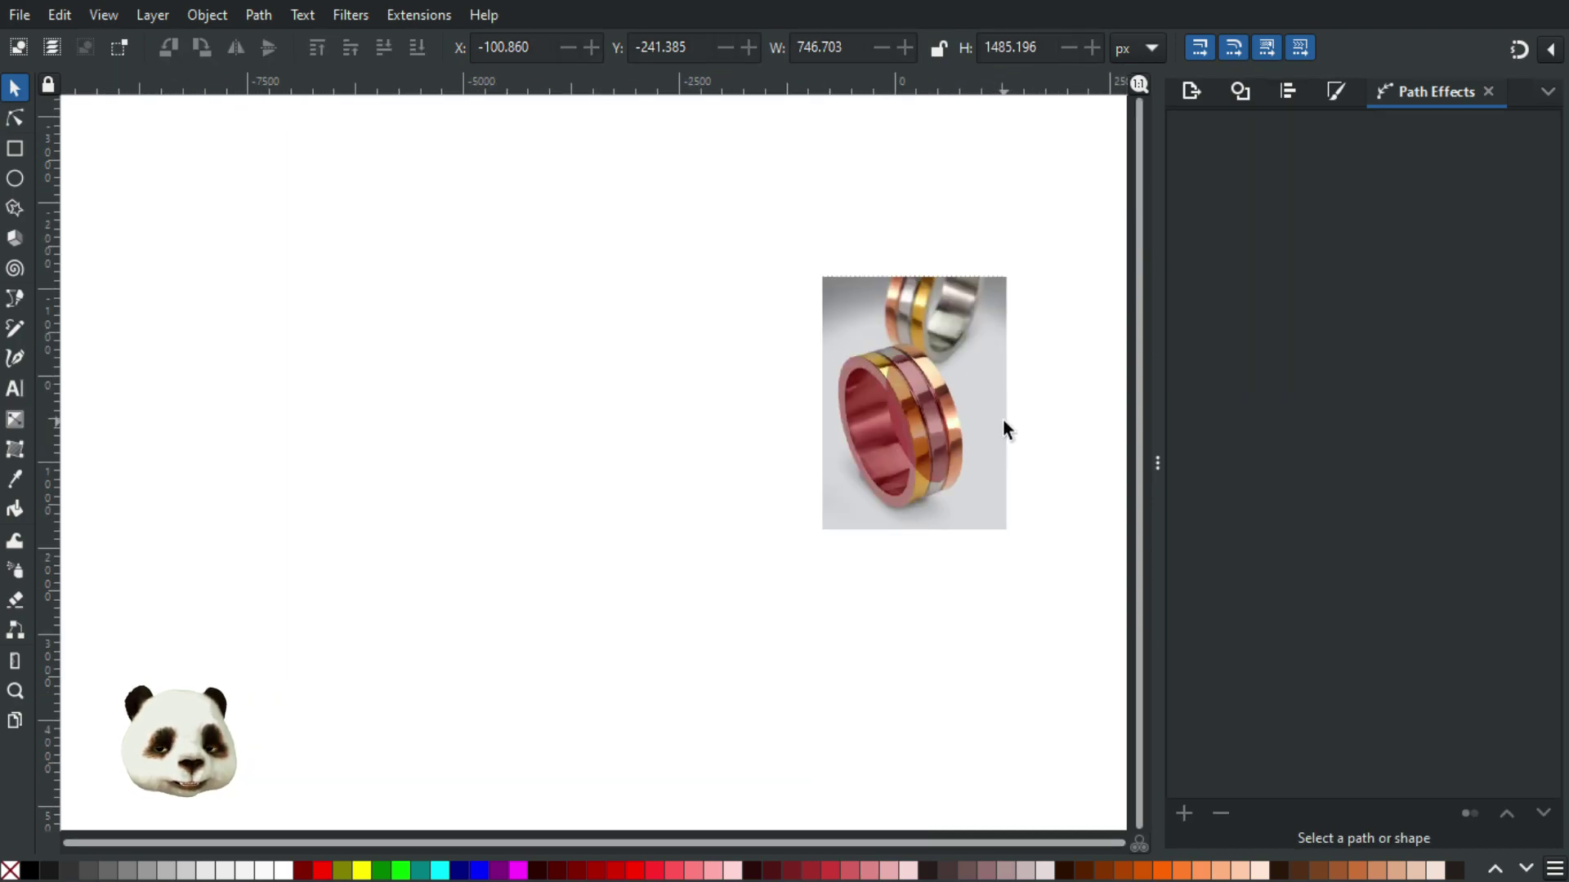
{"action": "scroll", "coordinate": [1003, 418], "scroll_direction": "up", "scroll_amount": 3}
{"action": "left_click", "coordinate": [782, 371]}
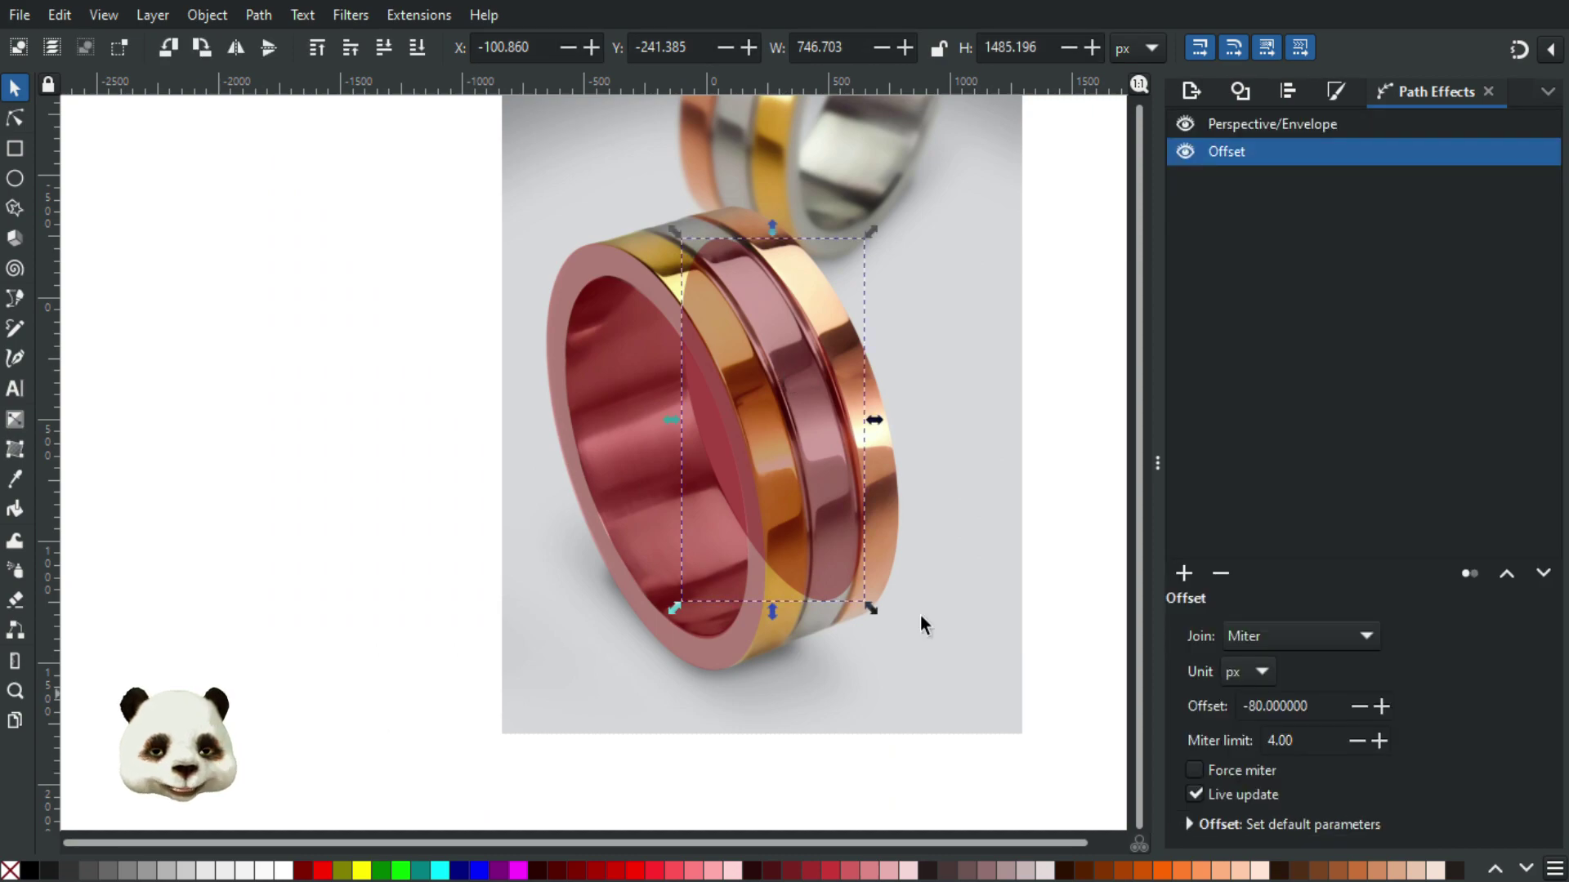
{"action": "key", "text": "ctrl+shift+f"}
{"action": "left_click_drag", "start_coordinate": [1256, 326], "coordinate": [1221, 327]}
{"action": "left_click_drag", "start_coordinate": [1243, 827], "coordinate": [1354, 824]}
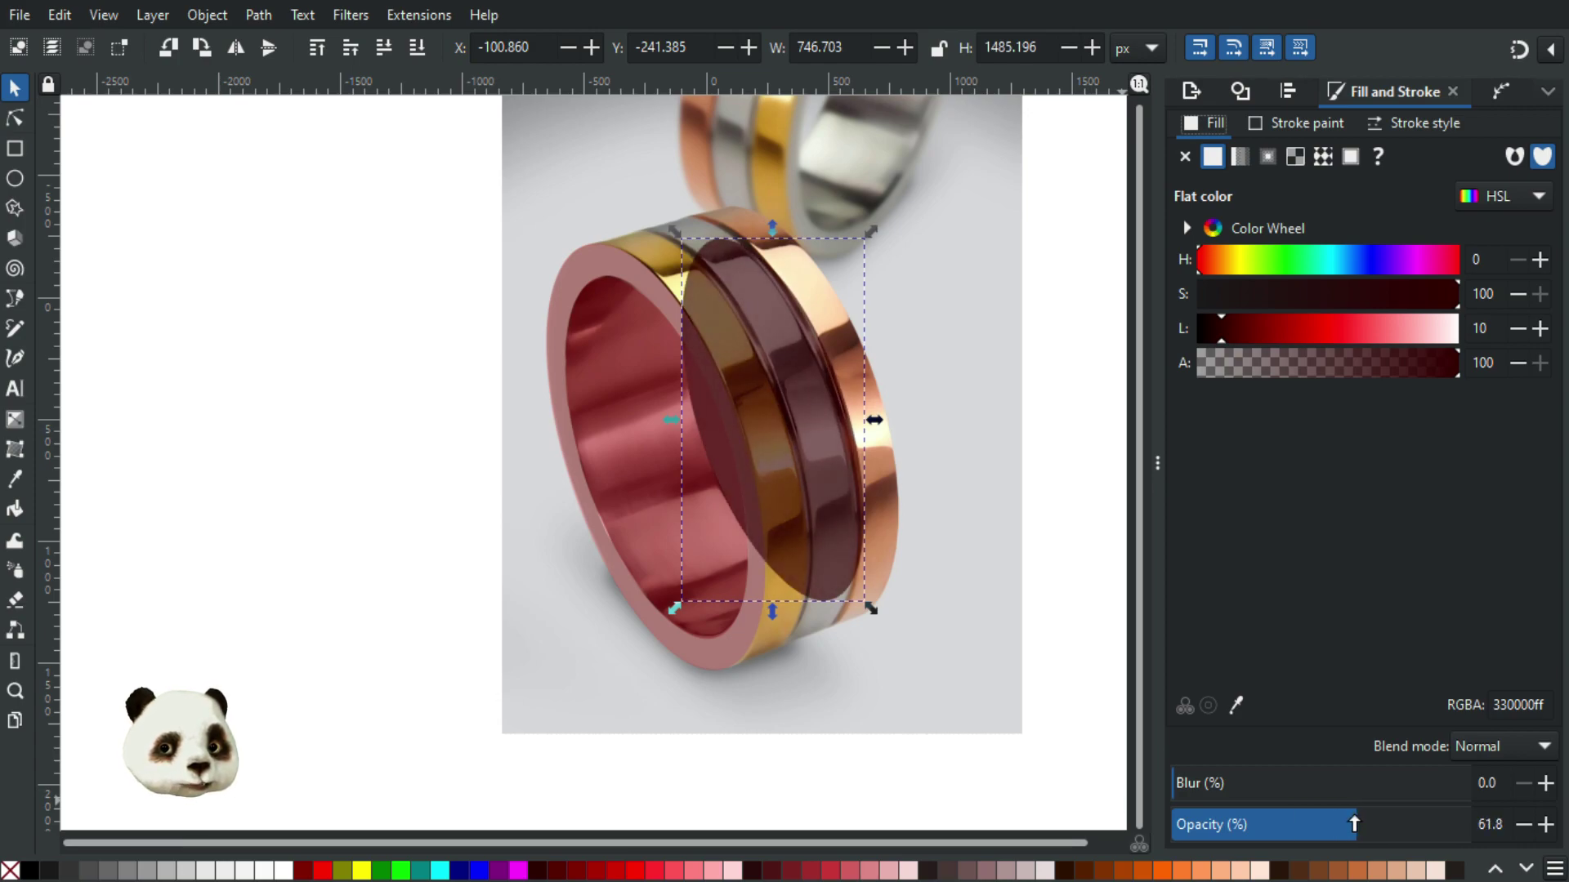
{"action": "left_click", "coordinate": [1081, 439]}
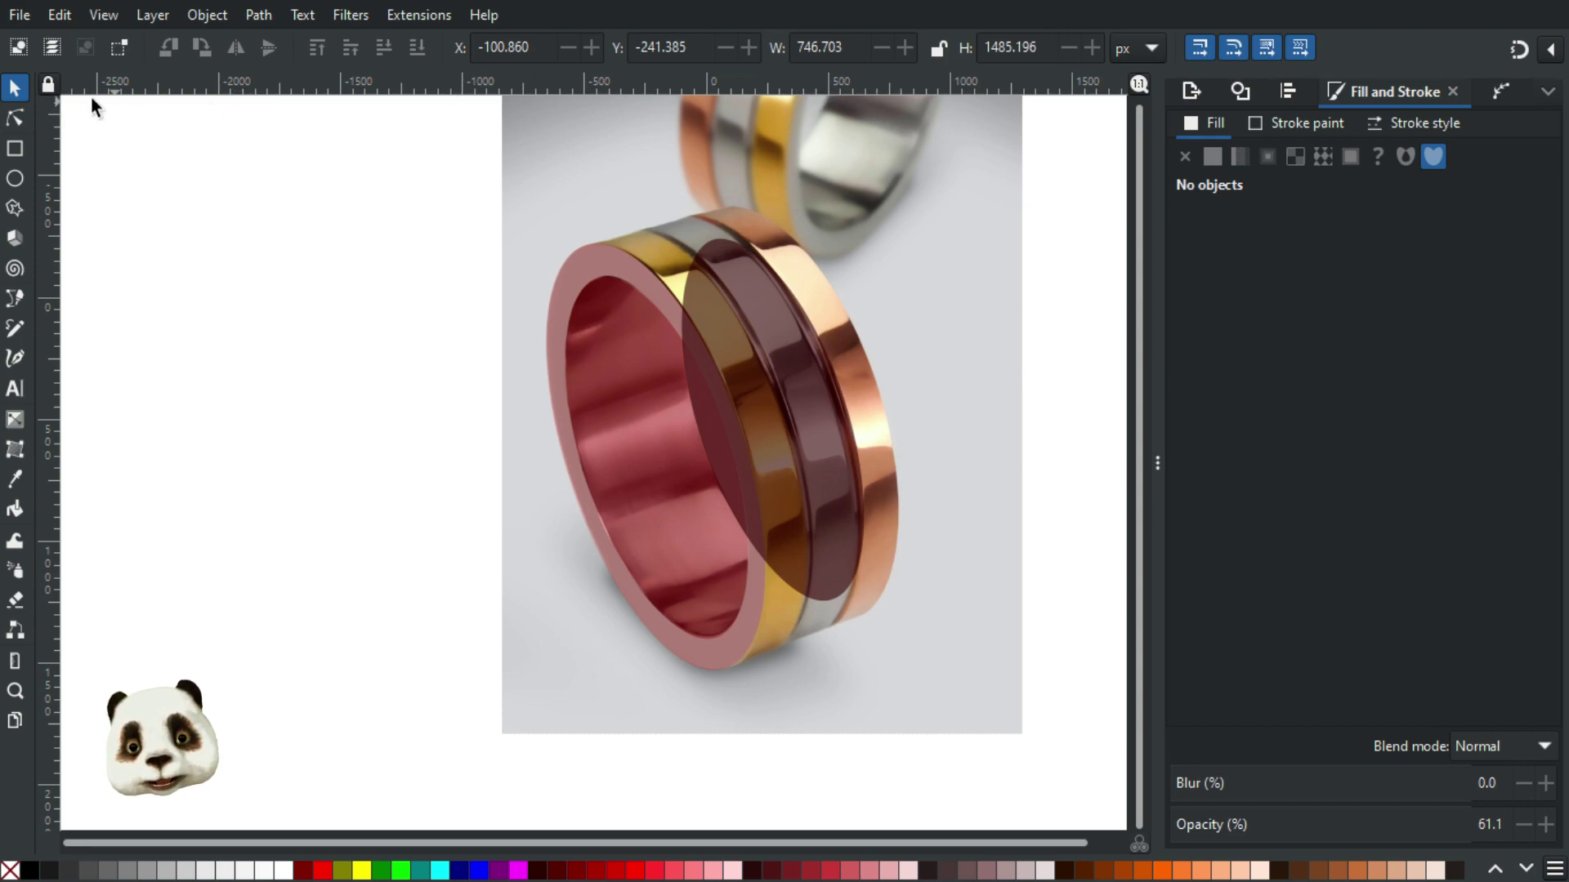
Step: Subtract a path copy of the dark band ellipse from a path copy of the outer ellipse, and remove the original dark ellipse's fill
{"action": "left_click", "coordinate": [584, 263]}
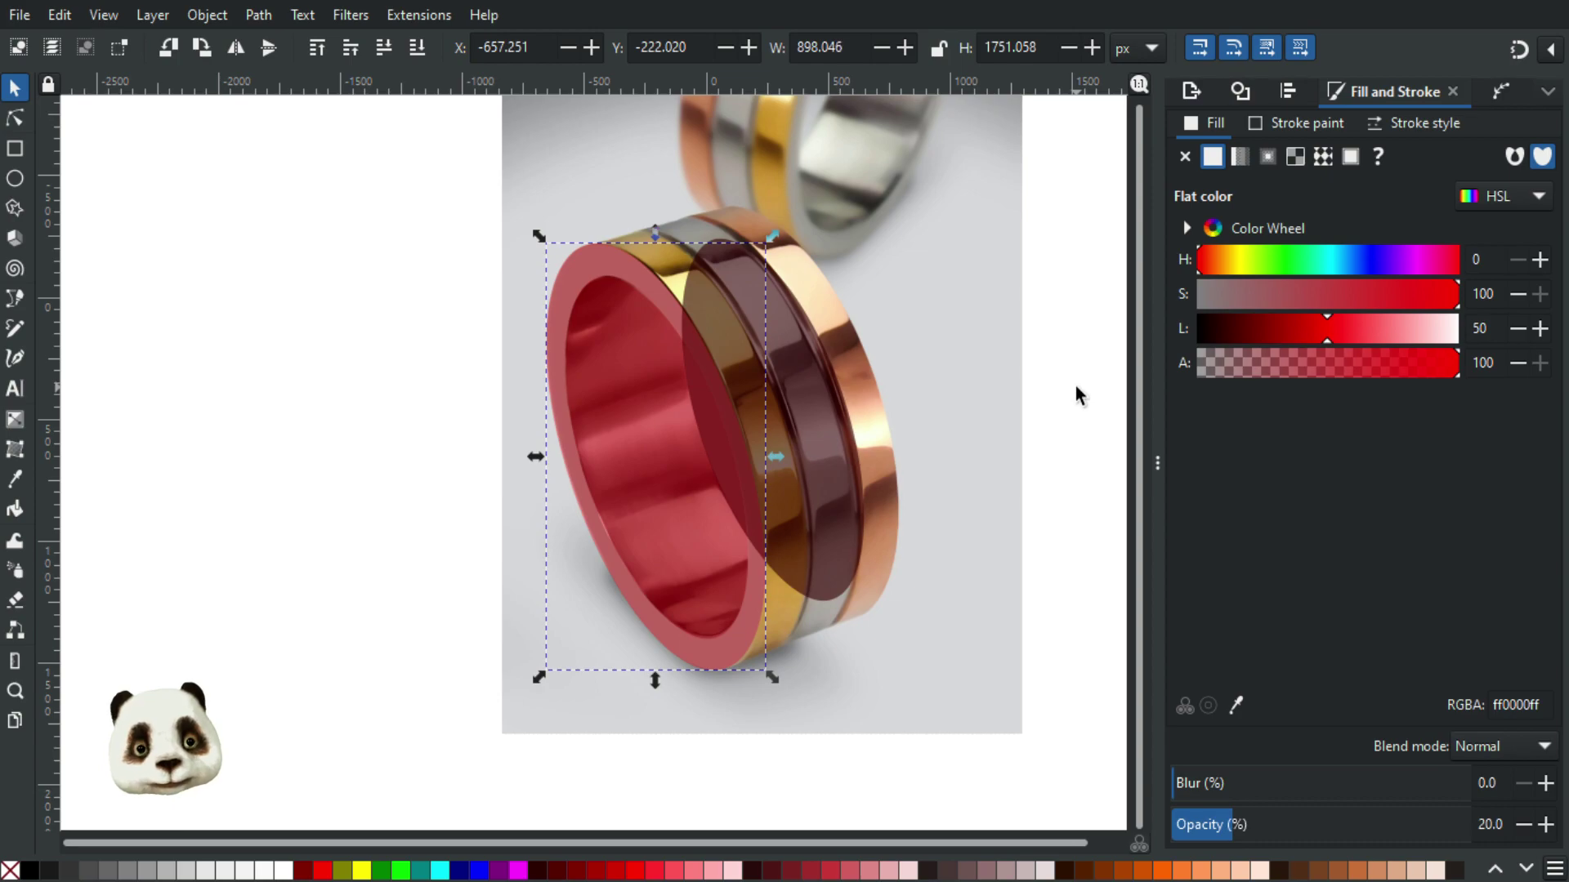
{"action": "left_click", "coordinate": [1502, 92]}
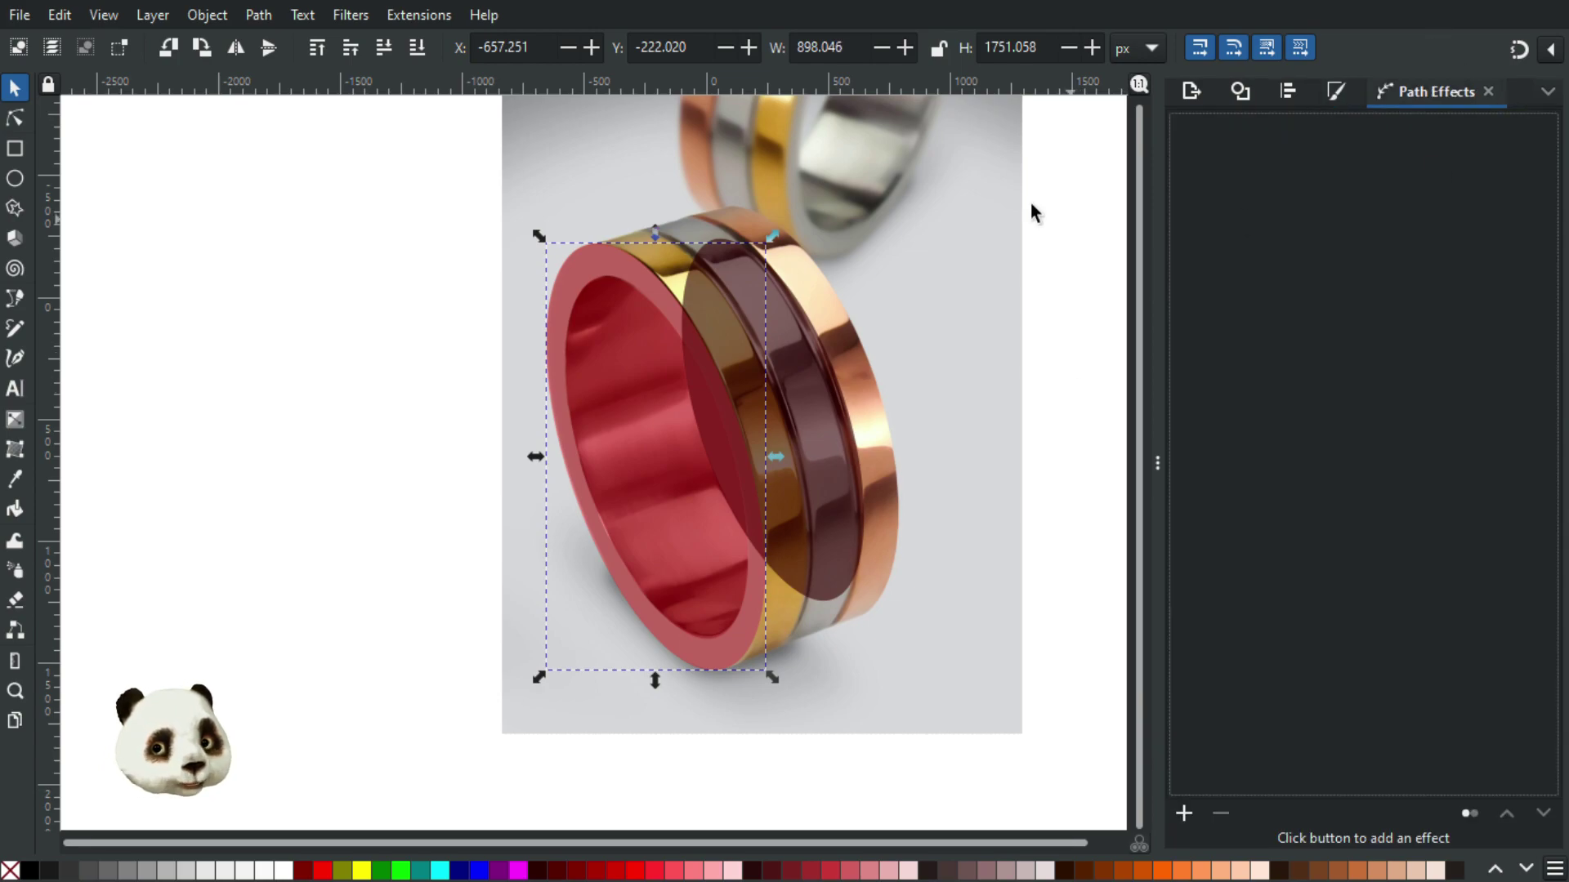
{"action": "left_click", "coordinate": [798, 350]}
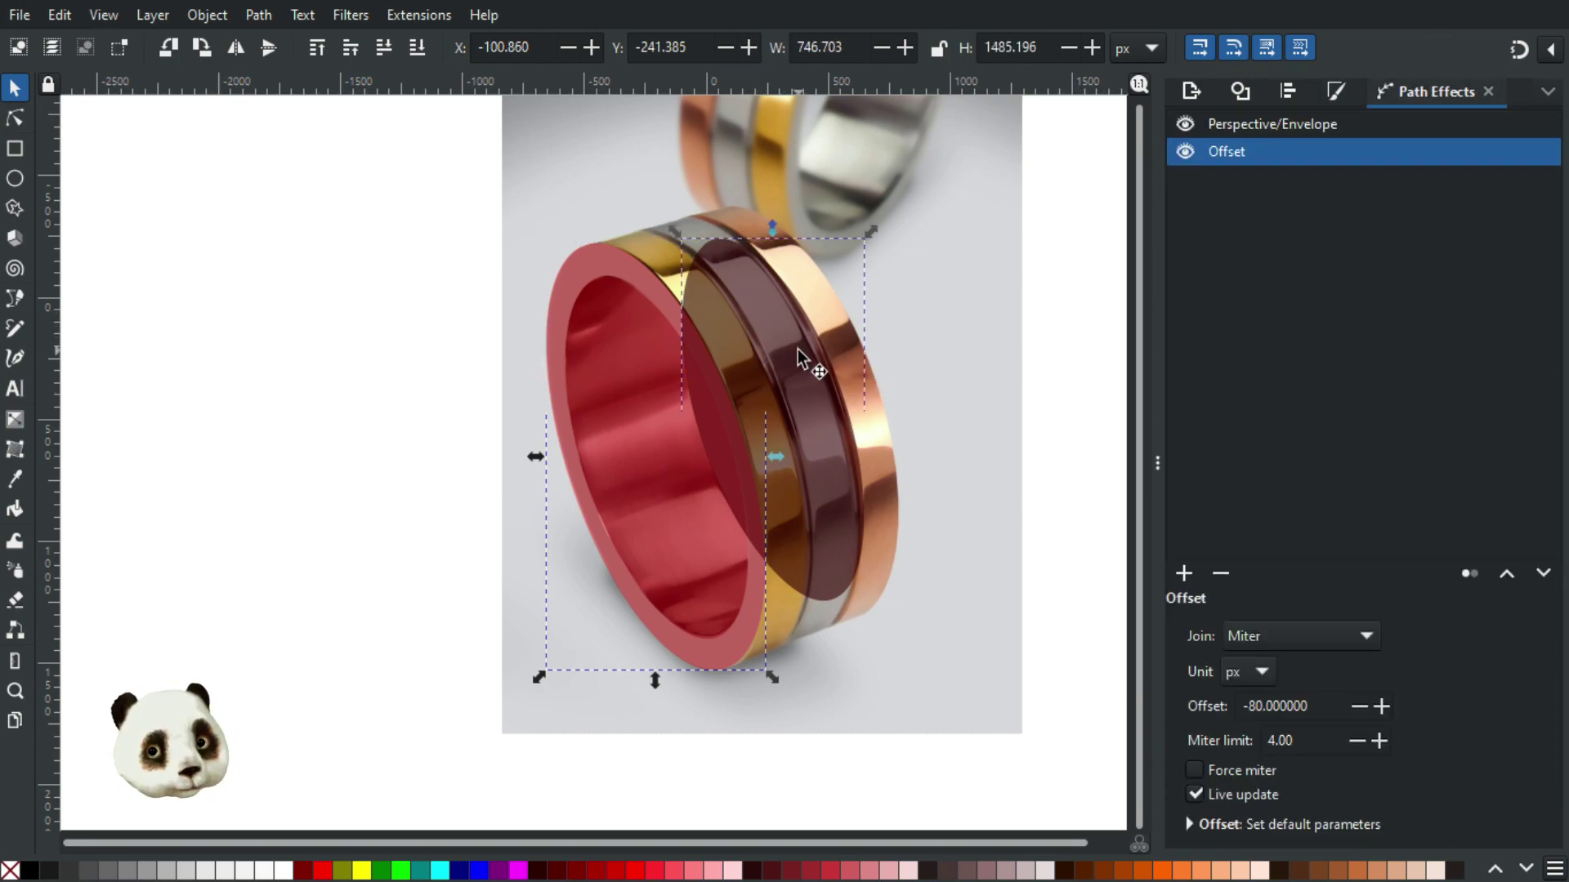
{"action": "key", "text": "ctrl+shift+c"}
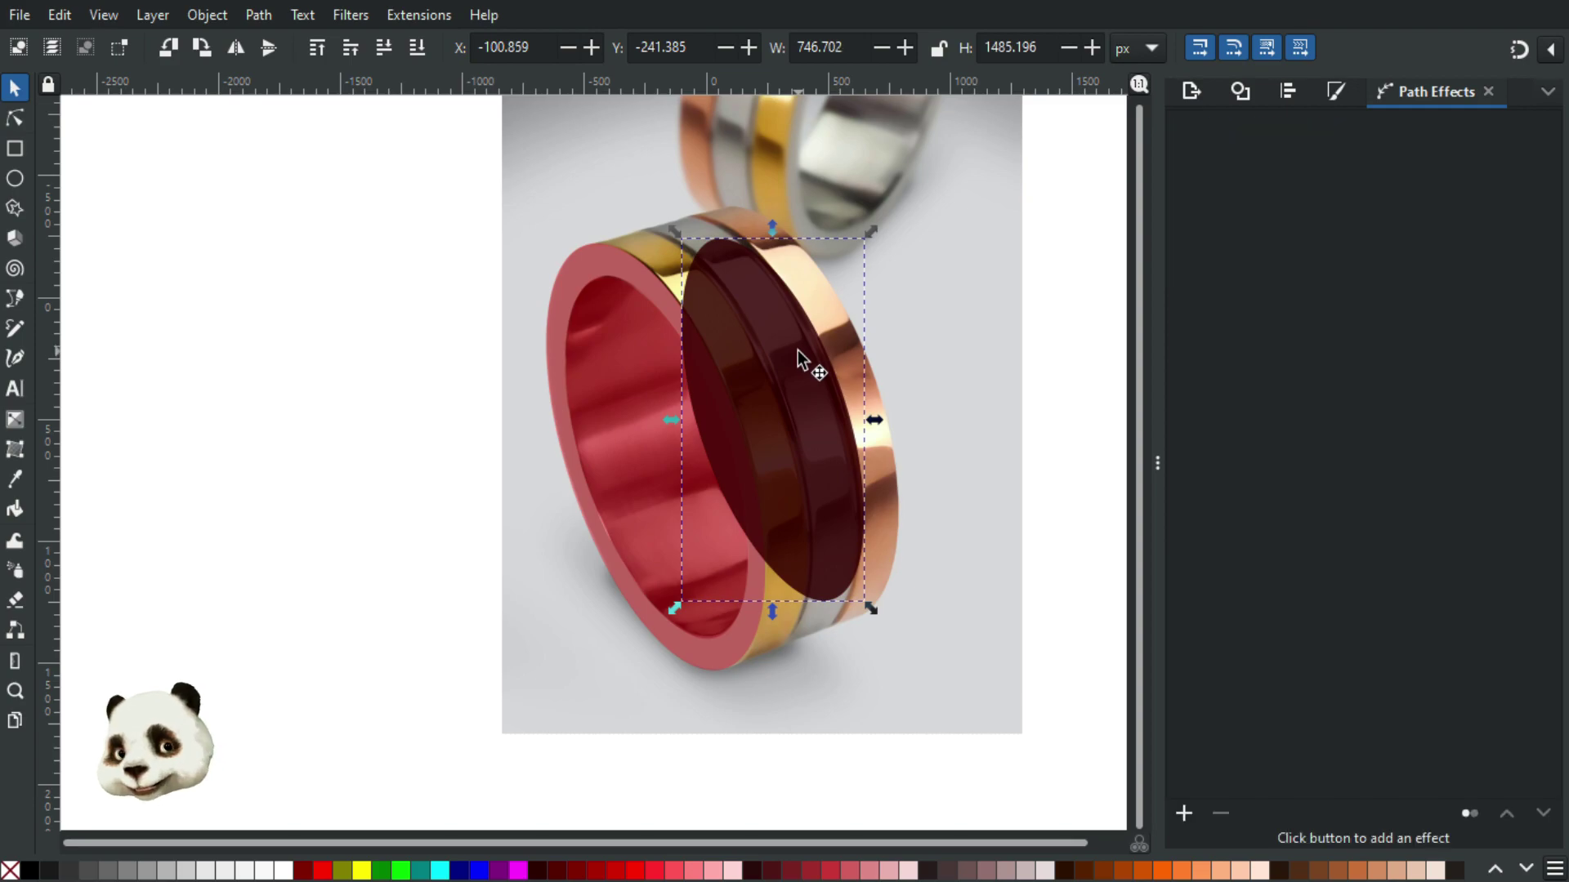
{"action": "left_click", "coordinate": [570, 272], "text": "shift"}
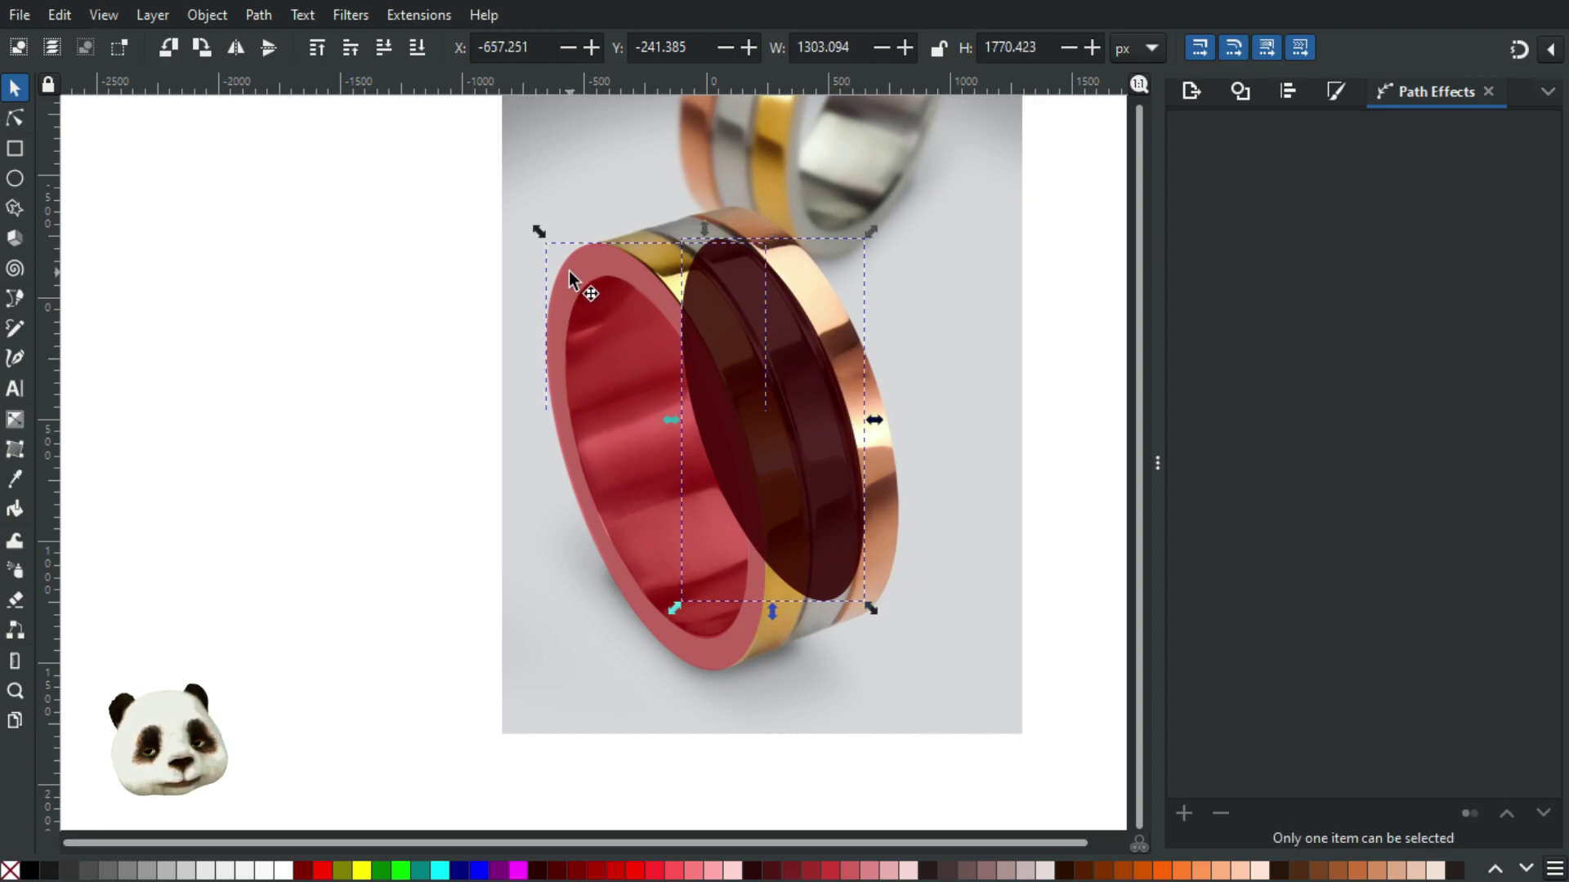
{"action": "key", "text": "ctrl+minus"}
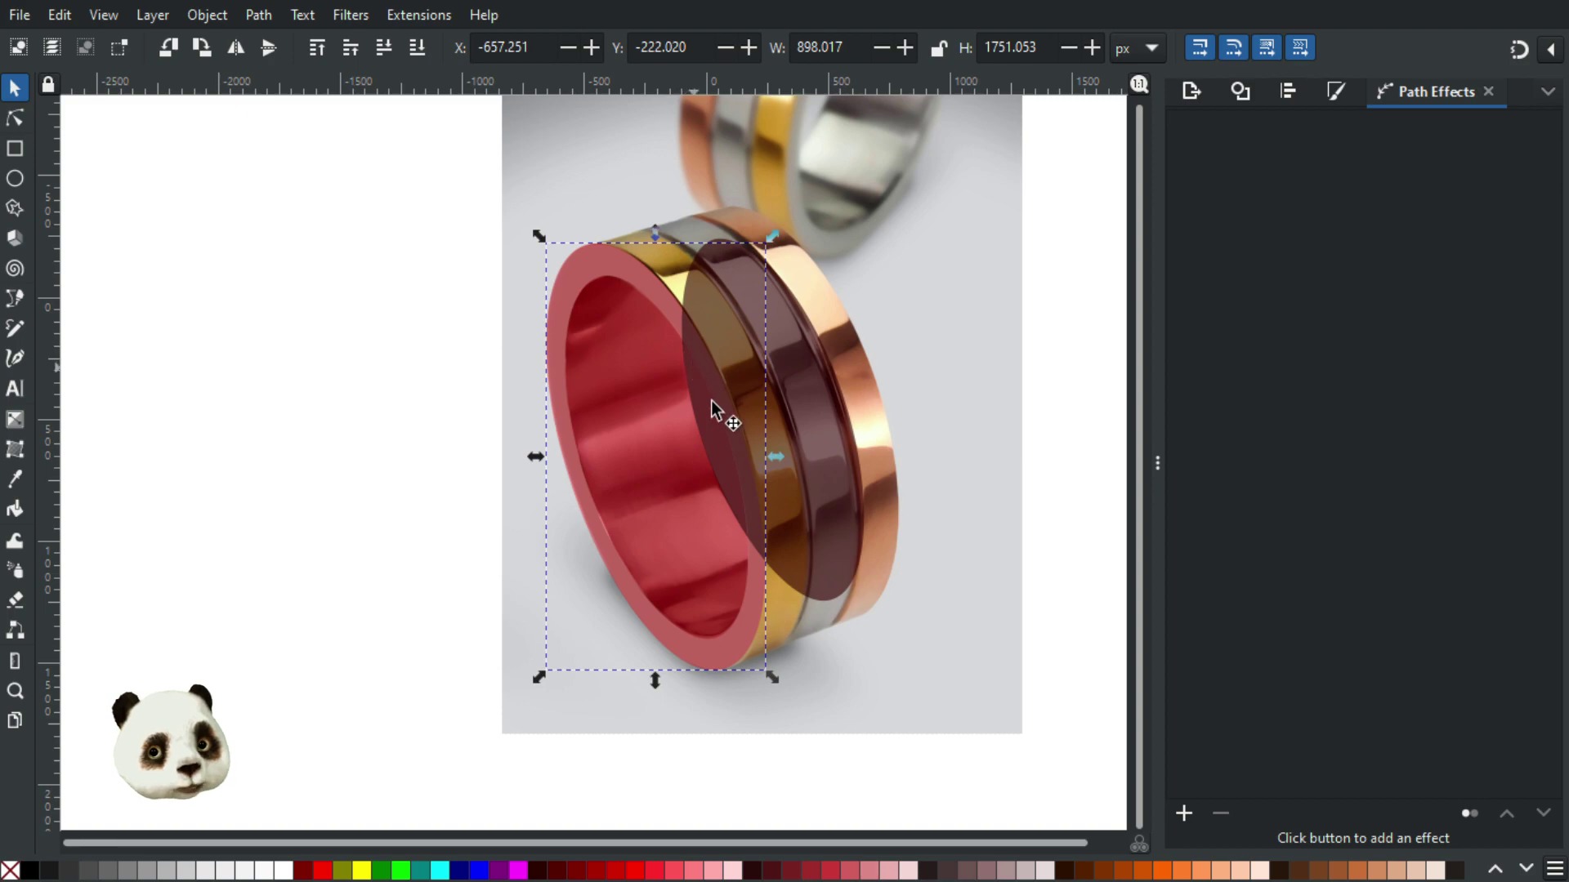
{"action": "left_click", "coordinate": [740, 437]}
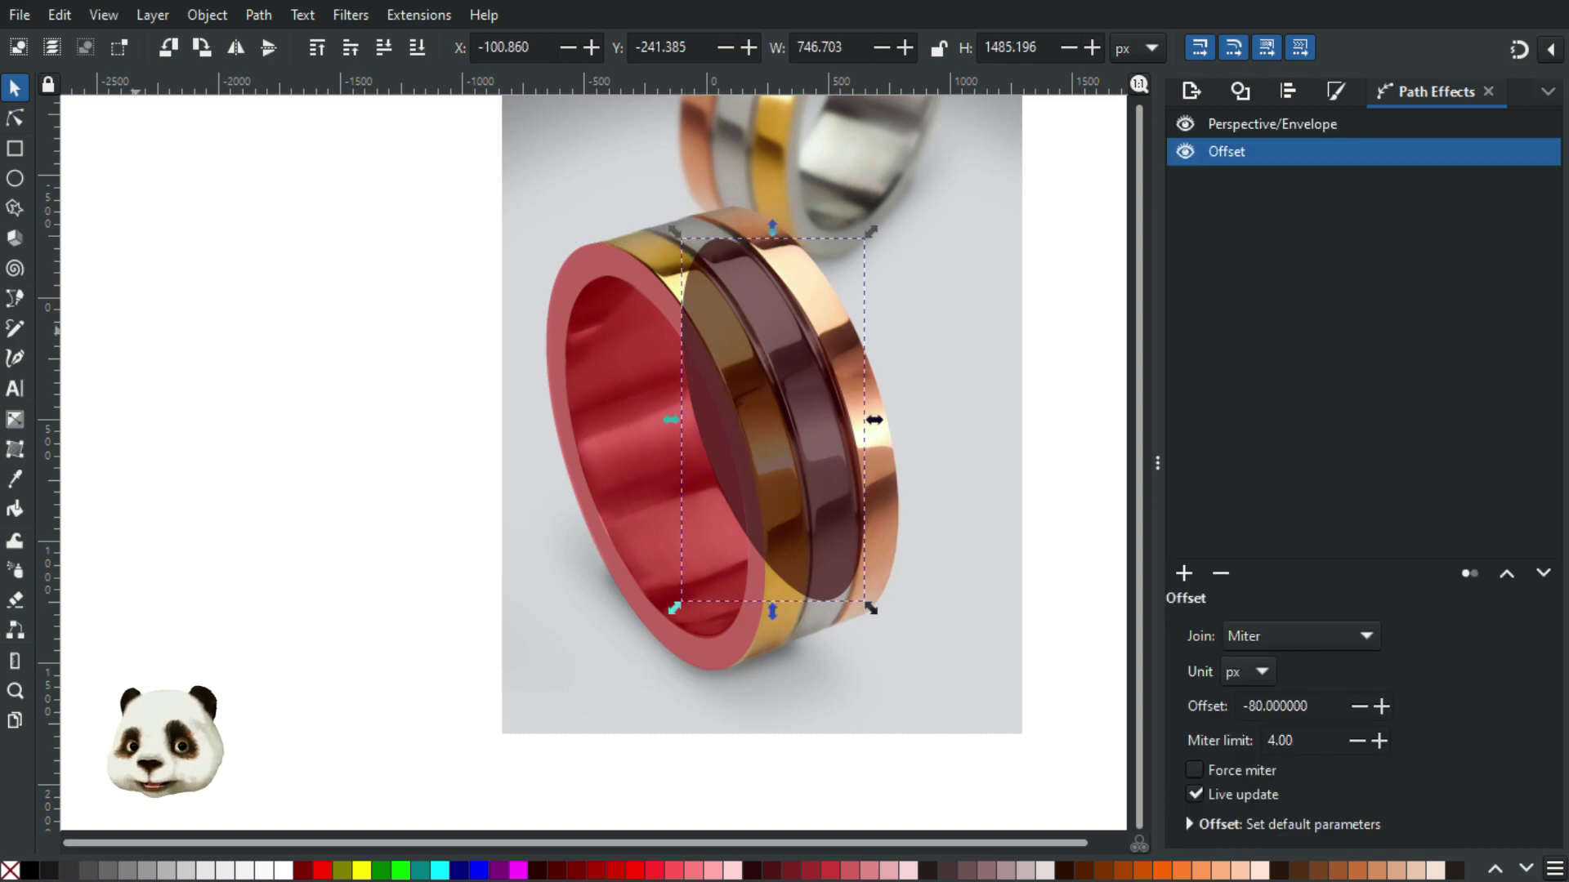
{"action": "left_click", "coordinate": [9, 871]}
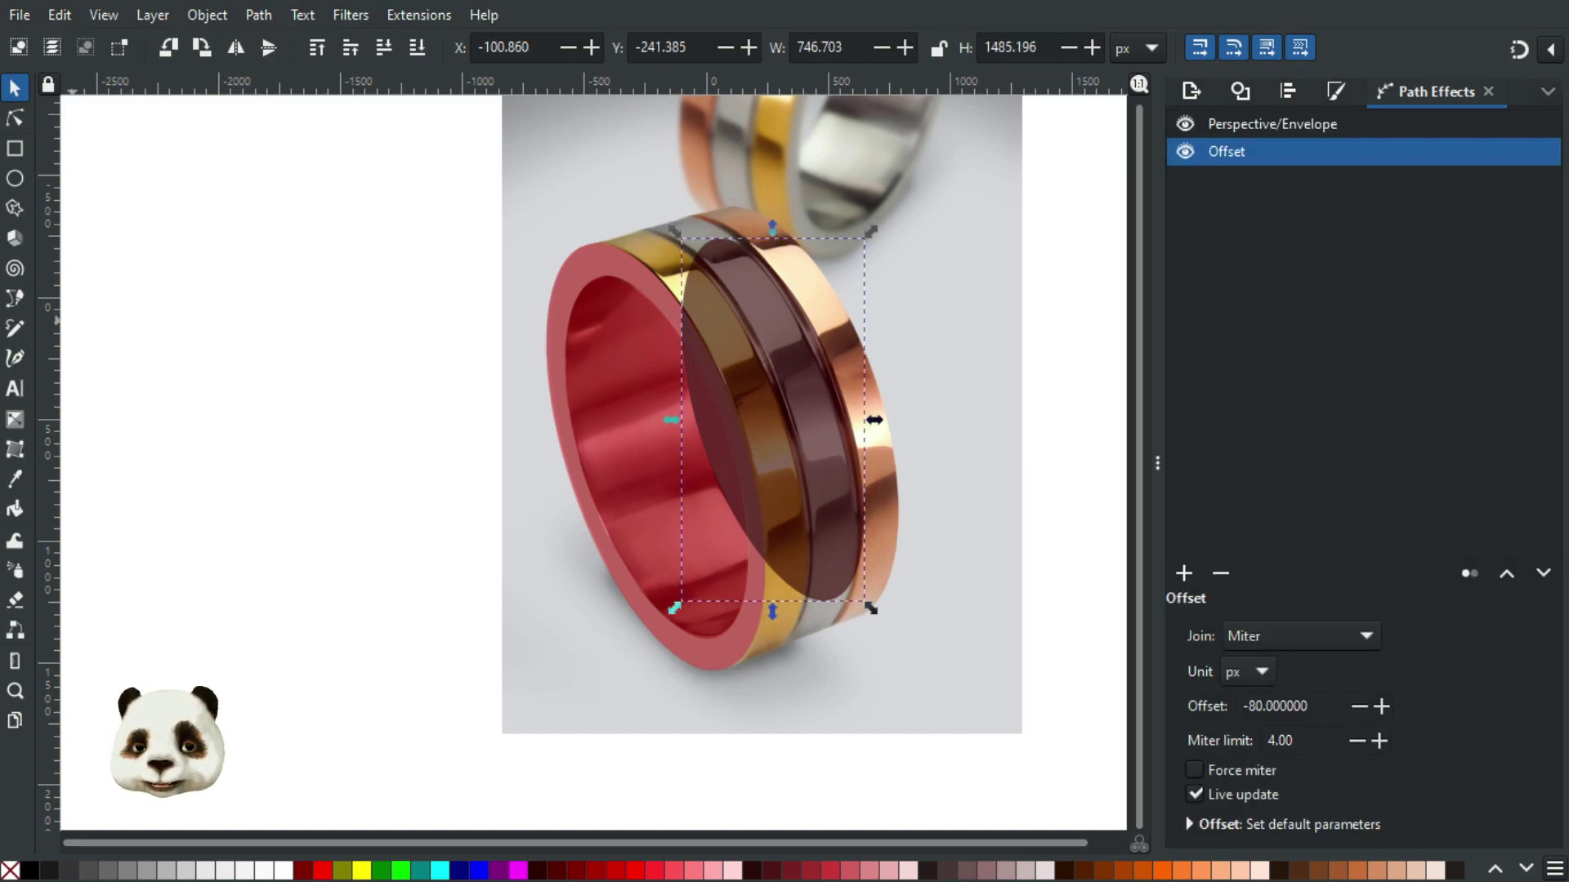
Step: Pull the cut crescent, inner ellipse and outer ellipse aside to inspect the stacked shapes, and undo the moves
{"action": "left_click", "coordinate": [639, 431]}
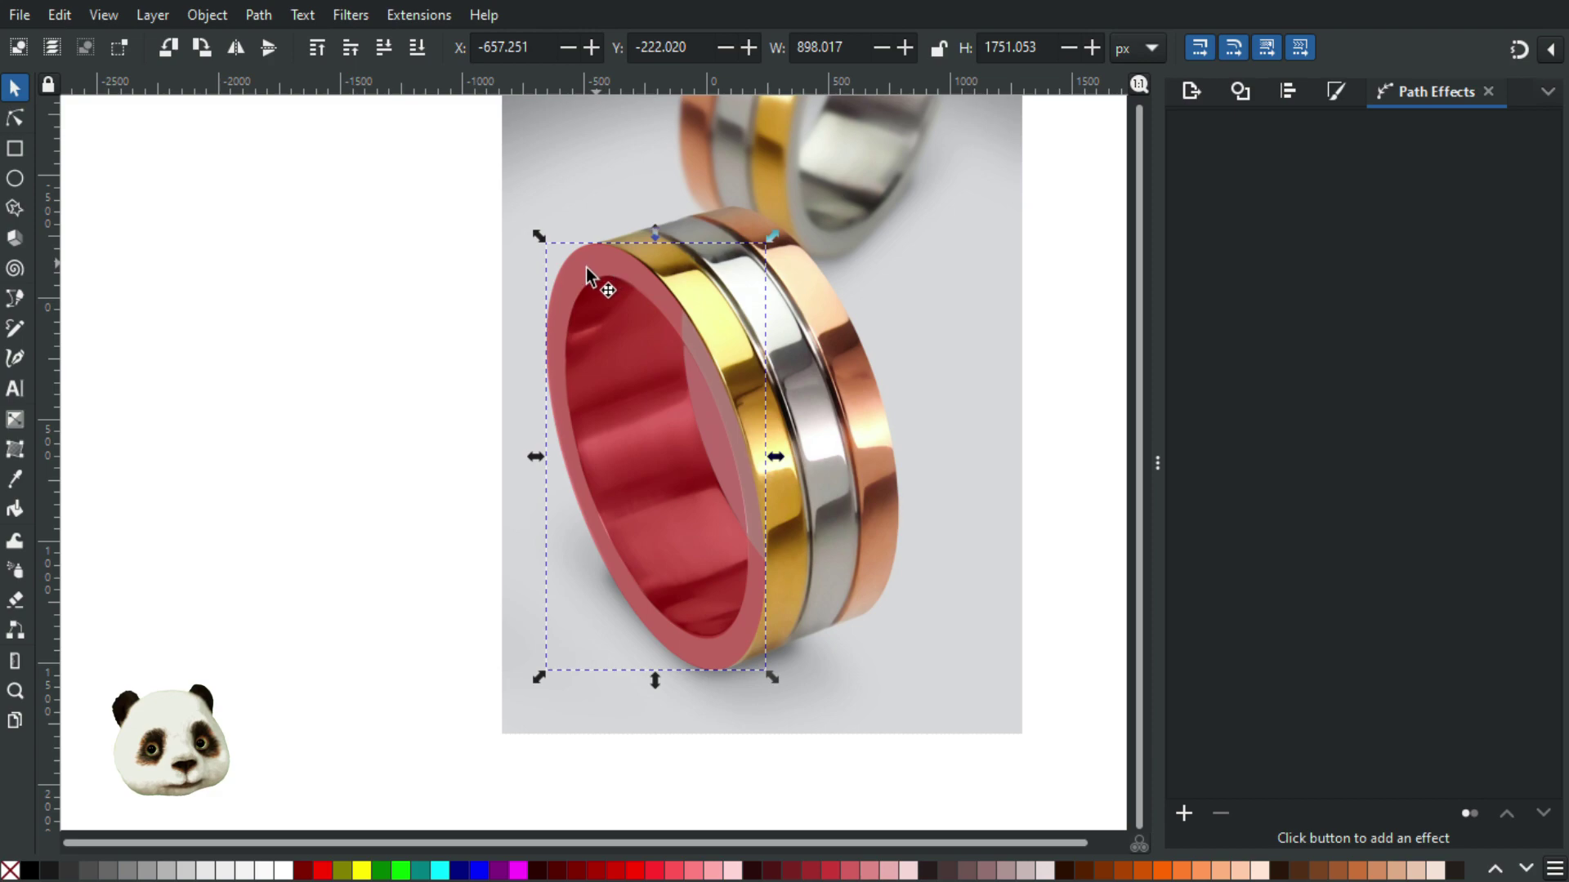
{"action": "left_click_drag", "start_coordinate": [563, 280], "coordinate": [359, 400]}
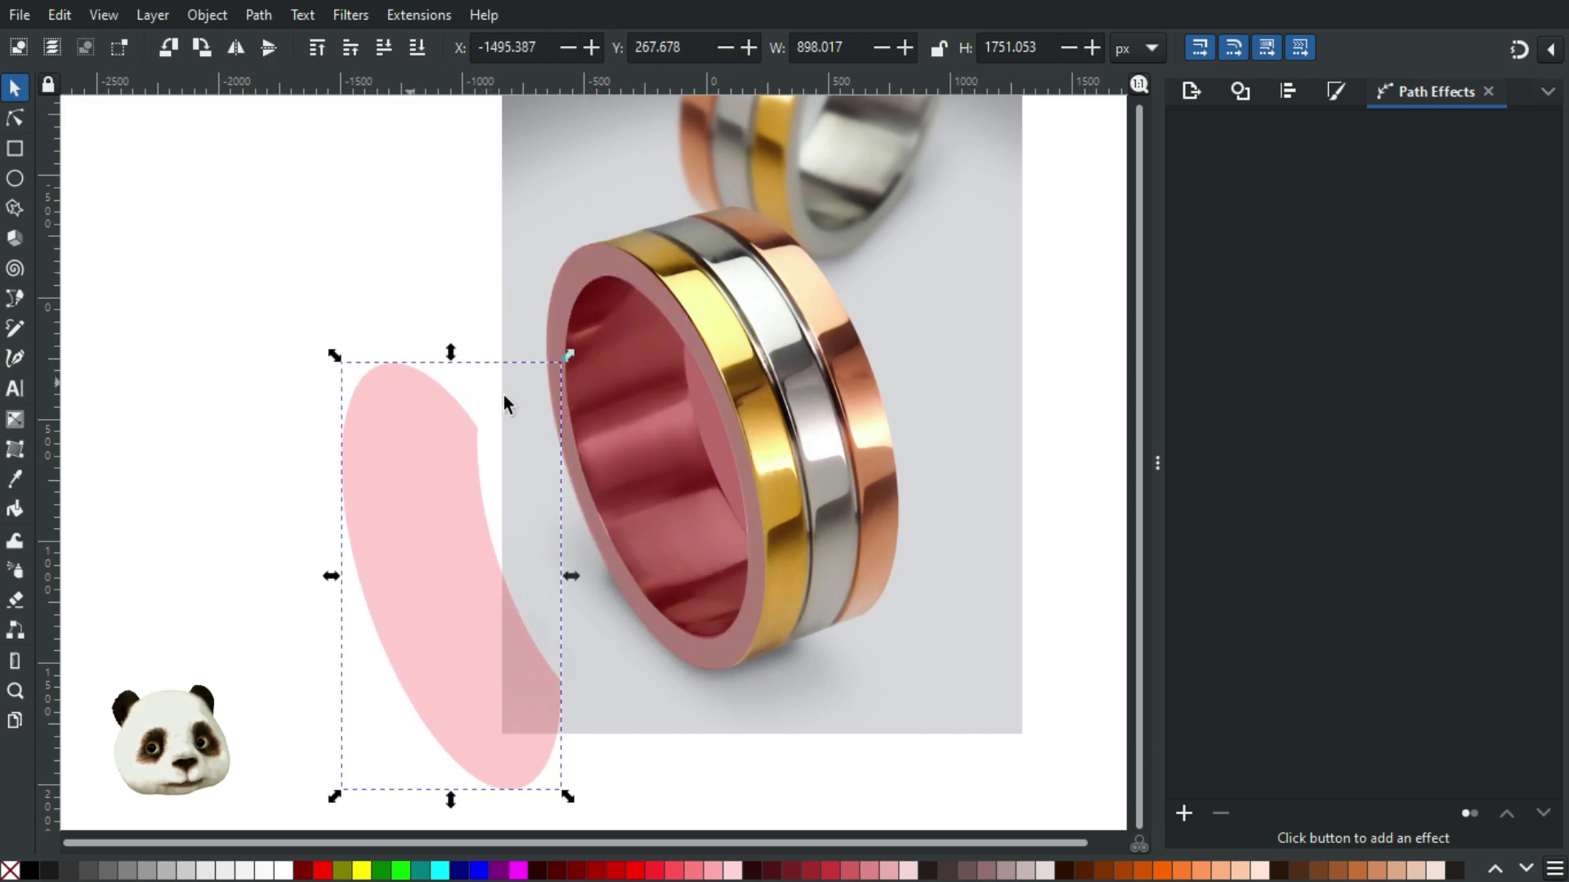
{"action": "left_click", "coordinate": [690, 420]}
{"action": "left_click_drag", "start_coordinate": [637, 411], "coordinate": [402, 281]}
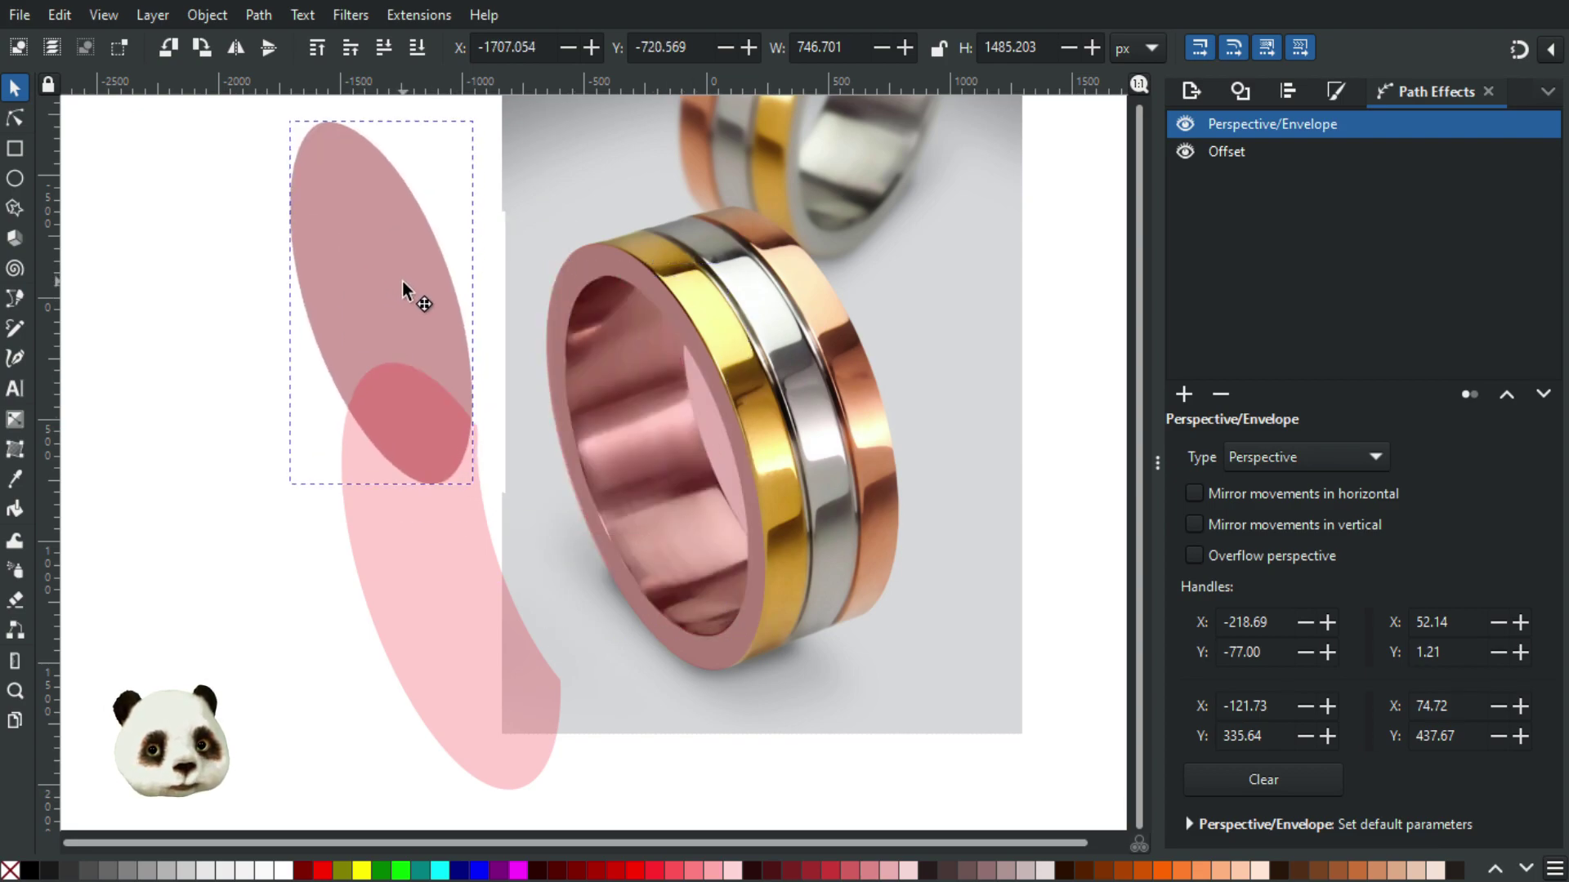
{"action": "left_click", "coordinate": [694, 426]}
{"action": "left_click_drag", "start_coordinate": [675, 464], "coordinate": [709, 400]}
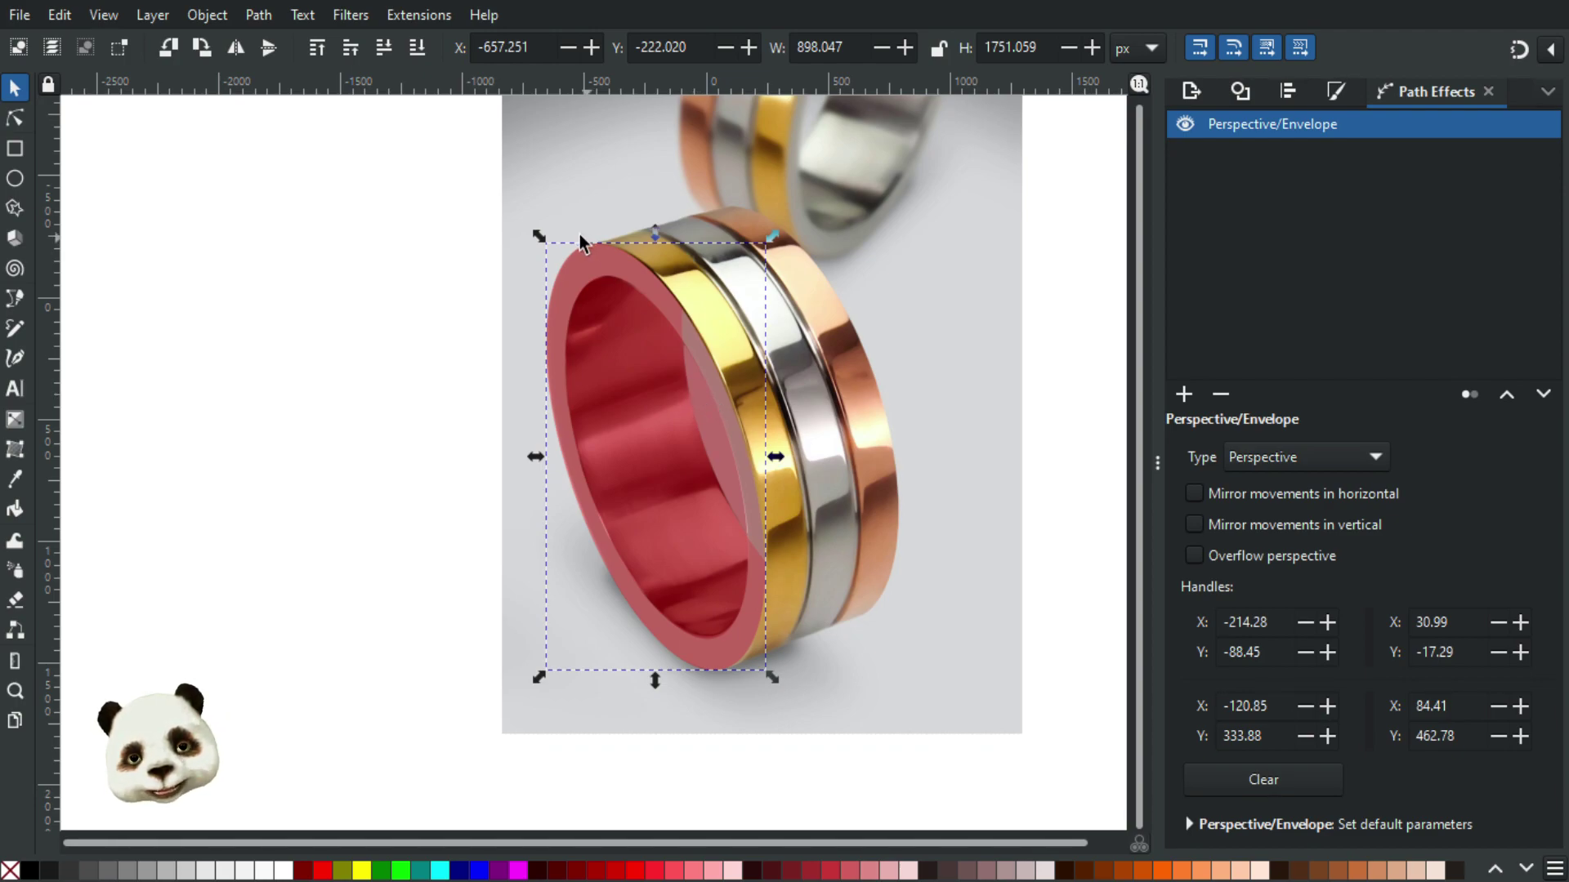
{"action": "left_click", "coordinate": [334, 233]}
{"action": "left_click", "coordinate": [578, 259]}
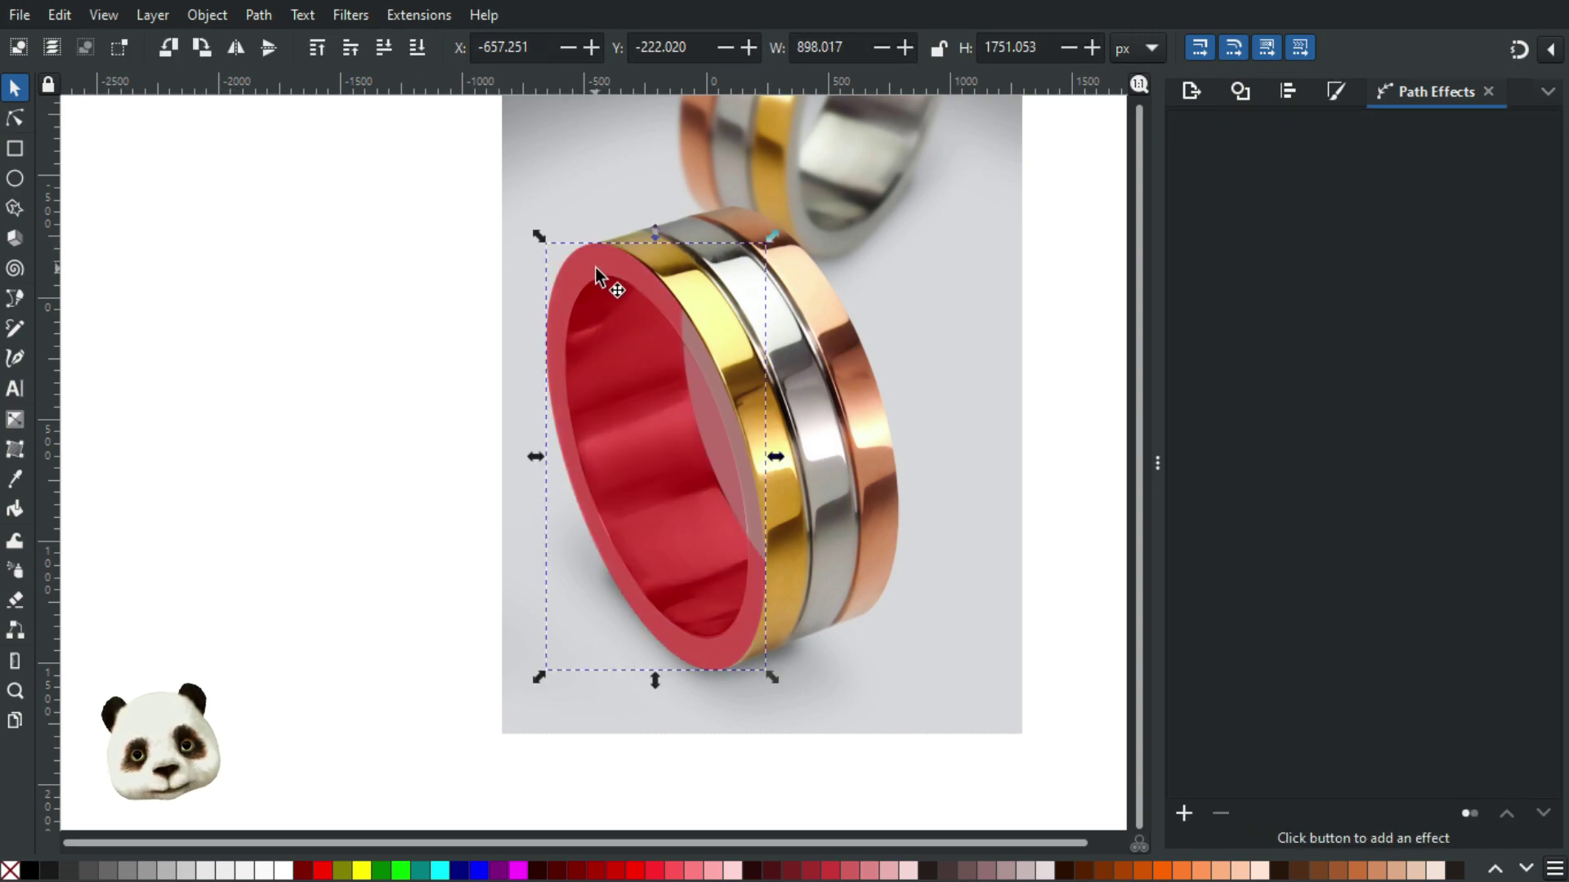
{"action": "left_click_drag", "start_coordinate": [597, 277], "coordinate": [424, 258]}
{"action": "key", "text": "ctrl+z"}
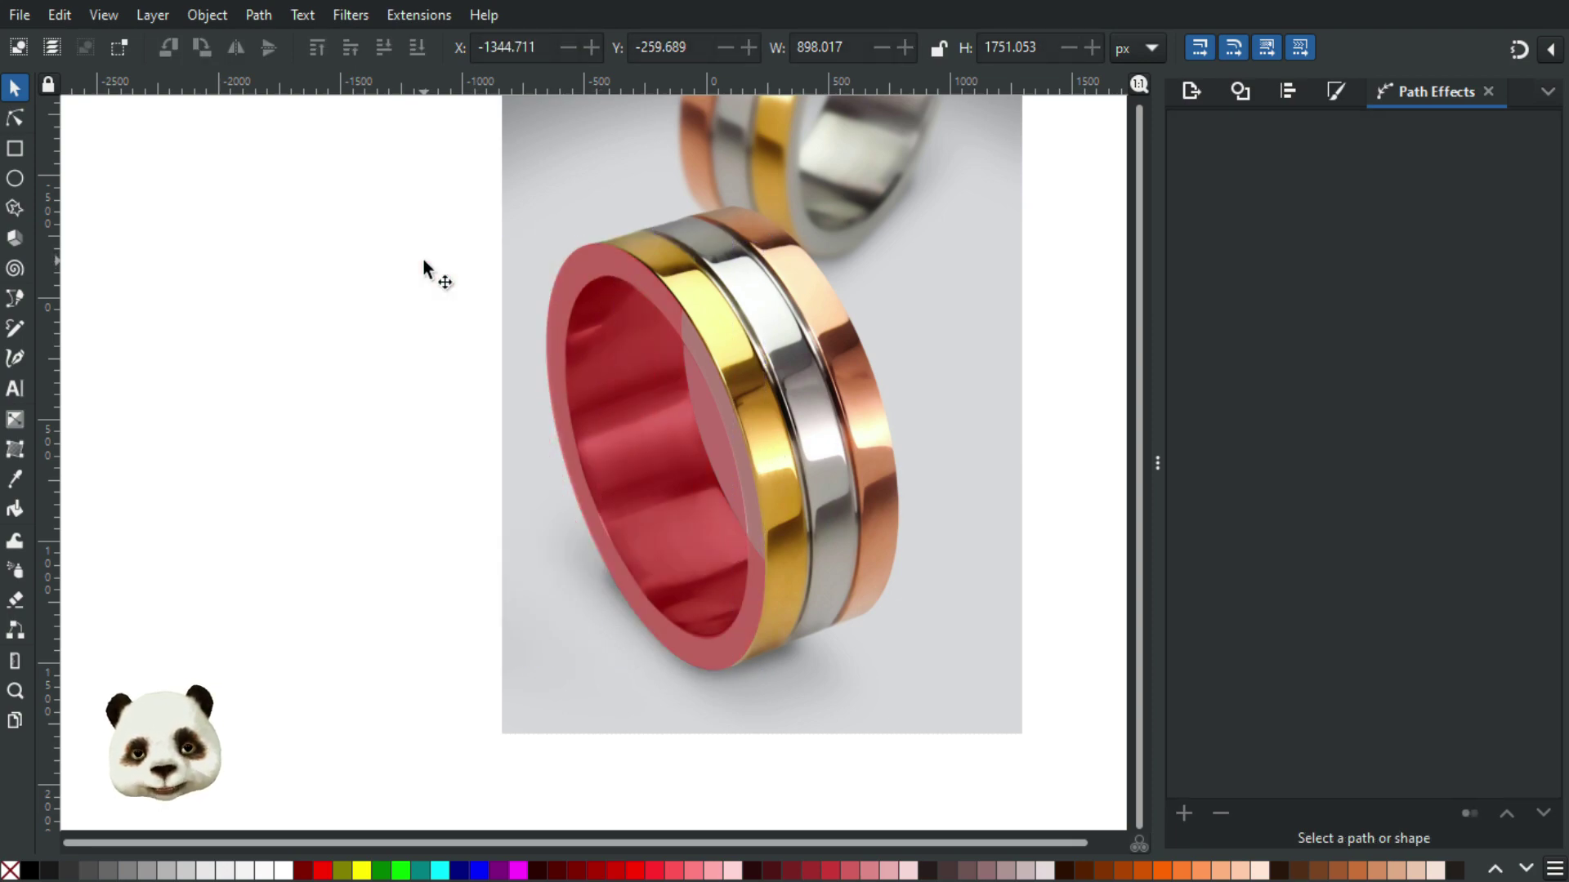
Step: Pull the cut crescent aside, undo the move, and fill the crescent yellow
{"action": "left_click", "coordinate": [620, 399]}
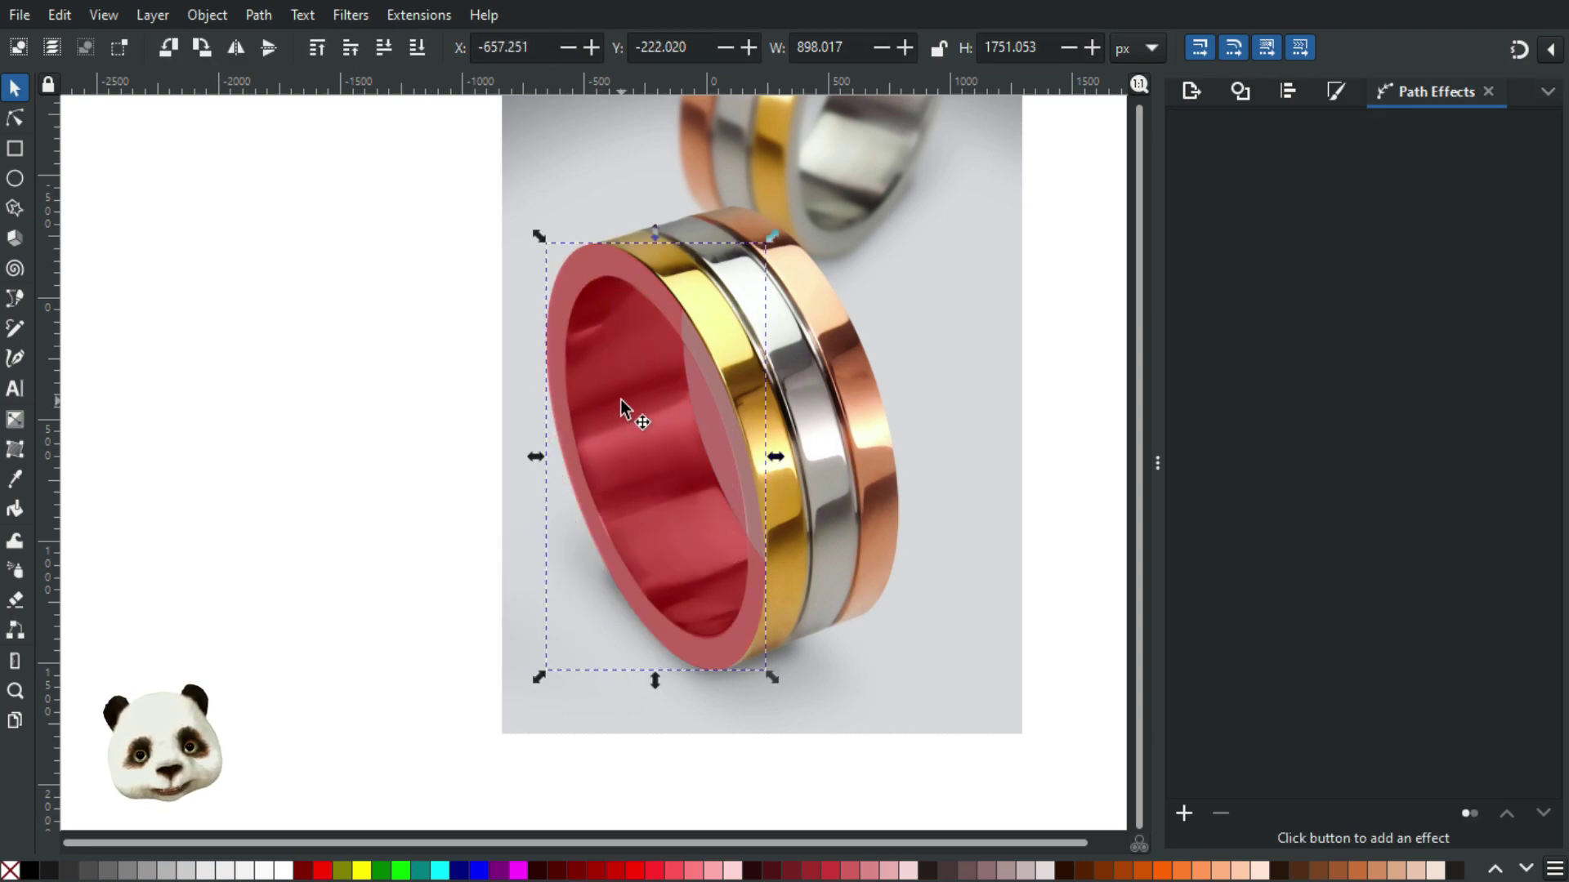
{"action": "left_click", "coordinate": [439, 238]}
{"action": "left_click", "coordinate": [571, 263]}
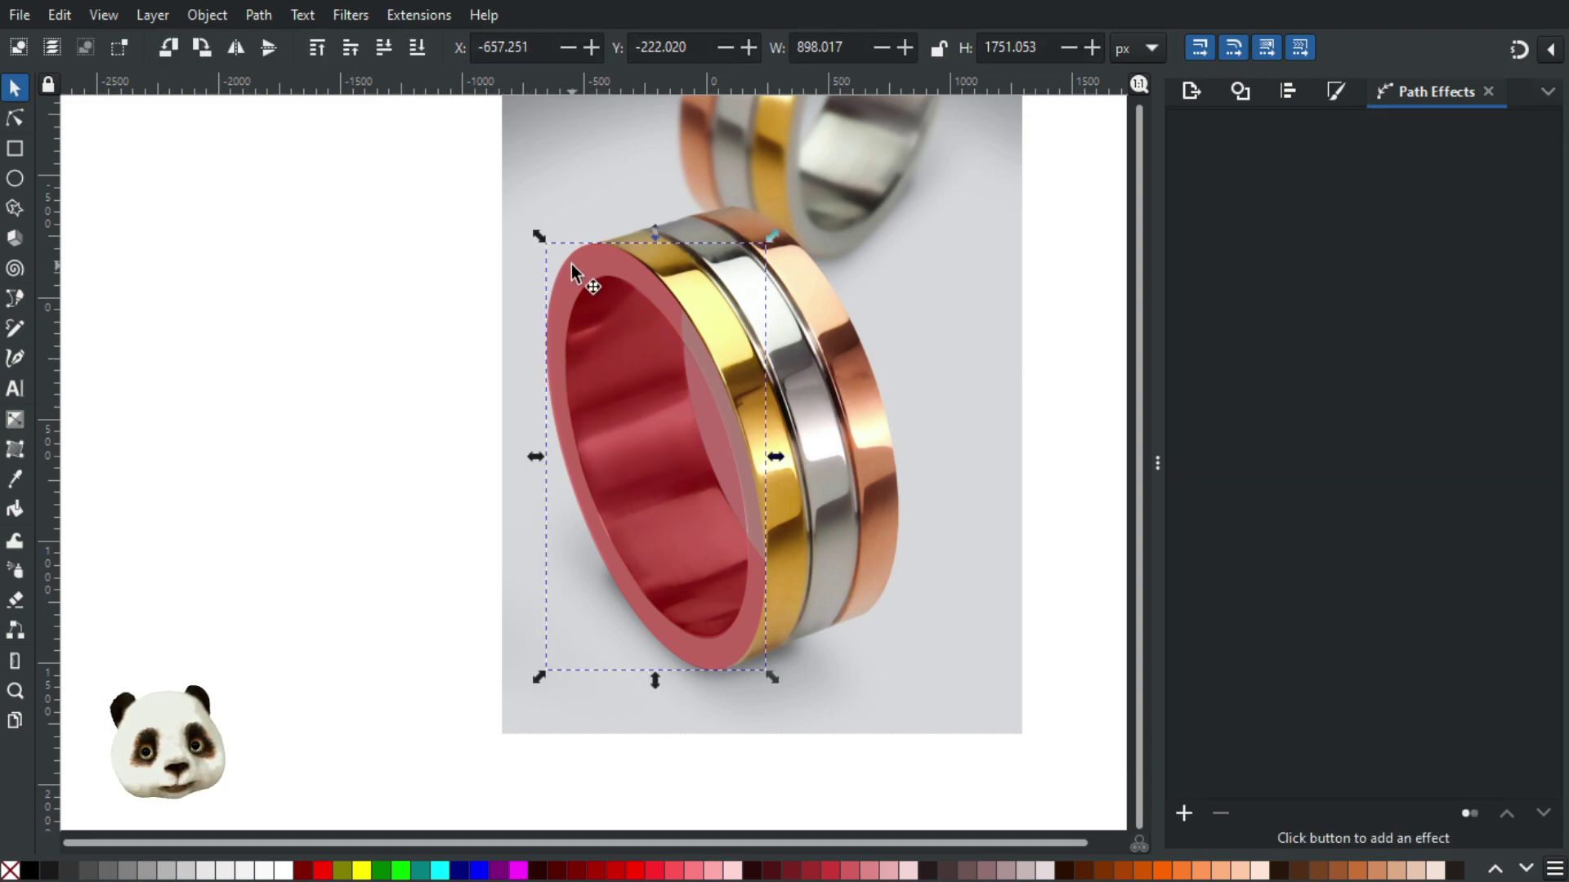
{"action": "left_click_drag", "start_coordinate": [571, 264], "coordinate": [304, 219]}
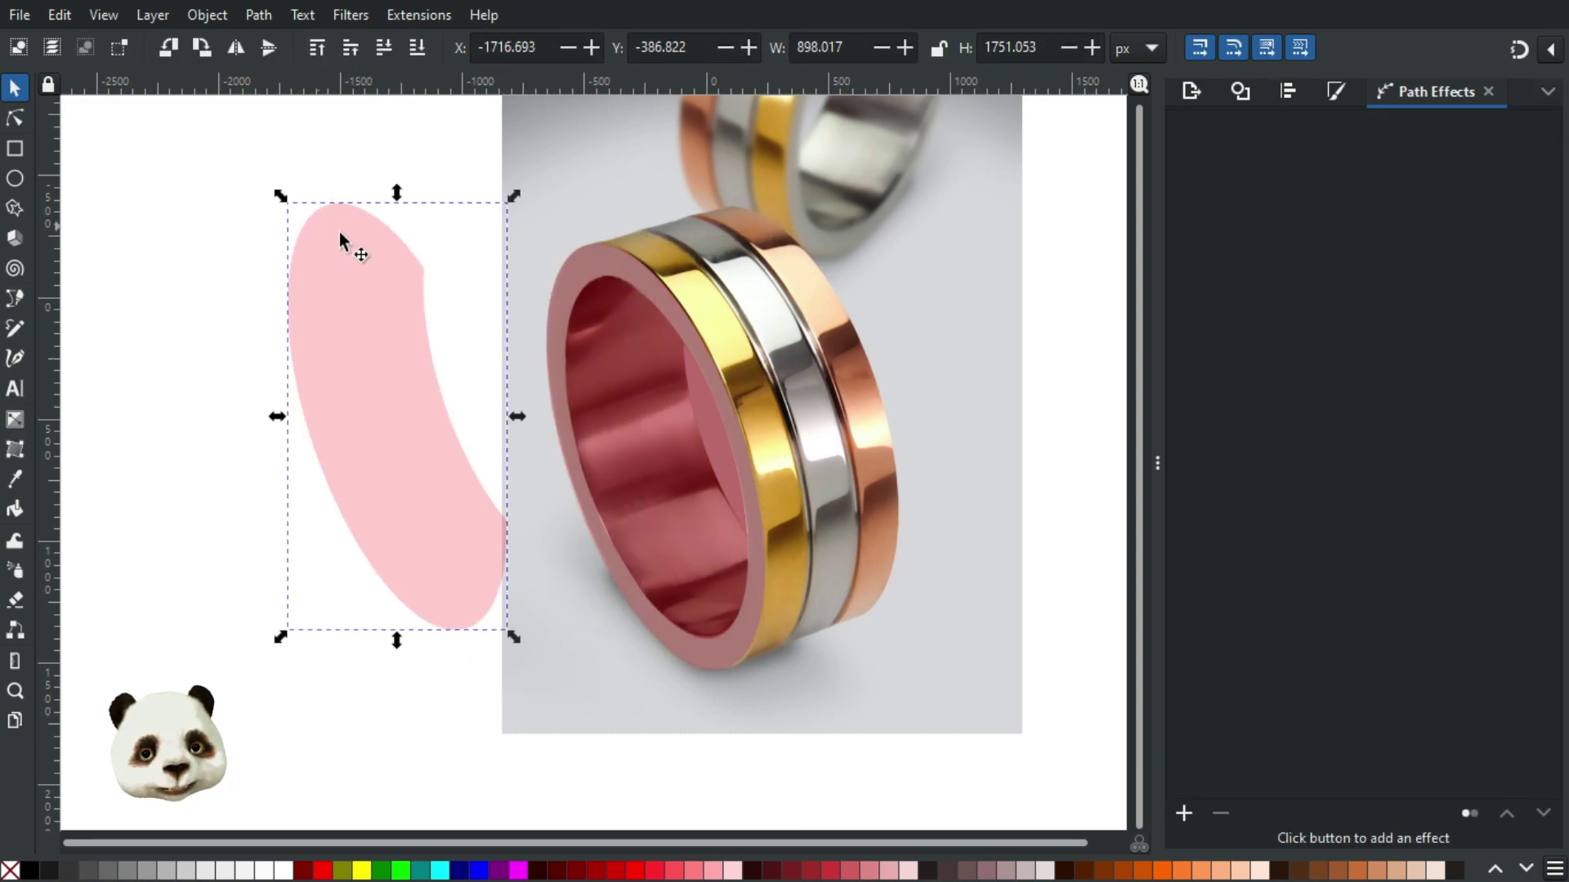
{"action": "key", "text": "ctrl+z"}
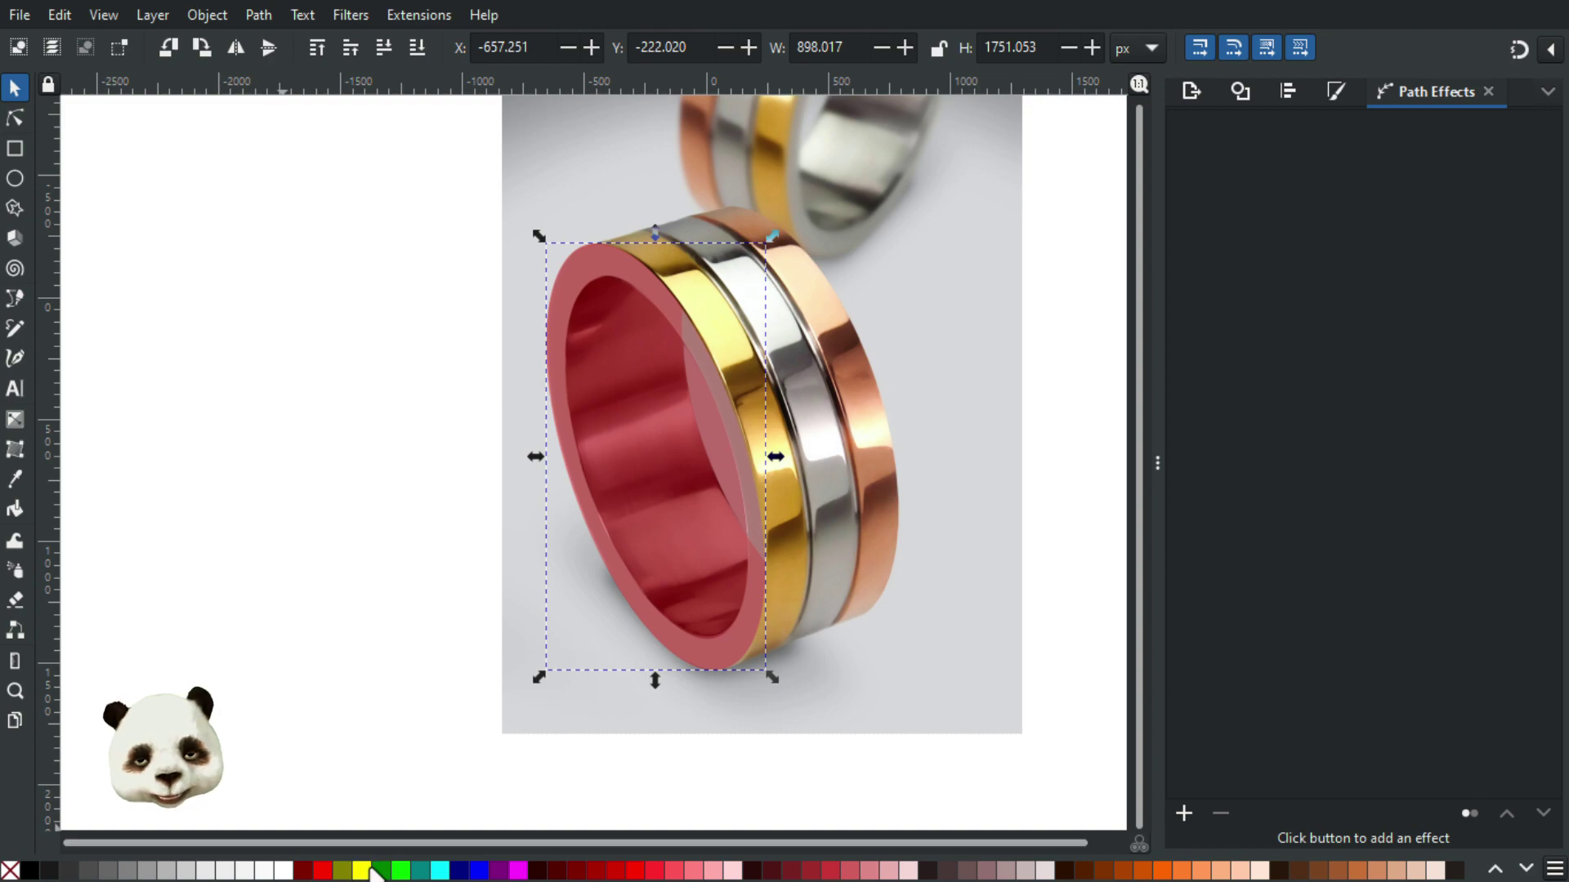
{"action": "left_click", "coordinate": [367, 871]}
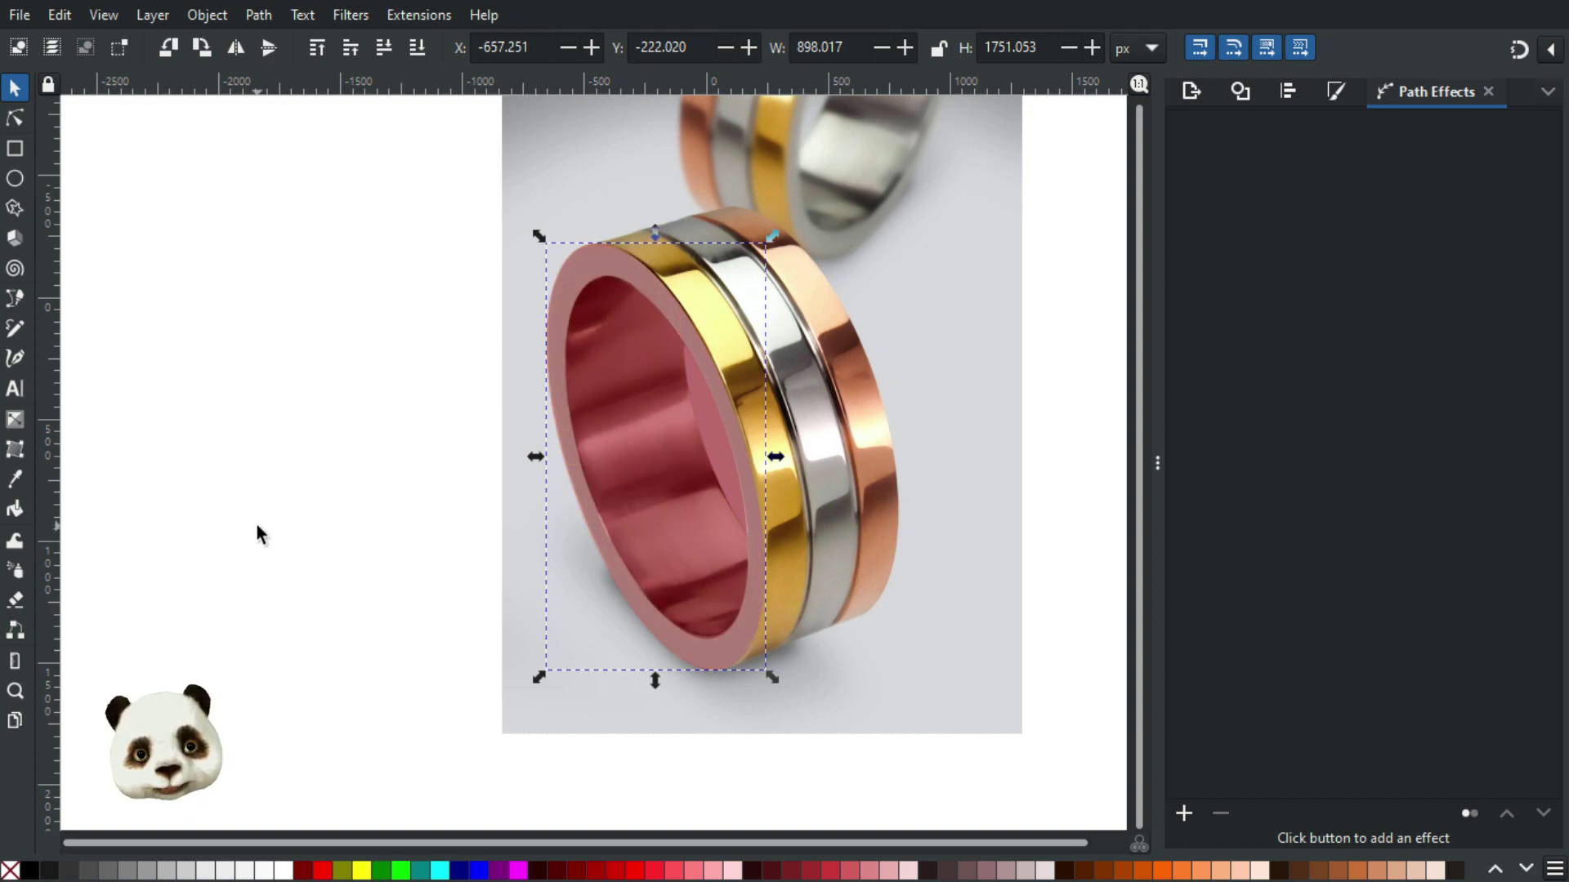
Step: Move the inner and outer ellipses aside to inspect the shapes beneath them, and undo both moves
{"action": "left_click", "coordinate": [634, 420]}
{"action": "left_click_drag", "start_coordinate": [635, 417], "coordinate": [402, 509]}
{"action": "left_click_drag", "start_coordinate": [723, 395], "coordinate": [654, 473]}
{"action": "key", "text": "ctrl+z"}
{"action": "key", "text": "ctrl+z"}
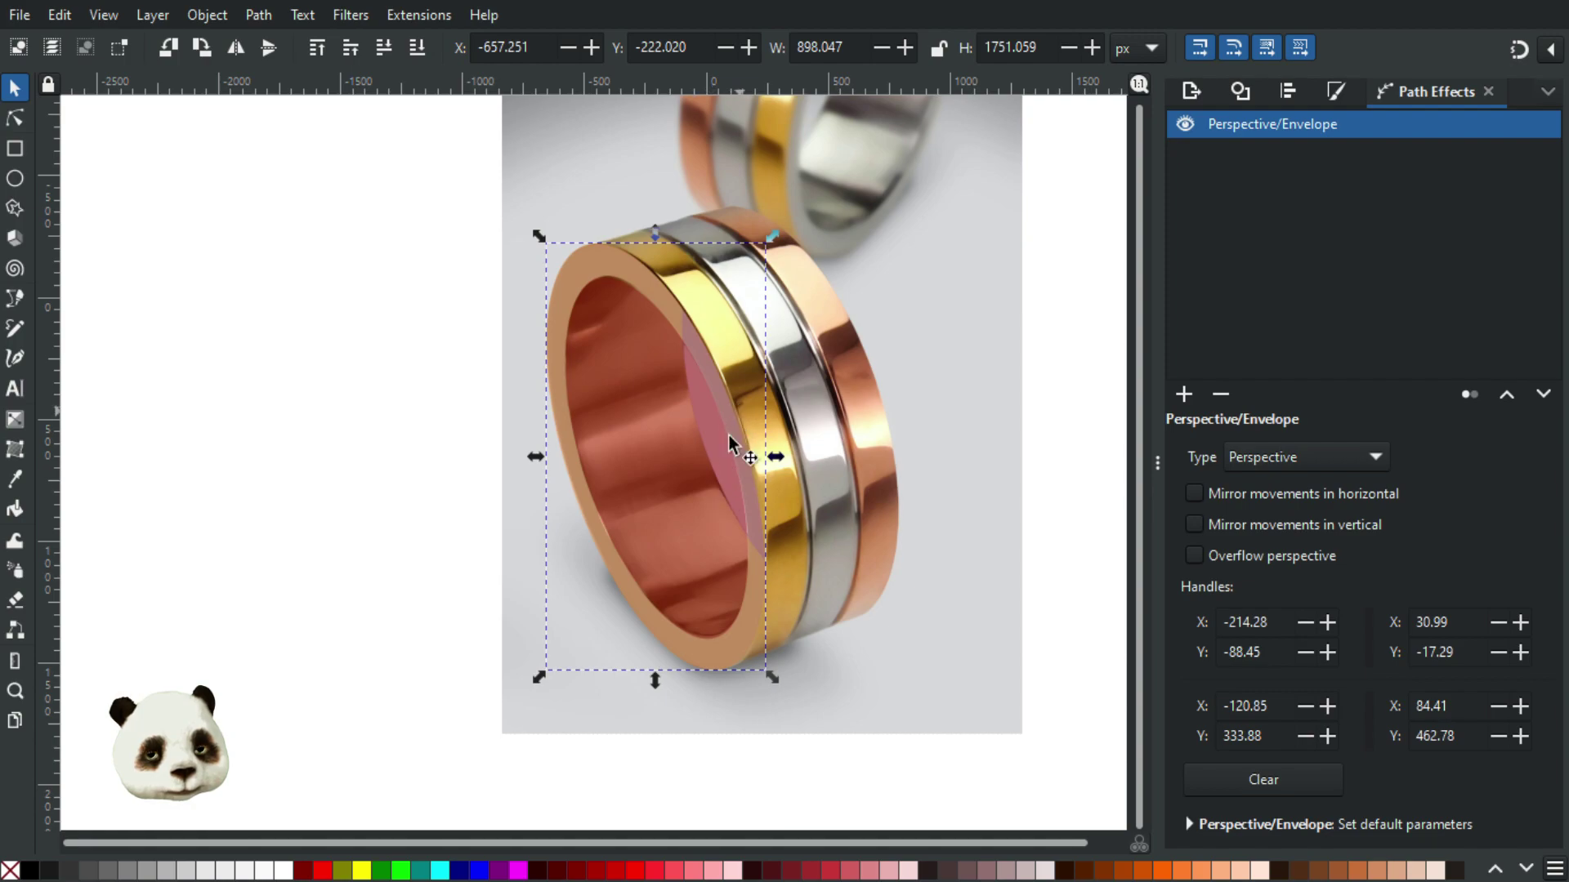
Step: Duplicate the outer rim ellipse and convert the copy to a path, checking it away from the ring and undoing the move
{"action": "key", "text": "ctrl+d"}
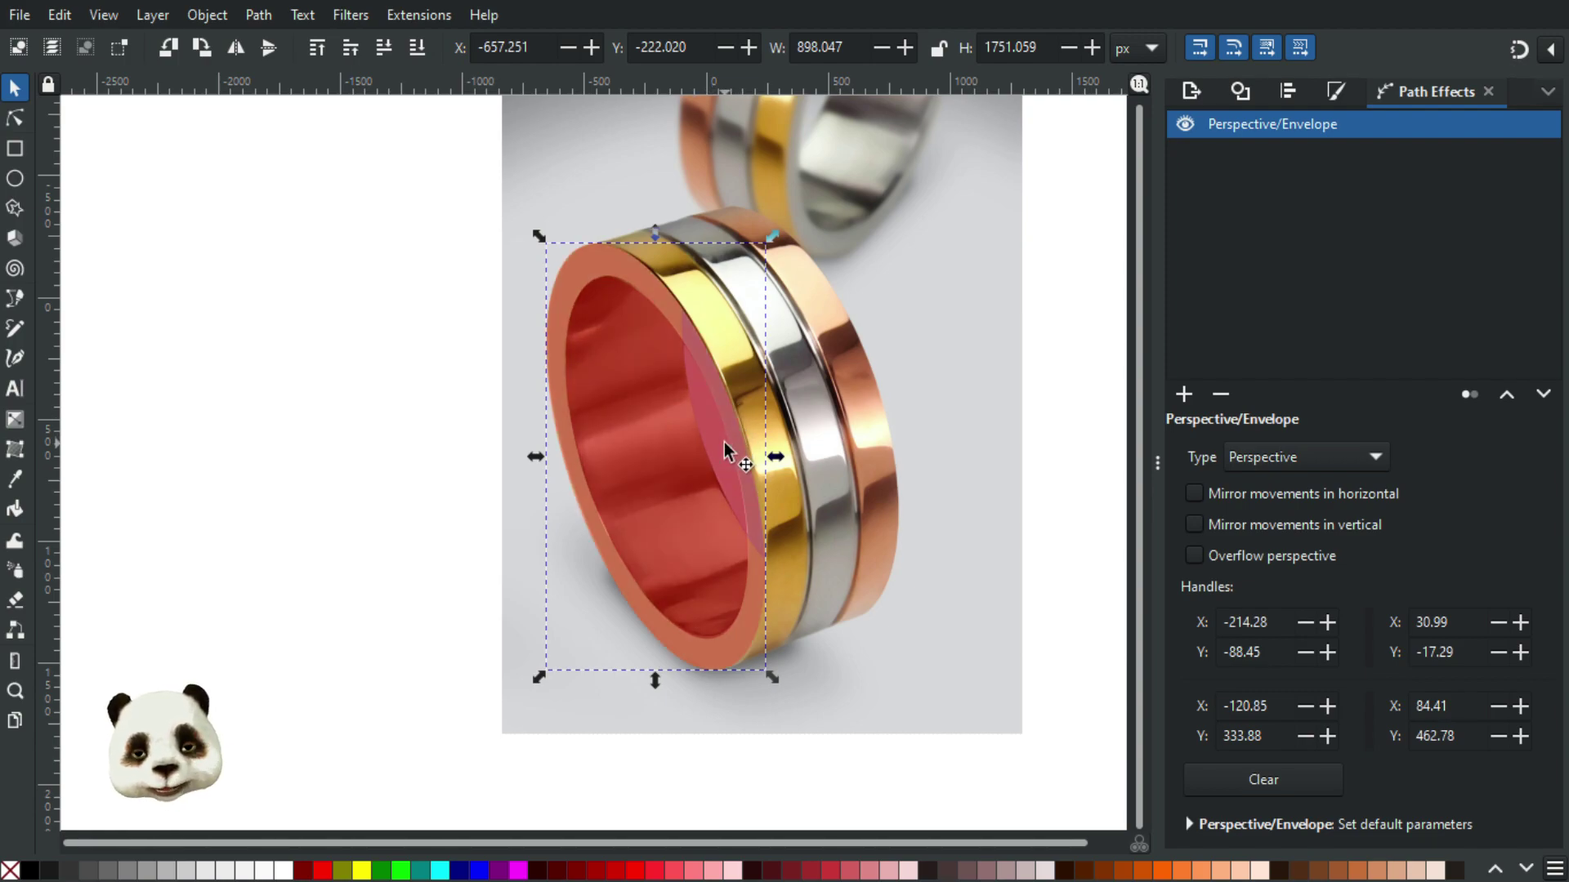
{"action": "key", "text": "ctrl+shift+c"}
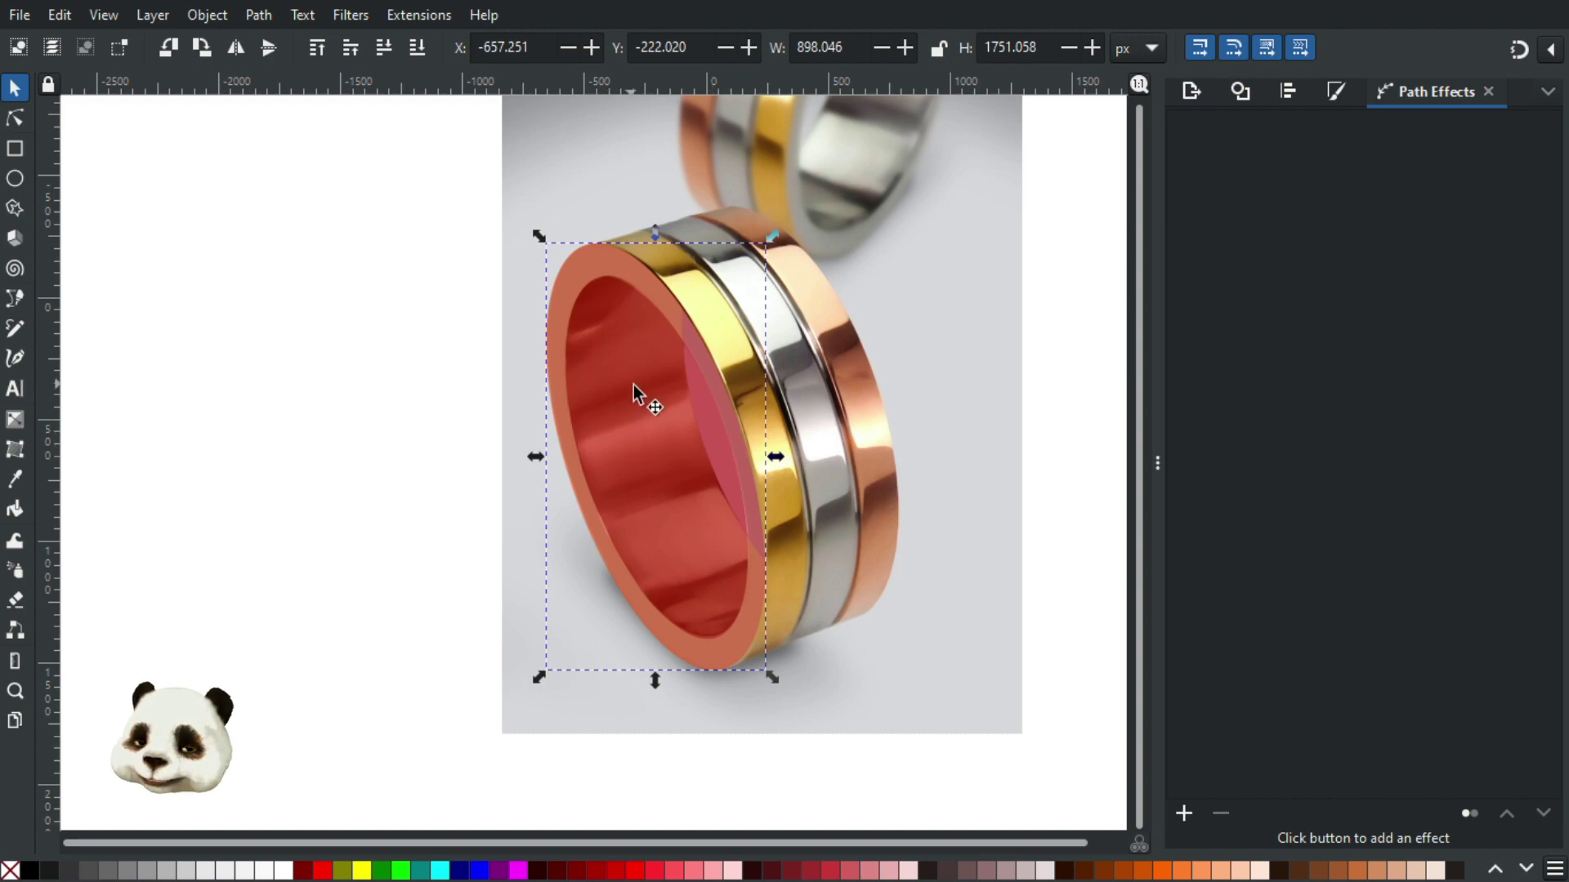
{"action": "left_click_drag", "start_coordinate": [685, 424], "coordinate": [430, 438]}
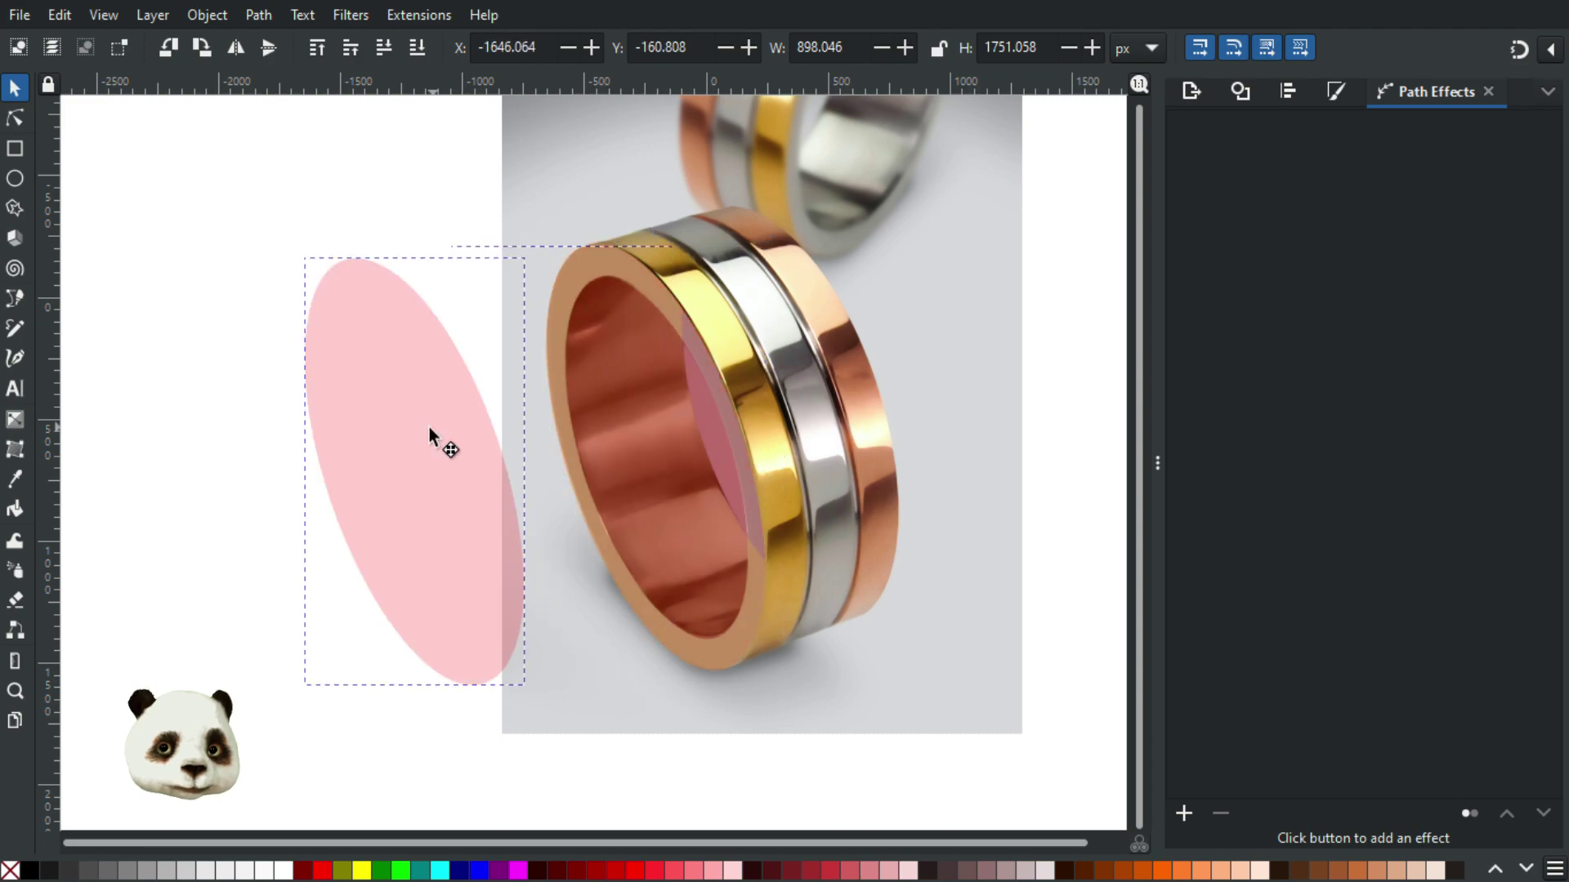
{"action": "key", "text": "ctrl+z"}
{"action": "key", "text": "ctrl+z"}
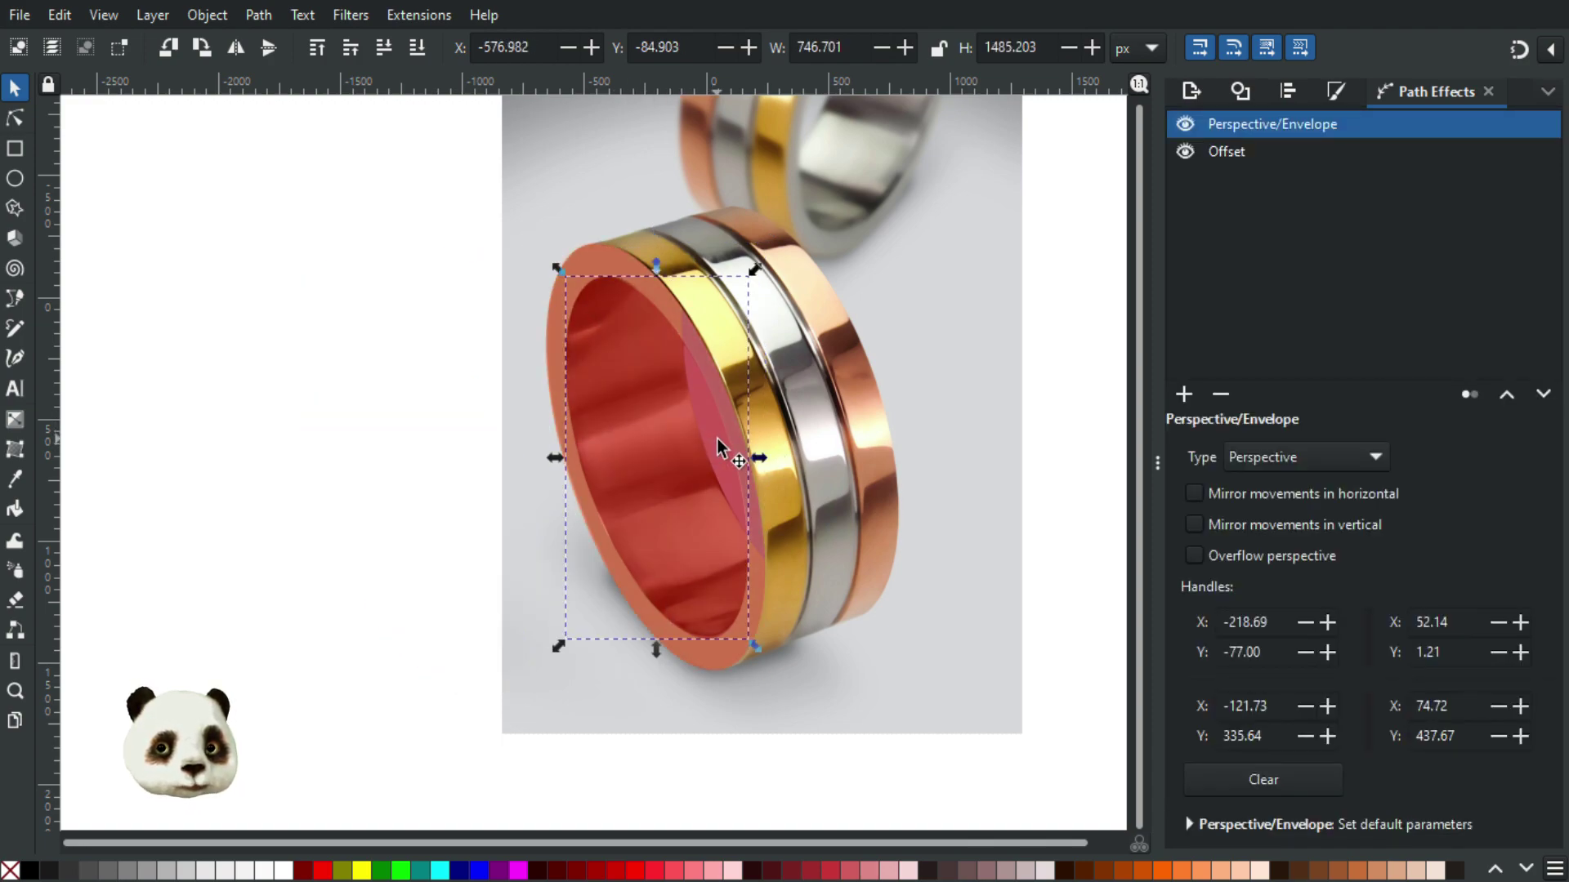
Step: Subtract a path copy of the inner ellipse from the outer ellipse's path copy to form the ring's flat front rim
{"action": "key", "text": "ctrl+d"}
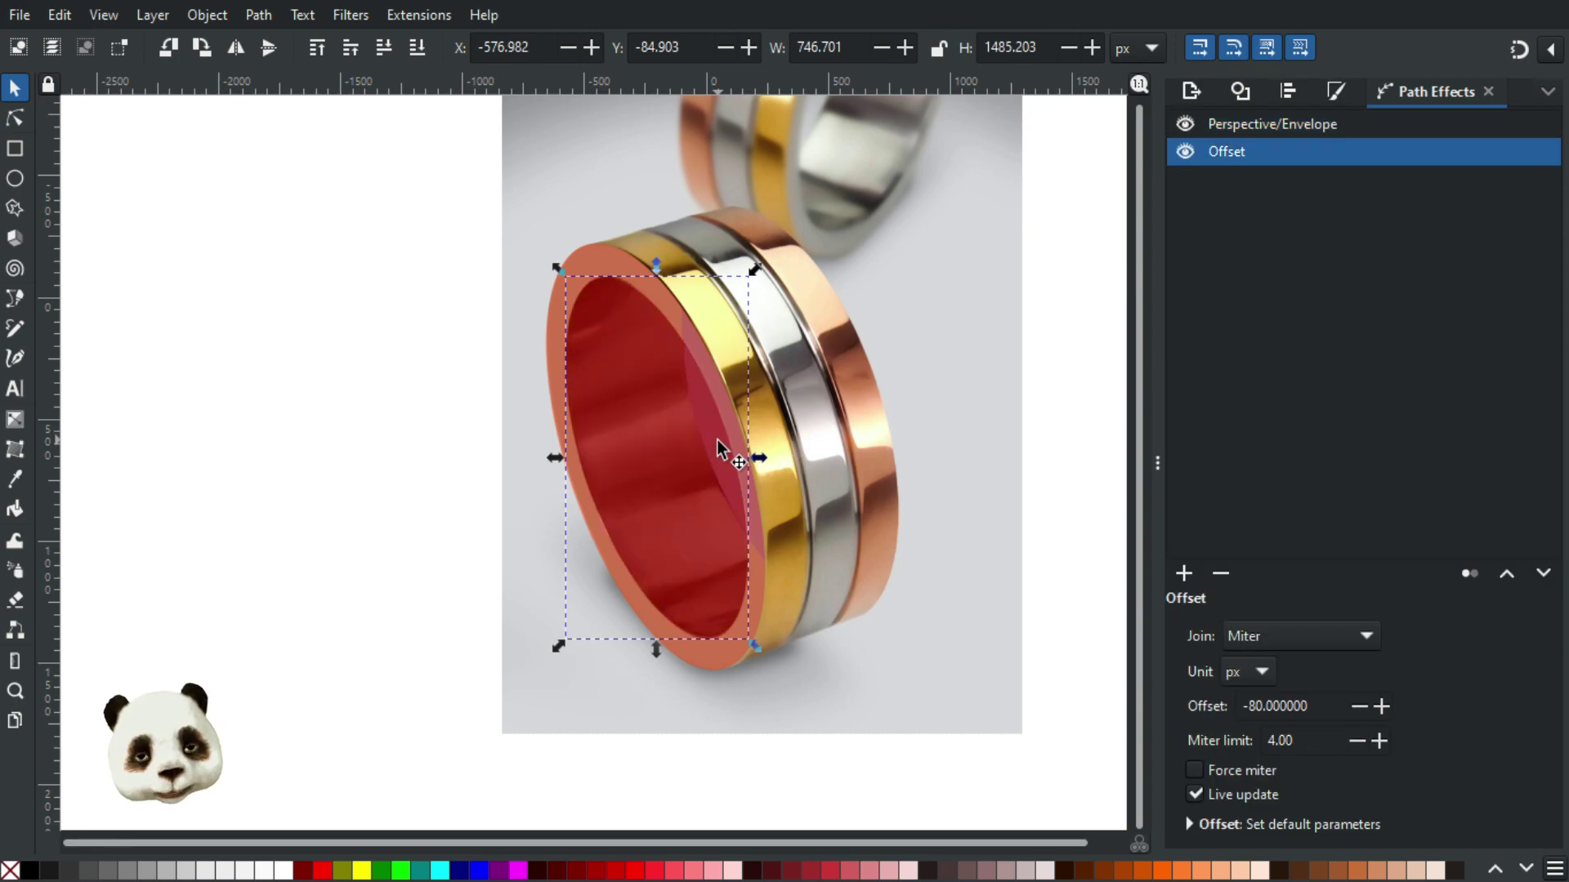
{"action": "key", "text": "ctrl+z"}
{"action": "key", "text": "ctrl+z"}
{"action": "key", "text": "ctrl+z"}
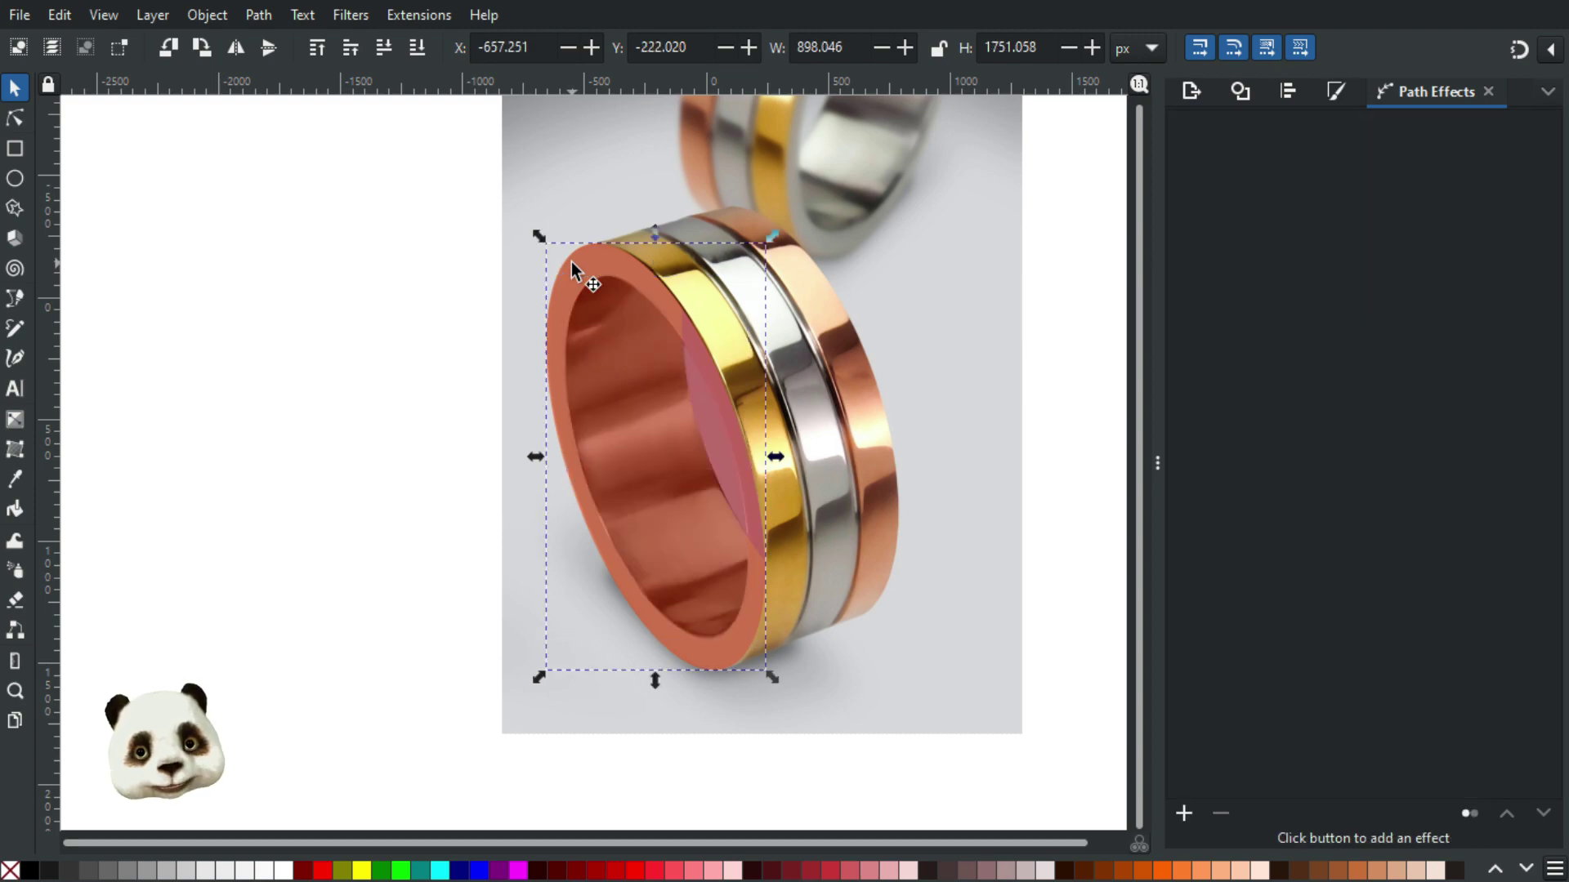
Step: Remove the fill from the original inner and outer ellipses, undo the outer one's trial move, and select the front rim shape
{"action": "key", "text": "ctrl+shift+z"}
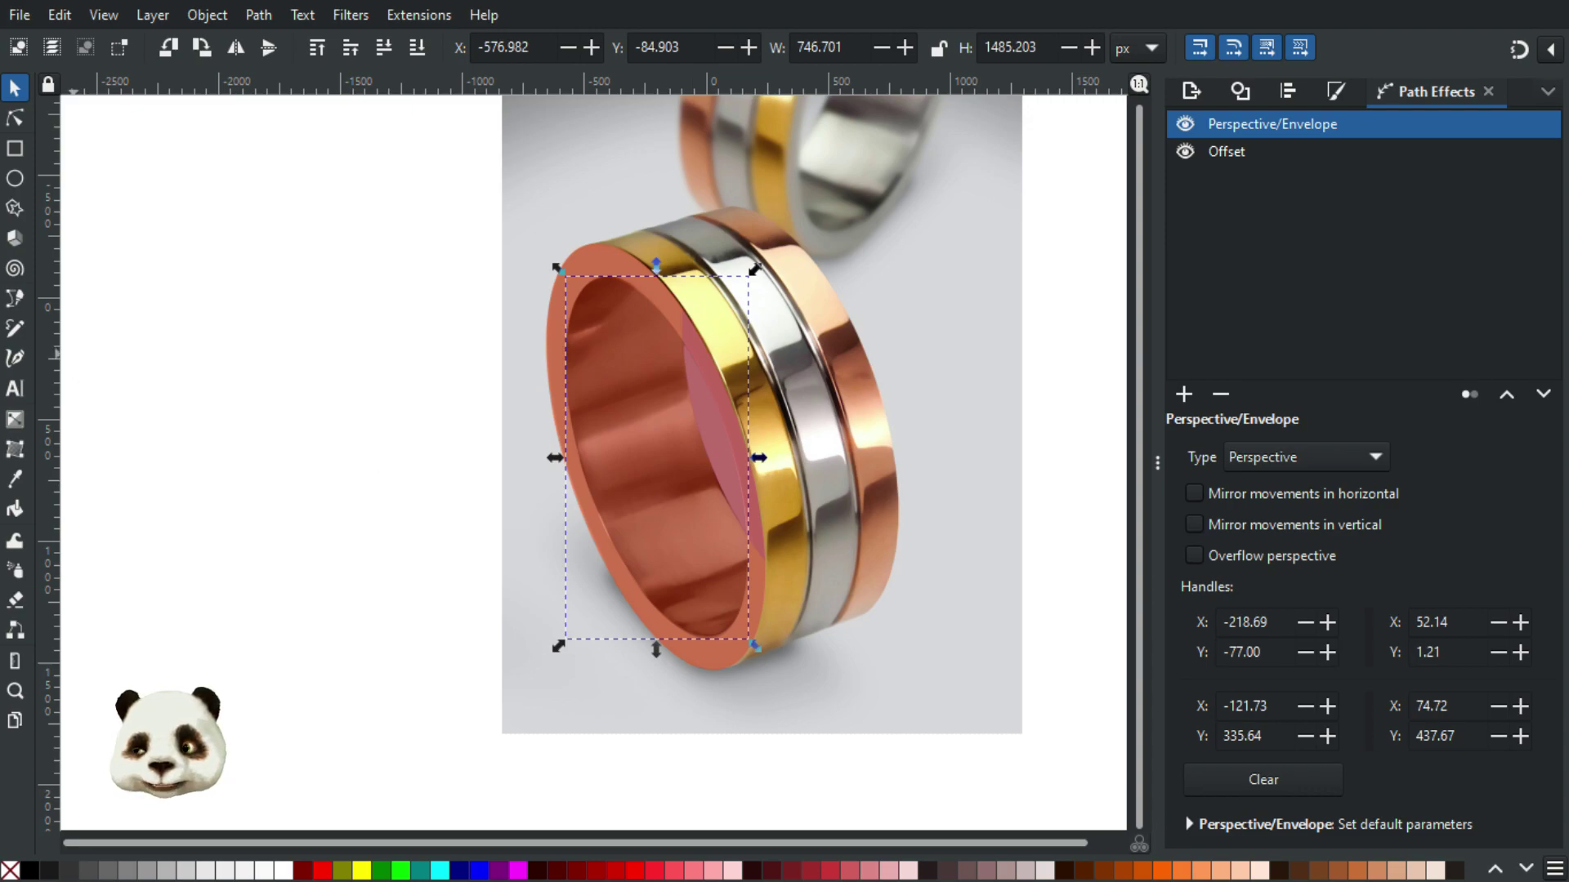
{"action": "key", "text": "ctrl+z"}
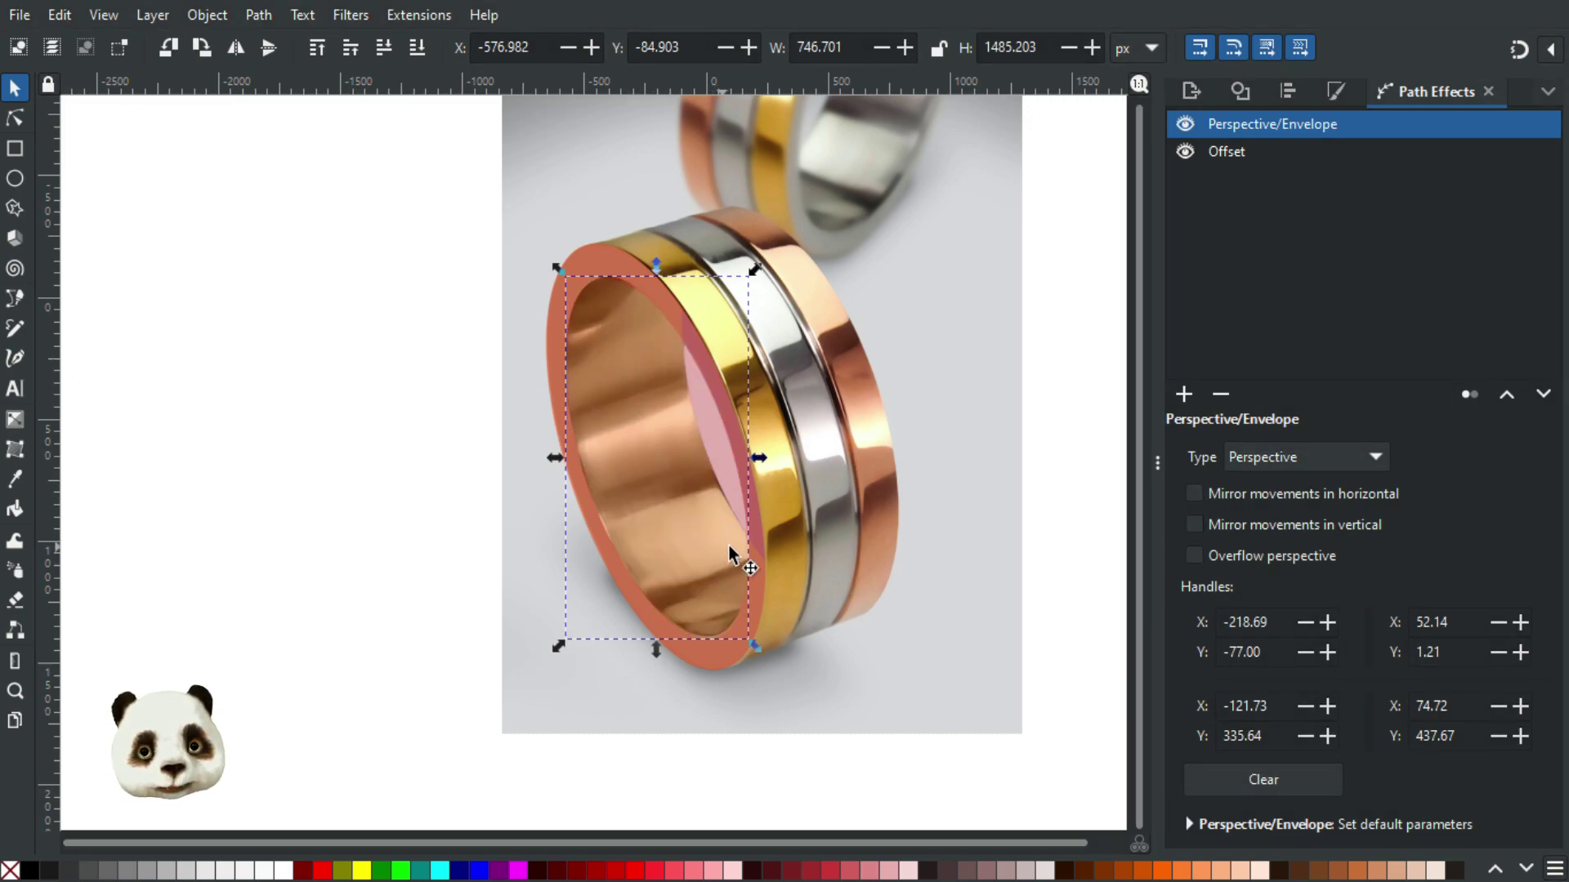
{"action": "key", "text": "ctrl+z"}
{"action": "key", "text": "ctrl+shift+z"}
{"action": "left_click_drag", "start_coordinate": [625, 438], "coordinate": [523, 439]}
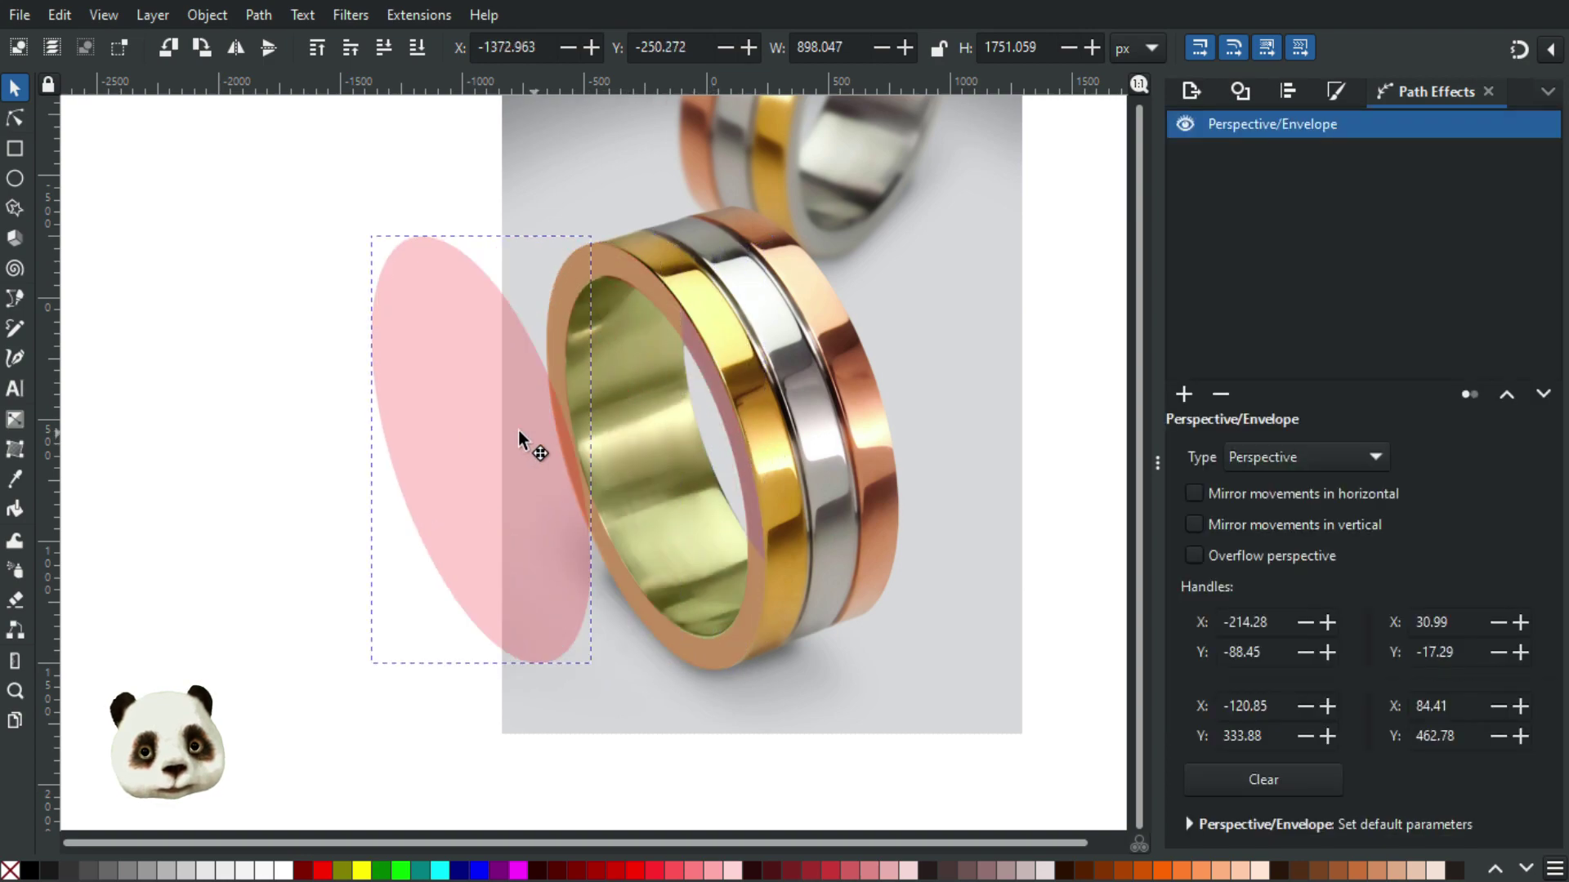
{"action": "key", "text": "ctrl+z"}
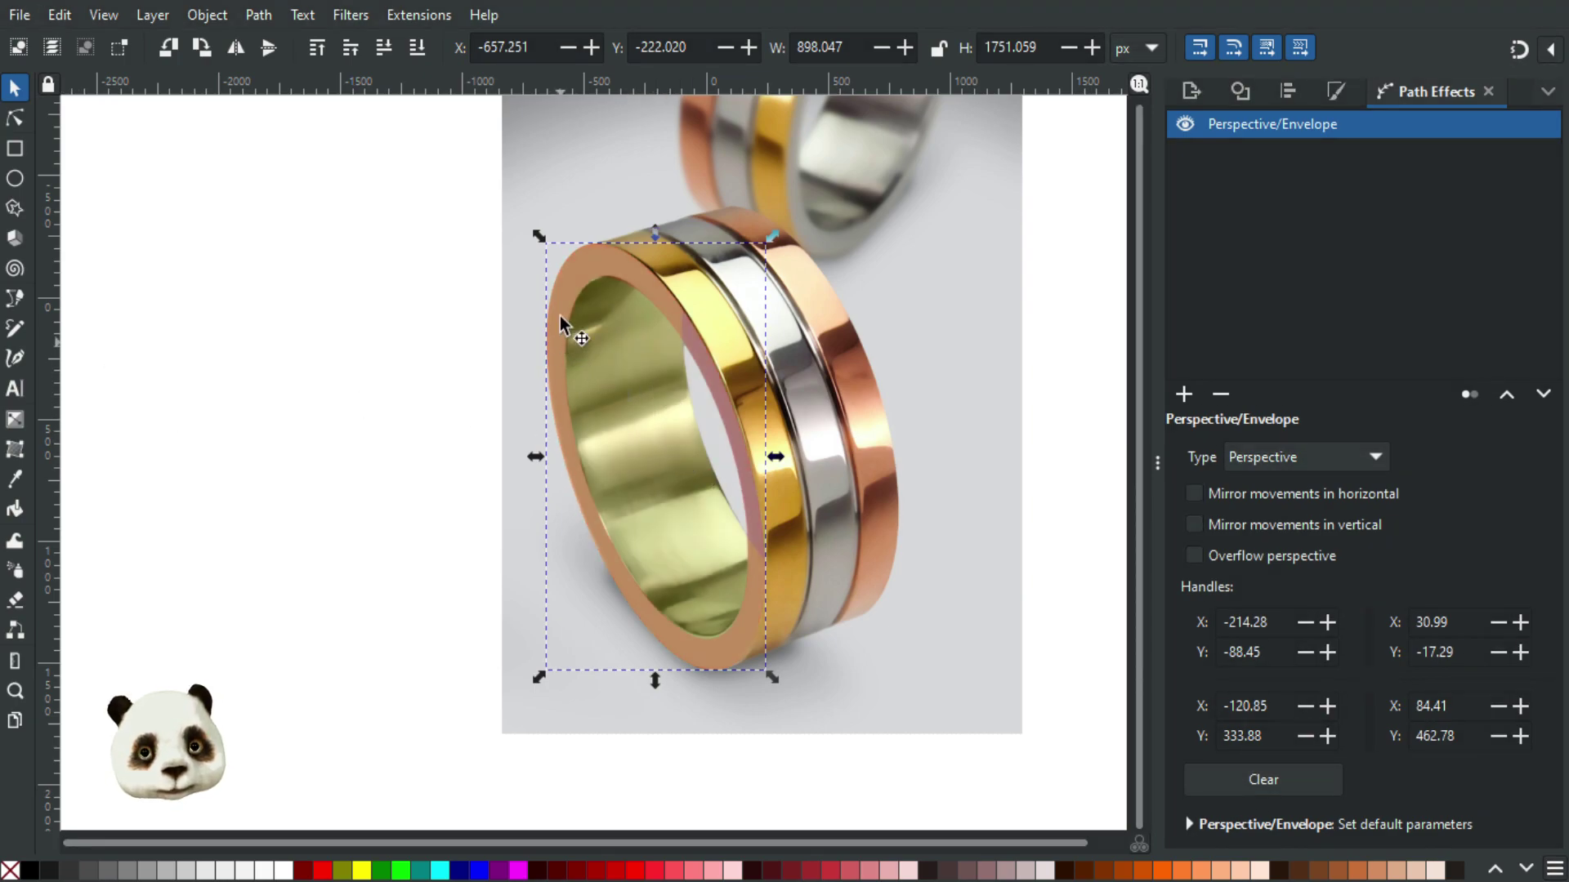
{"action": "key", "text": "ctrl+shift+c"}
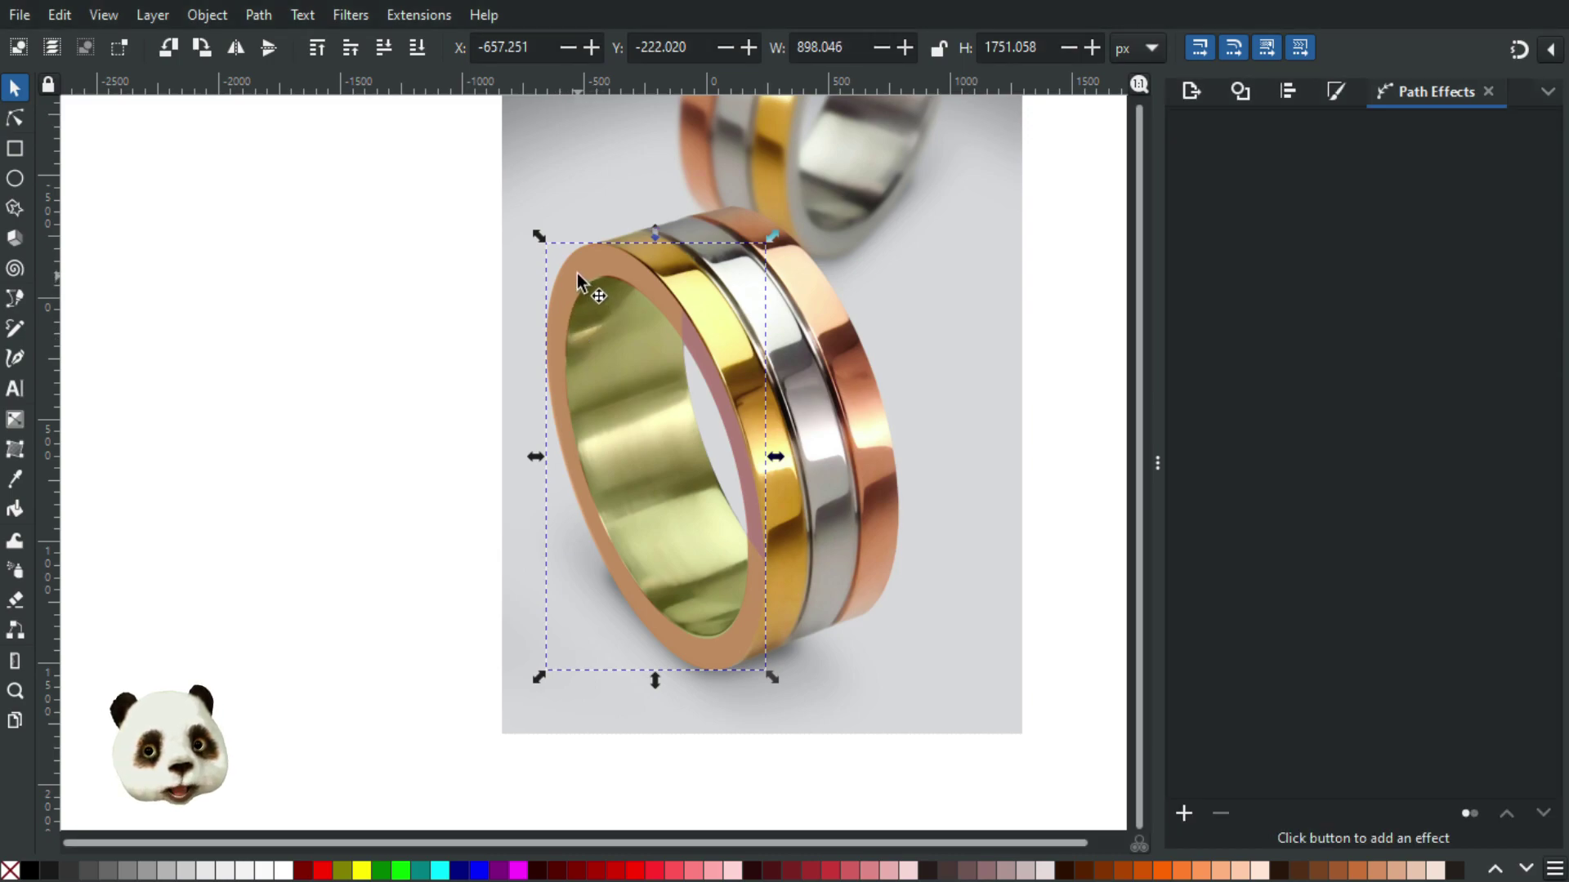
Step: Set the opacity of the red front rim and the yellow inner wall shape to 100%
{"action": "left_click", "coordinate": [751, 497]}
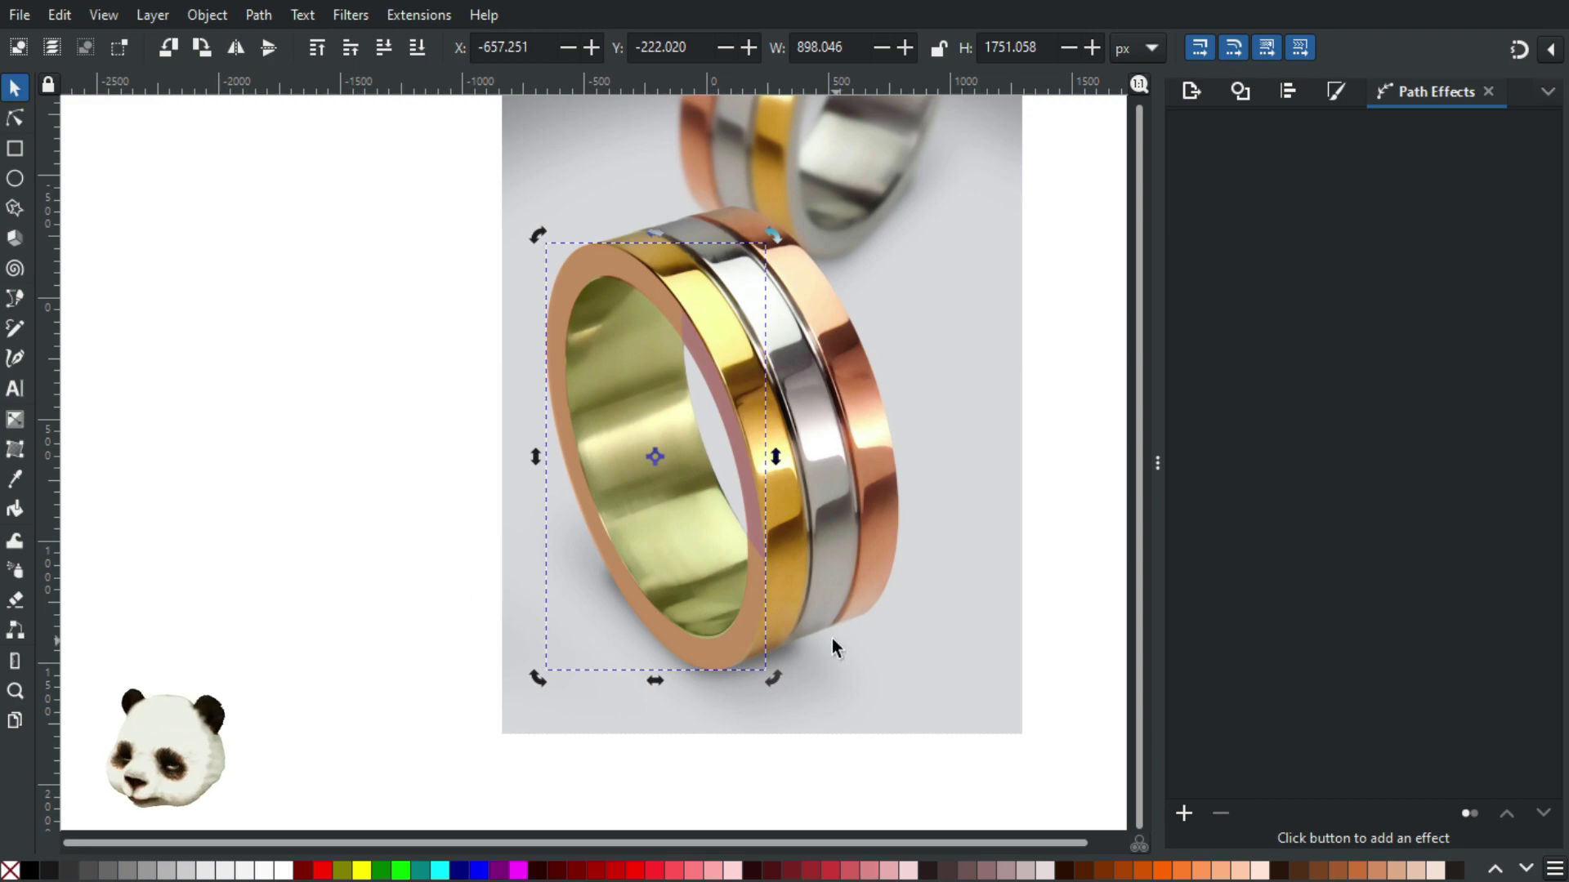
{"action": "key", "text": "ctrl+shift+f"}
{"action": "left_click_drag", "start_coordinate": [1287, 824], "coordinate": [1544, 826]}
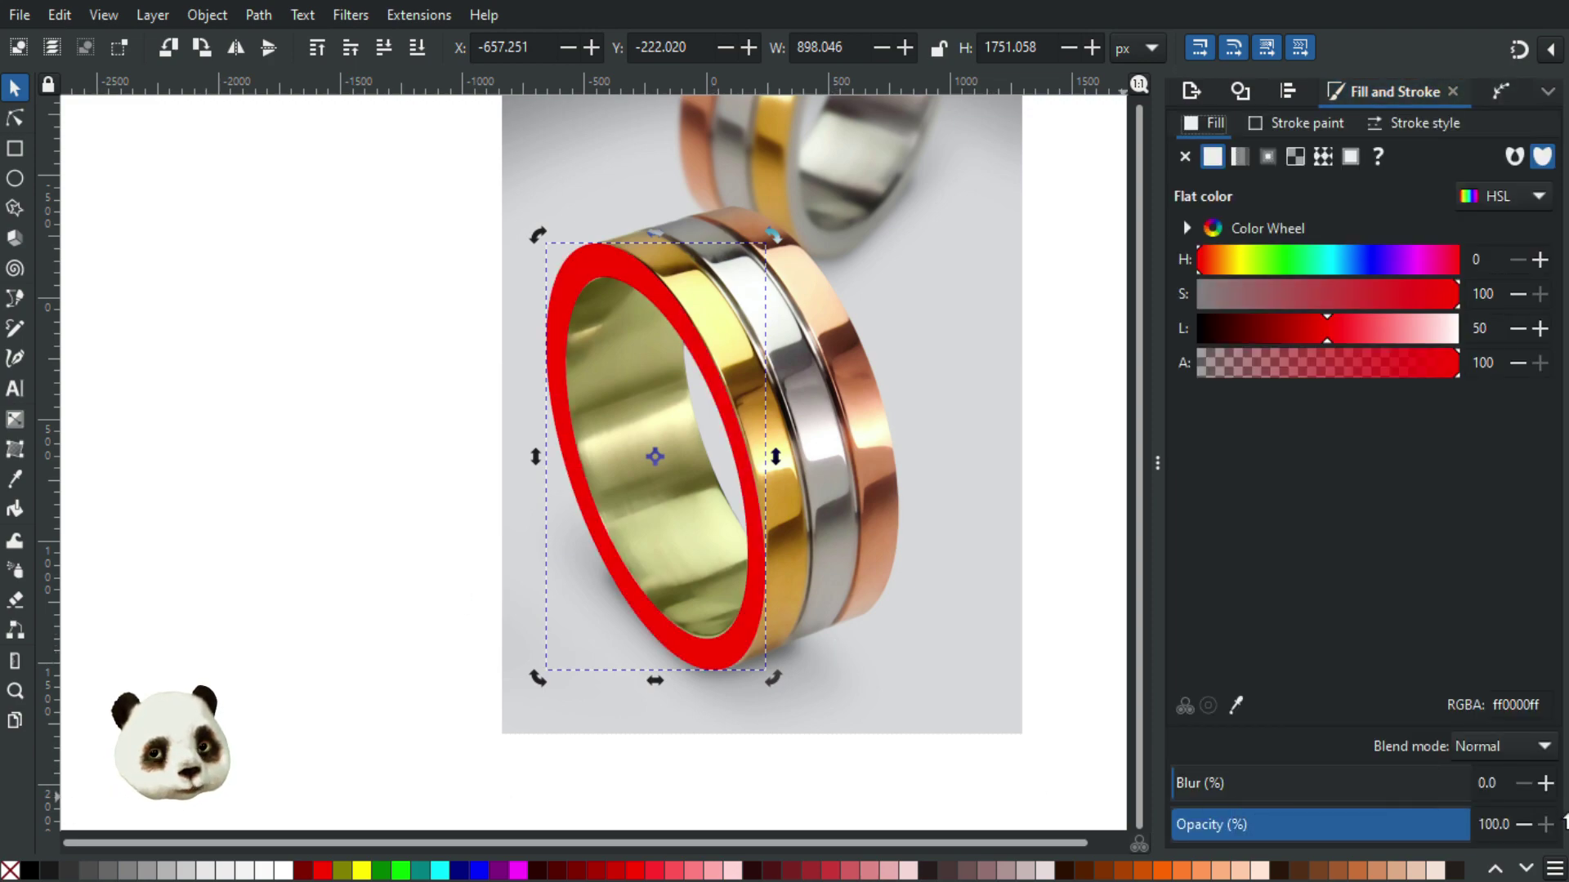
{"action": "left_click", "coordinate": [616, 340]}
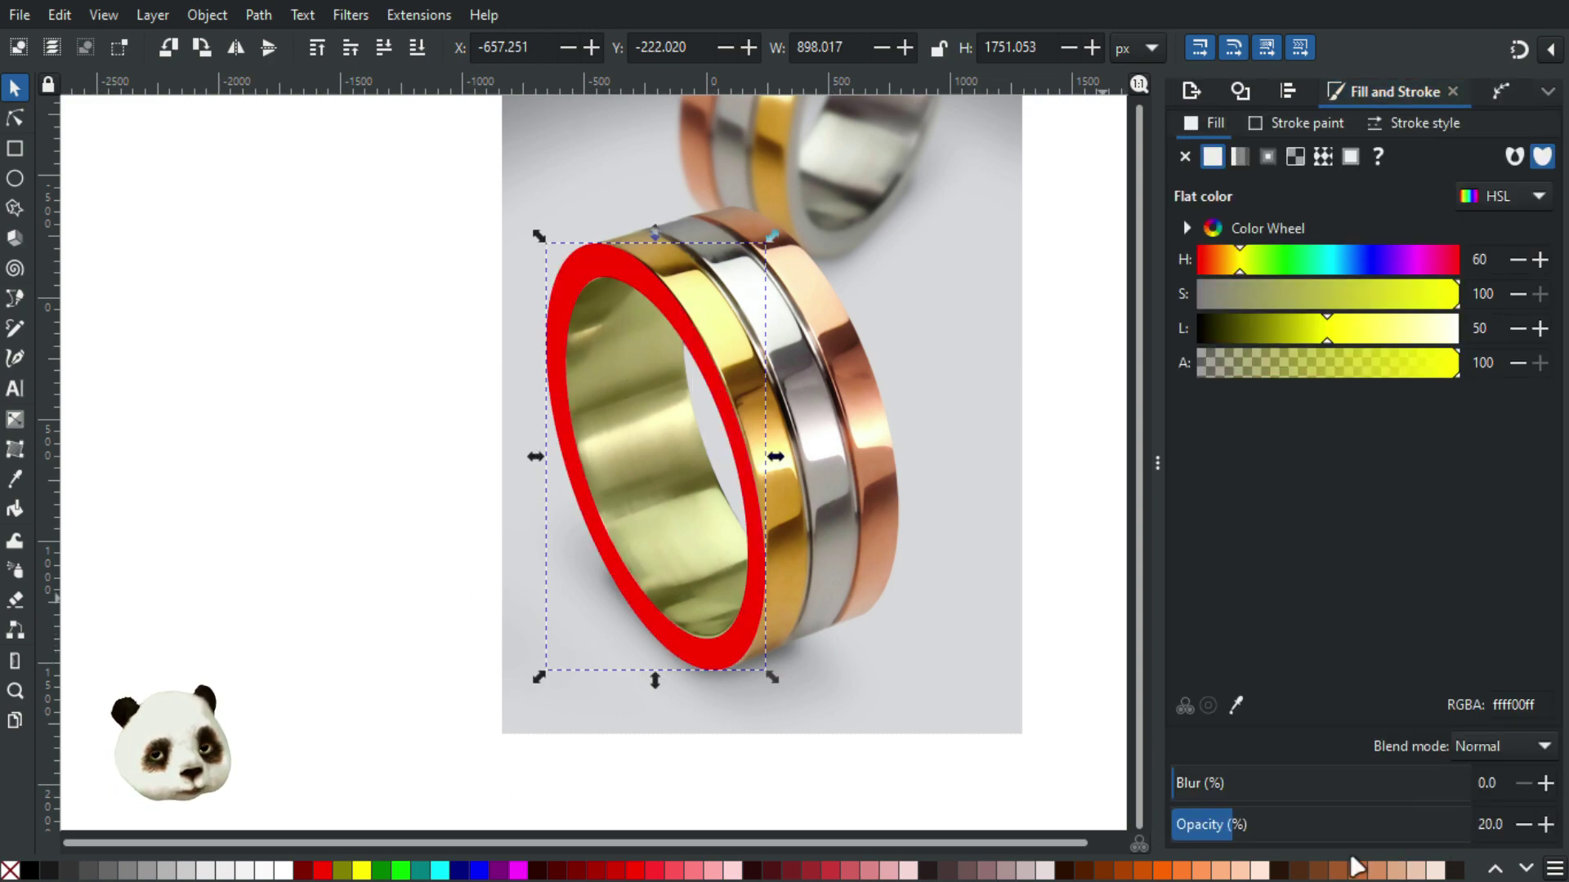
{"action": "left_click_drag", "start_coordinate": [1397, 823], "coordinate": [1511, 826]}
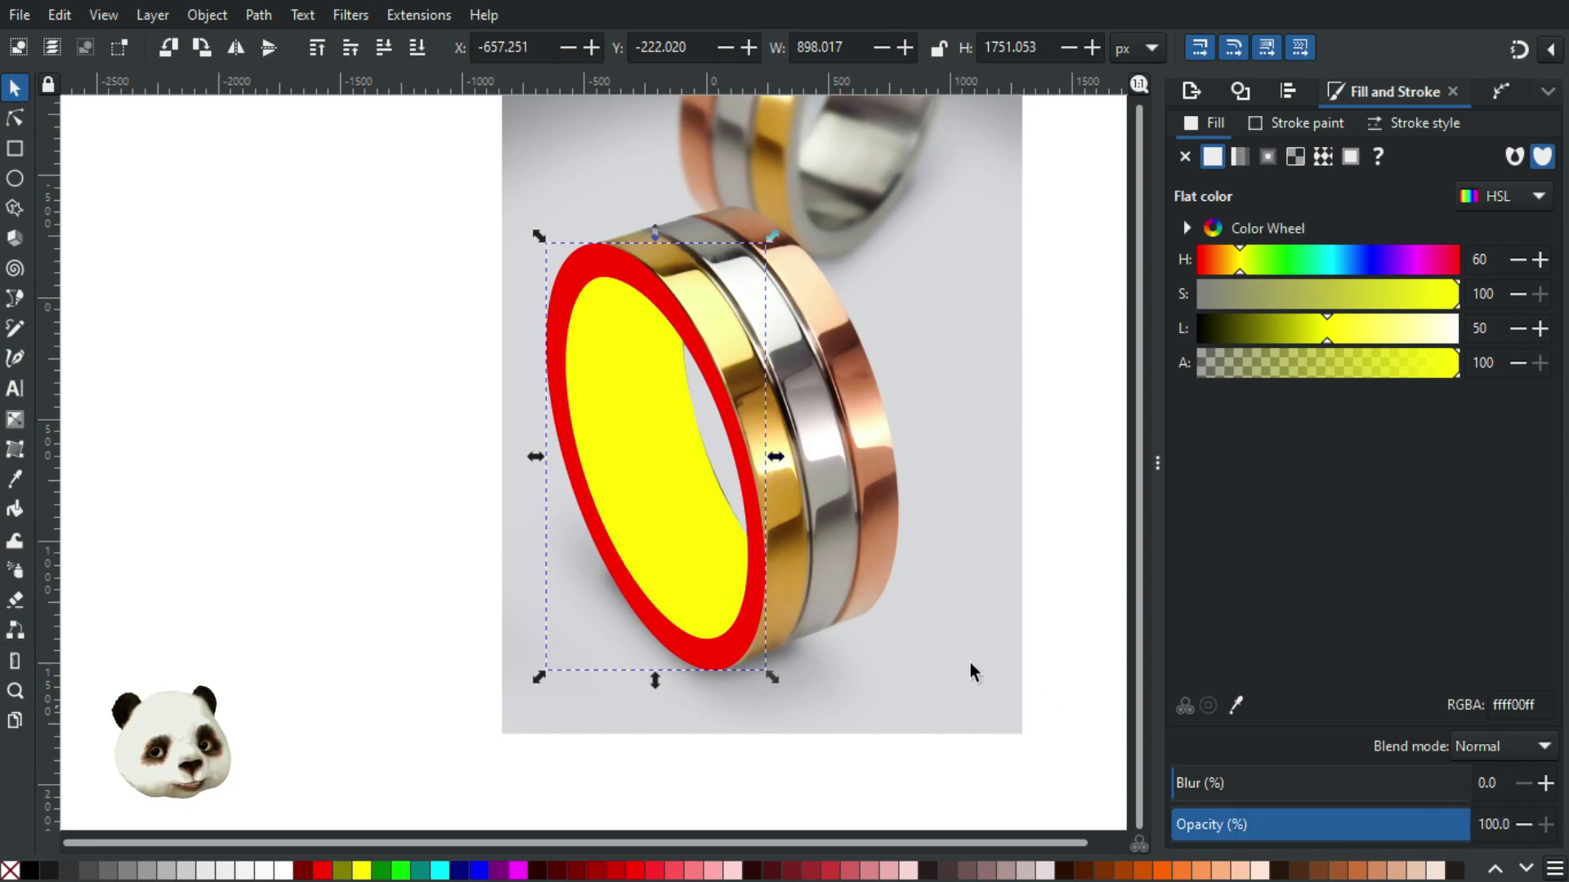
{"action": "left_click", "coordinate": [286, 425]}
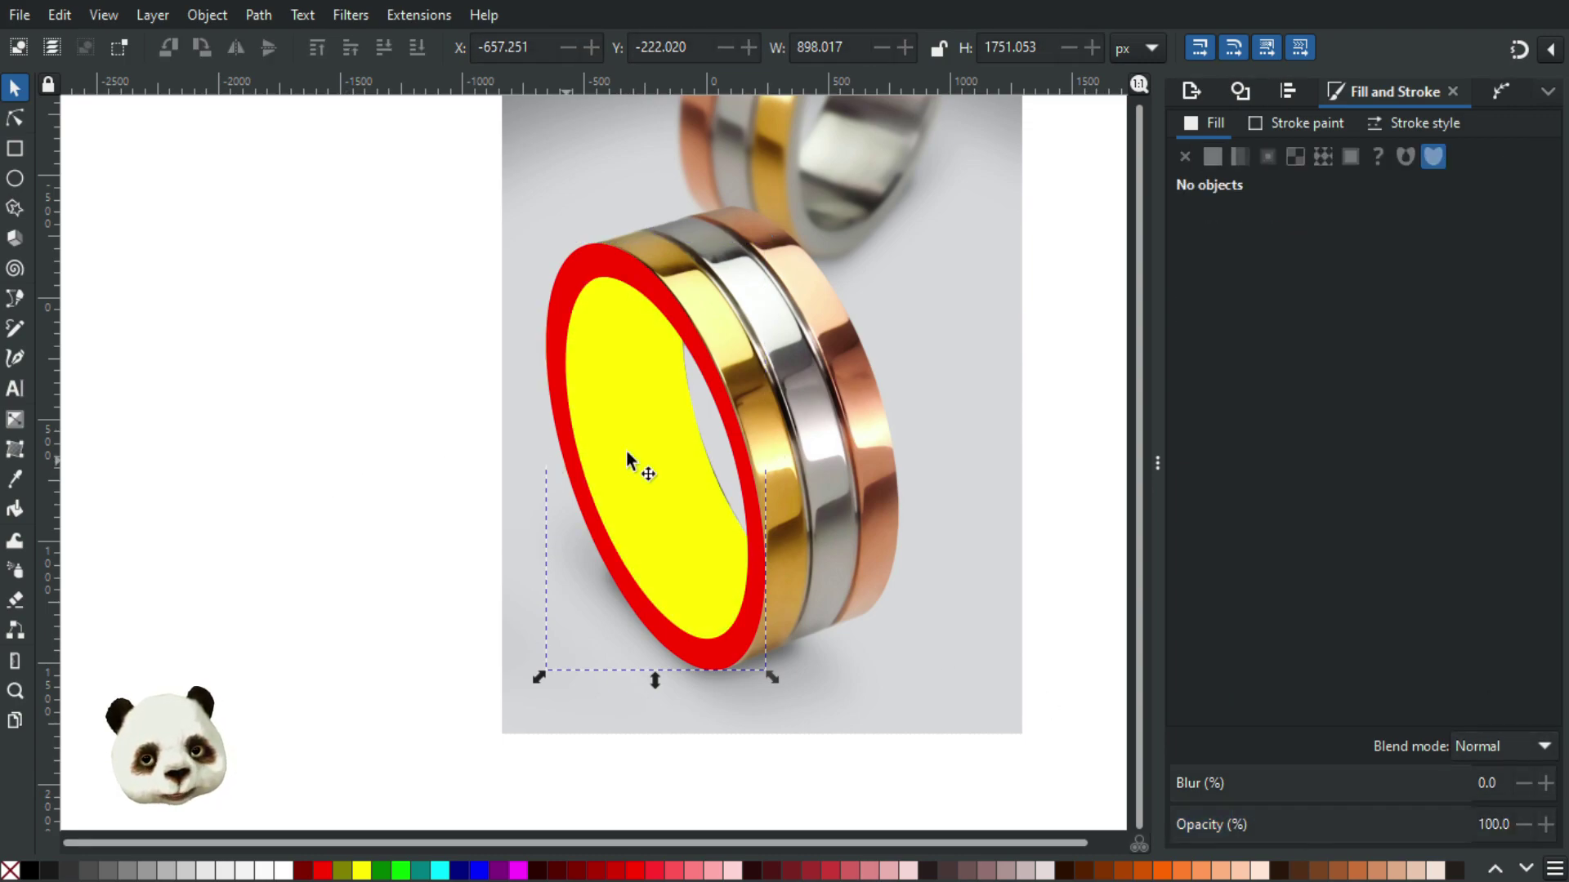
Step: Examine how the opaque rim and inner wall shapes follow the ring's edges in the photo
{"action": "scroll", "coordinate": [719, 460], "scroll_direction": "up", "scroll_amount": 4}
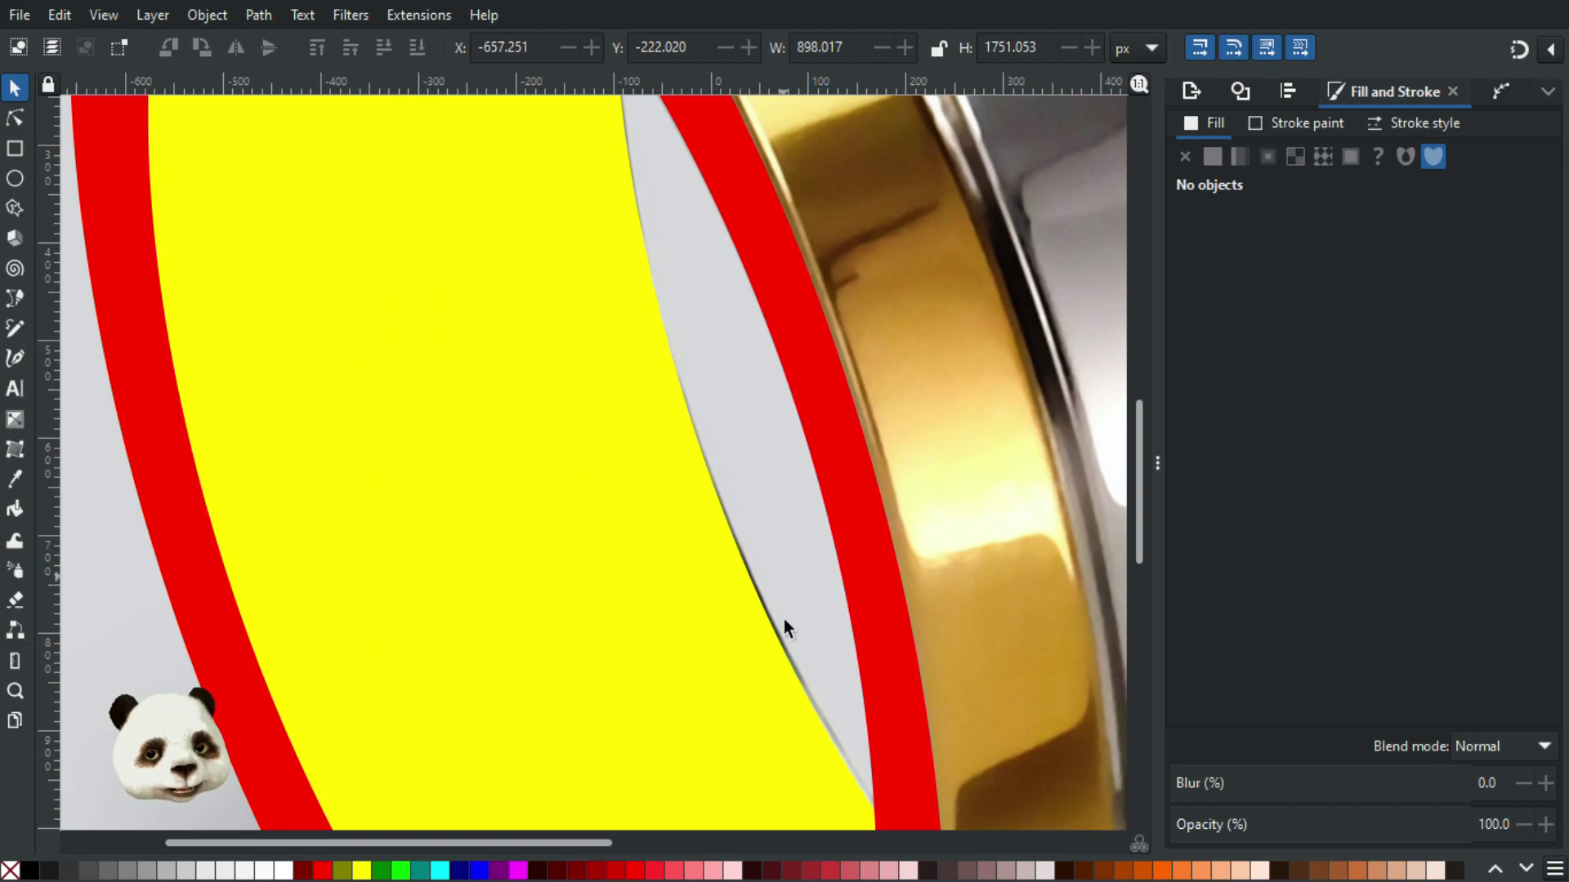
{"action": "scroll", "coordinate": [773, 695], "scroll_direction": "down", "scroll_amount": 3}
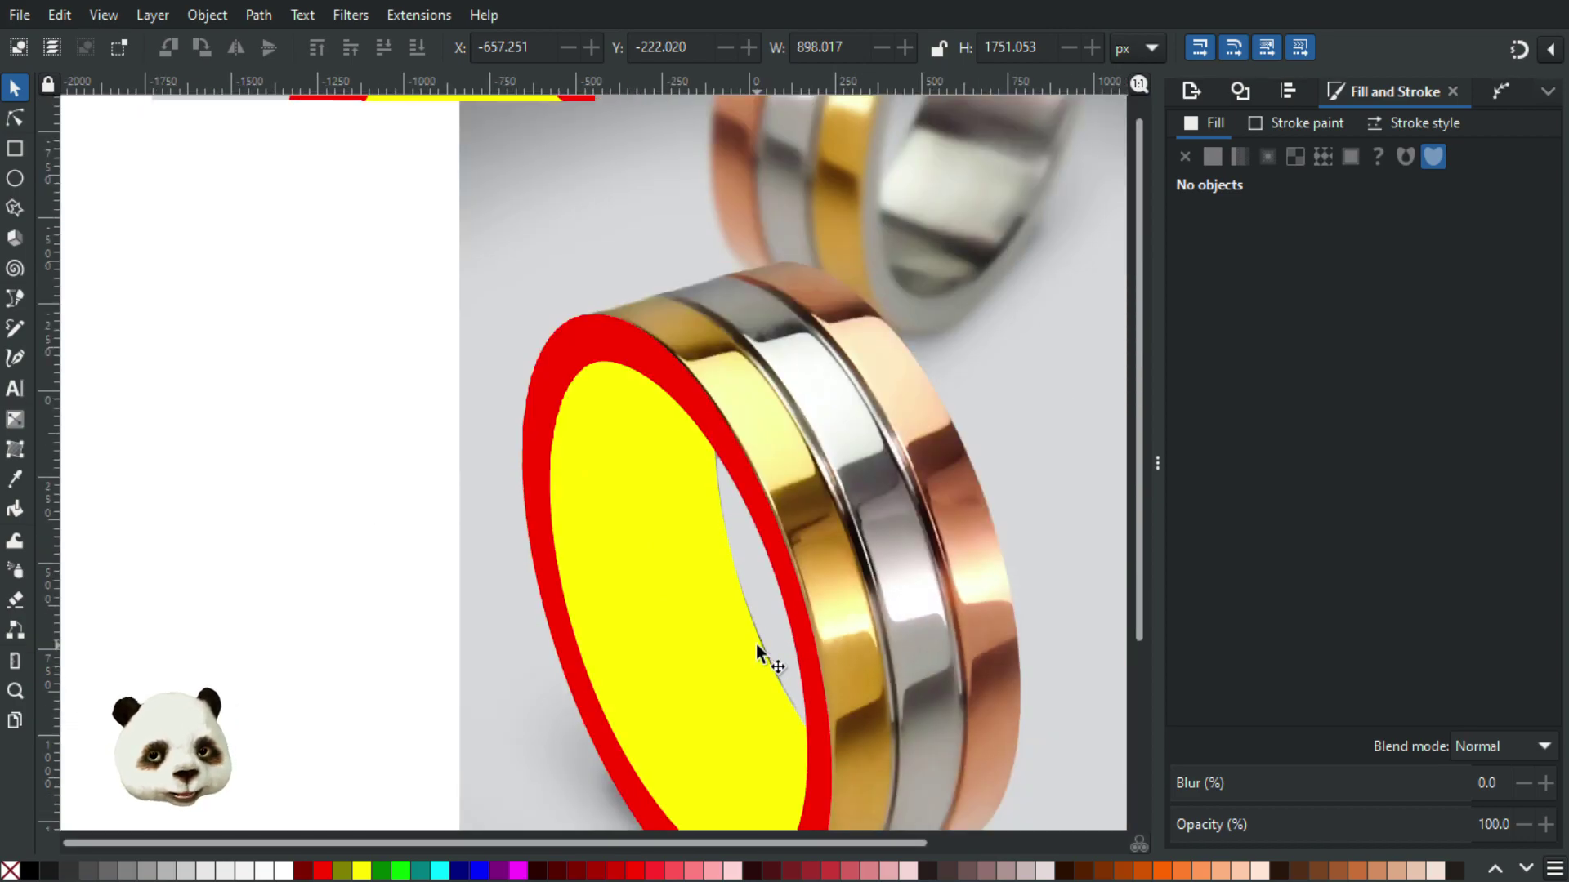
{"action": "scroll", "coordinate": [735, 617], "scroll_direction": "down", "scroll_amount": 1}
{"action": "left_click_drag", "start_coordinate": [900, 498], "coordinate": [706, 317]}
{"action": "scroll", "coordinate": [694, 335], "scroll_direction": "right", "scroll_amount": 2}
{"action": "scroll", "coordinate": [686, 351], "scroll_direction": "up", "scroll_amount": 2}
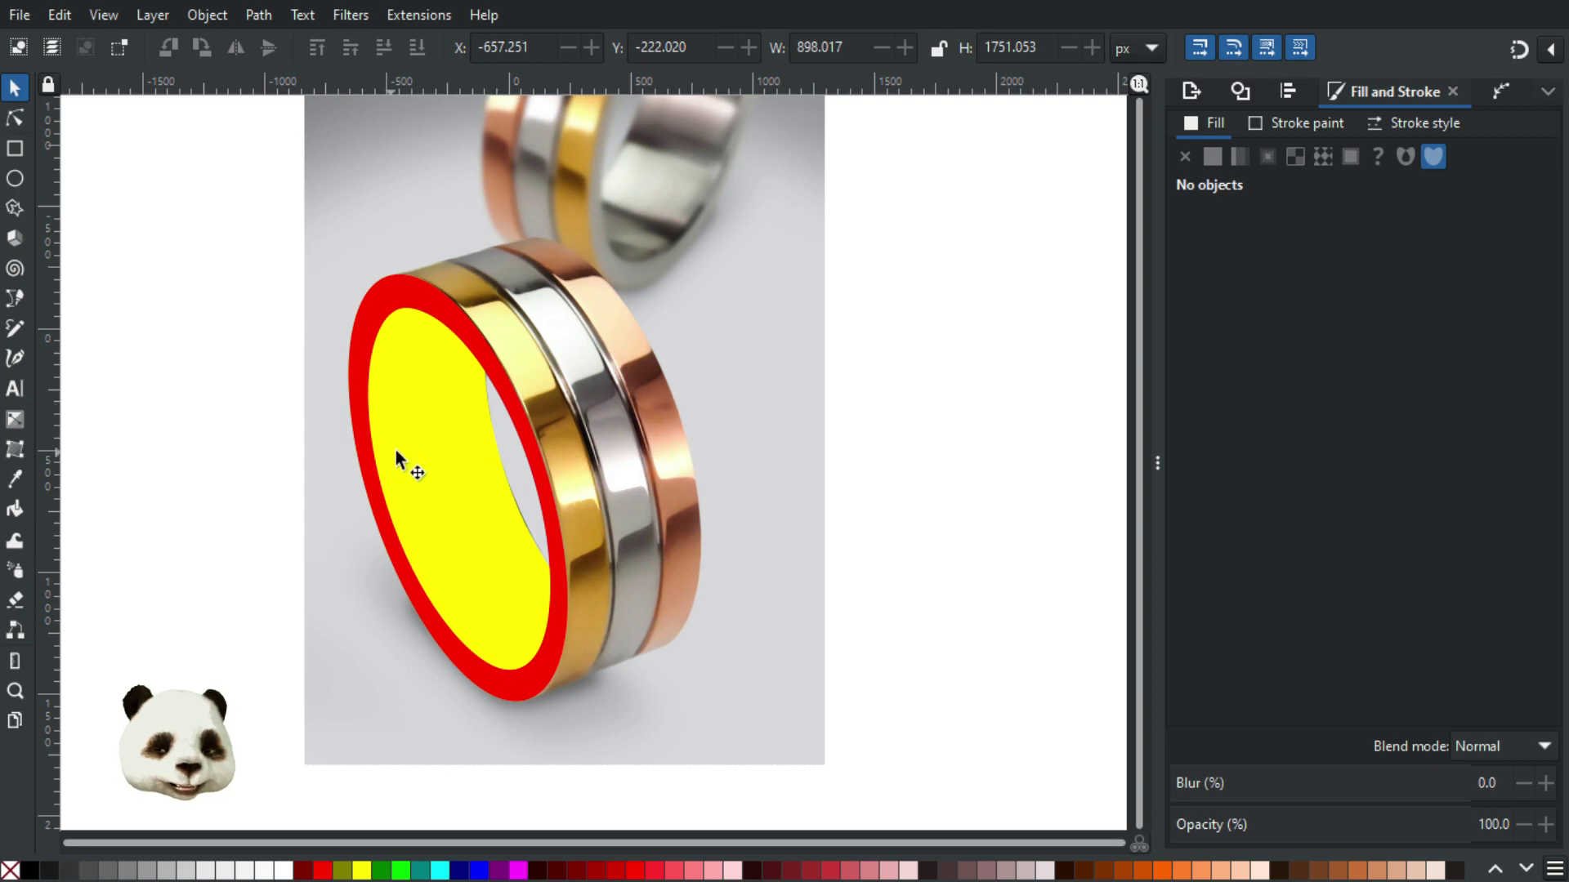
{"action": "scroll", "coordinate": [403, 455], "scroll_direction": "up", "scroll_amount": 1}
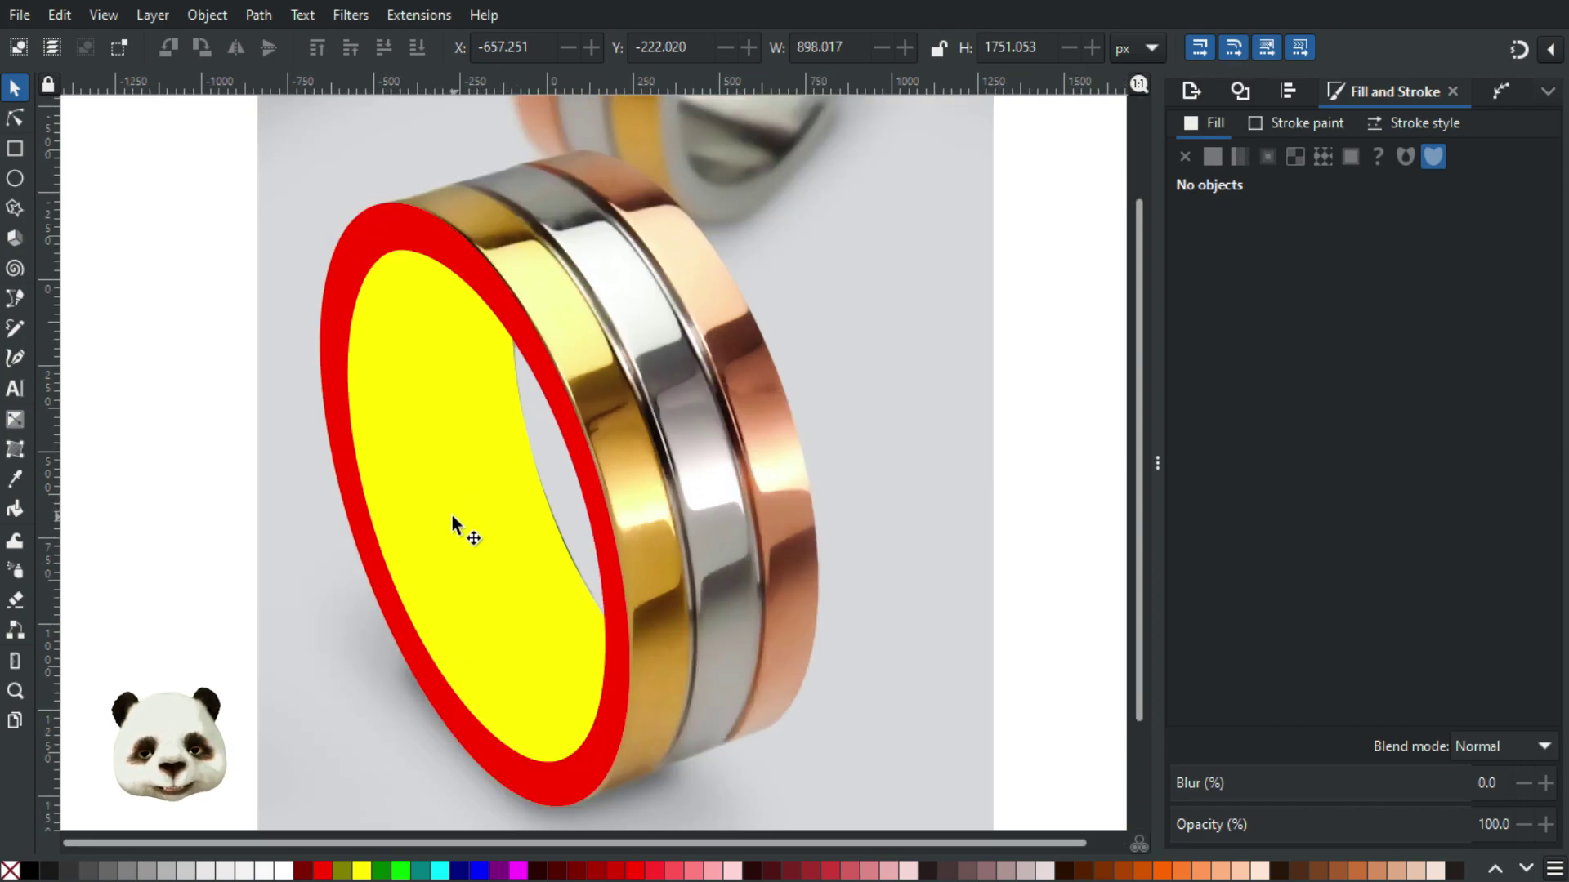
{"action": "scroll", "coordinate": [448, 515], "scroll_direction": "down", "scroll_amount": 2}
{"action": "scroll", "coordinate": [359, 512], "scroll_direction": "up", "scroll_amount": 2}
{"action": "scroll", "coordinate": [420, 511], "scroll_direction": "up", "scroll_amount": 1}
{"action": "scroll", "coordinate": [445, 508], "scroll_direction": "down", "scroll_amount": 1}
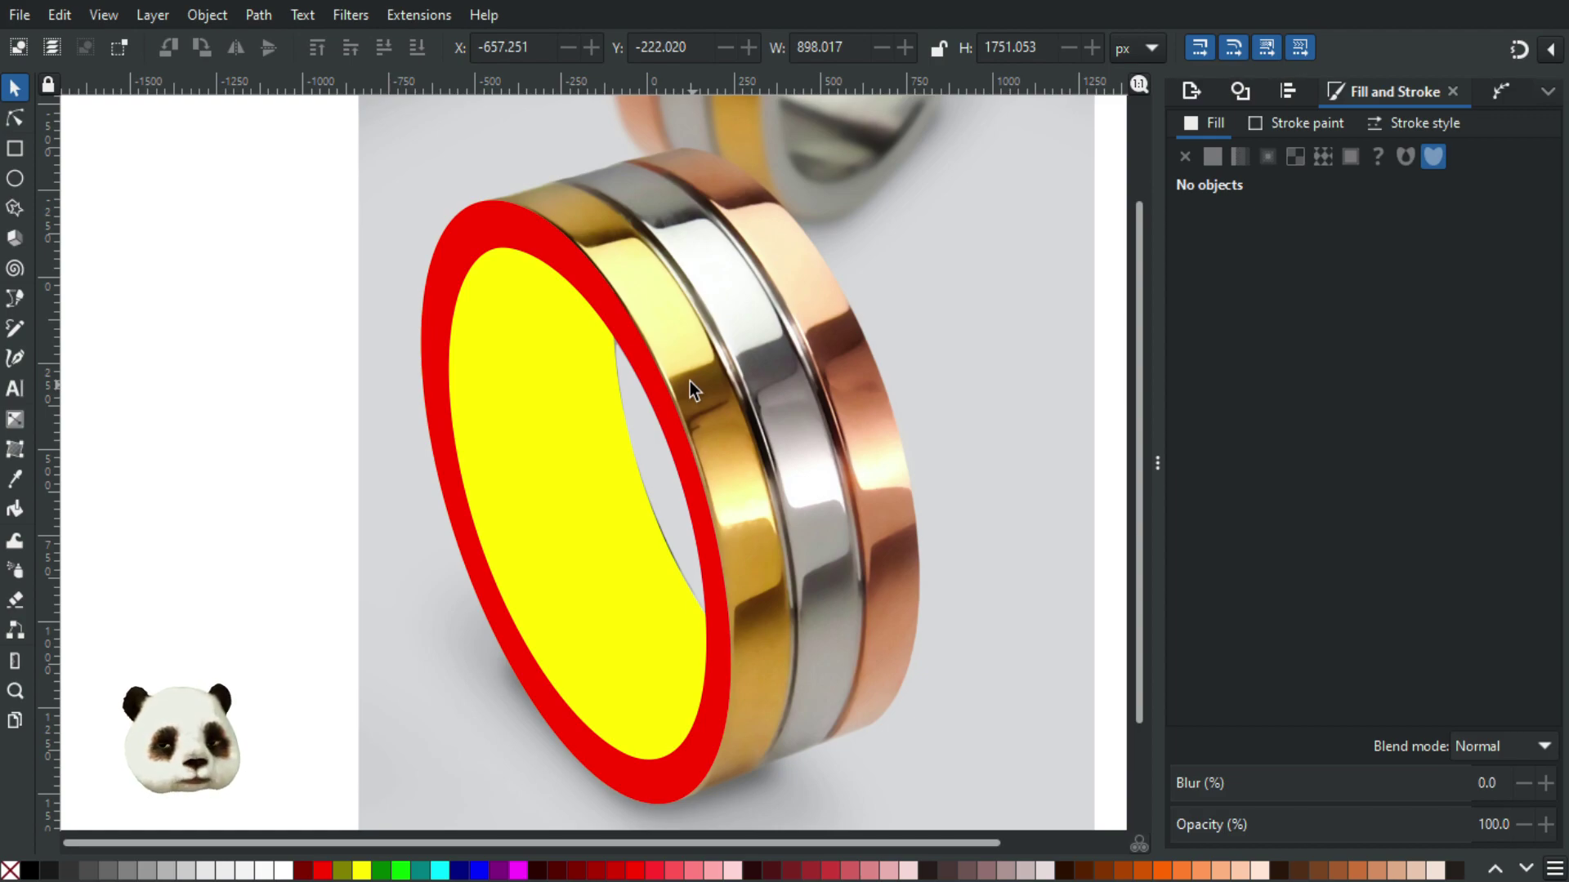
Step: Select the front rim and the inner wall shape together and set their opacity to 50%
{"action": "left_click", "coordinate": [503, 224]}
{"action": "left_click", "coordinate": [556, 499], "text": "shift"}
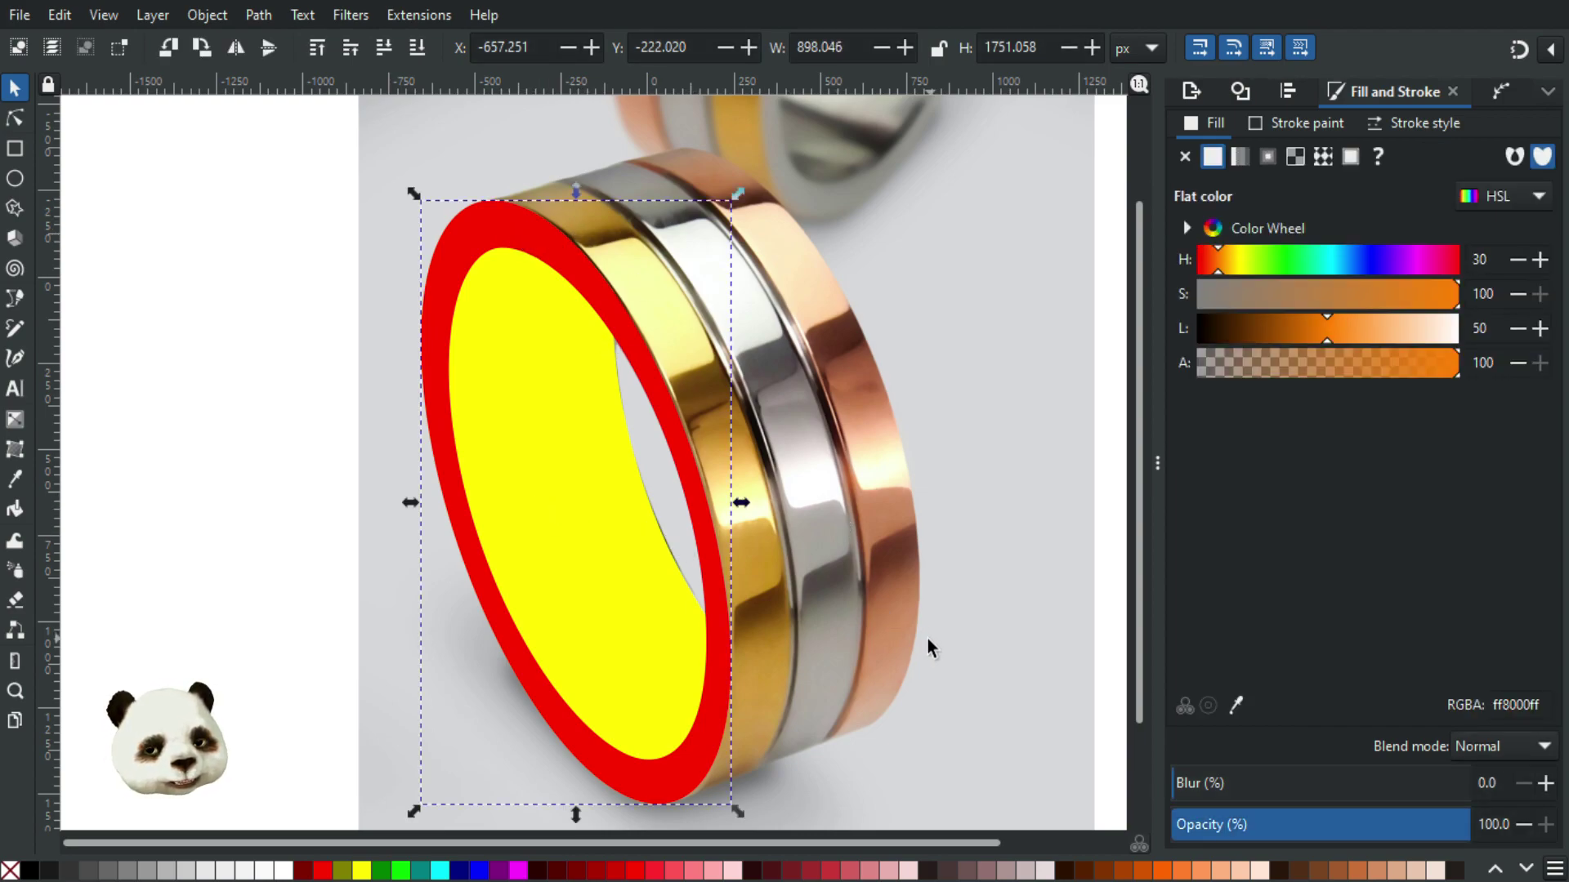
{"action": "left_click", "coordinate": [1324, 824]}
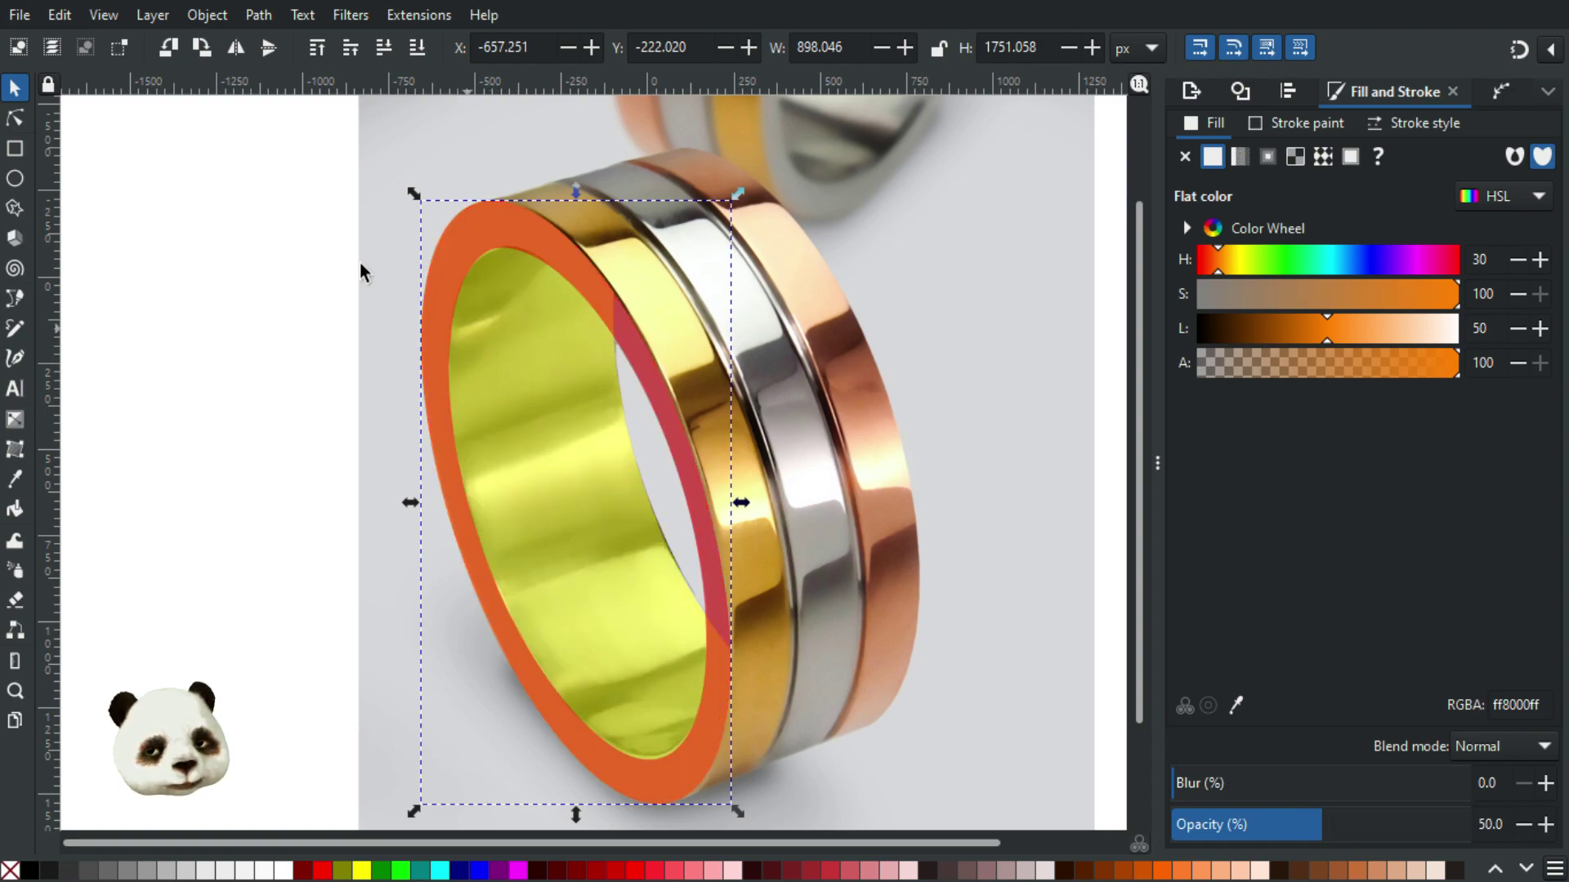
{"action": "left_click", "coordinate": [208, 211]}
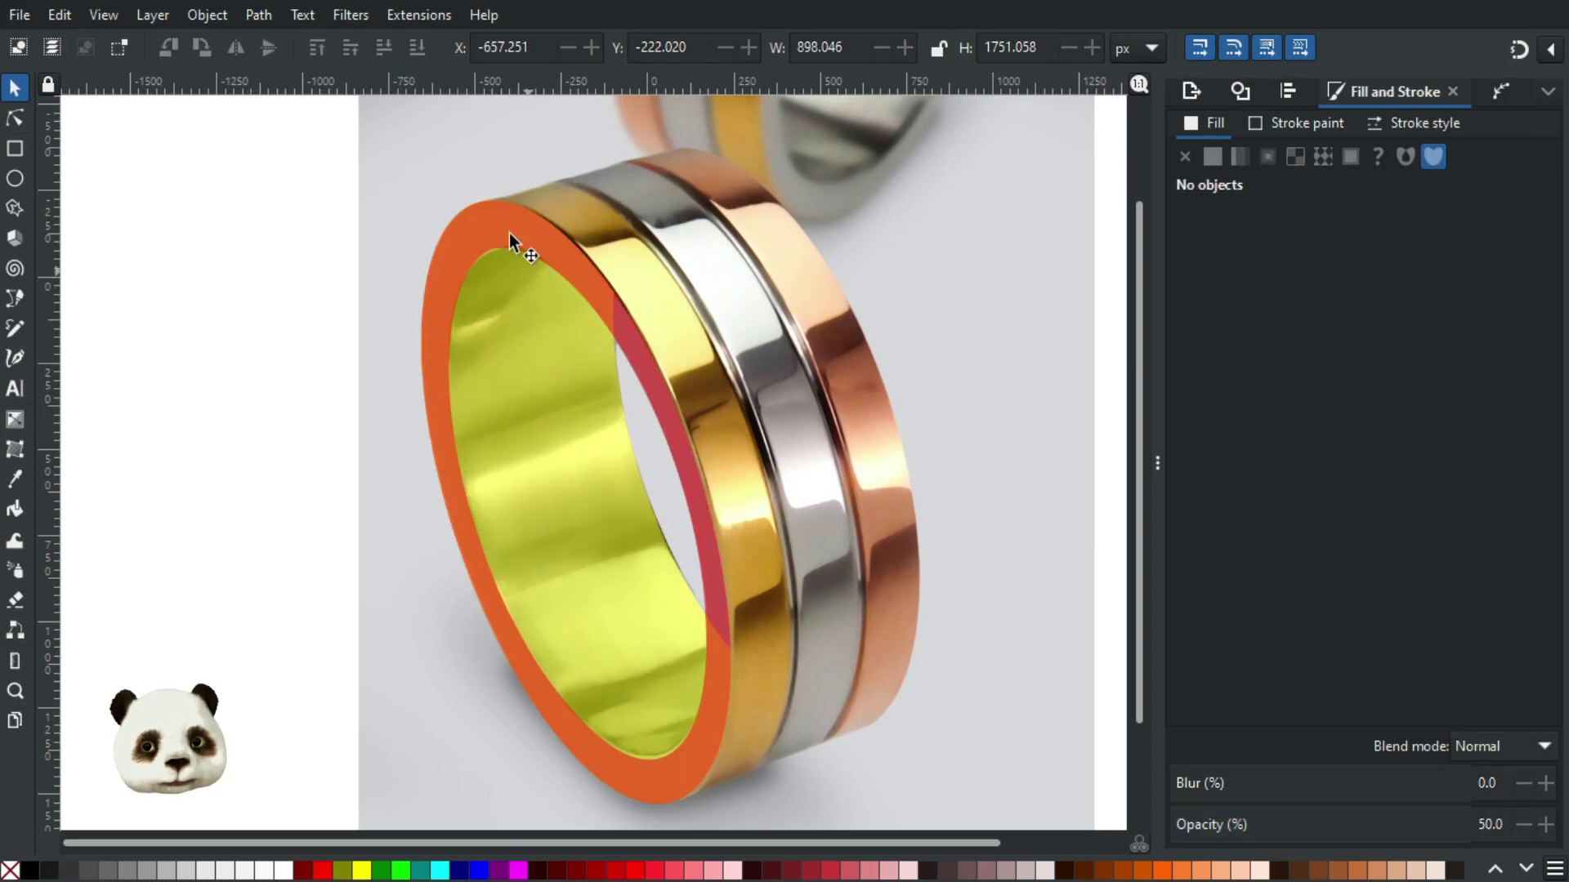
Step: Move the rim and the yellow shape aside to inspect what lies beneath, and undo both moves
{"action": "scroll", "coordinate": [527, 196], "scroll_direction": "up", "scroll_amount": 3}
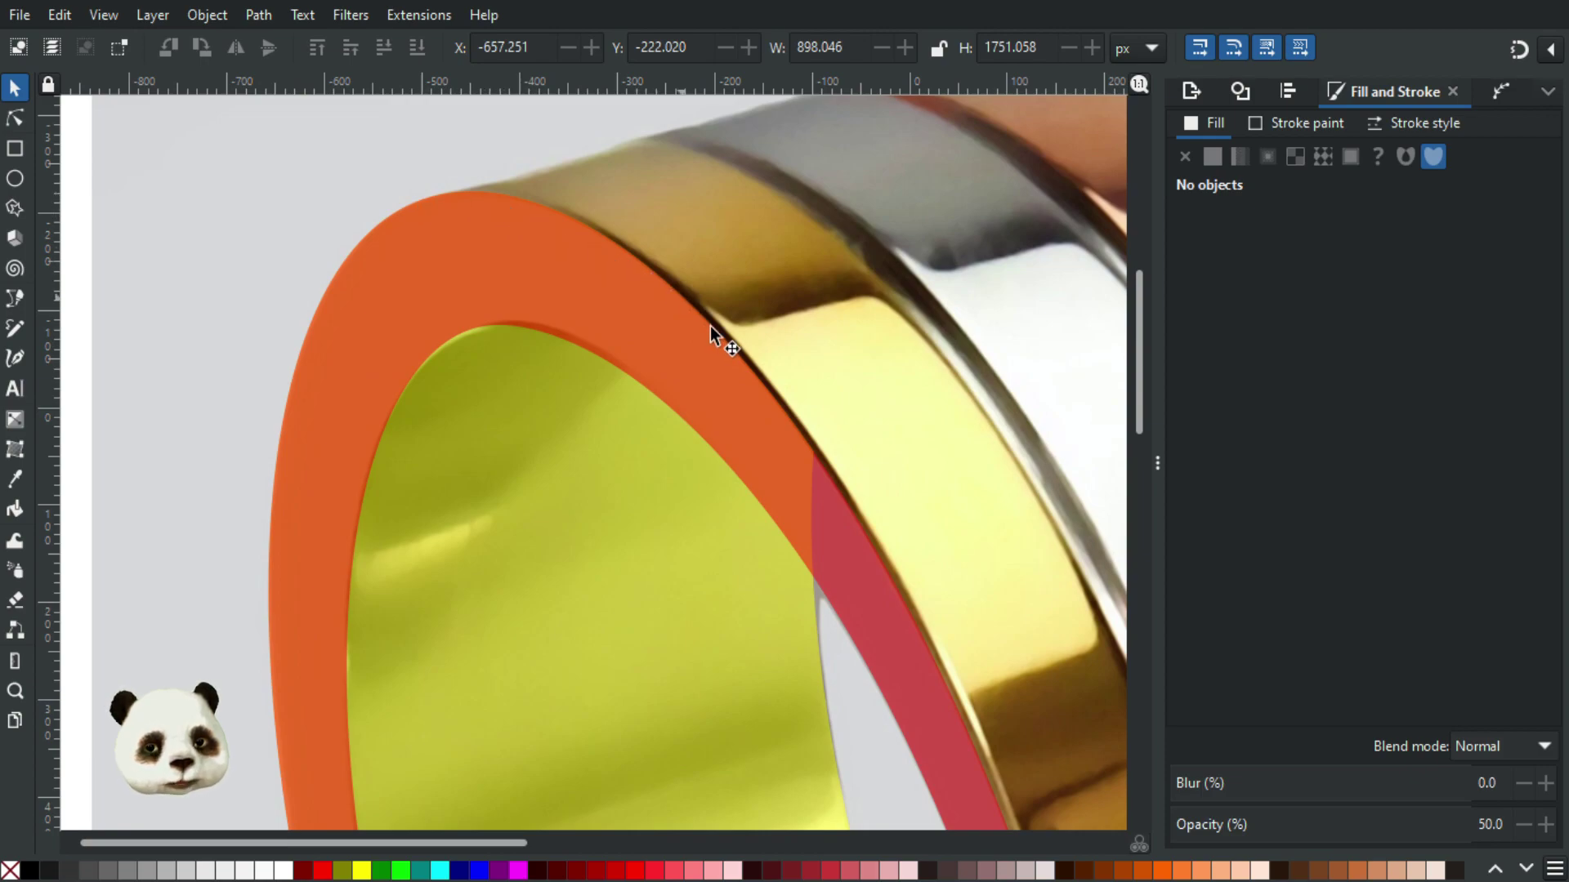
{"action": "left_click_drag", "start_coordinate": [504, 262], "coordinate": [332, 316]}
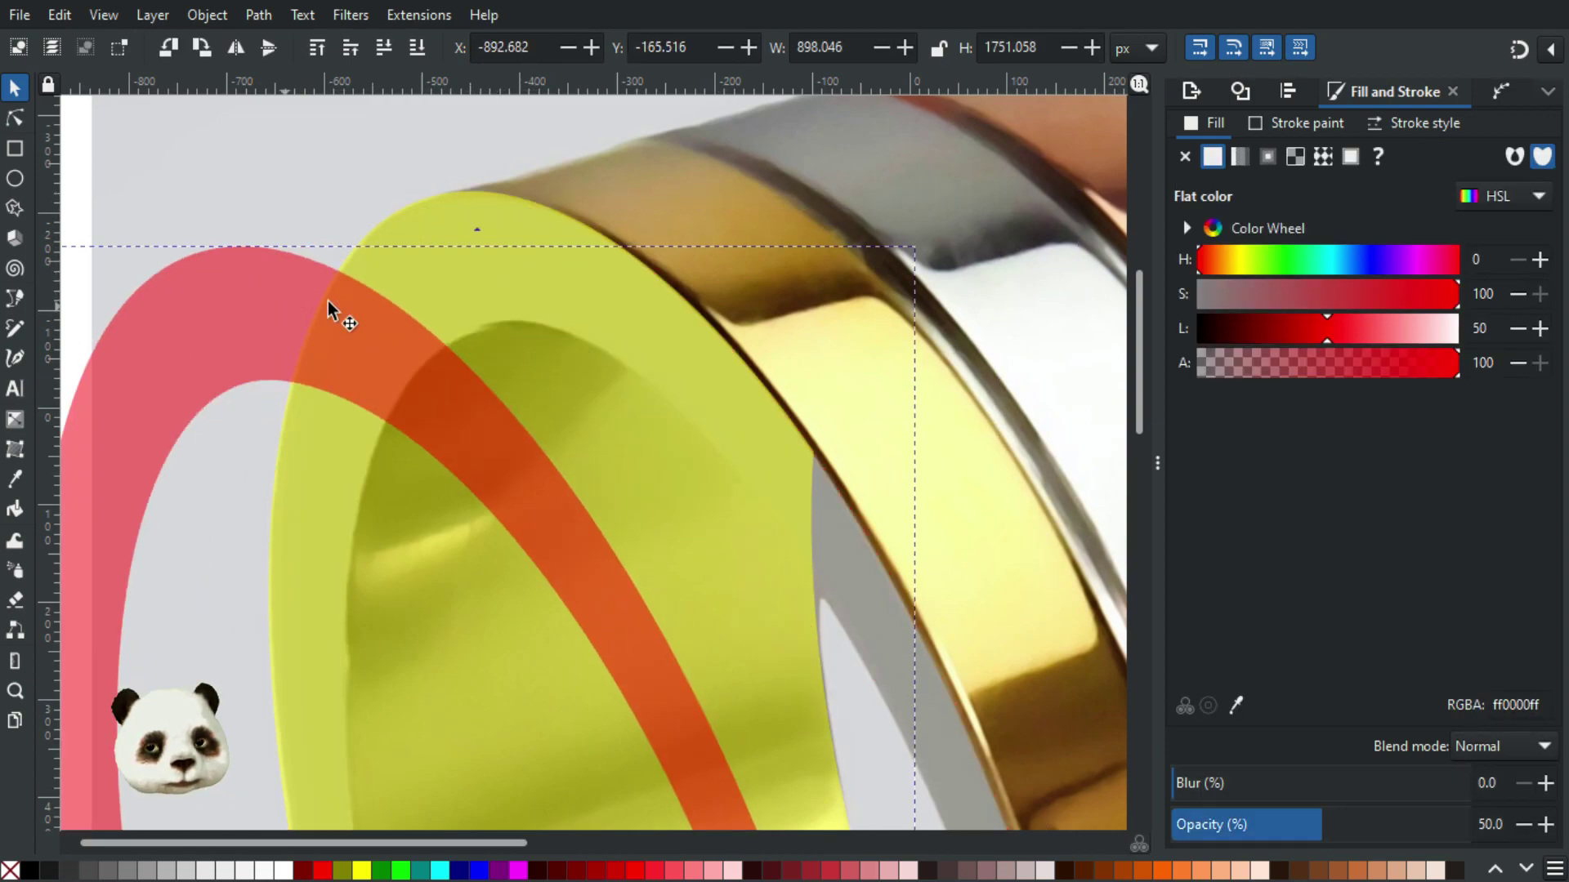
{"action": "left_click", "coordinate": [631, 321]}
{"action": "left_click_drag", "start_coordinate": [631, 321], "coordinate": [375, 361]}
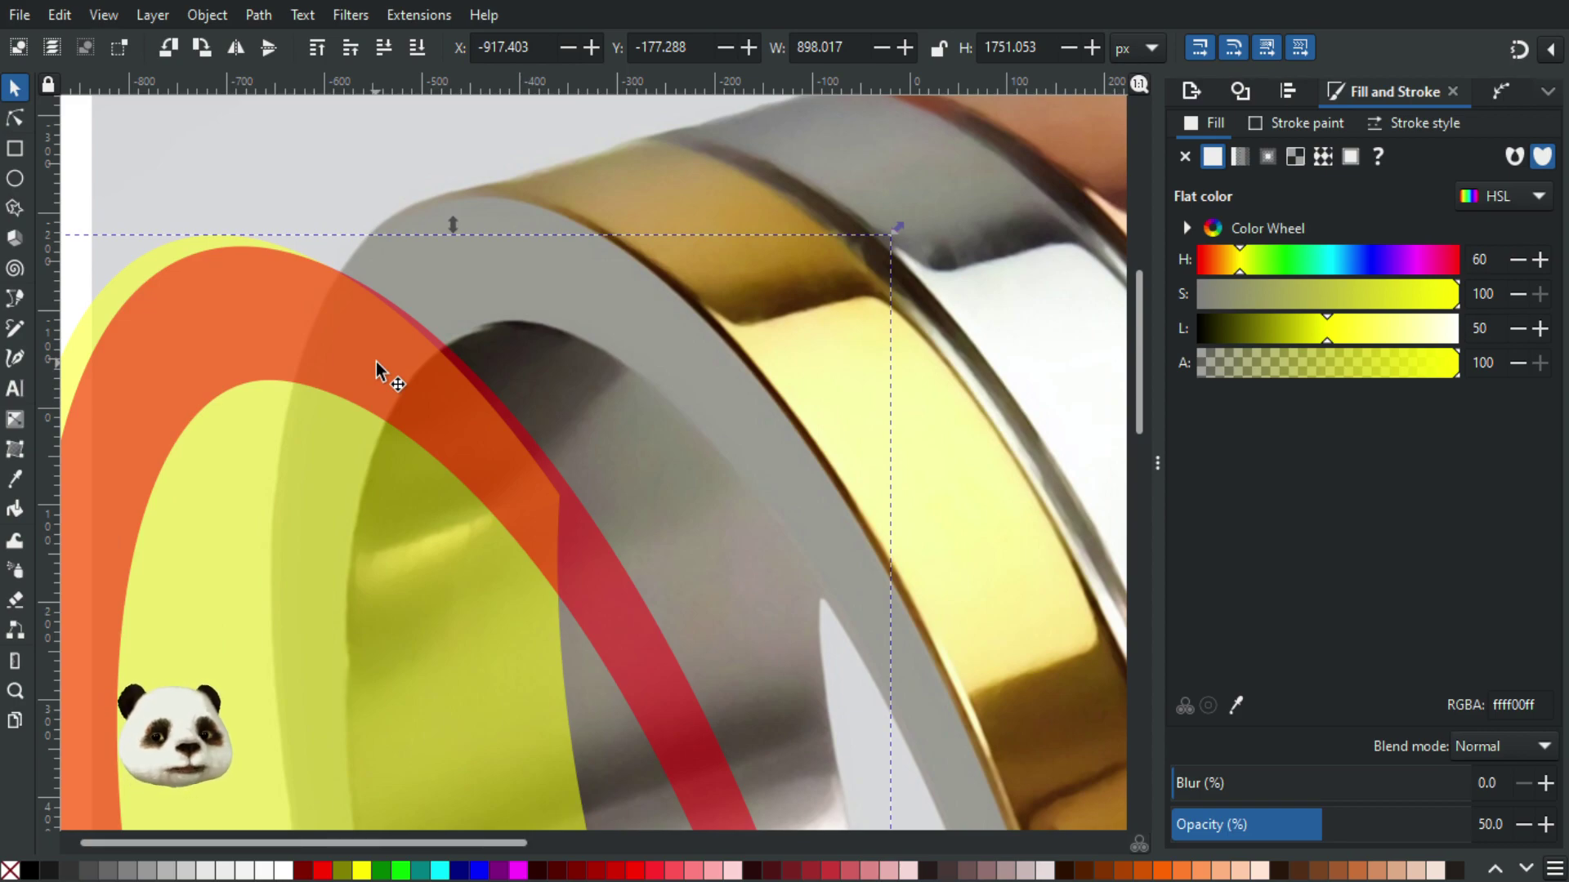
{"action": "key", "text": "ctrl+z"}
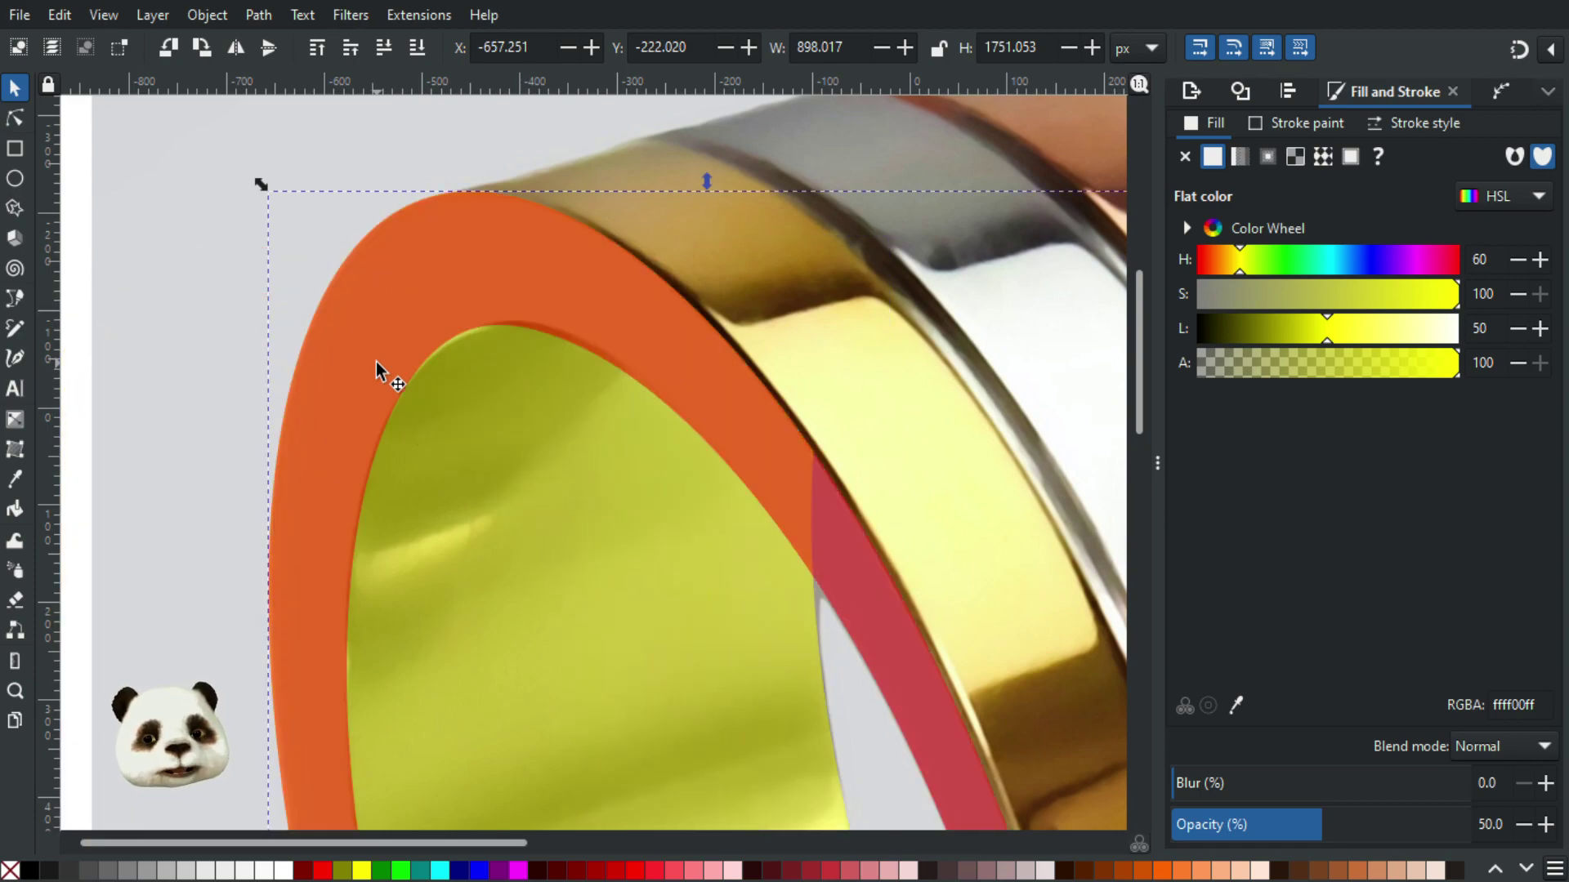
Step: Examine the translucent shapes' fit along the ring's inner and outer edges from the upper curve to the lower one
{"action": "scroll", "coordinate": [596, 210], "scroll_direction": "down", "scroll_amount": 3}
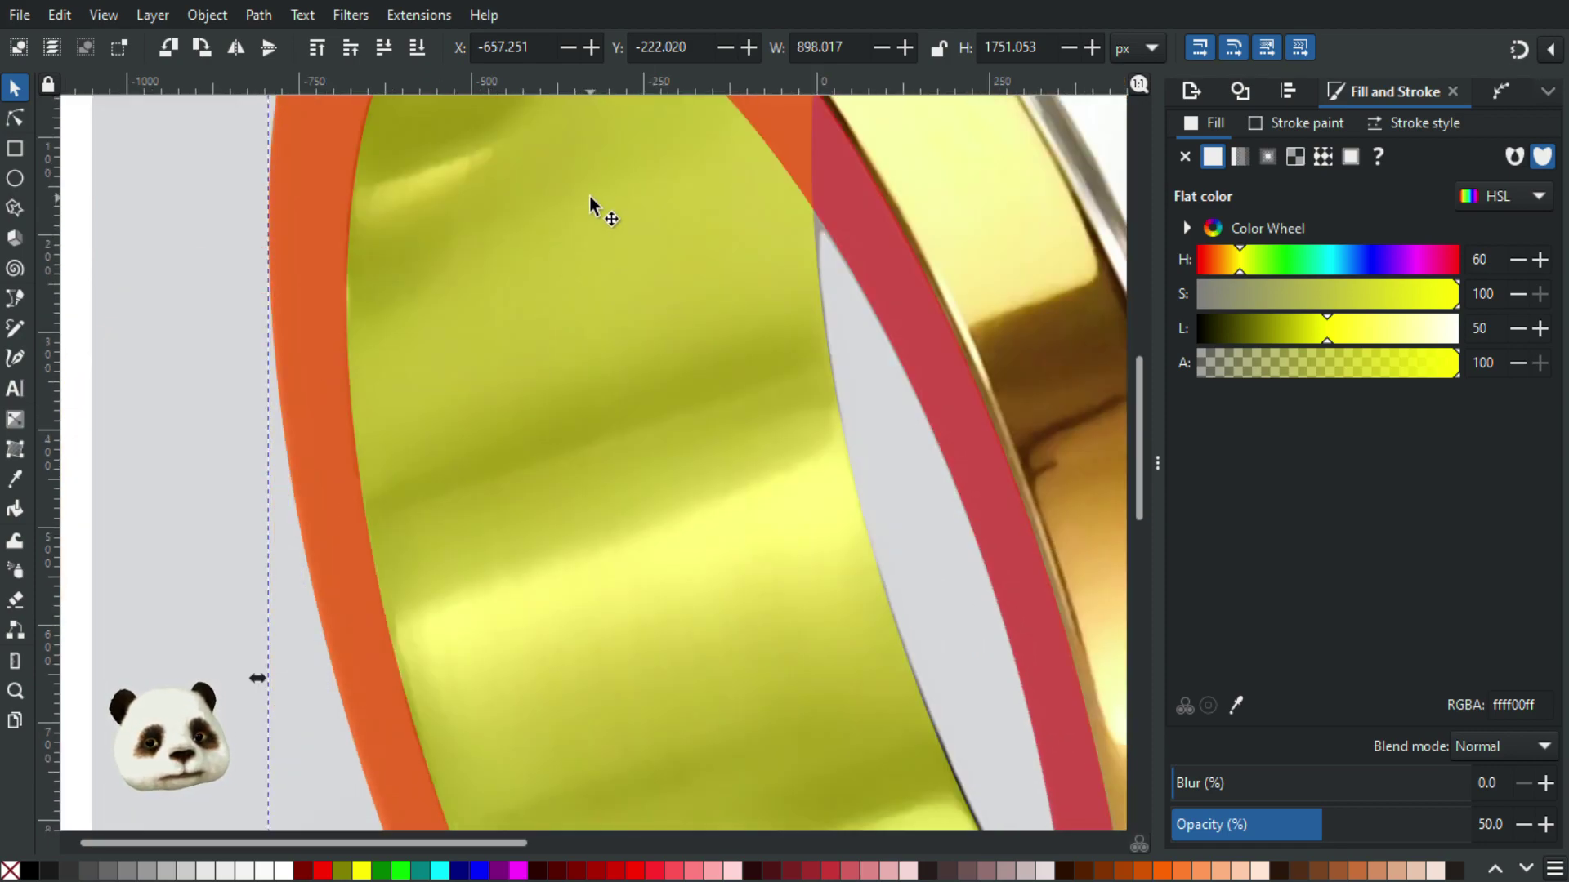
{"action": "scroll", "coordinate": [590, 194], "scroll_direction": "down", "scroll_amount": 4}
{"action": "scroll", "coordinate": [776, 425], "scroll_direction": "up", "scroll_amount": 4}
{"action": "scroll", "coordinate": [785, 412], "scroll_direction": "down", "scroll_amount": 3}
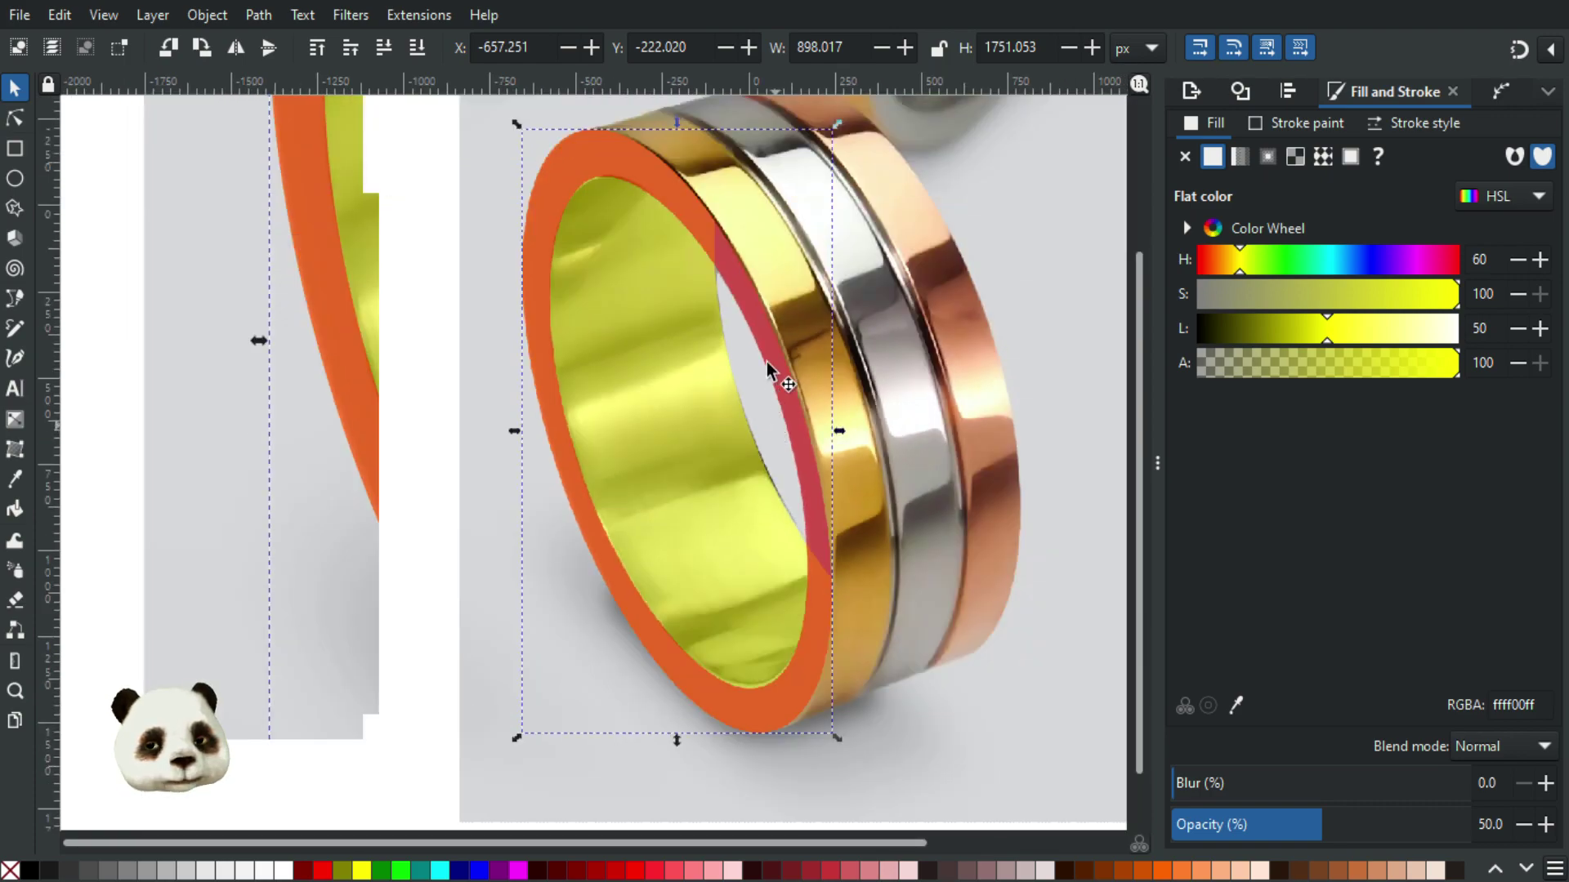
{"action": "scroll", "coordinate": [572, 156], "scroll_direction": "up", "scroll_amount": 2}
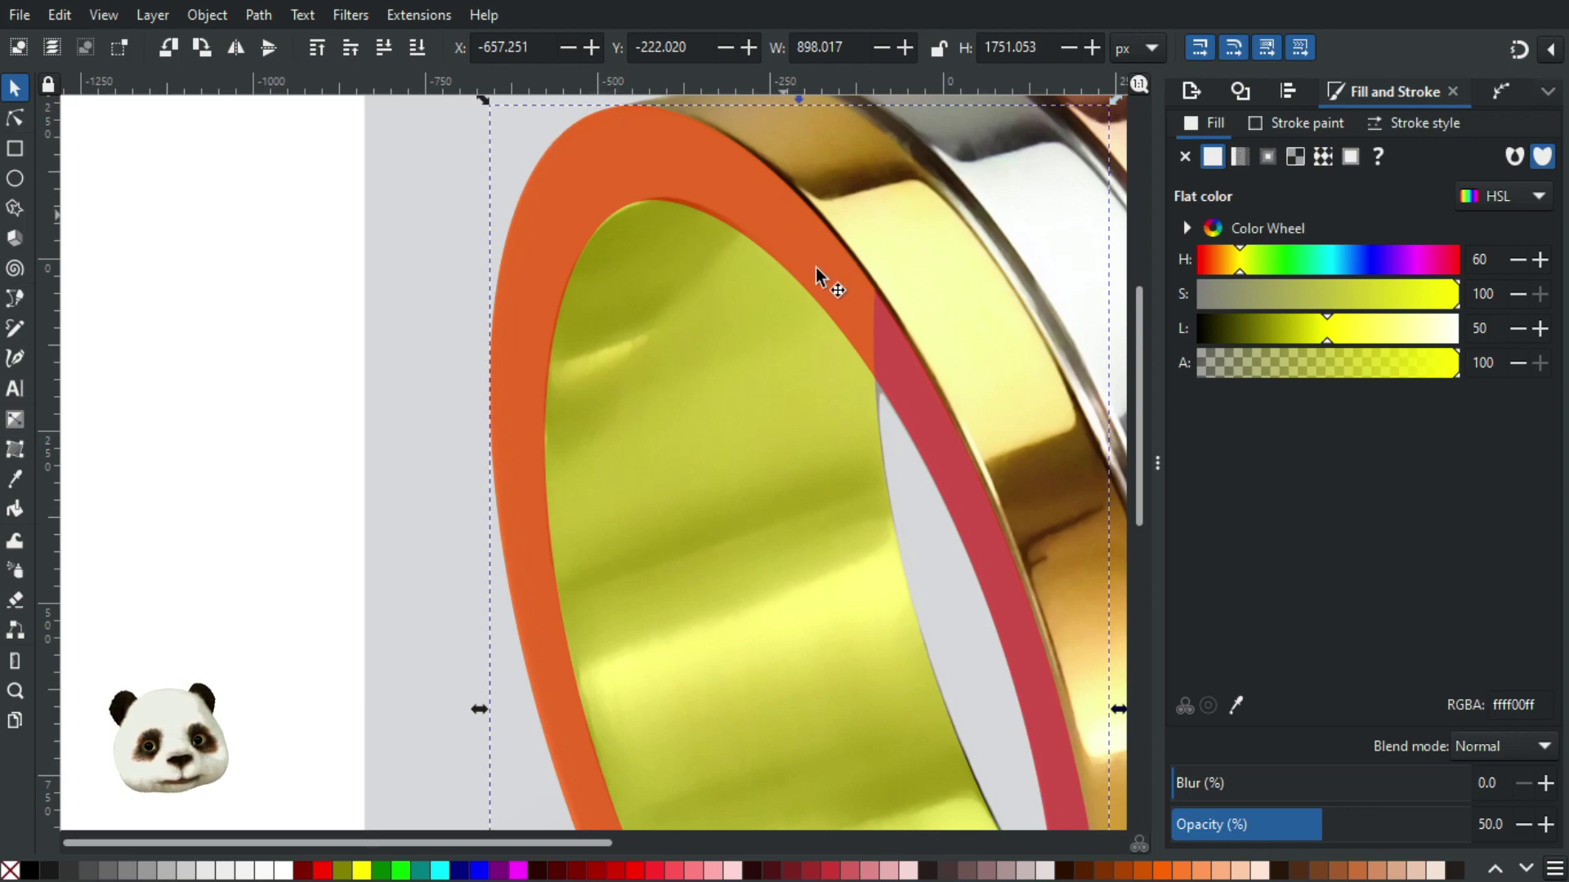
{"action": "scroll", "coordinate": [1021, 623], "scroll_direction": "down", "scroll_amount": 3}
{"action": "scroll", "coordinate": [1021, 623], "scroll_direction": "down", "scroll_amount": 15}
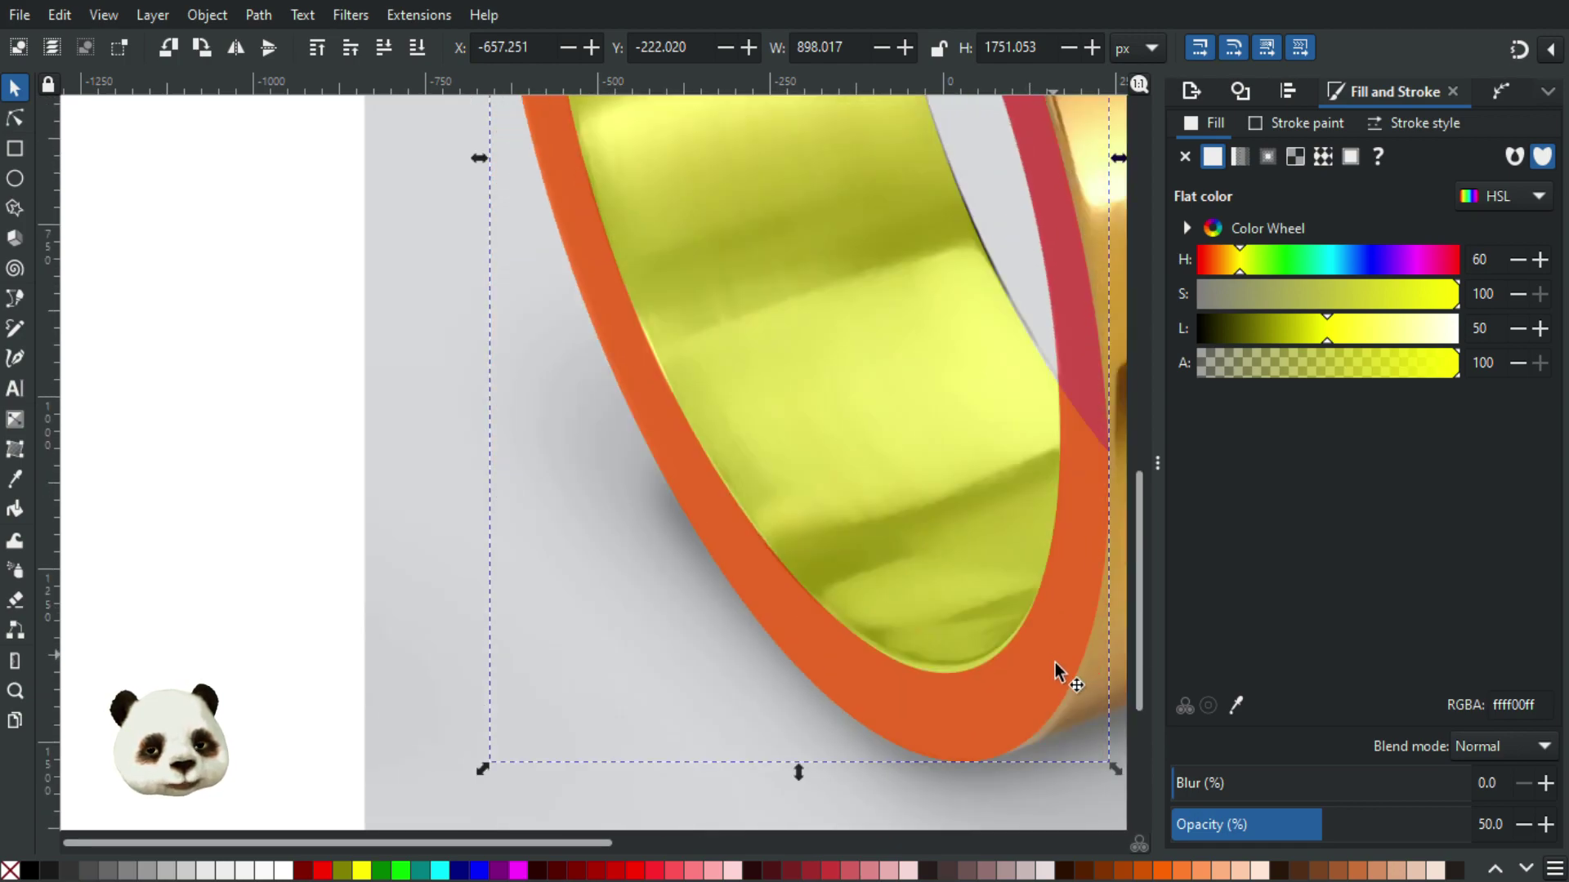
Step: Select the red front rim and apply the Offset live path effect to it
{"action": "left_click", "coordinate": [1017, 697]}
{"action": "scroll", "coordinate": [856, 633], "scroll_direction": "down", "scroll_amount": 2}
{"action": "left_click_drag", "start_coordinate": [1006, 341], "coordinate": [819, 405]}
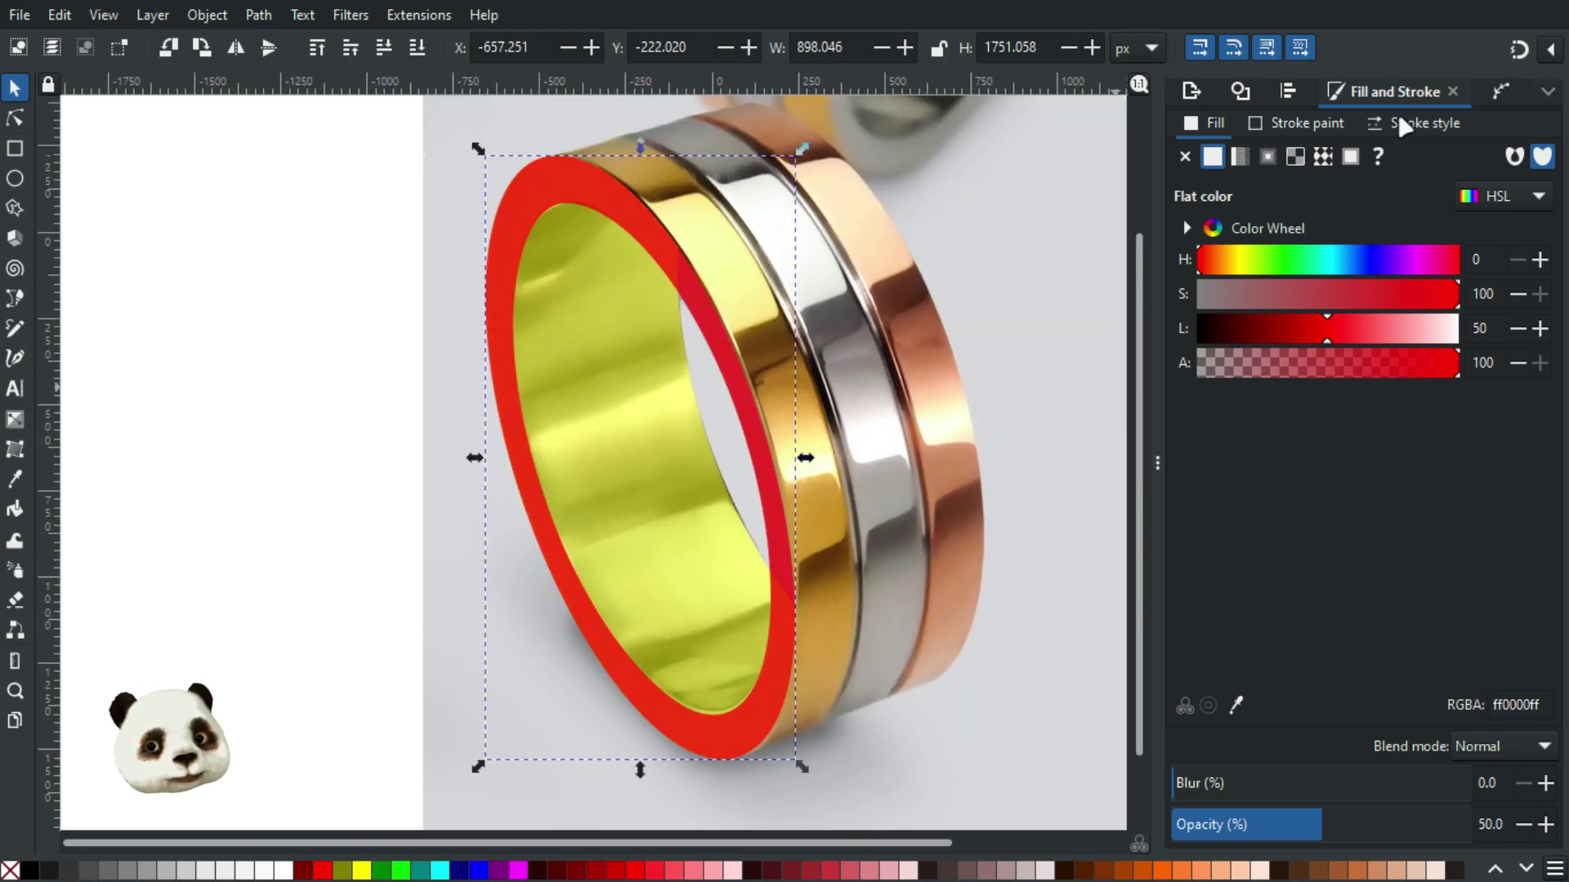
{"action": "left_click", "coordinate": [1498, 92]}
{"action": "left_click", "coordinate": [1184, 813]}
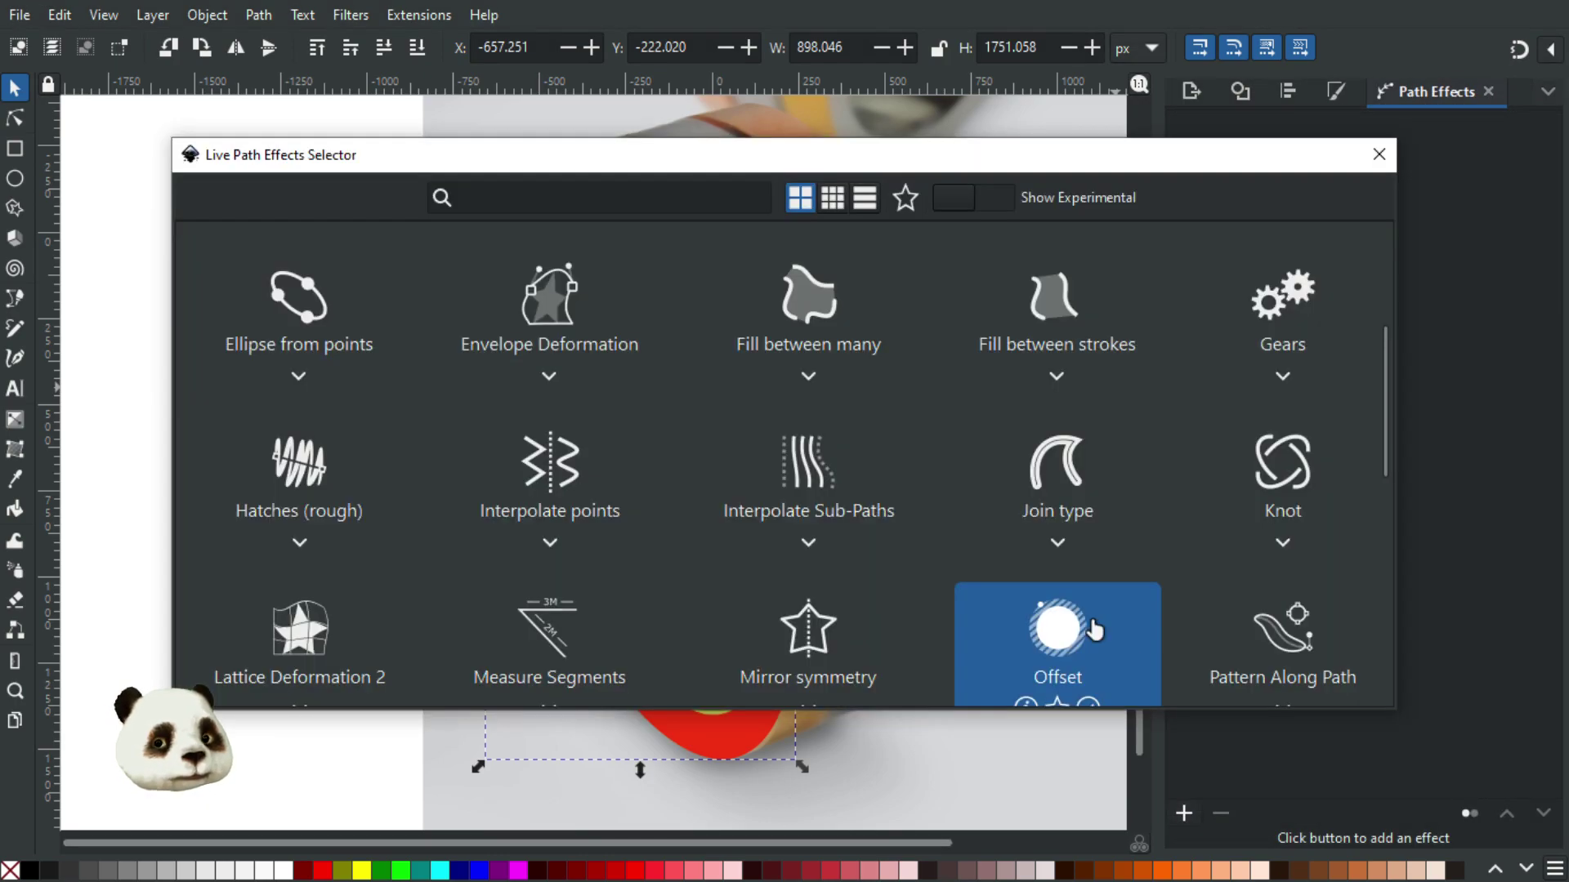
{"action": "left_click", "coordinate": [1050, 642]}
{"action": "left_click", "coordinate": [1268, 675]}
{"action": "left_click", "coordinate": [1244, 701]}
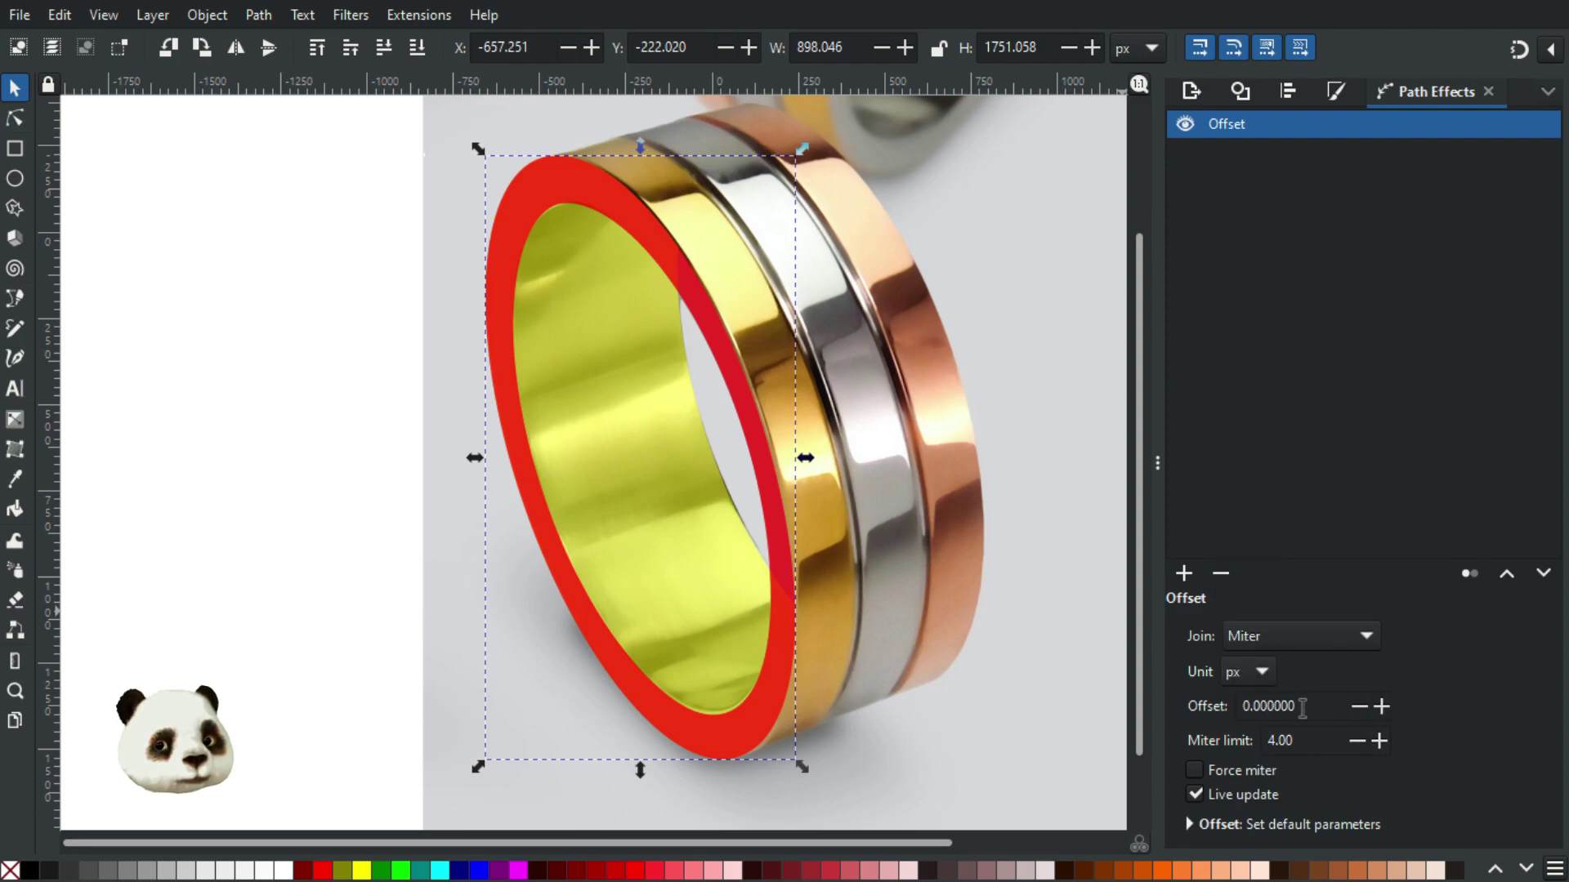
Step: Set the rim's path offset to 10 px and check the enlarged edge against the photo
{"action": "left_click", "coordinate": [1300, 706]}
{"action": "type", "text": "10"}
{"action": "key", "text": "Return"}
{"action": "scroll", "coordinate": [575, 183], "scroll_direction": "up", "scroll_amount": 1}
{"action": "scroll", "coordinate": [646, 165], "scroll_direction": "up", "scroll_amount": 1}
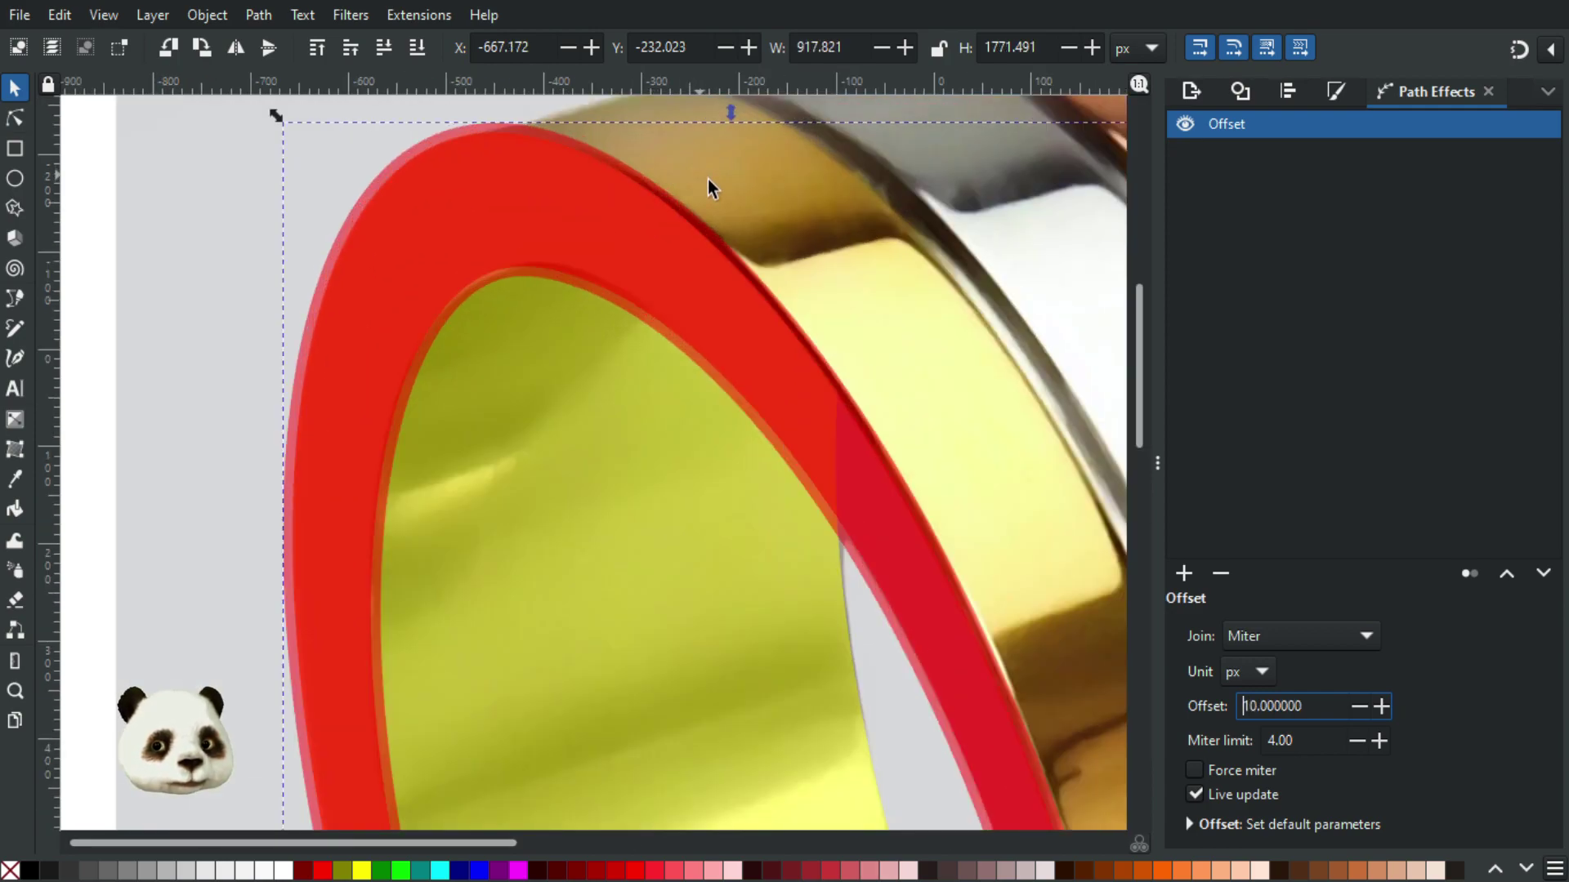
{"action": "scroll", "coordinate": [714, 195], "scroll_direction": "up", "scroll_amount": 1}
{"action": "scroll", "coordinate": [714, 195], "scroll_direction": "down", "scroll_amount": 2}
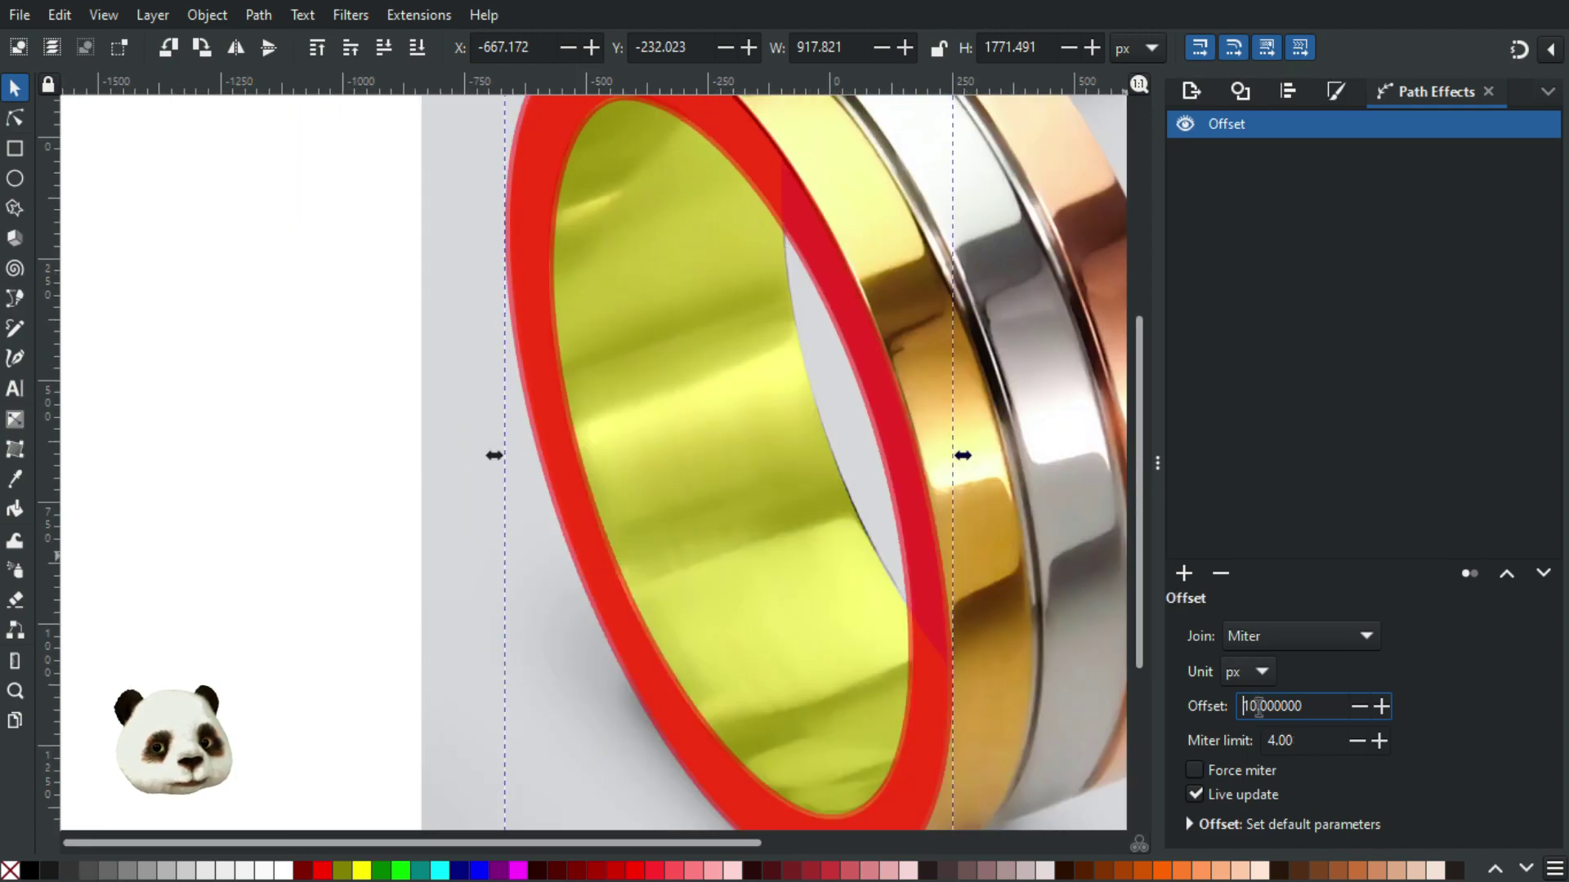
Step: Set the front rim's path offset to 5 px
{"action": "left_click_drag", "start_coordinate": [1258, 706], "coordinate": [1239, 706]}
{"action": "key", "text": "Down"}
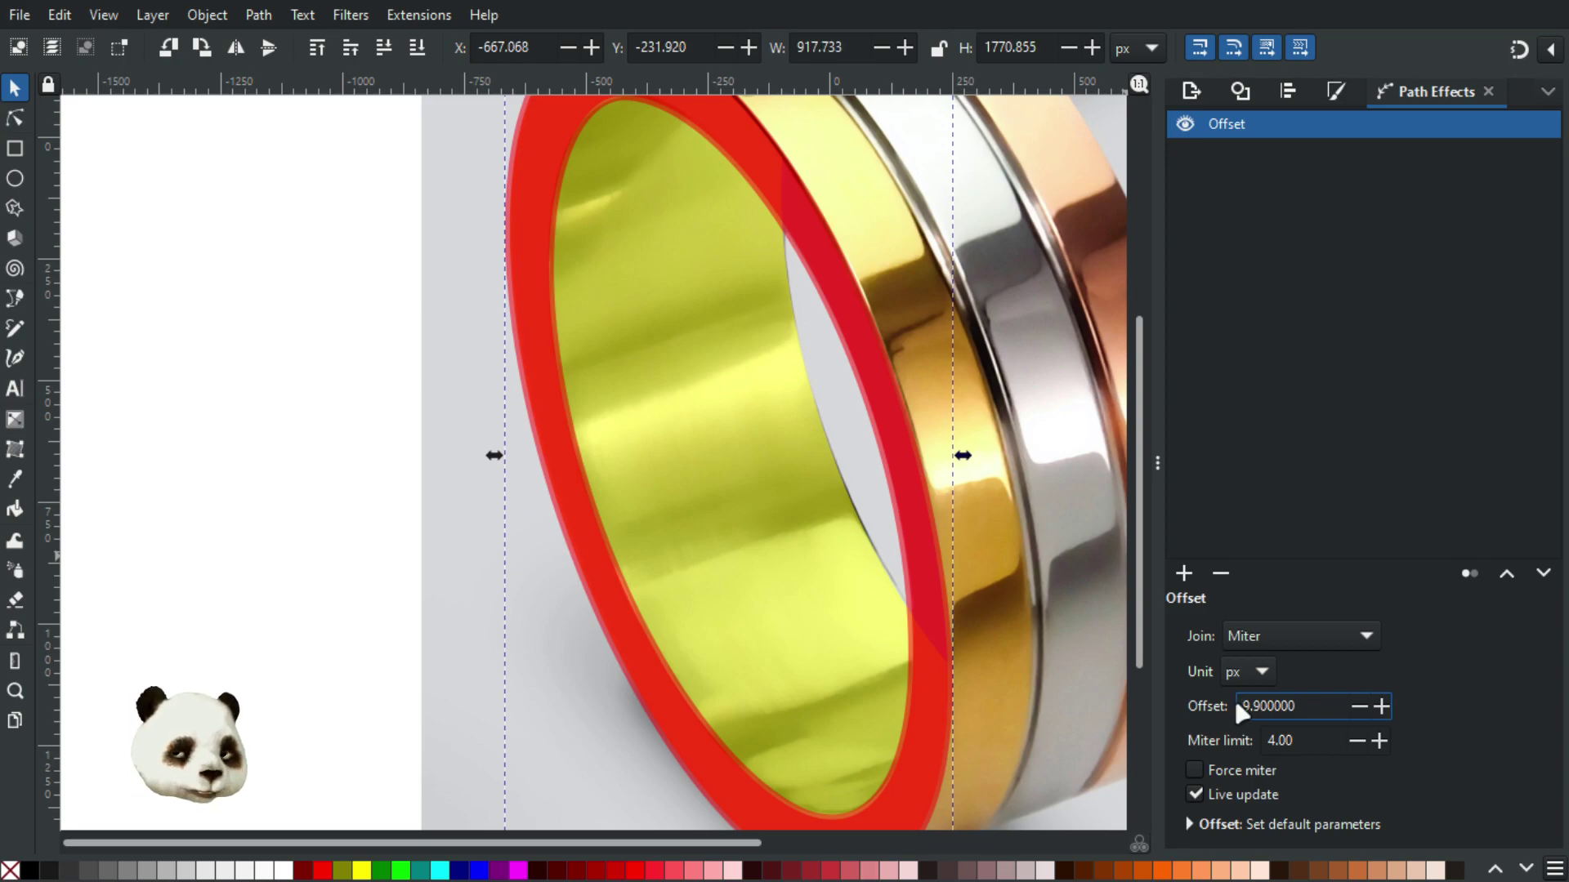
{"action": "key", "text": "ctrl+a"}
{"action": "type", "text": "5"}
{"action": "key", "text": "Return"}
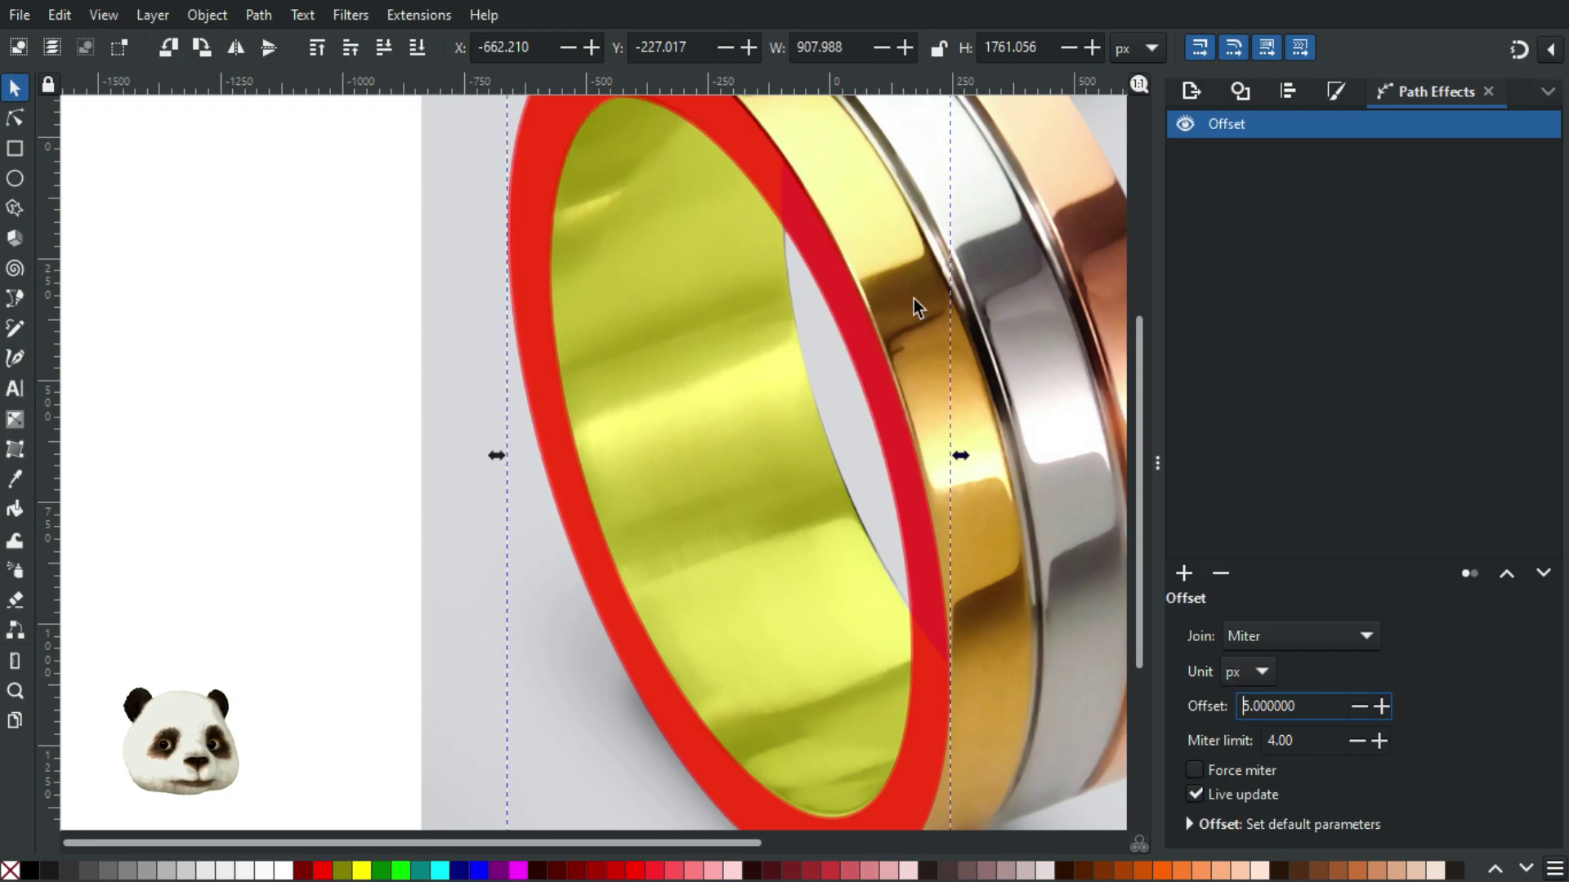
Step: Nudge the offset front rim about 8 px right and 6 px down, and check its edges against the ring
{"action": "scroll", "coordinate": [822, 192], "scroll_direction": "up", "scroll_amount": 2}
{"action": "scroll", "coordinate": [822, 193], "scroll_direction": "up", "scroll_amount": 4}
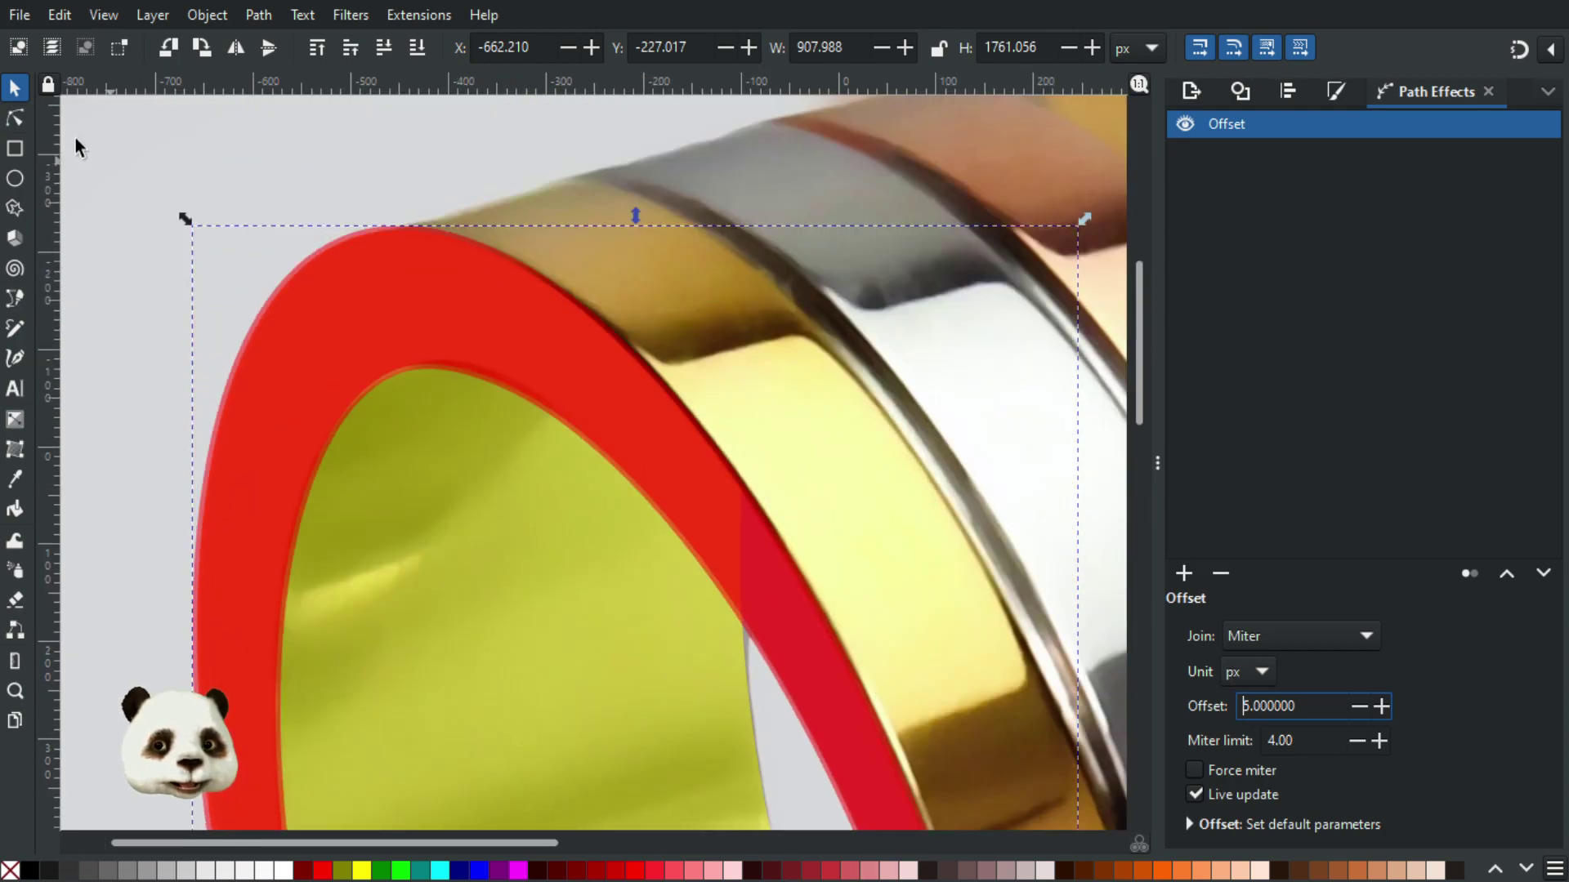
{"action": "left_click", "coordinate": [13, 89]}
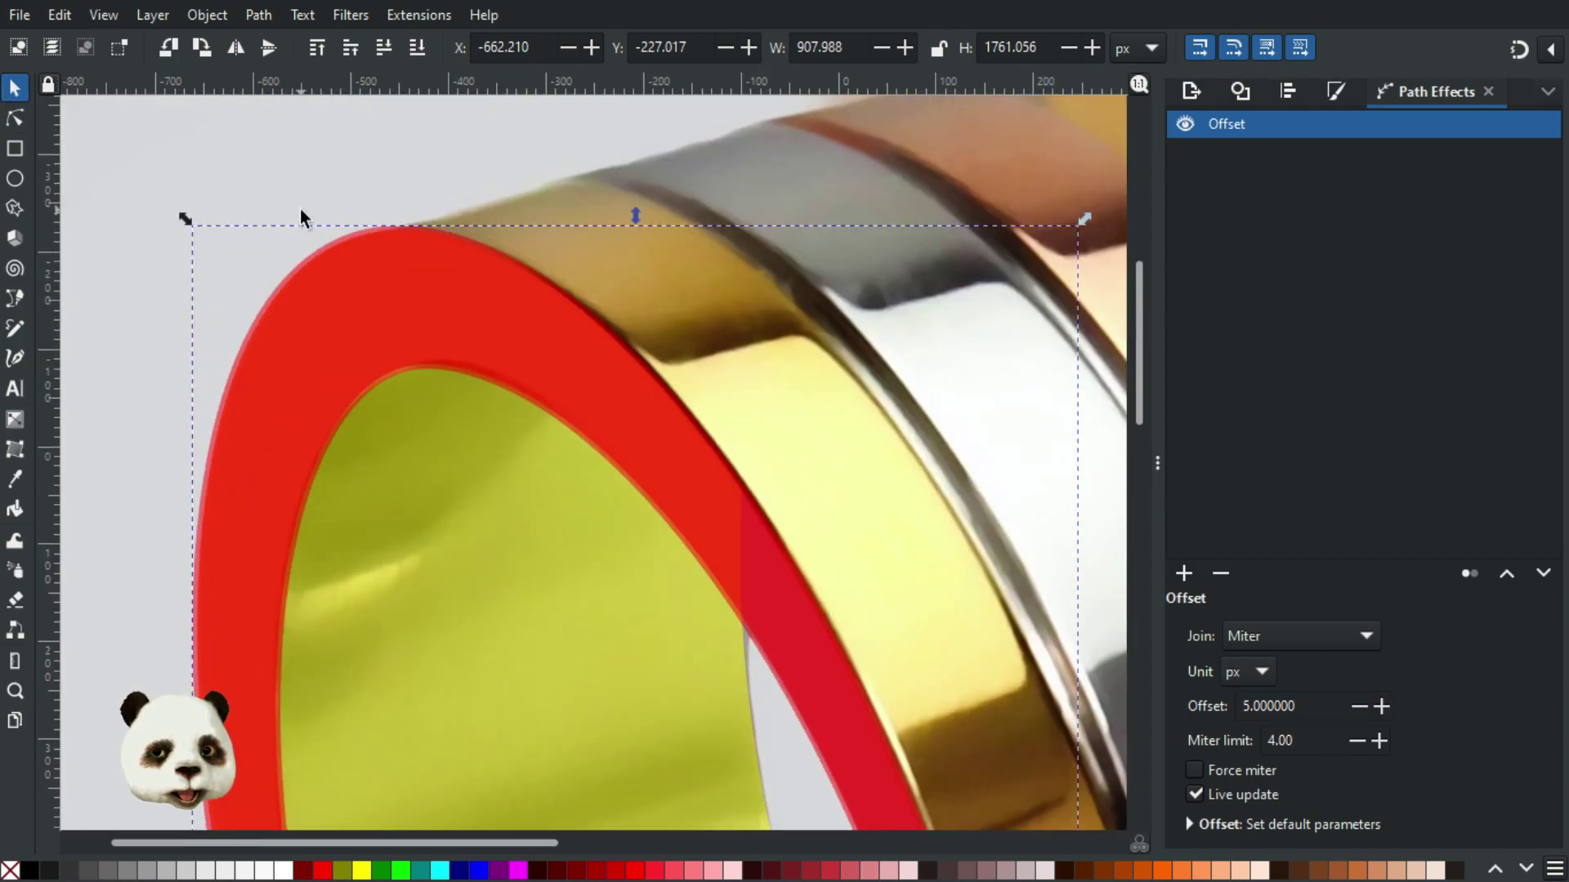
{"action": "left_click", "coordinate": [447, 317]}
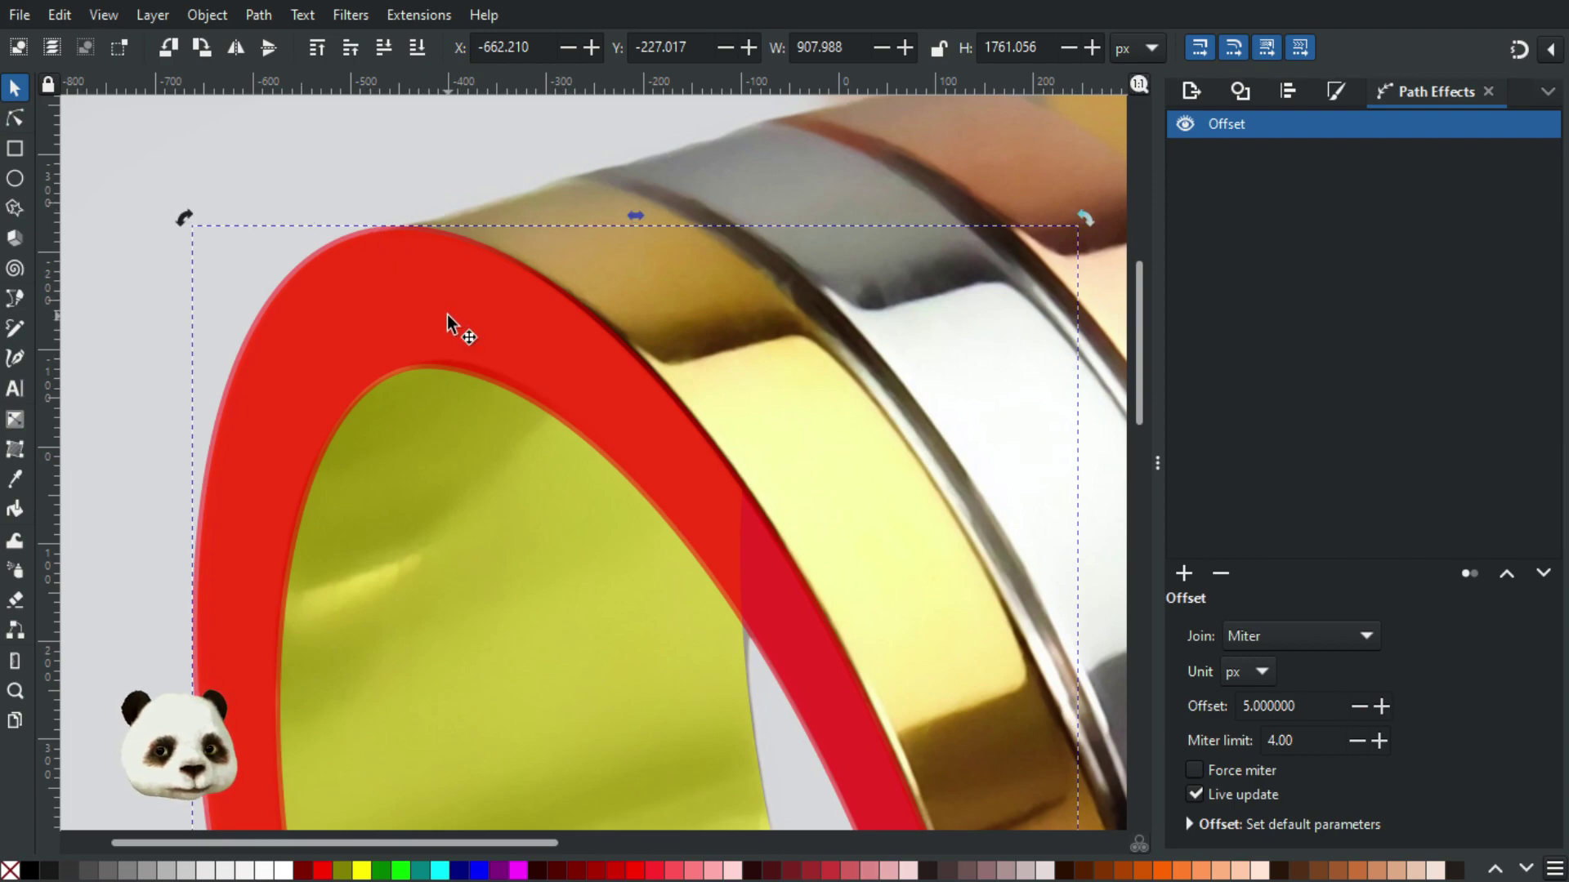
{"action": "key", "text": "Right"}
{"action": "key", "text": "Right"}
{"action": "key", "text": "Right"}
{"action": "key", "text": "Down"}
{"action": "key", "text": "Down"}
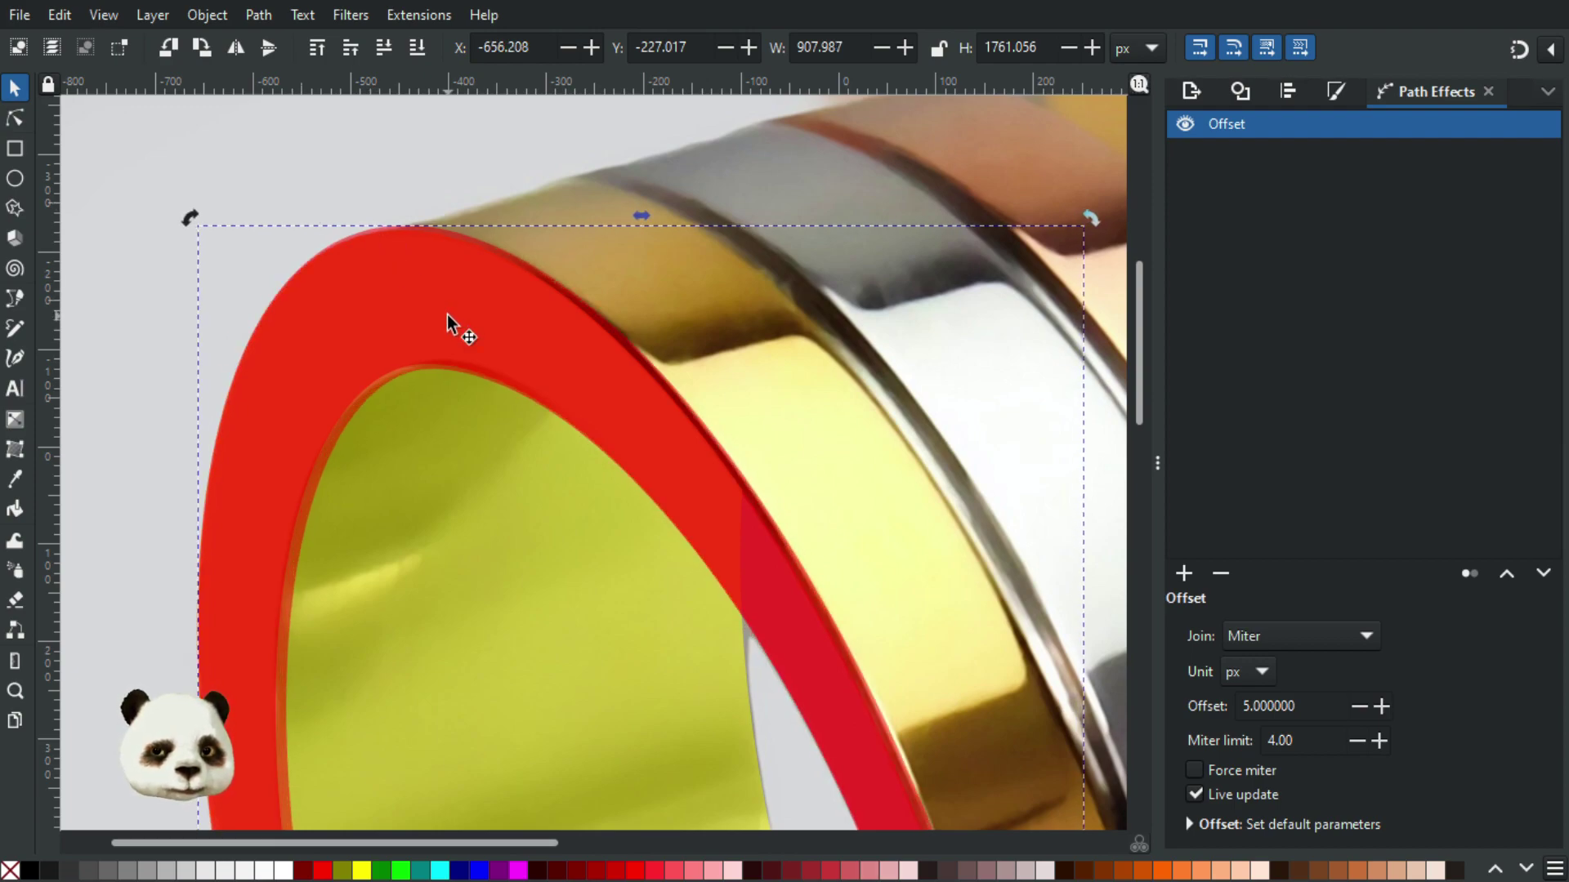
{"action": "key", "text": "Right"}
{"action": "key", "text": "Down"}
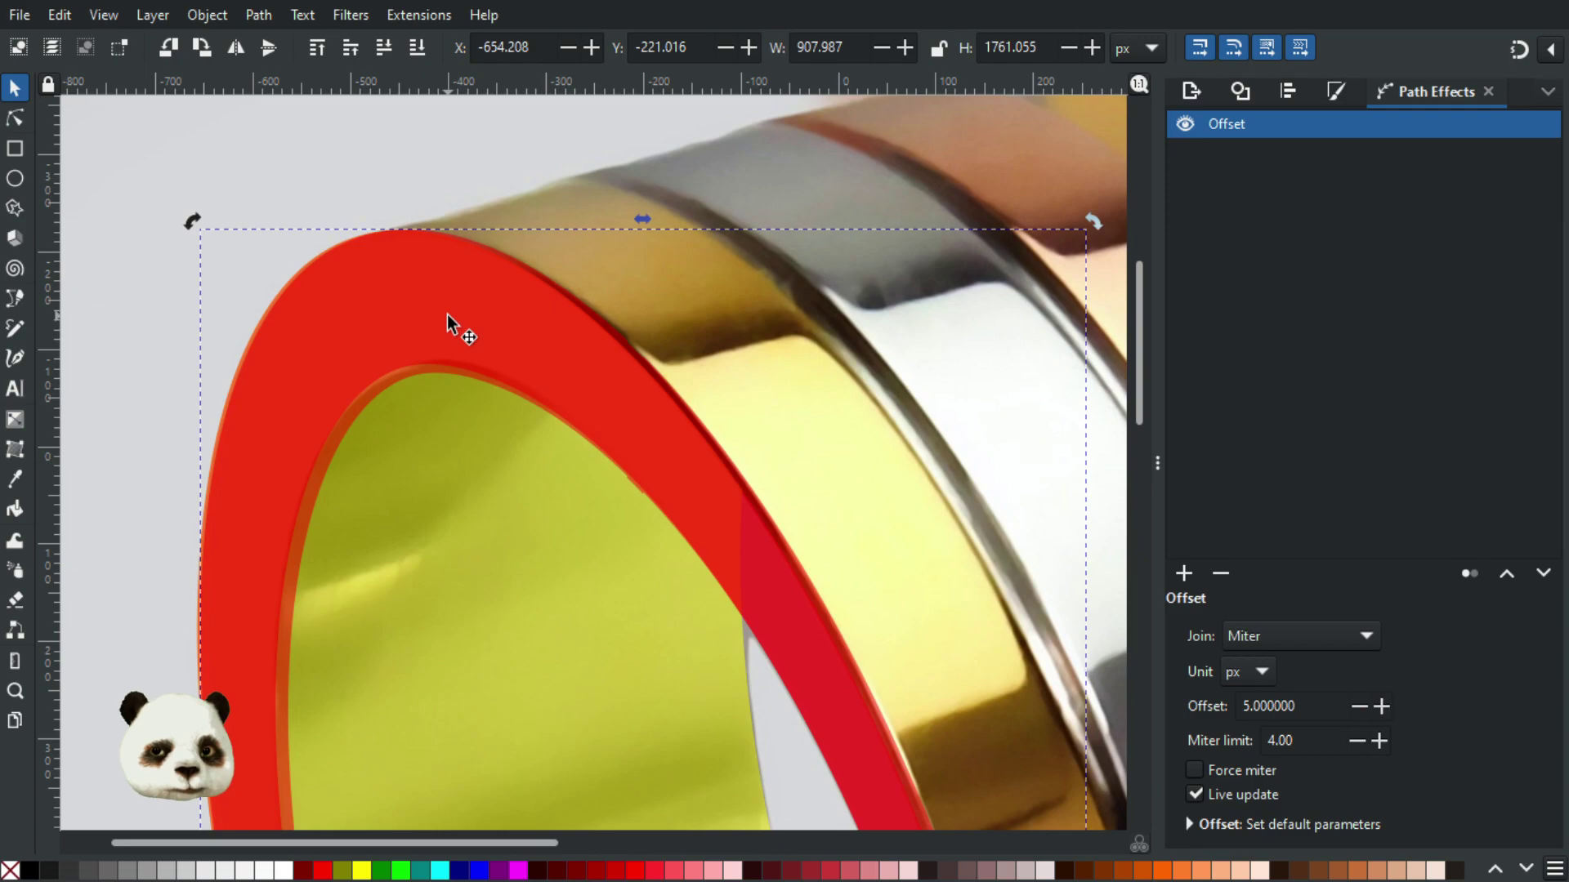
{"action": "scroll", "coordinate": [448, 315], "scroll_direction": "down", "scroll_amount": 20}
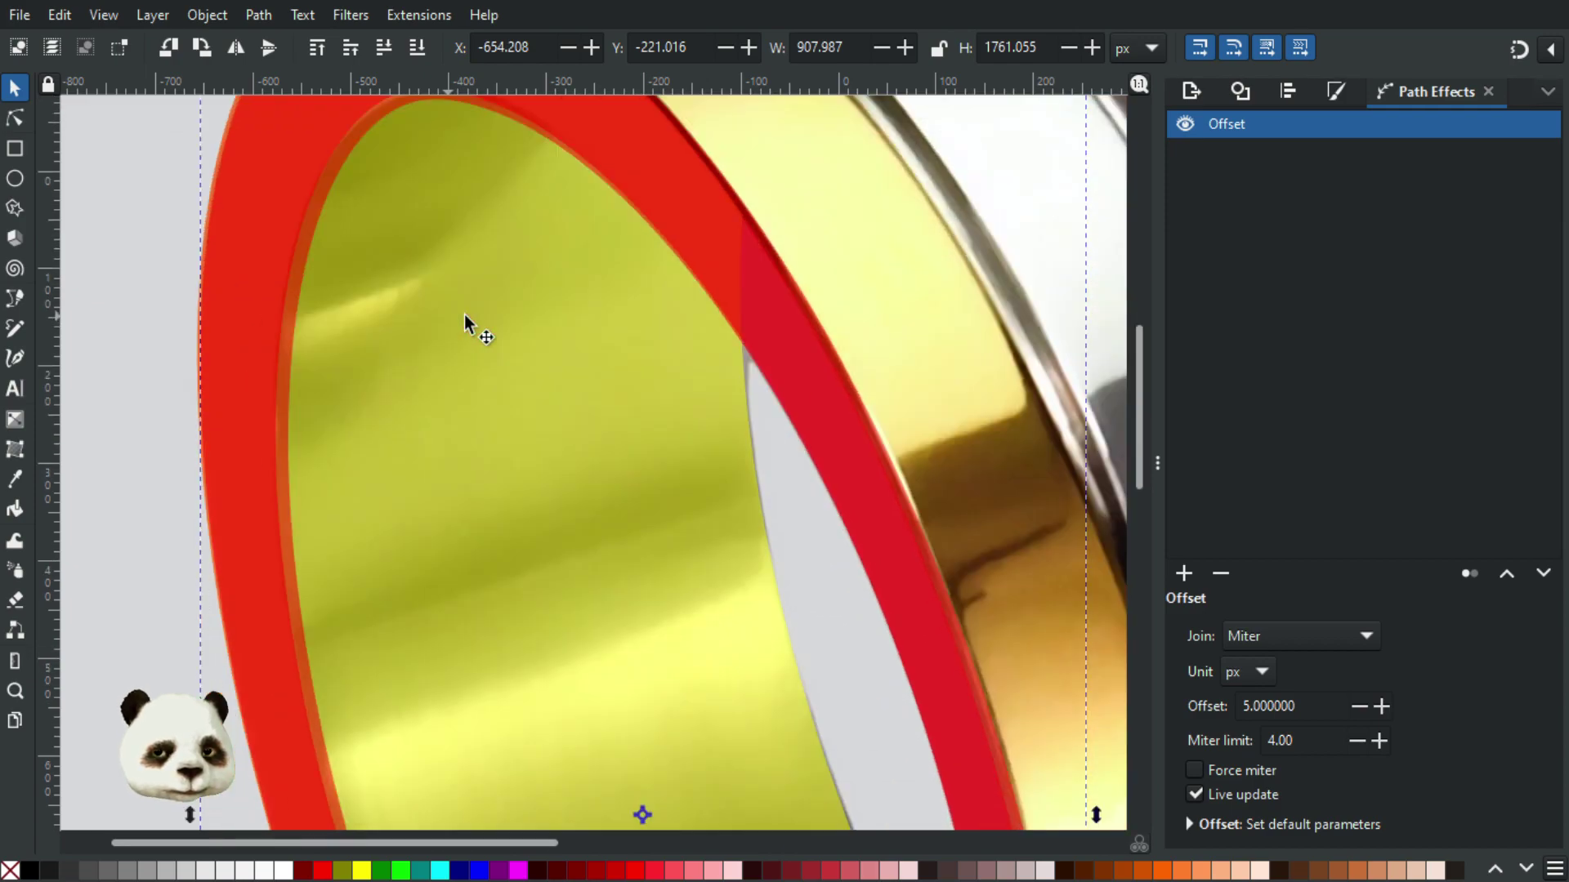
{"action": "scroll", "coordinate": [851, 370], "scroll_direction": "down", "scroll_amount": 5}
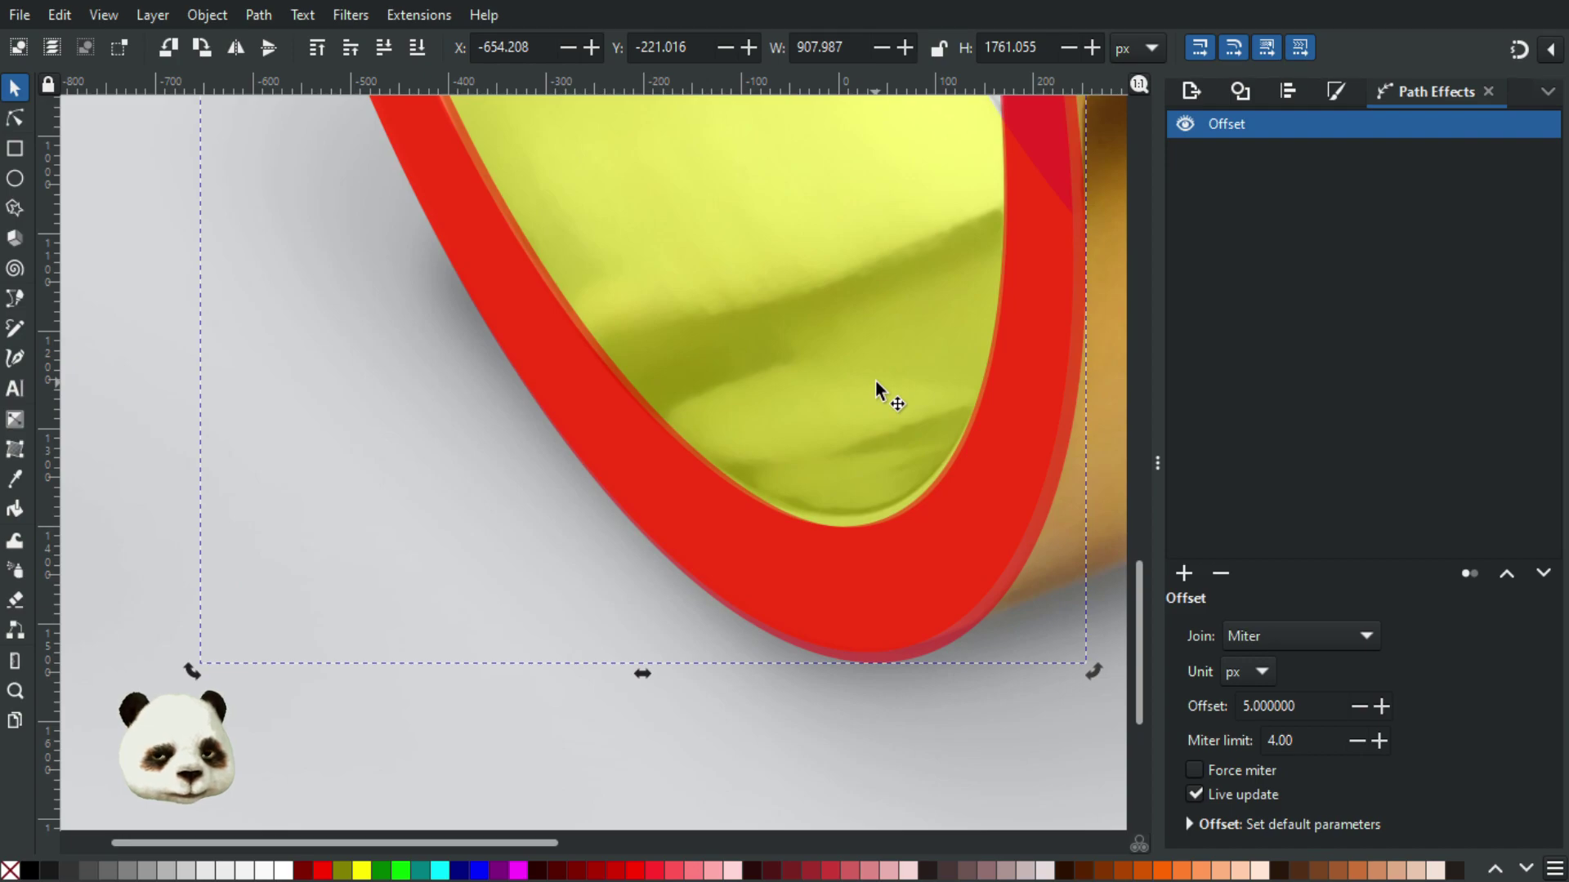
Step: Nudge the offset front rim about 4 px left and 4 px up to align it with the ring's upper edge
{"action": "scroll", "coordinate": [875, 381], "scroll_direction": "down", "scroll_amount": 2}
{"action": "scroll", "coordinate": [919, 391], "scroll_direction": "up", "scroll_amount": 2}
{"action": "scroll", "coordinate": [919, 391], "scroll_direction": "down", "scroll_amount": 2}
{"action": "scroll", "coordinate": [954, 373], "scroll_direction": "up", "scroll_amount": 5}
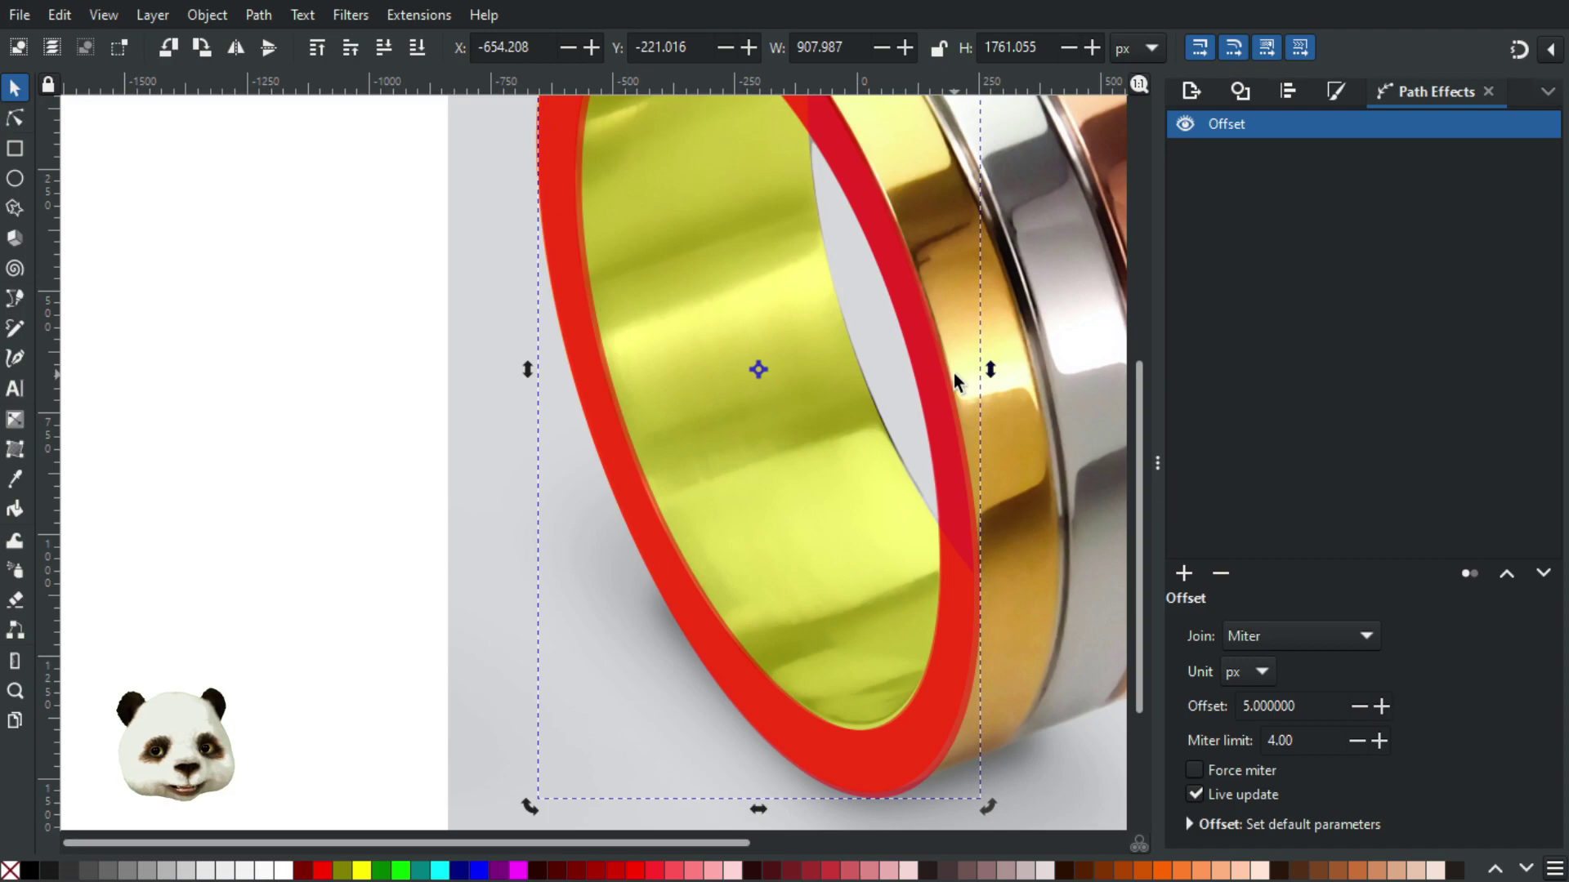
{"action": "scroll", "coordinate": [954, 373], "scroll_direction": "up", "scroll_amount": 3}
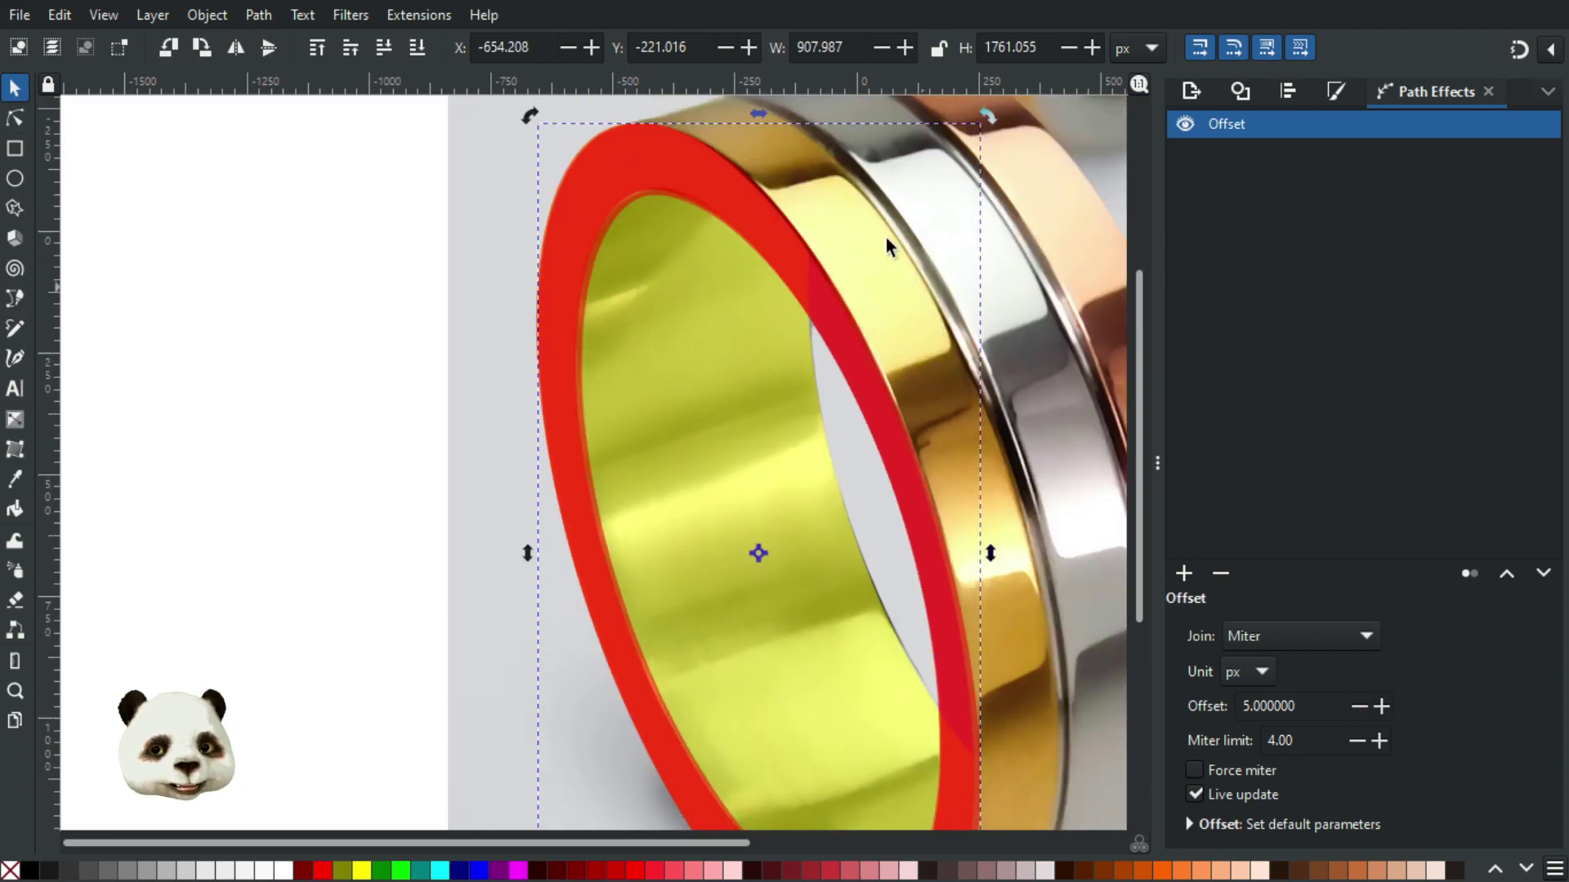
{"action": "scroll", "coordinate": [841, 219], "scroll_direction": "up", "scroll_amount": 2}
{"action": "scroll", "coordinate": [704, 173], "scroll_direction": "up", "scroll_amount": 1}
{"action": "key", "text": "Up"}
{"action": "key", "text": "Up"}
{"action": "key", "text": "Up"}
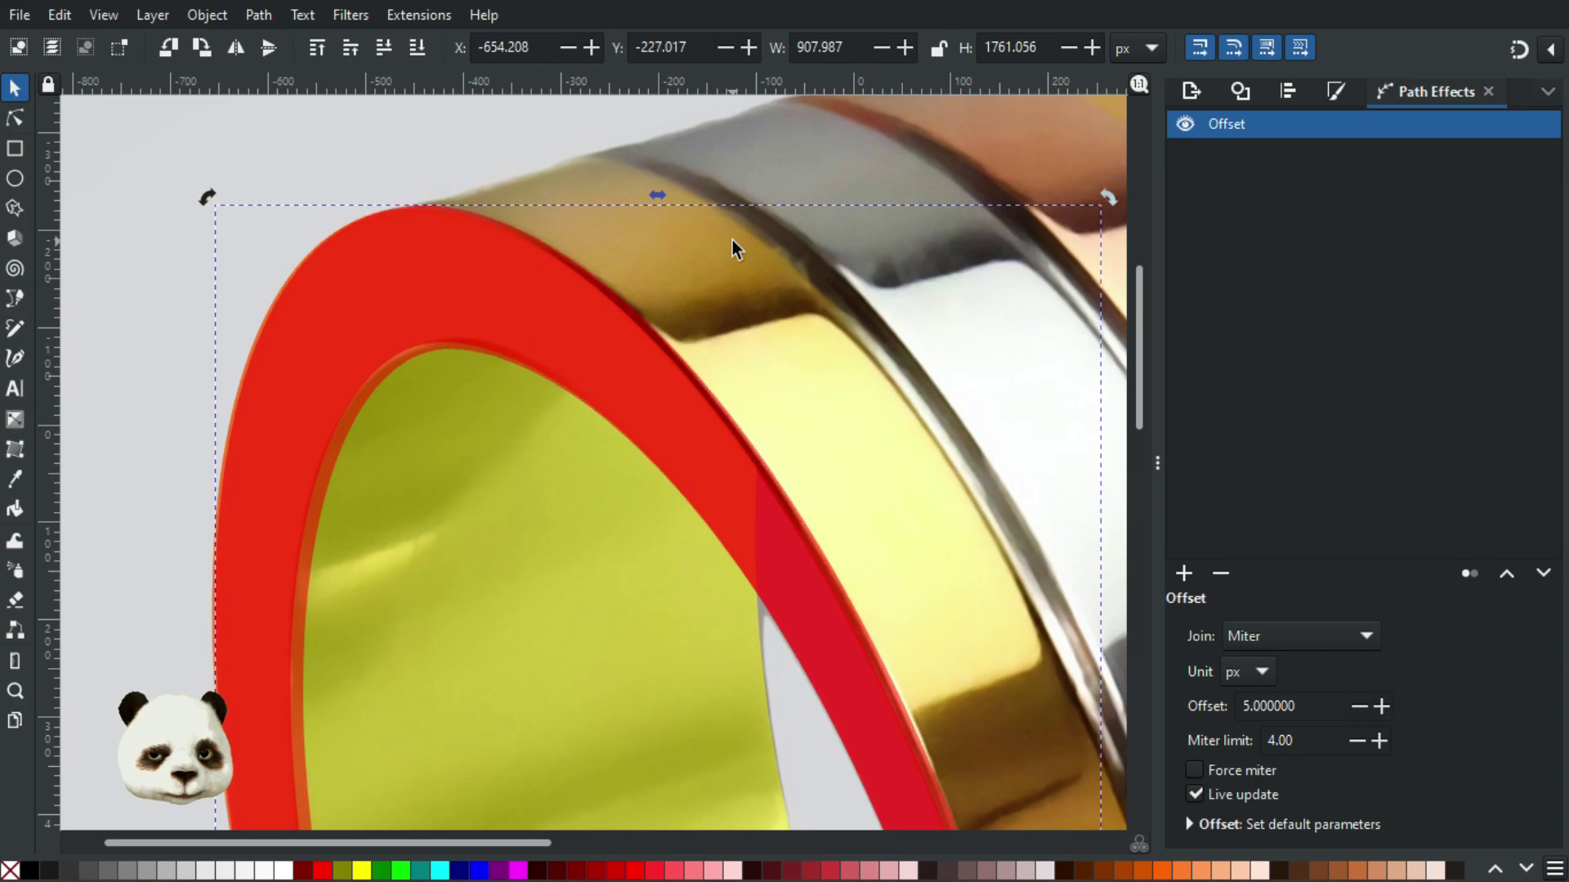
{"action": "key", "text": "Left"}
{"action": "key", "text": "Left"}
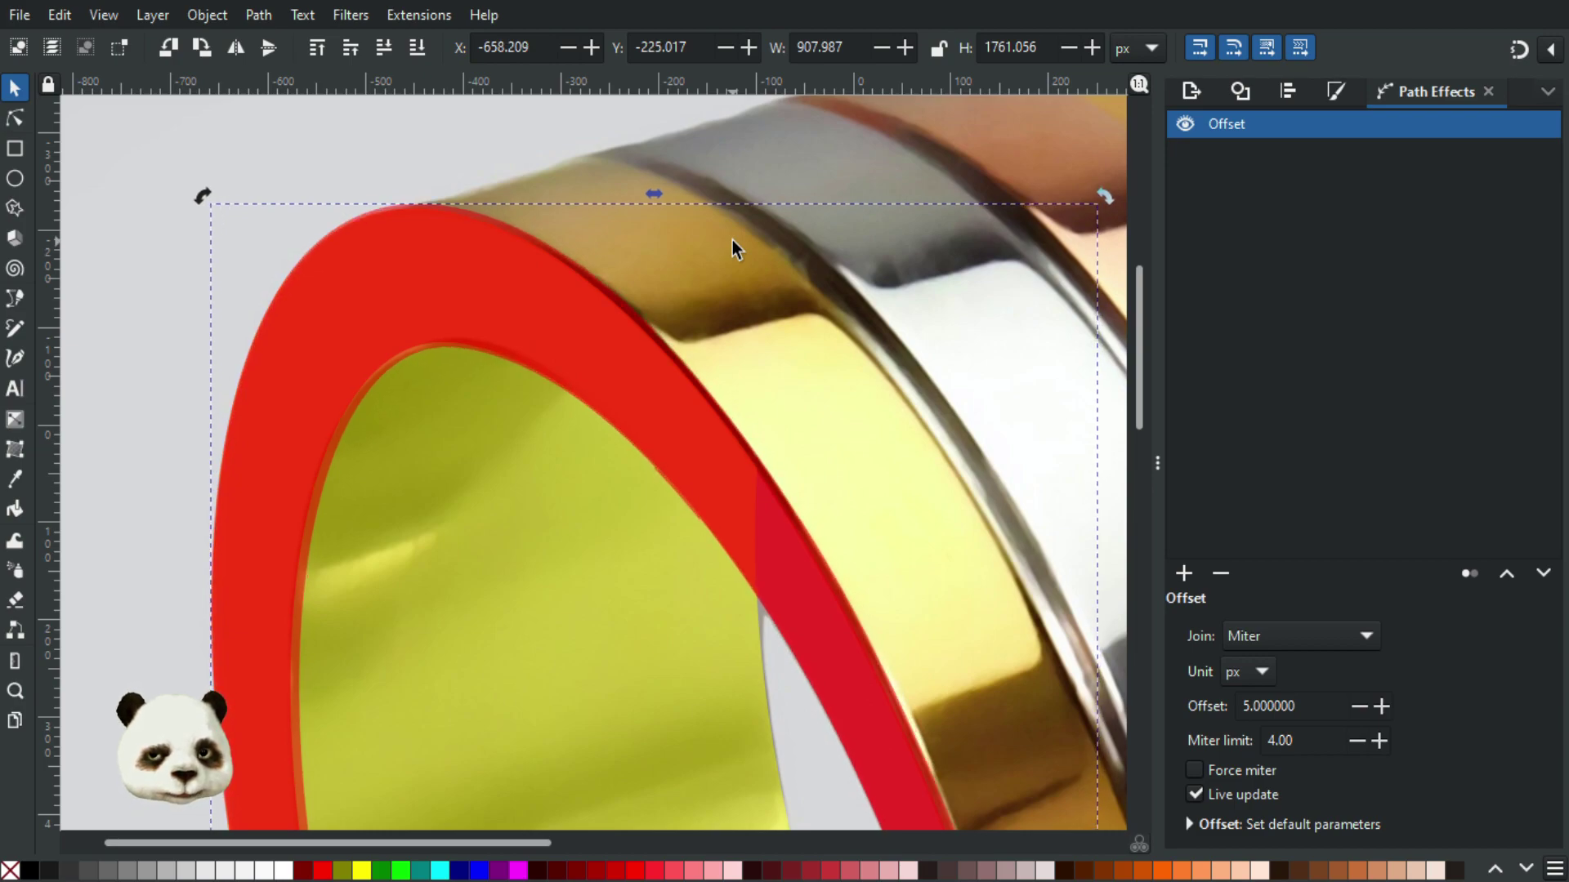
Step: Nudge the offset front rim about 6 px right and 4 px up to fit the lower end of the ring
{"action": "scroll", "coordinate": [735, 245], "scroll_direction": "down", "scroll_amount": 10}
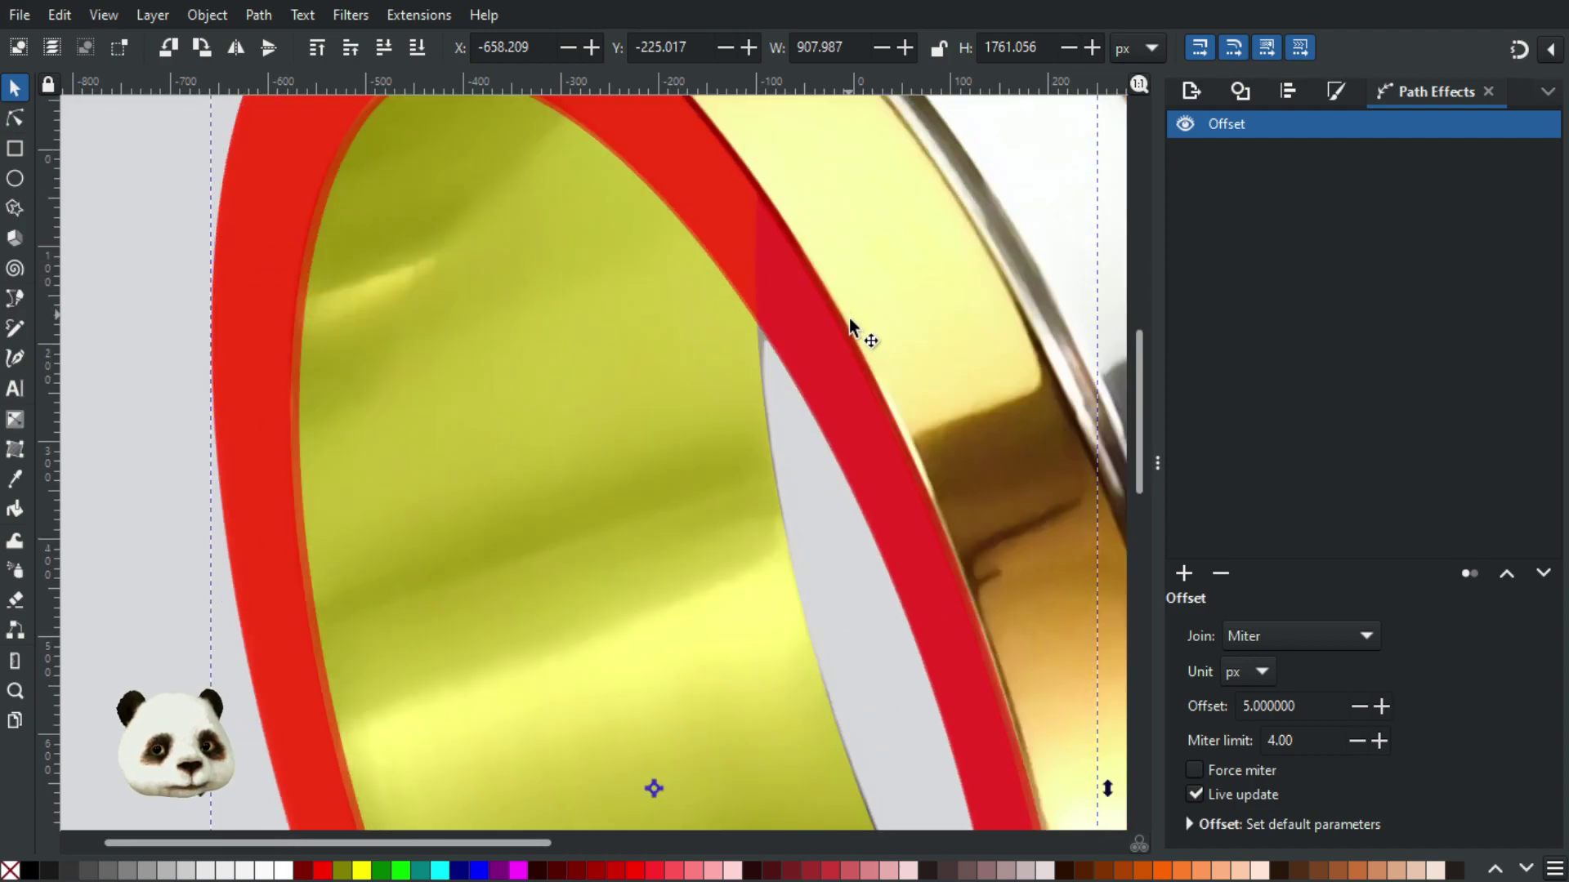
{"action": "scroll", "coordinate": [952, 405], "scroll_direction": "down", "scroll_amount": 15}
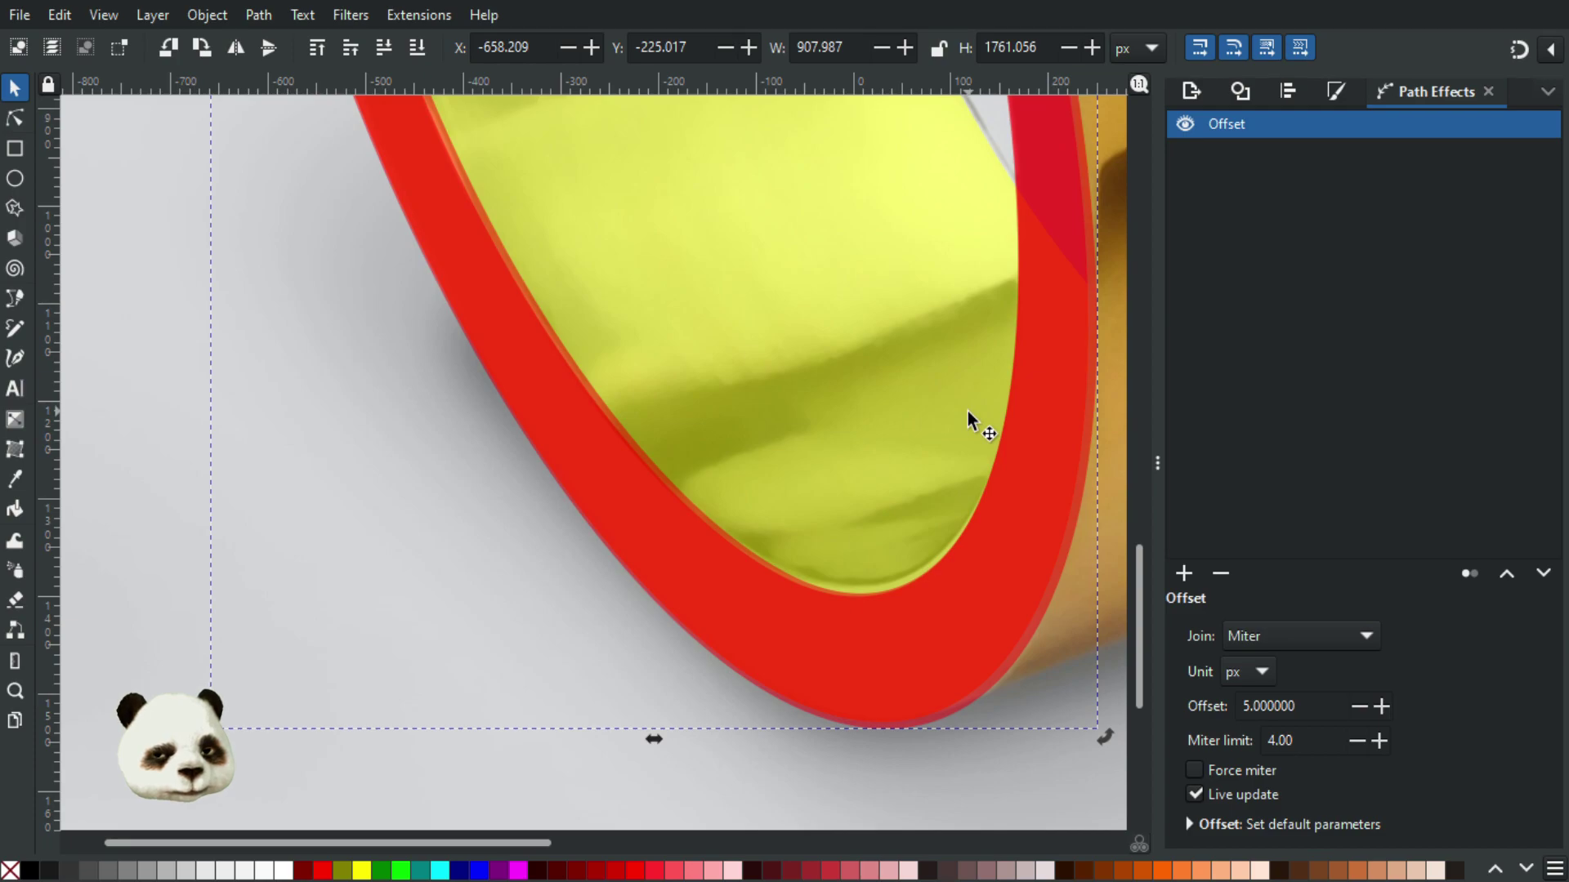
{"action": "key", "text": "Right"}
{"action": "key", "text": "Up"}
{"action": "key", "text": "Up"}
{"action": "key", "text": "Right"}
{"action": "key", "text": "Right"}
{"action": "key", "text": "Up"}
{"action": "key", "text": "Left"}
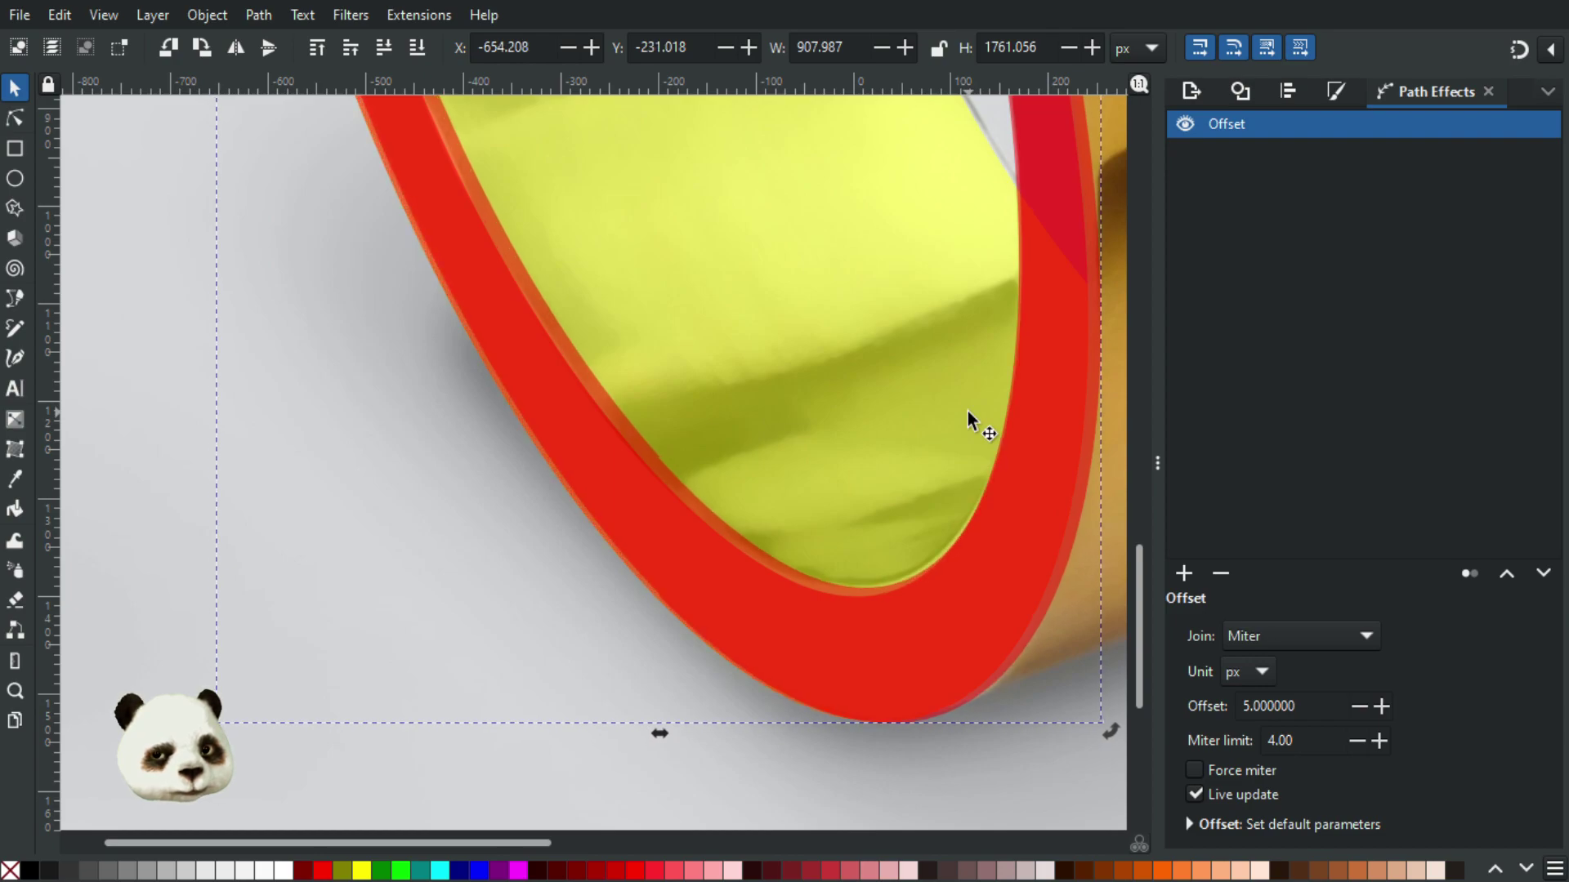
{"action": "key", "text": "Left"}
{"action": "key", "text": "Up"}
{"action": "key", "text": "Right"}
{"action": "key", "text": "Down"}
{"action": "key", "text": "Right"}
{"action": "key", "text": "Down"}
{"action": "key", "text": "Left"}
{"action": "key", "text": "Right"}
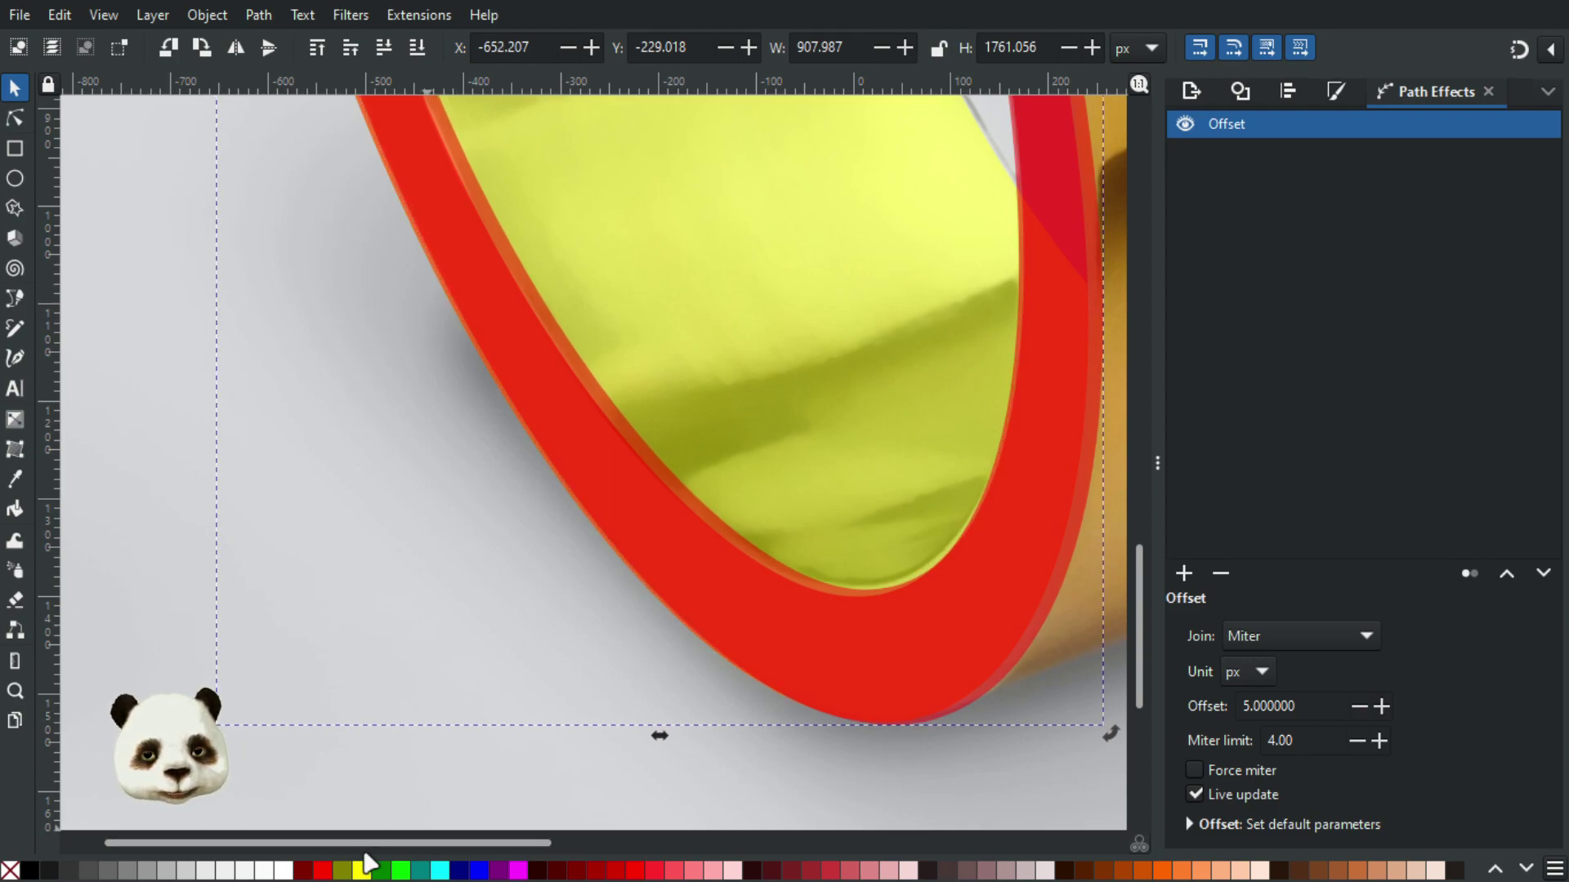
Step: Fill the offset front rim with bright green and compare its edges with the red rim around the ring
{"action": "left_click", "coordinate": [401, 871]}
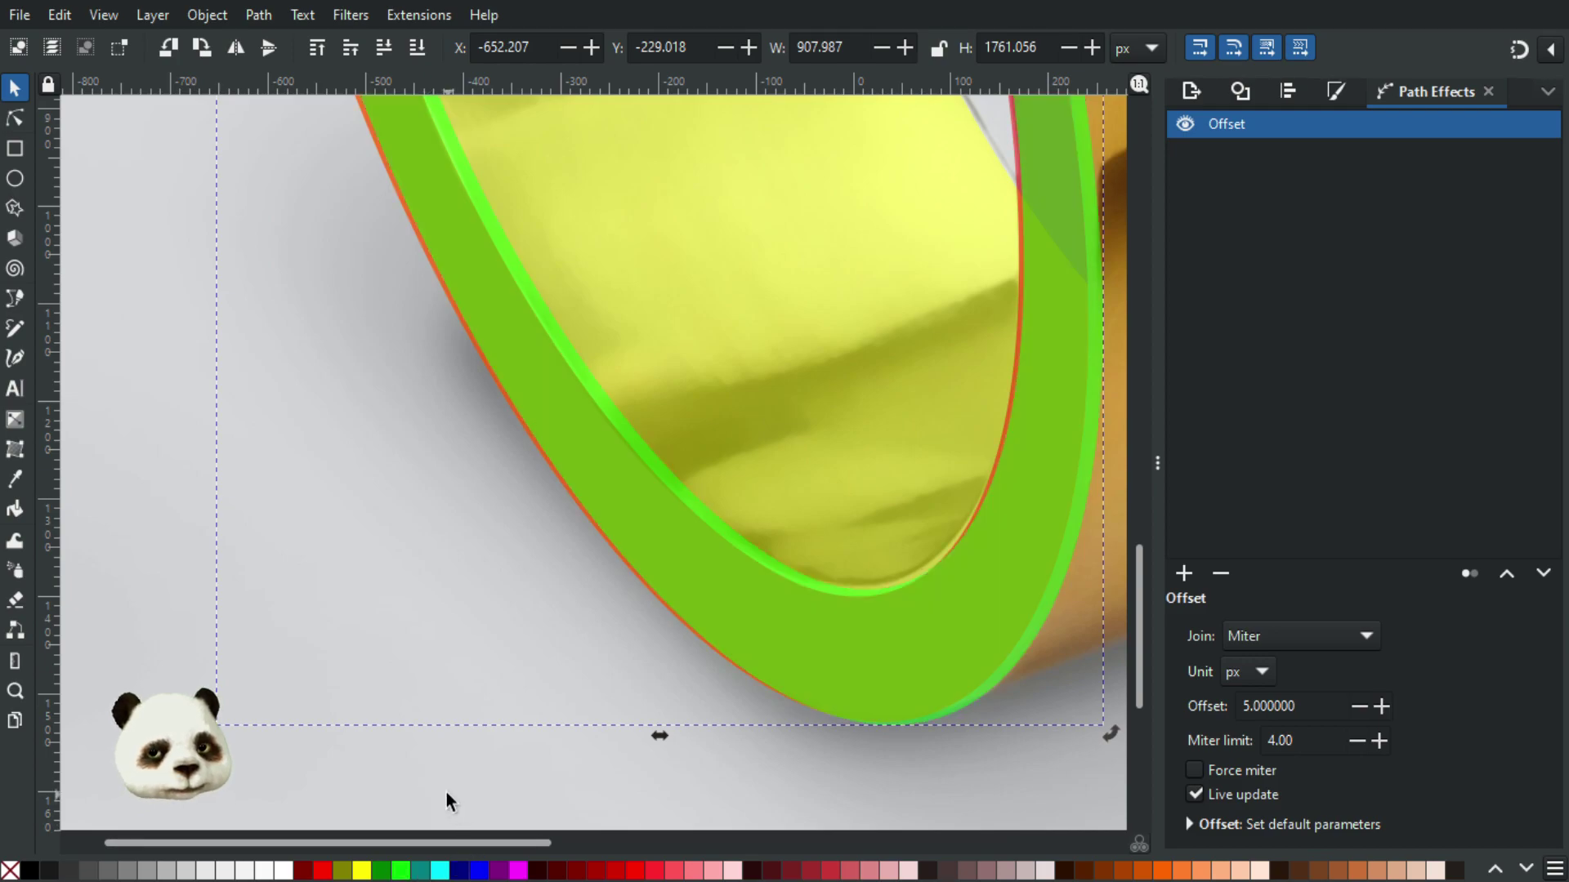
{"action": "scroll", "coordinate": [447, 581], "scroll_direction": "down", "scroll_amount": 2}
{"action": "scroll", "coordinate": [546, 372], "scroll_direction": "up", "scroll_amount": 5}
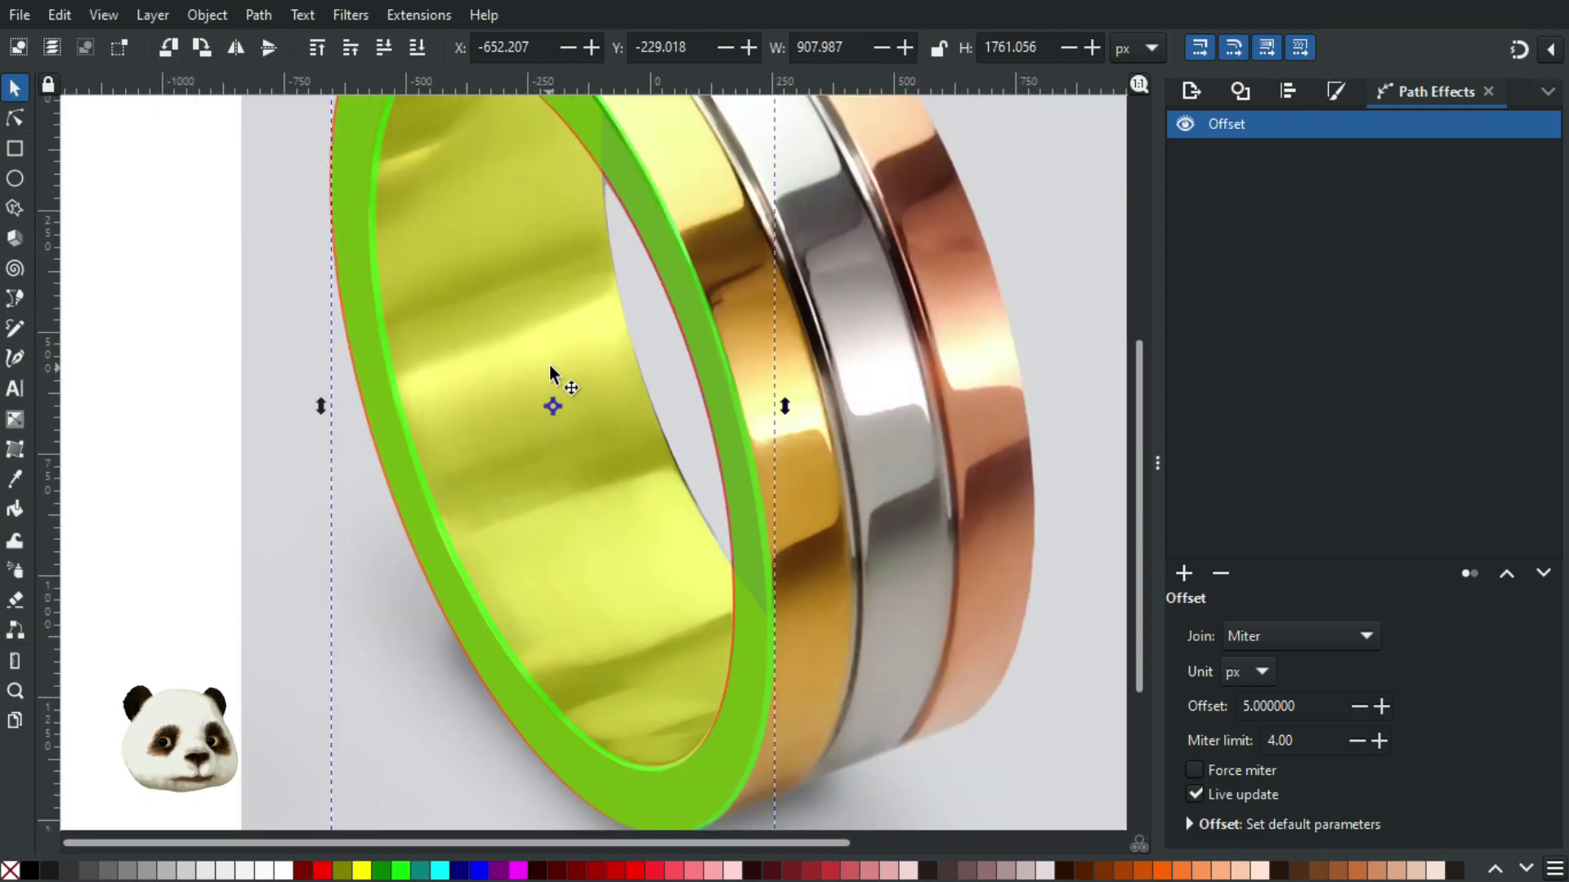
{"action": "scroll", "coordinate": [549, 271], "scroll_direction": "up", "scroll_amount": 2}
{"action": "scroll", "coordinate": [562, 308], "scroll_direction": "up", "scroll_amount": 3}
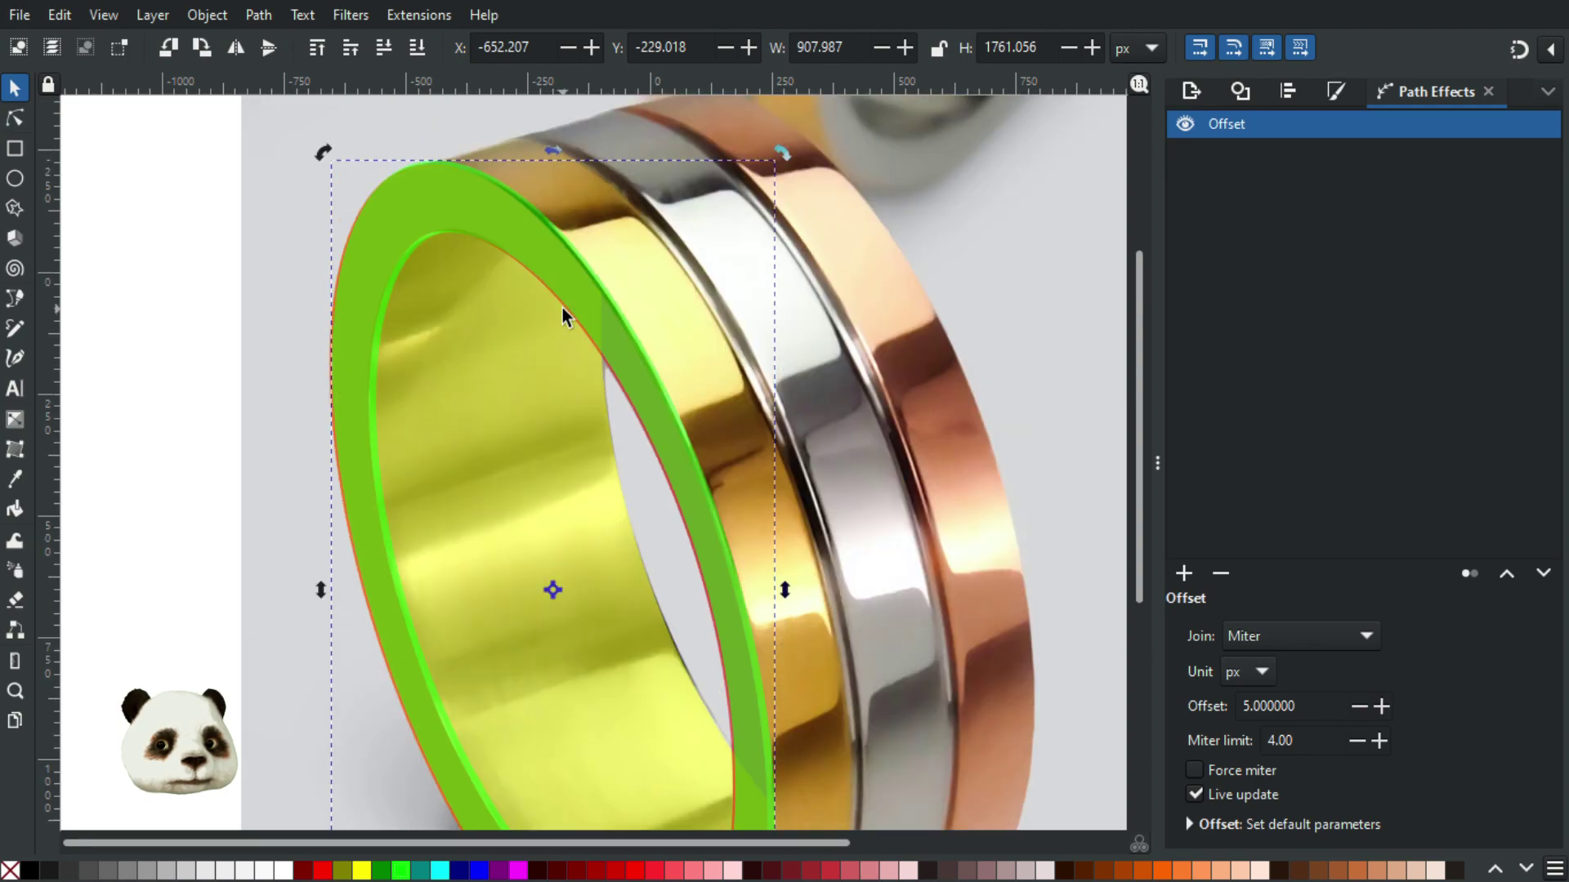
{"action": "scroll", "coordinate": [513, 326], "scroll_direction": "up", "scroll_amount": 2, "text": "ctrl"}
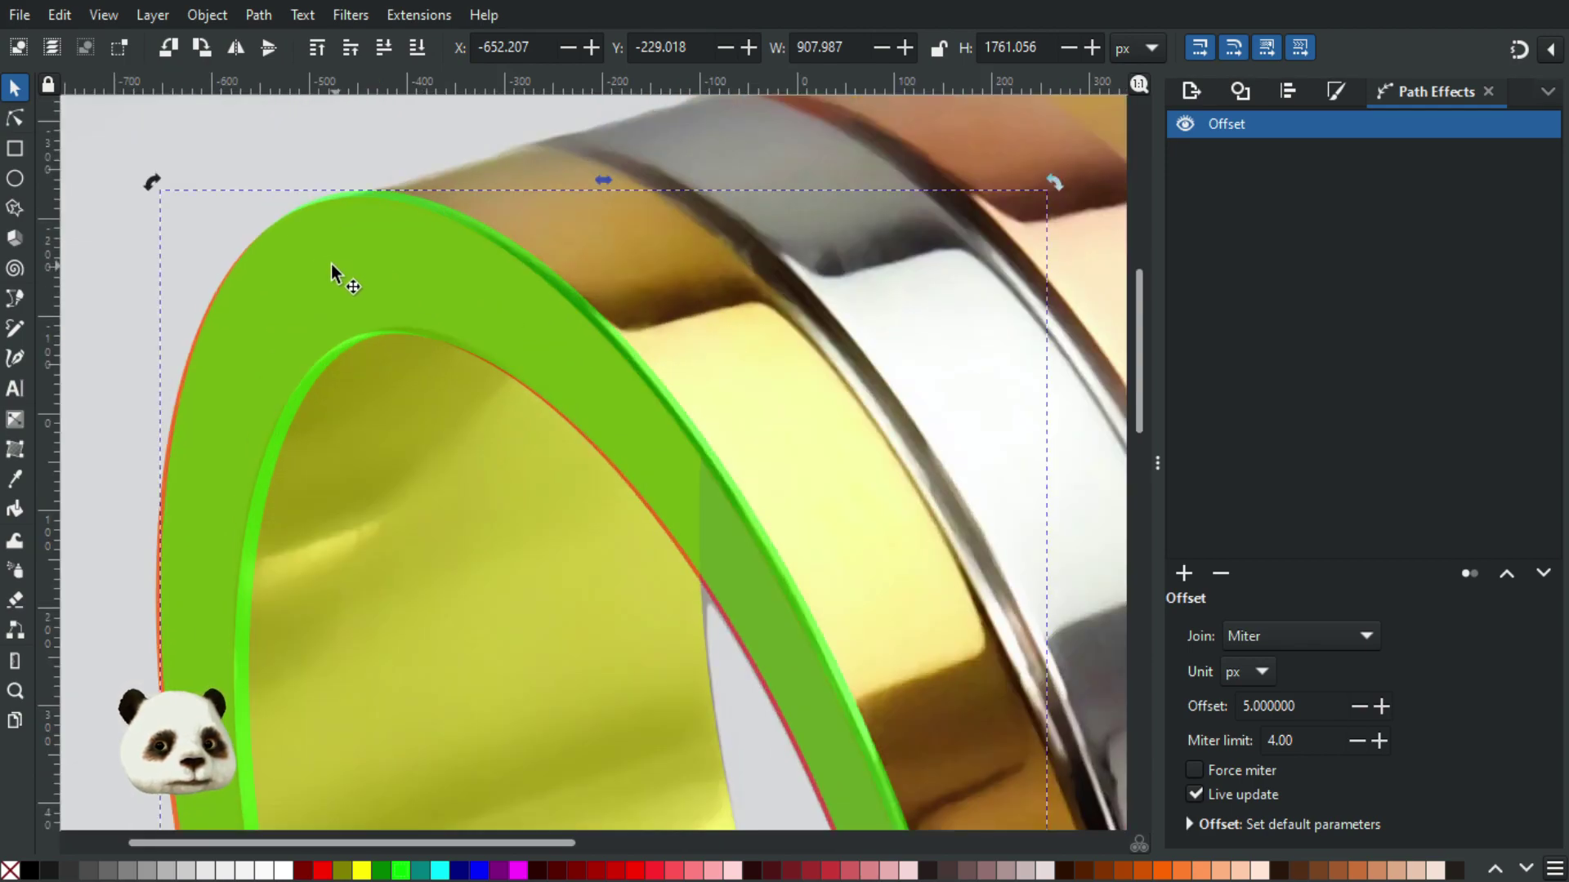
{"action": "scroll", "coordinate": [331, 263], "scroll_direction": "up", "scroll_amount": 2, "text": "ctrl"}
{"action": "scroll", "coordinate": [331, 262], "scroll_direction": "down", "scroll_amount": 2, "text": "ctrl"}
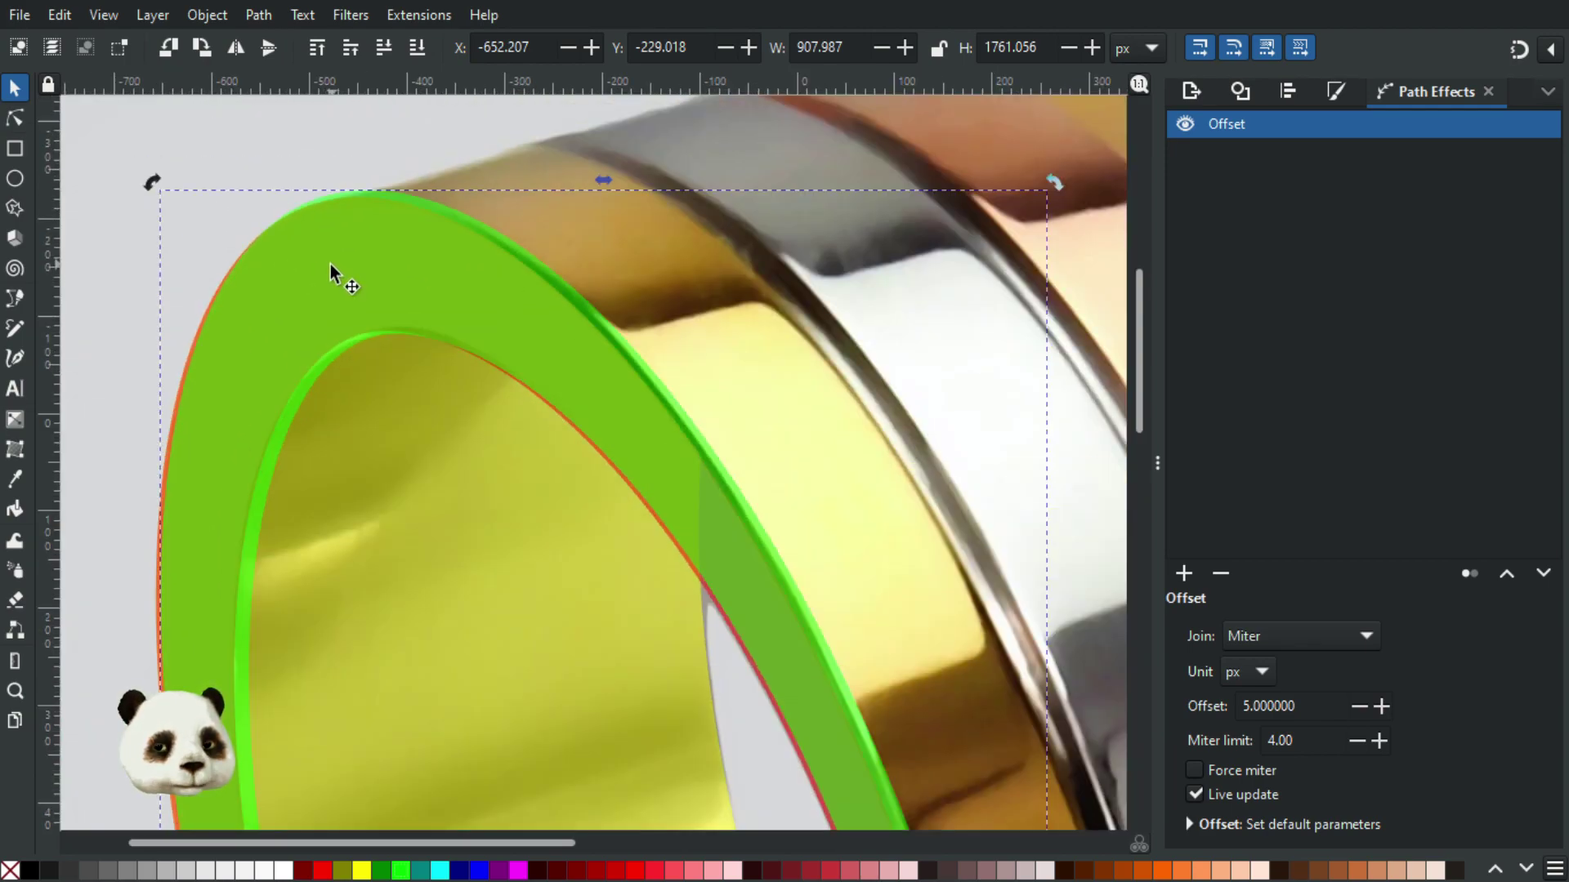
Step: Scale the green rim slightly shorter from both ends to a height of about 1754 px, and deselect it
{"action": "left_click", "coordinate": [351, 237]}
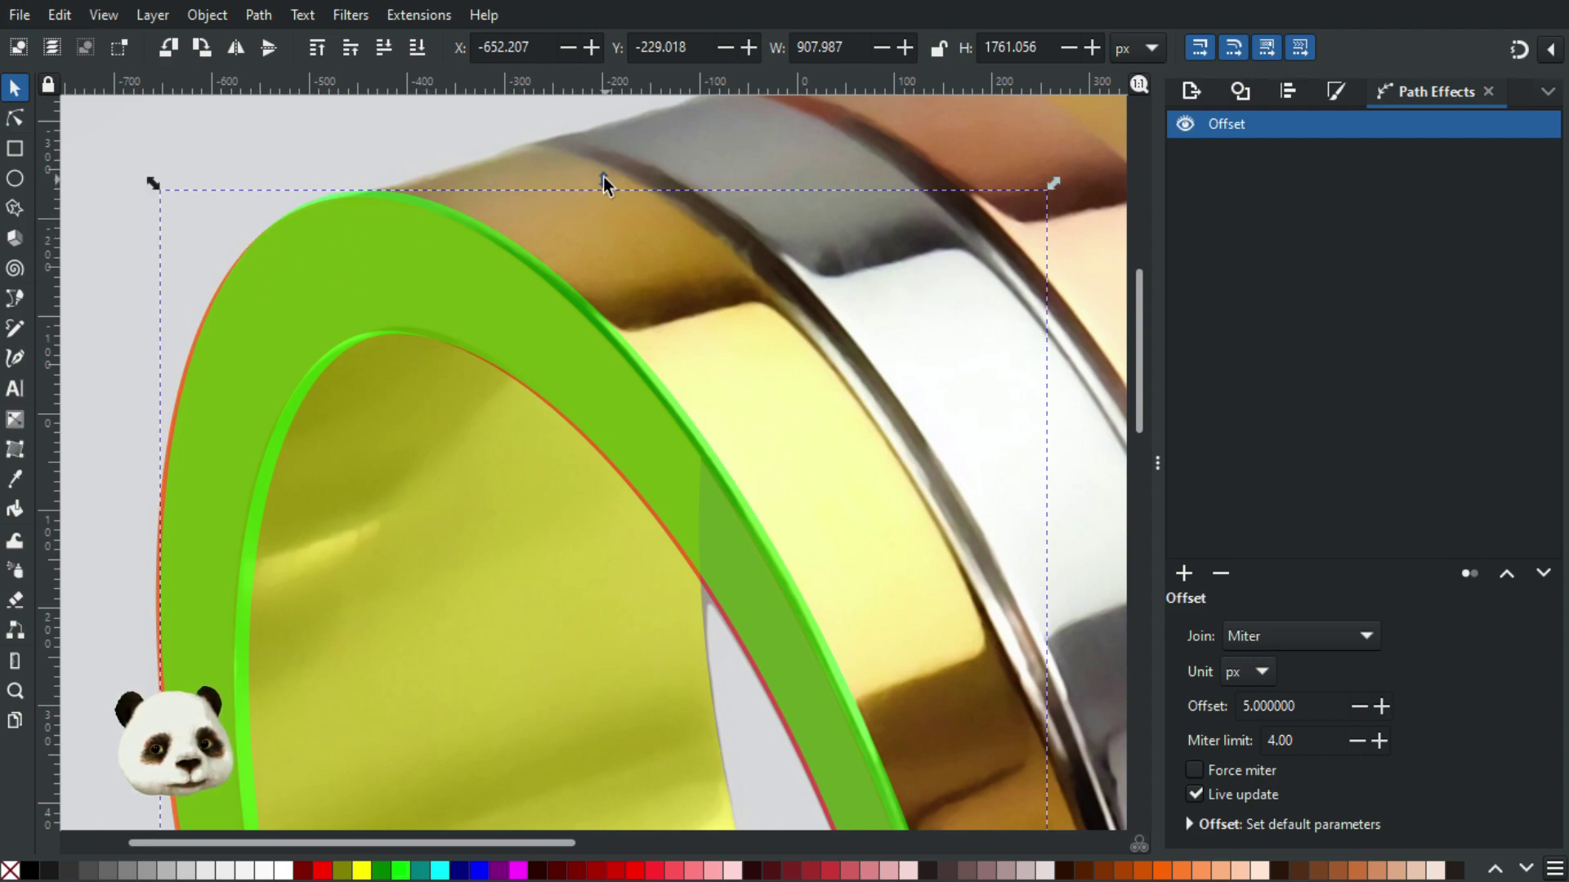
{"action": "left_click_drag", "start_coordinate": [610, 180], "coordinate": [603, 180]}
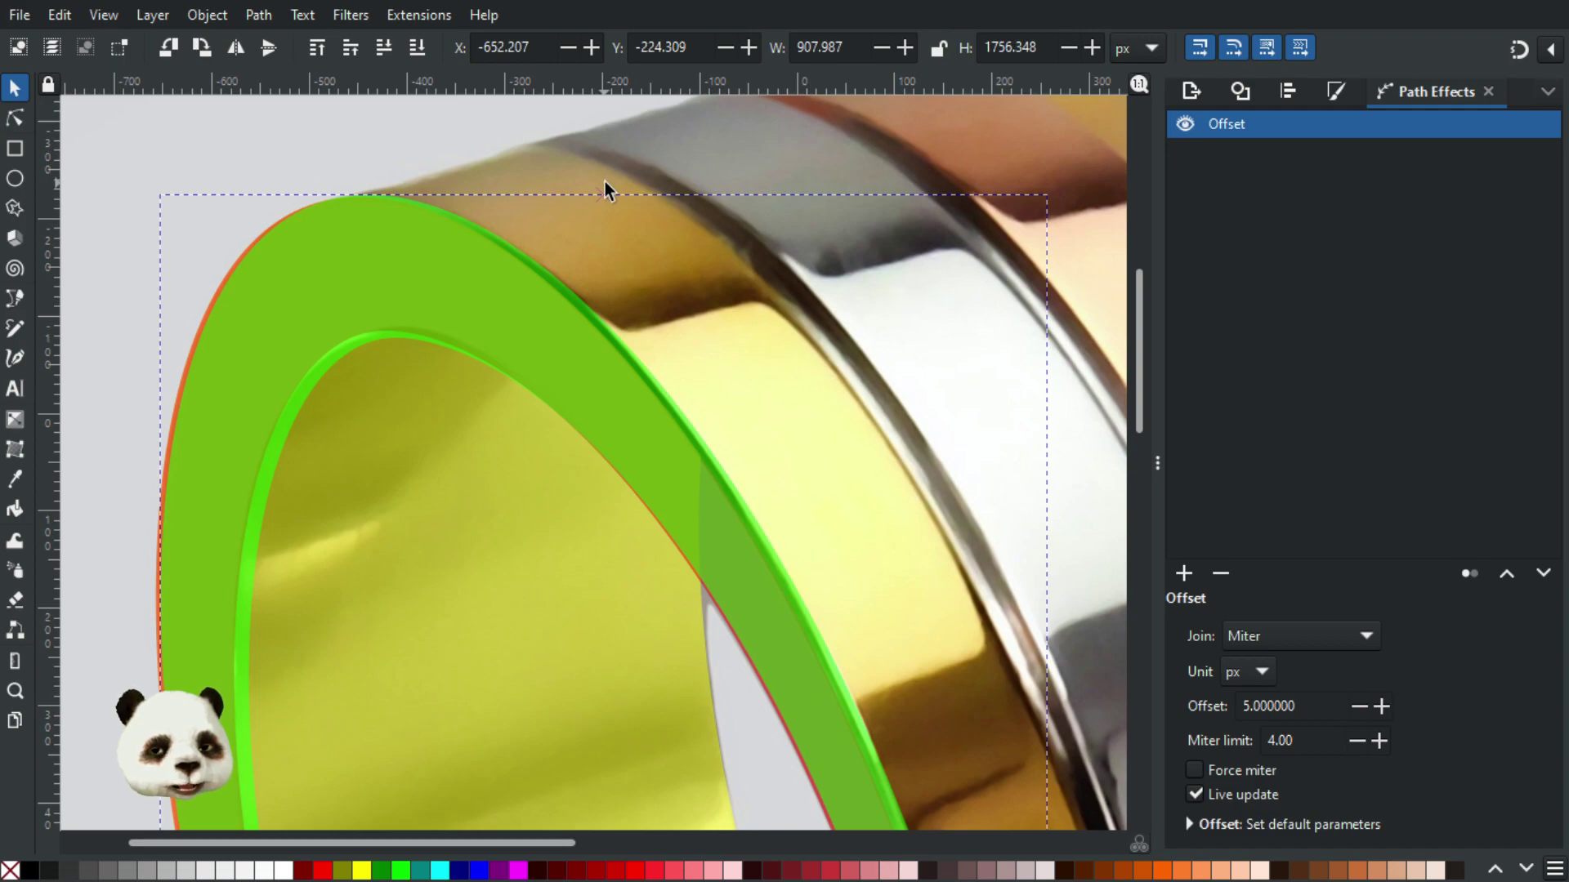
{"action": "left_click_drag", "start_coordinate": [604, 181], "coordinate": [604, 182]}
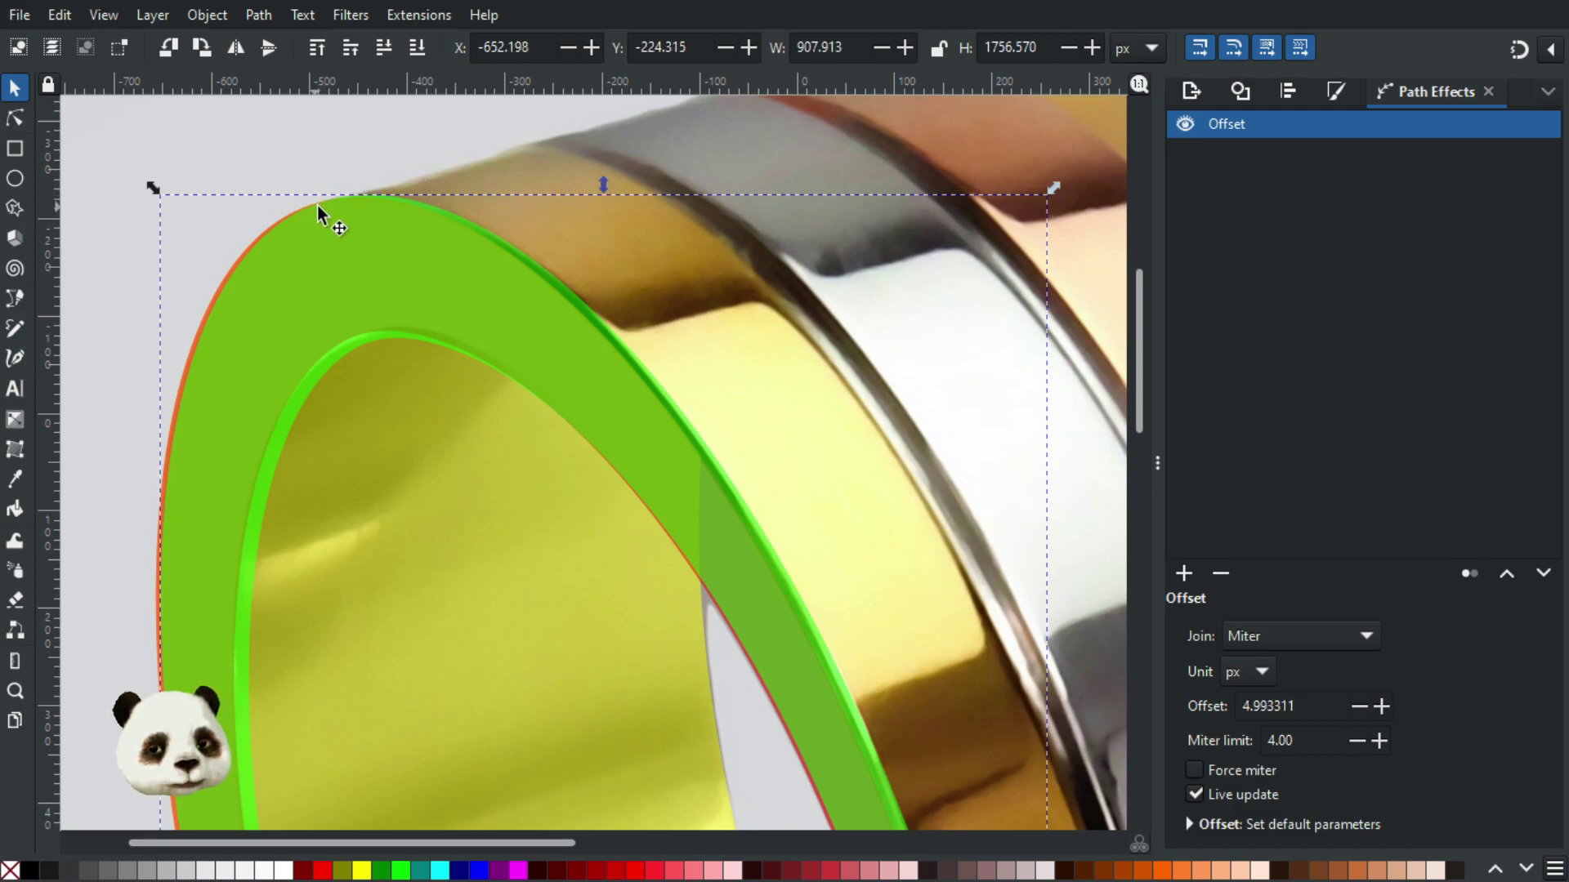
{"action": "scroll", "coordinate": [724, 626], "scroll_direction": "down", "scroll_amount": 20}
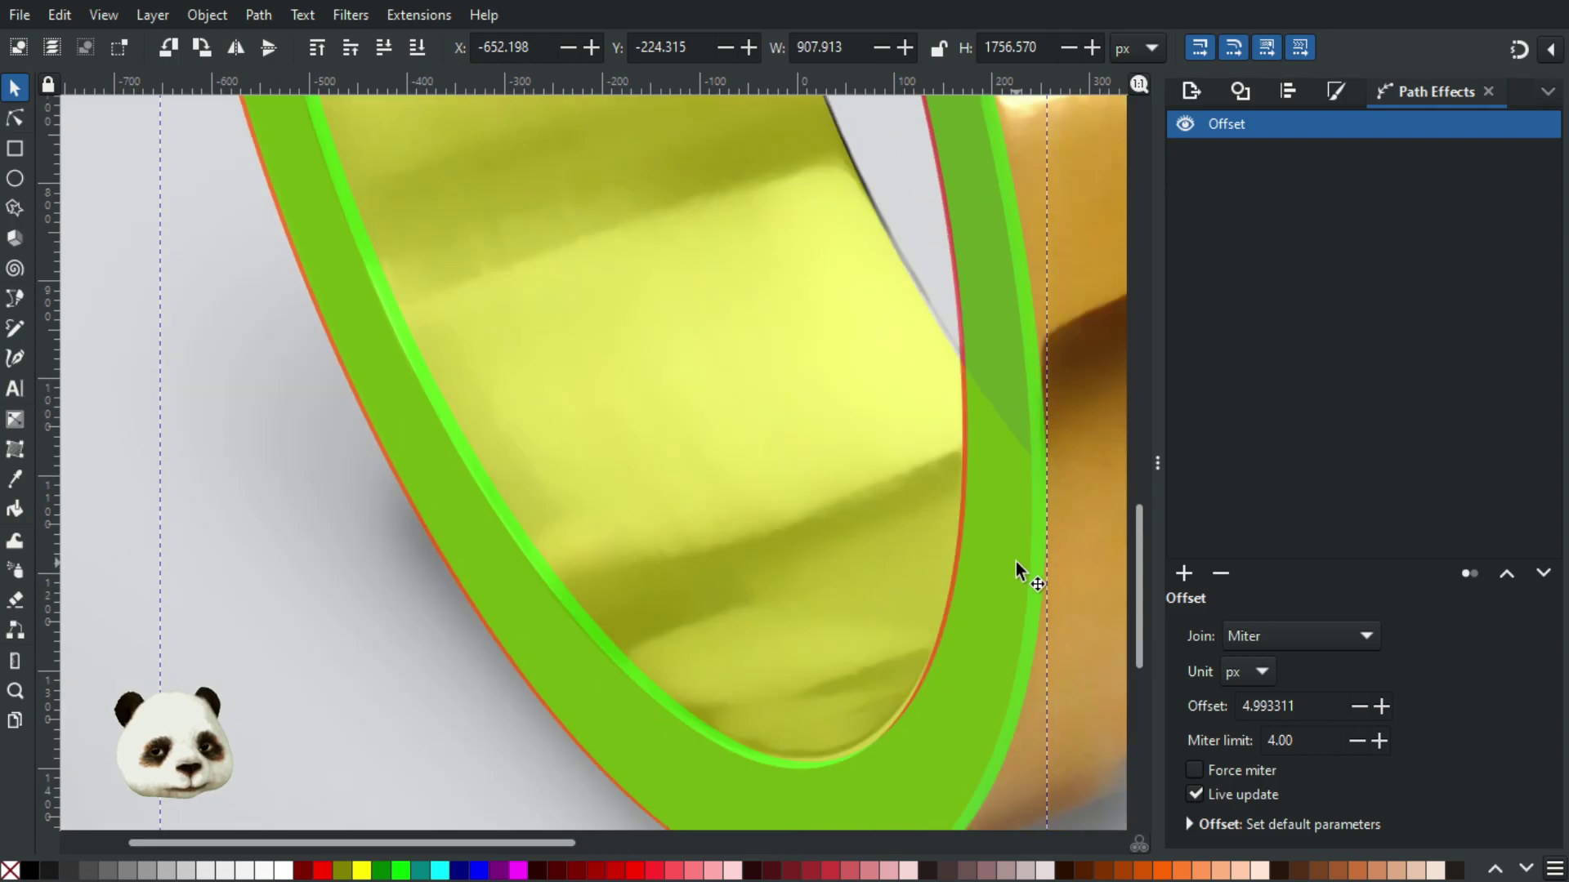
{"action": "scroll", "coordinate": [1031, 577], "scroll_direction": "down", "scroll_amount": 3}
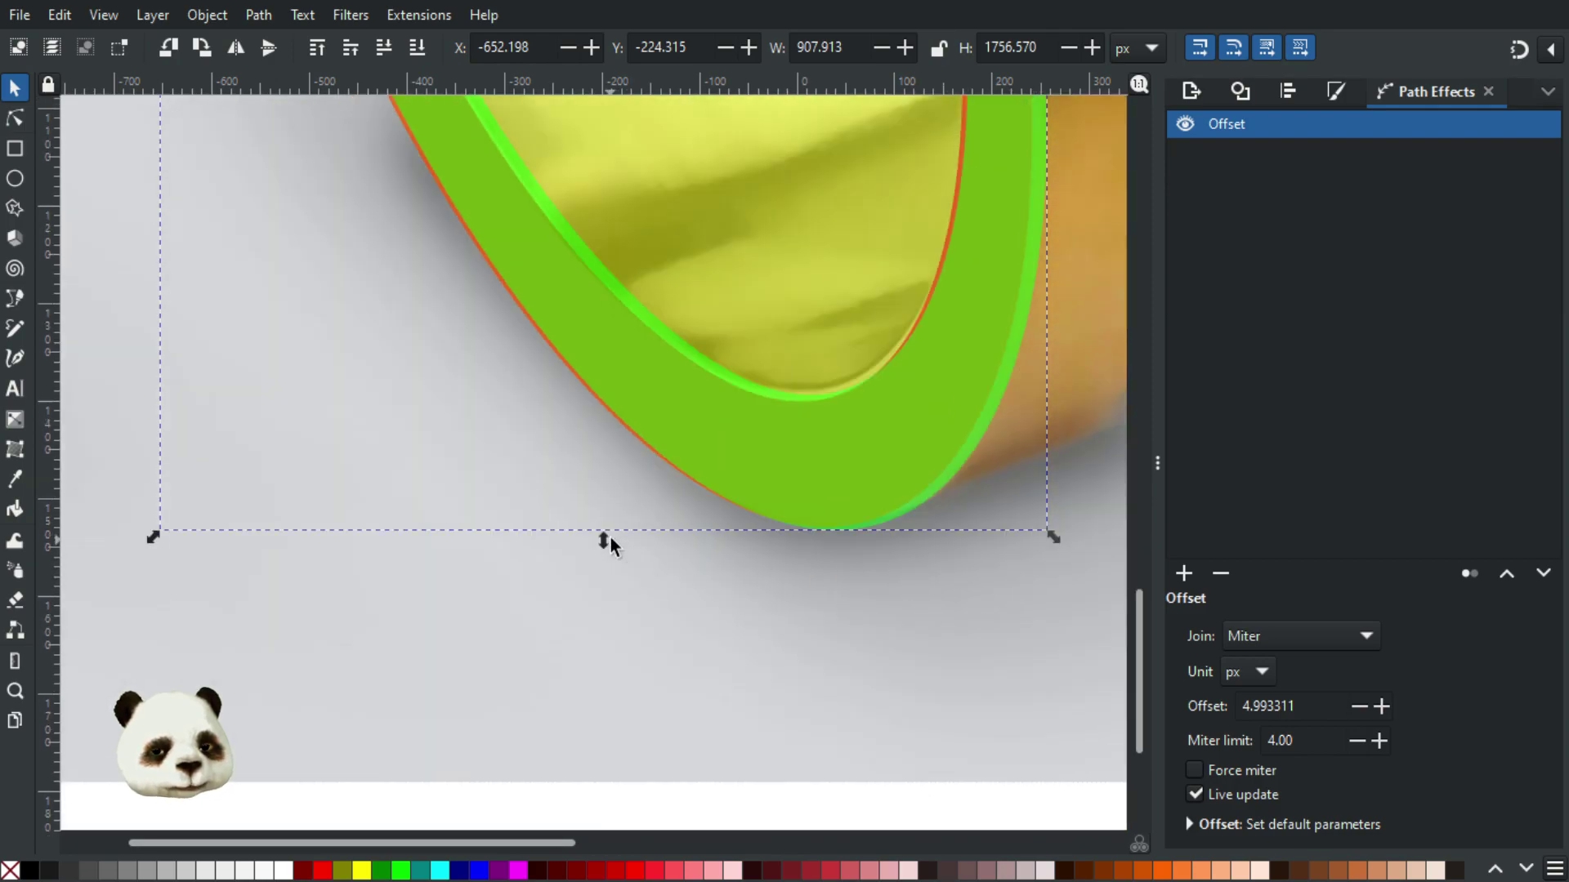
{"action": "left_click_drag", "start_coordinate": [605, 541], "coordinate": [603, 539]}
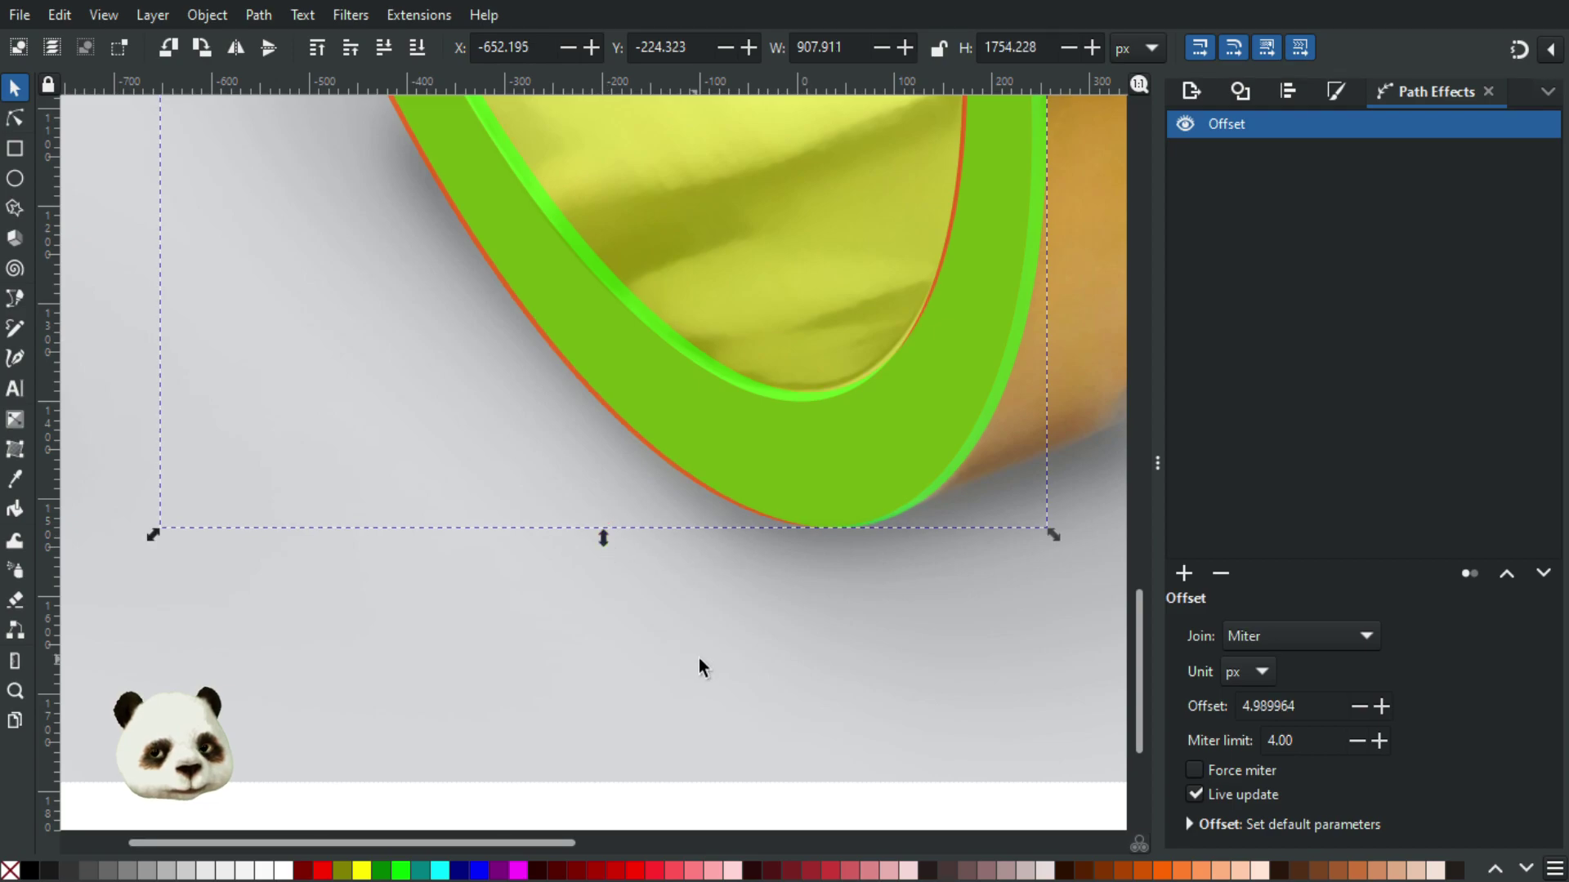
{"action": "left_click", "coordinate": [699, 659]}
Step: Lower the green rim one level so it lies behind the red front rim, and deselect it
{"action": "scroll", "coordinate": [778, 541], "scroll_direction": "down", "scroll_amount": 3}
{"action": "scroll", "coordinate": [734, 270], "scroll_direction": "up", "scroll_amount": 3}
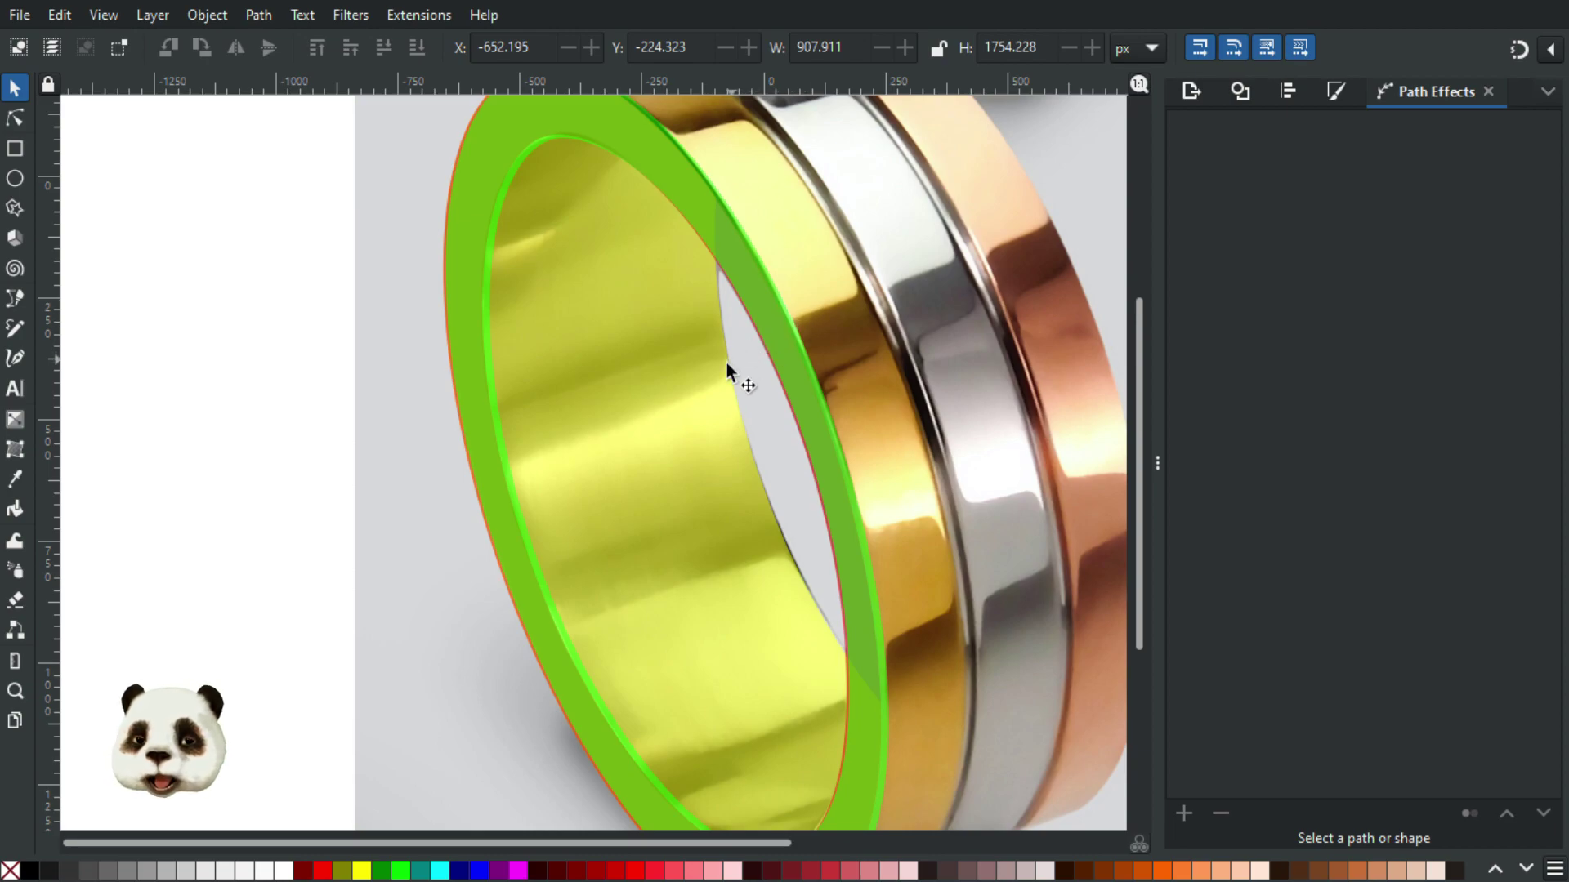
{"action": "scroll", "coordinate": [719, 376], "scroll_direction": "up", "scroll_amount": 5}
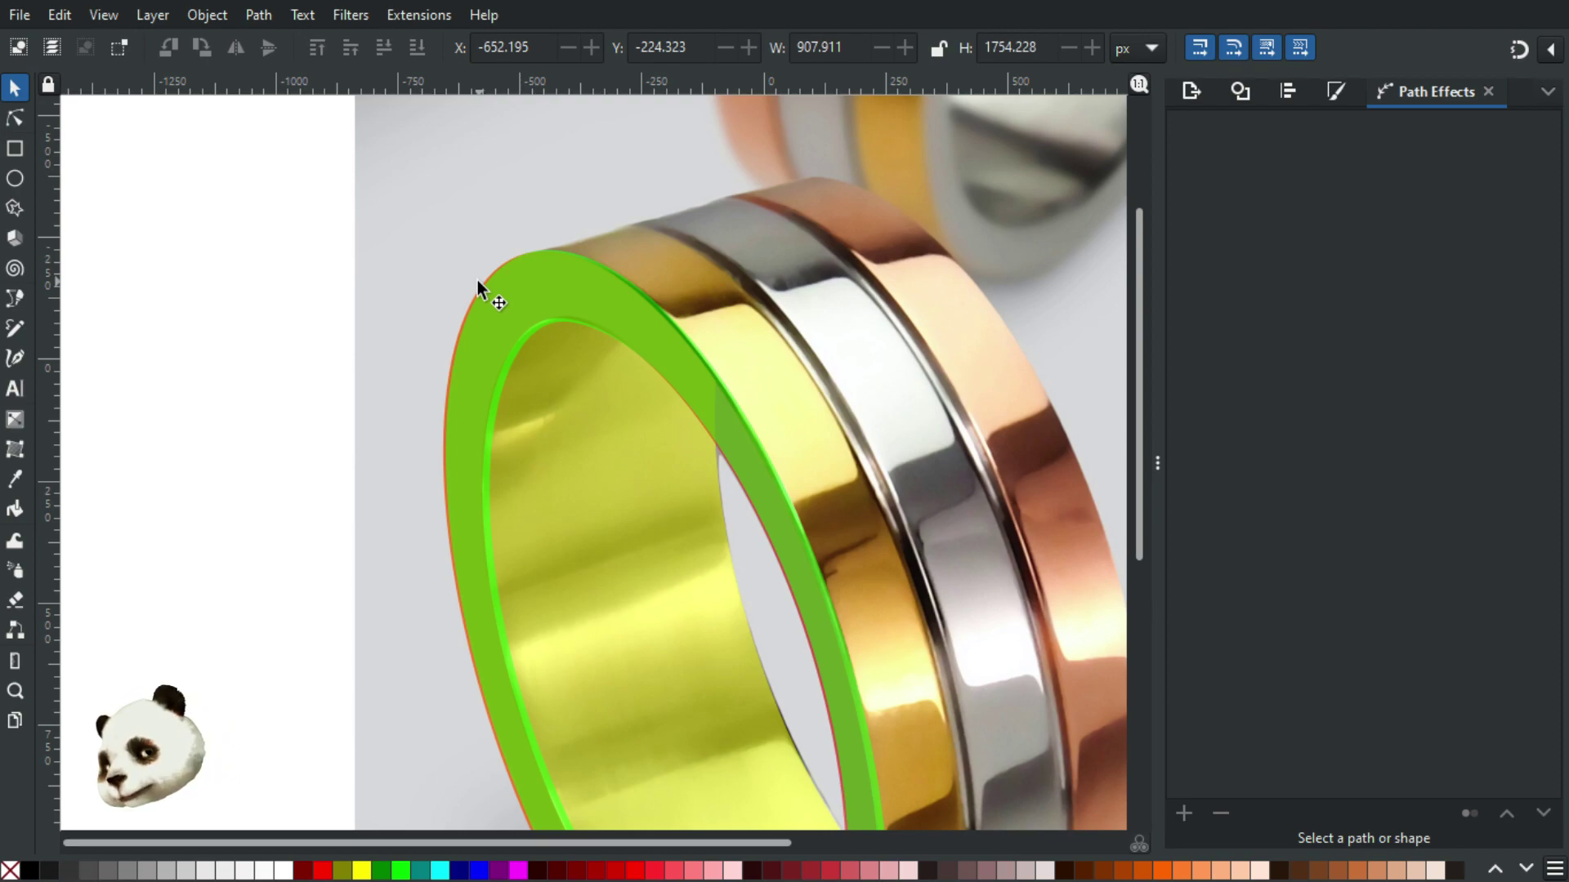
{"action": "left_click", "coordinate": [518, 291]}
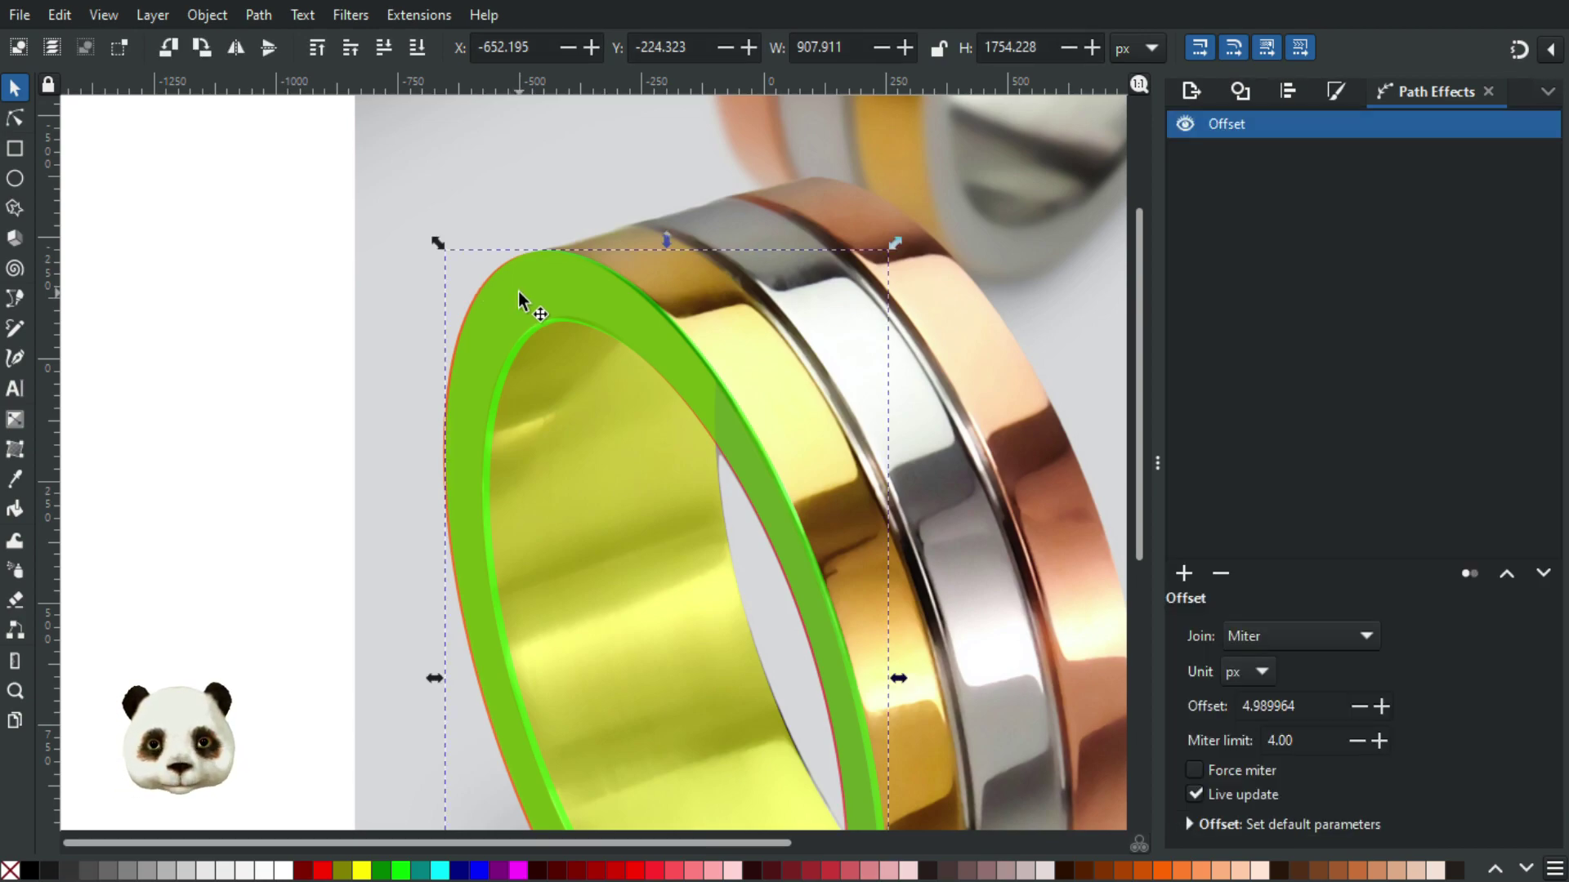
{"action": "key", "text": "Page_Down"}
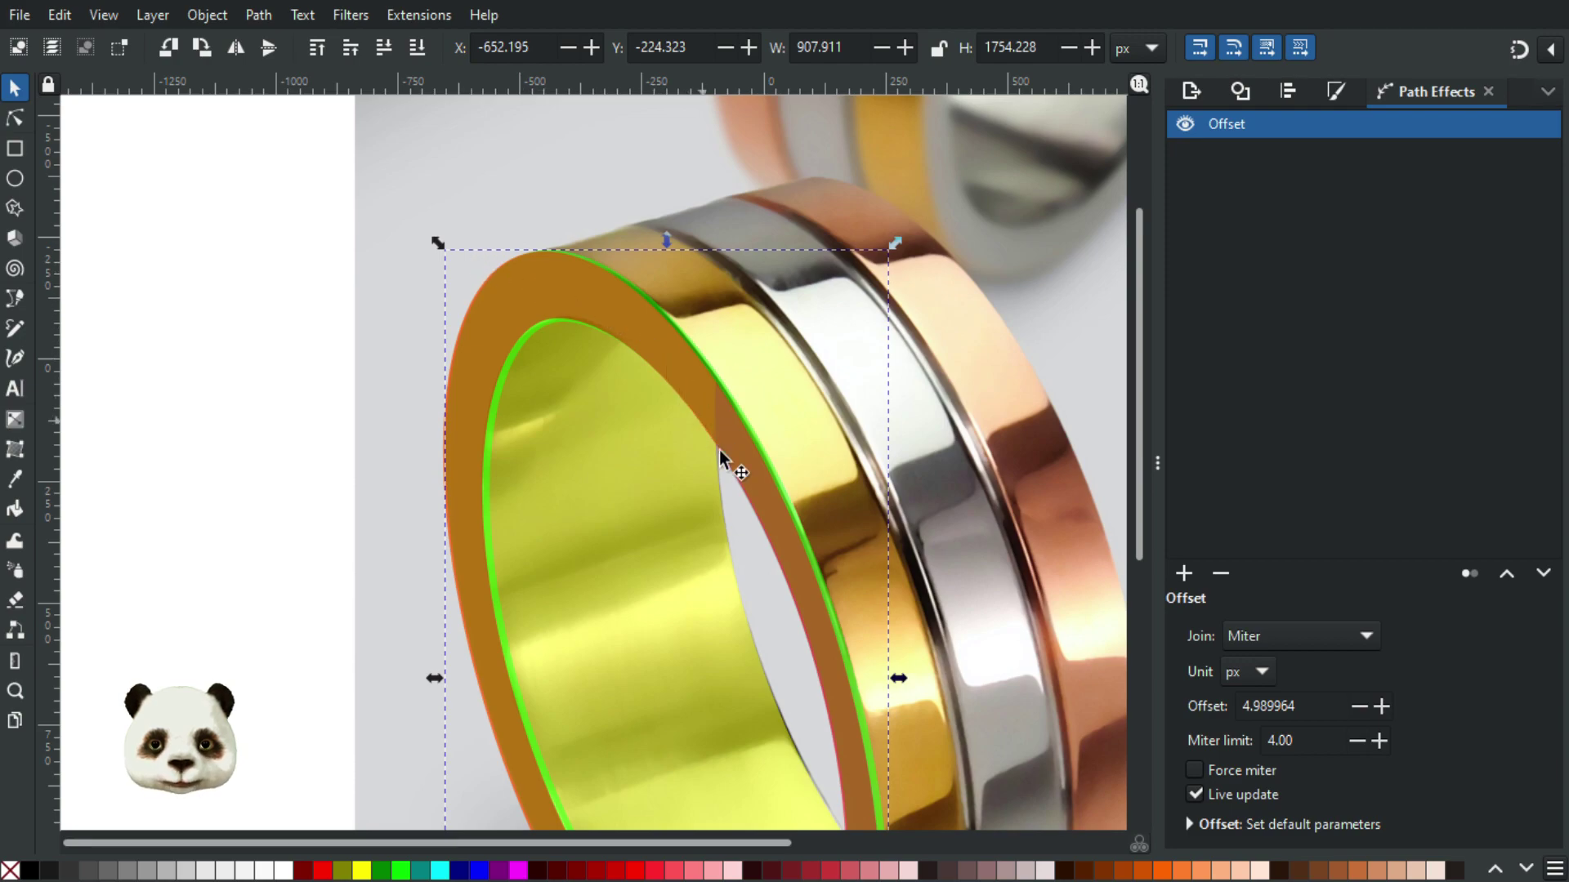
{"action": "scroll", "coordinate": [777, 536], "scroll_direction": "down", "scroll_amount": 8}
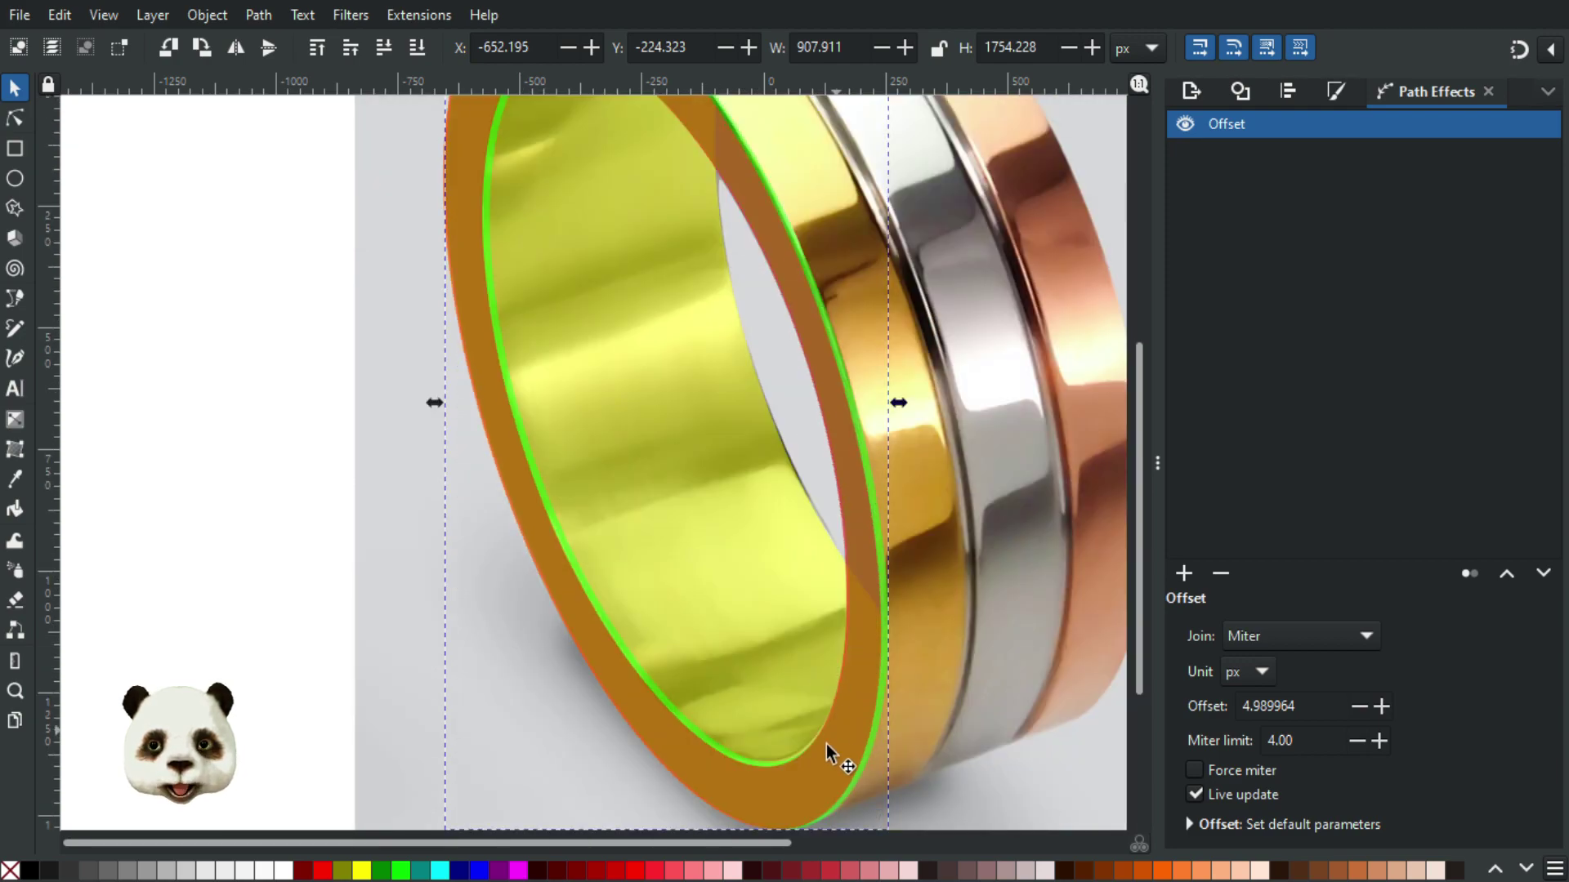
{"action": "key", "text": "n"}
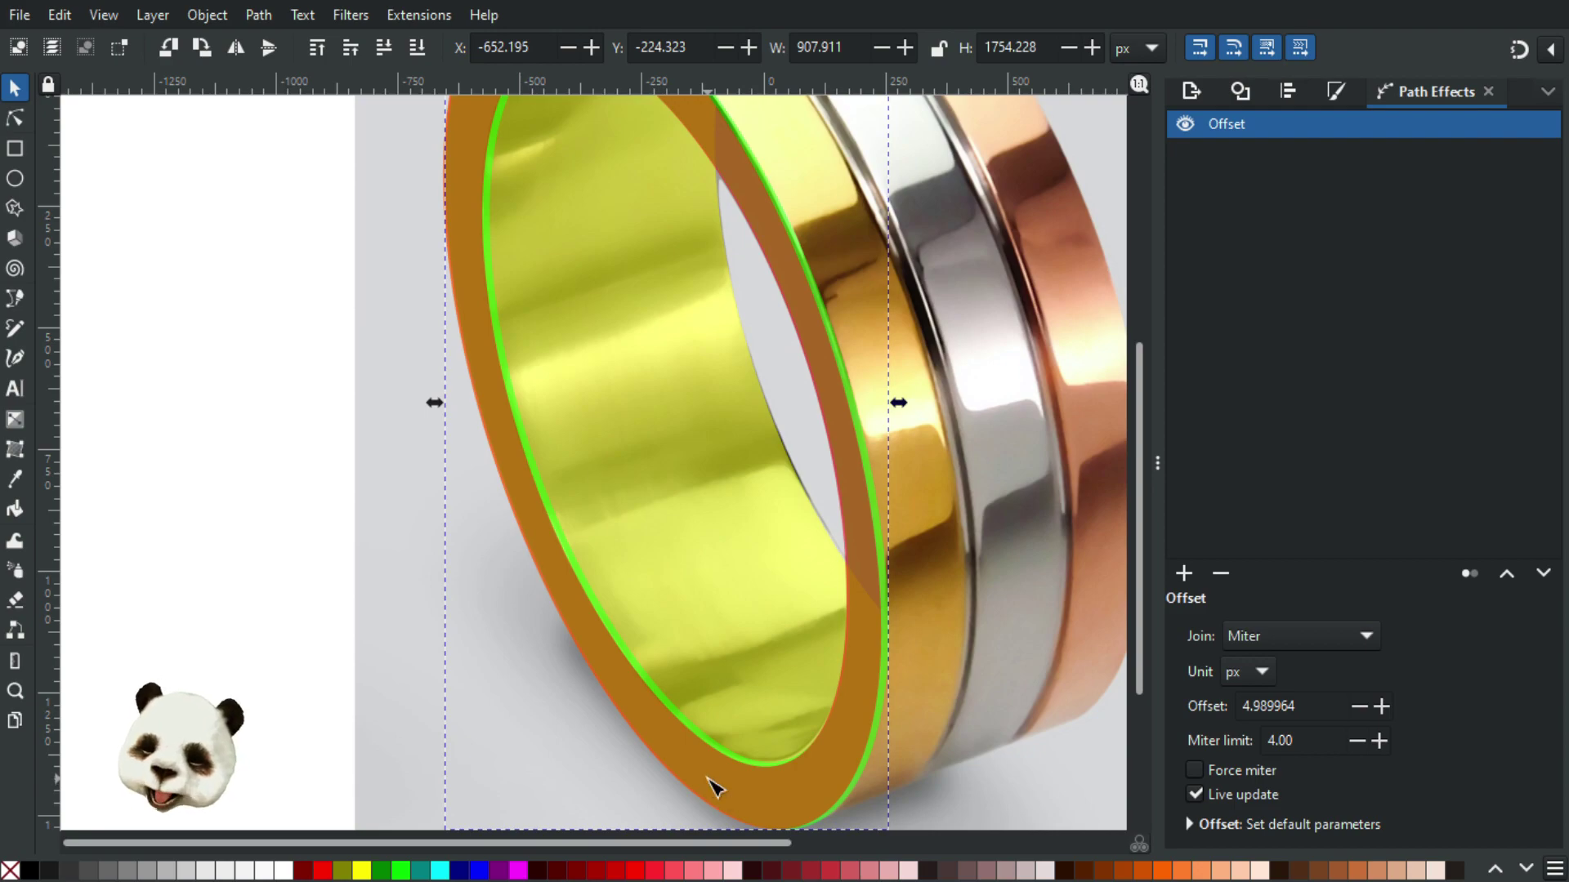
{"action": "scroll", "coordinate": [711, 683], "scroll_direction": "down", "scroll_amount": 3}
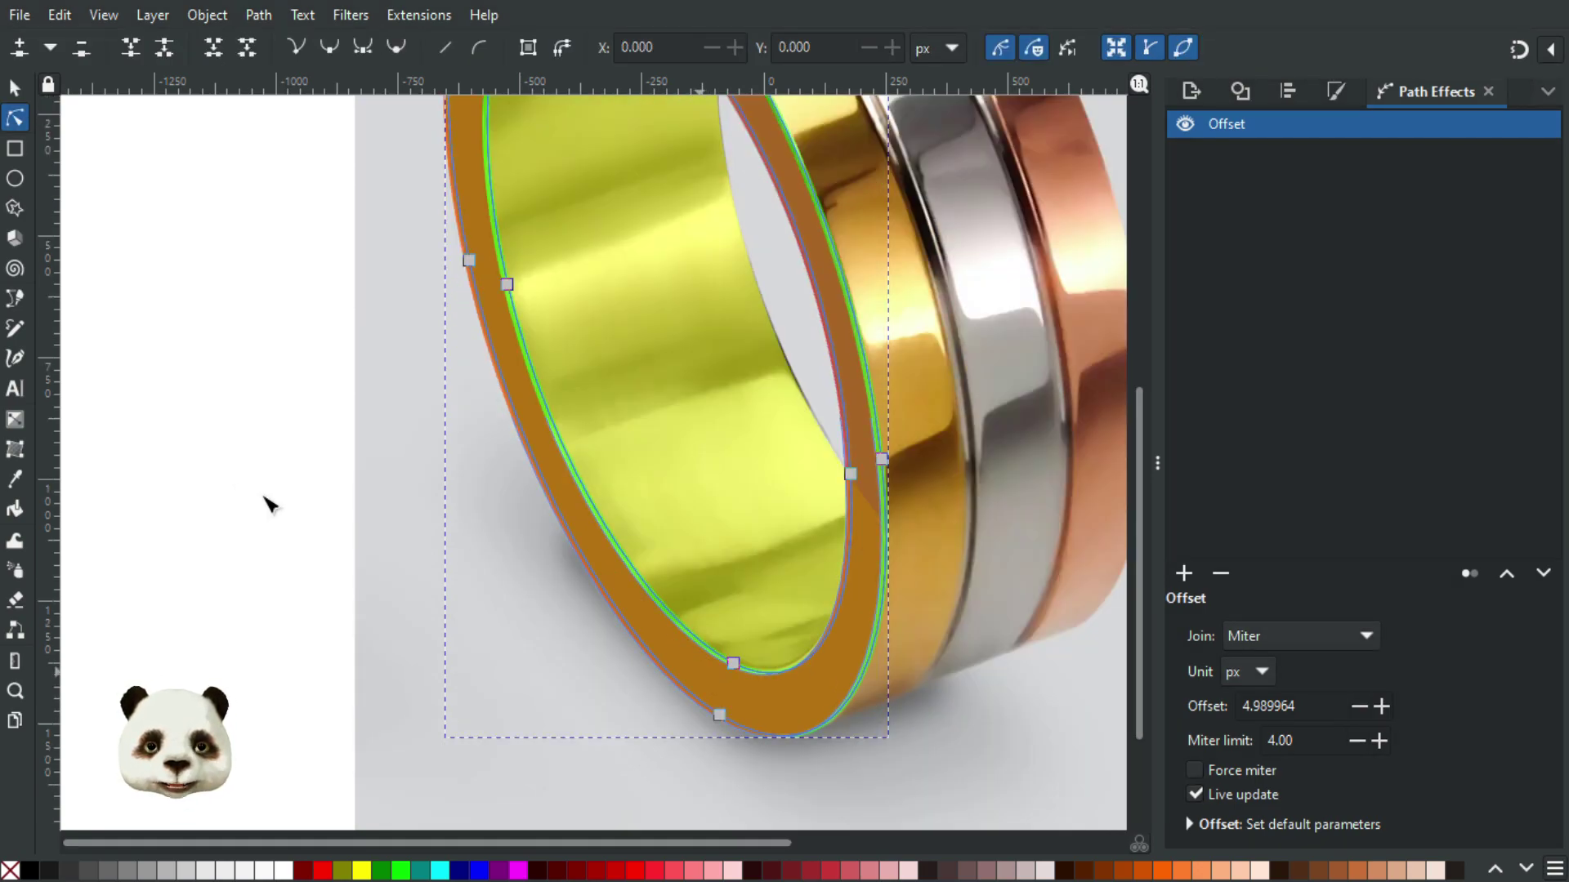
{"action": "left_click", "coordinate": [188, 463]}
{"action": "scroll", "coordinate": [283, 469], "scroll_direction": "down", "scroll_amount": 3}
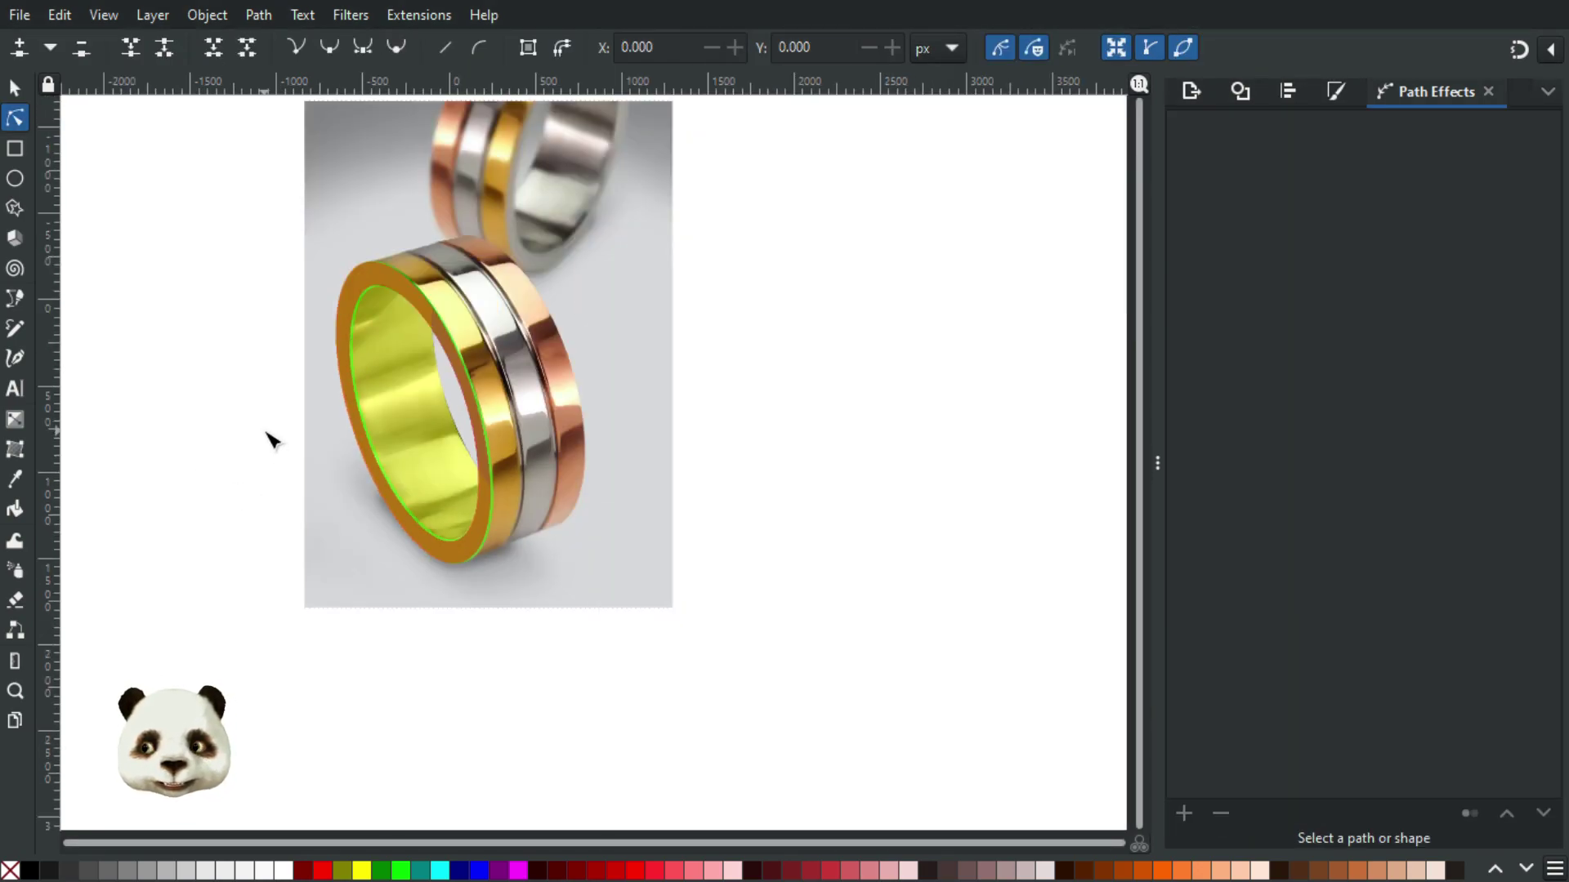
Step: Start a straight-segment Pen path below the ring, following the front rim's right side up to its upper-left end
{"action": "key", "text": "b"}
{"action": "scroll", "coordinate": [441, 577], "scroll_direction": "up", "scroll_amount": 3}
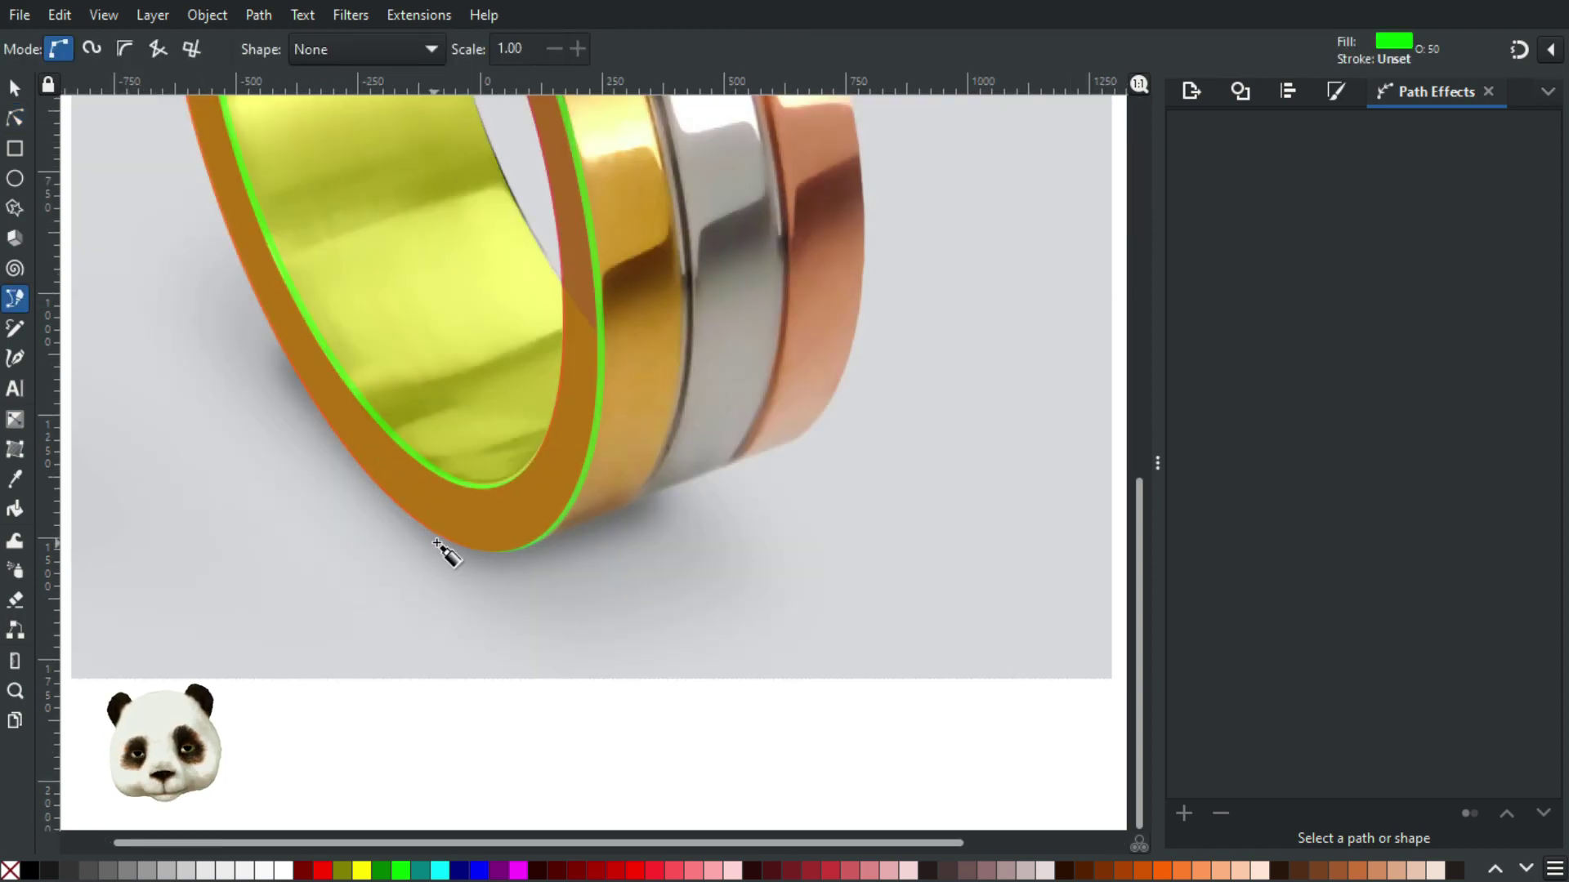
{"action": "left_click", "coordinate": [418, 553]}
{"action": "left_click", "coordinate": [514, 517]}
{"action": "left_click", "coordinate": [572, 431]}
{"action": "left_click", "coordinate": [585, 279]}
{"action": "left_click_drag", "start_coordinate": [563, 167], "coordinate": [603, 503]}
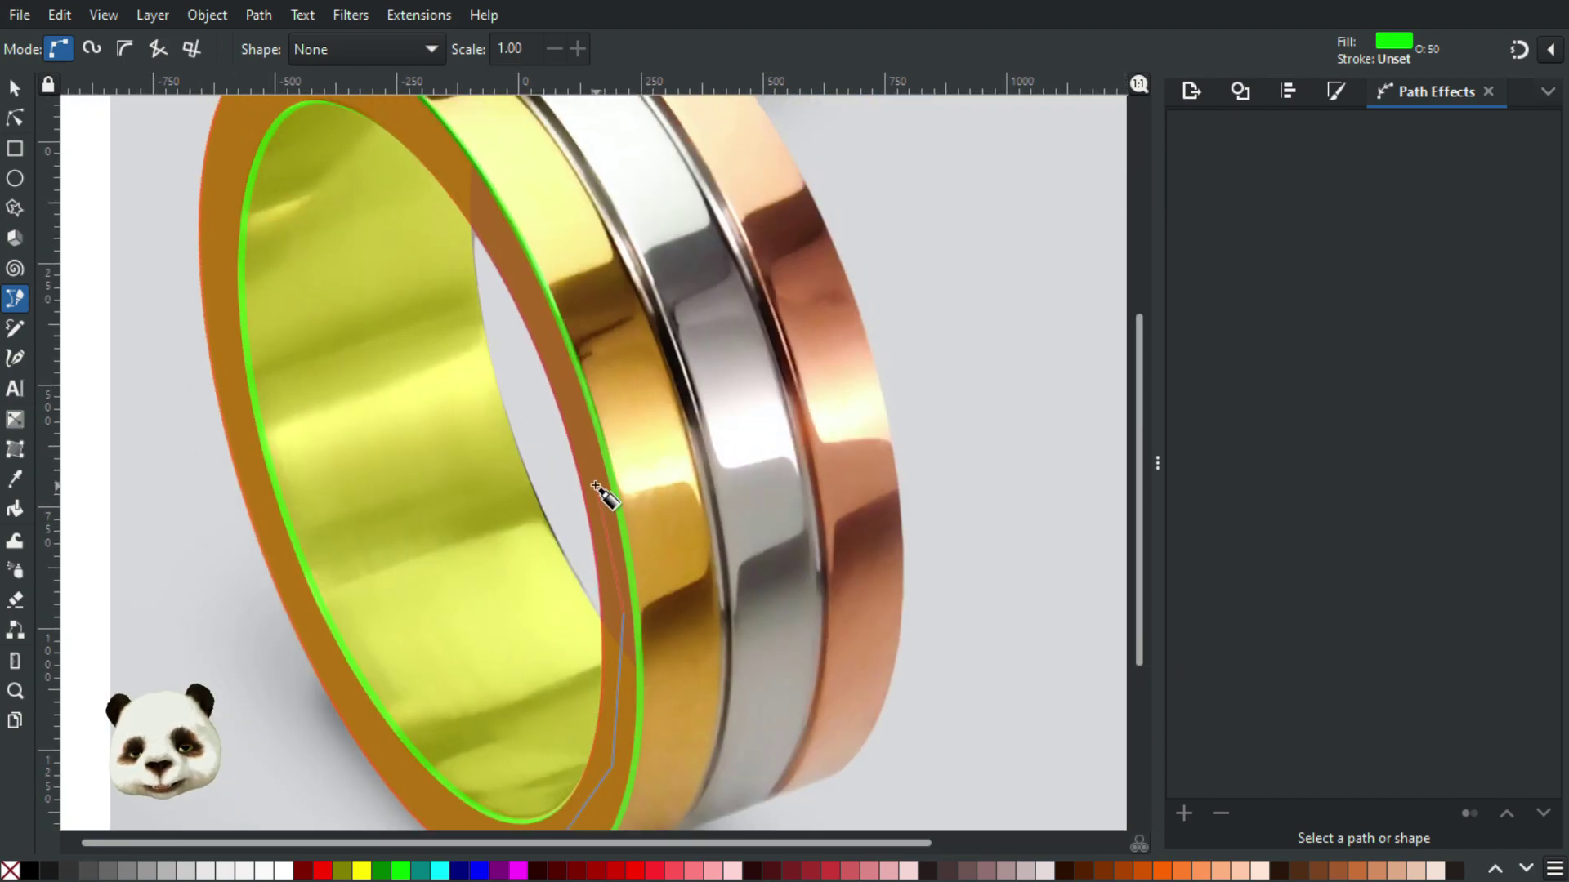
{"action": "left_click", "coordinate": [545, 335]}
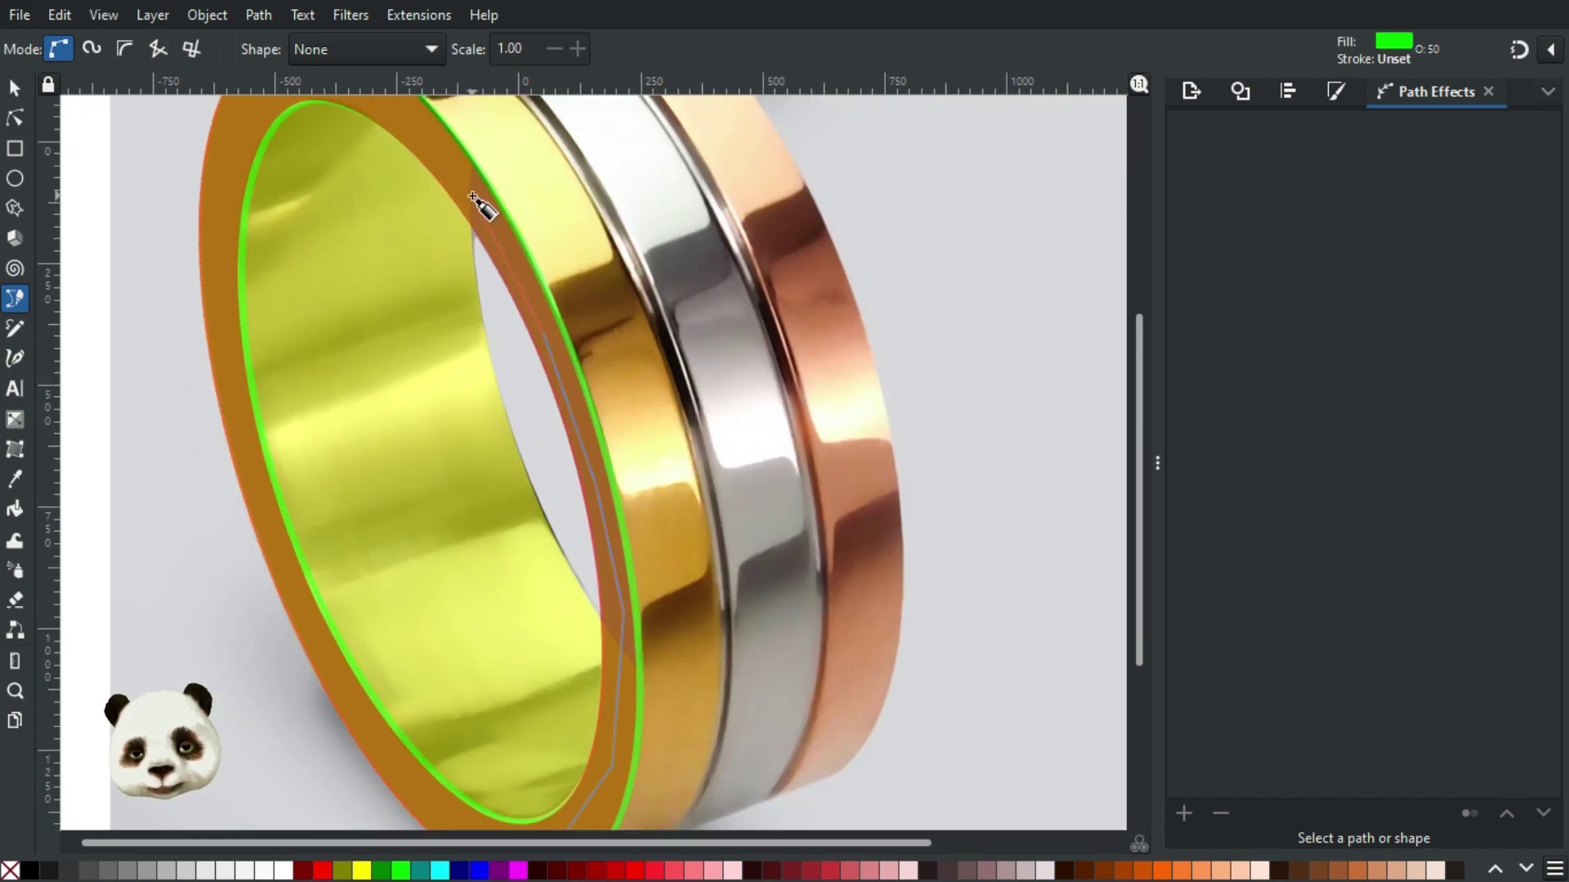
{"action": "left_click_drag", "start_coordinate": [417, 157], "coordinate": [676, 490]}
{"action": "left_click", "coordinate": [611, 425]}
{"action": "left_click", "coordinate": [469, 404]}
Step: Continue the path over the ring's top and down the gold band's outer edge, closing it below the ring
{"action": "left_click", "coordinate": [467, 288]}
{"action": "left_click", "coordinate": [699, 314]}
{"action": "left_click", "coordinate": [907, 597]}
{"action": "left_click_drag", "start_coordinate": [857, 379], "coordinate": [842, 287]}
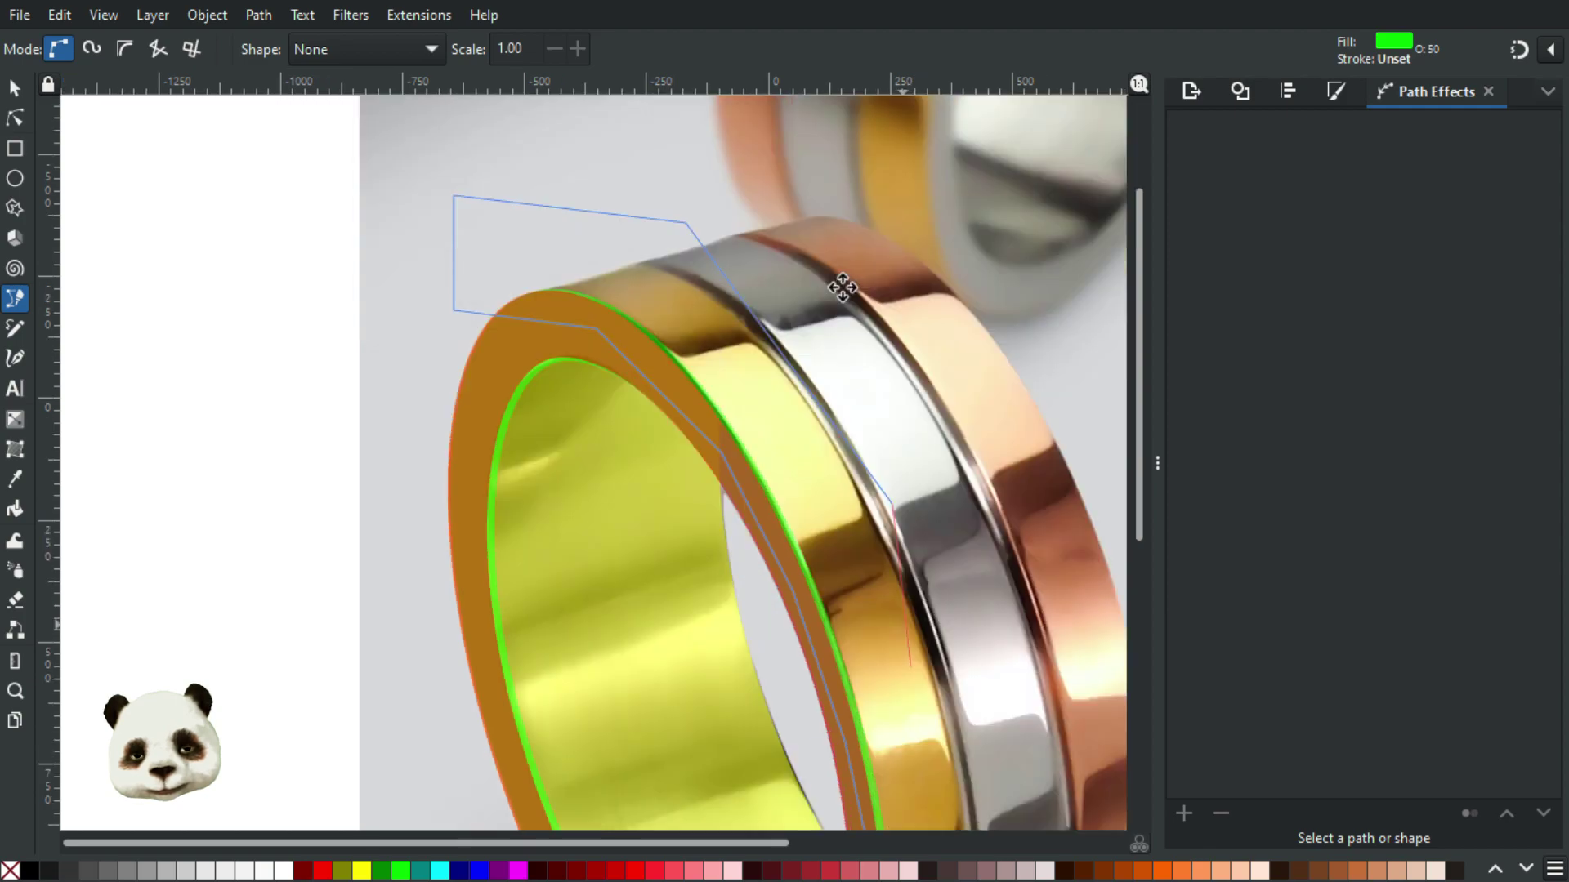
{"action": "scroll", "coordinate": [841, 287], "scroll_direction": "down", "scroll_amount": 10}
{"action": "left_click", "coordinate": [845, 378]}
{"action": "left_click", "coordinate": [718, 551]}
{"action": "left_click", "coordinate": [577, 494]}
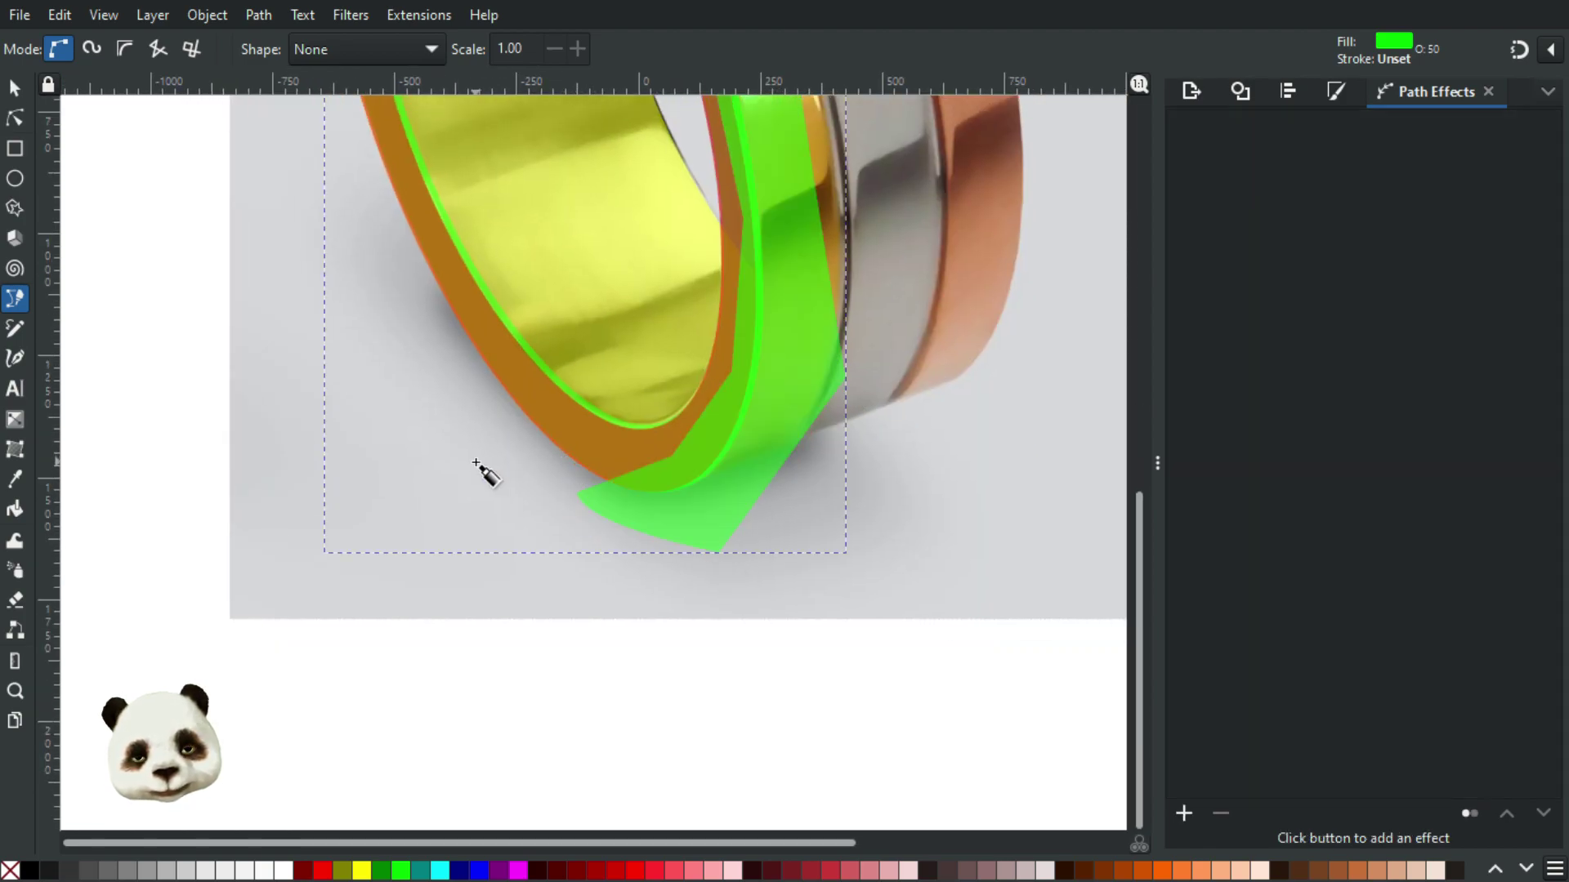
Step: Fill the rough gold band shape with magenta (ff00ff) and set its opacity to 100%
{"action": "left_click", "coordinate": [518, 869]}
{"action": "key", "text": "ctrl+shift+f"}
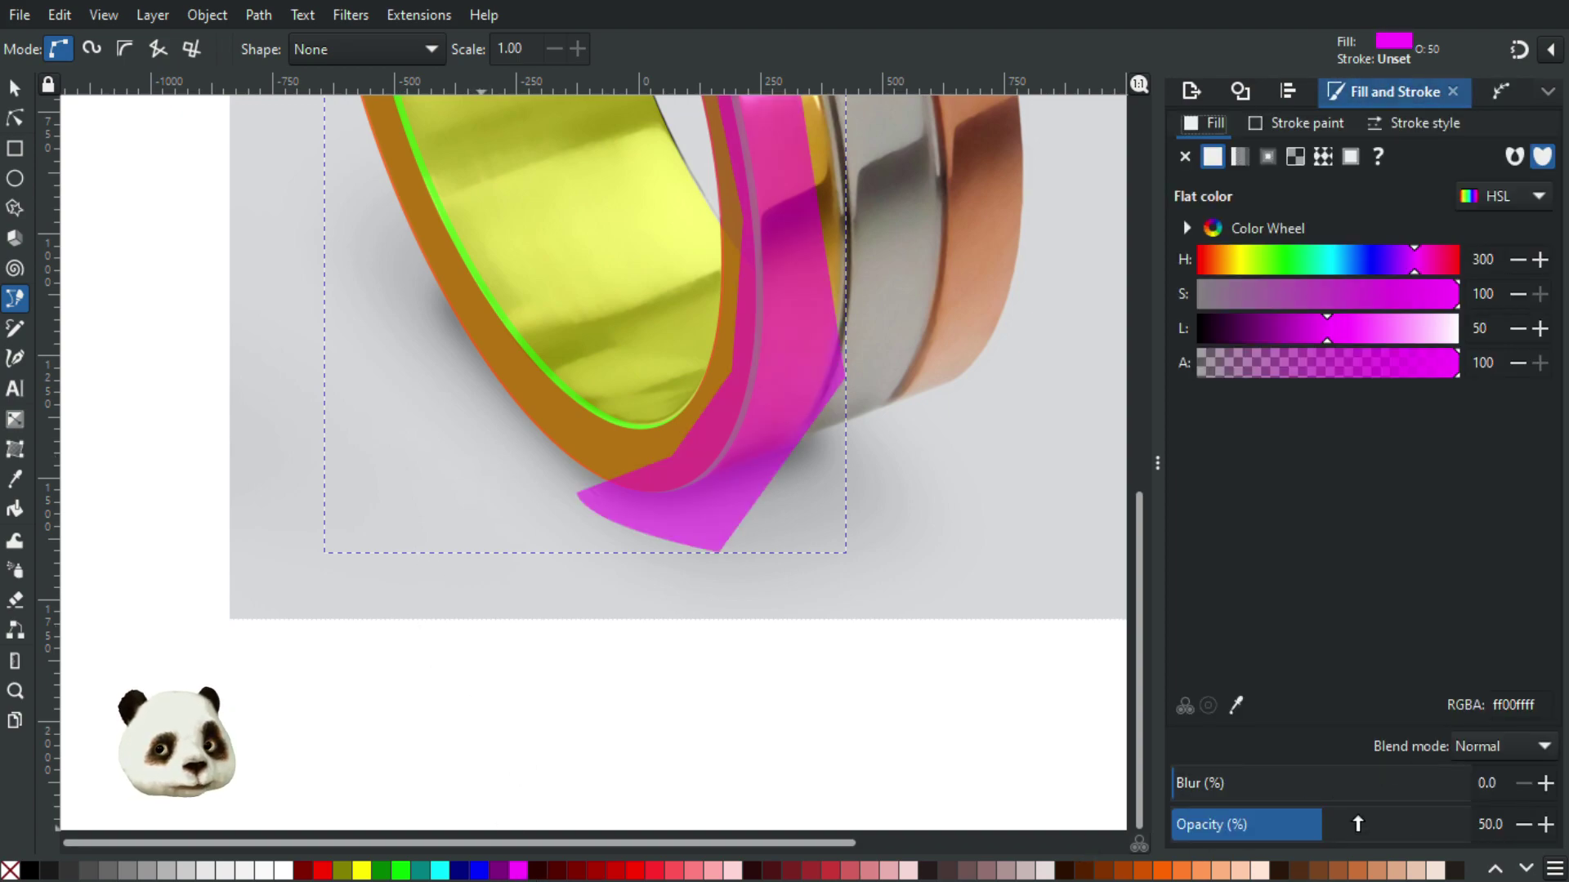
{"action": "left_click_drag", "start_coordinate": [1354, 827], "coordinate": [1563, 813]}
{"action": "scroll", "coordinate": [812, 339], "scroll_direction": "up", "scroll_amount": 10}
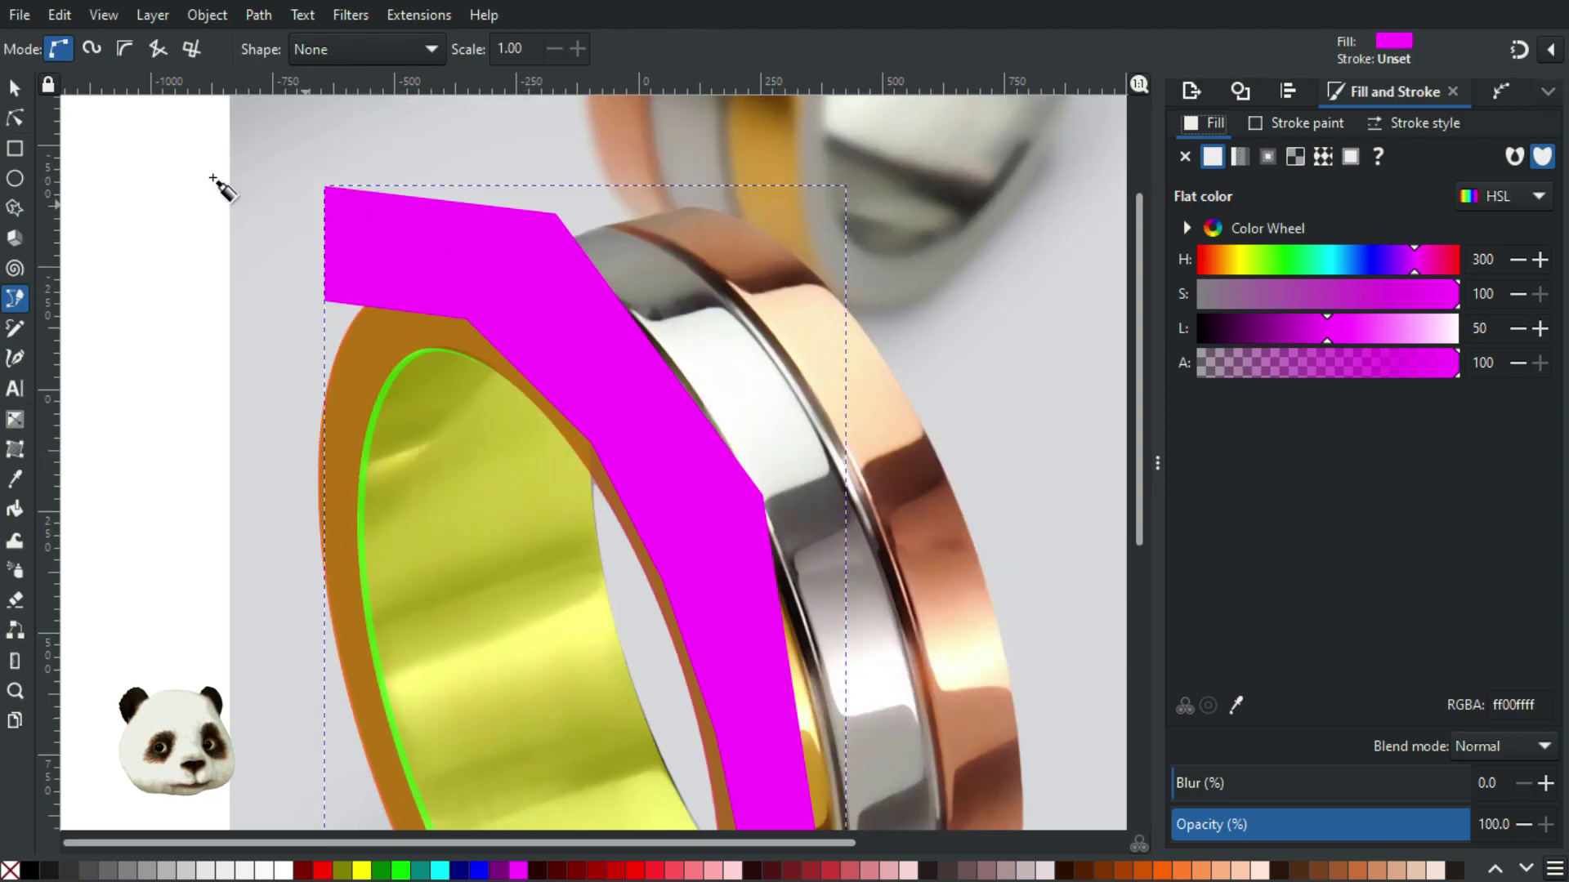
{"action": "left_click", "coordinate": [15, 87]}
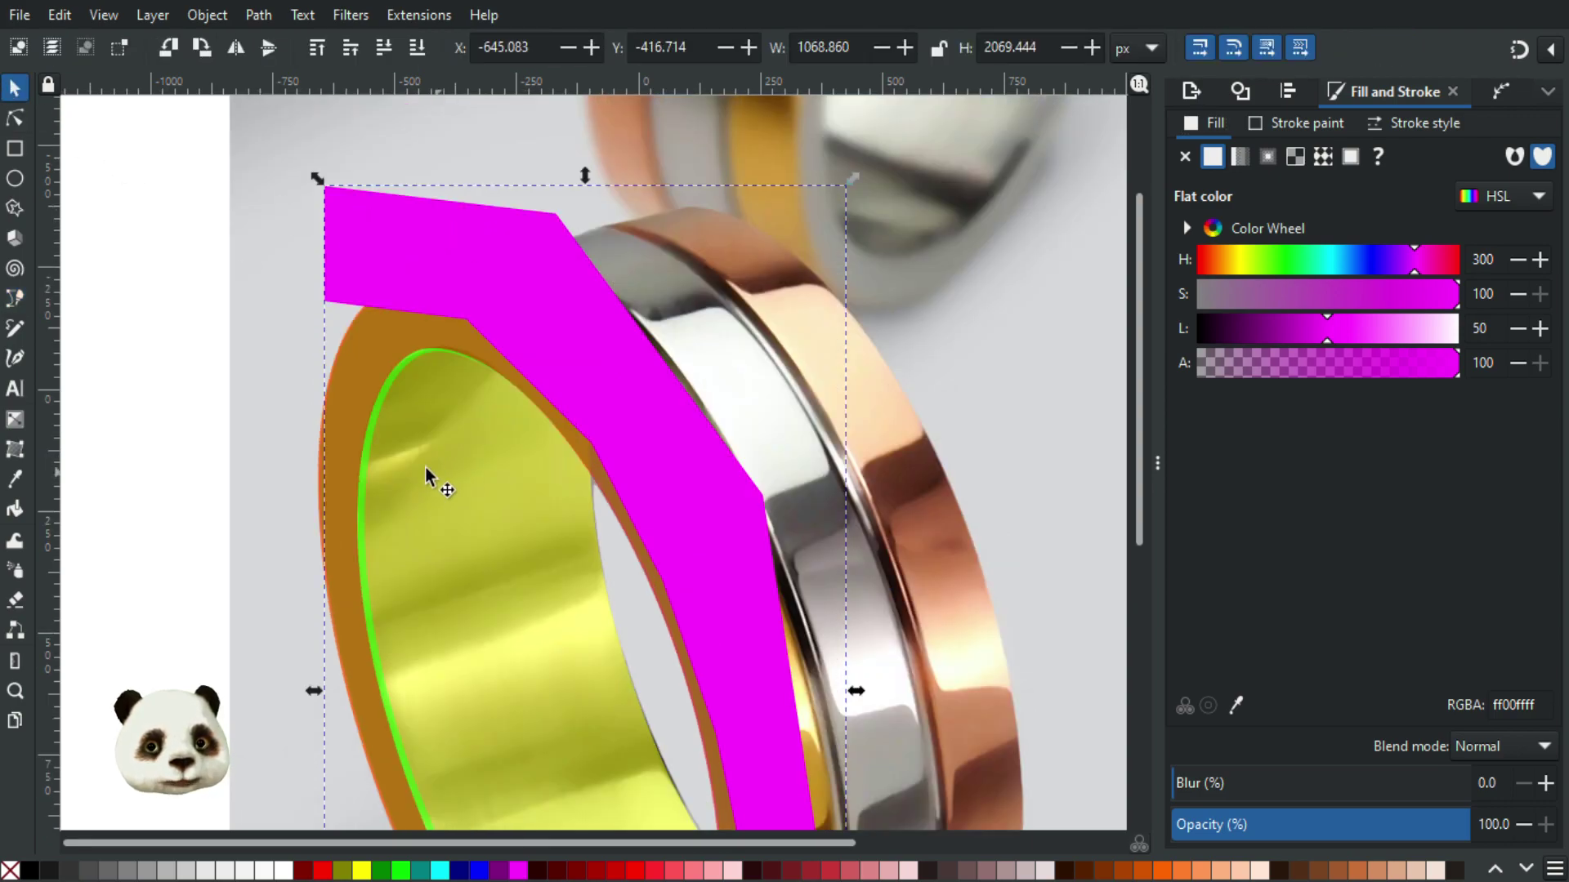
Step: Try moving the red front rim aside to reveal the green rim beneath, and undo the move
{"action": "left_click", "coordinate": [372, 441]}
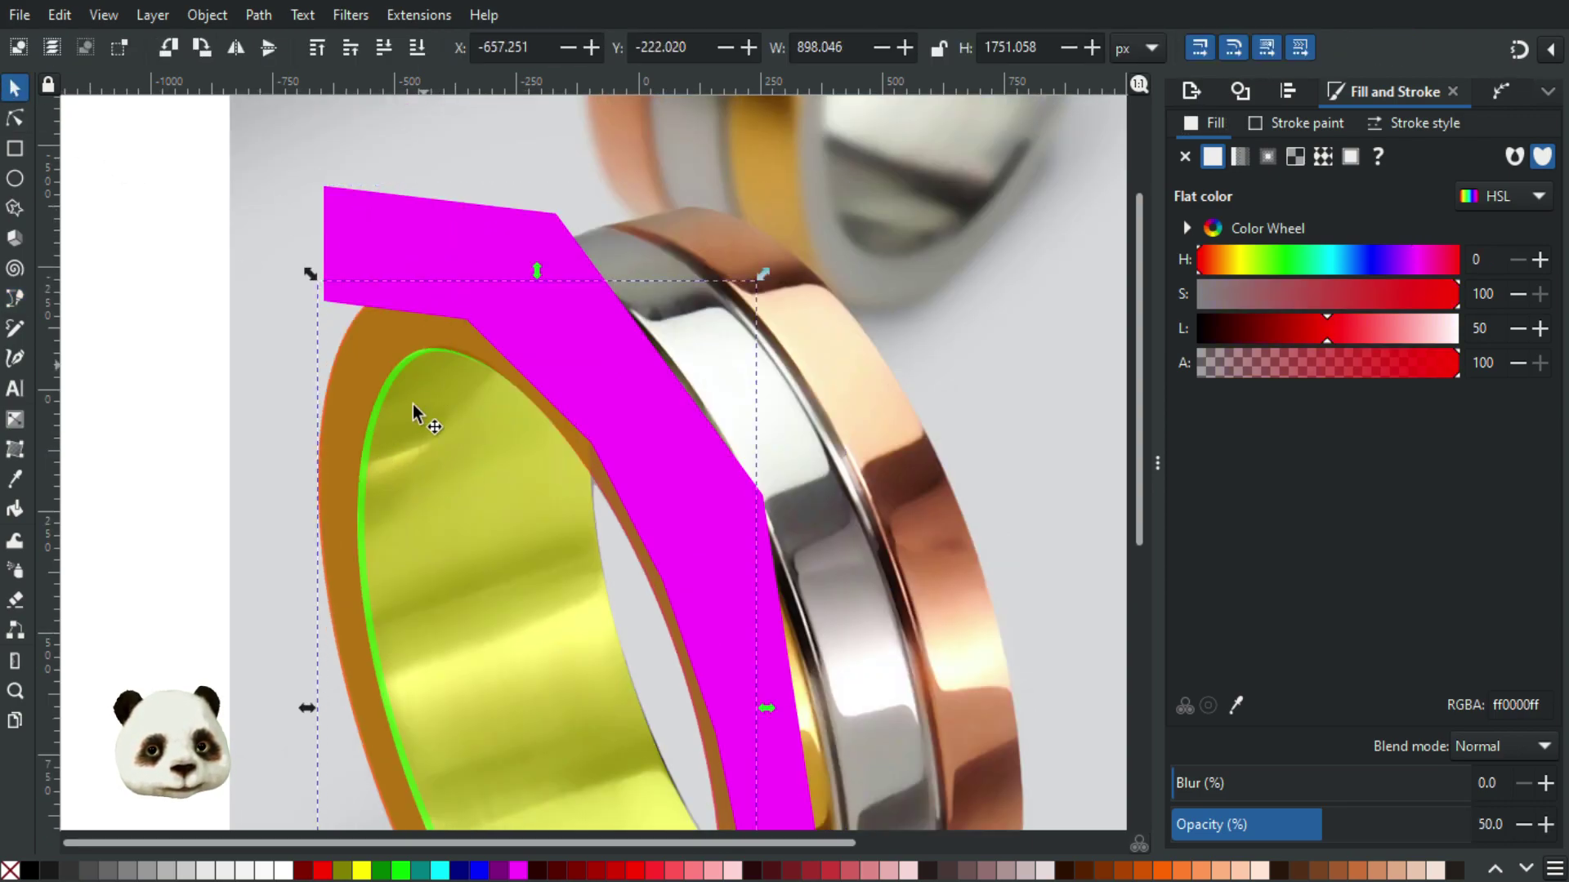
{"action": "left_click_drag", "start_coordinate": [371, 448], "coordinate": [445, 434]}
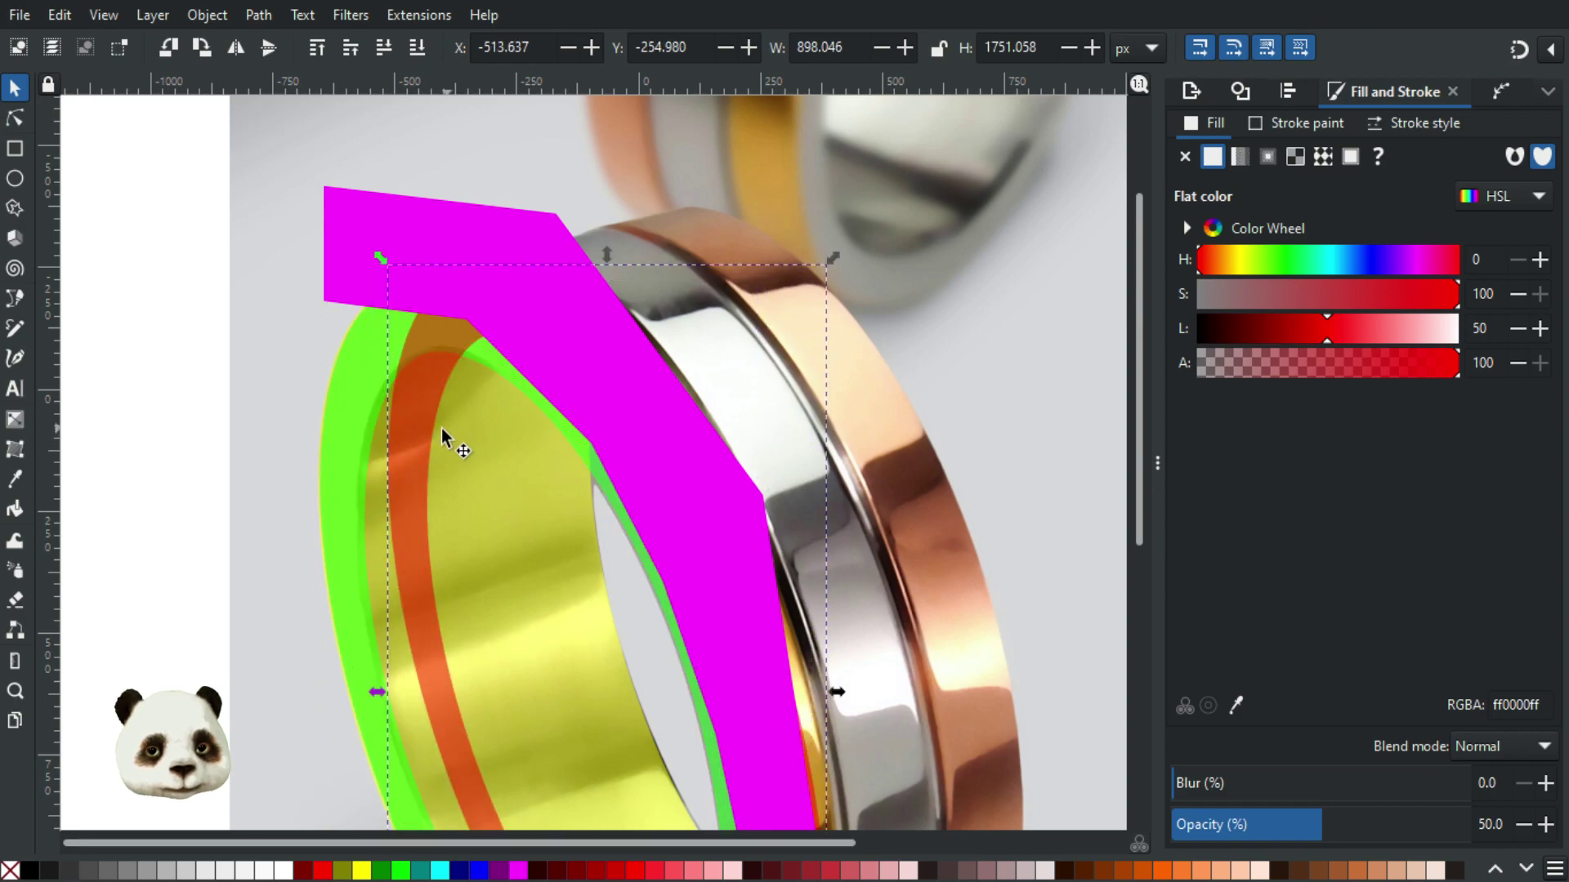
{"action": "left_click", "coordinate": [331, 437]}
{"action": "key", "text": "ctrl+z"}
Step: Select the green rim together with the magenta band shape and clip the rim with it
{"action": "left_click", "coordinate": [391, 196], "text": "shift"}
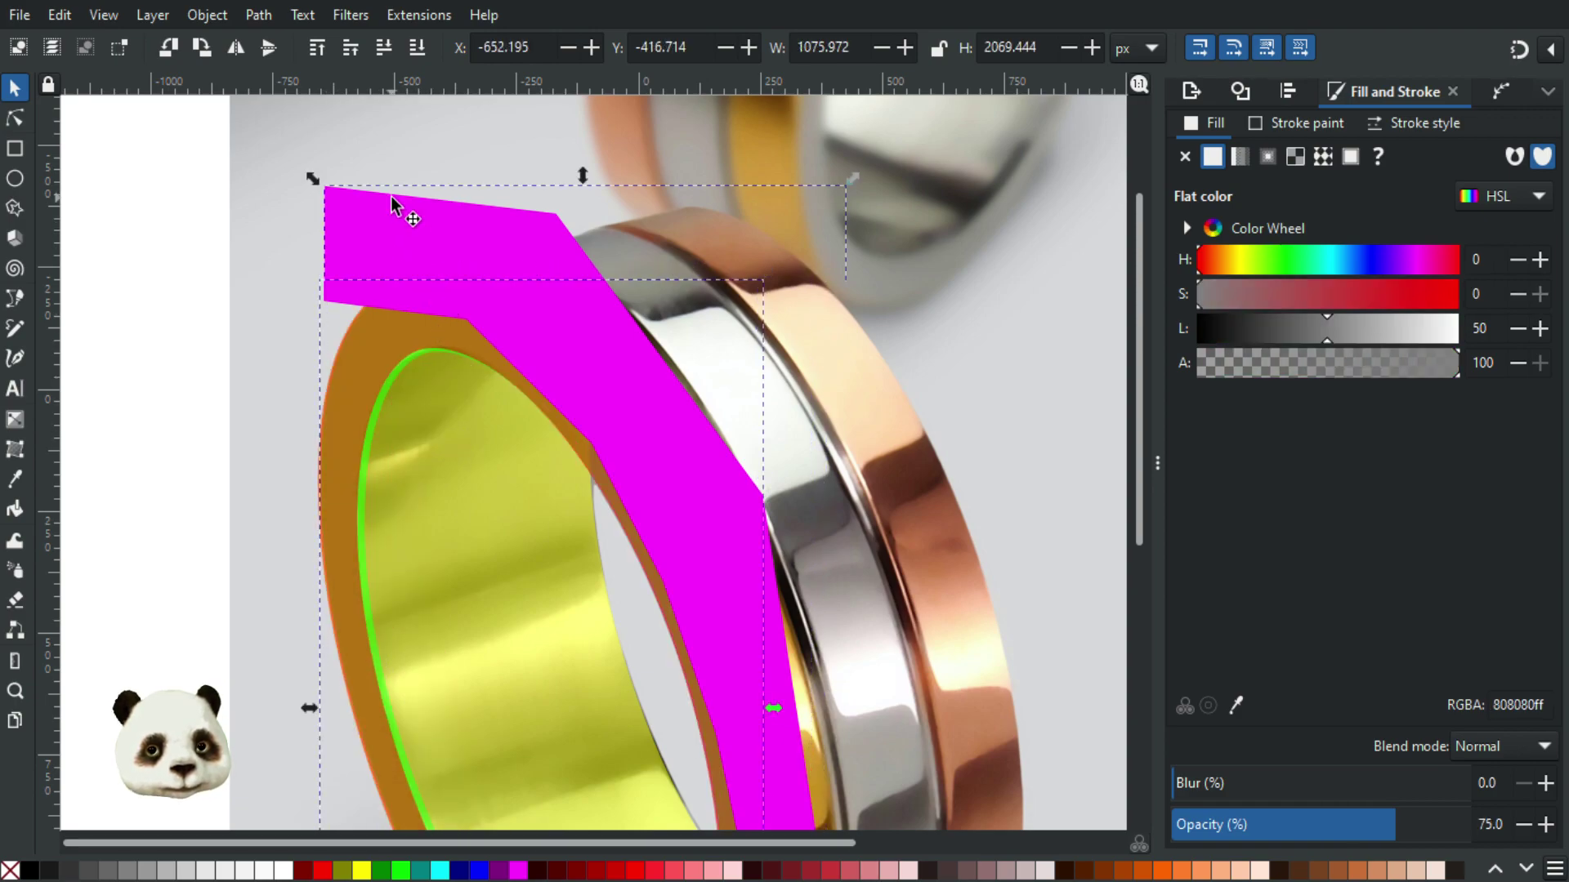
{"action": "right_click", "coordinate": [397, 218]}
{"action": "left_click", "coordinate": [552, 589]}
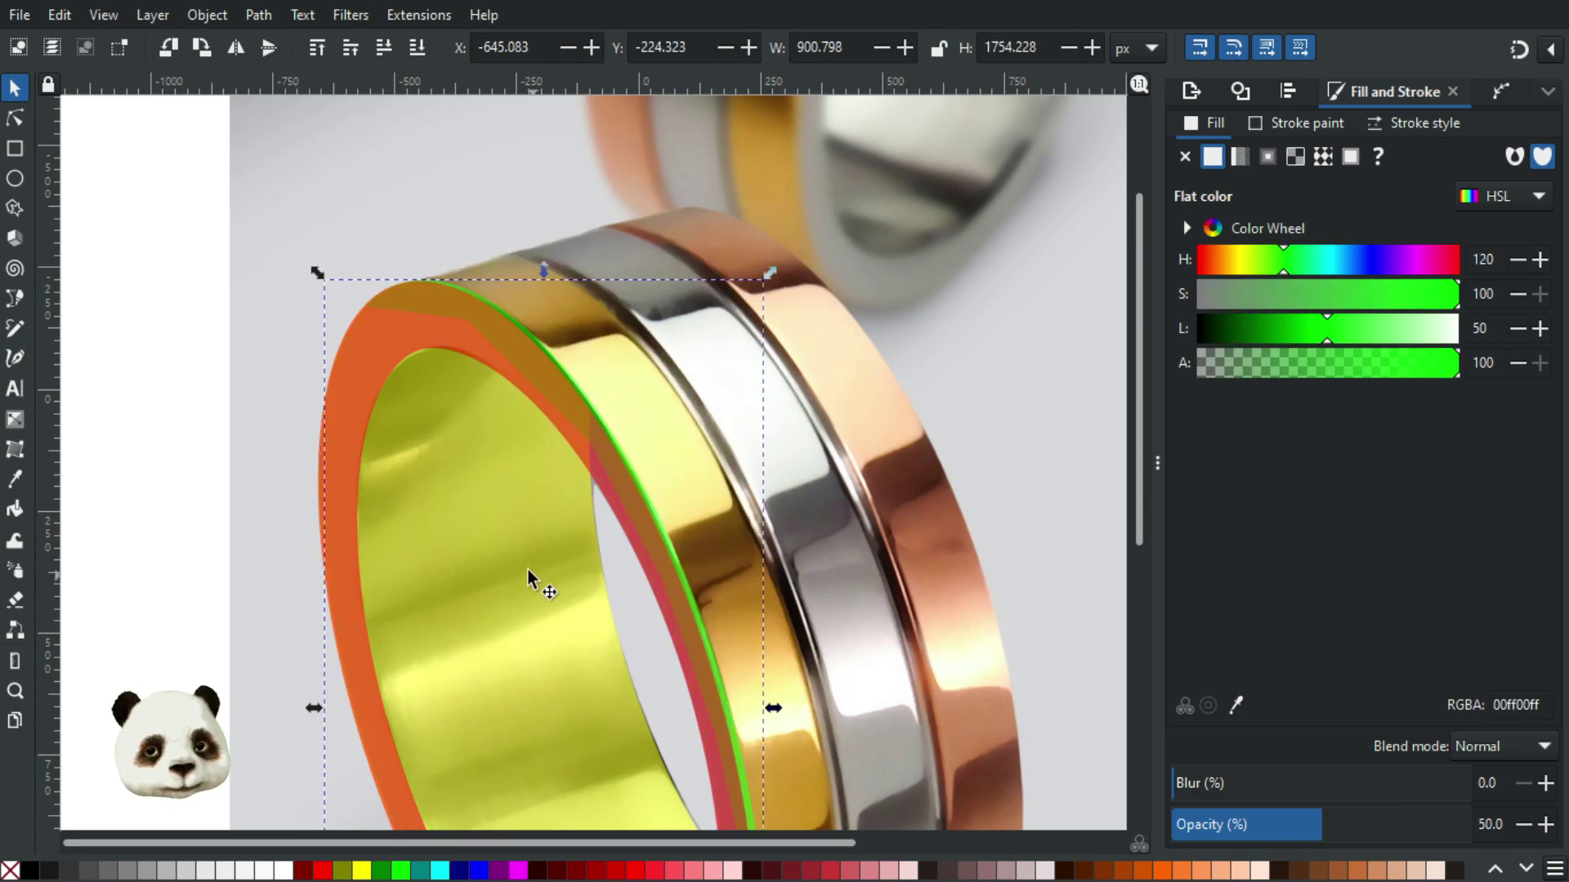
Step: Select the red front rim, keep it in its original position, and set its opacity to 100%
{"action": "scroll", "coordinate": [527, 567], "scroll_direction": "down", "scroll_amount": 2, "text": "ctrl"}
{"action": "scroll", "coordinate": [549, 571], "scroll_direction": "up", "scroll_amount": 2, "text": "ctrl"}
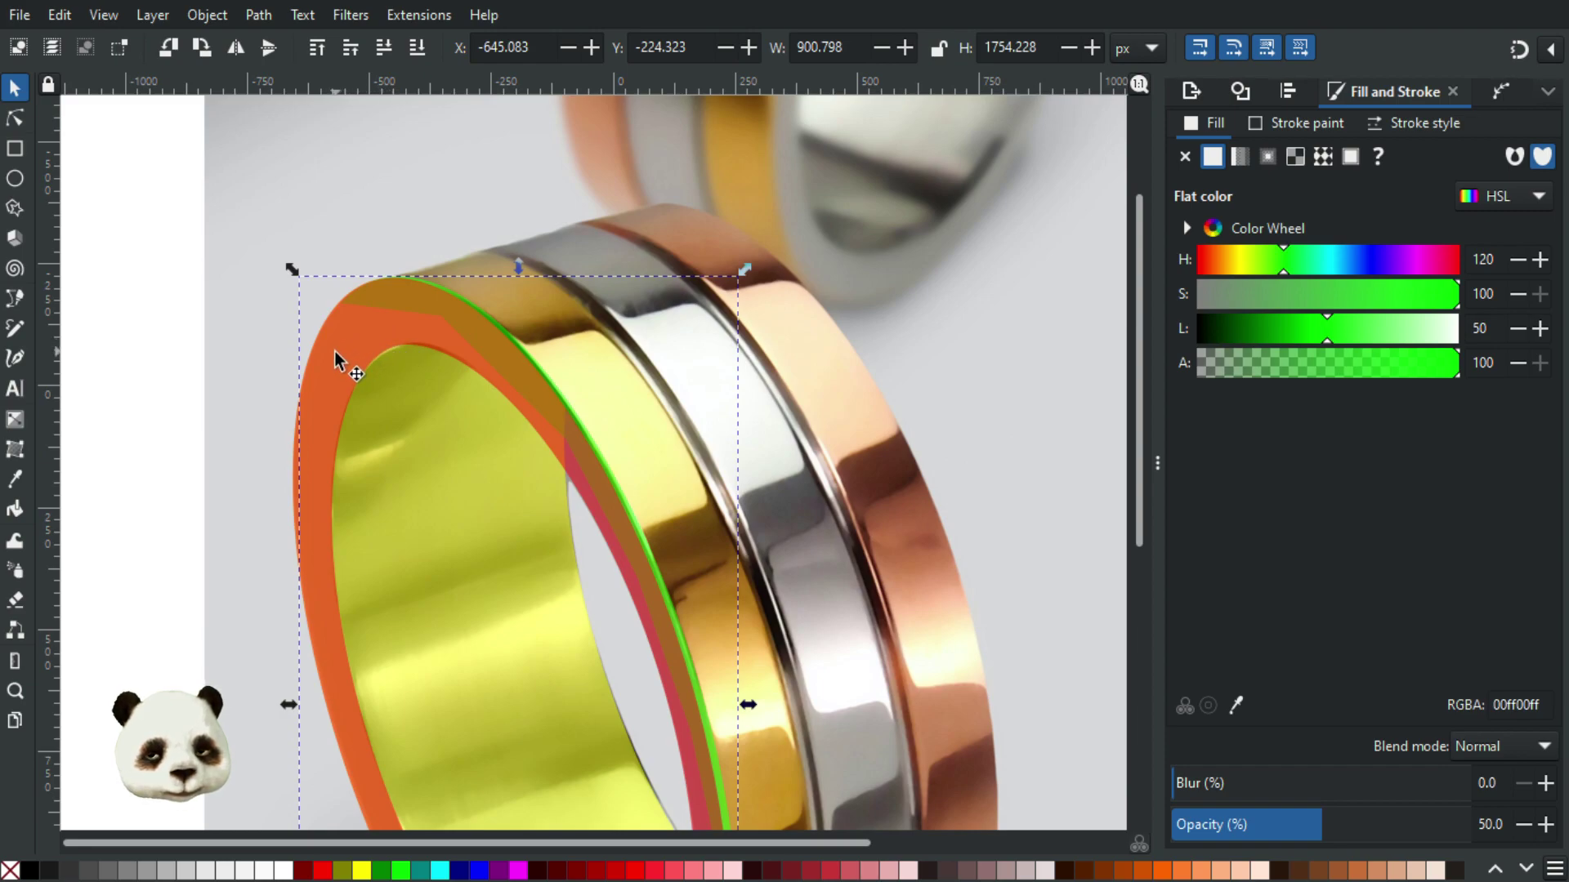
{"action": "left_click_drag", "start_coordinate": [335, 353], "coordinate": [213, 344]}
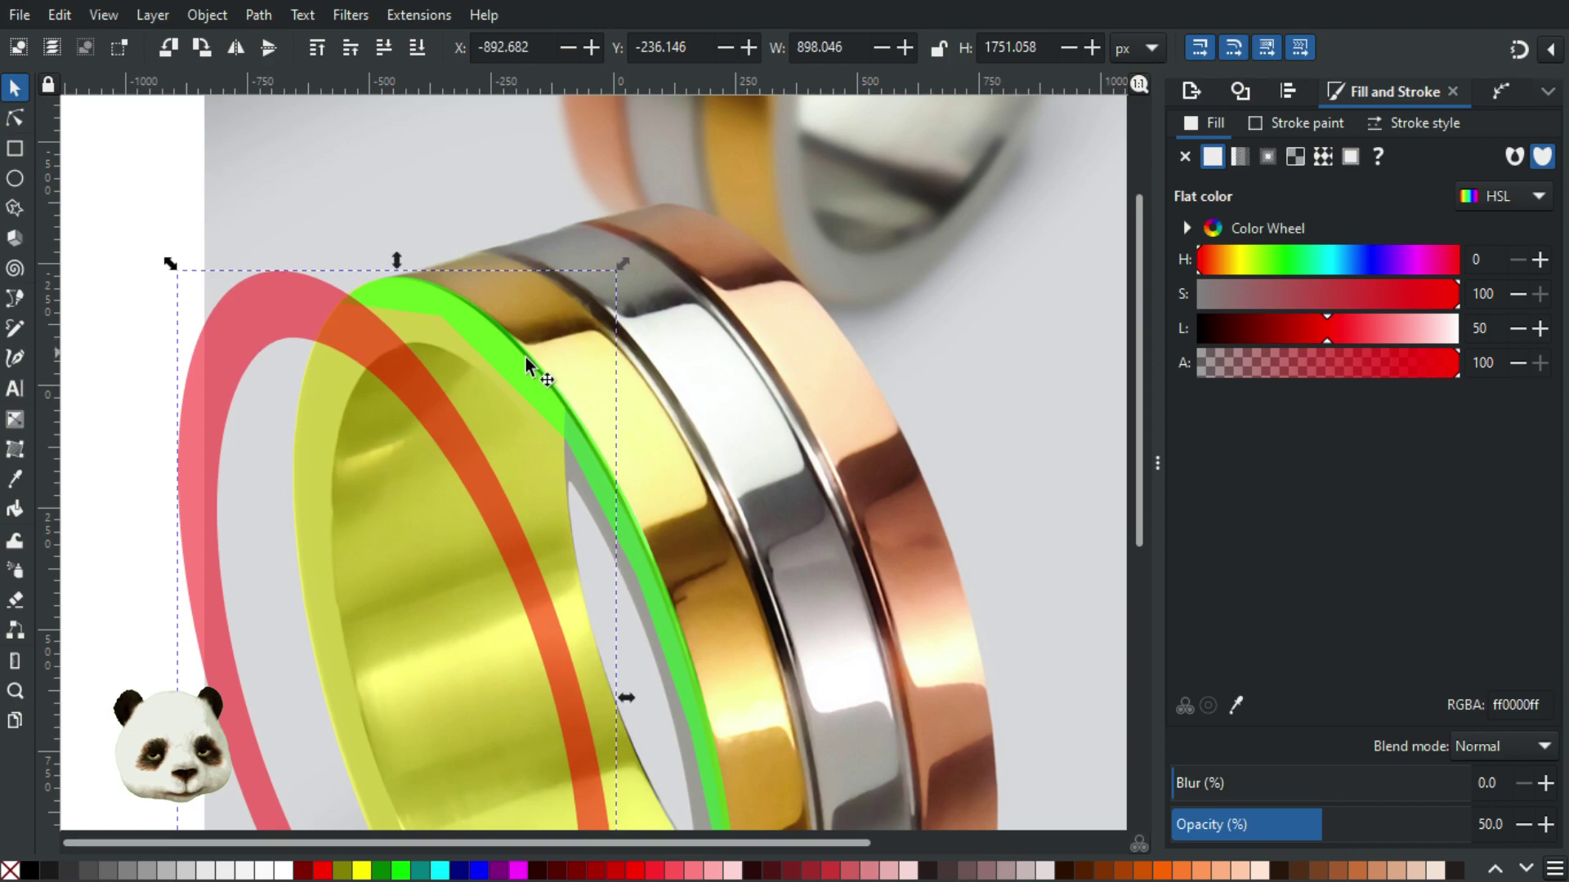
{"action": "key", "text": "ctrl+z"}
{"action": "left_click_drag", "start_coordinate": [1333, 825], "coordinate": [1475, 825]}
Step: Examine how the opaque red rim and the clipped green edge line up around the ring, from bottom to top
{"action": "scroll", "coordinate": [818, 604], "scroll_direction": "down", "scroll_amount": 5}
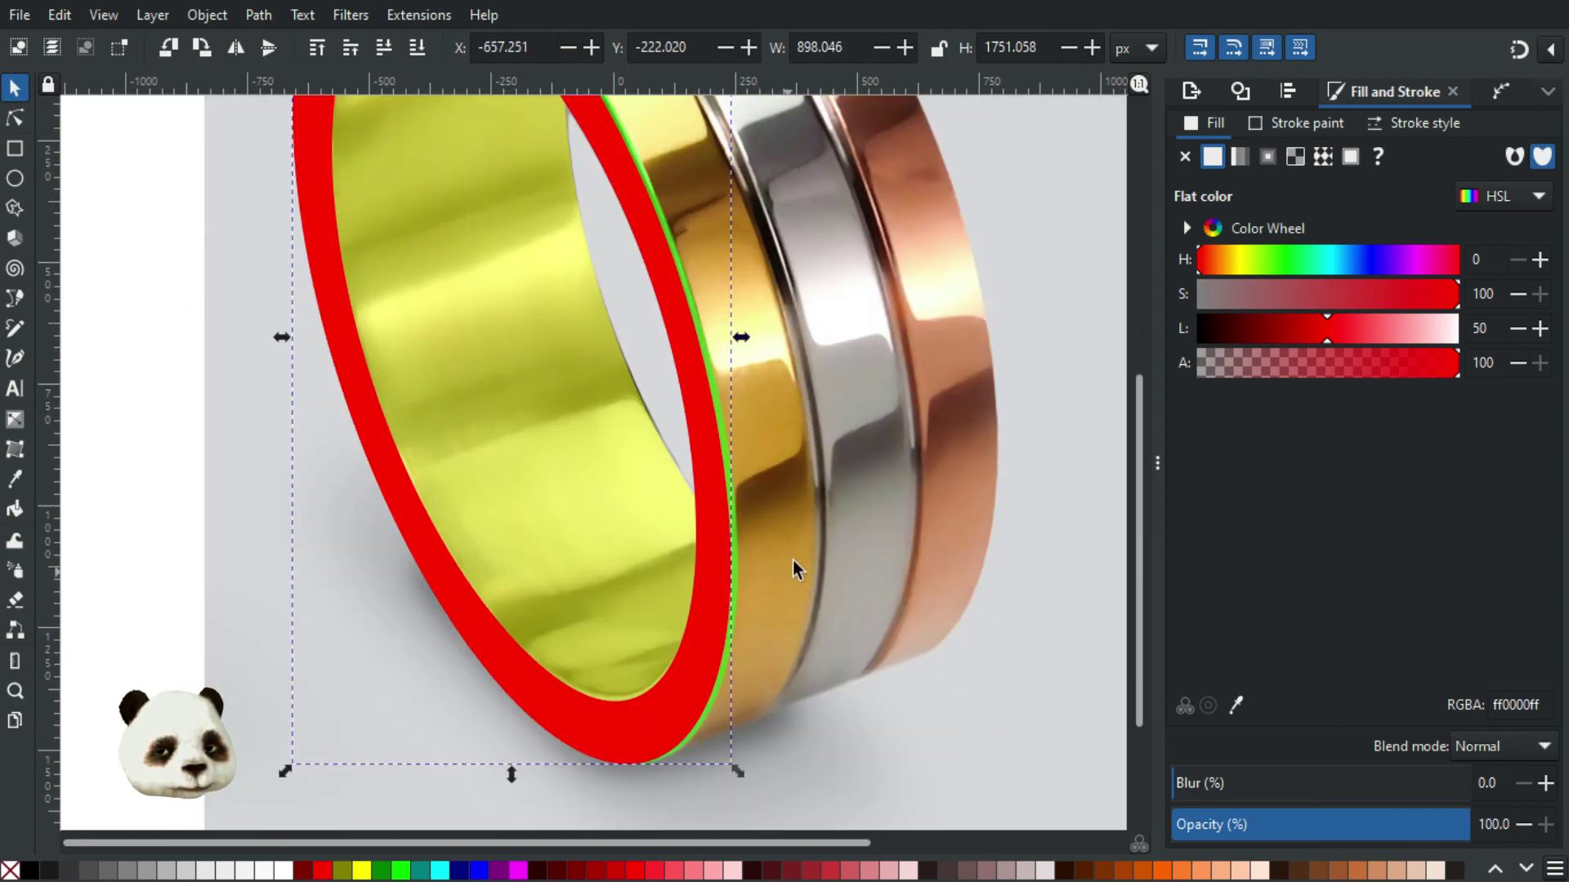
{"action": "scroll", "coordinate": [797, 559], "scroll_direction": "down", "scroll_amount": 1, "text": "ctrl"}
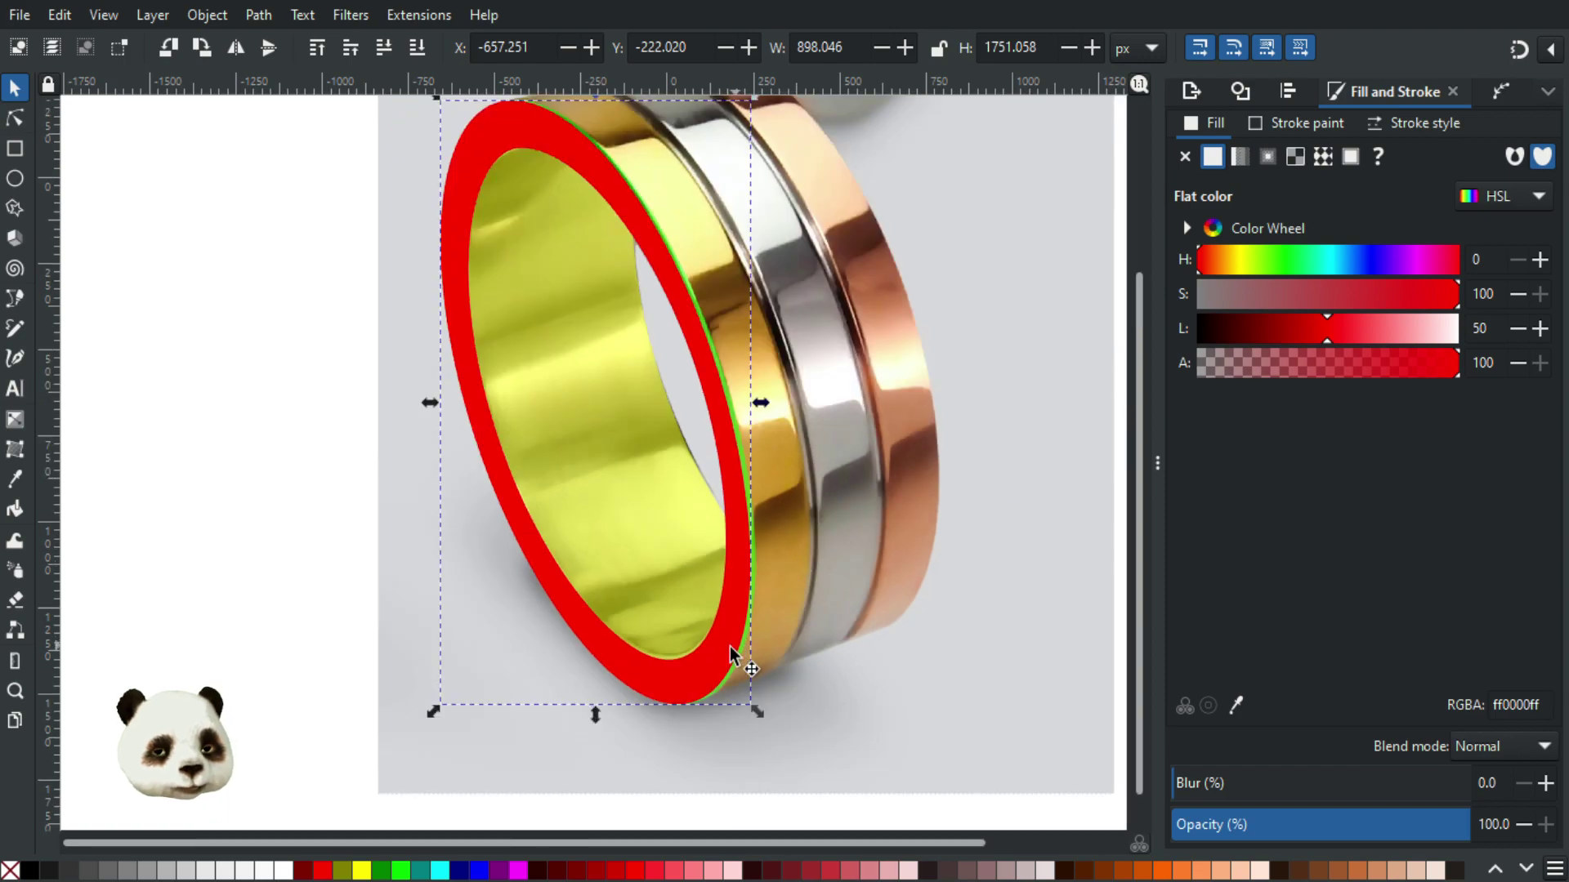
{"action": "scroll", "coordinate": [699, 652], "scroll_direction": "up", "scroll_amount": 1, "text": "ctrl"}
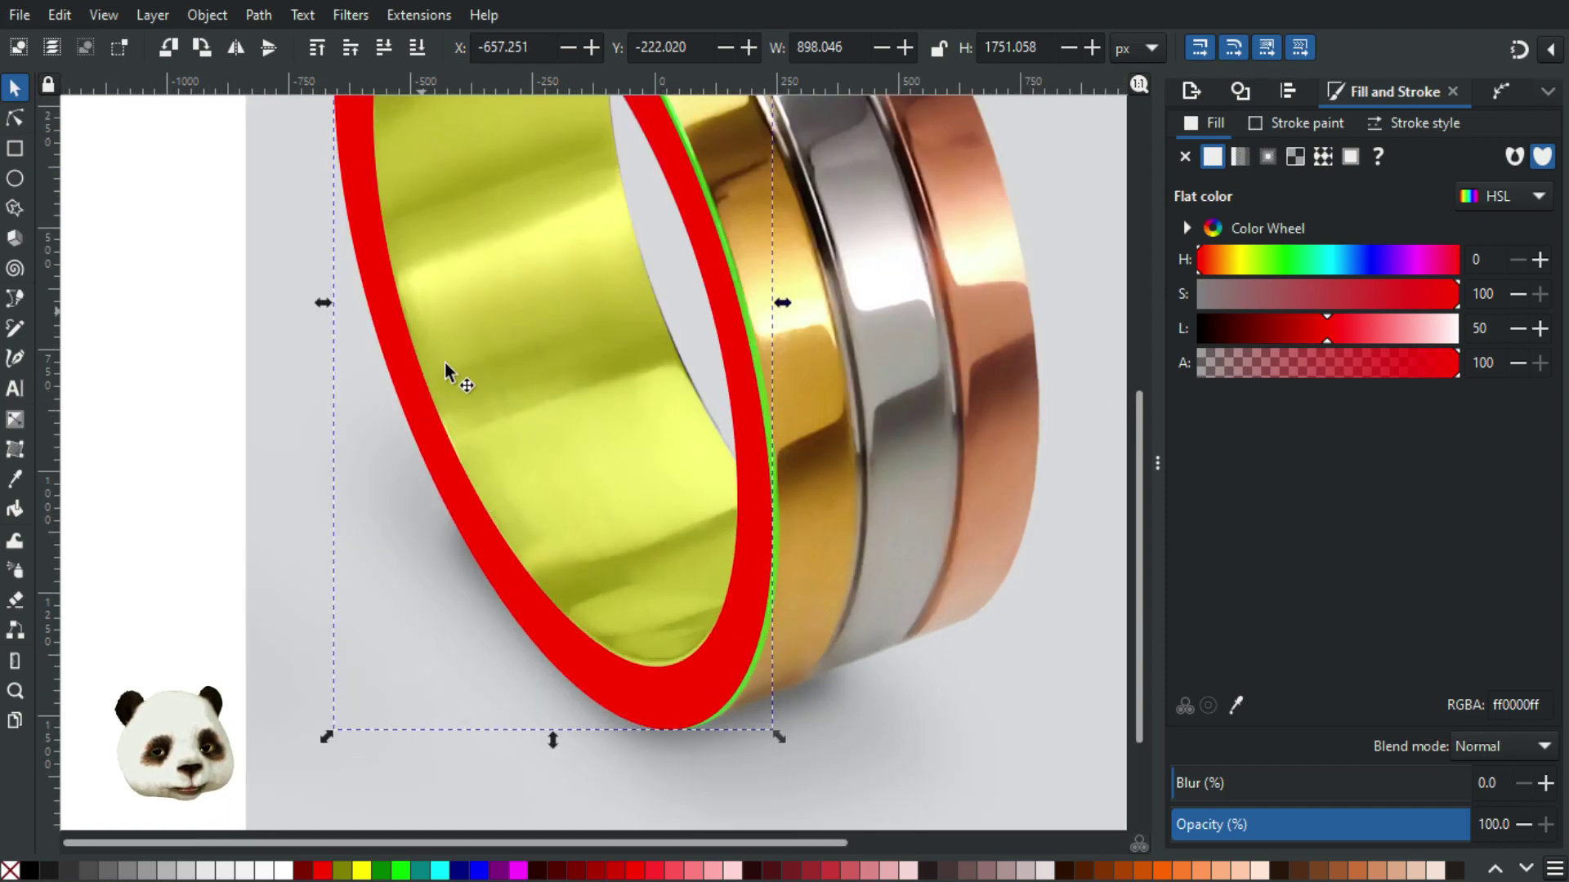
{"action": "scroll", "coordinate": [616, 630], "scroll_direction": "up", "scroll_amount": 1}
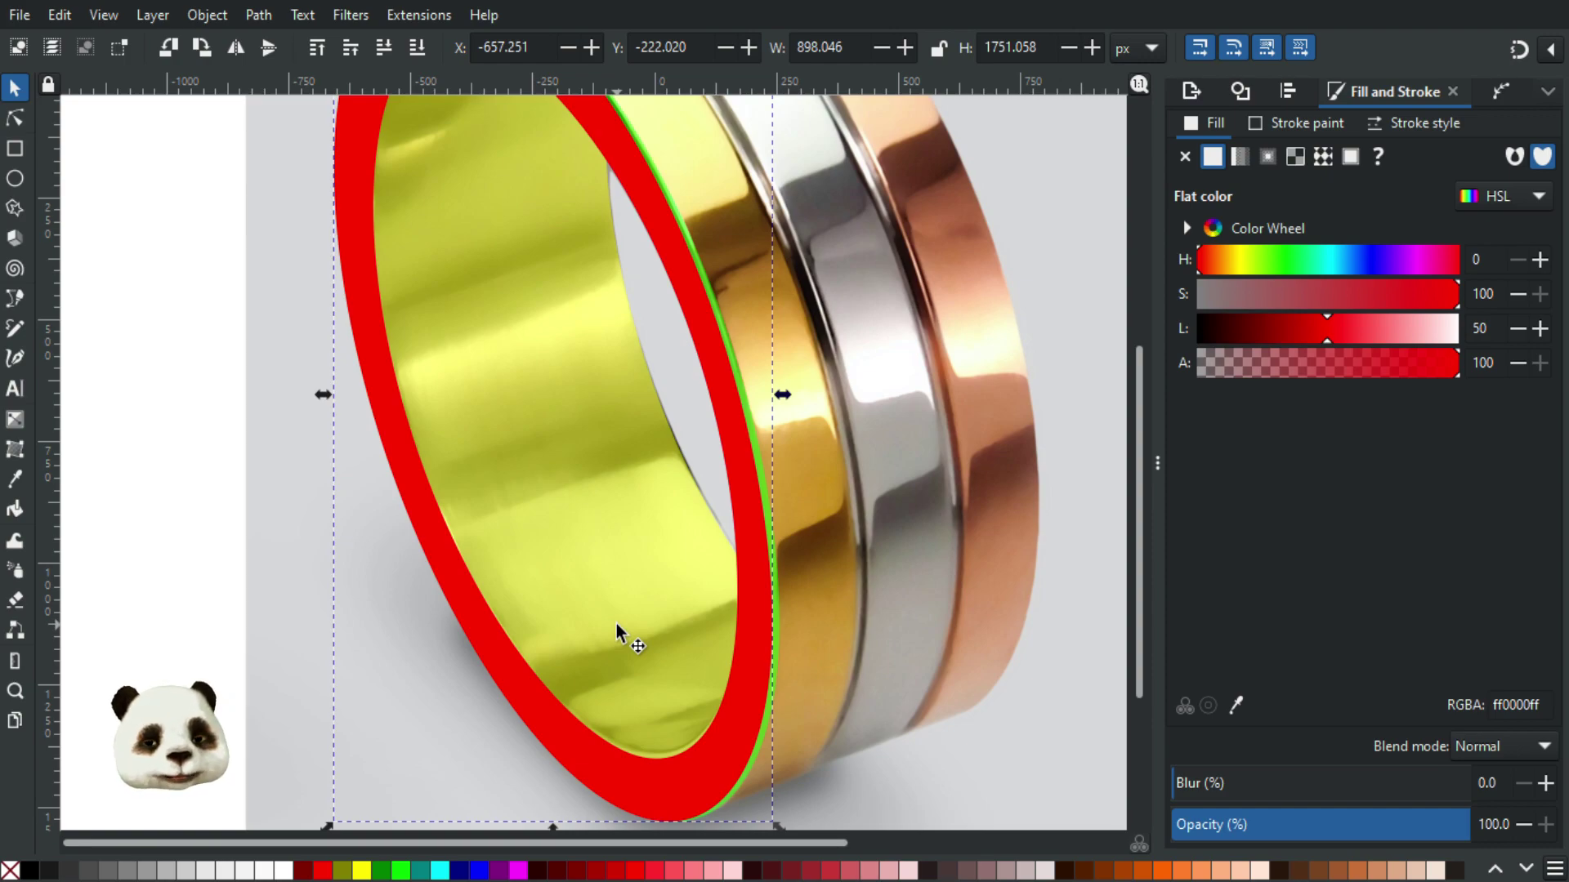
{"action": "scroll", "coordinate": [769, 368], "scroll_direction": "up", "scroll_amount": 3}
{"action": "scroll", "coordinate": [747, 348], "scroll_direction": "down", "scroll_amount": 2}
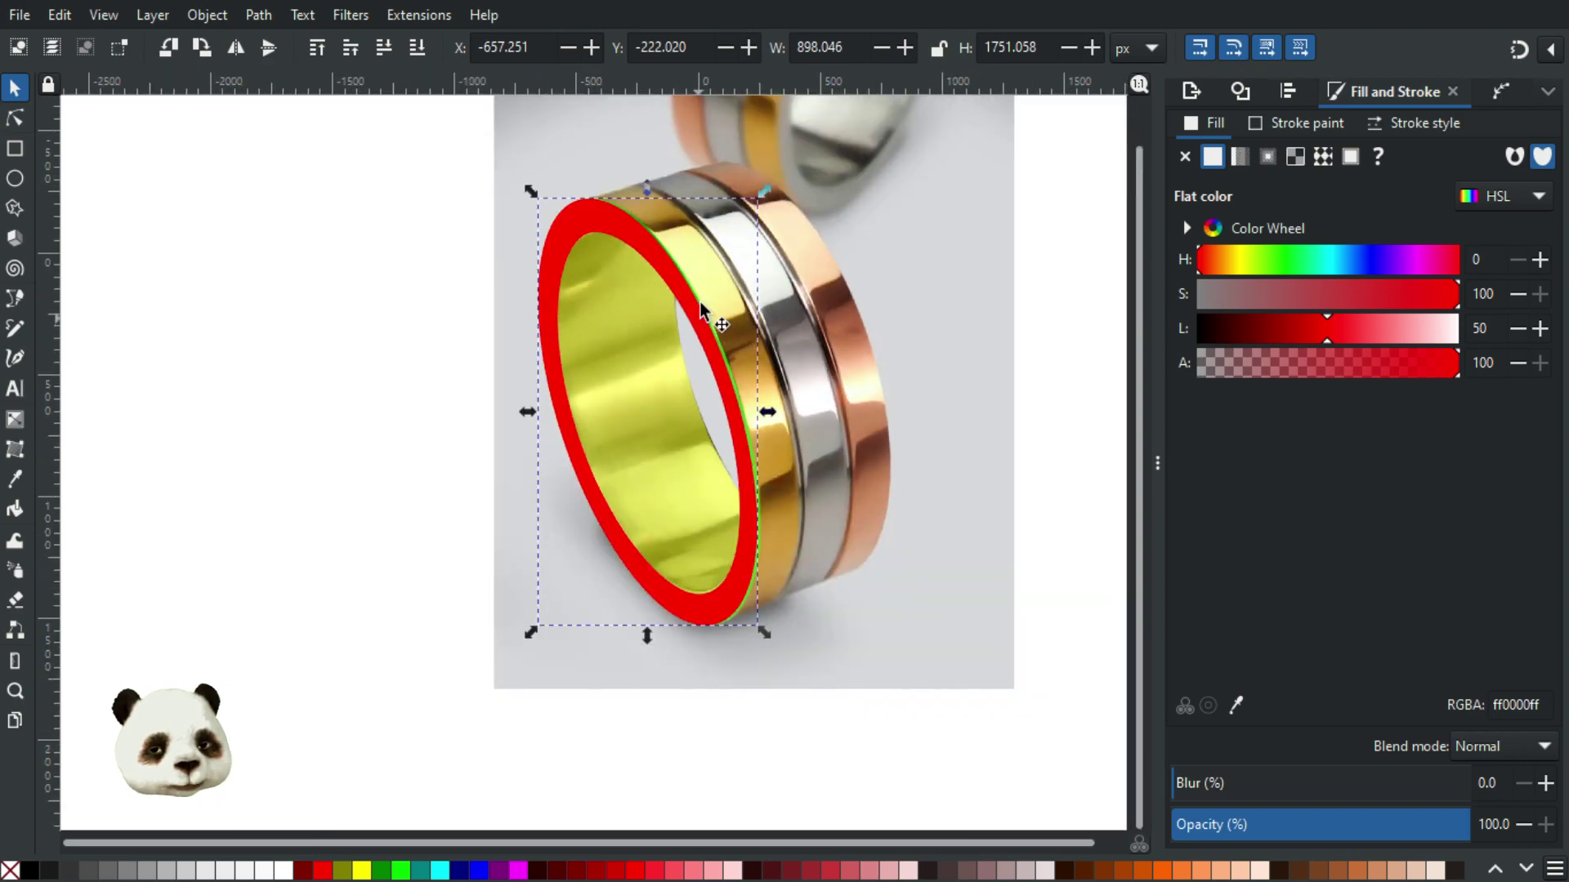
{"action": "scroll", "coordinate": [700, 306], "scroll_direction": "up", "scroll_amount": 2}
Step: Release the clip from the green rim to restore the separate magenta band shape
{"action": "left_click", "coordinate": [629, 199]}
{"action": "right_click", "coordinate": [630, 196]}
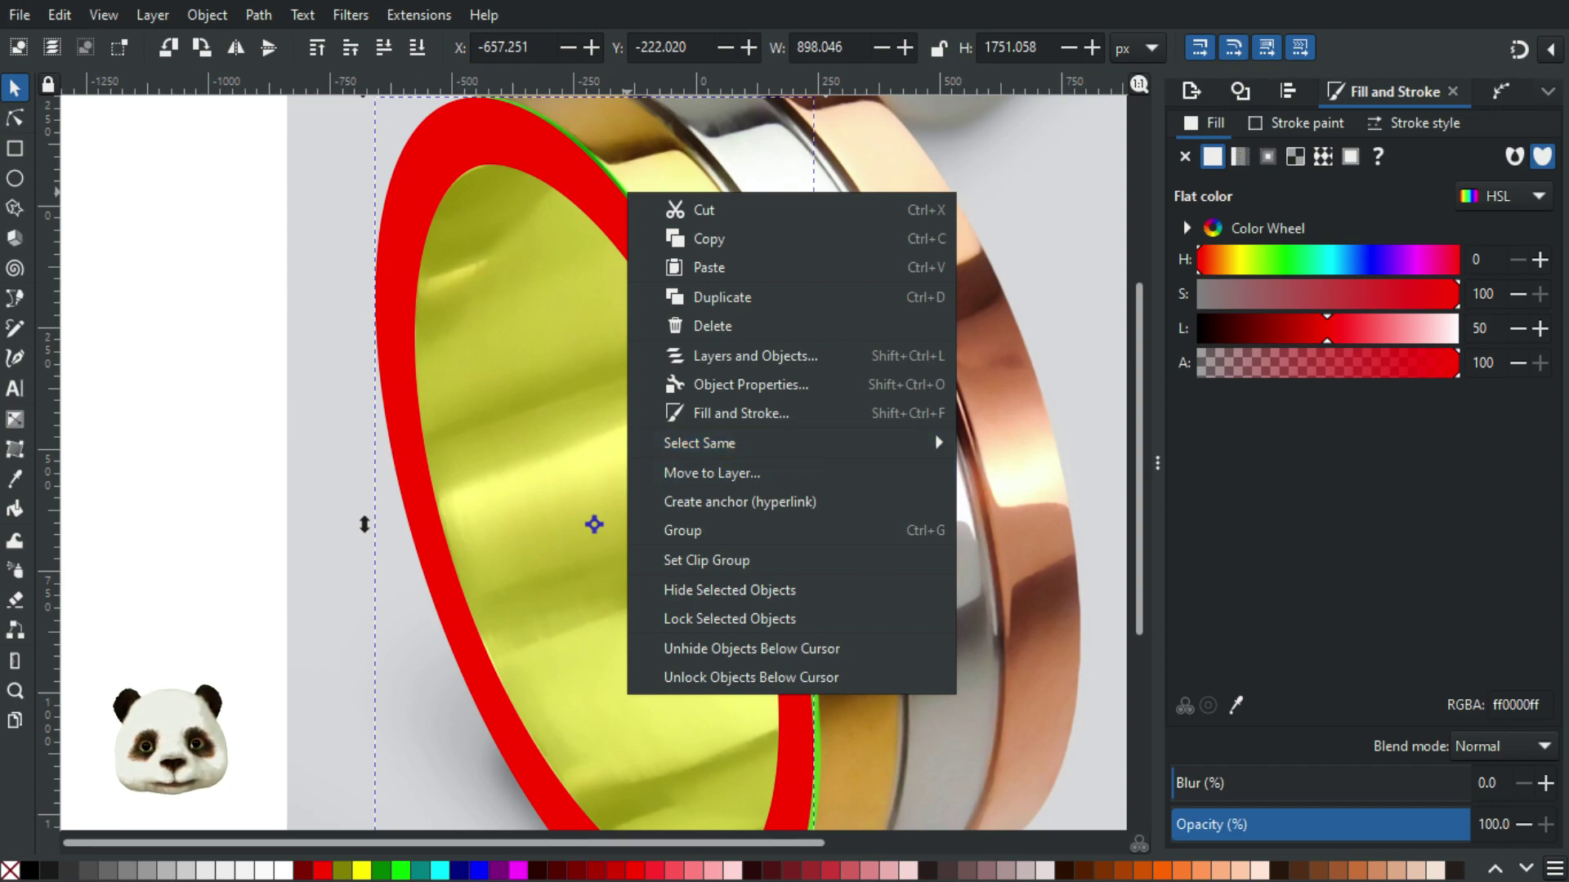
{"action": "left_click", "coordinate": [596, 210]}
{"action": "key", "text": "Tab"}
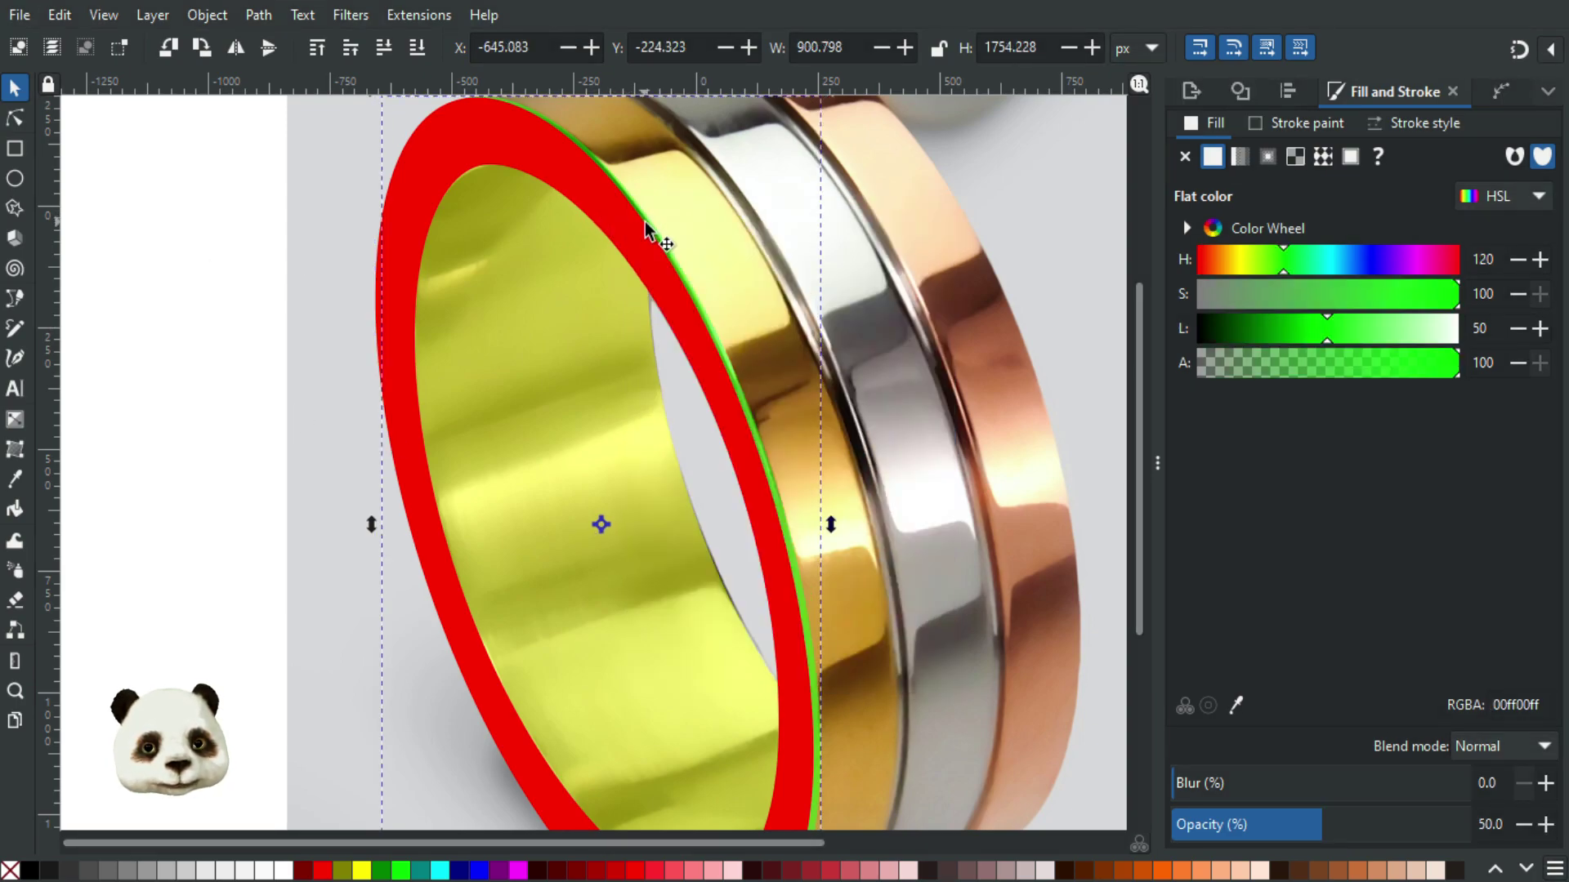
{"action": "right_click", "coordinate": [645, 225]}
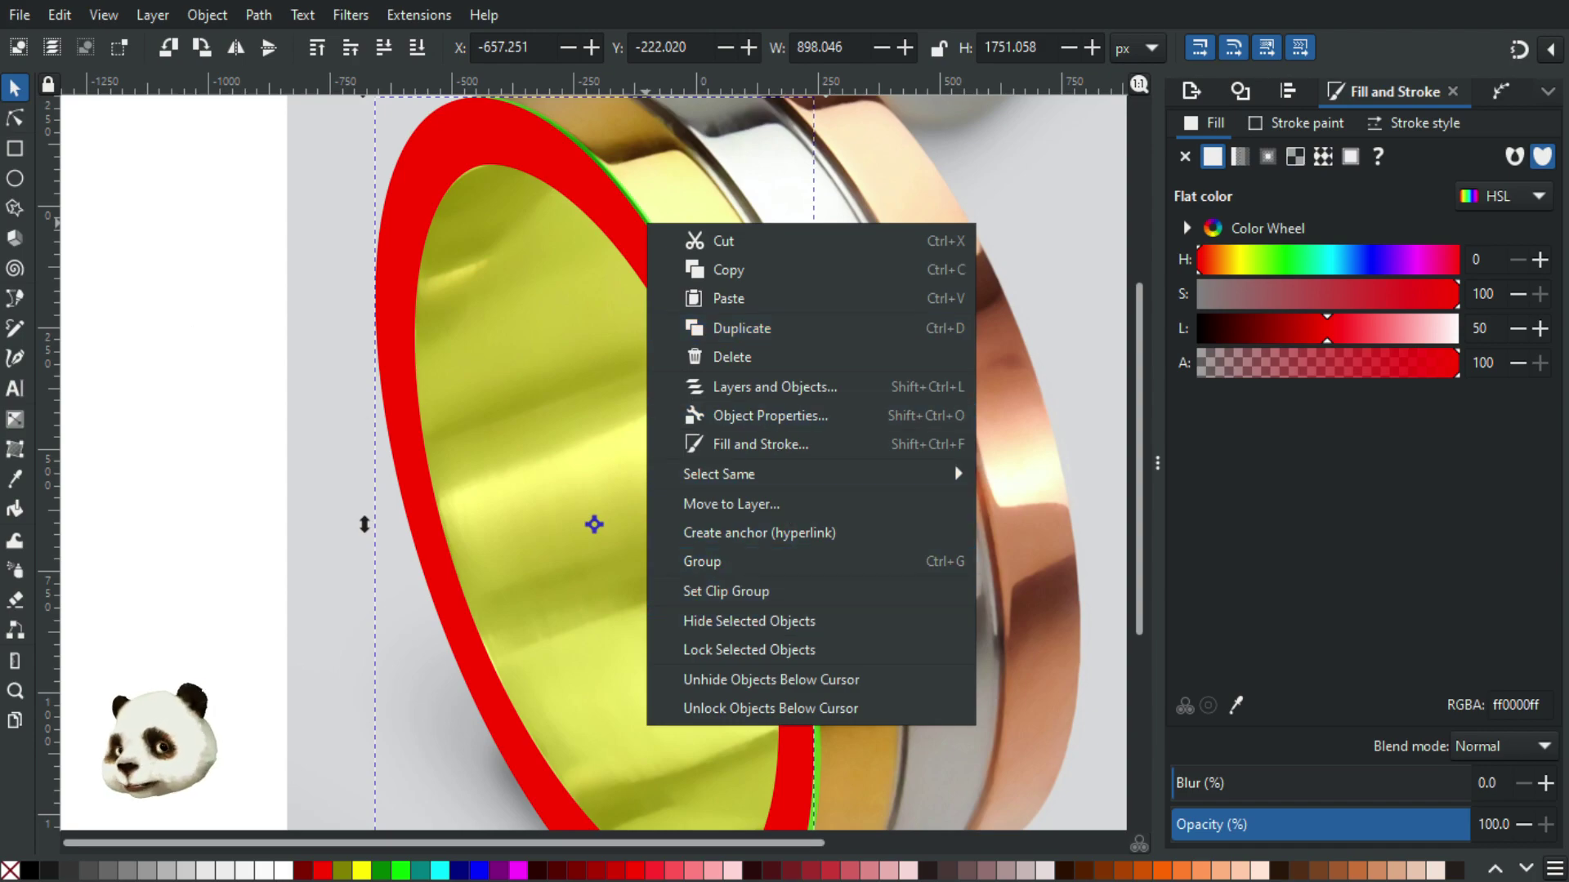
{"action": "key", "text": "Escape"}
{"action": "key", "text": "Tab"}
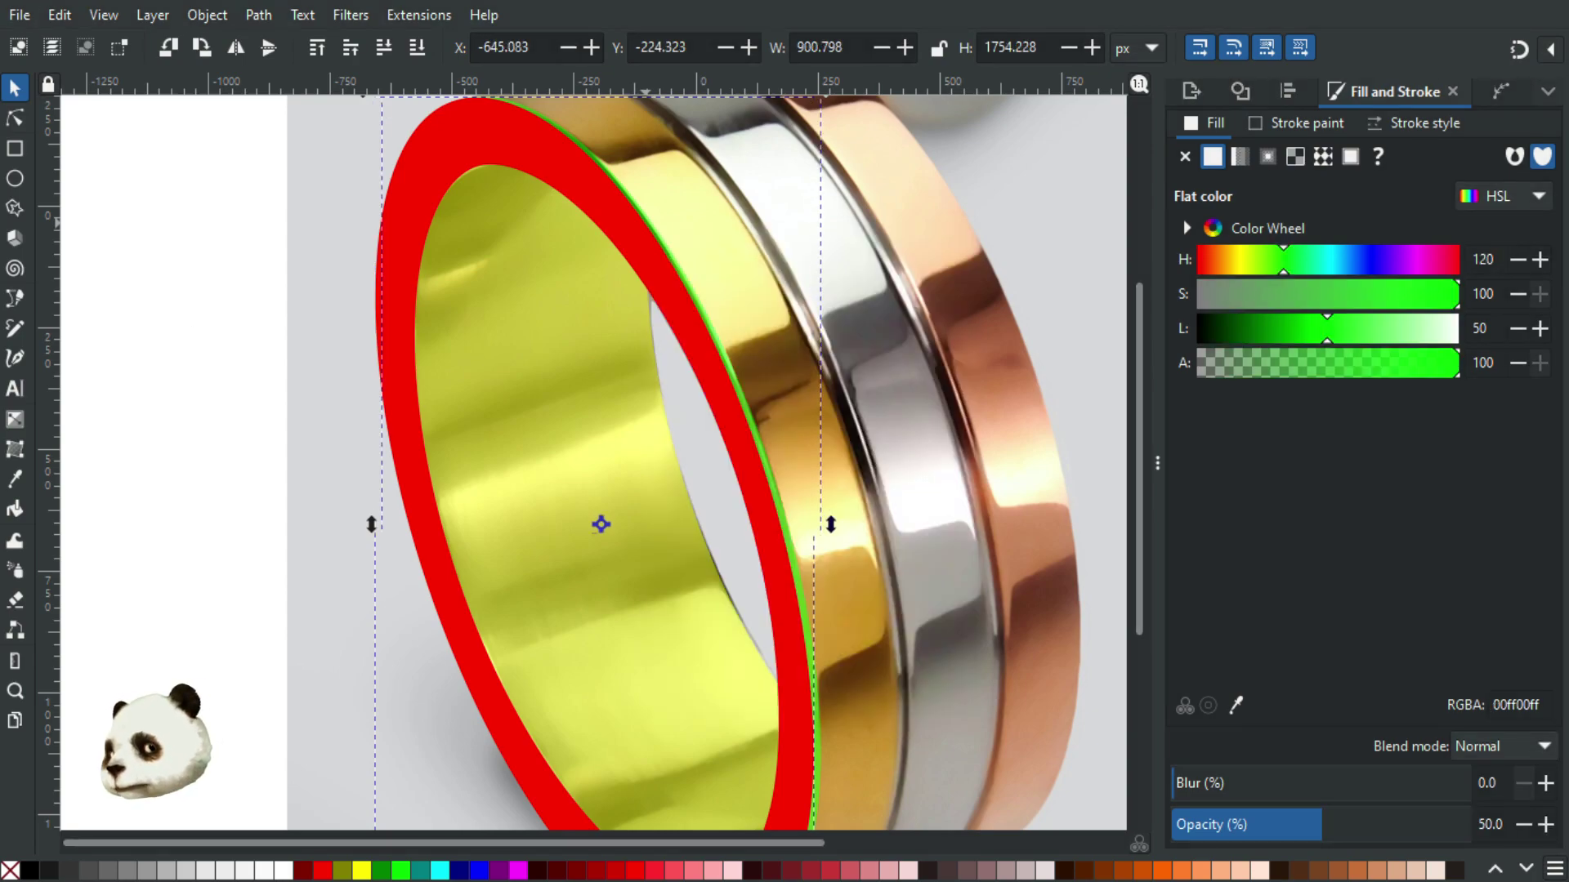
{"action": "key", "text": "Tab"}
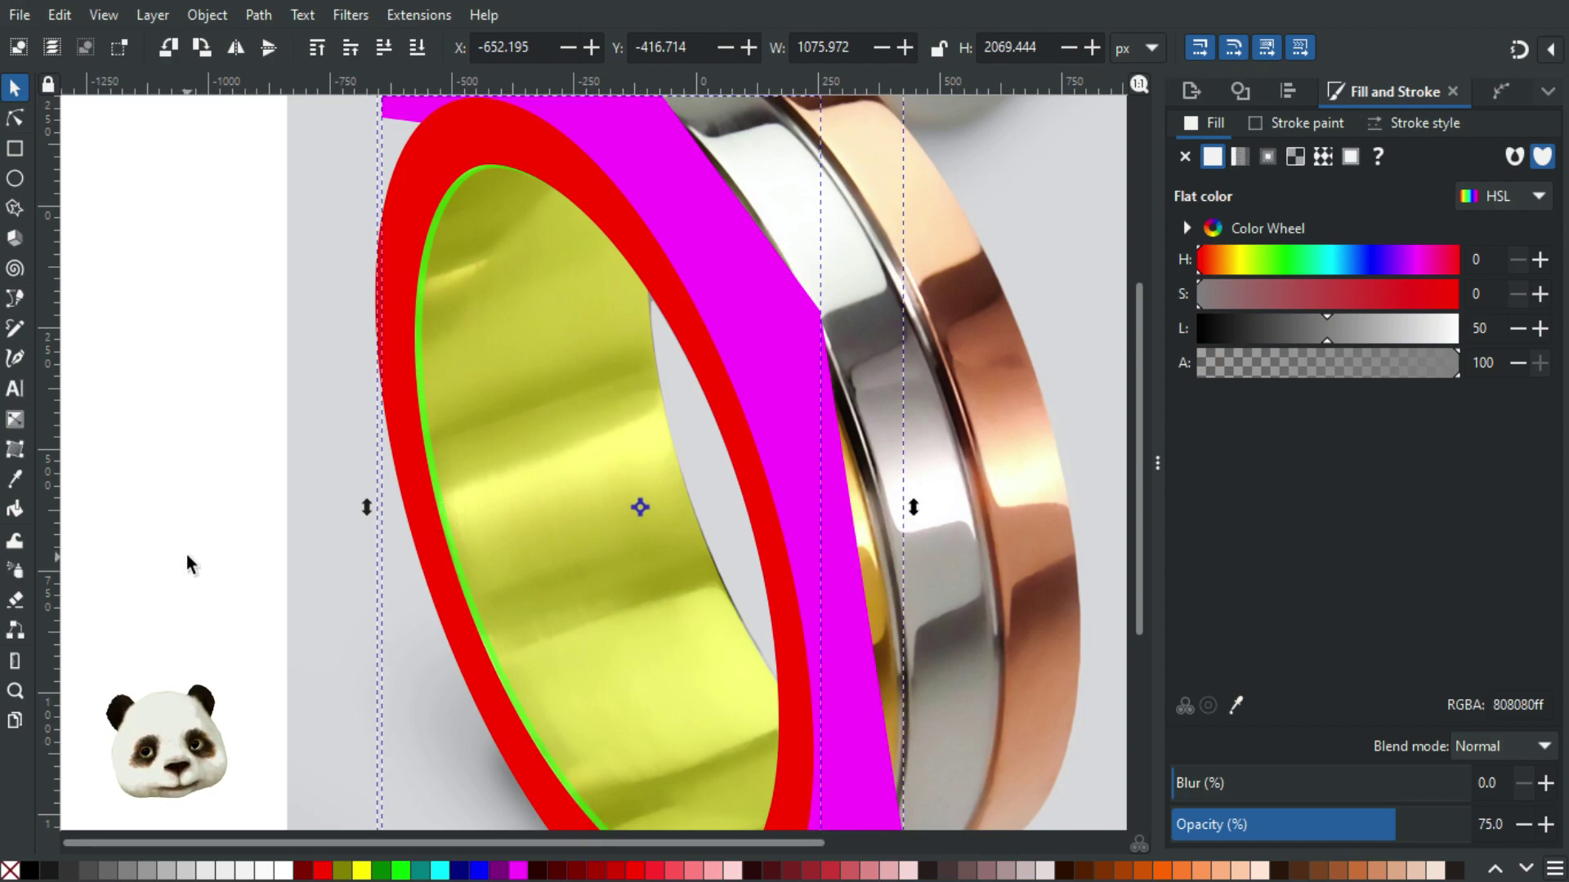
Step: Select only the green rim, duplicate it, and raise the copy to the top of the stack
{"action": "scroll", "coordinate": [200, 535], "scroll_direction": "down", "scroll_amount": 5}
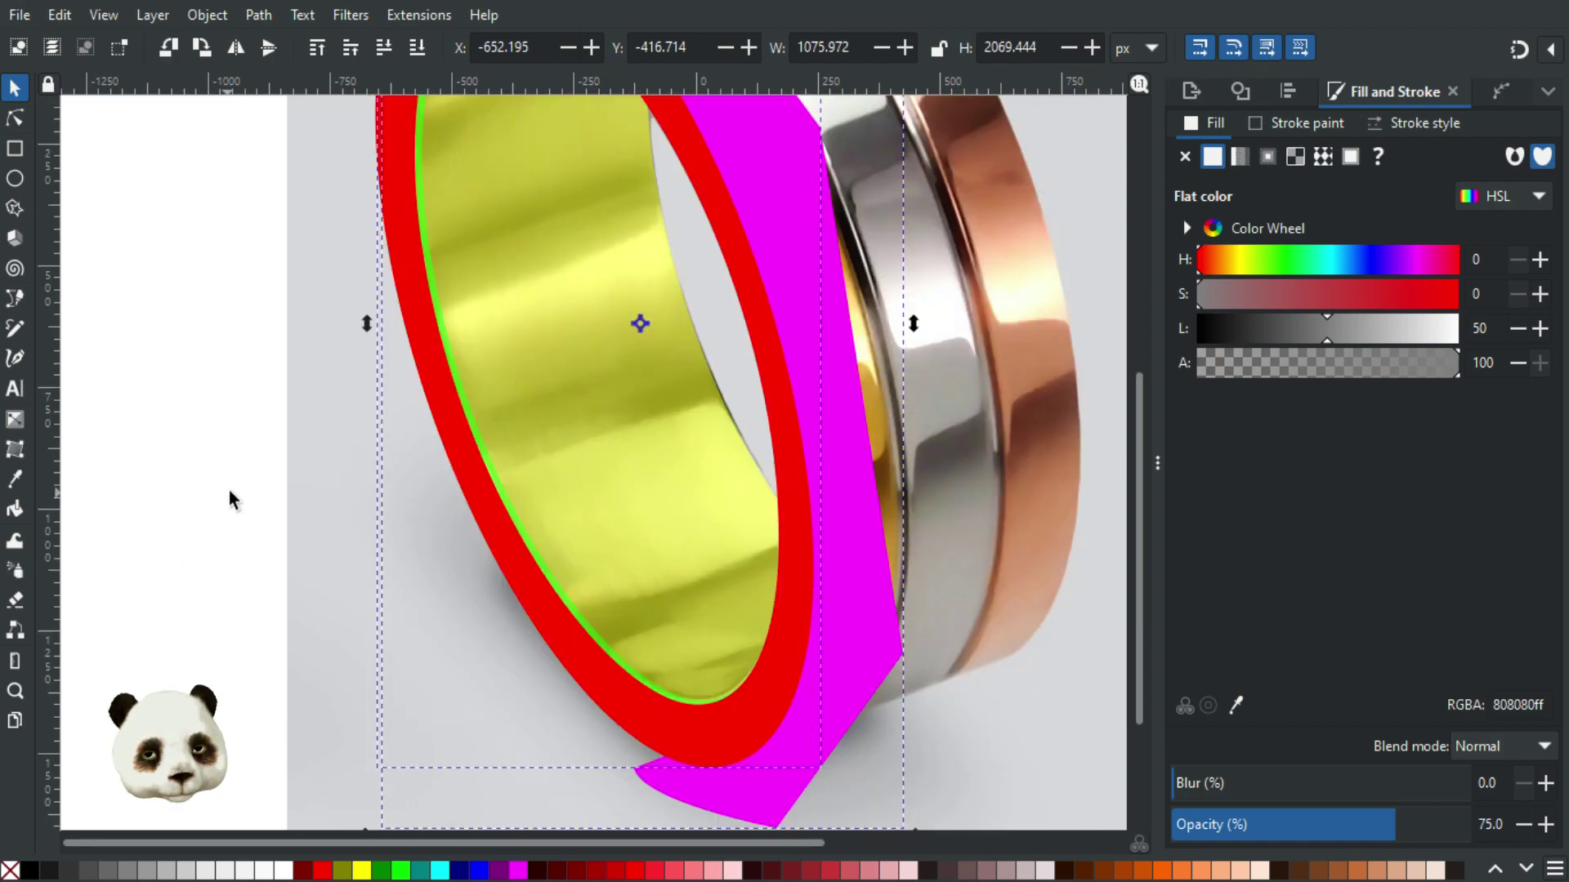
{"action": "scroll", "coordinate": [229, 500], "scroll_direction": "up", "scroll_amount": 5}
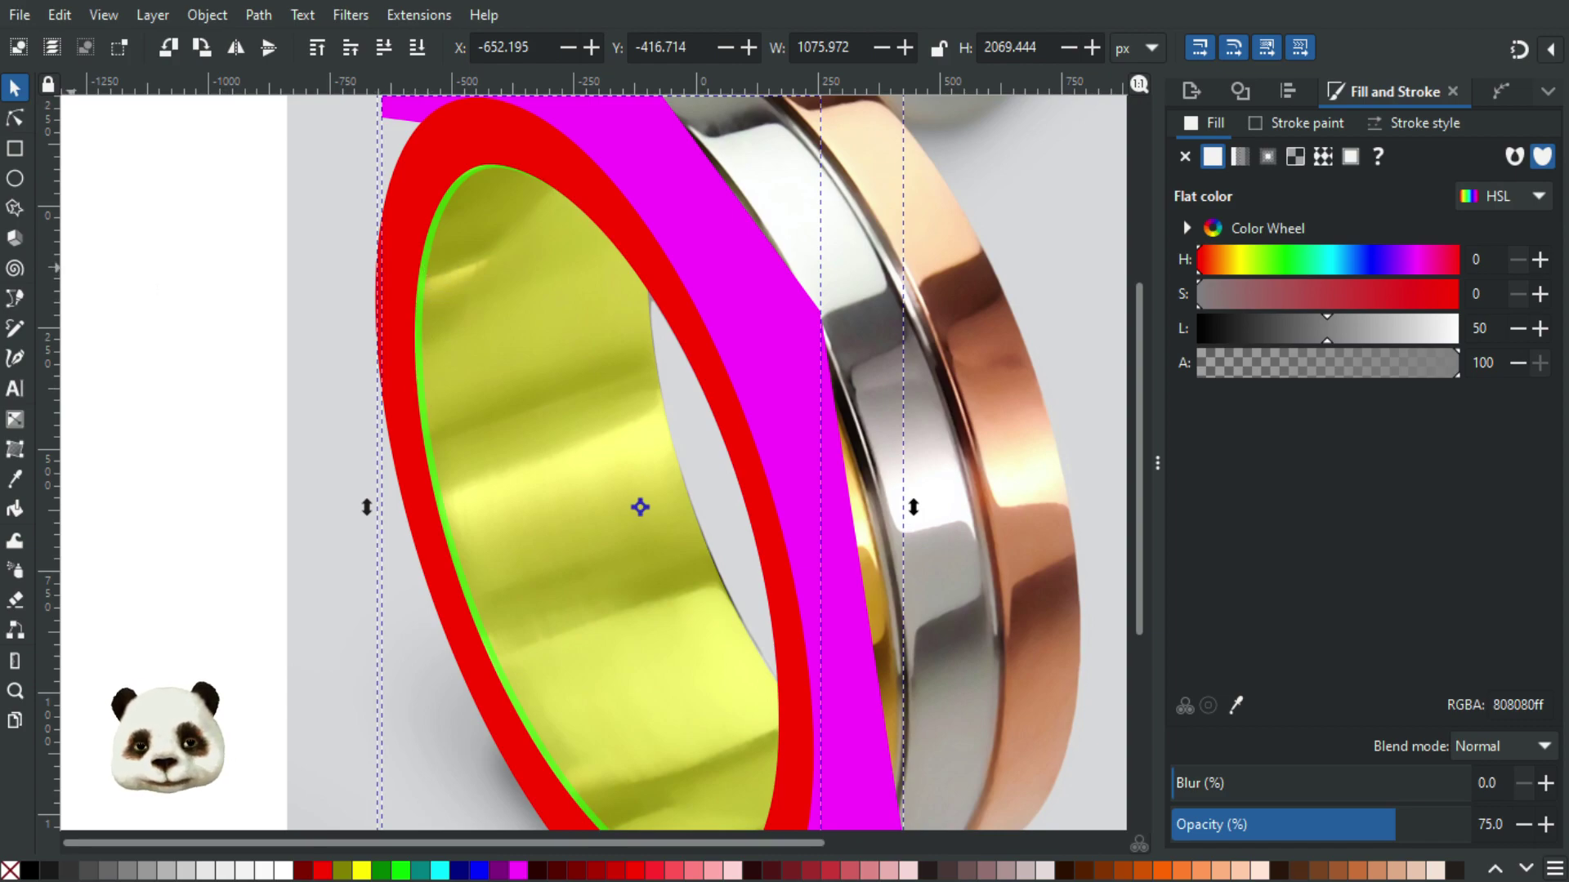
{"action": "left_click", "coordinate": [831, 524], "text": "shift"}
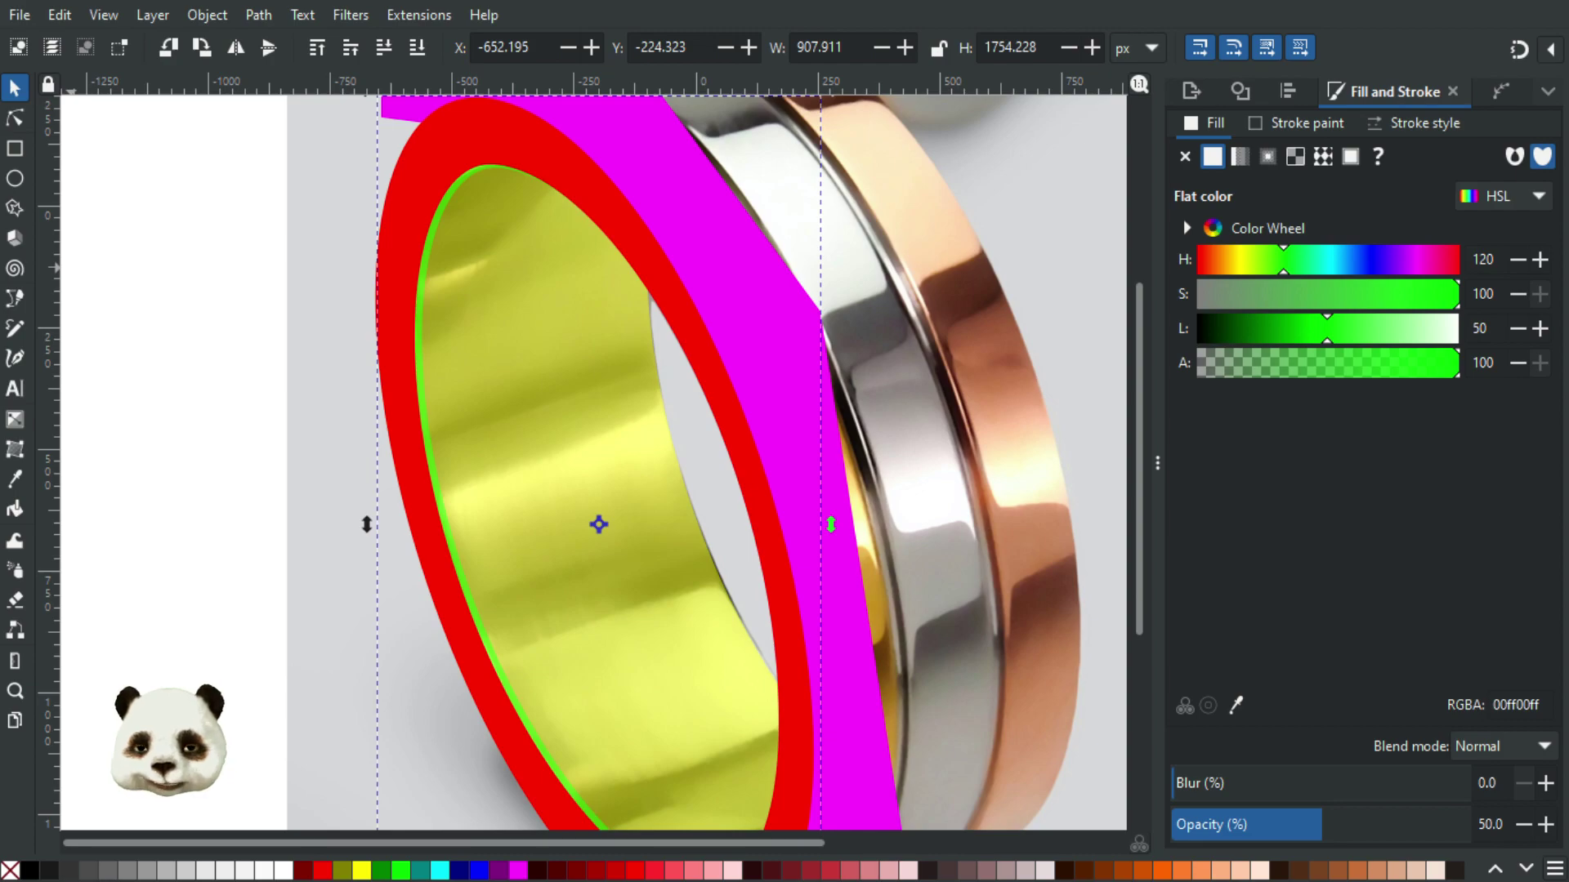
{"action": "scroll", "coordinate": [199, 277], "scroll_direction": "up", "scroll_amount": 3}
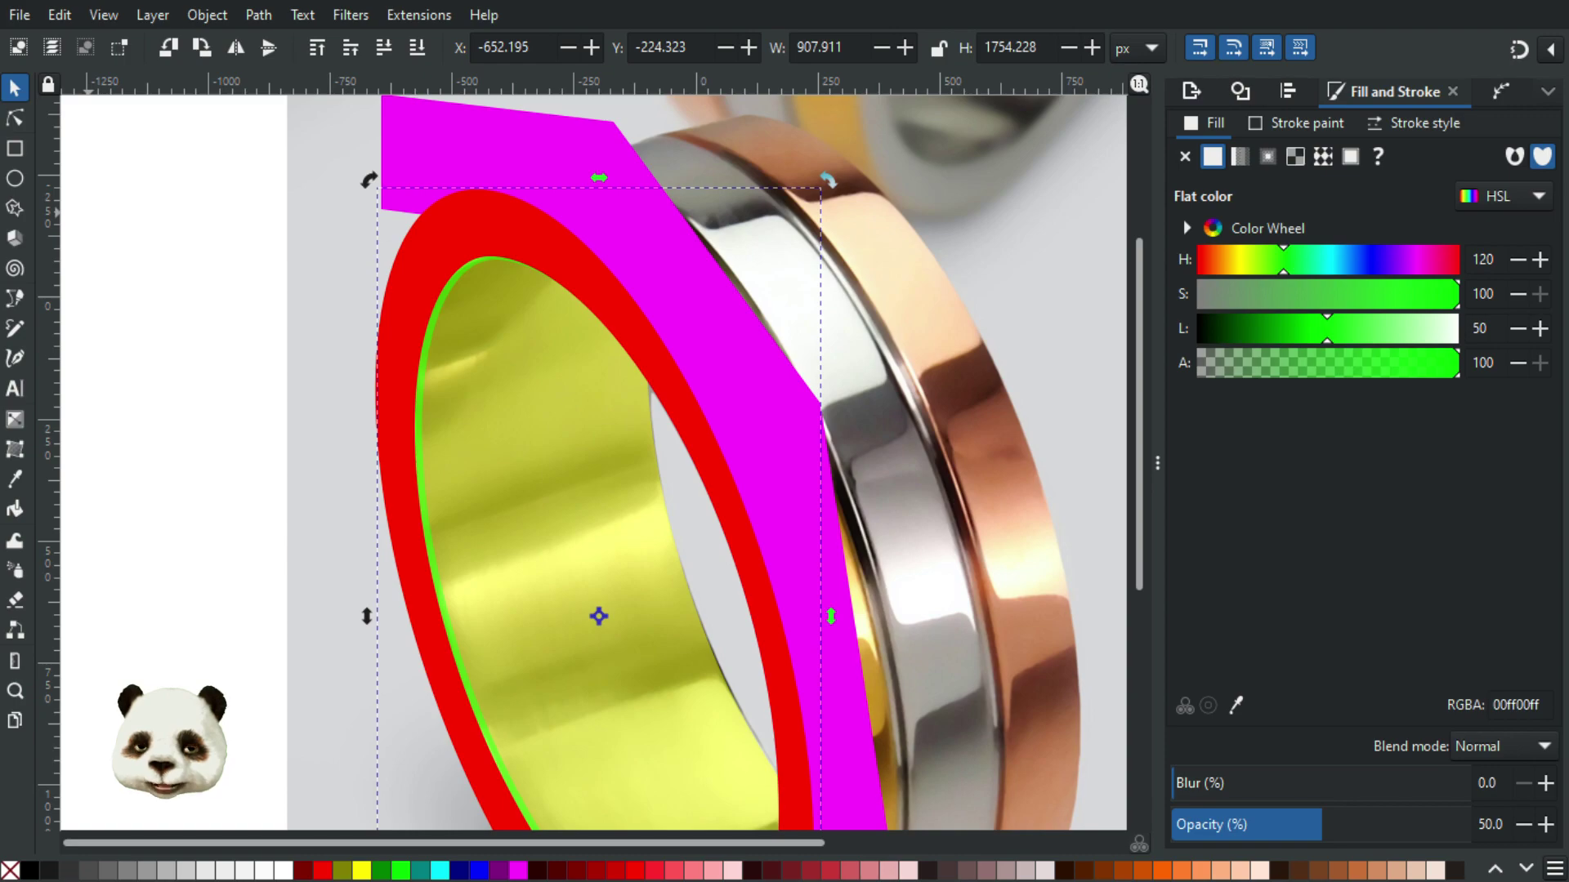
{"action": "key", "text": "Home"}
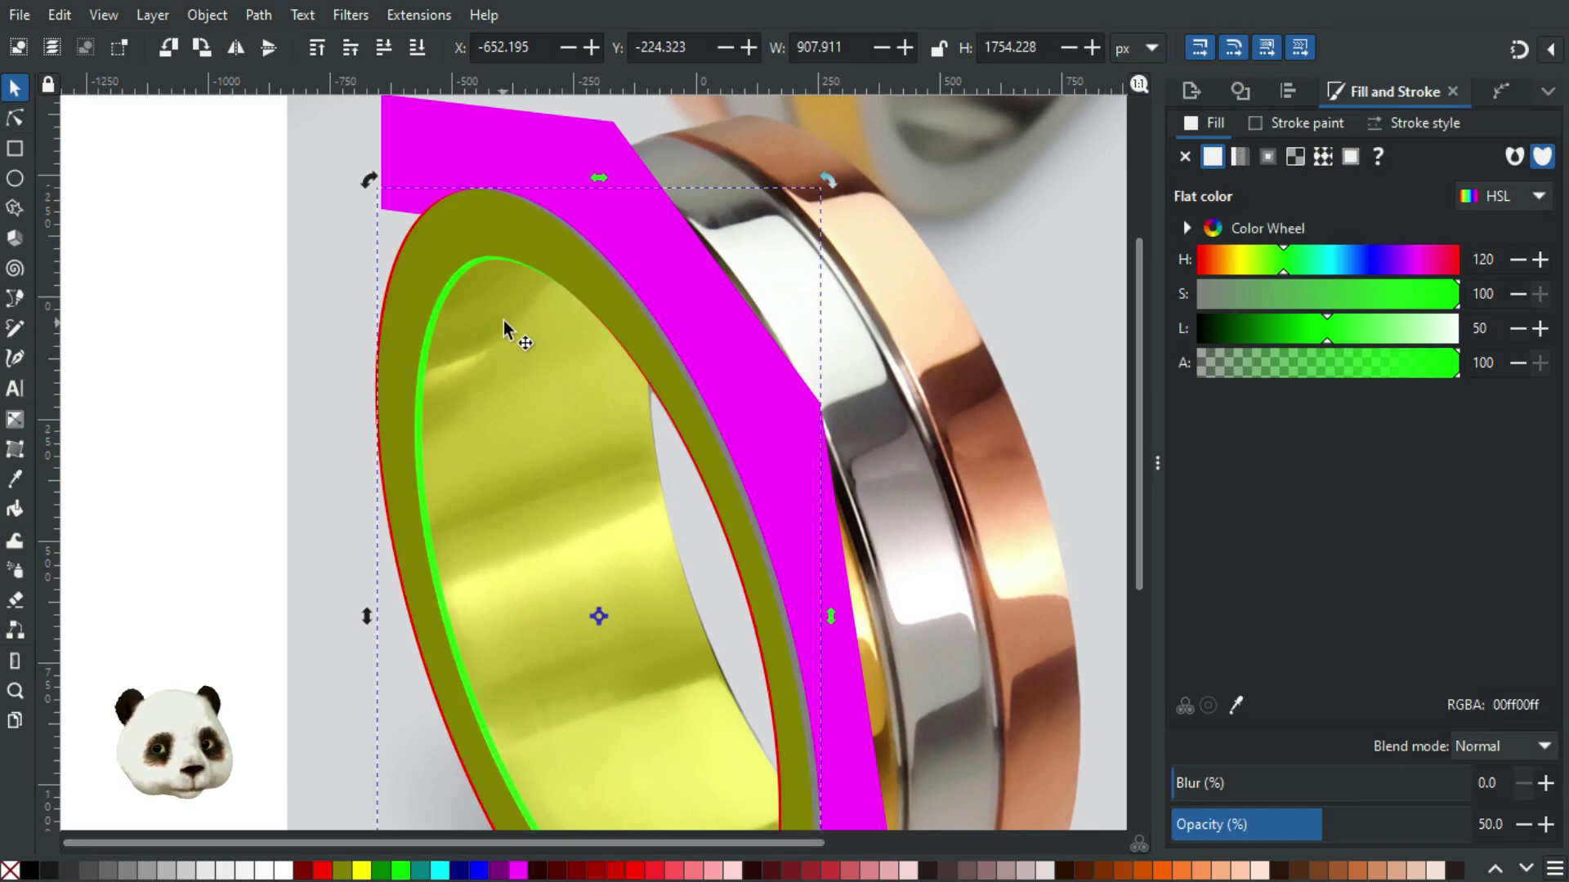
{"action": "scroll", "coordinate": [504, 320], "scroll_direction": "down", "scroll_amount": 1}
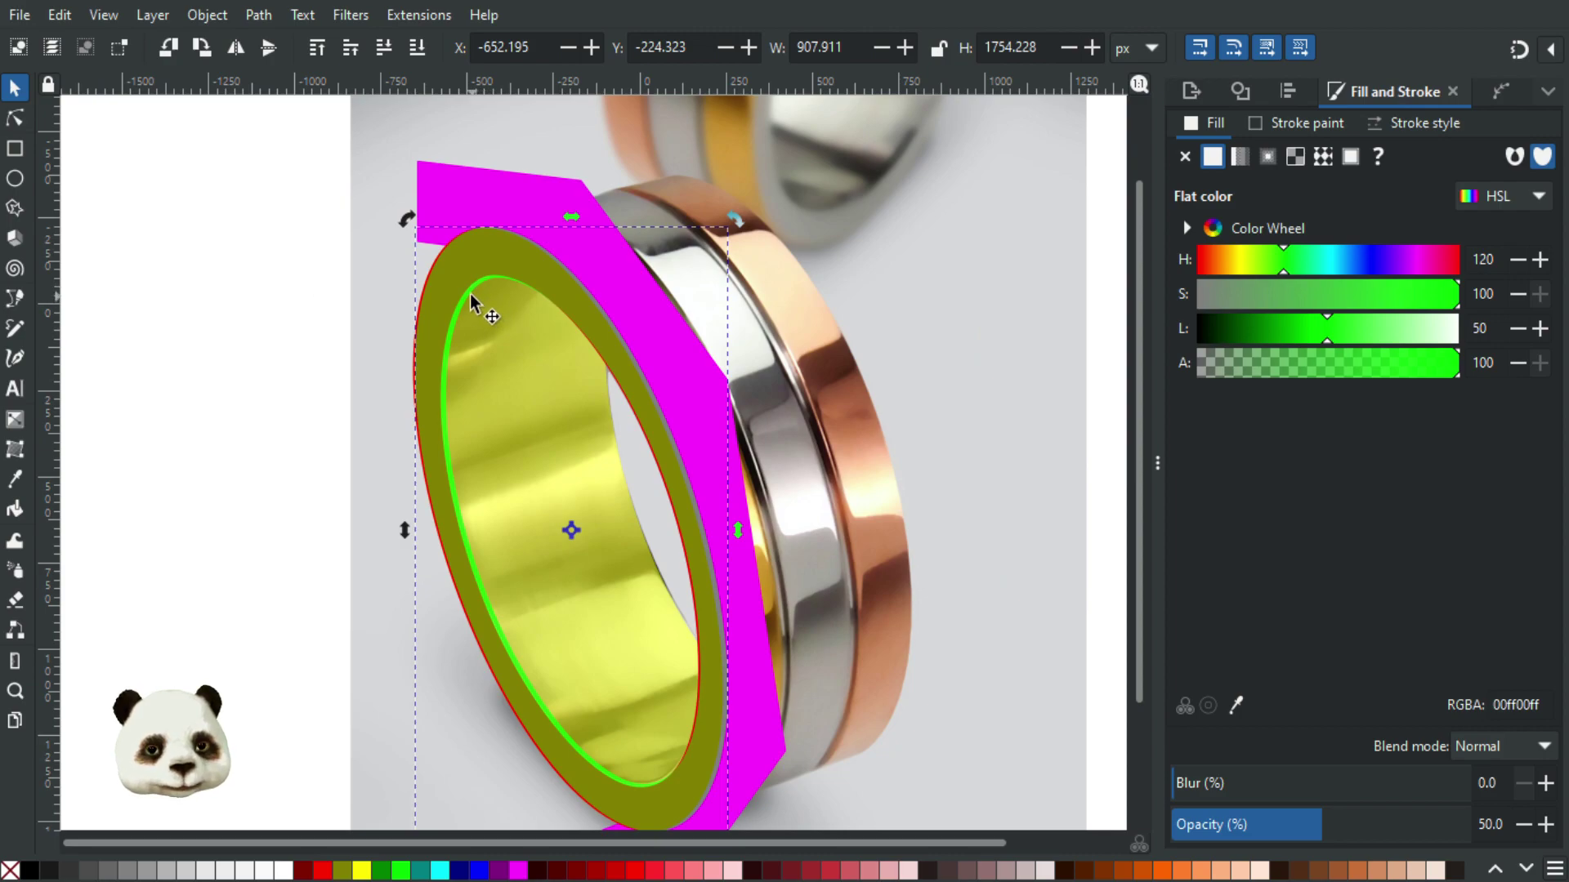
Step: Try moving the green rim copy and the red rim aside to check the stacked shapes, and undo both moves
{"action": "key", "text": "Tab"}
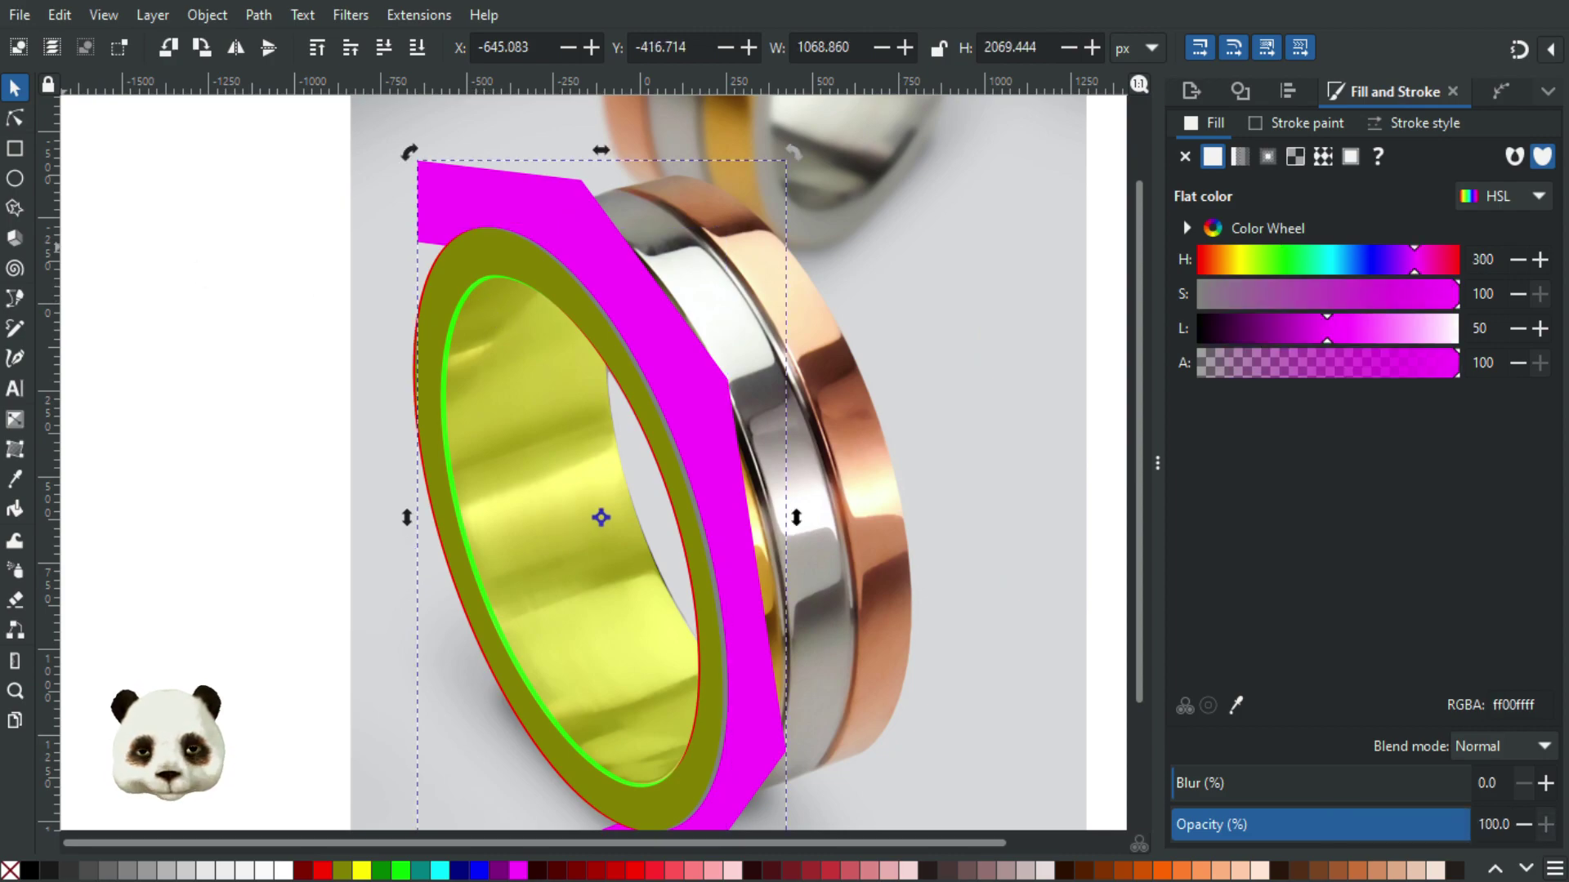
{"action": "key", "text": "shift+Tab"}
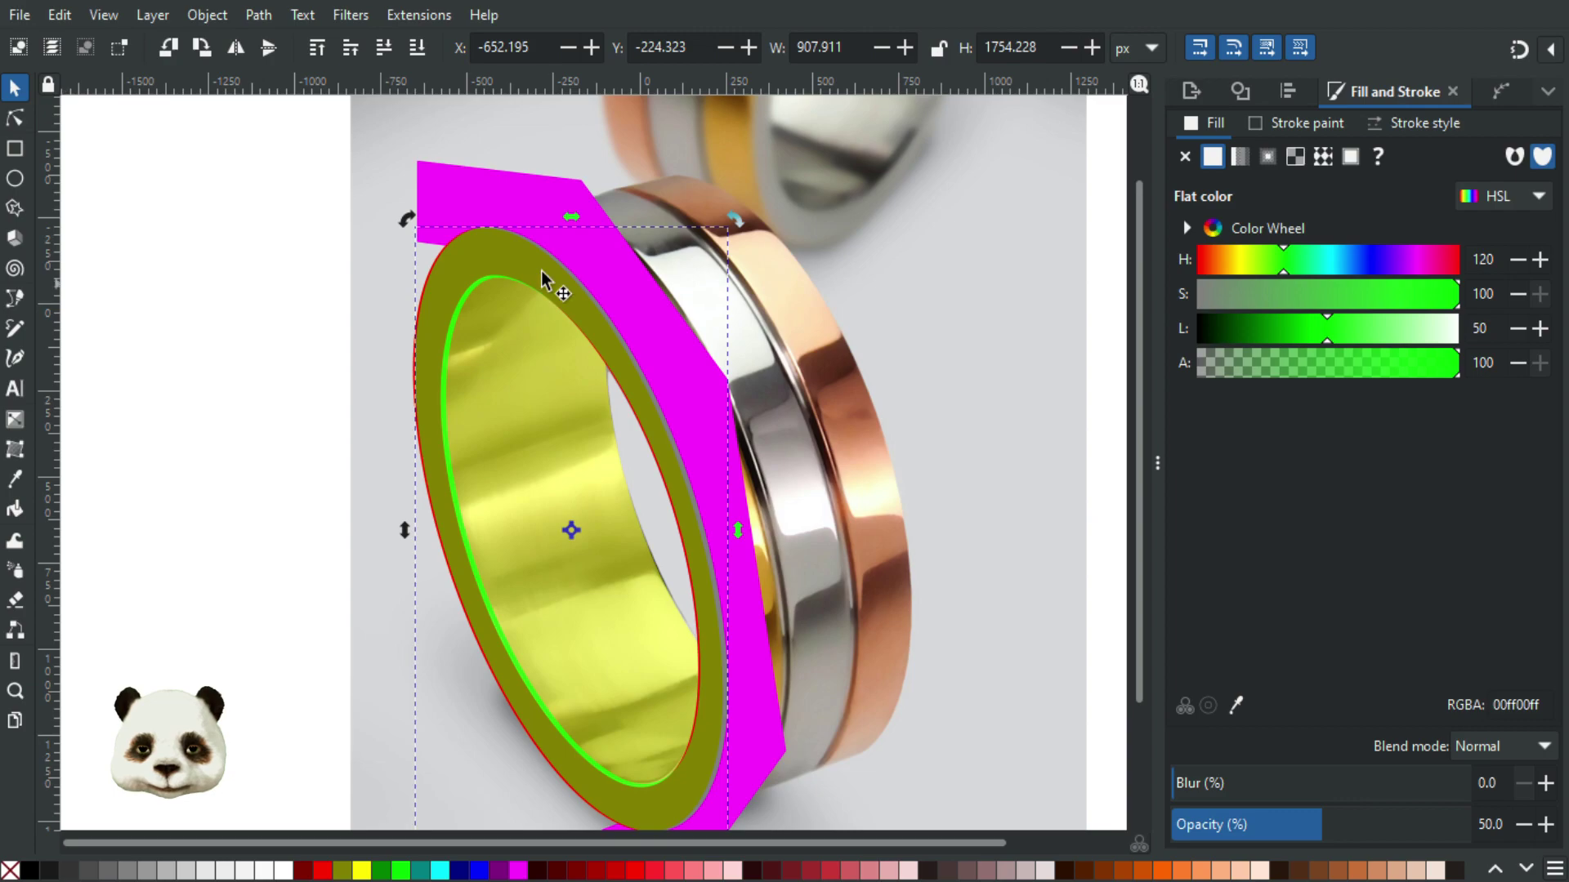
{"action": "key", "text": "alt+Down"}
{"action": "key", "text": "alt+Down"}
{"action": "left_click", "coordinate": [448, 282]}
{"action": "left_click_drag", "start_coordinate": [459, 279], "coordinate": [241, 337]}
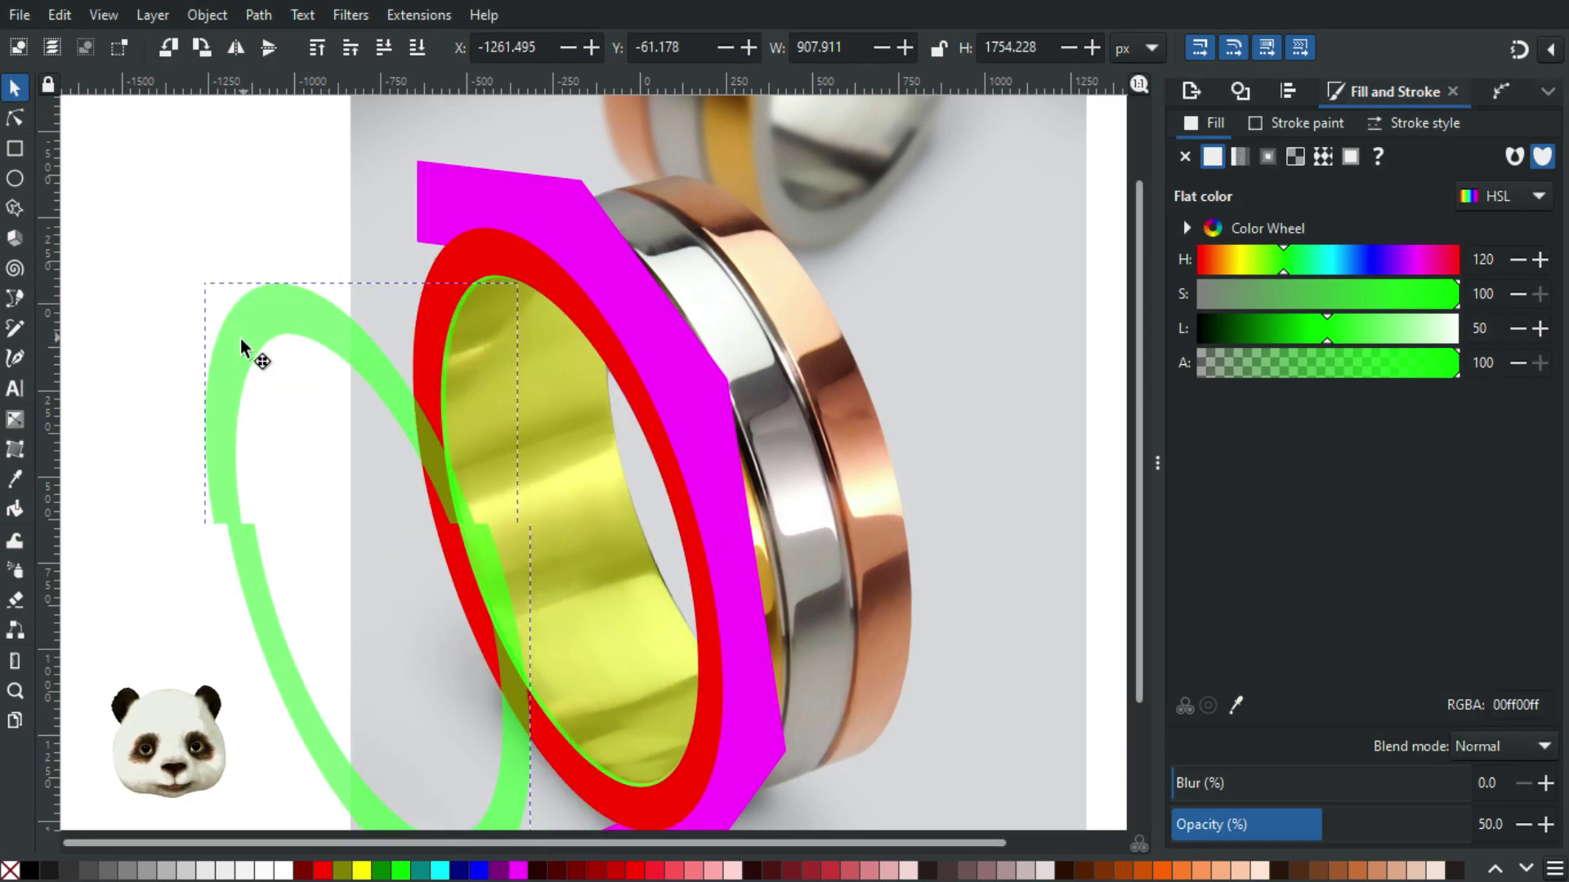
{"action": "left_click_drag", "start_coordinate": [467, 274], "coordinate": [201, 256]}
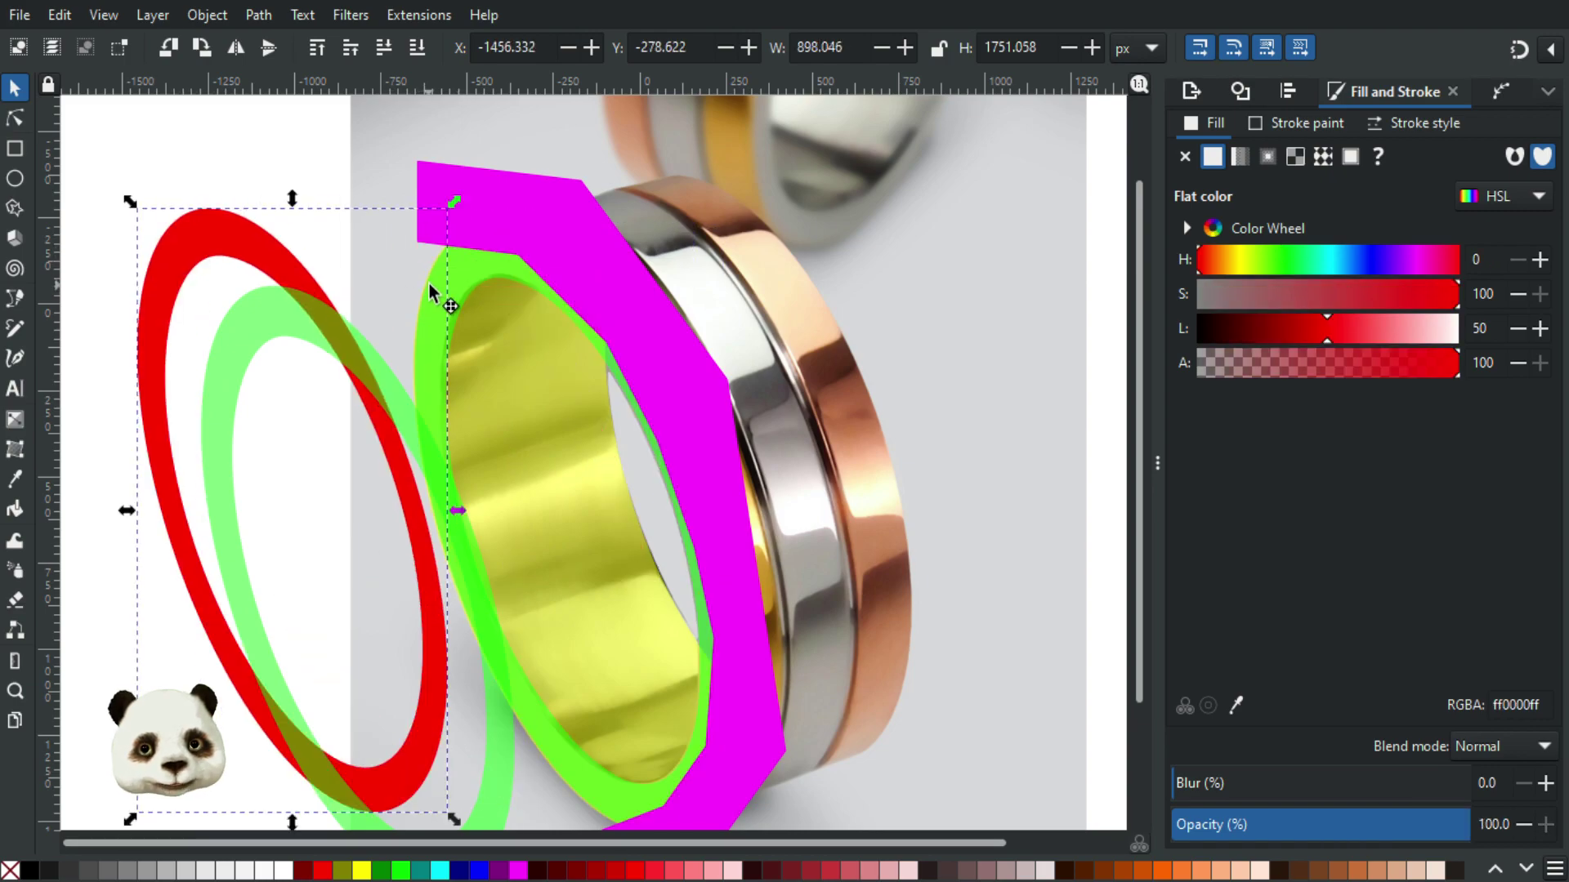
{"action": "left_click", "coordinate": [454, 285]}
{"action": "key", "text": "ctrl+z"}
{"action": "key", "text": "ctrl+z"}
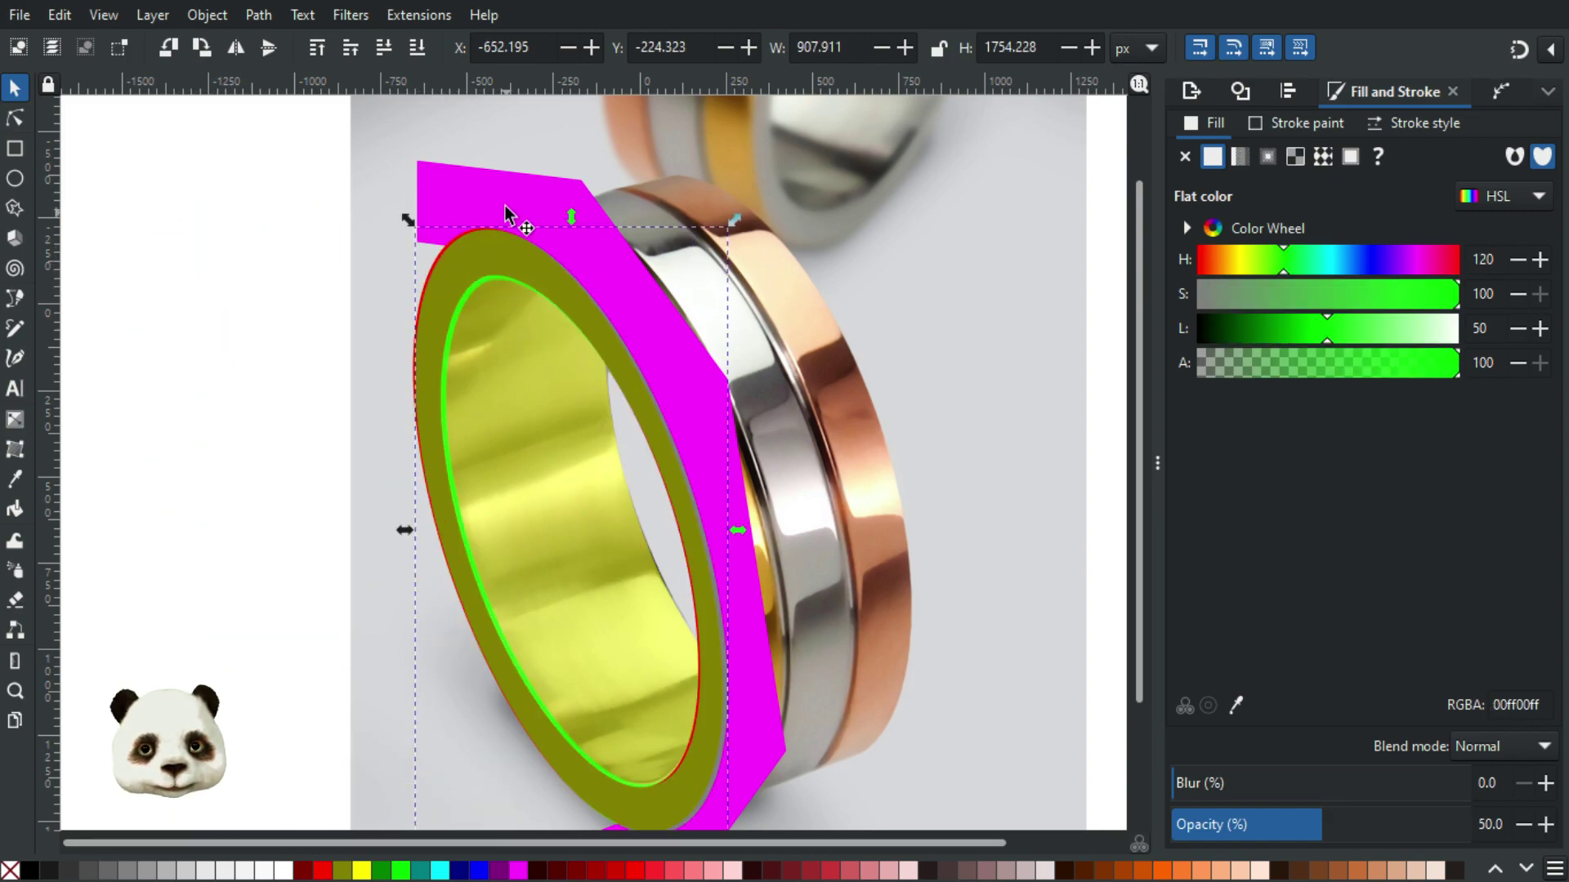
Step: Select the original green rim with the magenta band shape and set the magenta shape as its clip
{"action": "left_click", "coordinate": [482, 207], "text": "shift"}
{"action": "right_click", "coordinate": [482, 201]}
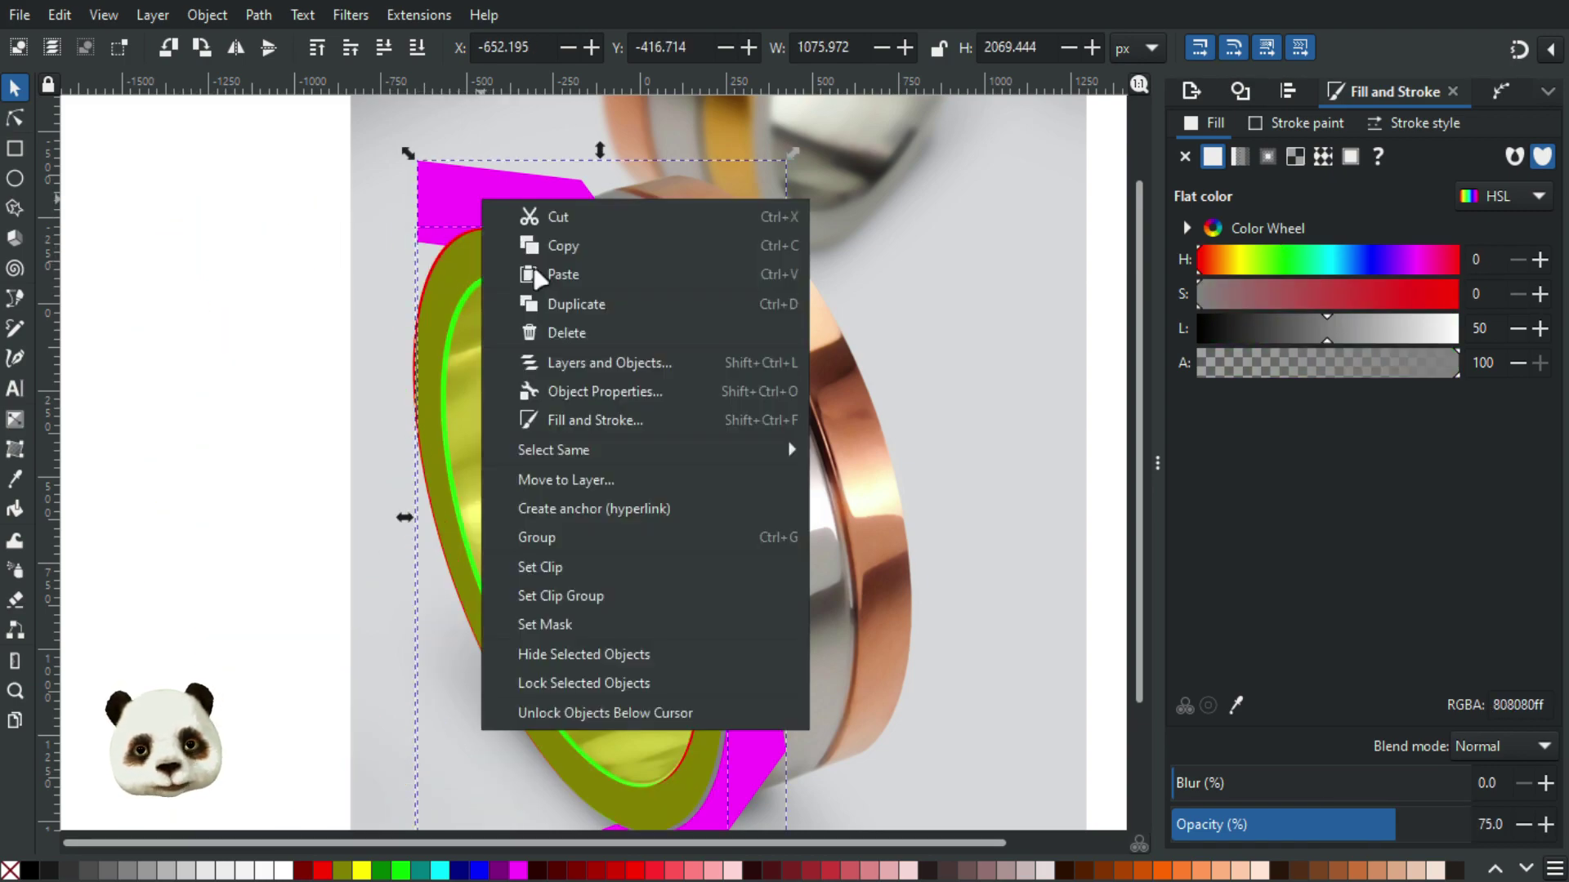
{"action": "left_click", "coordinate": [594, 569]}
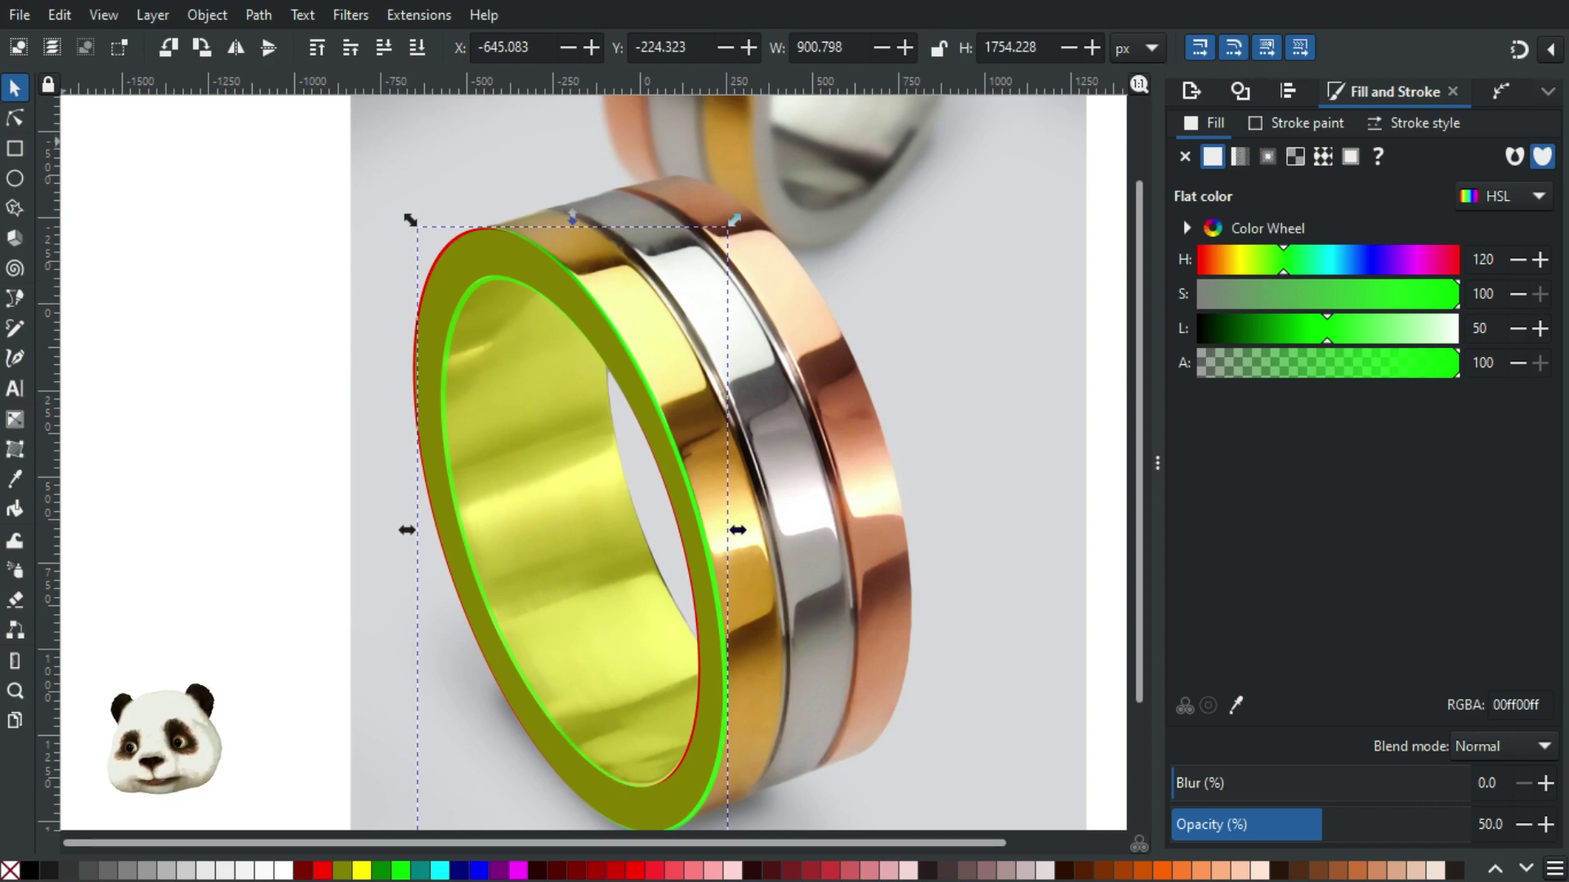
Step: Nudge the full green rim copy into line with the red rim's left edge, at about X -656.2, Y -221.7 px
{"action": "left_click", "coordinate": [448, 287]}
{"action": "key", "text": "Left"}
{"action": "key", "text": "Left"}
{"action": "key", "text": "Up"}
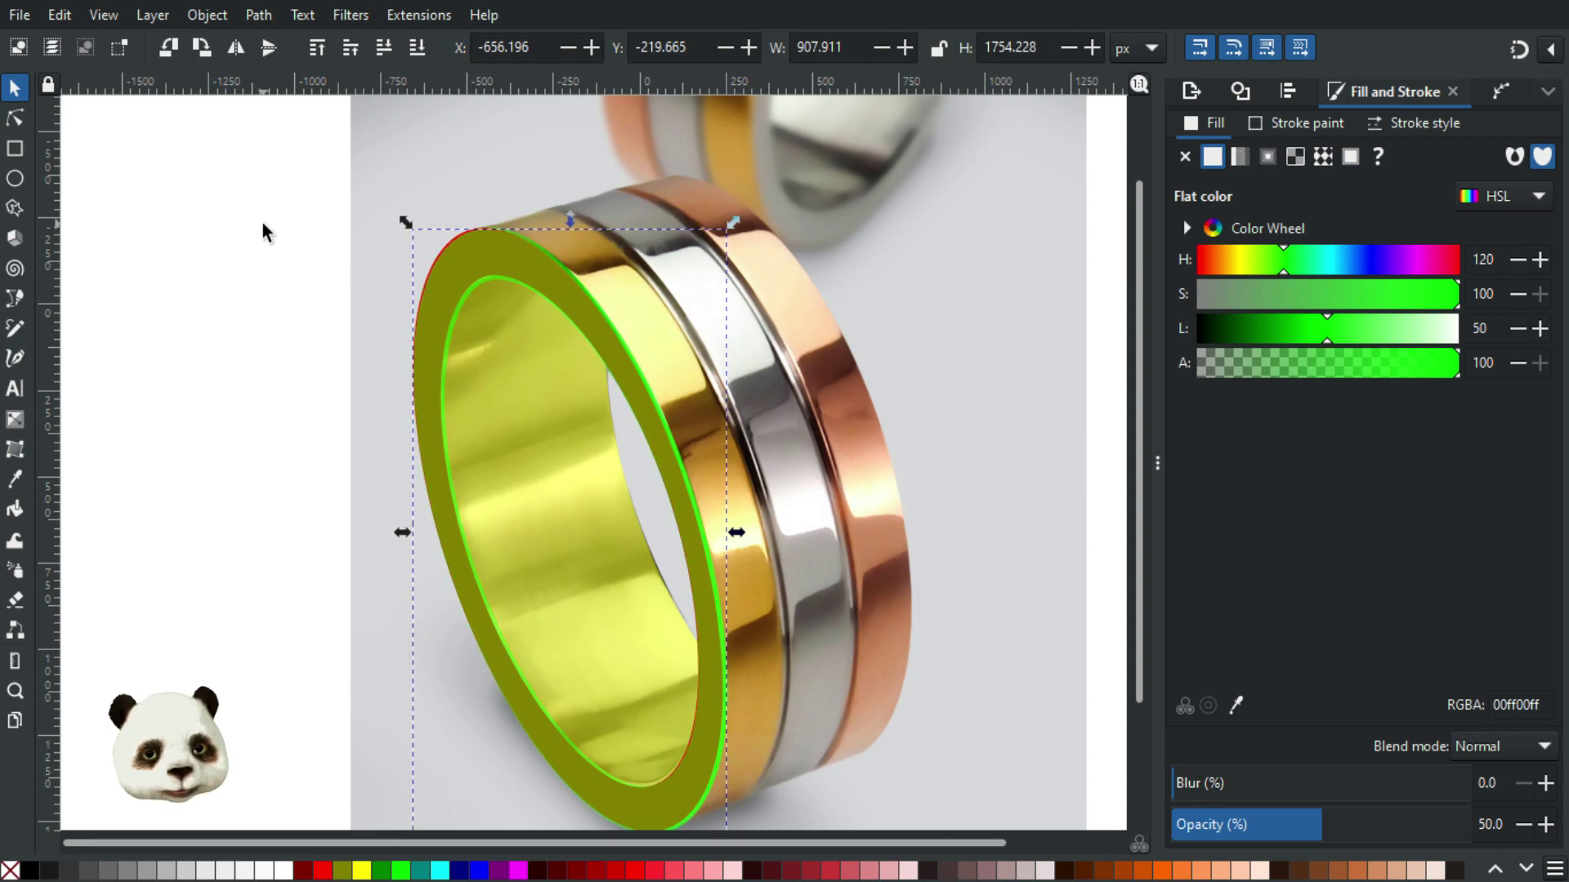
{"action": "key", "text": "Up"}
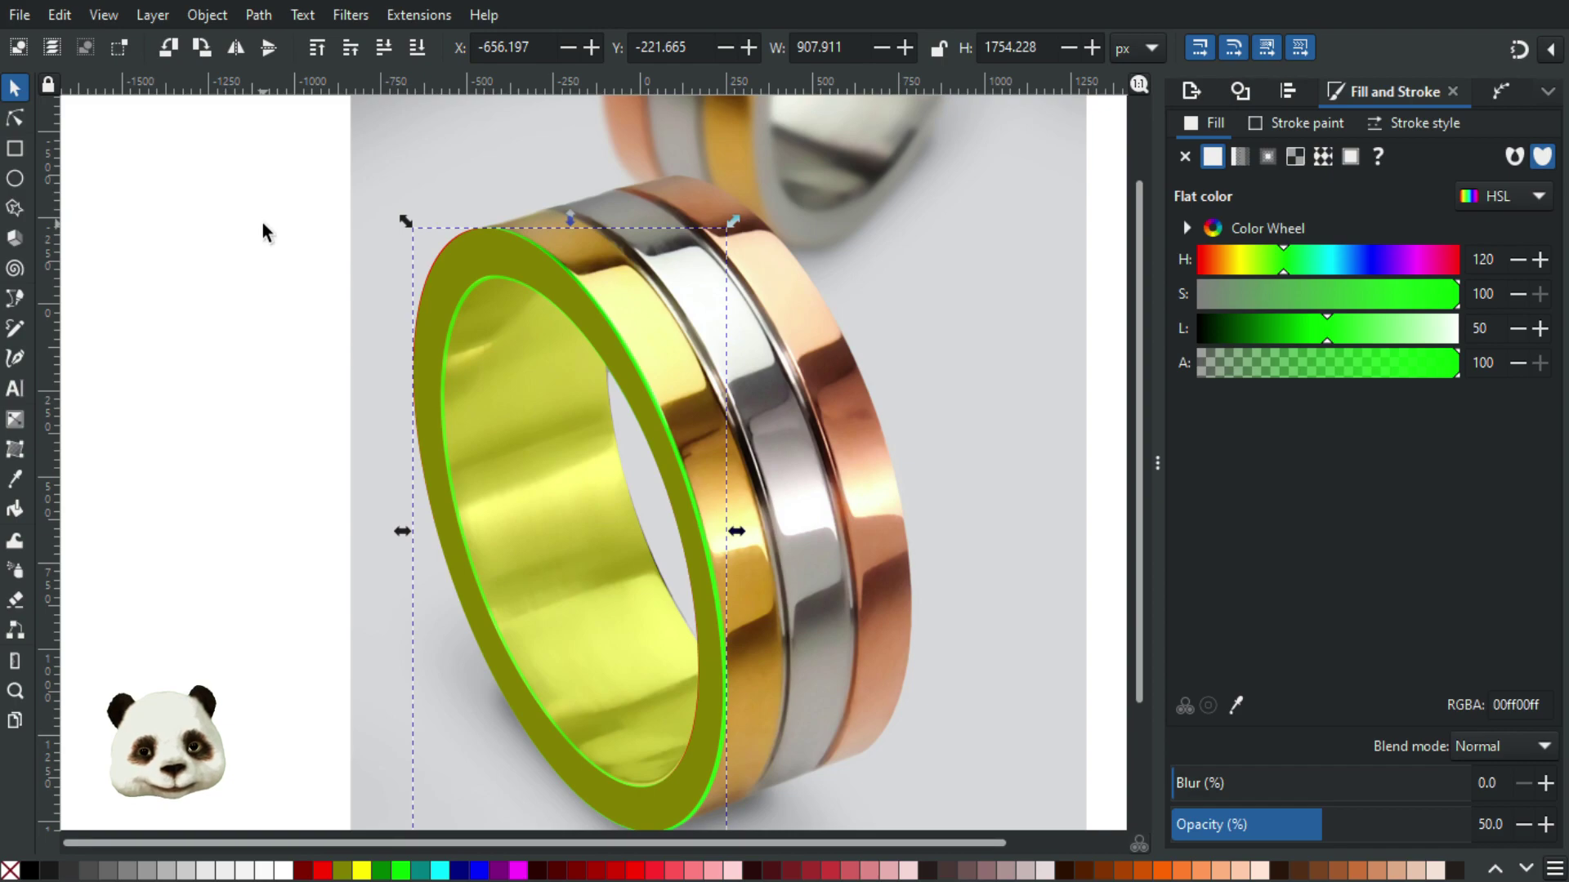
{"action": "scroll", "coordinate": [489, 310], "scroll_direction": "up", "scroll_amount": 1}
{"action": "scroll", "coordinate": [487, 306], "scroll_direction": "down", "scroll_amount": 1}
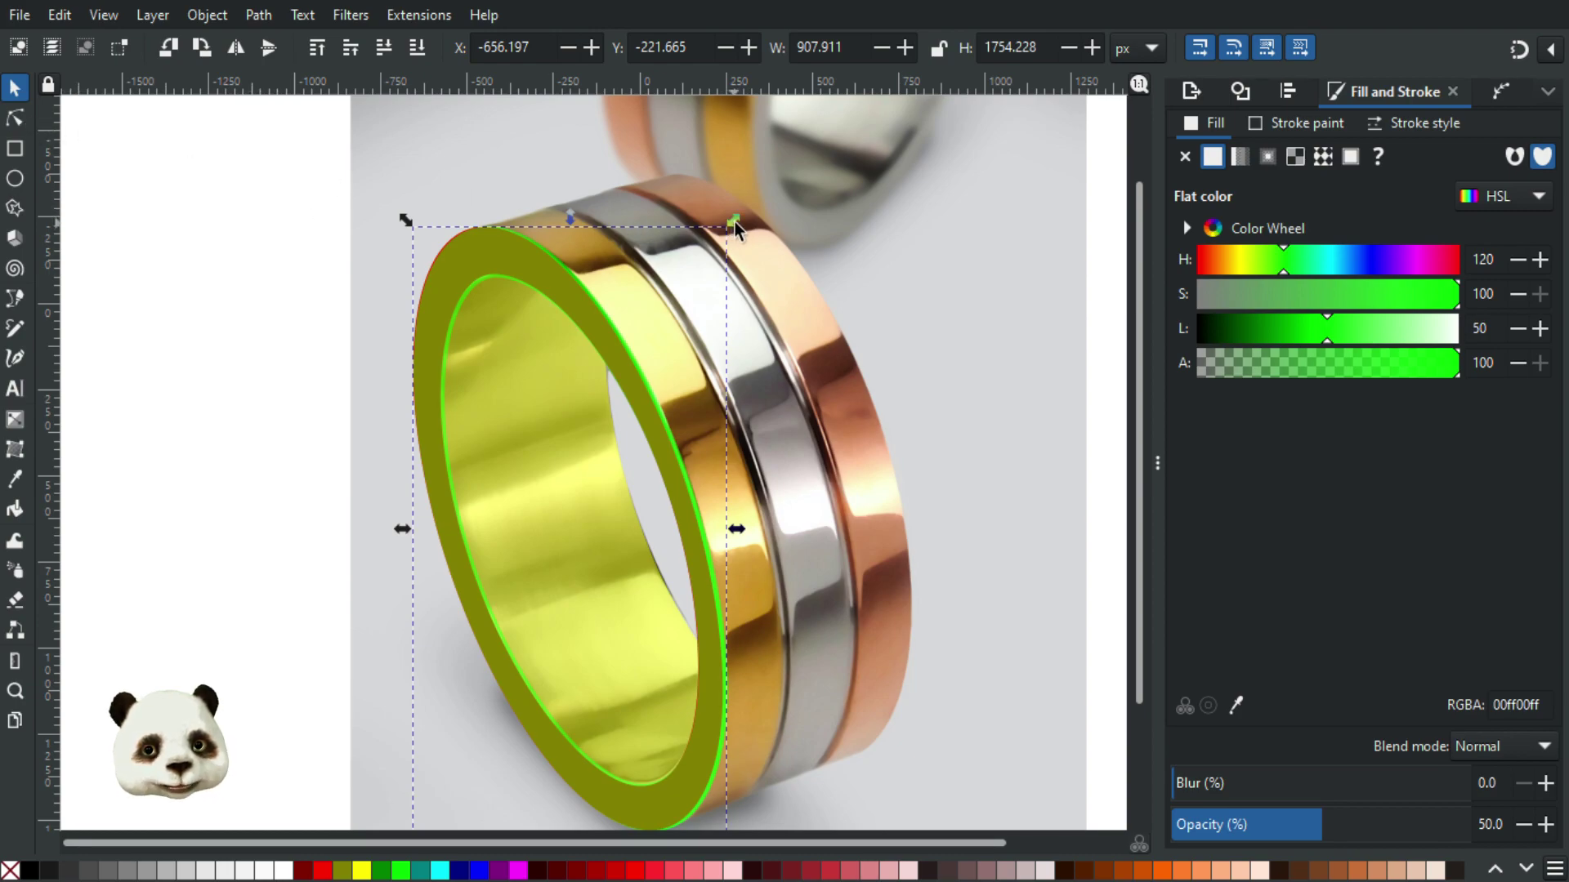
Step: Enlarge the green rim copy slightly from its upper-right corner to about 913 by 1764 px
{"action": "left_click_drag", "start_coordinate": [733, 222], "coordinate": [738, 218]}
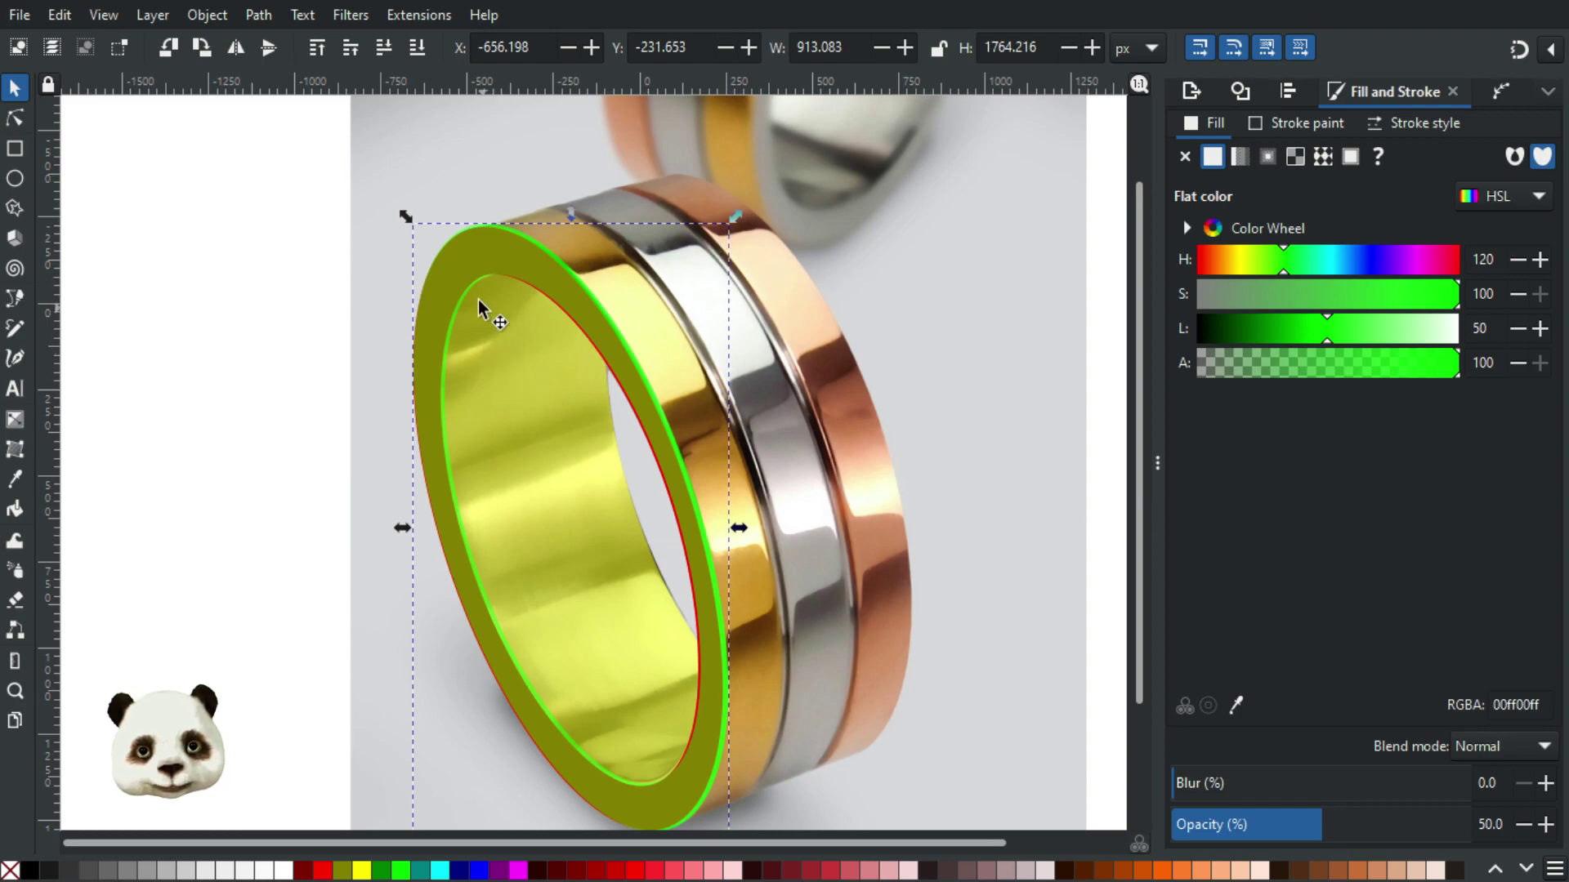
{"action": "scroll", "coordinate": [458, 280], "scroll_direction": "up", "scroll_amount": 2}
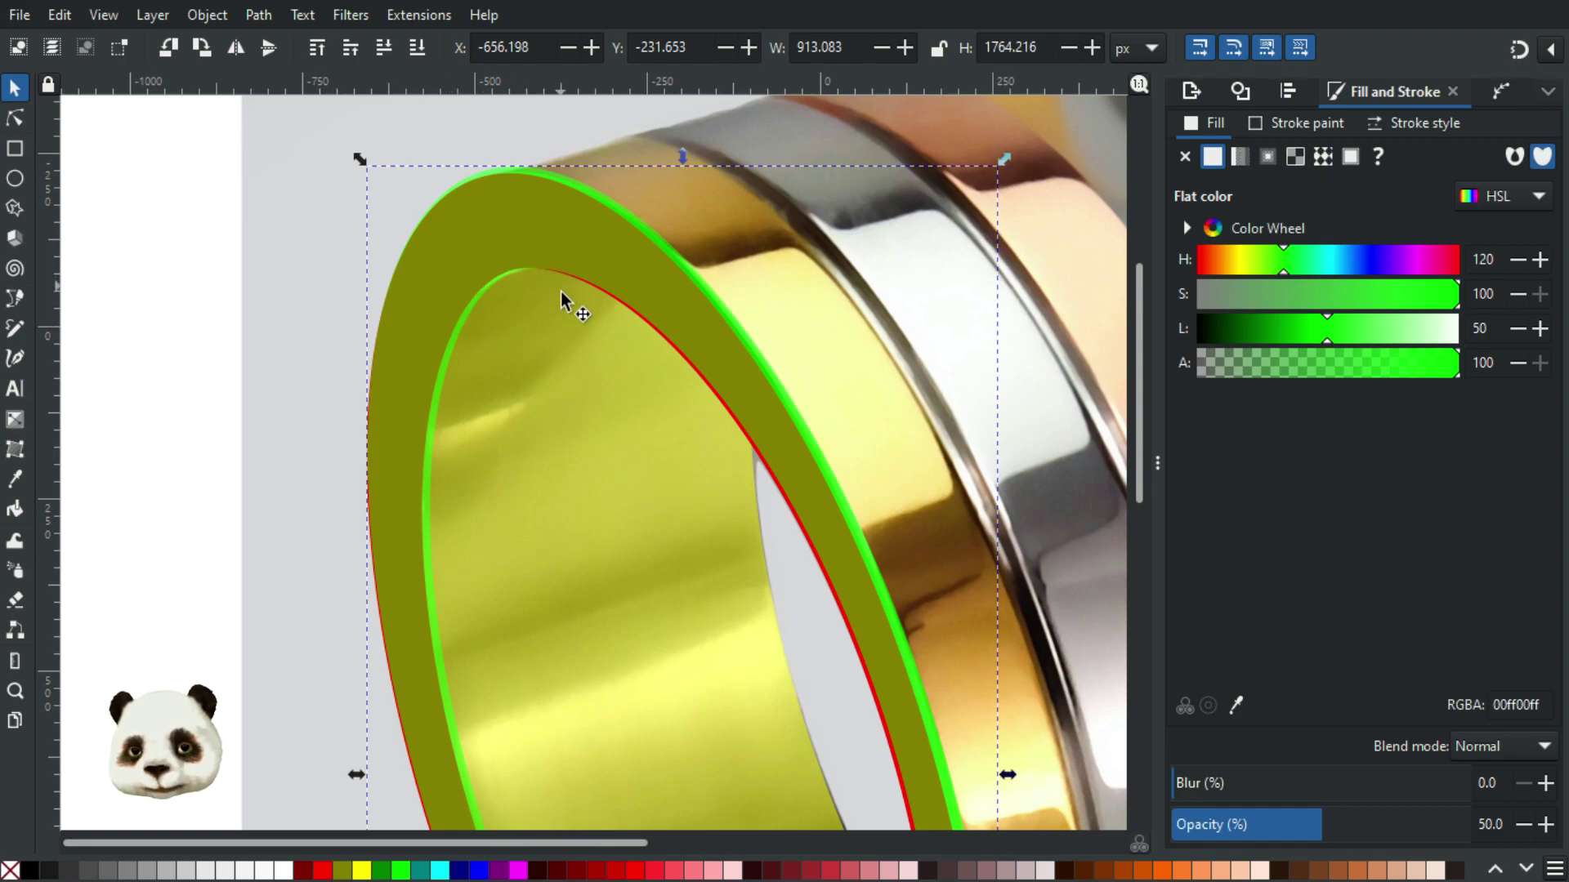
{"action": "scroll", "coordinate": [561, 291], "scroll_direction": "down", "scroll_amount": 2}
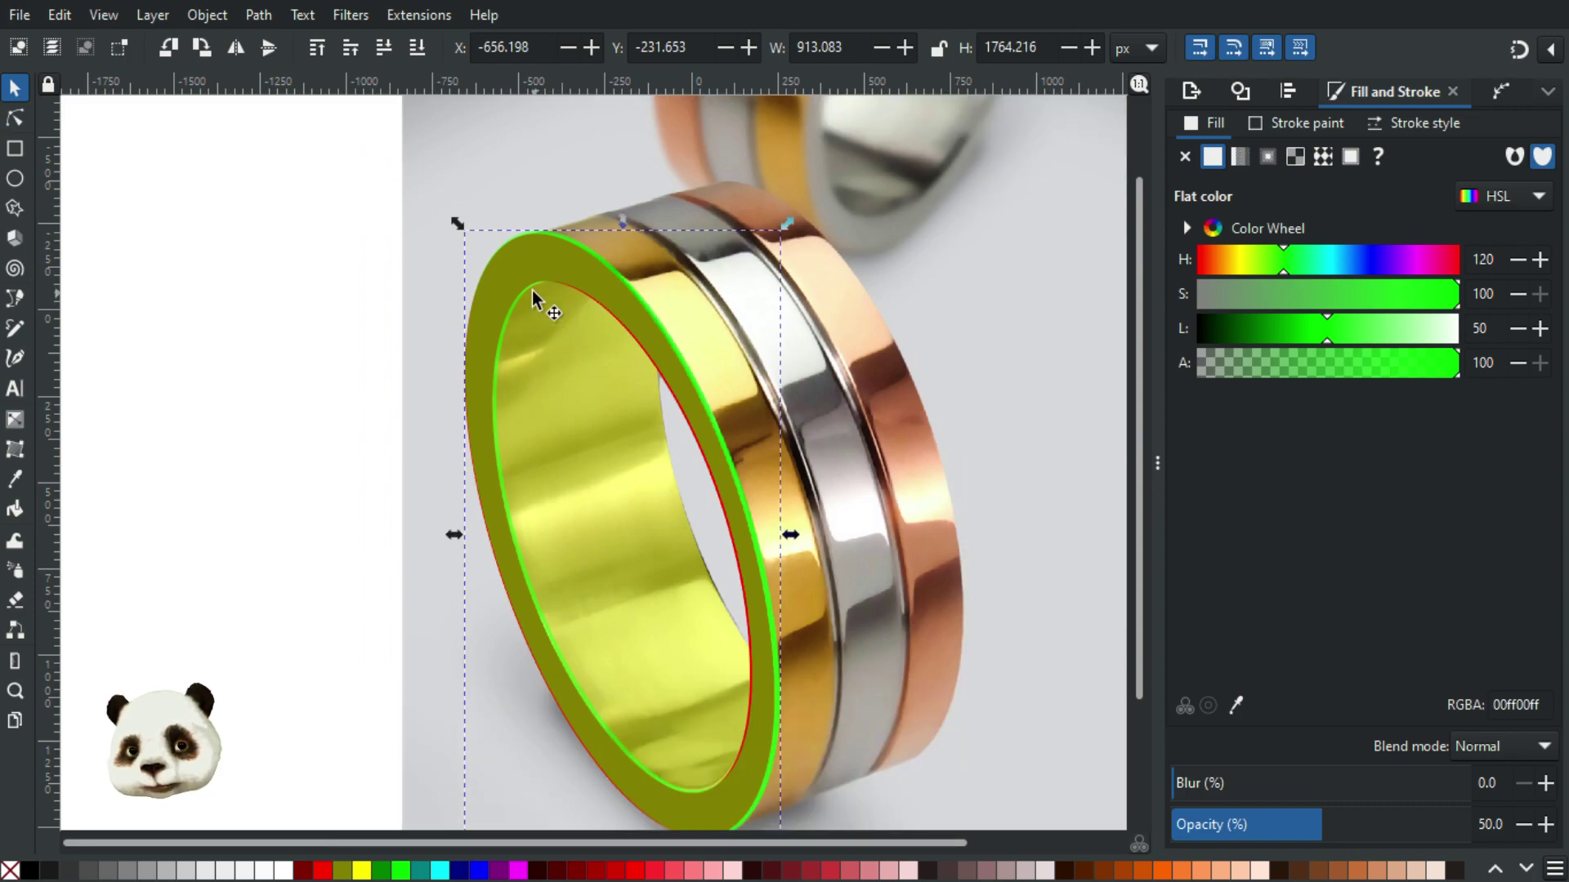
Step: Start a magenta path above the rim's upper-left edge, running down inside the ring's opening and across the bottom of the front rim
{"action": "key", "text": "b"}
{"action": "left_click", "coordinate": [449, 226]}
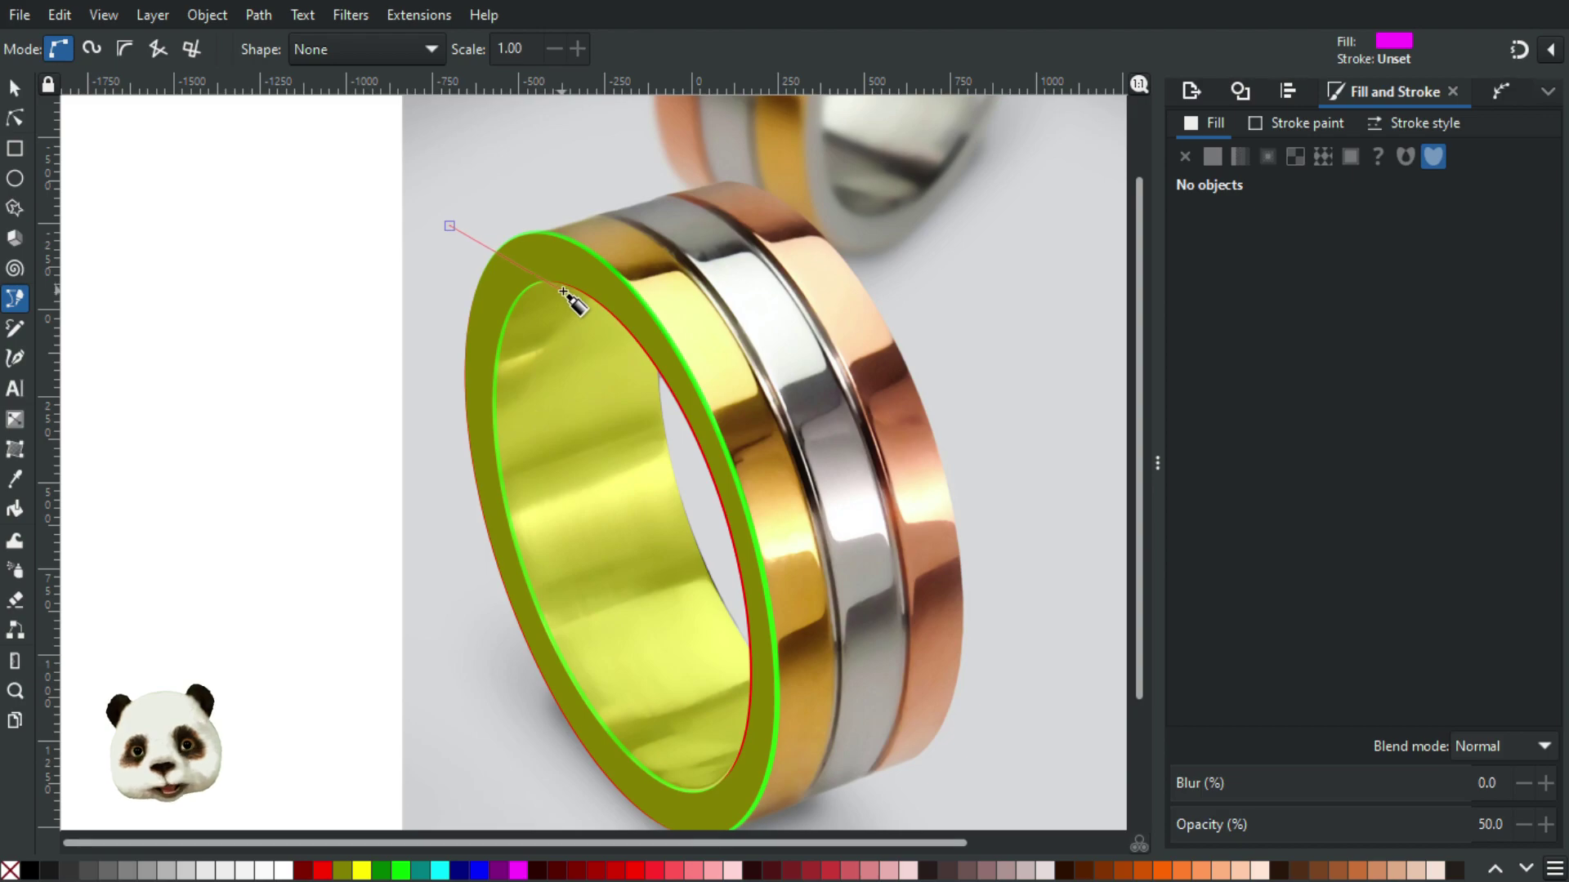
{"action": "left_click_drag", "start_coordinate": [564, 291], "coordinate": [578, 310]}
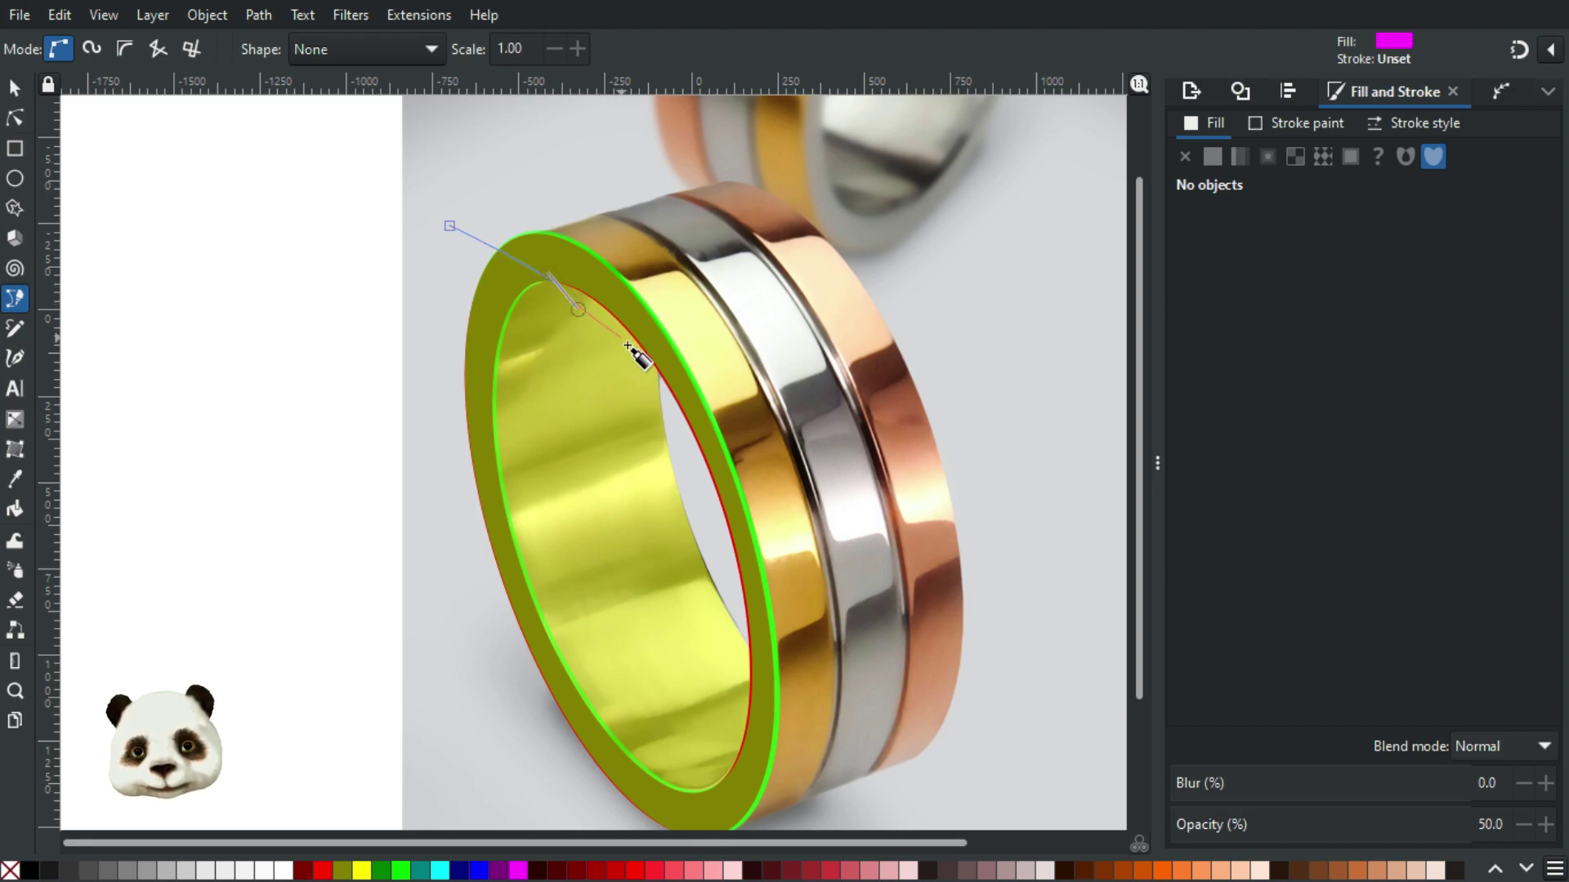
{"action": "left_click", "coordinate": [718, 734]}
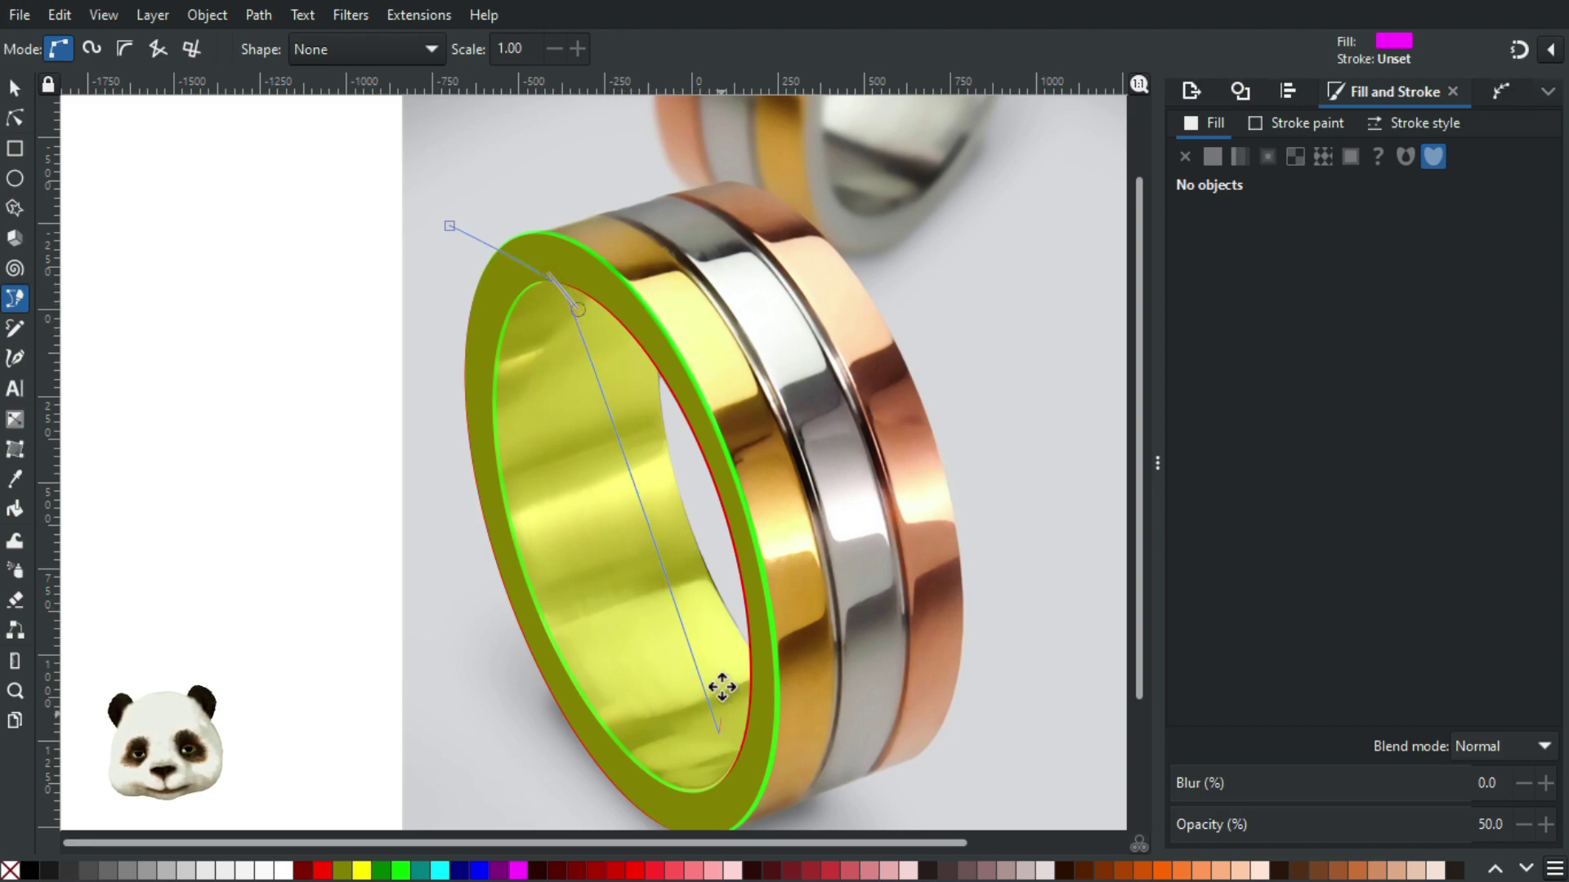
{"action": "left_click_drag", "start_coordinate": [722, 688], "coordinate": [741, 329]}
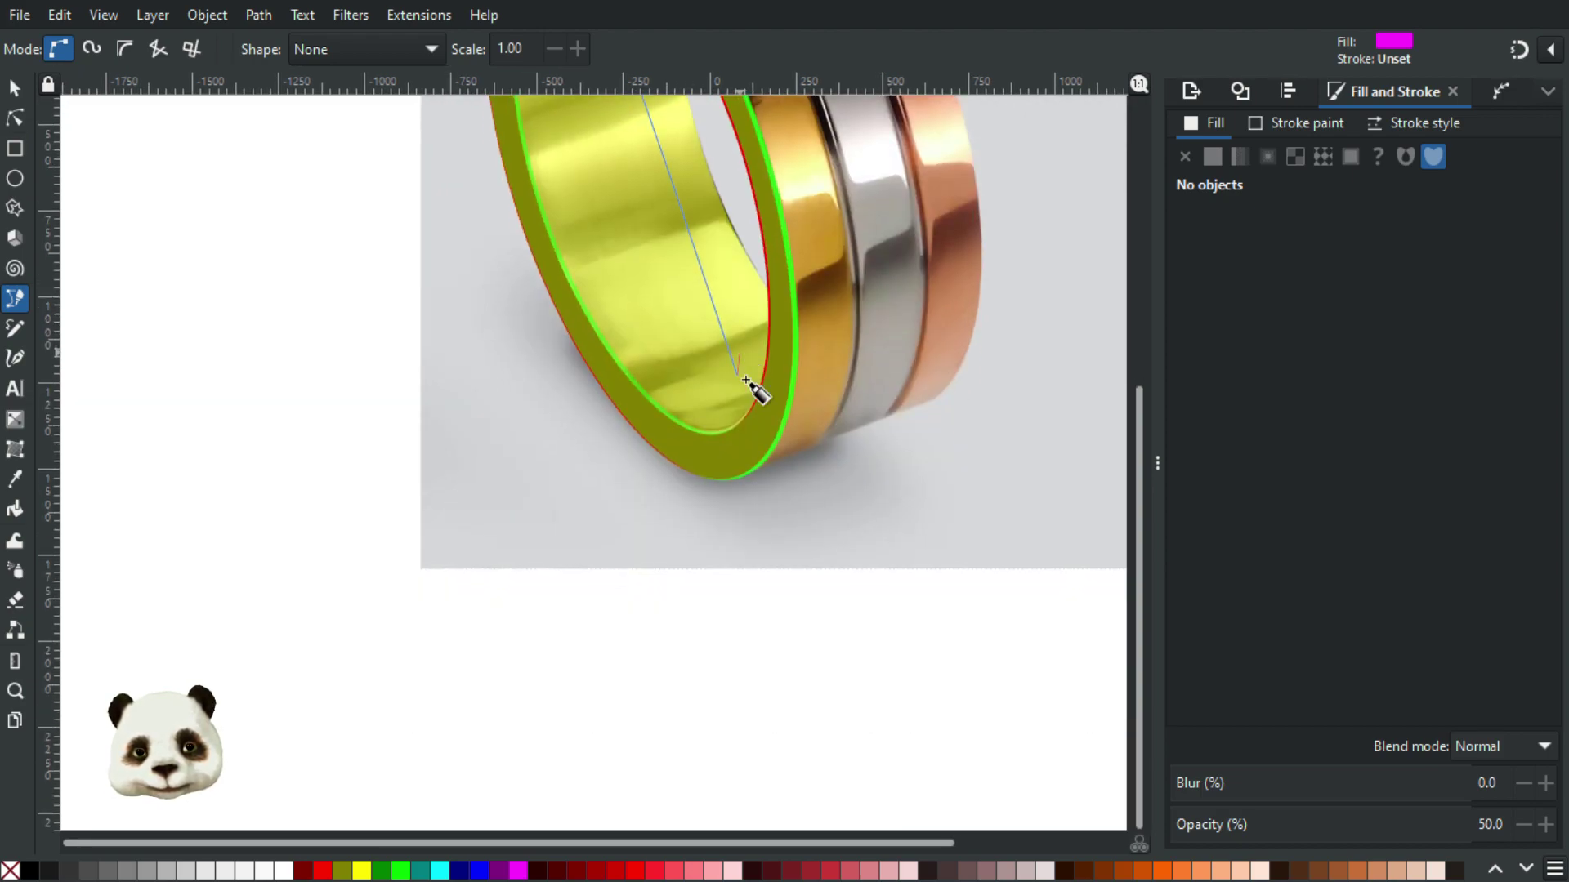
{"action": "left_click", "coordinate": [732, 455]}
{"action": "left_click", "coordinate": [663, 480]}
Step: Continue the magenta path below the ring and up across the gold band, closing it at its starting point above the rim
{"action": "left_click", "coordinate": [717, 545]}
{"action": "scroll", "coordinate": [899, 458], "scroll_direction": "up", "scroll_amount": 10}
{"action": "scroll", "coordinate": [899, 491], "scroll_direction": "left", "scroll_amount": 3}
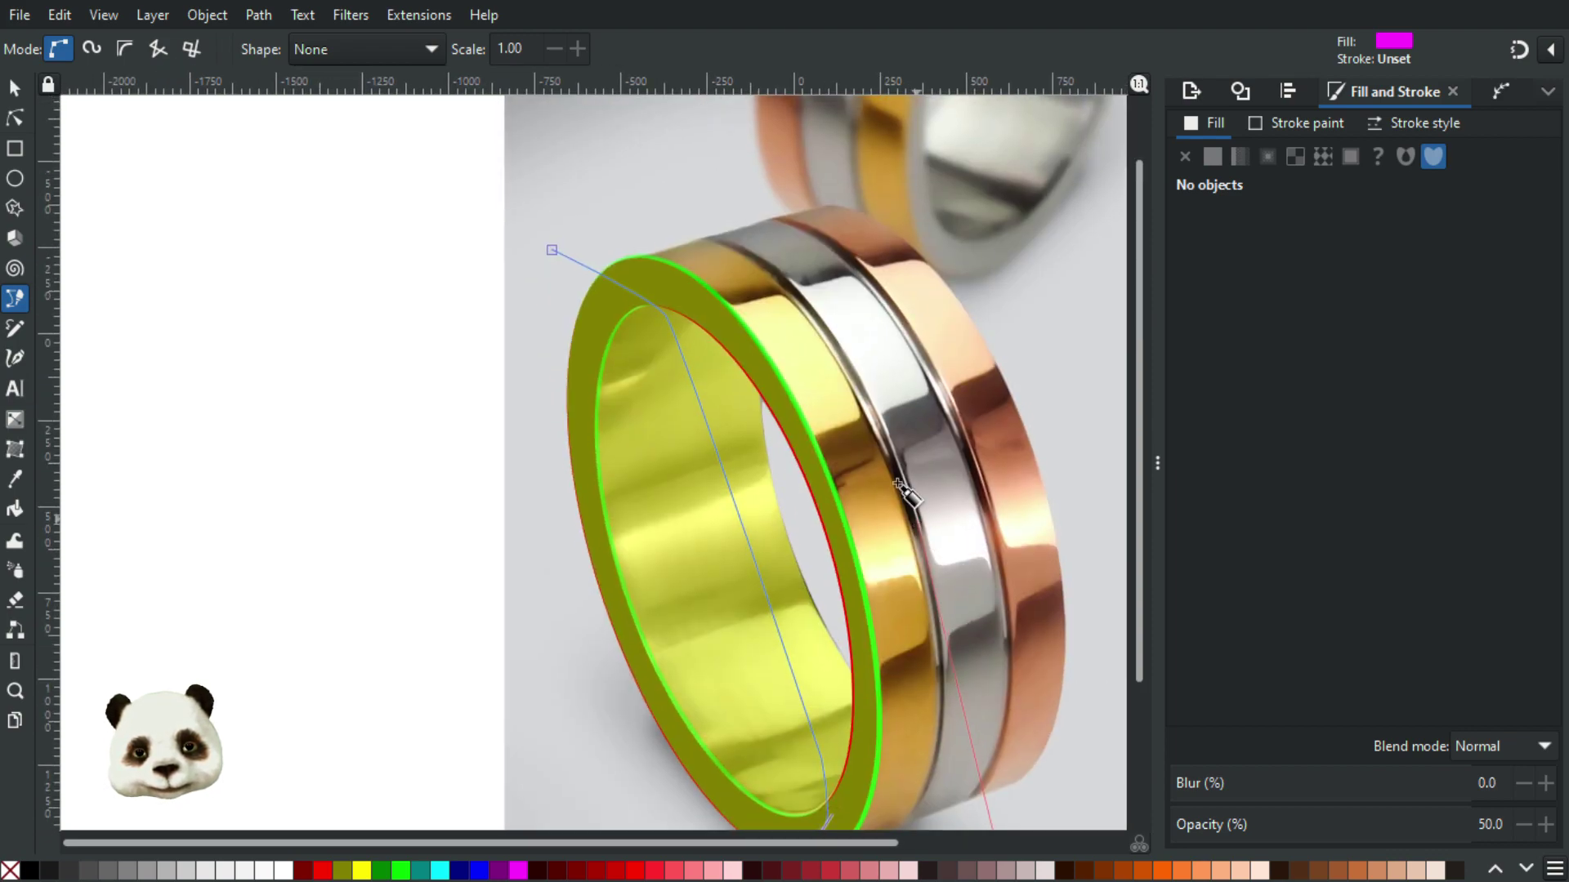
{"action": "left_click", "coordinate": [866, 421]}
{"action": "left_click", "coordinate": [718, 217]}
{"action": "left_click", "coordinate": [595, 217]}
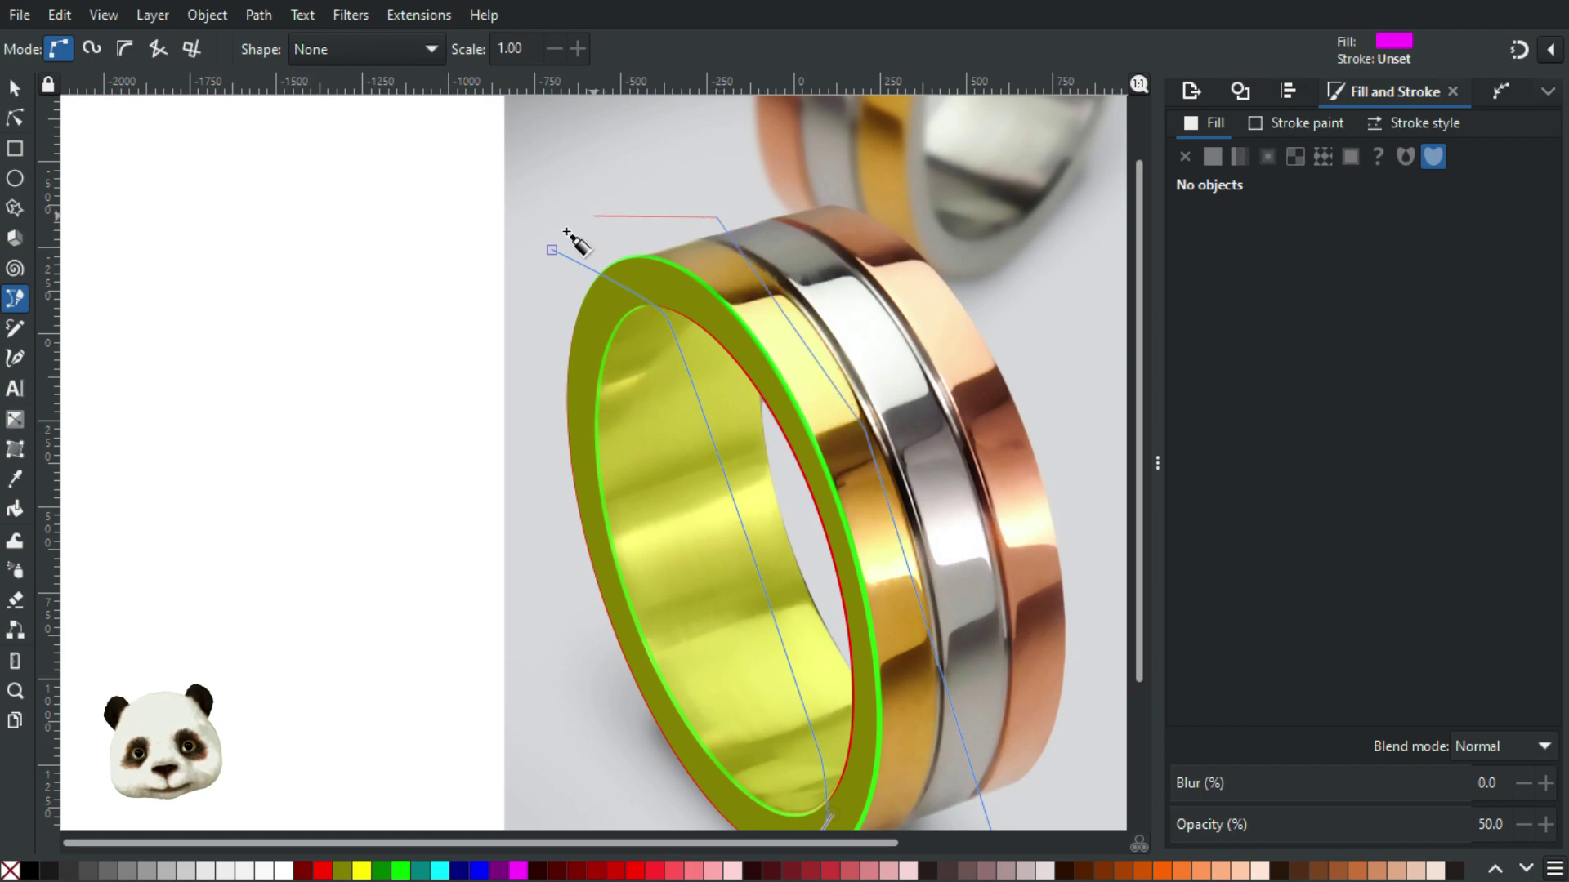
{"action": "left_click", "coordinate": [551, 252]}
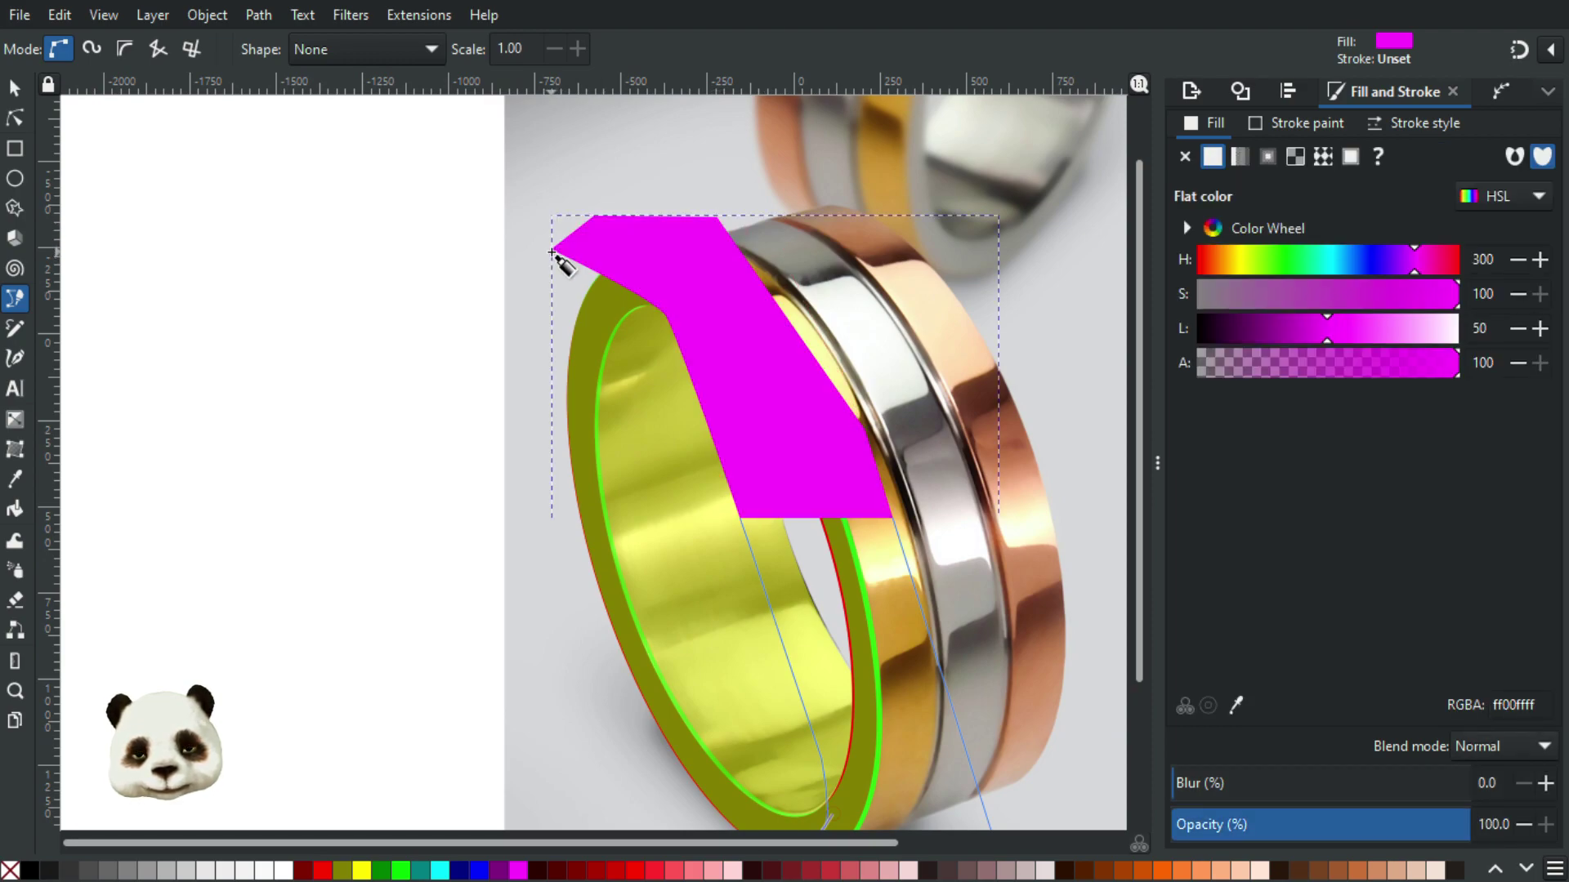
Step: Add two nodes to the magenta shape's upper-left edge and pull the outer one left of the rim to about X -800, Y -0.8 px
{"action": "scroll", "coordinate": [630, 245], "scroll_direction": "up", "scroll_amount": 3}
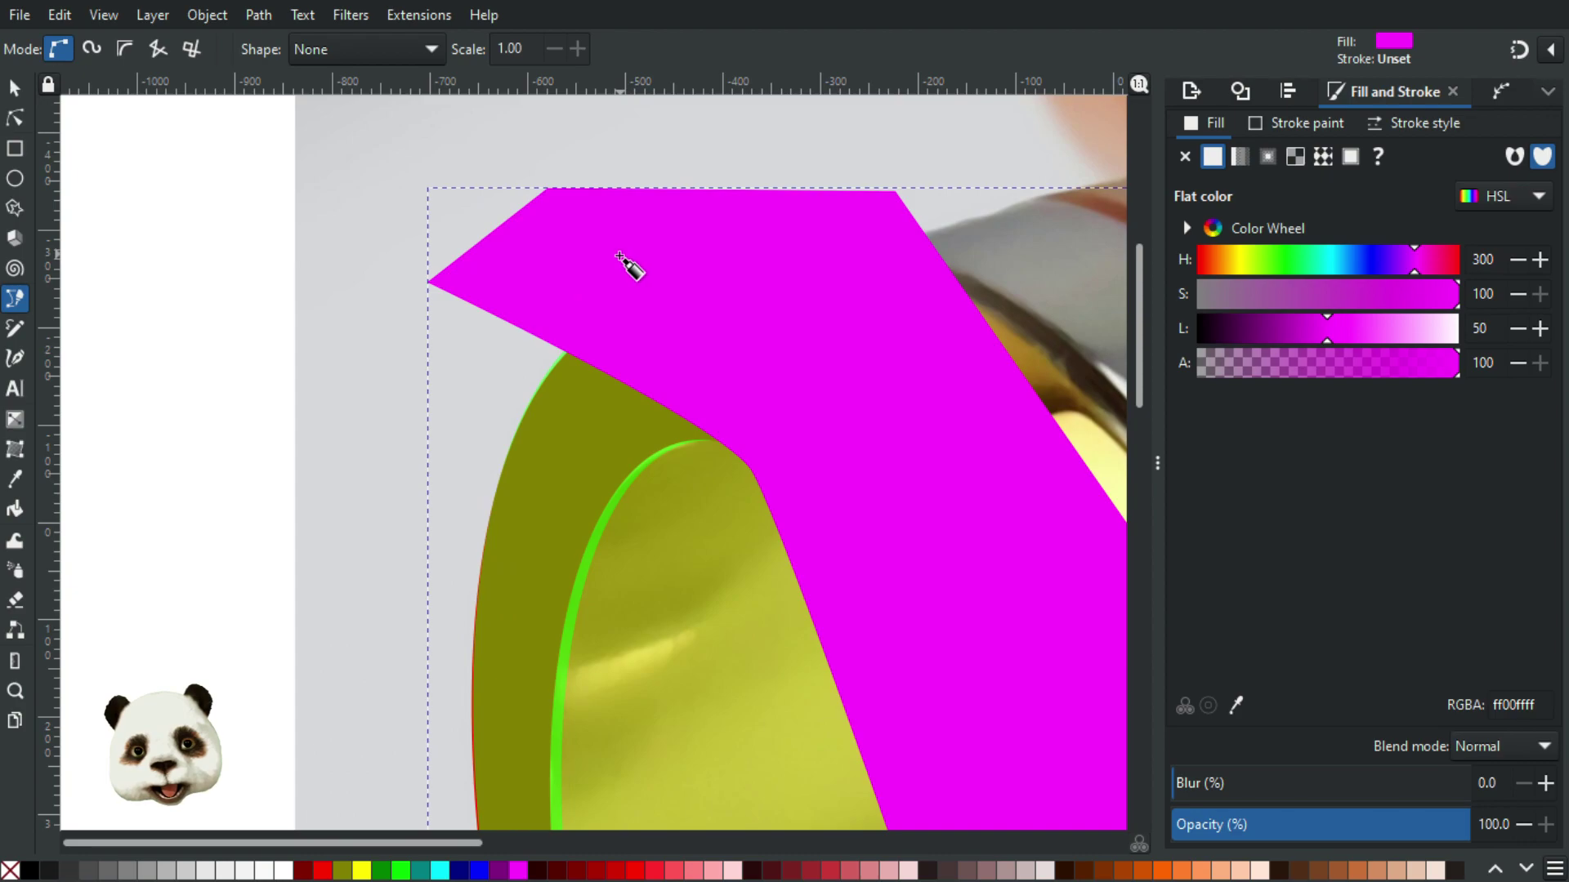
{"action": "left_click", "coordinate": [15, 117]}
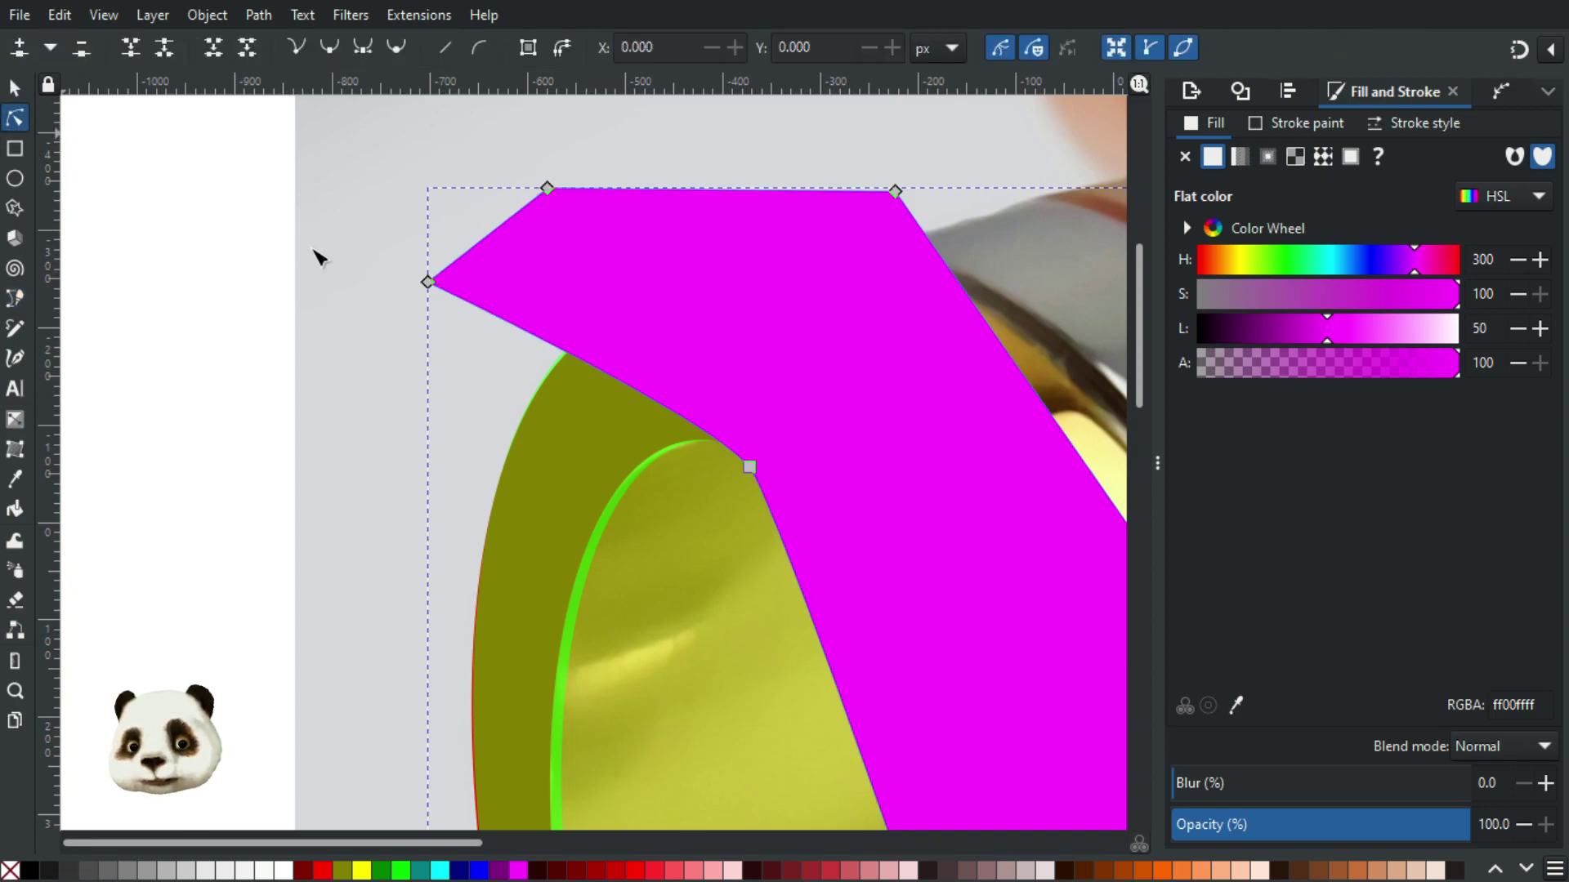
{"action": "double_click", "coordinate": [593, 365]}
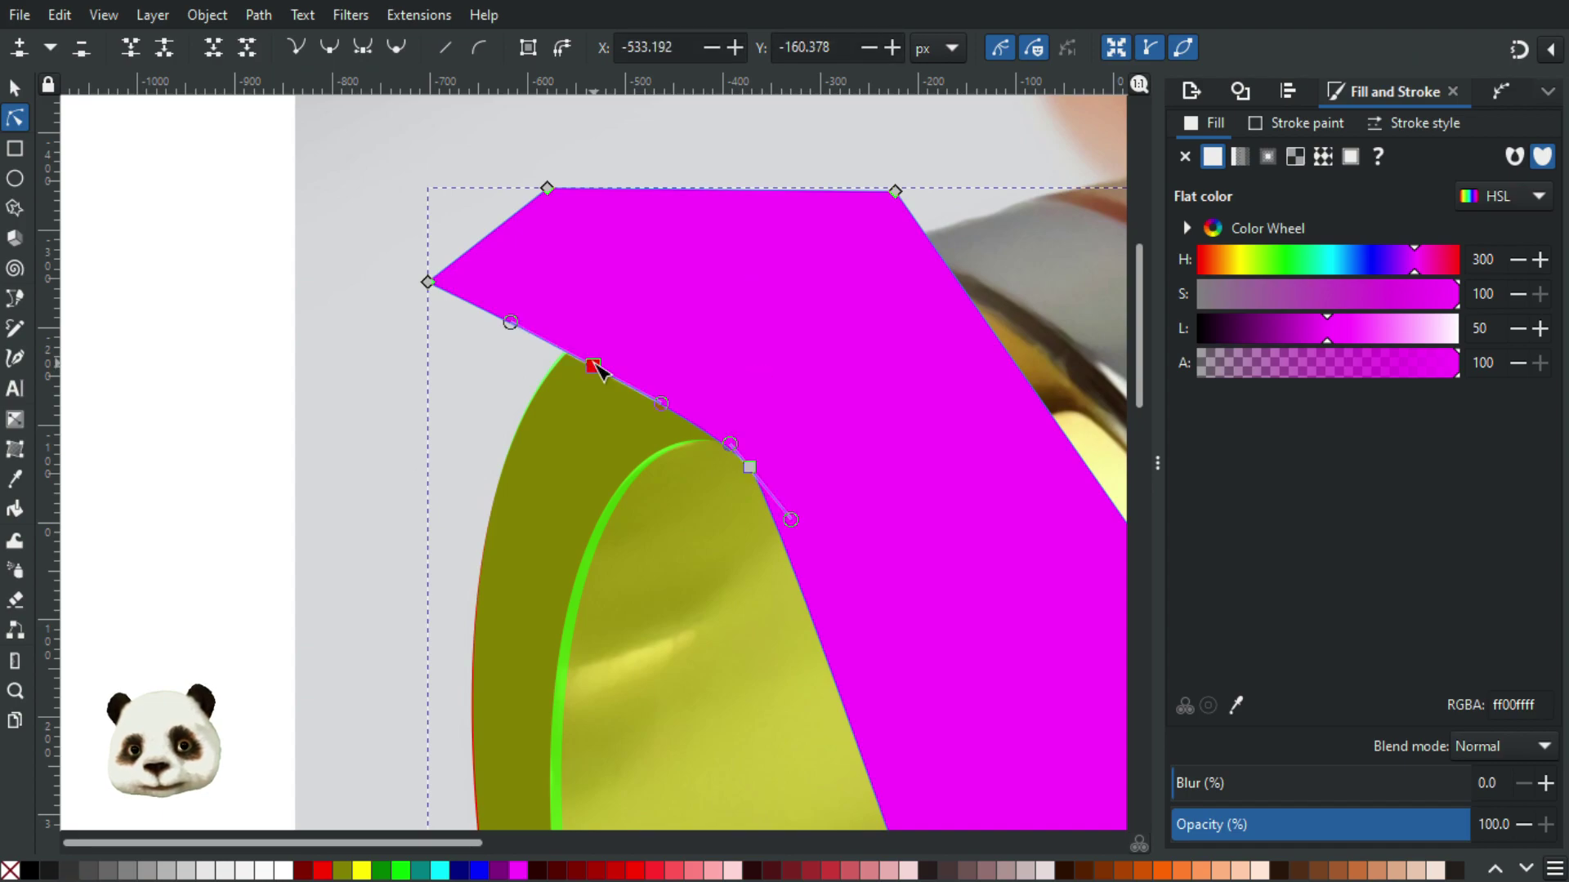
{"action": "double_click", "coordinate": [480, 308]}
{"action": "left_click_drag", "start_coordinate": [480, 308], "coordinate": [395, 400]}
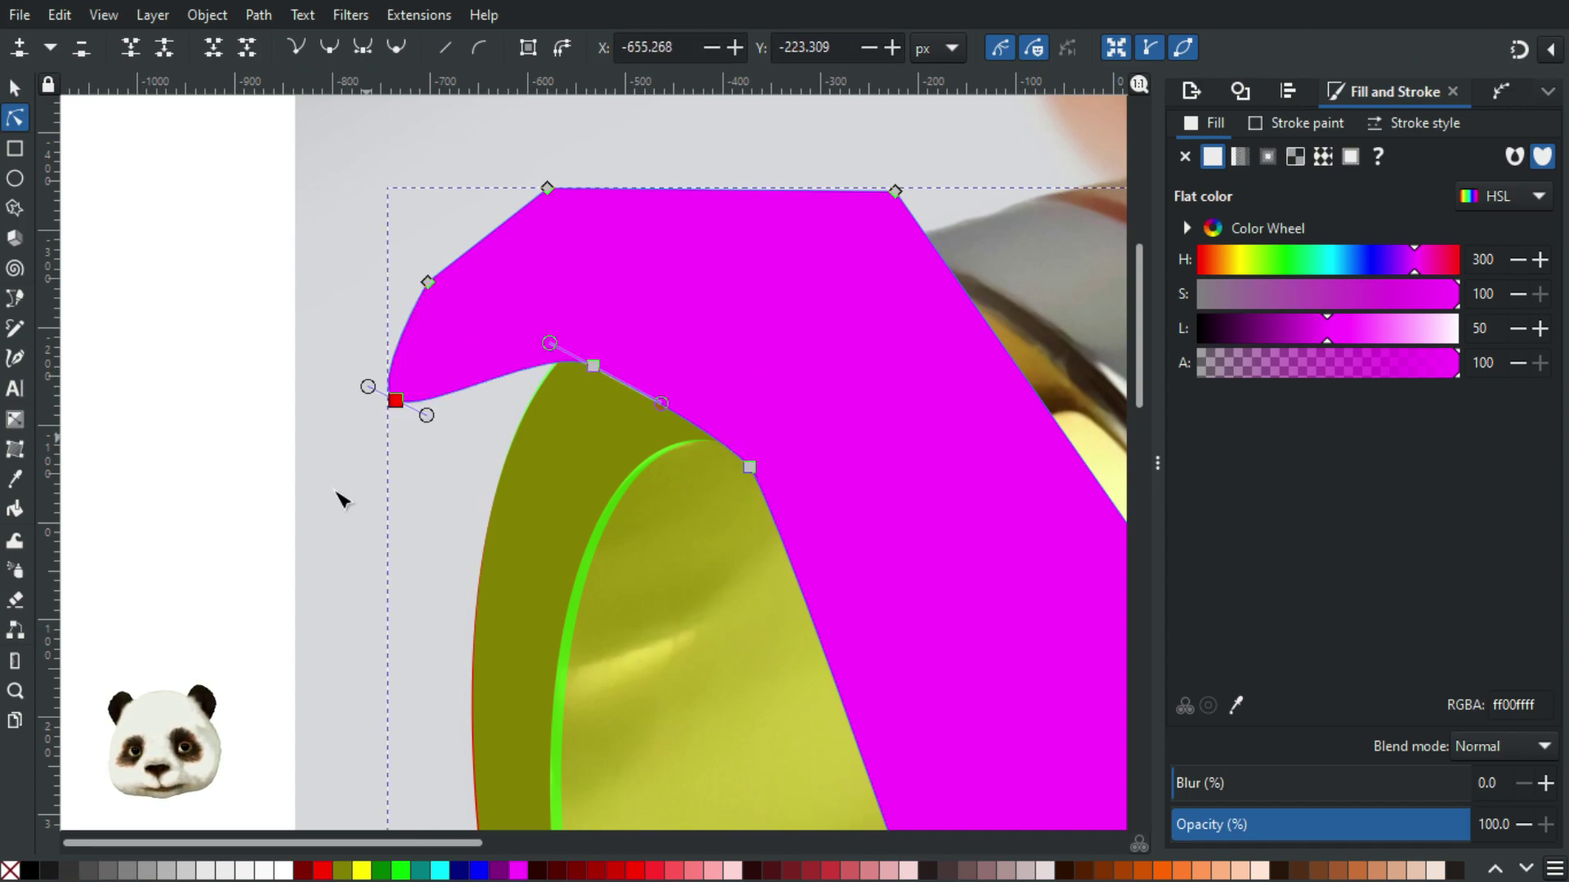
{"action": "left_click_drag", "start_coordinate": [342, 500], "coordinate": [331, 523]}
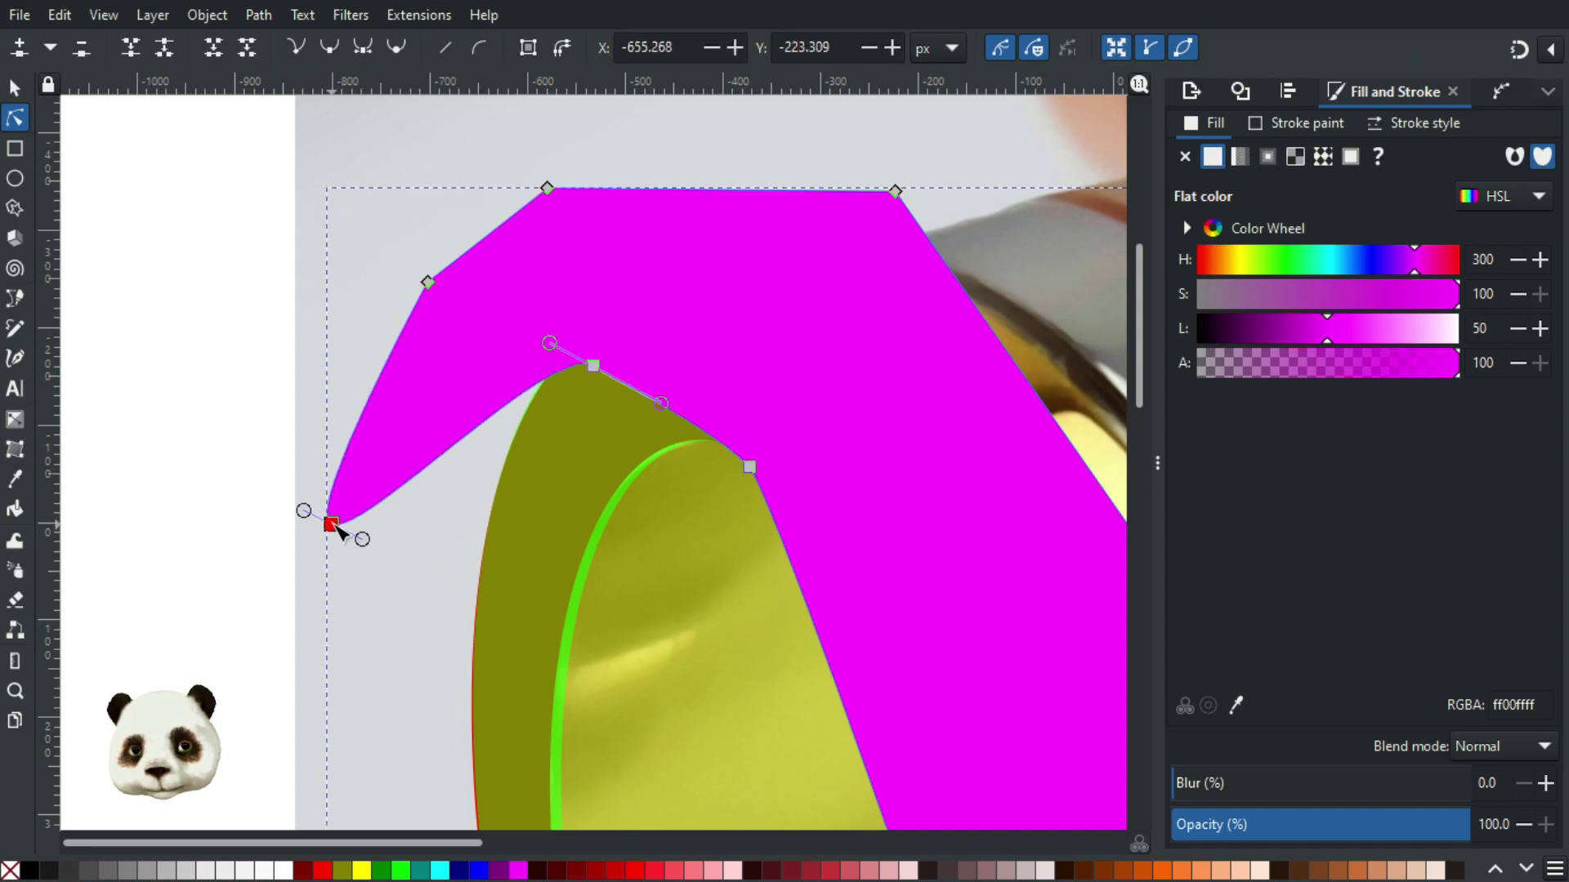
Step: Add a node on the rim's left side at about X -624, Y 82 px and shift the rim-top node to about X -512, Y -140 px
{"action": "double_click", "coordinate": [474, 447]}
{"action": "left_click_drag", "start_coordinate": [474, 448], "coordinate": [508, 605]}
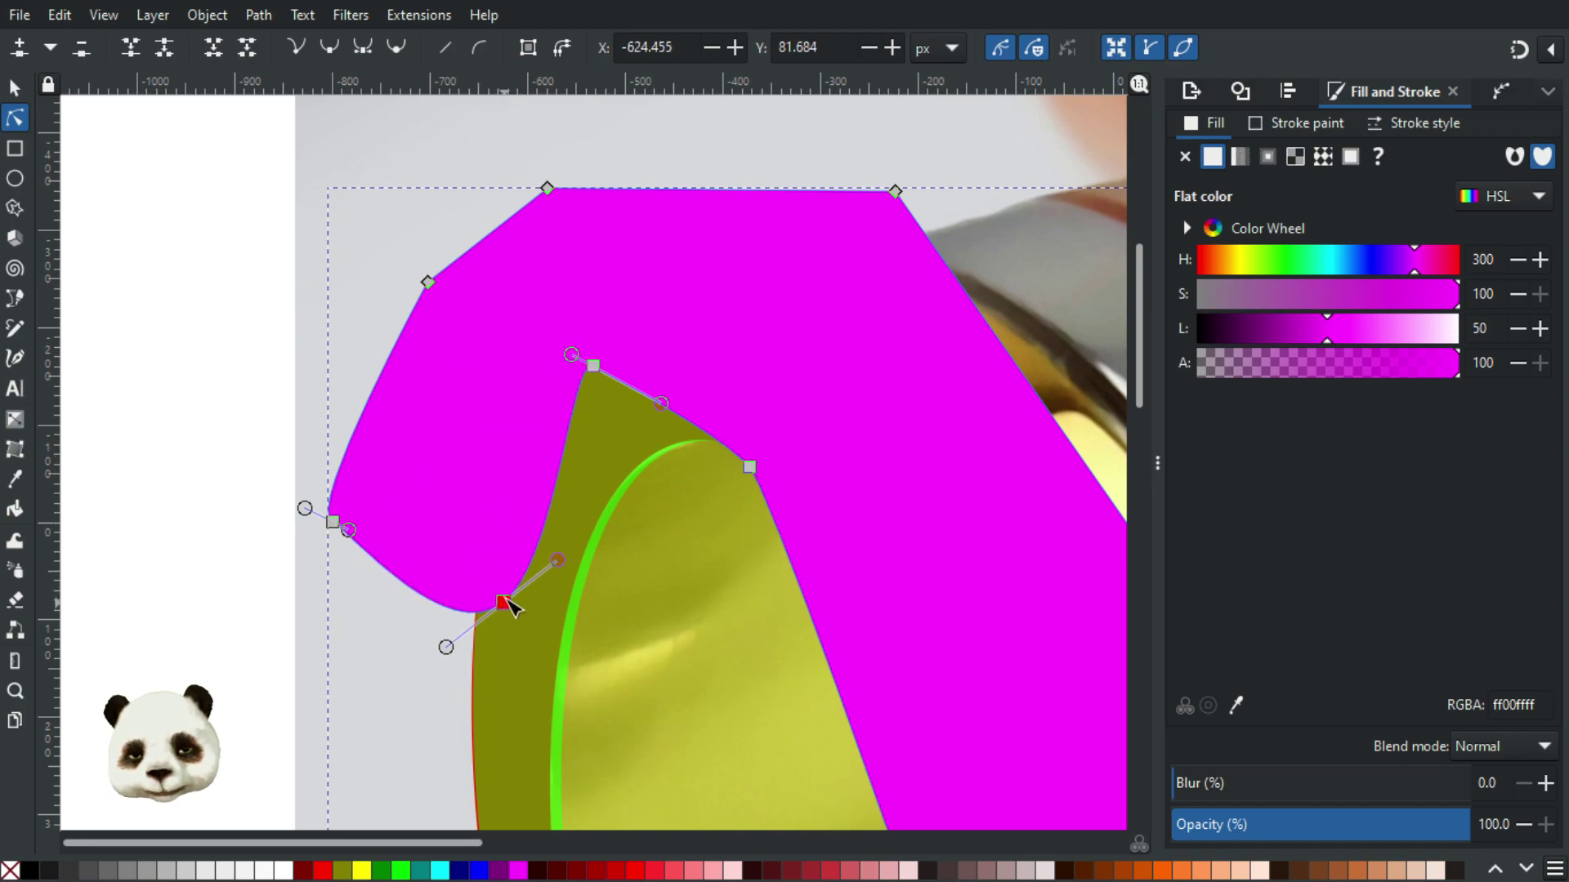
{"action": "left_click_drag", "start_coordinate": [597, 368], "coordinate": [702, 416]}
Step: Try clipping the semi-transparent green rim copy with the magenta shape, and undo the clip
{"action": "scroll", "coordinate": [563, 517], "scroll_direction": "up", "scroll_amount": 5}
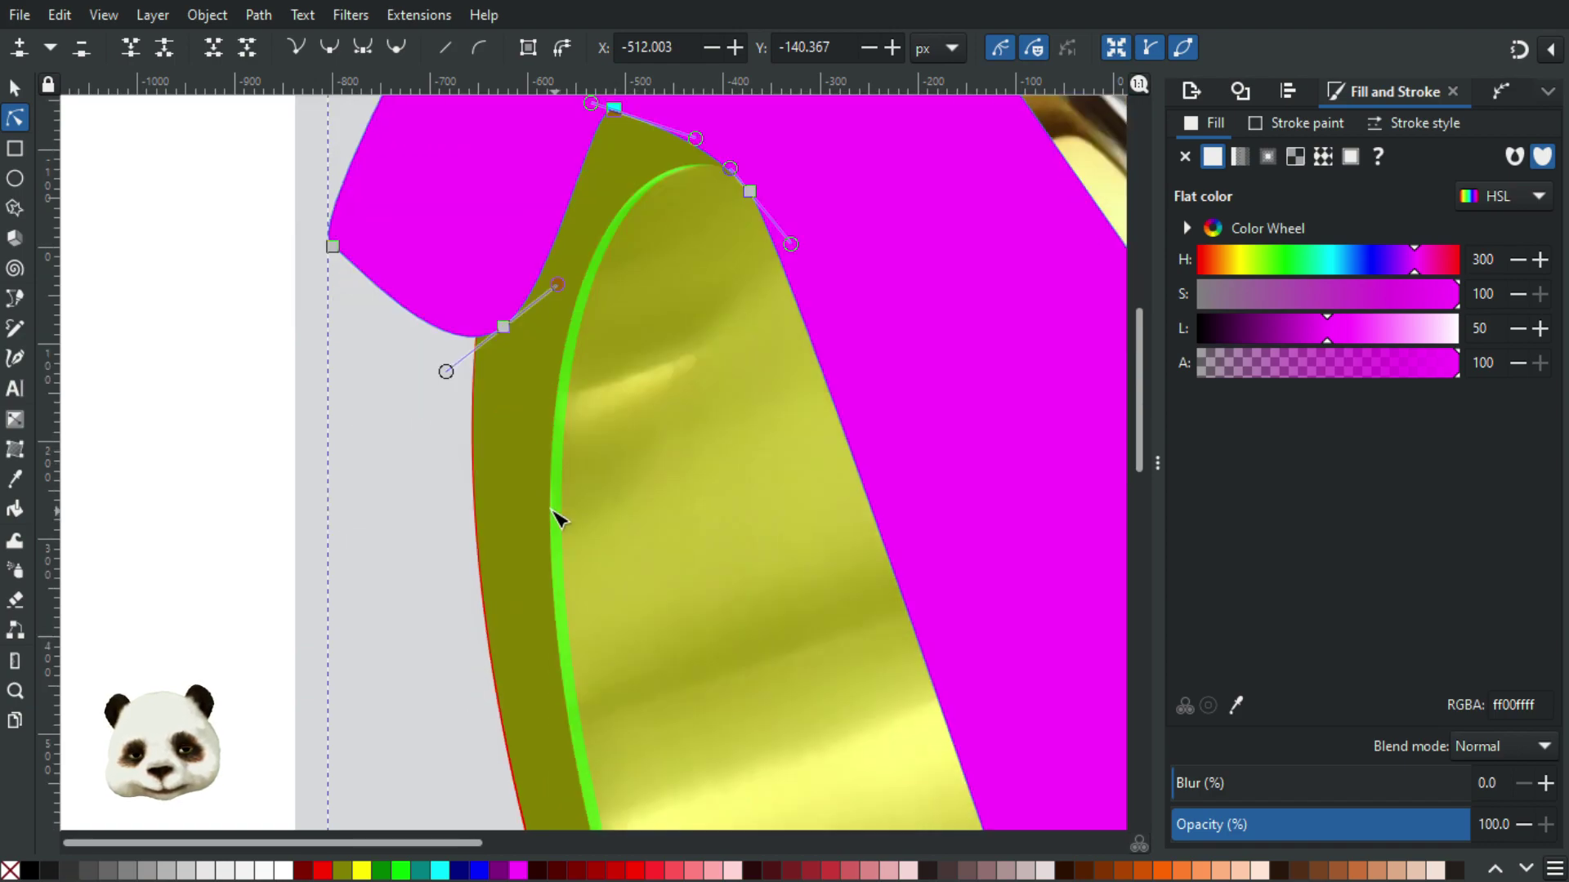
{"action": "scroll", "coordinate": [711, 494], "scroll_direction": "down", "scroll_amount": 3}
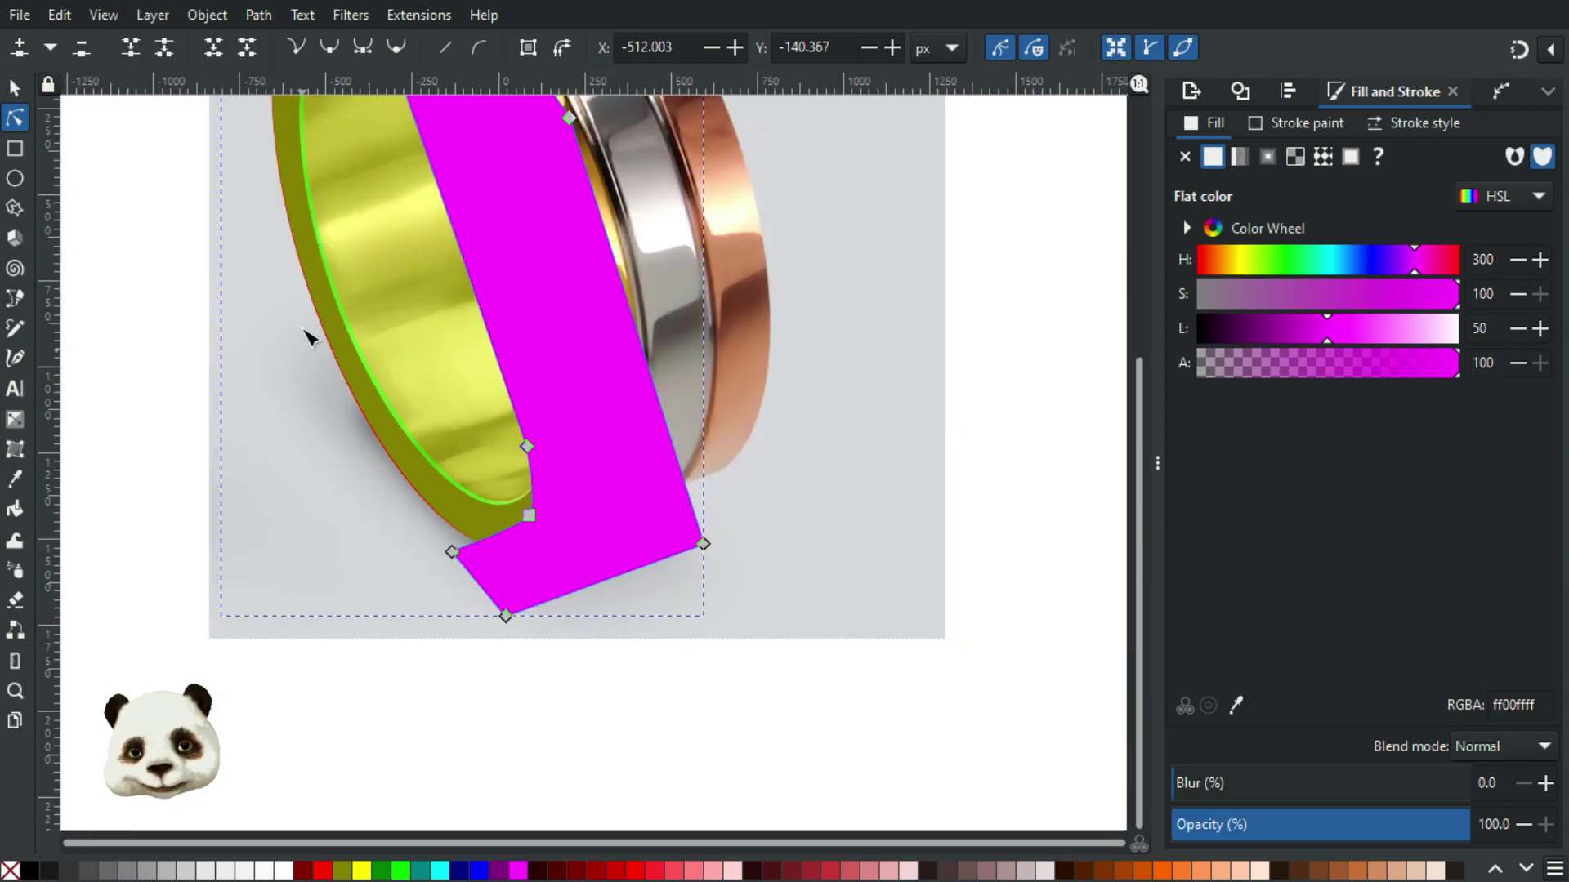
{"action": "left_click", "coordinate": [318, 282], "text": "shift"}
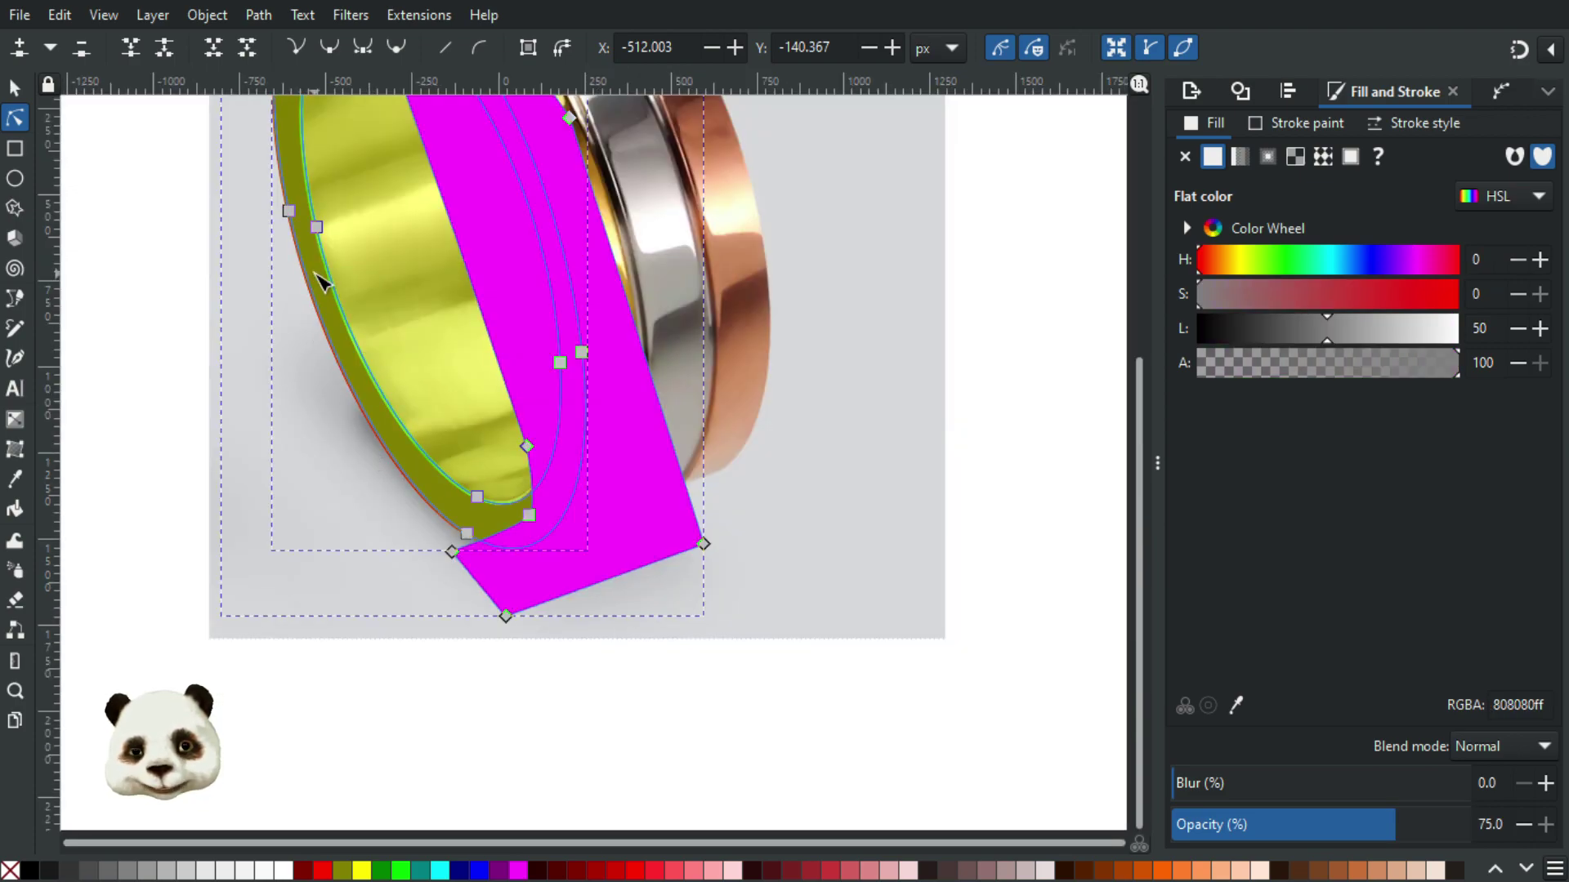
{"action": "right_click", "coordinate": [495, 237]}
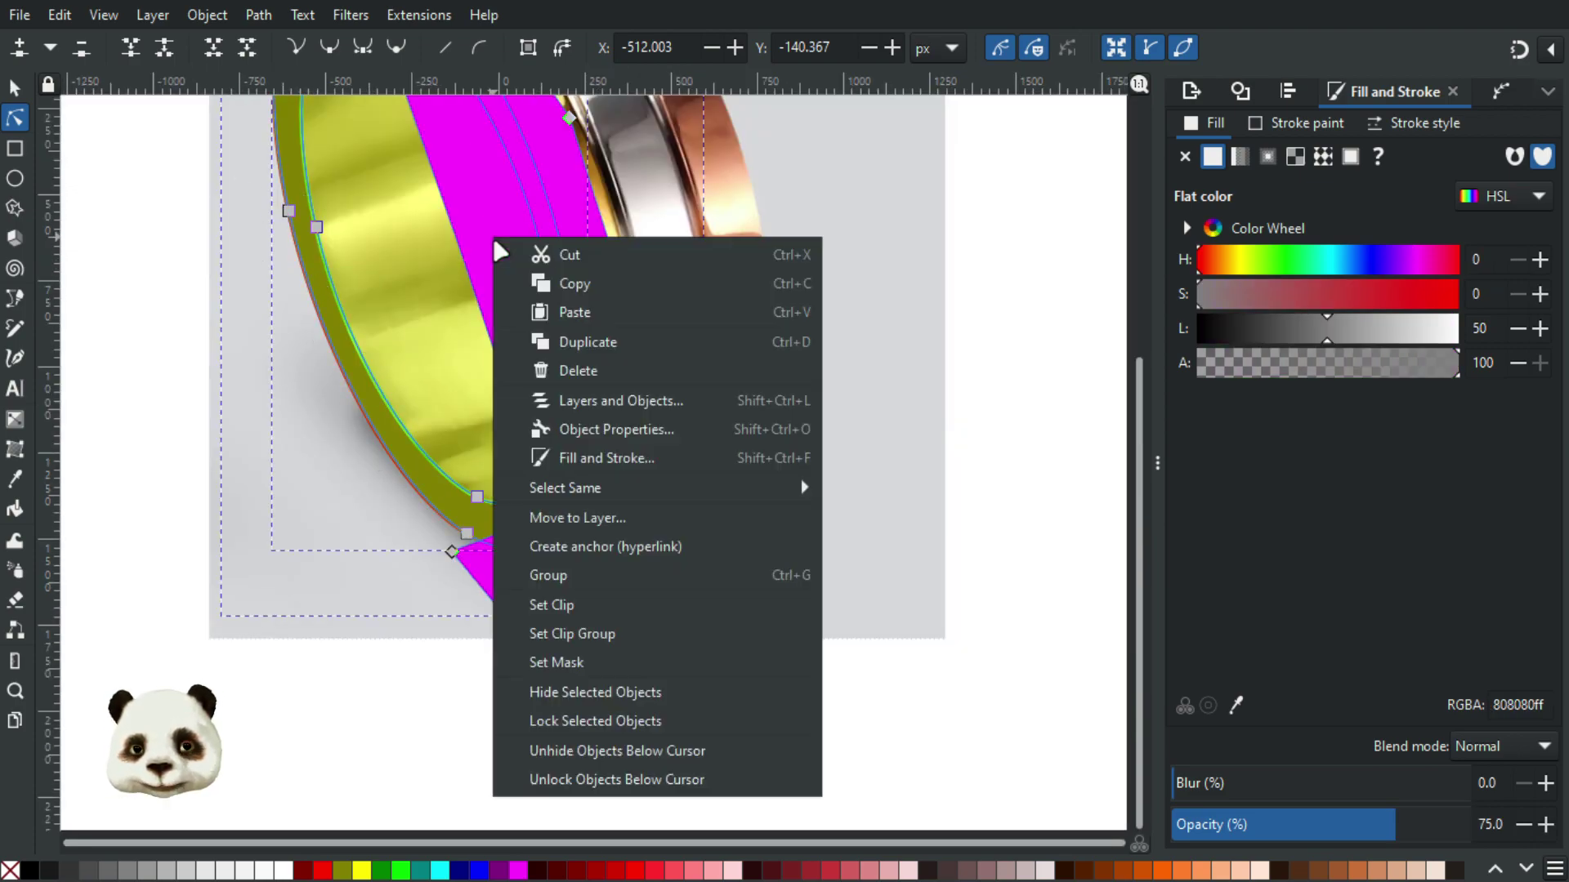
{"action": "left_click", "coordinate": [616, 609]}
{"action": "scroll", "coordinate": [469, 455], "scroll_direction": "up", "scroll_amount": 5}
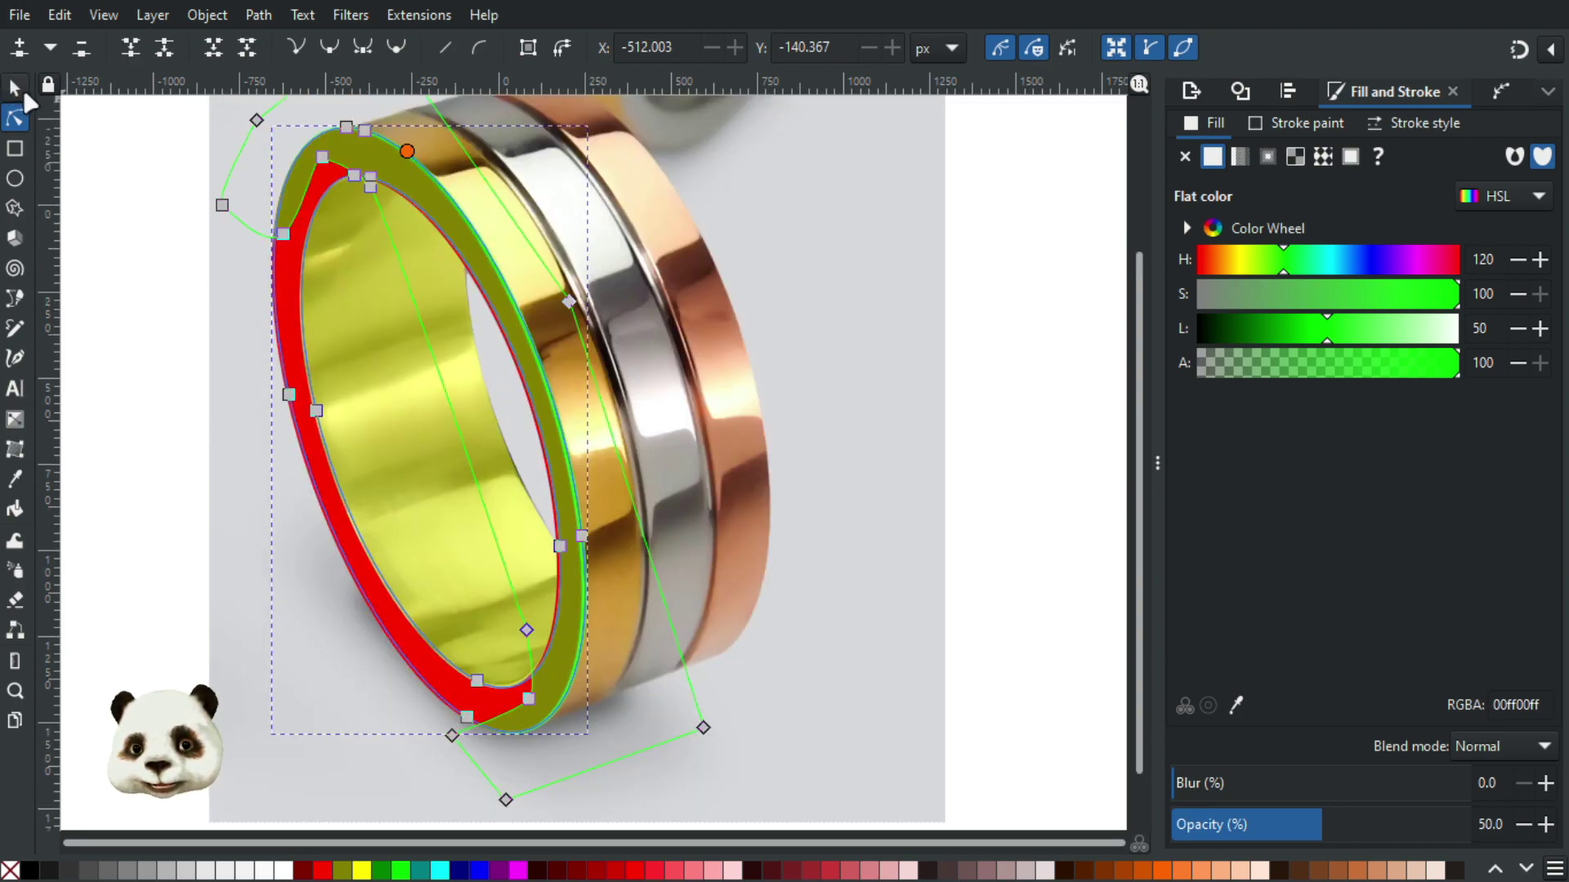
{"action": "key", "text": "ctrl+z"}
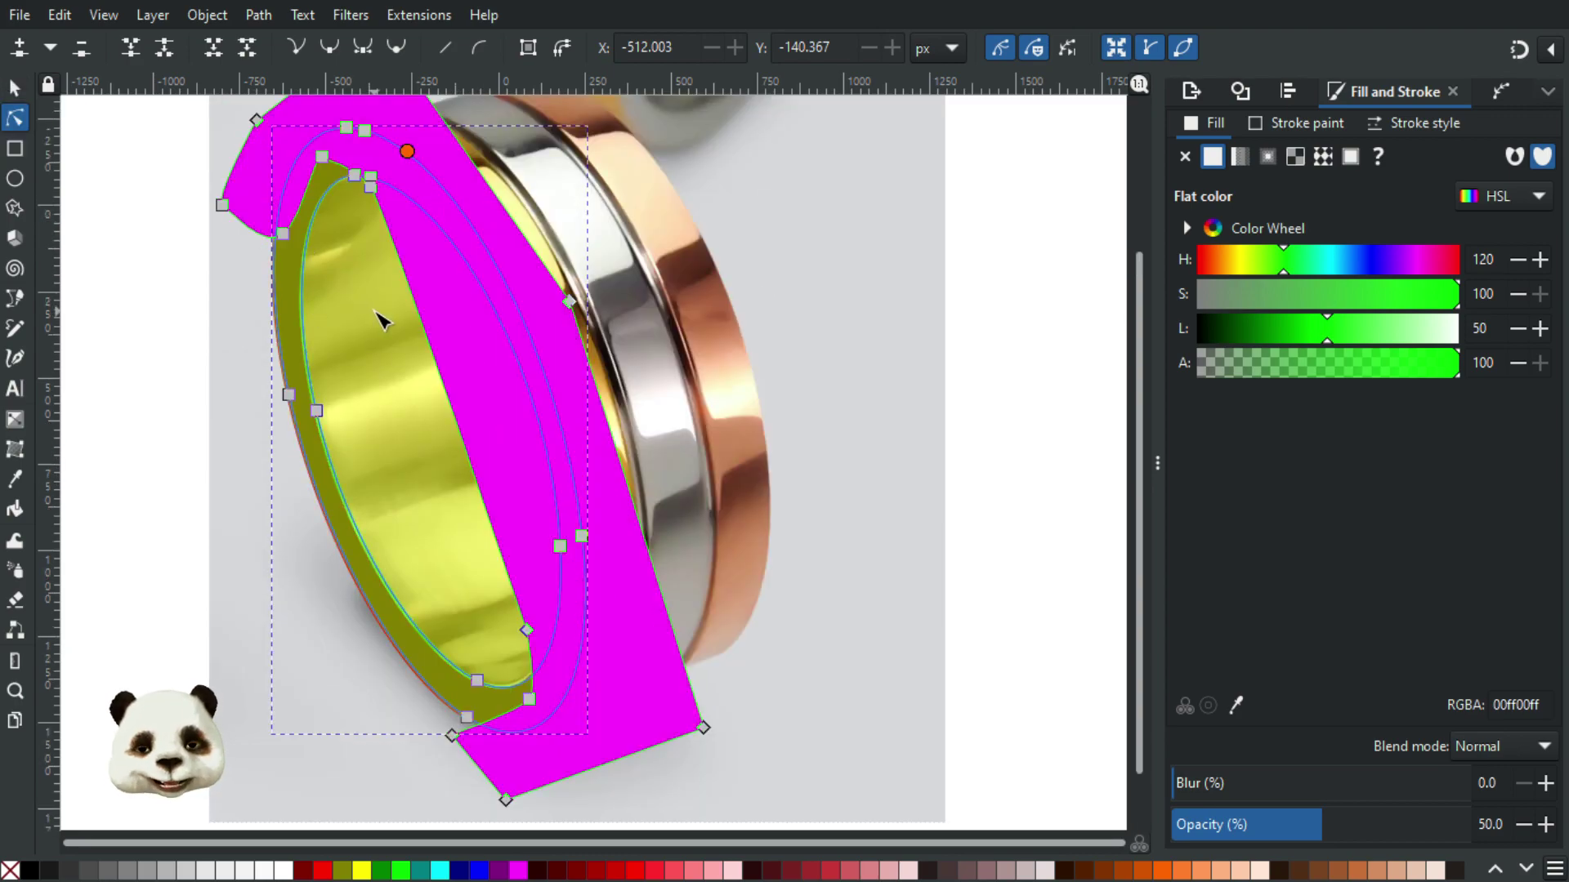
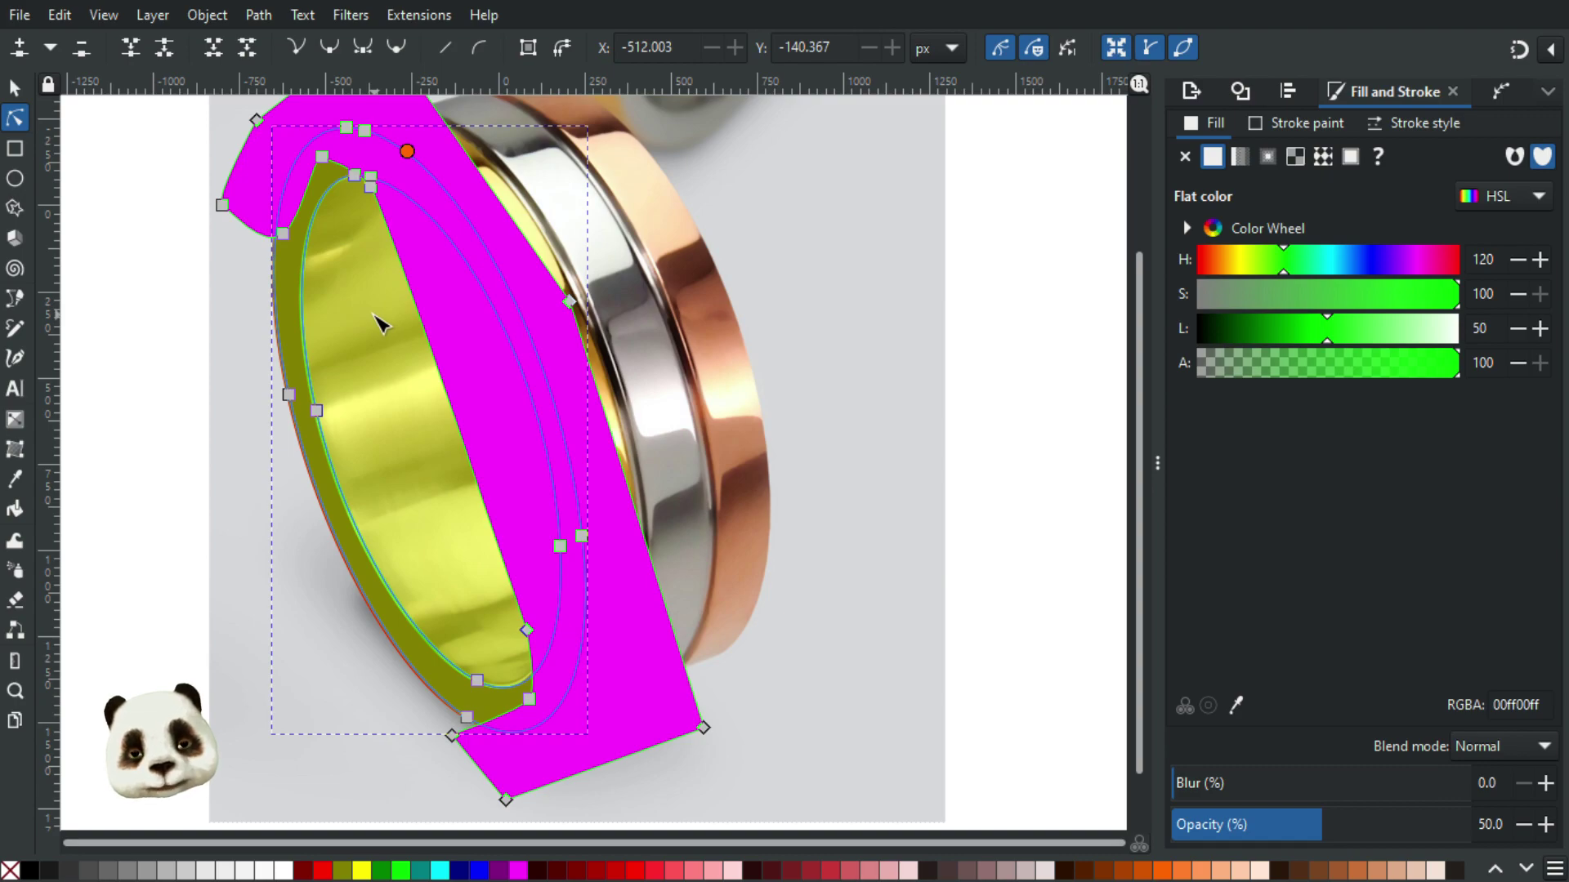
Step: Retry clipping the semi-transparent green rim copy with the magenta shape, and undo that clip
{"action": "left_click", "coordinate": [168, 272]}
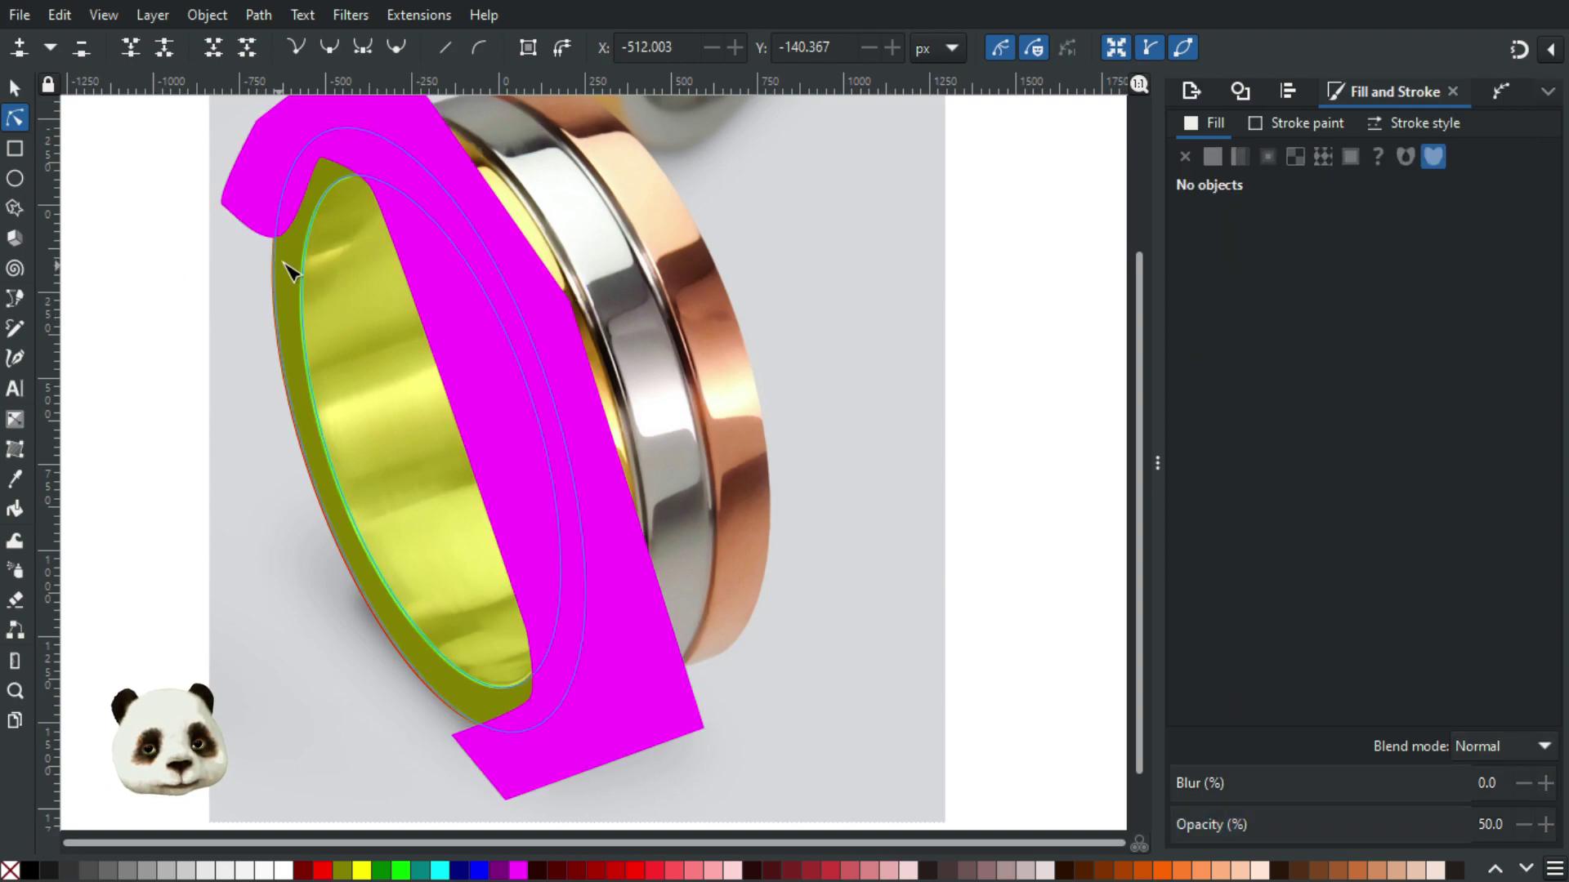
{"action": "left_click", "coordinate": [286, 263]}
{"action": "left_click", "coordinate": [253, 173], "text": "shift"}
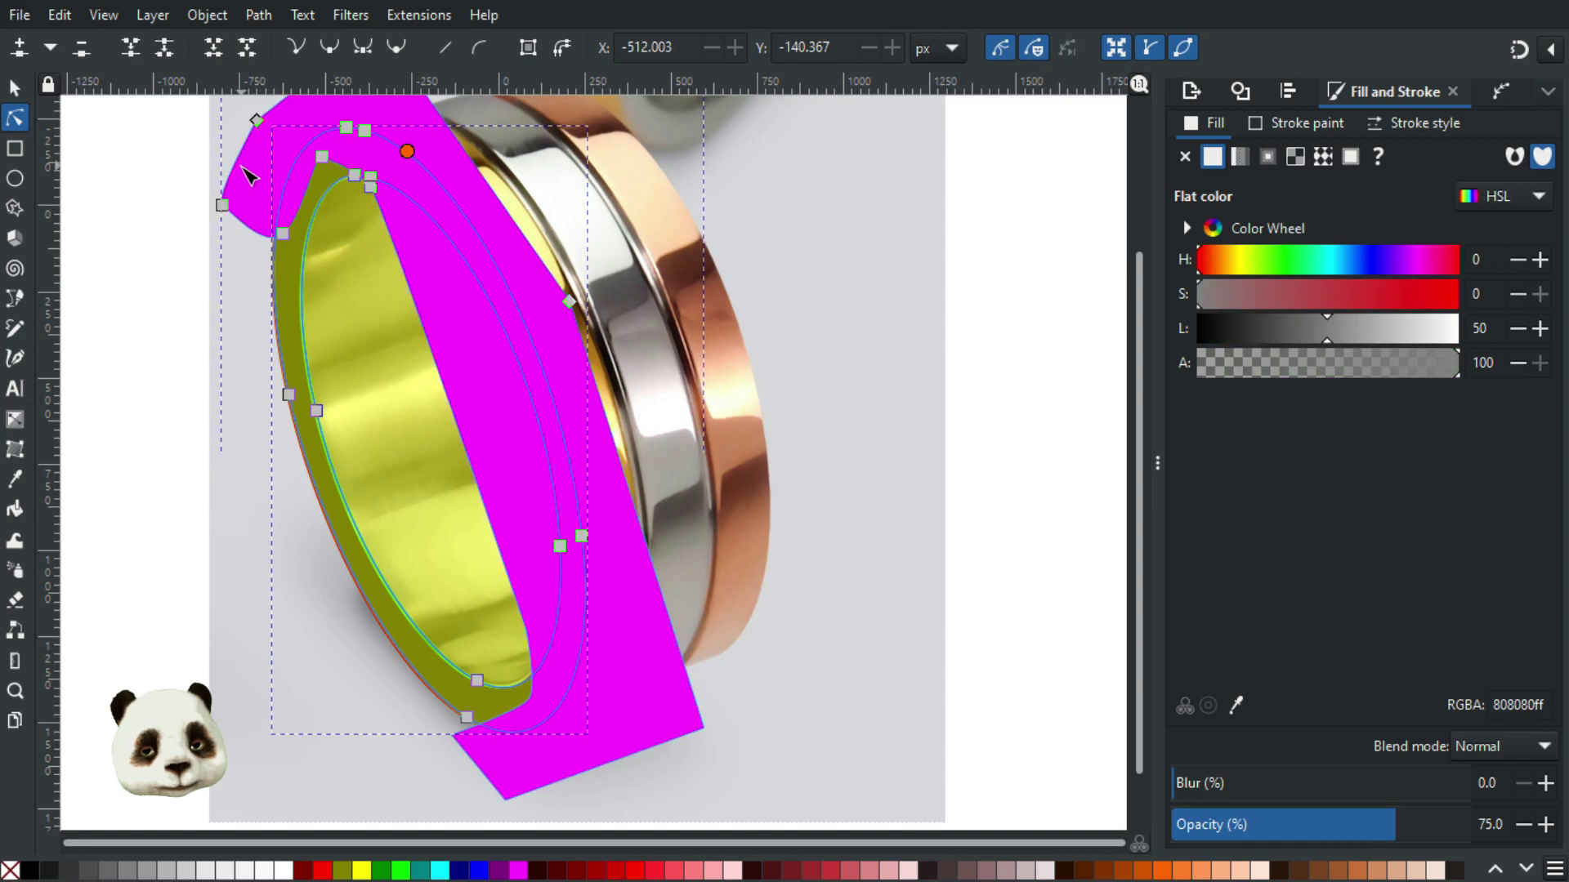
{"action": "right_click", "coordinate": [243, 167]}
{"action": "left_click", "coordinate": [315, 536]}
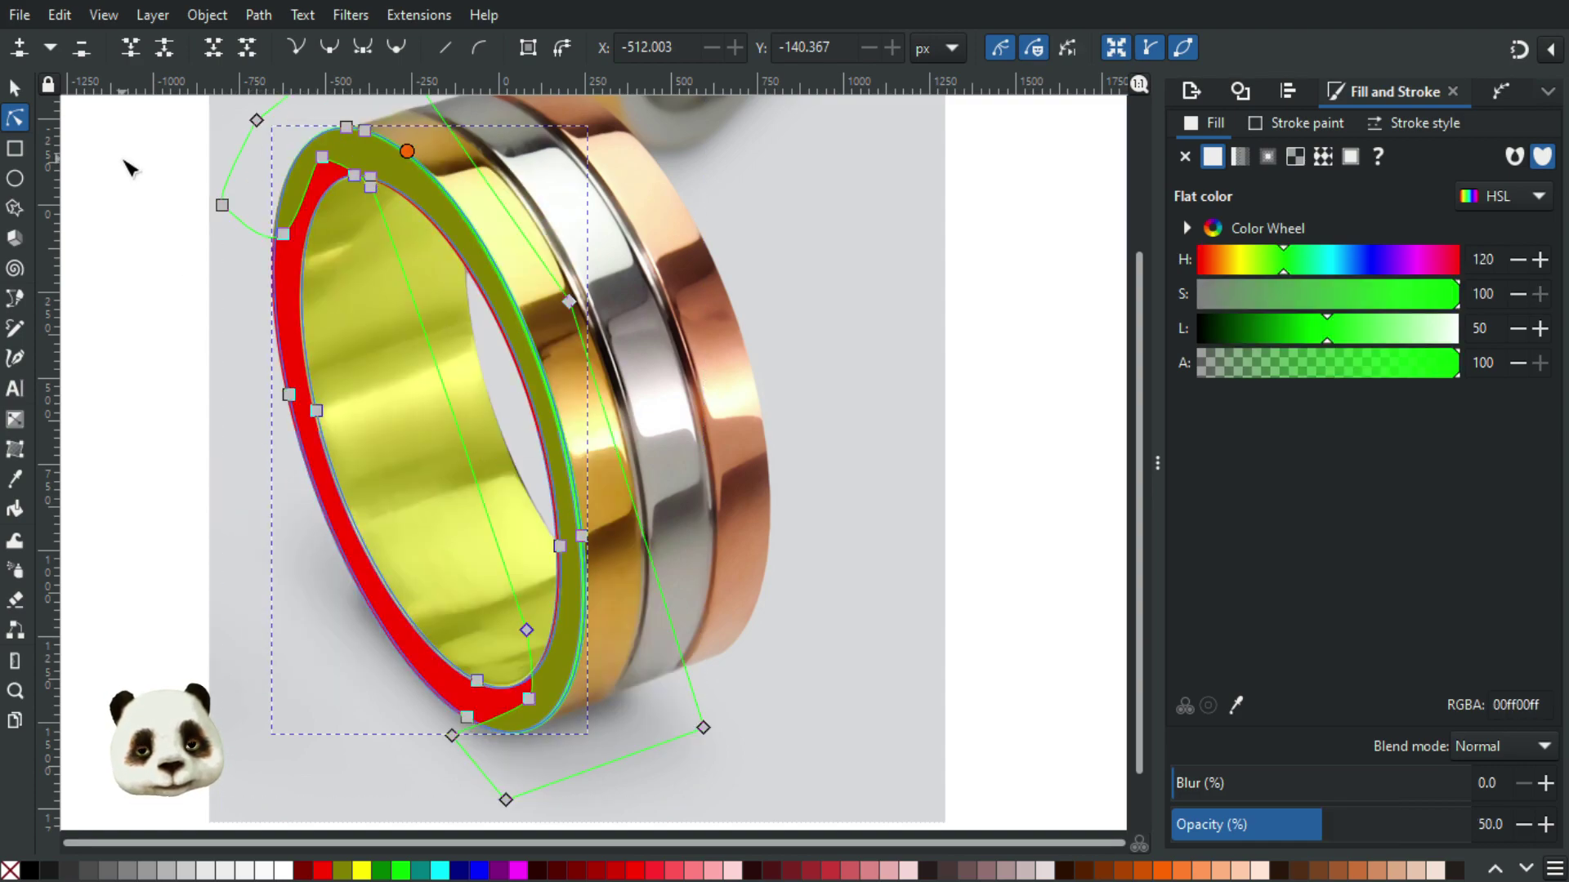
{"action": "key", "text": "ctrl+z"}
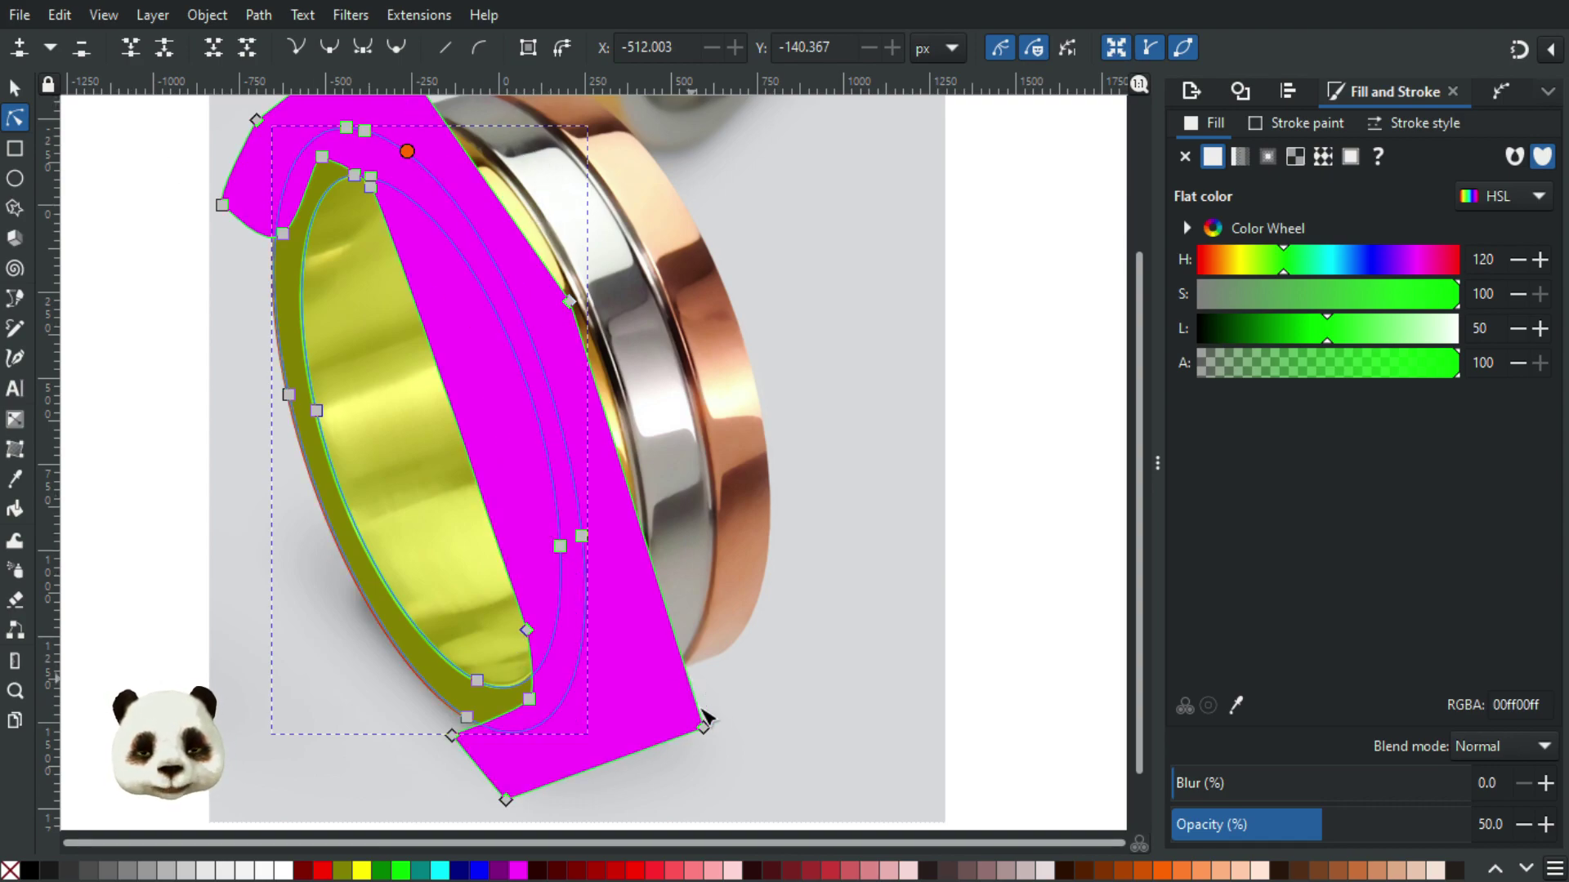
Step: Try moving the clip outline's lower-right node to the ring's lower left, at about X -679, Y 1515 px
{"action": "left_click_drag", "start_coordinate": [682, 730], "coordinate": [278, 732]}
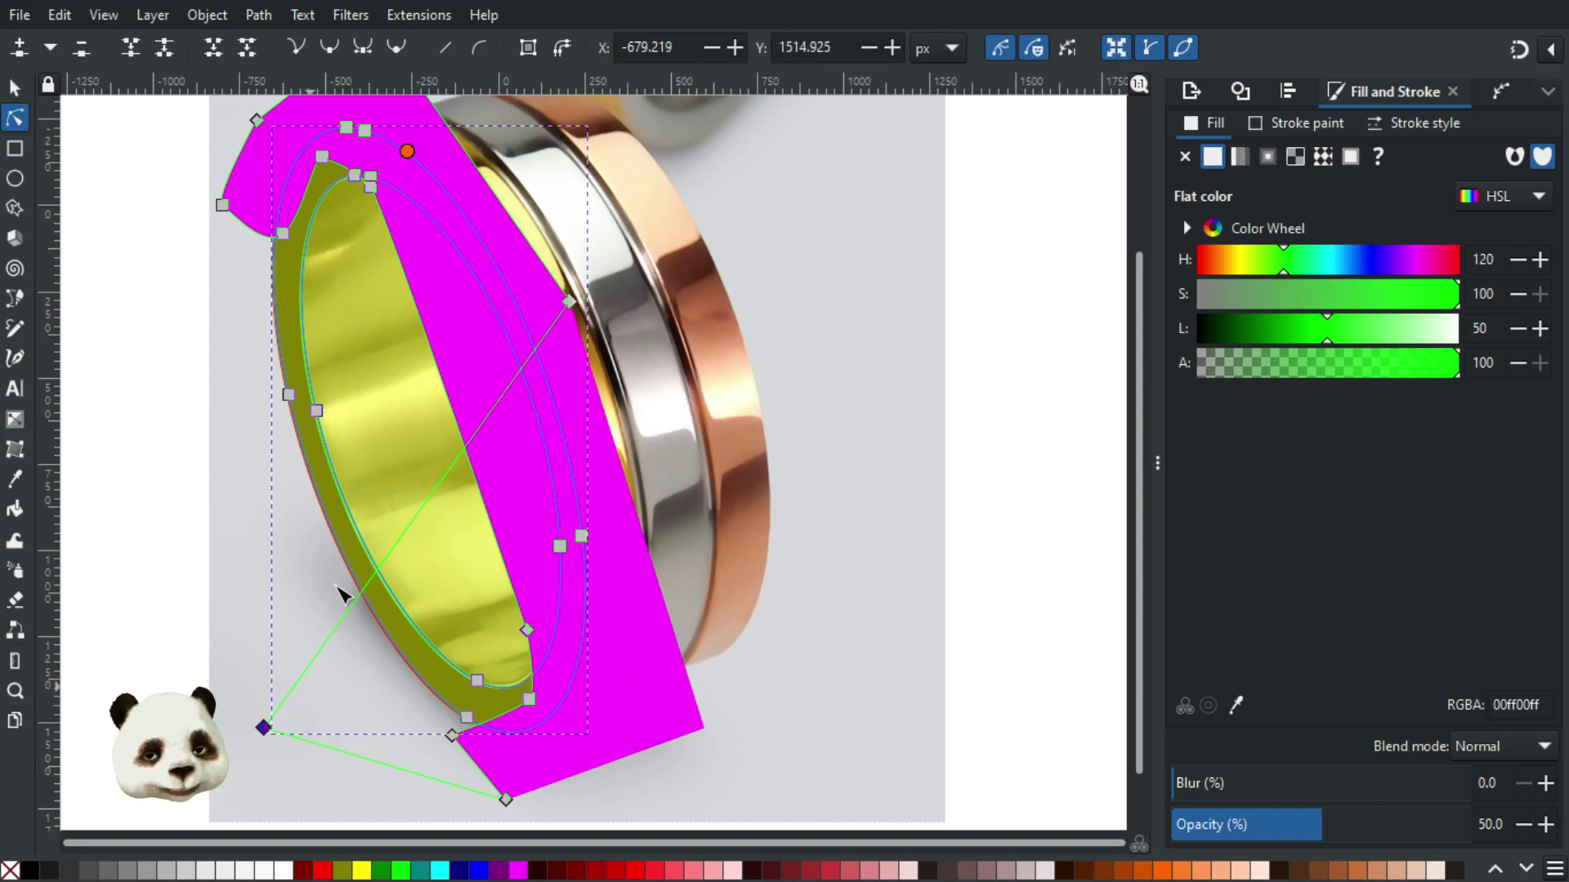
{"action": "left_click_drag", "start_coordinate": [374, 462], "coordinate": [397, 429]}
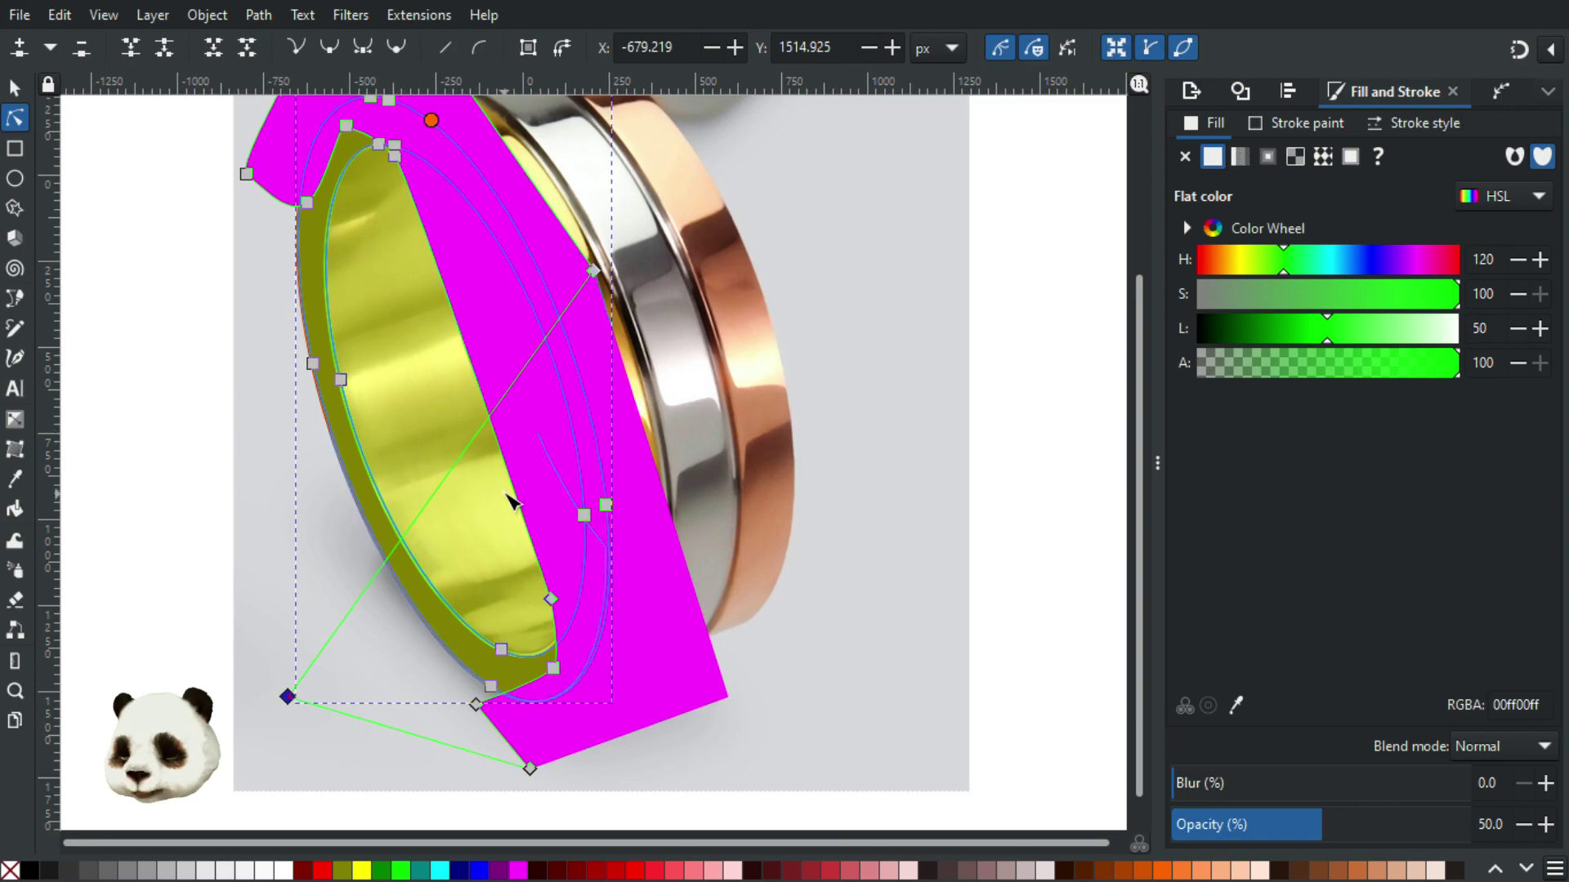
{"action": "left_click", "coordinate": [184, 388]}
{"action": "scroll", "coordinate": [188, 396], "scroll_direction": "down", "scroll_amount": 2, "text": "ctrl"}
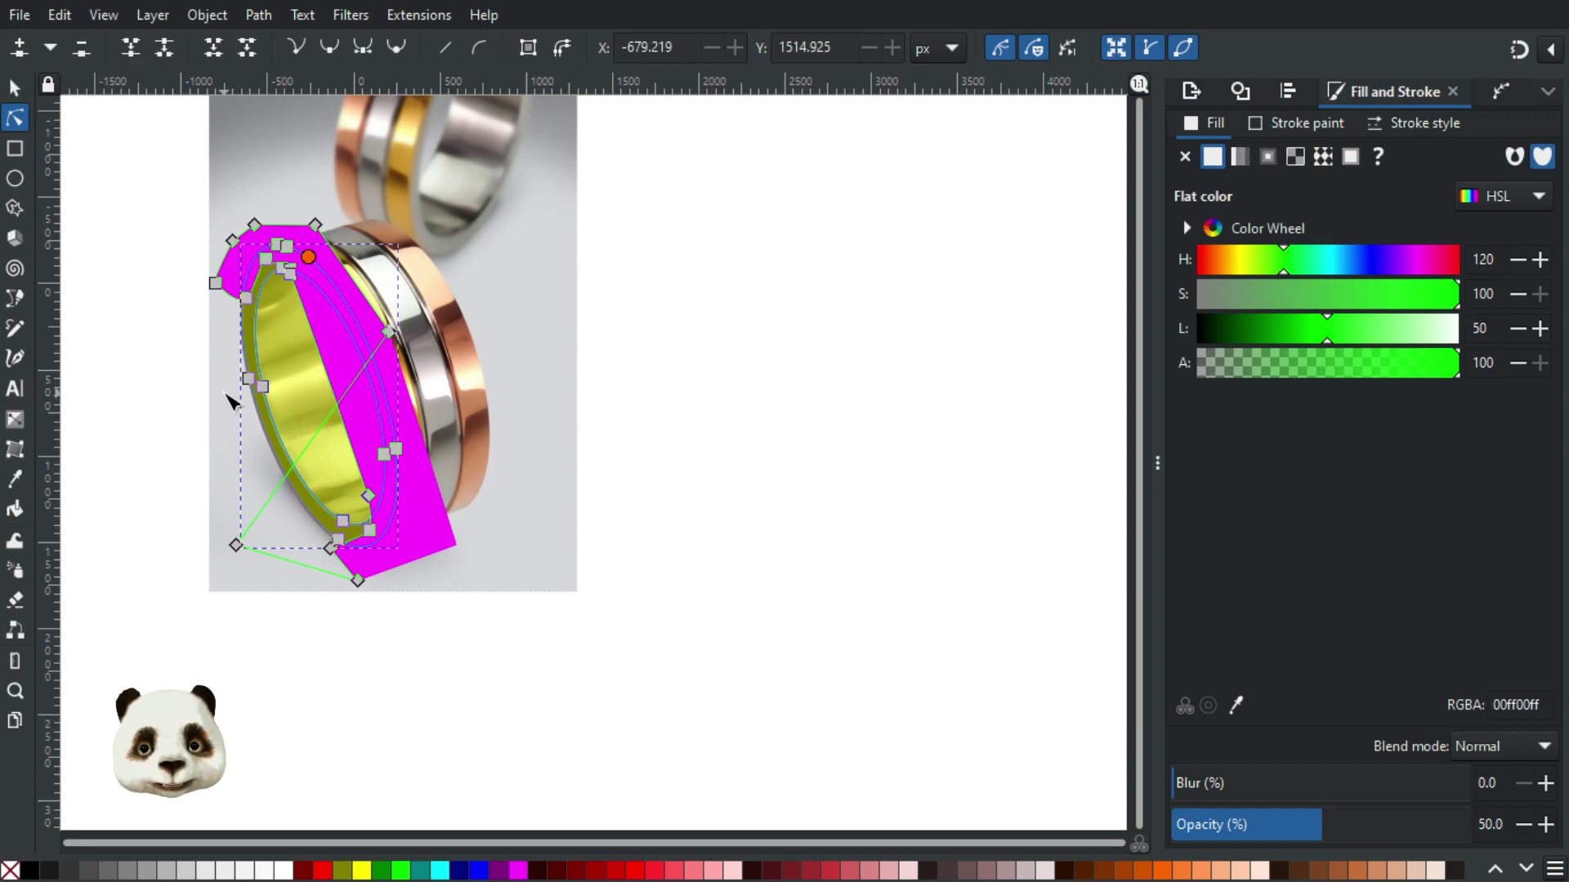
{"action": "left_click", "coordinate": [183, 360]}
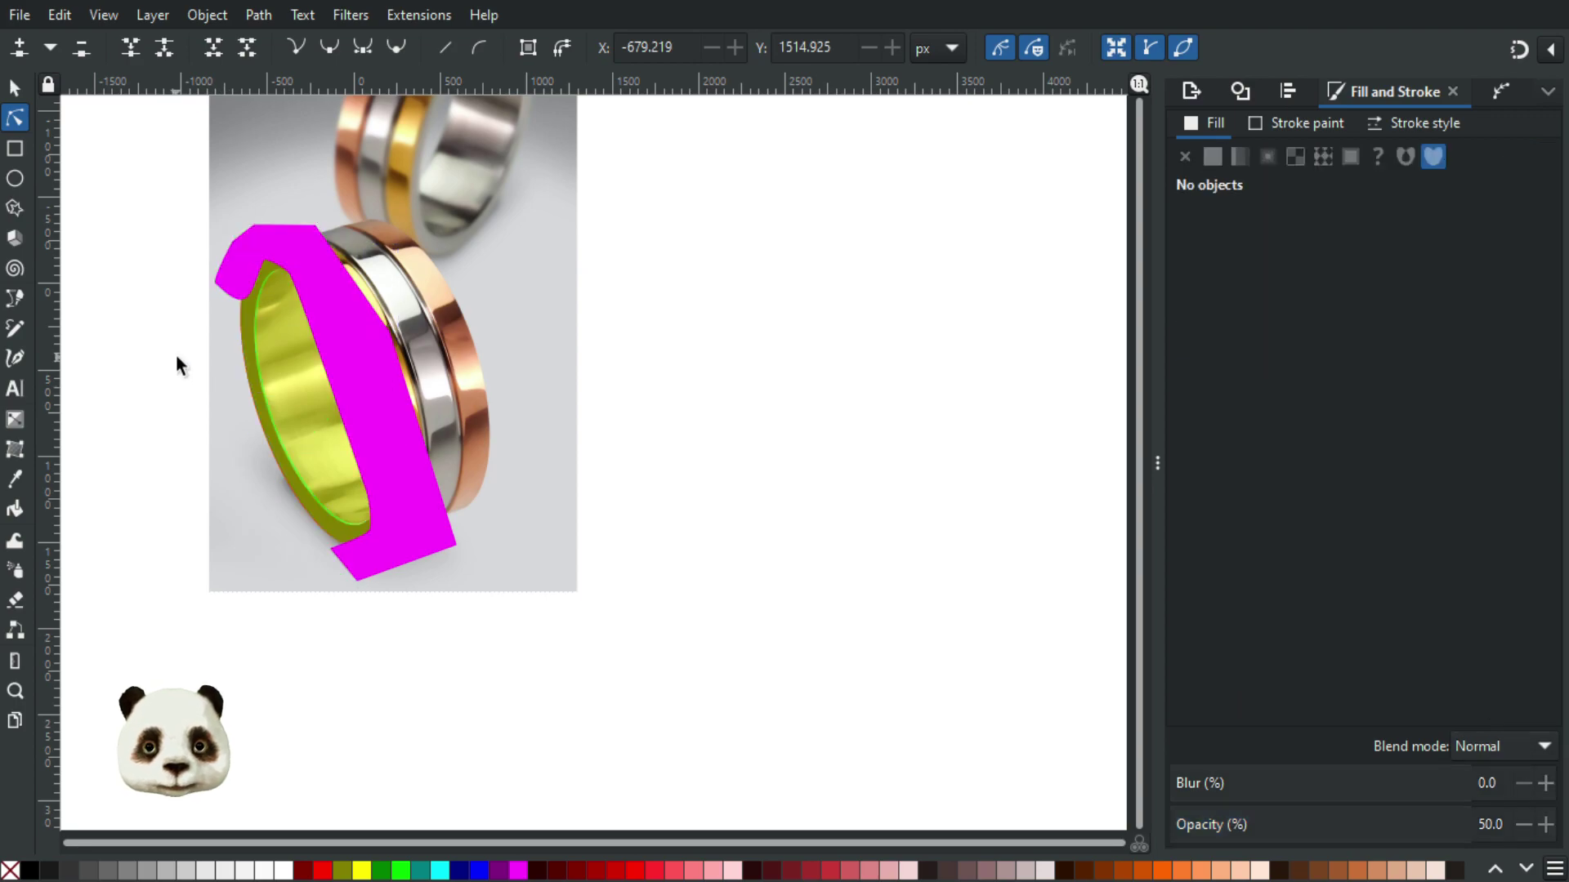
Step: Move the magenta shape's three right-side nodes left of the ring, the middle one to X -1085, Y 643 and the upper to X -1175, Y -200 px
{"action": "key", "text": "s"}
{"action": "left_click", "coordinate": [347, 339]}
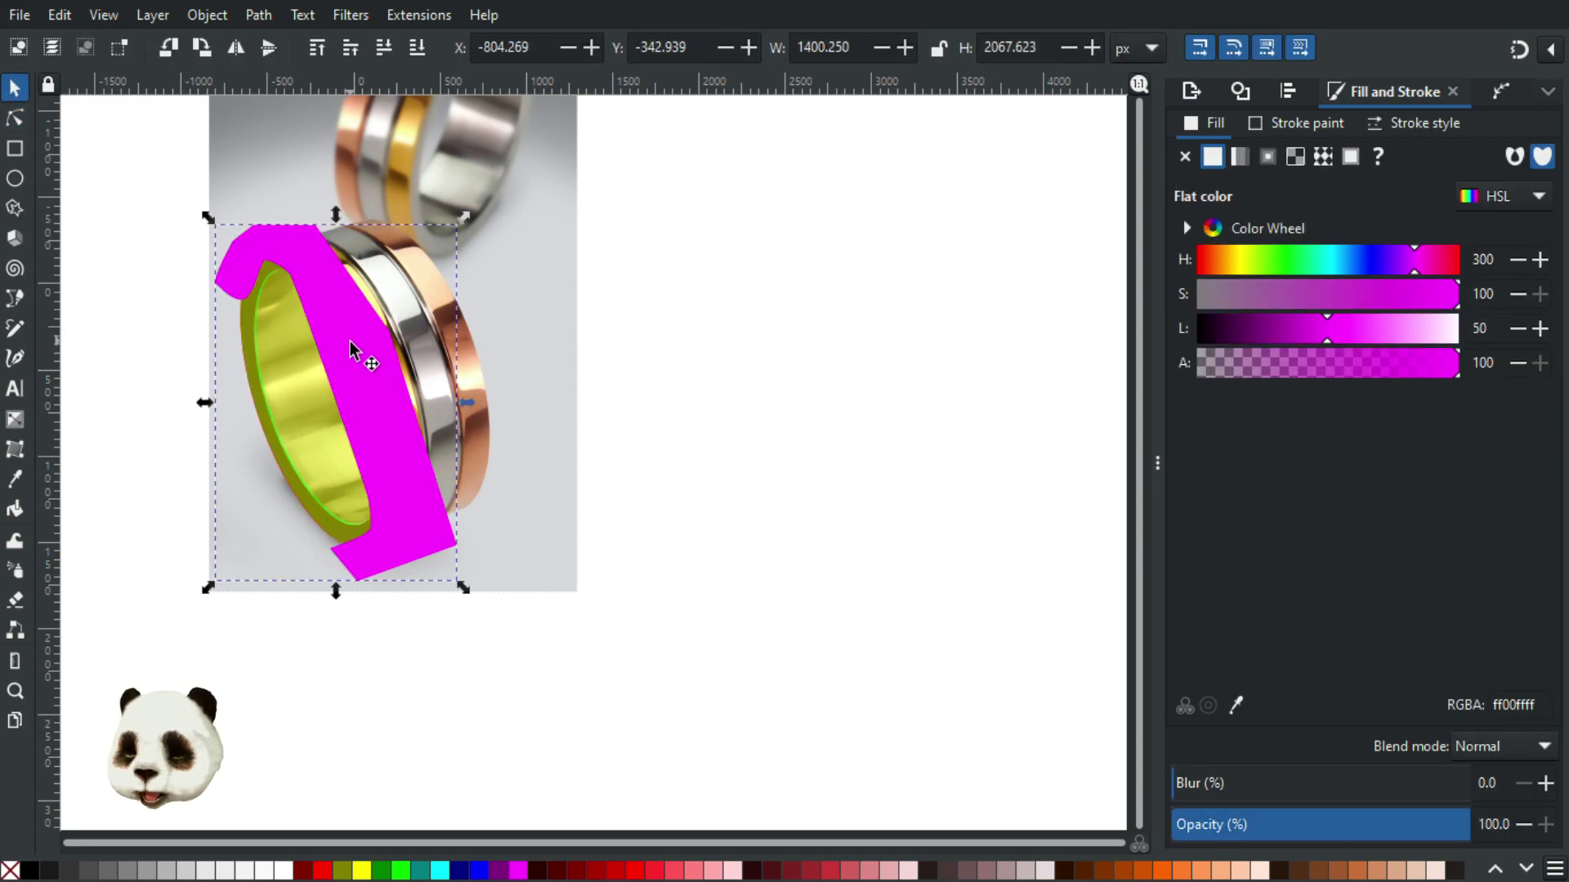
{"action": "left_click", "coordinate": [17, 116]}
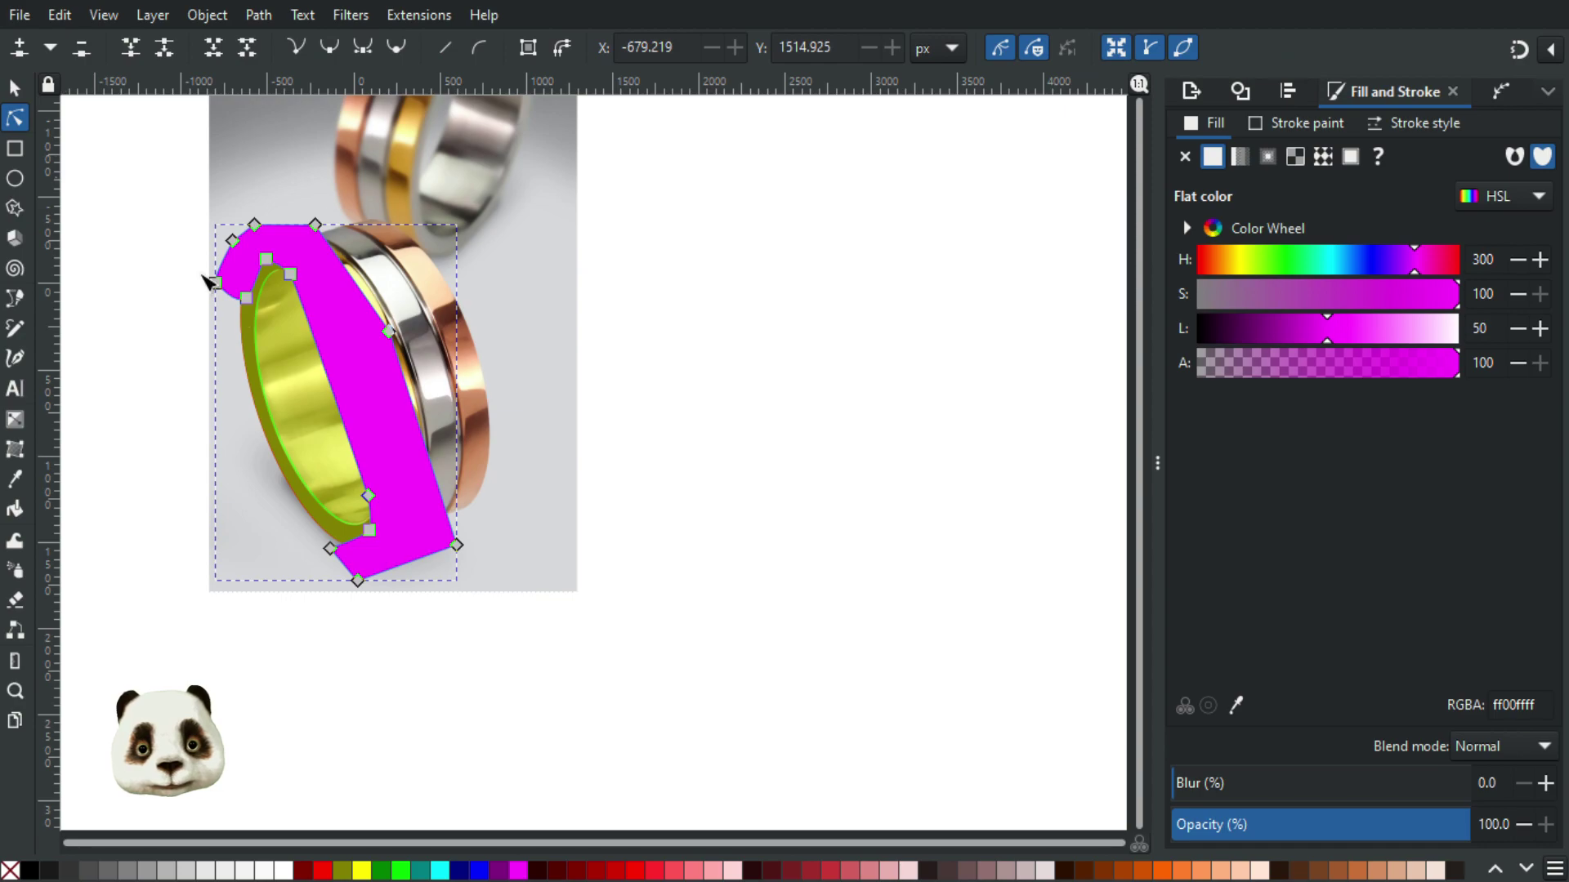
{"action": "left_click_drag", "start_coordinate": [458, 546], "coordinate": [234, 567]}
{"action": "left_click_drag", "start_coordinate": [389, 331], "coordinate": [166, 394]}
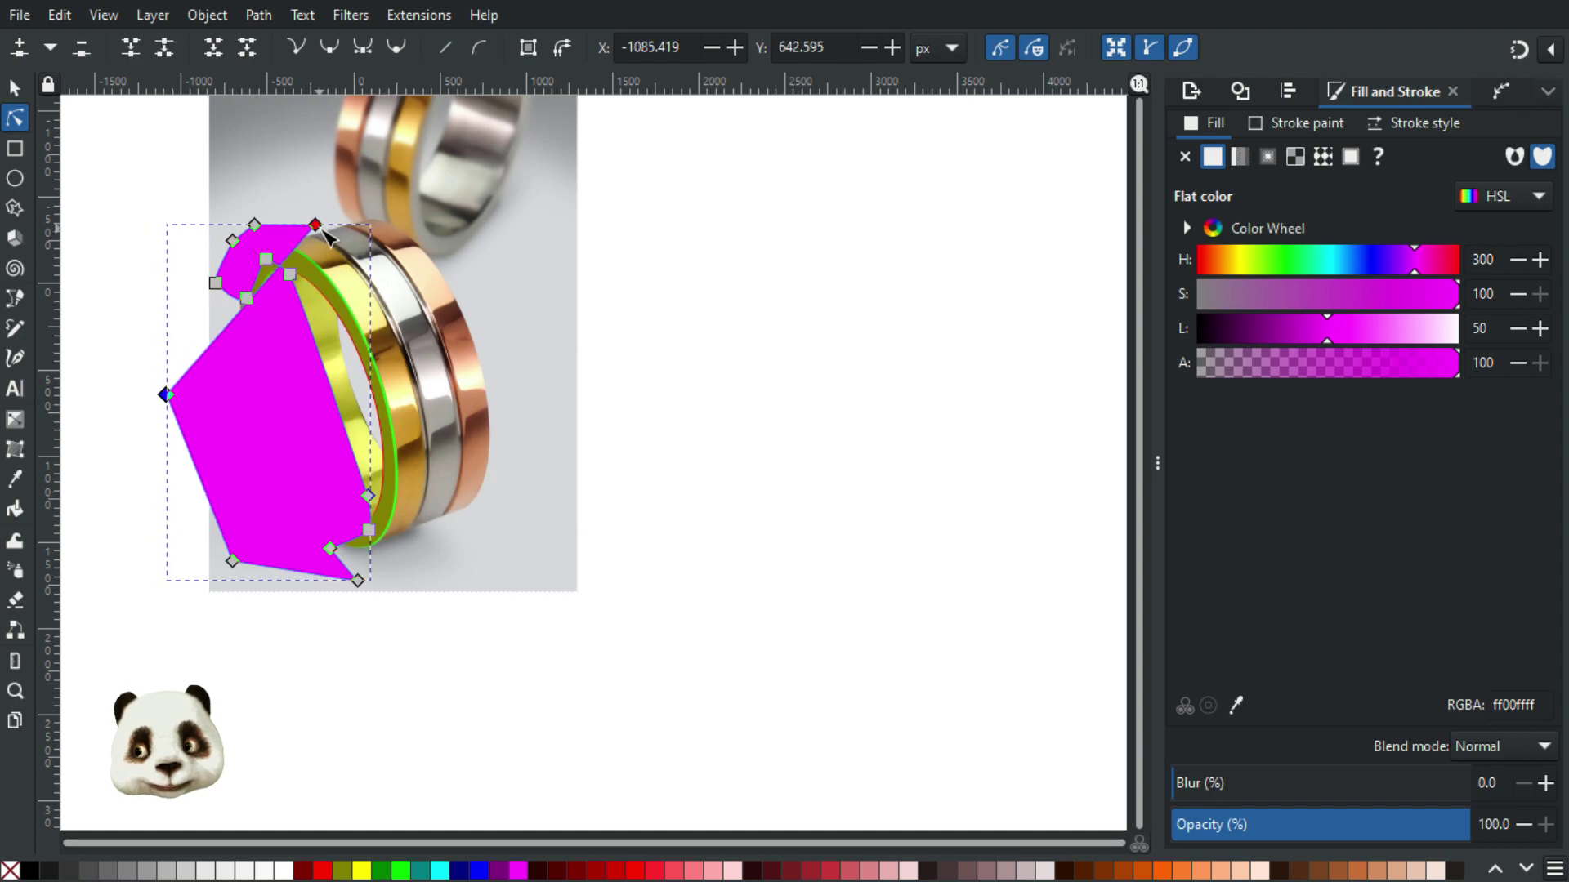
{"action": "left_click_drag", "start_coordinate": [316, 225], "coordinate": [159, 252]}
Step: Delete the magenta shape's two surplus nodes above the rim's upper-left side
{"action": "scroll", "coordinate": [212, 236], "scroll_direction": "up", "scroll_amount": 2, "text": "ctrl"}
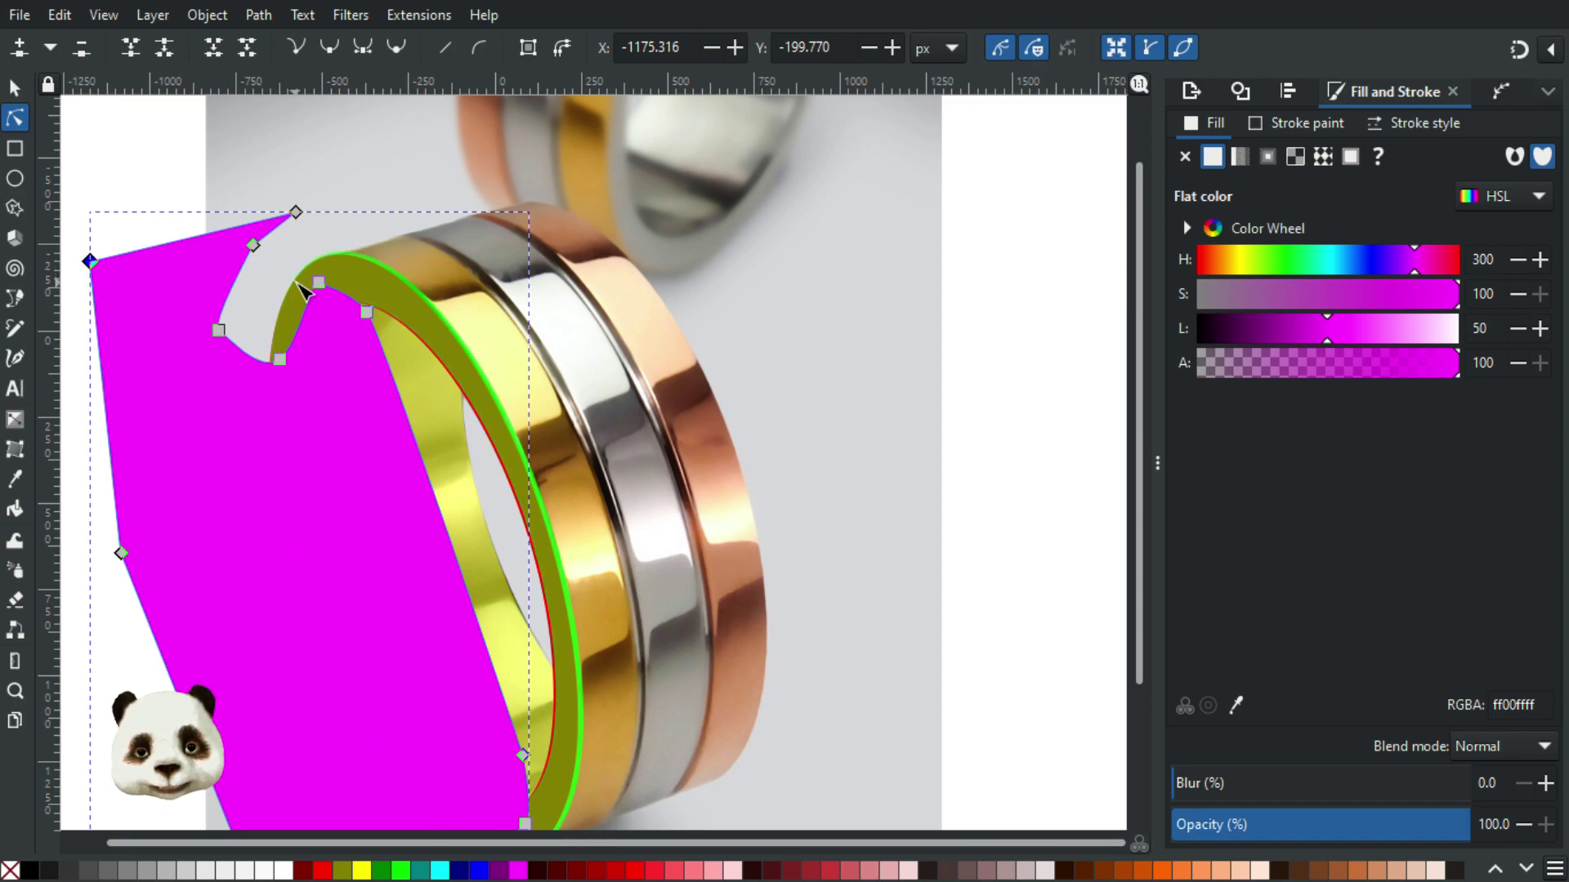
{"action": "left_click_drag", "start_coordinate": [319, 175], "coordinate": [128, 280]}
{"action": "key", "text": "Delete"}
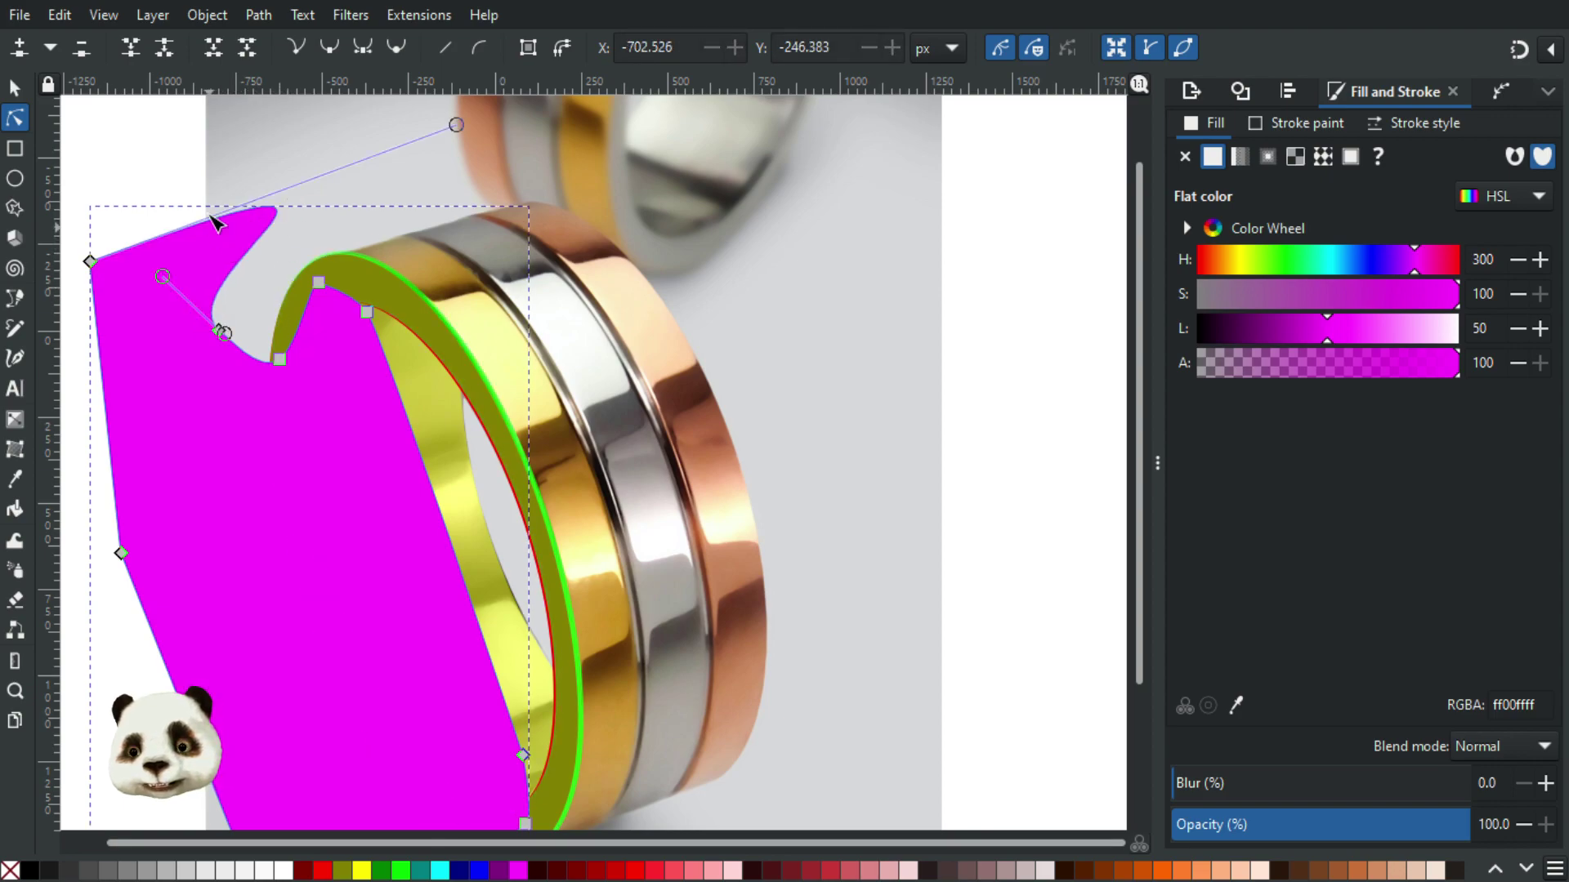
Step: Remove the magenta shape's far upper-left node and straighten the resulting curved edge left of the ring
{"action": "left_click_drag", "start_coordinate": [456, 125], "coordinate": [211, 284]}
{"action": "scroll", "coordinate": [183, 233], "scroll_direction": "down", "scroll_amount": 5}
{"action": "left_click_drag", "start_coordinate": [189, 212], "coordinate": [520, 595]}
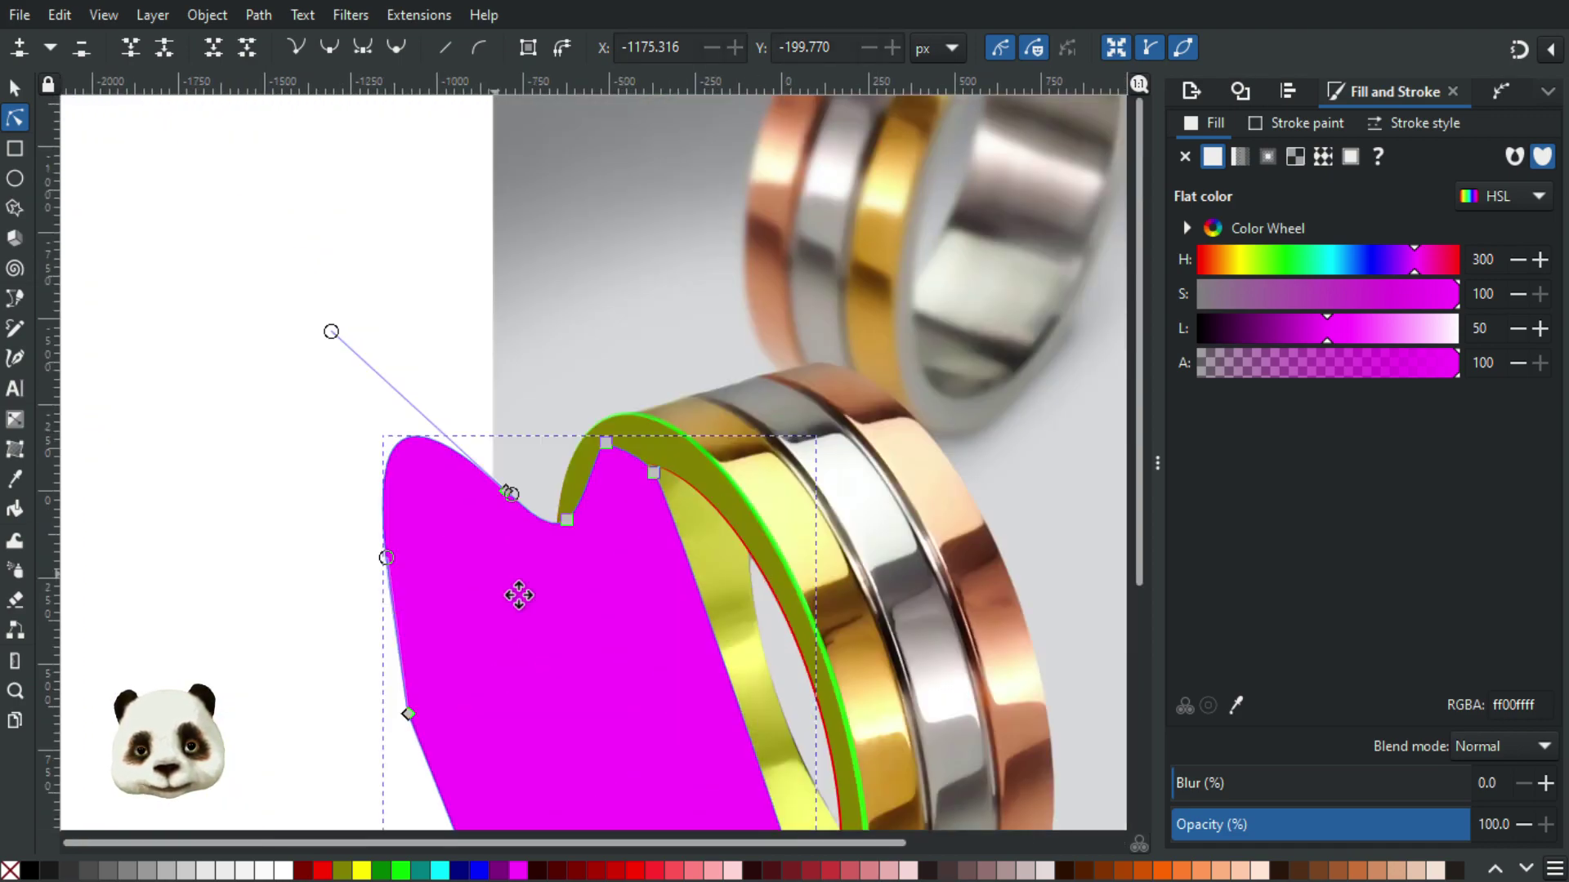
{"action": "left_click_drag", "start_coordinate": [373, 369], "coordinate": [376, 398]}
{"action": "left_click", "coordinate": [374, 369], "text": "ctrl"}
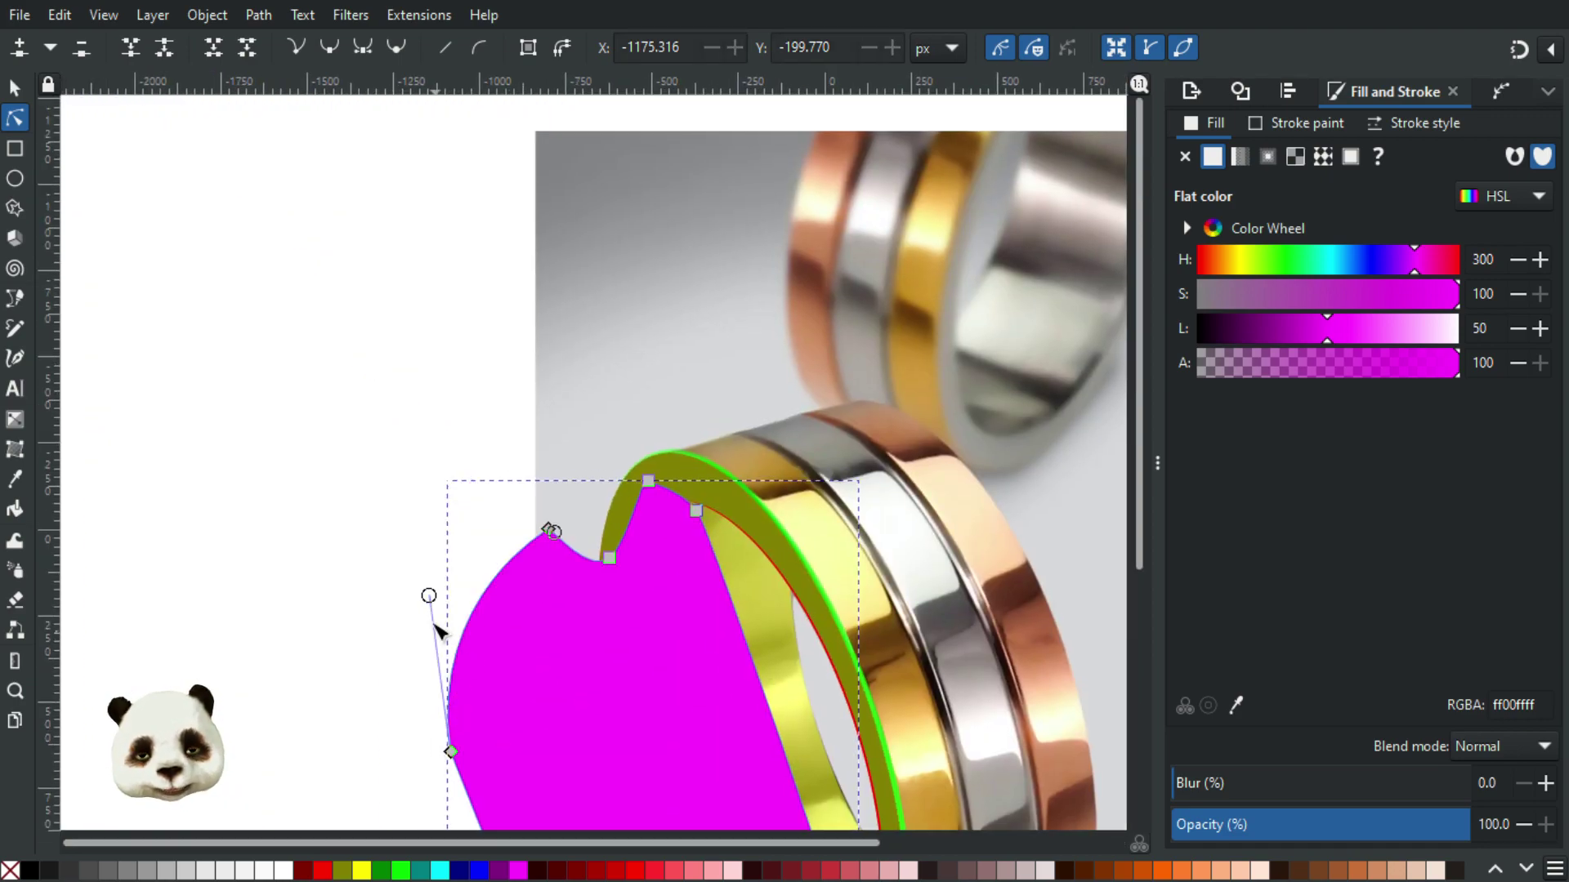
{"action": "left_click", "coordinate": [429, 596], "text": "ctrl"}
{"action": "left_click_drag", "start_coordinate": [430, 469], "coordinate": [175, 206]}
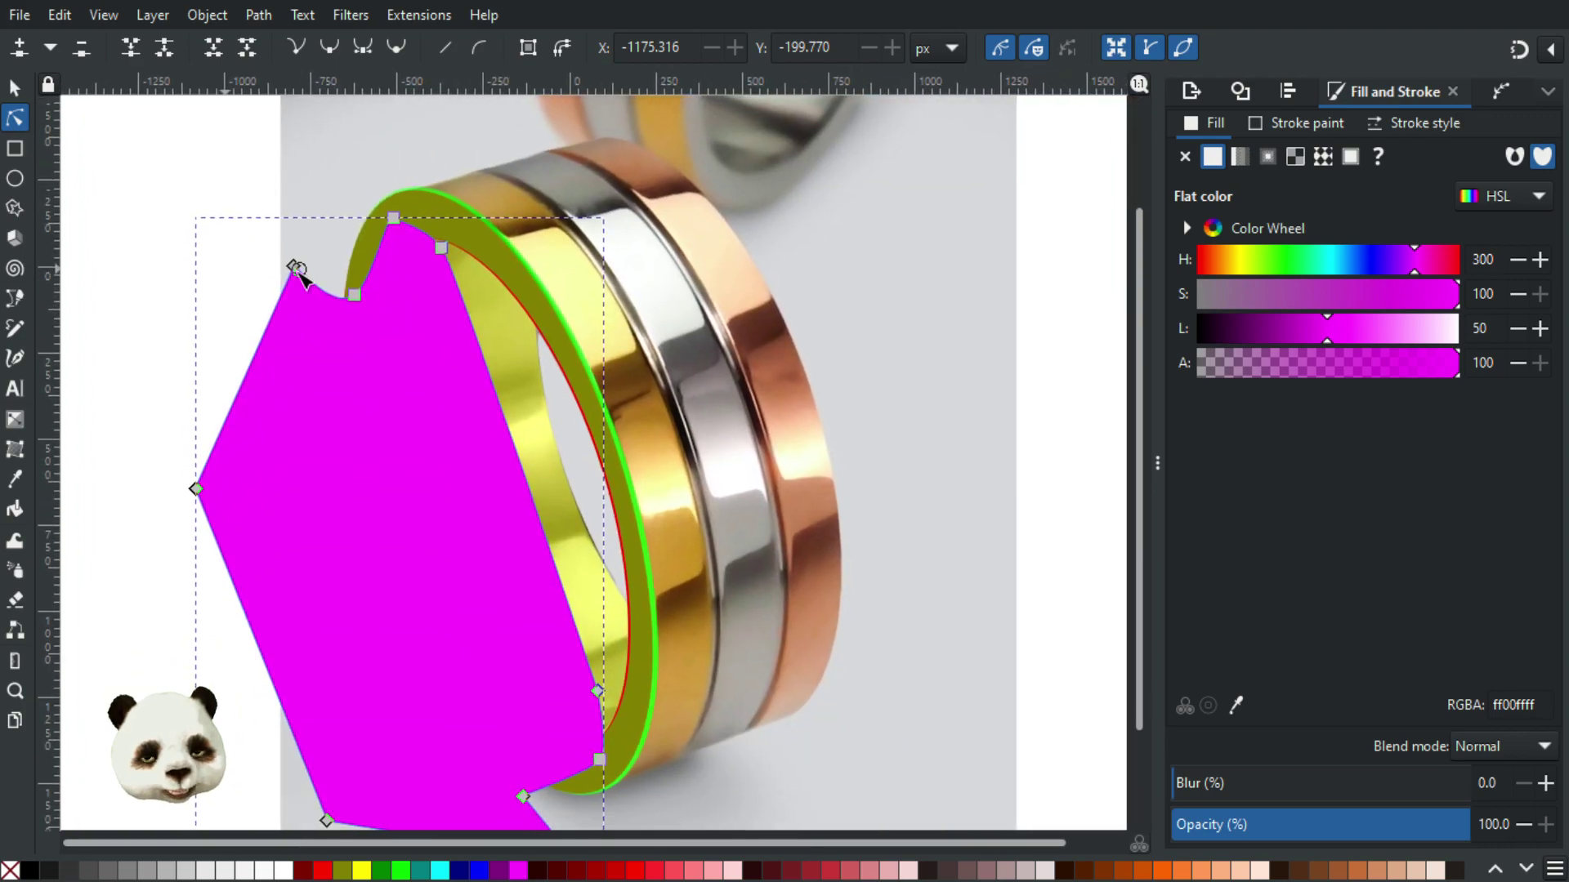
Step: Clip the semi-transparent green rim copy with the reshaped magenta shape, keeping only the rim's left side
{"action": "left_click", "coordinate": [468, 231]}
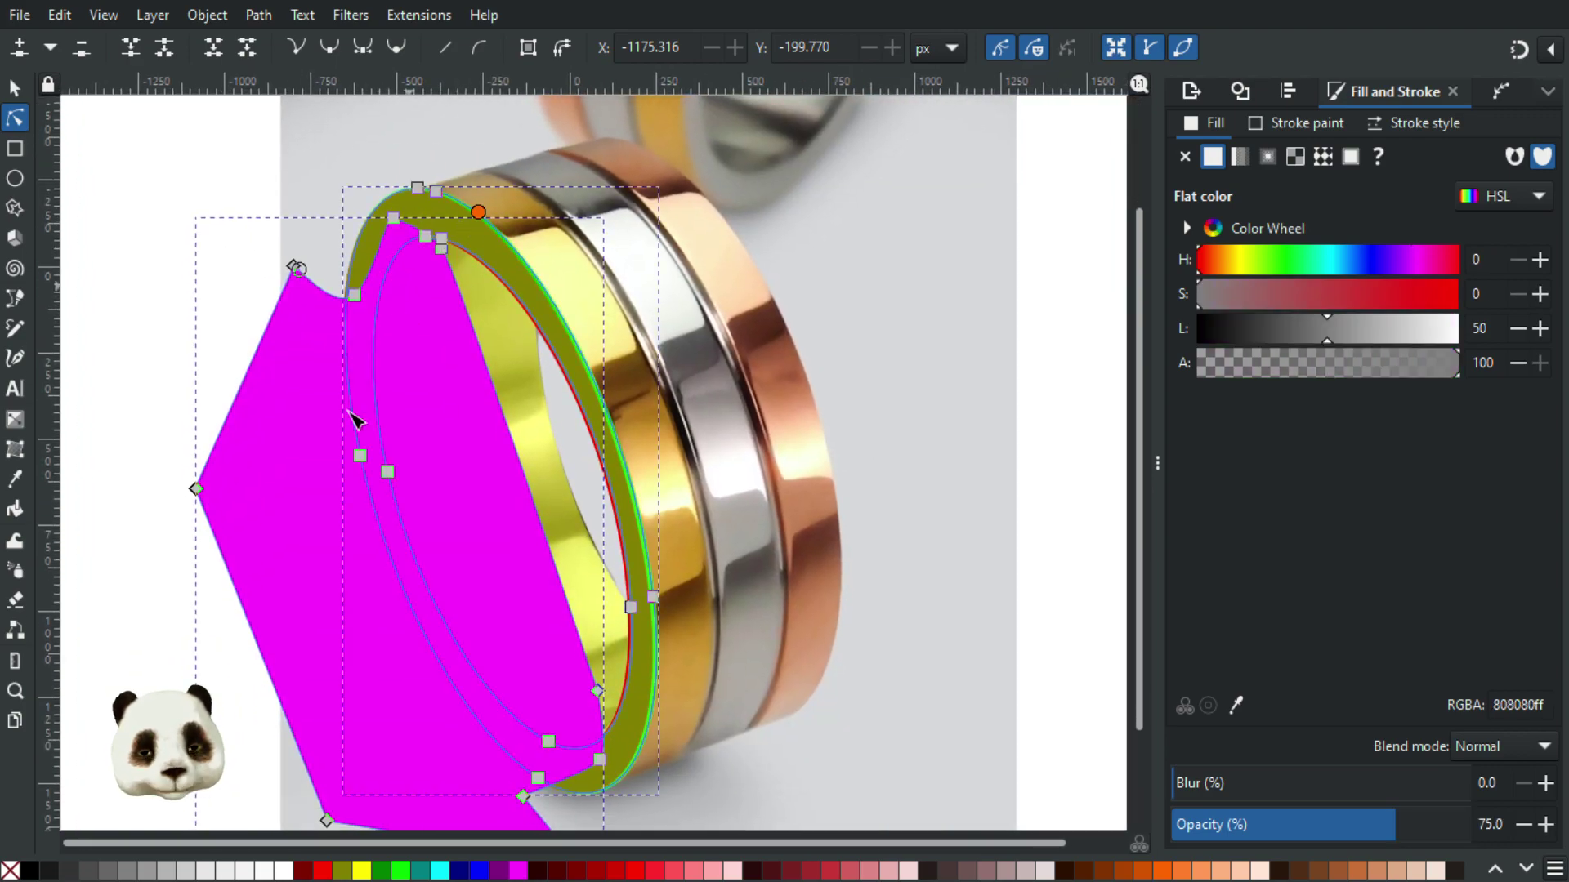
{"action": "right_click", "coordinate": [280, 515]}
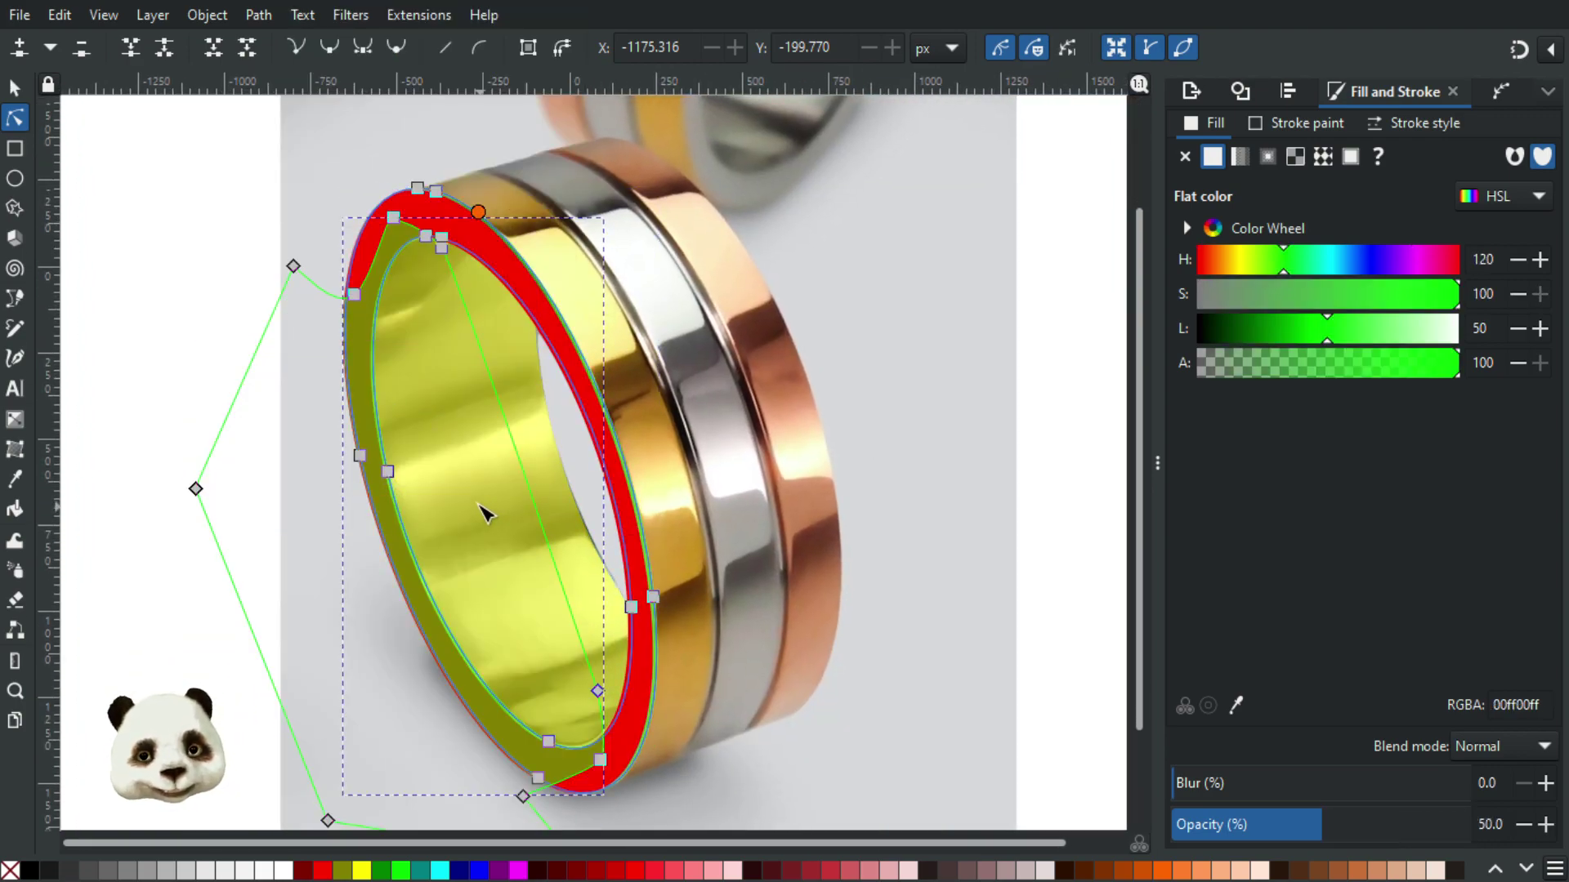
{"action": "left_click", "coordinate": [193, 224]}
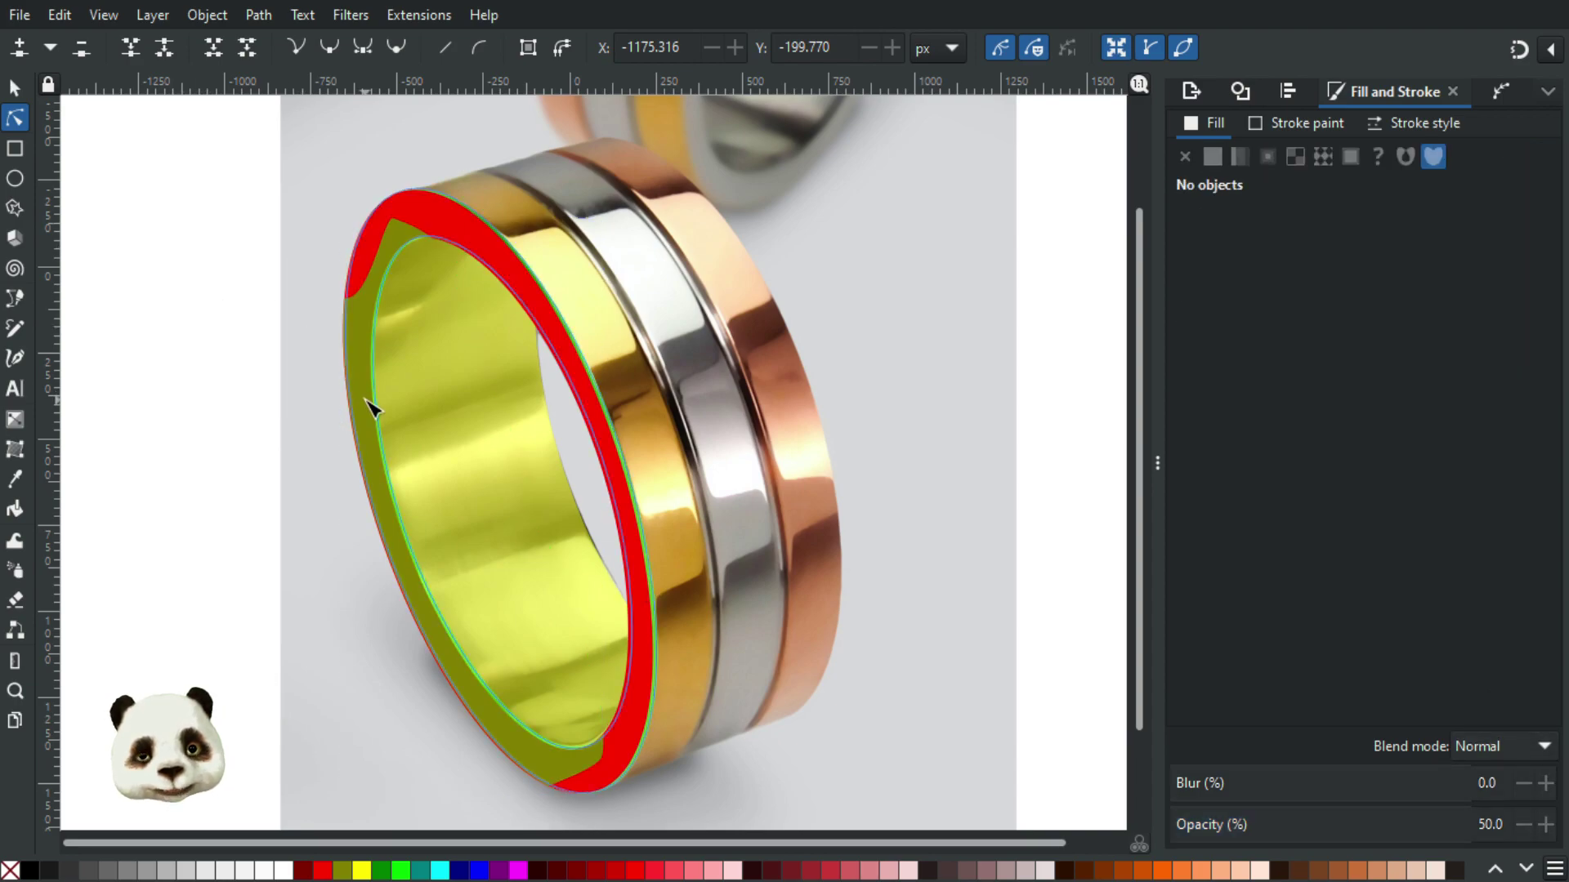
Step: Place the clipped left-side green piece beneath the red rim and darken its fill to a lightness of 22
{"action": "left_click", "coordinate": [372, 406]}
{"action": "left_click", "coordinate": [14, 88]}
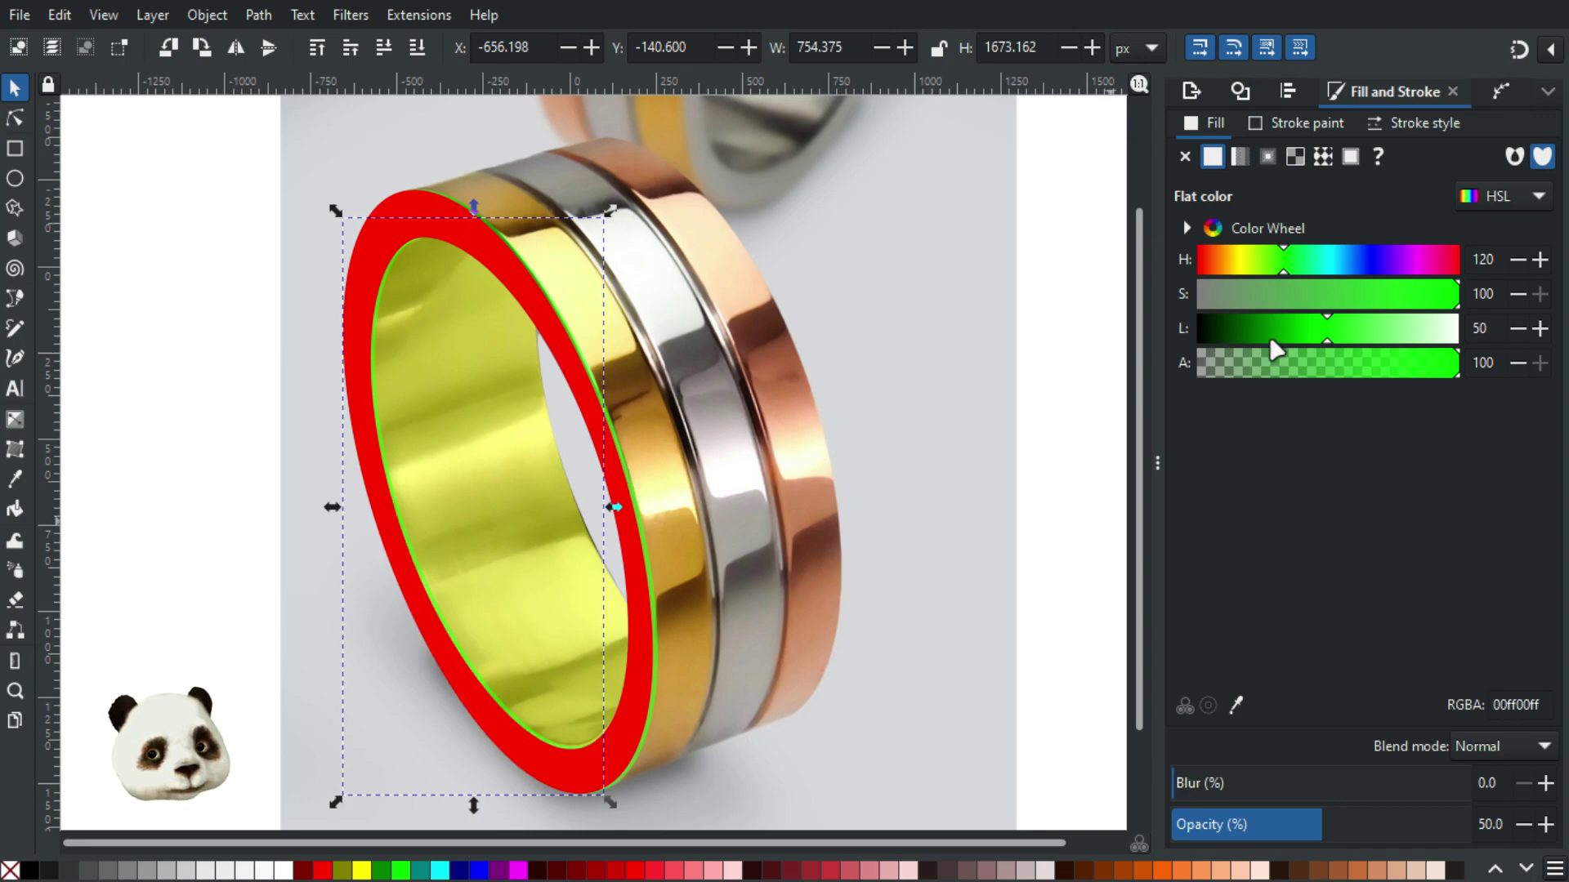
{"action": "left_click_drag", "start_coordinate": [1269, 340], "coordinate": [1256, 337]}
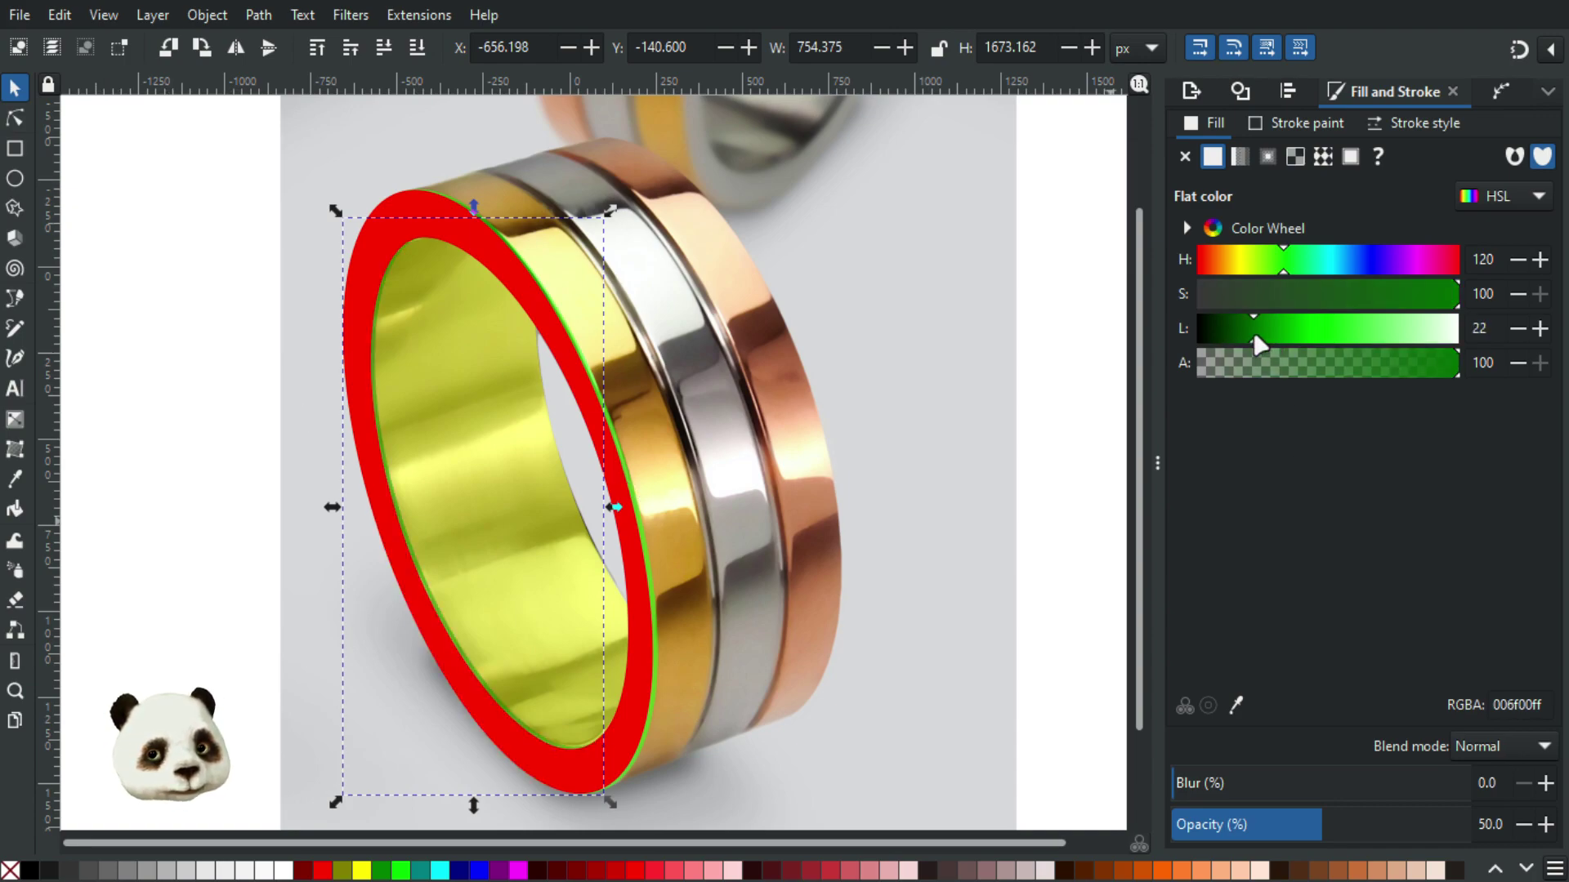
{"action": "left_click", "coordinate": [168, 351]}
Step: Move the upper-right node of the yellow inner-band shape beneath the red rim, to about X -89, Y 51 px
{"action": "scroll", "coordinate": [168, 352], "scroll_direction": "down", "scroll_amount": 3}
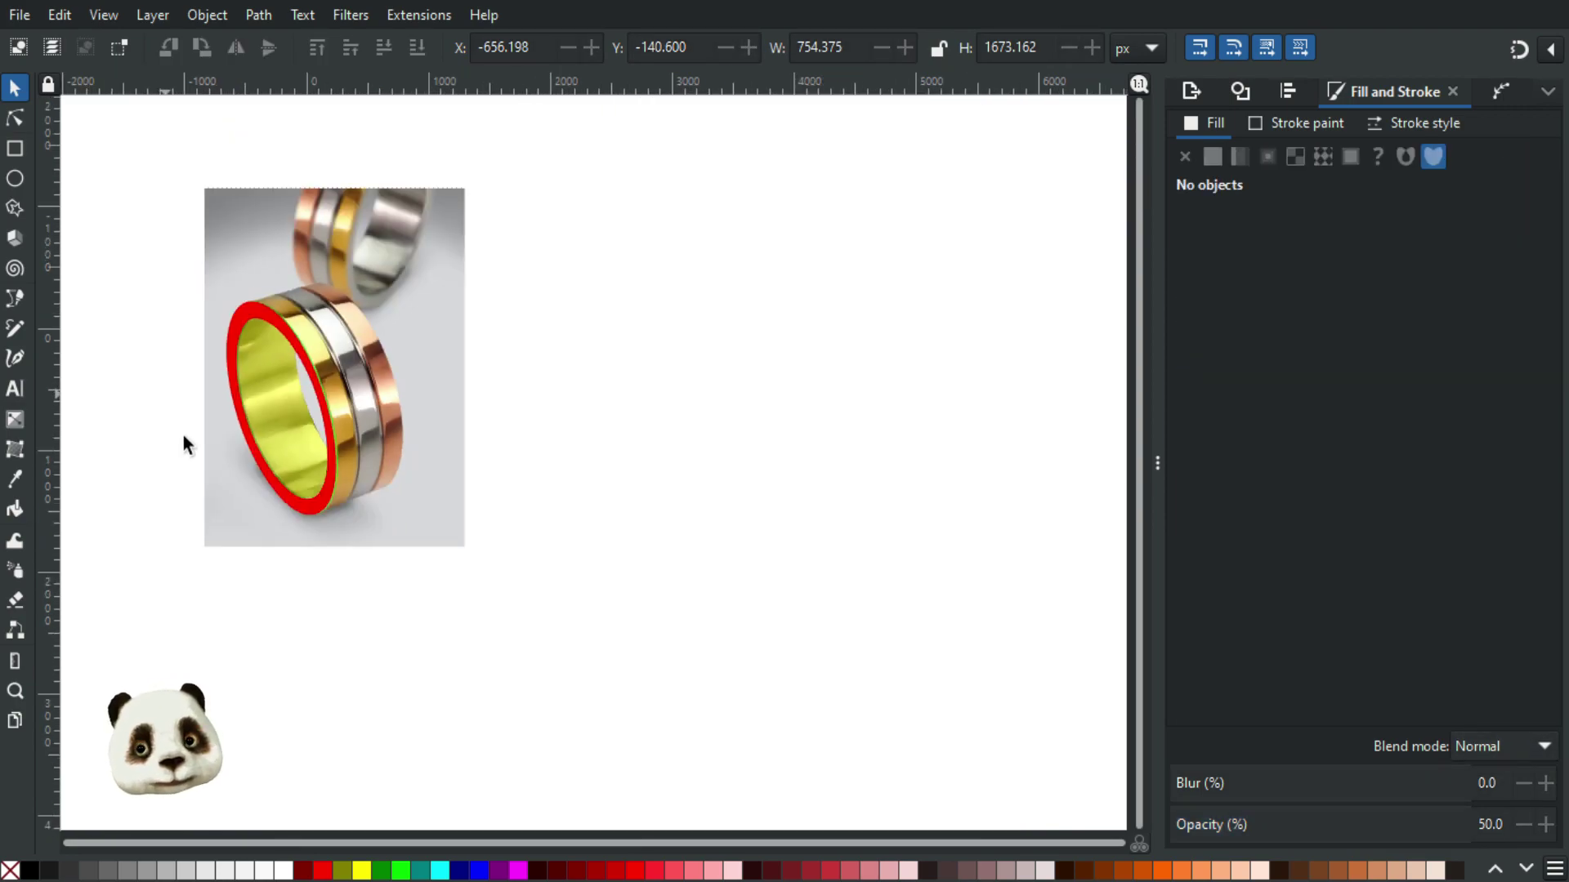
{"action": "scroll", "coordinate": [188, 461], "scroll_direction": "up", "scroll_amount": 3}
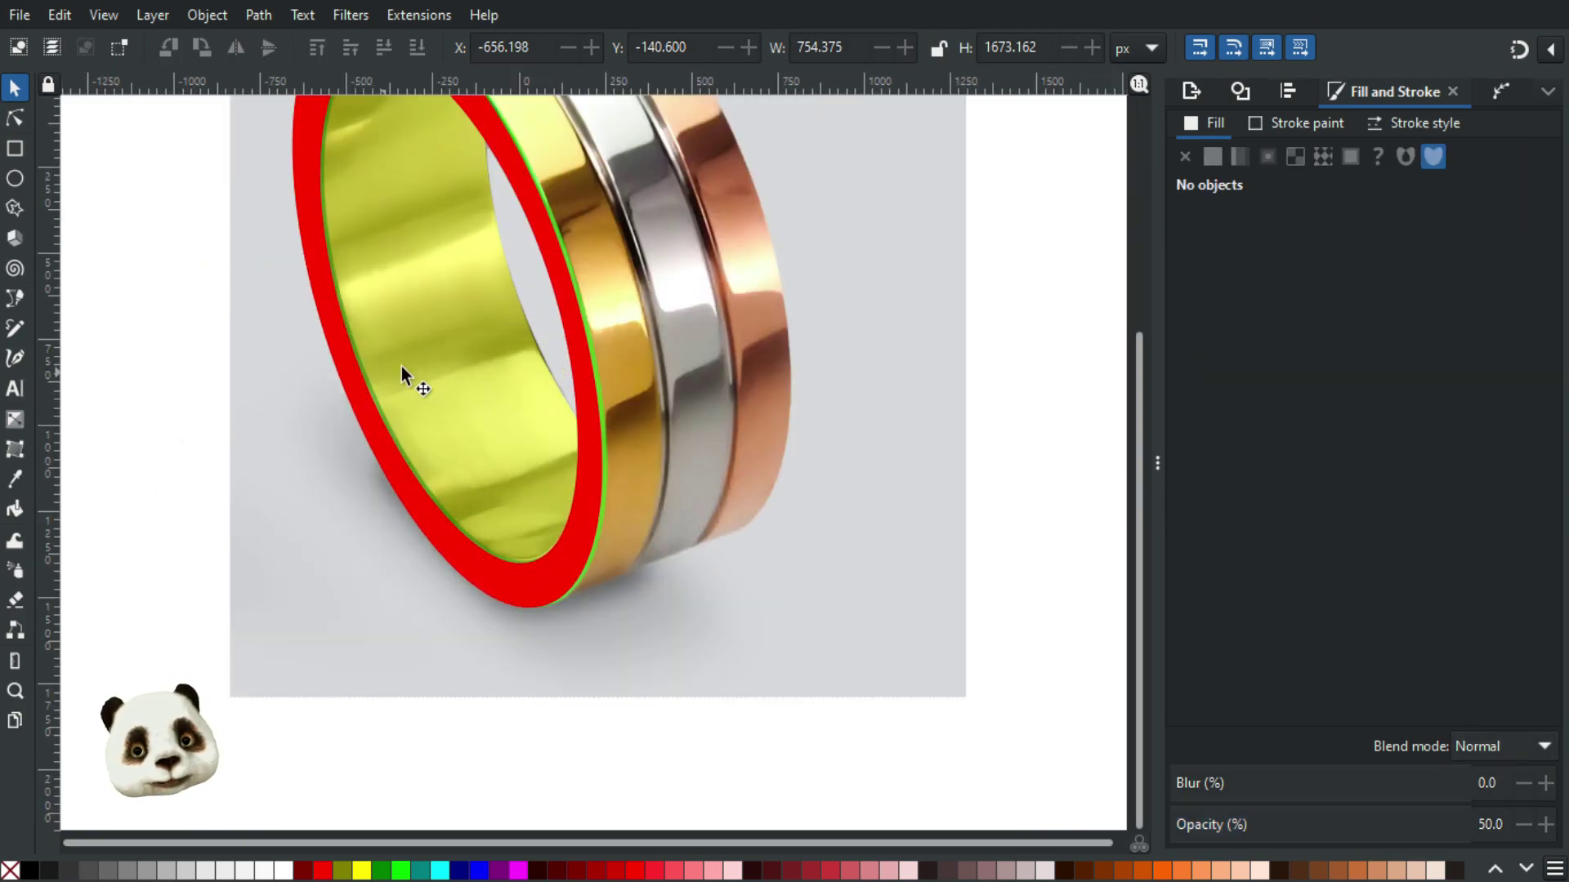
{"action": "scroll", "coordinate": [491, 351], "scroll_direction": "up", "scroll_amount": 1}
{"action": "scroll", "coordinate": [564, 564], "scroll_direction": "up", "scroll_amount": 1}
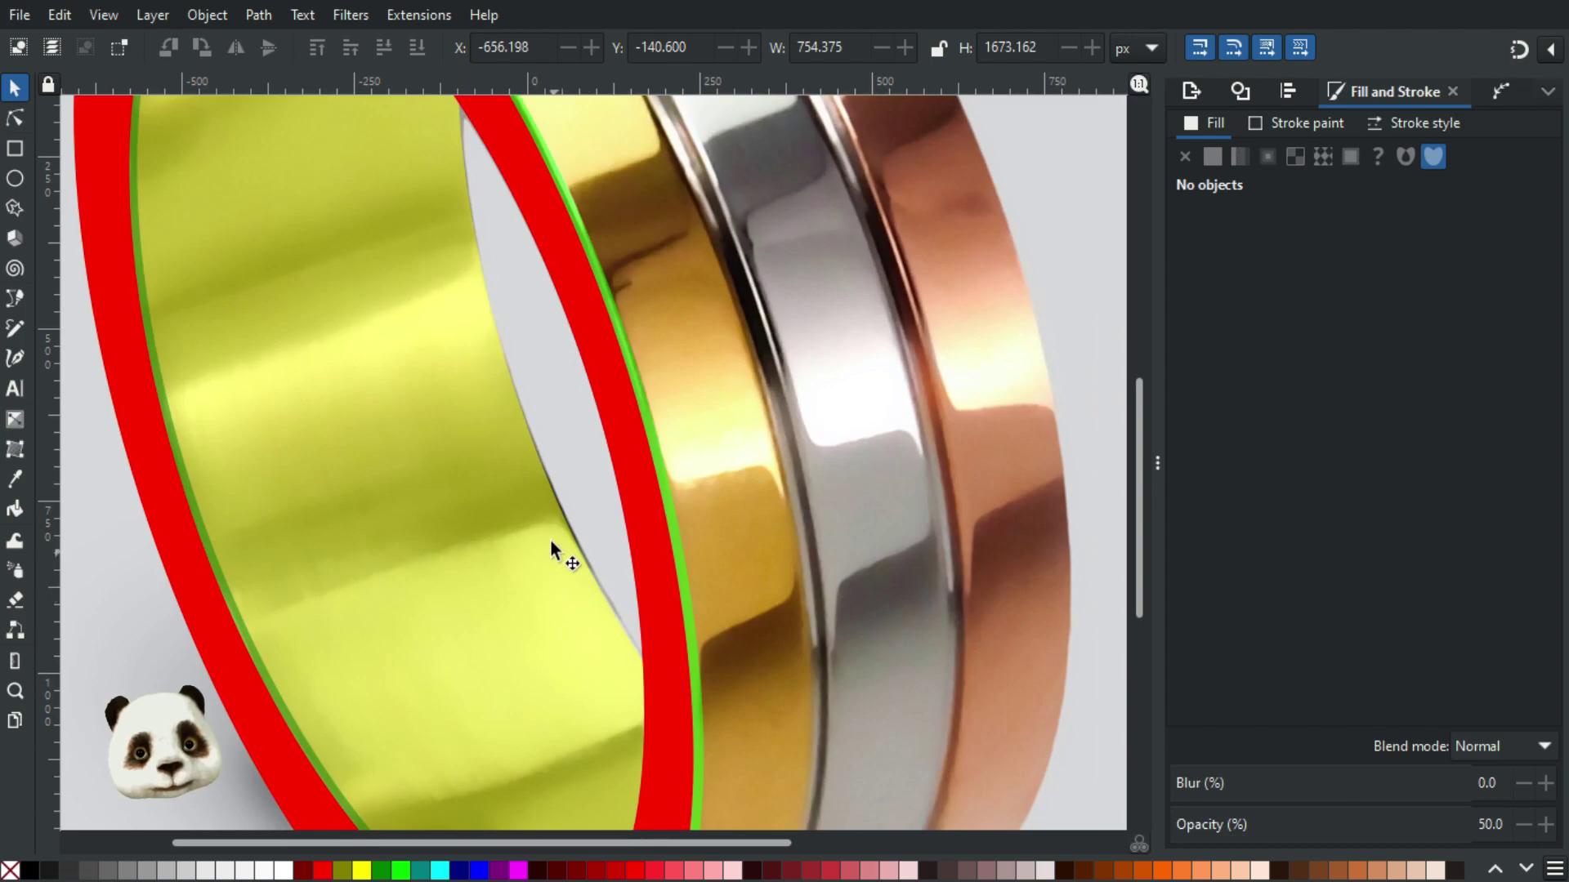
{"action": "scroll", "coordinate": [549, 484], "scroll_direction": "down", "scroll_amount": 1}
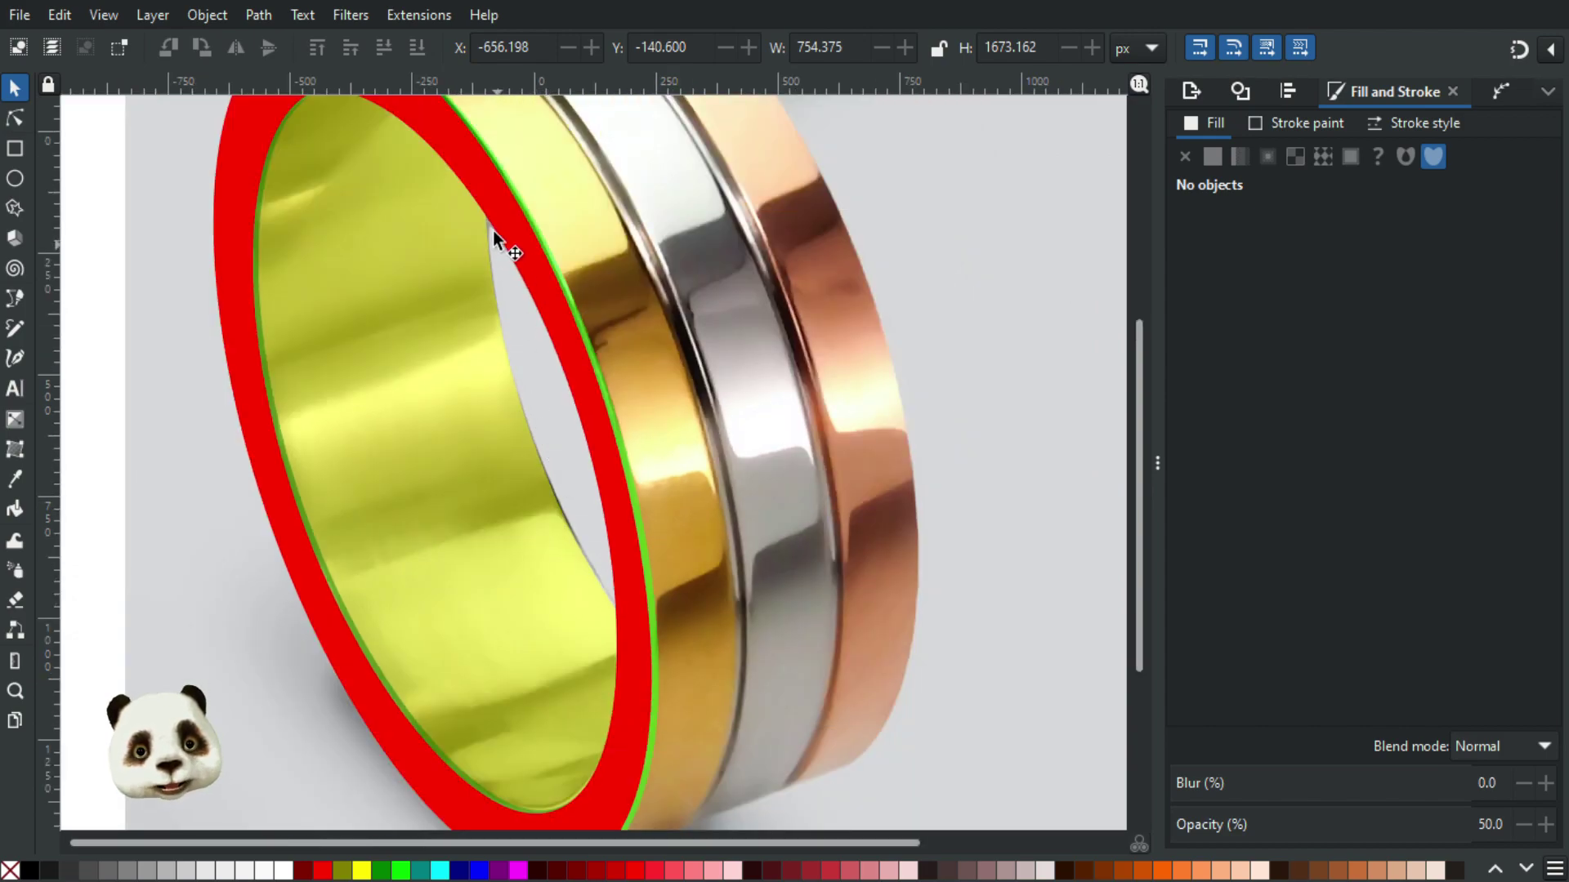
{"action": "left_click", "coordinate": [470, 258]}
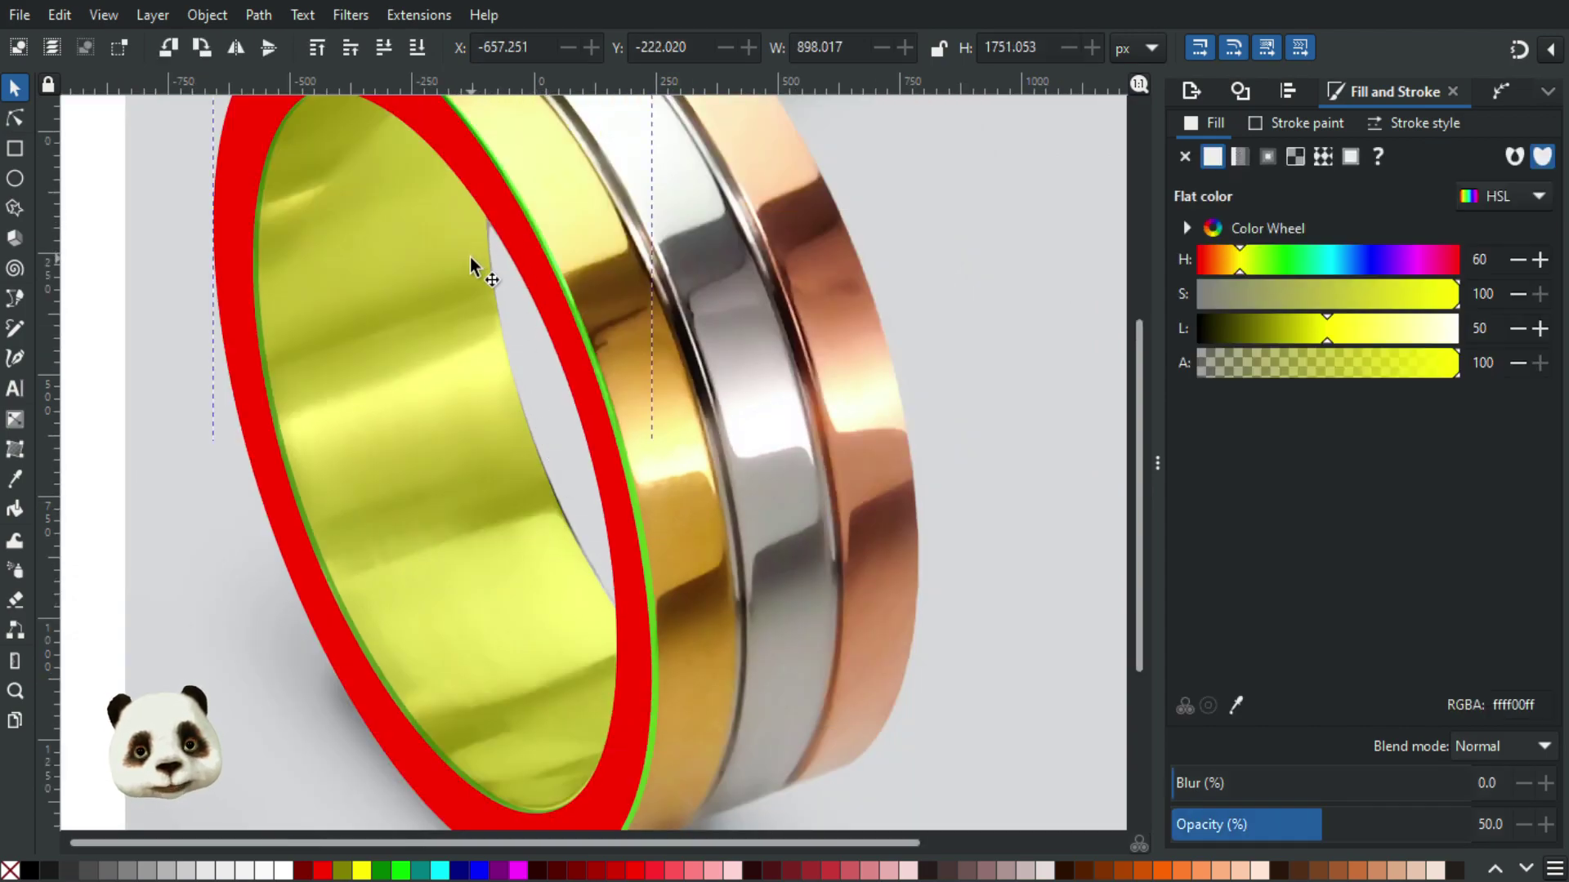
{"action": "scroll", "coordinate": [437, 172], "scroll_direction": "up", "scroll_amount": 1}
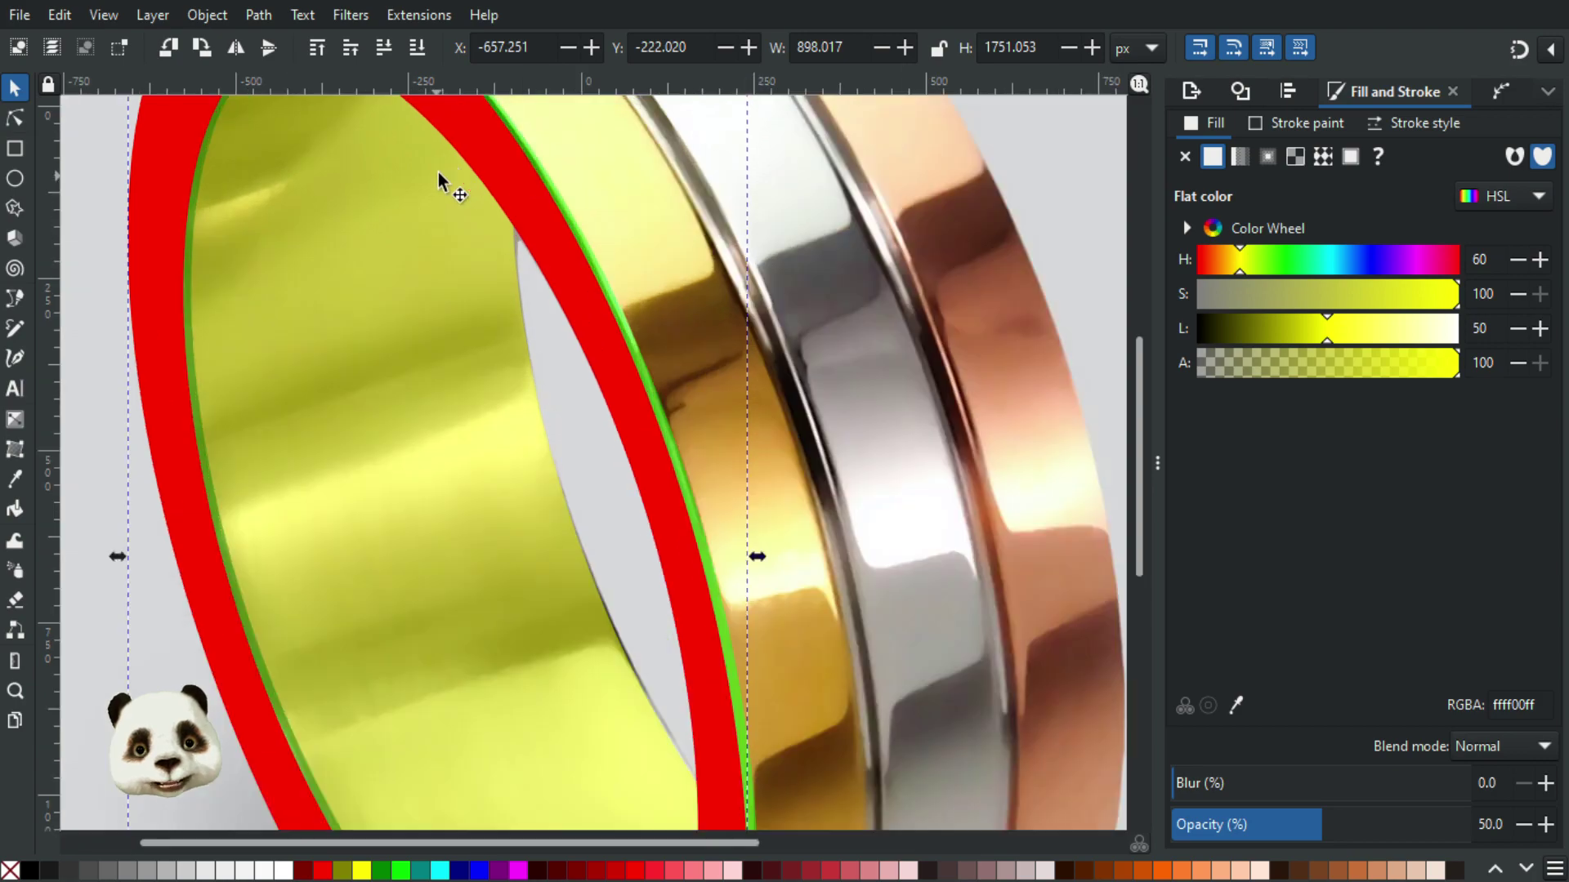
{"action": "left_click", "coordinate": [15, 118]}
{"action": "scroll", "coordinate": [539, 180], "scroll_direction": "up", "scroll_amount": 3}
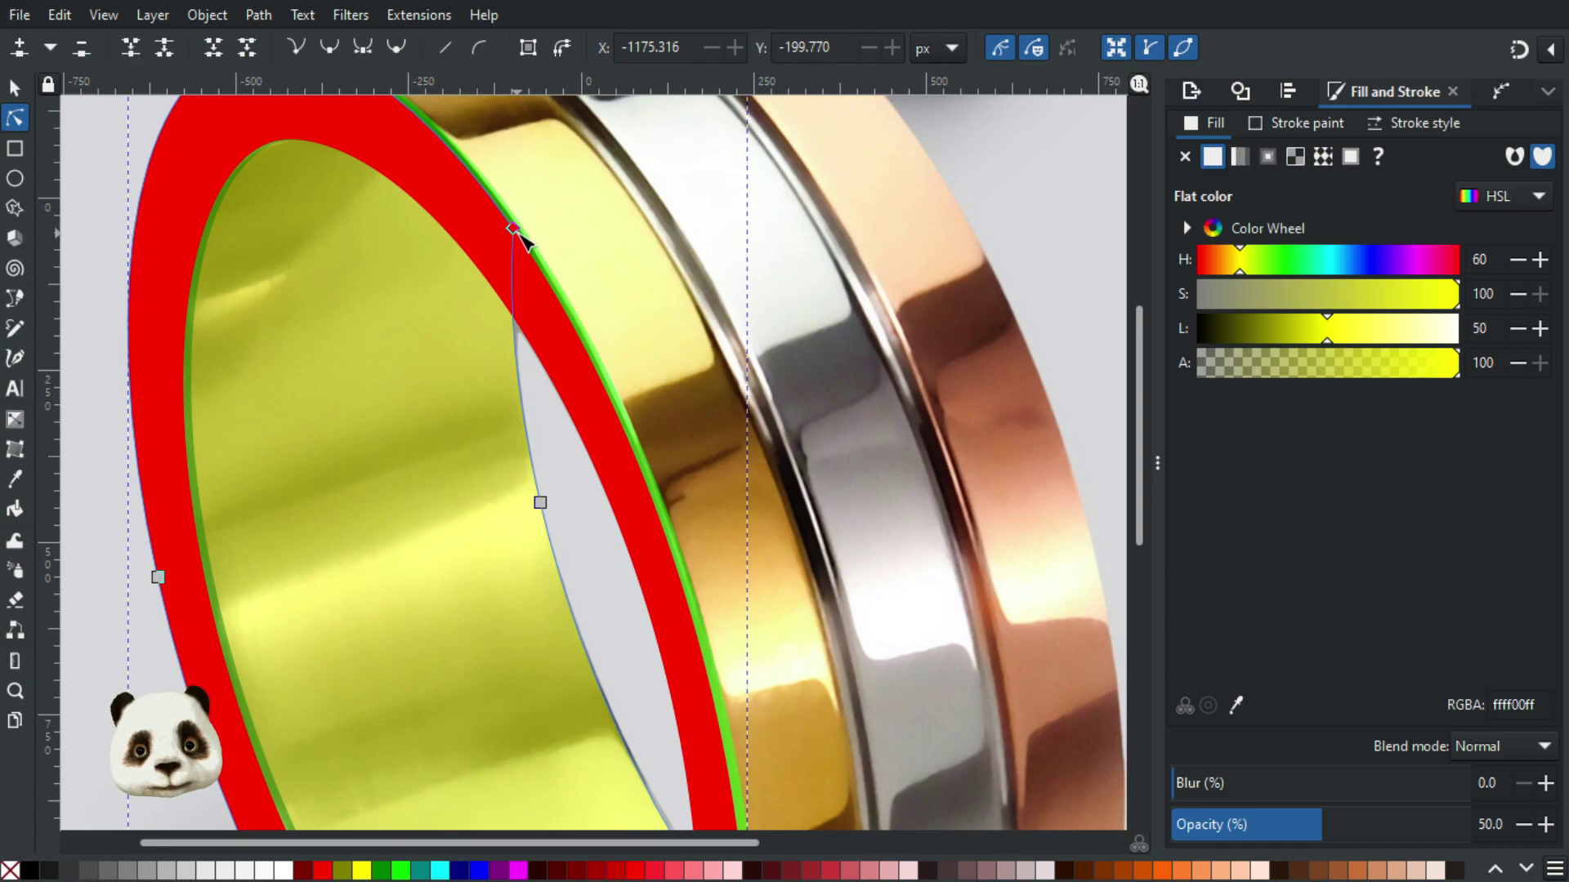
{"action": "left_click_drag", "start_coordinate": [517, 231], "coordinate": [523, 234]}
Step: Shift the yellow shape's lower-right node to the rim's outer edge, at about X 247, Y 1077 px
{"action": "scroll", "coordinate": [613, 525], "scroll_direction": "down", "scroll_amount": 10}
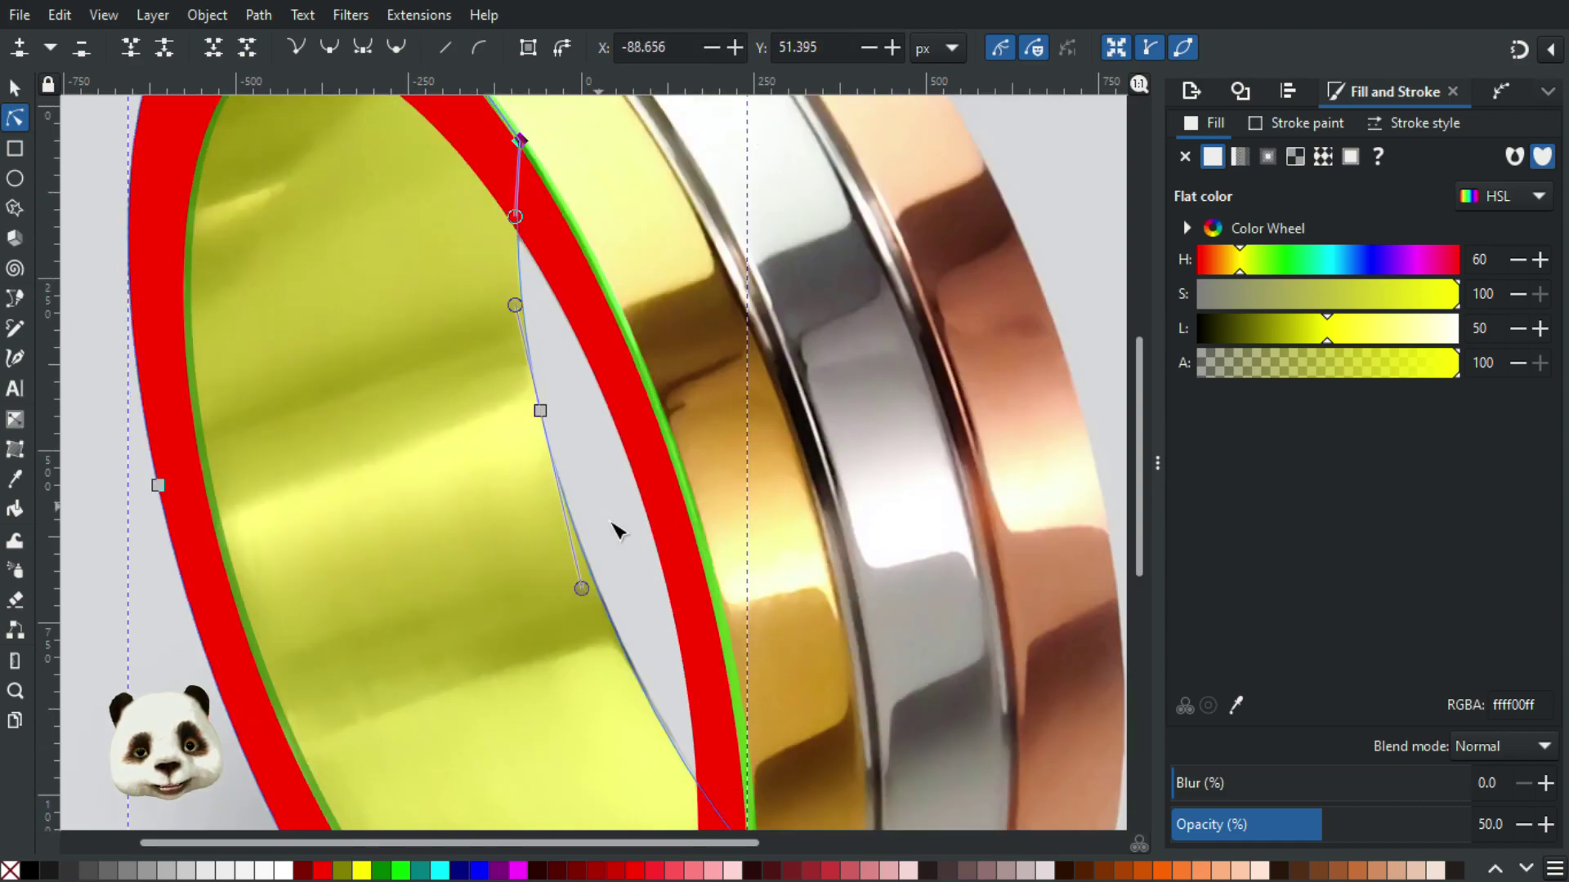
{"action": "left_click", "coordinate": [746, 575]}
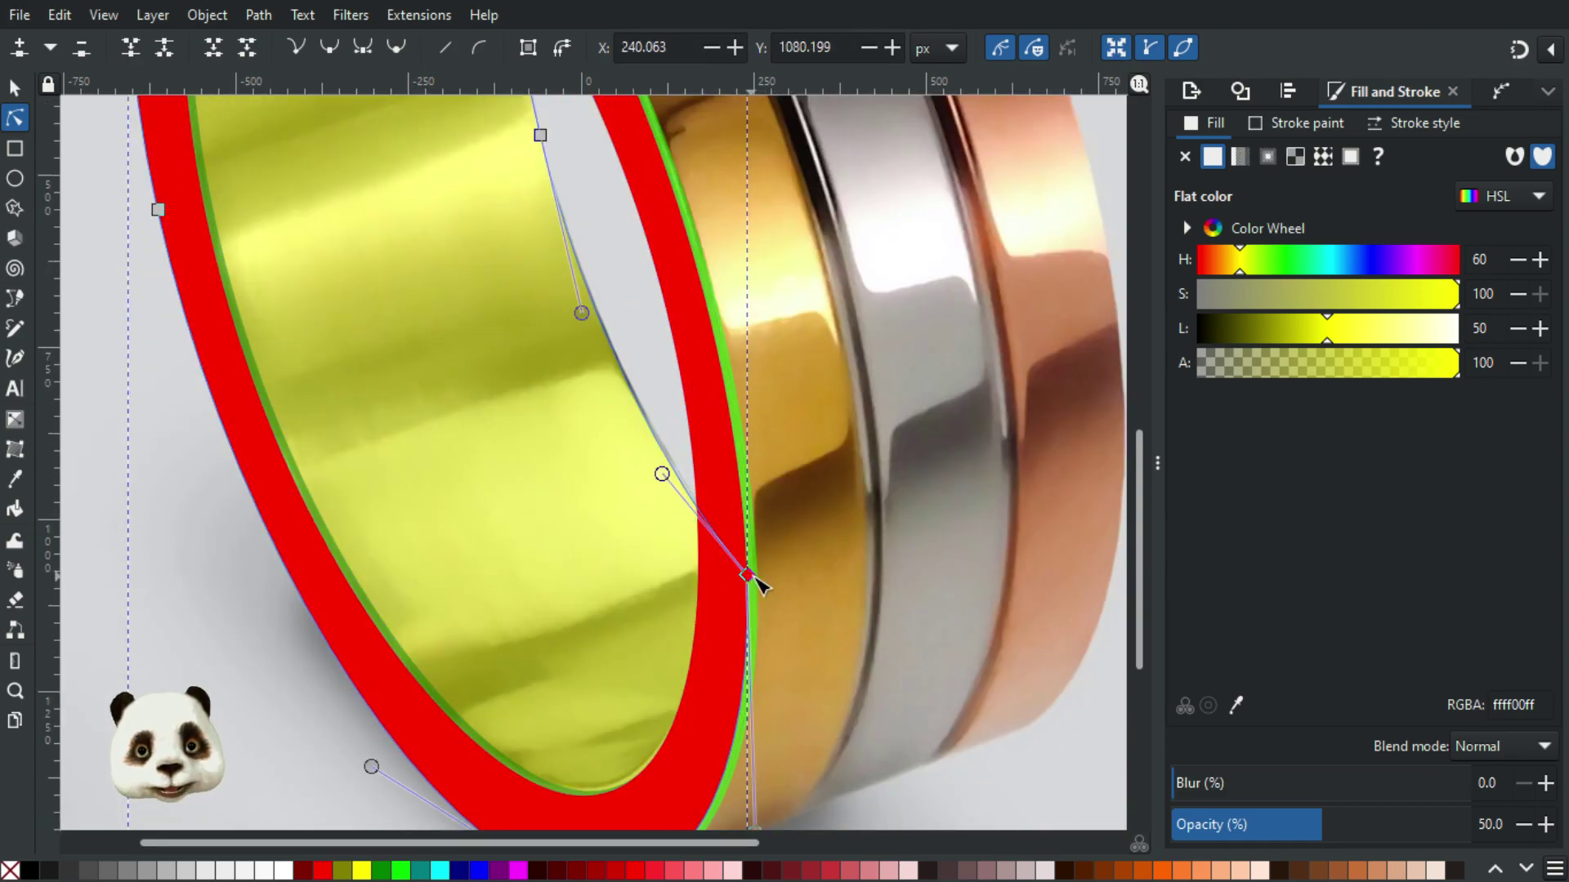
{"action": "left_click_drag", "start_coordinate": [760, 575], "coordinate": [755, 575]}
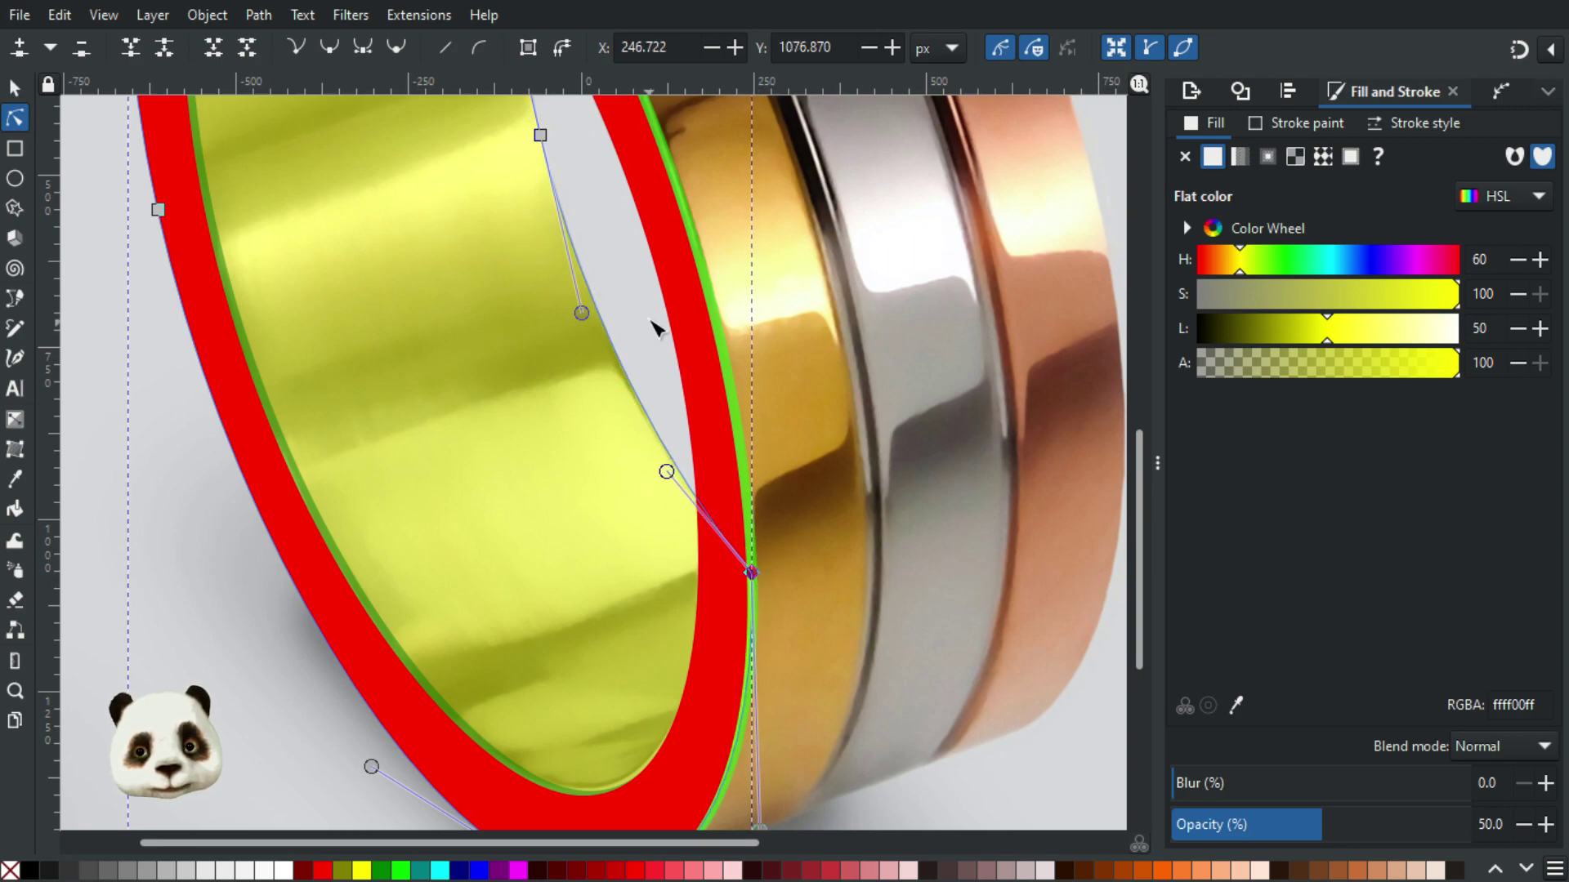
{"action": "scroll", "coordinate": [656, 329], "scroll_direction": "down", "scroll_amount": 4}
{"action": "left_click_drag", "start_coordinate": [914, 294], "coordinate": [839, 463]}
{"action": "scroll", "coordinate": [568, 438], "scroll_direction": "up", "scroll_amount": 3}
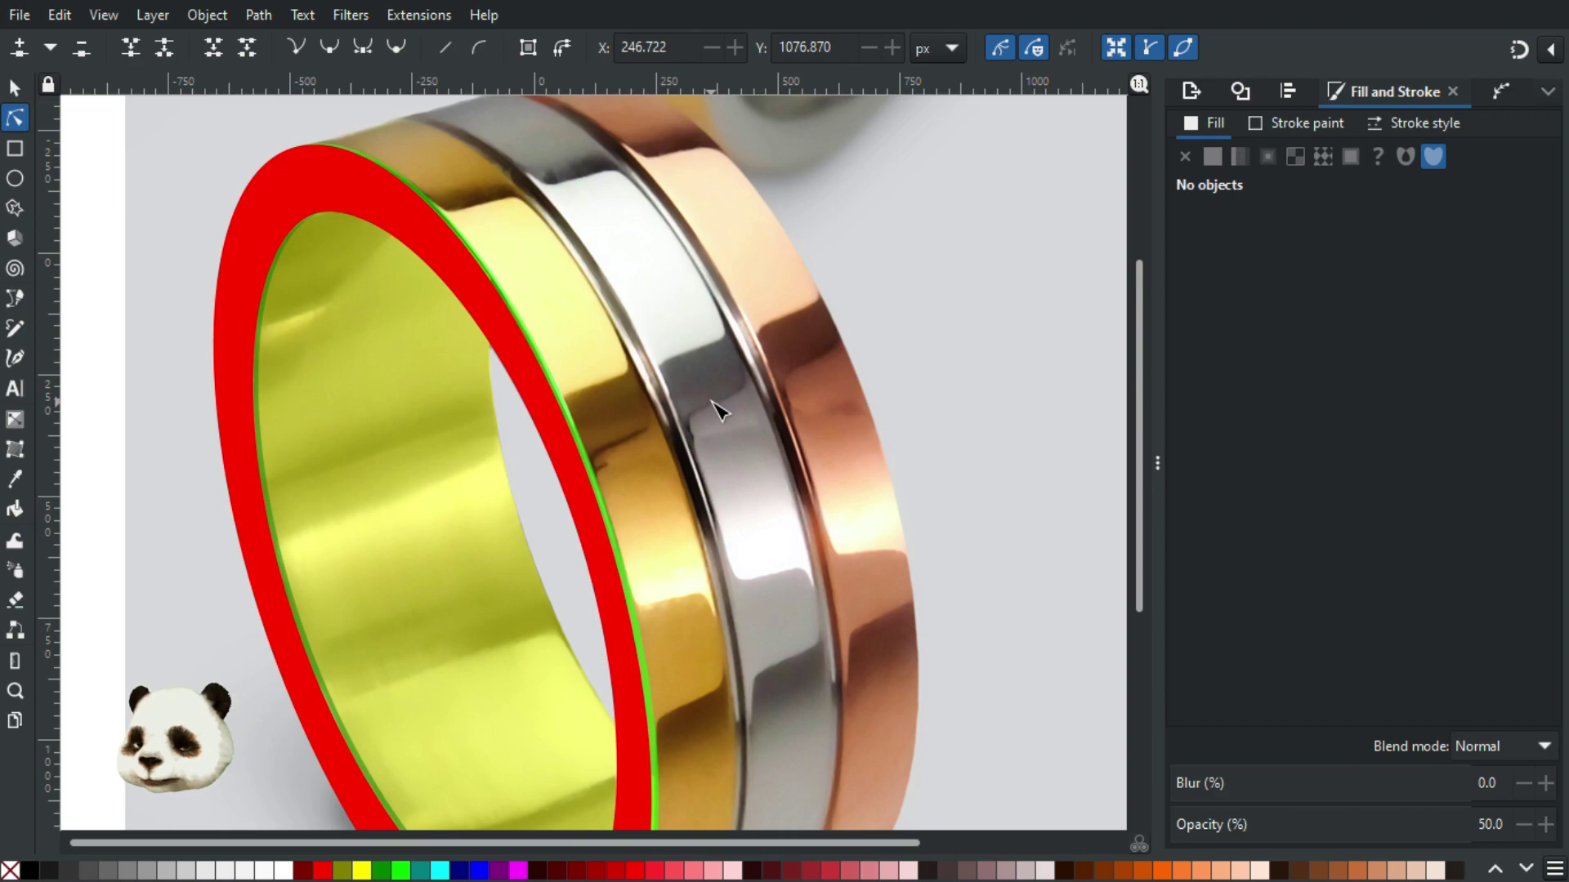
{"action": "scroll", "coordinate": [661, 342], "scroll_direction": "down", "scroll_amount": 4}
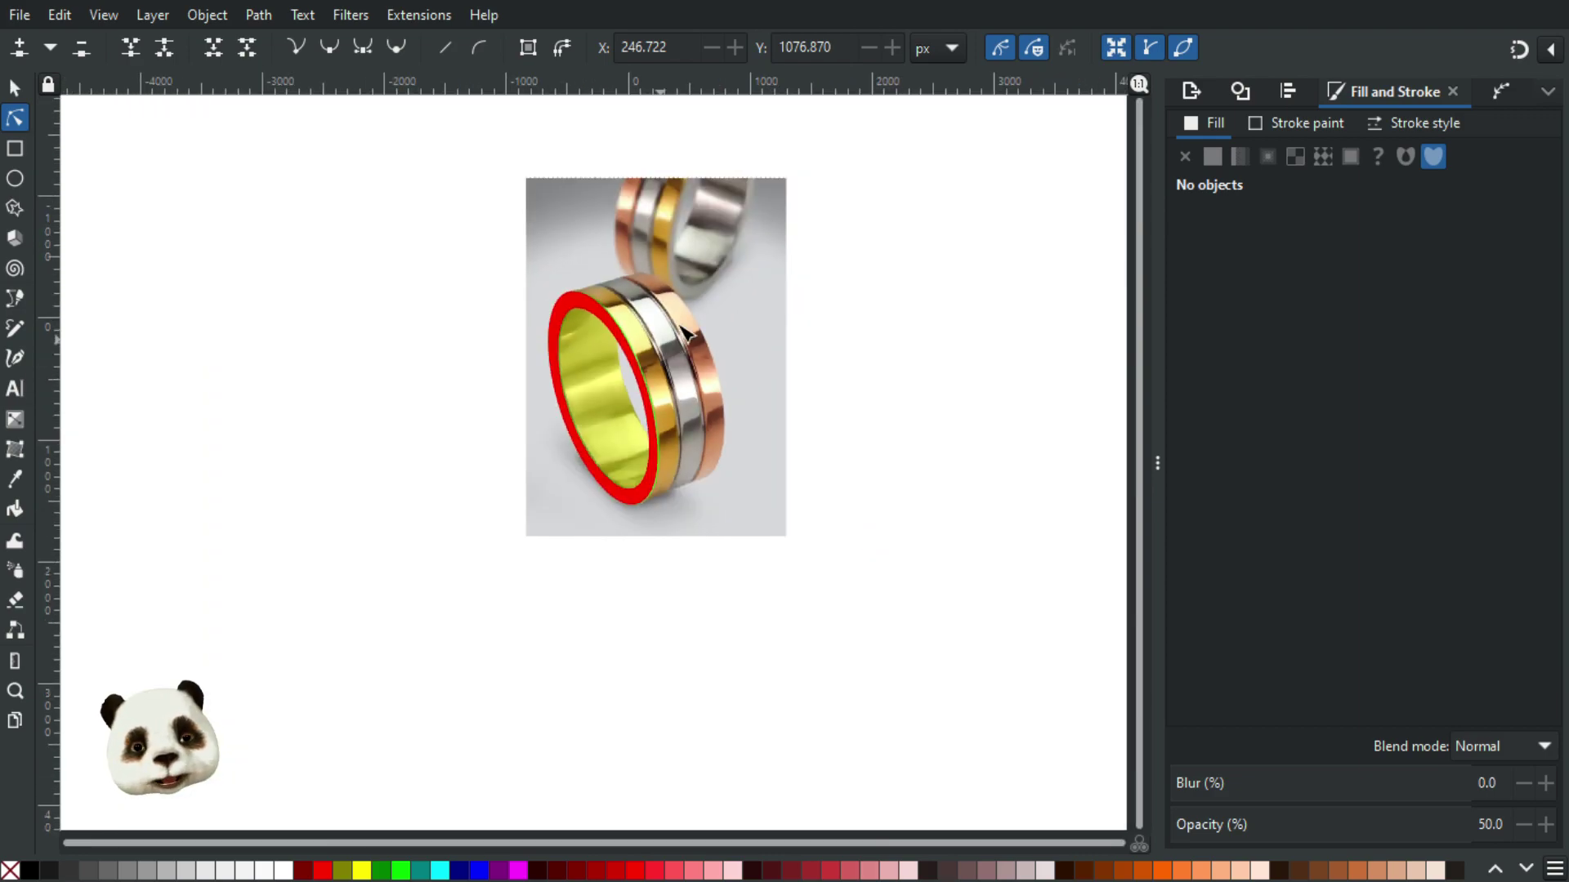
{"action": "scroll", "coordinate": [805, 402], "scroll_direction": "up", "scroll_amount": 3}
{"action": "scroll", "coordinate": [829, 466], "scroll_direction": "down", "scroll_amount": 2}
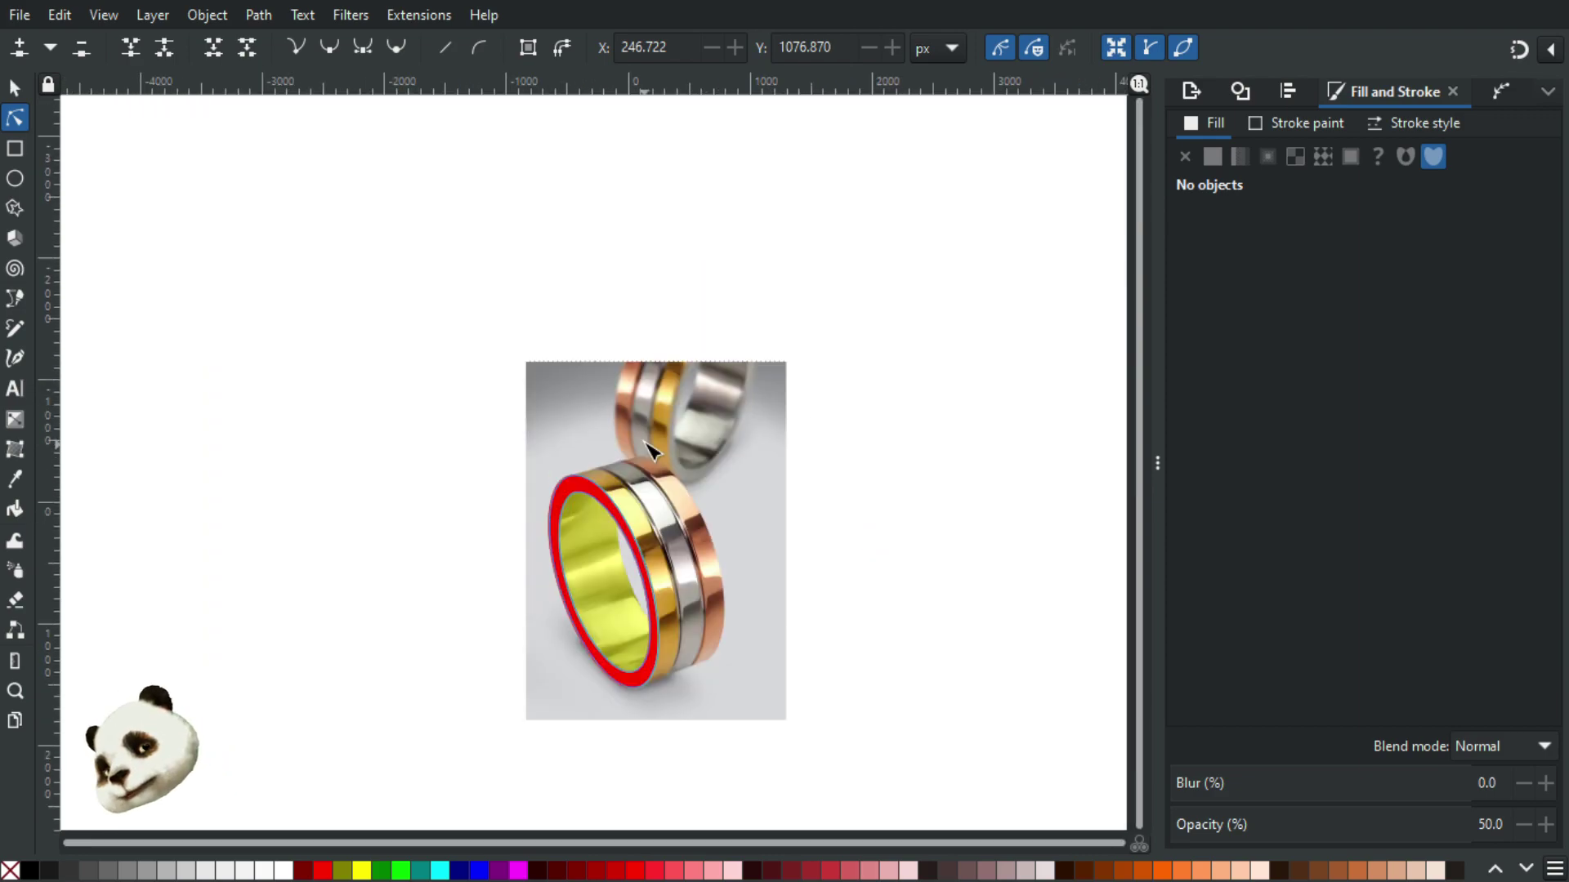
{"action": "scroll", "coordinate": [694, 621], "scroll_direction": "up", "scroll_amount": 3}
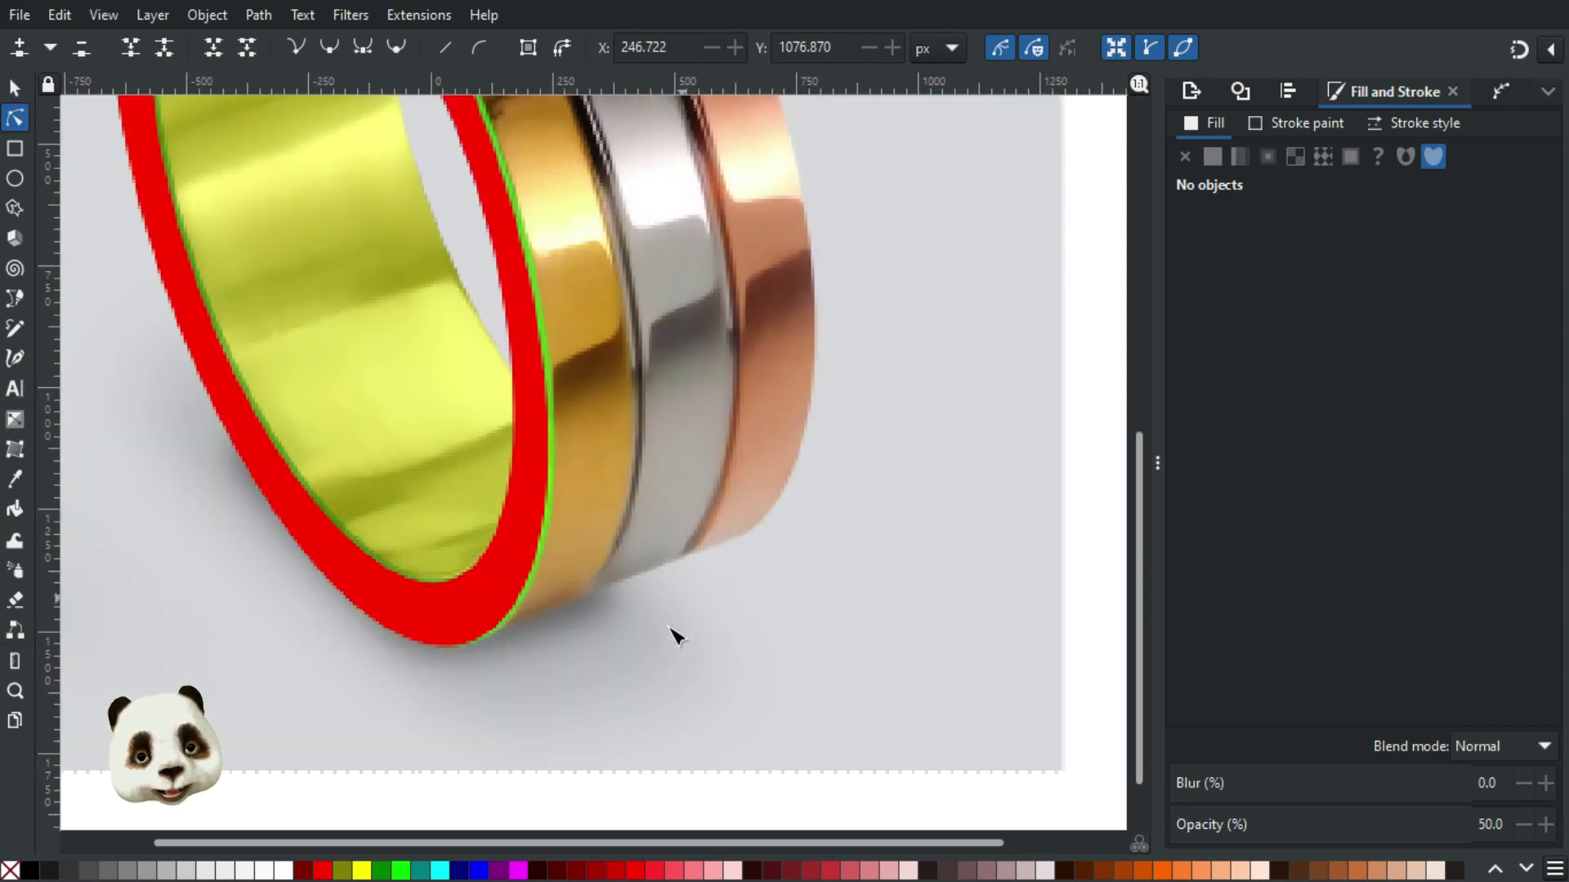
Step: Examine the gold band's outer edge on the reference photo, from the ring's lower end up to its top
{"action": "scroll", "coordinate": [646, 617], "scroll_direction": "up", "scroll_amount": 3}
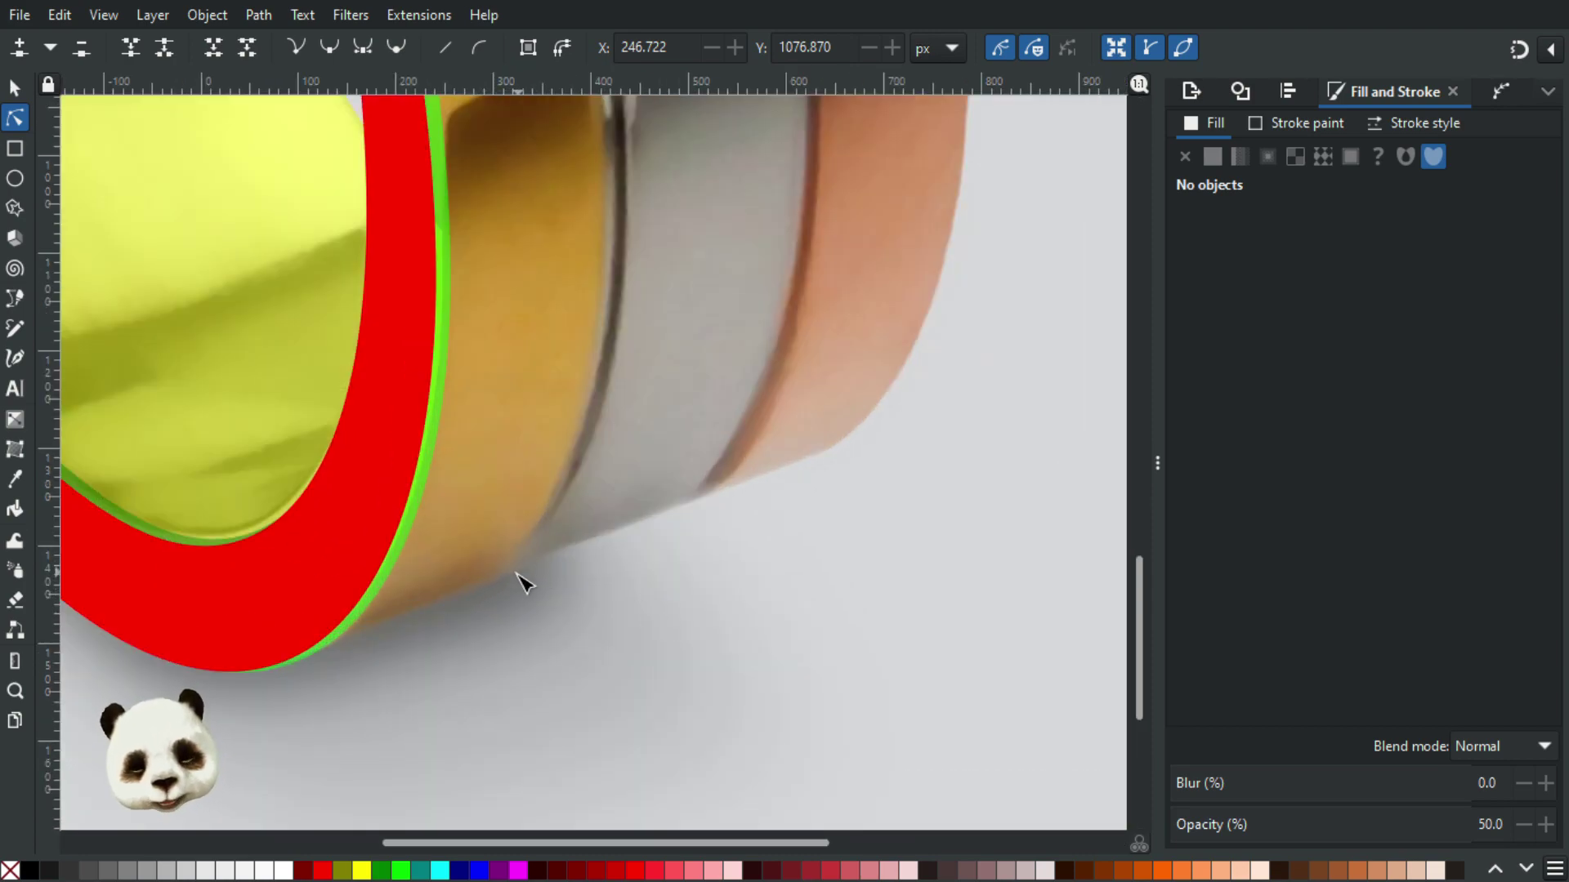
{"action": "scroll", "coordinate": [605, 413], "scroll_direction": "up", "scroll_amount": 20}
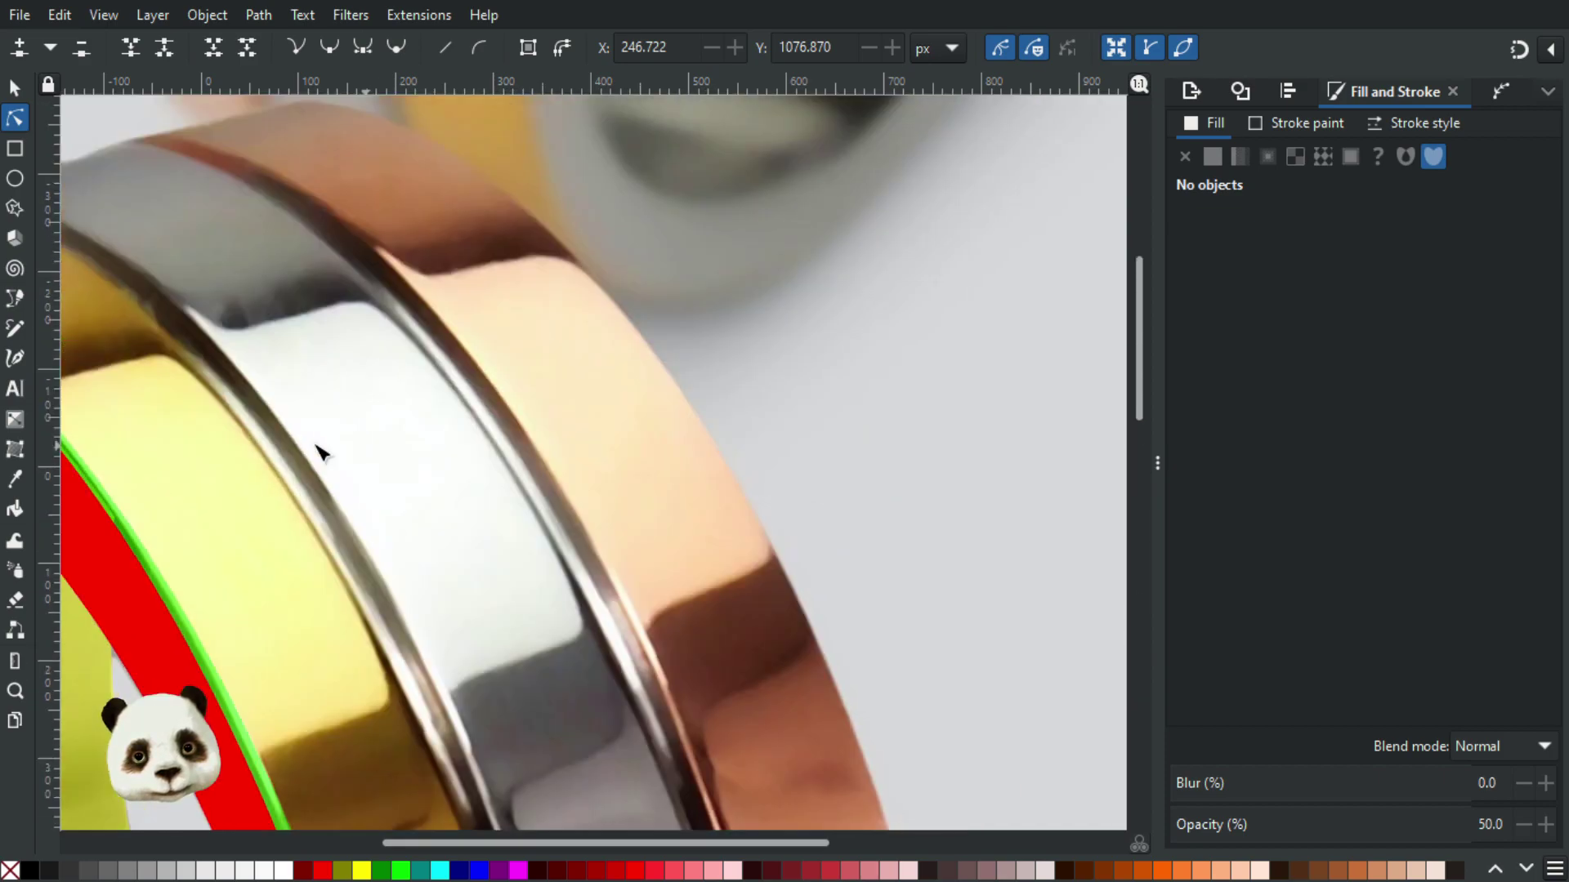
{"action": "left_click_drag", "start_coordinate": [519, 312], "coordinate": [595, 388]}
{"action": "scroll", "coordinate": [594, 387], "scroll_direction": "left", "scroll_amount": 4}
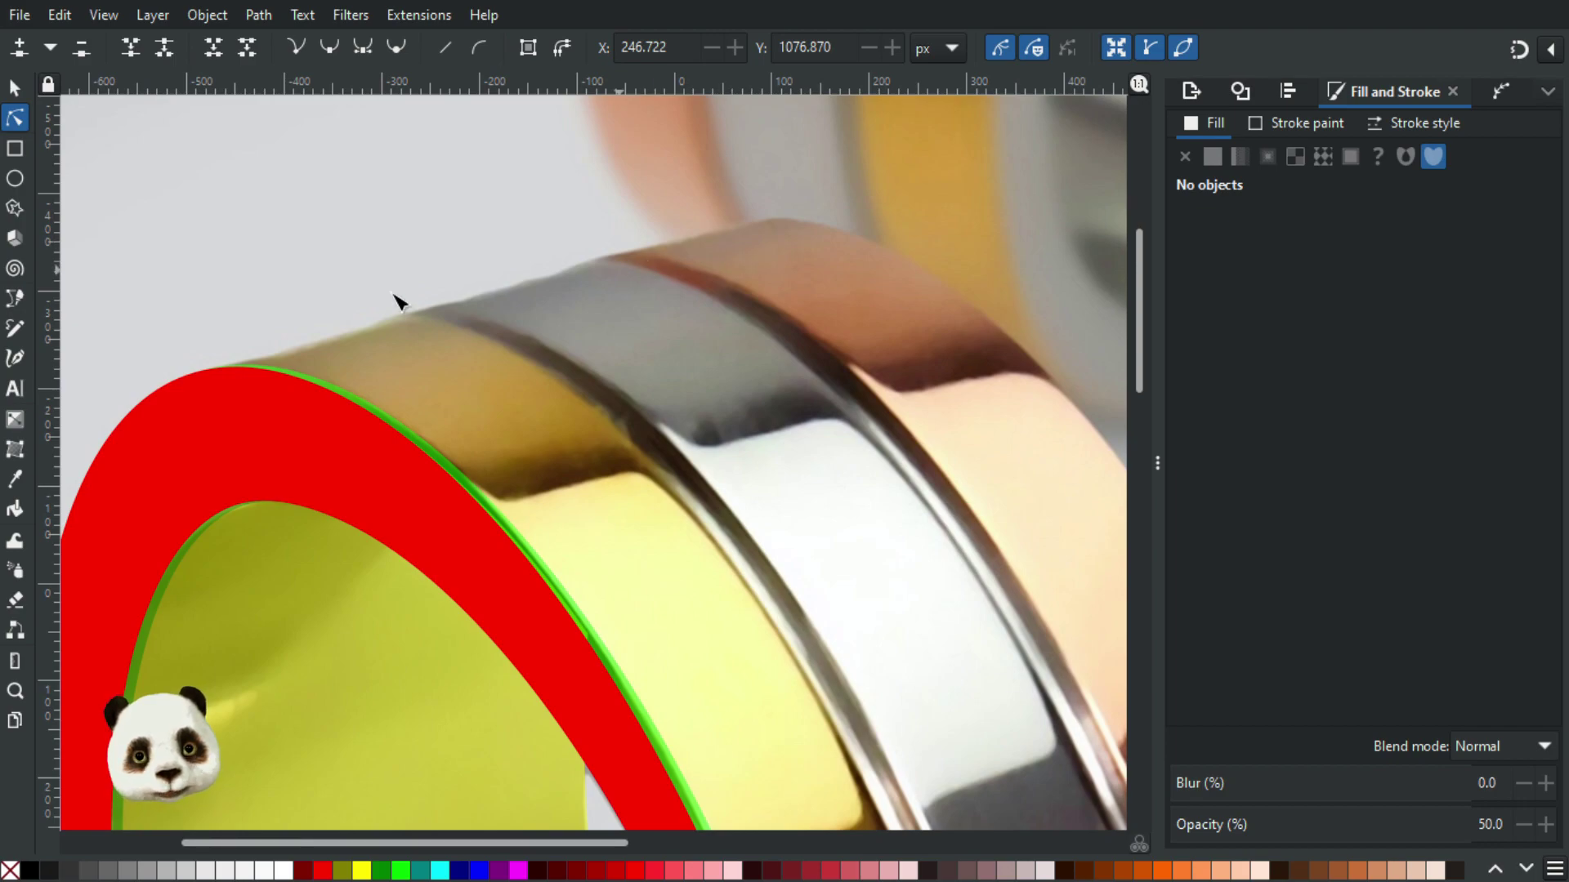
{"action": "left_click_drag", "start_coordinate": [800, 324], "coordinate": [870, 518]}
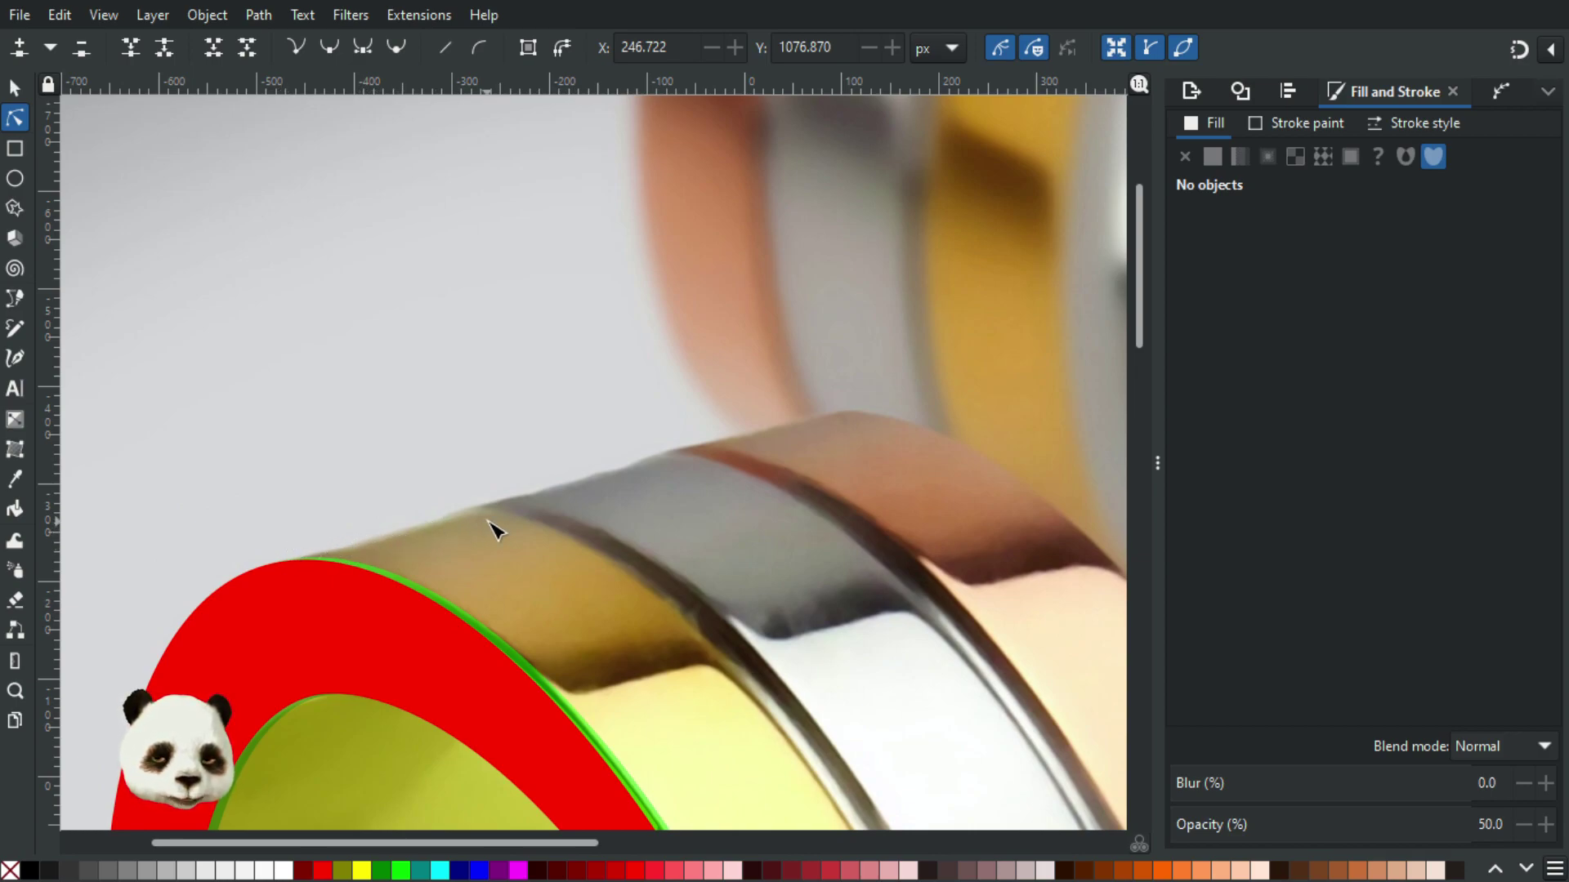
{"action": "left_click_drag", "start_coordinate": [901, 669], "coordinate": [902, 720]}
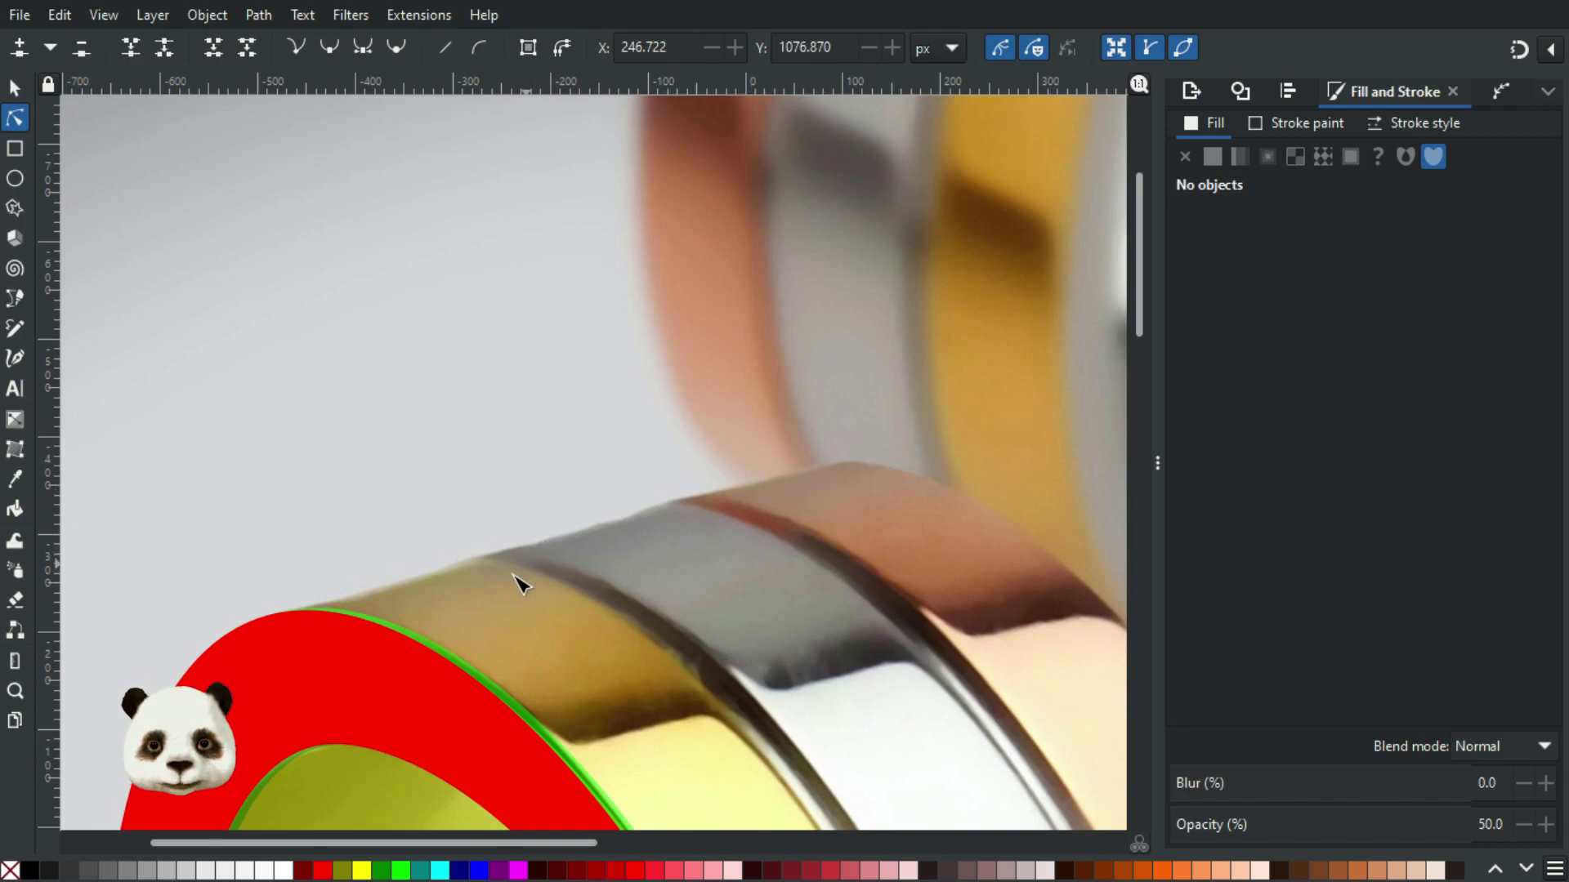
{"action": "scroll", "coordinate": [940, 562], "scroll_direction": "down", "scroll_amount": 10}
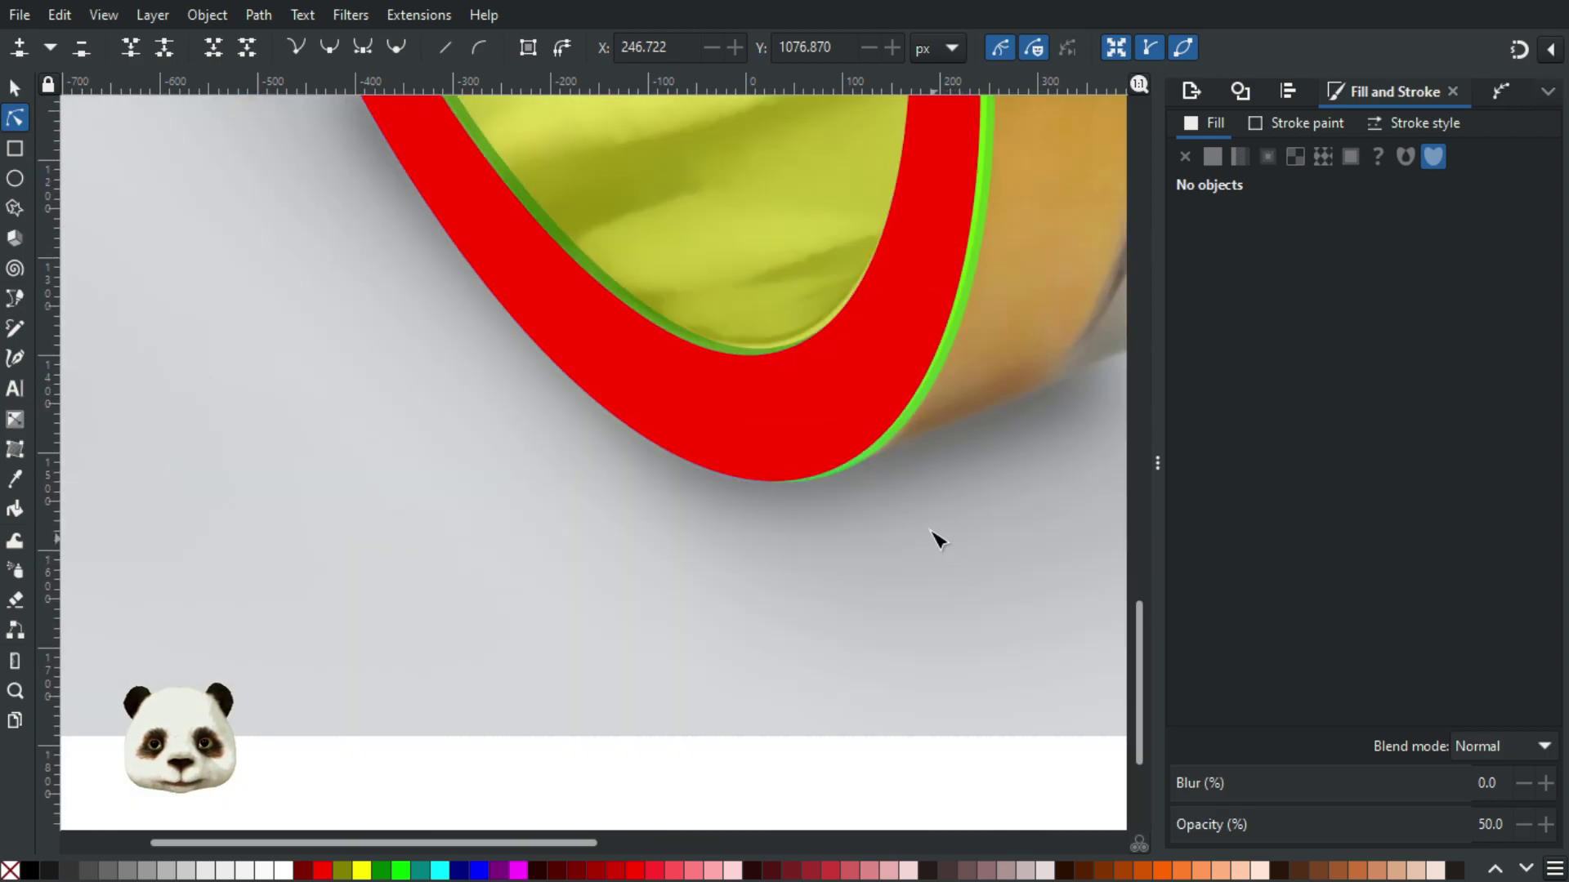
{"action": "left_click_drag", "start_coordinate": [931, 531], "coordinate": [401, 672]}
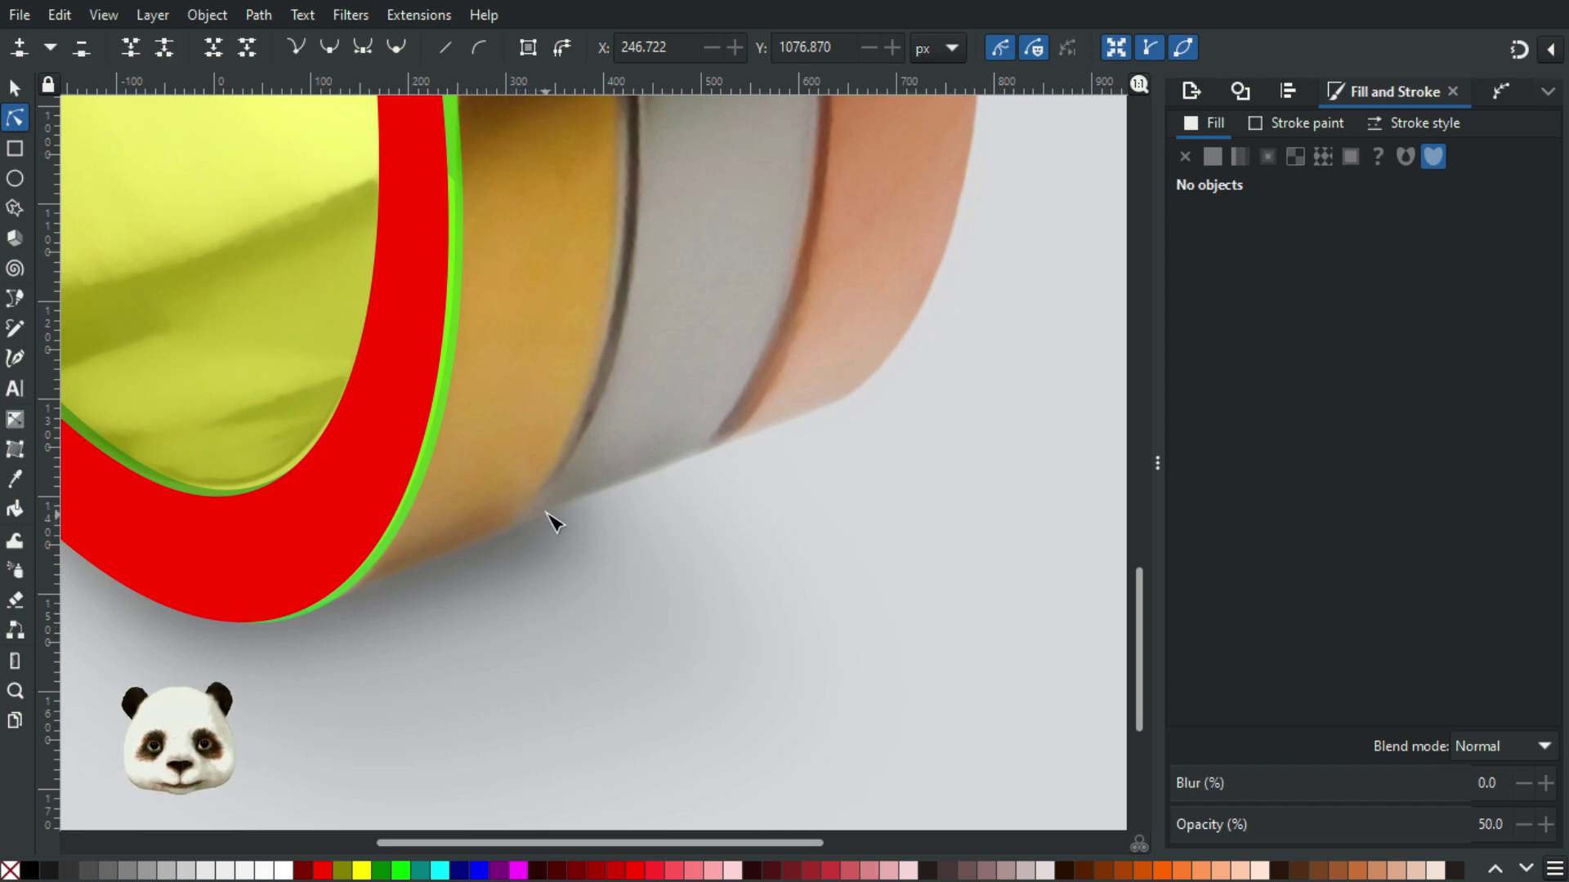
{"action": "scroll", "coordinate": [531, 520], "scroll_direction": "up", "scroll_amount": 5}
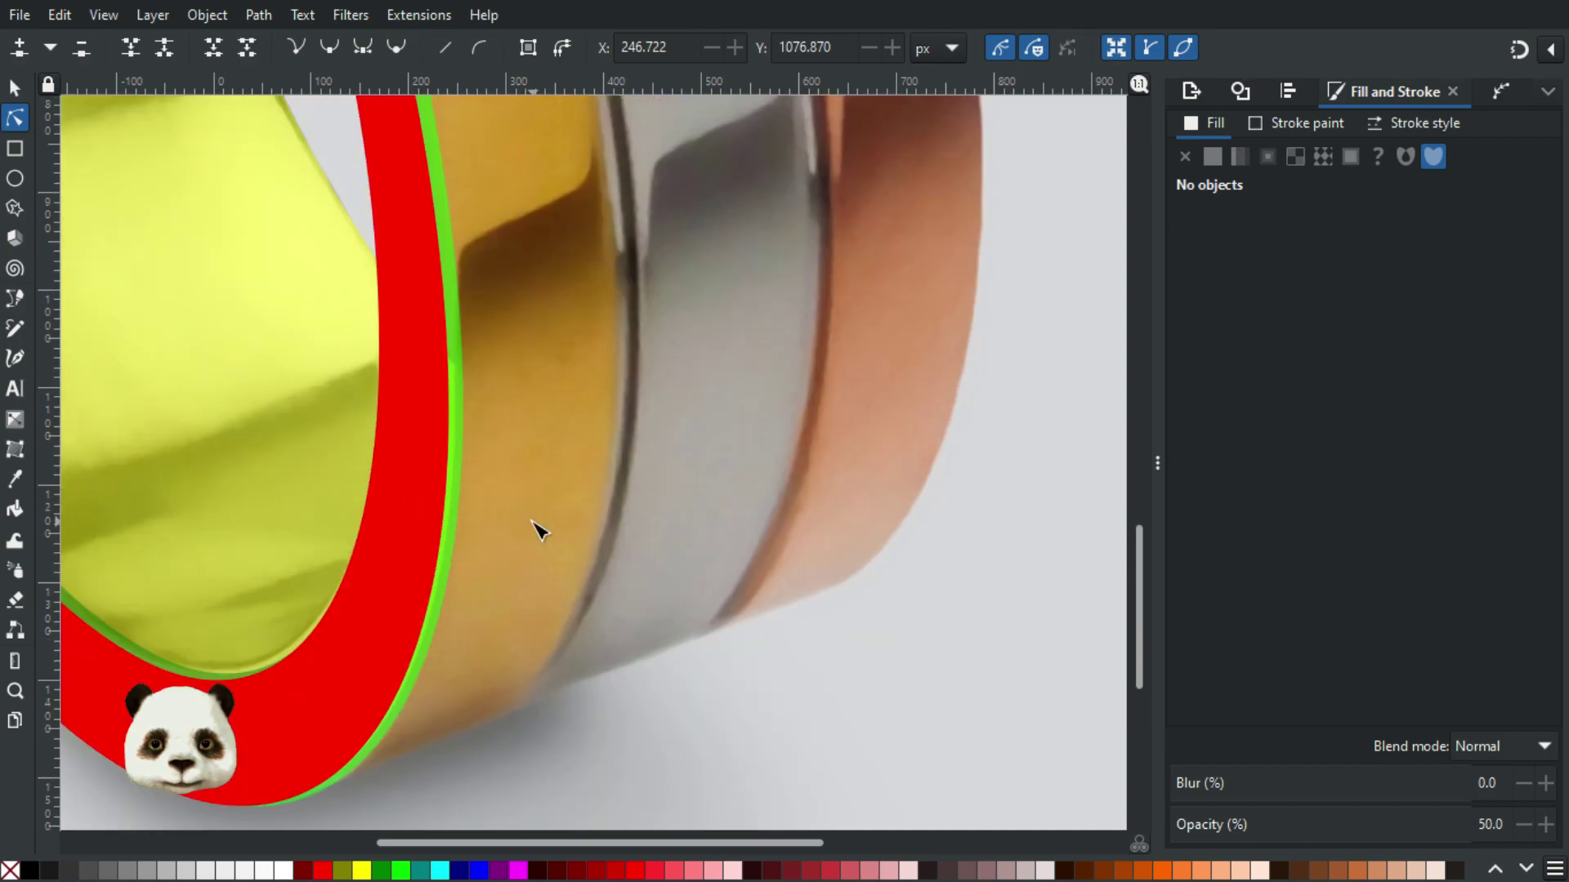
{"action": "scroll", "coordinate": [516, 532], "scroll_direction": "up", "scroll_amount": 10}
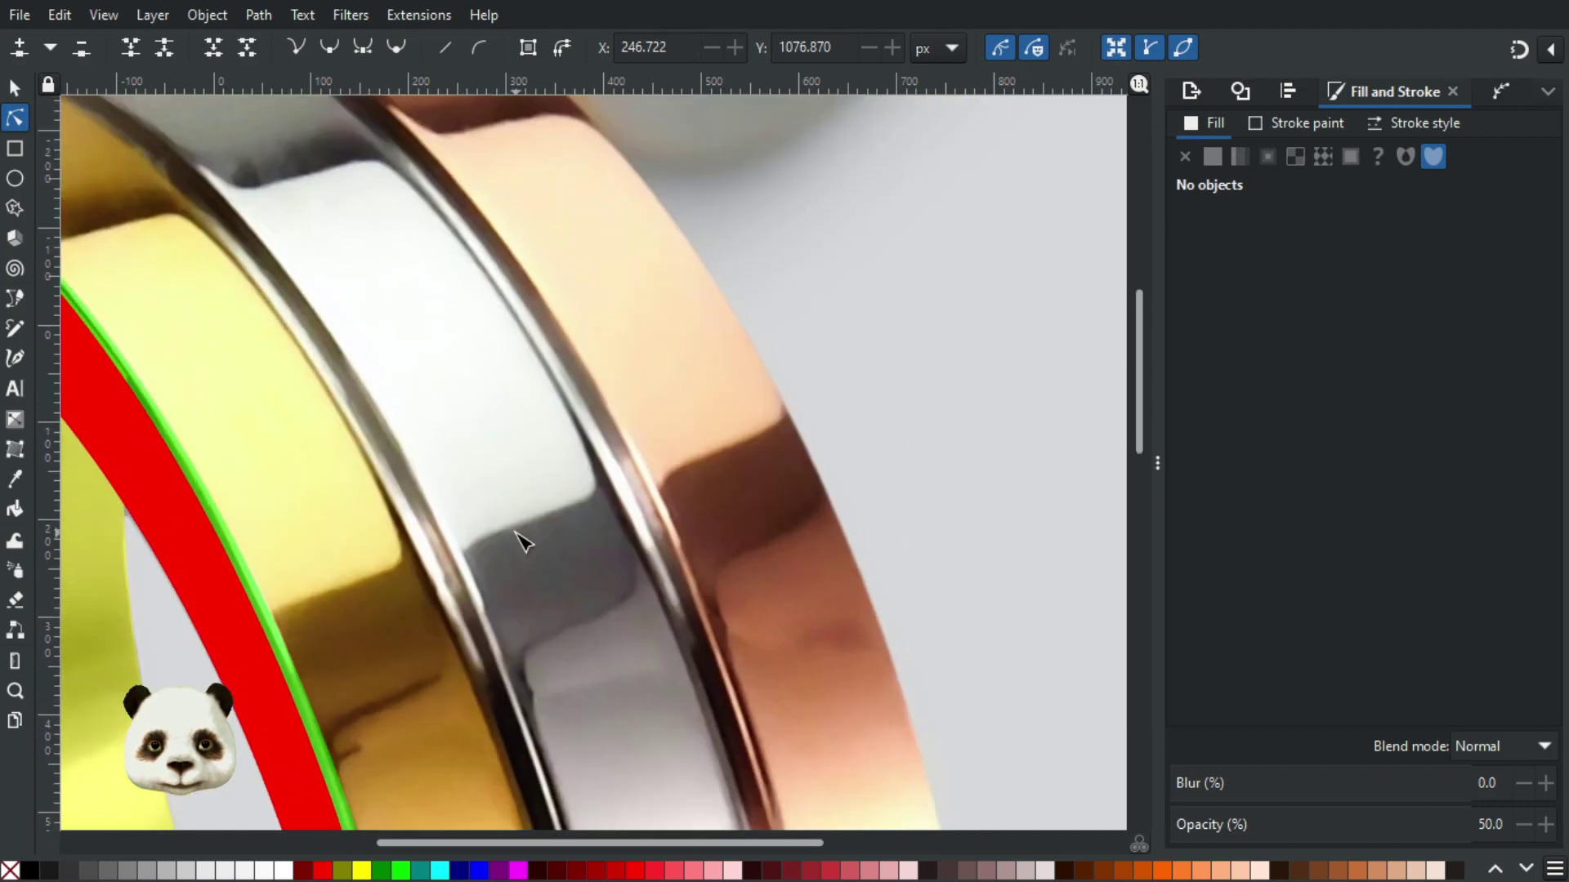
{"action": "scroll", "coordinate": [516, 532], "scroll_direction": "up", "scroll_amount": 8}
{"action": "left_click_drag", "start_coordinate": [460, 527], "coordinate": [631, 232]}
{"action": "scroll", "coordinate": [833, 450], "scroll_direction": "down", "scroll_amount": 2}
Step: Duplicate the red rim and move the copy over the gold band's far edge, to about X -476, Y -267 px
{"action": "left_click", "coordinate": [14, 85]}
{"action": "left_click", "coordinate": [337, 222]}
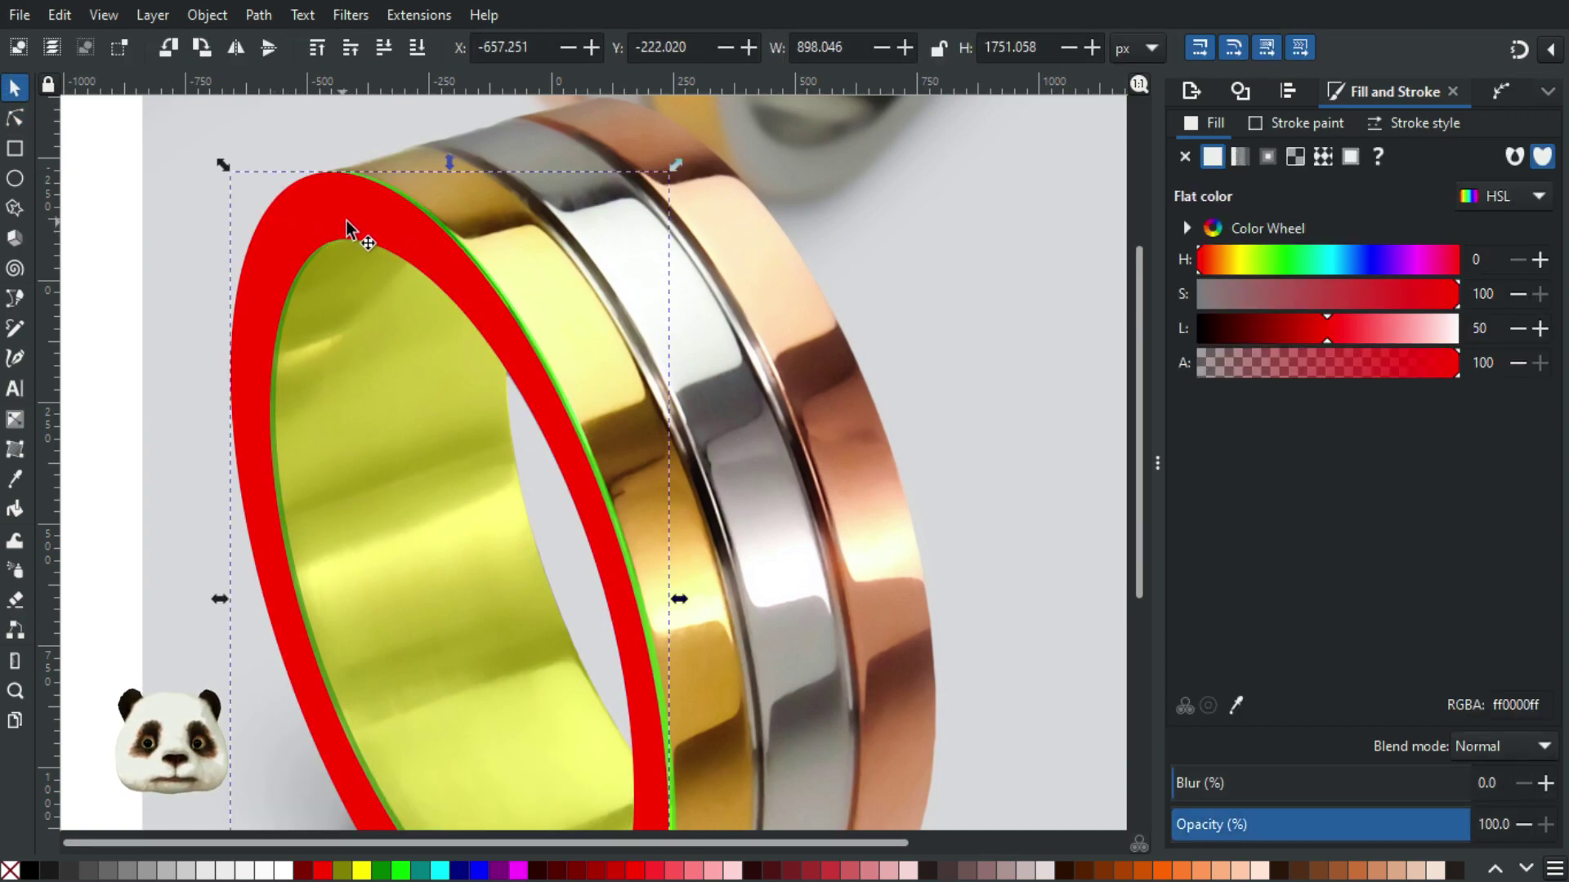
{"action": "key", "text": "ctrl+d"}
{"action": "left_click_drag", "start_coordinate": [320, 216], "coordinate": [394, 197]}
{"action": "scroll", "coordinate": [786, 399], "scroll_direction": "down", "scroll_amount": 5}
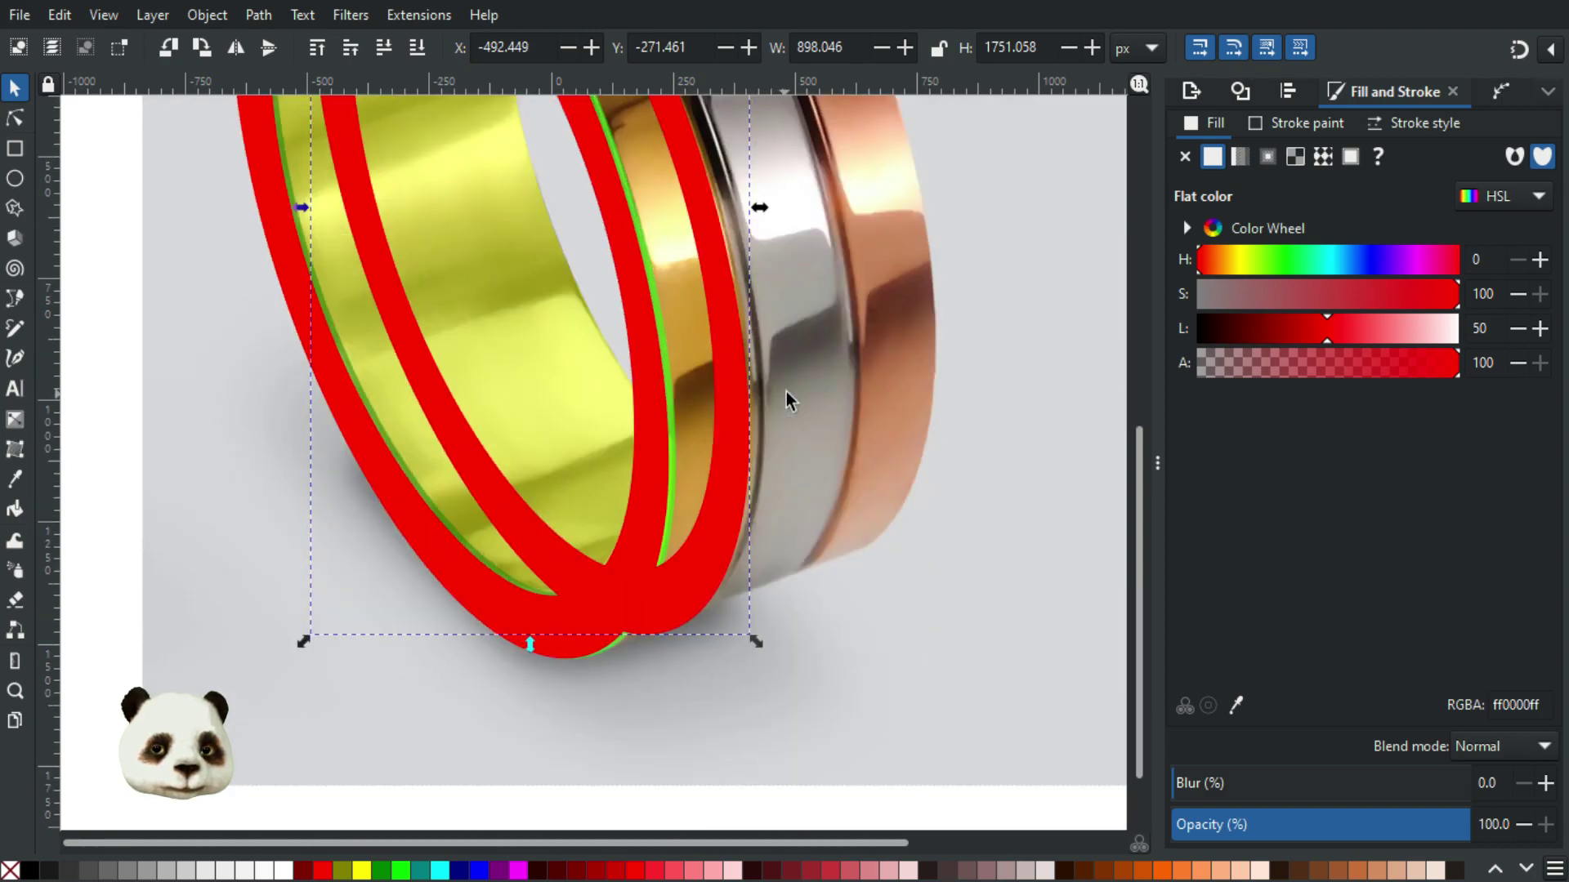
{"action": "mouse_move", "coordinate": [694, 596]}
{"action": "left_mouse_down"}
{"action": "mouse_move", "coordinate": [714, 563]}
{"action": "mouse_move", "coordinate": [699, 590]}
{"action": "mouse_move", "coordinate": [711, 583]}
{"action": "left_mouse_up"}
{"action": "scroll", "coordinate": [854, 582], "scroll_direction": "up", "scroll_amount": 4}
{"action": "scroll", "coordinate": [866, 654], "scroll_direction": "up", "scroll_amount": 10}
{"action": "scroll", "coordinate": [866, 654], "scroll_direction": "left", "scroll_amount": 2}
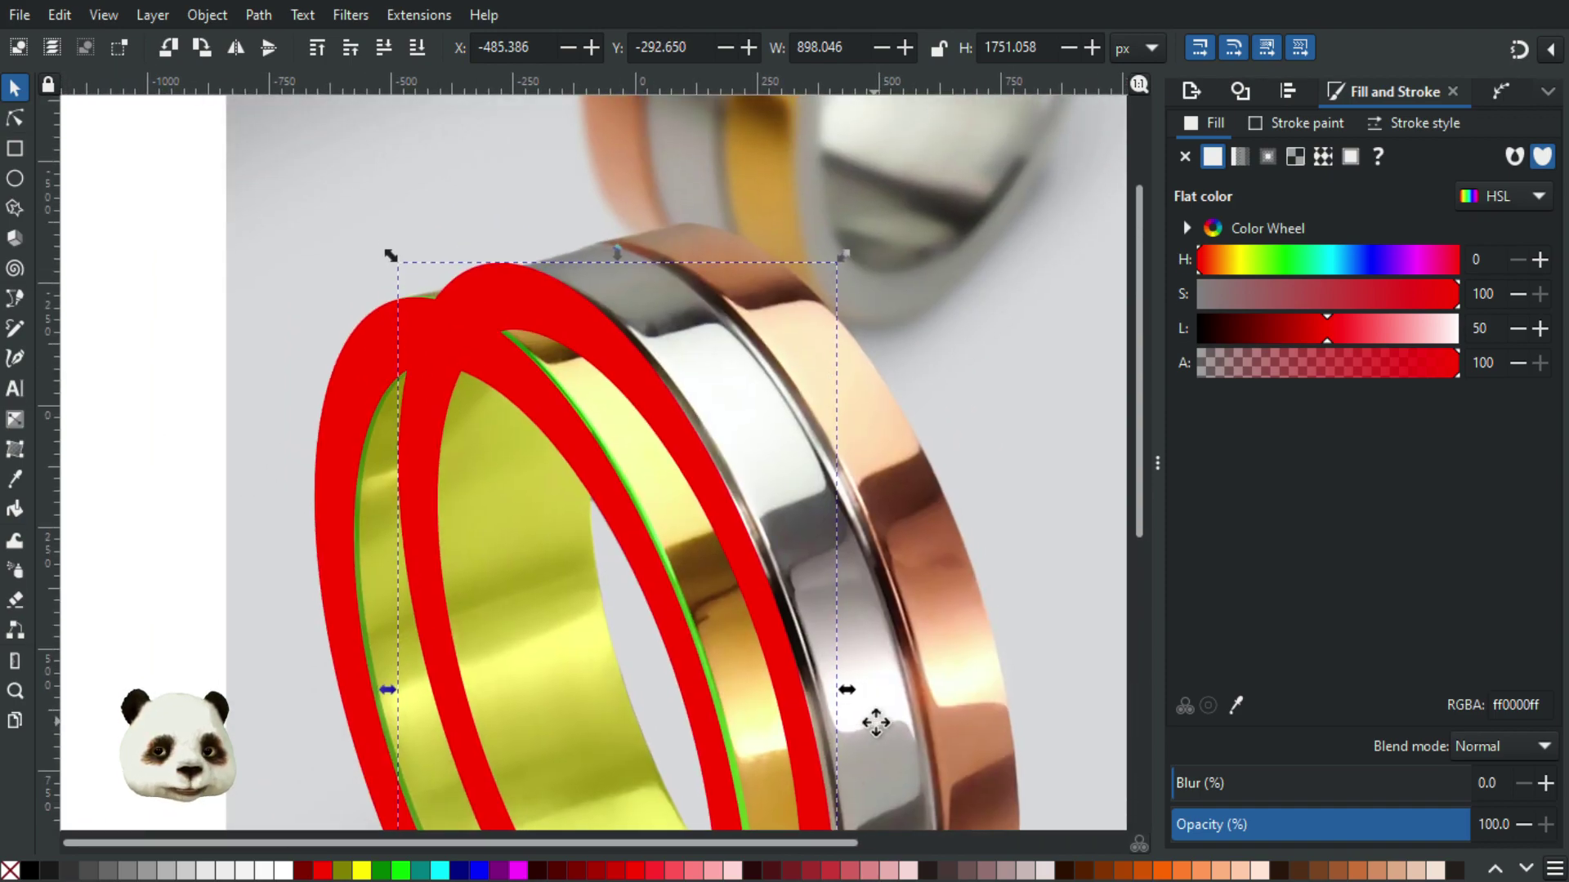
{"action": "left_click_drag", "start_coordinate": [523, 303], "coordinate": [527, 313]}
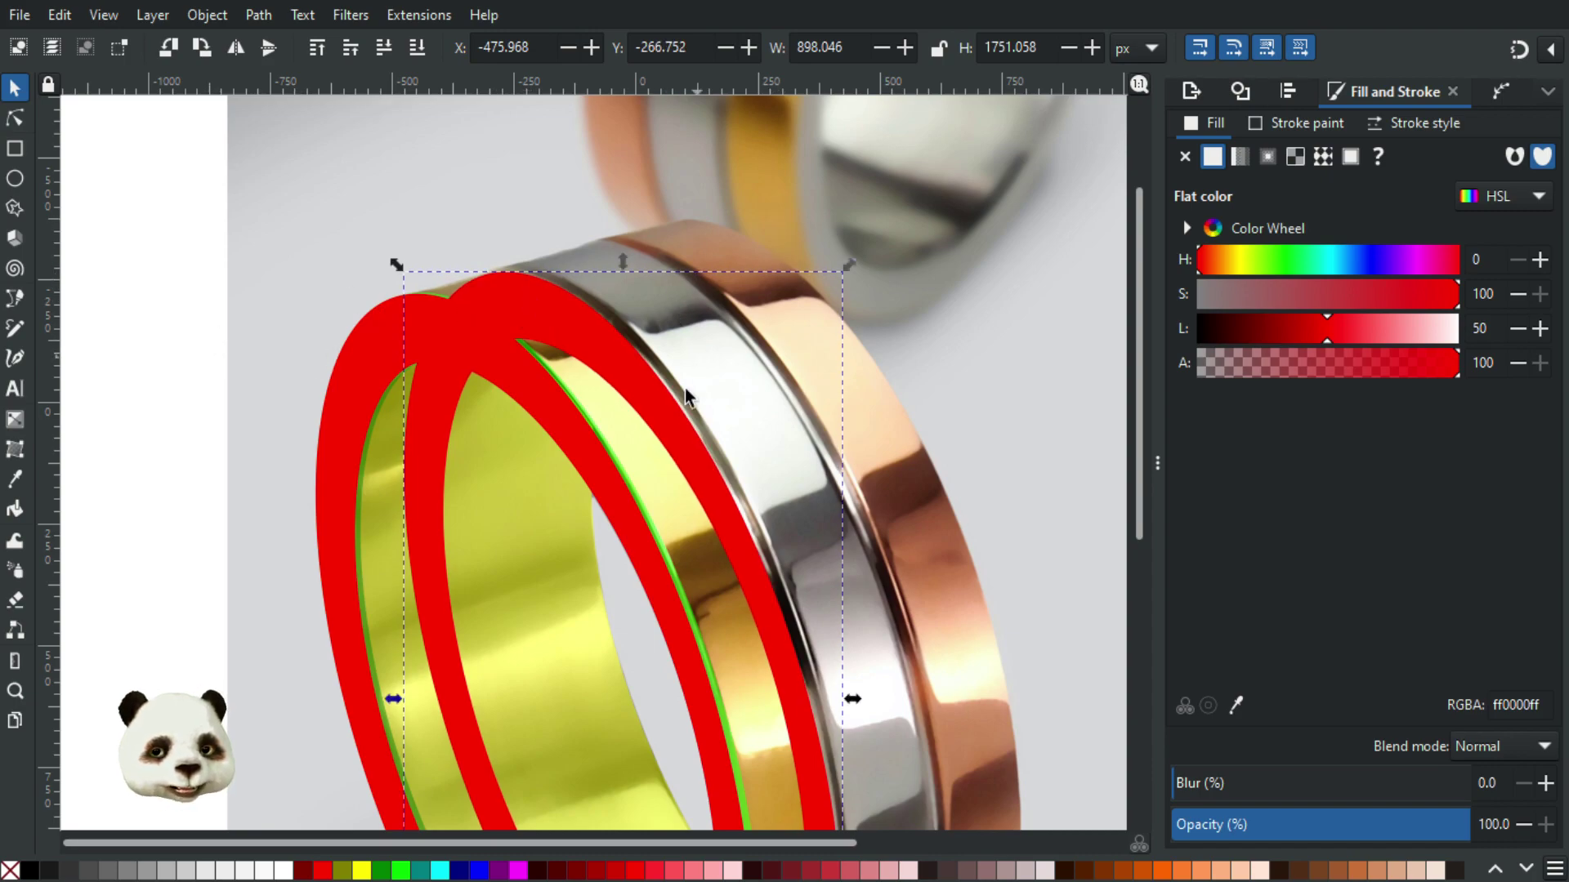
Step: Scale the rim copy to about 881 × 1741 px and shift it to about Y -270 px to fit the gold band
{"action": "scroll", "coordinate": [858, 540], "scroll_direction": "down", "scroll_amount": 10}
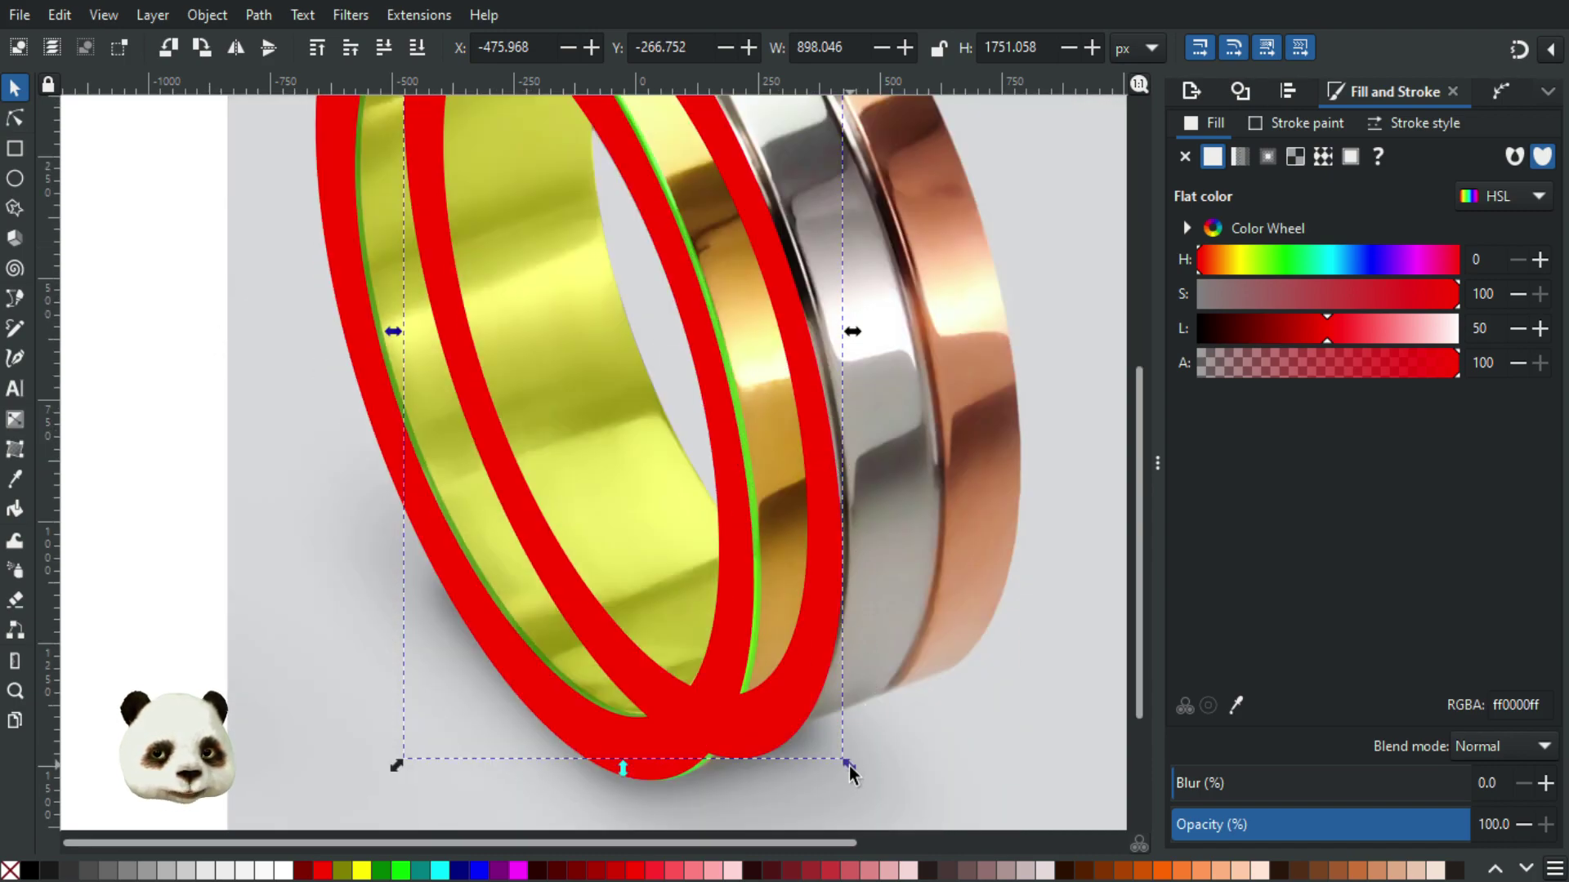
{"action": "scroll", "coordinate": [851, 543], "scroll_direction": "down", "scroll_amount": 2}
{"action": "scroll", "coordinate": [887, 545], "scroll_direction": "up", "scroll_amount": 1}
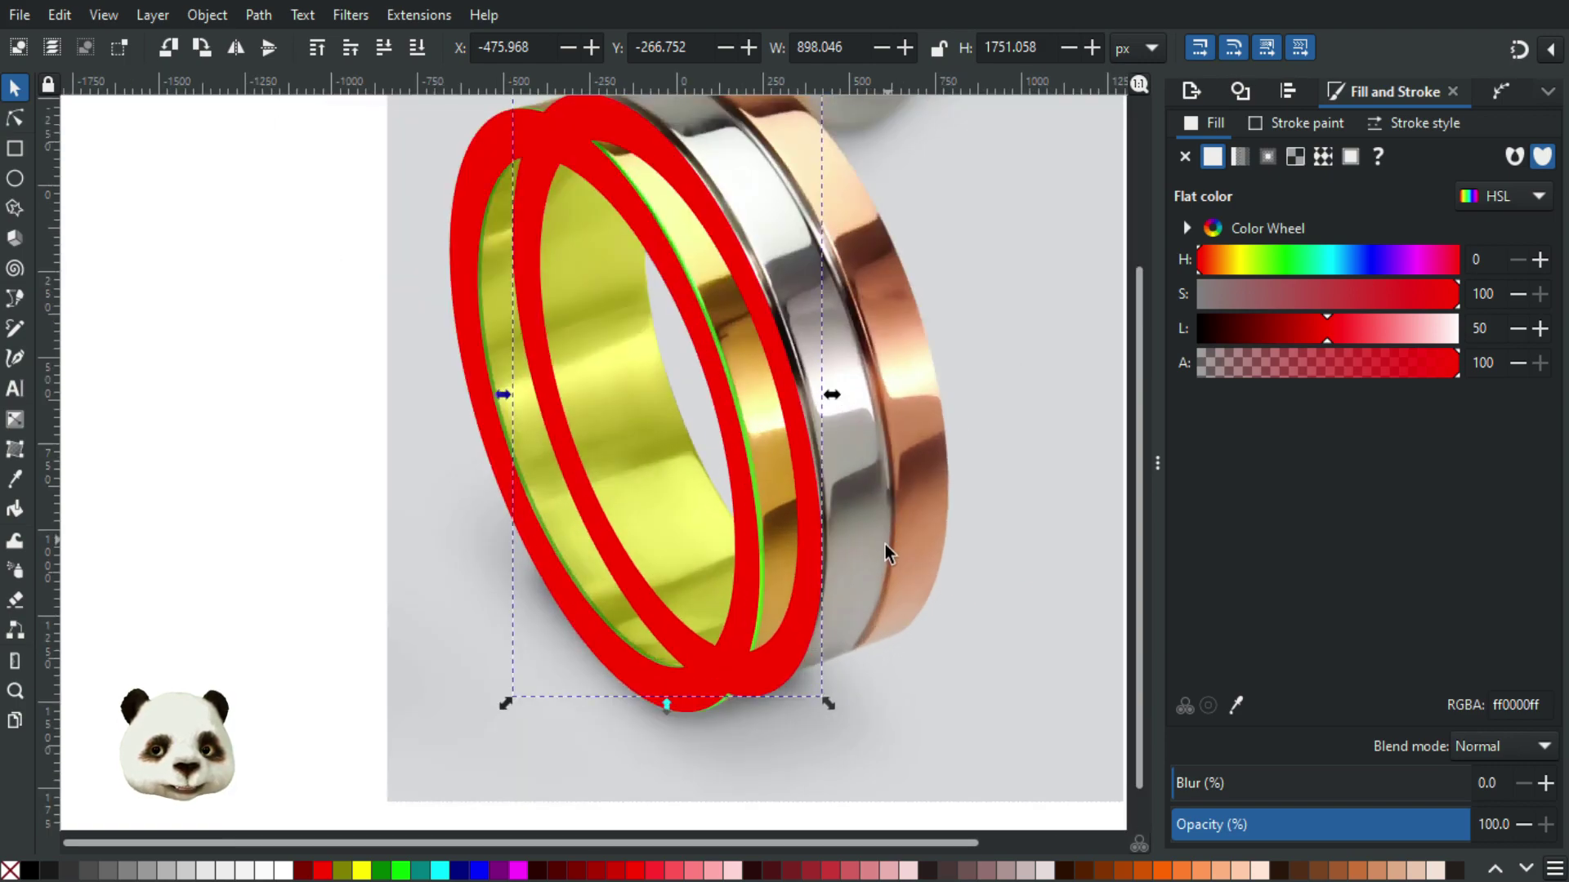
{"action": "left_click_drag", "start_coordinate": [827, 705], "coordinate": [827, 701]}
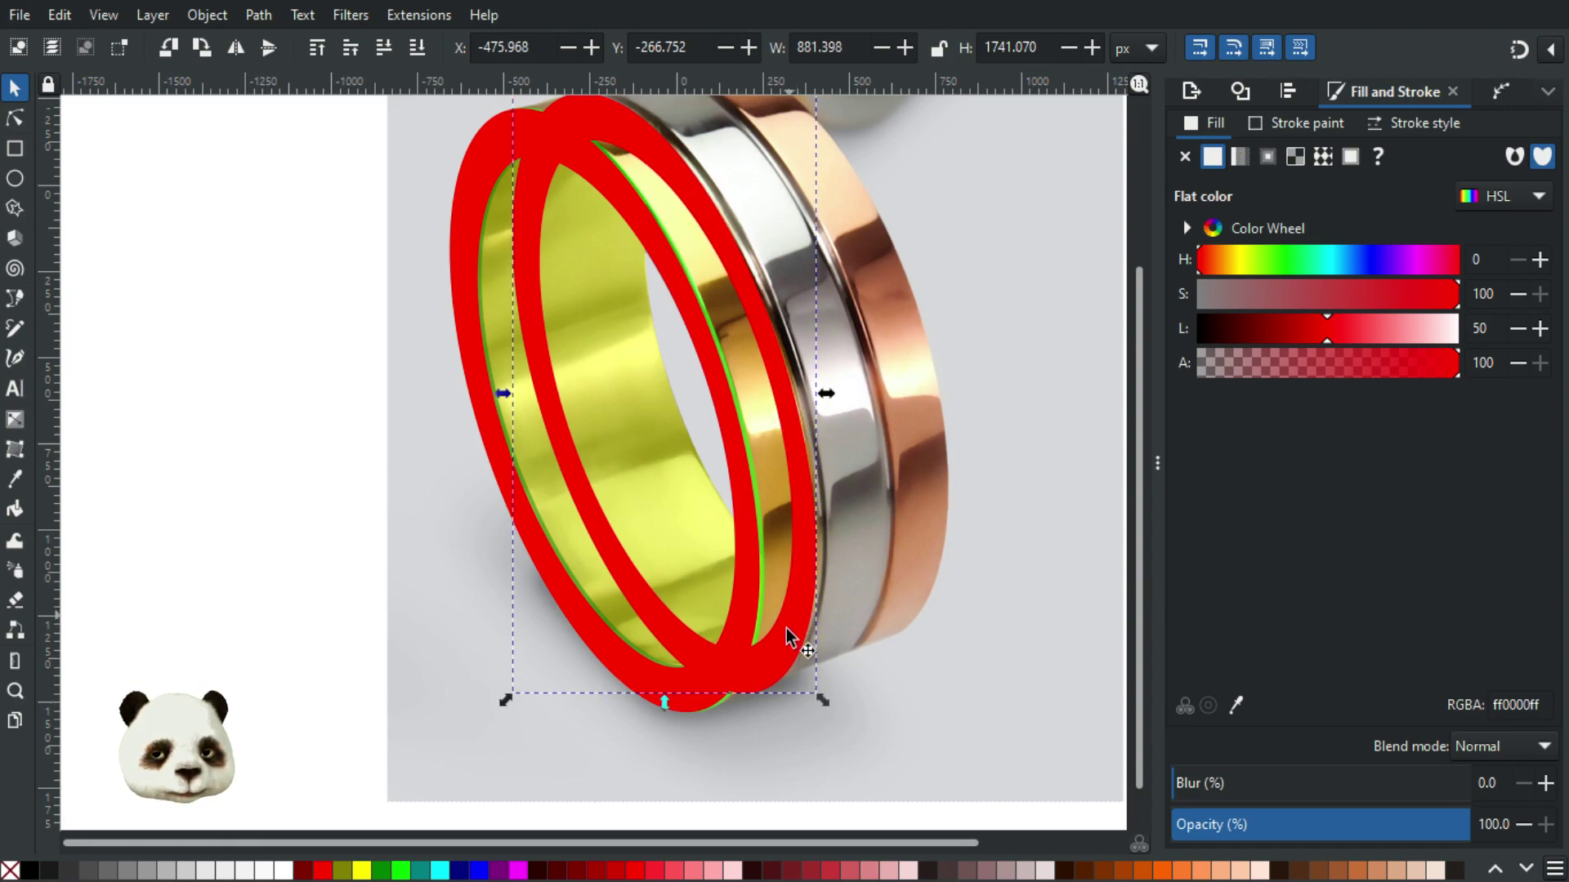
{"action": "left_click_drag", "start_coordinate": [787, 632], "coordinate": [788, 643]}
{"action": "left_click", "coordinate": [894, 700]}
Step: Set the red rim copy's opacity to 20%
{"action": "scroll", "coordinate": [897, 709], "scroll_direction": "up", "scroll_amount": 2}
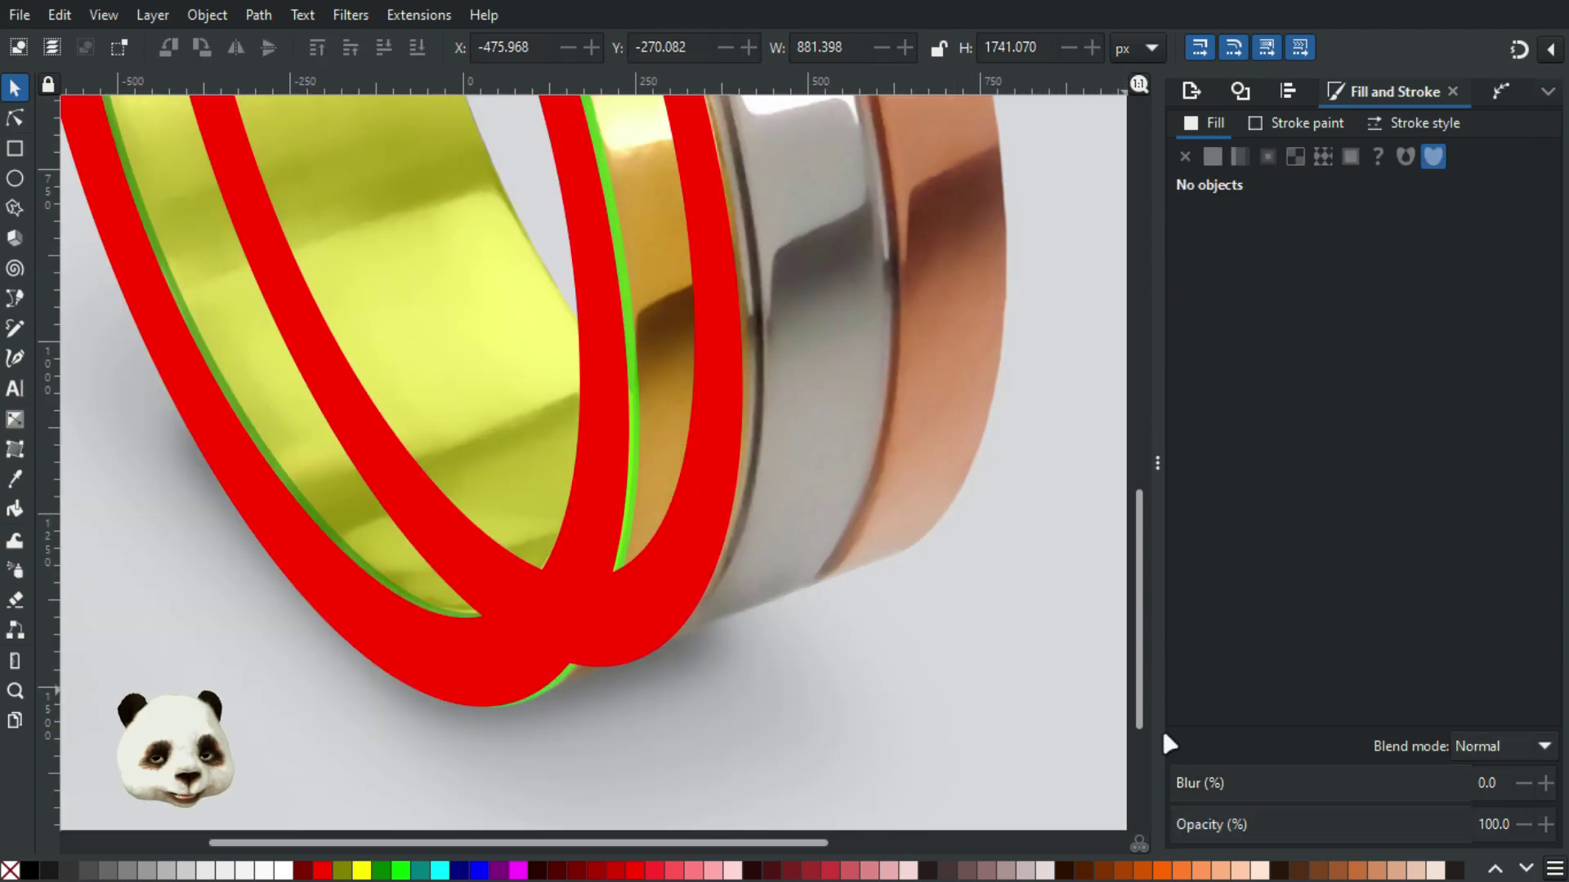
{"action": "left_click", "coordinate": [714, 527]}
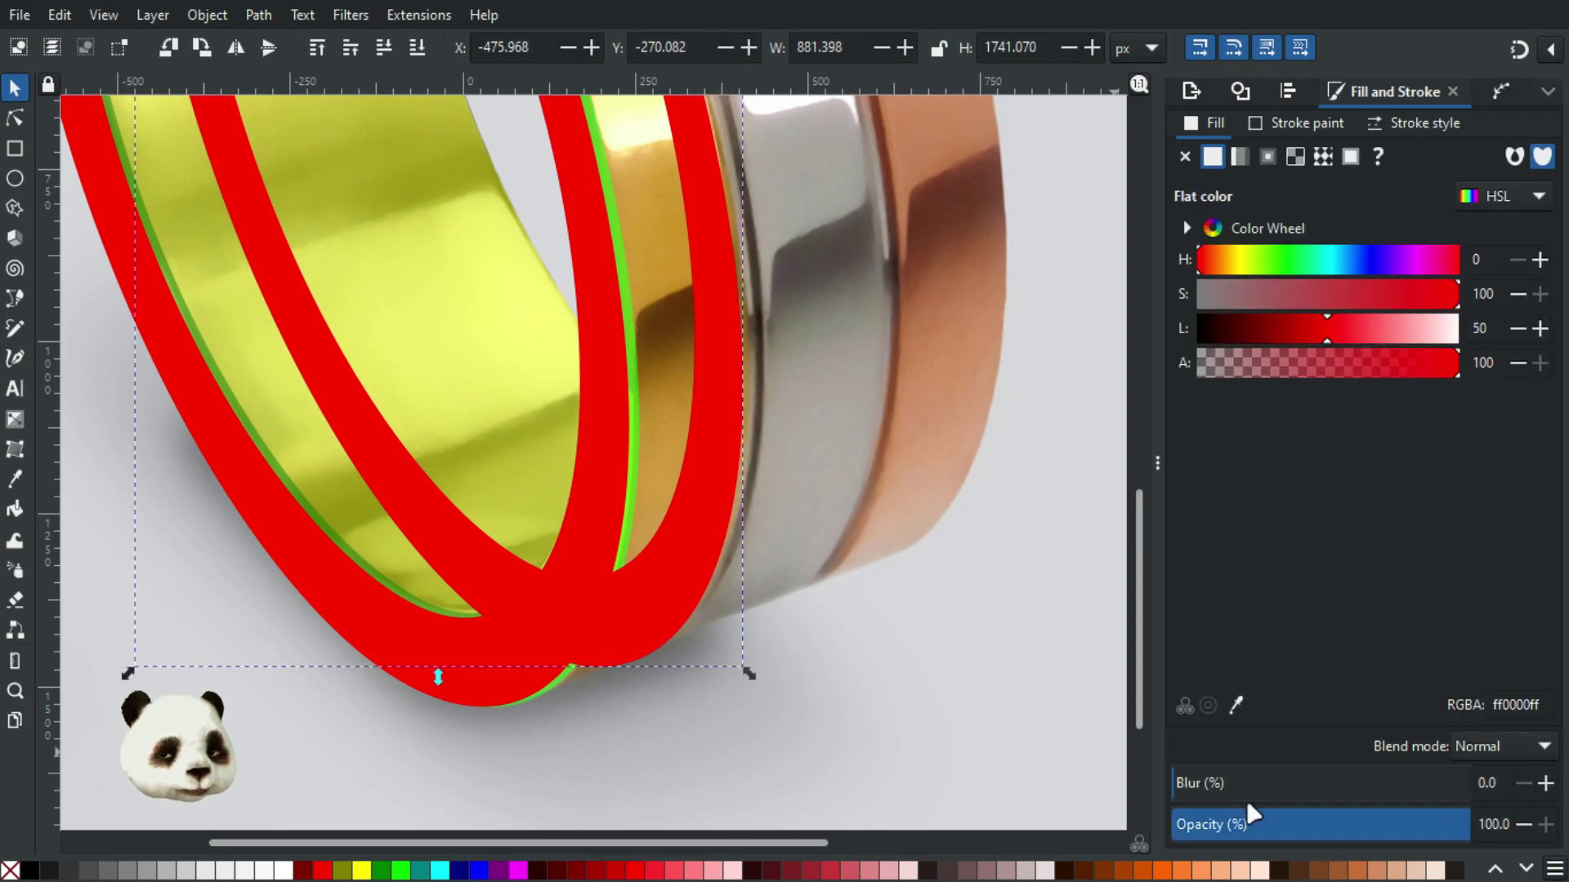
{"action": "left_click", "coordinate": [1238, 825]}
{"action": "left_click", "coordinate": [886, 699]}
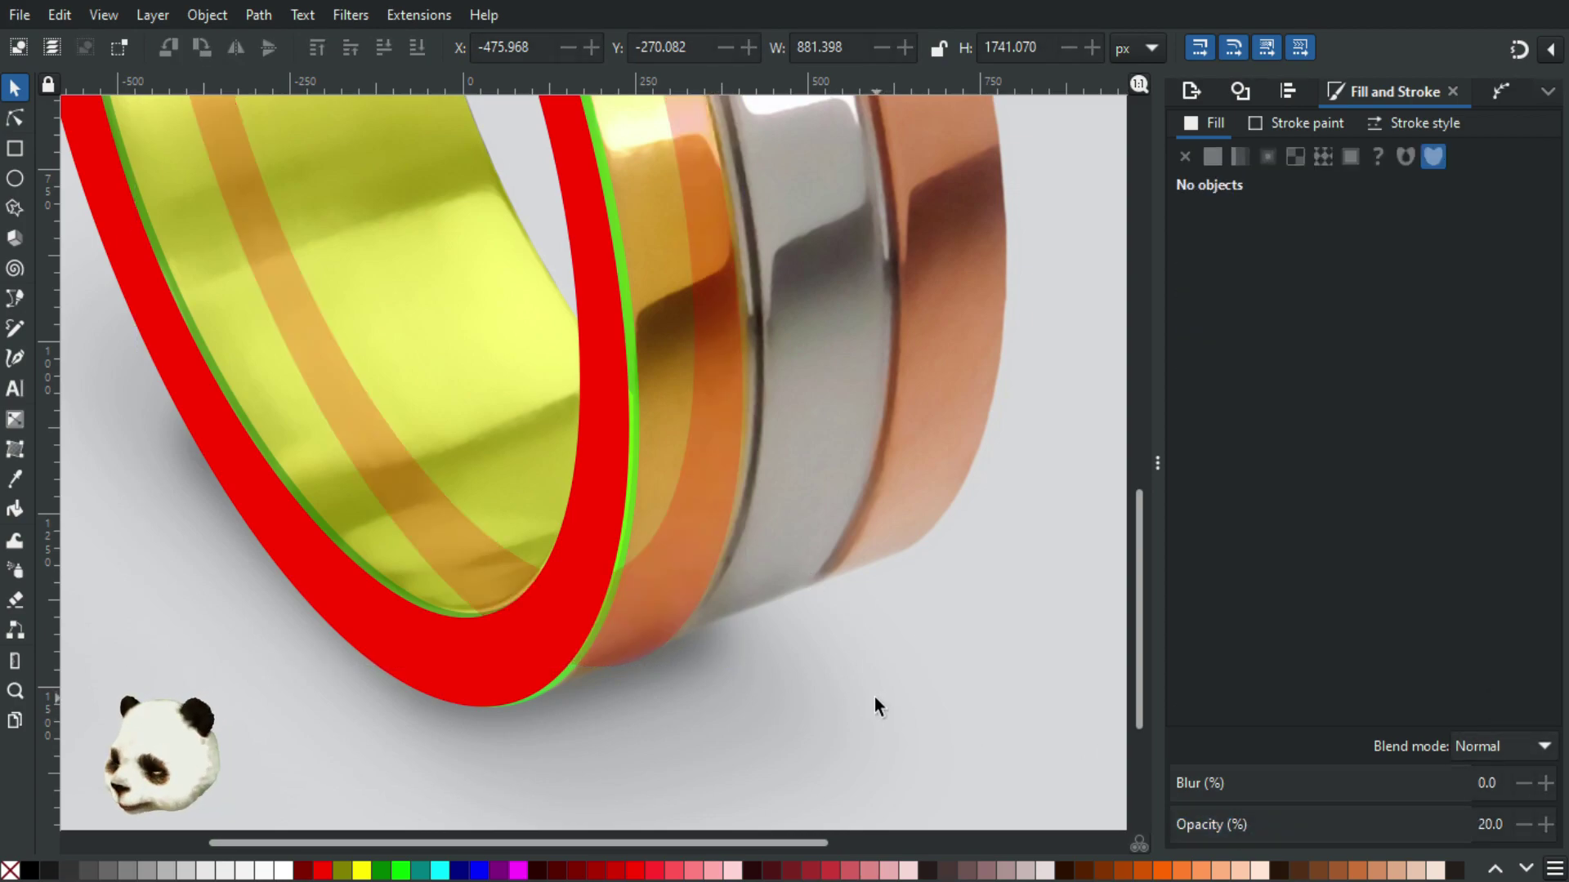
Step: With snapping on, start a pen outline at the front rim's lower outer edge and run it along the ring's bottom edge to the copper band
{"action": "key", "text": "b"}
{"action": "scroll", "coordinate": [638, 722], "scroll_direction": "up", "scroll_amount": 2}
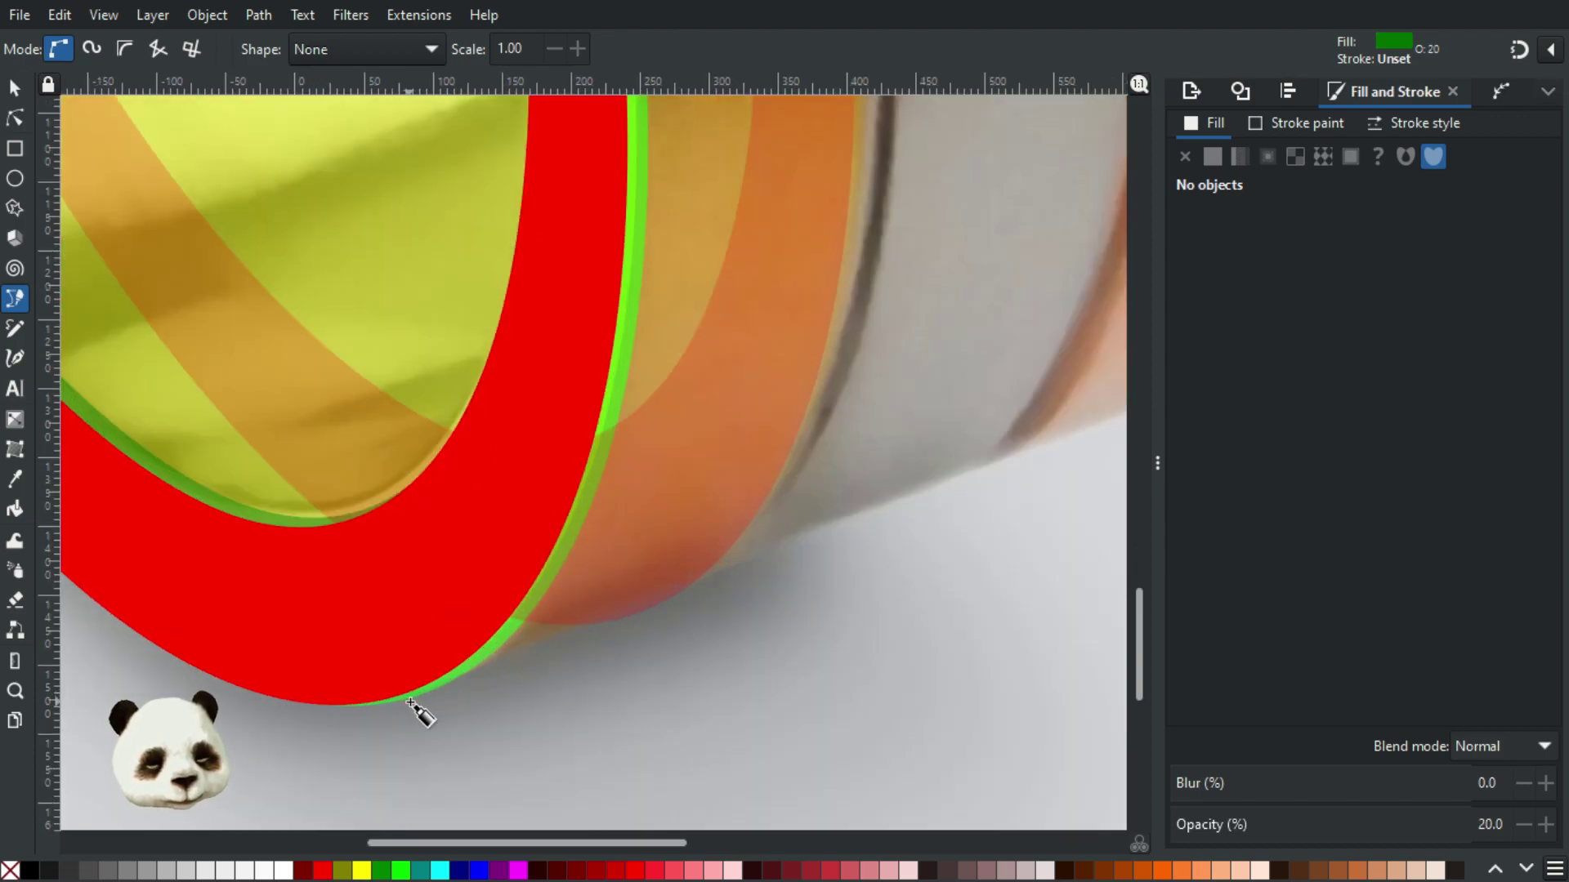
{"action": "key", "text": "percent"}
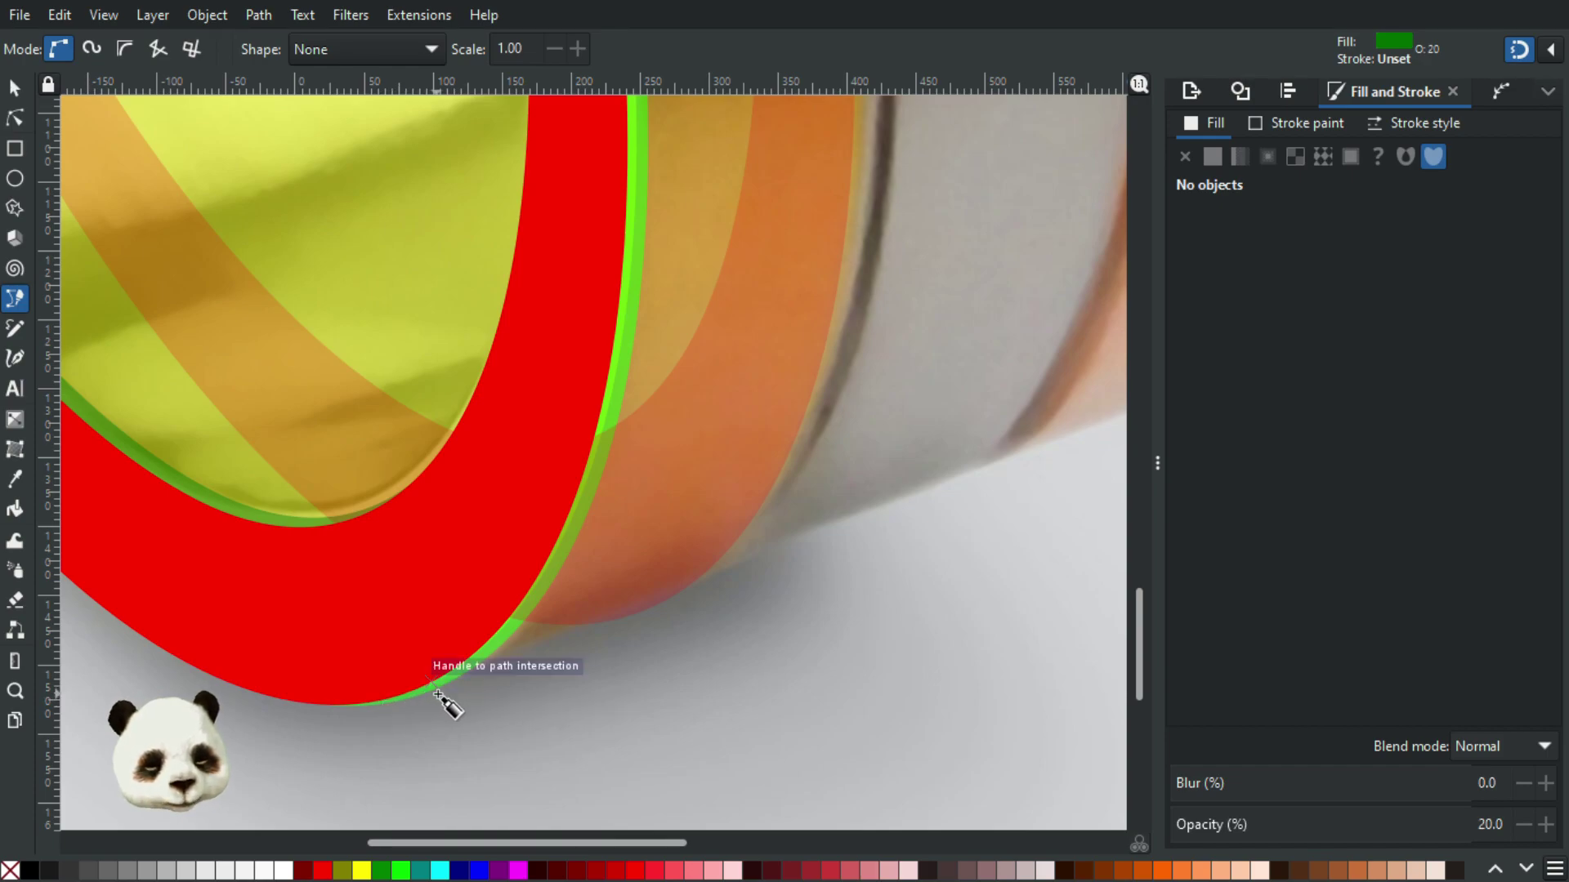
{"action": "scroll", "coordinate": [442, 699], "scroll_direction": "up", "scroll_amount": 4}
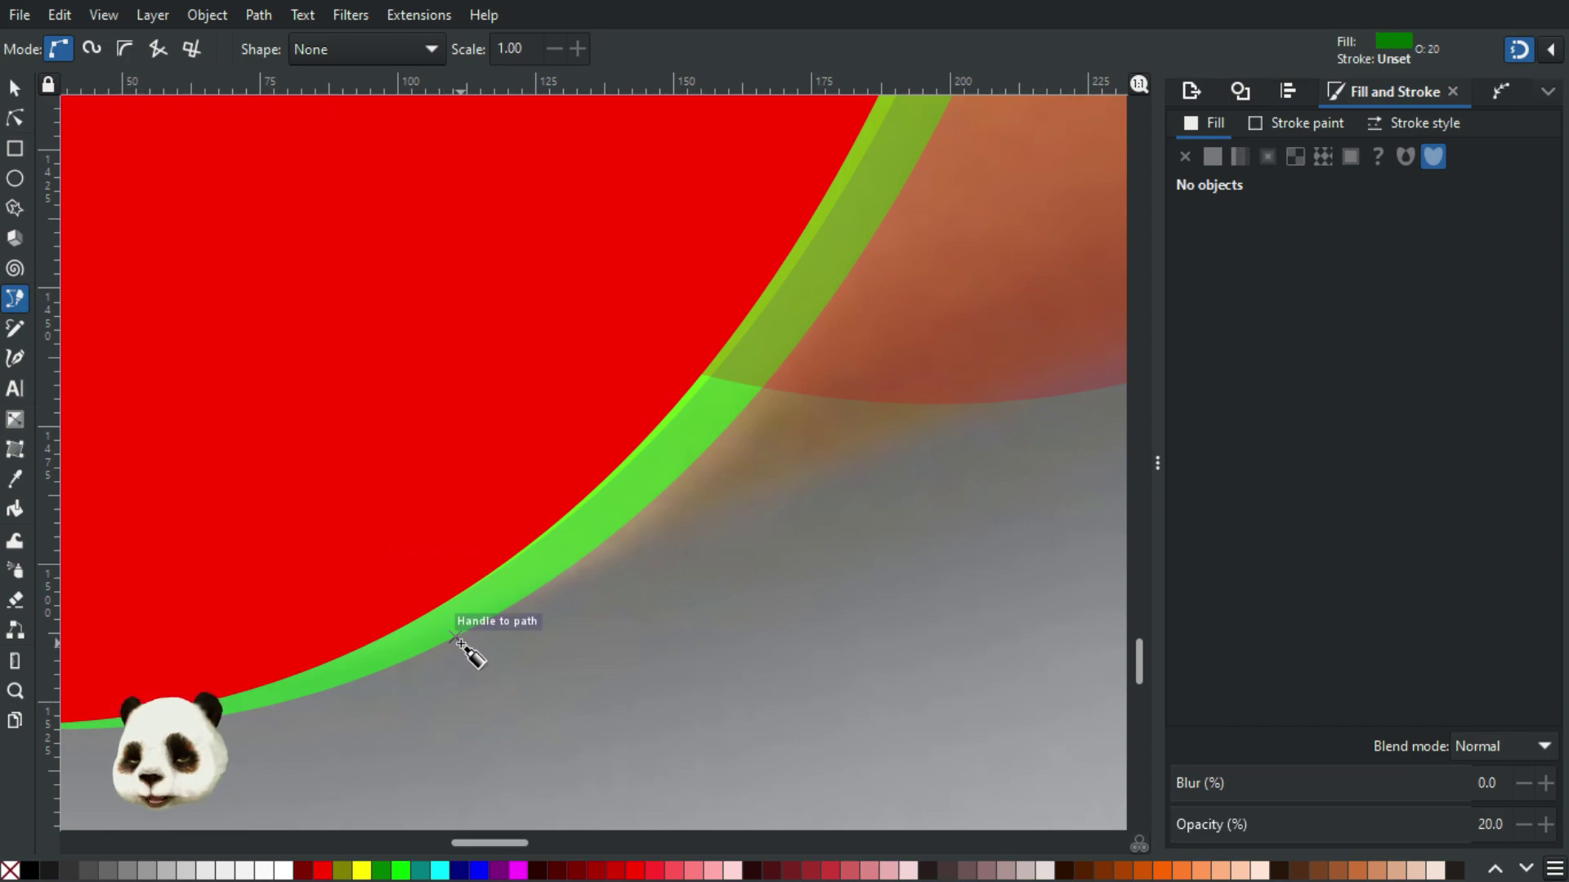
{"action": "scroll", "coordinate": [784, 543], "scroll_direction": "down", "scroll_amount": 4}
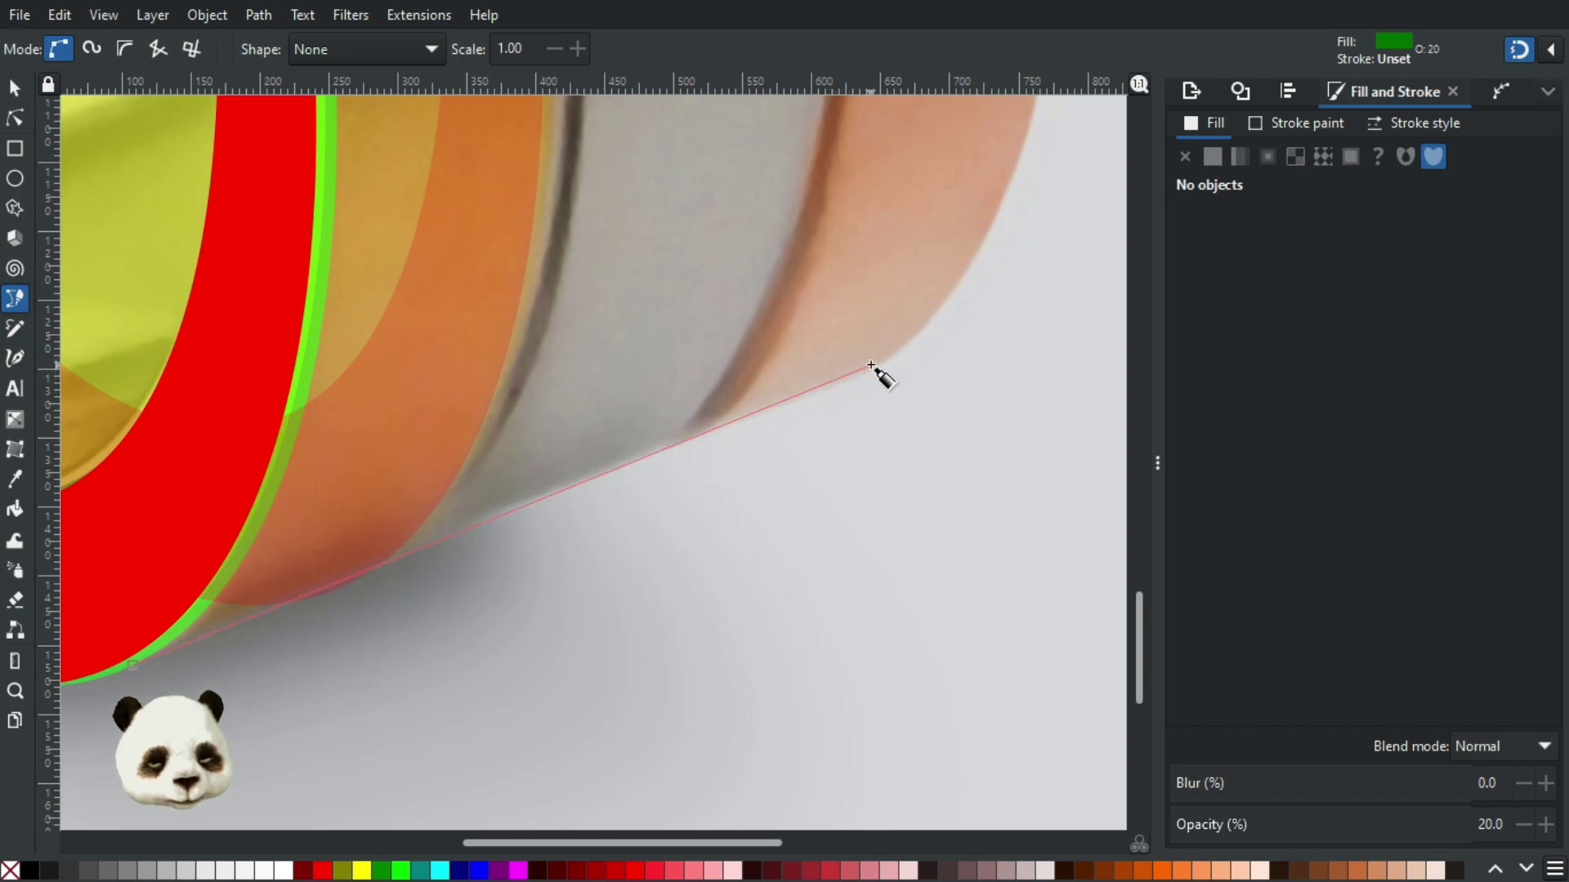
{"action": "left_click", "coordinate": [543, 485]}
{"action": "key", "text": "BackSpace"}
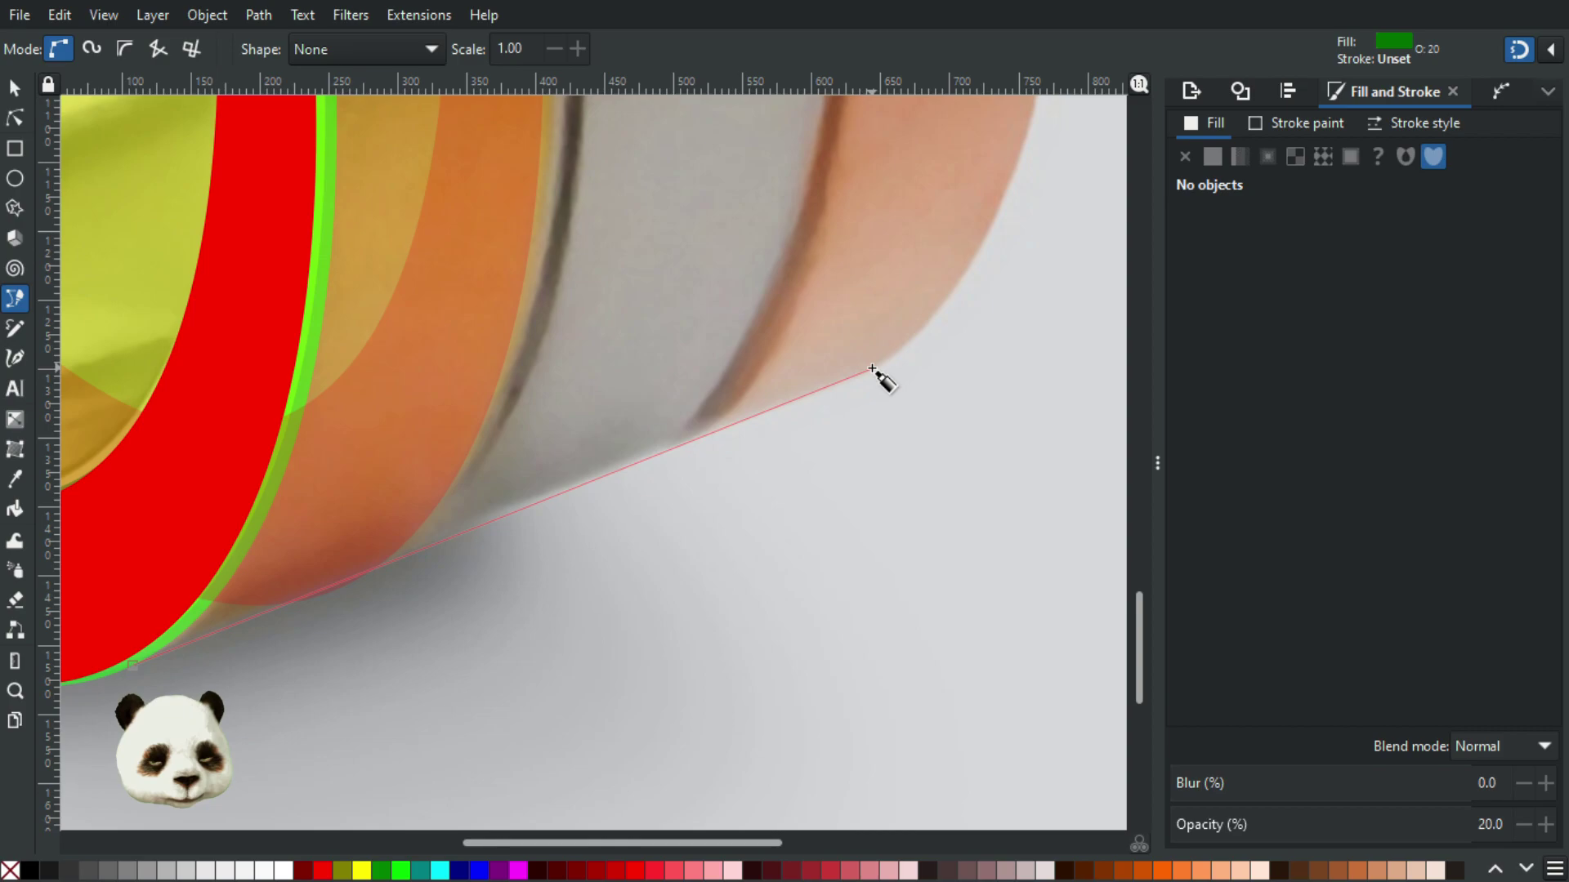
{"action": "left_click", "coordinate": [832, 391]}
Step: Continue the outline up to the copper band's topmost point and back along the ring's upper edge to the front rim's top
{"action": "scroll", "coordinate": [854, 335], "scroll_direction": "down", "scroll_amount": 1}
{"action": "scroll", "coordinate": [850, 317], "scroll_direction": "down", "scroll_amount": 4}
{"action": "left_click_drag", "start_coordinate": [858, 272], "coordinate": [747, 654]}
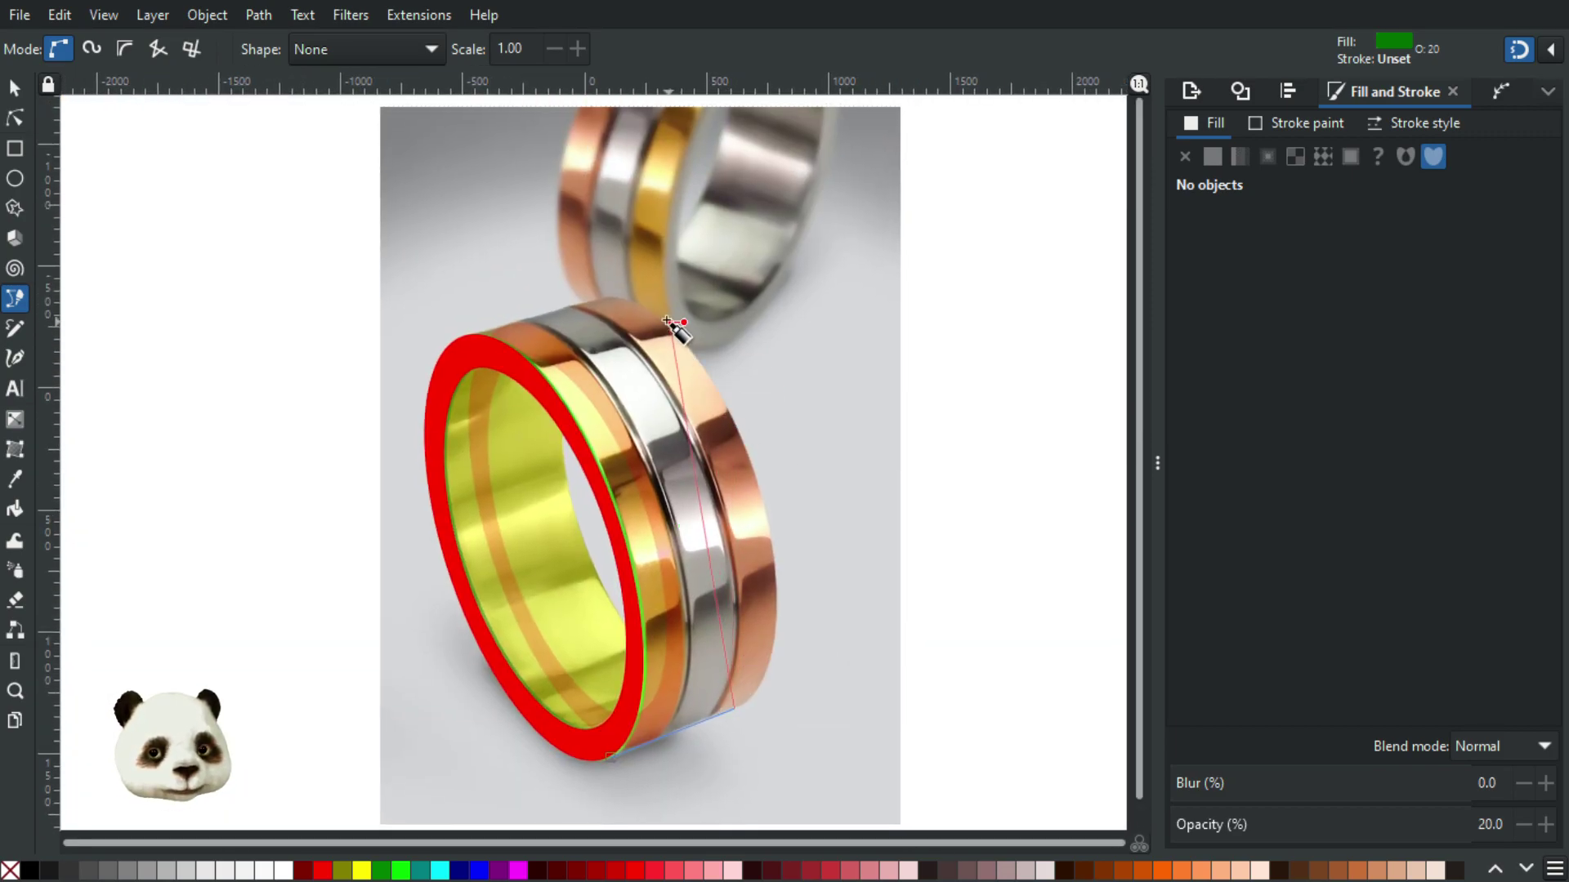
{"action": "scroll", "coordinate": [634, 319], "scroll_direction": "up", "scroll_amount": 2}
{"action": "scroll", "coordinate": [611, 306], "scroll_direction": "up", "scroll_amount": 2}
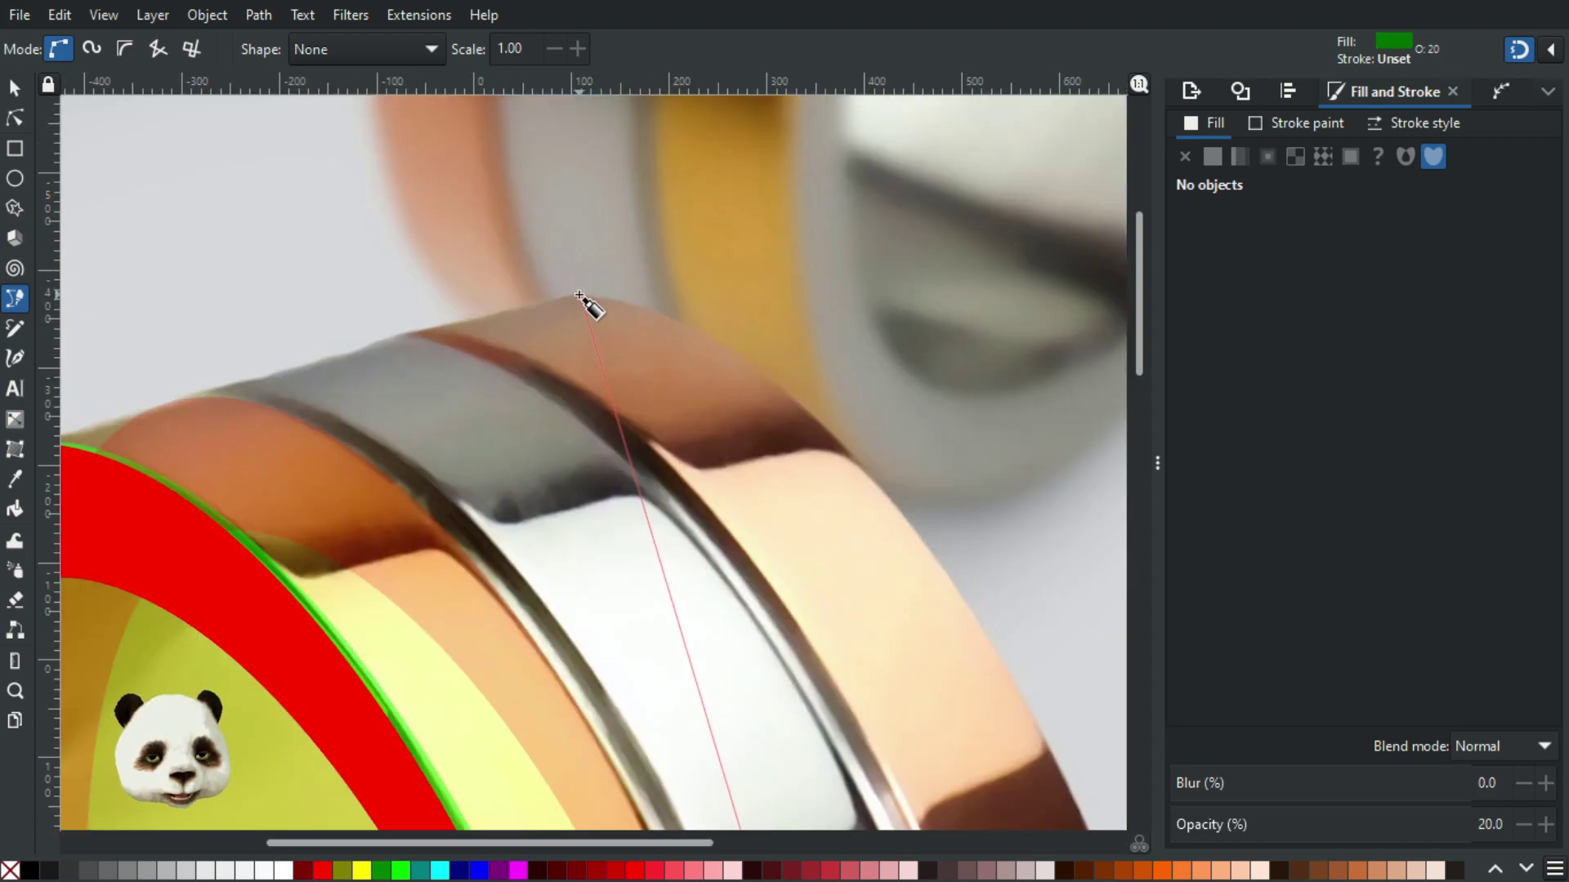
{"action": "left_click", "coordinate": [578, 295]}
{"action": "left_click_drag", "start_coordinate": [287, 366], "coordinate": [731, 326]}
{"action": "scroll", "coordinate": [483, 411], "scroll_direction": "up", "scroll_amount": 3}
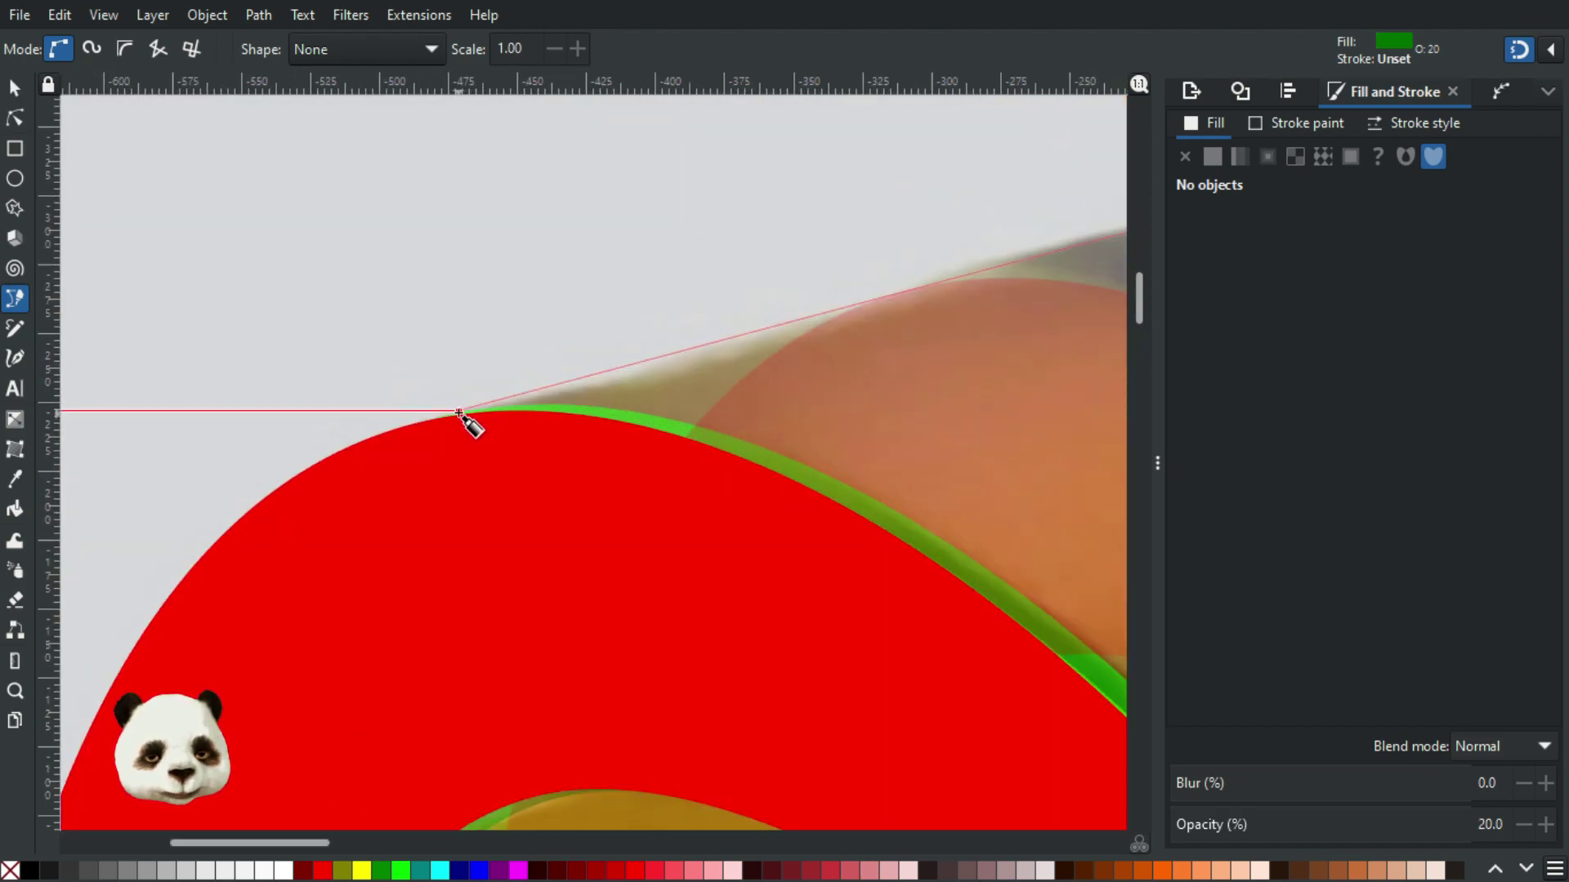
{"action": "scroll", "coordinate": [457, 415], "scroll_direction": "up", "scroll_amount": 3}
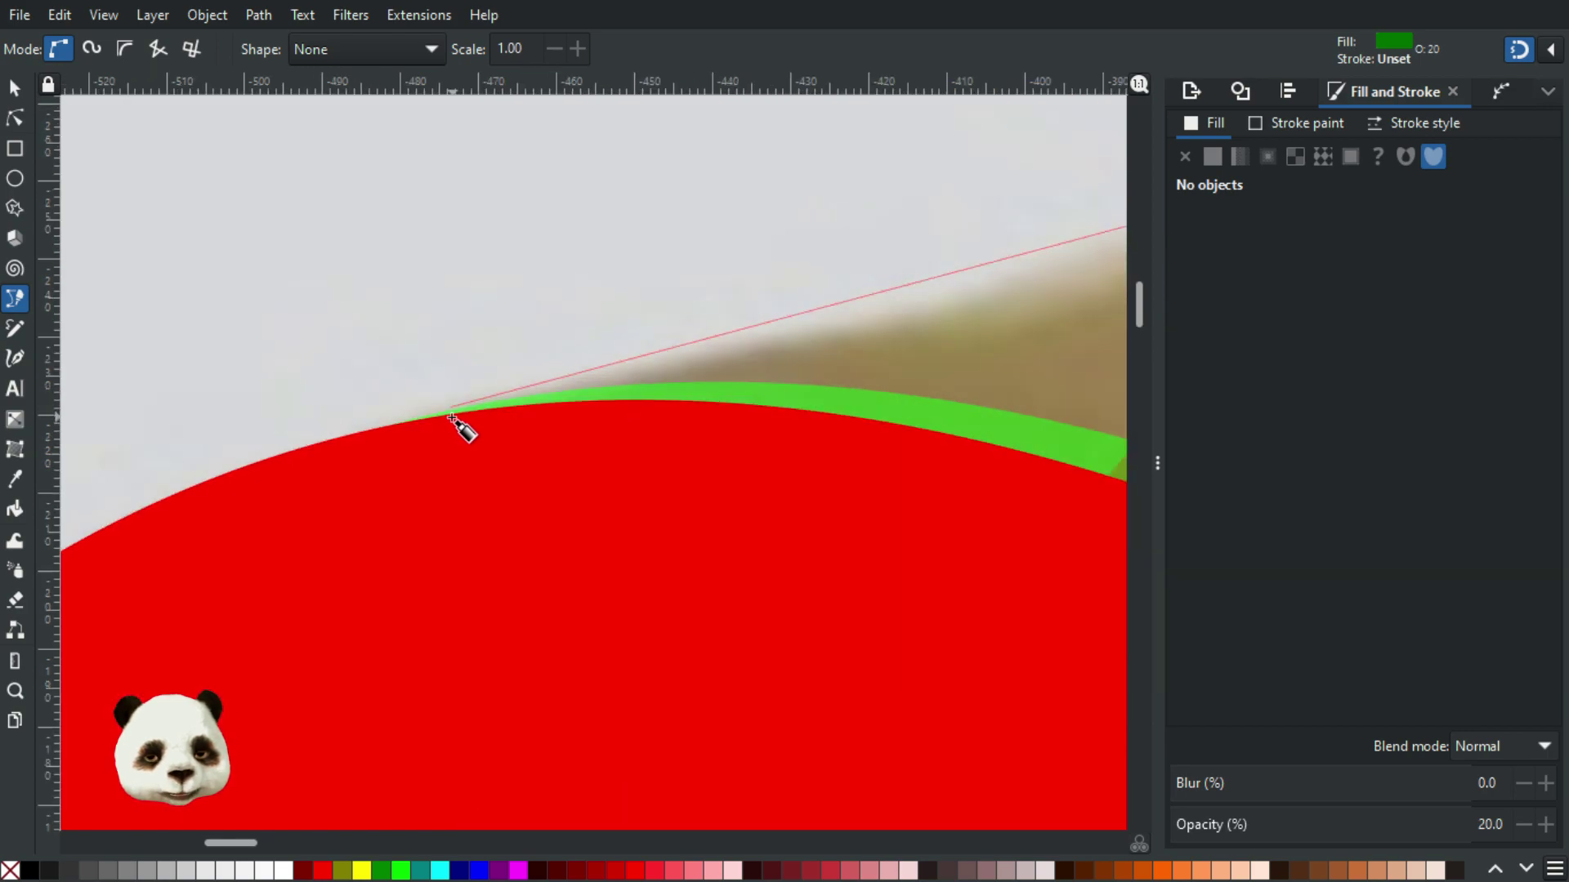
{"action": "left_click", "coordinate": [382, 441]}
Step: Run the outline down within the red rim's right side and close it at its starting point near the rim's bottom
{"action": "scroll", "coordinate": [560, 519], "scroll_direction": "down", "scroll_amount": 5}
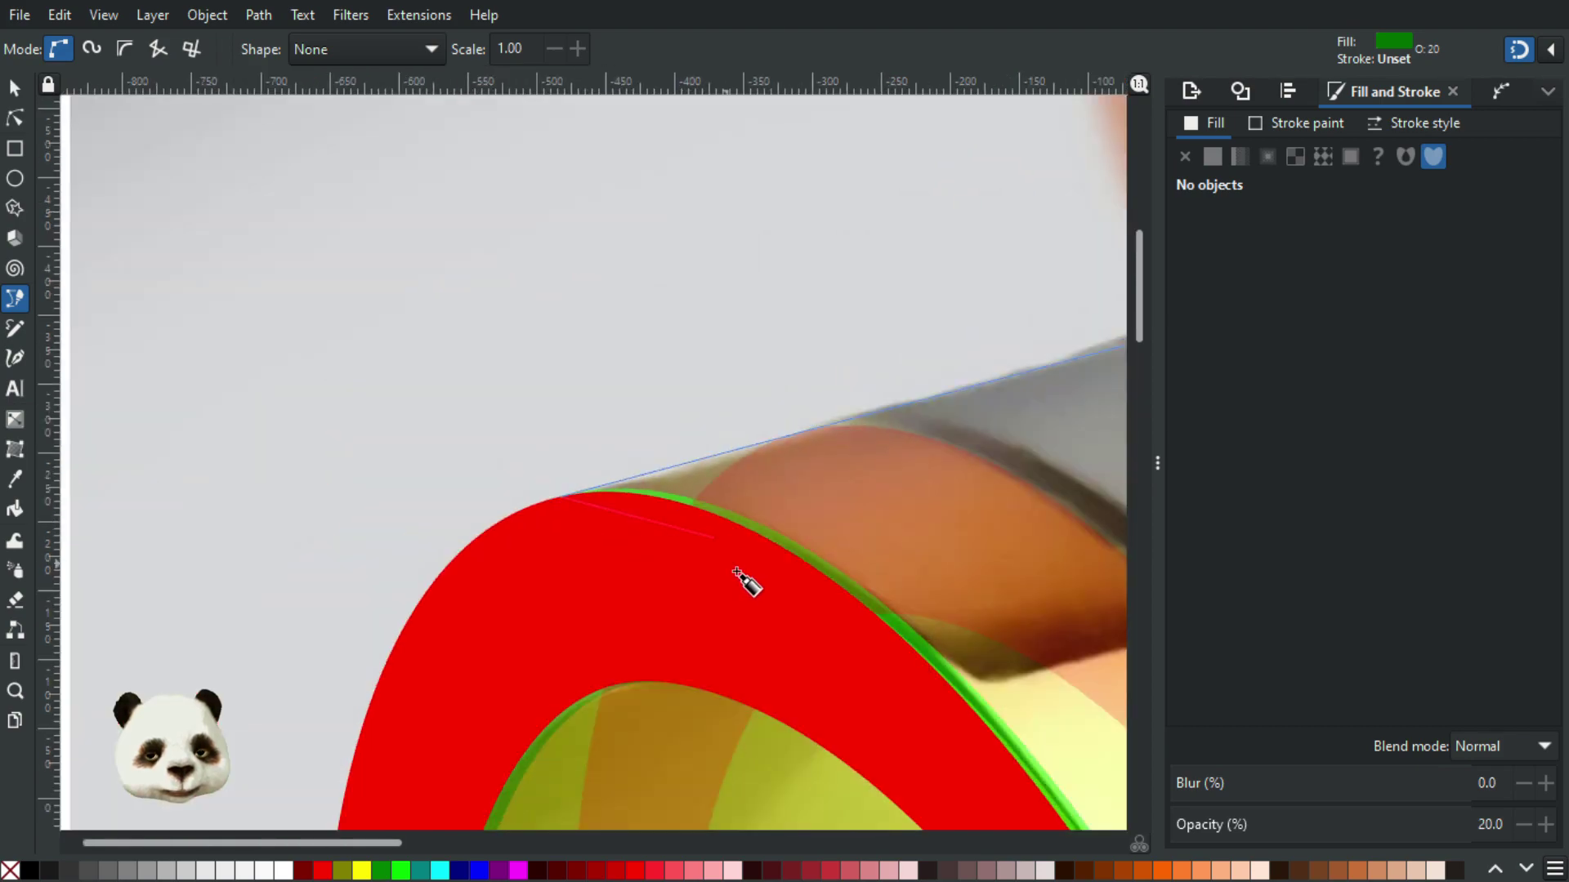
{"action": "left_click", "coordinate": [826, 632]}
{"action": "left_click_drag", "start_coordinate": [975, 763], "coordinate": [705, 166]}
{"action": "left_click", "coordinate": [904, 457]}
{"action": "scroll", "coordinate": [947, 552], "scroll_direction": "down", "scroll_amount": 2}
{"action": "scroll", "coordinate": [948, 551], "scroll_direction": "down", "scroll_amount": 2}
{"action": "left_click_drag", "start_coordinate": [982, 615], "coordinate": [848, 232]}
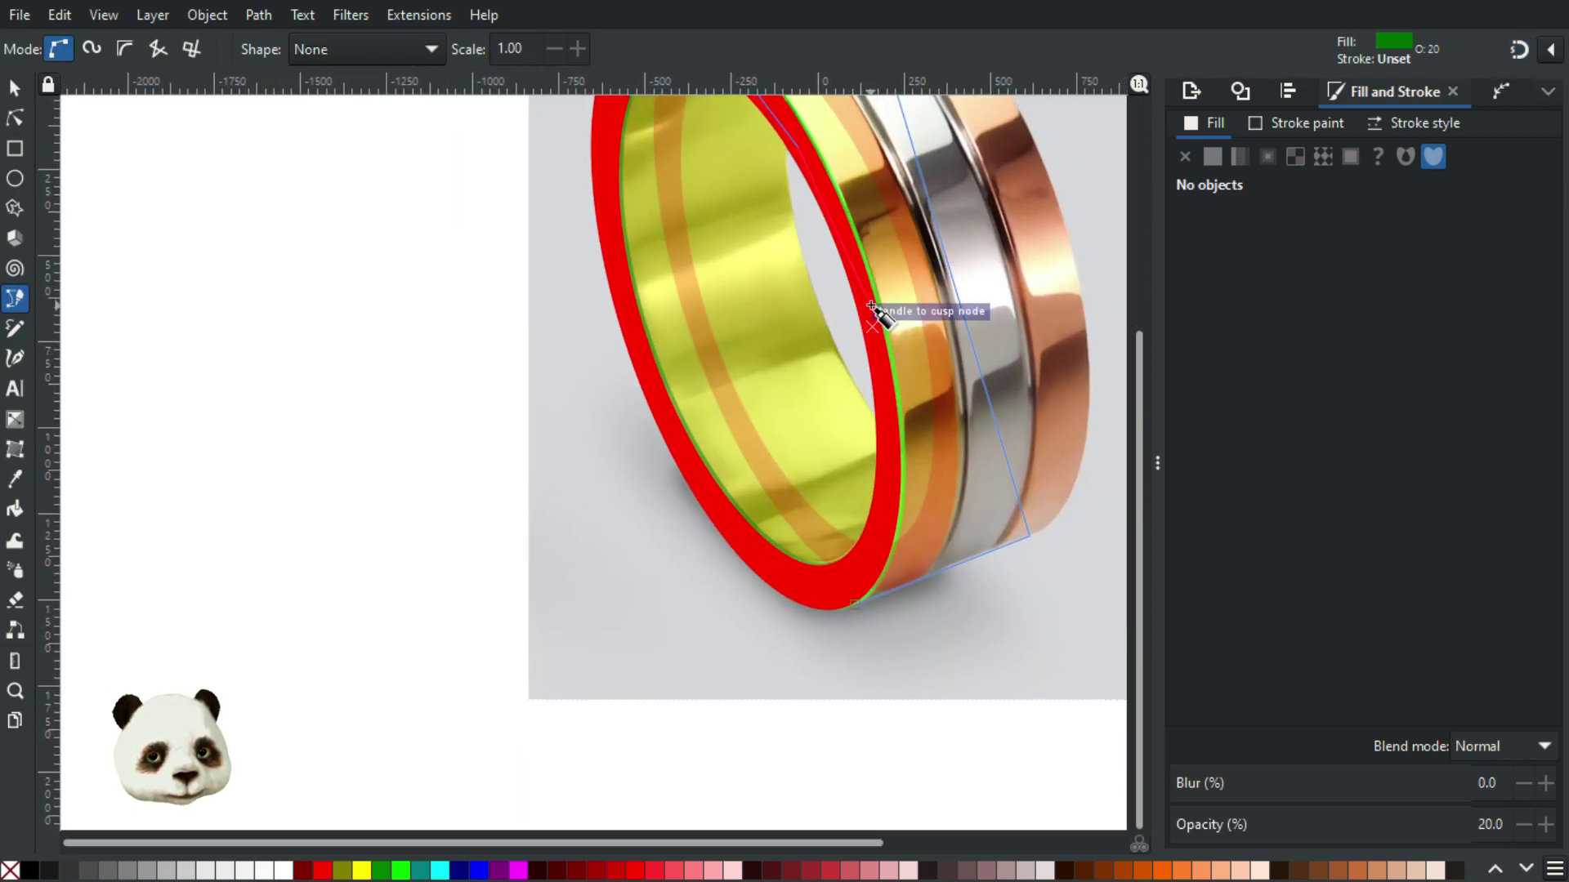
{"action": "left_click", "coordinate": [889, 462]}
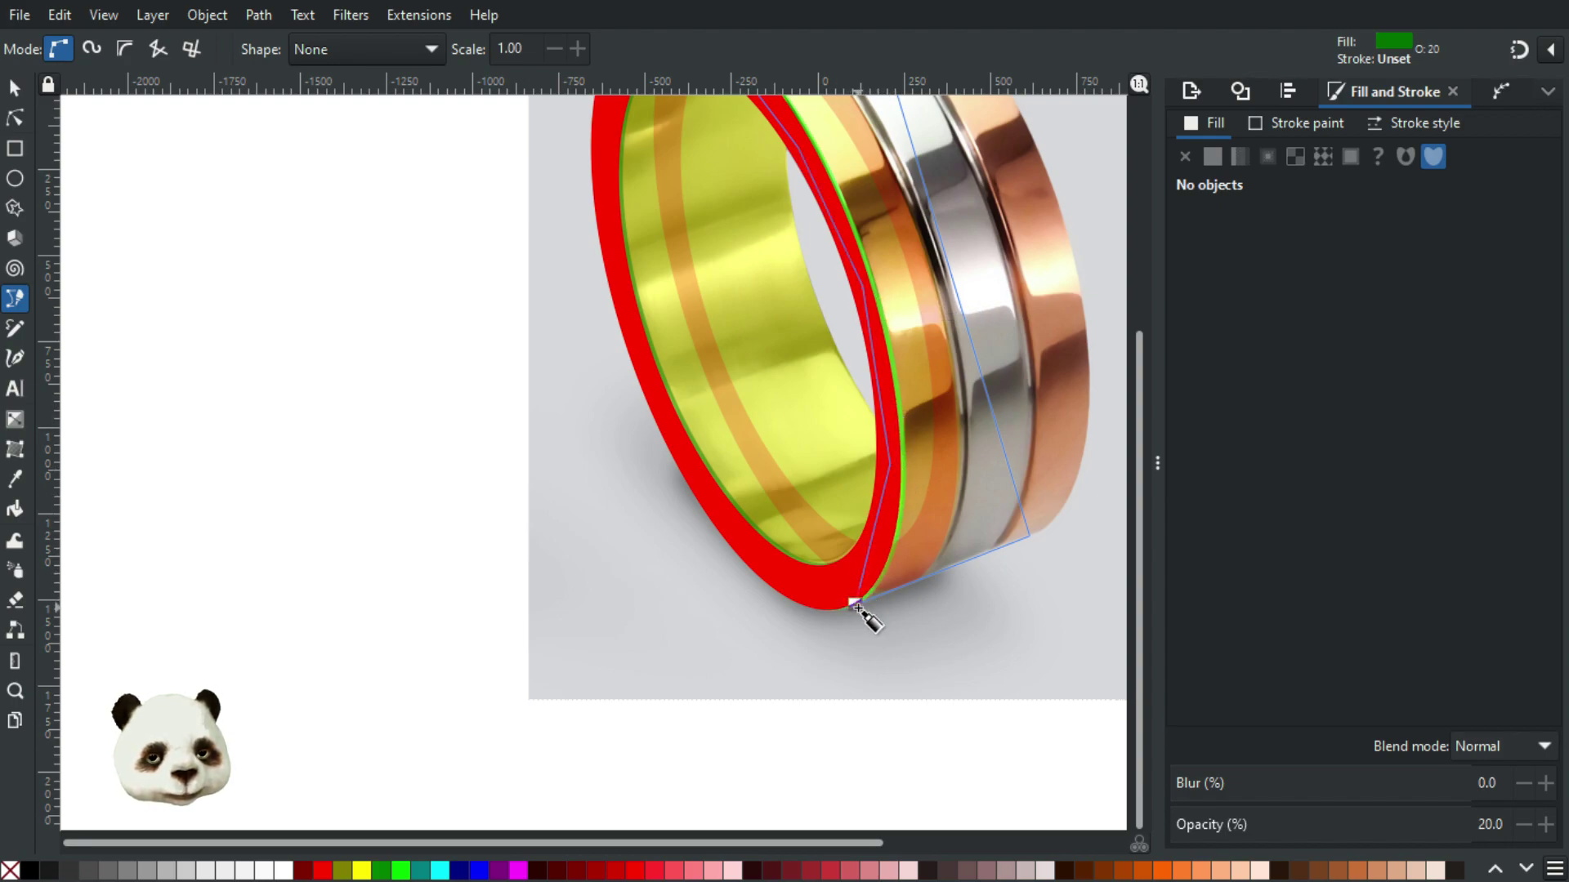
{"action": "left_click", "coordinate": [860, 591]}
Step: Set the new green shape's opacity to 60% and select the semi-transparent red rim copy
{"action": "left_click_drag", "start_coordinate": [863, 499], "coordinate": [716, 740]}
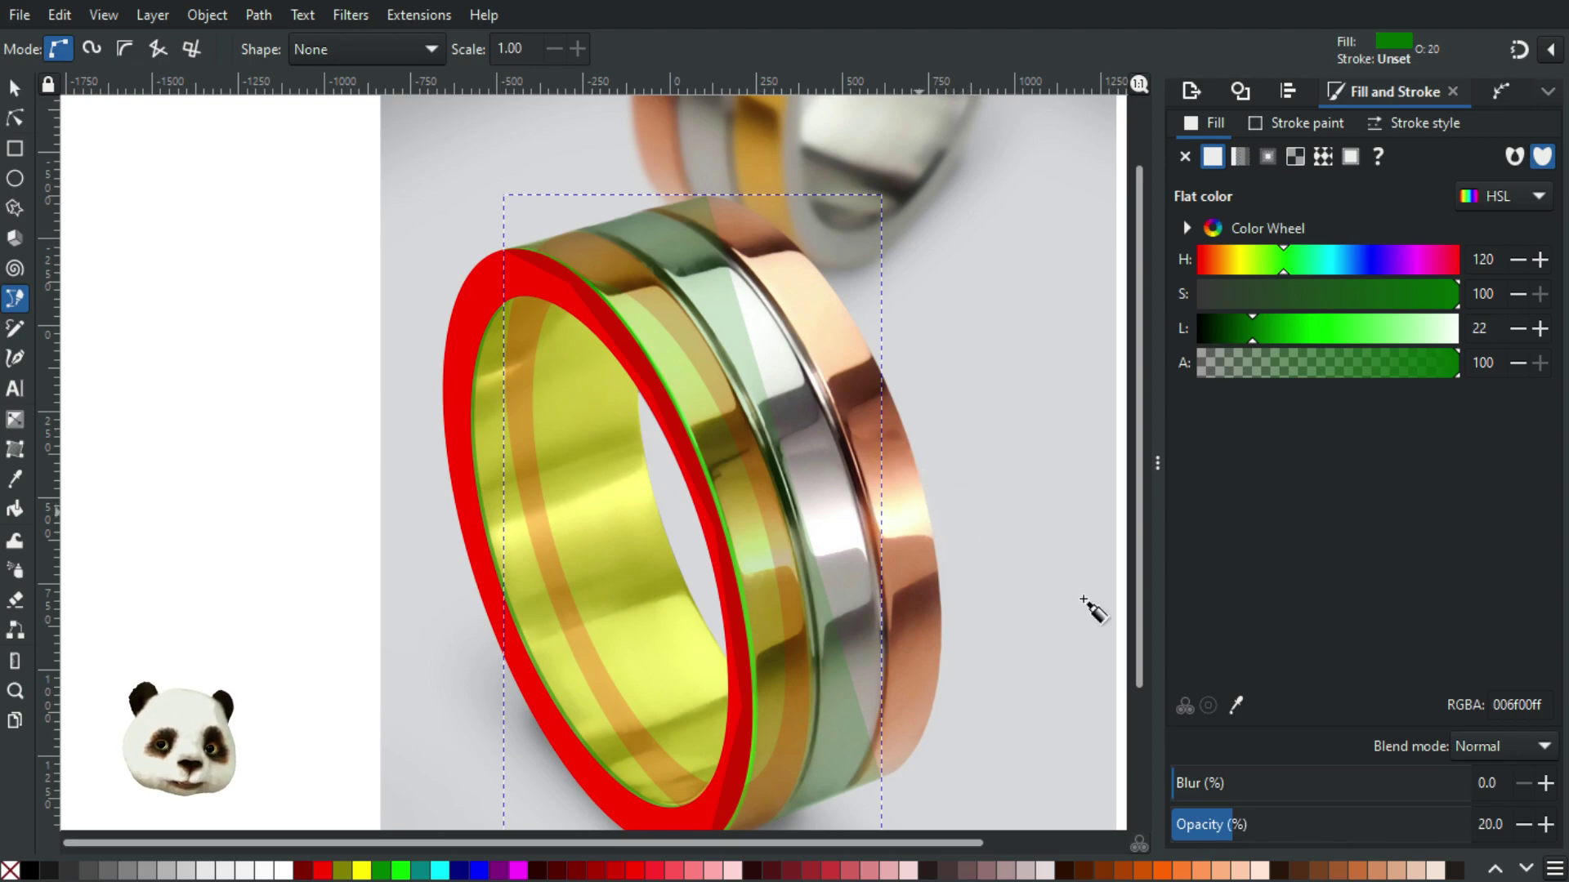
{"action": "left_click", "coordinate": [1348, 839]}
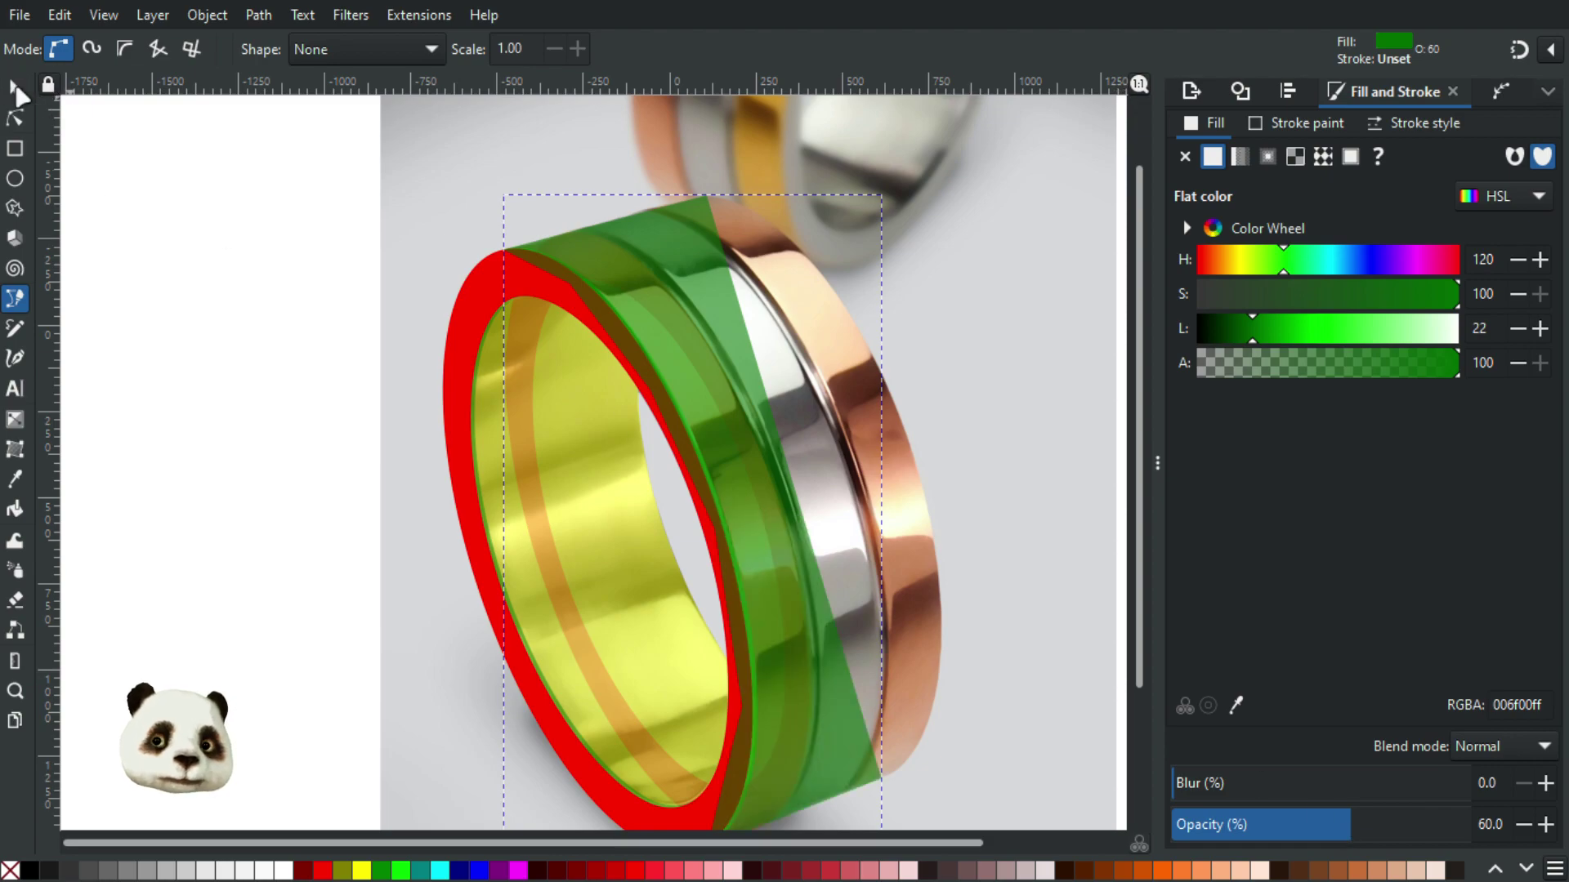
{"action": "left_click", "coordinate": [15, 88]}
{"action": "scroll", "coordinate": [703, 366], "scroll_direction": "up", "scroll_amount": 2}
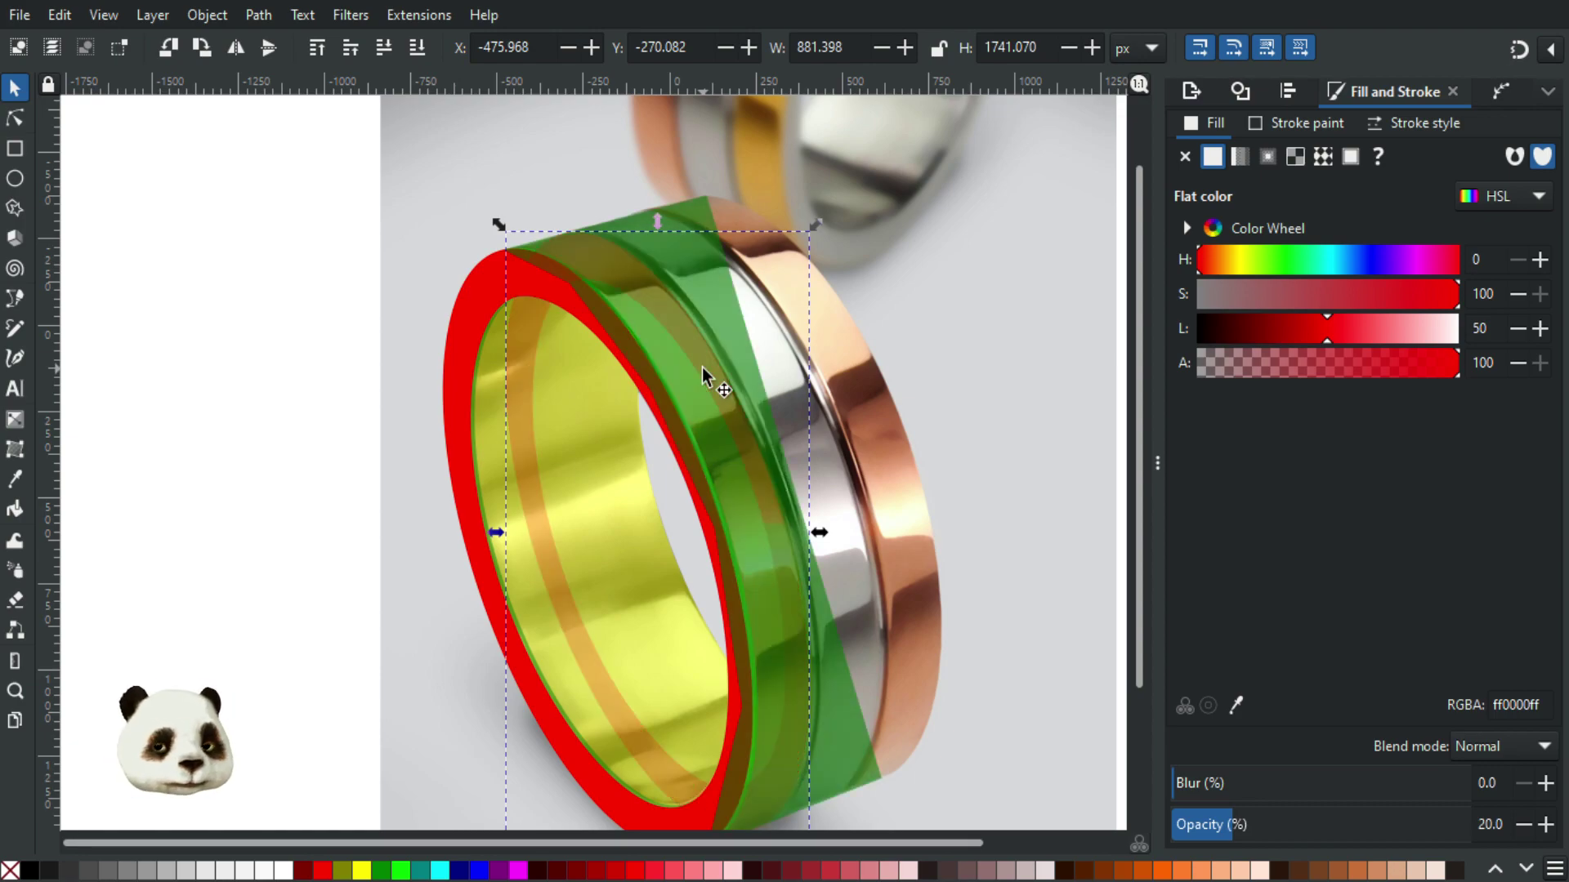
{"action": "scroll", "coordinate": [886, 605], "scroll_direction": "up", "scroll_amount": 1}
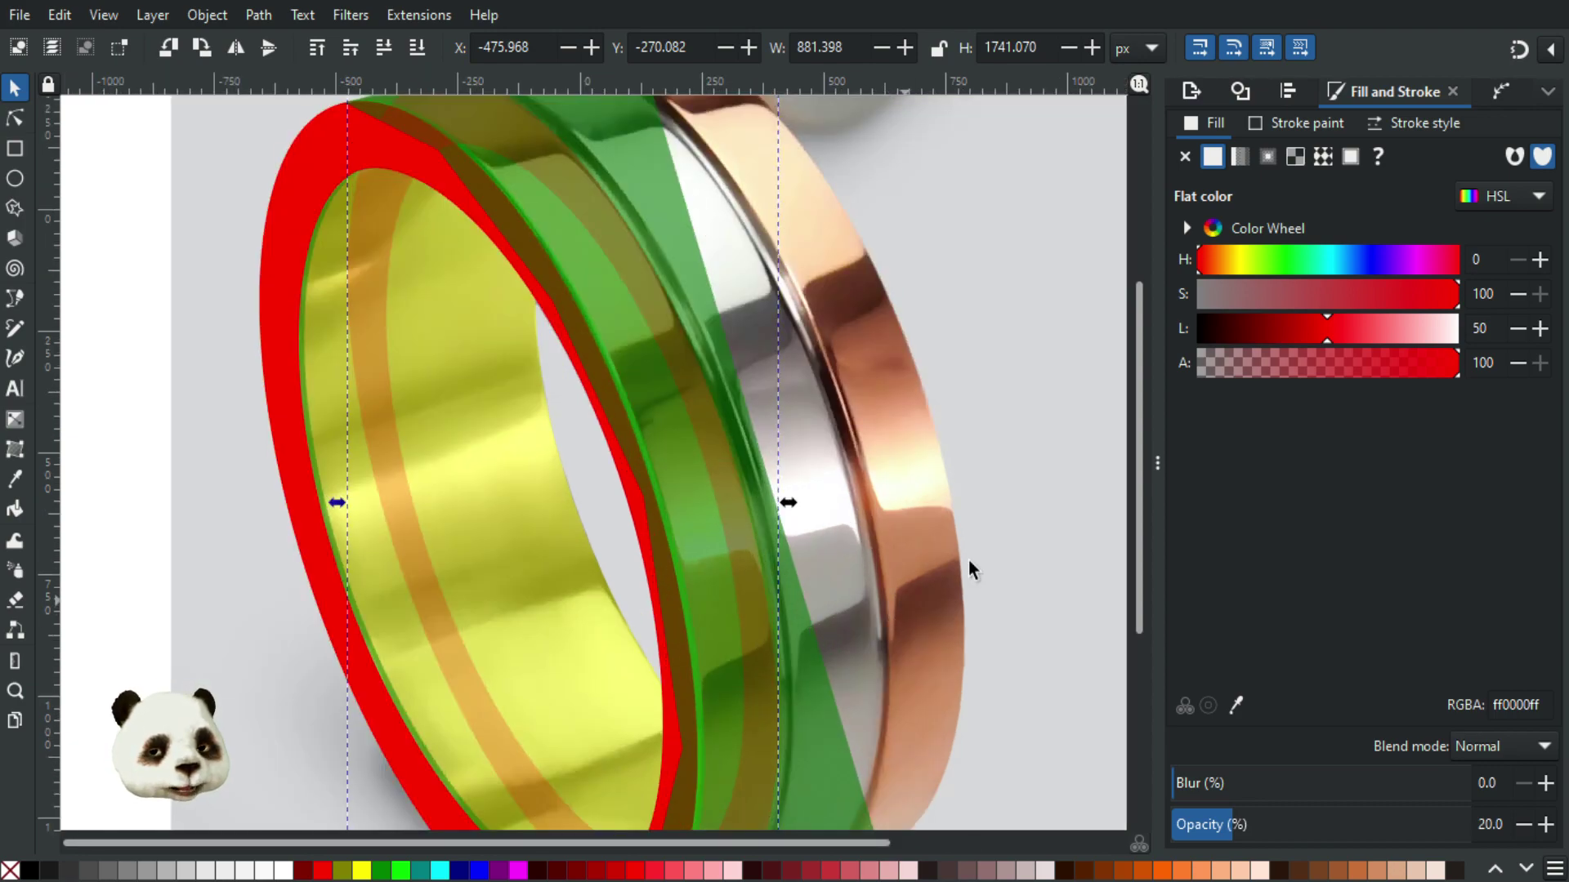
Step: Widen the semi-transparent red rim copy to about 886 px by extending its right side to the gold band's outer edge
{"action": "scroll", "coordinate": [980, 343], "scroll_direction": "down", "scroll_amount": 5}
{"action": "scroll", "coordinate": [878, 298], "scroll_direction": "up", "scroll_amount": 3}
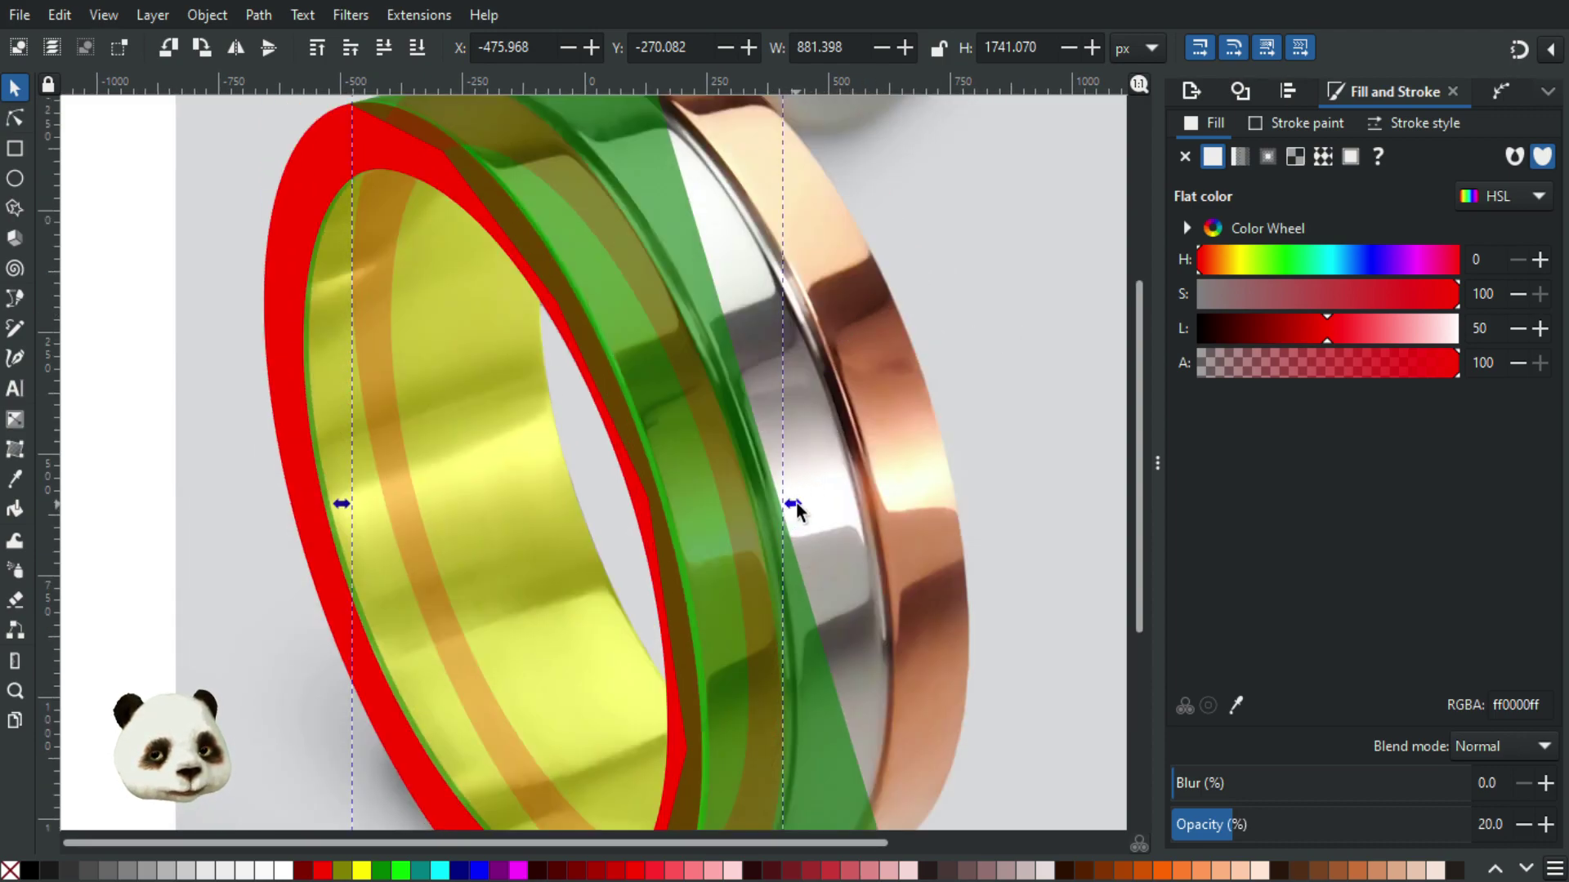
{"action": "left_click_drag", "start_coordinate": [794, 505], "coordinate": [795, 503]}
{"action": "scroll", "coordinate": [686, 364], "scroll_direction": "up", "scroll_amount": 3}
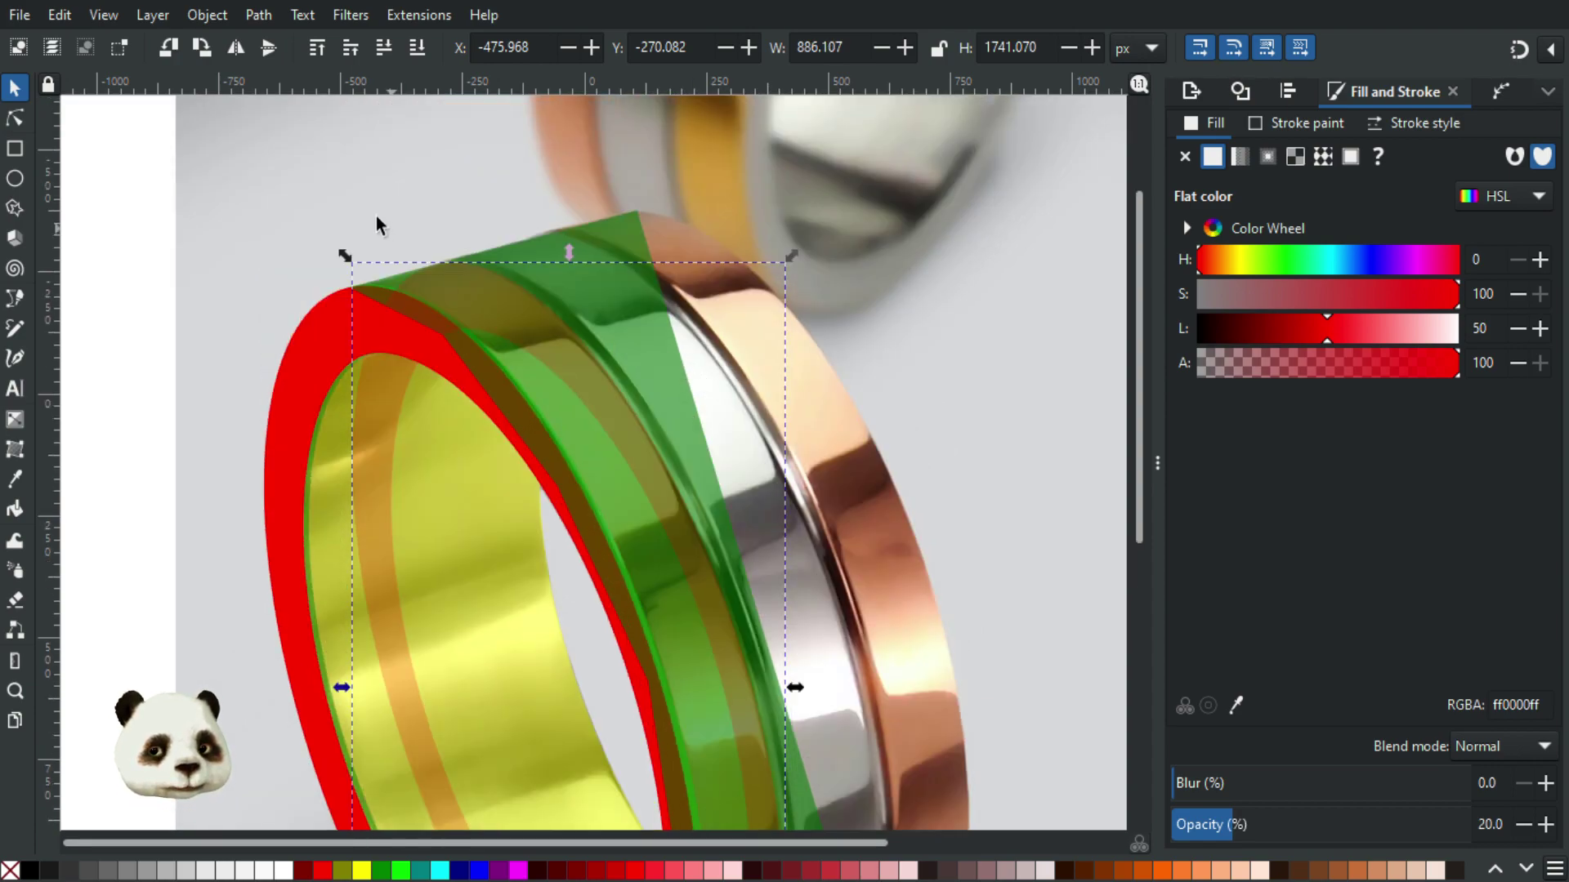
Step: With snapping on, try to adjust the rim copy's upper edge to meet the green shape's slanted edge, and undo each attempt
{"action": "scroll", "coordinate": [482, 294], "scroll_direction": "up", "scroll_amount": 8}
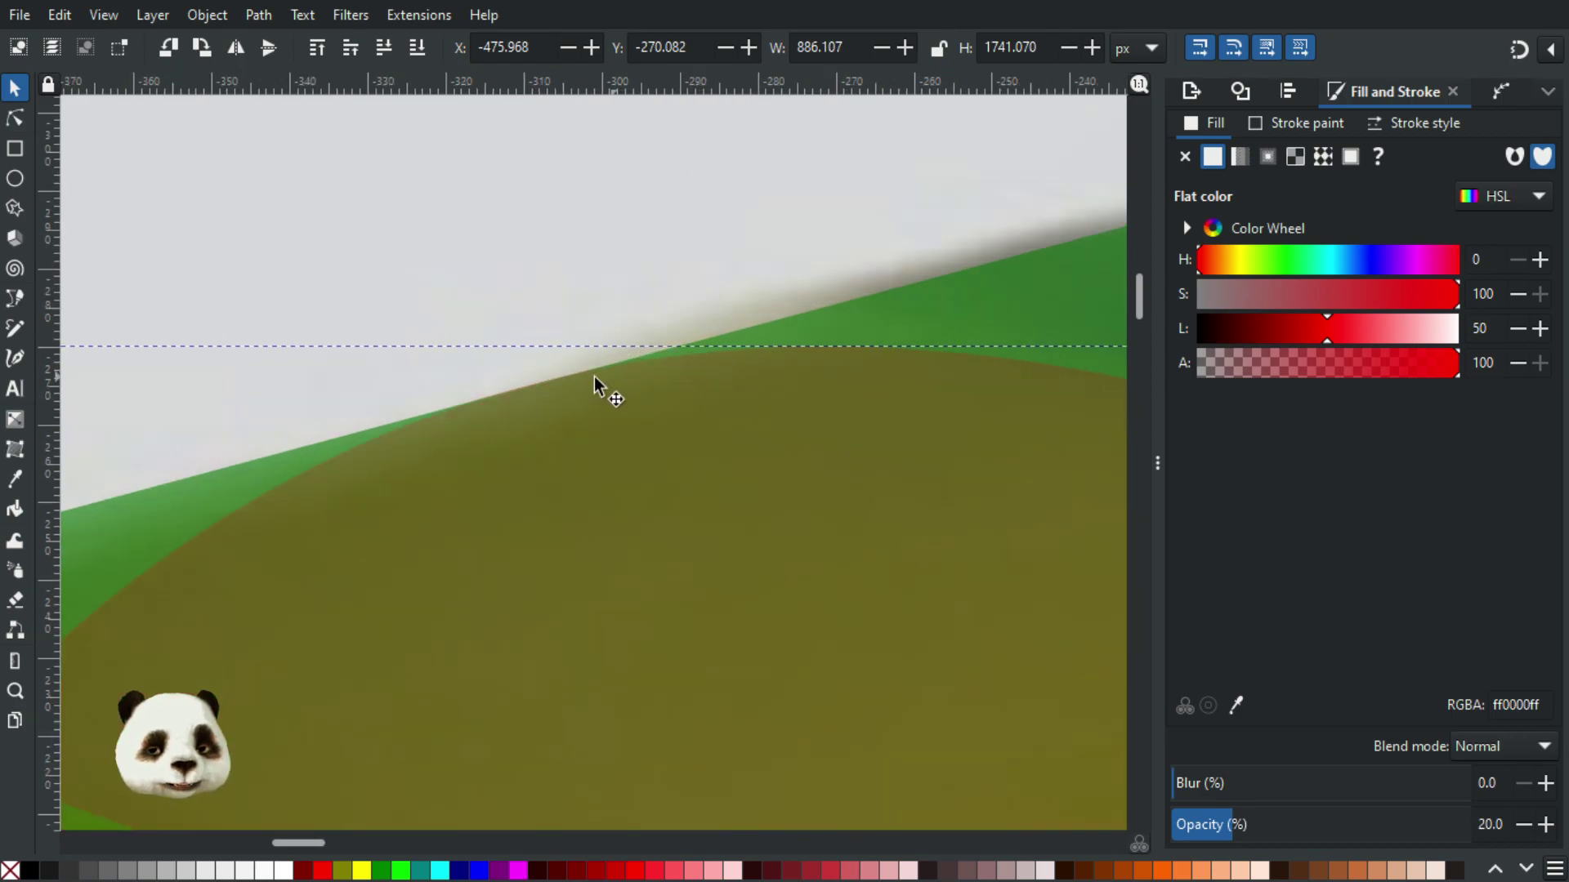
{"action": "scroll", "coordinate": [503, 352], "scroll_direction": "down", "scroll_amount": 2}
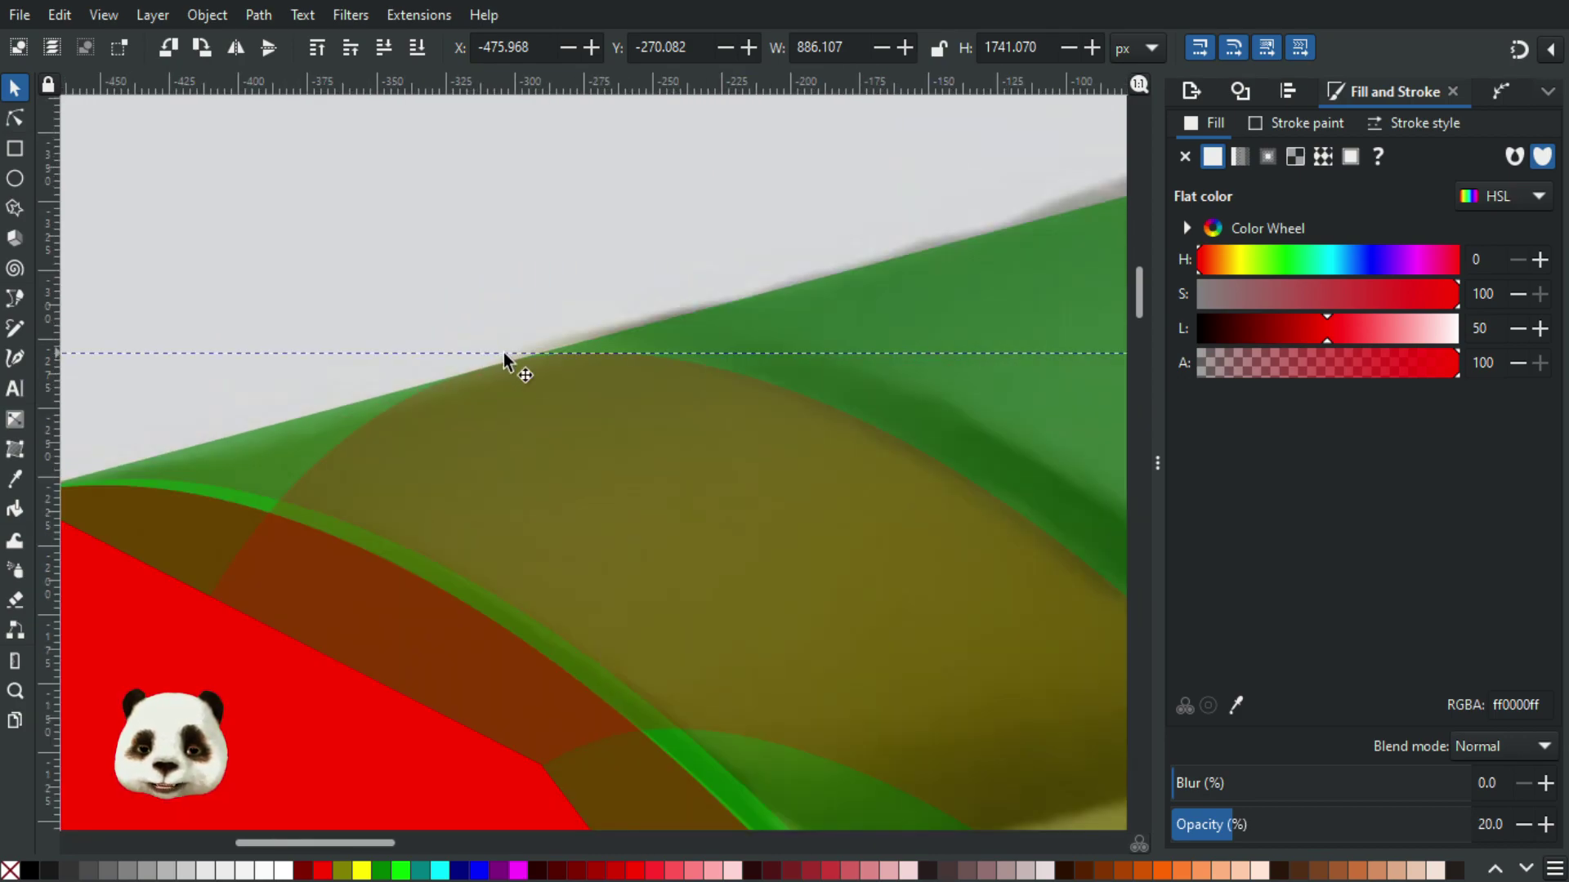
{"action": "scroll", "coordinate": [503, 352], "scroll_direction": "down", "scroll_amount": 2}
{"action": "key", "text": "percent"}
{"action": "left_click_drag", "start_coordinate": [1033, 348], "coordinate": [1033, 352]}
{"action": "key", "text": "ctrl+z"}
{"action": "scroll", "coordinate": [1002, 313], "scroll_direction": "up", "scroll_amount": 2}
{"action": "scroll", "coordinate": [787, 385], "scroll_direction": "down", "scroll_amount": 2}
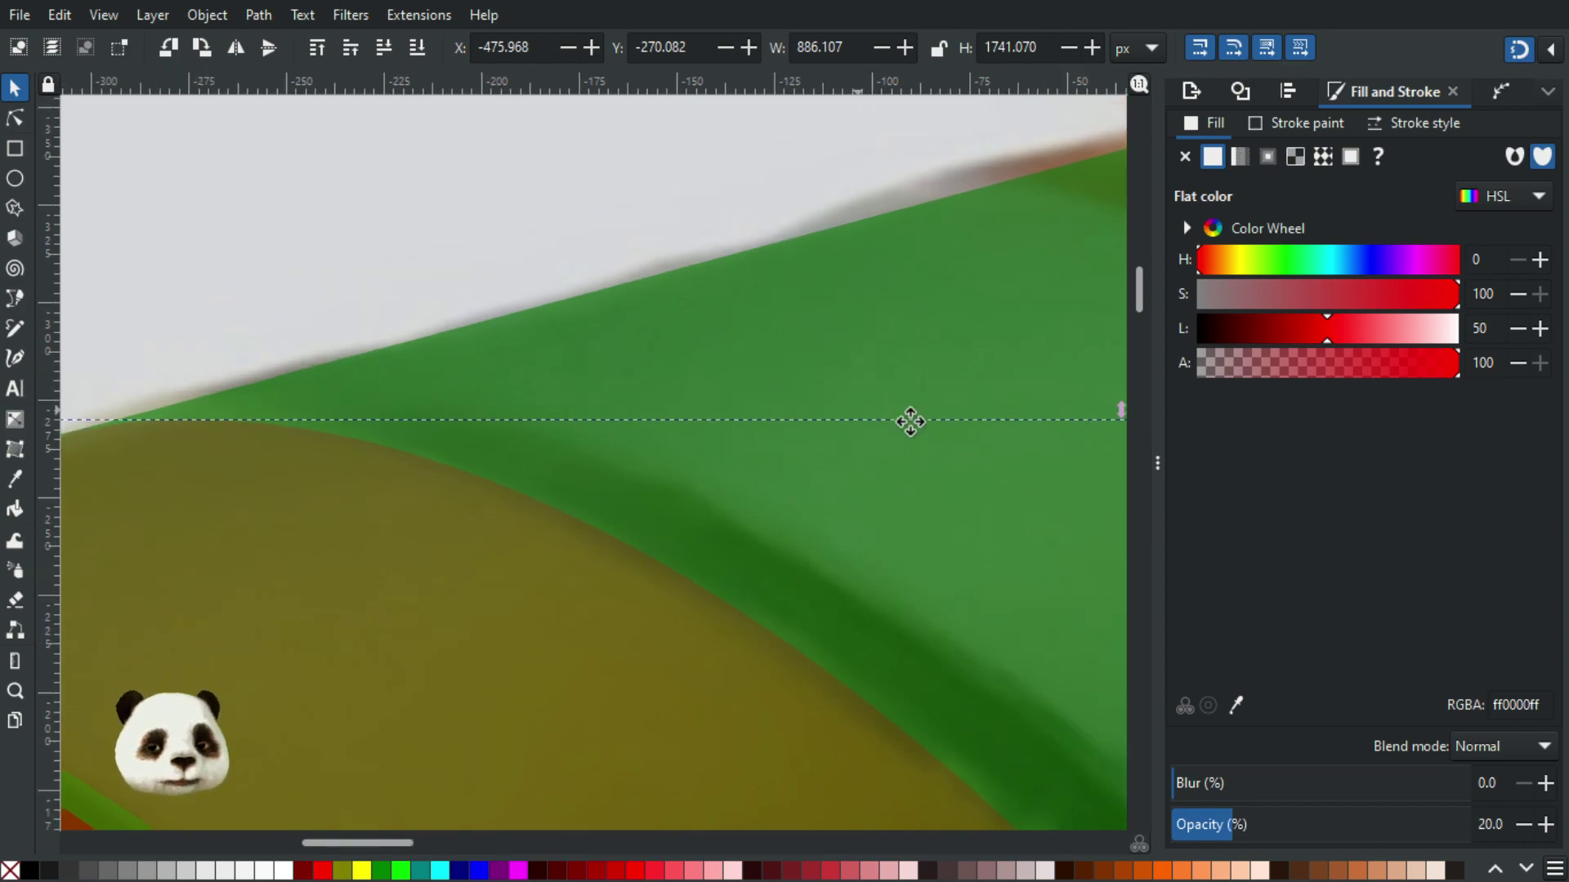
{"action": "left_click_drag", "start_coordinate": [990, 436], "coordinate": [922, 465]}
{"action": "left_click_drag", "start_coordinate": [1067, 469], "coordinate": [1067, 472]}
{"action": "key", "text": "ctrl+z"}
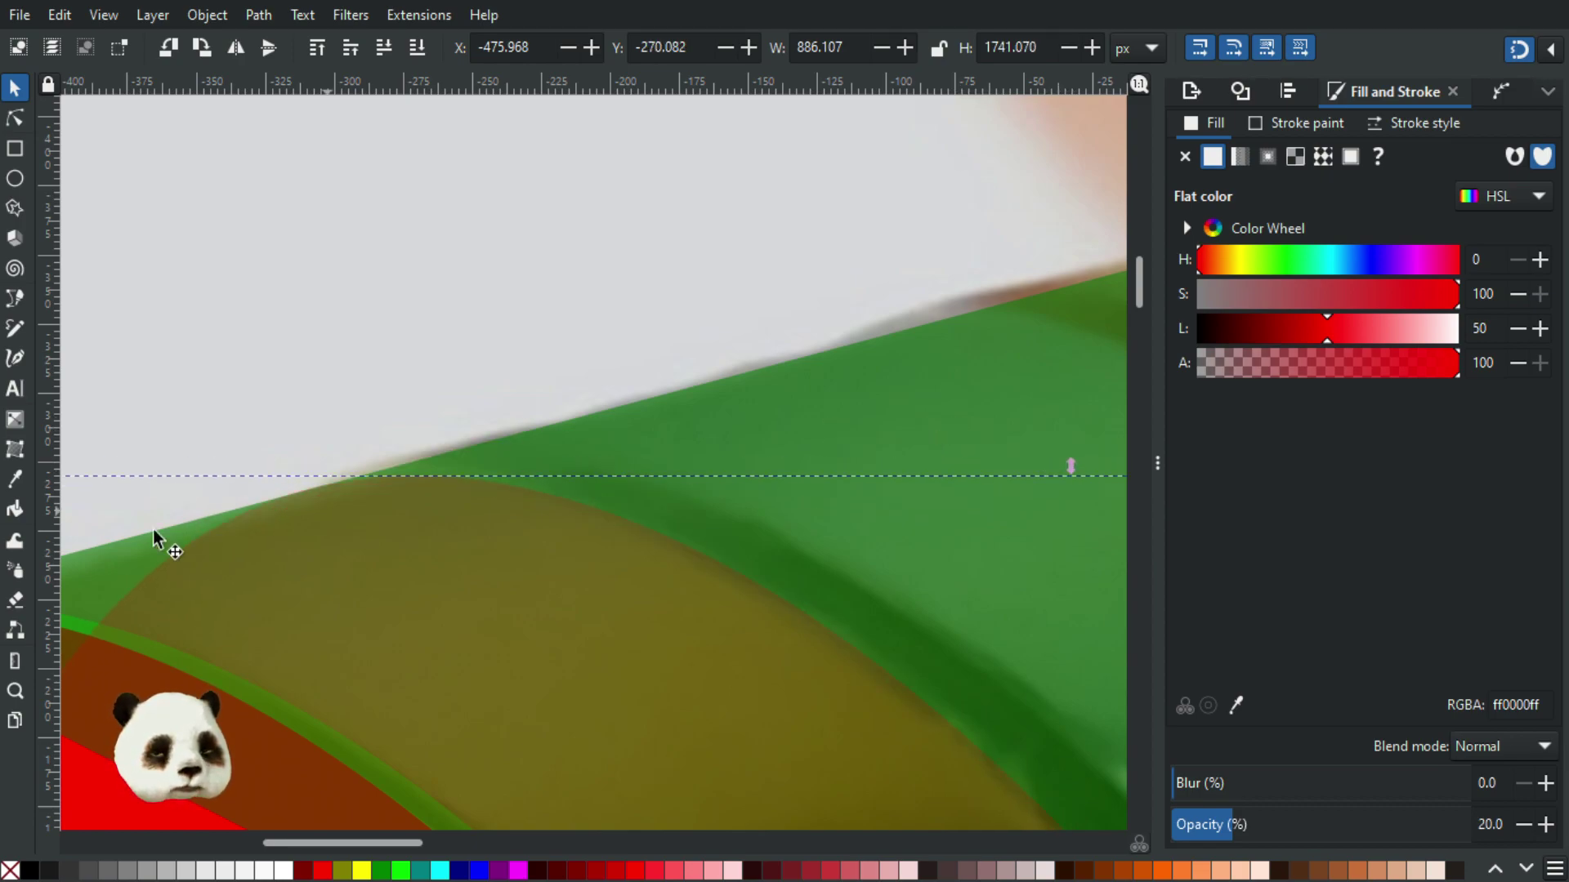
Step: Enable snapping to tangential lines in the snapping options
{"action": "scroll", "coordinate": [153, 528], "scroll_direction": "up", "scroll_amount": 4}
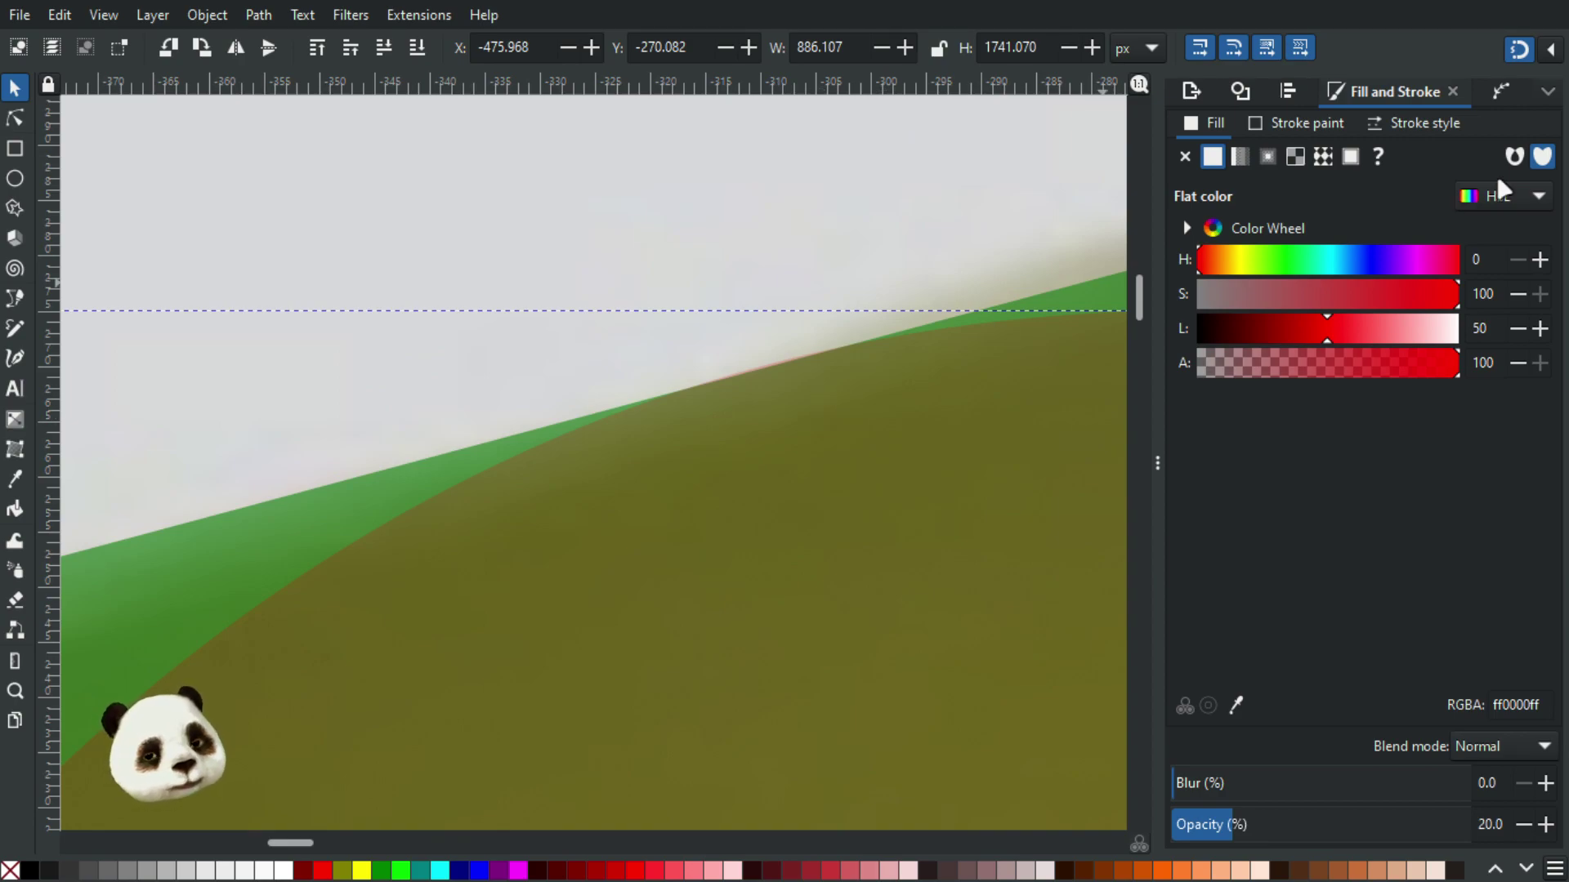
{"action": "left_click", "coordinate": [1546, 51]}
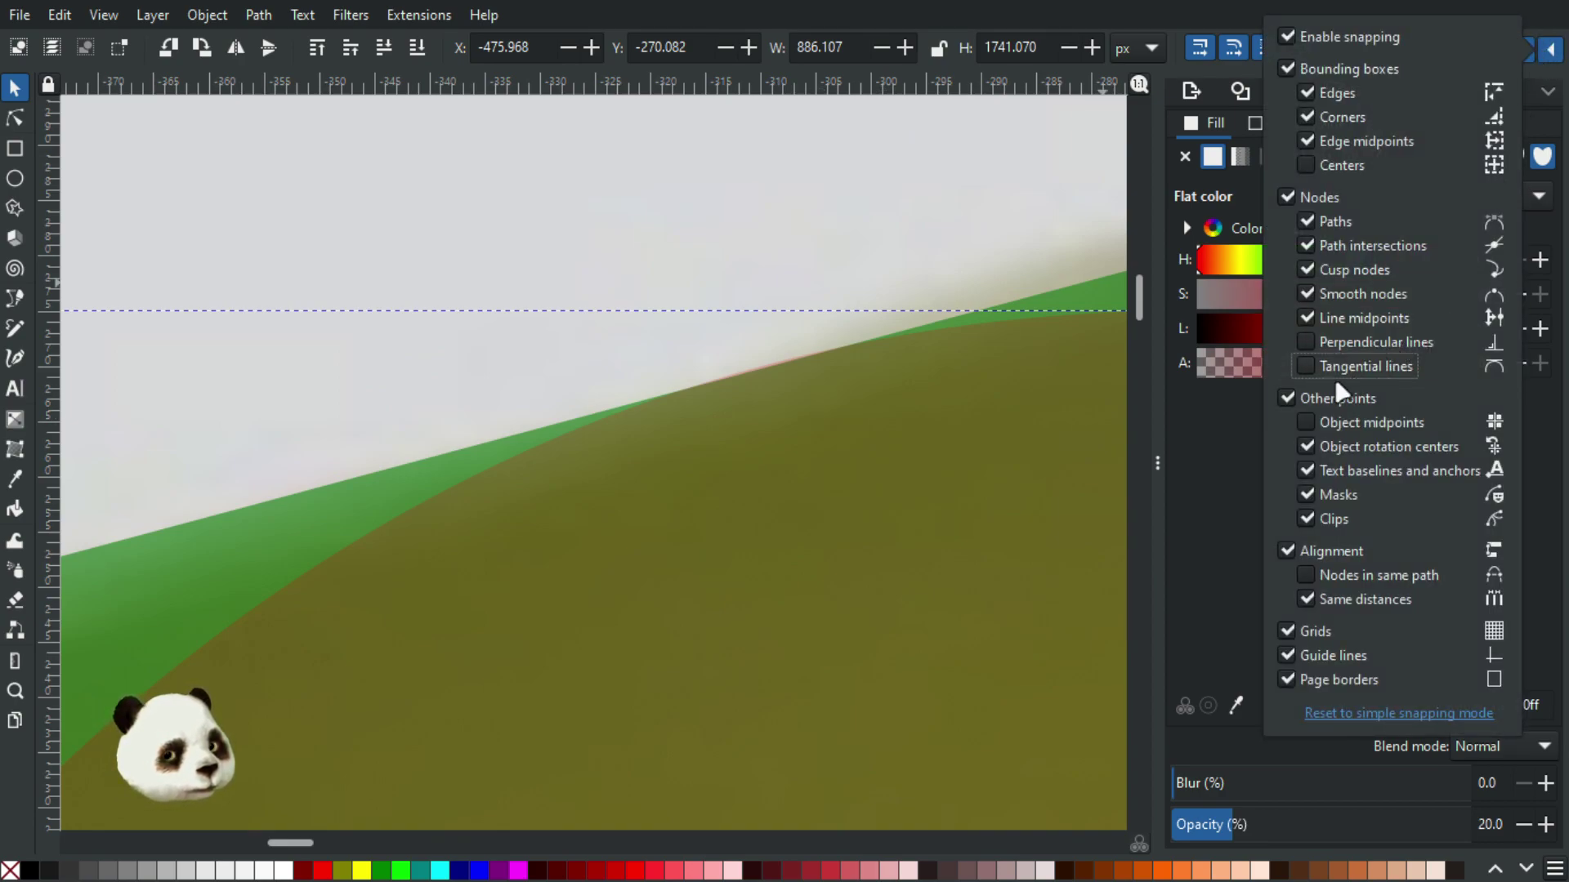
{"action": "left_click", "coordinate": [1307, 365]}
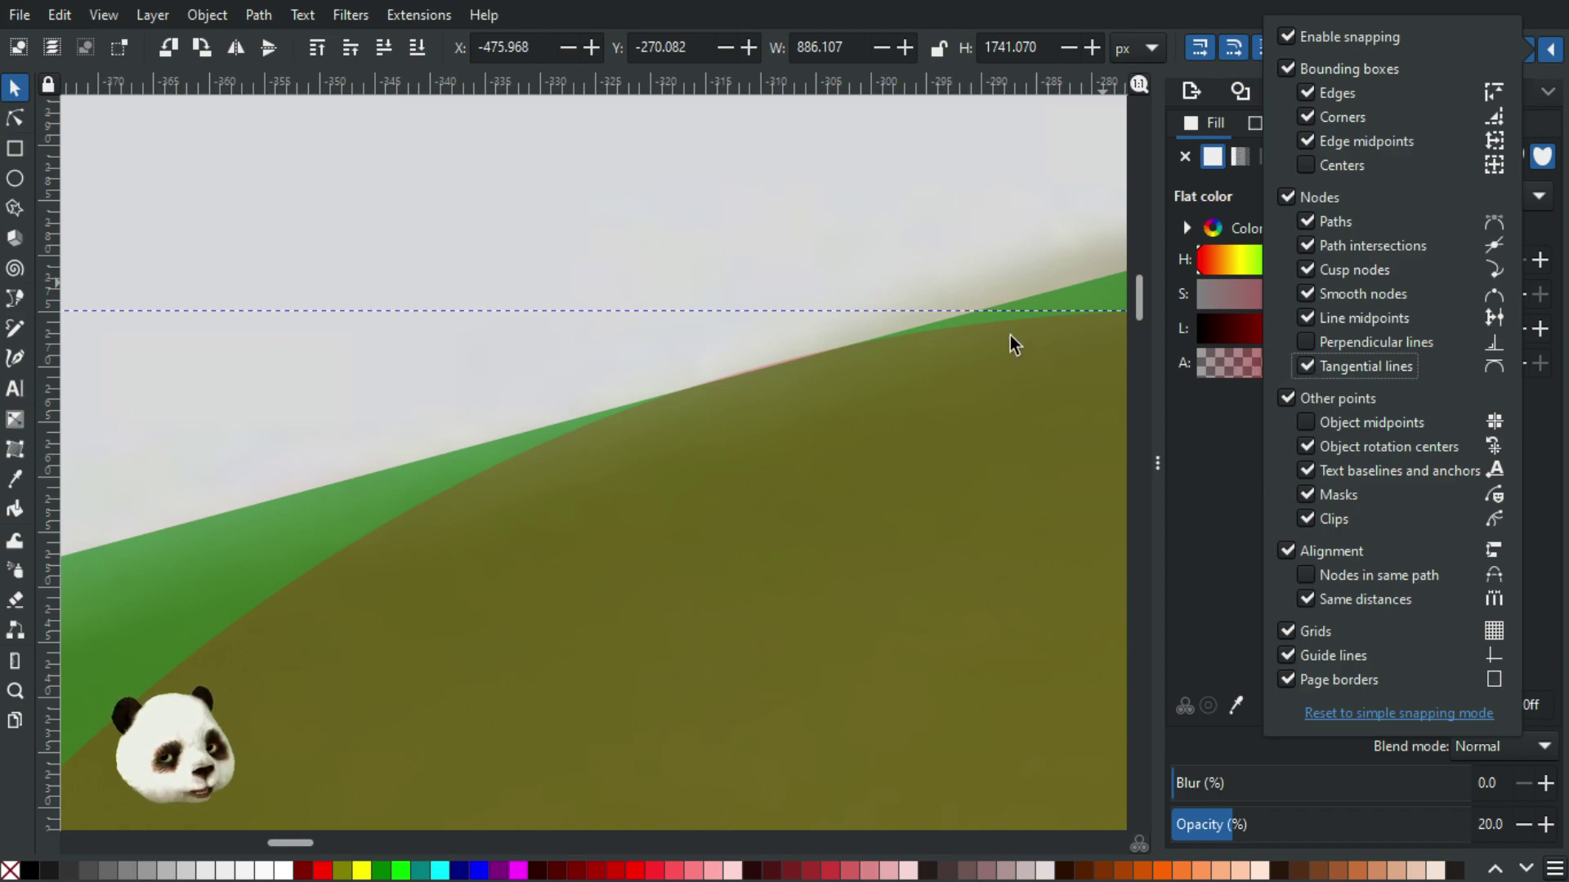
{"action": "left_click", "coordinate": [899, 231]}
Step: Try to fit the rim copy's upper edge against the green shape again using tangential snapping, and undo the change
{"action": "scroll", "coordinate": [901, 234], "scroll_direction": "down", "scroll_amount": 2}
{"action": "left_click_drag", "start_coordinate": [985, 382], "coordinate": [537, 443]}
{"action": "scroll", "coordinate": [538, 443], "scroll_direction": "down", "scroll_amount": 3}
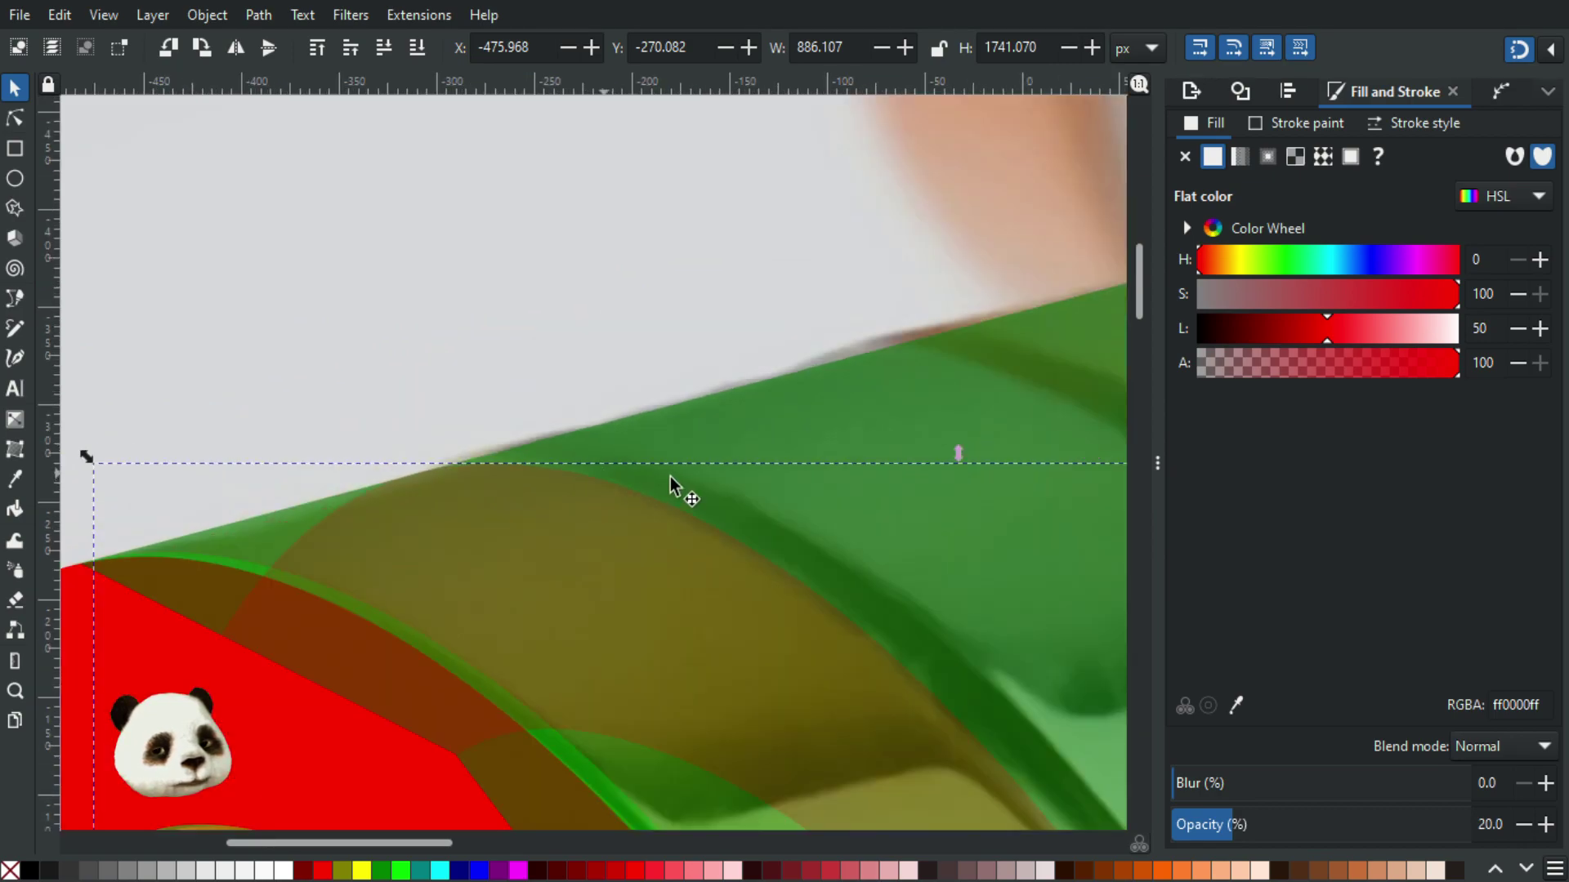
{"action": "left_click_drag", "start_coordinate": [960, 449], "coordinate": [969, 453]}
{"action": "key", "text": "ctrl+z"}
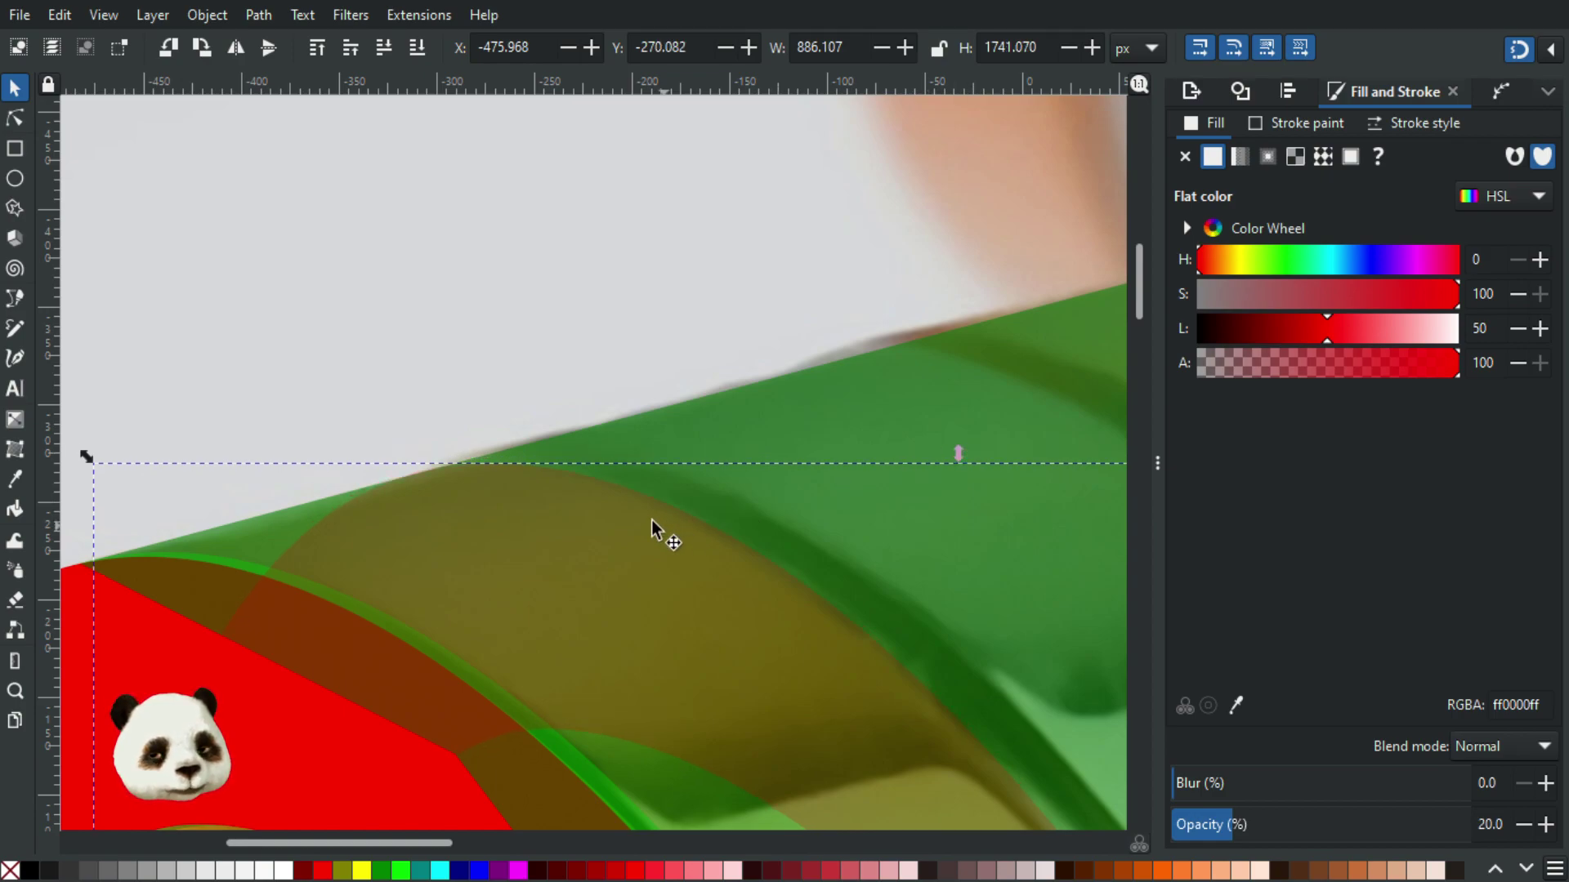
Step: Inspect the rim copy's nodes and outline where it meets the ring's upper edge, and turn snapping off
{"action": "scroll", "coordinate": [613, 490], "scroll_direction": "down", "scroll_amount": 4}
{"action": "key", "text": "n"}
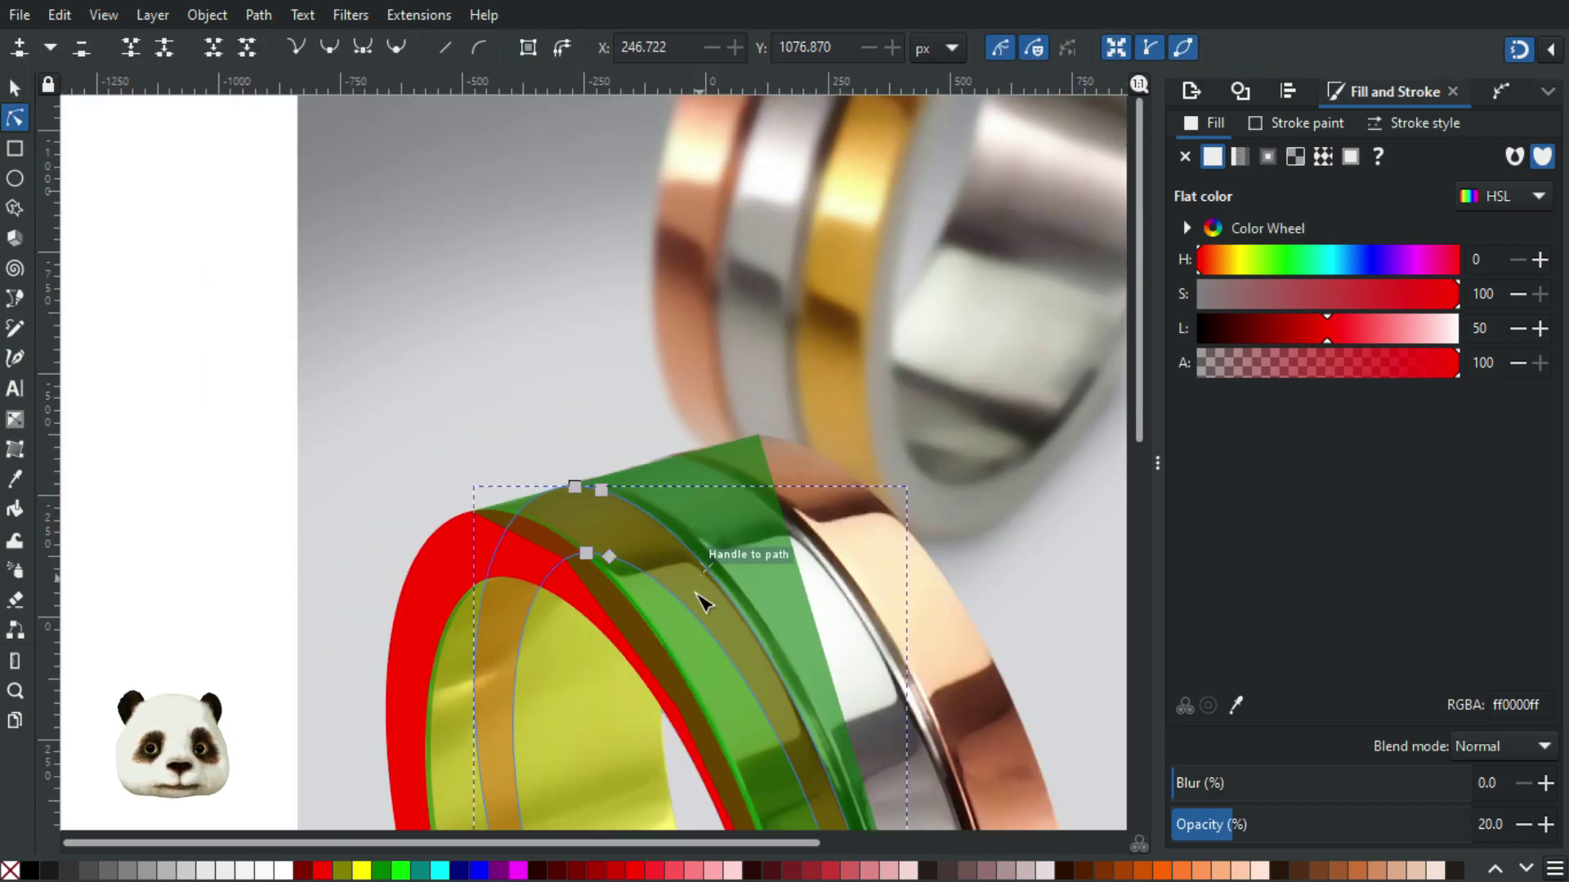
{"action": "scroll", "coordinate": [572, 552], "scroll_direction": "up", "scroll_amount": 5}
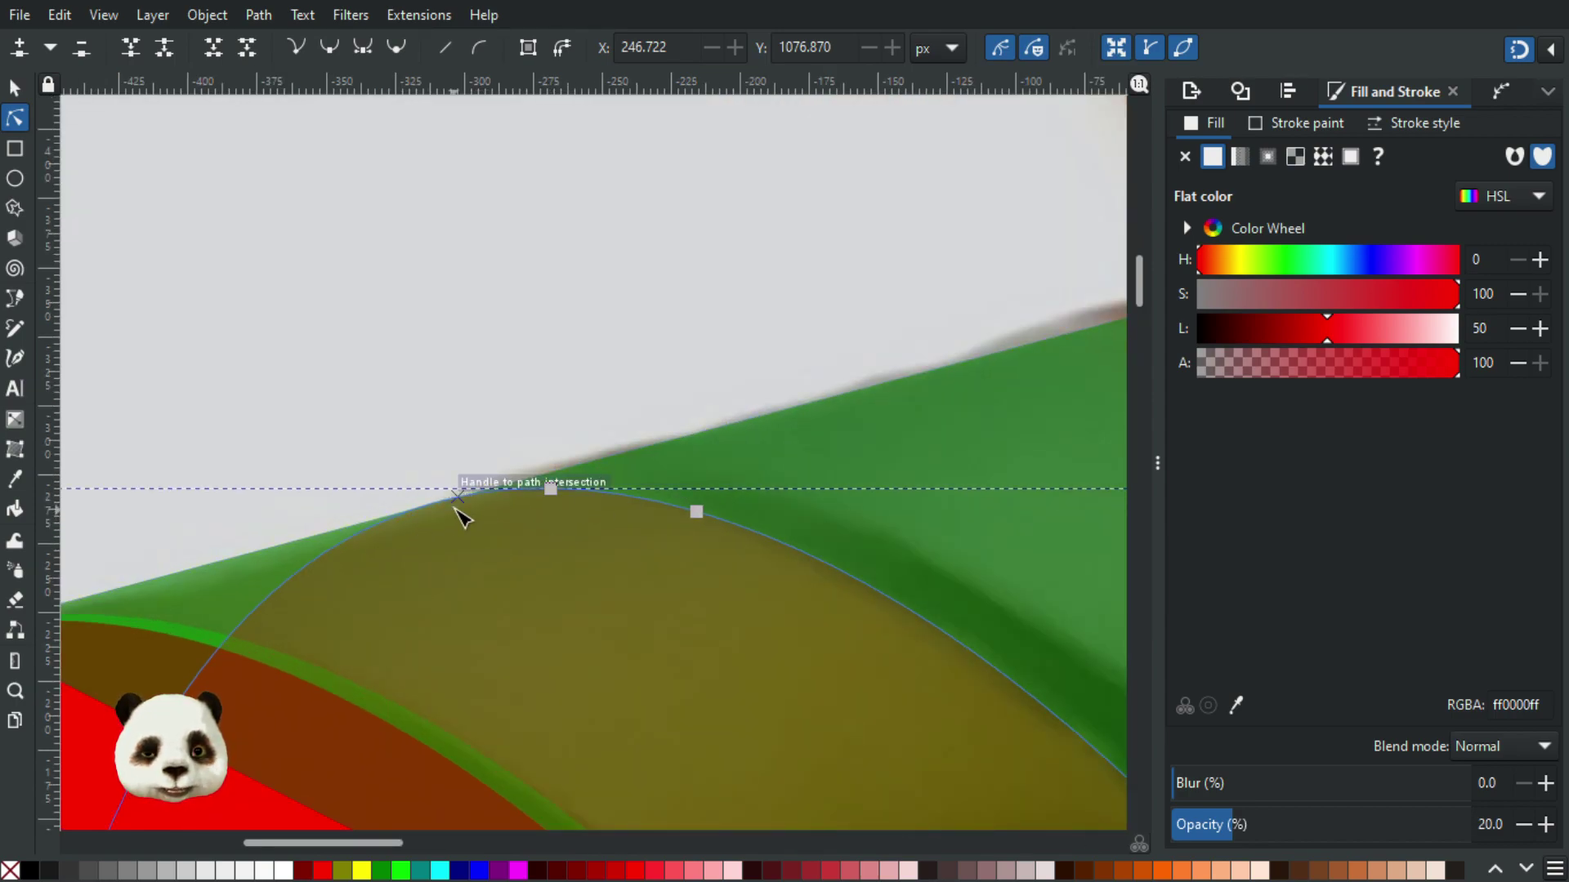
{"action": "scroll", "coordinate": [433, 517], "scroll_direction": "up", "scroll_amount": 4}
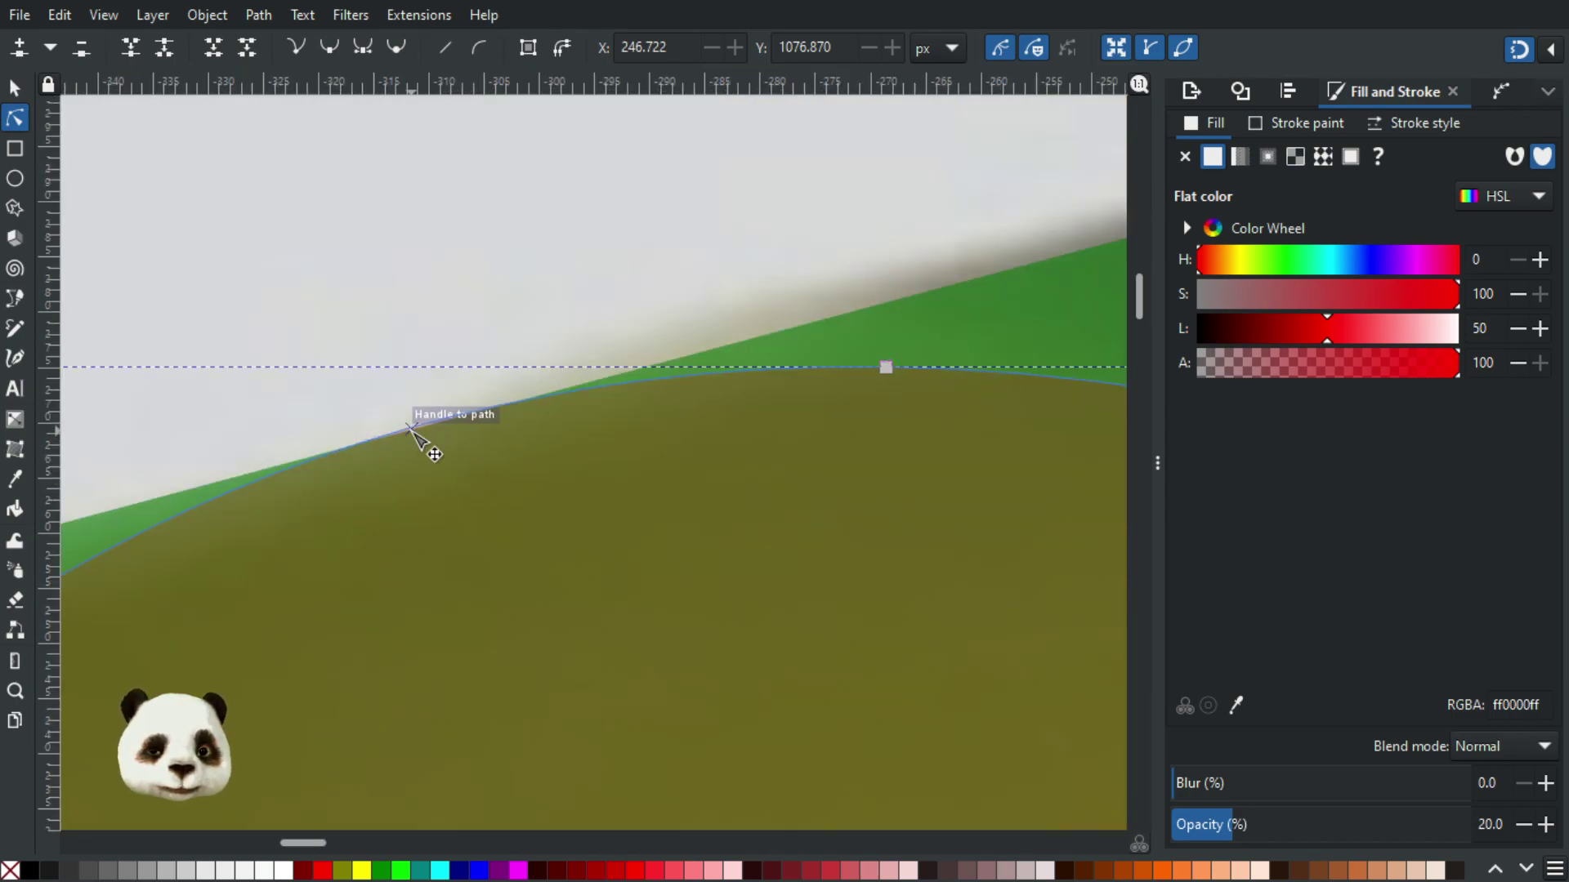
{"action": "scroll", "coordinate": [420, 438], "scroll_direction": "up", "scroll_amount": 2}
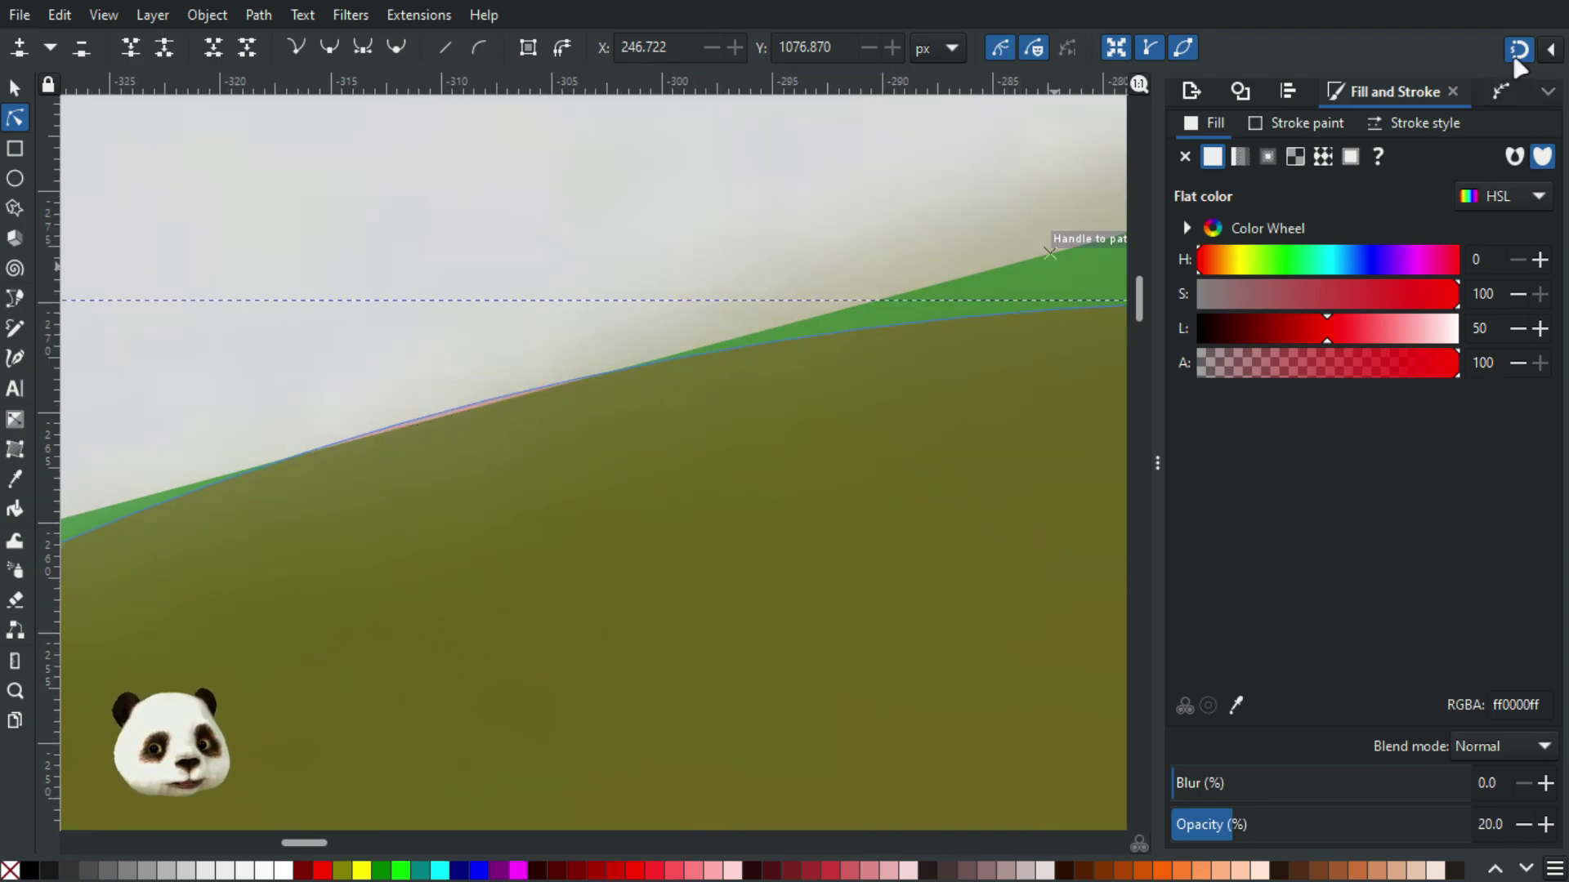
{"action": "scroll", "coordinate": [829, 305], "scroll_direction": "down", "scroll_amount": 4}
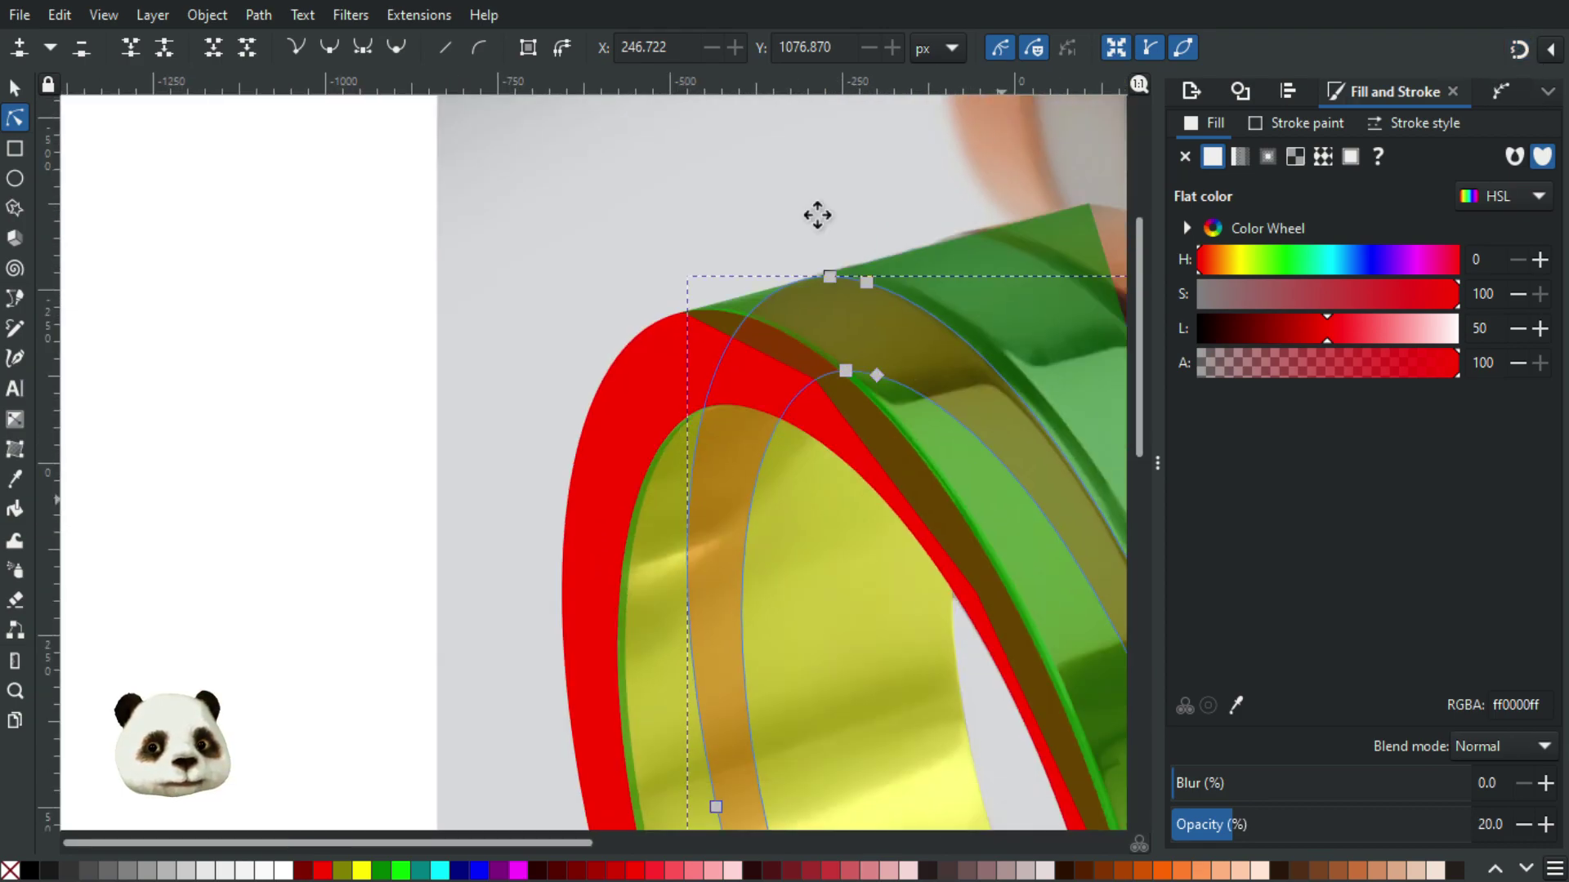
Step: Scale the rim copy proportionally by raising its lower edge, to about 883.8 px wide and 1736.5 px high
{"action": "left_click_drag", "start_coordinate": [817, 215], "coordinate": [655, 2]}
{"action": "left_click_drag", "start_coordinate": [858, 523], "coordinate": [699, 129]}
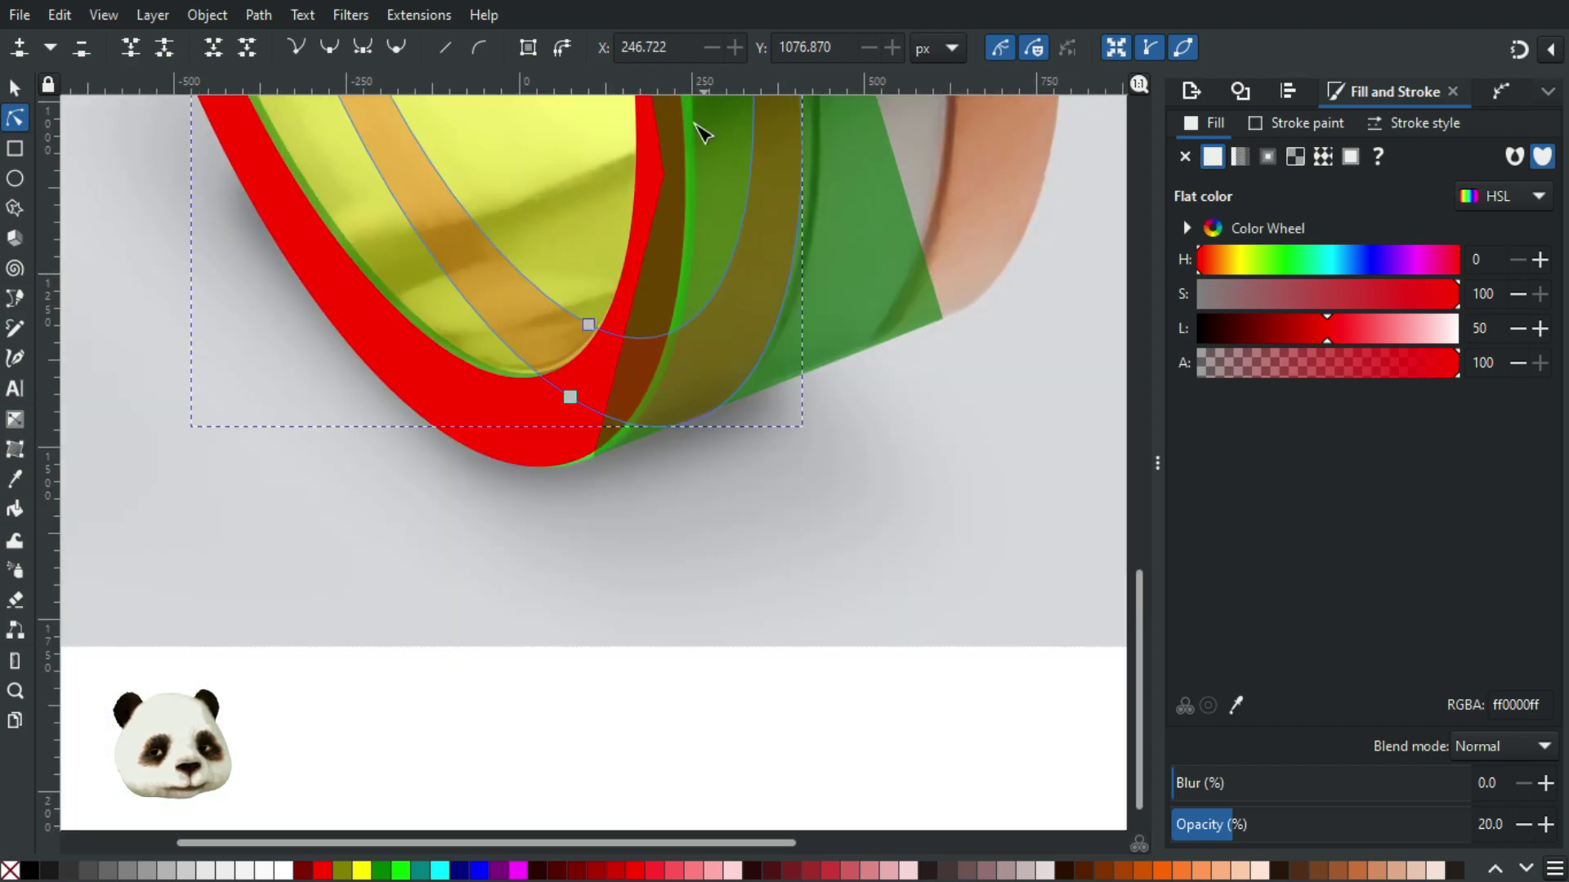
{"action": "scroll", "coordinate": [777, 433], "scroll_direction": "up", "scroll_amount": 6}
{"action": "scroll", "coordinate": [609, 361], "scroll_direction": "down", "scroll_amount": 3}
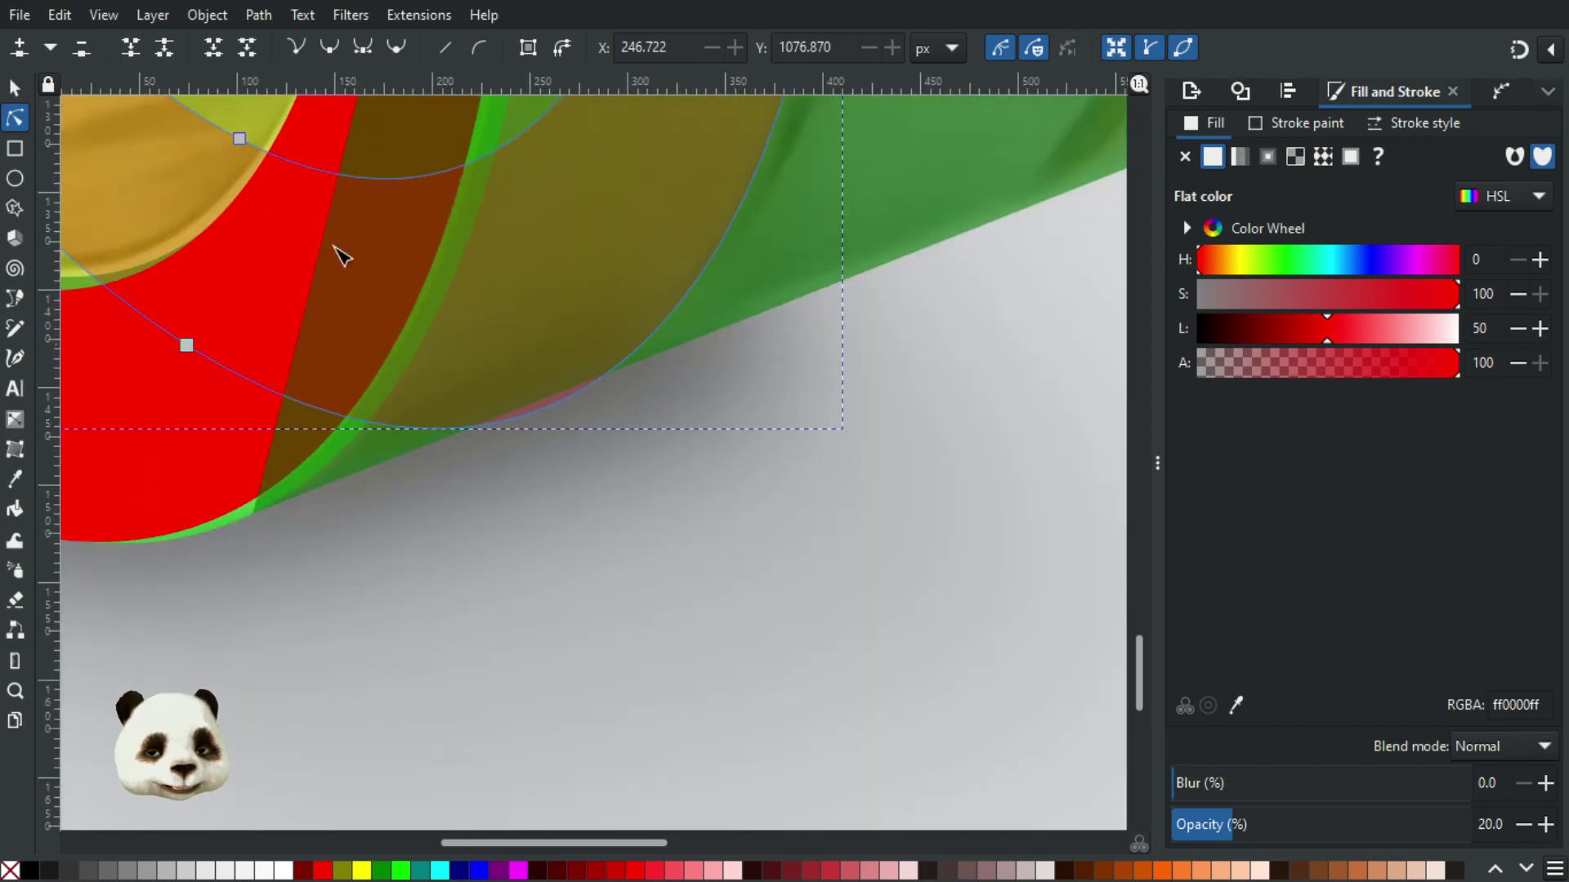
{"action": "left_click", "coordinate": [14, 87]}
{"action": "scroll", "coordinate": [567, 406], "scroll_direction": "up", "scroll_amount": 2}
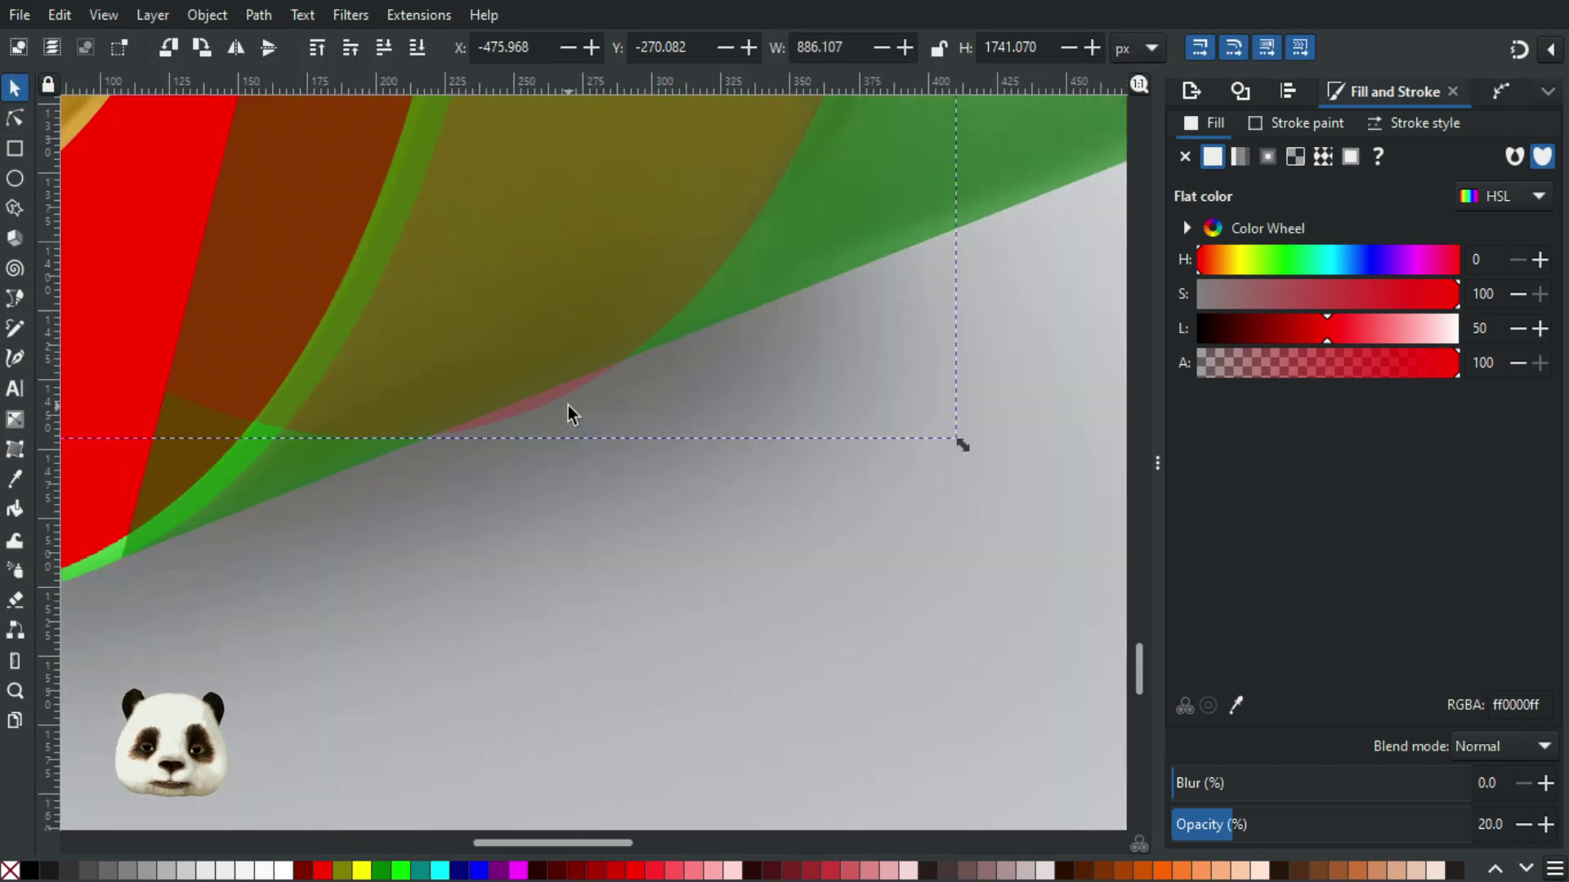
{"action": "left_click_drag", "start_coordinate": [554, 532], "coordinate": [846, 540]}
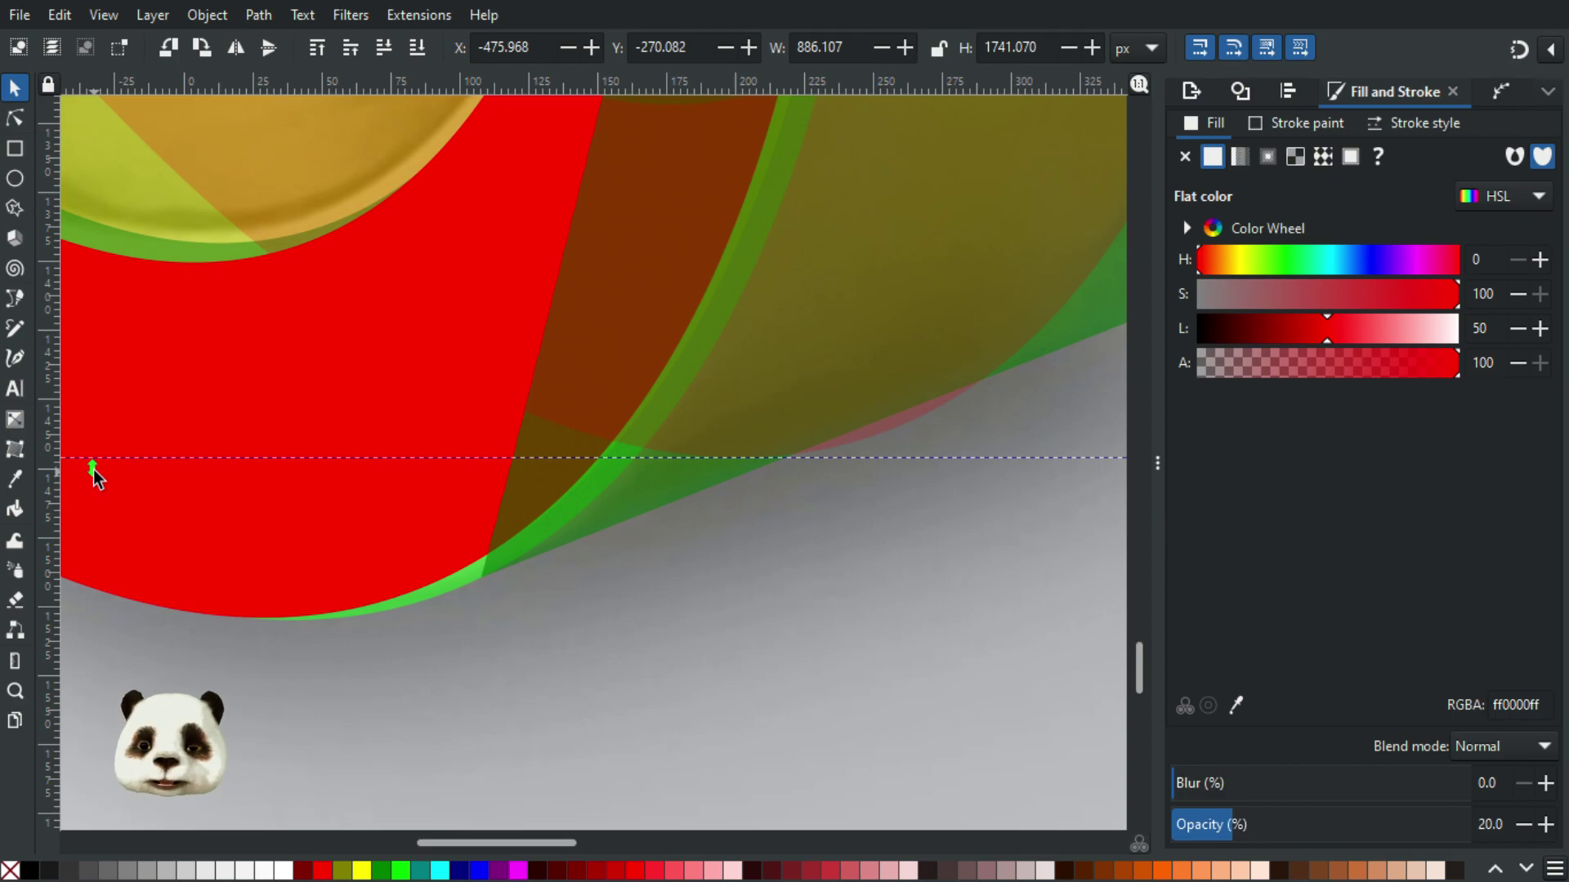
{"action": "left_click_drag", "start_coordinate": [93, 464], "coordinate": [93, 457]}
Step: Examine how the resized rim copy fits the ring's upper edge, right side and lower edge
{"action": "scroll", "coordinate": [253, 260], "scroll_direction": "up", "scroll_amount": 5}
{"action": "scroll", "coordinate": [254, 255], "scroll_direction": "up", "scroll_amount": 10}
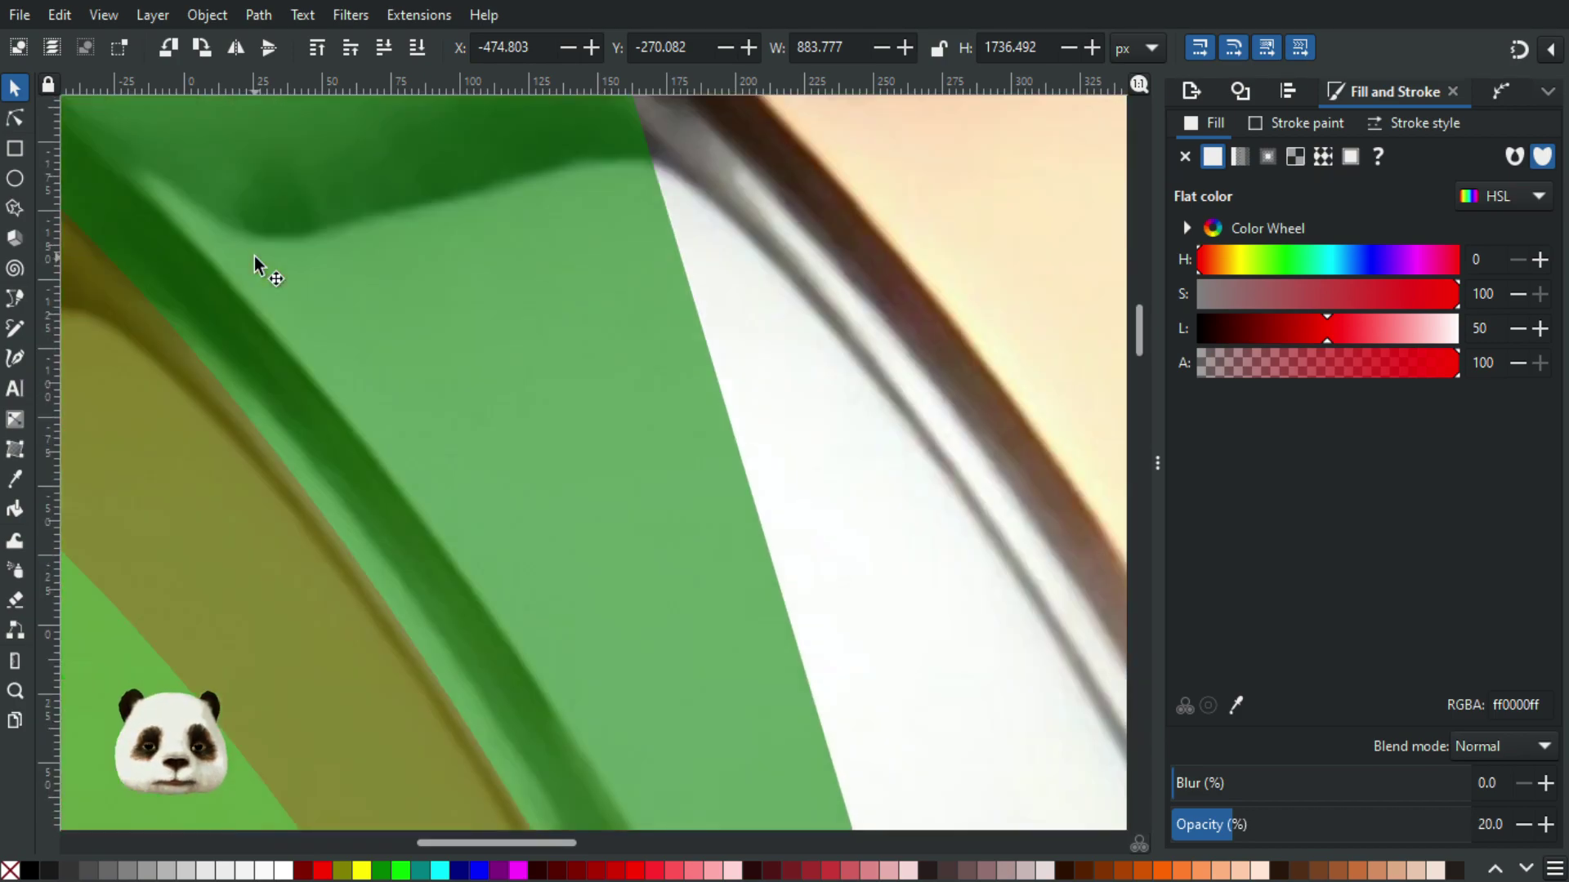
{"action": "scroll", "coordinate": [254, 255], "scroll_direction": "down", "scroll_amount": 5}
{"action": "left_click_drag", "start_coordinate": [402, 210], "coordinate": [835, 285]}
{"action": "scroll", "coordinate": [531, 263], "scroll_direction": "up", "scroll_amount": 6}
{"action": "left_click_drag", "start_coordinate": [344, 233], "coordinate": [639, 273]}
{"action": "scroll", "coordinate": [715, 343], "scroll_direction": "up", "scroll_amount": 4}
{"action": "scroll", "coordinate": [804, 340], "scroll_direction": "down", "scroll_amount": 7}
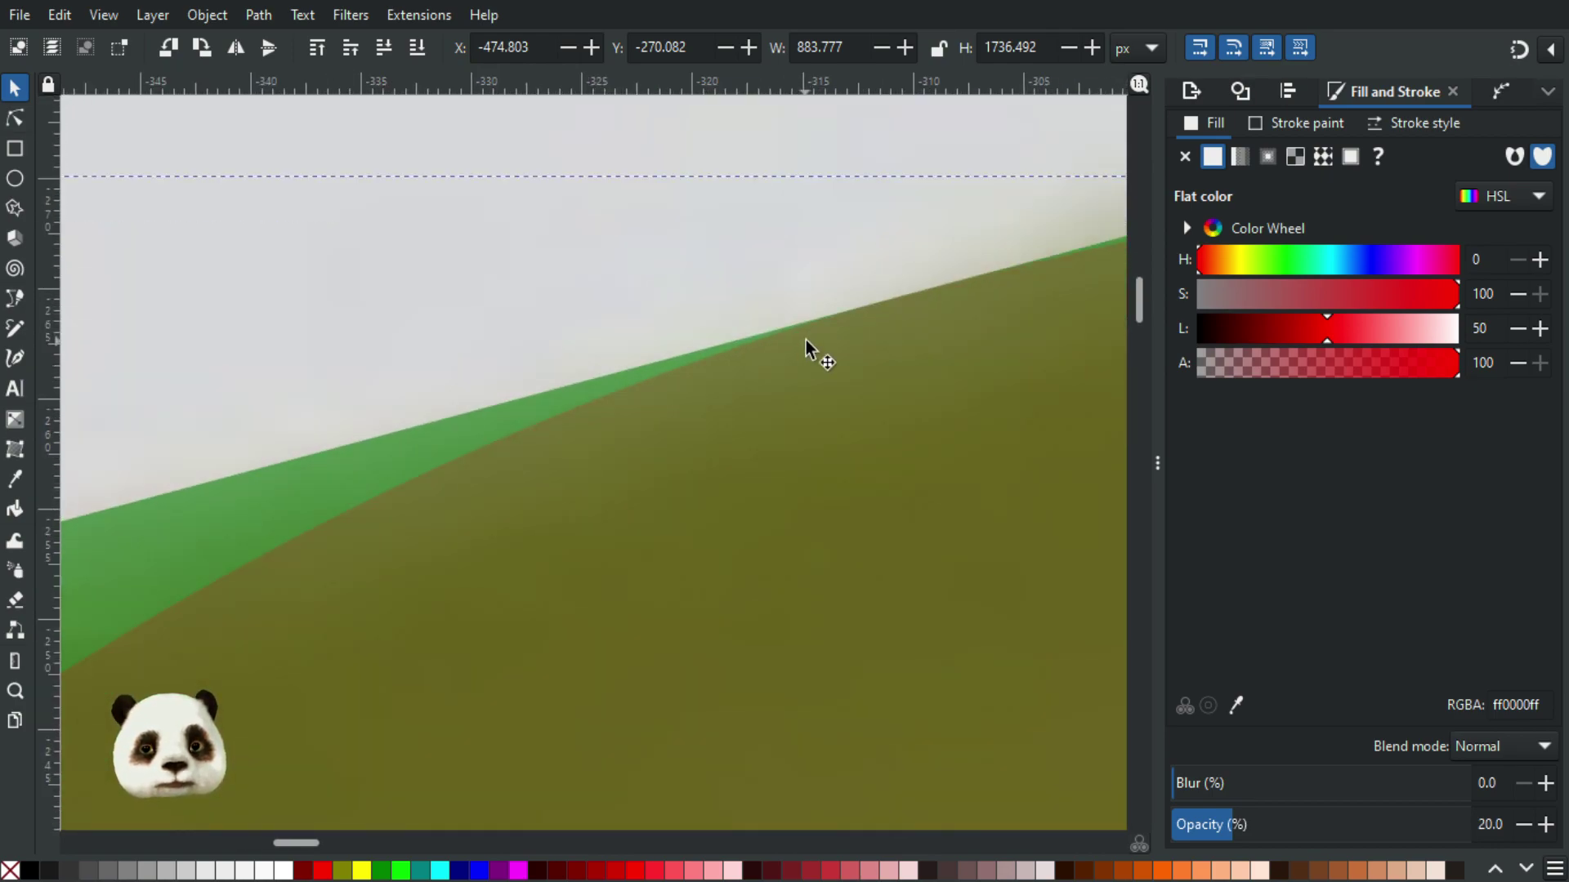
{"action": "scroll", "coordinate": [807, 346], "scroll_direction": "down", "scroll_amount": 2}
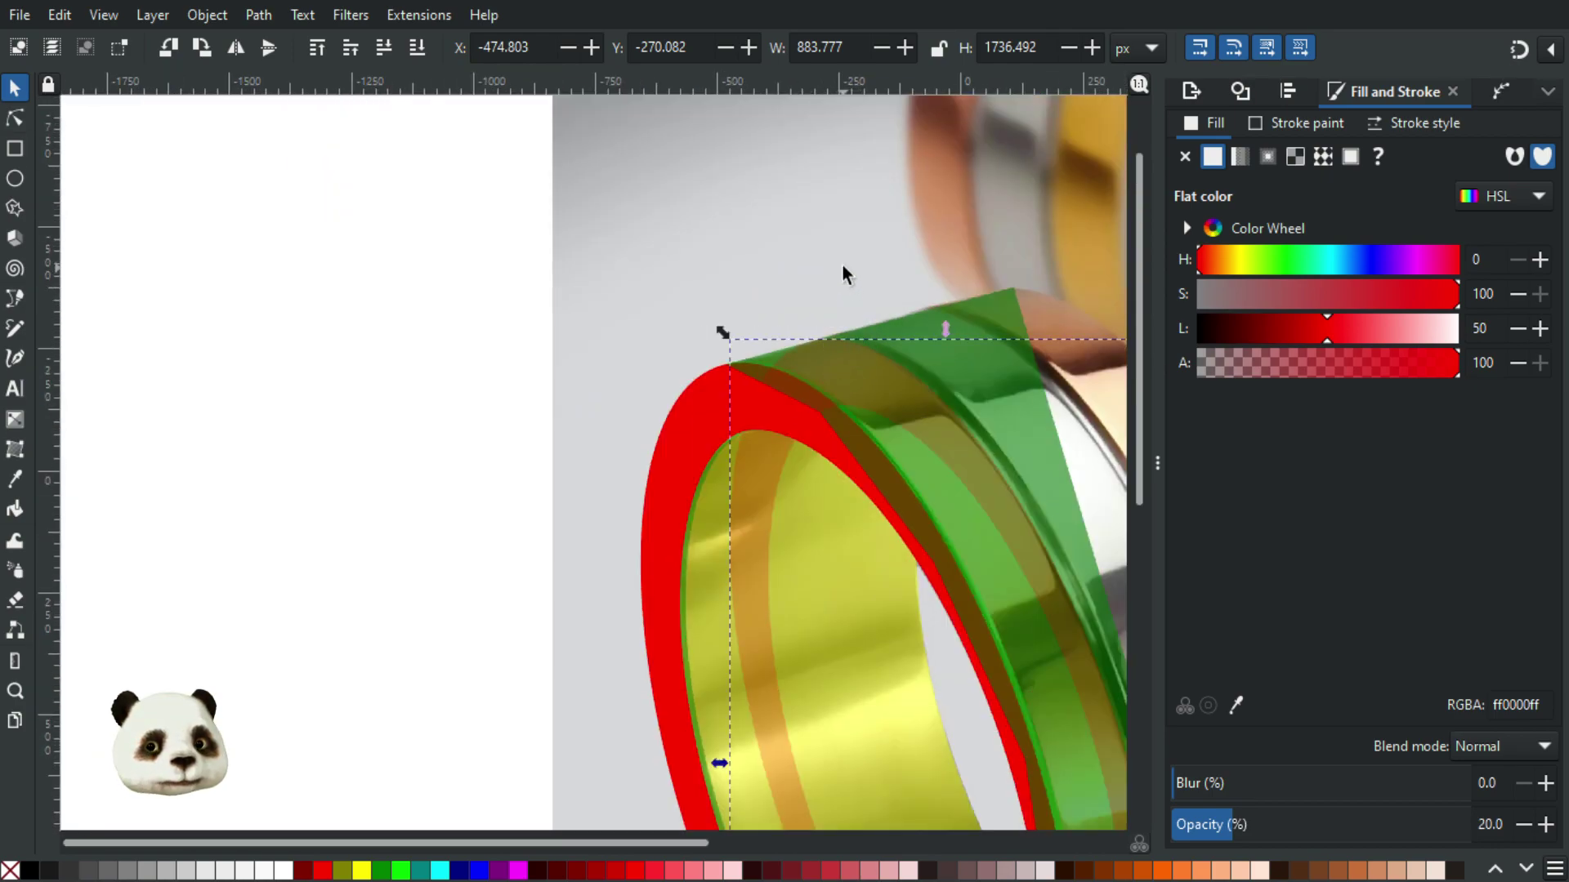
{"action": "left_click", "coordinate": [888, 295]}
{"action": "mouse_move", "coordinate": [869, 279]}
{"action": "left_mouse_down"}
{"action": "mouse_move", "coordinate": [427, 175]}
{"action": "mouse_move", "coordinate": [399, 119]}
{"action": "left_mouse_up"}
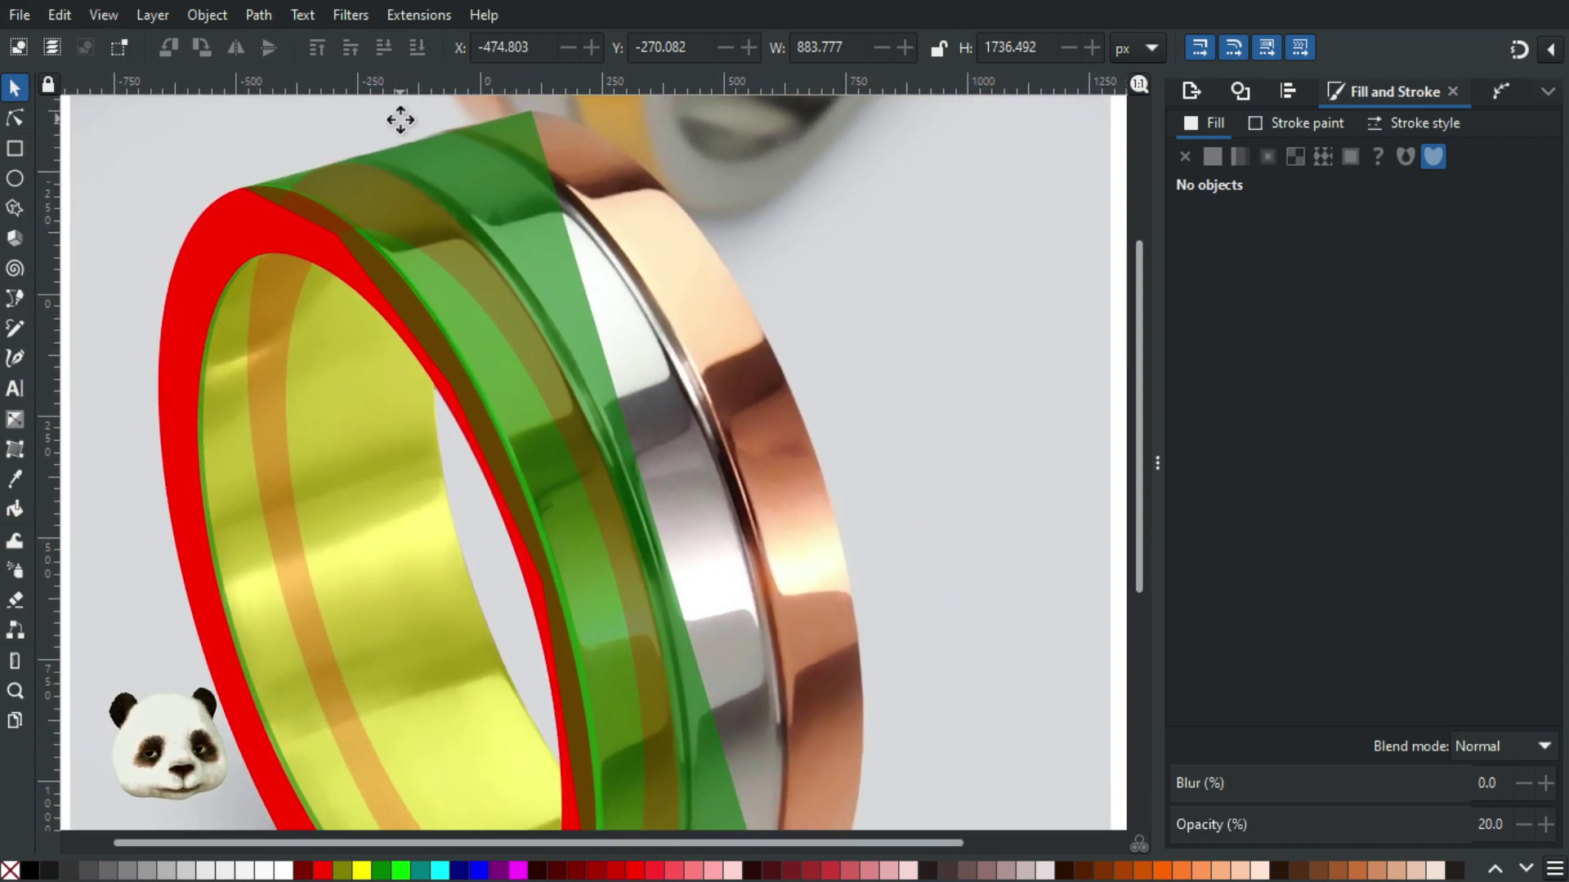
{"action": "left_click_drag", "start_coordinate": [752, 529], "coordinate": [691, 251]}
{"action": "scroll", "coordinate": [695, 482], "scroll_direction": "up", "scroll_amount": 2}
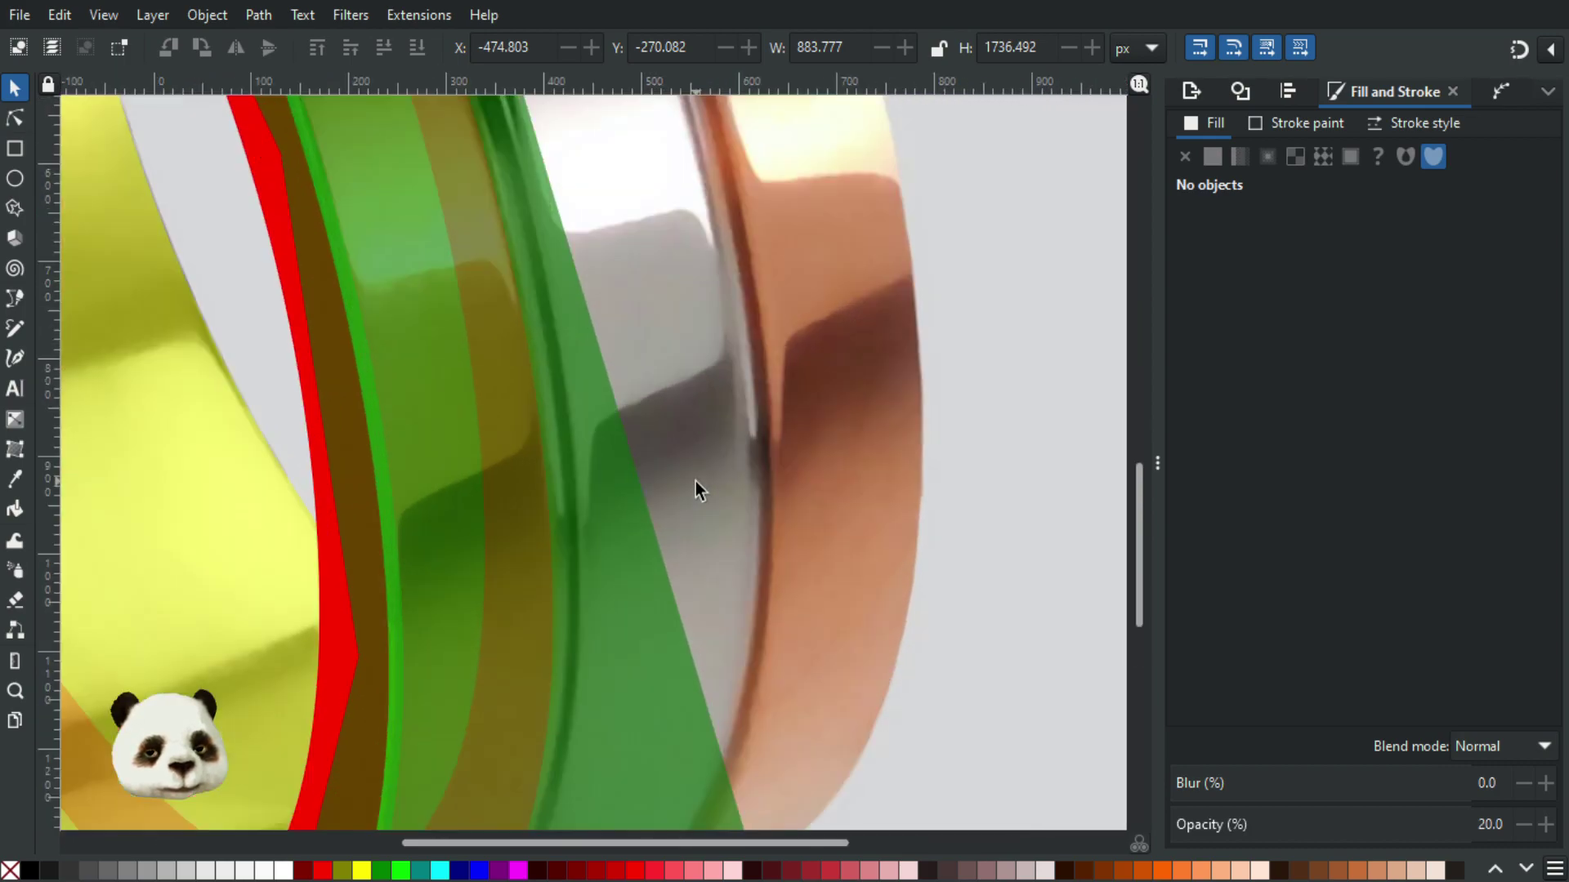
{"action": "scroll", "coordinate": [611, 440], "scroll_direction": "down", "scroll_amount": 4}
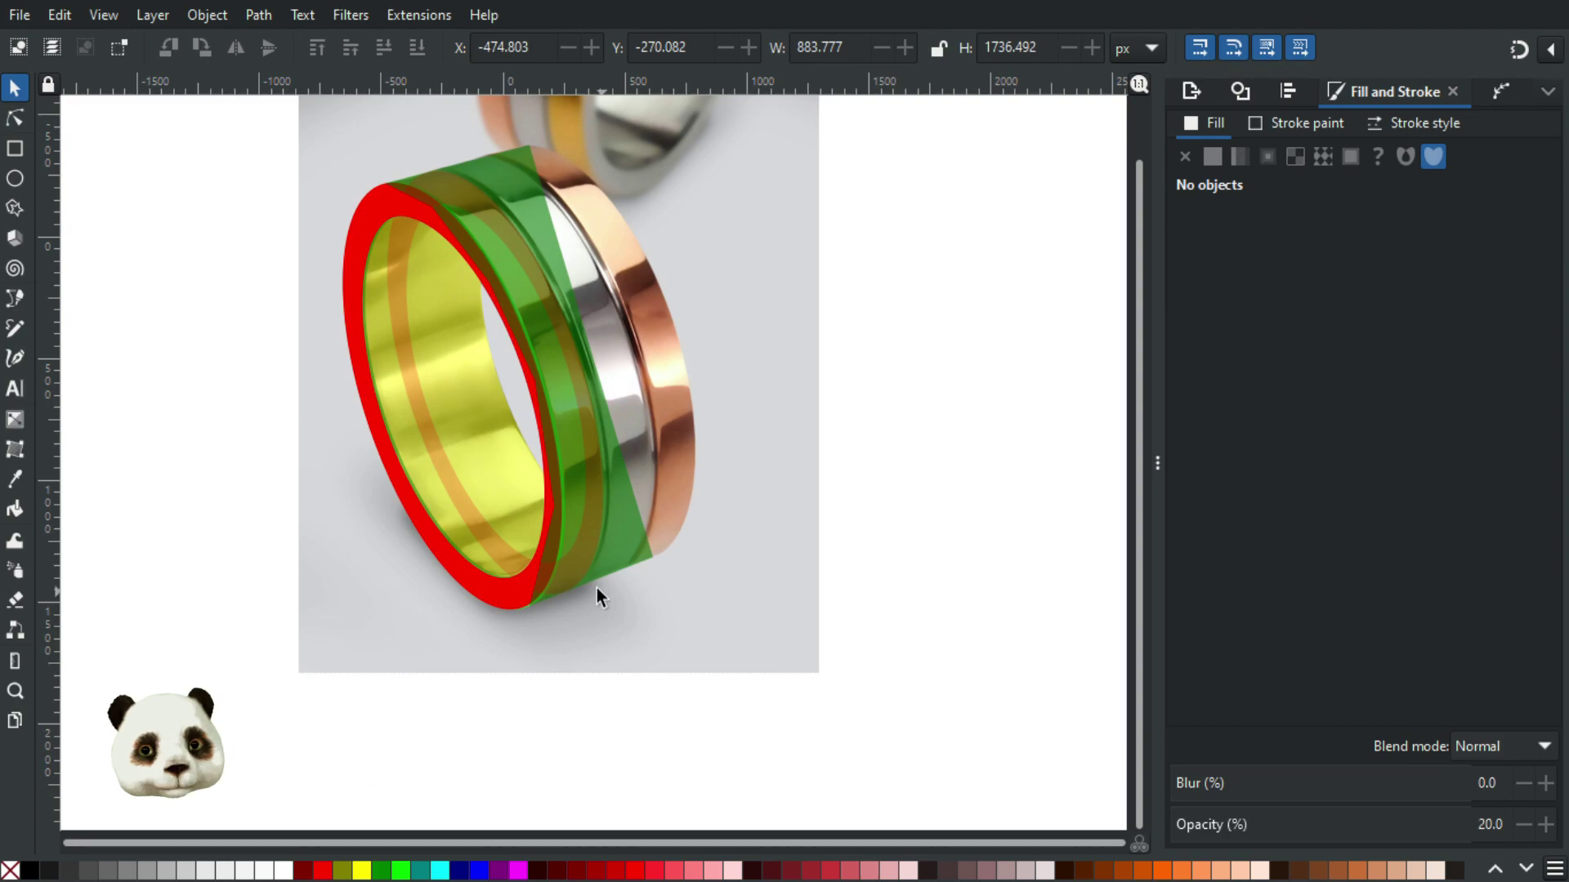
{"action": "scroll", "coordinate": [597, 587], "scroll_direction": "up", "scroll_amount": 3}
Step: Move the rim copy's outer right node outward to about X 411, Y 920 px to follow the gold band's edge
{"action": "left_click", "coordinate": [594, 418]}
{"action": "scroll", "coordinate": [736, 368], "scroll_direction": "up", "scroll_amount": 9}
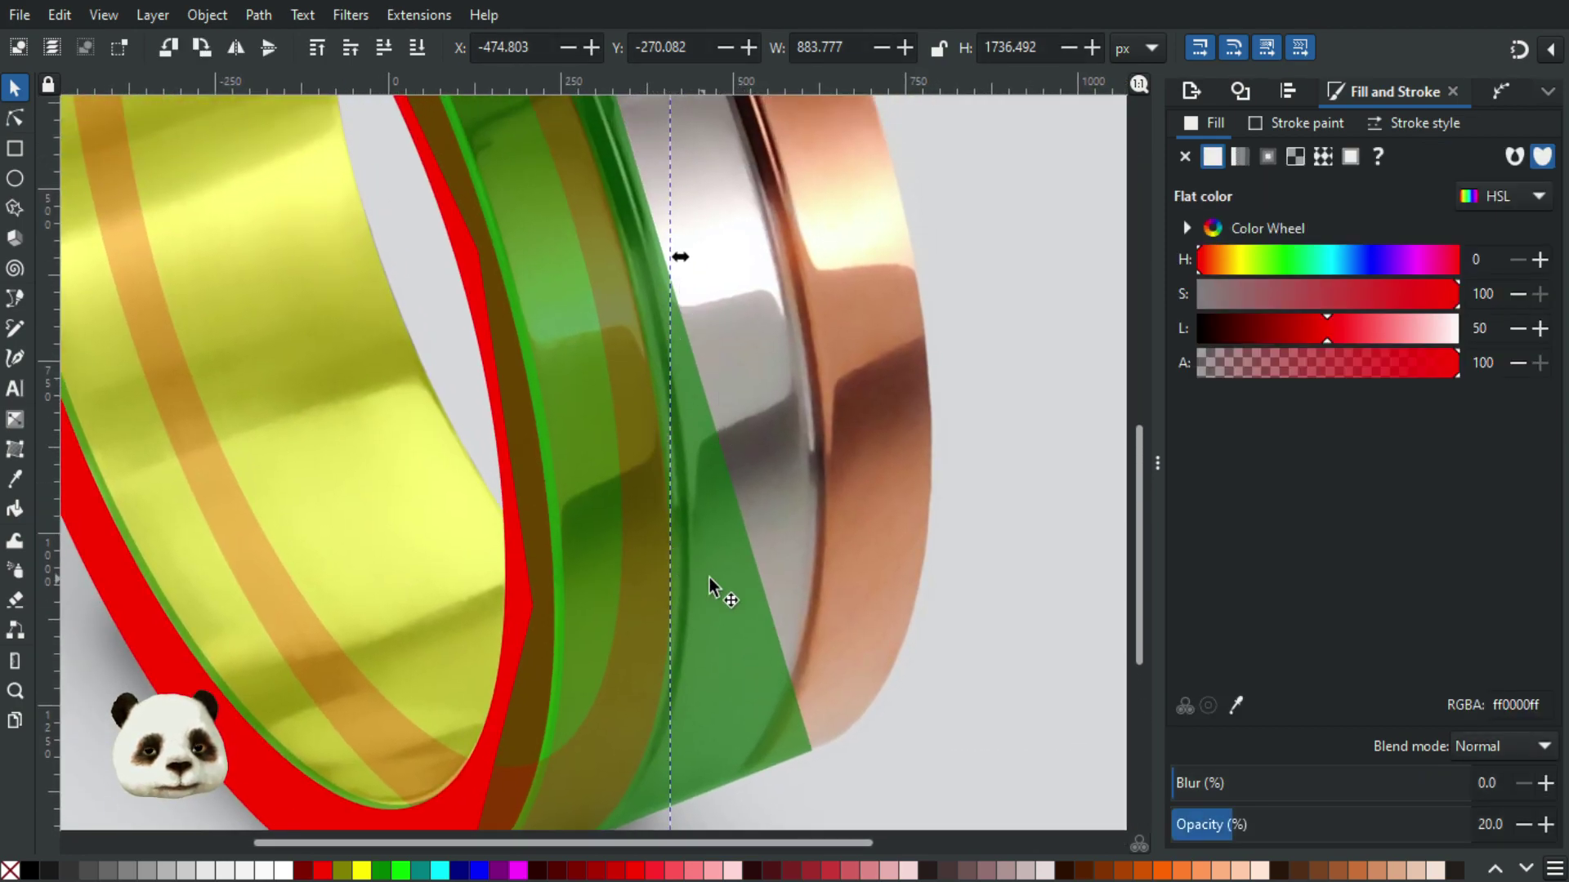
{"action": "scroll", "coordinate": [686, 577], "scroll_direction": "up", "scroll_amount": 2}
{"action": "scroll", "coordinate": [653, 556], "scroll_direction": "down", "scroll_amount": 2}
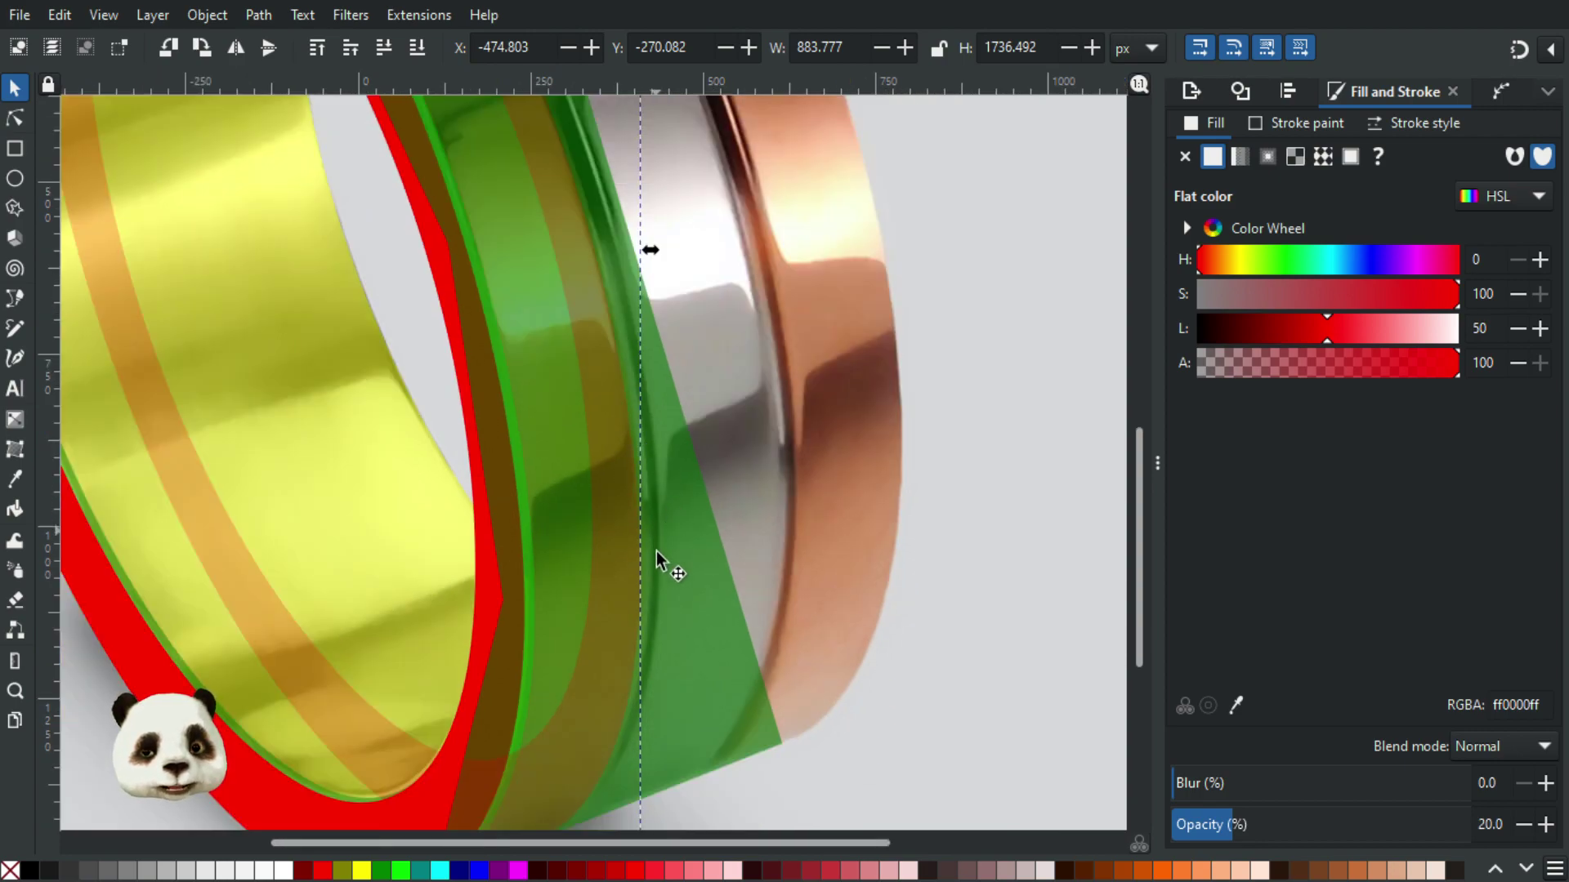
{"action": "left_click_drag", "start_coordinate": [584, 213], "coordinate": [732, 661]}
{"action": "scroll", "coordinate": [606, 519], "scroll_direction": "up", "scroll_amount": 3}
{"action": "scroll", "coordinate": [606, 518], "scroll_direction": "left", "scroll_amount": 2}
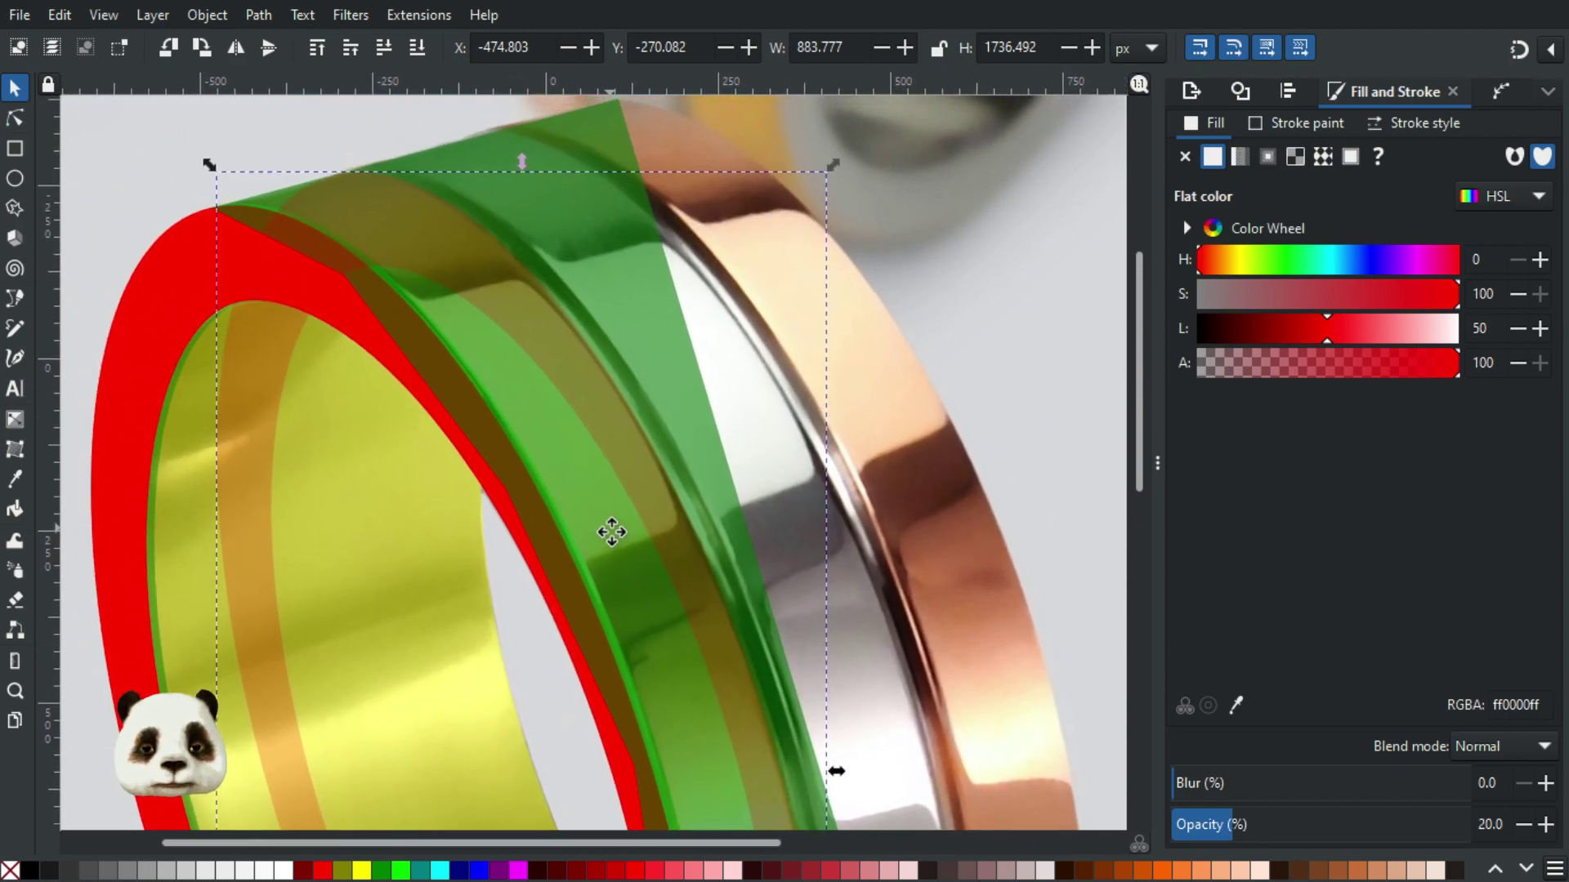
{"action": "left_click_drag", "start_coordinate": [613, 520], "coordinate": [312, 222]}
{"action": "left_click", "coordinate": [24, 122]}
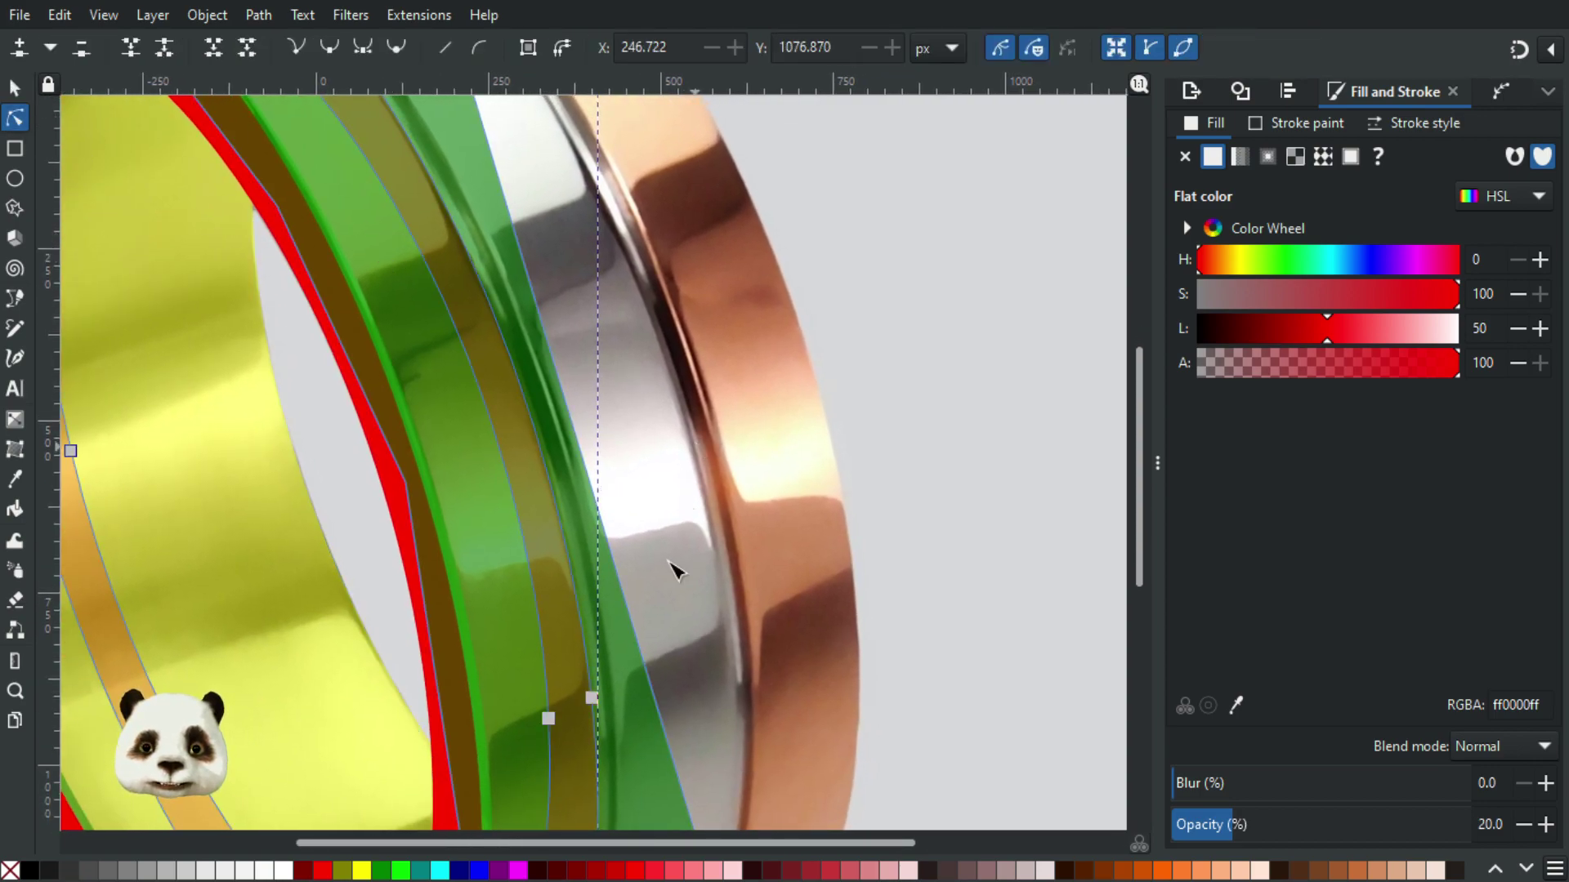
{"action": "left_click", "coordinate": [594, 697]}
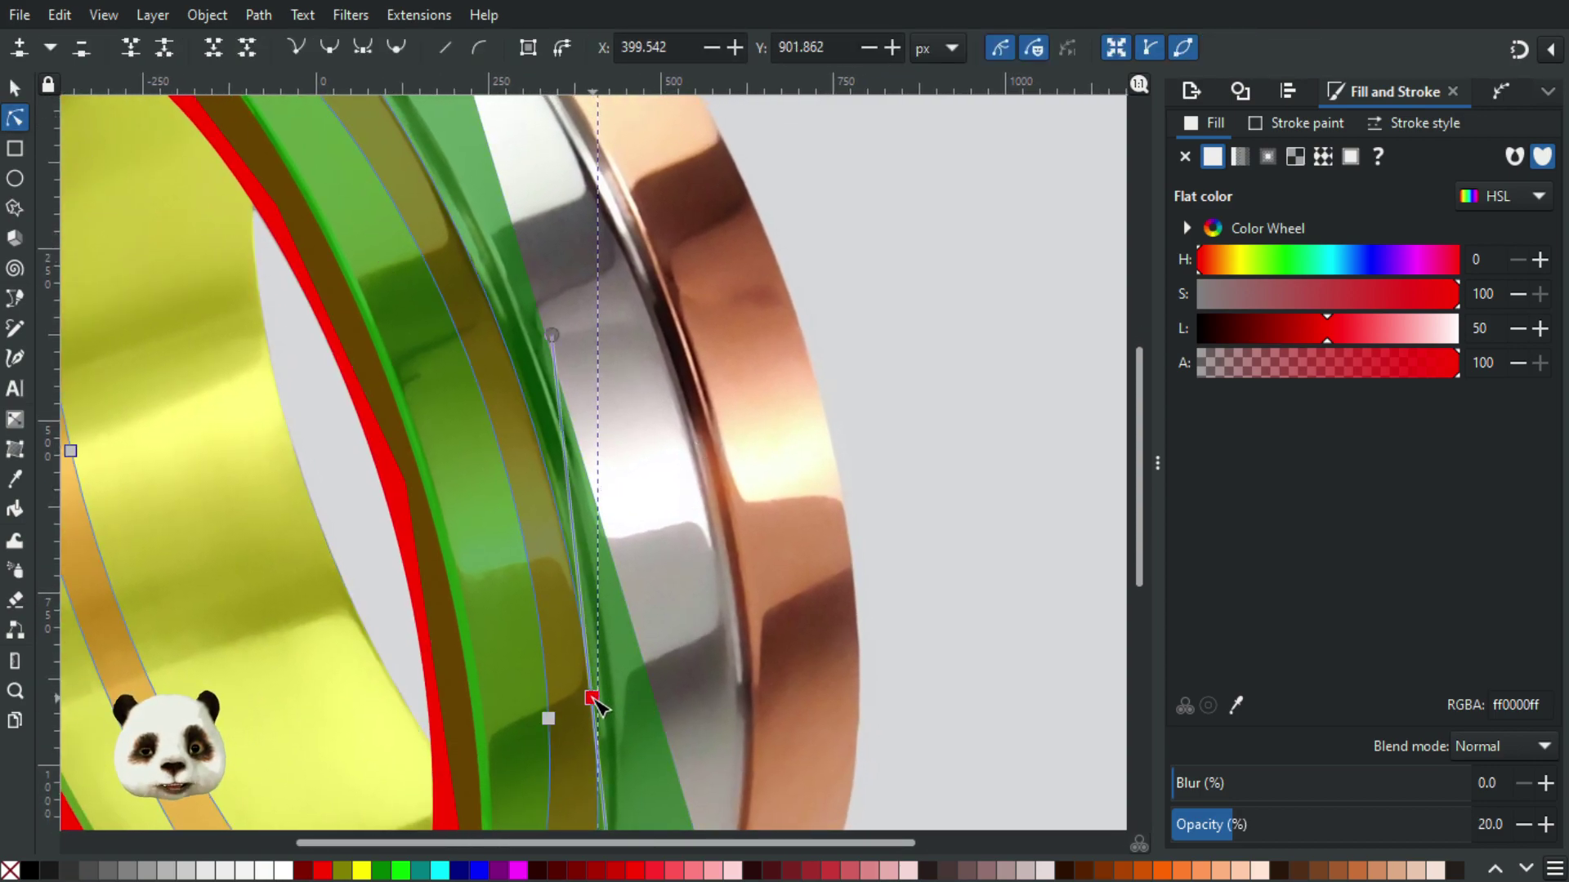
{"action": "left_click_drag", "start_coordinate": [599, 702], "coordinate": [602, 712]}
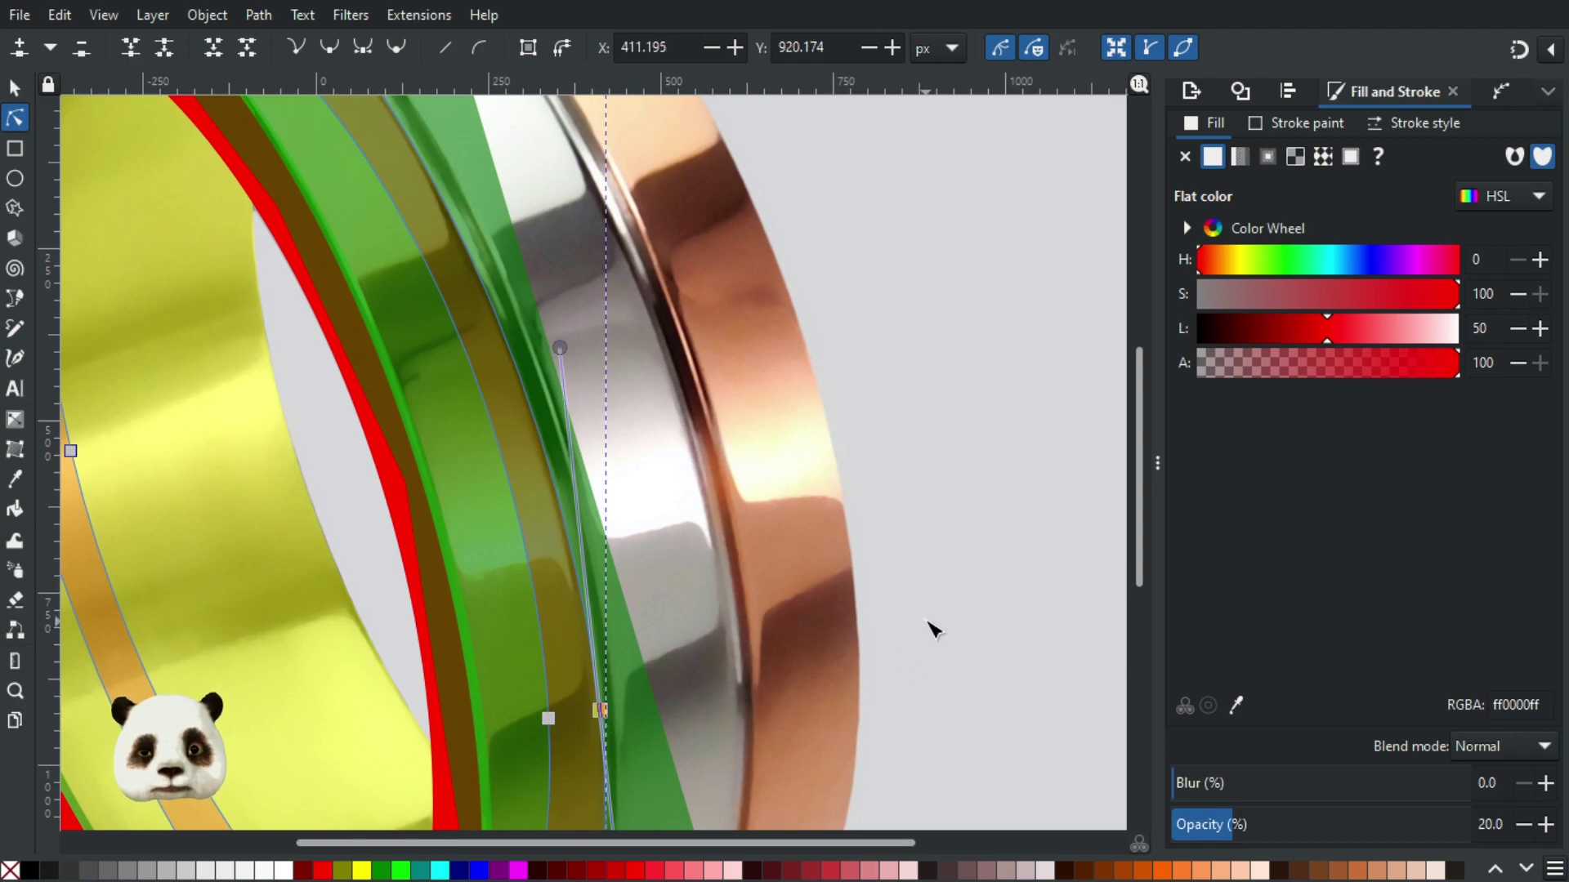
Step: Raise the rim copy's outer bottom node to about X 73.5, Y 1423.6 px so the curve follows the ring's lower edge
{"action": "scroll", "coordinate": [922, 556], "scroll_direction": "down", "scroll_amount": 5}
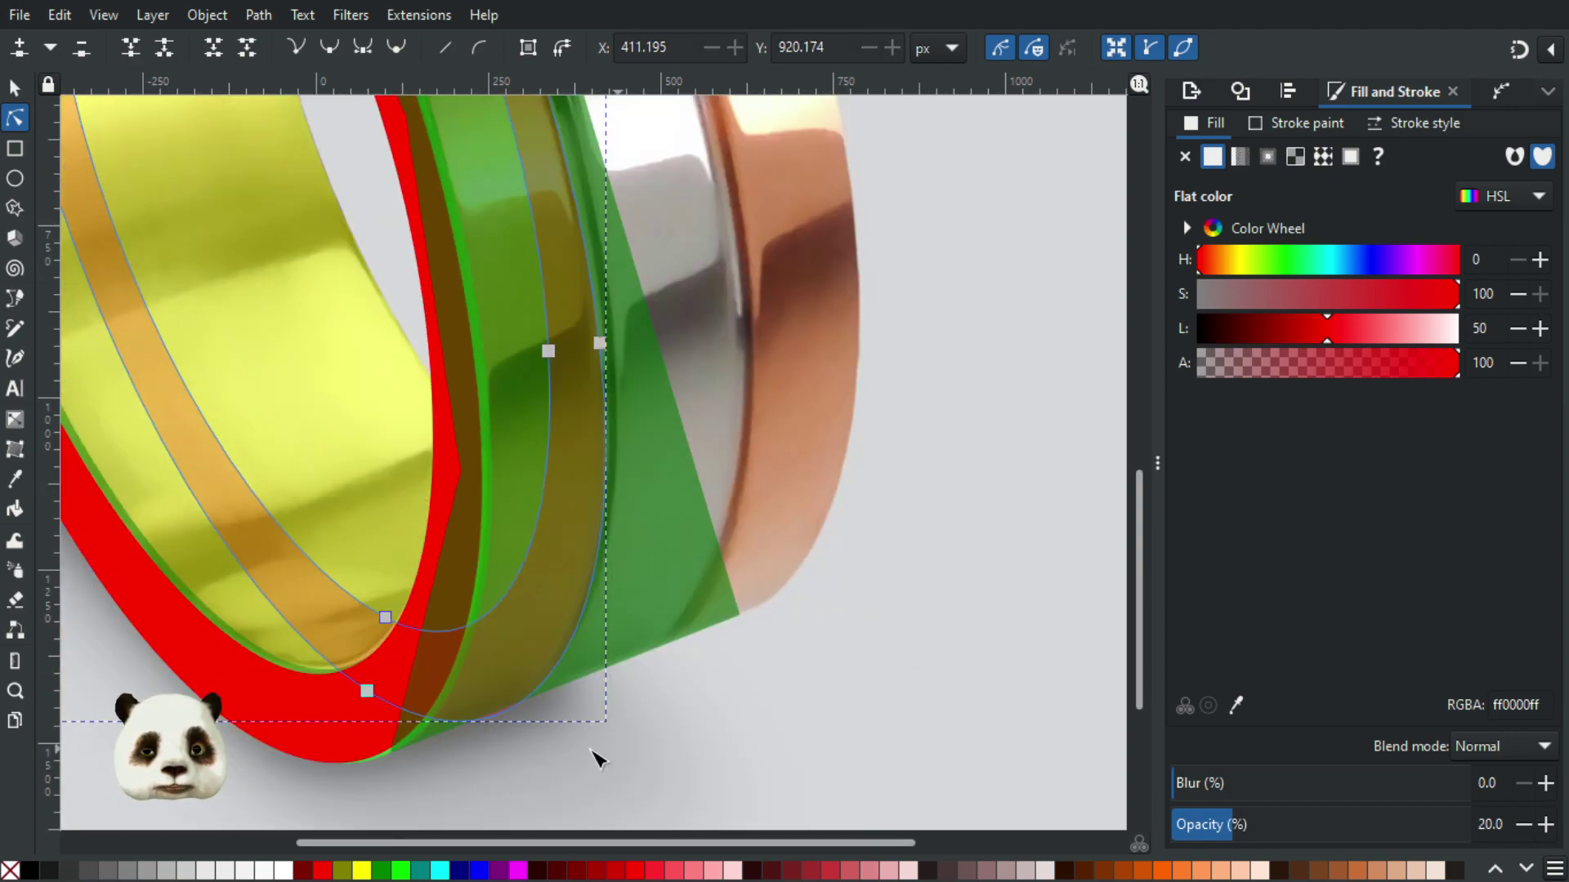
{"action": "scroll", "coordinate": [590, 758], "scroll_direction": "up", "scroll_amount": 3}
{"action": "scroll", "coordinate": [535, 675], "scroll_direction": "down", "scroll_amount": 2}
{"action": "scroll", "coordinate": [596, 646], "scroll_direction": "down", "scroll_amount": 2}
{"action": "scroll", "coordinate": [606, 651], "scroll_direction": "up", "scroll_amount": 4}
{"action": "left_click", "coordinate": [287, 635]}
{"action": "left_click", "coordinate": [287, 626]}
{"action": "left_click_drag", "start_coordinate": [406, 614], "coordinate": [879, 663]}
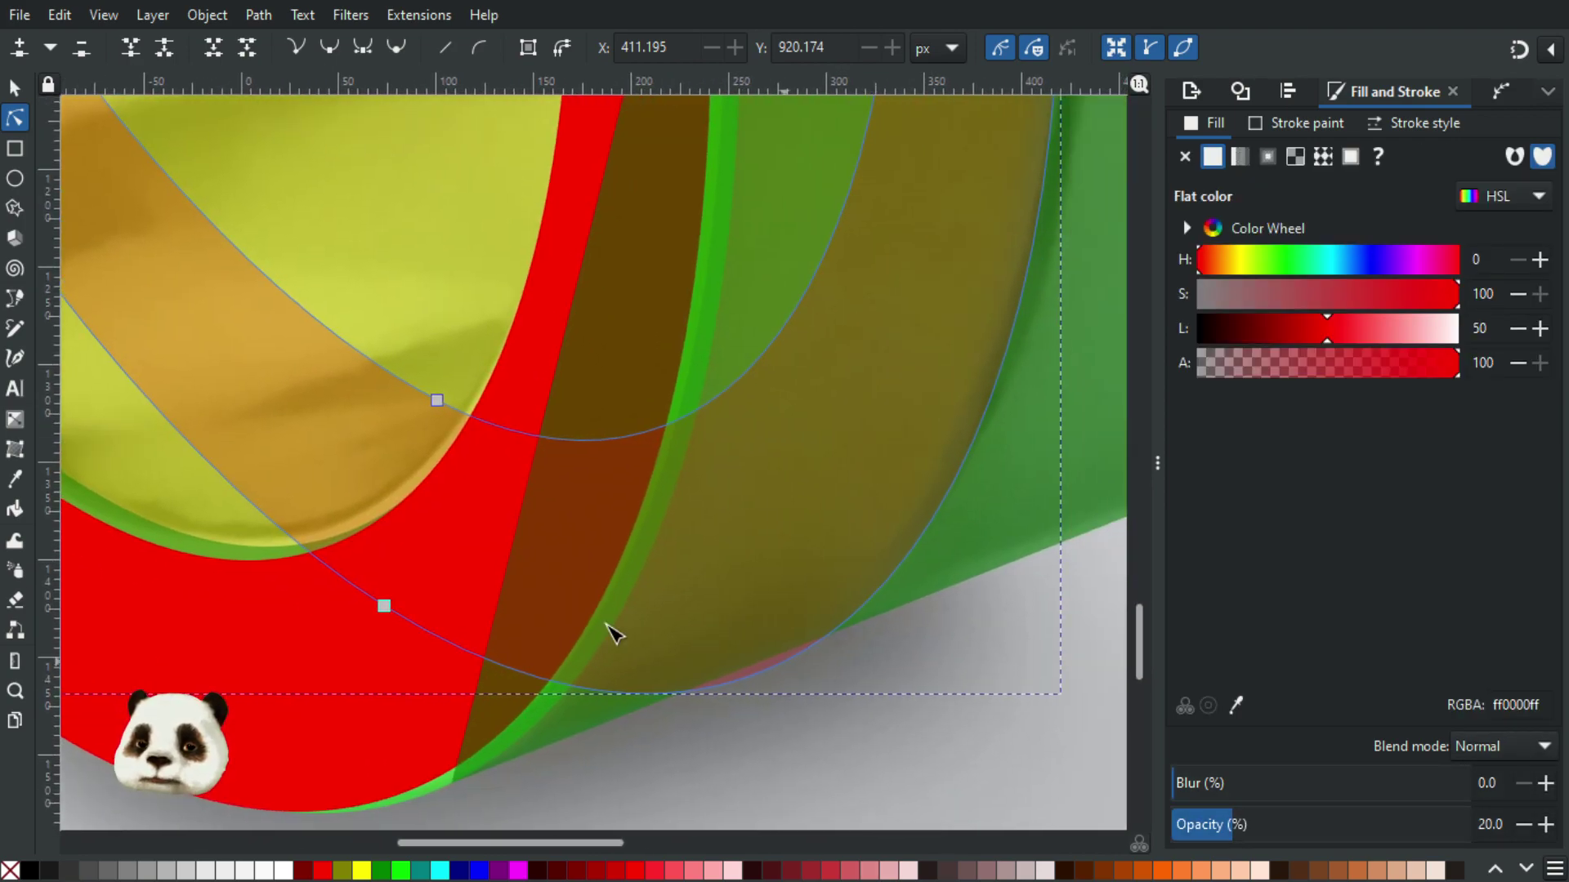
{"action": "left_click", "coordinate": [384, 606]}
{"action": "left_click_drag", "start_coordinate": [384, 607], "coordinate": [384, 590]}
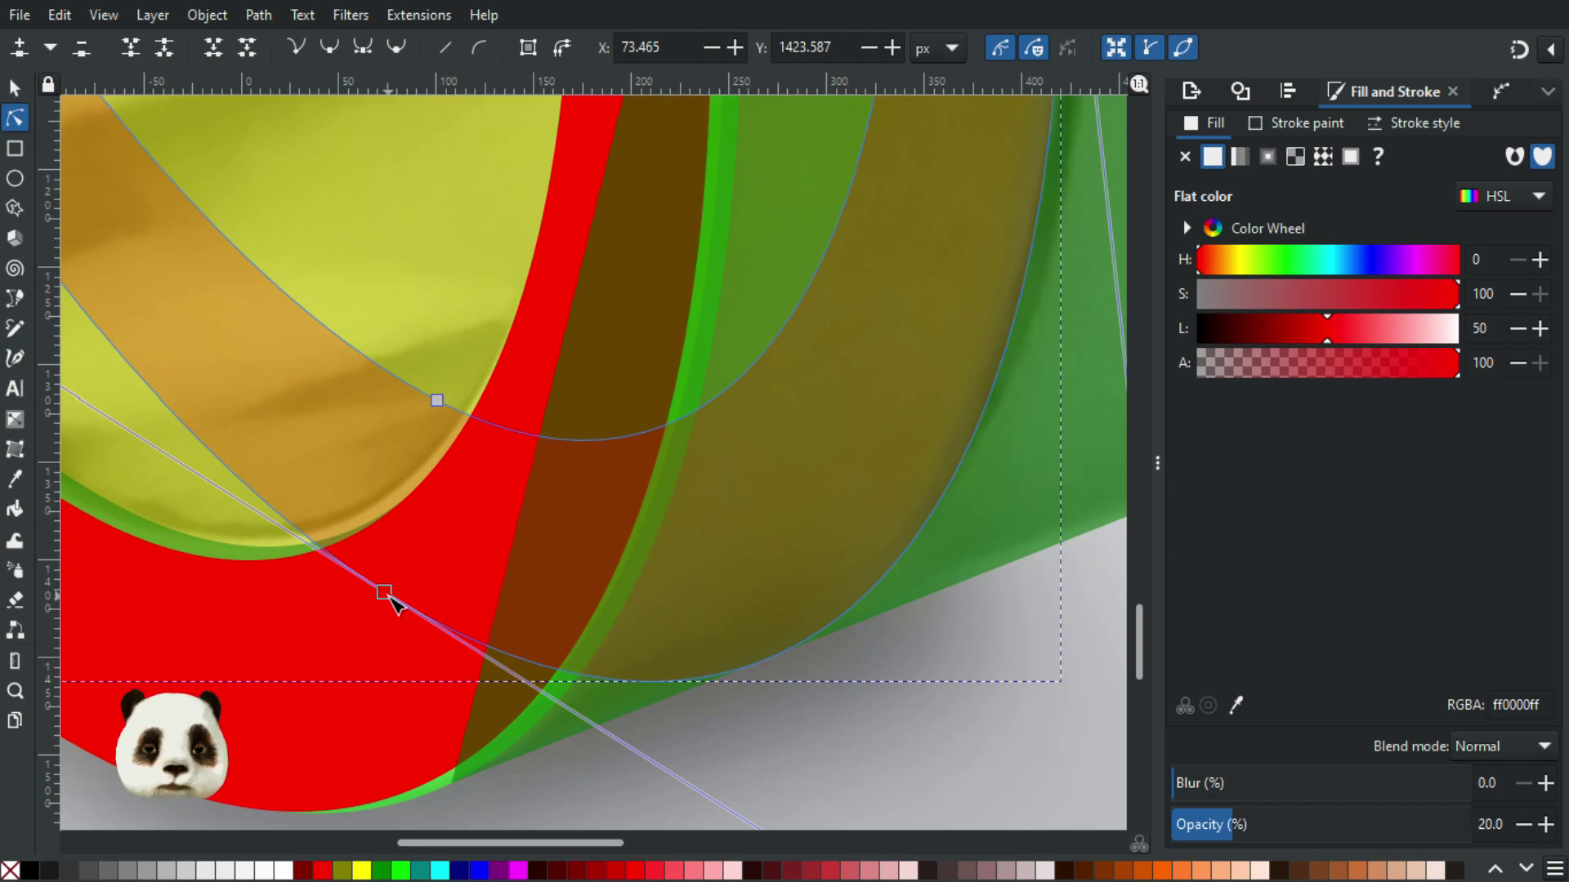
Step: Examine how the rim copy's outline follows the gold band's edge from the ring's lower end to its top
{"action": "scroll", "coordinate": [709, 488], "scroll_direction": "down", "scroll_amount": 3}
{"action": "left_click_drag", "start_coordinate": [812, 505], "coordinate": [692, 729]}
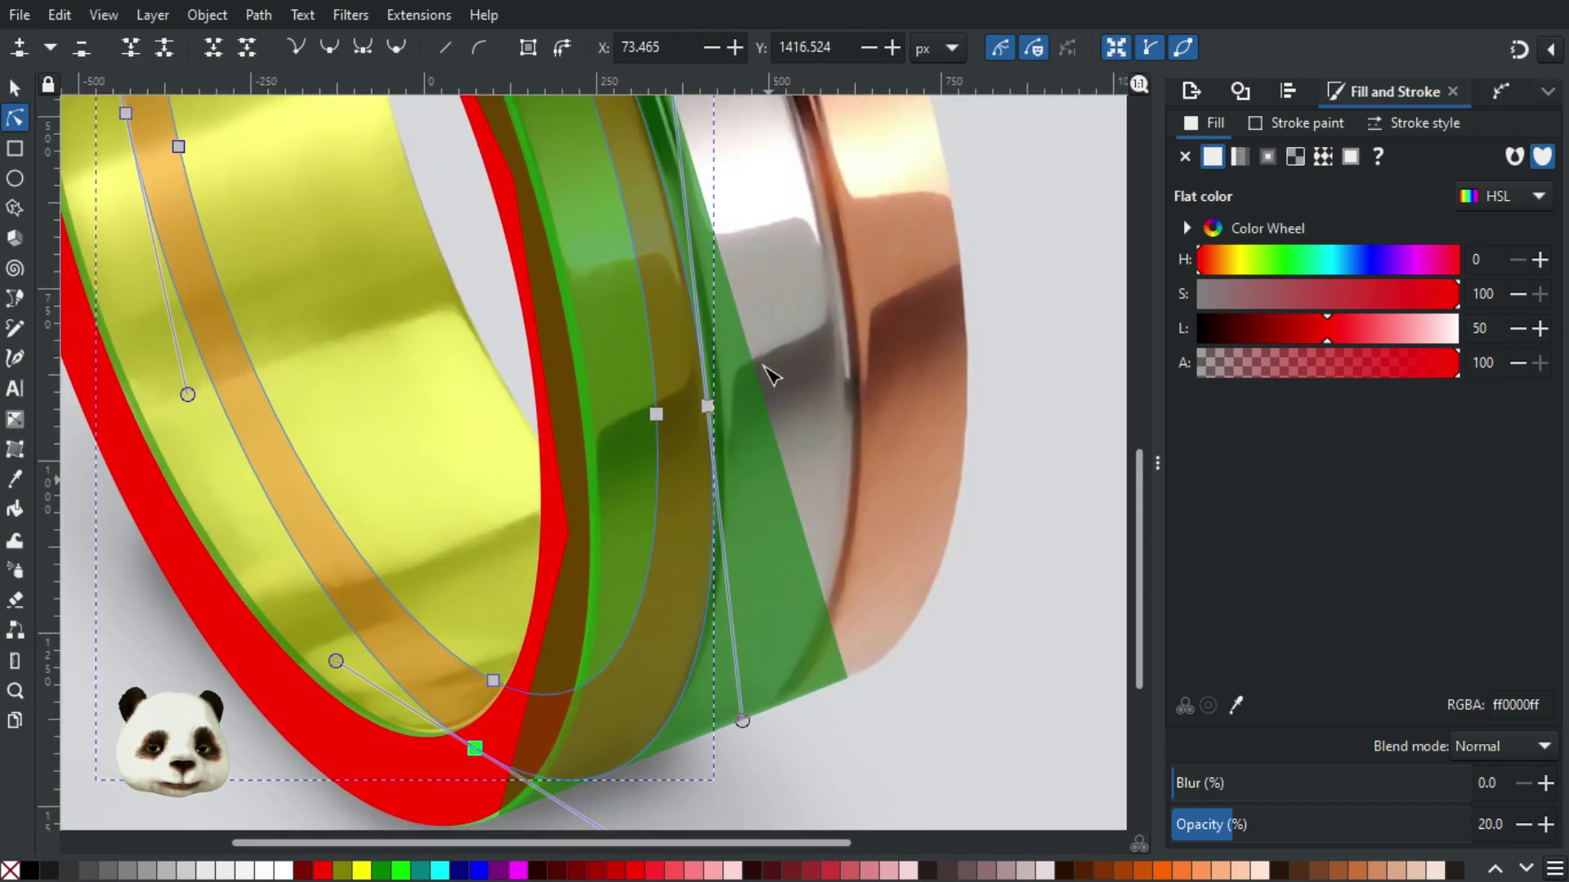
{"action": "scroll", "coordinate": [711, 375], "scroll_direction": "up", "scroll_amount": 3}
{"action": "scroll", "coordinate": [704, 392], "scroll_direction": "down", "scroll_amount": 4}
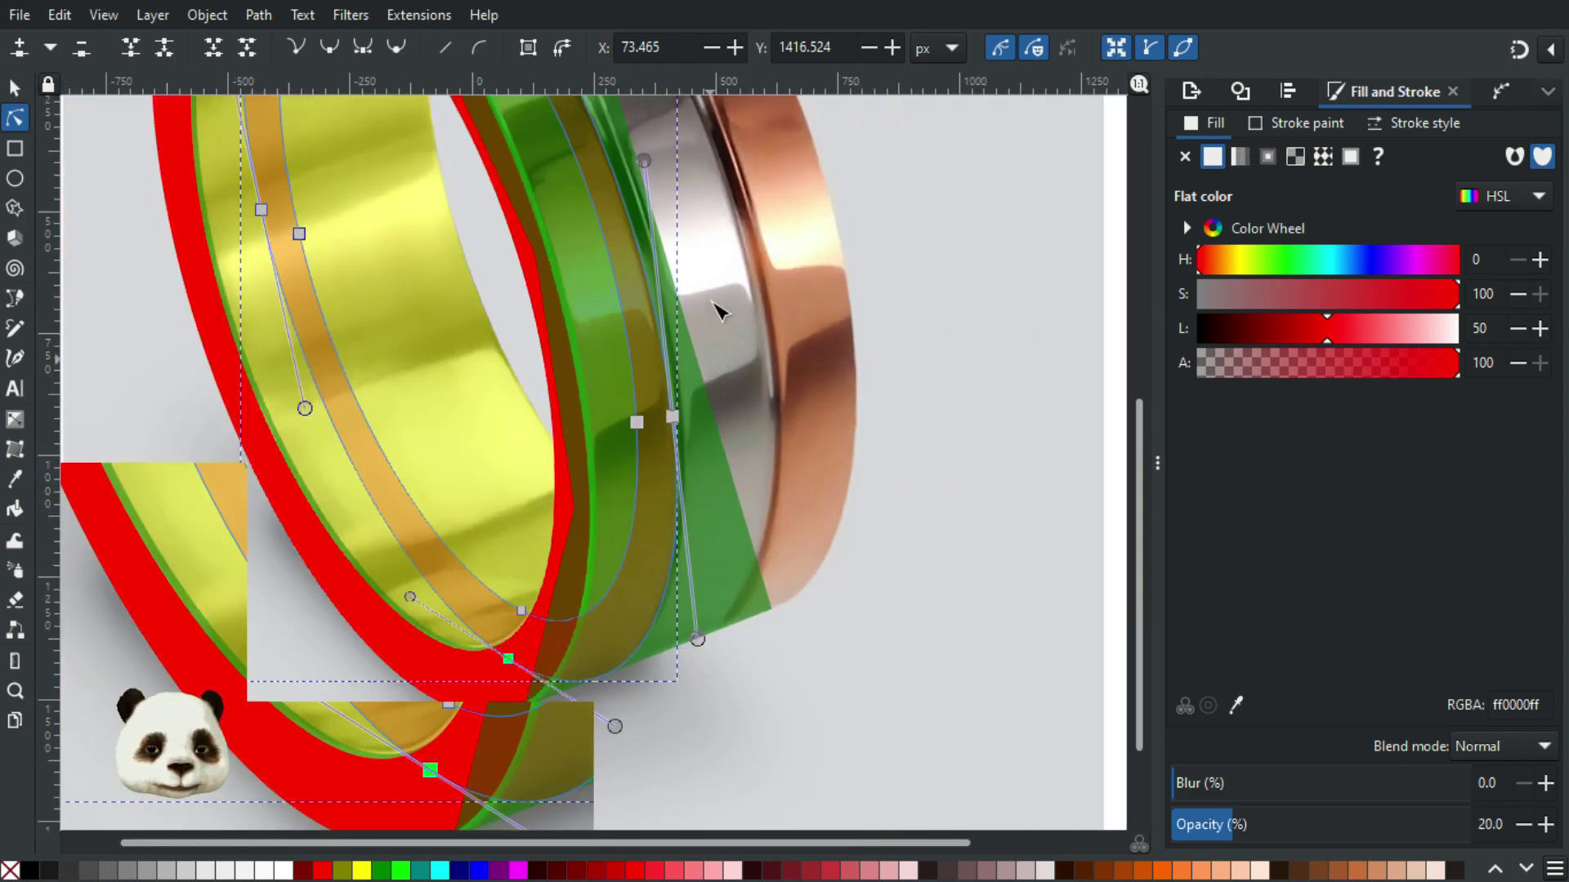
{"action": "scroll", "coordinate": [718, 309], "scroll_direction": "up", "scroll_amount": 5}
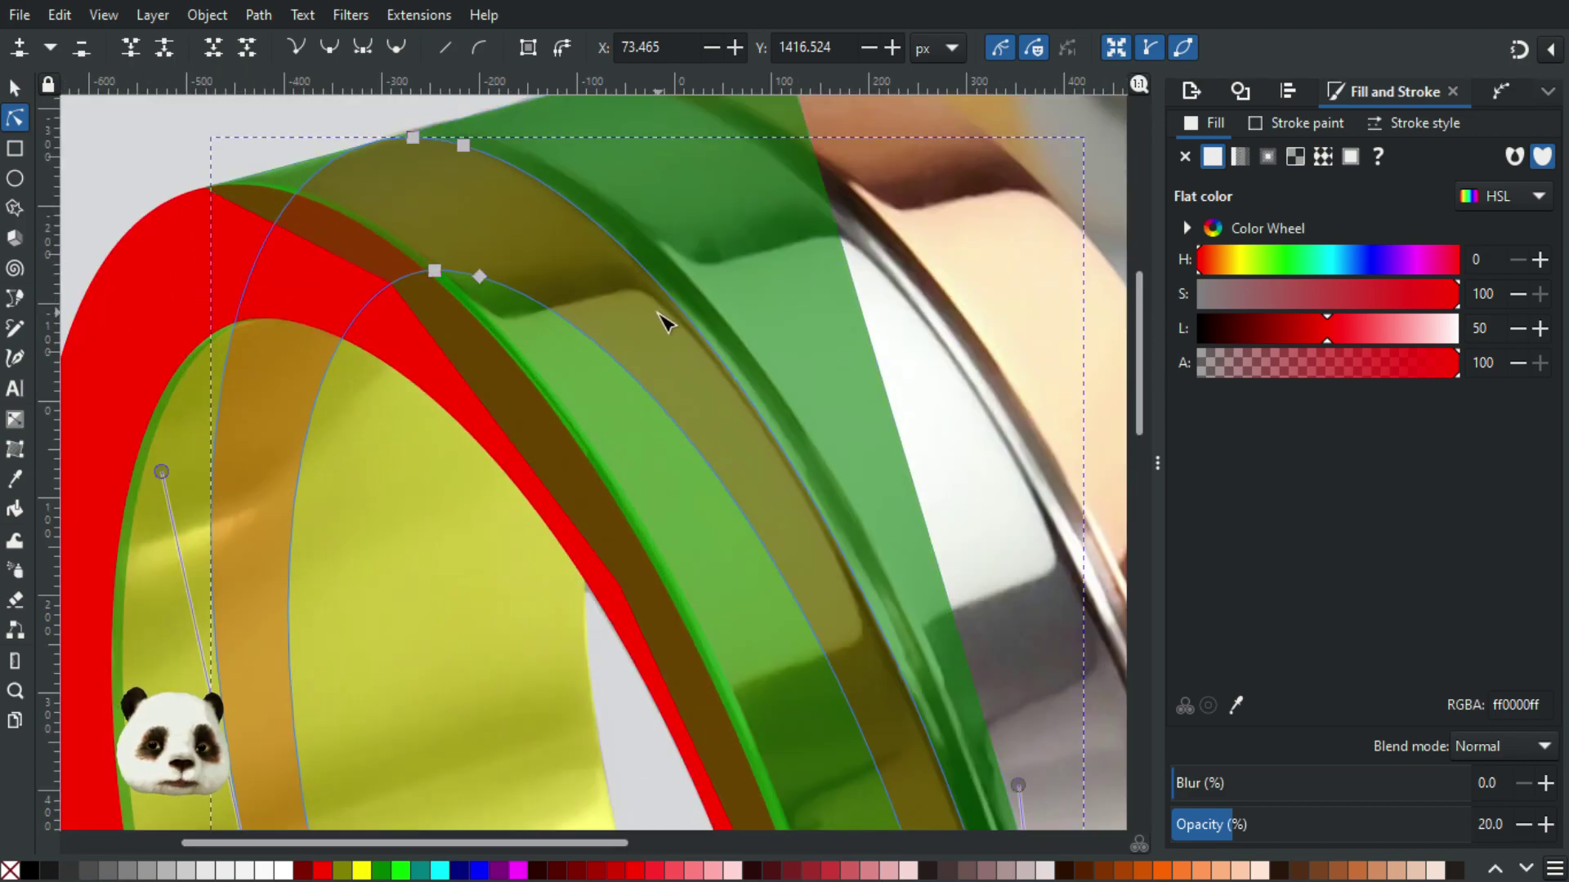
{"action": "scroll", "coordinate": [556, 235], "scroll_direction": "up", "scroll_amount": 5}
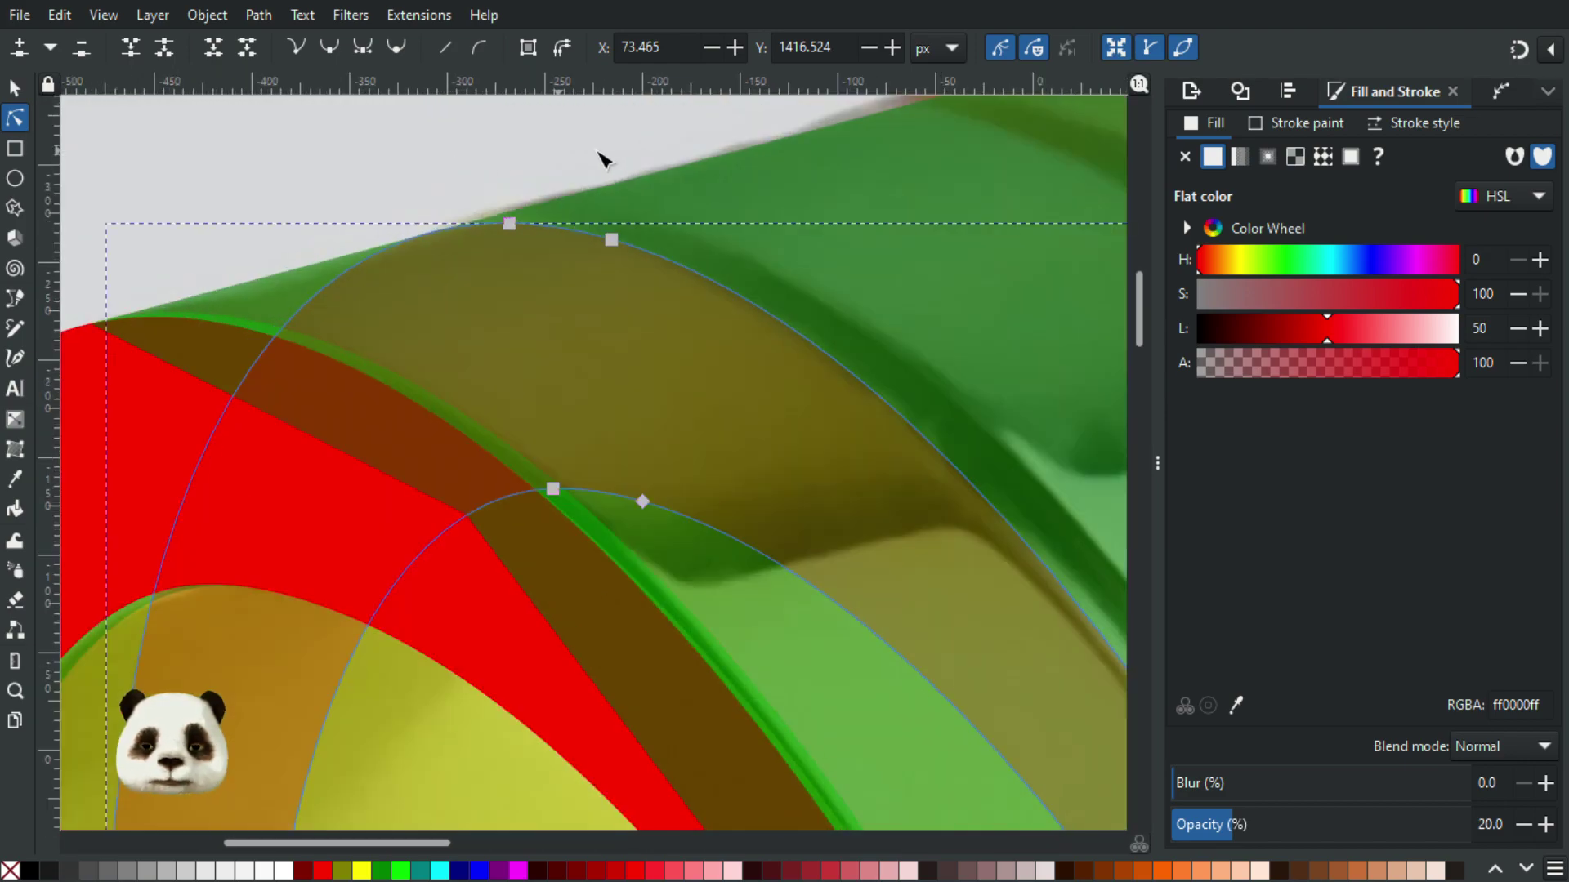
{"action": "scroll", "coordinate": [605, 194], "scroll_direction": "down", "scroll_amount": 5}
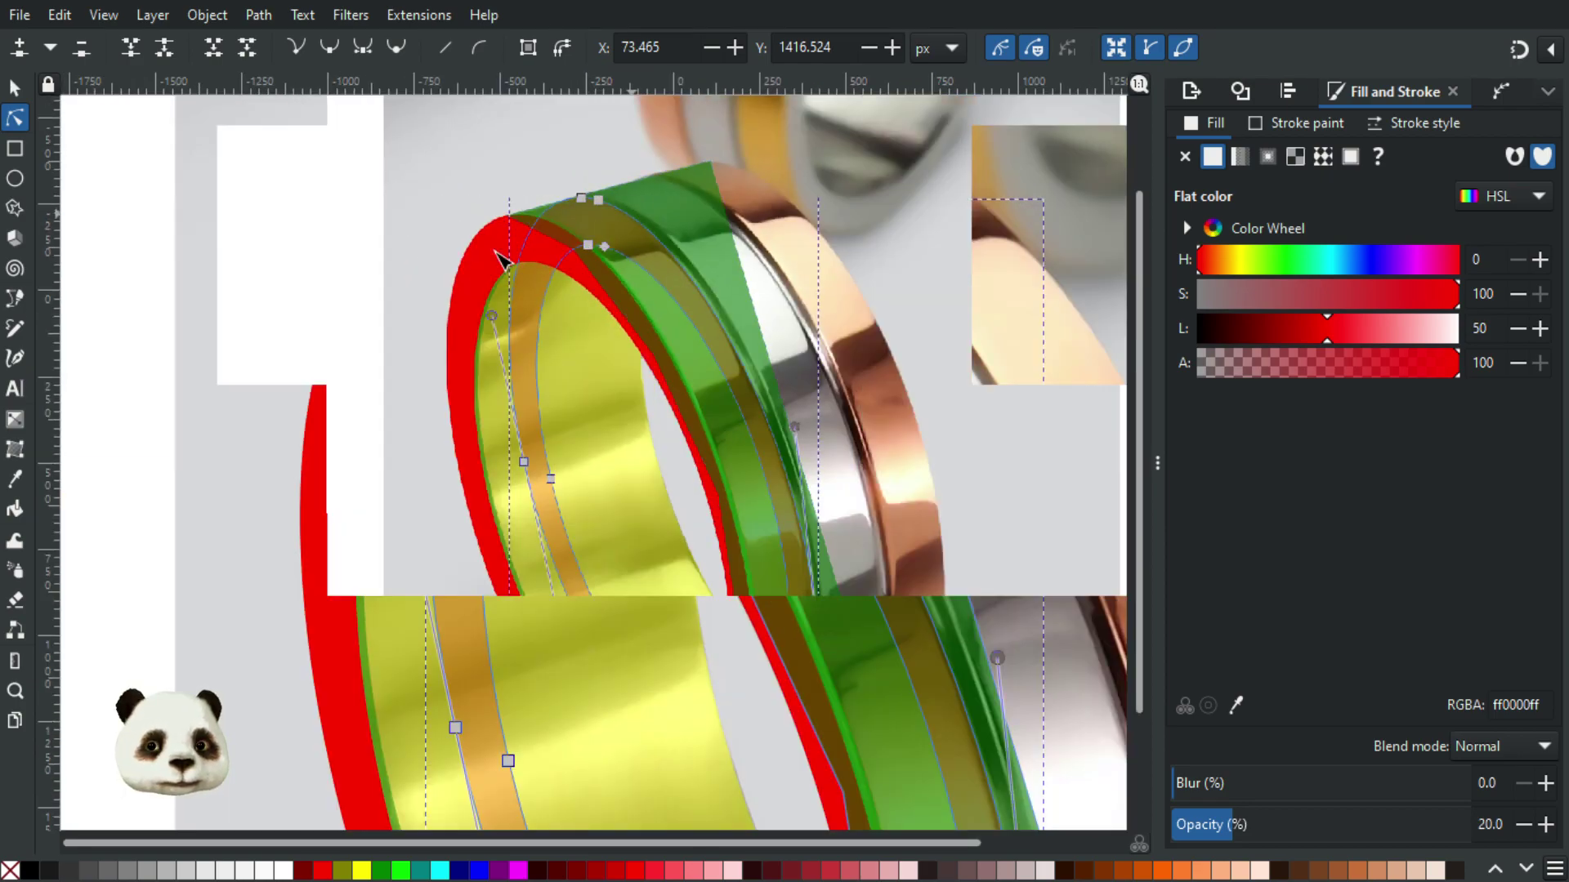
{"action": "left_click_drag", "start_coordinate": [323, 276], "coordinate": [122, 396]}
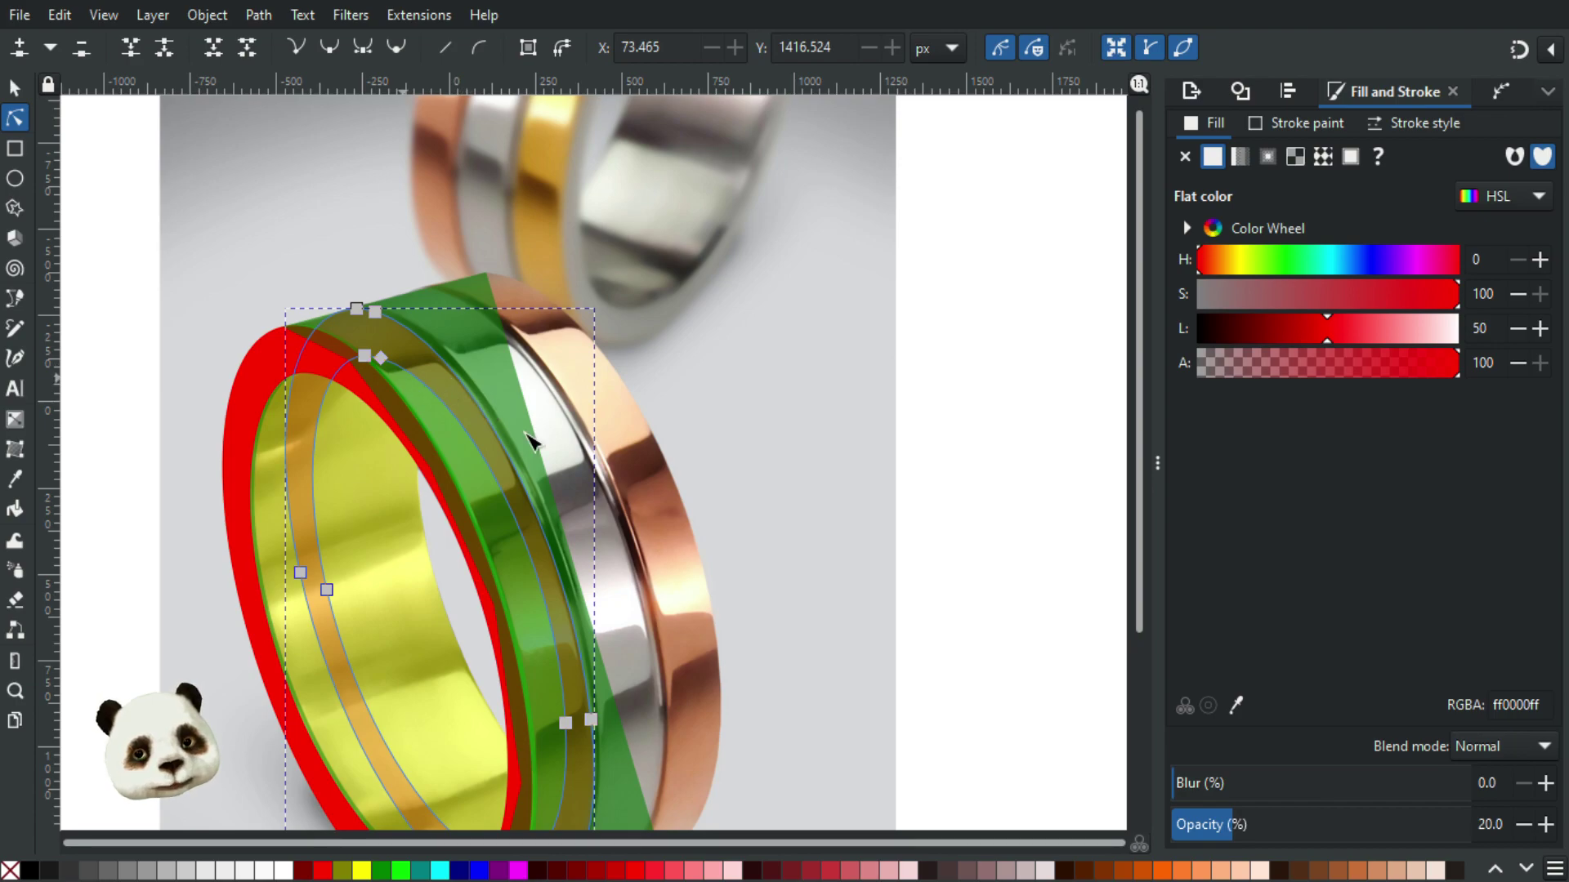
Step: Check the rim copy's lower curve against the gold band at 50% opacity, and return its opacity to 20%
{"action": "mouse_move", "coordinate": [1267, 831]}
{"action": "left_mouse_down"}
{"action": "mouse_move", "coordinate": [1463, 826]}
{"action": "mouse_move", "coordinate": [1324, 823]}
{"action": "left_mouse_up"}
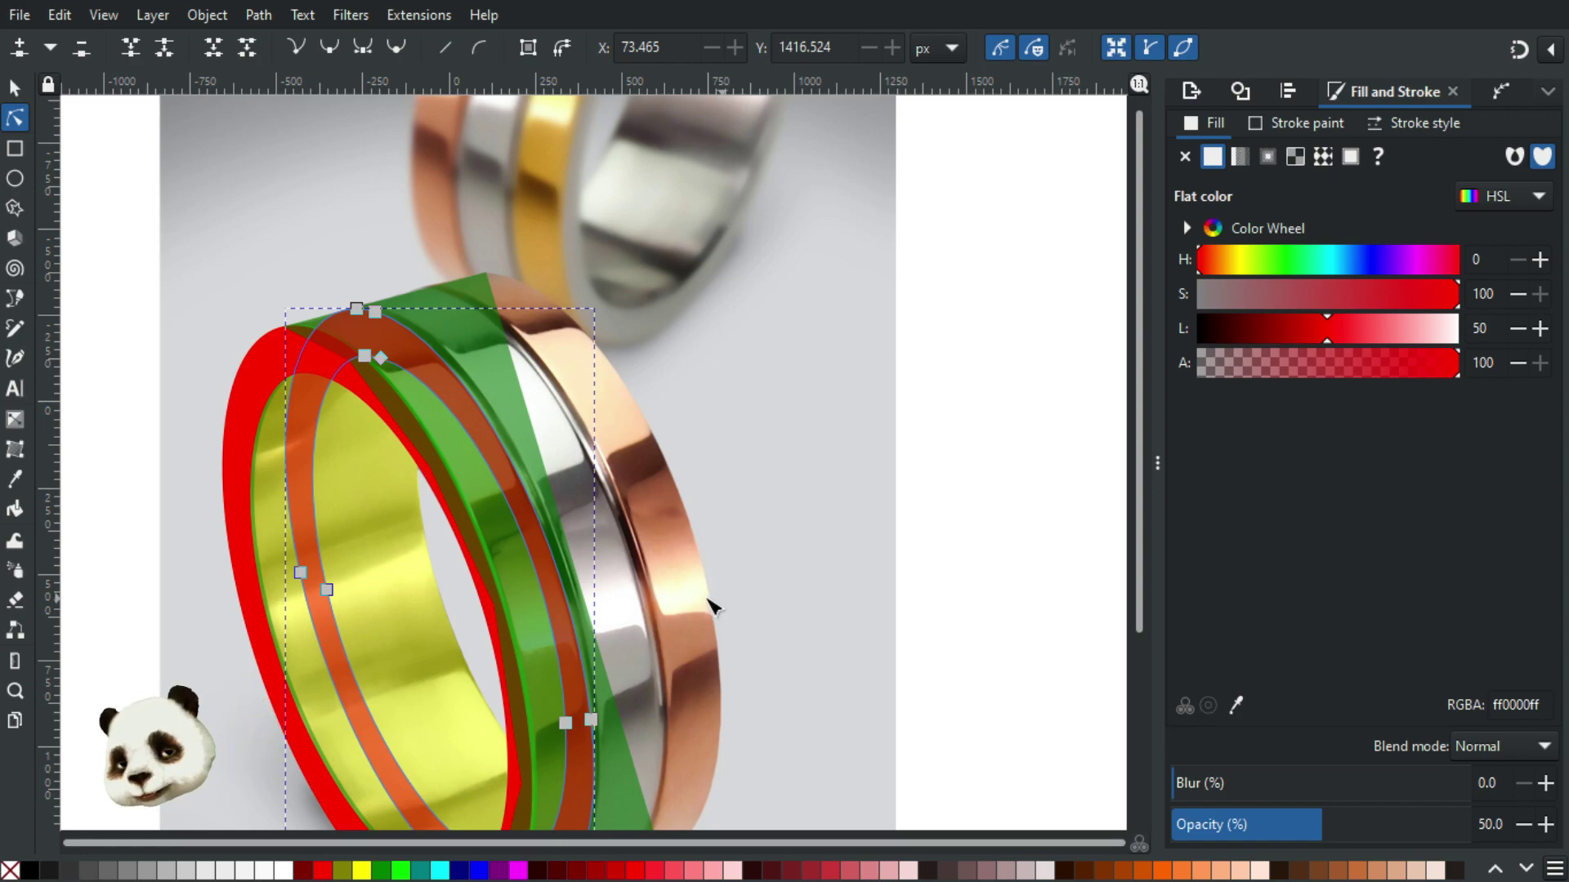
{"action": "scroll", "coordinate": [711, 677], "scroll_direction": "down", "scroll_amount": 3}
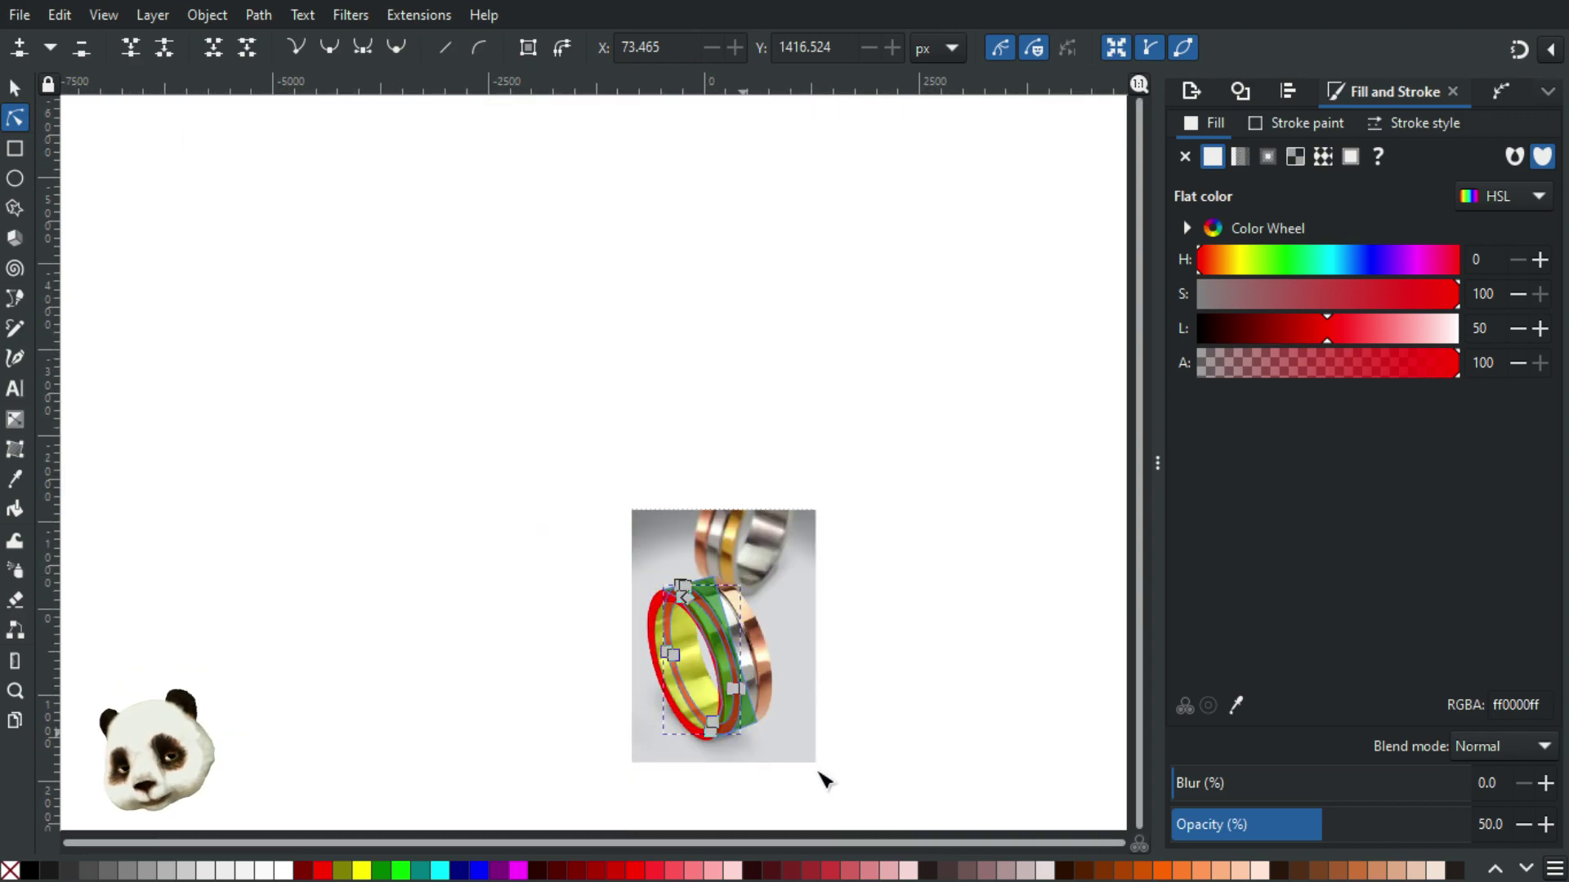
{"action": "scroll", "coordinate": [817, 772], "scroll_direction": "up", "scroll_amount": 5}
{"action": "scroll", "coordinate": [515, 678], "scroll_direction": "up", "scroll_amount": 3}
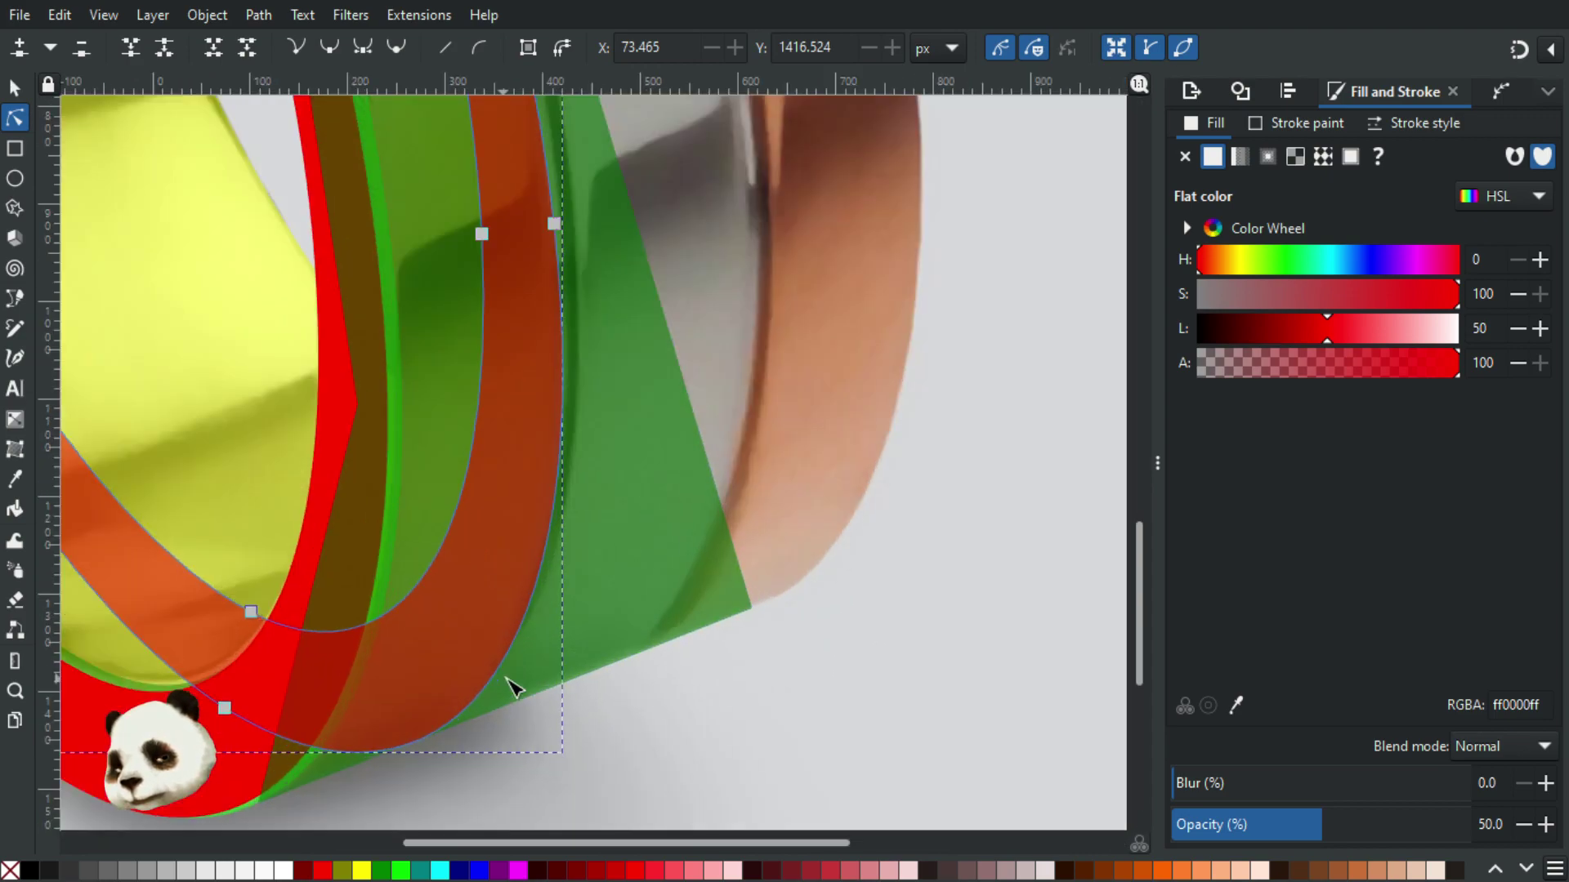
{"action": "scroll", "coordinate": [547, 686], "scroll_direction": "down", "scroll_amount": 1}
{"action": "scroll", "coordinate": [527, 704], "scroll_direction": "up", "scroll_amount": 3}
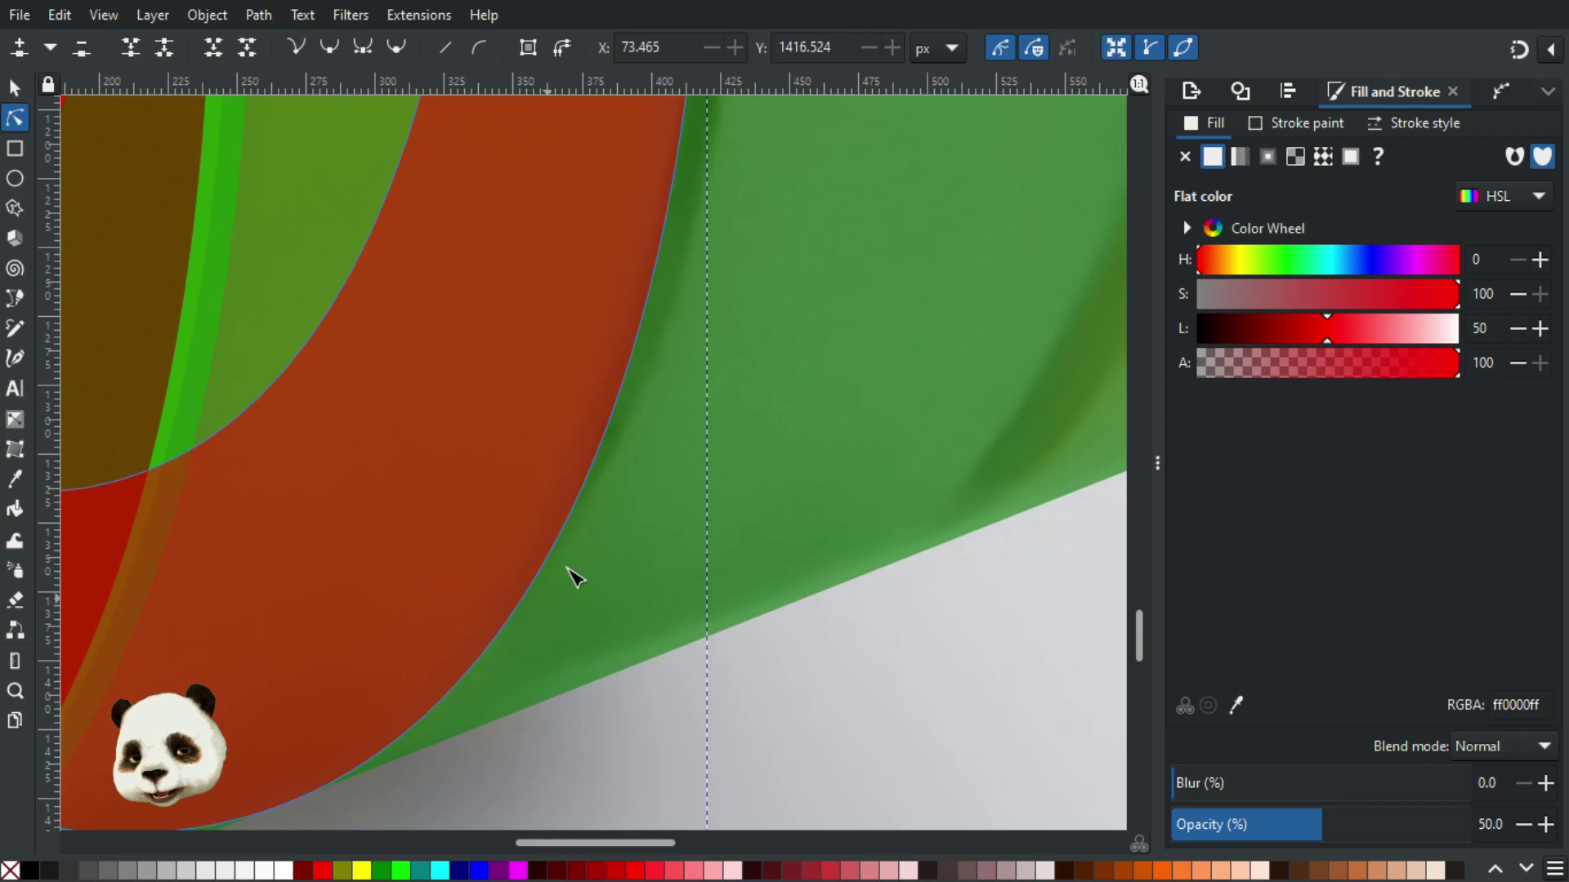
{"action": "scroll", "coordinate": [507, 617], "scroll_direction": "down", "scroll_amount": 5}
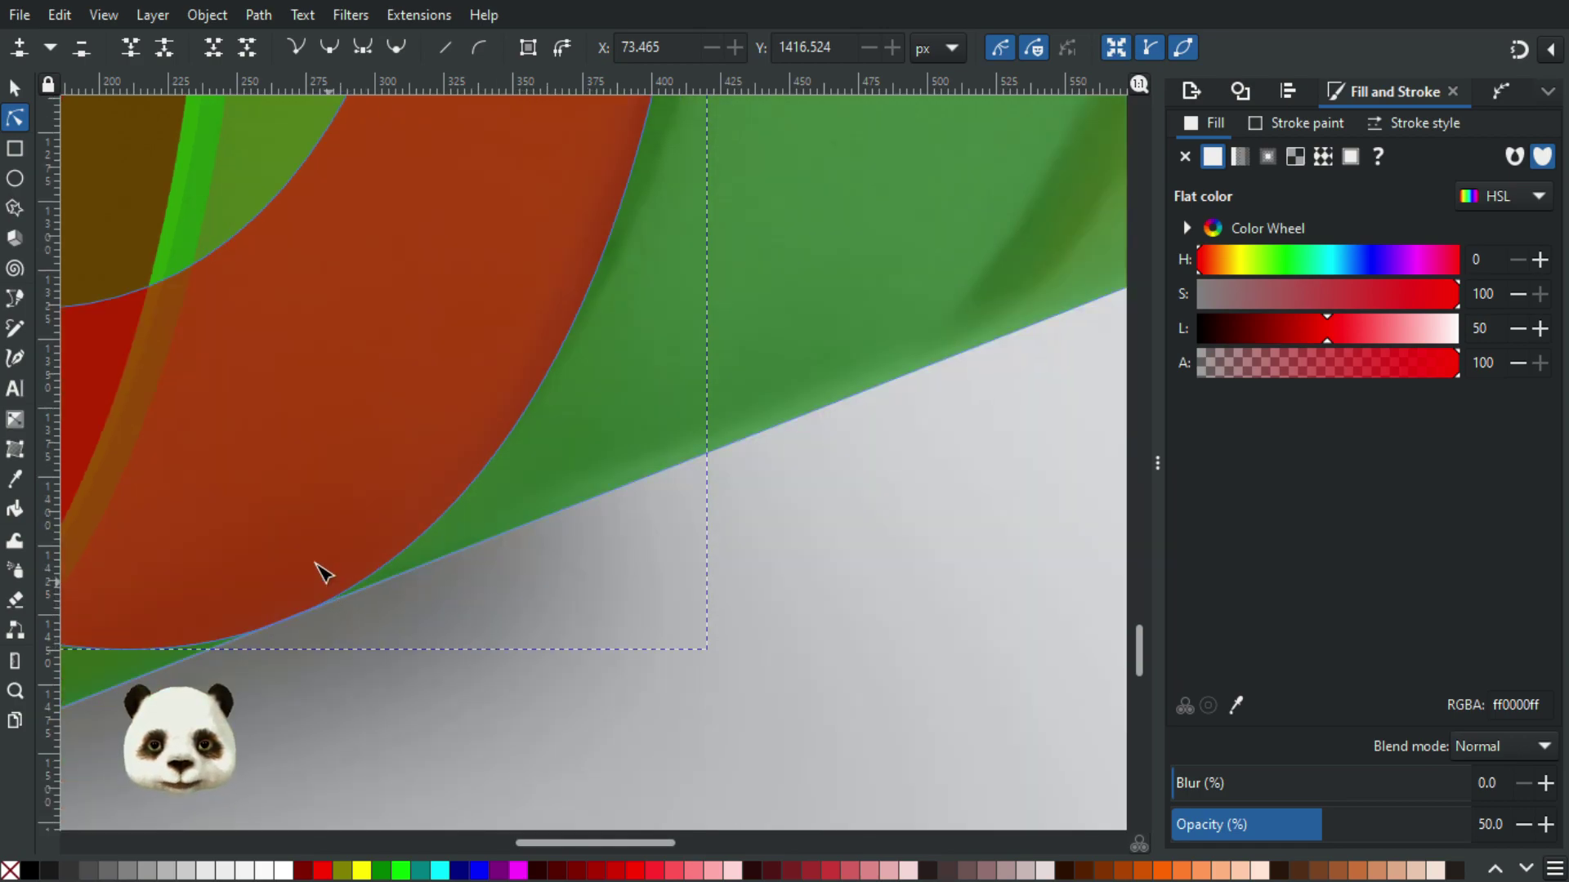
{"action": "left_click_drag", "start_coordinate": [1227, 823], "coordinate": [1209, 824]}
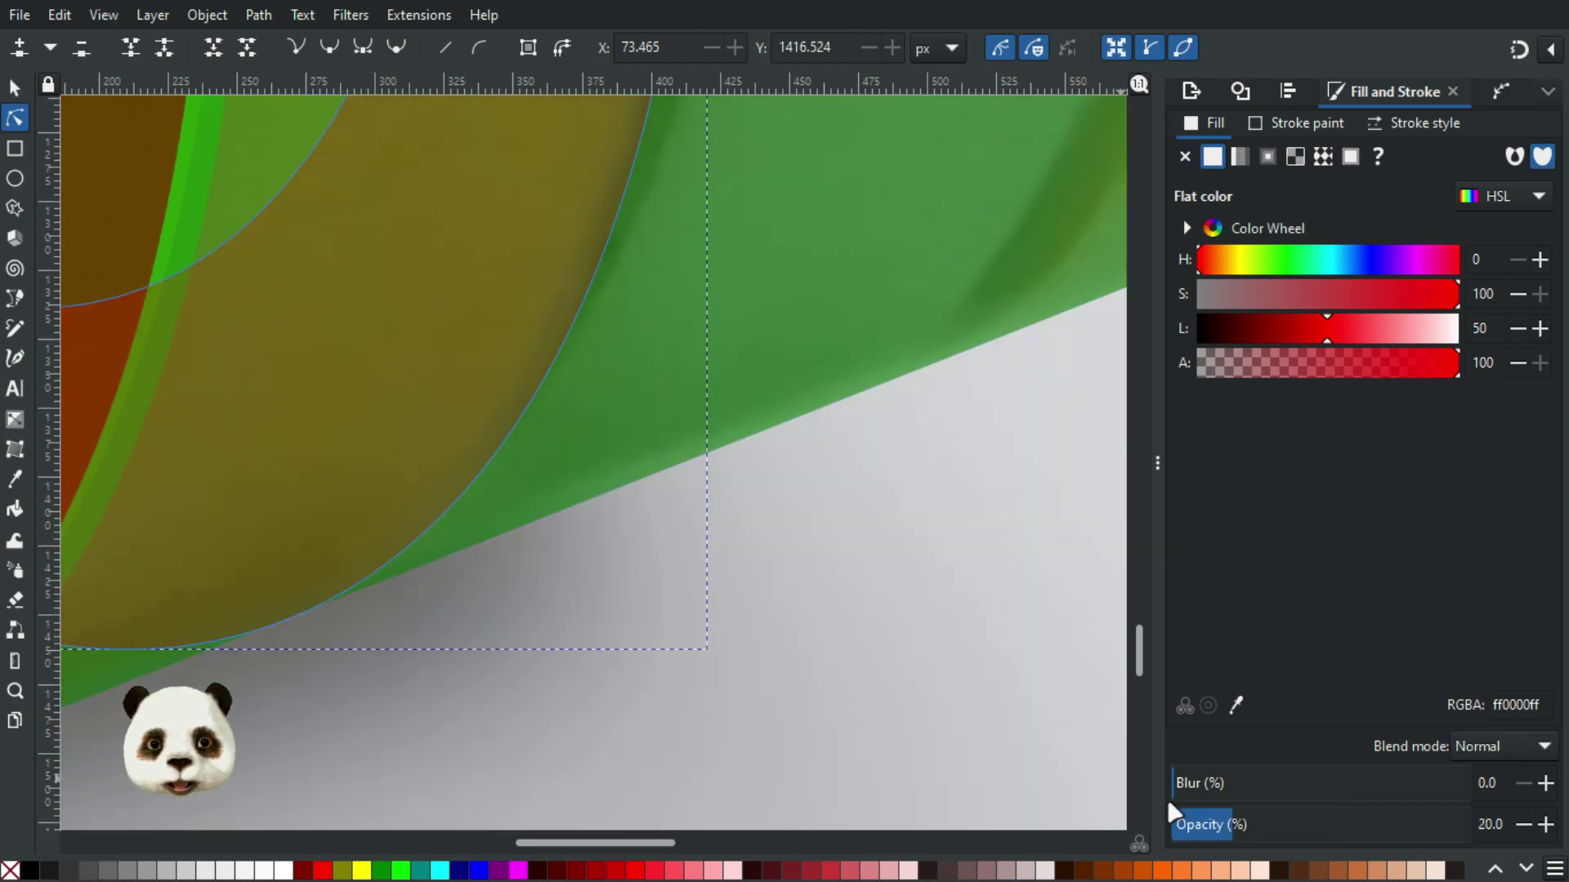
Step: Move the rim copy's outer bottom node to about X 47.7, Y 1425.7 px to refine the lower curve
{"action": "scroll", "coordinate": [1002, 704], "scroll_direction": "down", "scroll_amount": 5}
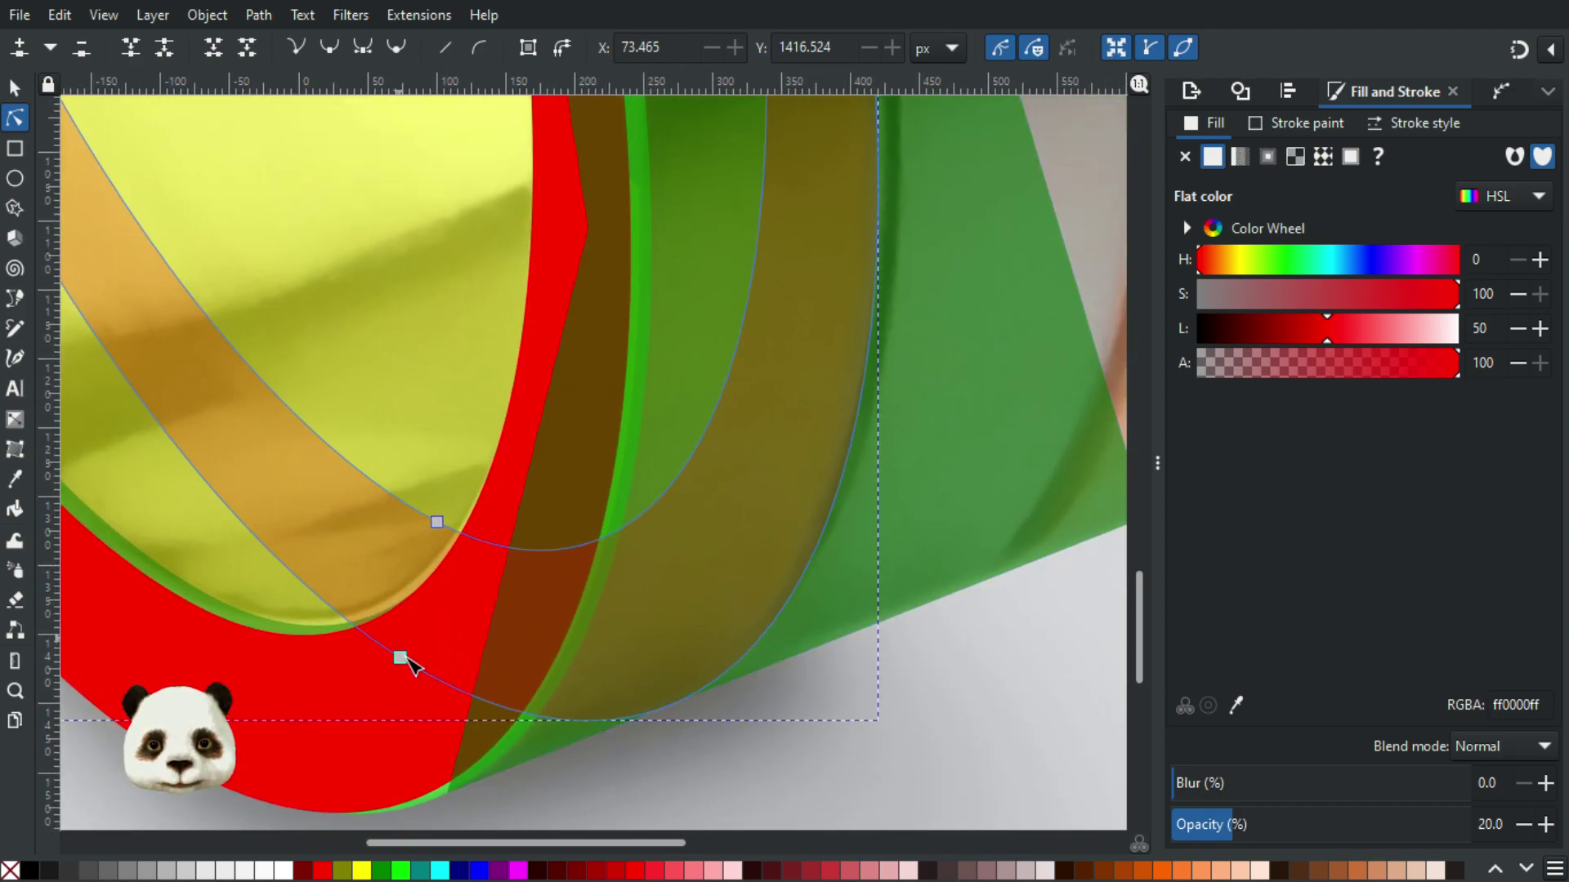
{"action": "left_click_drag", "start_coordinate": [400, 660], "coordinate": [365, 670]}
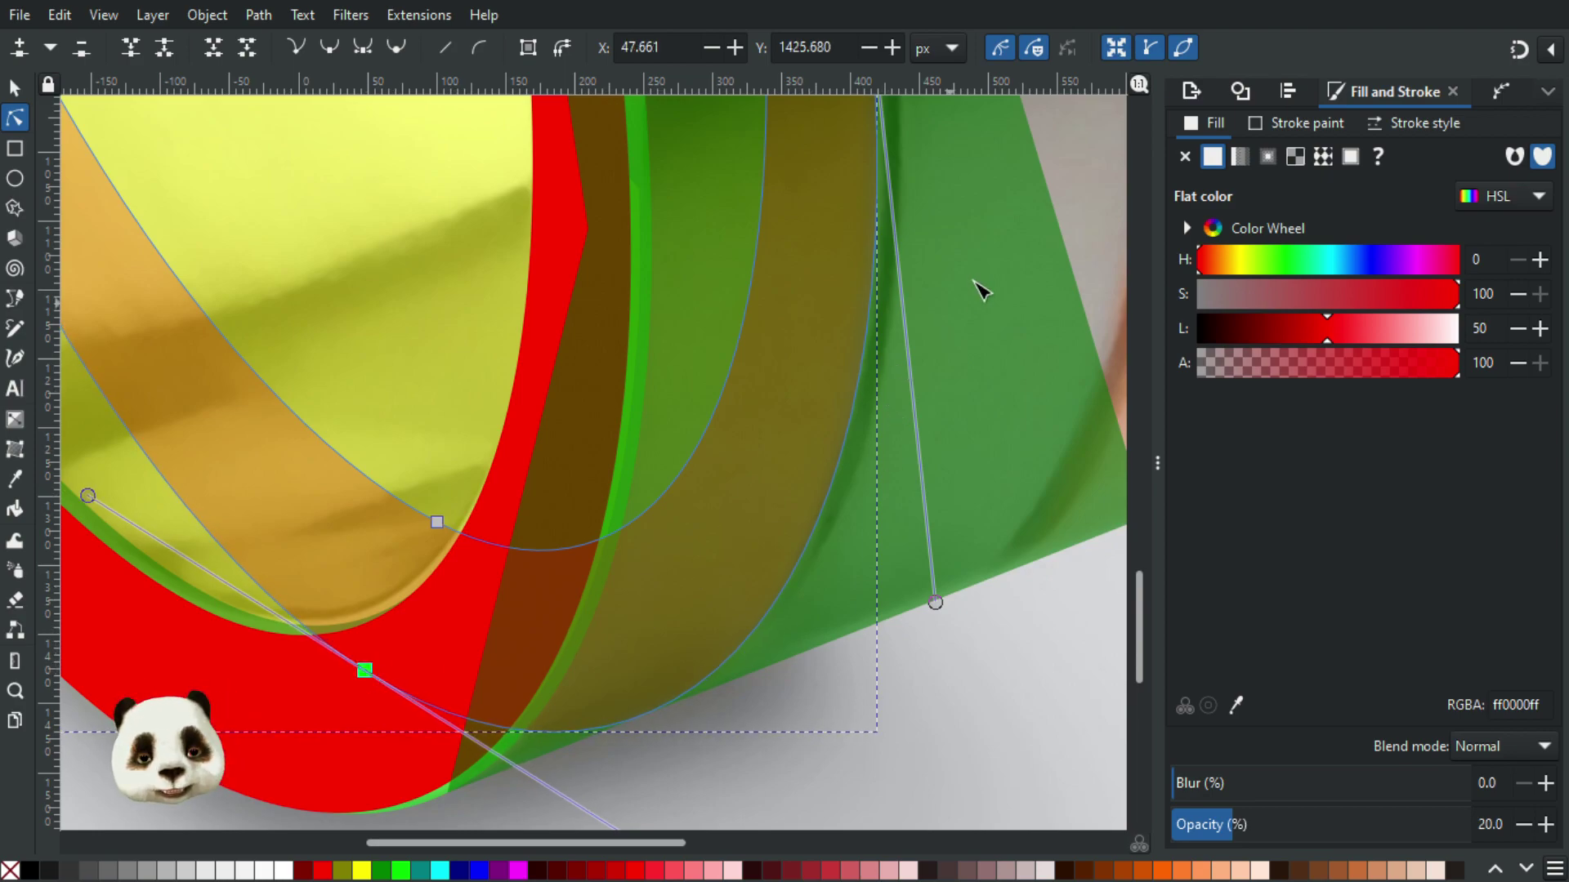
{"action": "left_click_drag", "start_coordinate": [981, 290], "coordinate": [665, 693]}
{"action": "scroll", "coordinate": [621, 384], "scroll_direction": "down", "scroll_amount": 4}
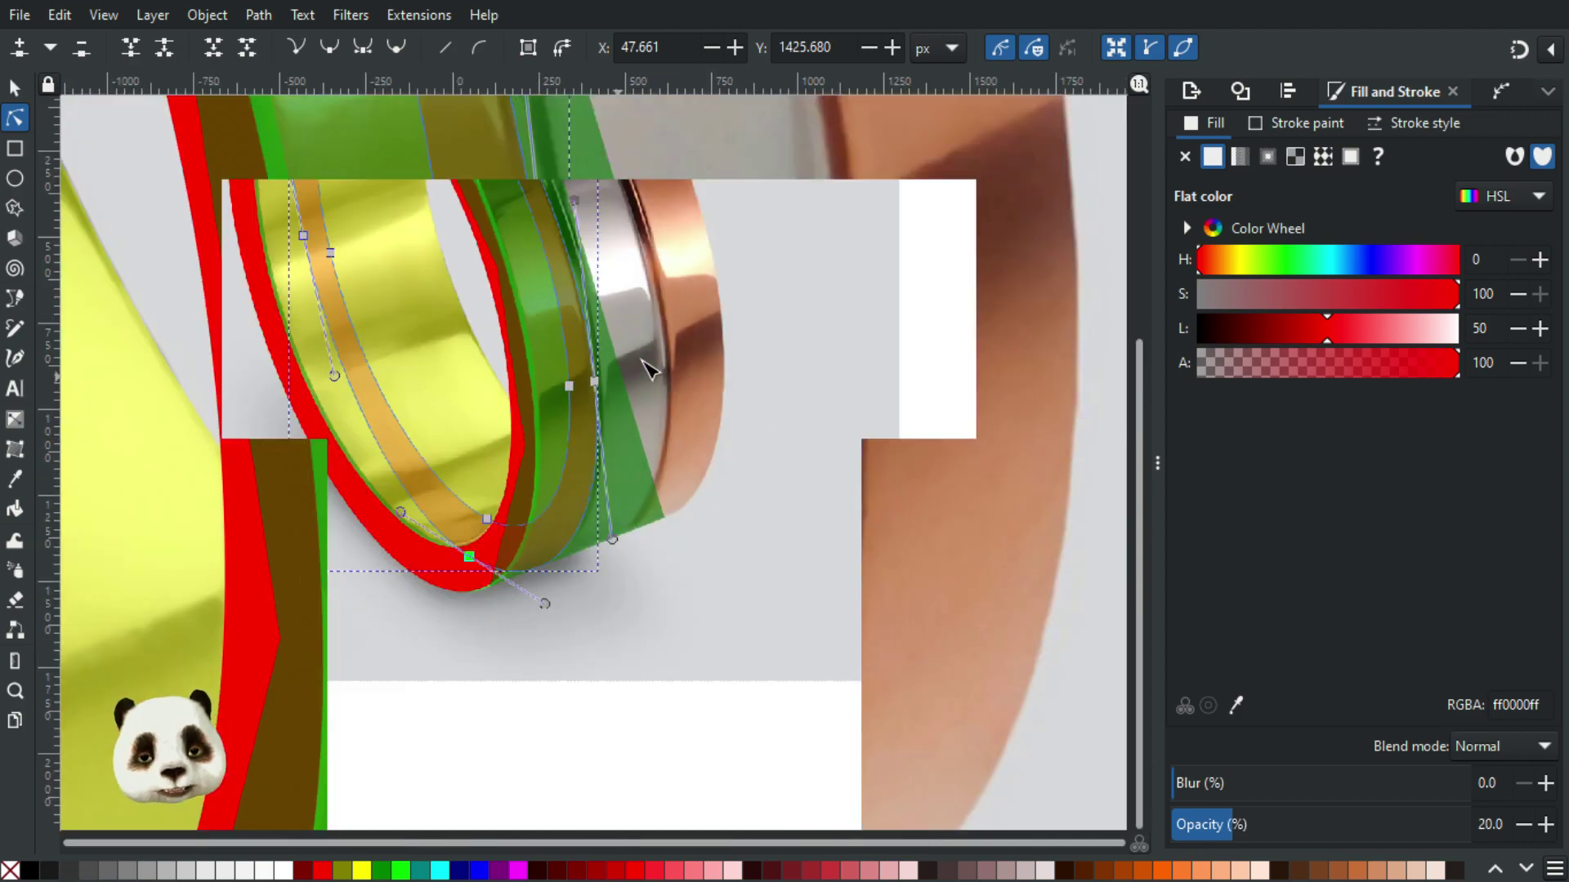
Step: Try to shift the rim copy's outer right node slightly outward along the gold band's edge
{"action": "scroll", "coordinate": [649, 331], "scroll_direction": "up", "scroll_amount": 4}
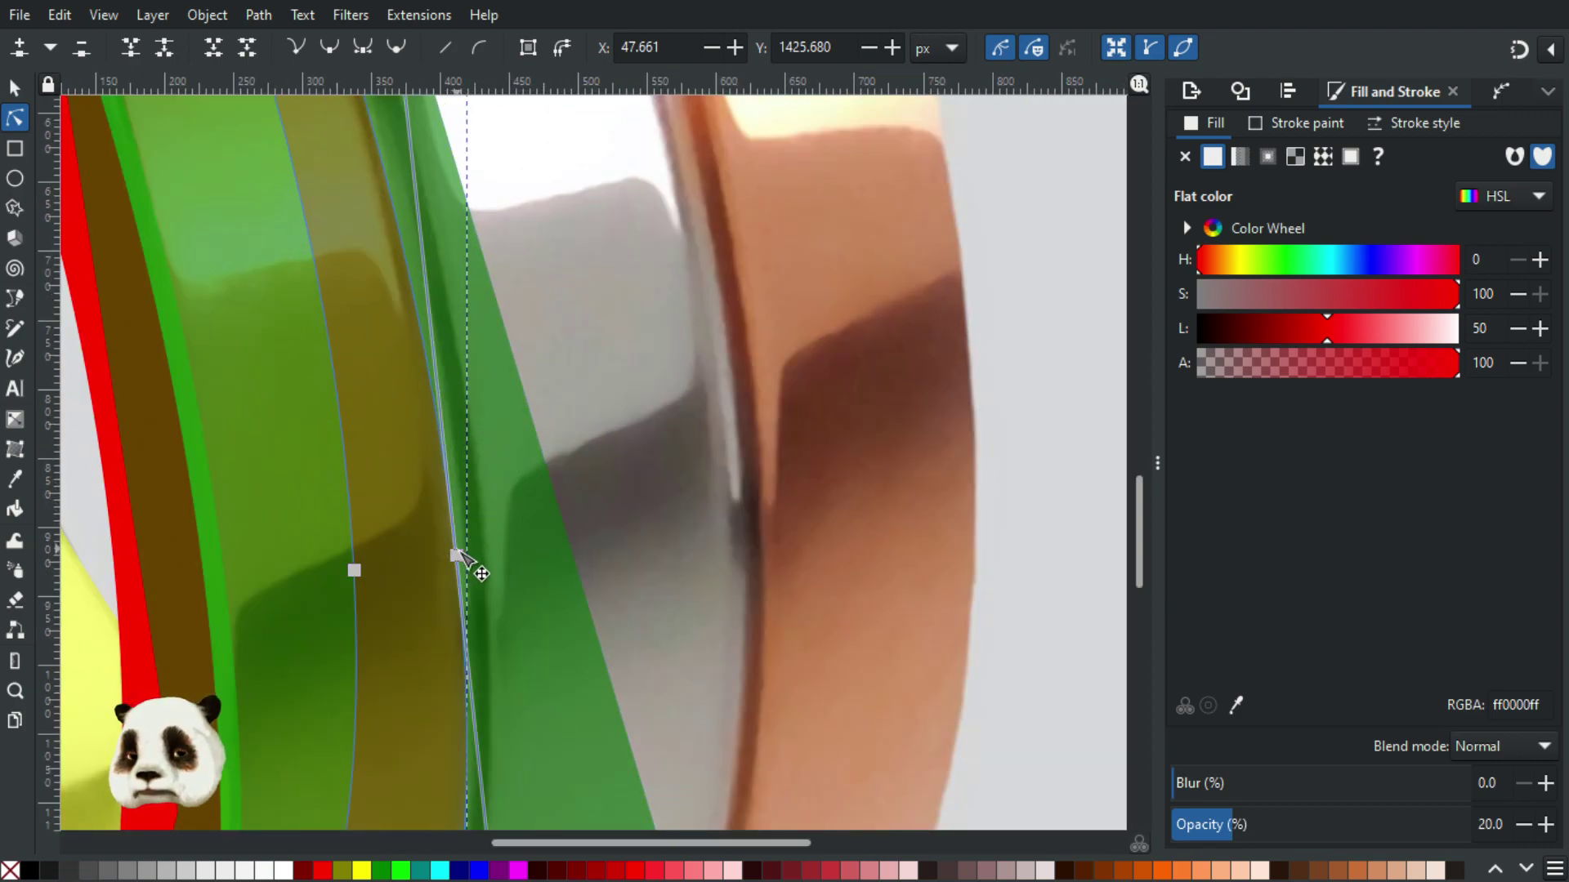
{"action": "left_click", "coordinate": [456, 556]}
{"action": "left_click_drag", "start_coordinate": [456, 555], "coordinate": [460, 555]}
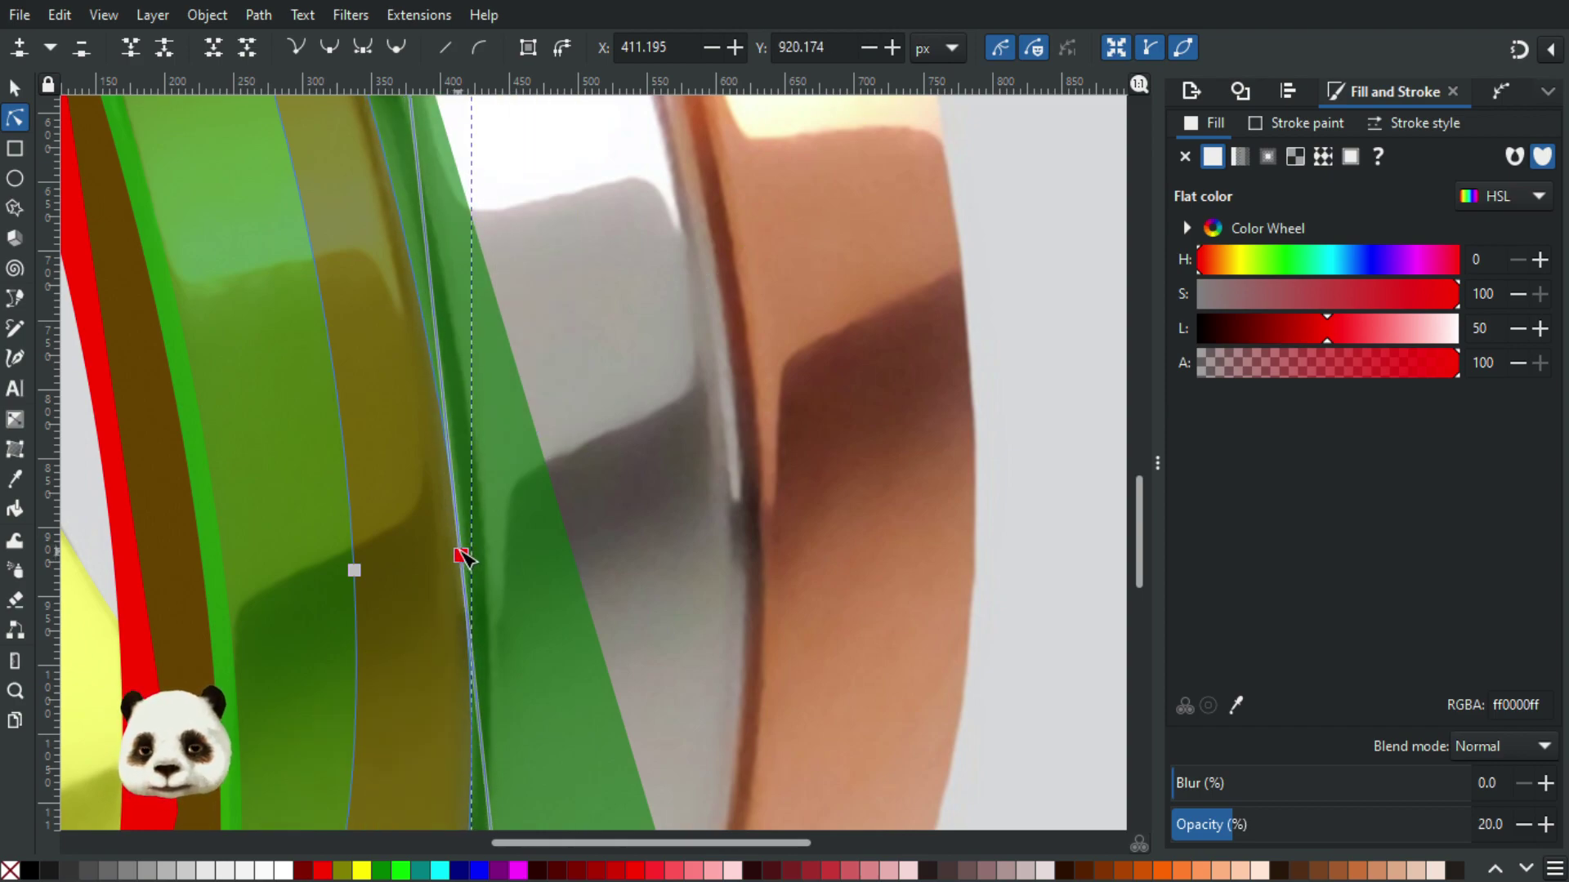
{"action": "key", "text": "ctrl+z"}
Step: Examine the narrow groove between the gold and silver bands along the ring's right side and up to its top
{"action": "left_click_drag", "start_coordinate": [544, 625], "coordinate": [581, 456]}
{"action": "left_click", "coordinate": [681, 481]}
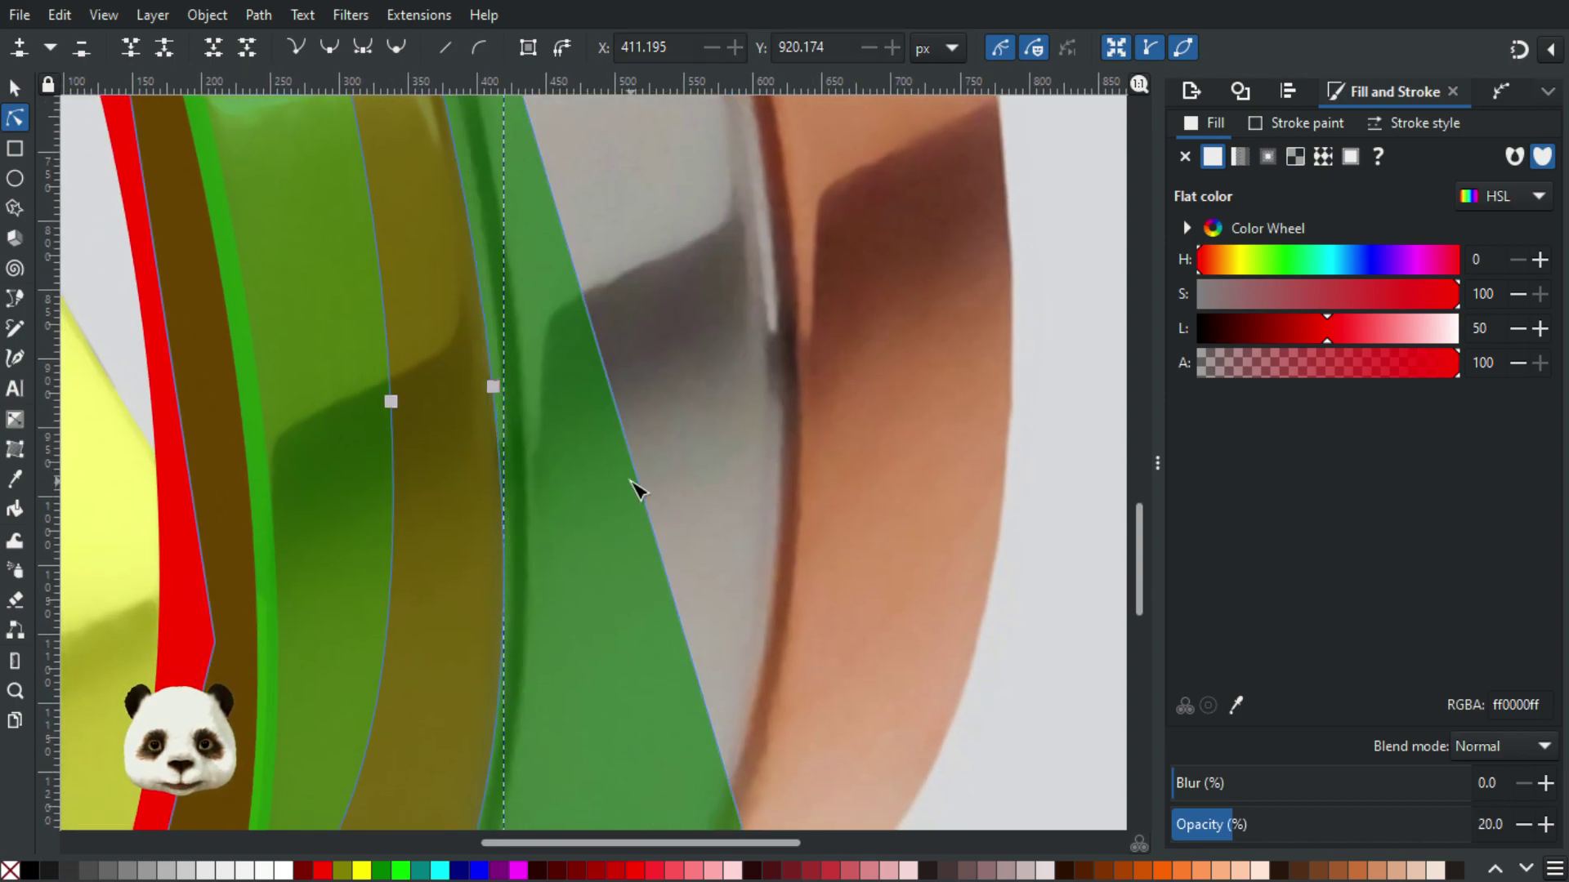
{"action": "left_click", "coordinate": [634, 488]}
{"action": "left_click_drag", "start_coordinate": [594, 228], "coordinate": [639, 648]}
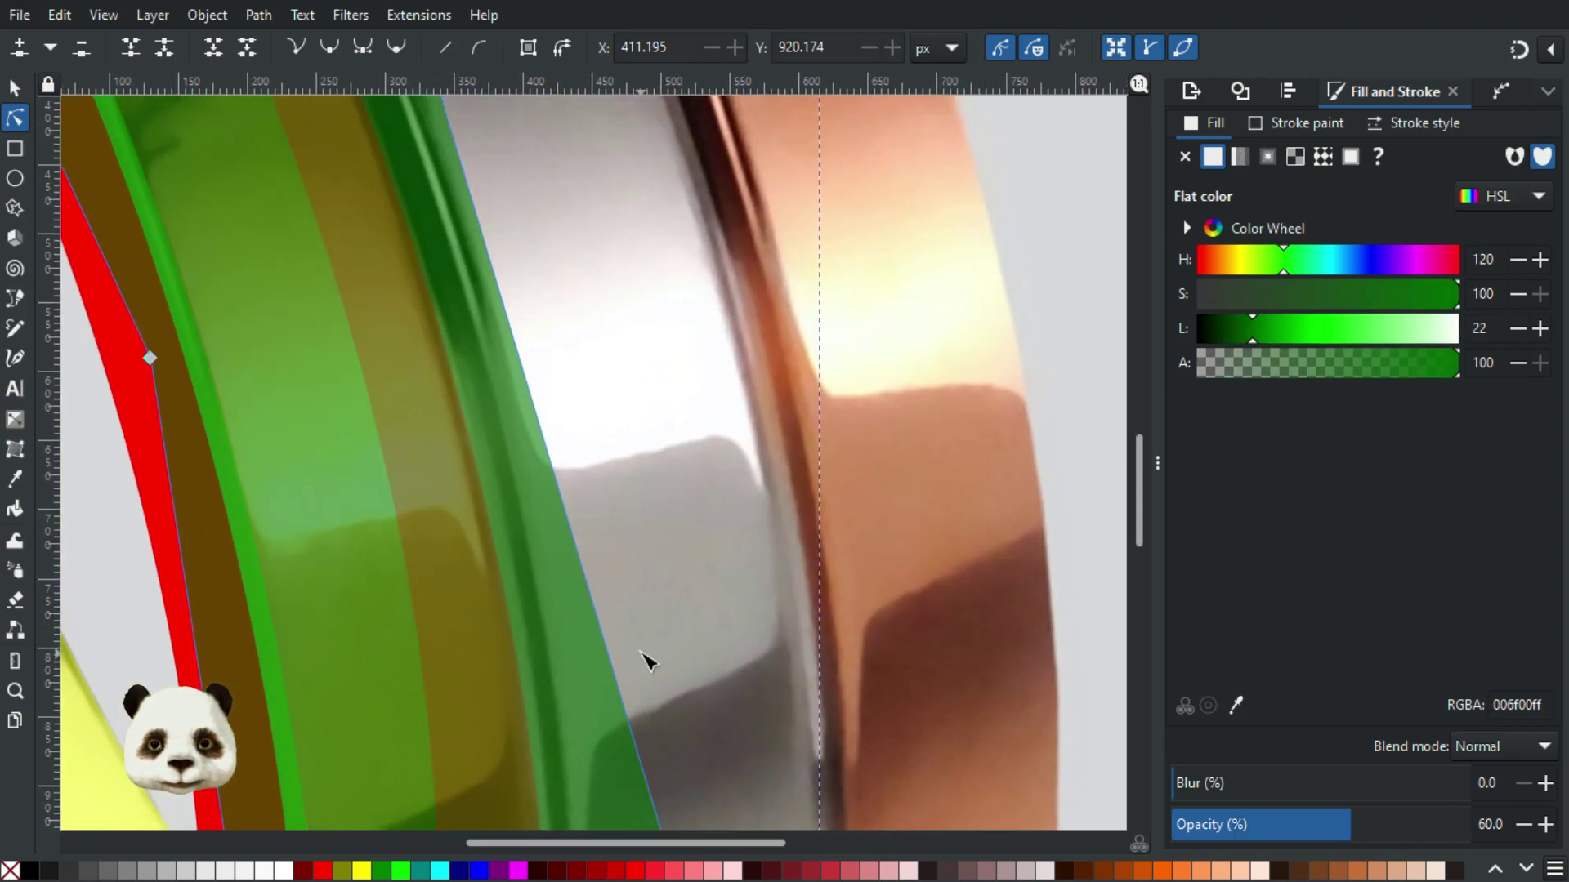
{"action": "scroll", "coordinate": [490, 403], "scroll_direction": "down", "scroll_amount": 3}
{"action": "scroll", "coordinate": [497, 411], "scroll_direction": "down", "scroll_amount": 1}
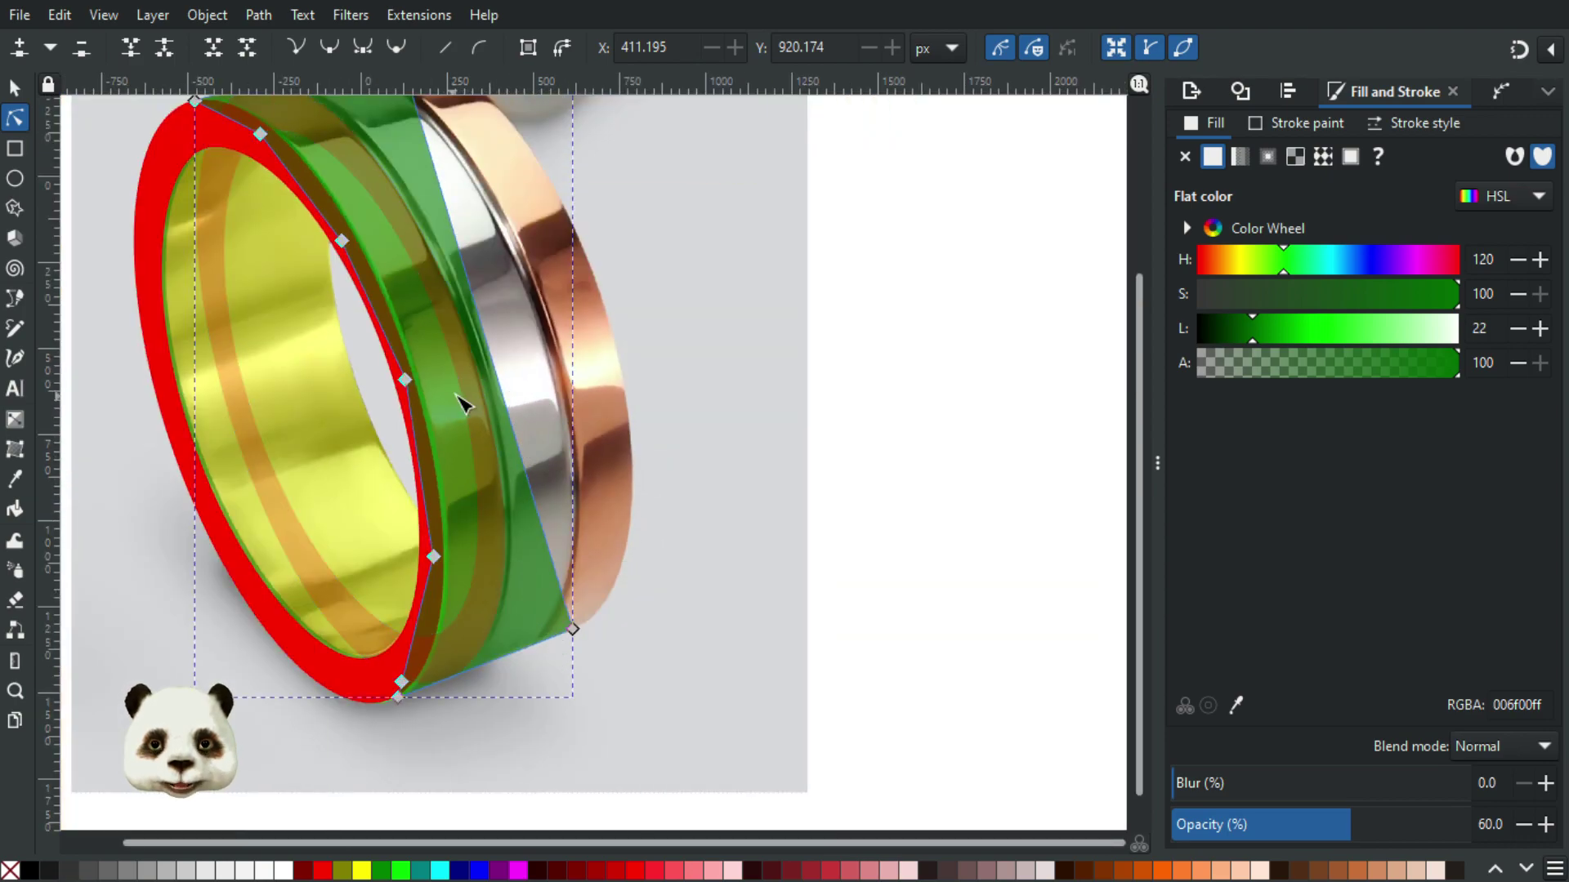
{"action": "scroll", "coordinate": [527, 441], "scroll_direction": "up", "scroll_amount": 3}
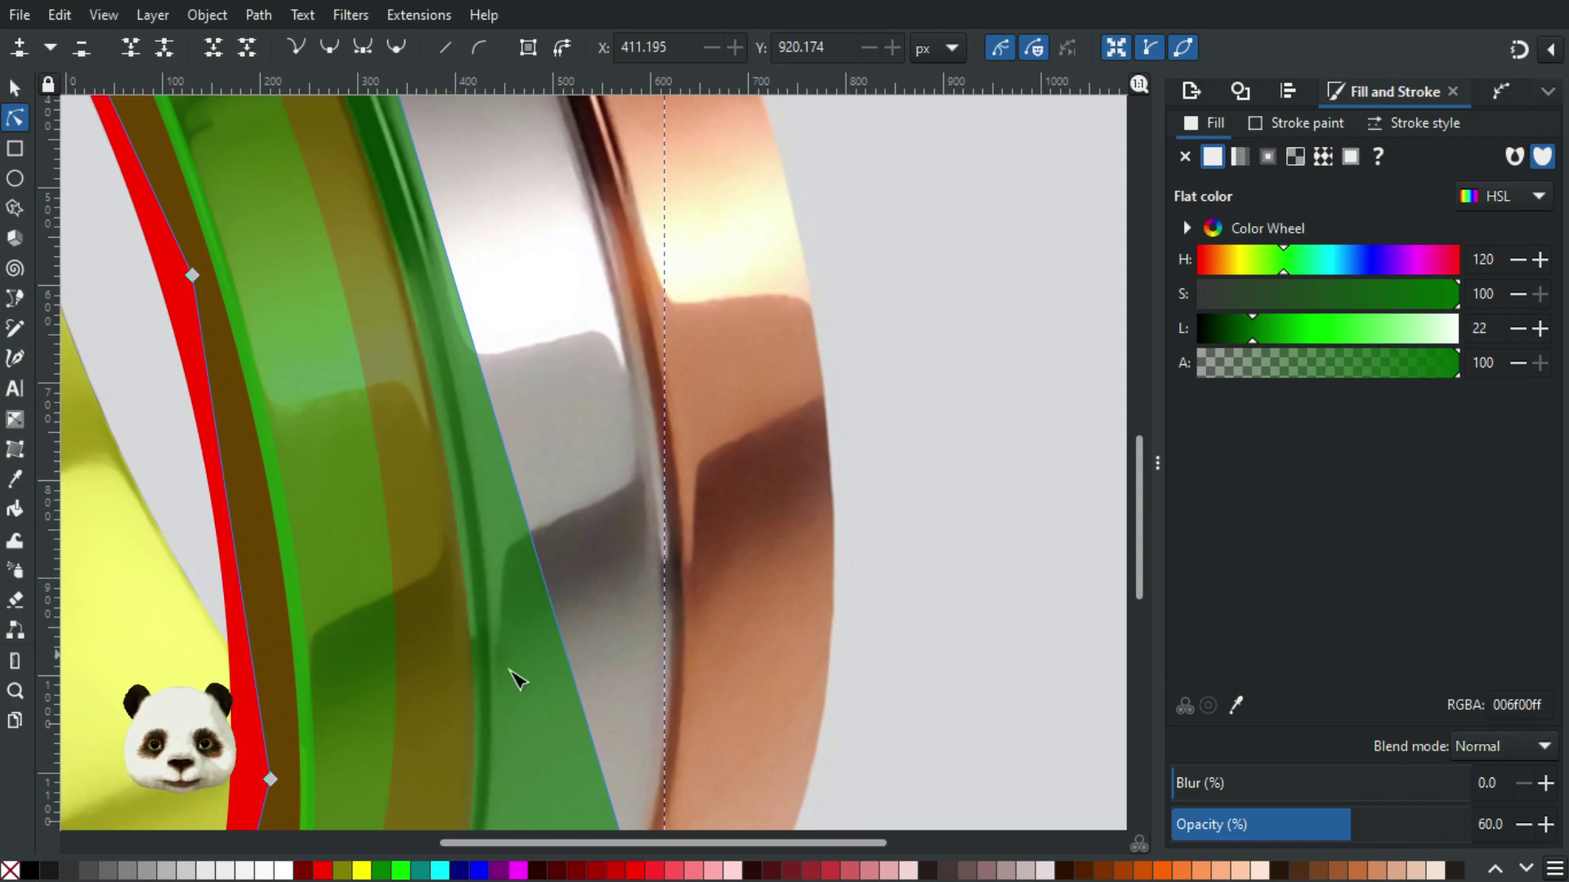
{"action": "scroll", "coordinate": [539, 703], "scroll_direction": "down", "scroll_amount": 2}
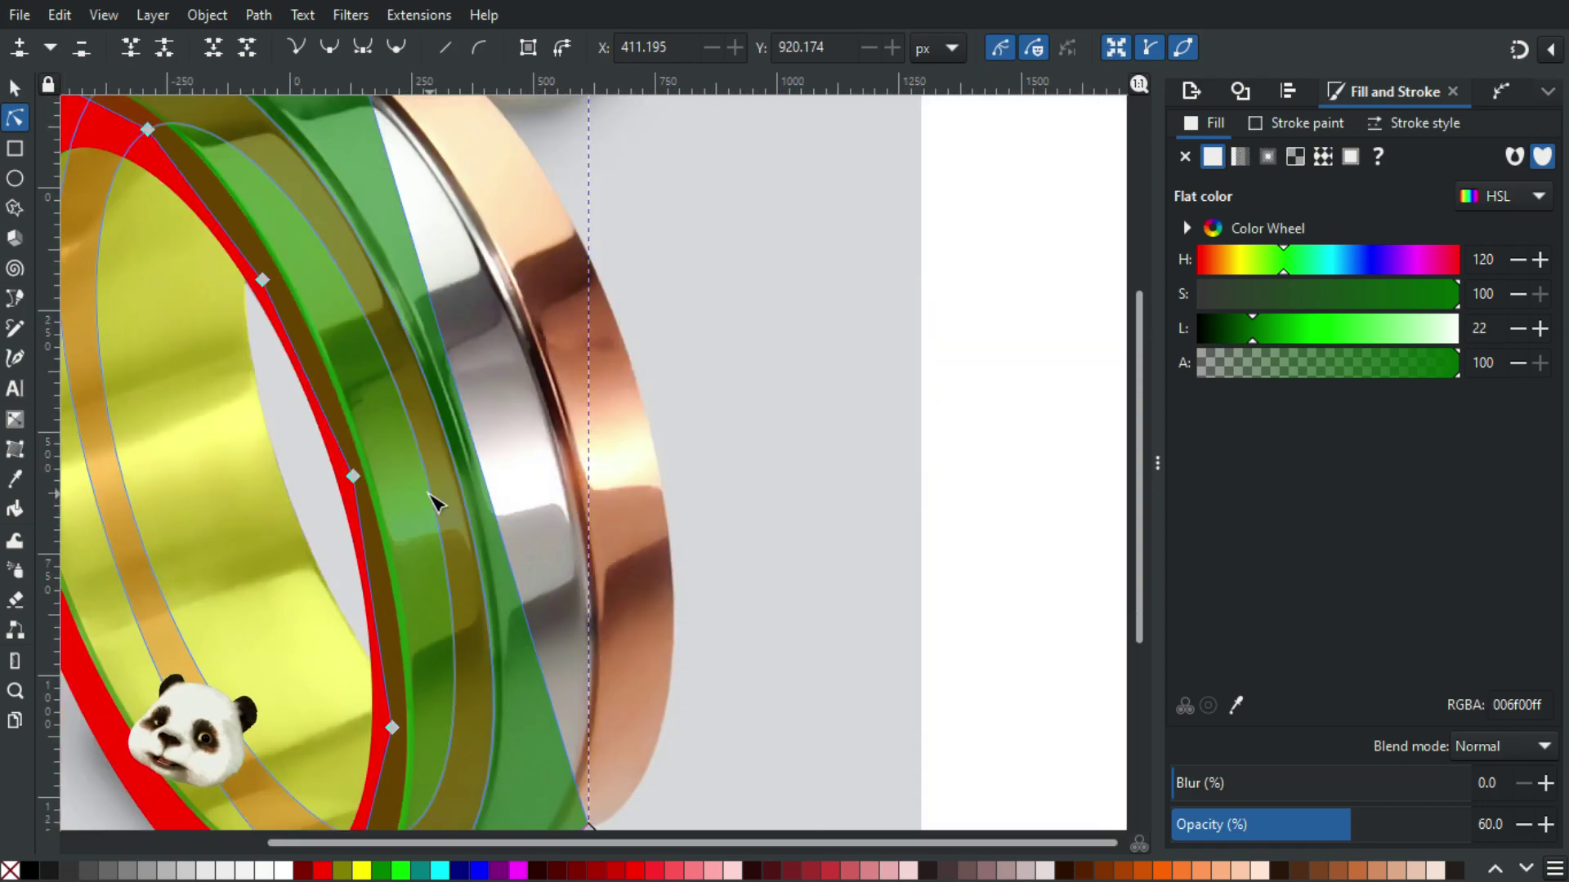
{"action": "left_click_drag", "start_coordinate": [629, 338], "coordinate": [854, 562]}
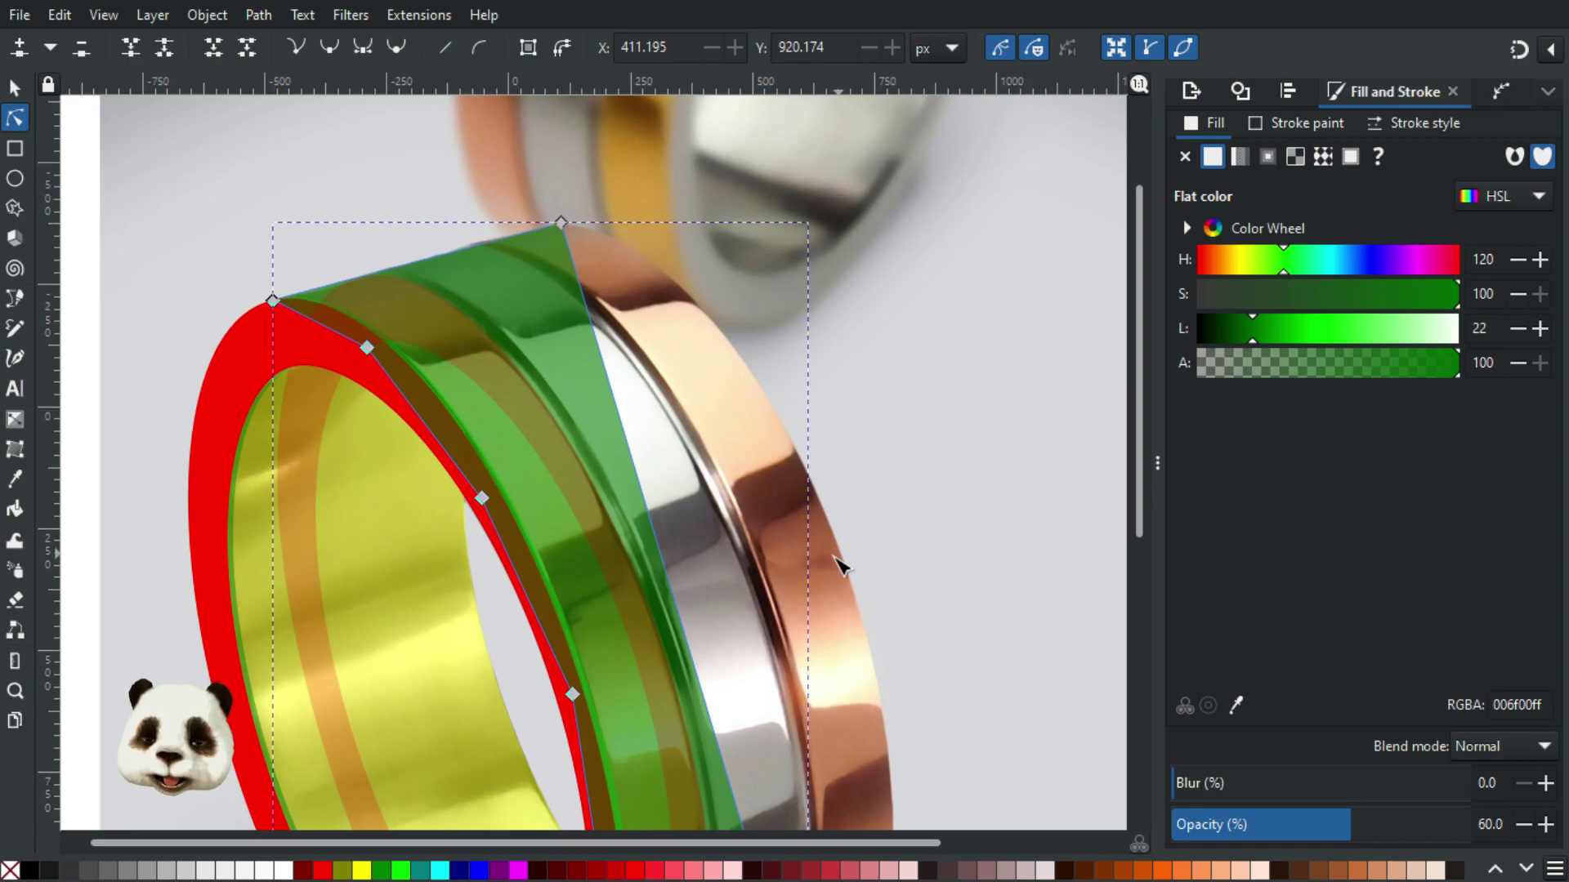
Step: Duplicate the rim copy and offset the duplicate slightly up and outward, to about X -448.9, Y -277.1 px
{"action": "left_click", "coordinate": [15, 87]}
{"action": "left_click", "coordinate": [588, 448]}
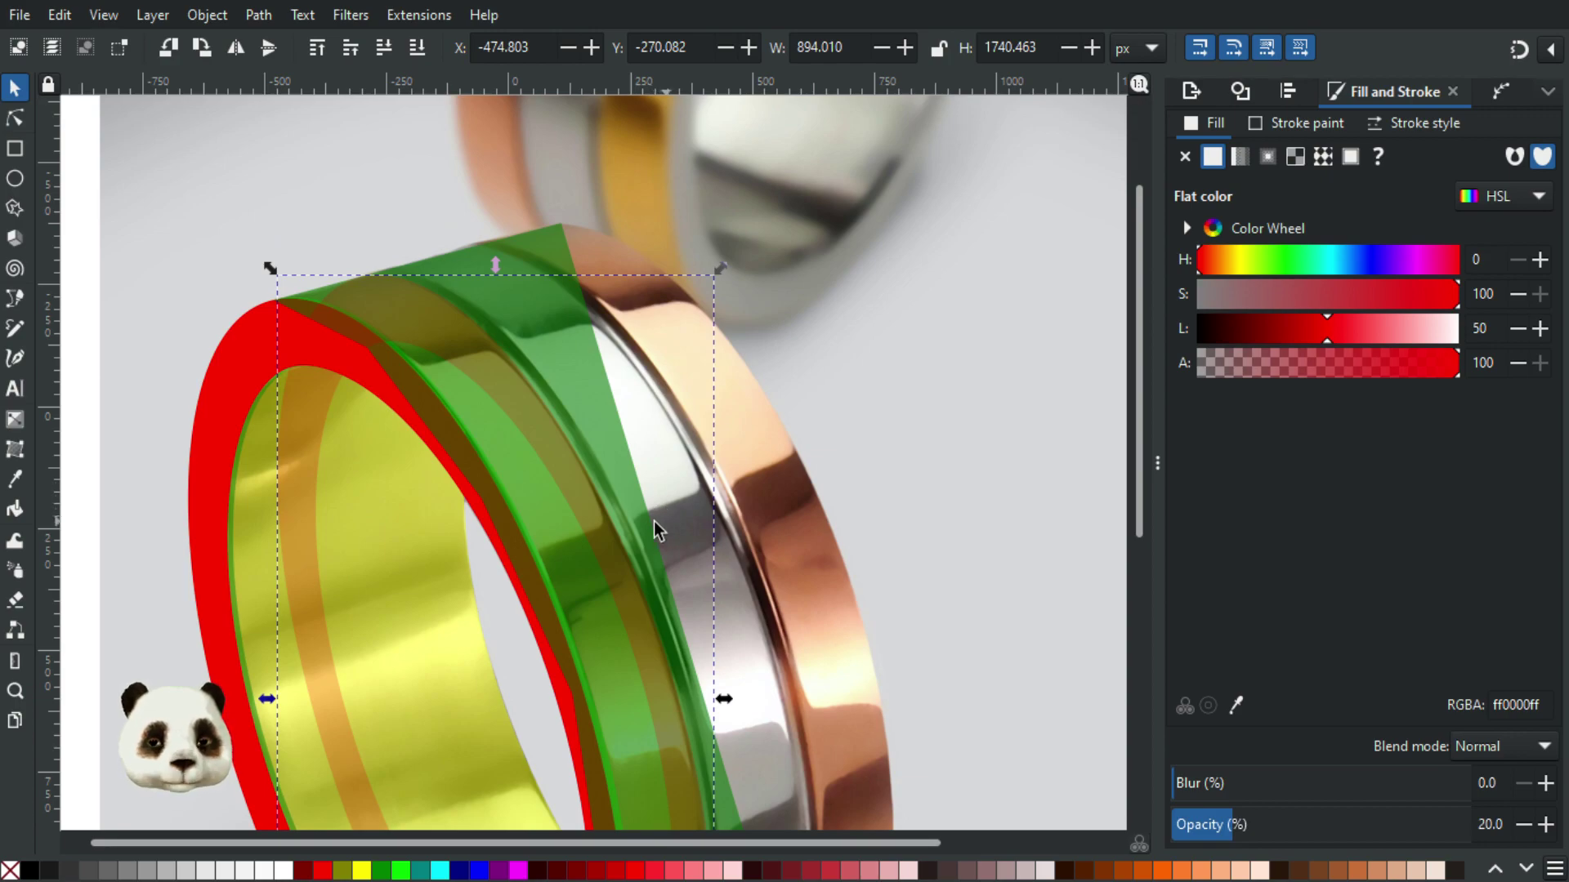
{"action": "key", "text": "ctrl+d"}
{"action": "left_click_drag", "start_coordinate": [599, 516], "coordinate": [610, 509]}
Step: Darken the duplicate's fill to lightness 20 and nudge it to about X -449.7, Y -276.3 px
{"action": "scroll", "coordinate": [396, 268], "scroll_direction": "up", "scroll_amount": 5}
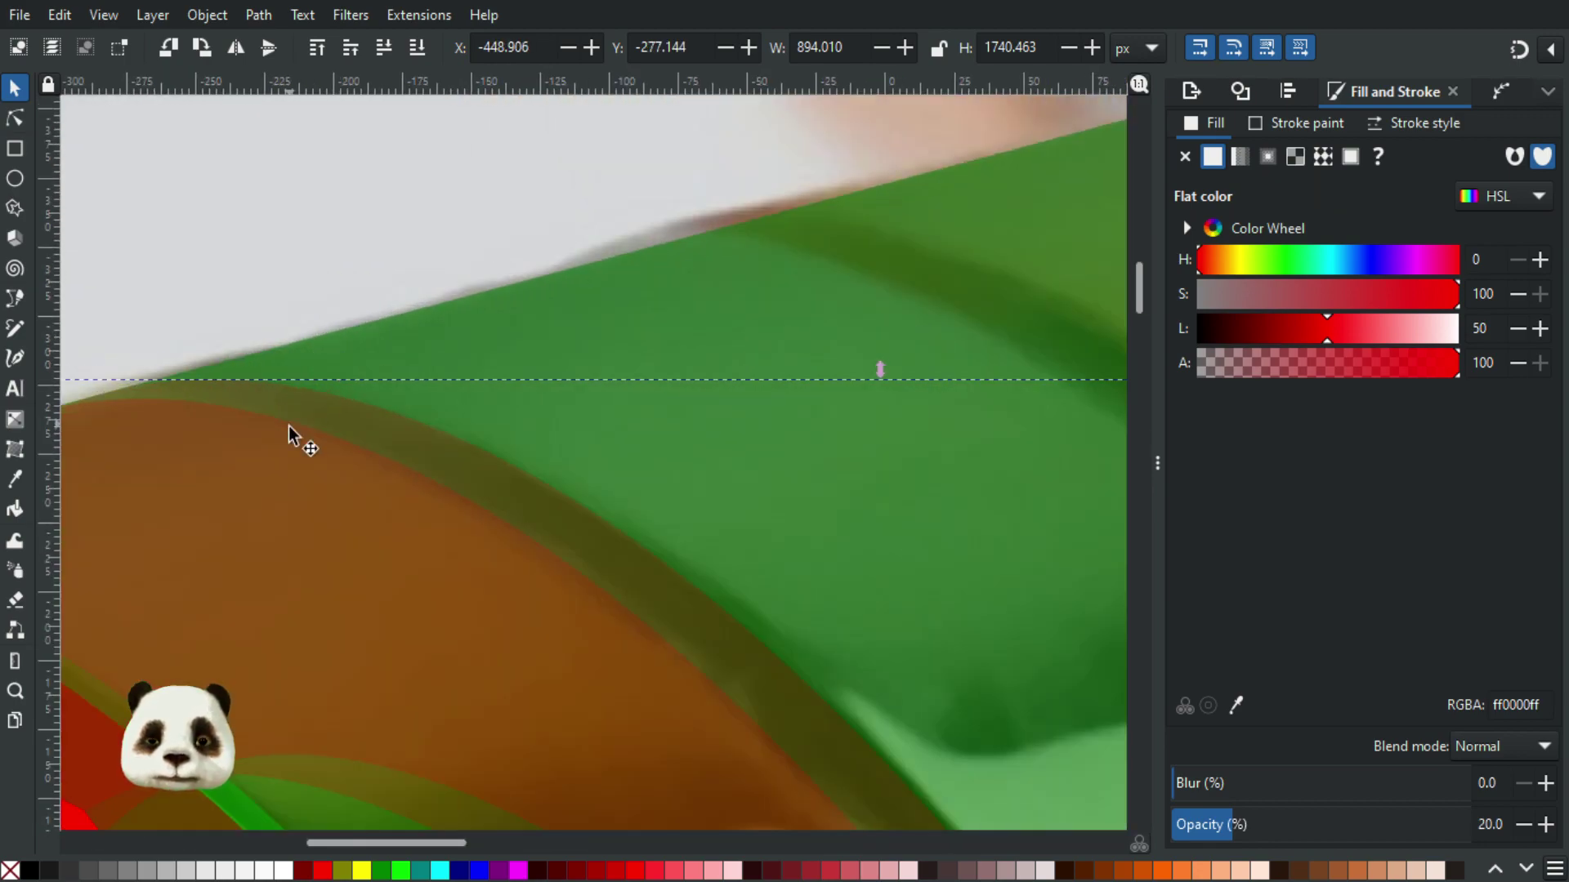
{"action": "left_click_drag", "start_coordinate": [1261, 328], "coordinate": [1247, 327]}
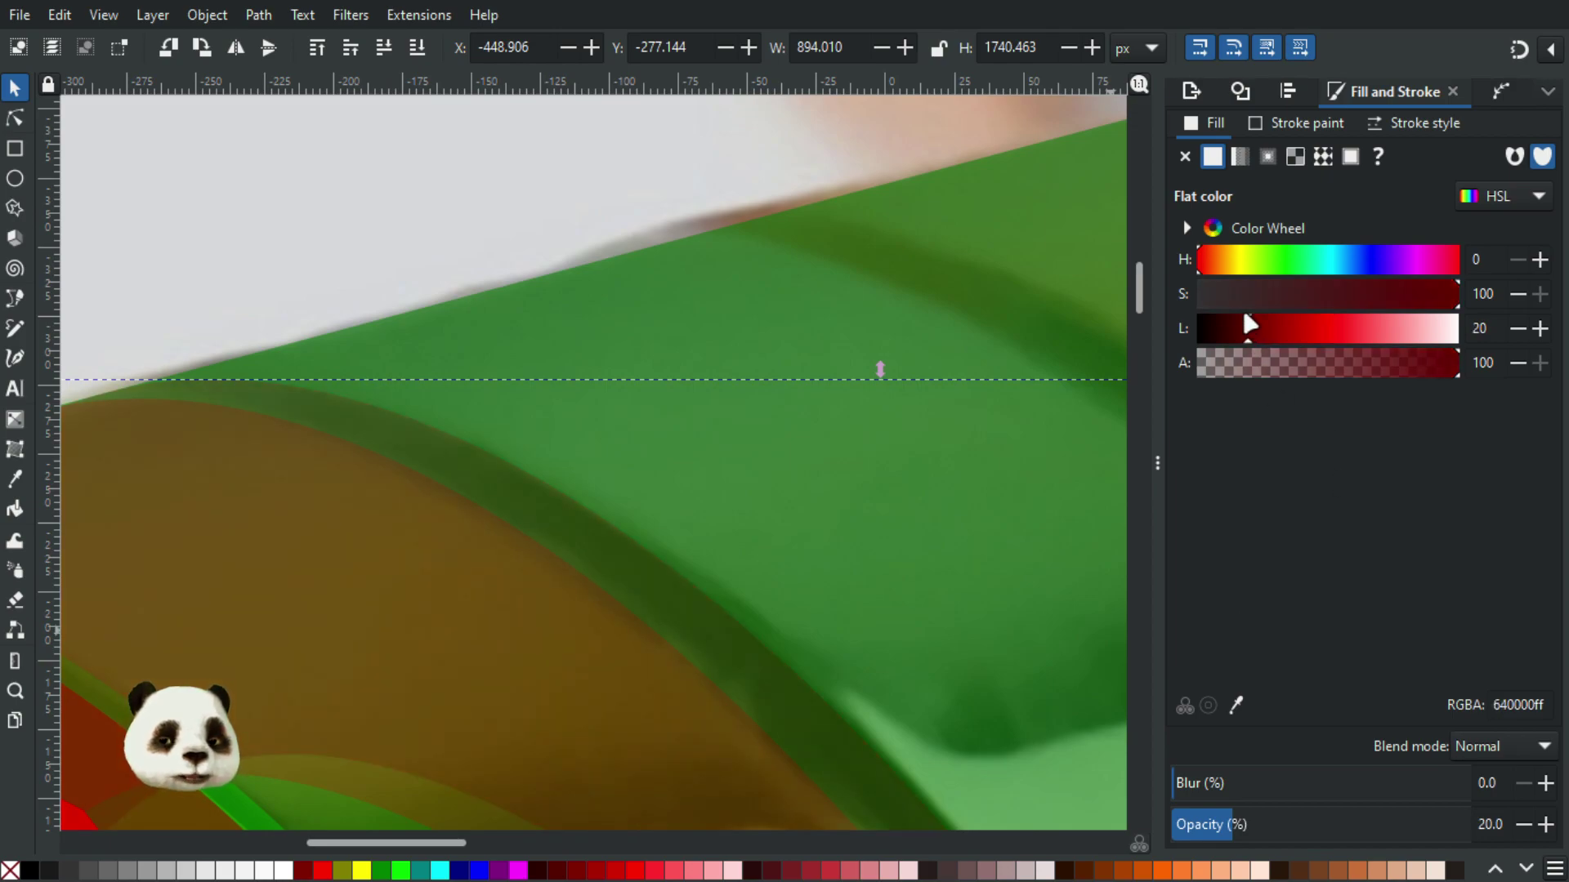
{"action": "scroll", "coordinate": [588, 460], "scroll_direction": "down", "scroll_amount": 2}
{"action": "scroll", "coordinate": [151, 344], "scroll_direction": "up", "scroll_amount": 4}
{"action": "left_click_drag", "start_coordinate": [210, 334], "coordinate": [469, 283]}
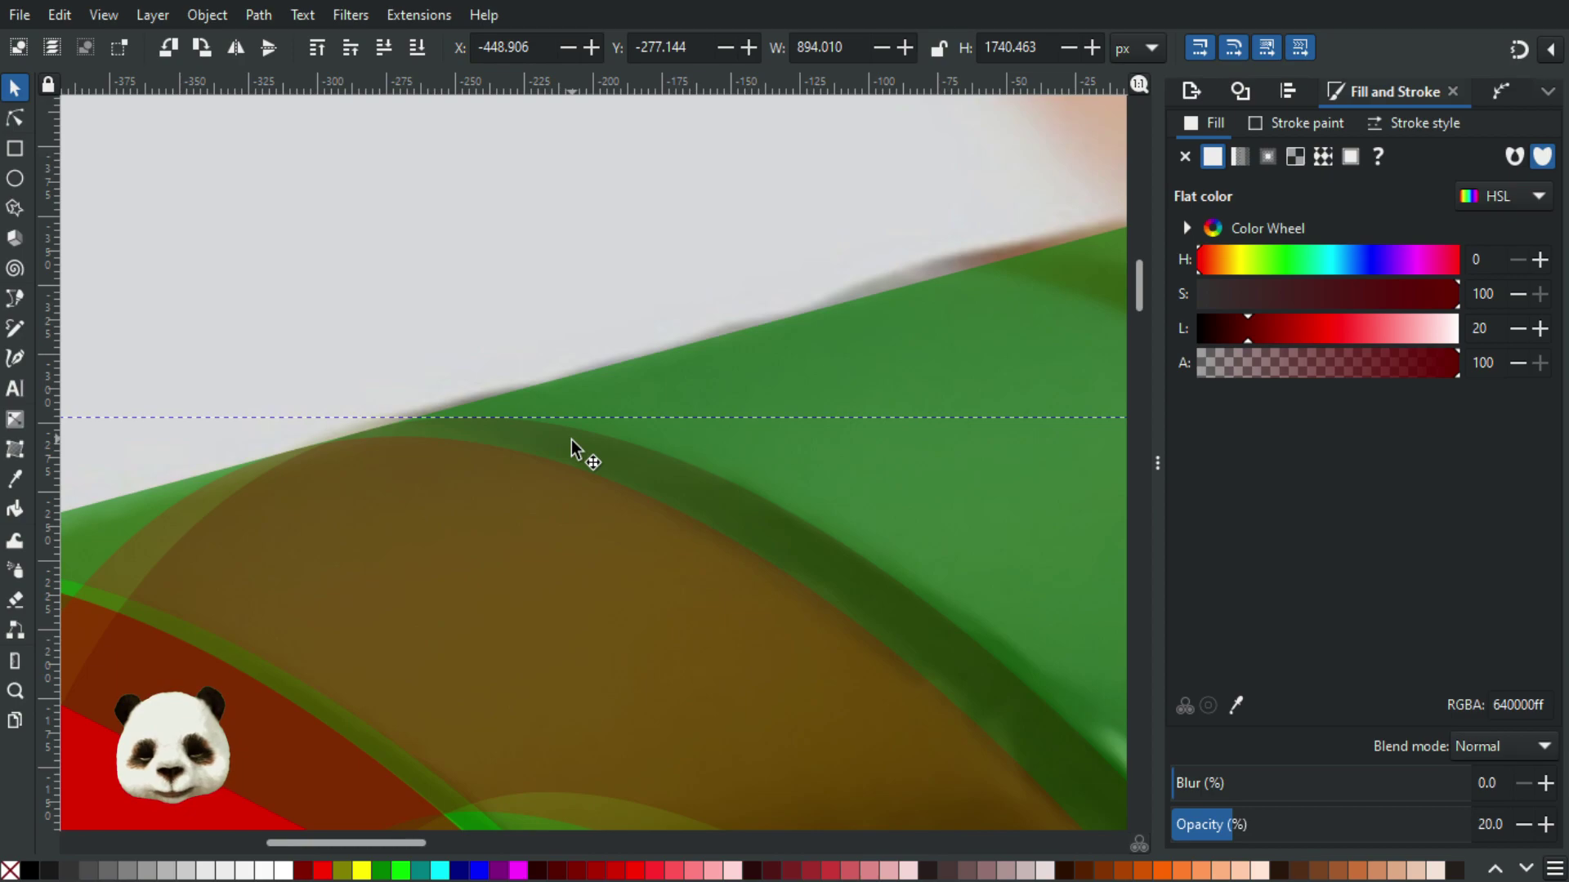
{"action": "mouse_move", "coordinate": [578, 448]}
{"action": "left_mouse_down"}
{"action": "mouse_move", "coordinate": [587, 457]}
{"action": "mouse_move", "coordinate": [577, 445]}
{"action": "left_mouse_up"}
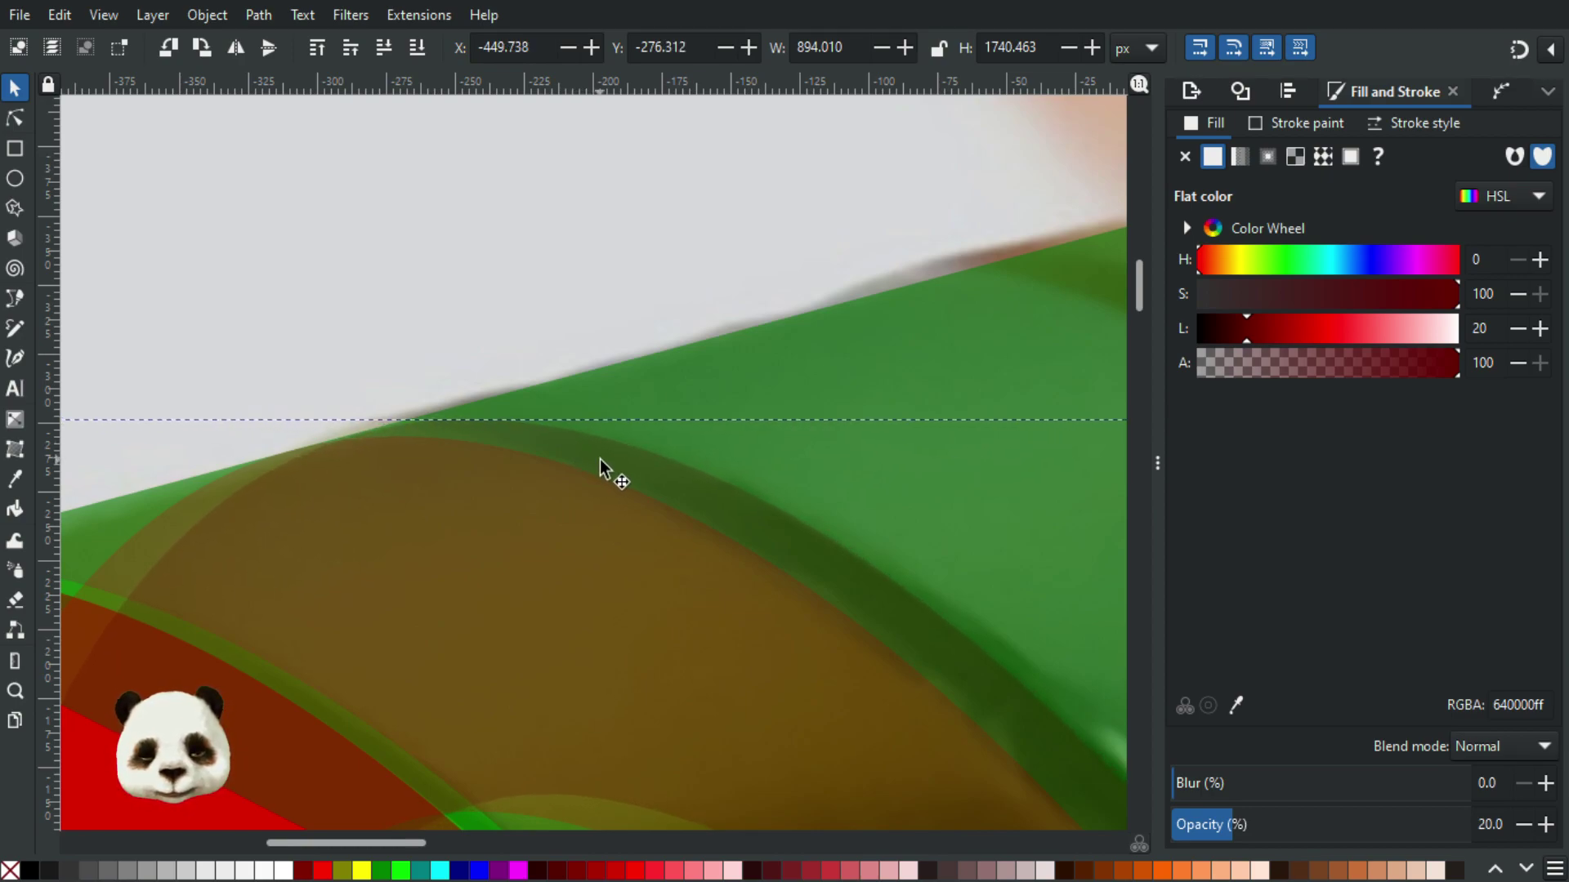
Step: Shift the dark duplicate inward to about X -457.4, Y -276.9 px so it fits the ring's lower edge
{"action": "scroll", "coordinate": [600, 459], "scroll_direction": "down", "scroll_amount": 3}
{"action": "scroll", "coordinate": [621, 424], "scroll_direction": "up", "scroll_amount": 4}
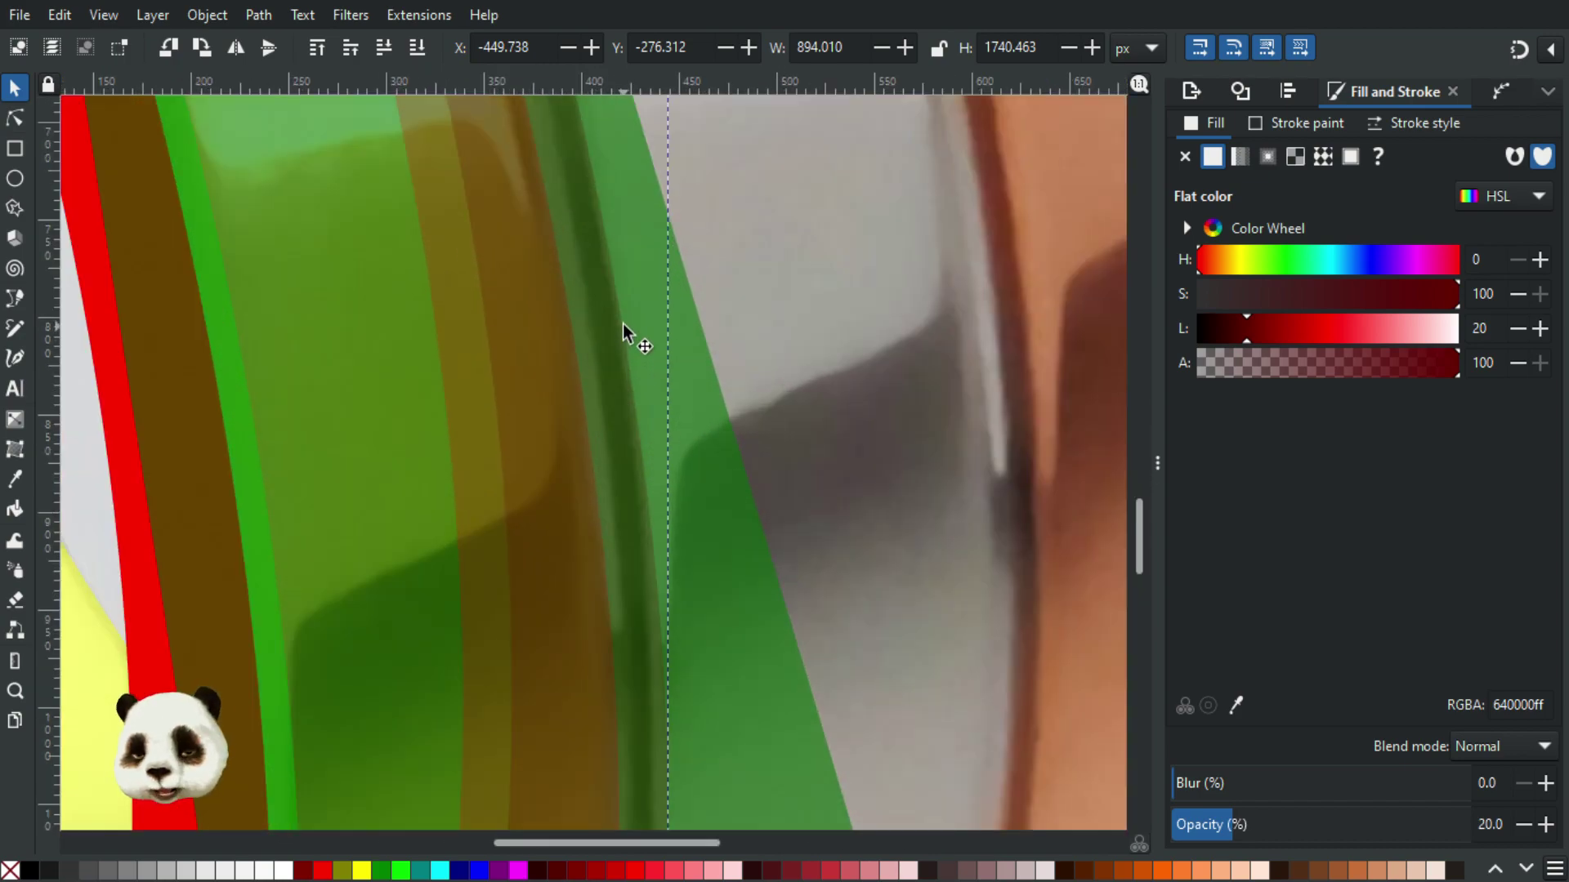
{"action": "left_click_drag", "start_coordinate": [658, 415], "coordinate": [699, 187]}
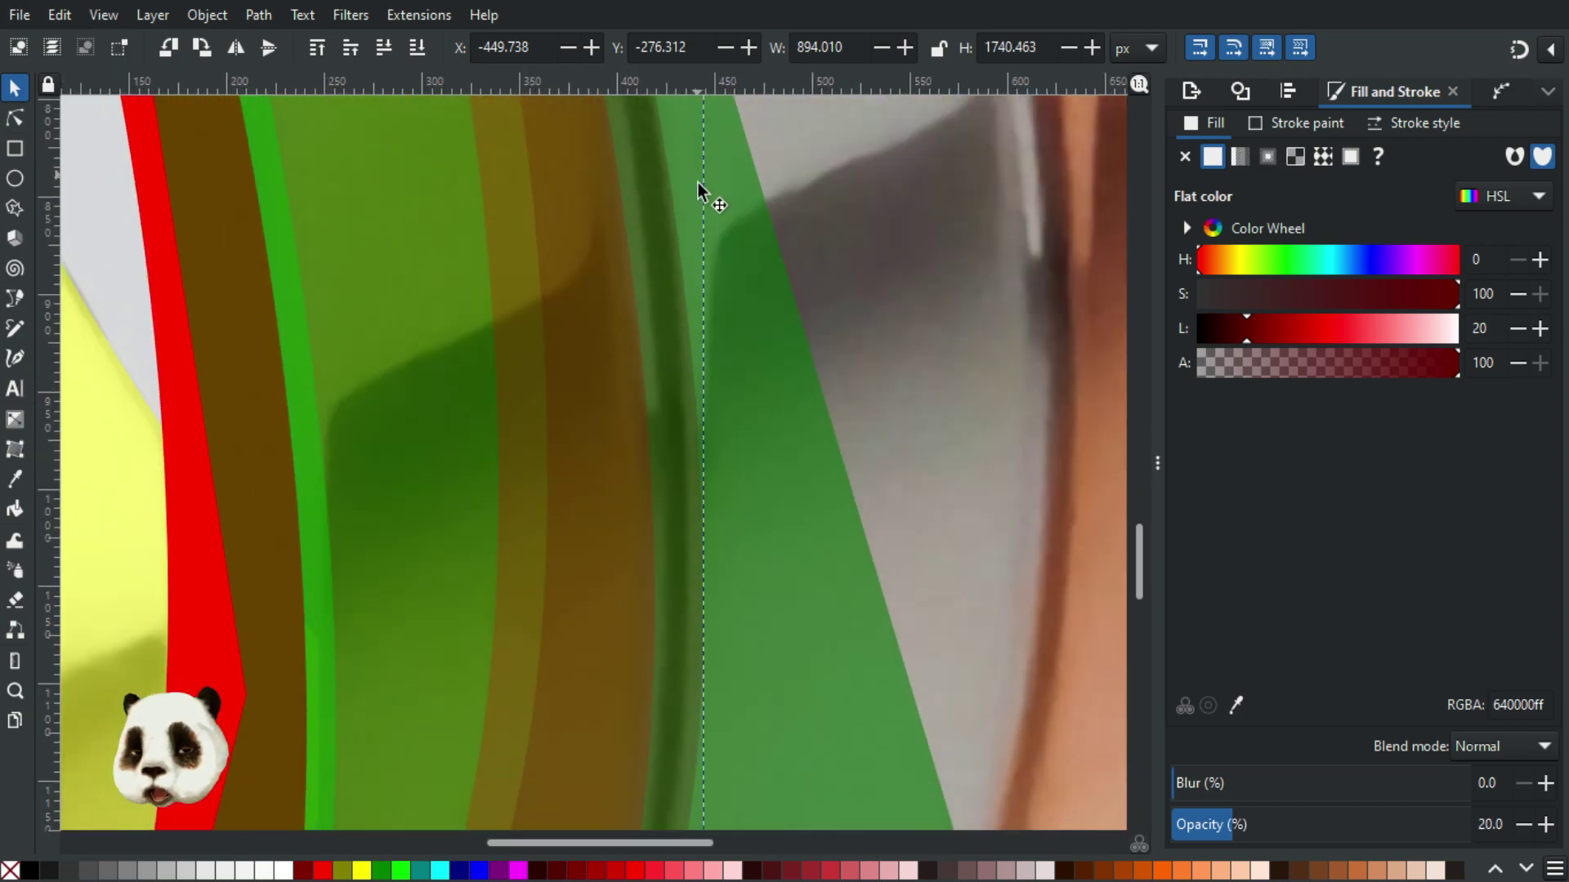
{"action": "left_click_drag", "start_coordinate": [712, 468], "coordinate": [756, 155]}
{"action": "left_click_drag", "start_coordinate": [754, 572], "coordinate": [814, 366]}
{"action": "scroll", "coordinate": [814, 365], "scroll_direction": "down", "scroll_amount": 5}
{"action": "scroll", "coordinate": [775, 514], "scroll_direction": "left", "scroll_amount": 3}
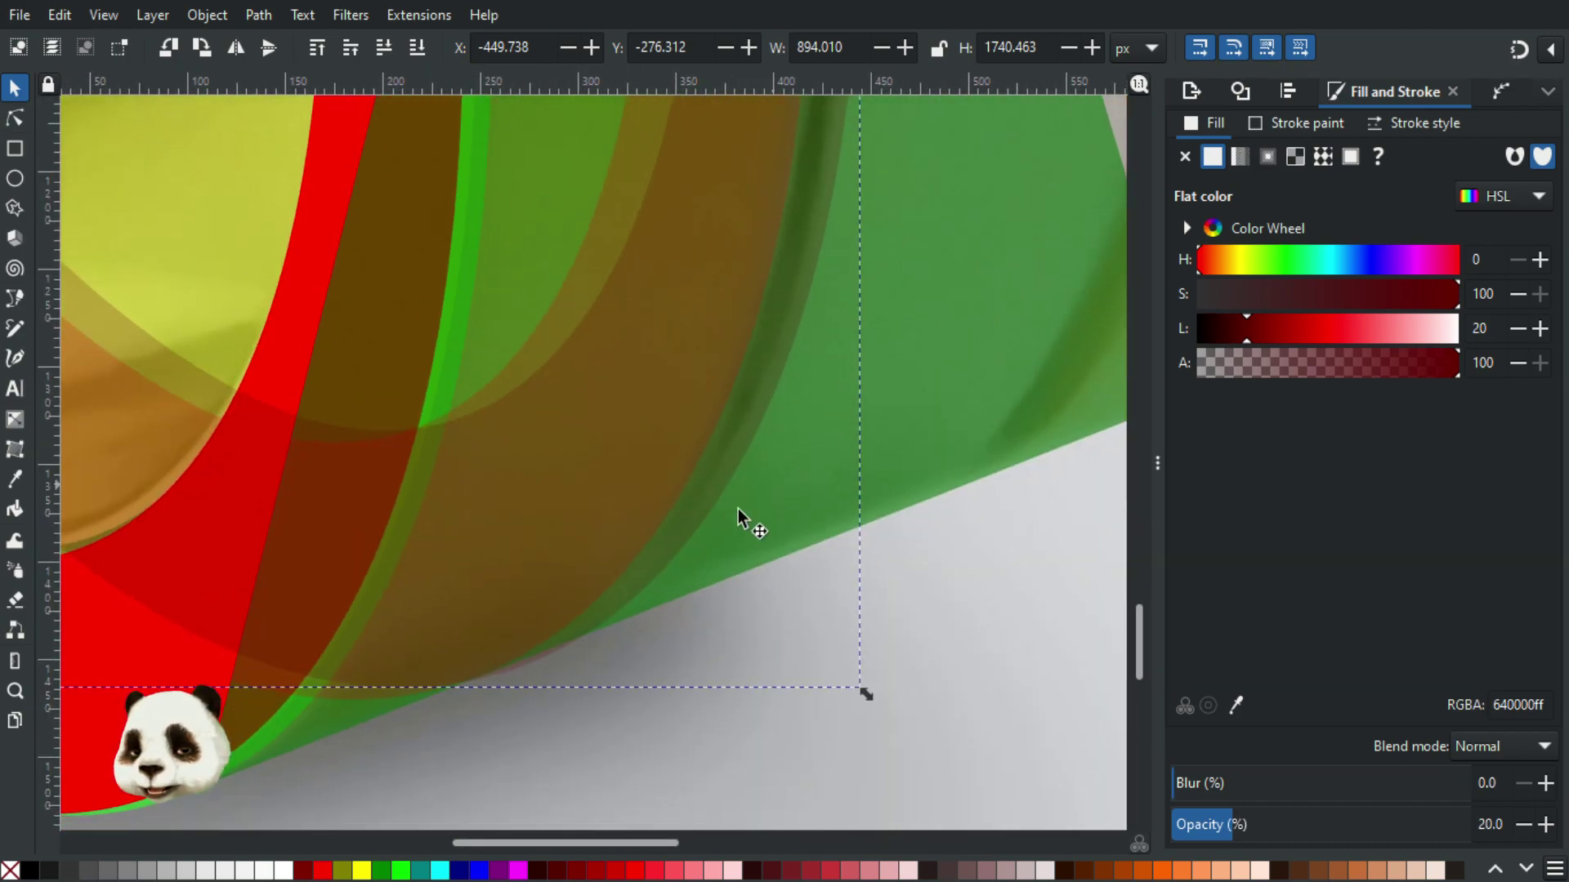
{"action": "left_click_drag", "start_coordinate": [688, 520], "coordinate": [673, 518]}
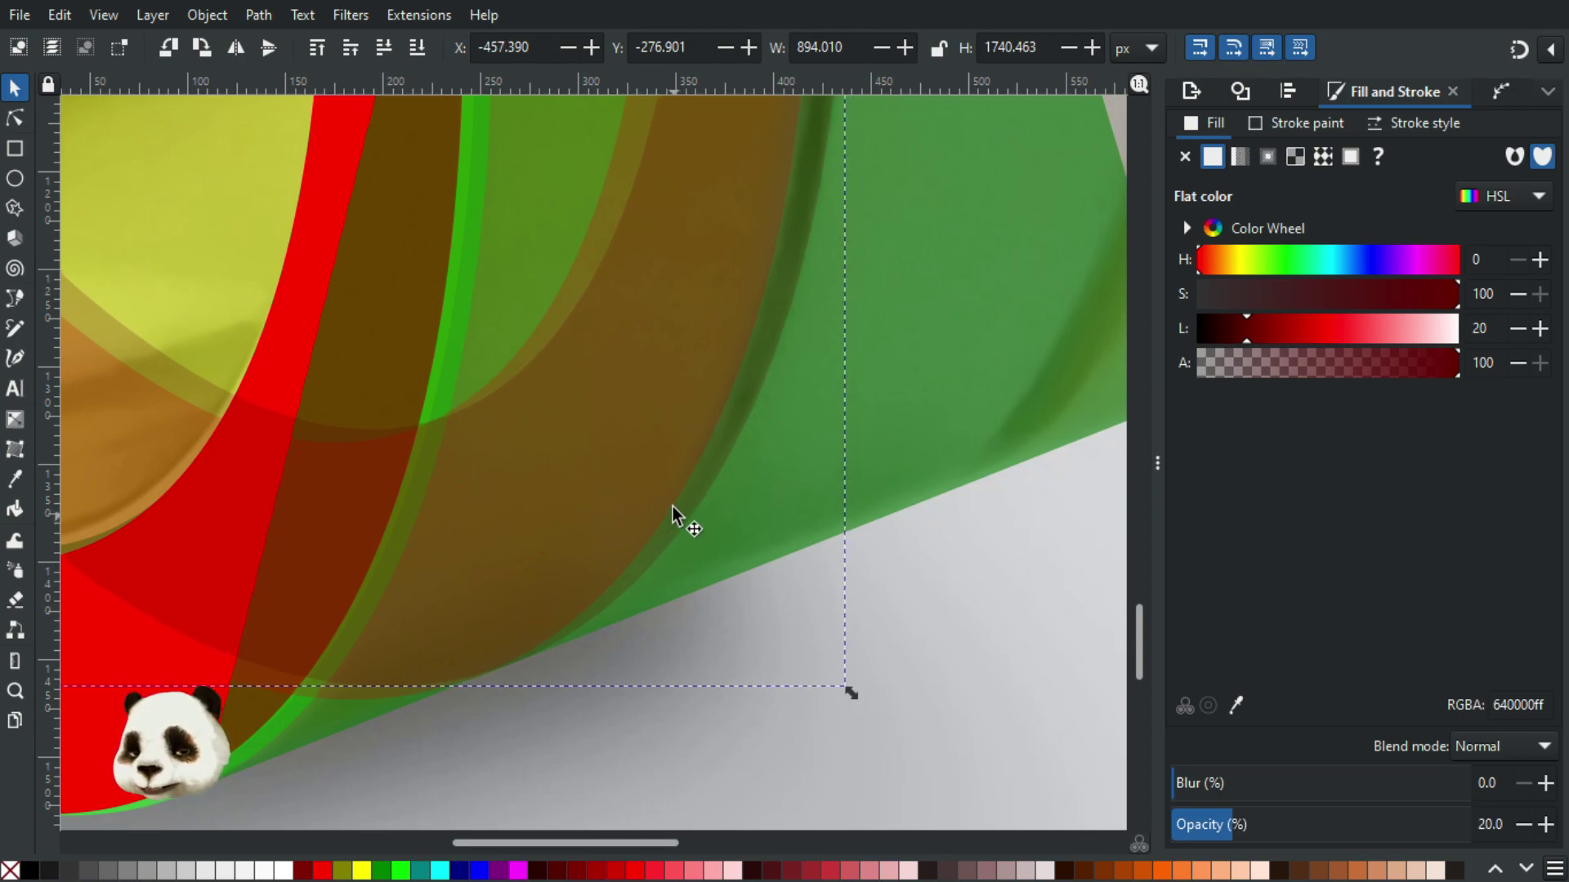
Step: Recolour the dark duplicate by setting its fill hue to 247
{"action": "scroll", "coordinate": [709, 482], "scroll_direction": "down", "scroll_amount": 4}
{"action": "left_click_drag", "start_coordinate": [785, 360], "coordinate": [822, 539]}
{"action": "left_click_drag", "start_coordinate": [717, 169], "coordinate": [761, 456]}
{"action": "scroll", "coordinate": [644, 178], "scroll_direction": "up", "scroll_amount": 1}
{"action": "scroll", "coordinate": [623, 175], "scroll_direction": "up", "scroll_amount": 1, "text": "ctrl"}
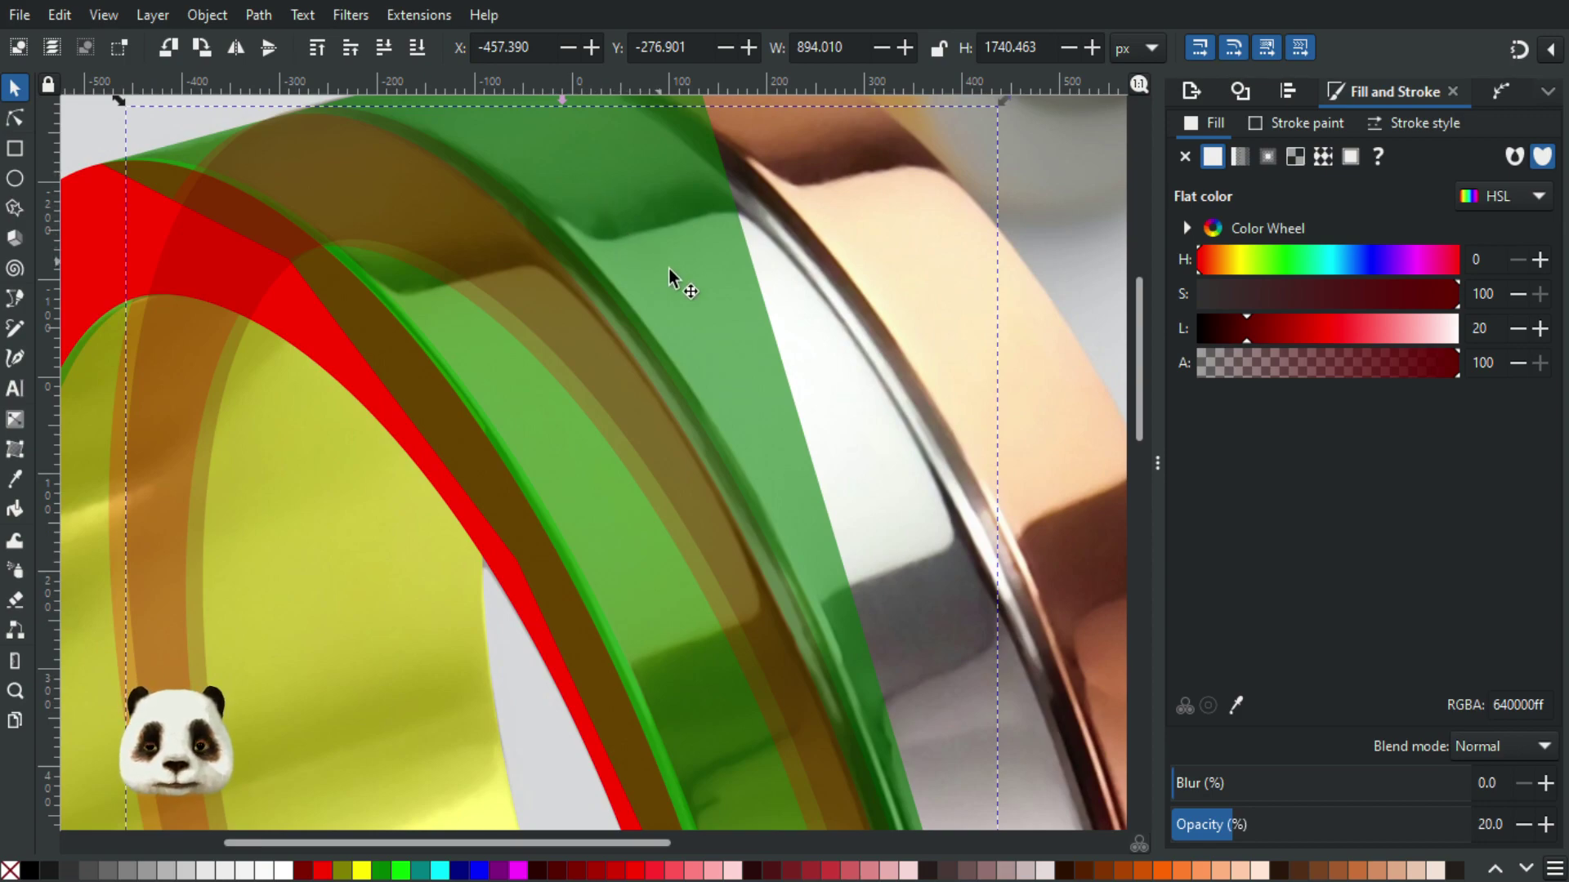
{"action": "left_click_drag", "start_coordinate": [816, 454], "coordinate": [733, 334]}
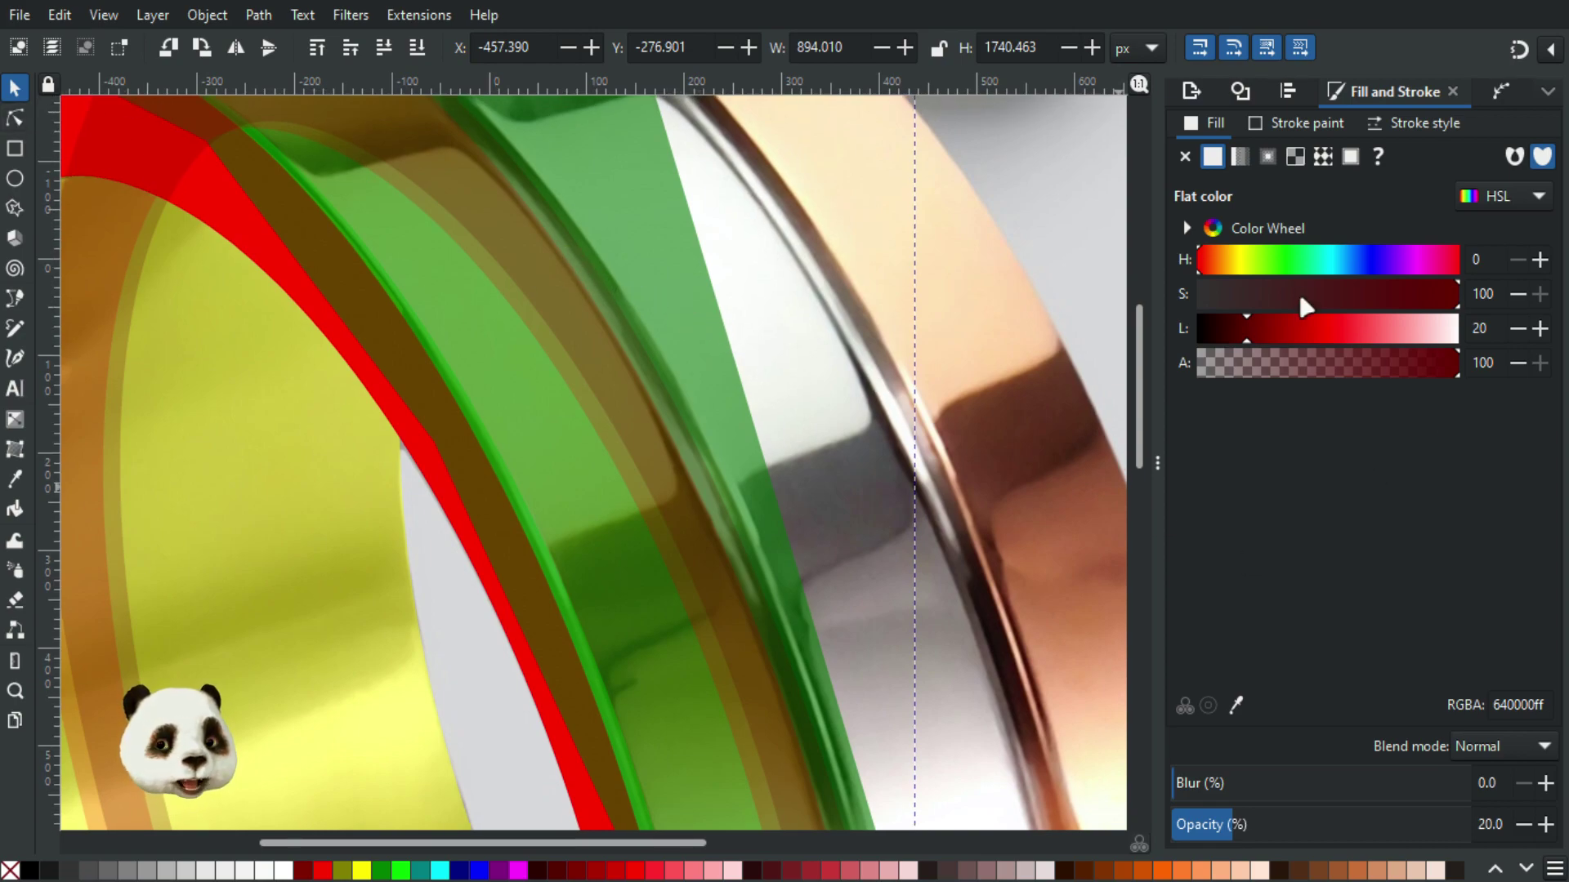
{"action": "left_click", "coordinate": [1288, 265]}
{"action": "left_click_drag", "start_coordinate": [1291, 272], "coordinate": [1381, 280]}
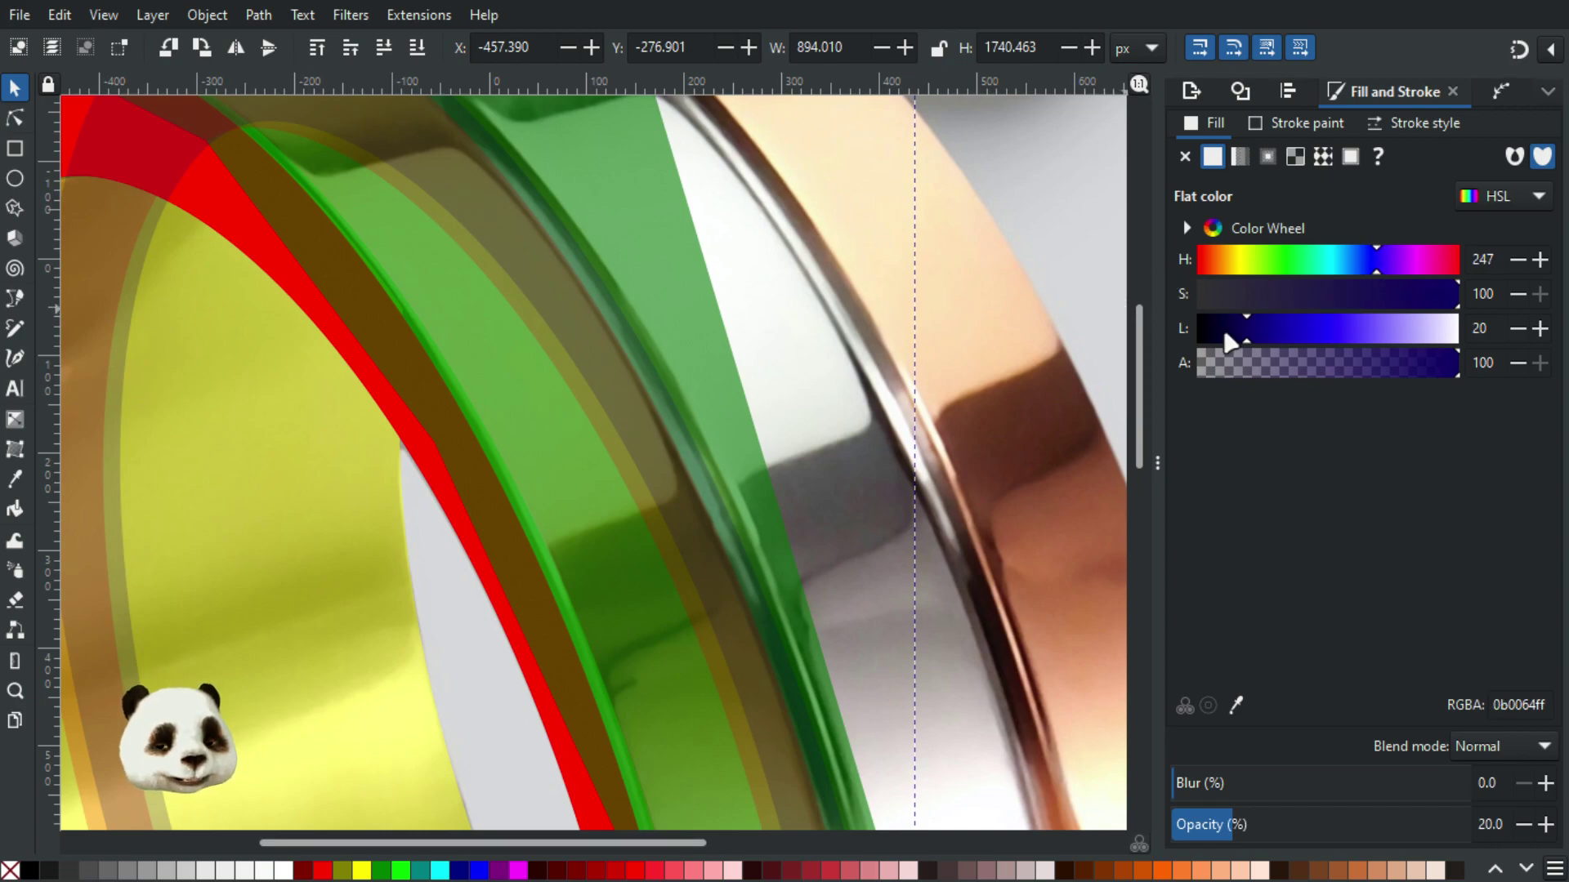
Step: Recolour the duplicate ring copy magenta with hue 305 and lightness 43, and set its opacity to 41.2%
{"action": "left_click_drag", "start_coordinate": [1242, 274], "coordinate": [1421, 268]}
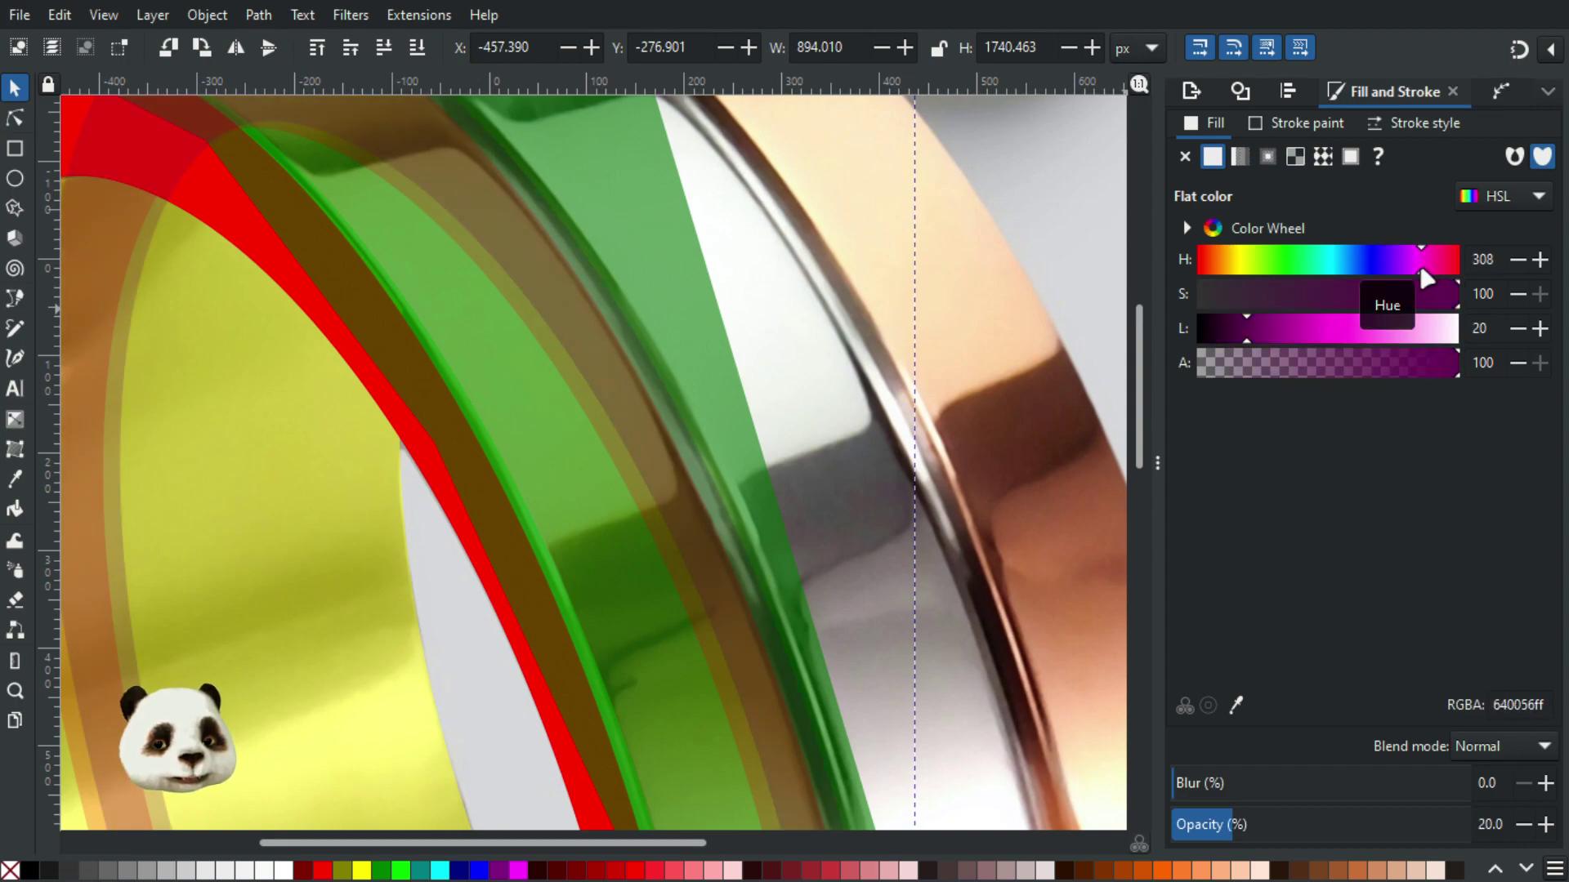
{"action": "left_click", "coordinate": [1294, 826]}
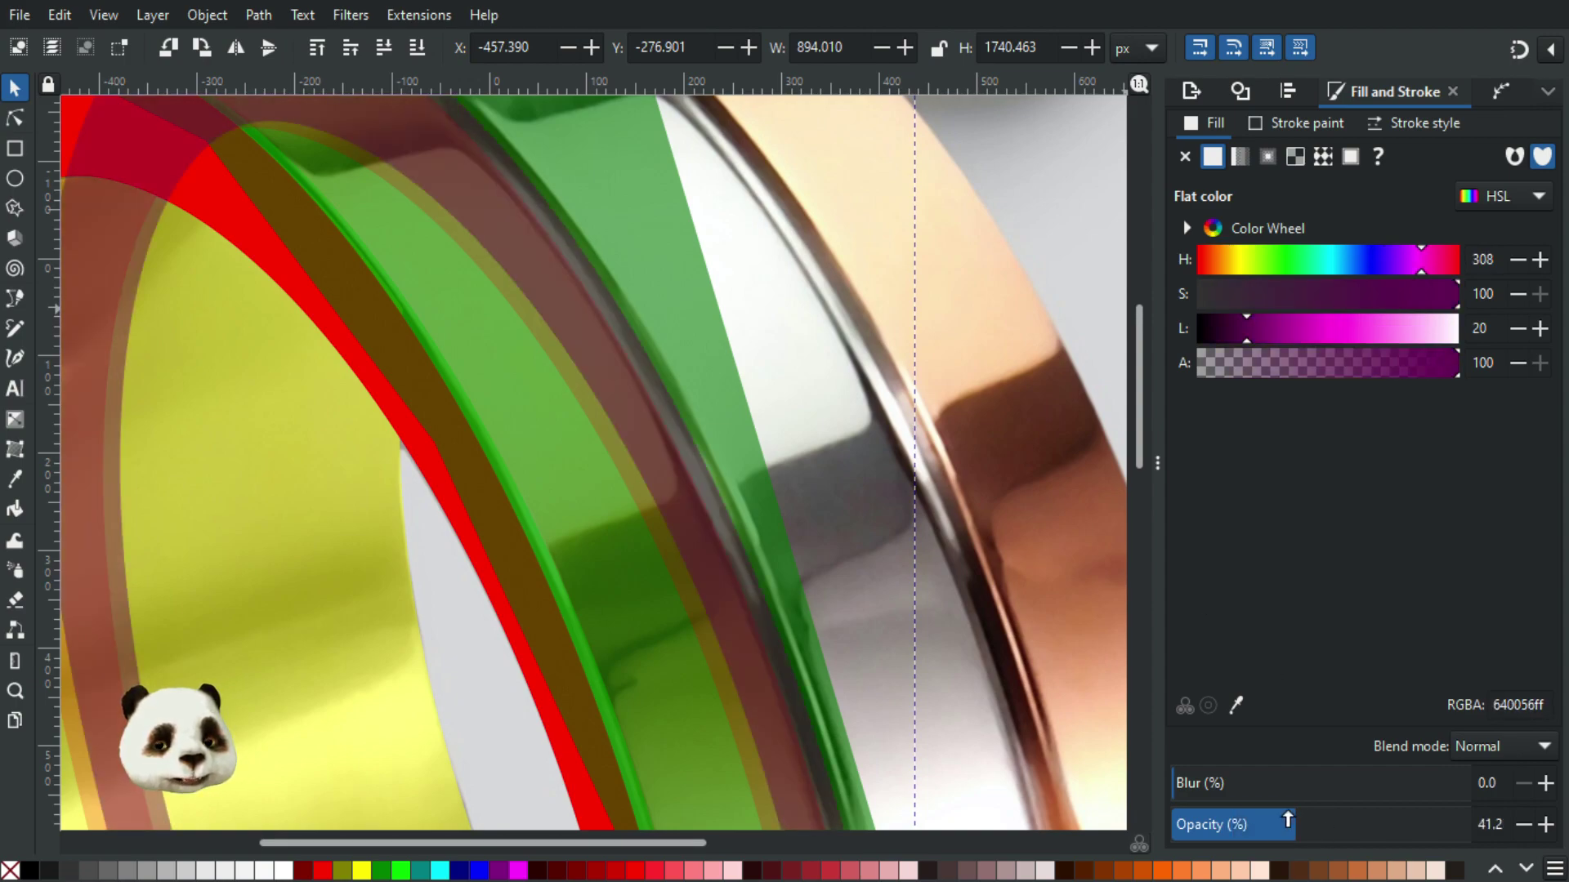
{"action": "left_click_drag", "start_coordinate": [1415, 262], "coordinate": [1420, 270]}
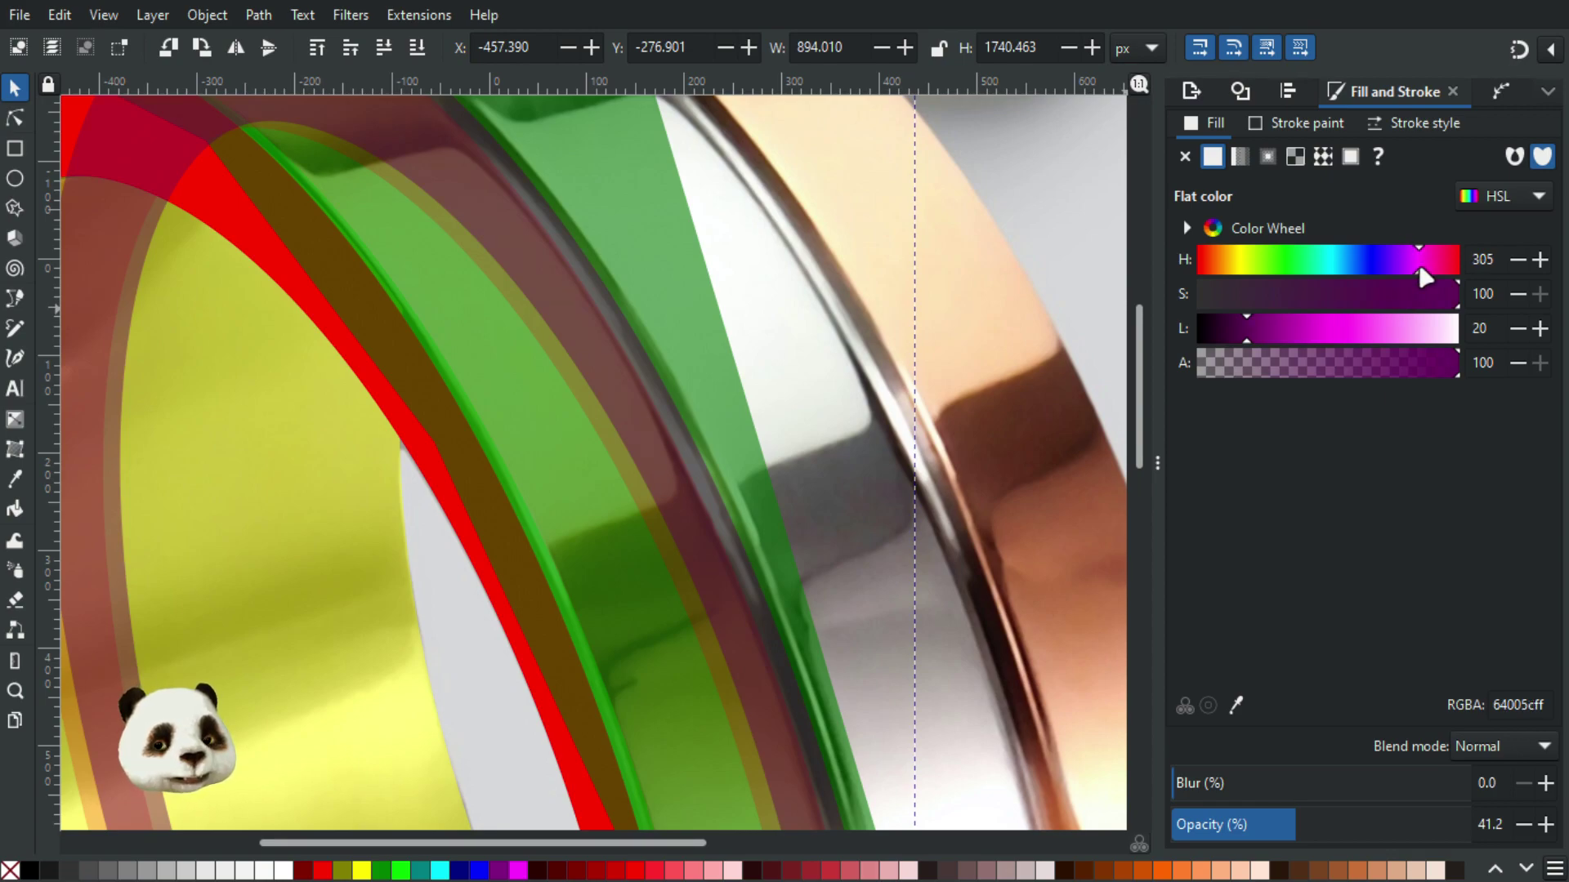
{"action": "left_click_drag", "start_coordinate": [1297, 335], "coordinate": [1309, 331]}
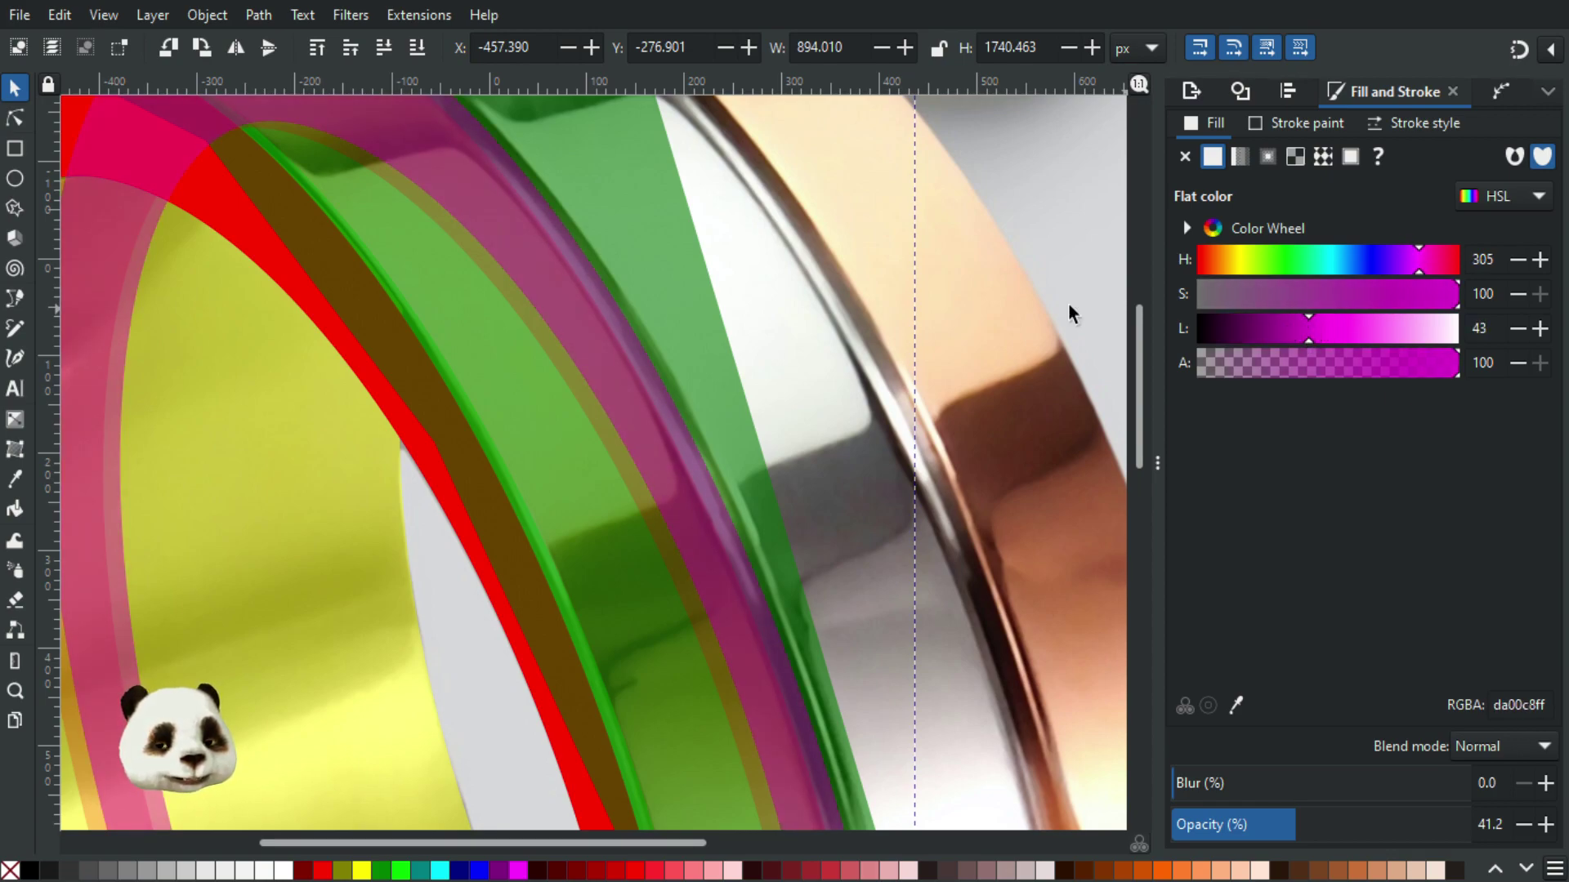
Step: Reshape the magenta copy's outer edge to follow the groove, moving its side node to about X 431, Y 878 px and adjusting the curve handles
{"action": "left_click", "coordinate": [15, 118]}
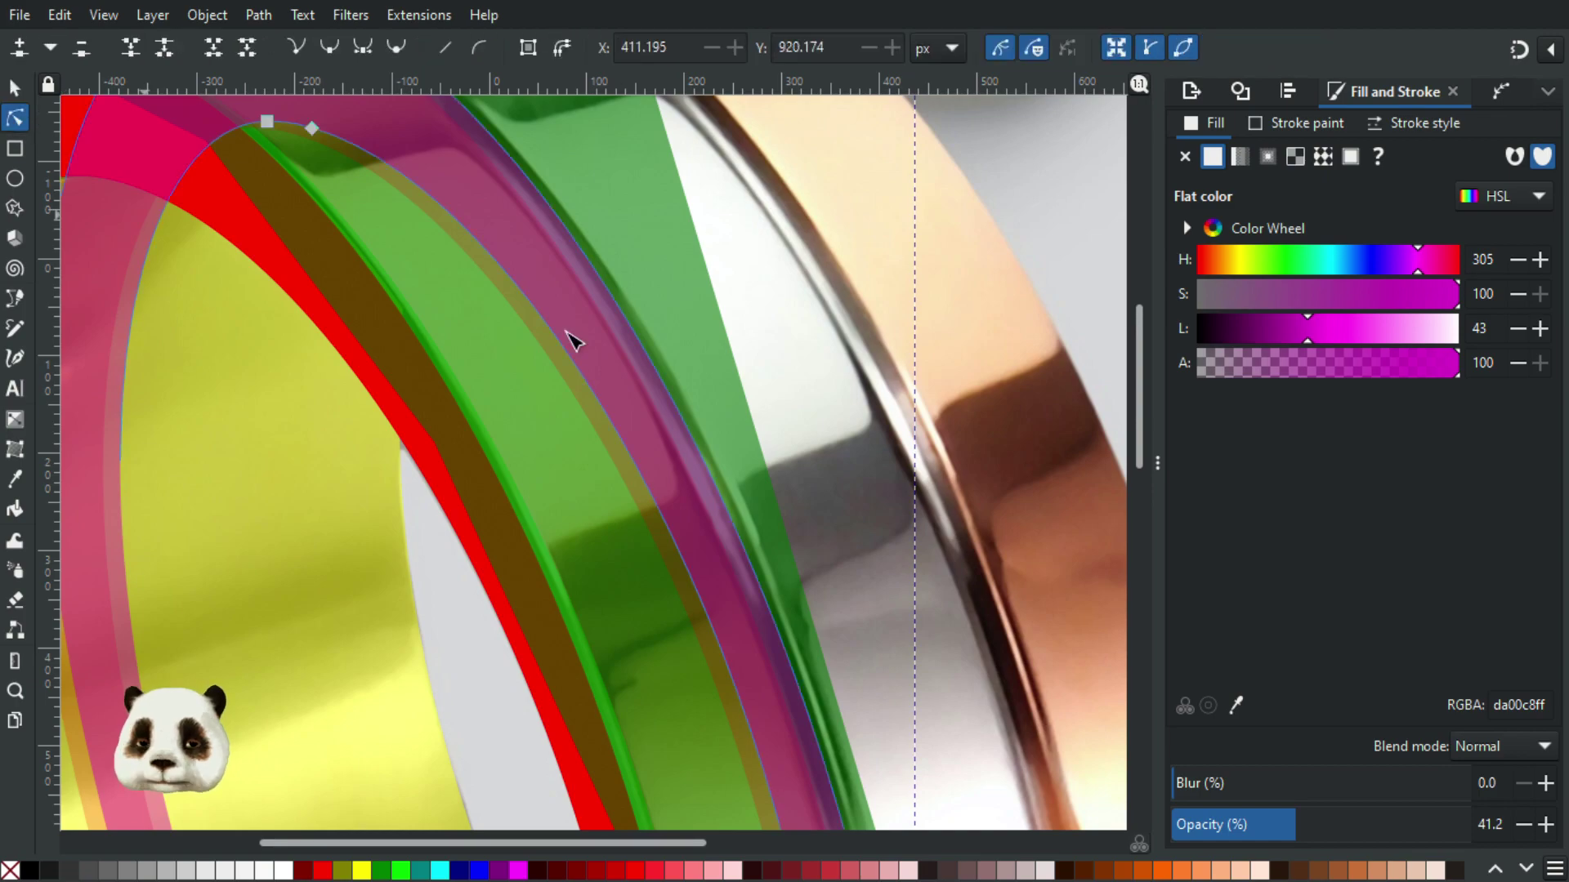
{"action": "scroll", "coordinate": [806, 456], "scroll_direction": "down", "scroll_amount": 6}
{"action": "scroll", "coordinate": [828, 309], "scroll_direction": "down", "scroll_amount": 3}
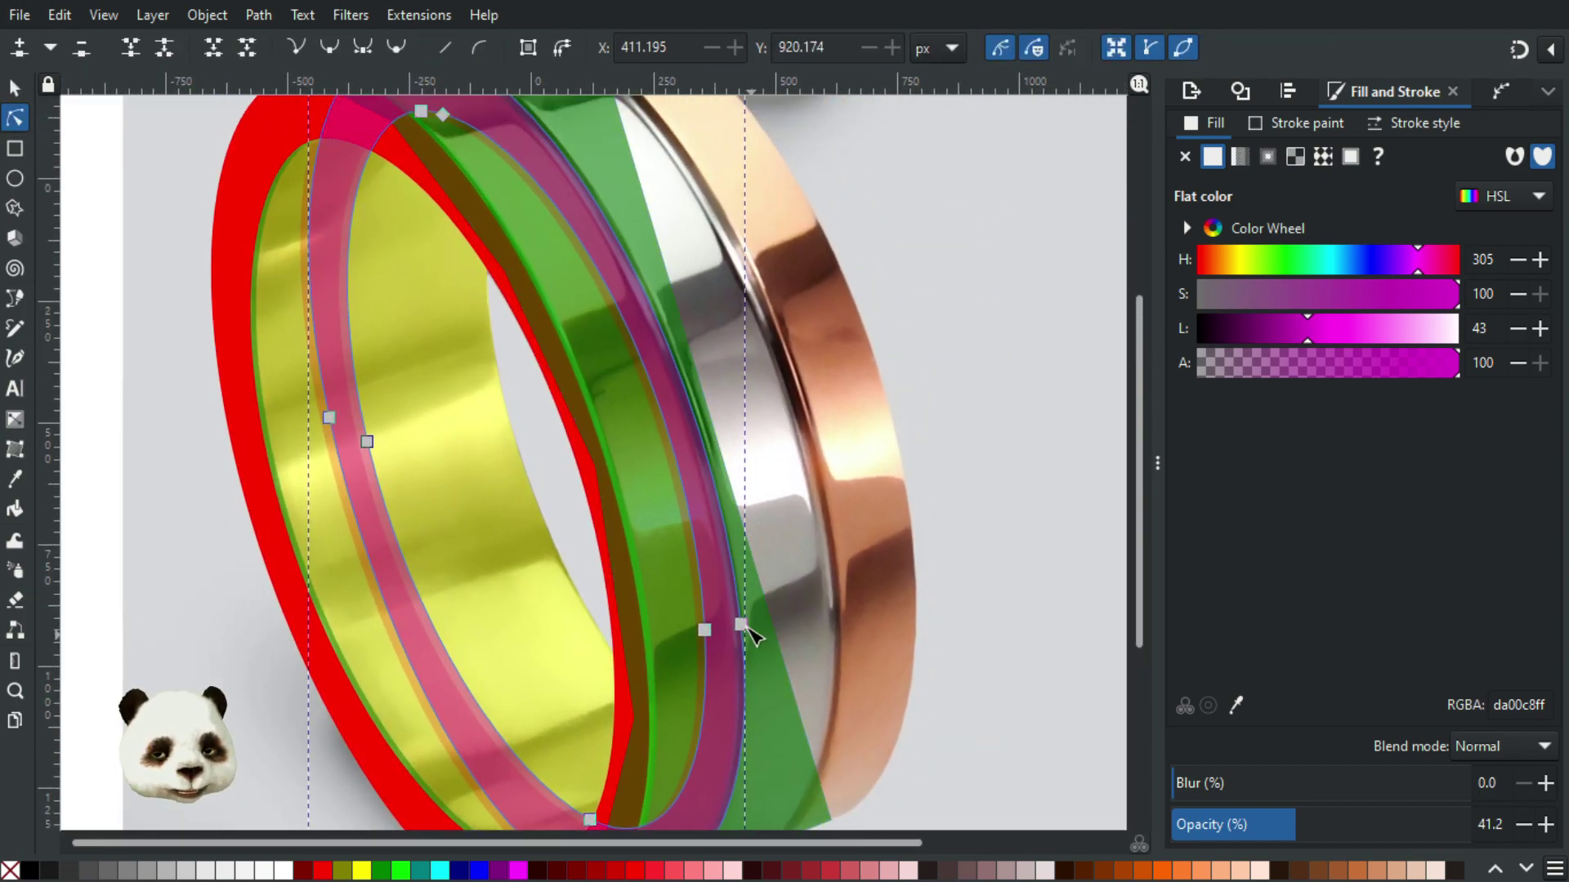
{"action": "left_click_drag", "start_coordinate": [745, 627], "coordinate": [765, 401]}
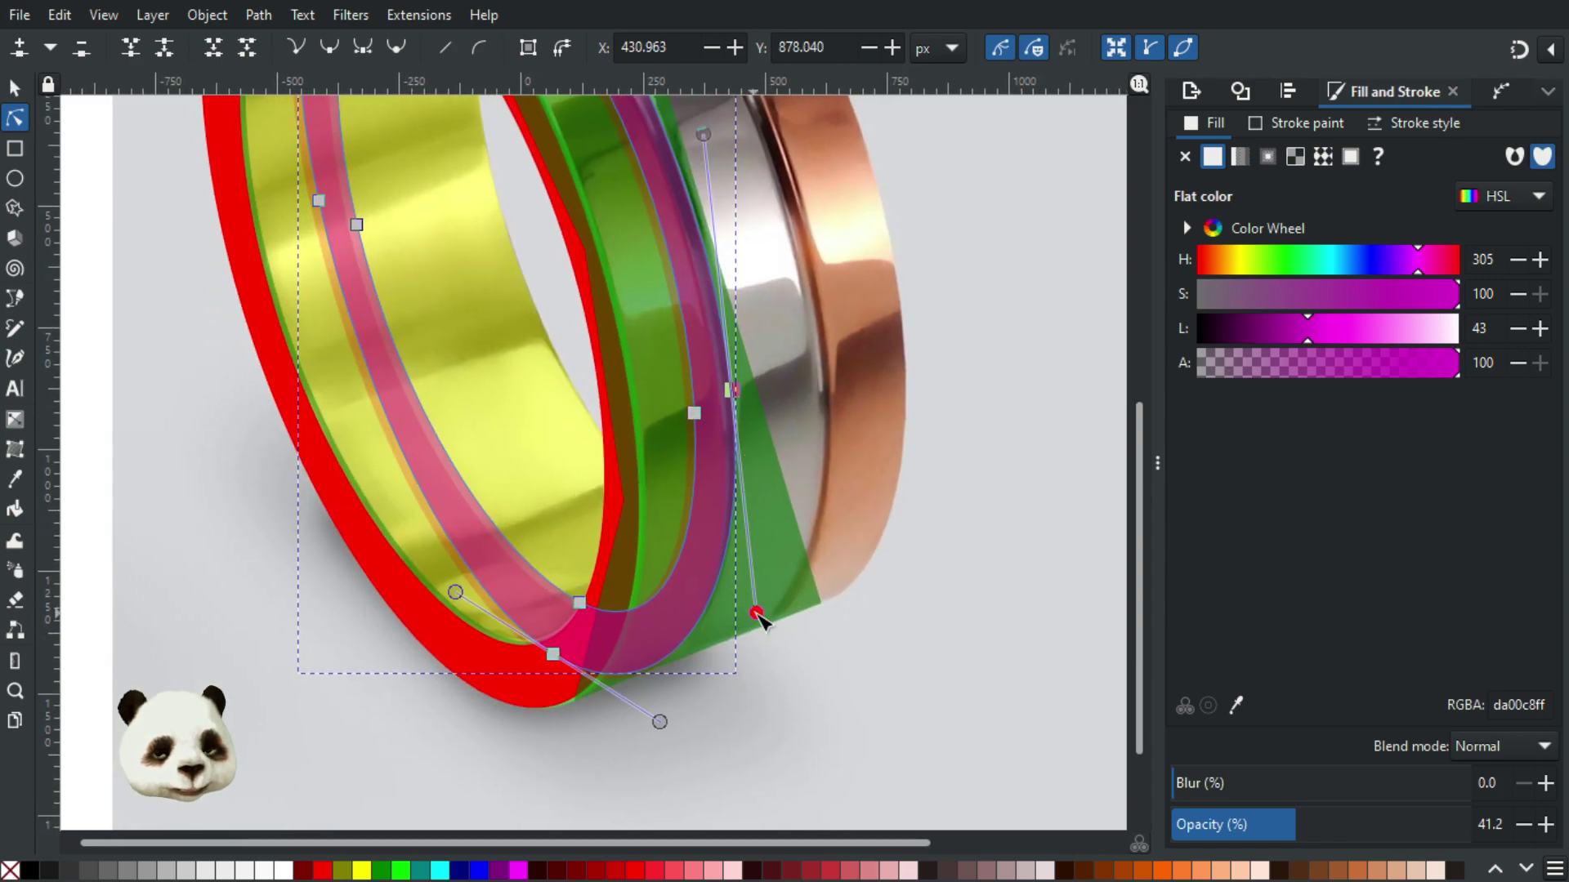
{"action": "scroll", "coordinate": [796, 609], "scroll_direction": "up", "scroll_amount": 10}
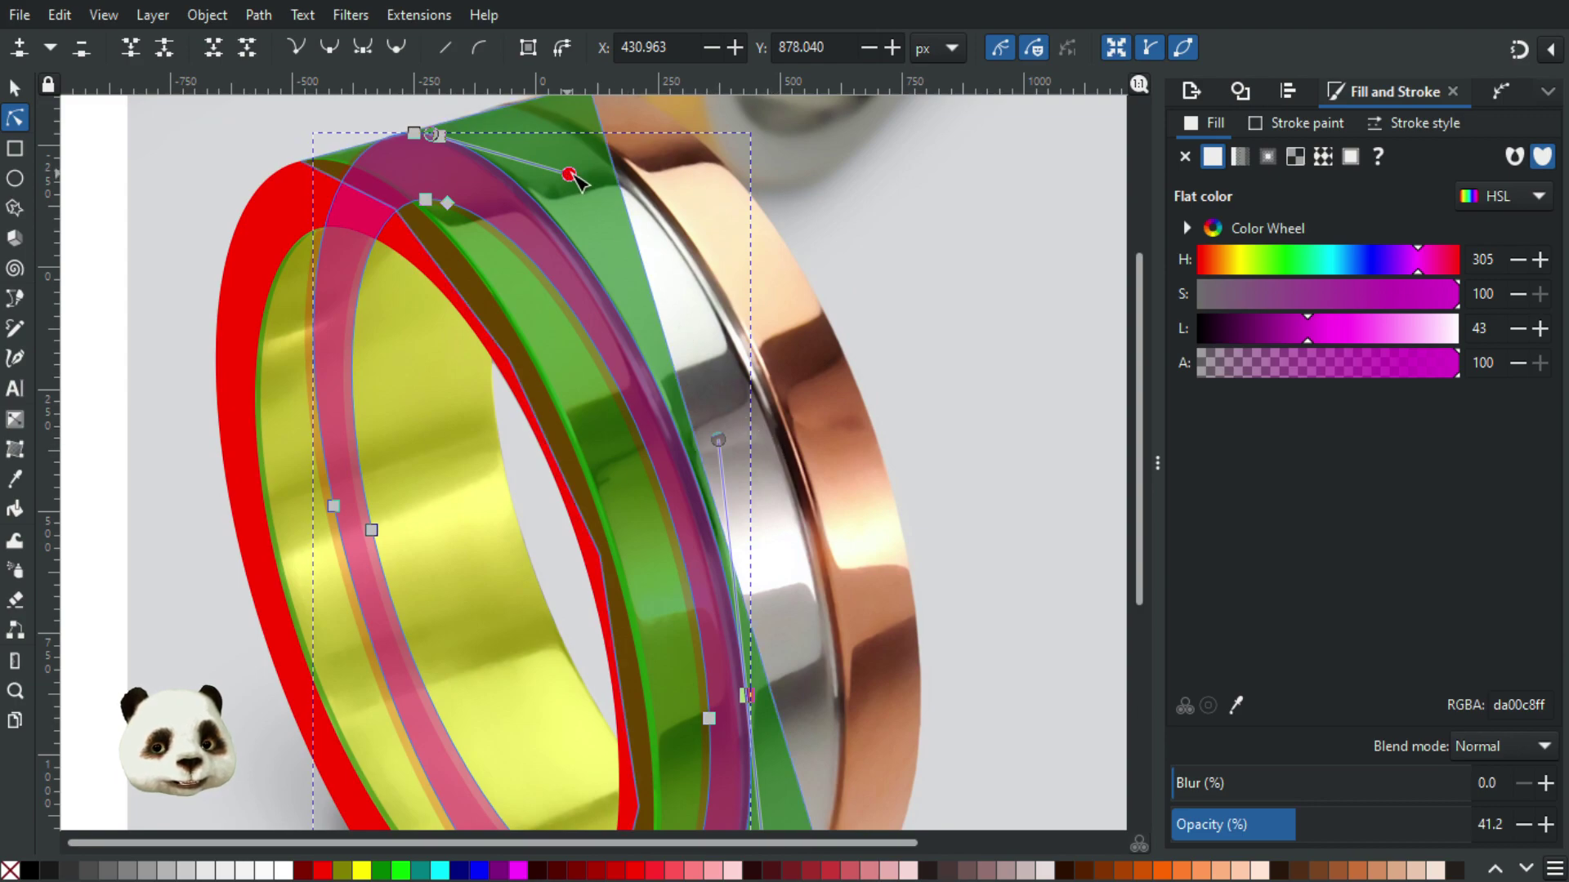
{"action": "left_click_drag", "start_coordinate": [572, 176], "coordinate": [570, 178]}
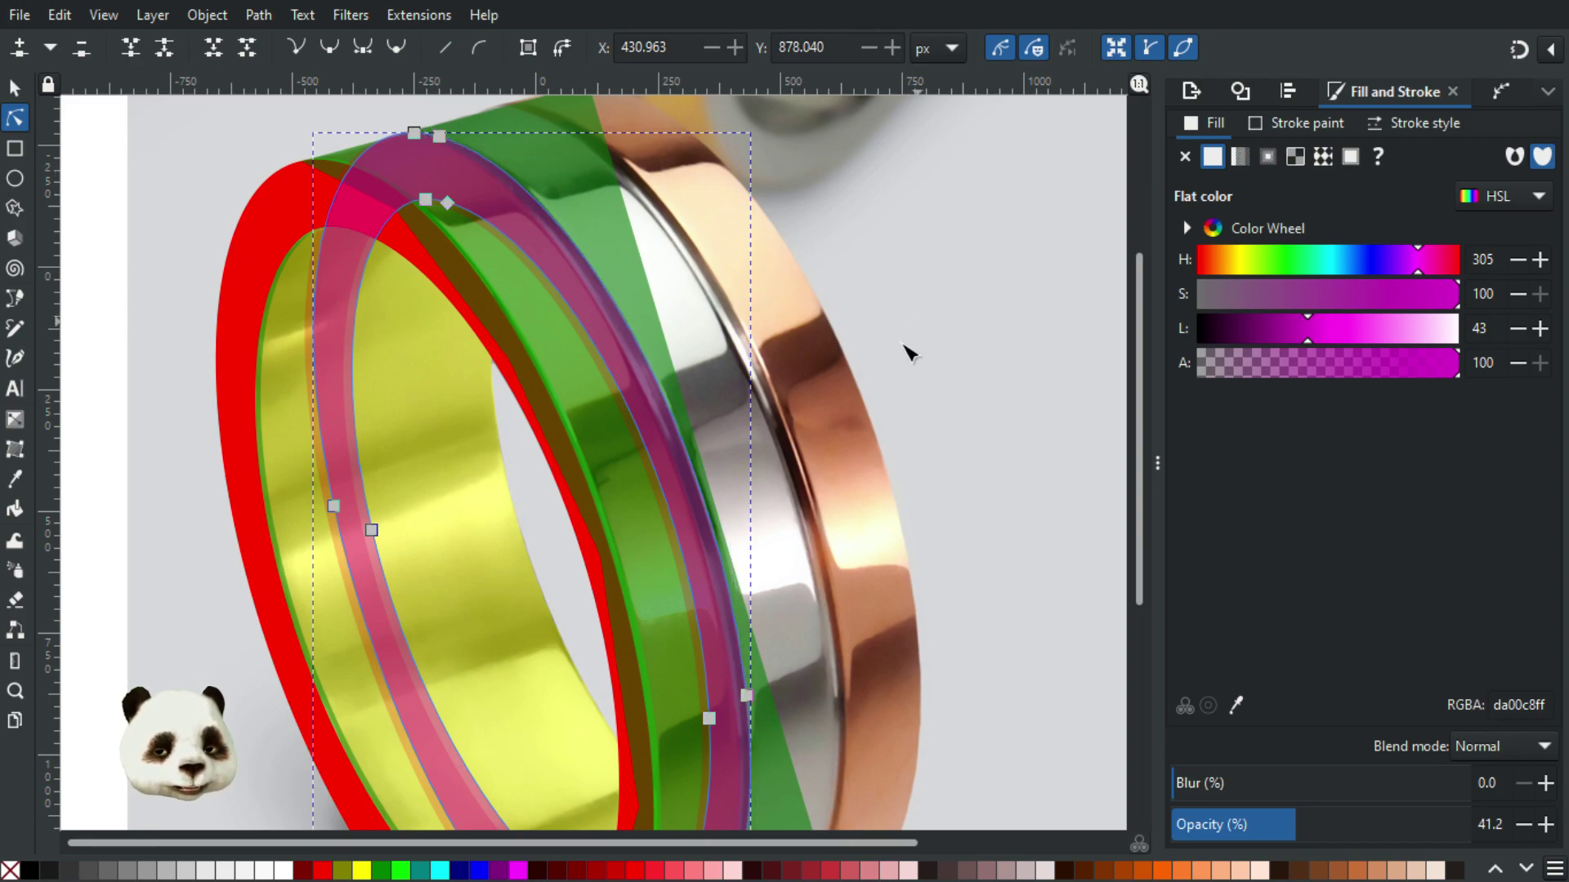
Step: Inspect the magenta copy's fit and the edges of the silver and rose-gold bands around the ring
{"action": "scroll", "coordinate": [759, 405], "scroll_direction": "down", "scroll_amount": 2}
{"action": "scroll", "coordinate": [760, 409], "scroll_direction": "up", "scroll_amount": 3}
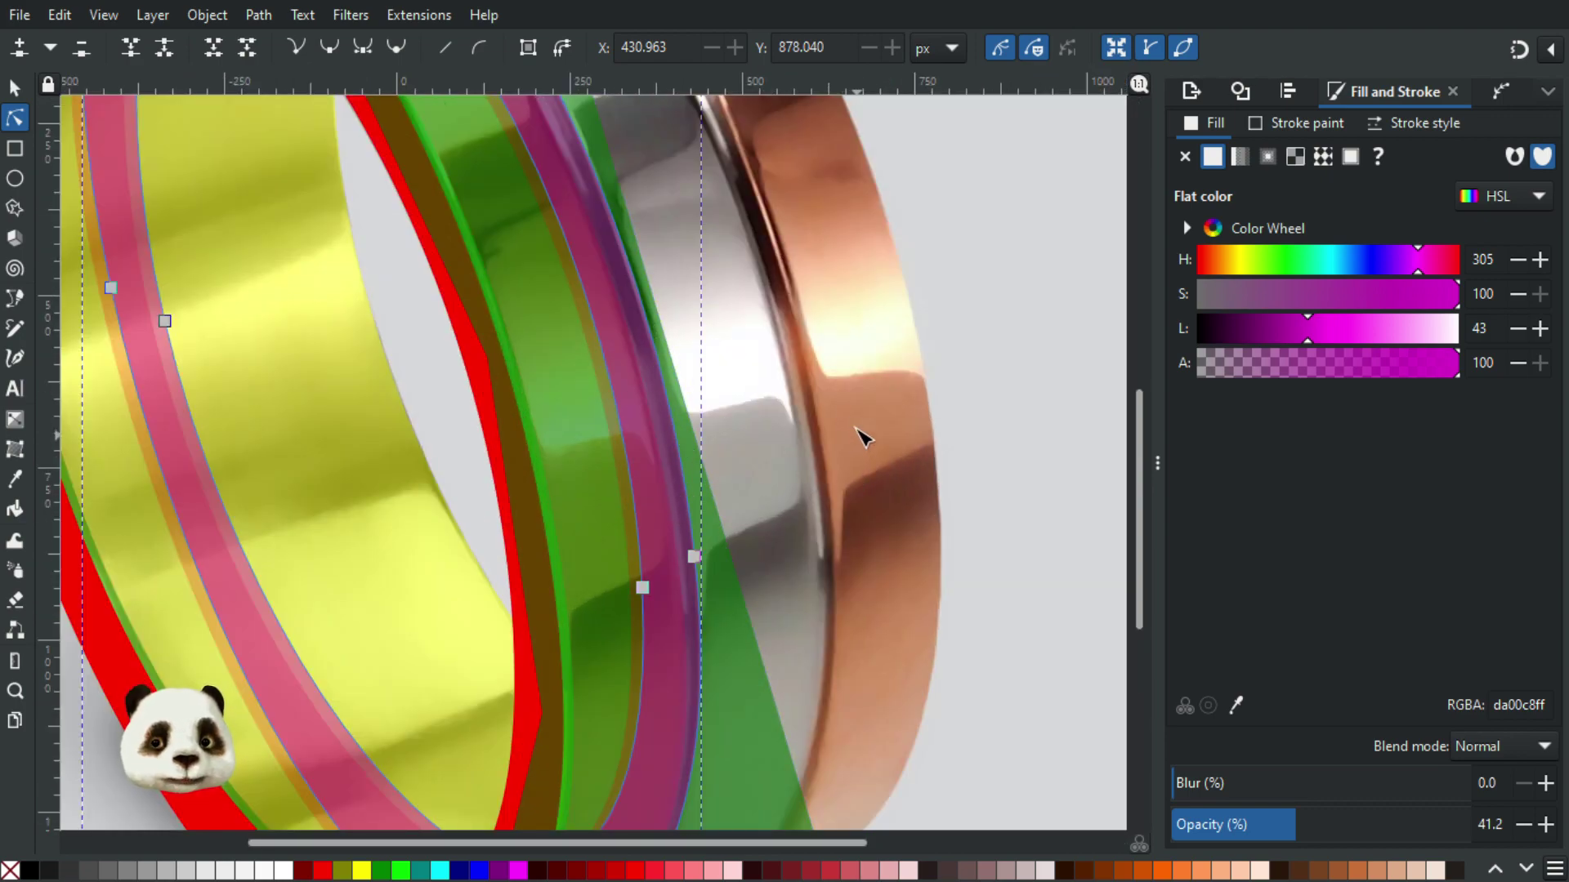
{"action": "scroll", "coordinate": [840, 423], "scroll_direction": "down", "scroll_amount": 3}
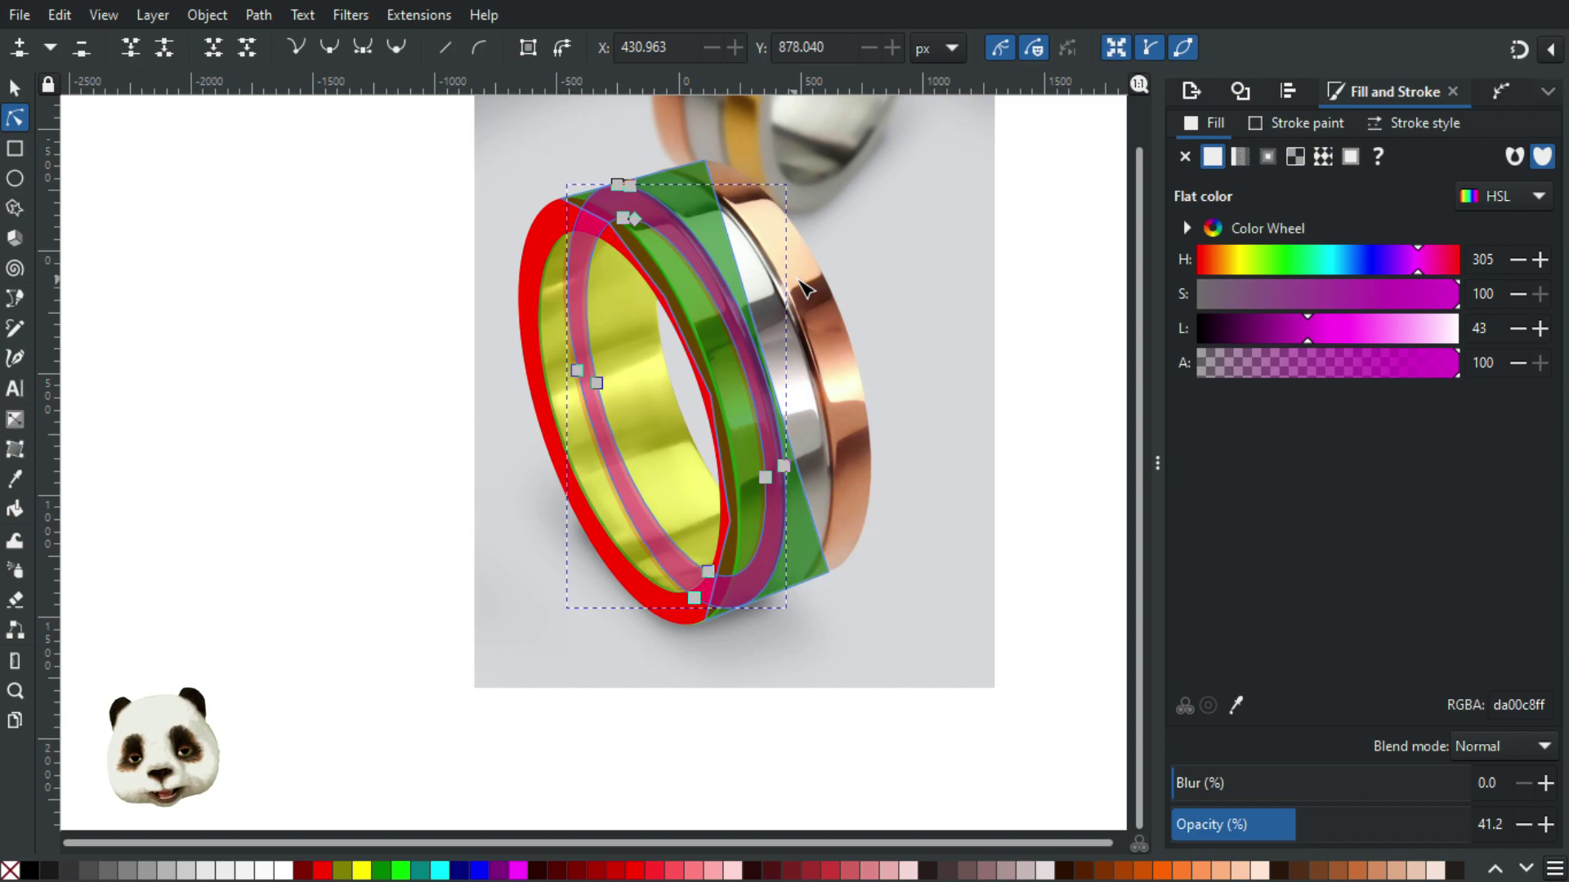
{"action": "scroll", "coordinate": [403, 340], "scroll_direction": "up", "scroll_amount": 2}
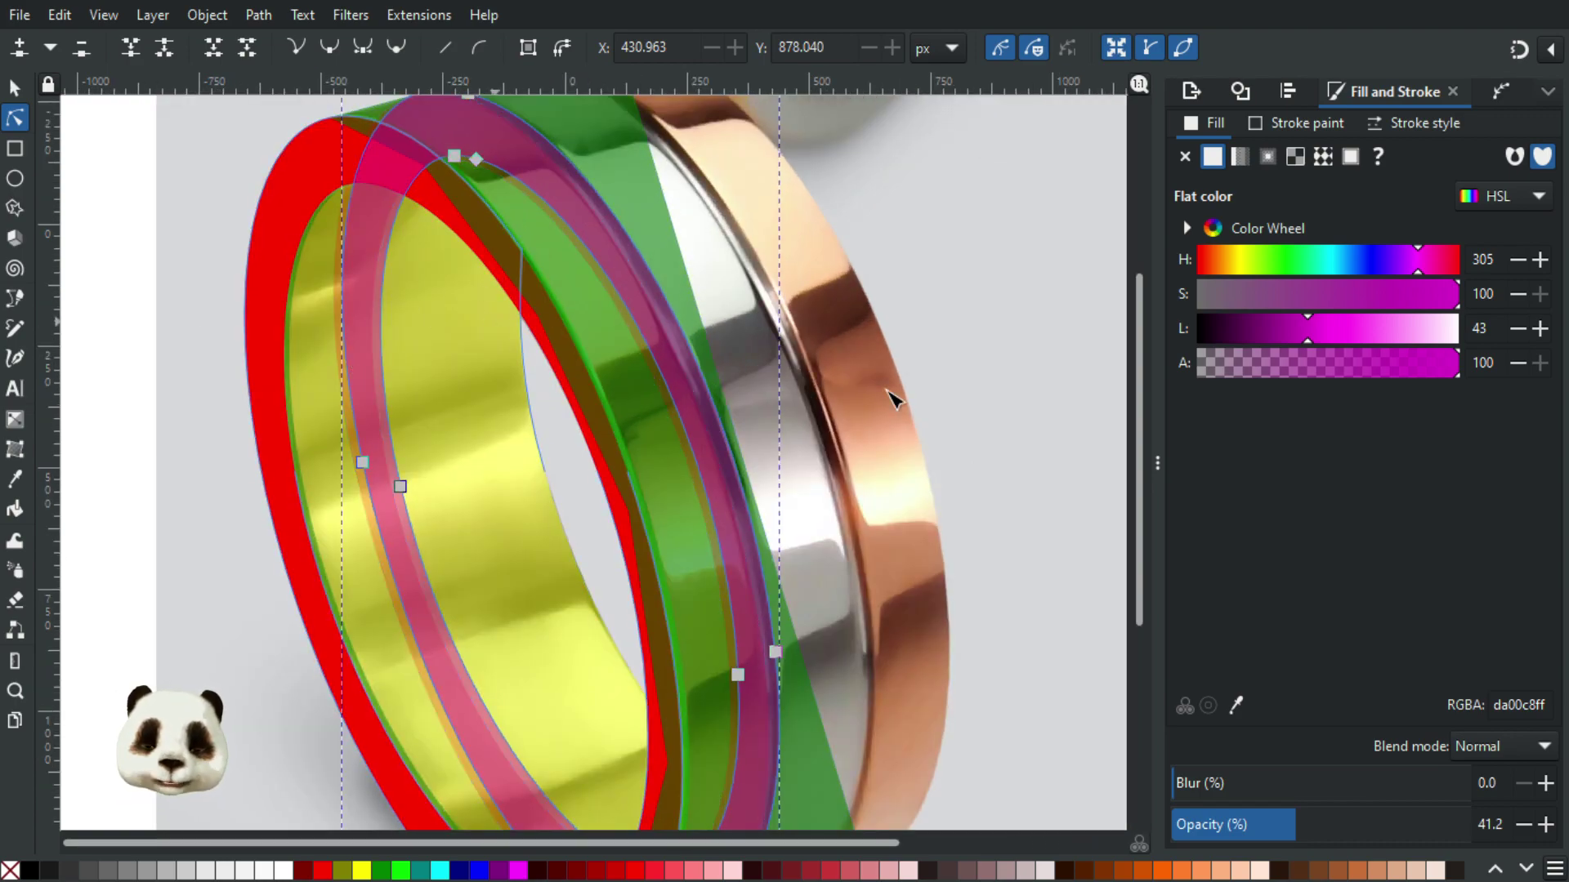
{"action": "scroll", "coordinate": [597, 361], "scroll_direction": "up", "scroll_amount": 2}
{"action": "scroll", "coordinate": [606, 362], "scroll_direction": "down", "scroll_amount": 3}
{"action": "left_click_drag", "start_coordinate": [889, 325], "coordinate": [756, 389]}
{"action": "scroll", "coordinate": [621, 378], "scroll_direction": "up", "scroll_amount": 2}
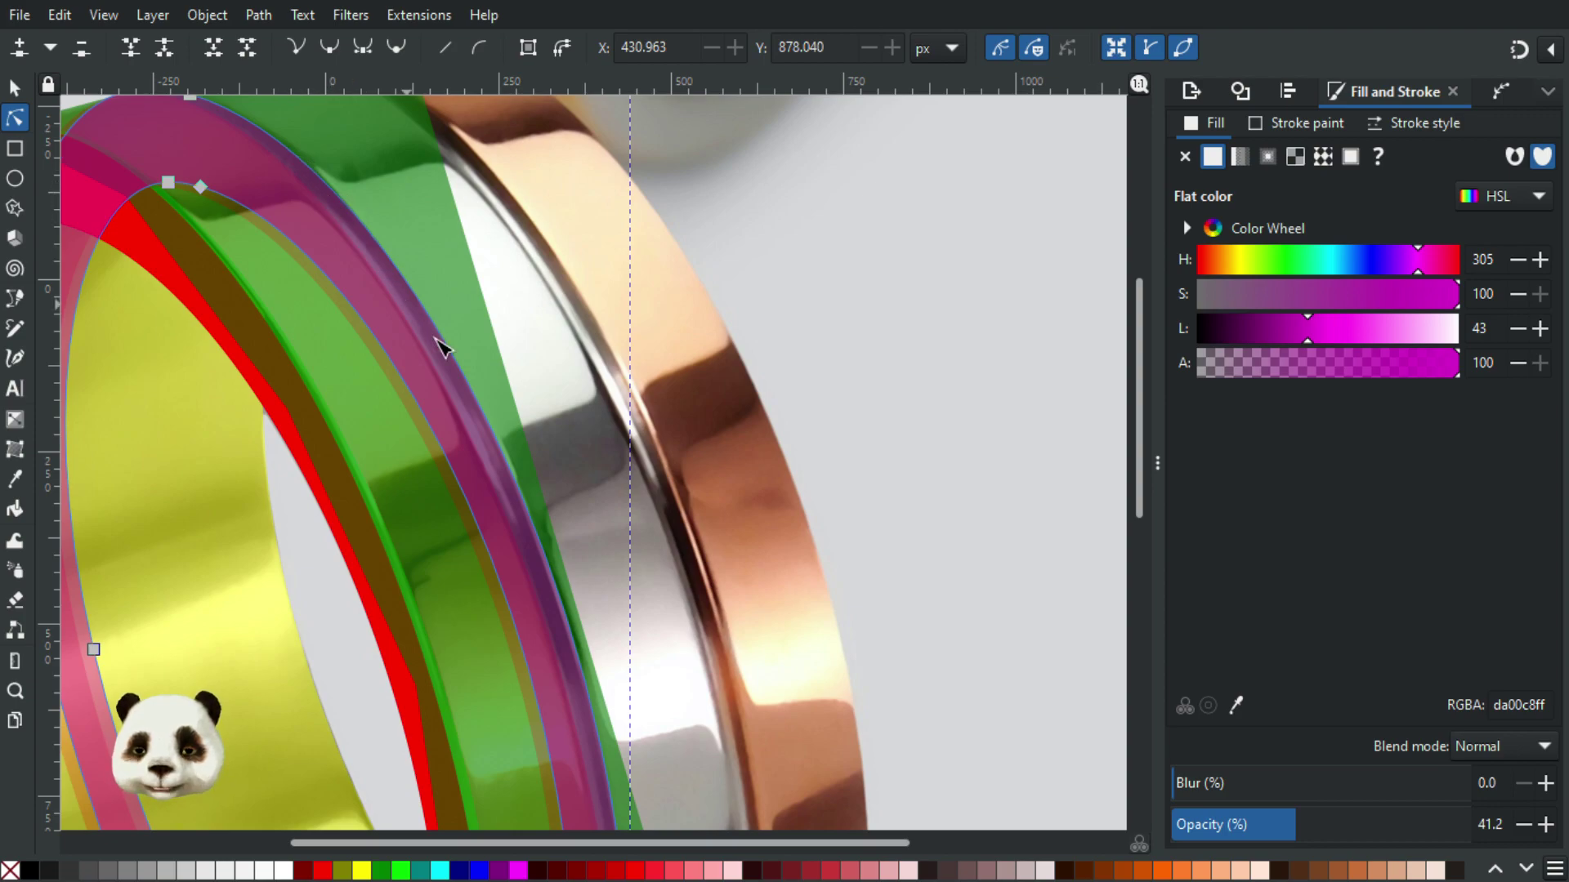
{"action": "scroll", "coordinate": [566, 329], "scroll_direction": "down", "scroll_amount": 1}
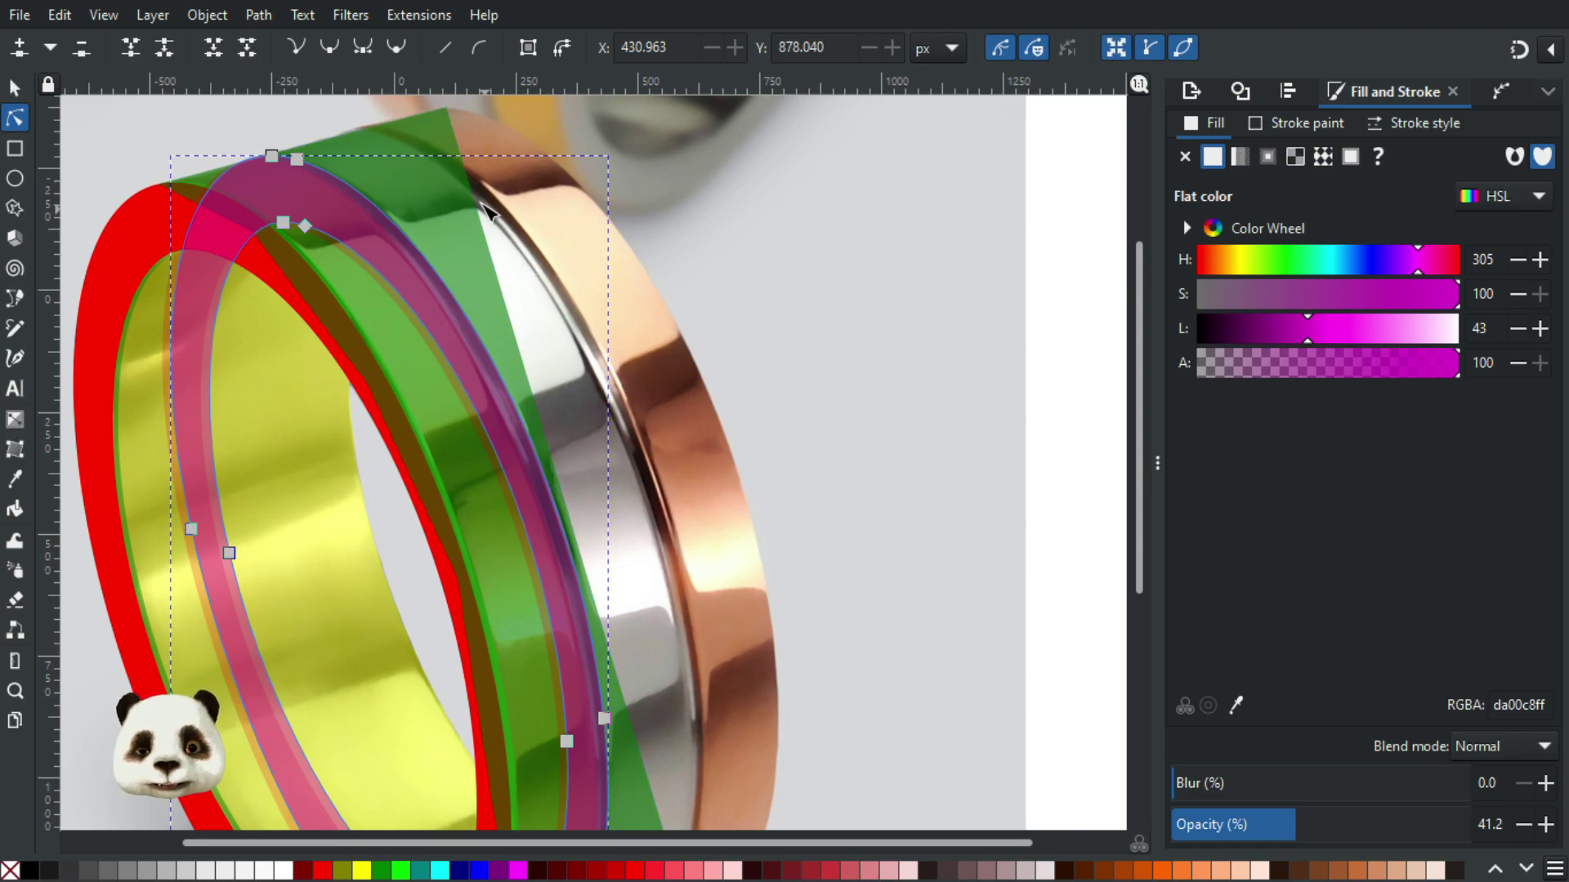
{"action": "scroll", "coordinate": [678, 490], "scroll_direction": "down", "scroll_amount": 10}
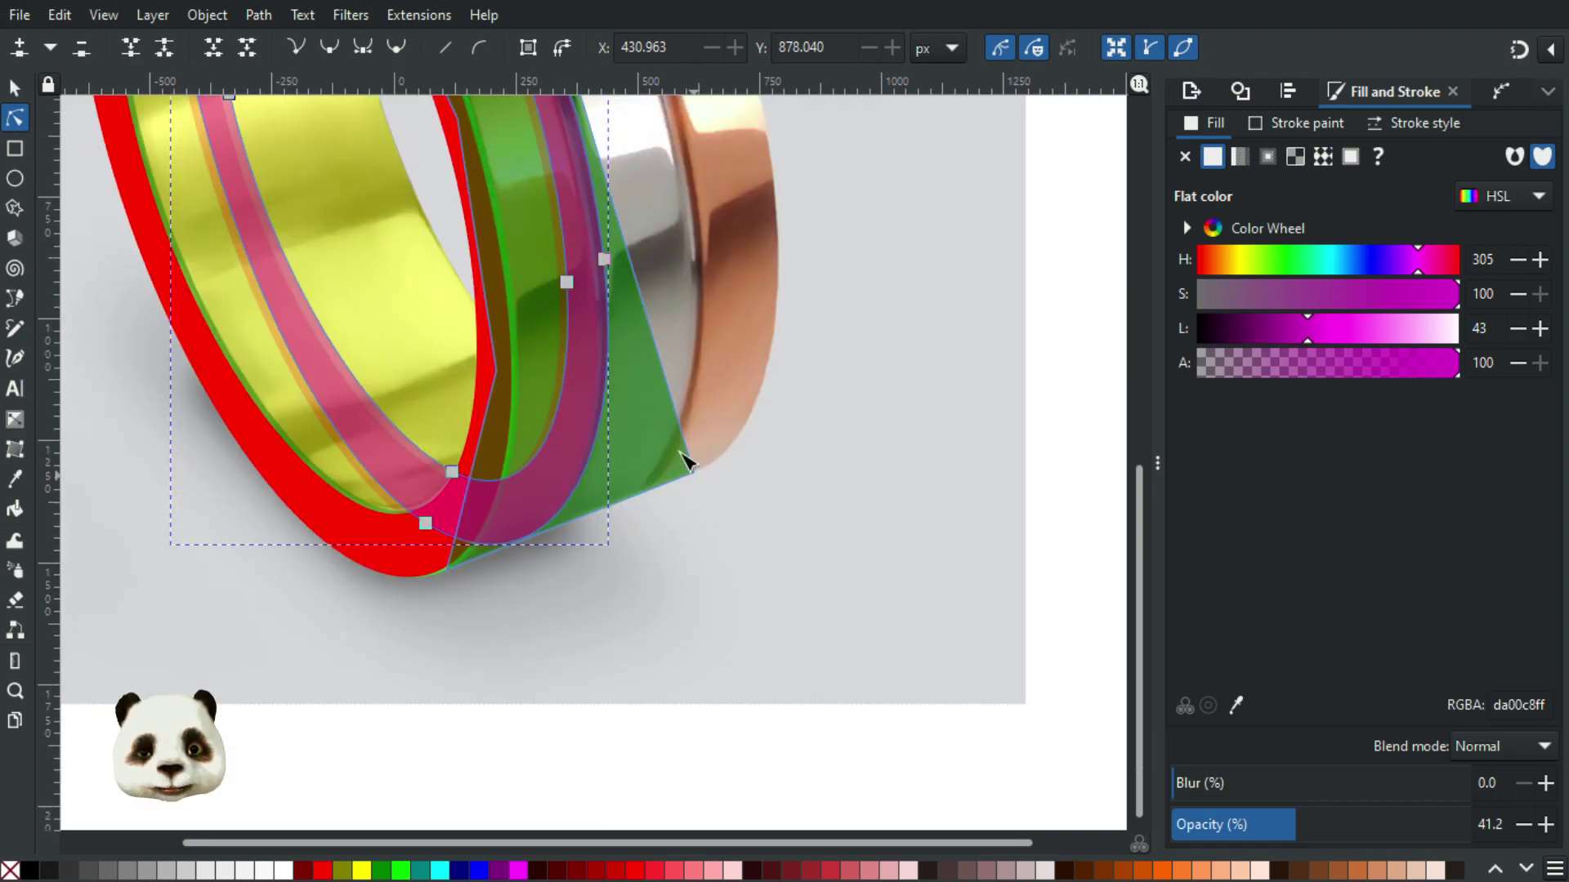
{"action": "scroll", "coordinate": [686, 455], "scroll_direction": "up", "scroll_amount": 6}
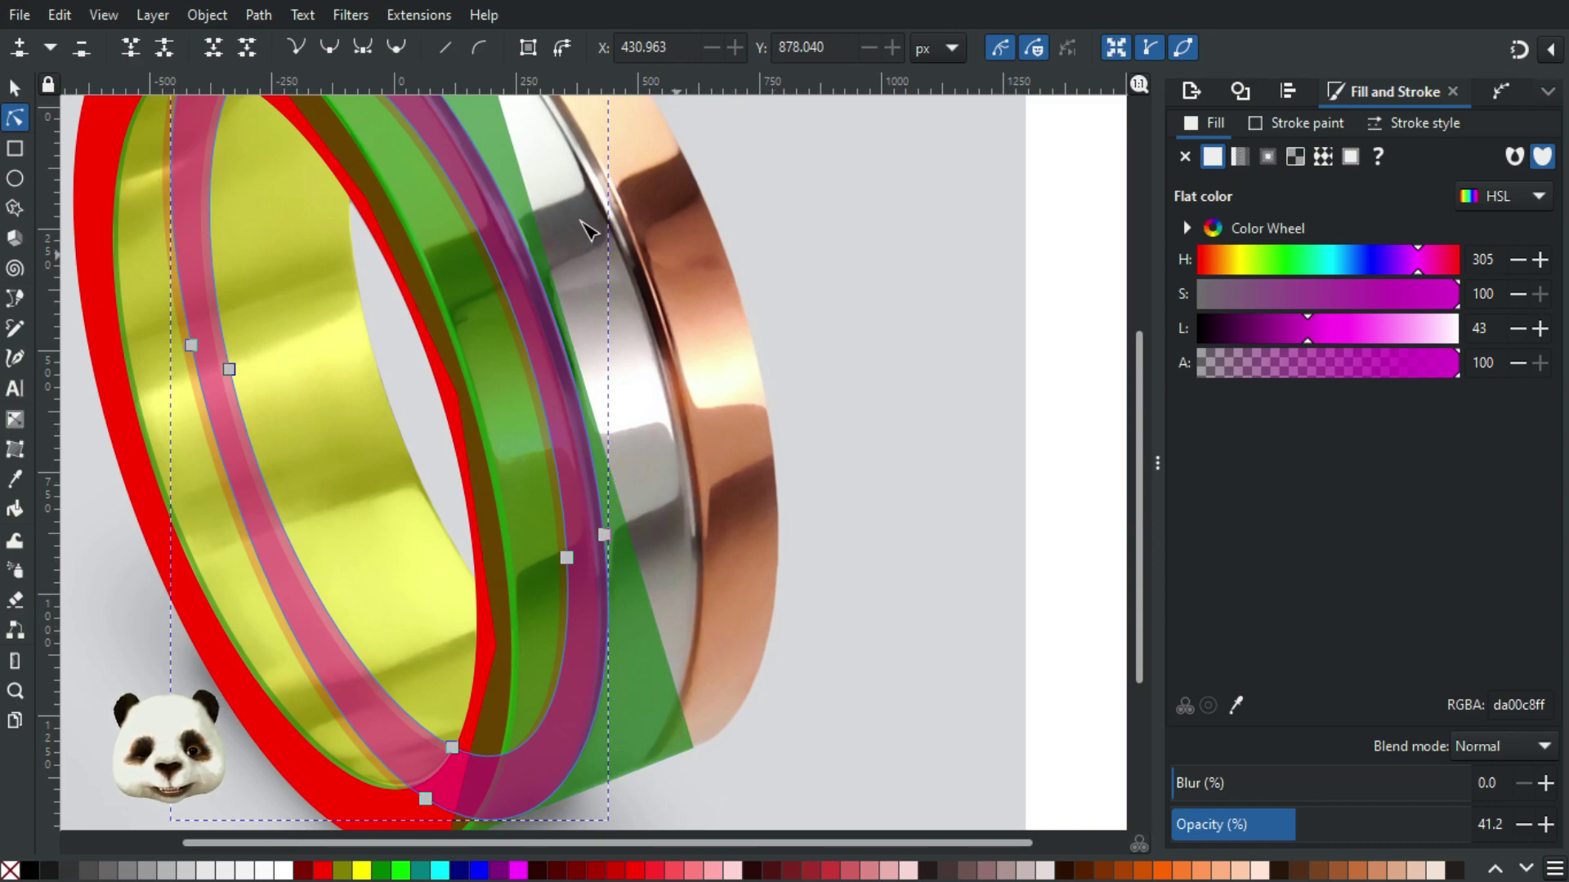
{"action": "scroll", "coordinate": [605, 531], "scroll_direction": "up", "scroll_amount": 8}
{"action": "scroll", "coordinate": [605, 531], "scroll_direction": "left", "scroll_amount": 2}
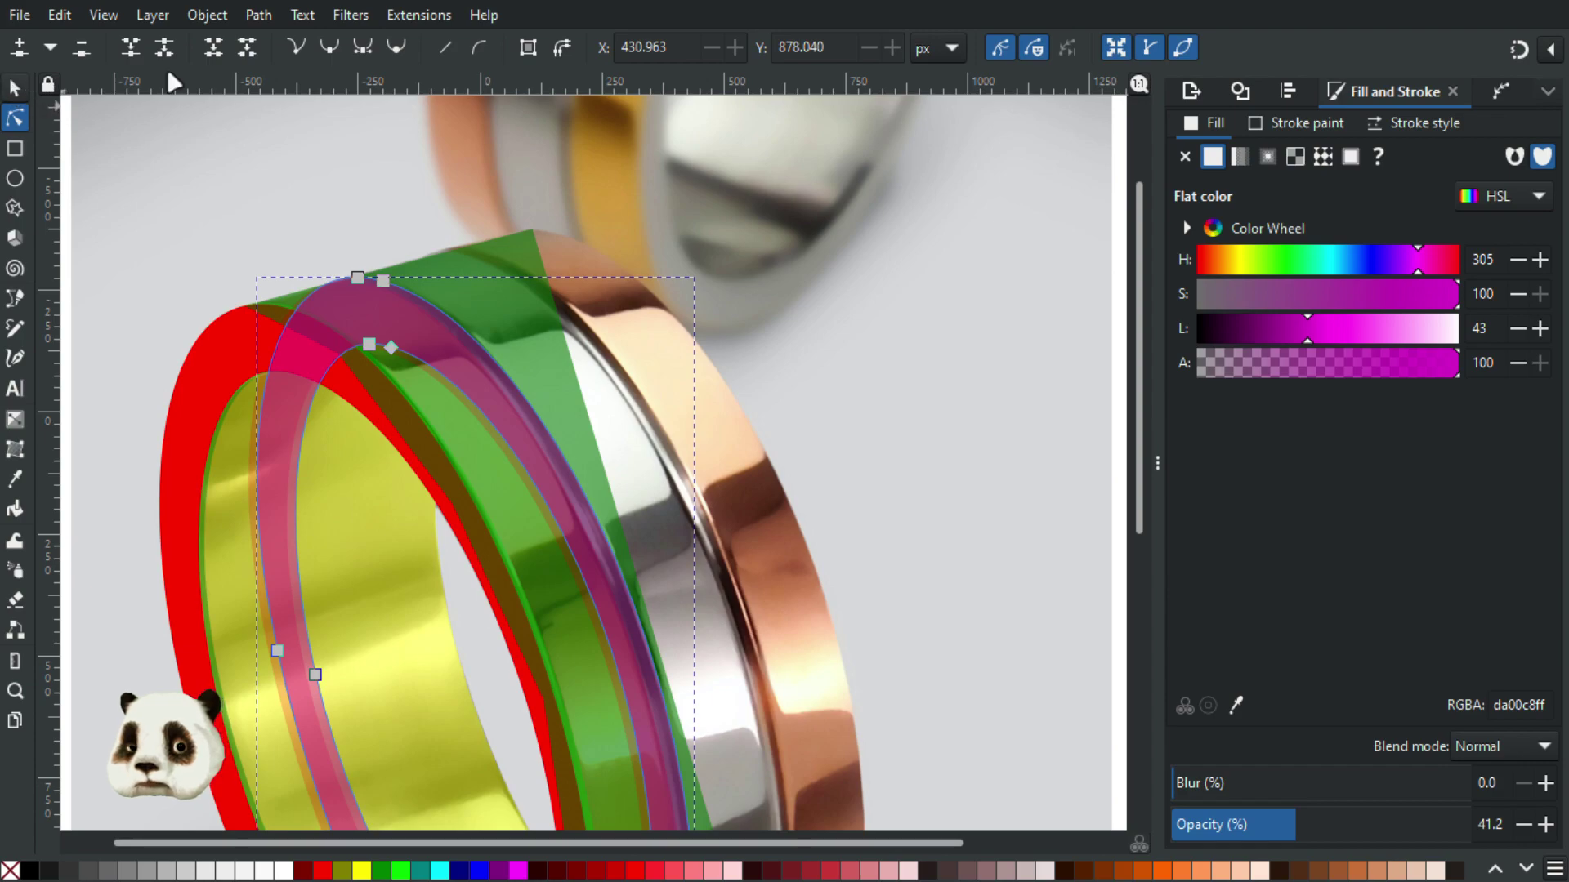
Step: Duplicate the magenta copy and place the duplicate along the silver band's outer edge, at about X -277.6, Y -325.2 px
{"action": "left_click", "coordinate": [16, 86]}
{"action": "scroll", "coordinate": [593, 477], "scroll_direction": "up", "scroll_amount": 1}
{"action": "left_click_drag", "start_coordinate": [549, 453], "coordinate": [659, 414]}
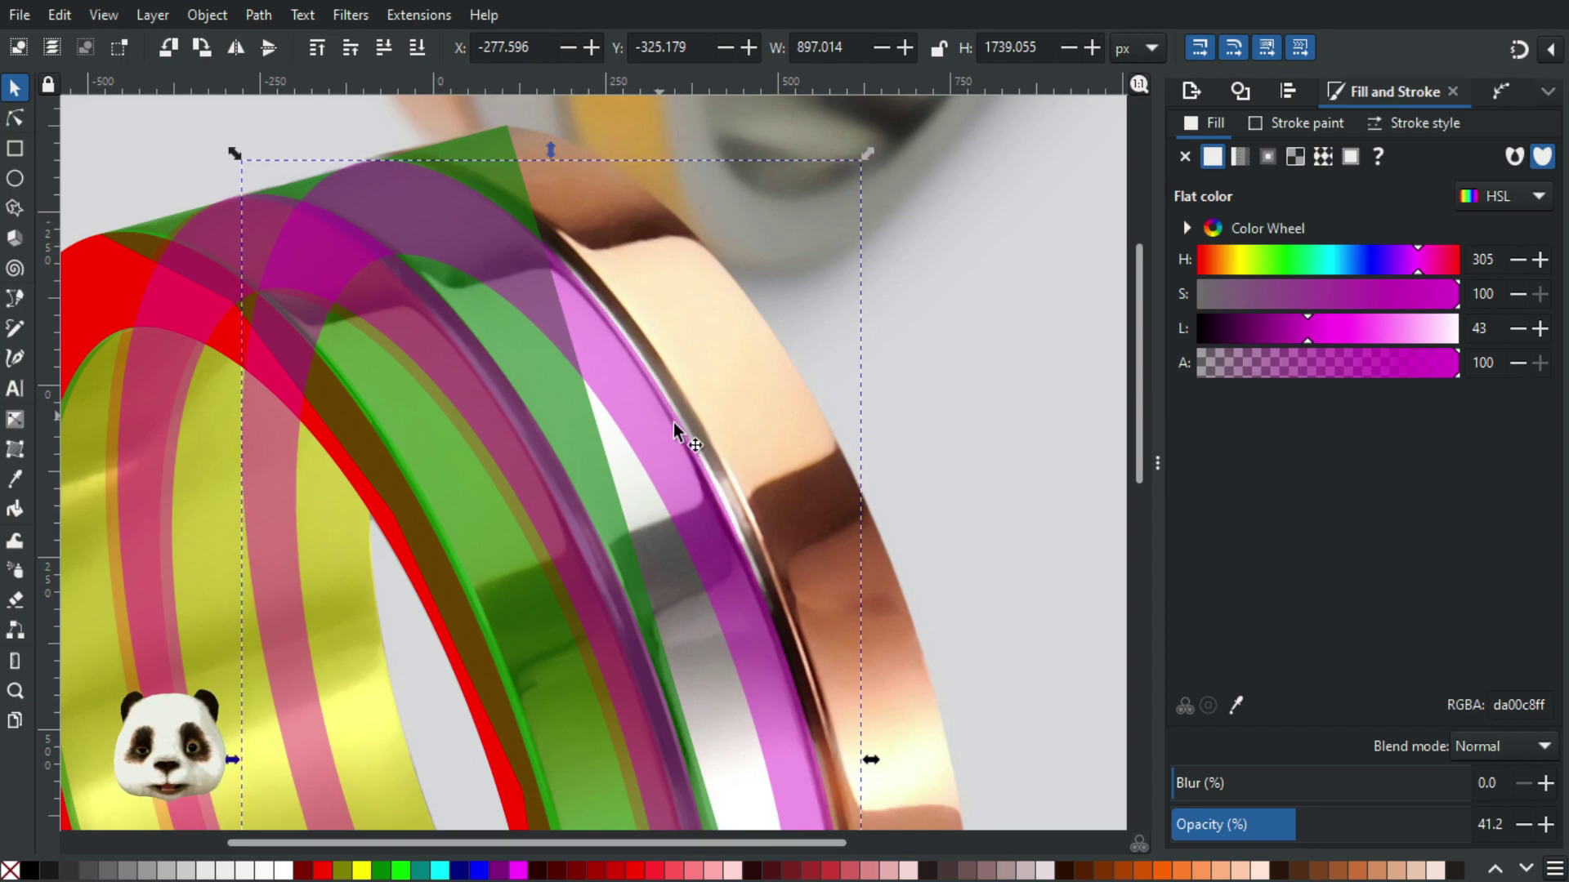
Step: Lower the upper edges of both magenta copies slightly, reducing each height to about 1736.6 px to match the ring's upper rim
{"action": "scroll", "coordinate": [860, 503], "scroll_direction": "down", "scroll_amount": 15}
{"action": "left_click_drag", "start_coordinate": [857, 425], "coordinate": [786, 372]}
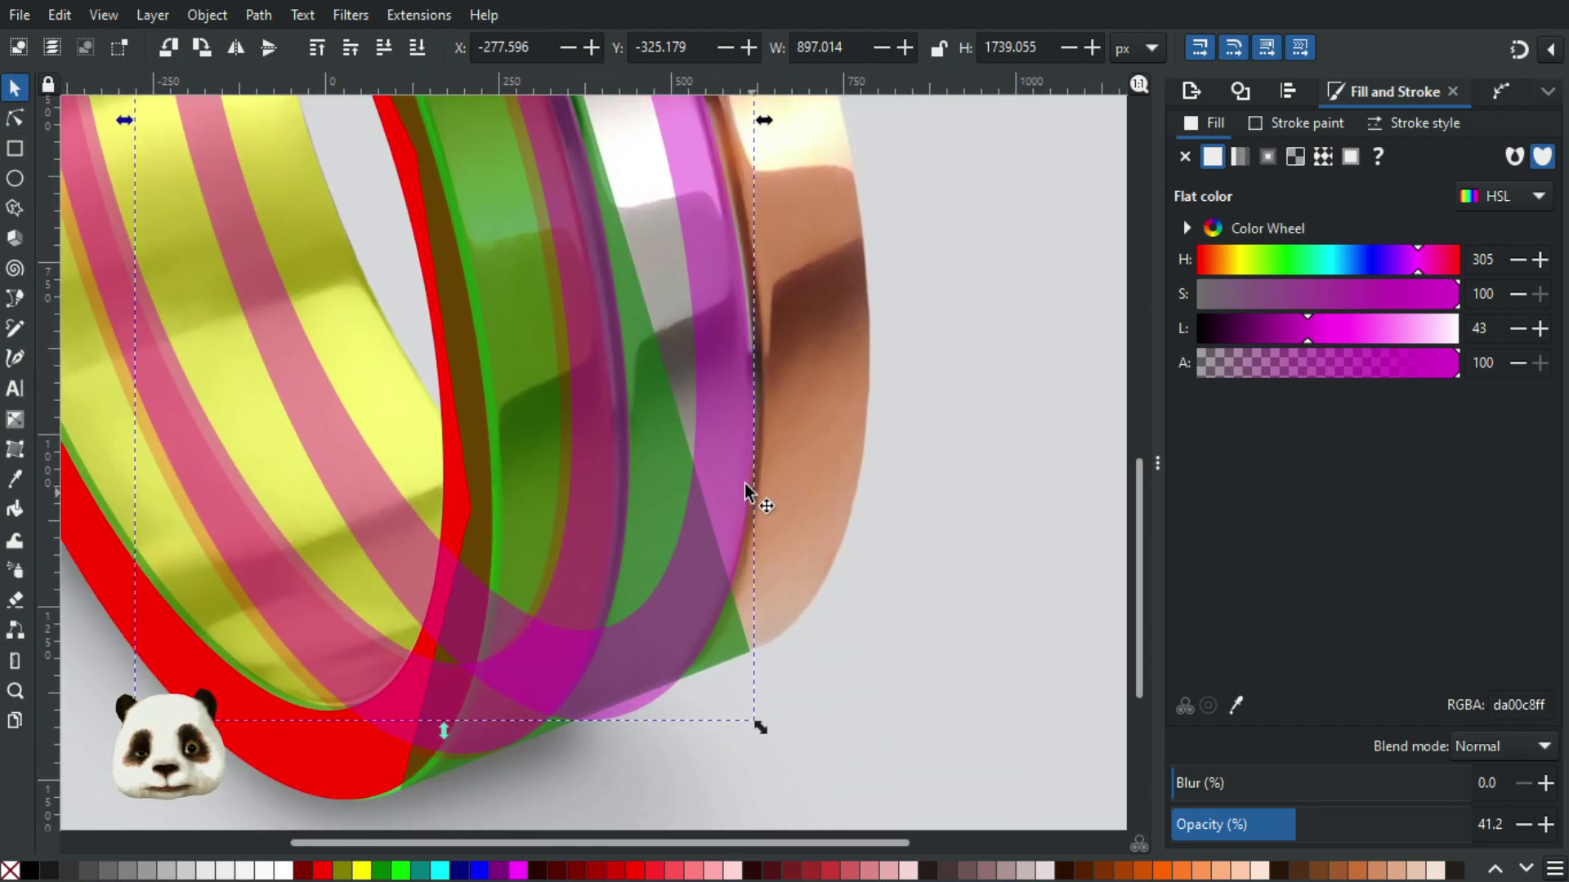
{"action": "left_click_drag", "start_coordinate": [736, 429], "coordinate": [738, 542]}
{"action": "scroll", "coordinate": [738, 543], "scroll_direction": "down", "scroll_amount": 3}
{"action": "scroll", "coordinate": [739, 539], "scroll_direction": "up", "scroll_amount": 1}
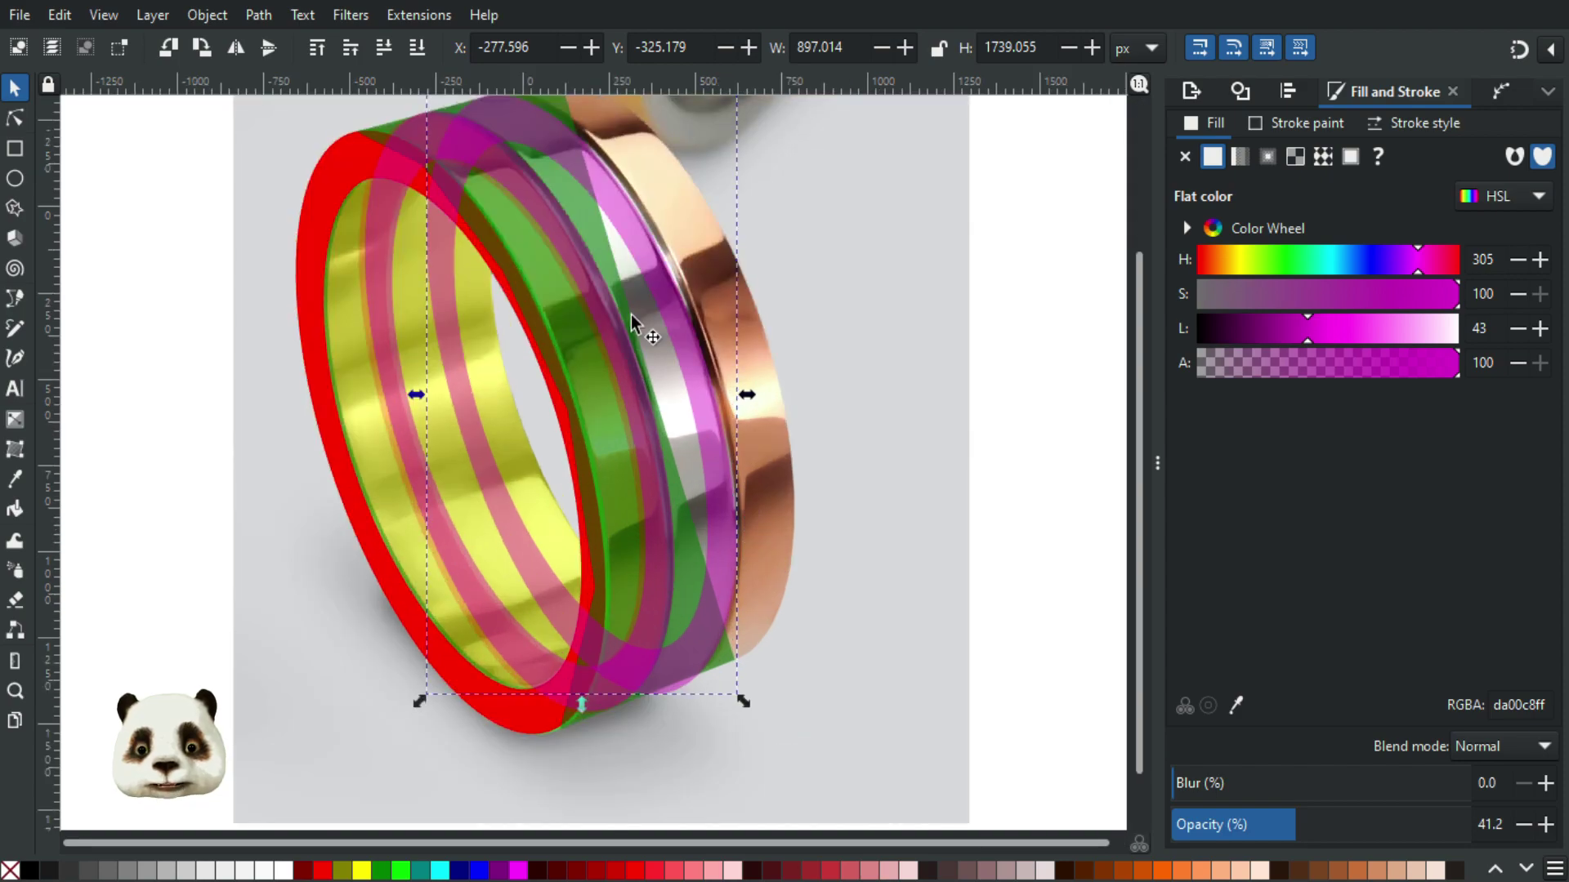
{"action": "left_click_drag", "start_coordinate": [663, 400], "coordinate": [690, 493]}
{"action": "scroll", "coordinate": [542, 287], "scroll_direction": "up", "scroll_amount": 4}
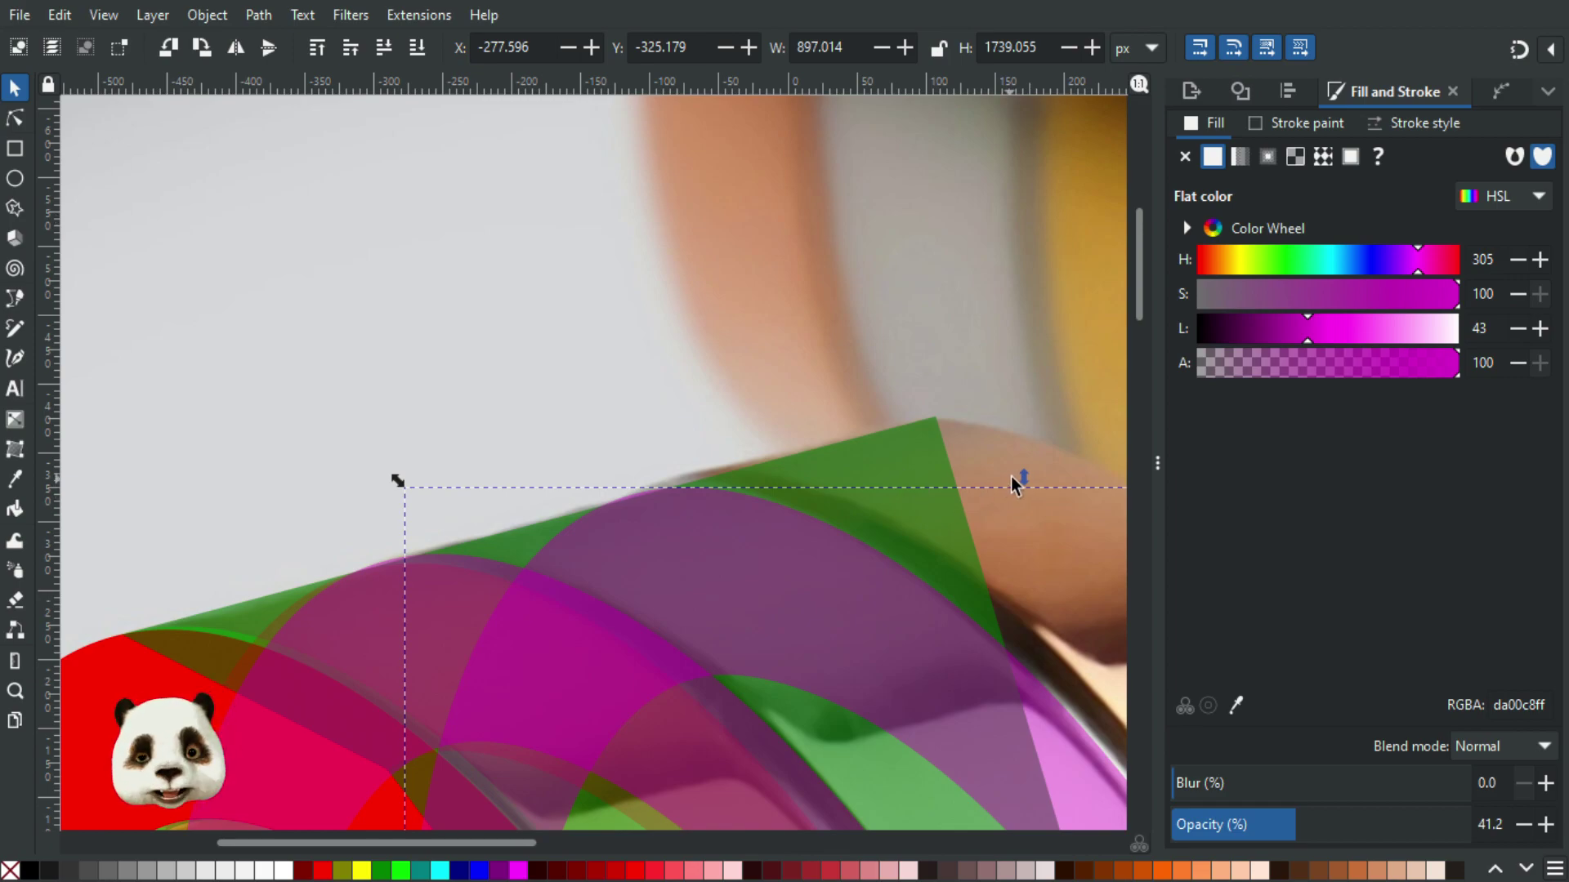
{"action": "left_click_drag", "start_coordinate": [1027, 479], "coordinate": [1023, 482]}
{"action": "left_click", "coordinate": [456, 562]}
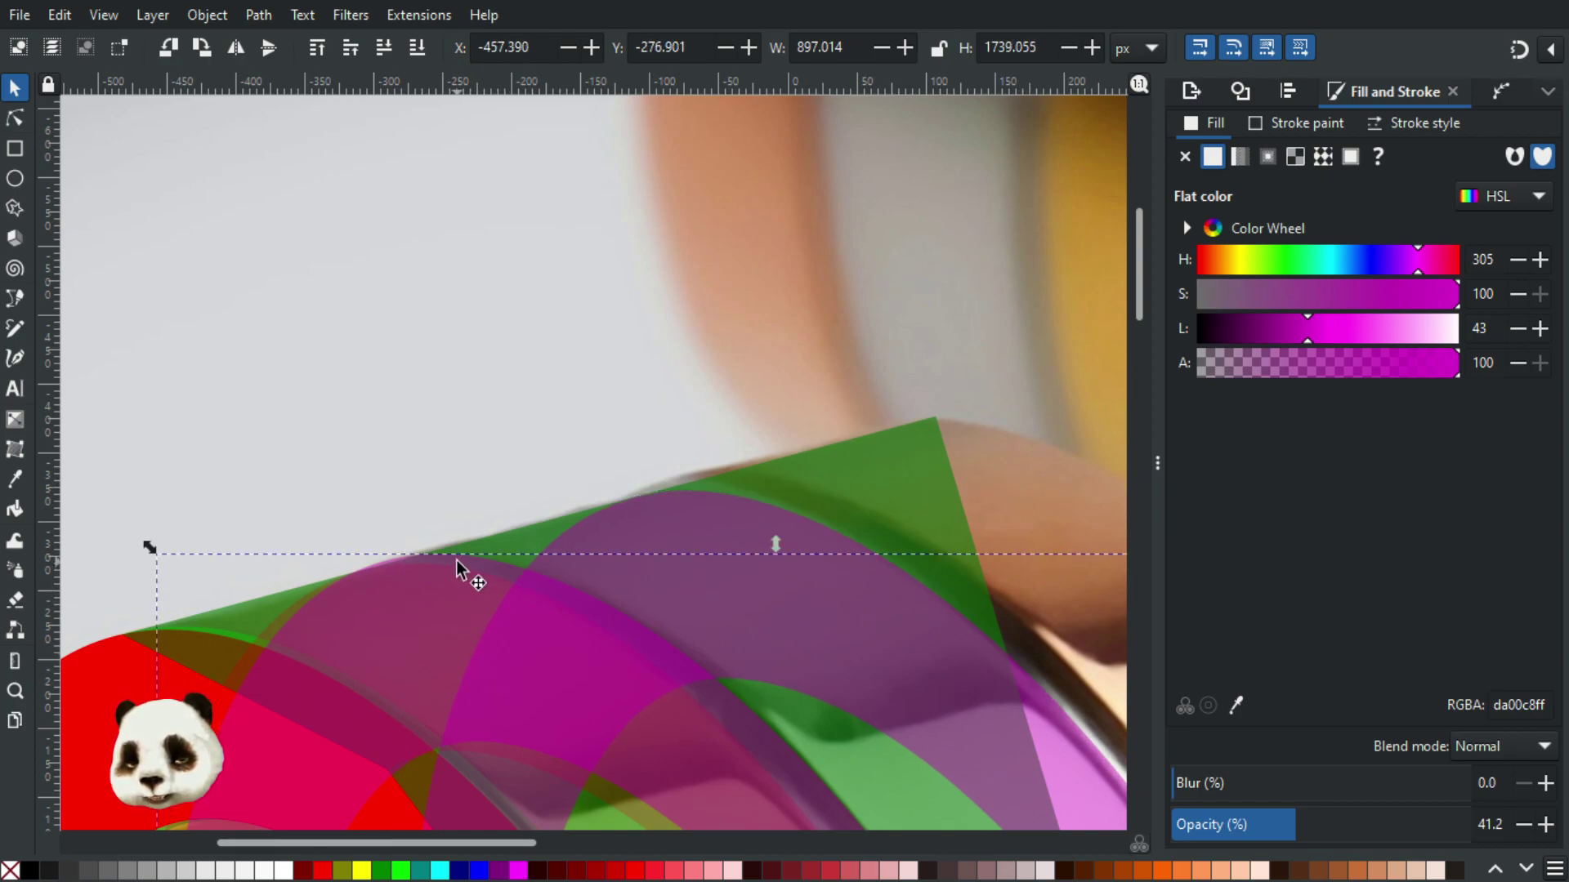
{"action": "left_click", "coordinate": [483, 557]}
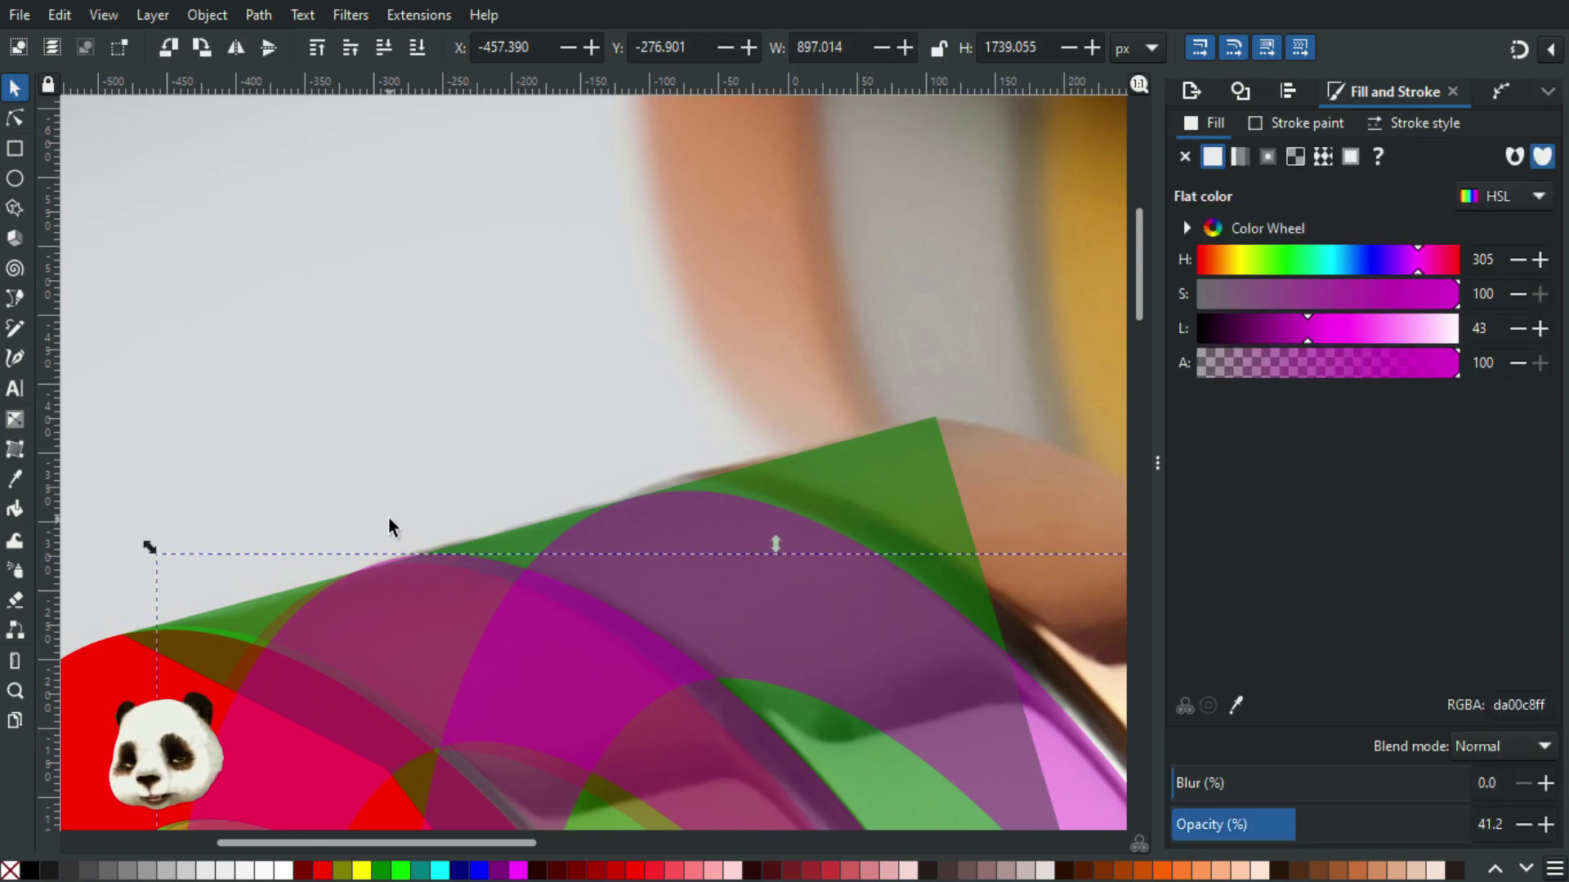
{"action": "left_click_drag", "start_coordinate": [776, 547], "coordinate": [777, 549]}
Step: Raise the lower edge of the outer magenta copy to fit the ring, reducing its height to about 1719.9 px
{"action": "left_click_drag", "start_coordinate": [841, 694], "coordinate": [125, 392]}
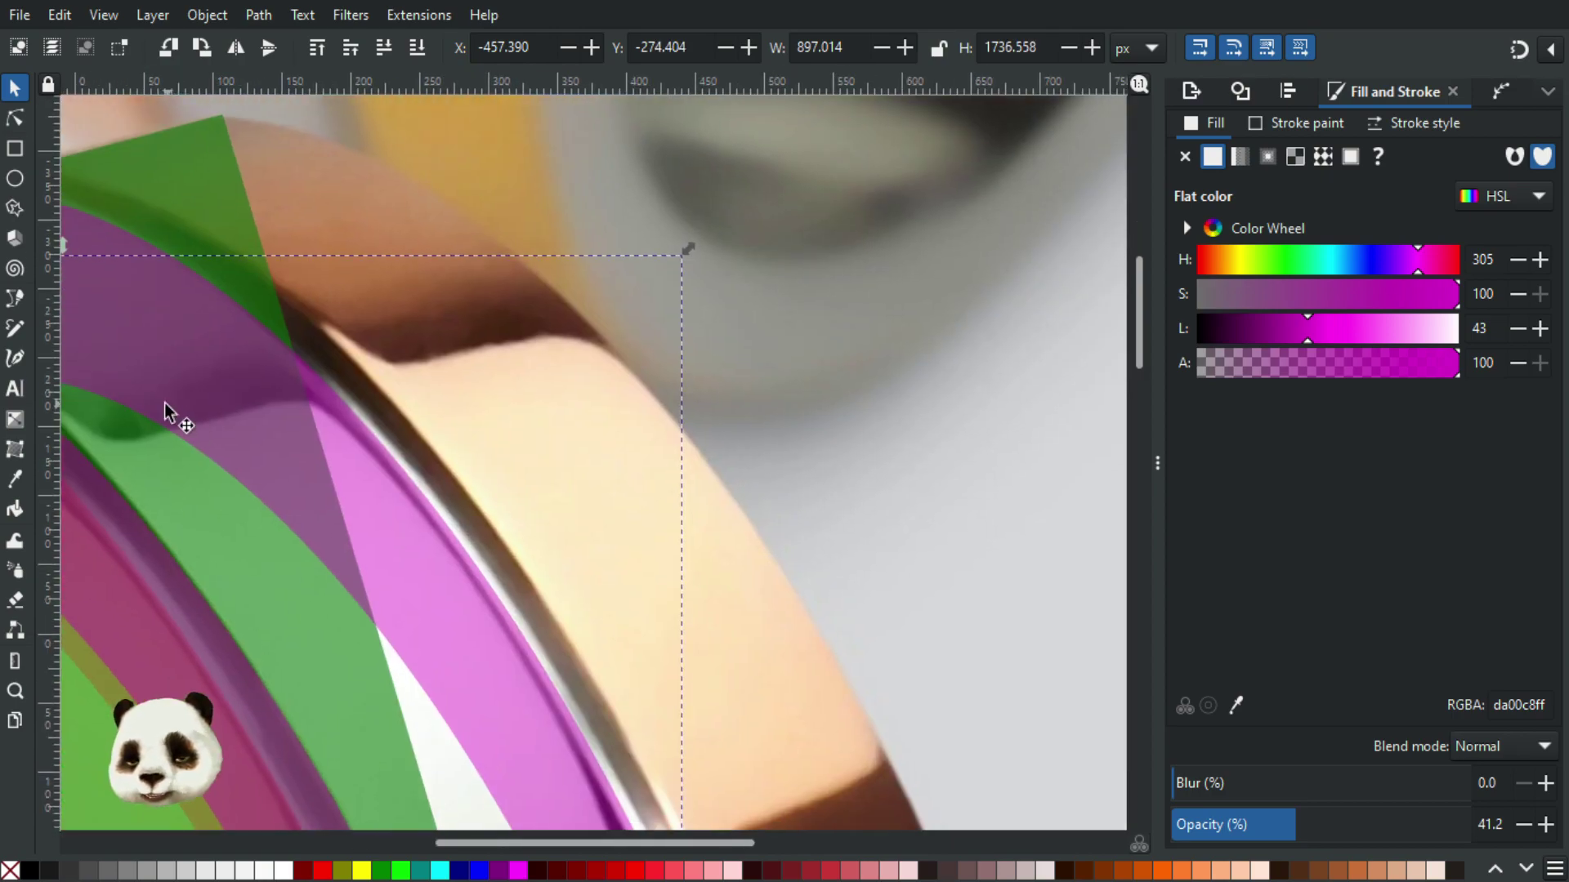
{"action": "scroll", "coordinate": [449, 505], "scroll_direction": "down", "scroll_amount": 3}
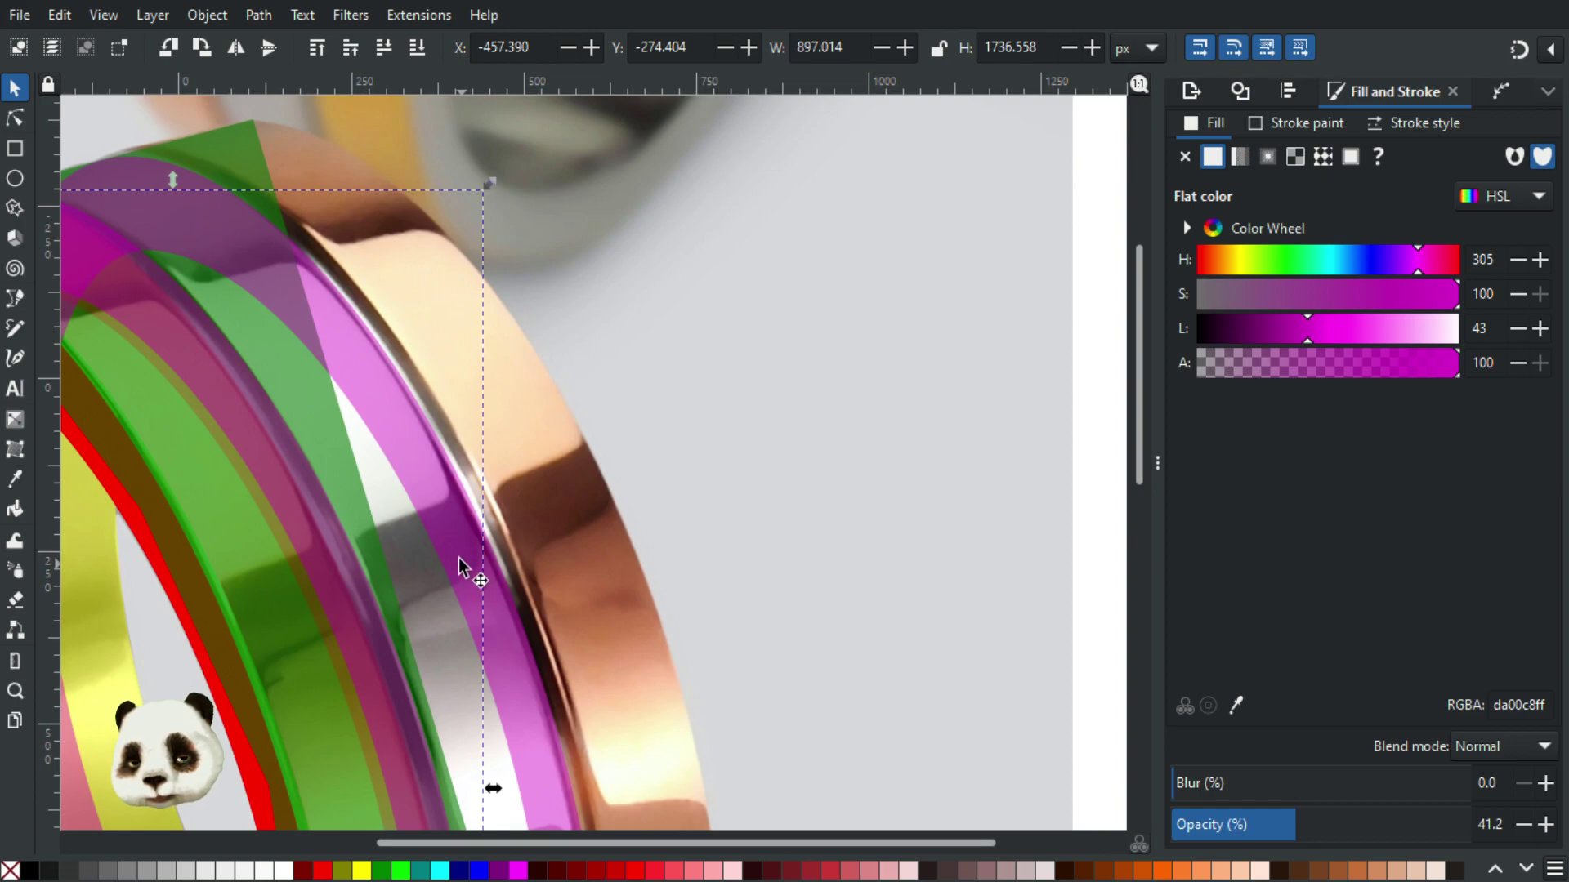
{"action": "left_click_drag", "start_coordinate": [458, 566], "coordinate": [403, 390]}
{"action": "scroll", "coordinate": [463, 446], "scroll_direction": "down", "scroll_amount": 10}
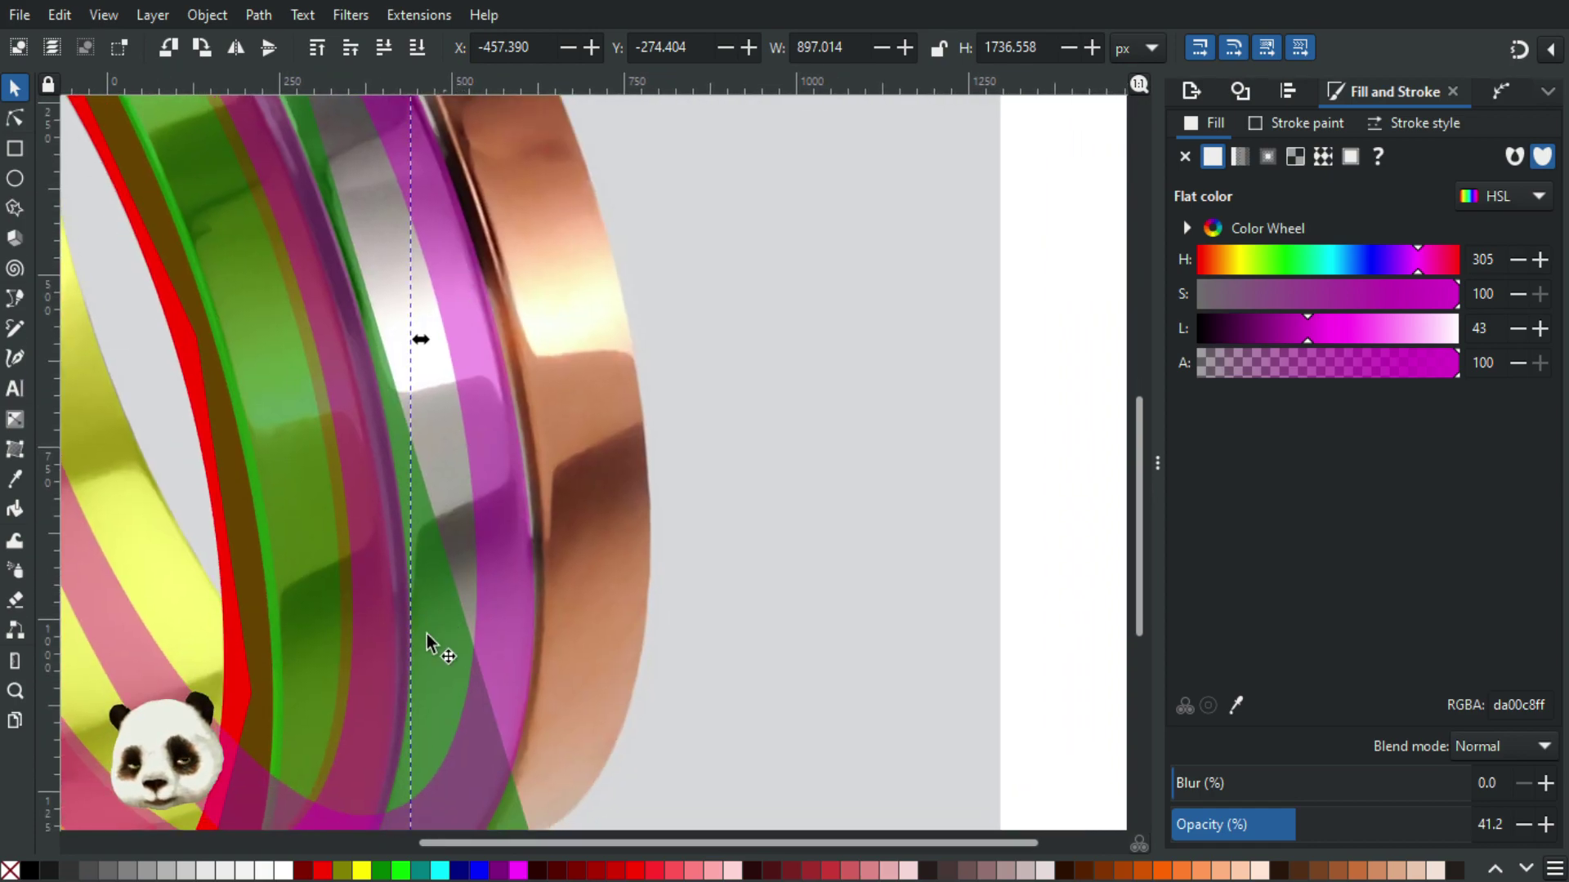
{"action": "left_click", "coordinate": [465, 614]}
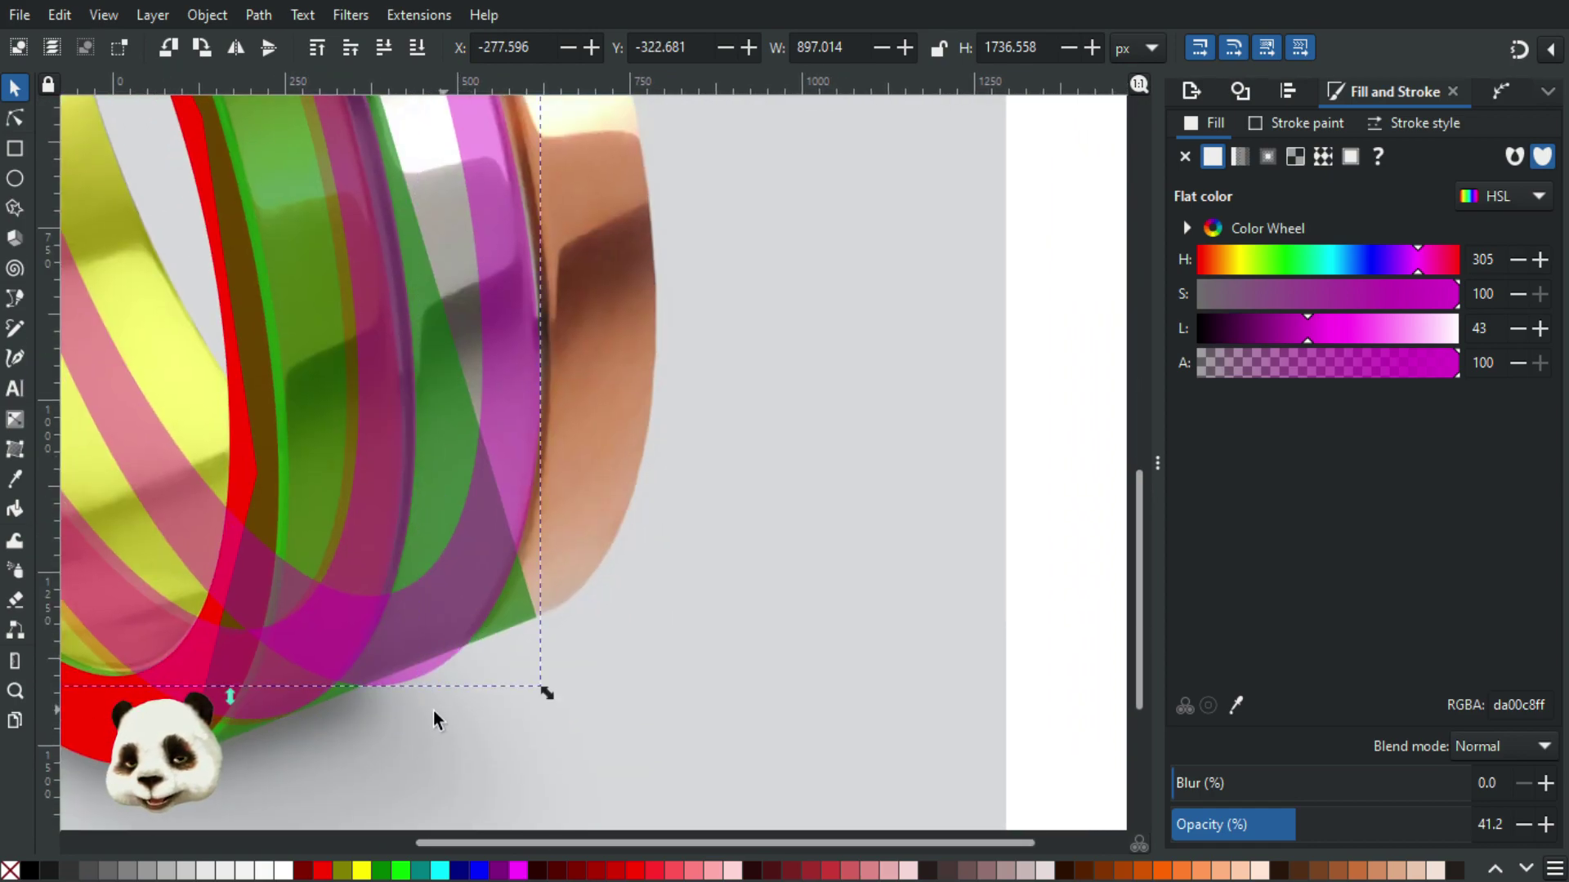
{"action": "left_click_drag", "start_coordinate": [228, 699], "coordinate": [229, 685]}
Step: Move the outer magenta copy's side node inward to about X 602.4, Y 822.9 px along the silver band's edge
{"action": "left_click_drag", "start_coordinate": [462, 350], "coordinate": [469, 732]}
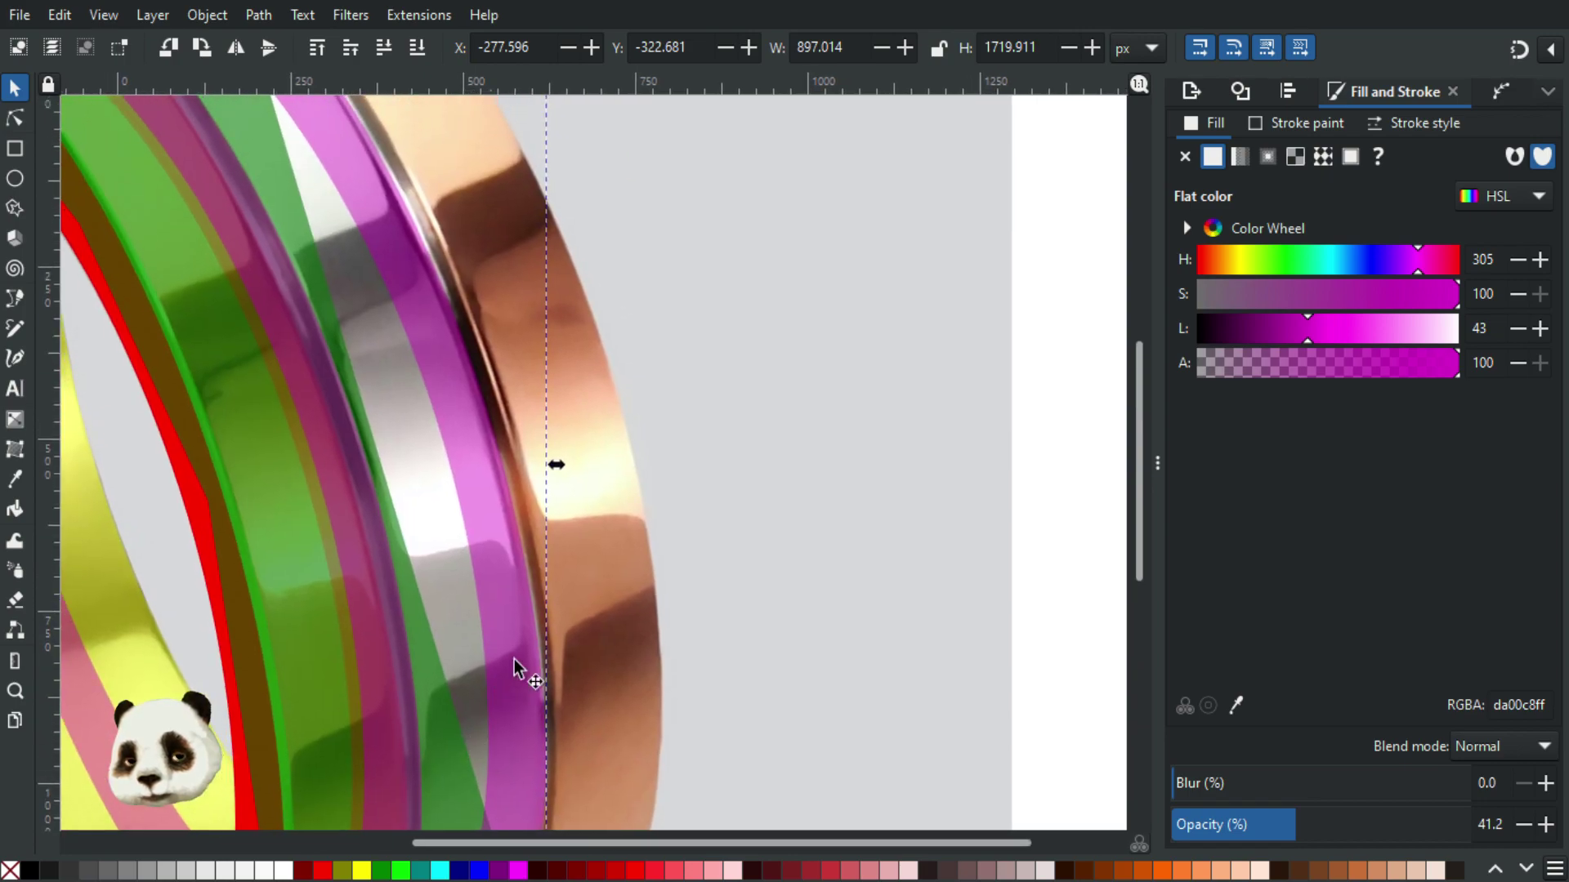
{"action": "left_click_drag", "start_coordinate": [490, 546], "coordinate": [573, 685]}
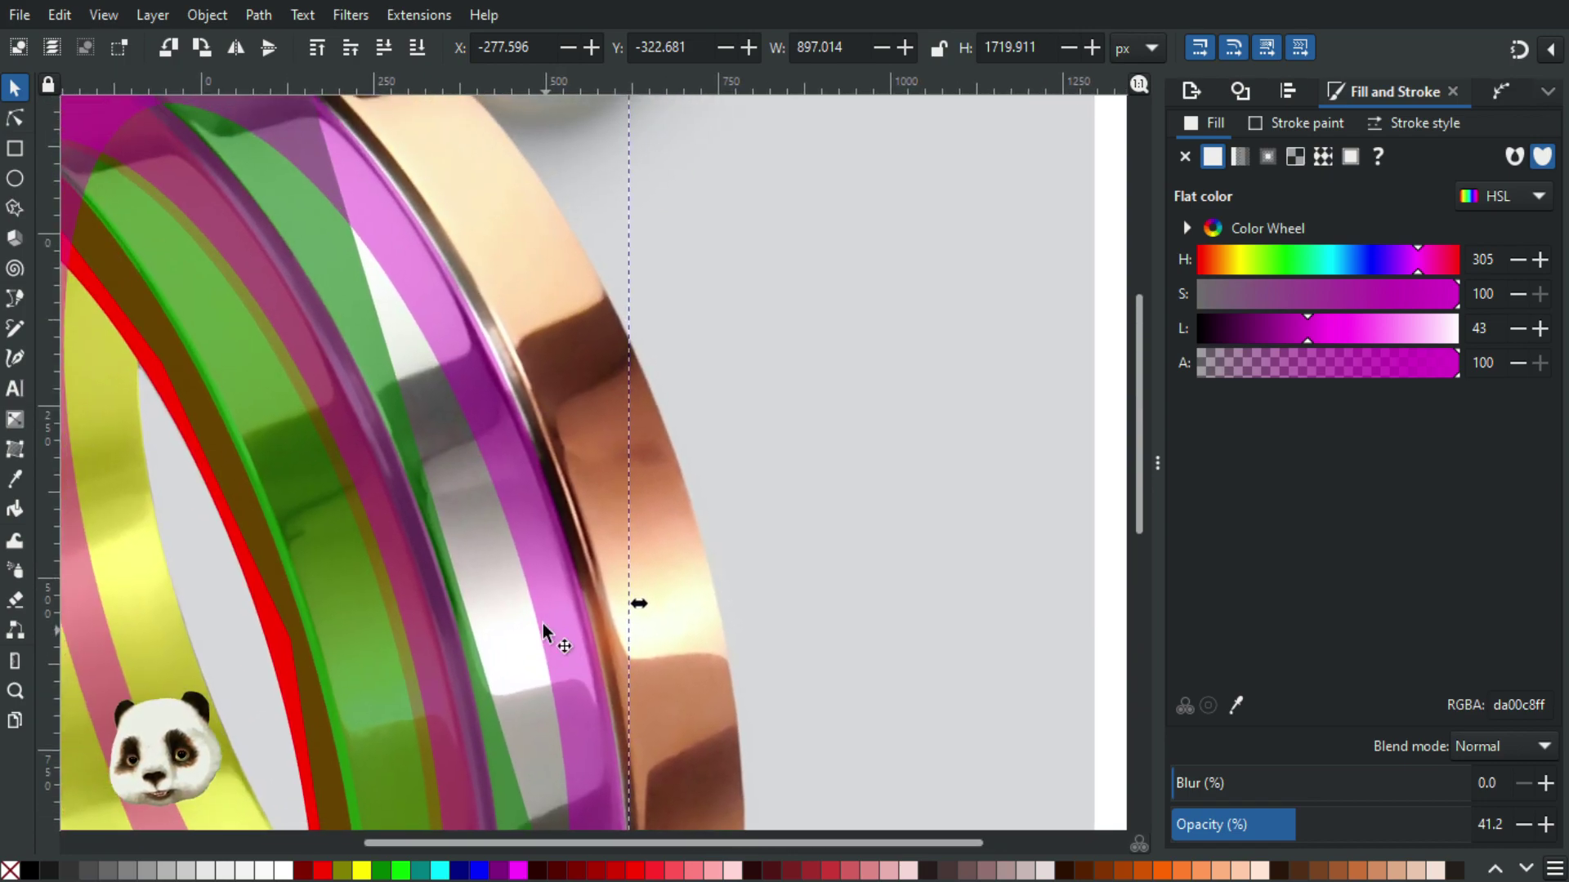
{"action": "left_click", "coordinate": [15, 120]}
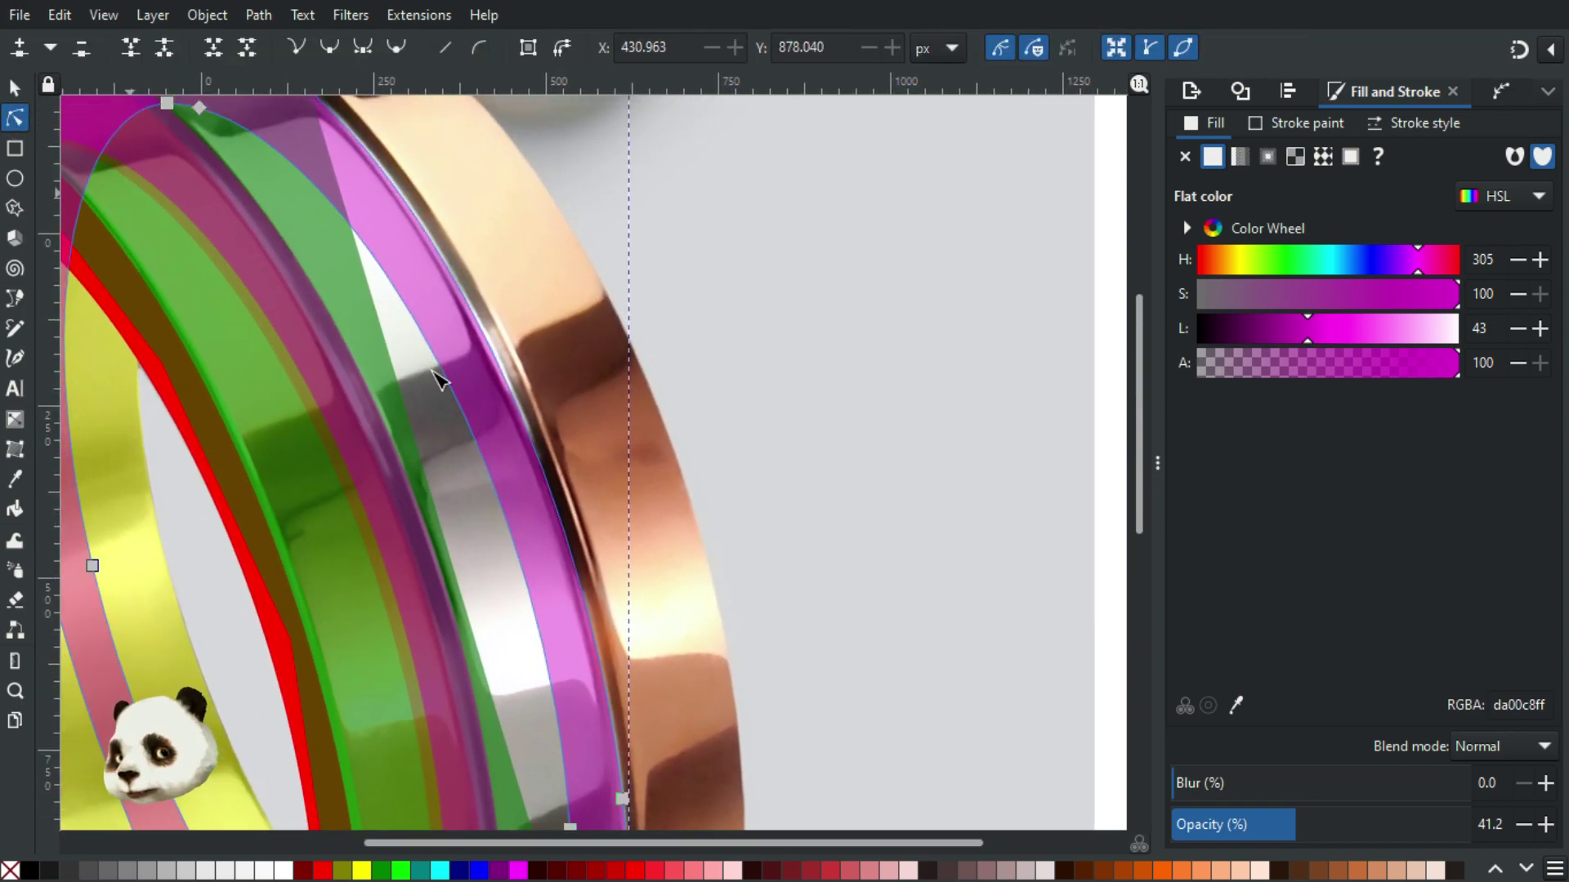
{"action": "left_click", "coordinate": [622, 799]}
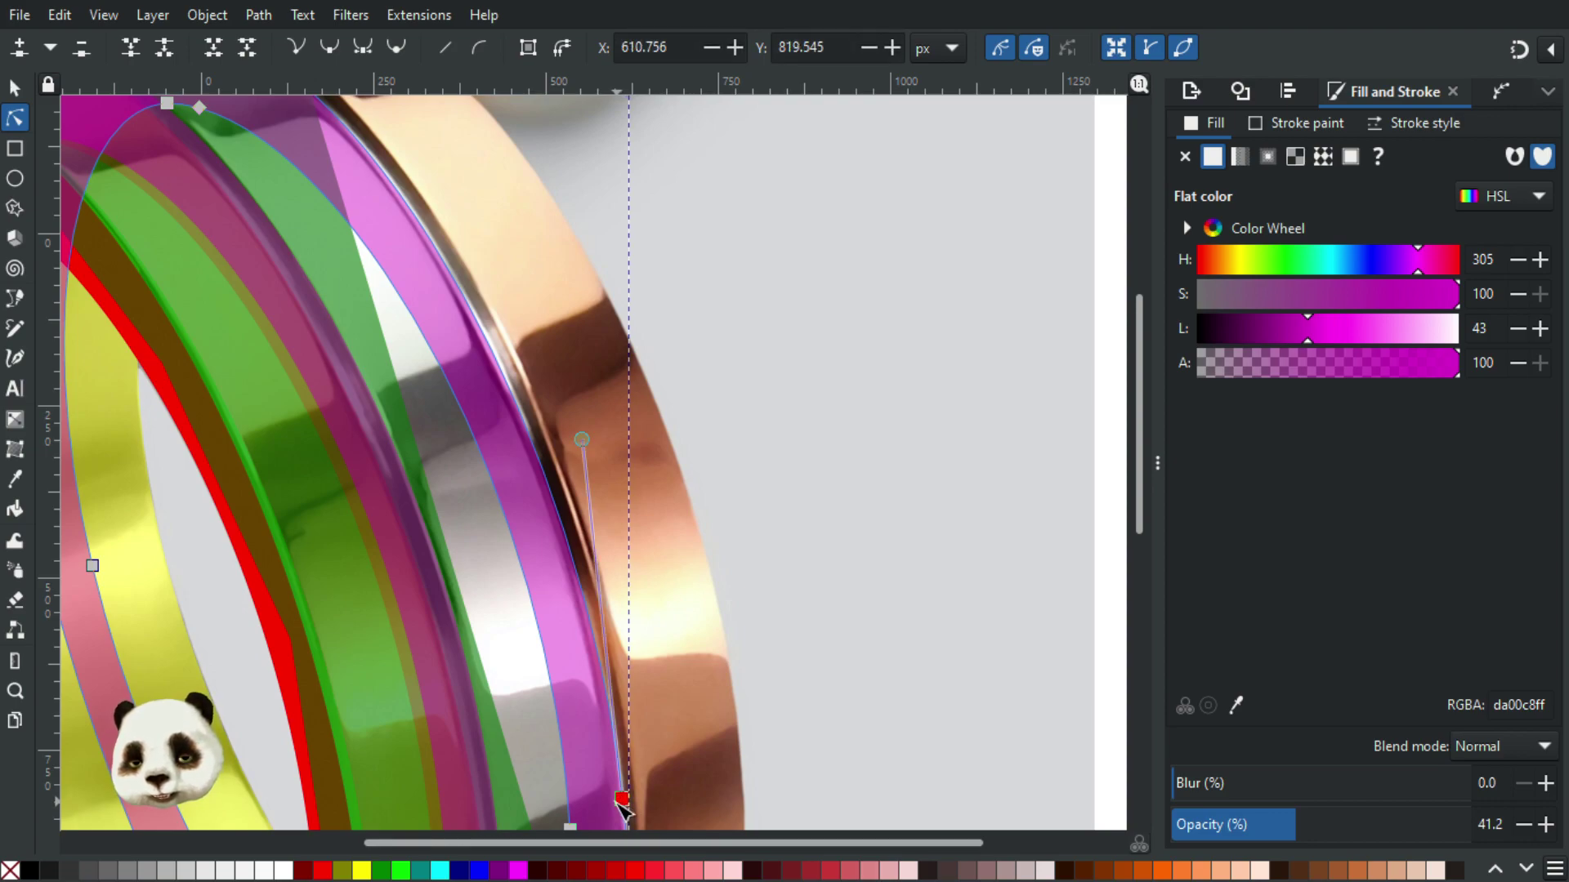
{"action": "left_click_drag", "start_coordinate": [622, 801], "coordinate": [617, 803]}
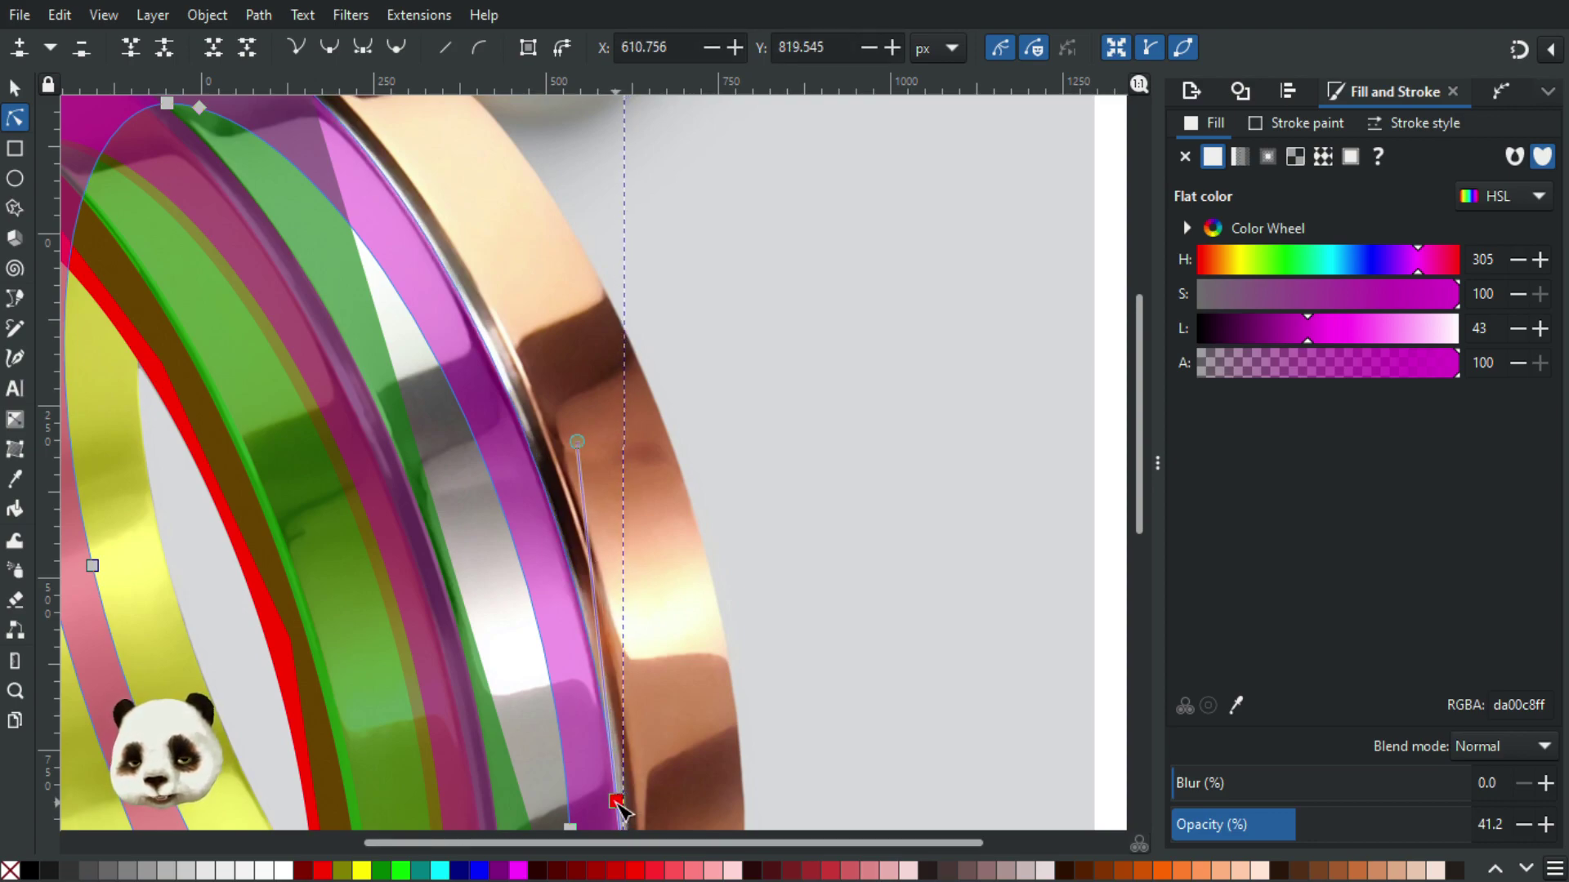
Step: Adjust that side node's lower curve handle so the outer magenta copy follows the silver band's lower outer edge
{"action": "scroll", "coordinate": [697, 702], "scroll_direction": "up", "scroll_amount": 10}
{"action": "scroll", "coordinate": [697, 703], "scroll_direction": "left", "scroll_amount": 4}
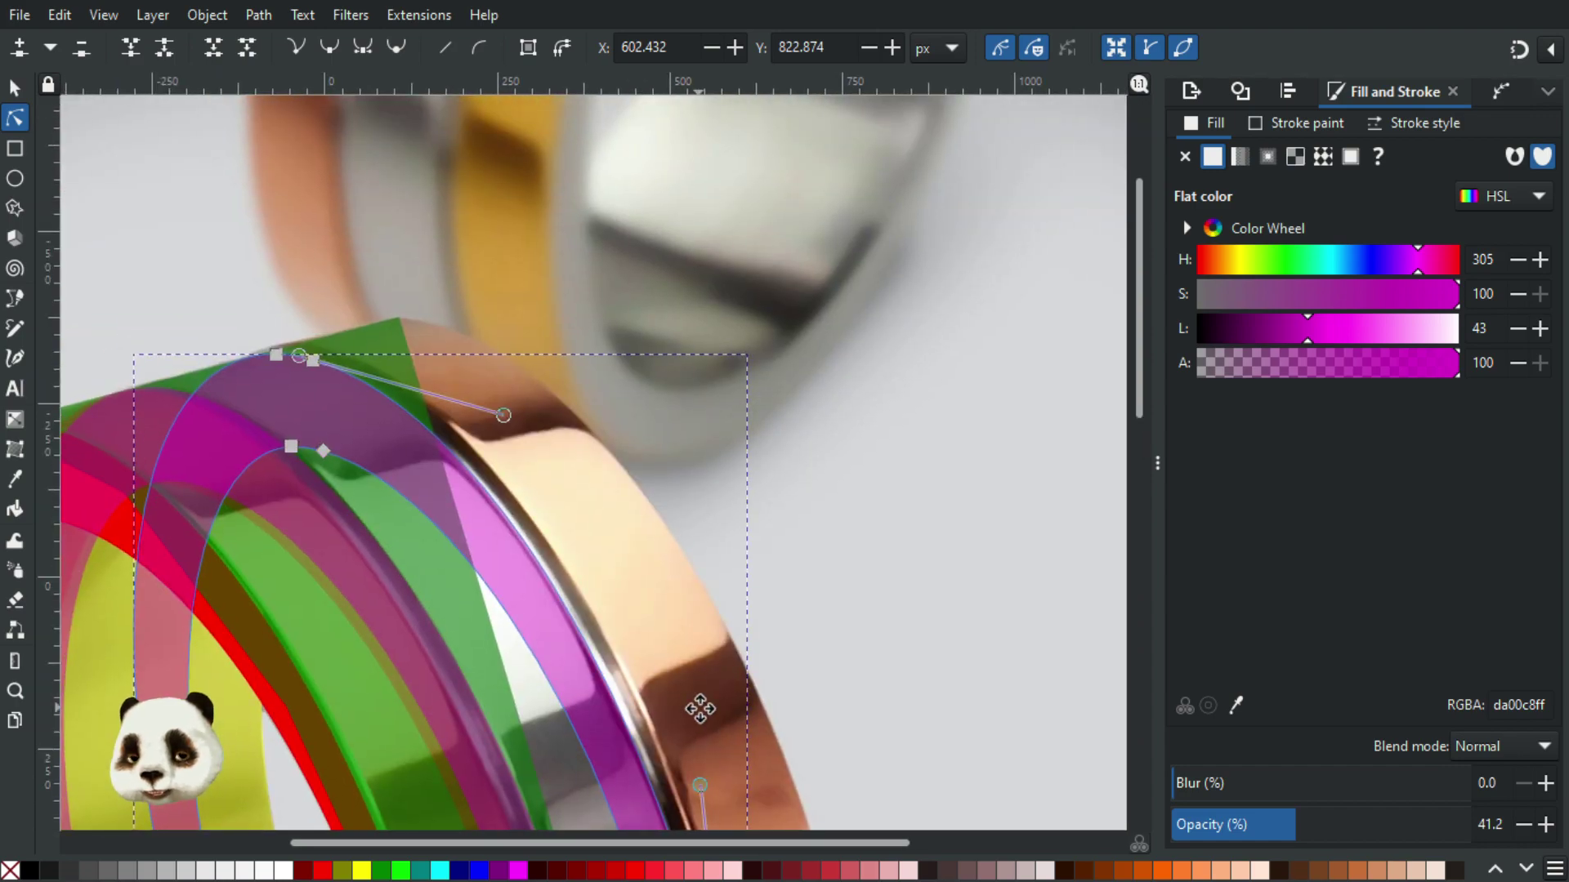
{"action": "scroll", "coordinate": [674, 608], "scroll_direction": "right", "scroll_amount": 6}
{"action": "scroll", "coordinate": [638, 630], "scroll_direction": "down", "scroll_amount": 13}
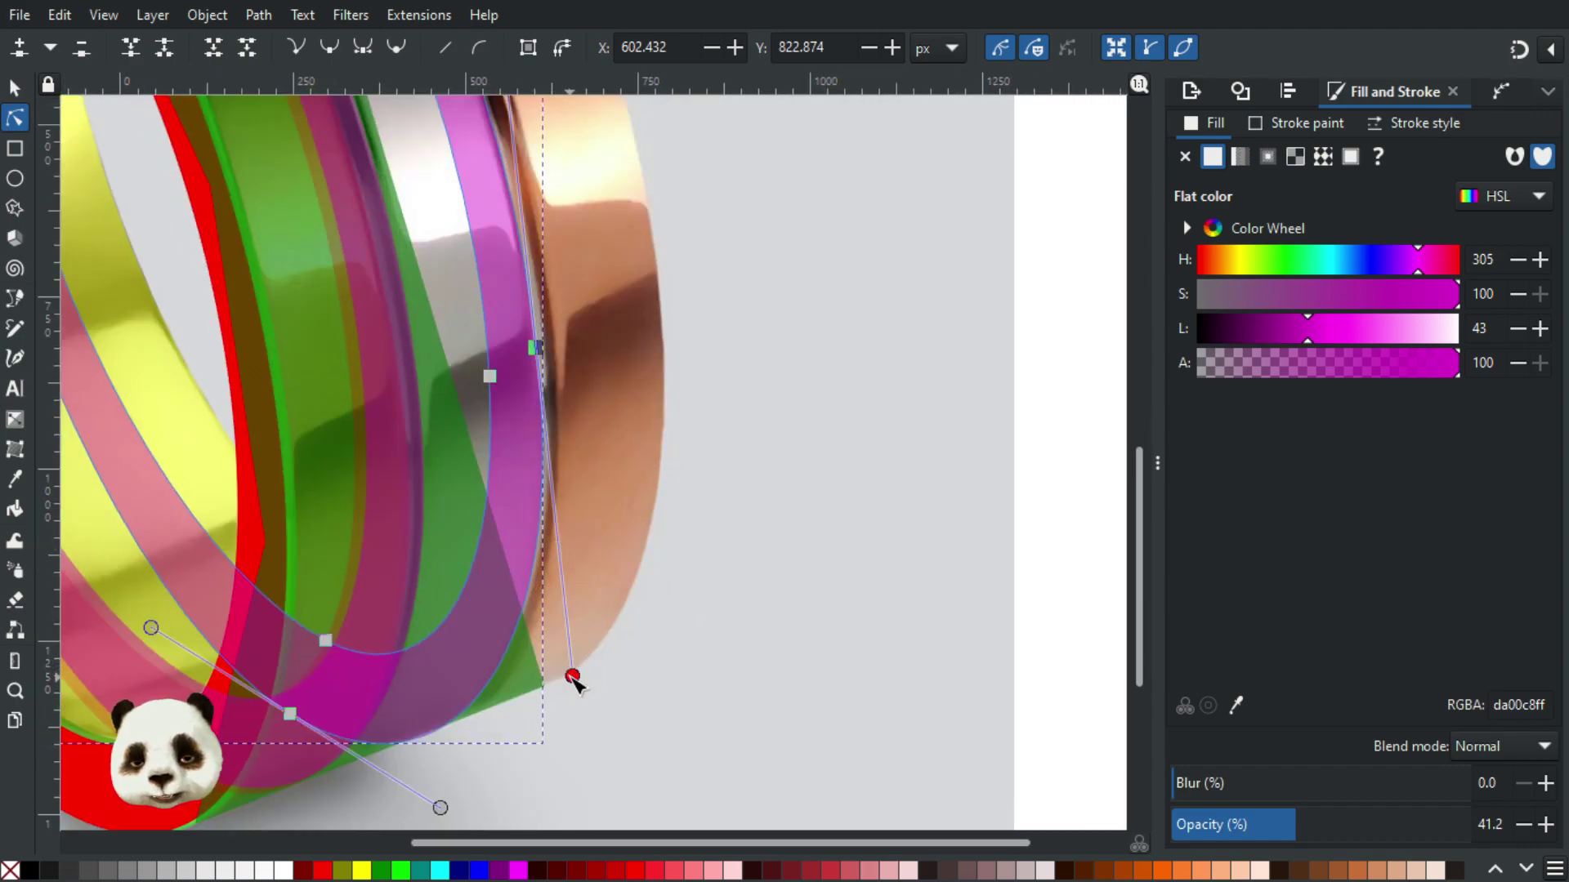
{"action": "left_click_drag", "start_coordinate": [574, 680], "coordinate": [575, 686]}
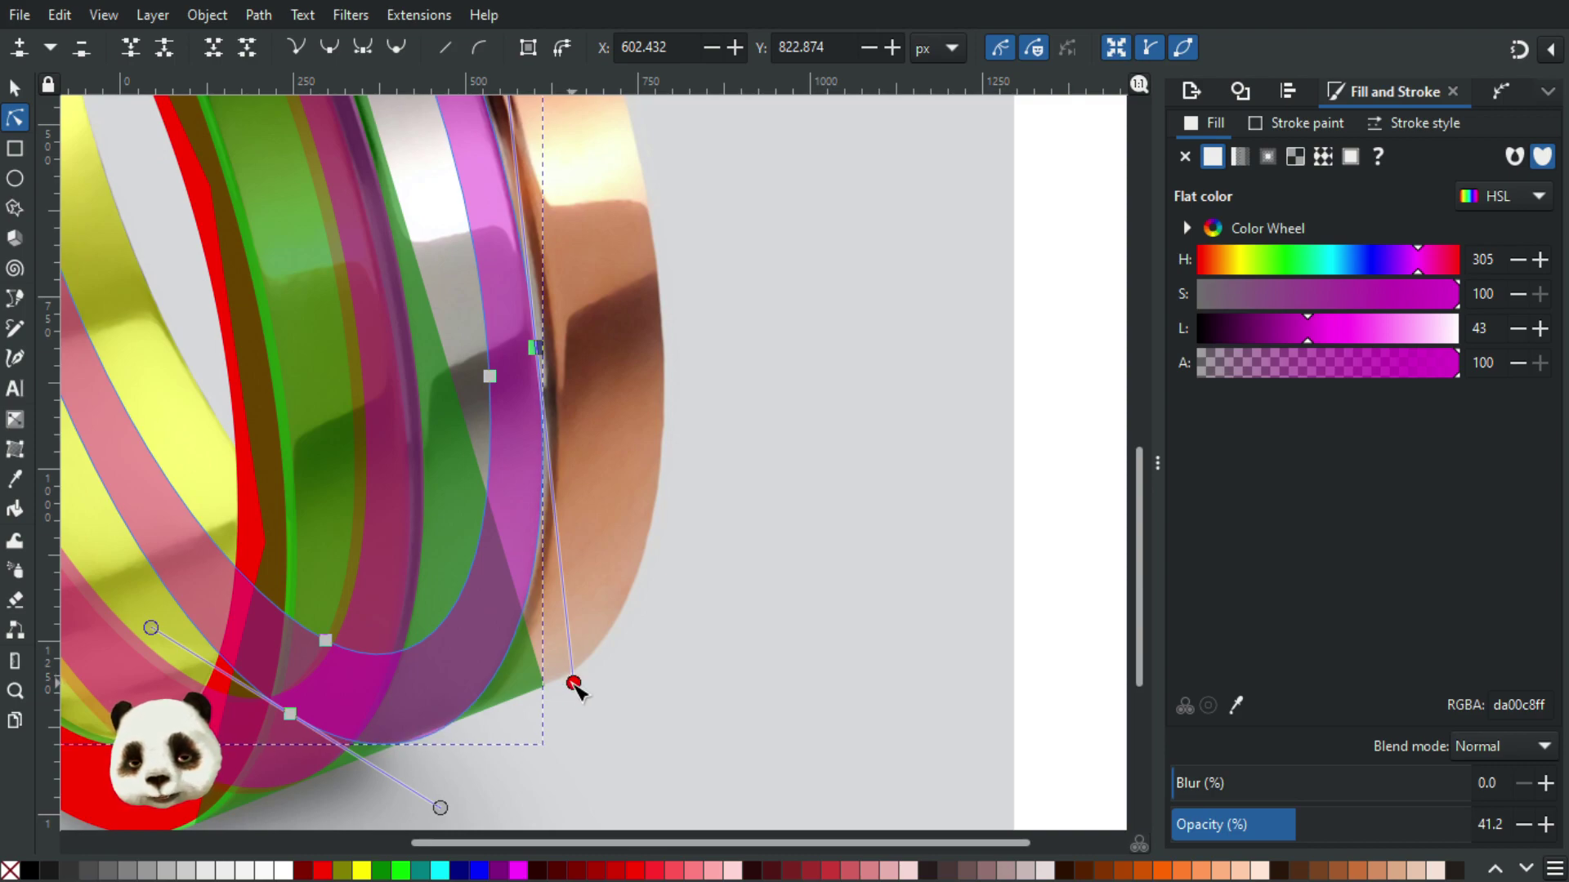
Step: Shorten the lower and upper curve handles of the outer magenta copy to refine its fit along the silver band's outer edge
{"action": "left_click_drag", "start_coordinate": [435, 807], "coordinate": [435, 808]}
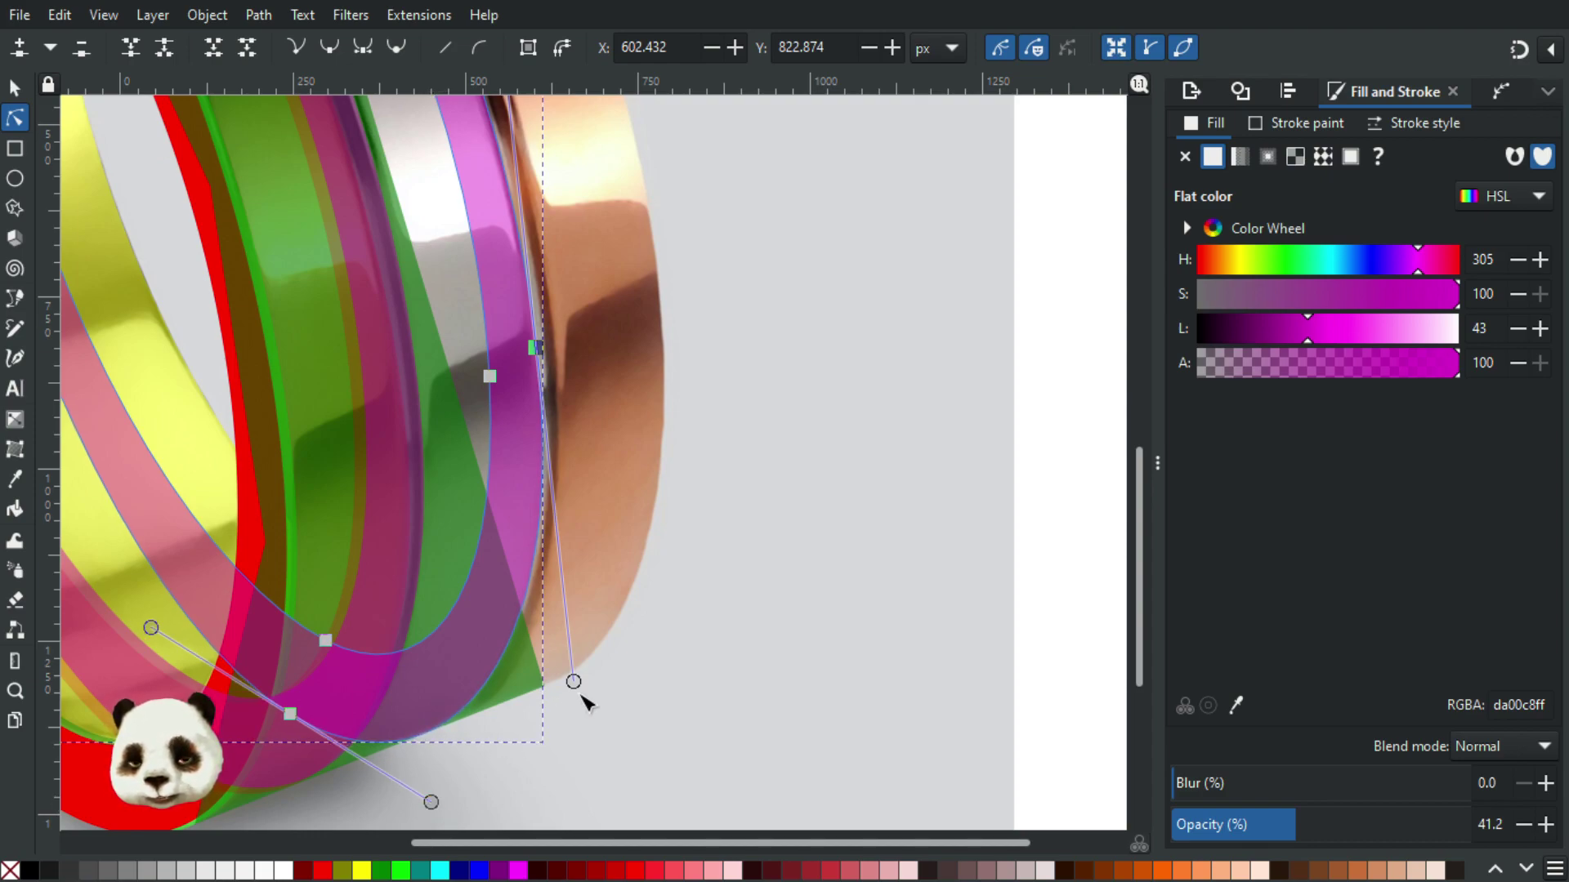
{"action": "left_click_drag", "start_coordinate": [641, 286], "coordinate": [835, 743]}
{"action": "left_click_drag", "start_coordinate": [523, 257], "coordinate": [676, 596]}
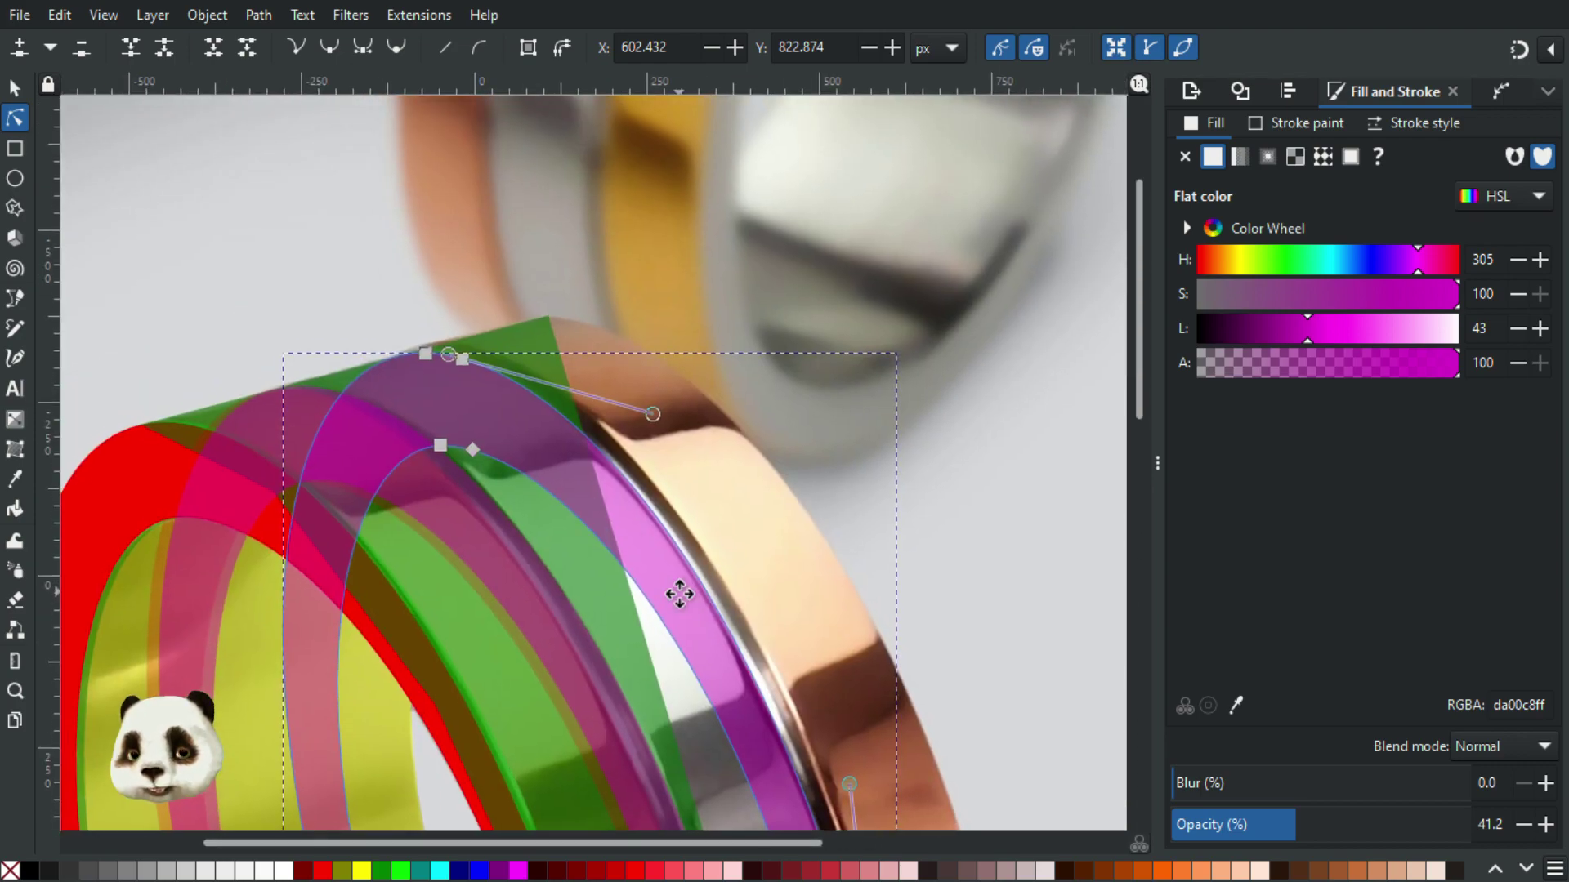
{"action": "scroll", "coordinate": [700, 475], "scroll_direction": "up", "scroll_amount": 1}
{"action": "left_click_drag", "start_coordinate": [752, 549], "coordinate": [610, 497]}
{"action": "left_click_drag", "start_coordinate": [505, 307], "coordinate": [496, 306]}
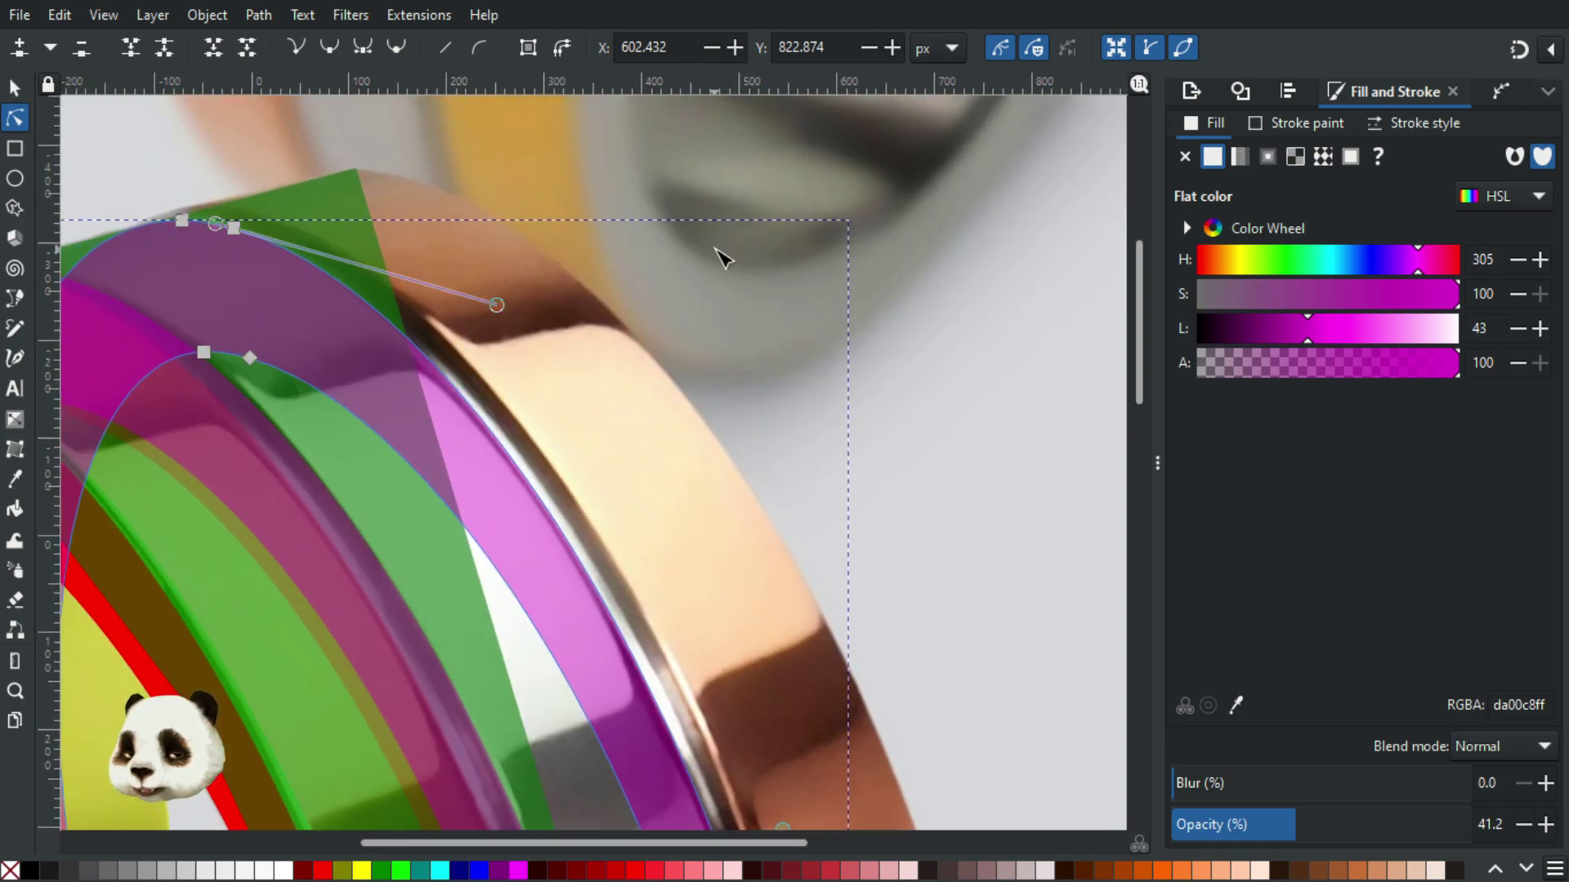
{"action": "scroll", "coordinate": [725, 263], "scroll_direction": "down", "scroll_amount": 3}
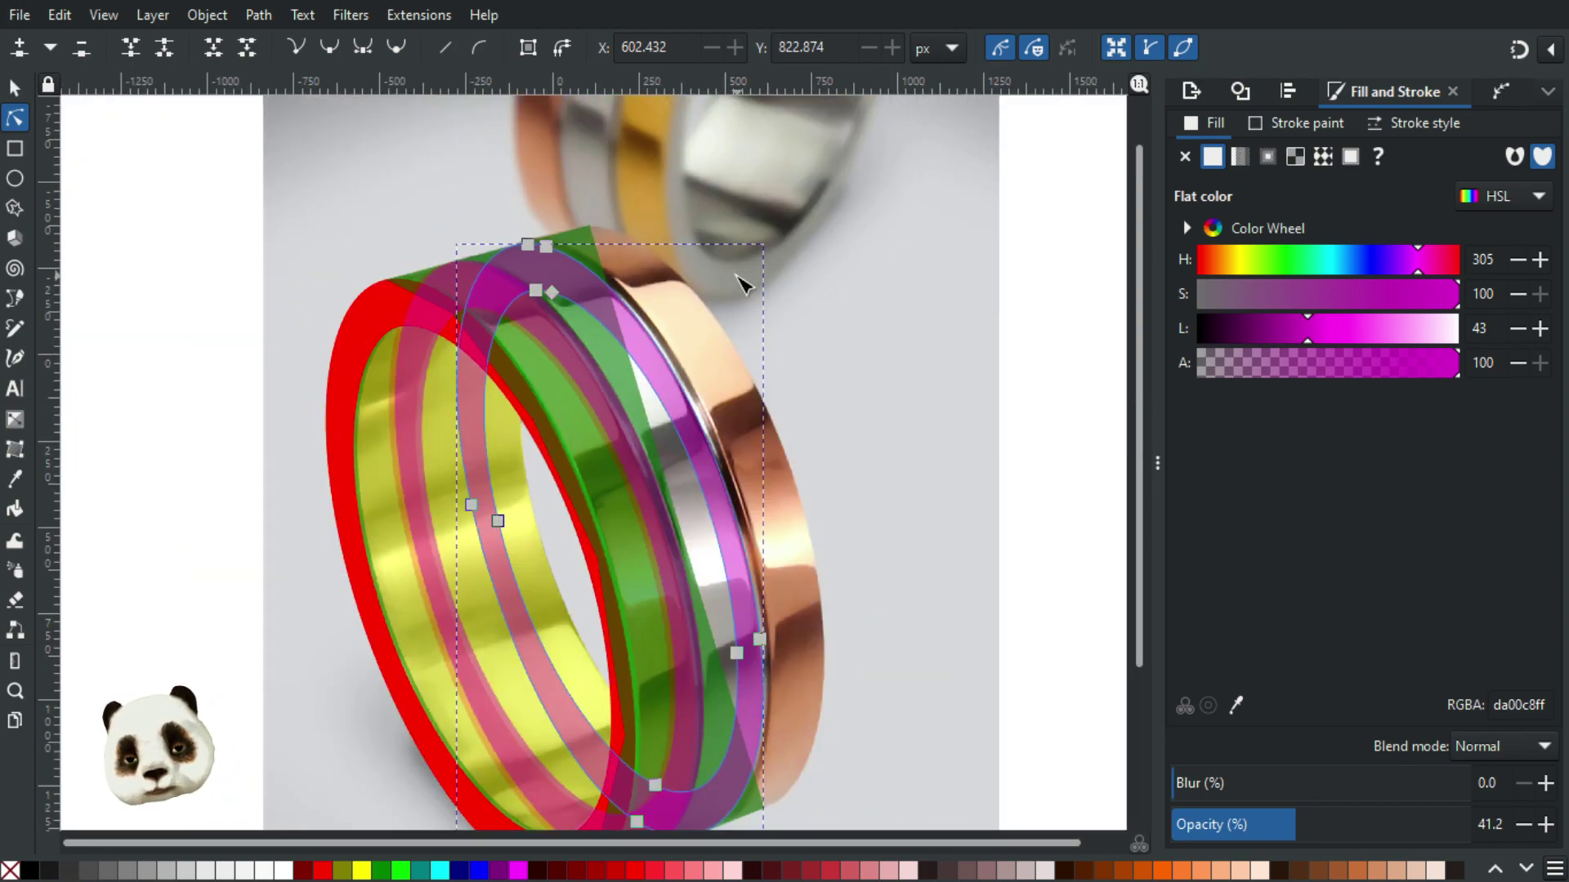
Step: Duplicate the outer magenta copy, offset it to about X -244.3, Y -329.3 px, and set the duplicate's hue to 215
{"action": "left_click", "coordinate": [14, 87]}
{"action": "scroll", "coordinate": [894, 304], "scroll_direction": "up", "scroll_amount": 2}
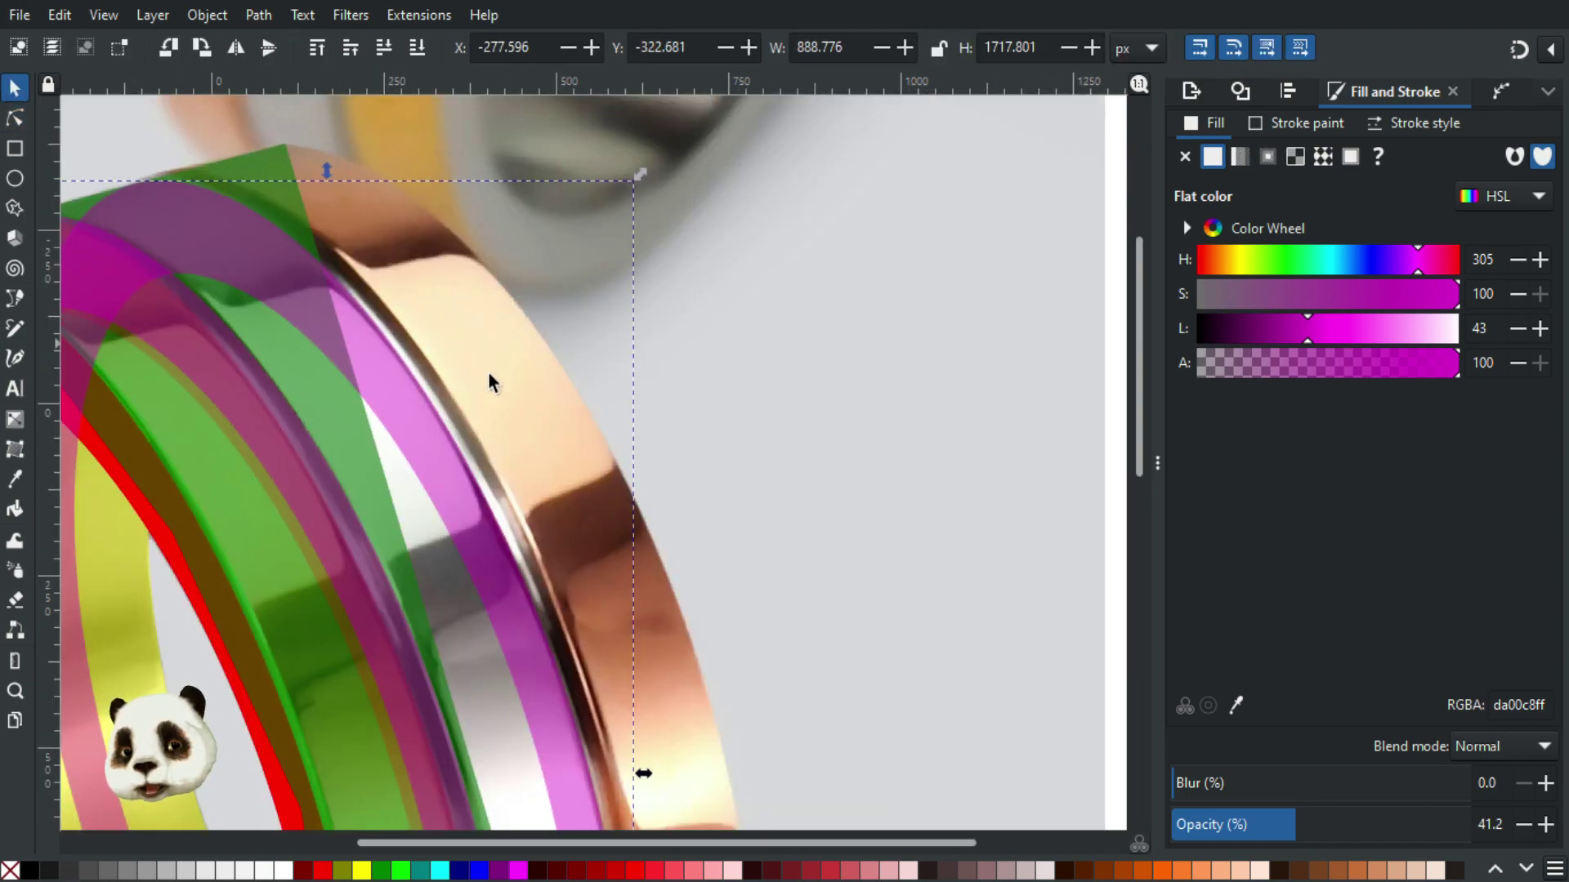
{"action": "left_click_drag", "start_coordinate": [409, 420], "coordinate": [438, 414]}
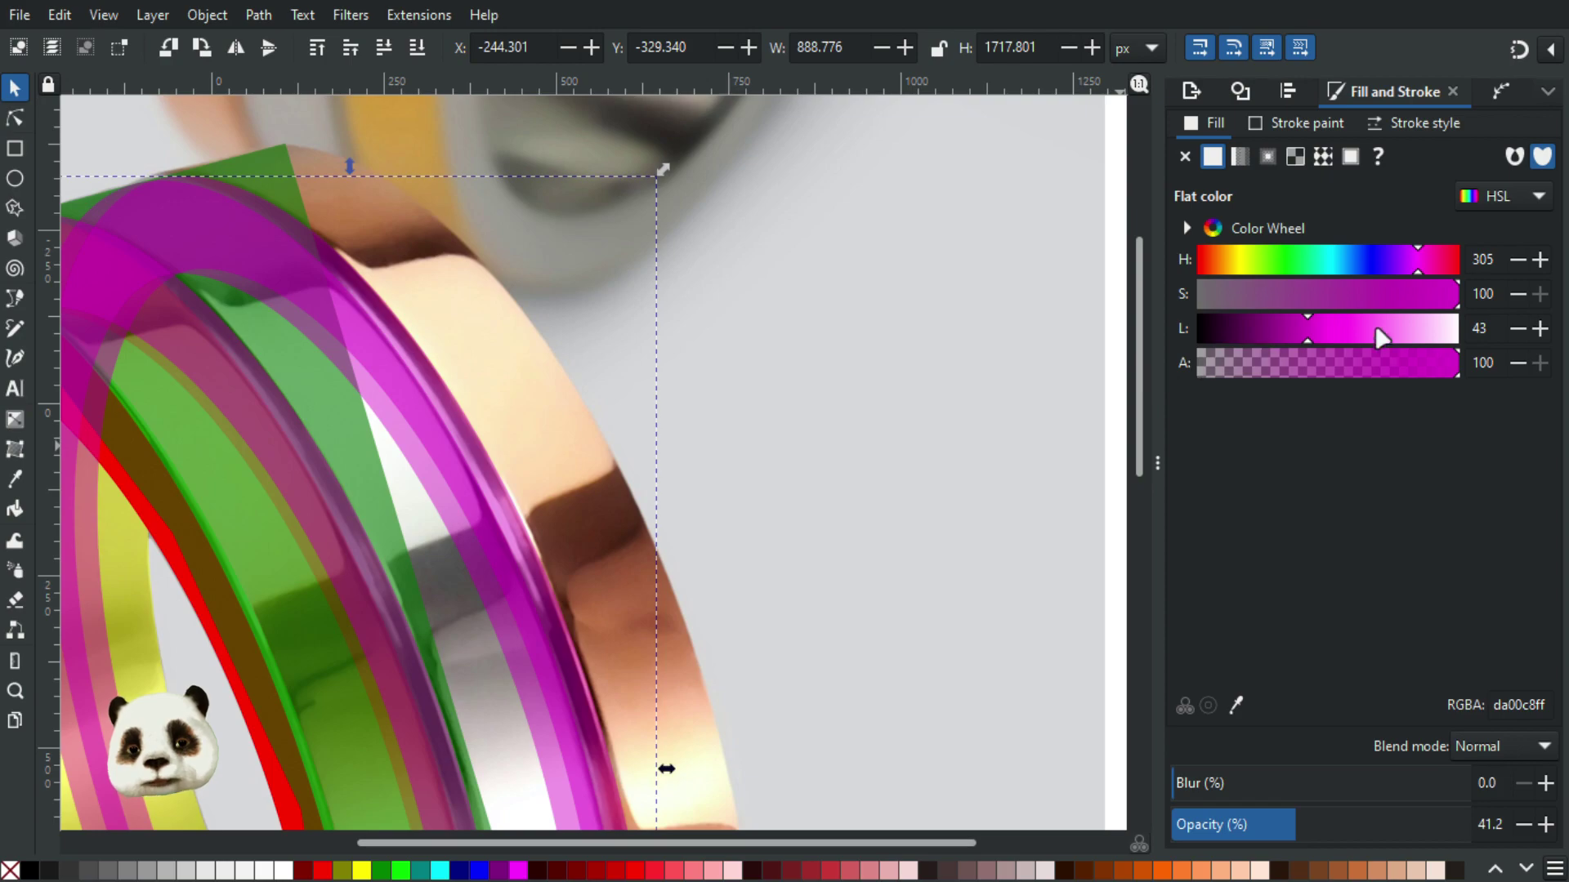
{"action": "left_click", "coordinate": [1353, 258]}
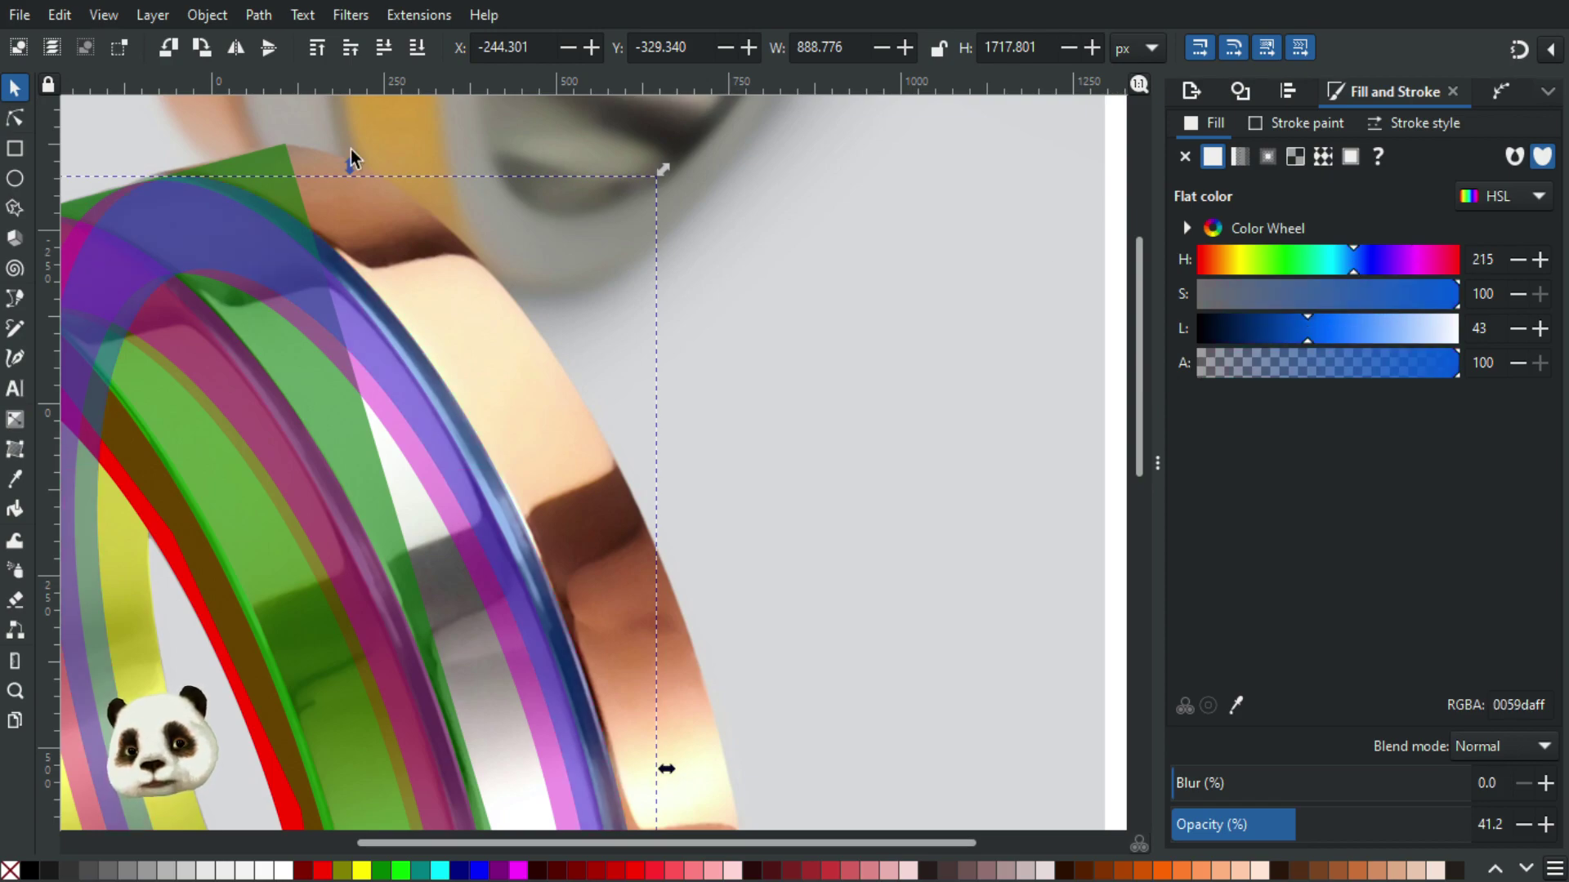
Step: Fine-position the blue copy at about X -244.6, Y -331.4 px along the groove between the silver and rose gold bands
{"action": "left_click_drag", "start_coordinate": [286, 155], "coordinate": [665, 302]}
{"action": "scroll", "coordinate": [665, 270], "scroll_direction": "up", "scroll_amount": 4}
{"action": "left_click_drag", "start_coordinate": [487, 381], "coordinate": [704, 272]}
{"action": "scroll", "coordinate": [473, 482], "scroll_direction": "up", "scroll_amount": 1}
{"action": "left_click_drag", "start_coordinate": [409, 503], "coordinate": [402, 491]}
{"action": "scroll", "coordinate": [694, 489], "scroll_direction": "down", "scroll_amount": 3}
{"action": "left_click_drag", "start_coordinate": [873, 567], "coordinate": [598, 252]}
{"action": "scroll", "coordinate": [691, 399], "scroll_direction": "down", "scroll_amount": 2}
{"action": "left_click_drag", "start_coordinate": [796, 496], "coordinate": [743, 370]}
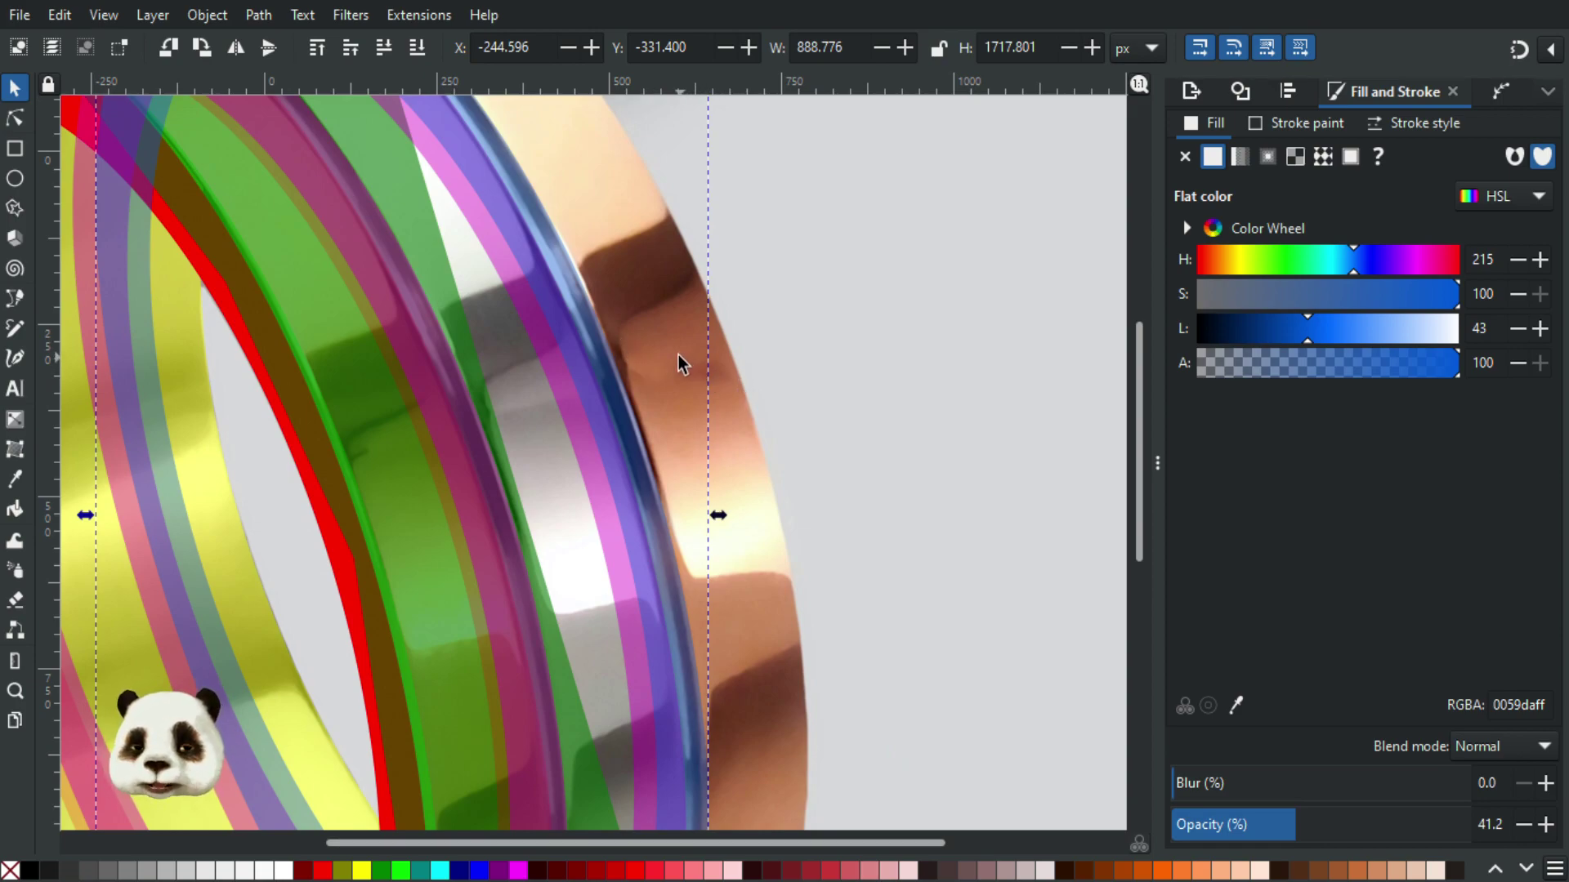
{"action": "left_click", "coordinate": [1549, 50]}
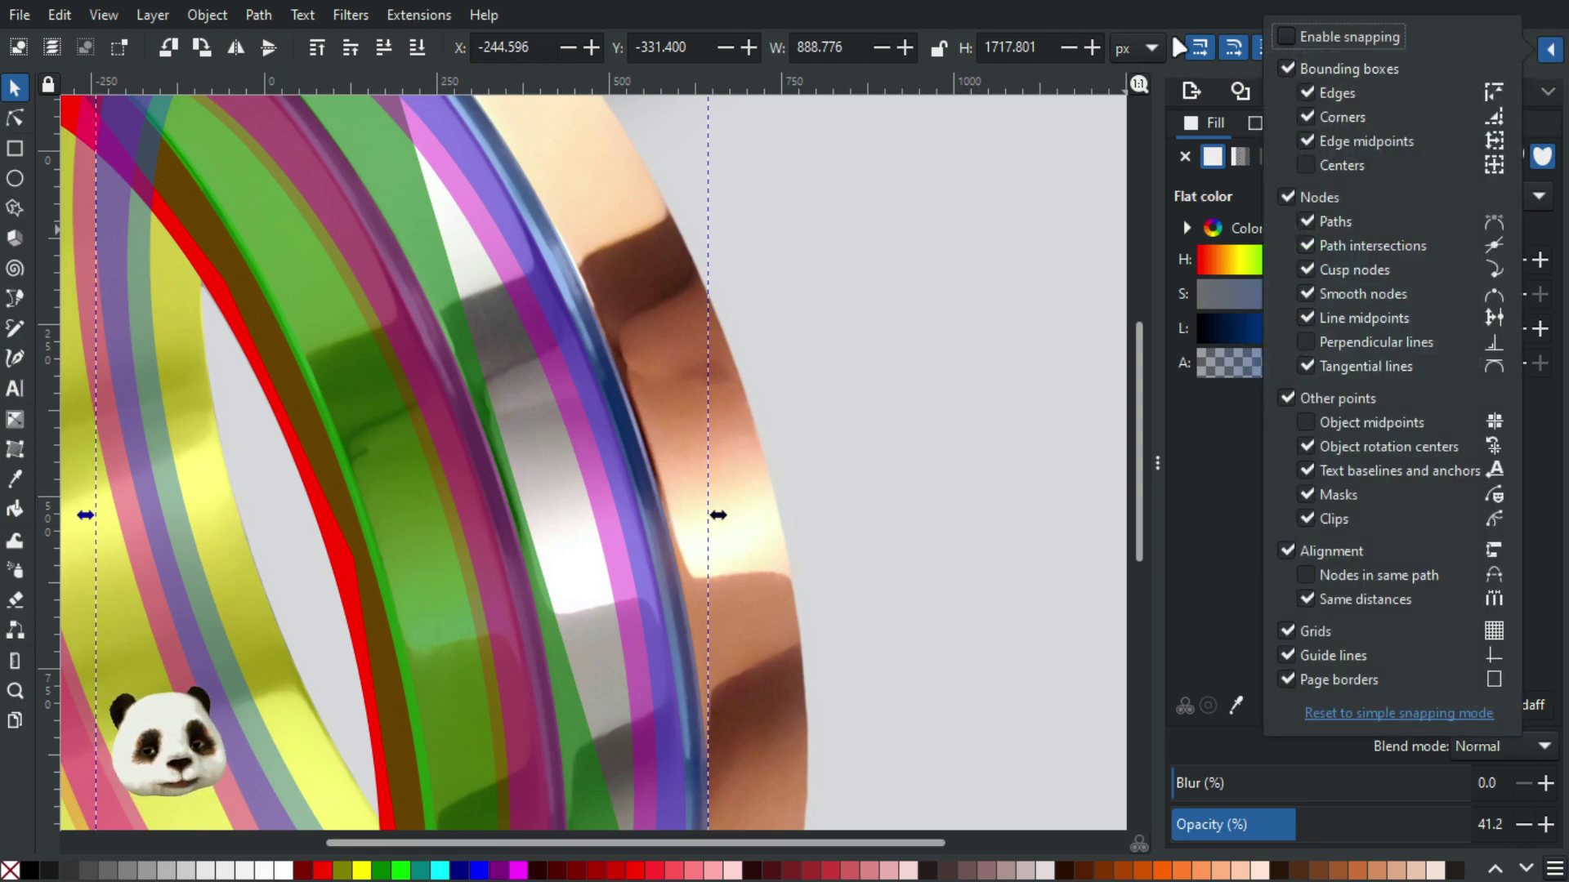
{"action": "left_click", "coordinate": [1084, 8]}
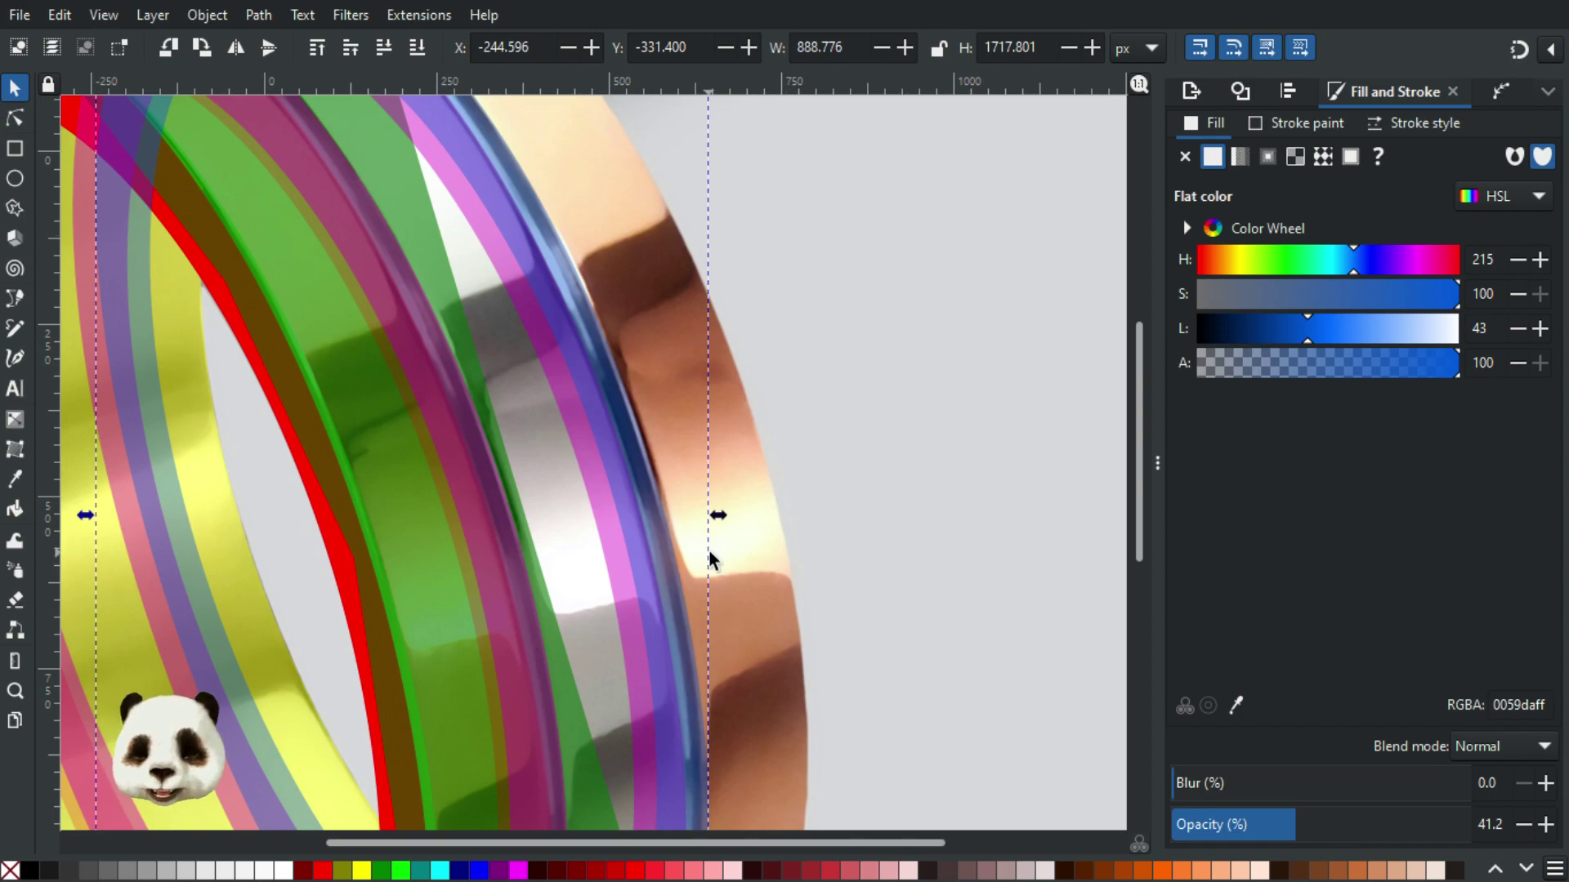
{"action": "scroll", "coordinate": [634, 389], "scroll_direction": "up", "scroll_amount": 3}
{"action": "scroll", "coordinate": [655, 389], "scroll_direction": "down", "scroll_amount": 3}
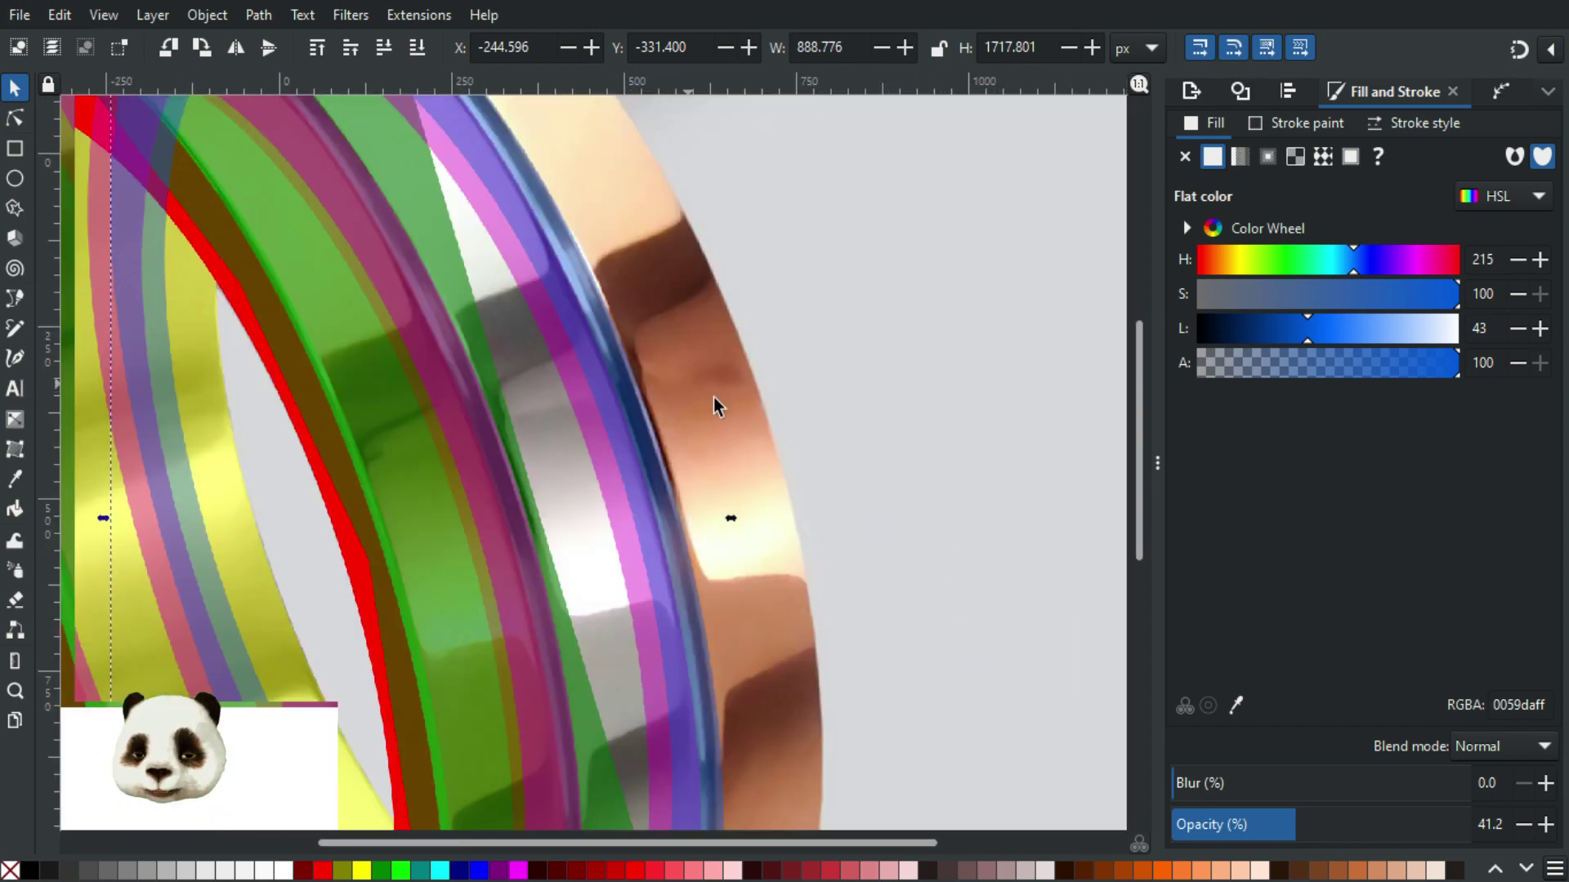
Step: Move the blue copy's outer side node to about X 632.9, Y 802.5 px along the rose gold band's inner edge
{"action": "left_click", "coordinate": [16, 118]}
{"action": "scroll", "coordinate": [850, 396], "scroll_direction": "up", "scroll_amount": 3}
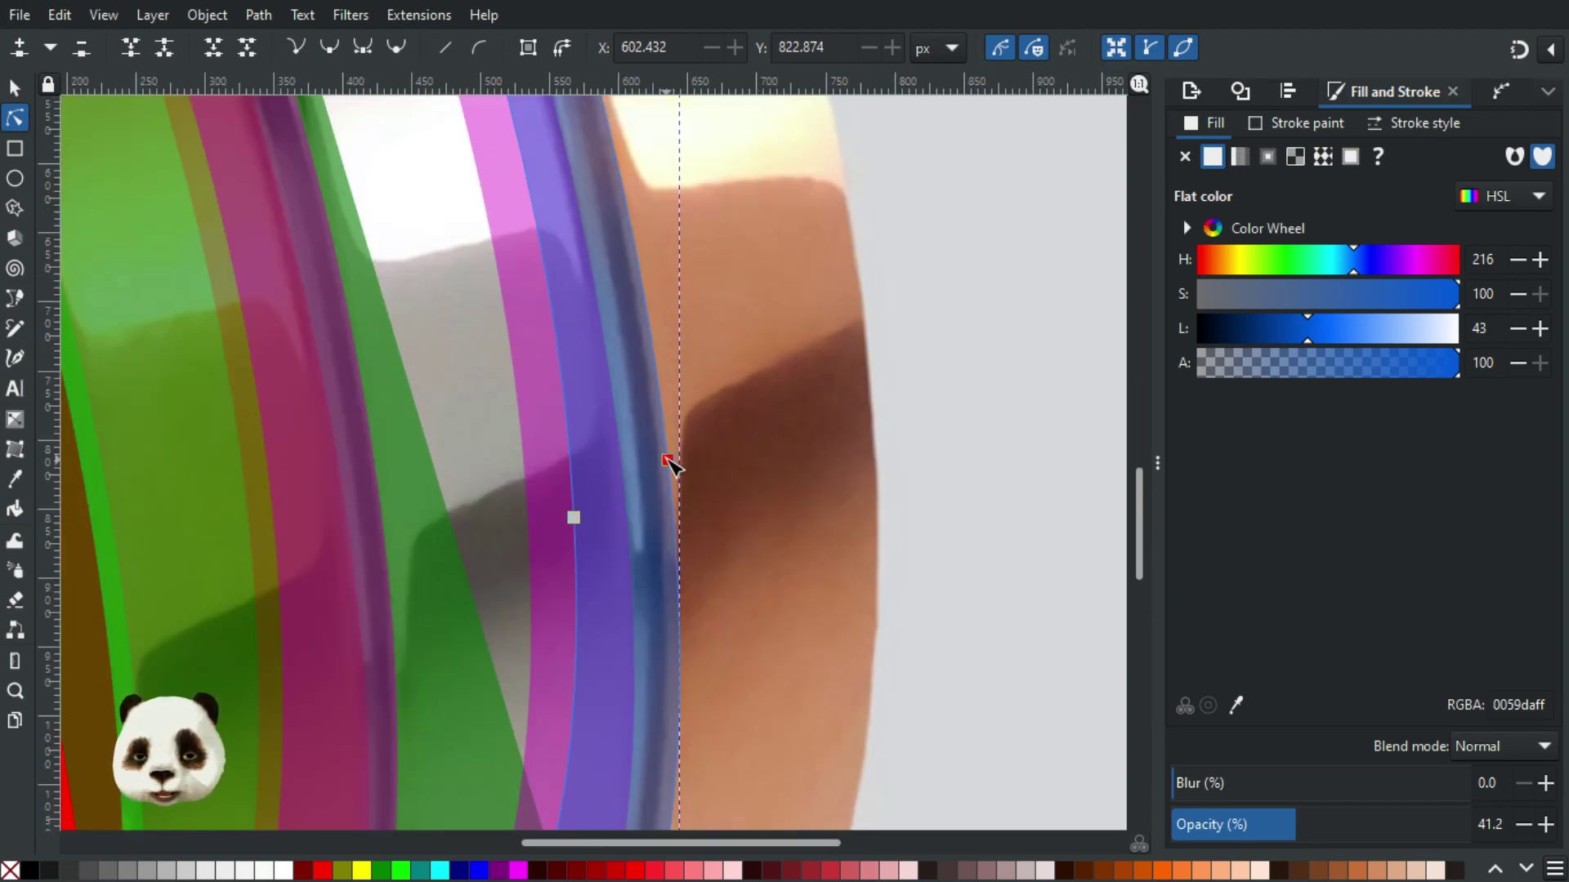
{"action": "left_click_drag", "start_coordinate": [667, 460], "coordinate": [664, 443]}
Step: Examine how the blue copy's outline follows the ring's lower rim, upper rim and the groove beside the rose gold band
{"action": "scroll", "coordinate": [684, 521], "scroll_direction": "down", "scroll_amount": 4}
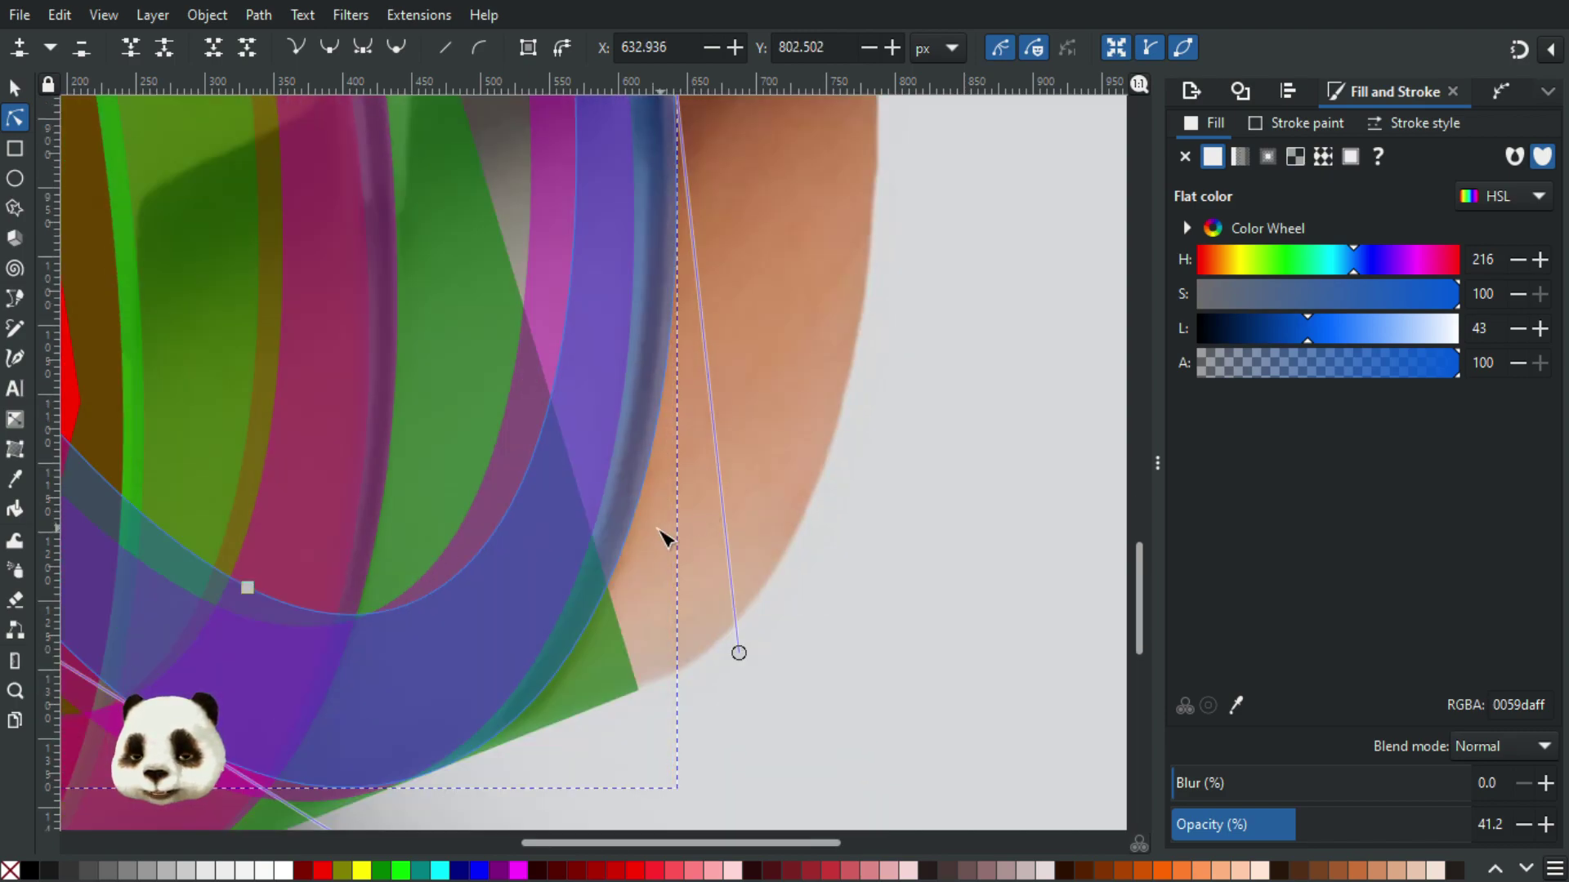
{"action": "scroll", "coordinate": [666, 539], "scroll_direction": "down", "scroll_amount": 3}
{"action": "scroll", "coordinate": [485, 611], "scroll_direction": "up", "scroll_amount": 3}
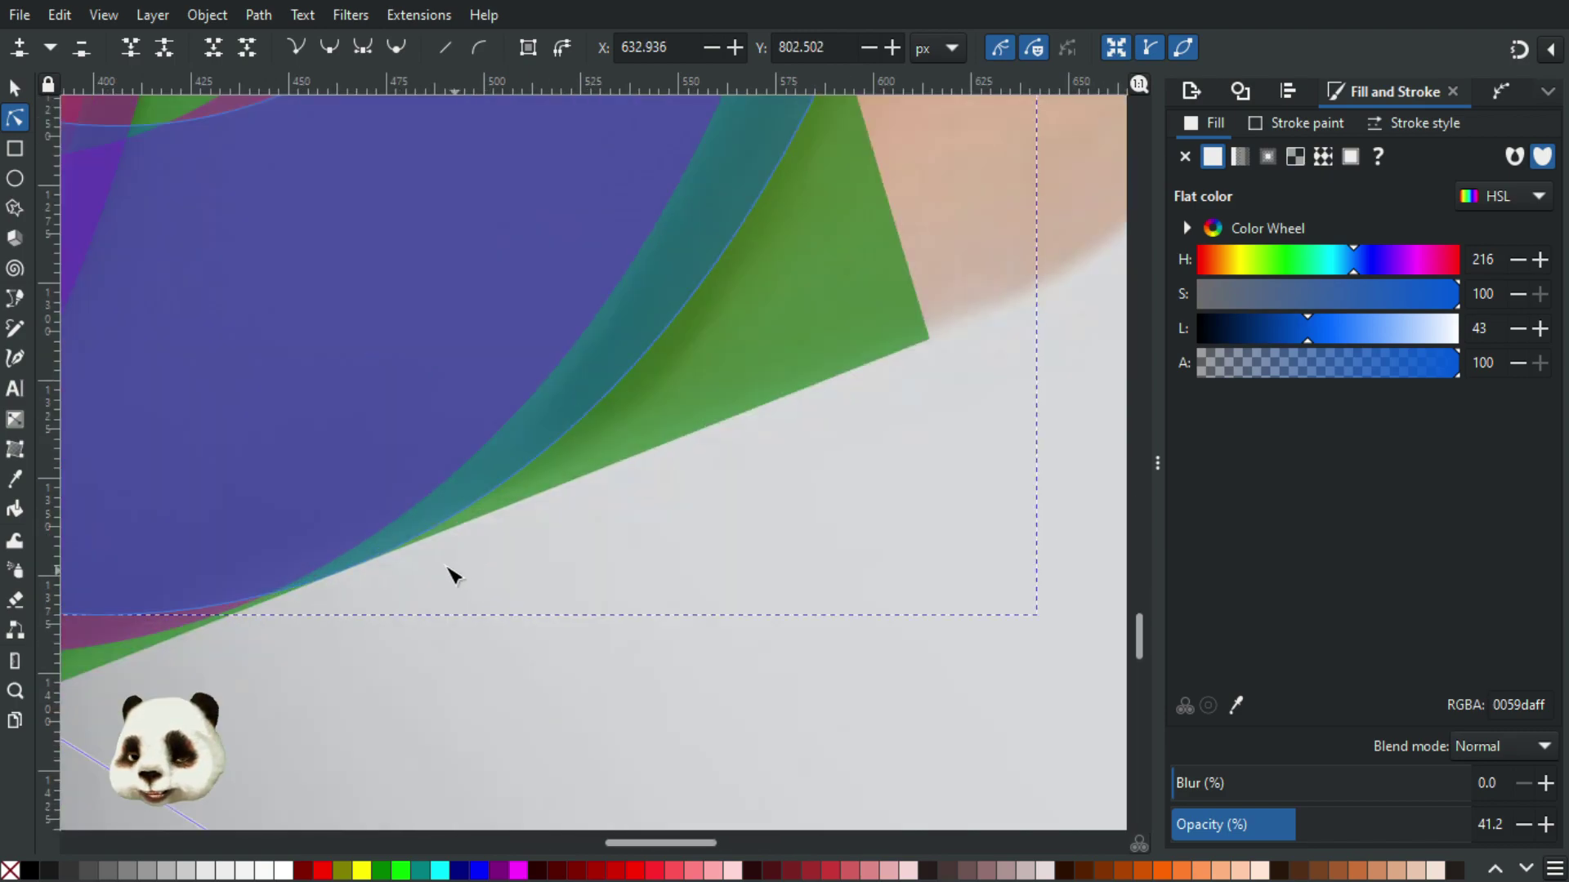
{"action": "scroll", "coordinate": [338, 554], "scroll_direction": "up", "scroll_amount": 3}
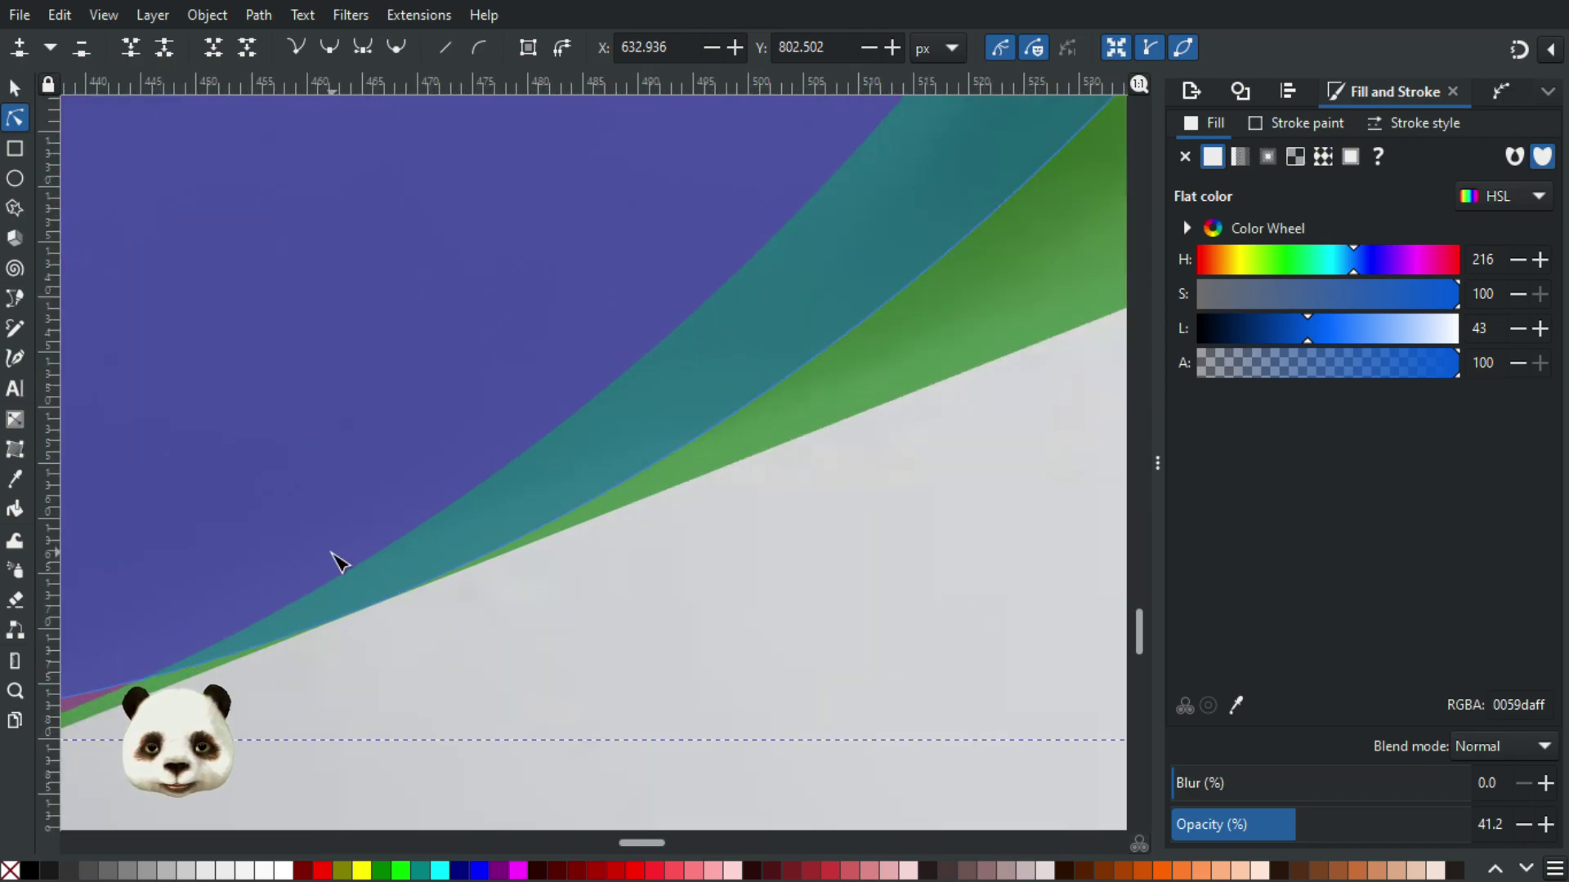
{"action": "scroll", "coordinate": [338, 562], "scroll_direction": "down", "scroll_amount": 10}
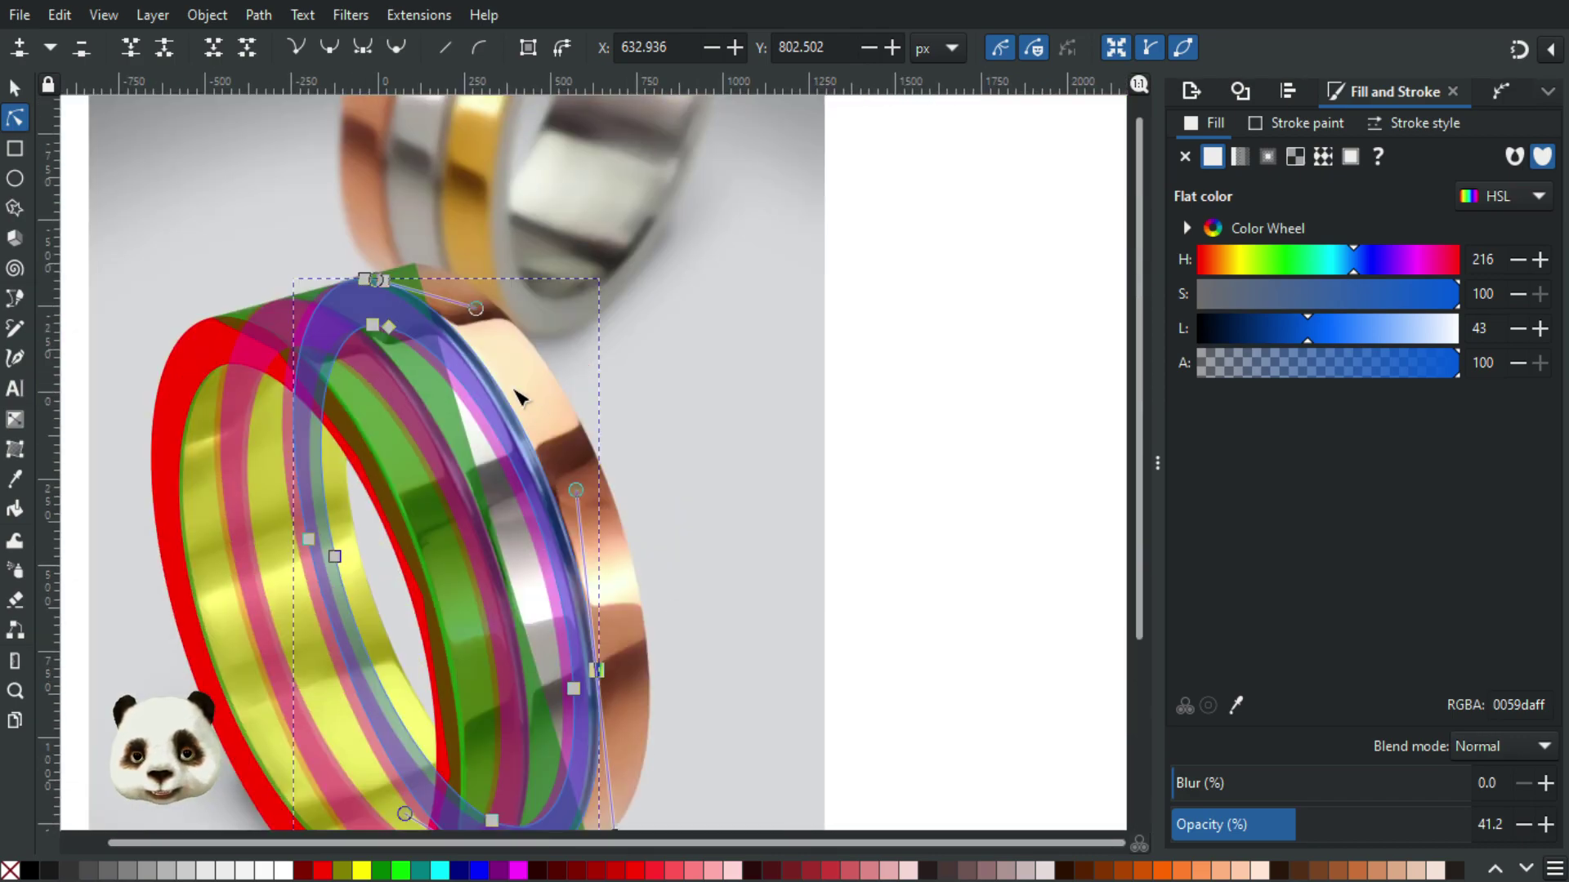
{"action": "scroll", "coordinate": [533, 409], "scroll_direction": "up", "scroll_amount": 4}
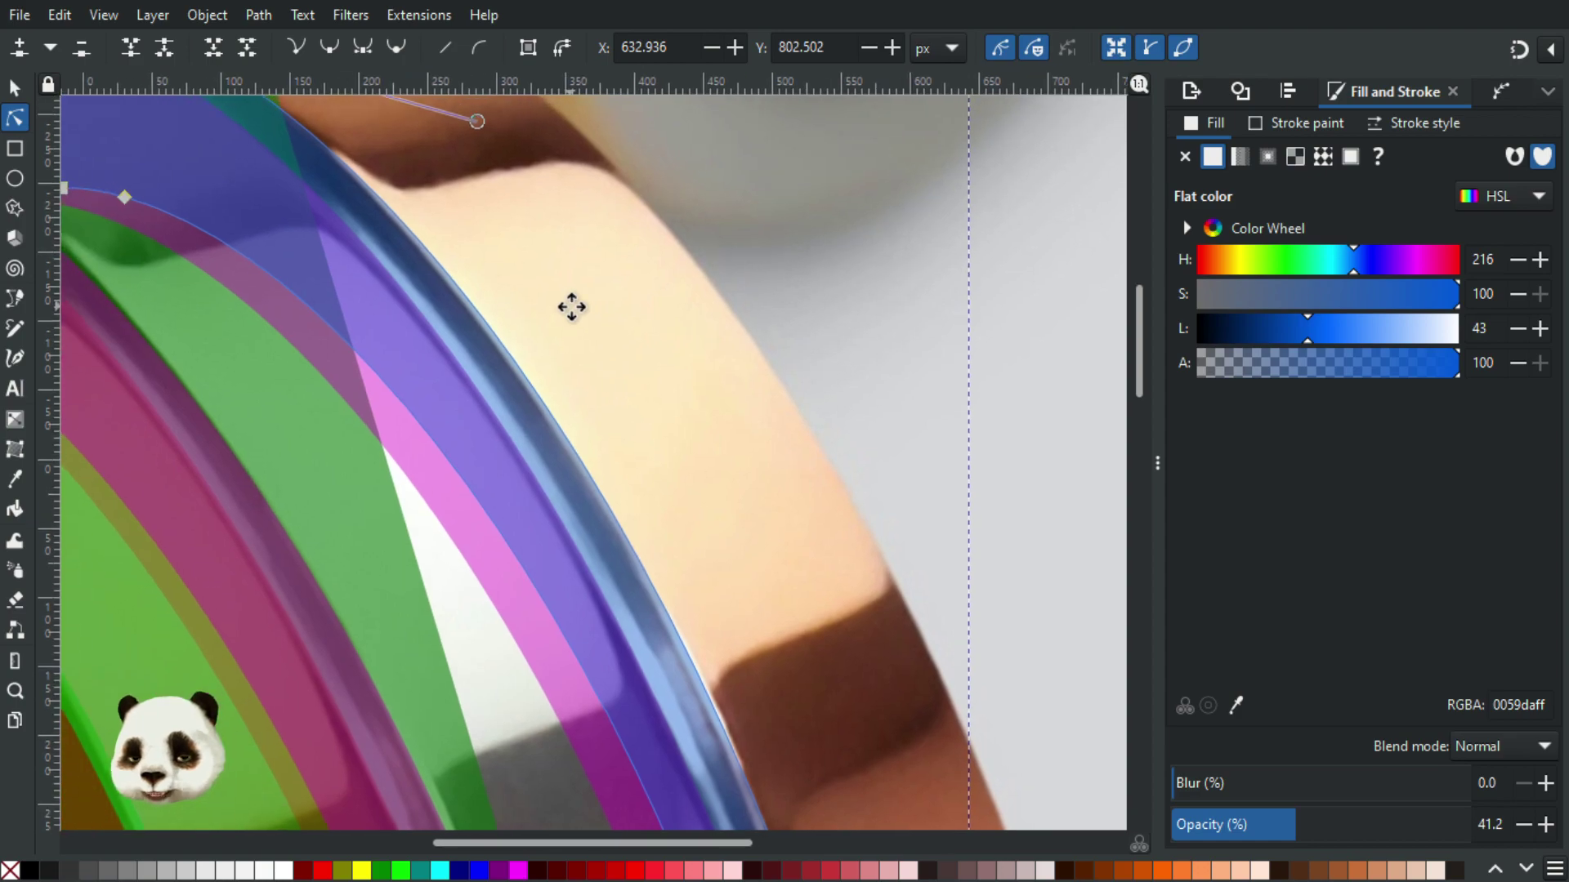
{"action": "left_click_drag", "start_coordinate": [572, 308], "coordinate": [585, 476]}
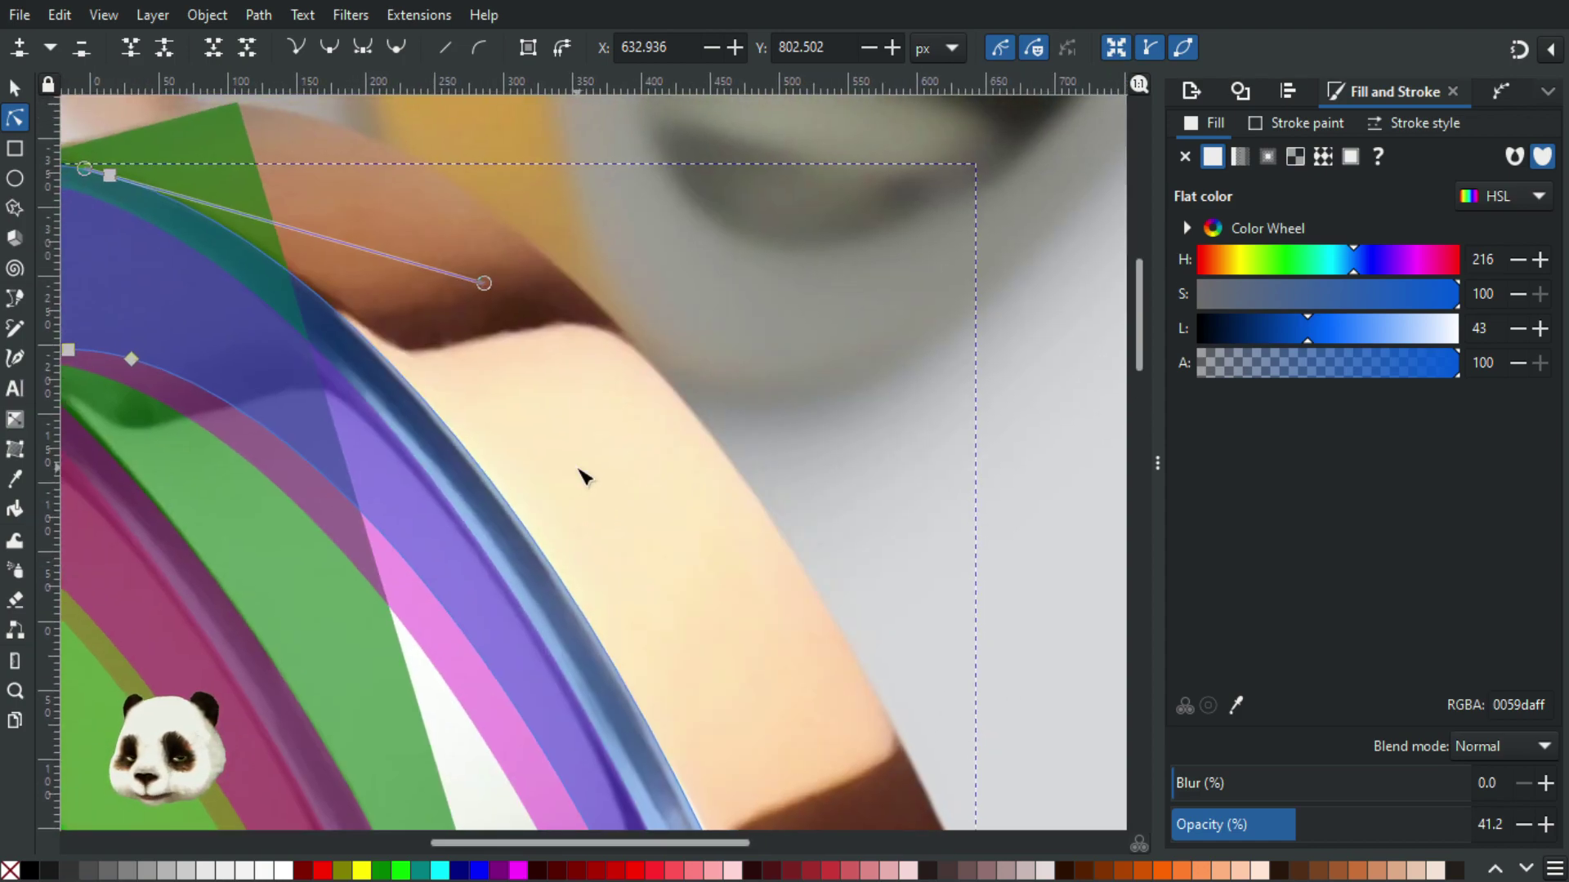
{"action": "scroll", "coordinate": [586, 477], "scroll_direction": "down", "scroll_amount": 3}
{"action": "scroll", "coordinate": [673, 483], "scroll_direction": "down", "scroll_amount": 2}
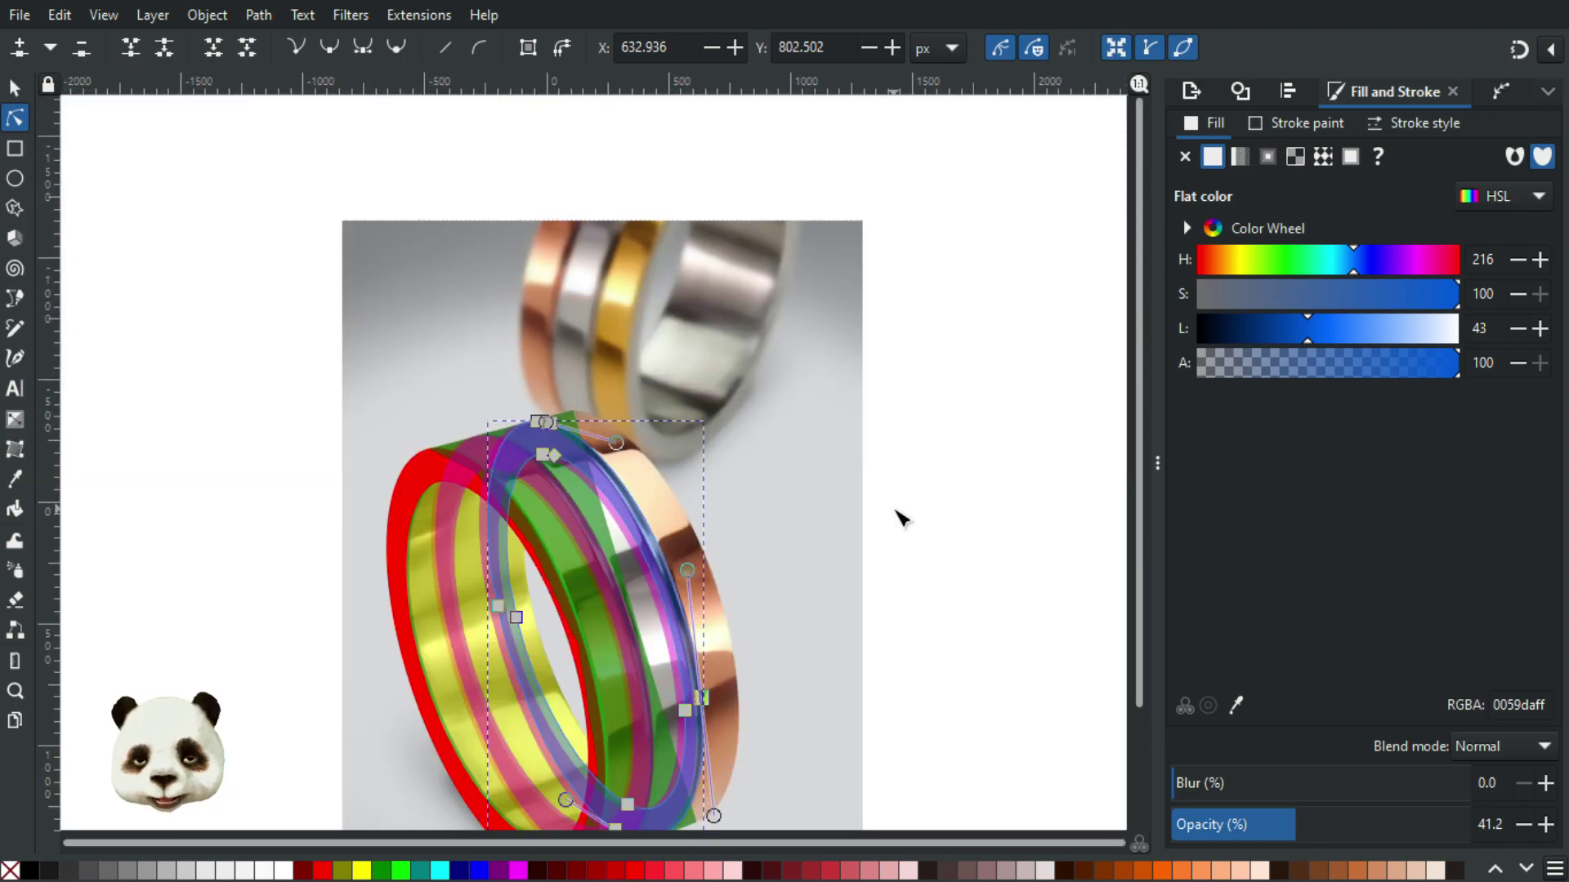
{"action": "scroll", "coordinate": [736, 388], "scroll_direction": "up", "scroll_amount": 2}
{"action": "scroll", "coordinate": [630, 323], "scroll_direction": "up", "scroll_amount": 2}
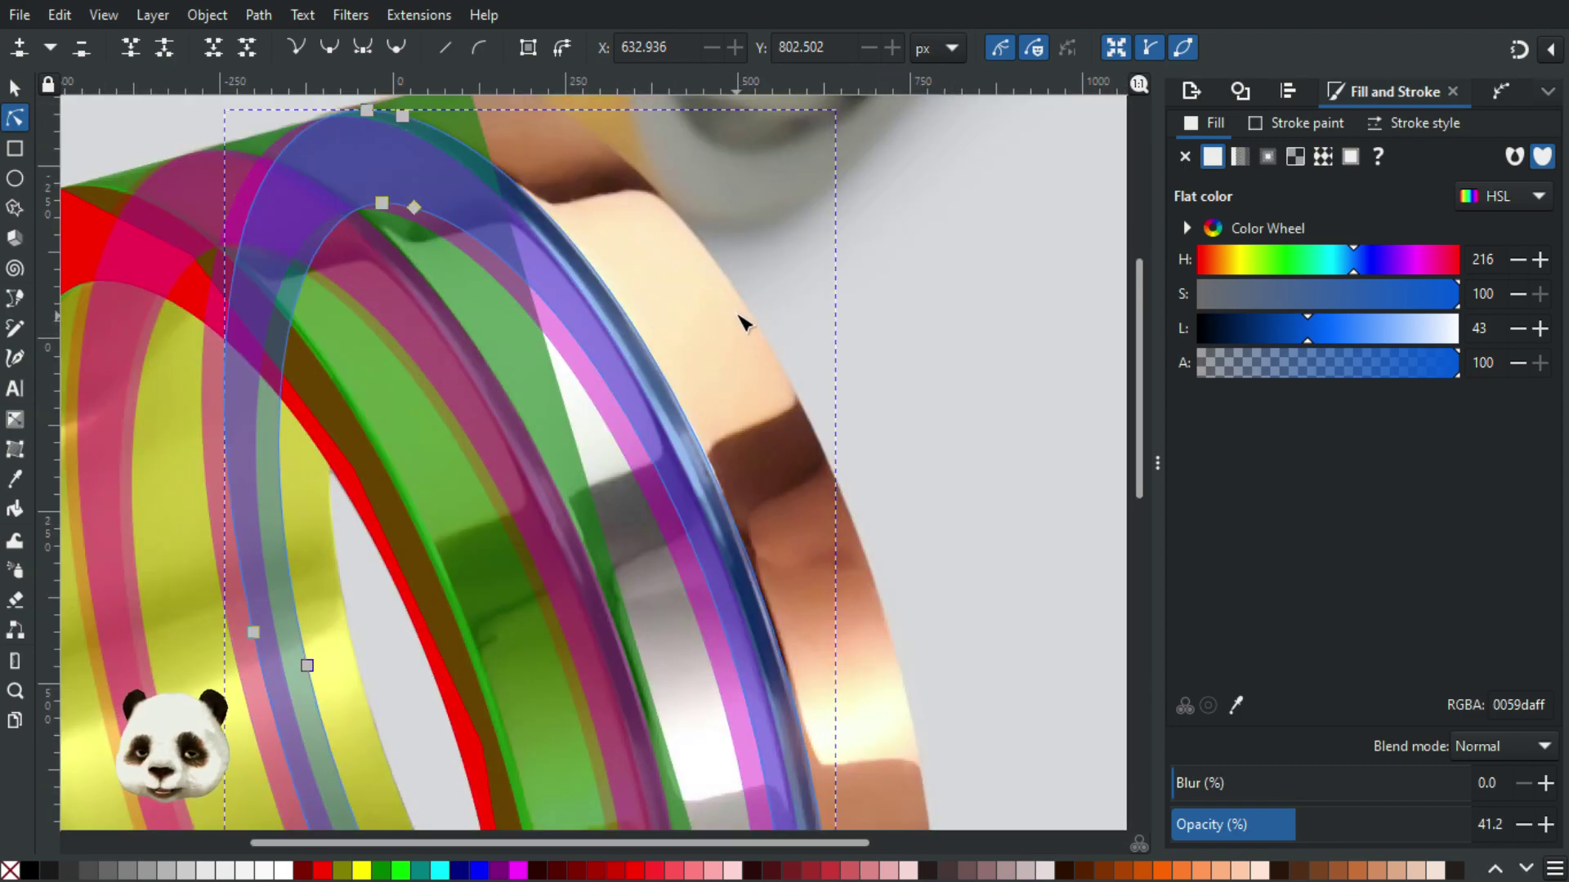
{"action": "scroll", "coordinate": [465, 344], "scroll_direction": "up", "scroll_amount": 4}
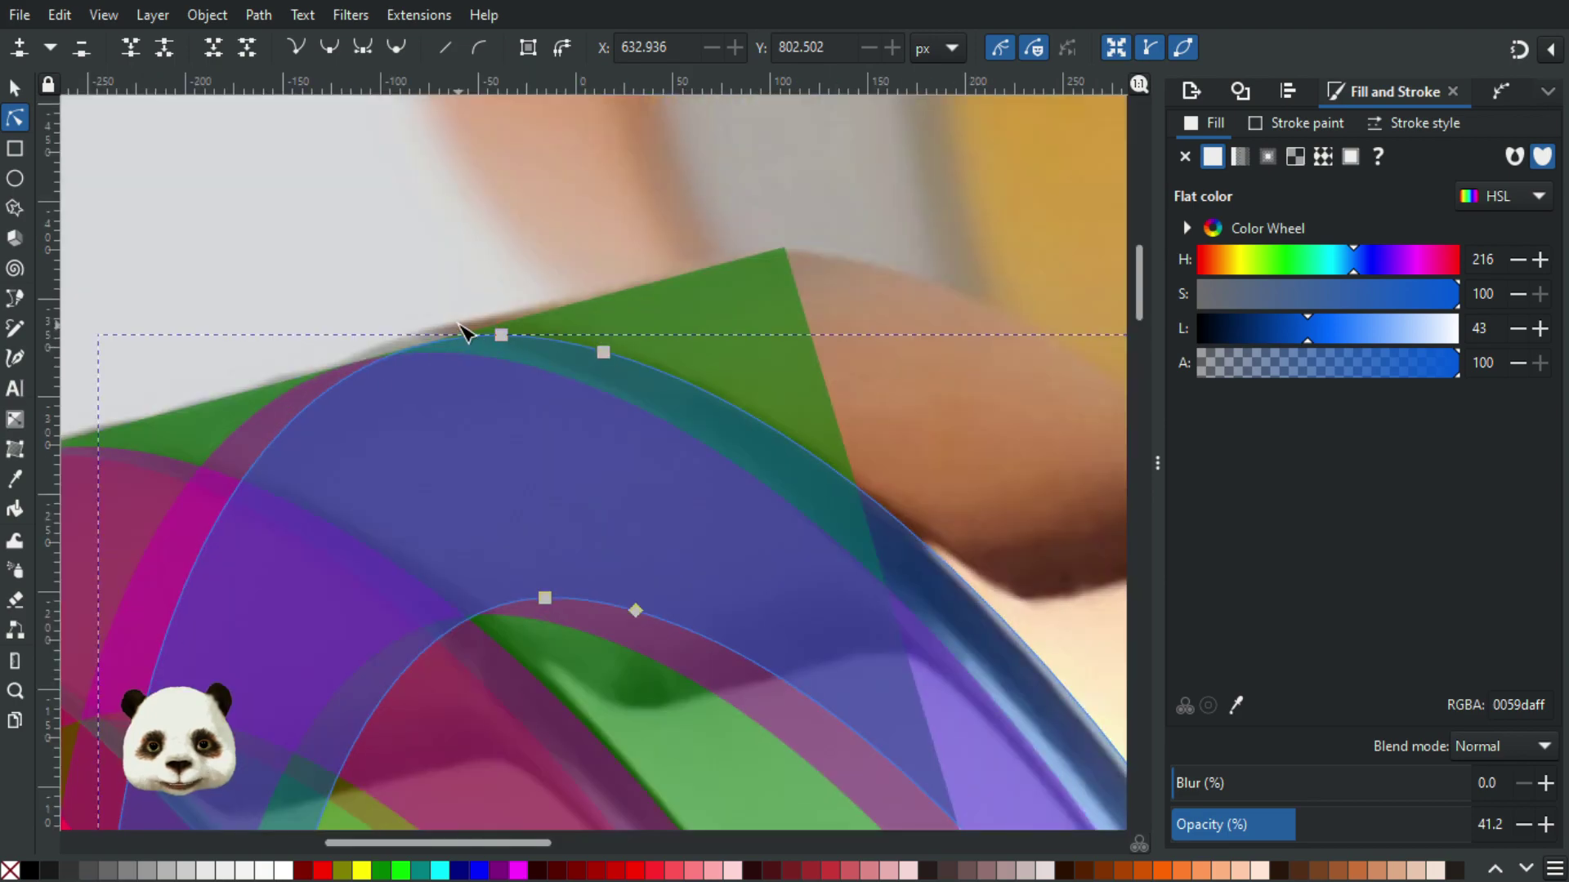
{"action": "scroll", "coordinate": [466, 333], "scroll_direction": "down", "scroll_amount": 4}
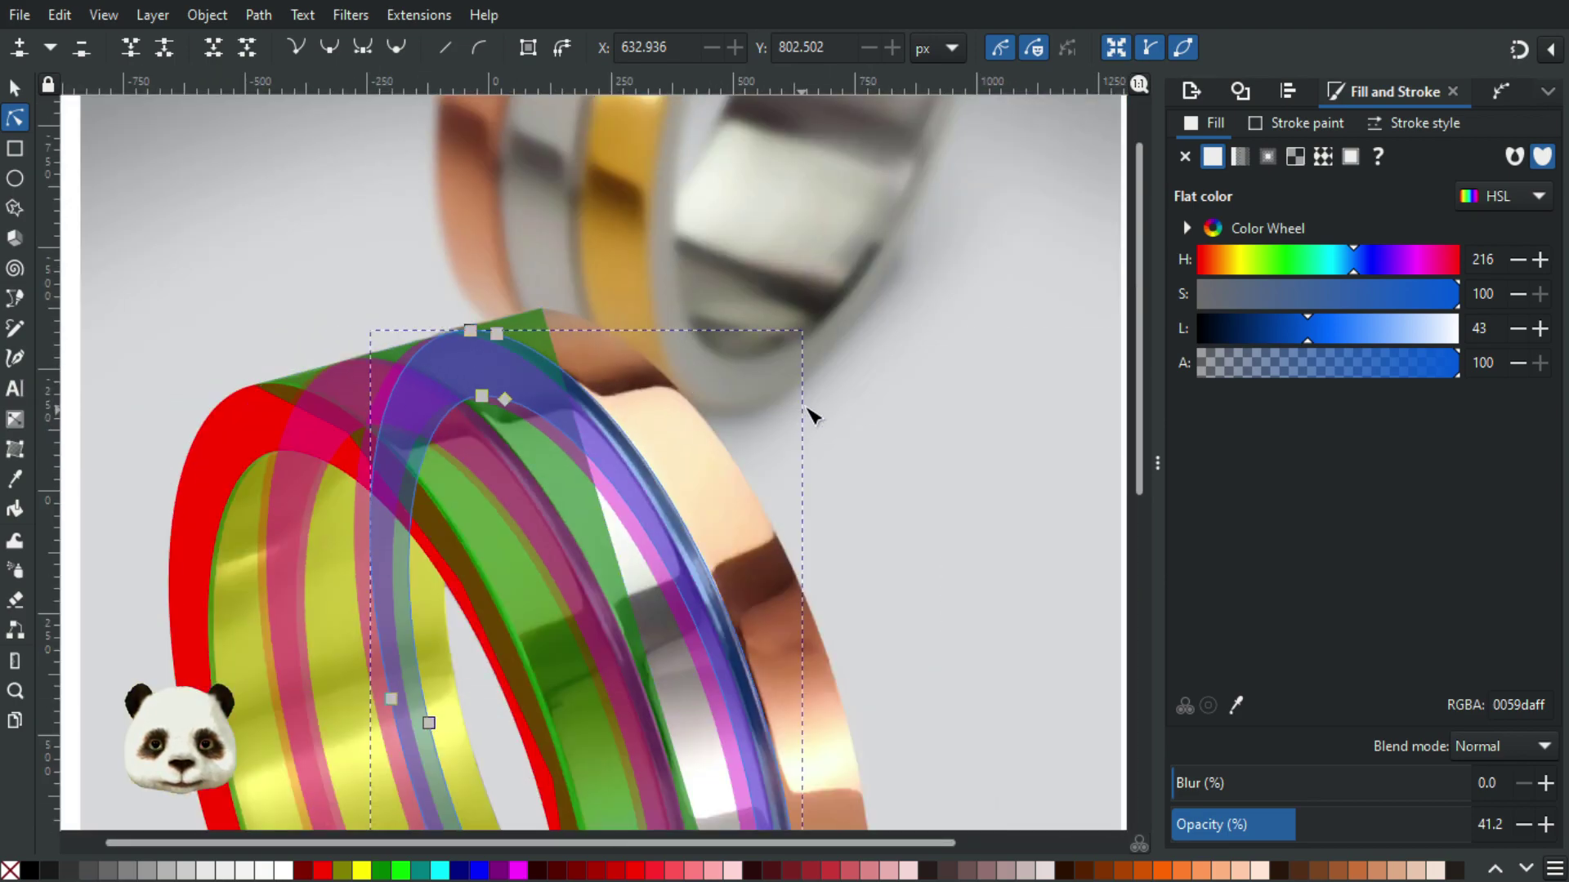
{"action": "scroll", "coordinate": [605, 278], "scroll_direction": "down", "scroll_amount": 2}
{"action": "left_click_drag", "start_coordinate": [601, 271], "coordinate": [588, 266]}
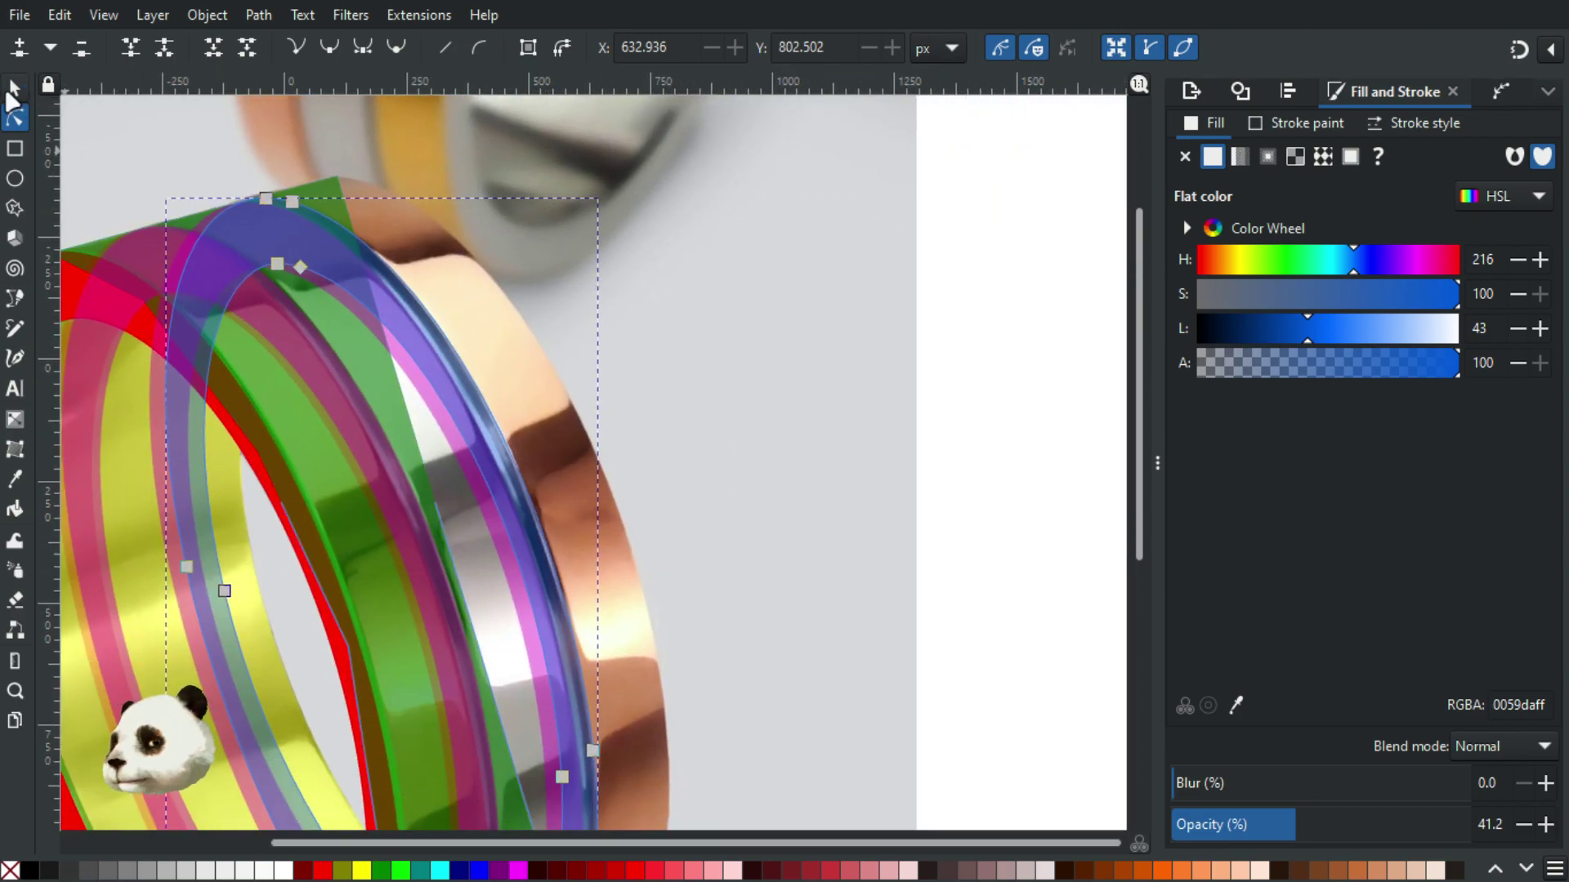
Step: Duplicate the blue copy and move the duplicate over the rose gold band's outer edge, to about X -68.4, Y -379.1 px
{"action": "left_click", "coordinate": [12, 88]}
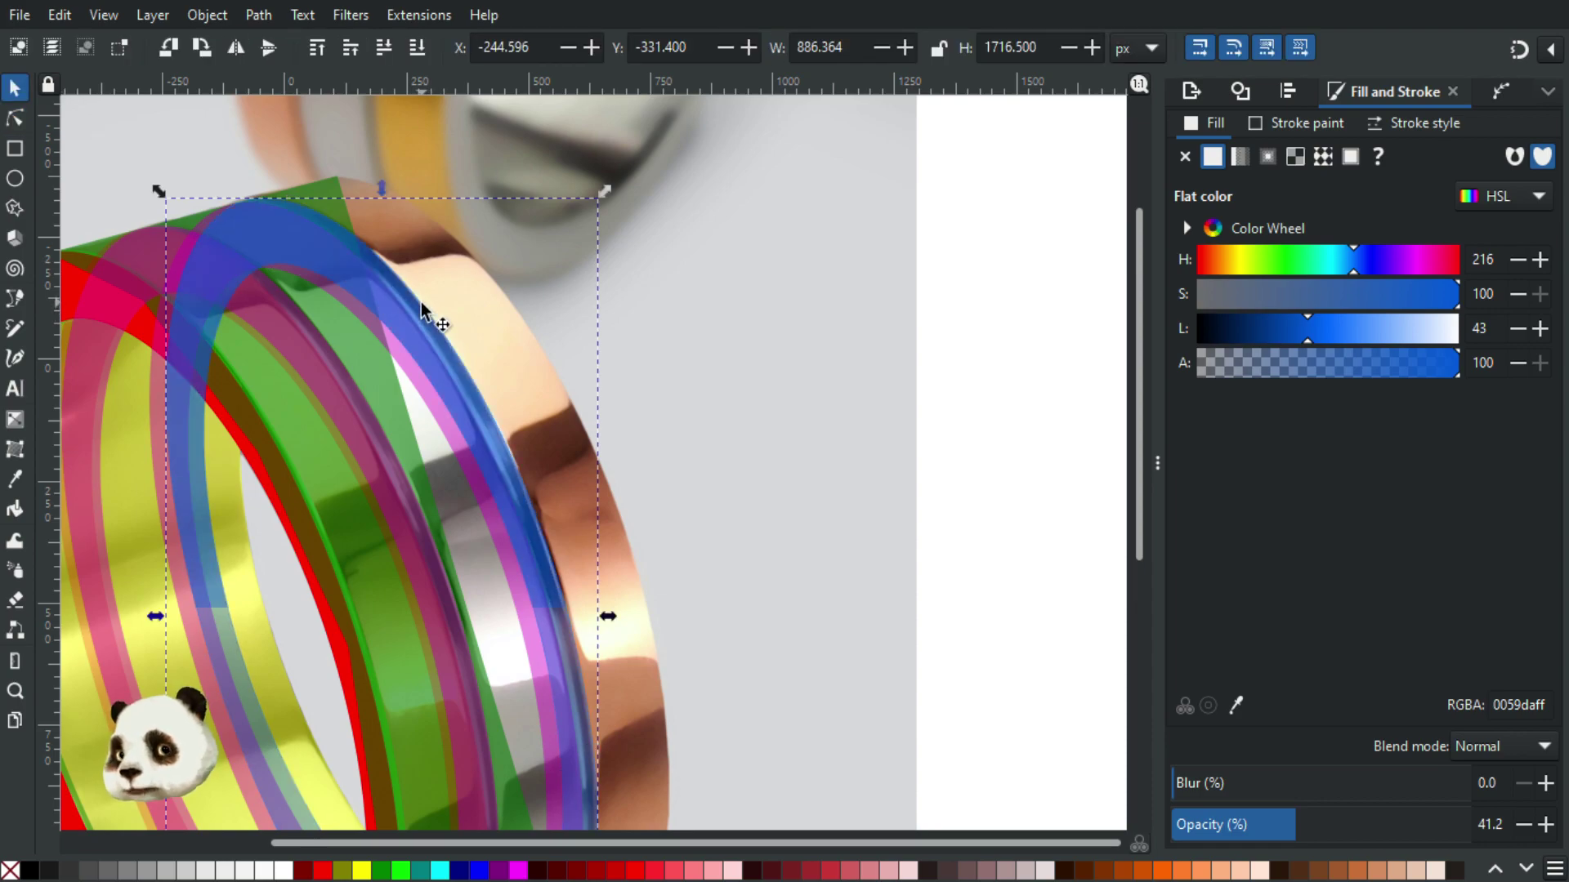
{"action": "left_click_drag", "start_coordinate": [425, 307], "coordinate": [494, 281]}
{"action": "scroll", "coordinate": [364, 138], "scroll_direction": "up", "scroll_amount": 5}
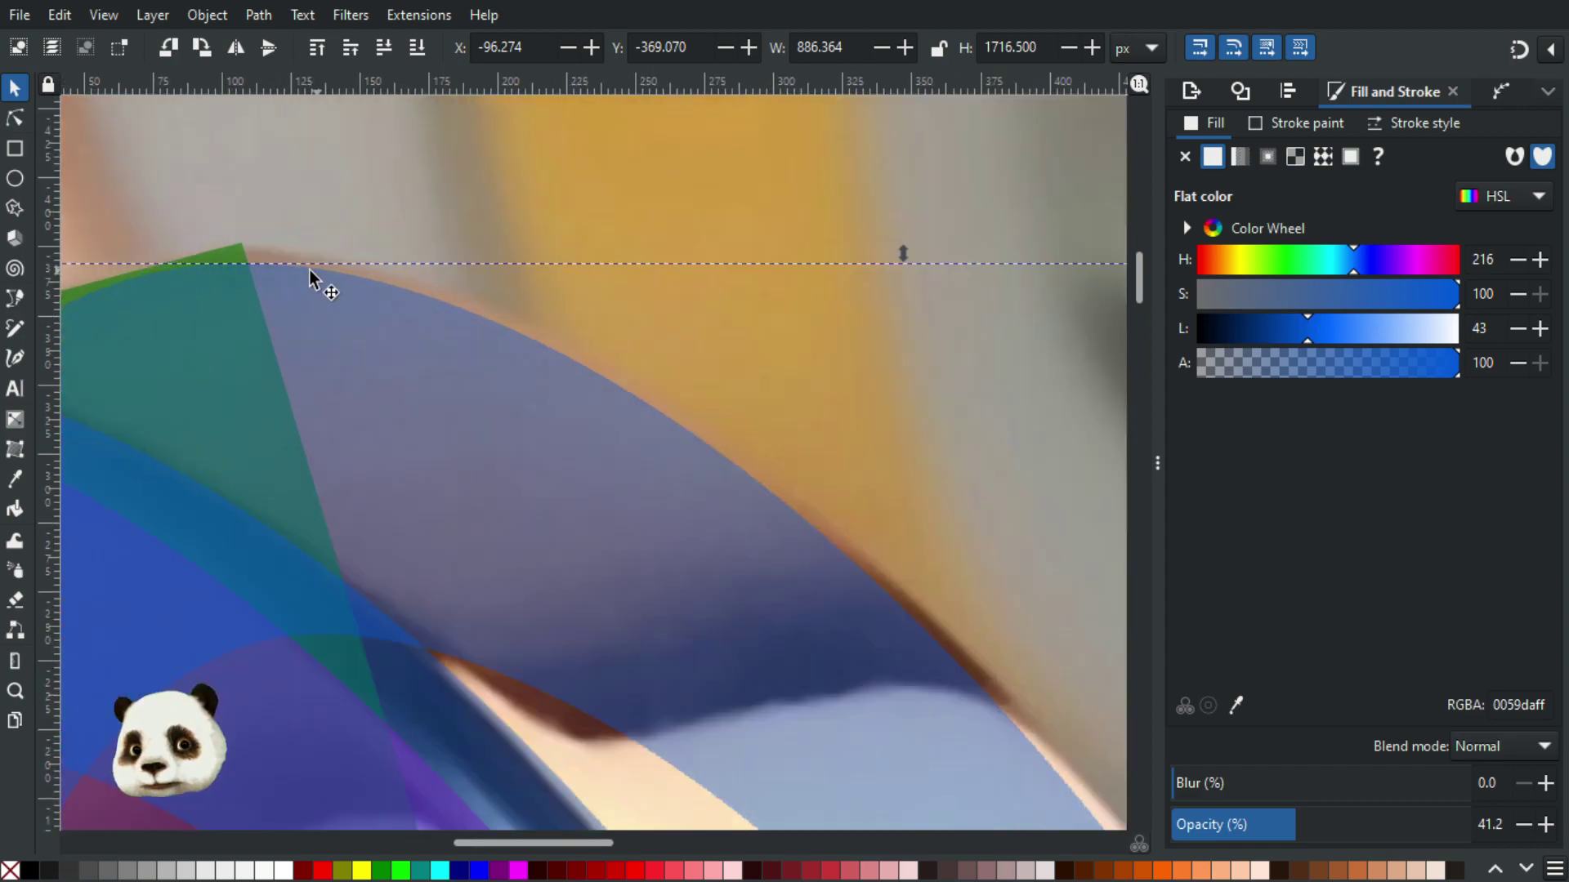
{"action": "mouse_move", "coordinate": [294, 313]}
{"action": "left_mouse_down"}
{"action": "mouse_move", "coordinate": [378, 297]}
{"action": "mouse_move", "coordinate": [326, 315]}
{"action": "mouse_move", "coordinate": [305, 298]}
{"action": "left_mouse_up"}
{"action": "left_click_drag", "start_coordinate": [306, 295], "coordinate": [379, 280]}
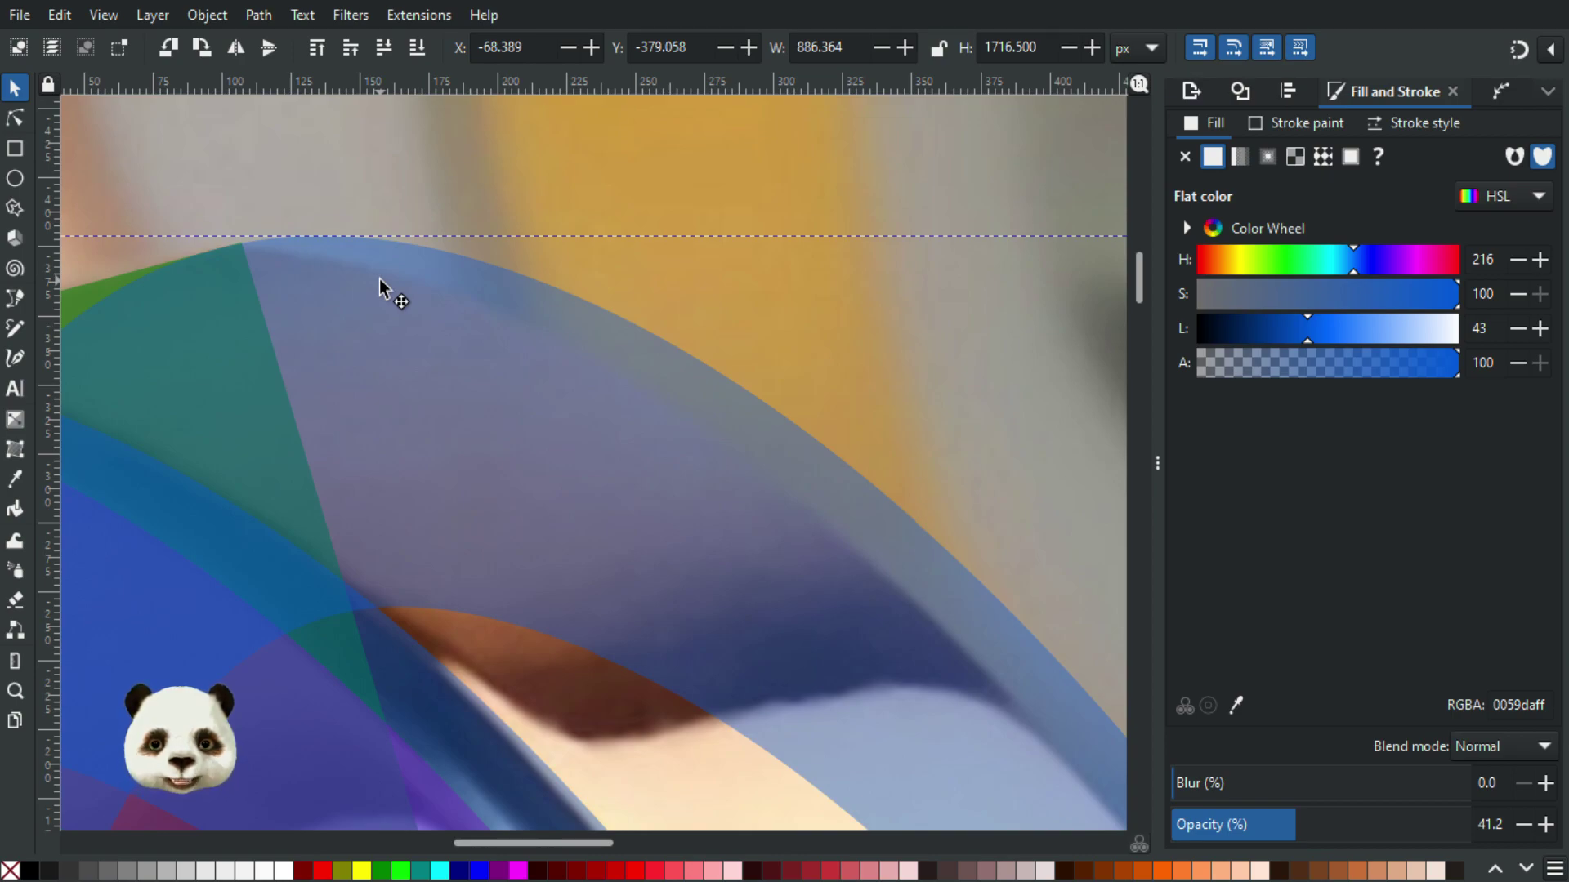
Step: Scale the outermost blue copy from its lower corner to about 877.3 × 1698.9 px to match the ring's lower rim
{"action": "scroll", "coordinate": [634, 421], "scroll_direction": "down", "scroll_amount": 4}
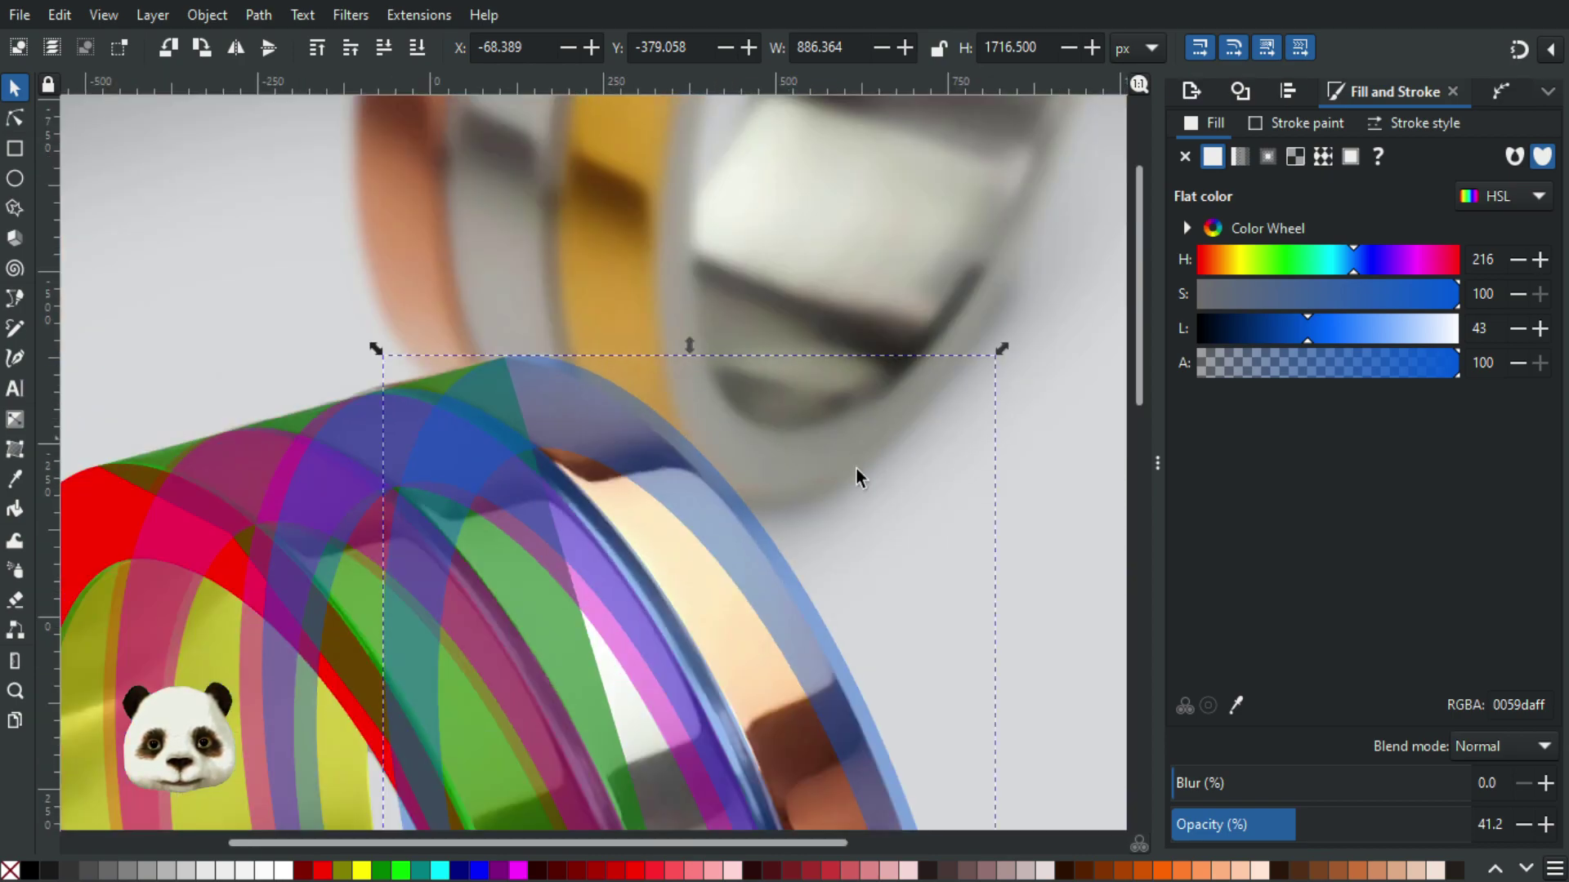
{"action": "scroll", "coordinate": [809, 428], "scroll_direction": "down", "scroll_amount": 10}
{"action": "scroll", "coordinate": [808, 428], "scroll_direction": "right", "scroll_amount": 4}
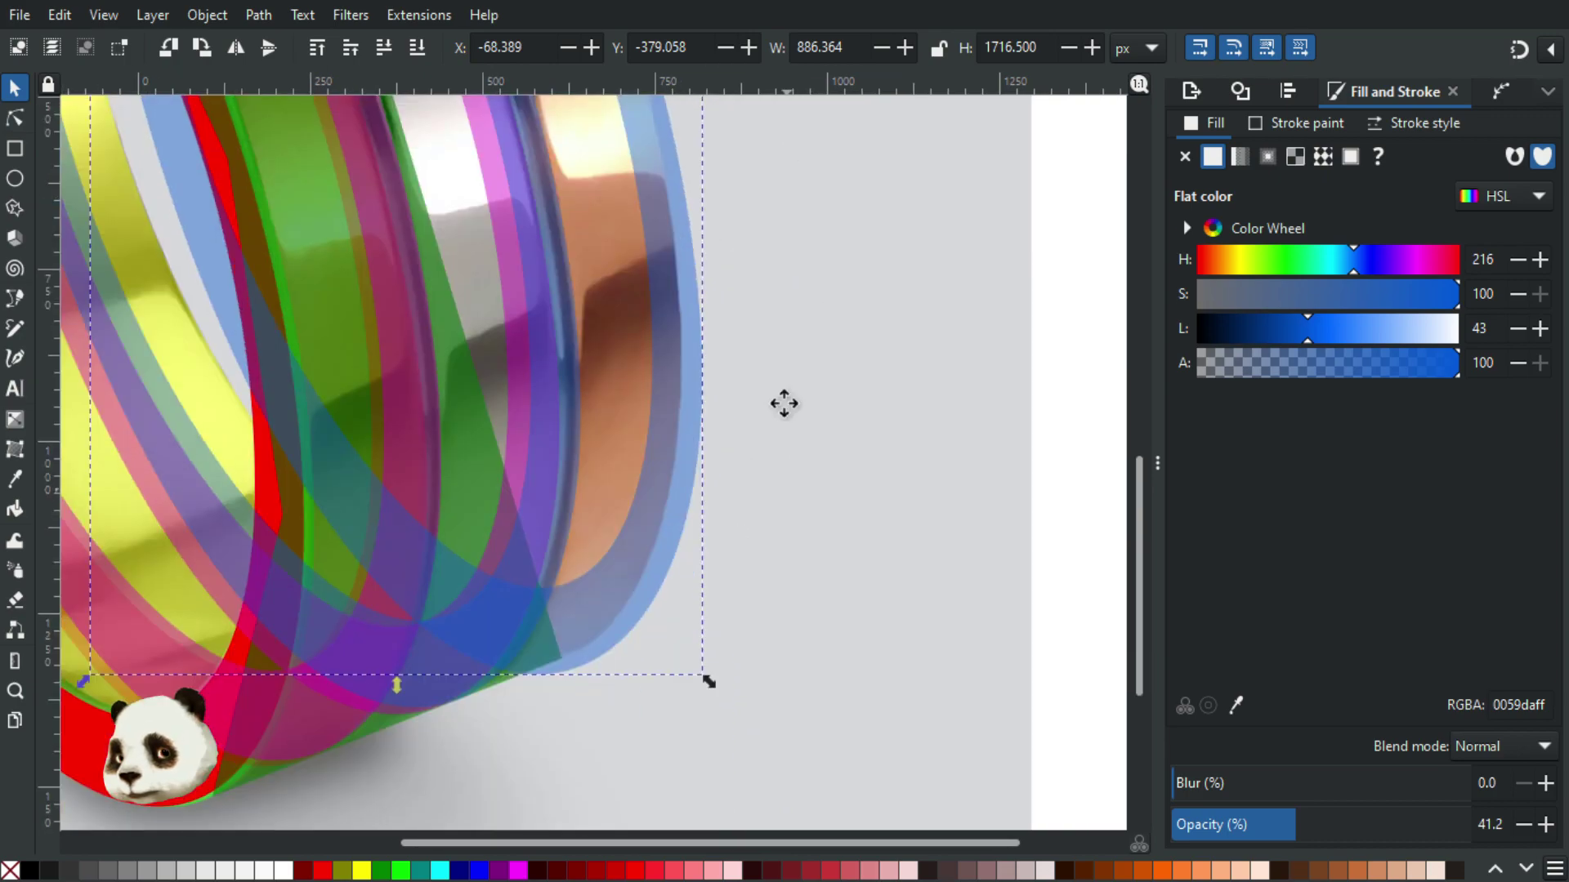
{"action": "mouse_move", "coordinate": [694, 526]}
{"action": "left_mouse_down"}
{"action": "mouse_move", "coordinate": [676, 508]}
{"action": "mouse_move", "coordinate": [688, 531]}
{"action": "left_mouse_up"}
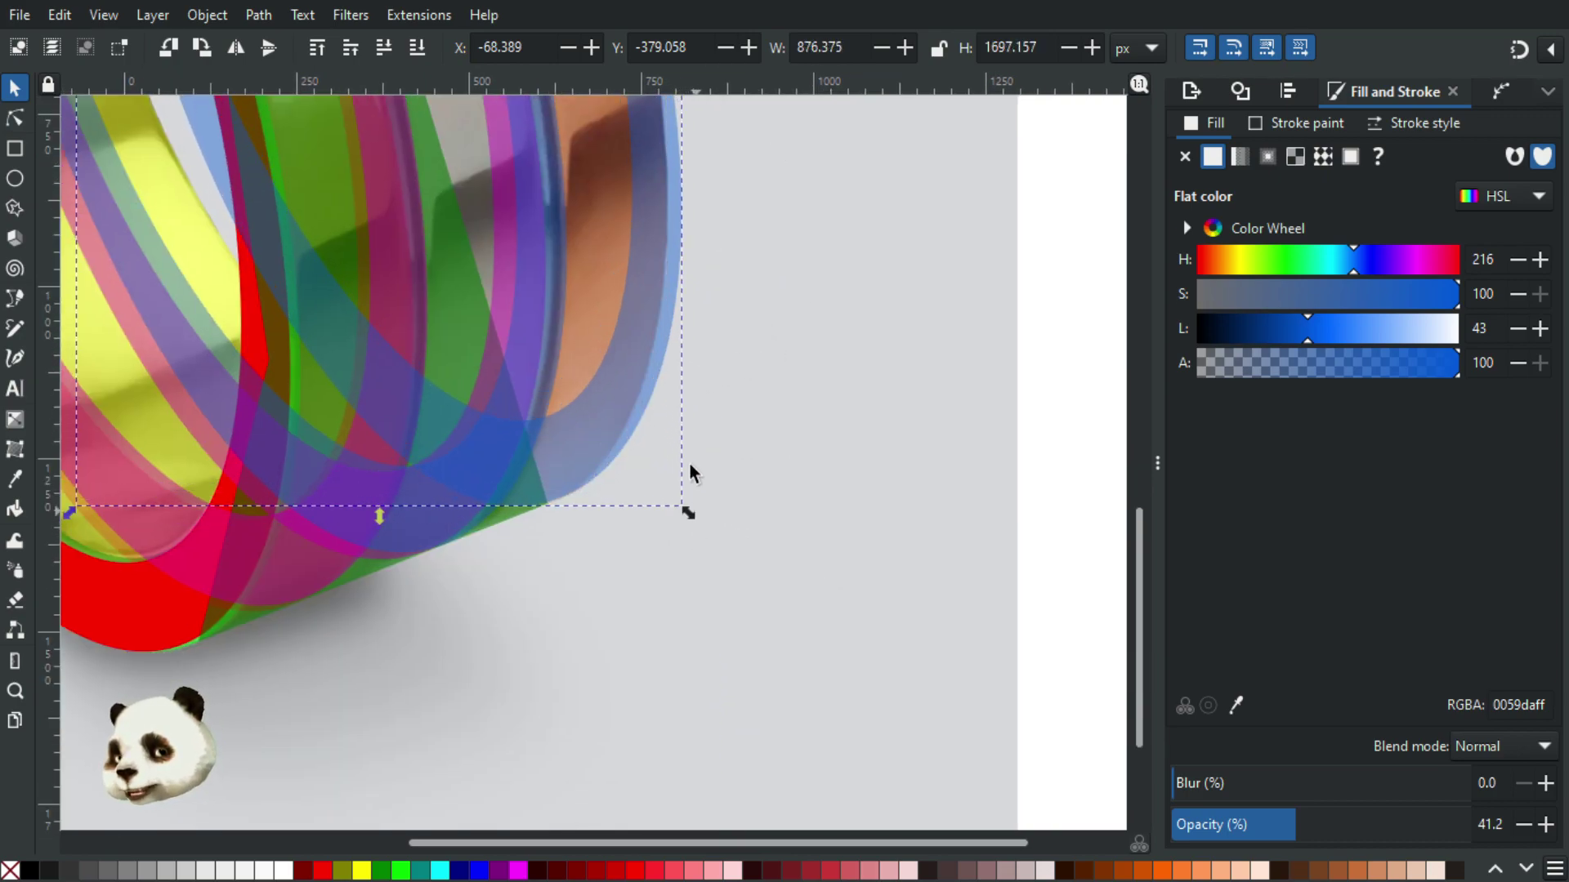
{"action": "scroll", "coordinate": [600, 526], "scroll_direction": "up", "scroll_amount": 3}
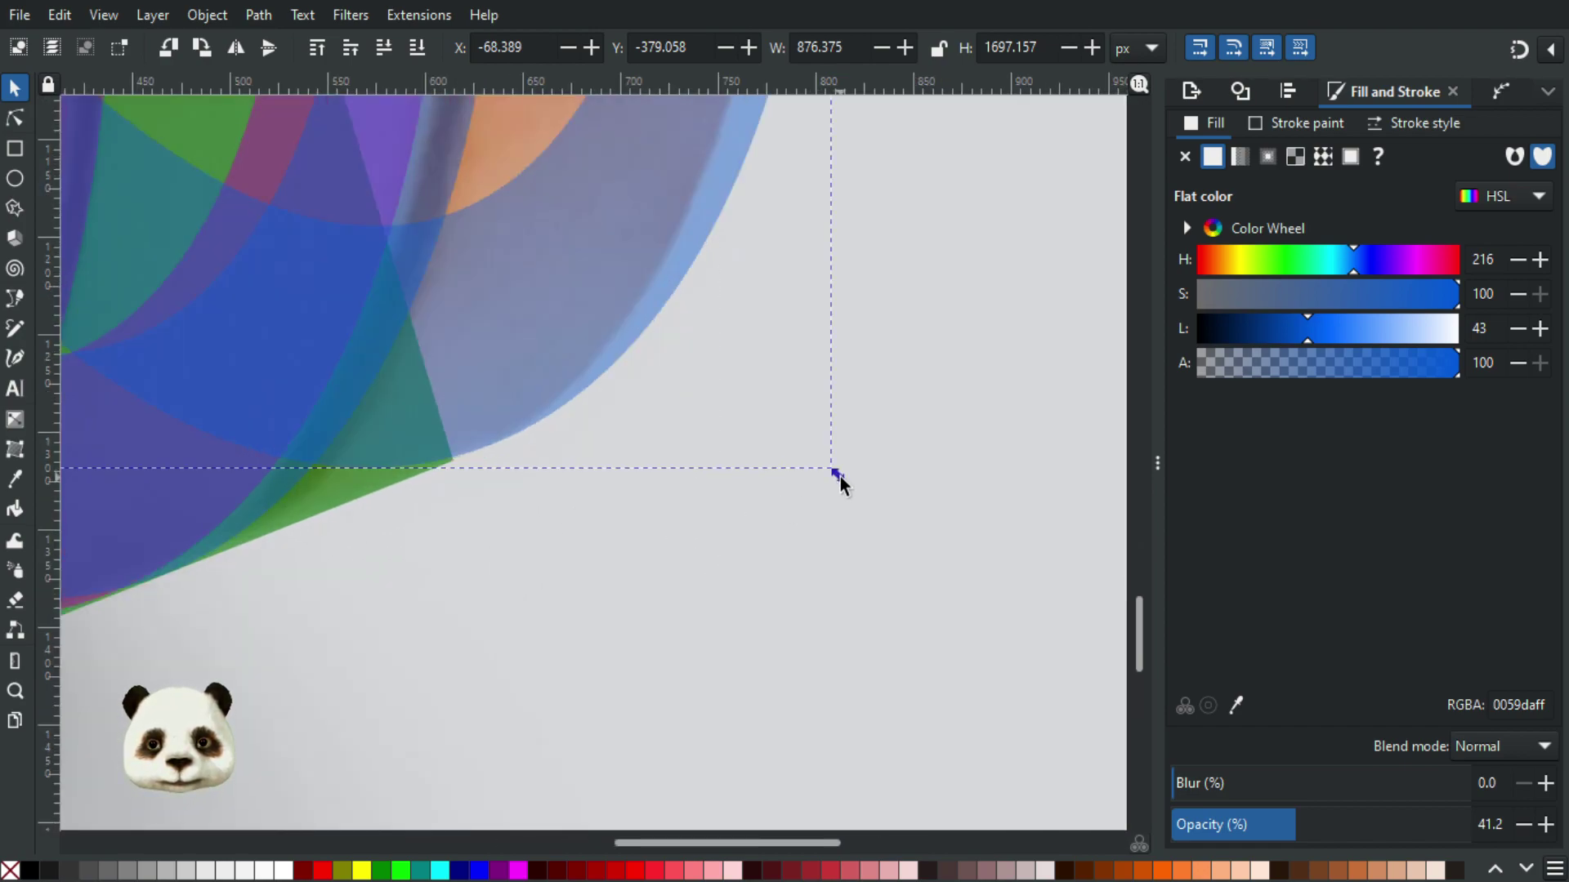
{"action": "left_click_drag", "start_coordinate": [836, 474], "coordinate": [840, 478]}
{"action": "scroll", "coordinate": [579, 312], "scroll_direction": "down", "scroll_amount": 5}
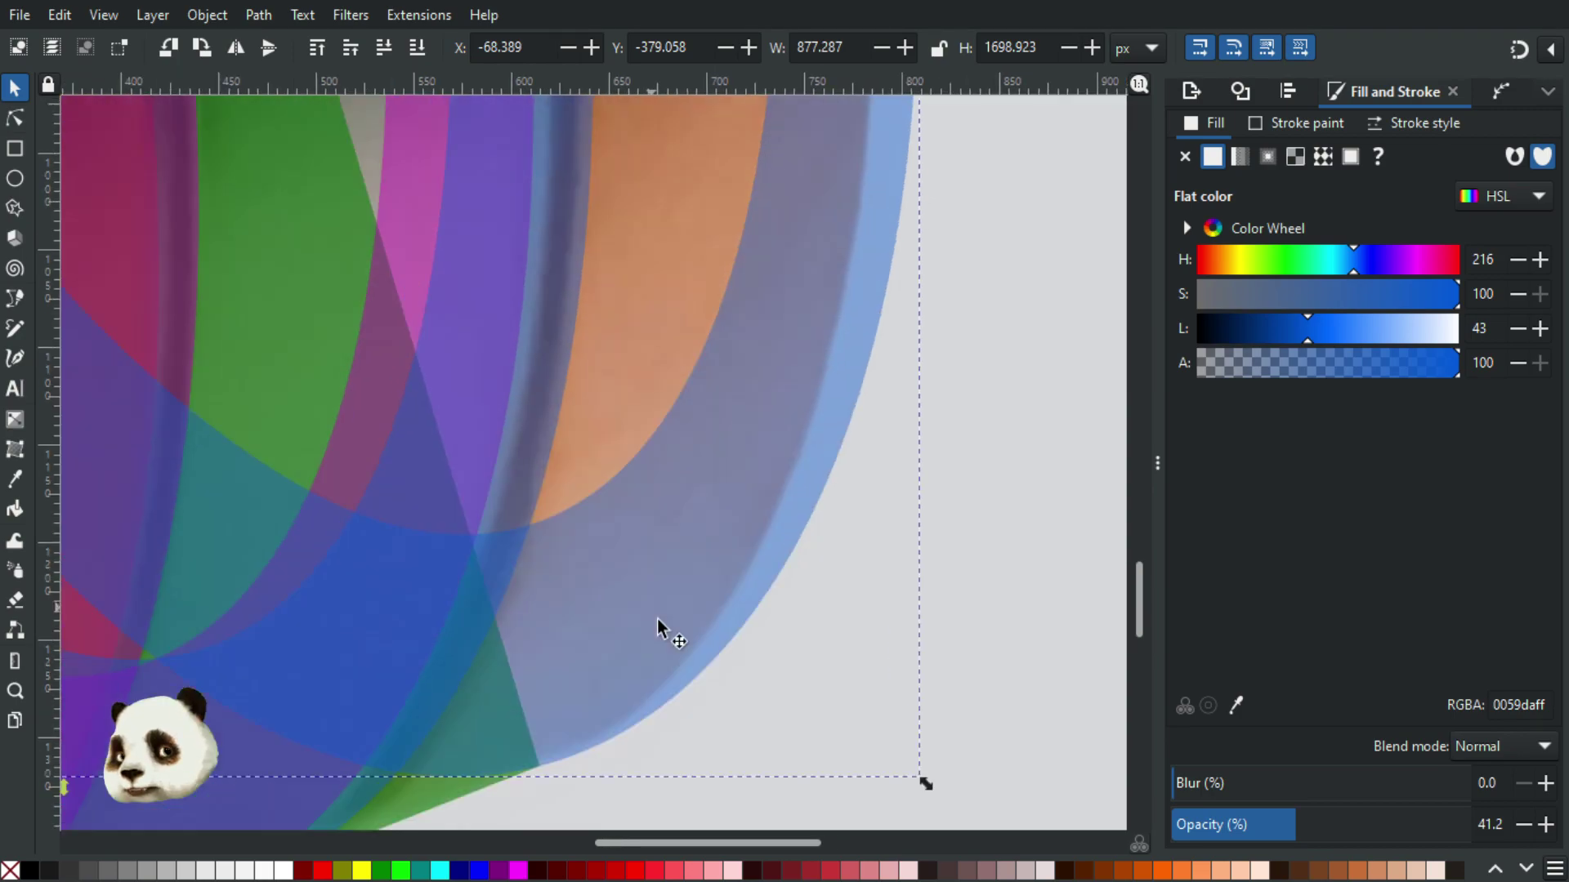
Step: Shift the outermost blue copy to about X -79.0, Y -374.9 px to align it with the rose gold band's upper rim
{"action": "scroll", "coordinate": [381, 154], "scroll_direction": "up", "scroll_amount": 5}
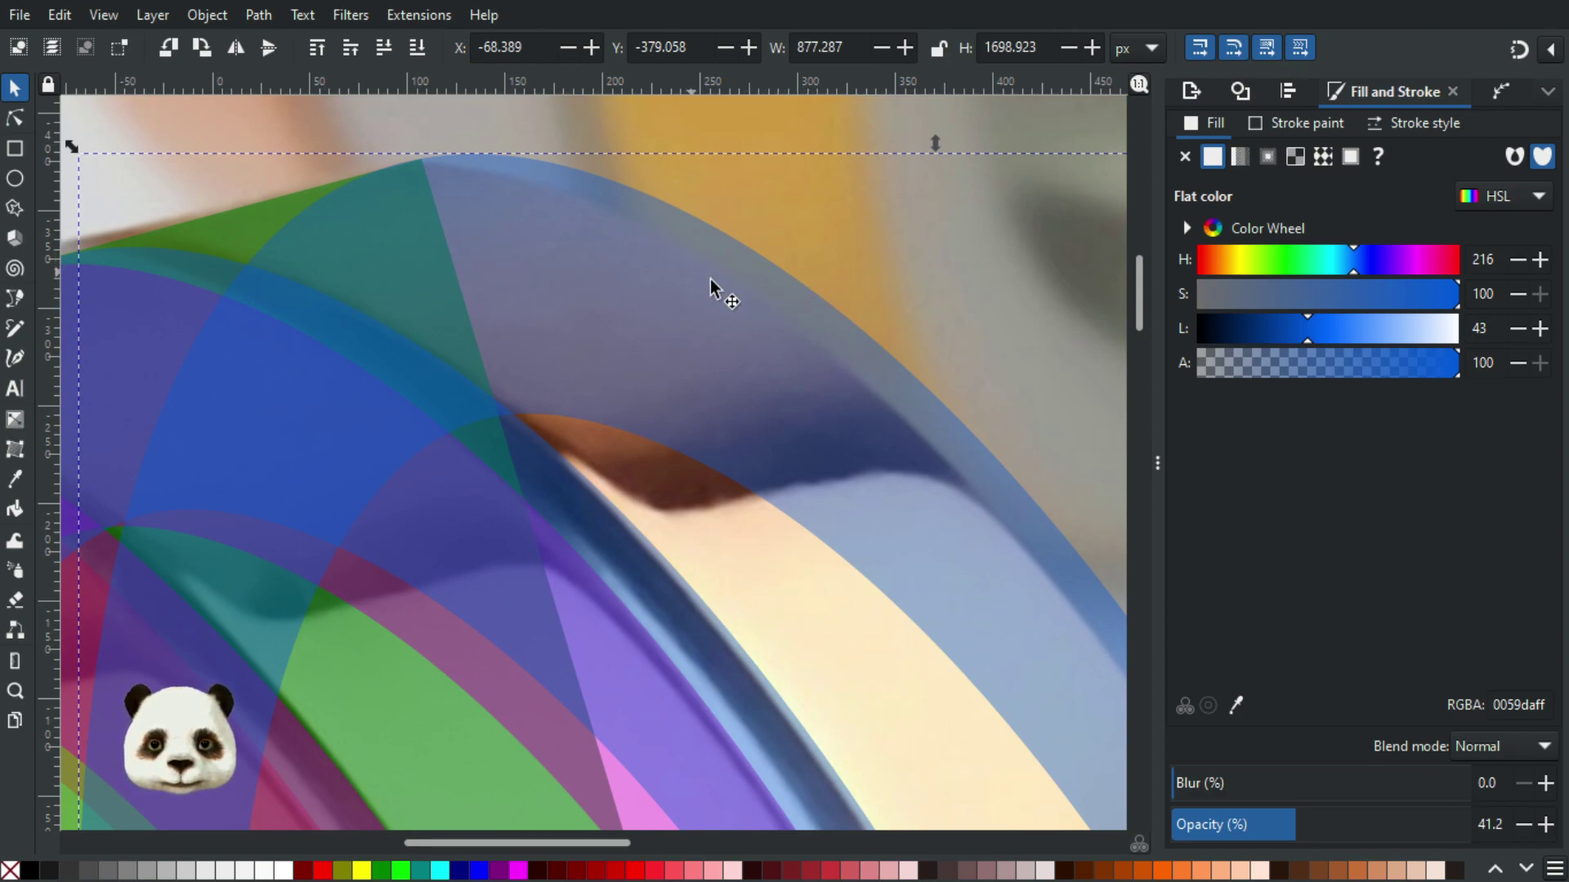
{"action": "mouse_move", "coordinate": [791, 326]}
{"action": "left_mouse_down"}
{"action": "mouse_move", "coordinate": [747, 335]}
{"action": "mouse_move", "coordinate": [765, 335]}
{"action": "left_mouse_up"}
{"action": "scroll", "coordinate": [531, 192], "scroll_direction": "up", "scroll_amount": 3}
{"action": "left_click_drag", "start_coordinate": [313, 224], "coordinate": [530, 465]}
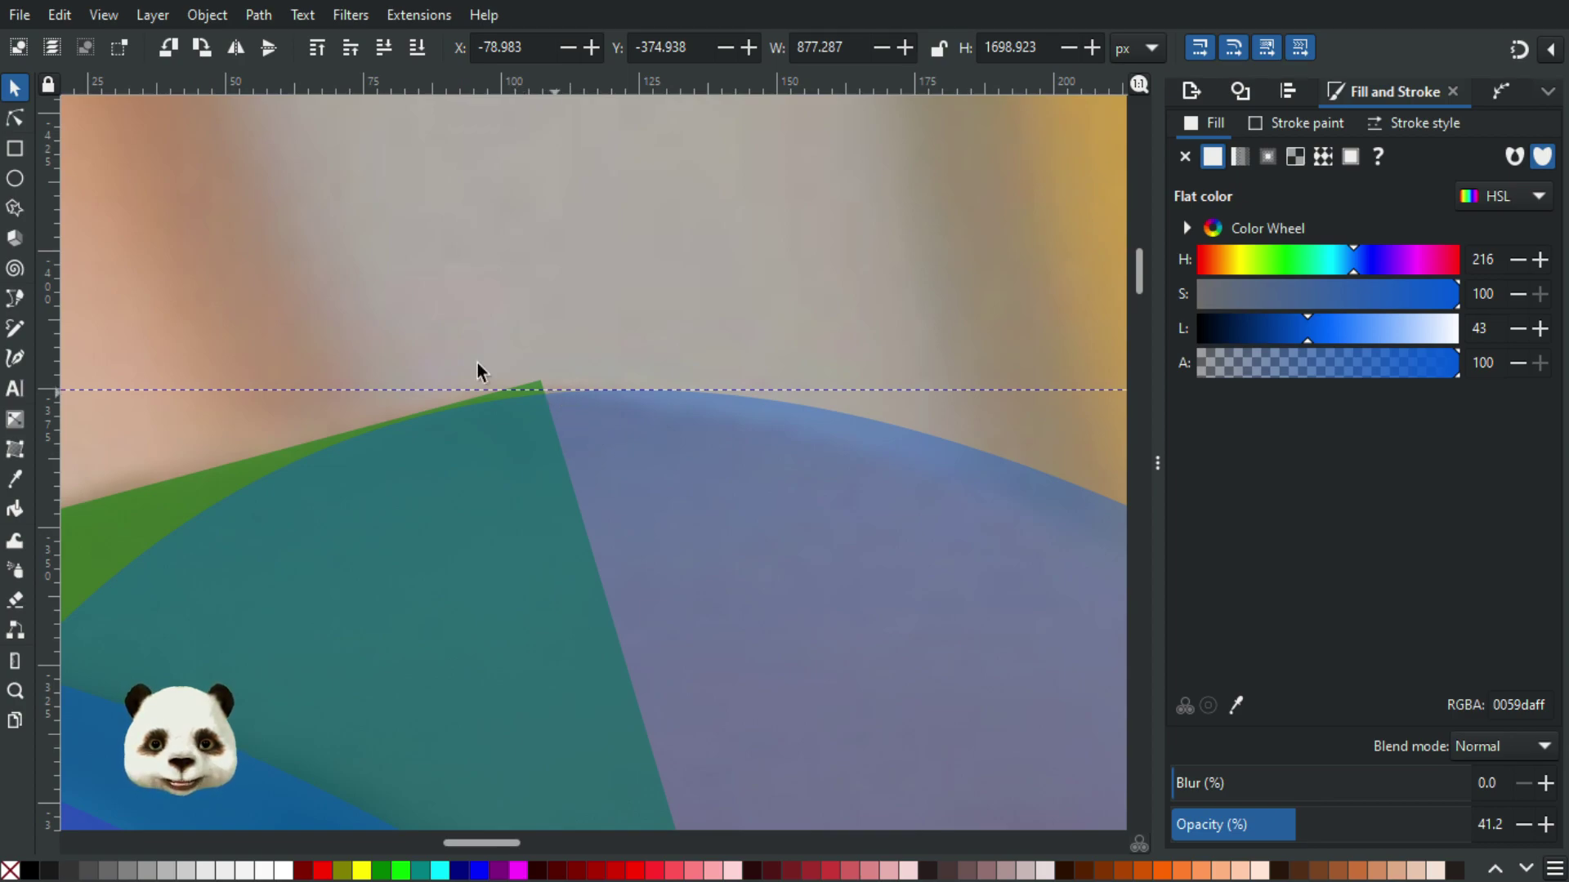
Step: Move the green shape's upper corner node to about X 88.2, Y -371.3 px, onto the outermost blue copy's edge
{"action": "left_click", "coordinate": [23, 121]}
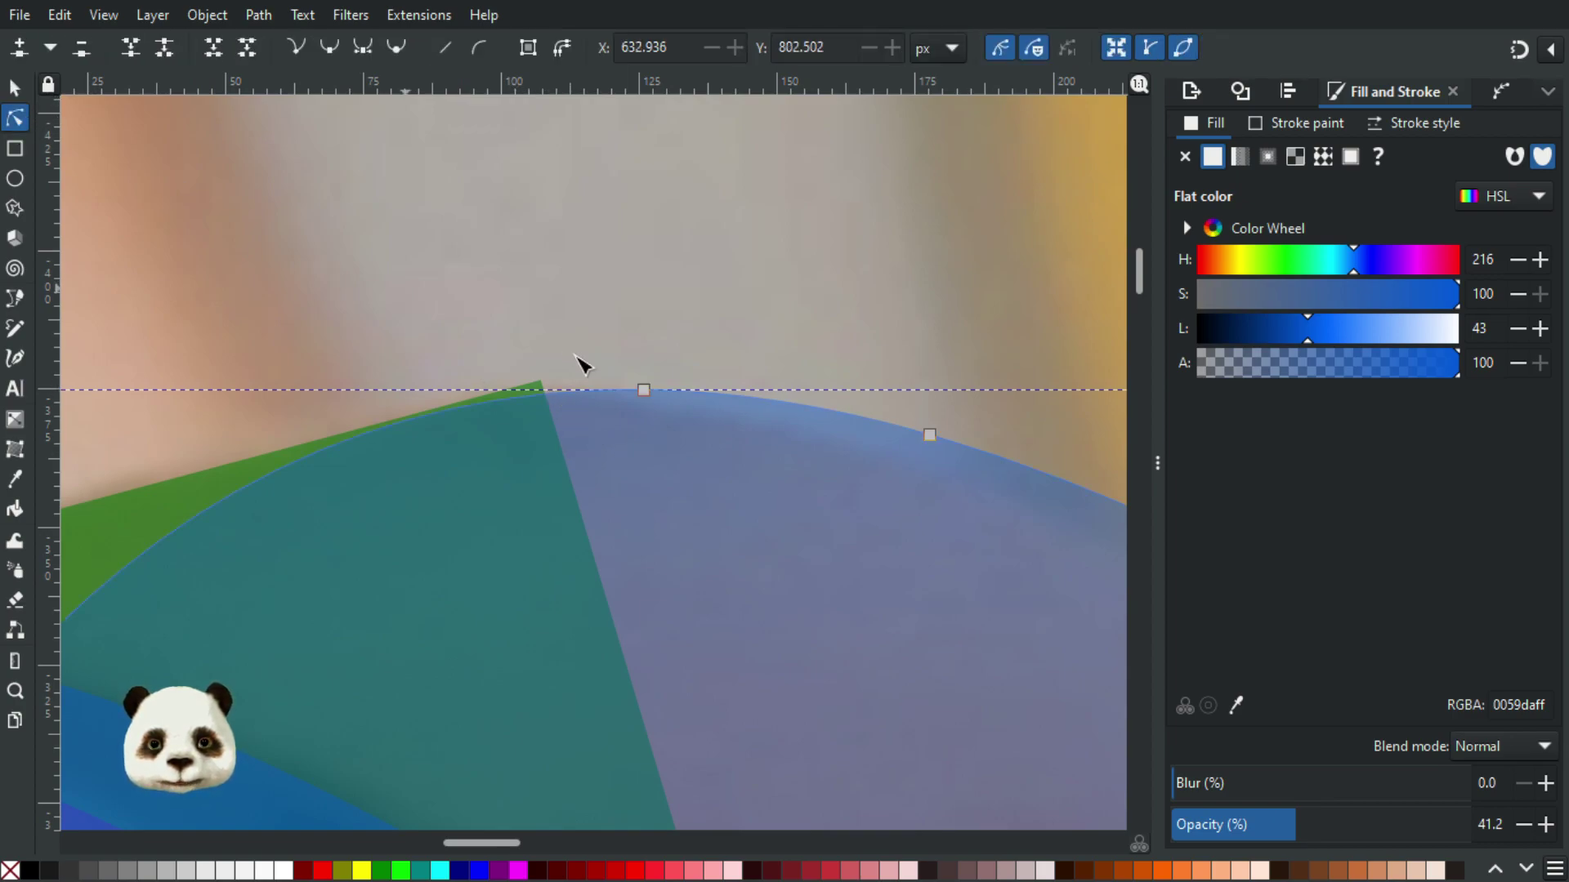
{"action": "left_click", "coordinate": [543, 386]}
{"action": "left_click_drag", "start_coordinate": [543, 385], "coordinate": [443, 421]}
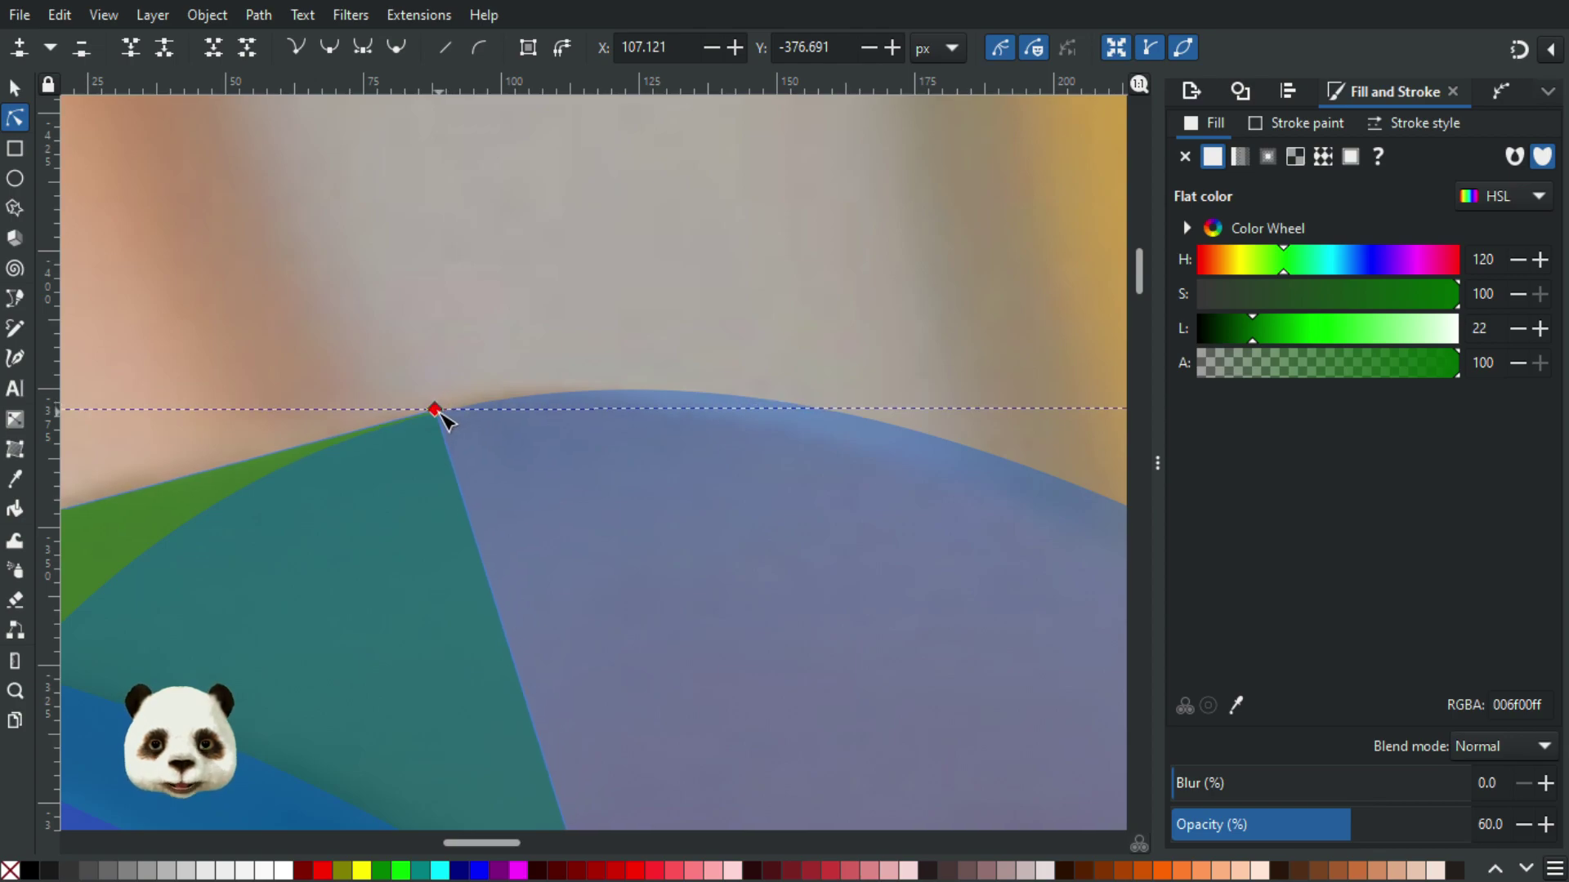
Step: Move the outermost blue copy's rightmost outer node to about X 777.8, Y 727.3 px, onto the rose gold band's edge
{"action": "left_click", "coordinate": [650, 438]}
{"action": "scroll", "coordinate": [654, 438], "scroll_direction": "down", "scroll_amount": 5}
{"action": "left_click_drag", "start_coordinate": [787, 340], "coordinate": [684, 297]}
{"action": "scroll", "coordinate": [531, 217], "scroll_direction": "up", "scroll_amount": 3}
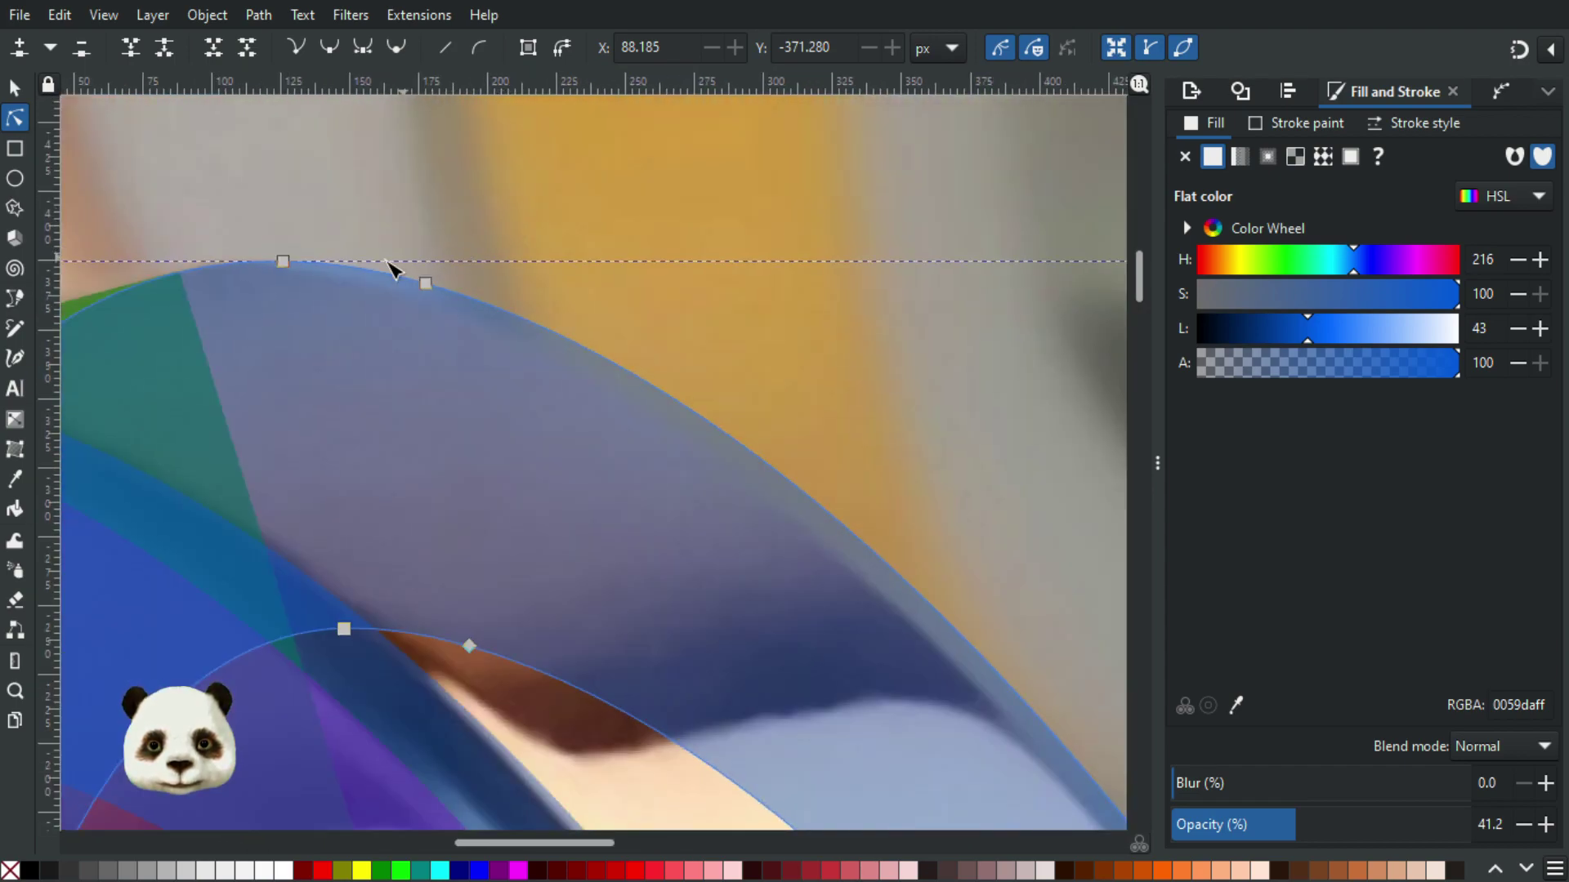
{"action": "scroll", "coordinate": [572, 345], "scroll_direction": "down", "scroll_amount": 11}
{"action": "scroll", "coordinate": [624, 343], "scroll_direction": "down", "scroll_amount": 3}
{"action": "left_click_drag", "start_coordinate": [904, 523], "coordinate": [630, 117]}
{"action": "left_click_drag", "start_coordinate": [771, 531], "coordinate": [729, 141]}
{"action": "left_click_drag", "start_coordinate": [797, 405], "coordinate": [734, 145]}
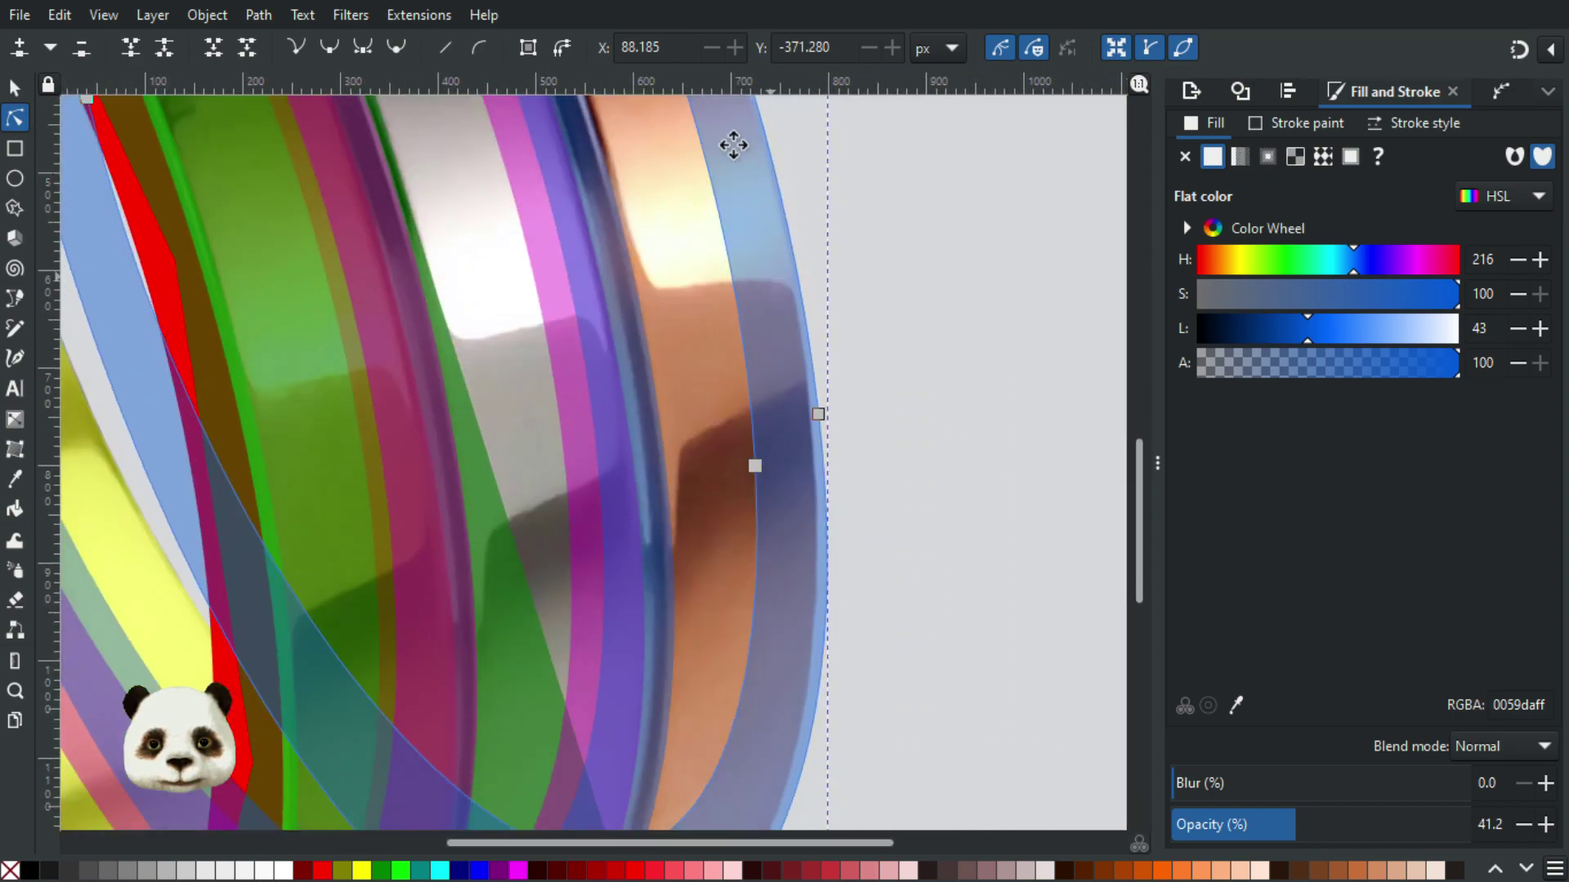
{"action": "scroll", "coordinate": [760, 343], "scroll_direction": "down", "scroll_amount": 4}
{"action": "scroll", "coordinate": [786, 541], "scroll_direction": "right", "scroll_amount": 1}
{"action": "scroll", "coordinate": [809, 368], "scroll_direction": "up", "scroll_amount": 3}
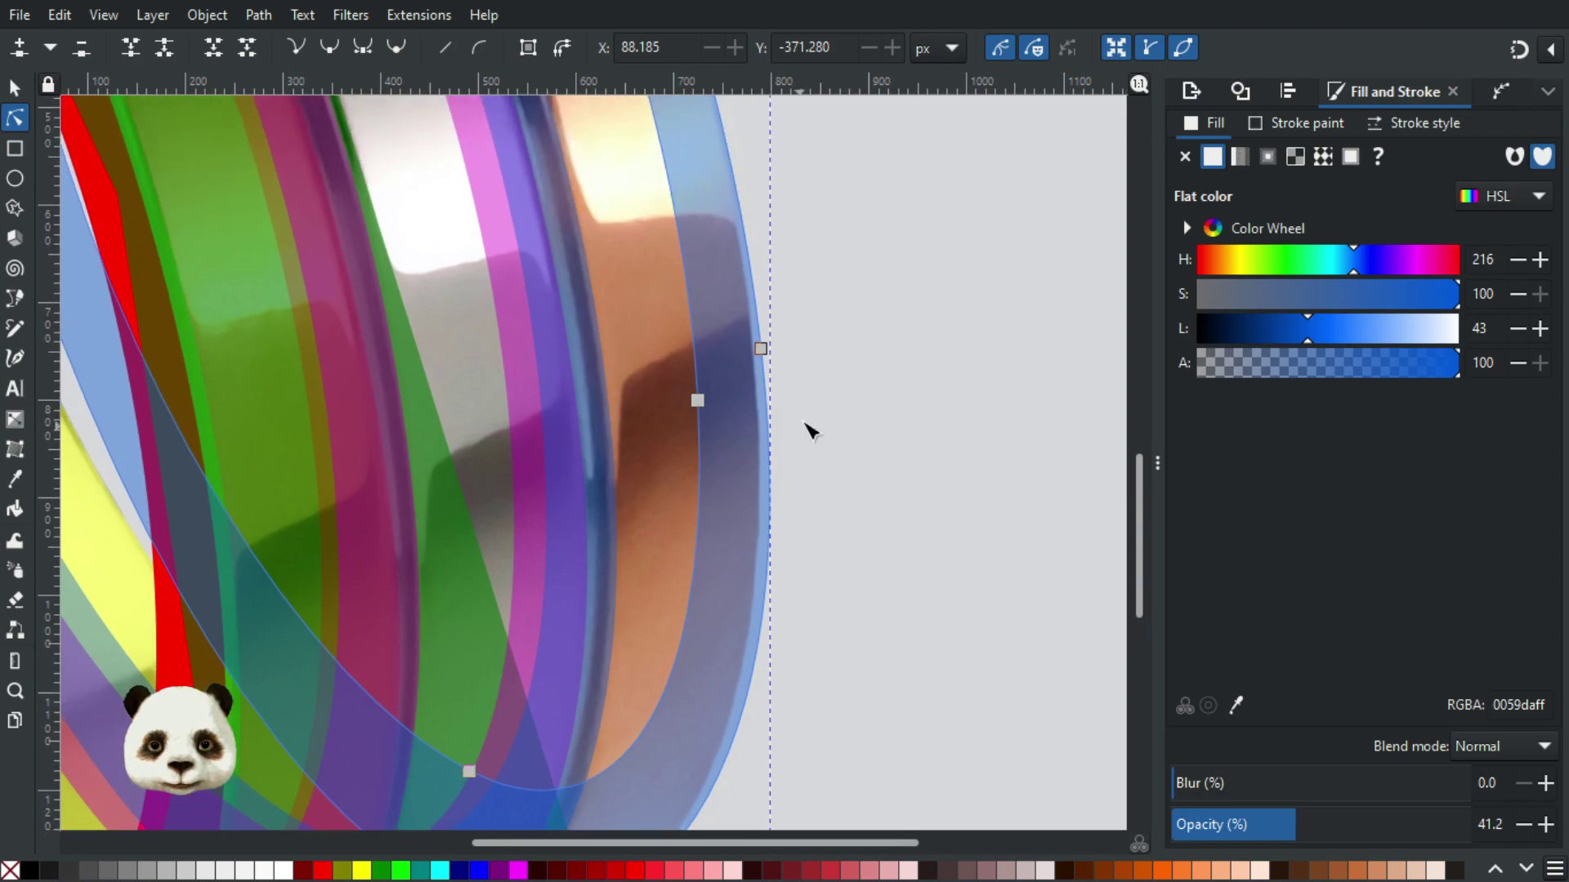
{"action": "left_click_drag", "start_coordinate": [761, 356], "coordinate": [750, 333]}
Step: Lengthen the lower outer node's handle on the outermost blue copy to fit its curve to the rose gold band's lower rim
{"action": "left_click_drag", "start_coordinate": [865, 474], "coordinate": [838, 286]}
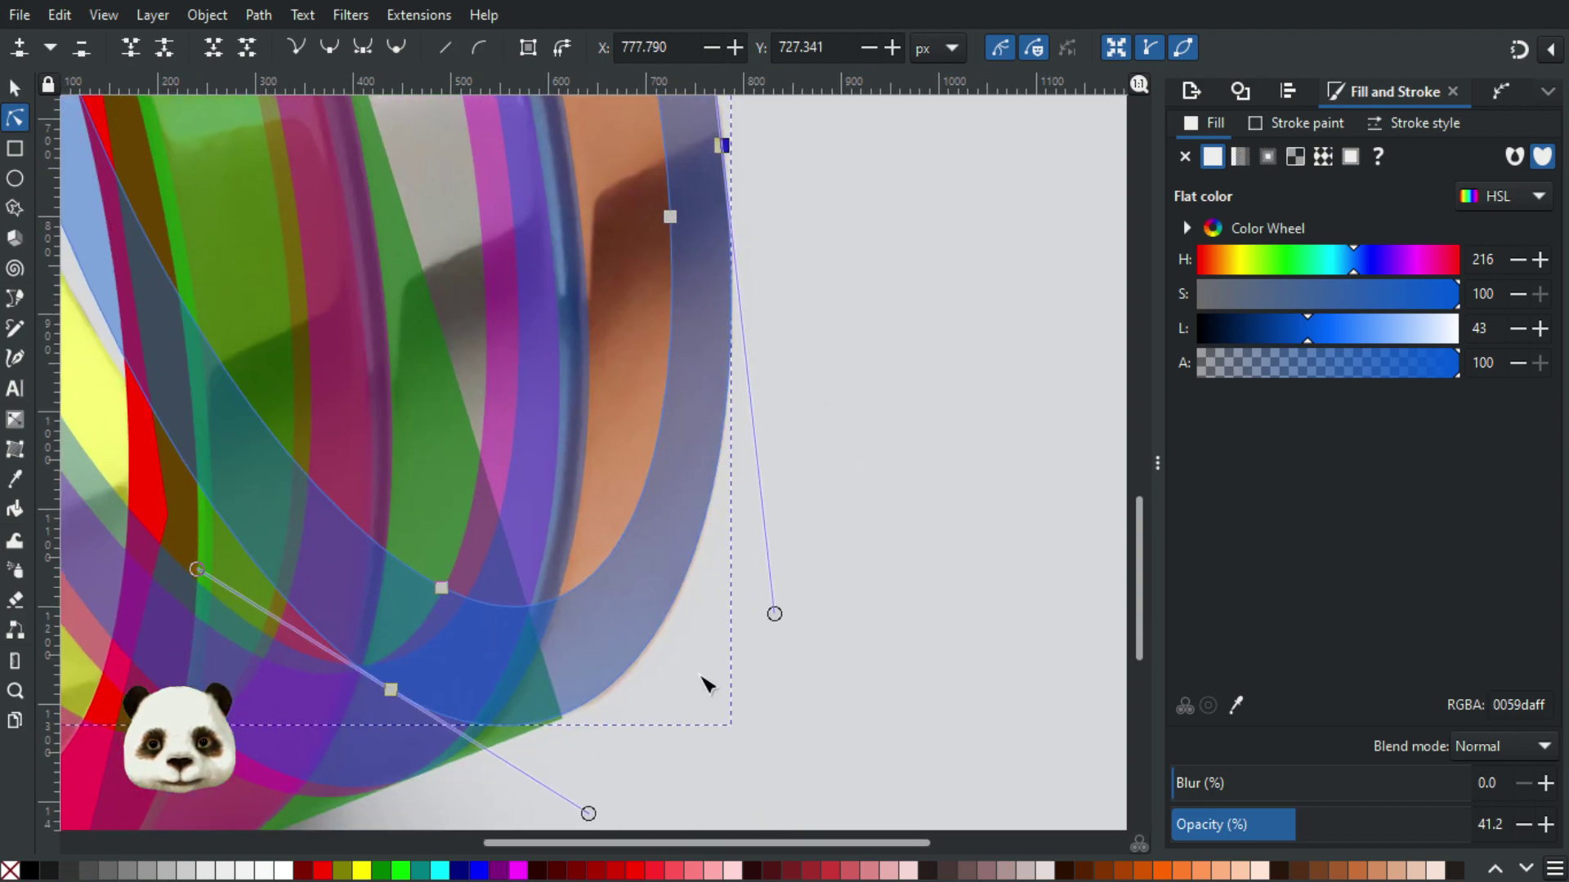
{"action": "left_click_drag", "start_coordinate": [668, 597], "coordinate": [644, 502]}
{"action": "scroll", "coordinate": [644, 502], "scroll_direction": "down", "scroll_amount": 3}
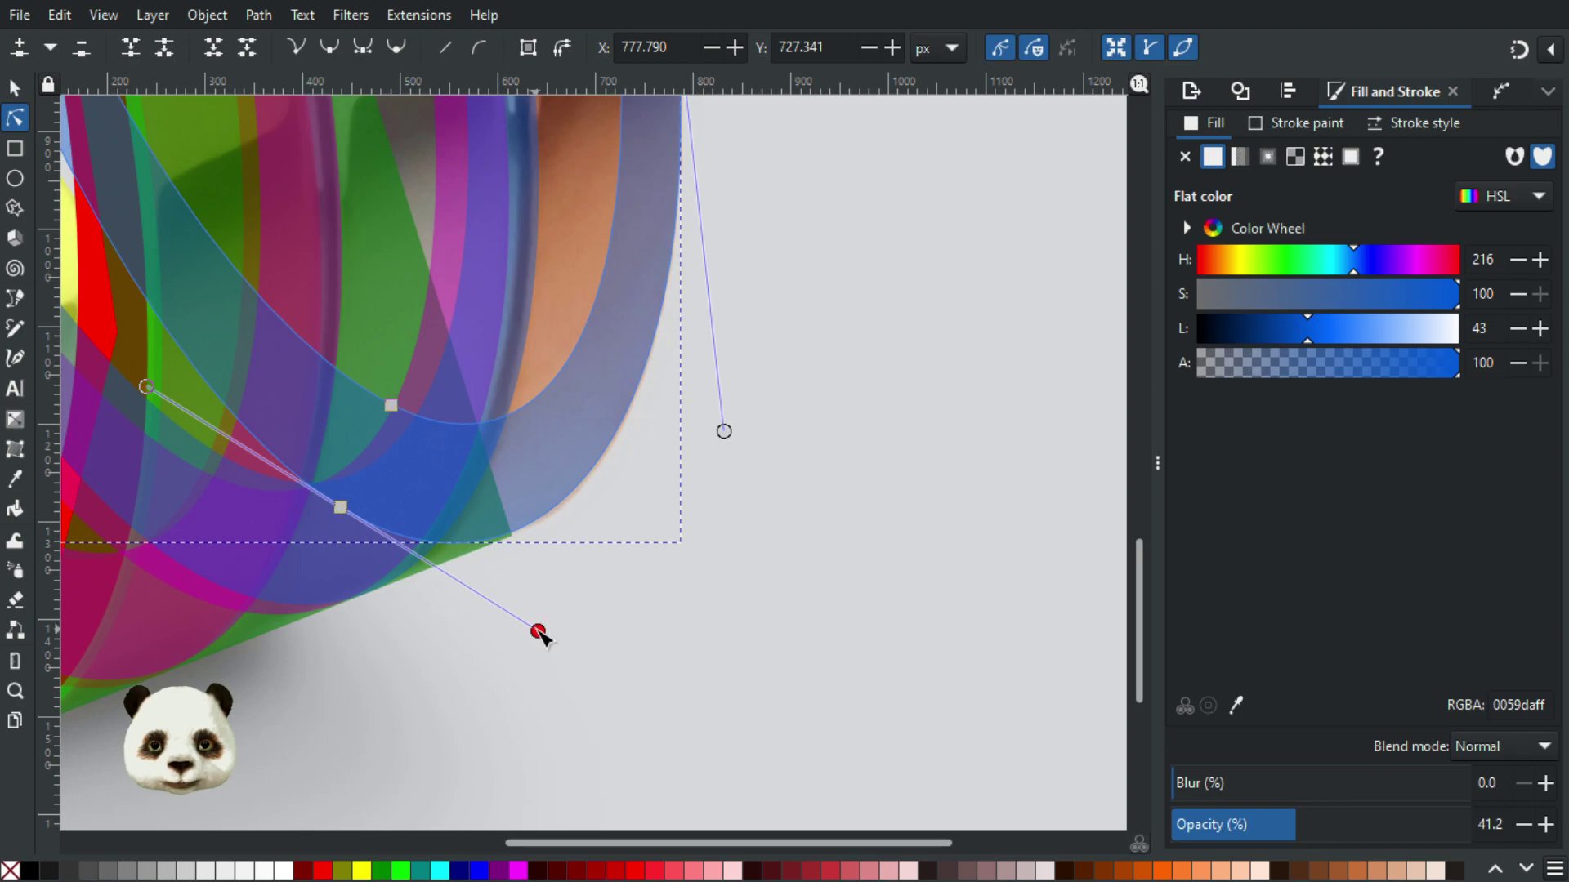
{"action": "left_click_drag", "start_coordinate": [542, 639], "coordinate": [549, 644]}
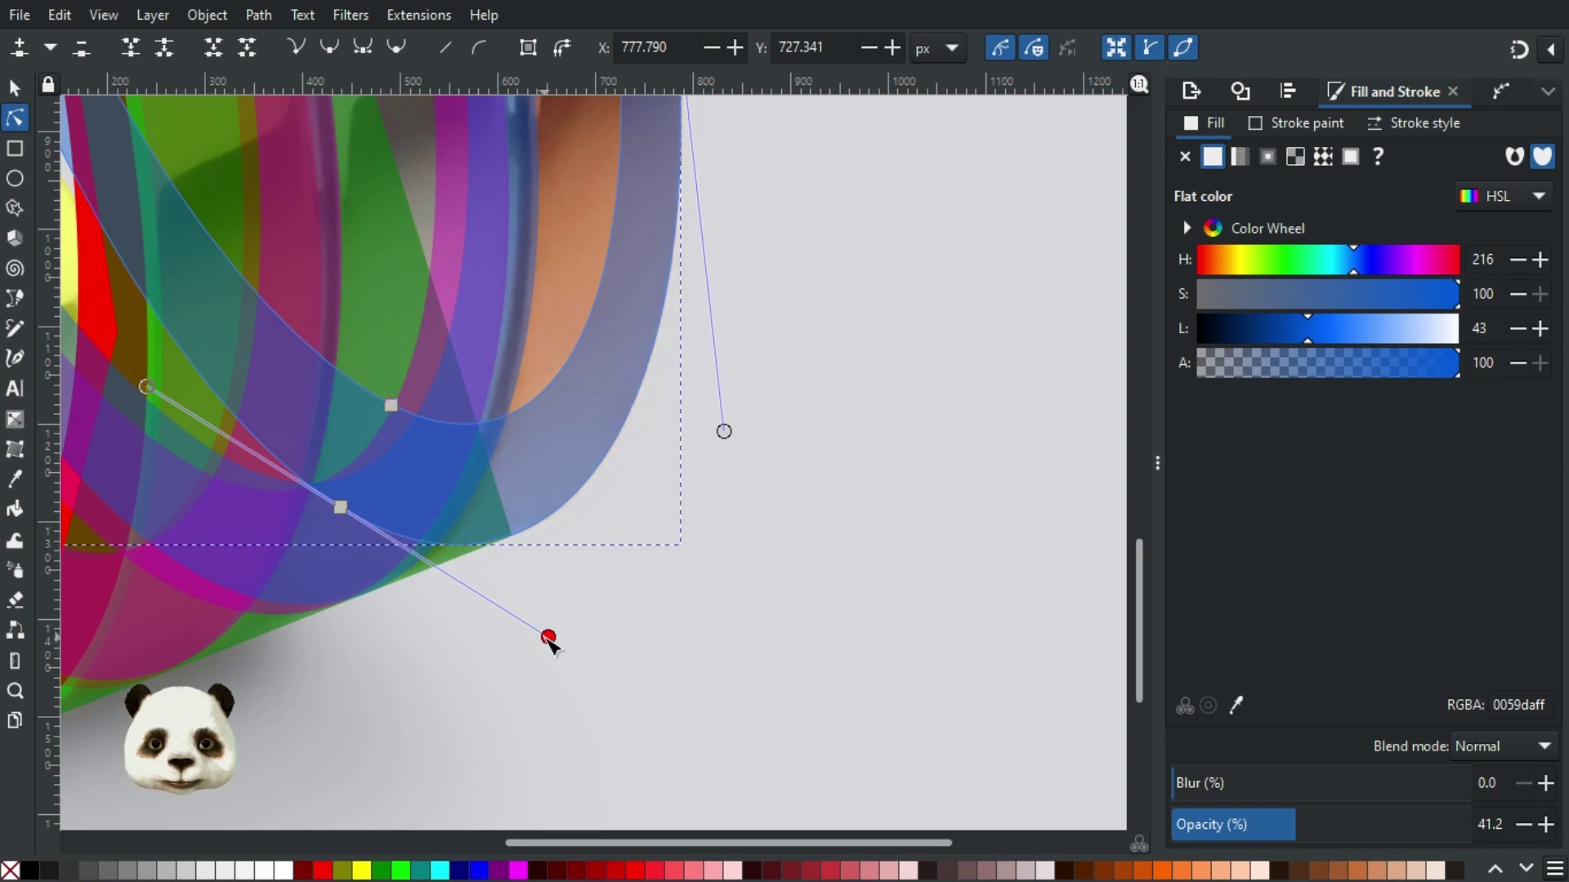
Step: Shorten the handle of the outermost blue copy's upper outer node to pull the curve toward the rose gold band's upper rim
{"action": "left_click_drag", "start_coordinate": [541, 370], "coordinate": [675, 709]}
{"action": "left_click_drag", "start_coordinate": [596, 550], "coordinate": [649, 834]}
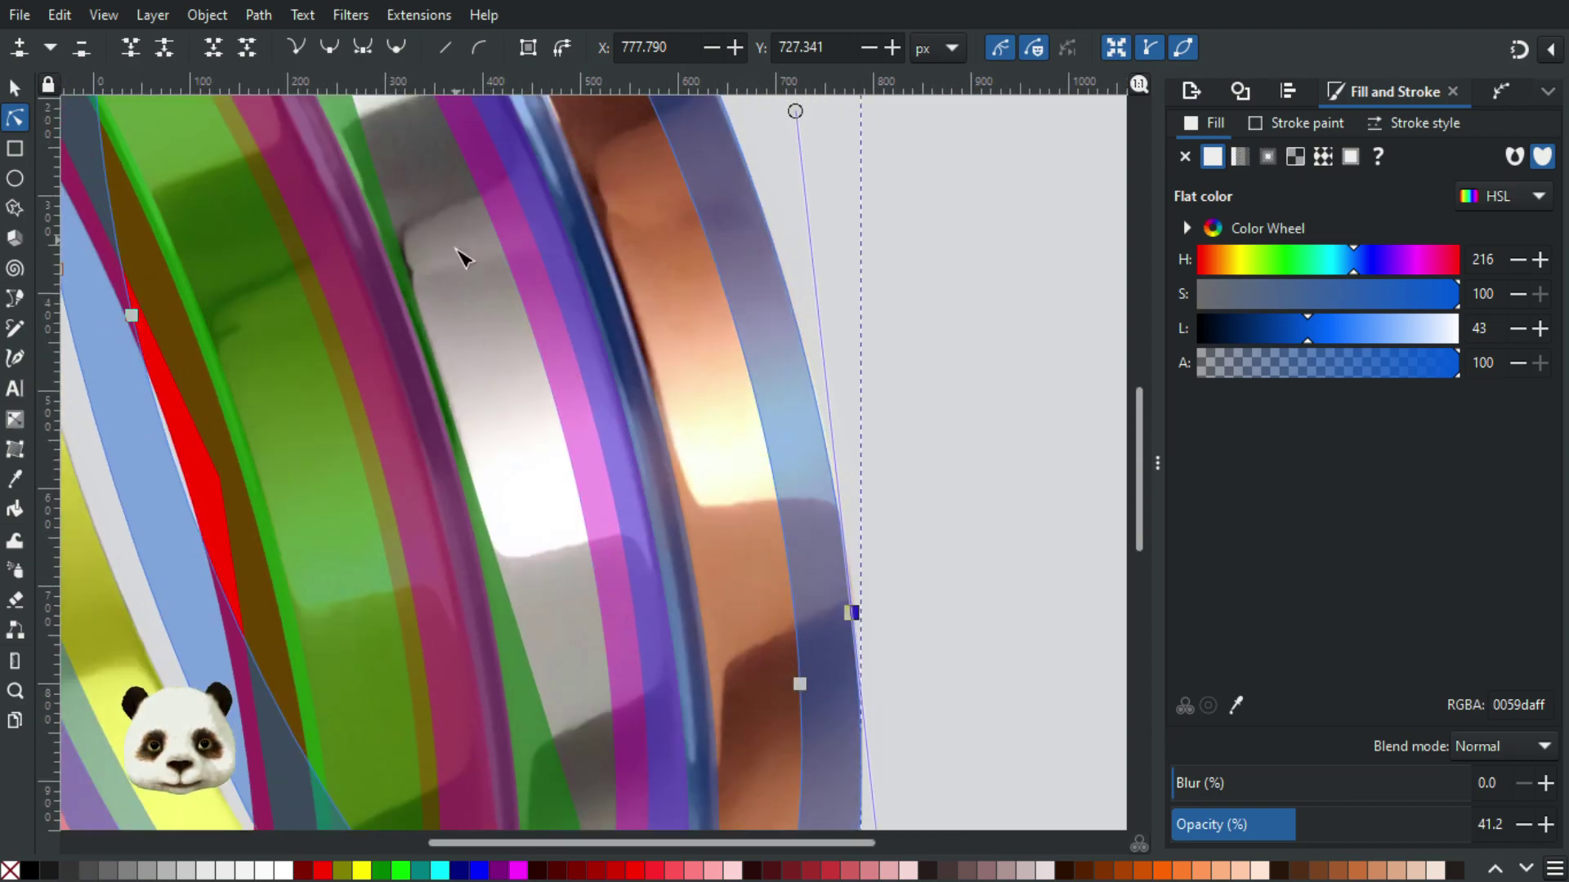
{"action": "left_click_drag", "start_coordinate": [458, 246], "coordinate": [533, 585]}
{"action": "scroll", "coordinate": [515, 417], "scroll_direction": "up", "scroll_amount": 5}
{"action": "scroll", "coordinate": [495, 422], "scroll_direction": "left", "scroll_amount": 2}
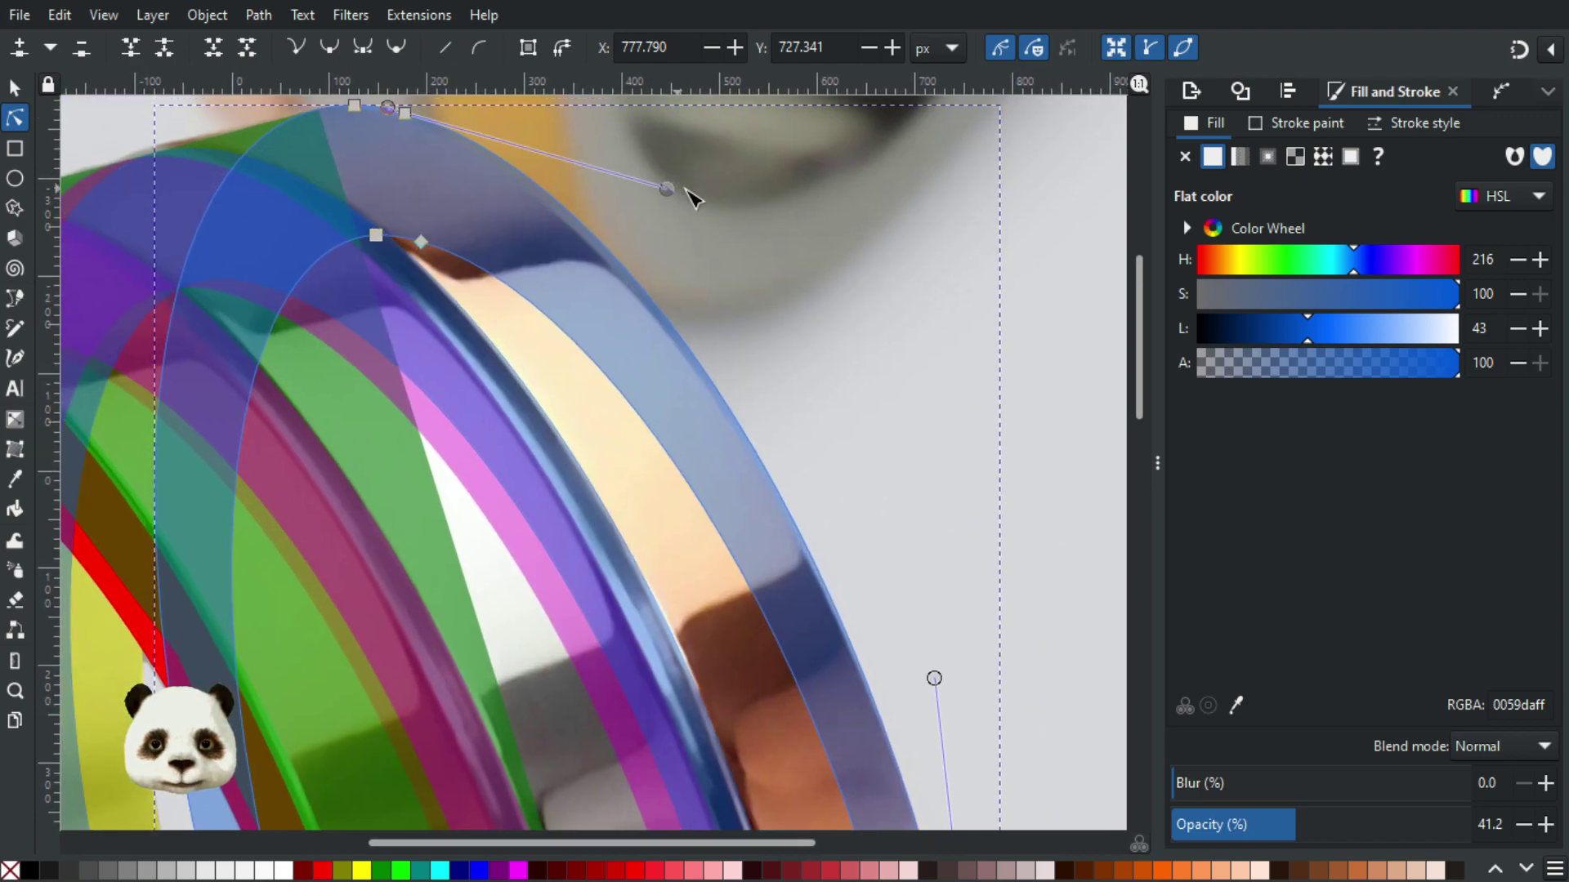
{"action": "mouse_move", "coordinate": [666, 190]}
{"action": "left_mouse_down"}
{"action": "mouse_move", "coordinate": [628, 169]}
{"action": "mouse_move", "coordinate": [645, 181]}
{"action": "left_mouse_up"}
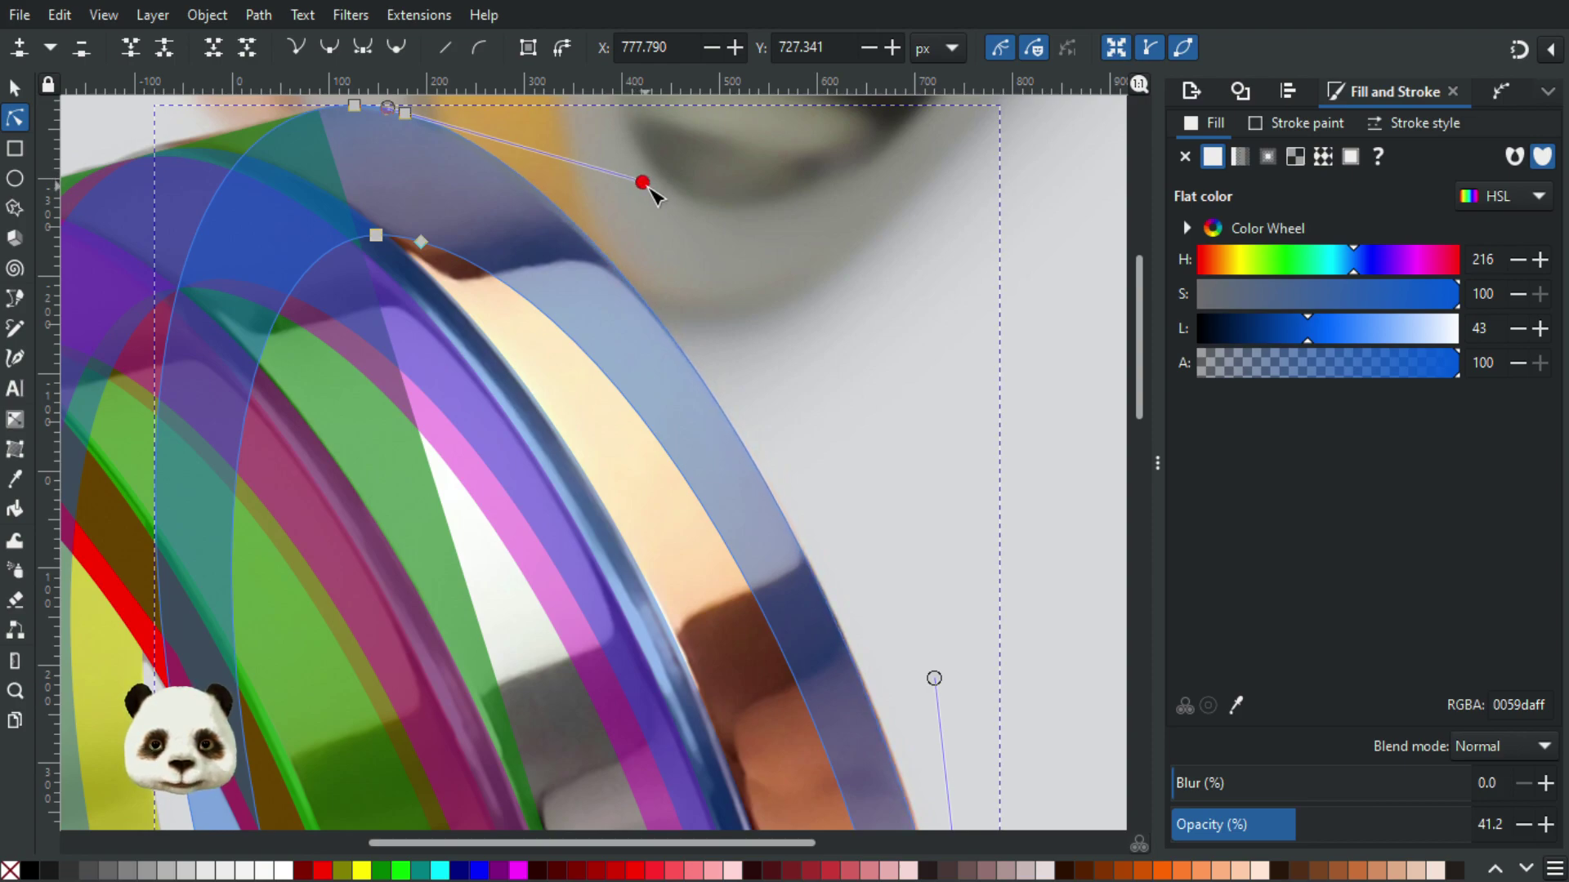
Step: Try to delete the extra node beside the outermost blue copy's apex and refit the curve with the remaining handles
{"action": "left_click", "coordinate": [405, 112]}
{"action": "key", "text": "Delete"}
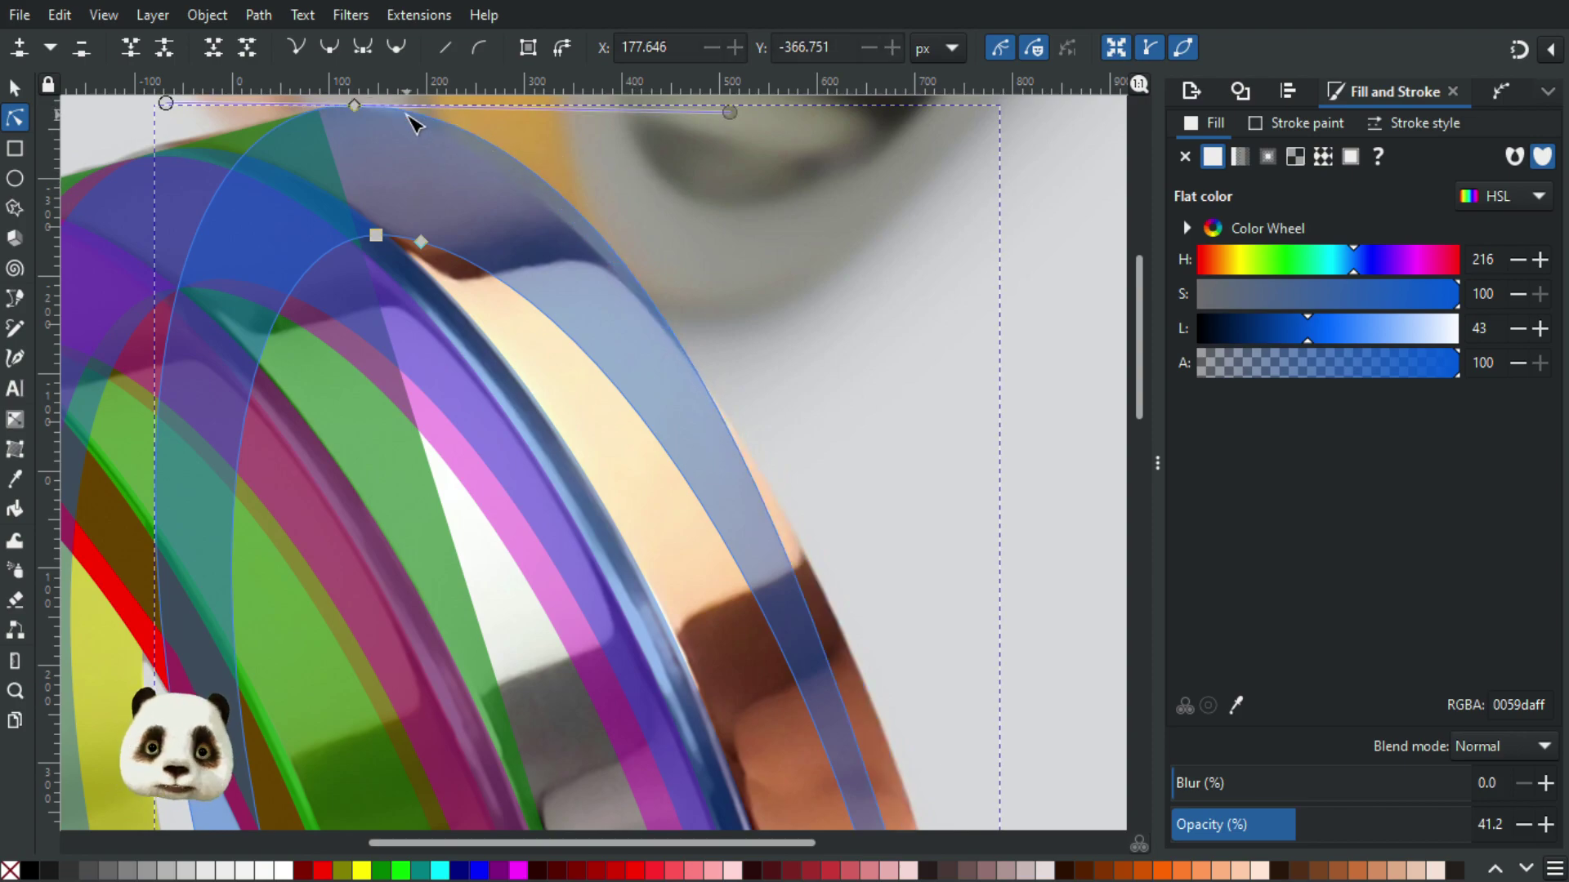
{"action": "left_click_drag", "start_coordinate": [672, 183], "coordinate": [655, 193]}
{"action": "scroll", "coordinate": [747, 280], "scroll_direction": "down", "scroll_amount": 3, "text": "ctrl"}
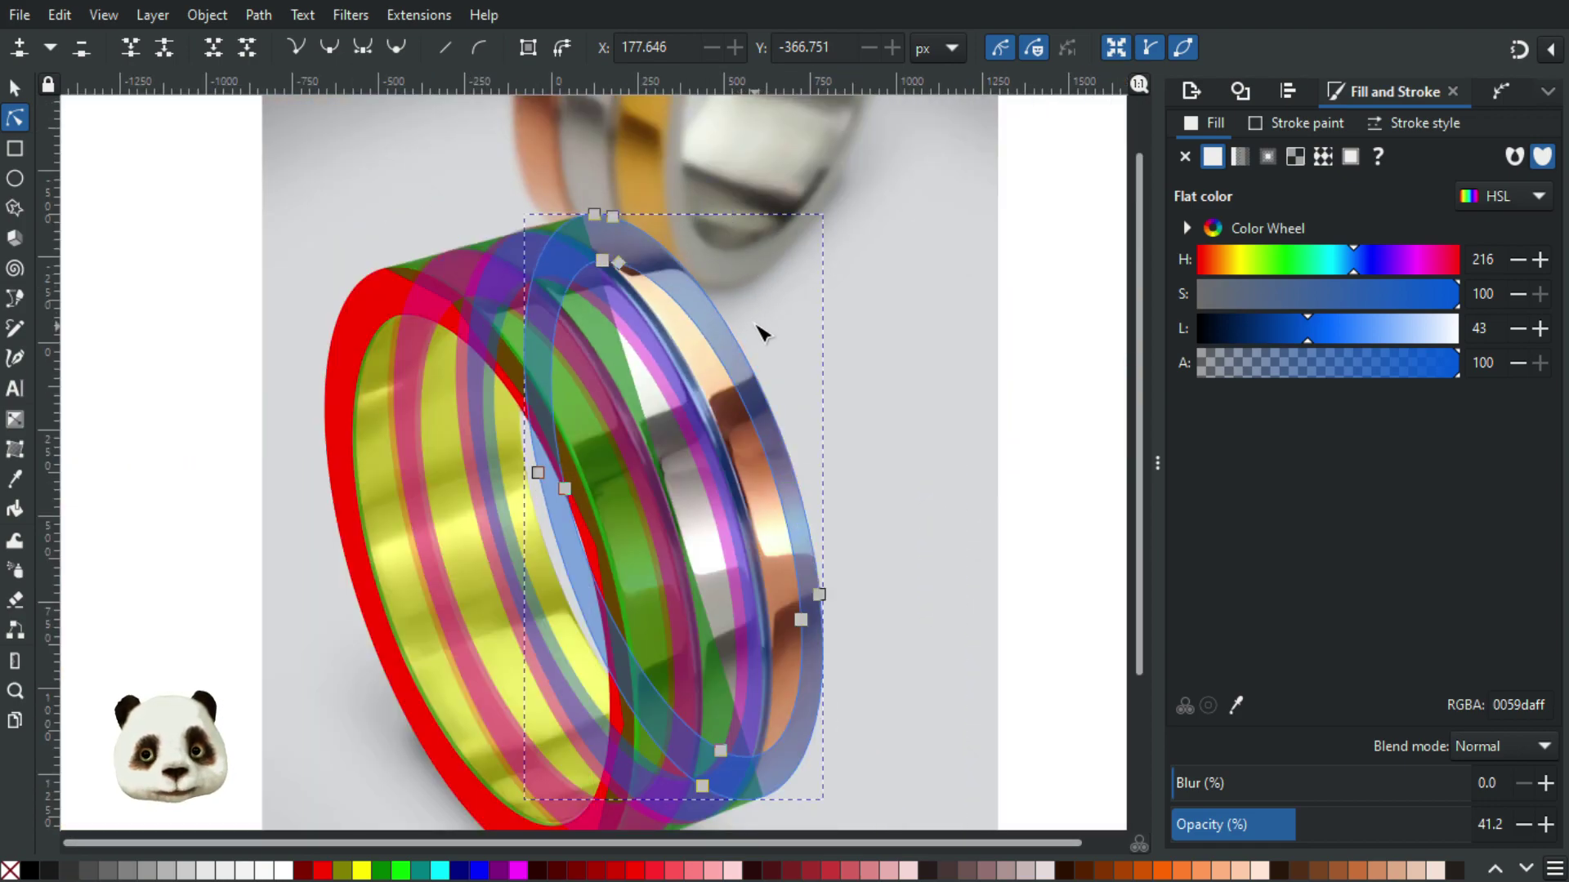
{"action": "scroll", "coordinate": [760, 332], "scroll_direction": "up", "scroll_amount": 1, "text": "ctrl"}
{"action": "left_click", "coordinate": [555, 173]}
{"action": "key", "text": "Delete"}
{"action": "left_click", "coordinate": [799, 557]}
{"action": "key", "text": "Delete"}
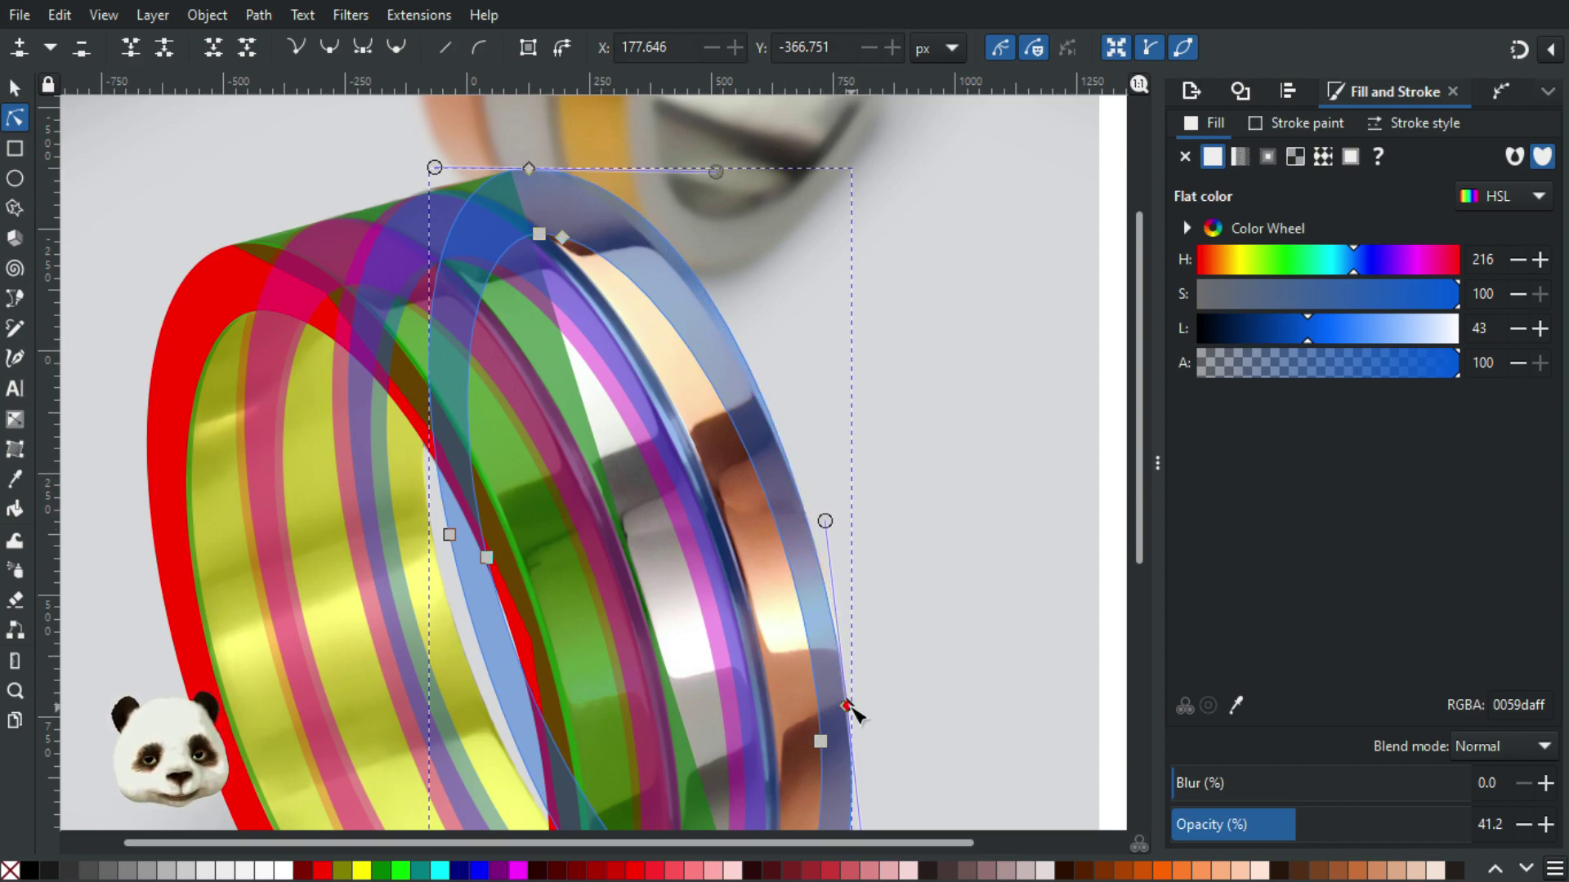
{"action": "left_click_drag", "start_coordinate": [716, 173], "coordinate": [688, 171]}
{"action": "key", "text": "ctrl+z"}
{"action": "key", "text": "ctrl+z"}
{"action": "key", "text": "ctrl+z"}
{"action": "key", "text": "ctrl+z"}
{"action": "key", "text": "ctrl+z"}
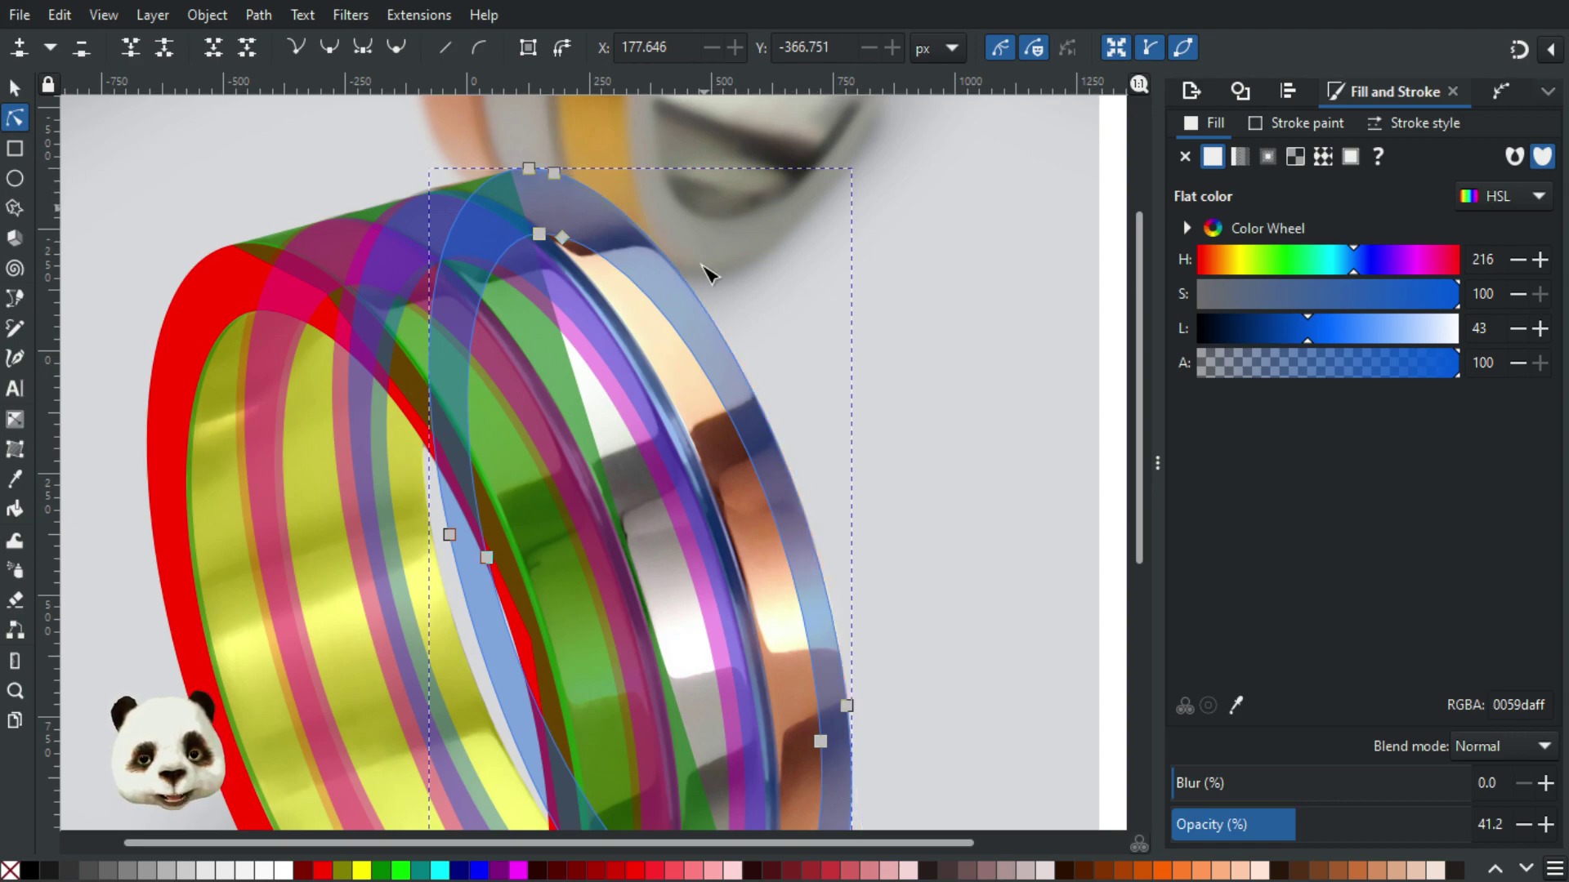
Step: Refine the outermost blue copy's outer curve by extending the rightmost node's upper handle and shortening the upper node's handle
{"action": "left_click", "coordinate": [847, 706]}
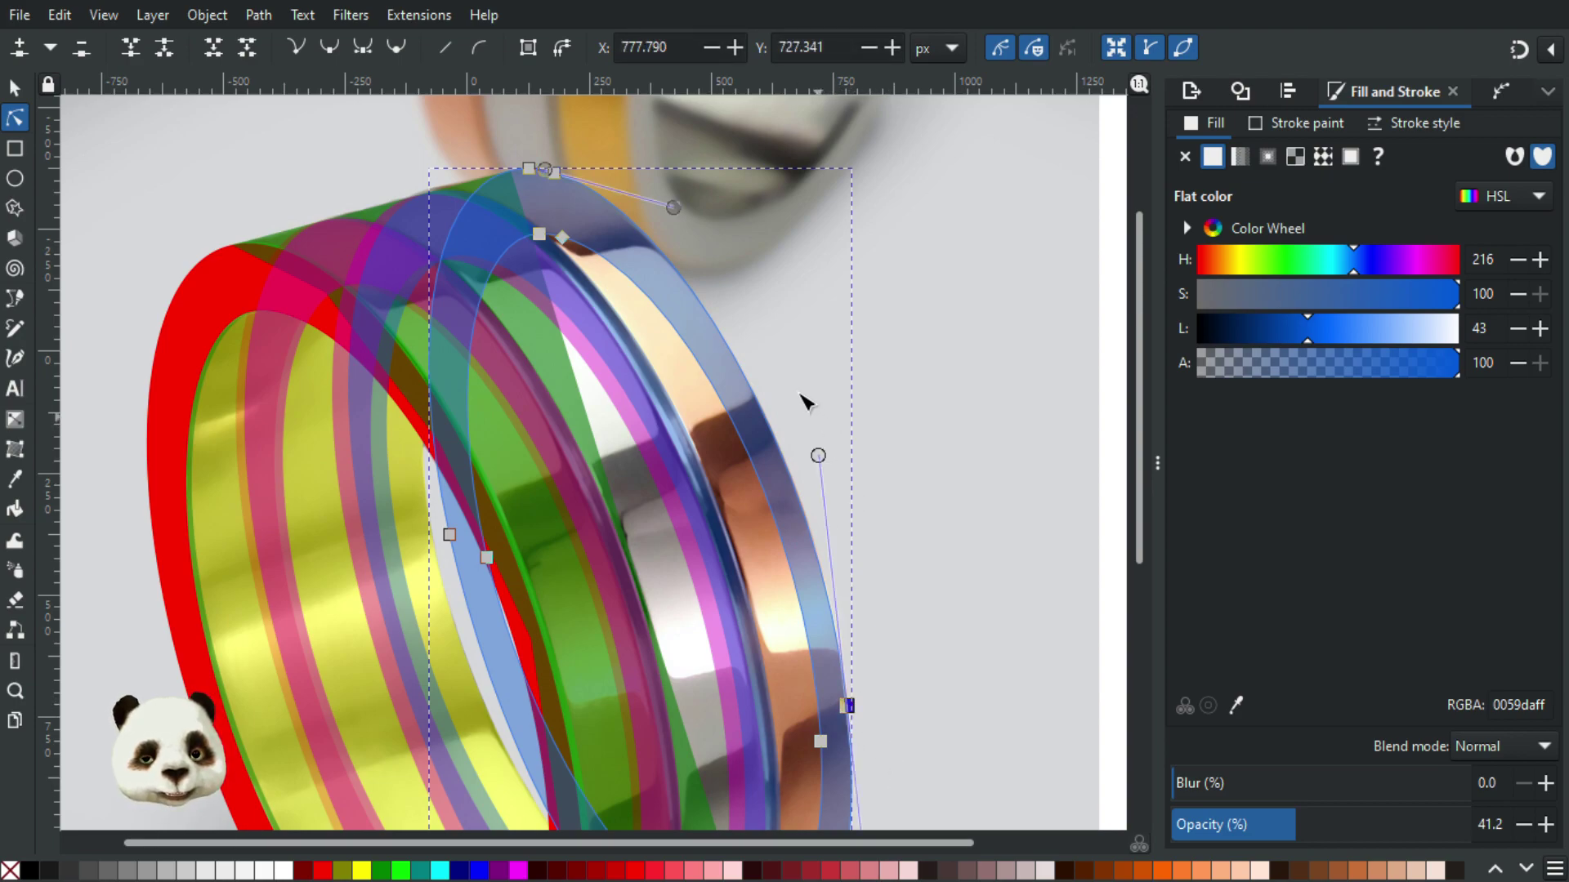
{"action": "left_click_drag", "start_coordinate": [674, 209], "coordinate": [674, 208]}
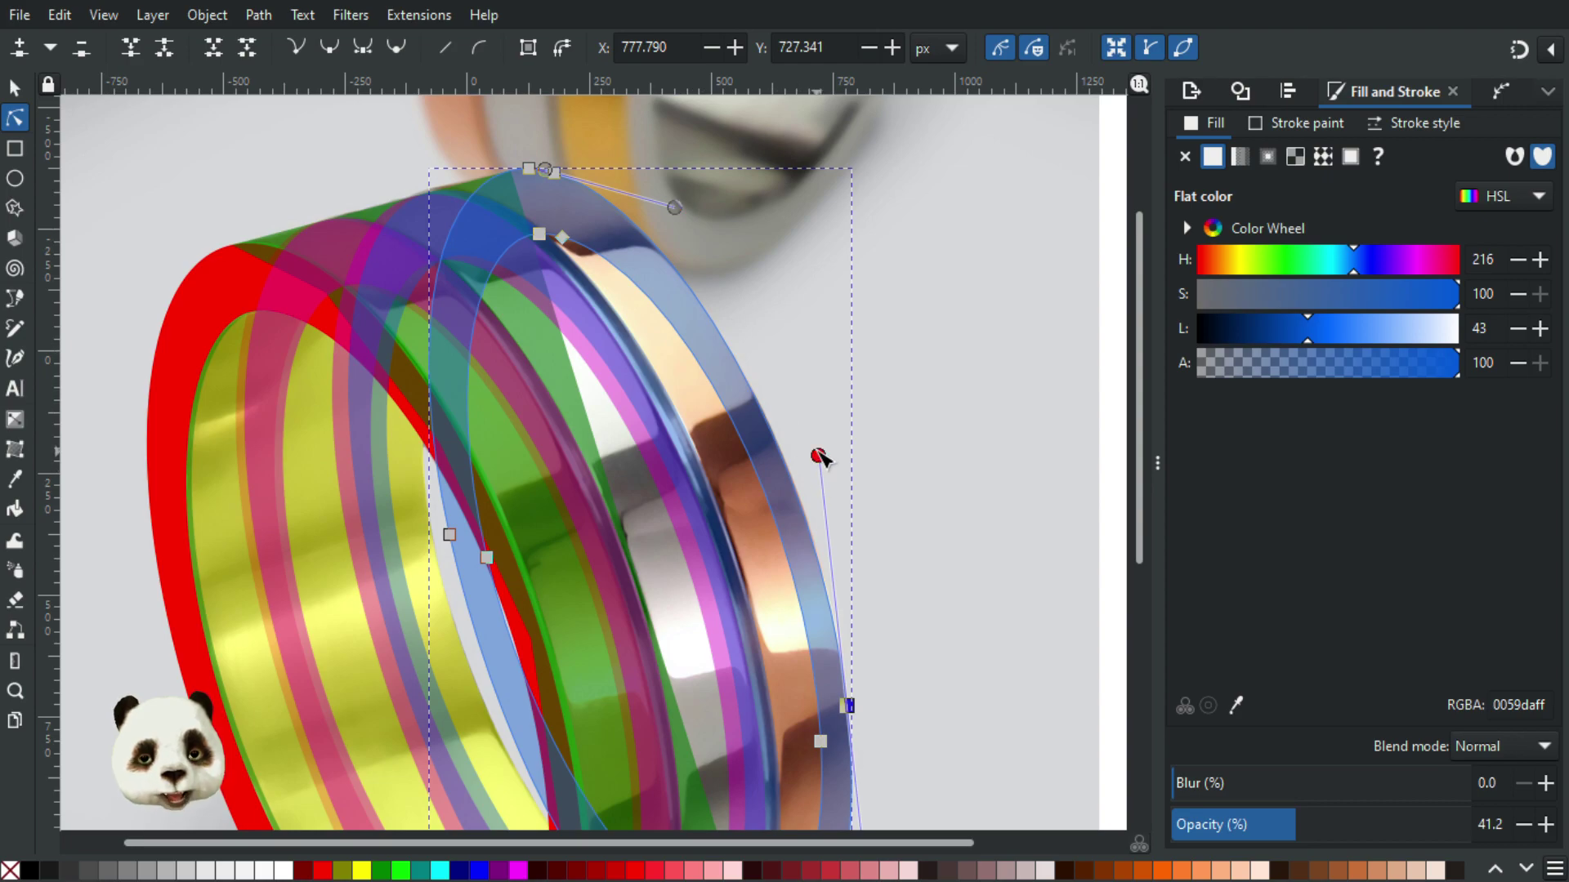
{"action": "left_click_drag", "start_coordinate": [818, 455], "coordinate": [820, 445]}
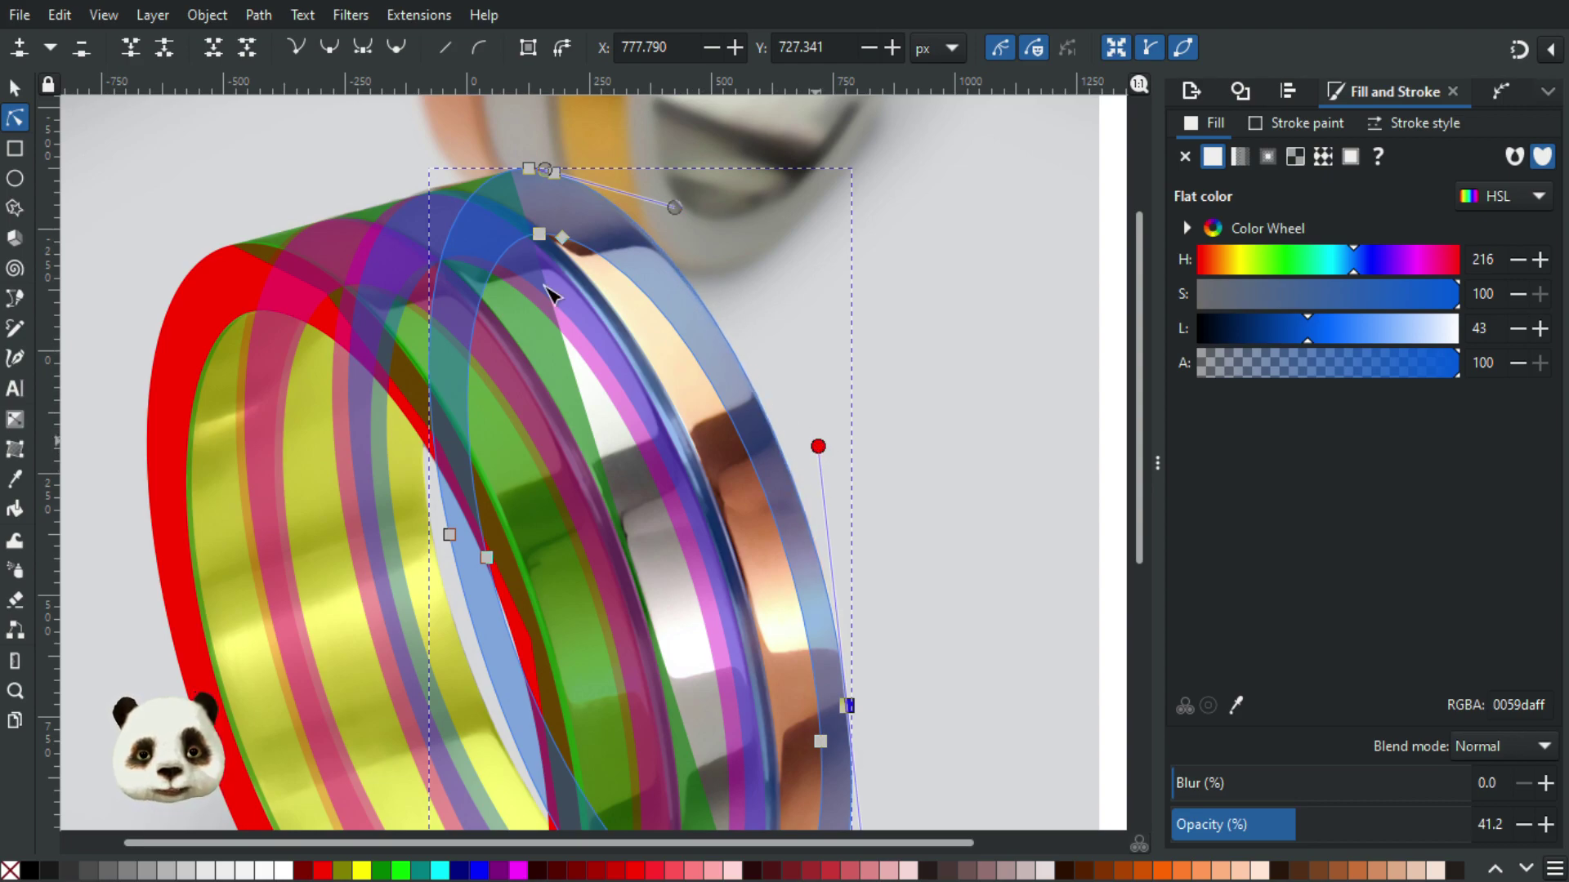
{"action": "scroll", "coordinate": [531, 130], "scroll_direction": "up", "scroll_amount": 4, "text": "ctrl"}
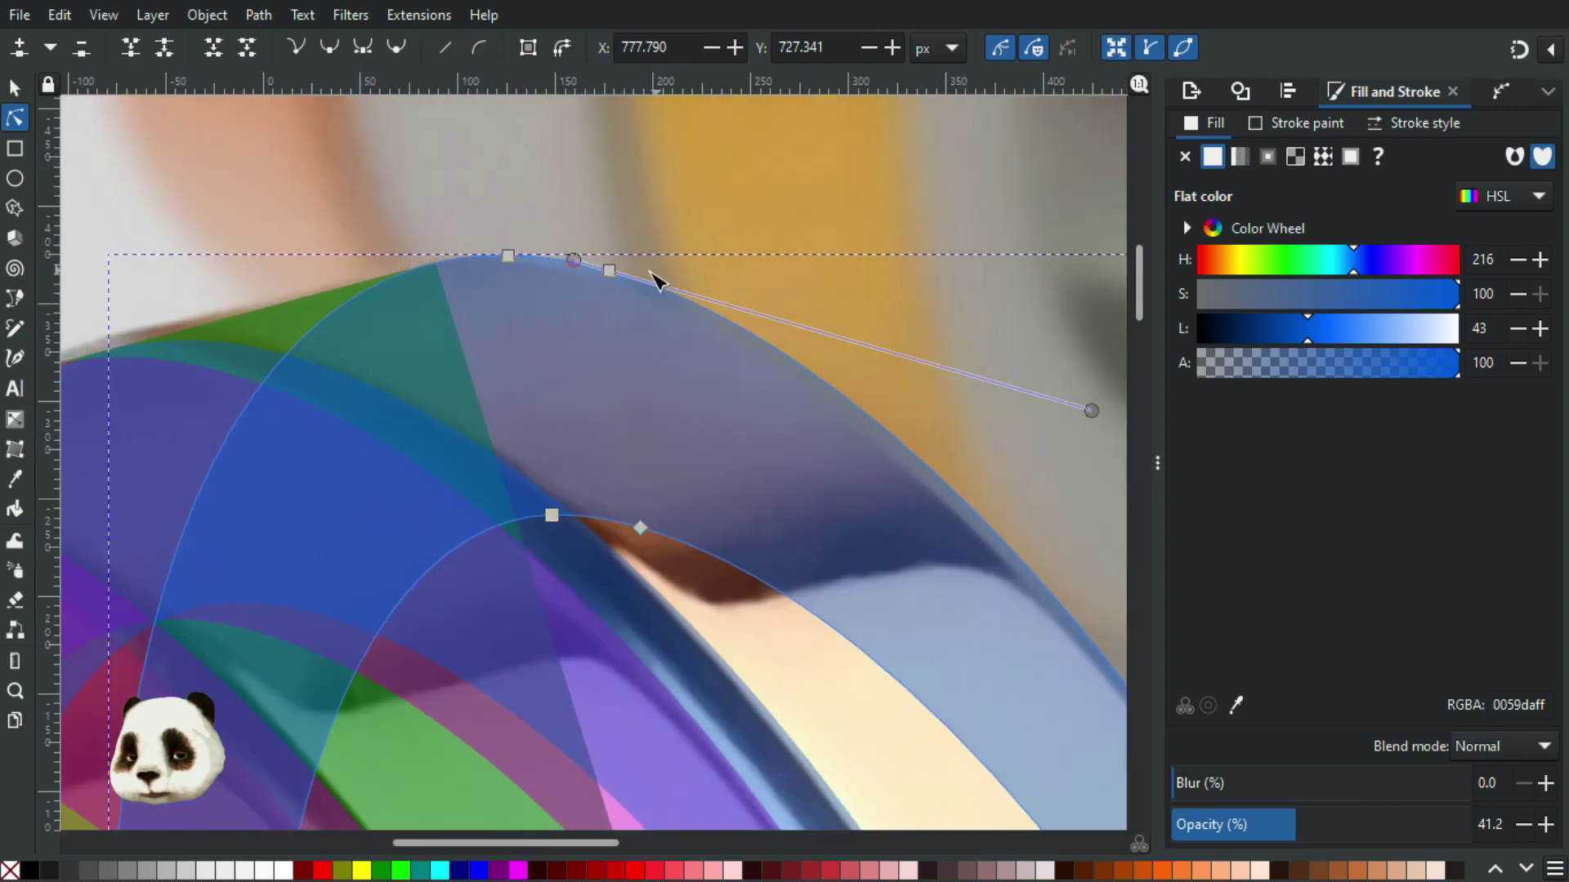
{"action": "left_click_drag", "start_coordinate": [1092, 410], "coordinate": [1060, 400]}
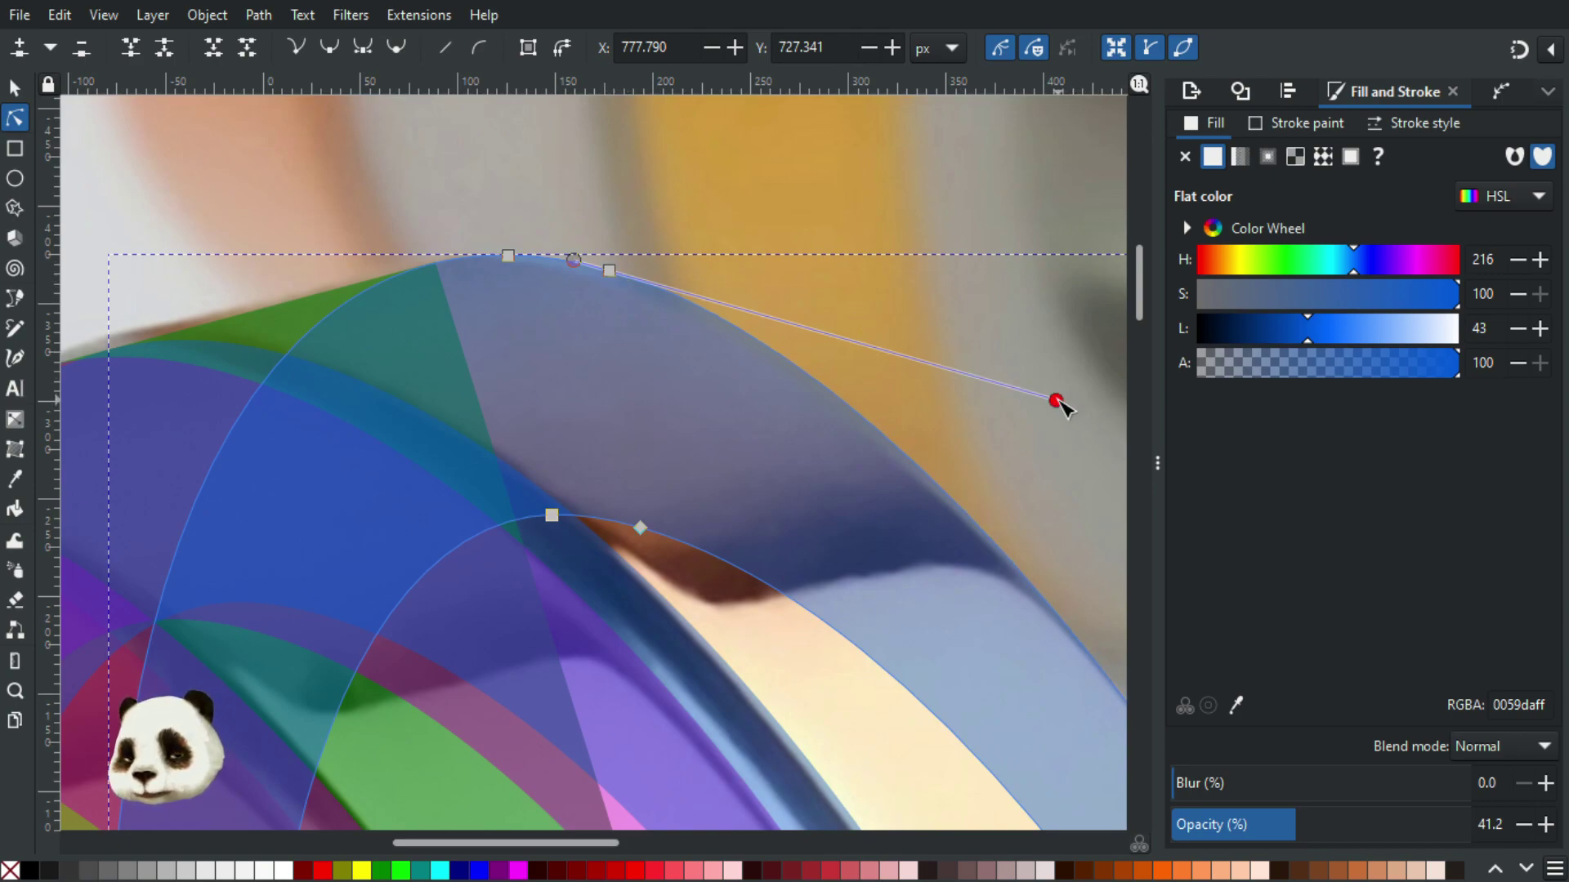
Step: Shift the outermost blue copy's two topmost outer nodes together so their selection sits at about X 144.0, Y -369.1 px
{"action": "left_click", "coordinate": [507, 256]}
{"action": "left_click_drag", "start_coordinate": [507, 262], "coordinate": [494, 259]}
{"action": "left_click_drag", "start_coordinate": [1054, 577], "coordinate": [513, 290]}
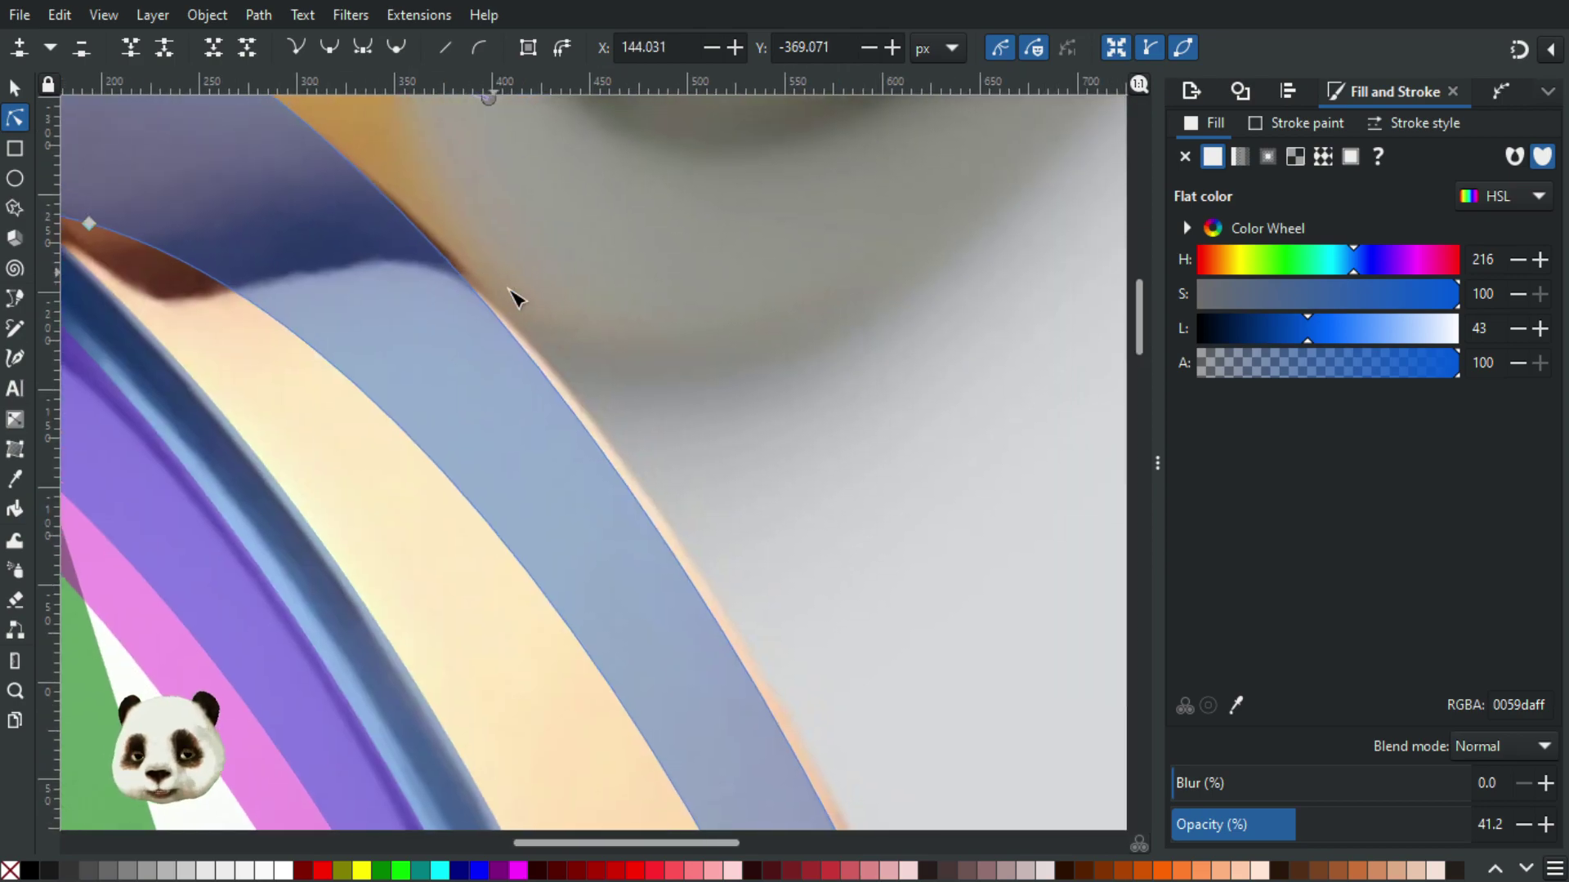
{"action": "scroll", "coordinate": [515, 292], "scroll_direction": "down", "scroll_amount": 4}
{"action": "scroll", "coordinate": [568, 304], "scroll_direction": "up", "scroll_amount": 2}
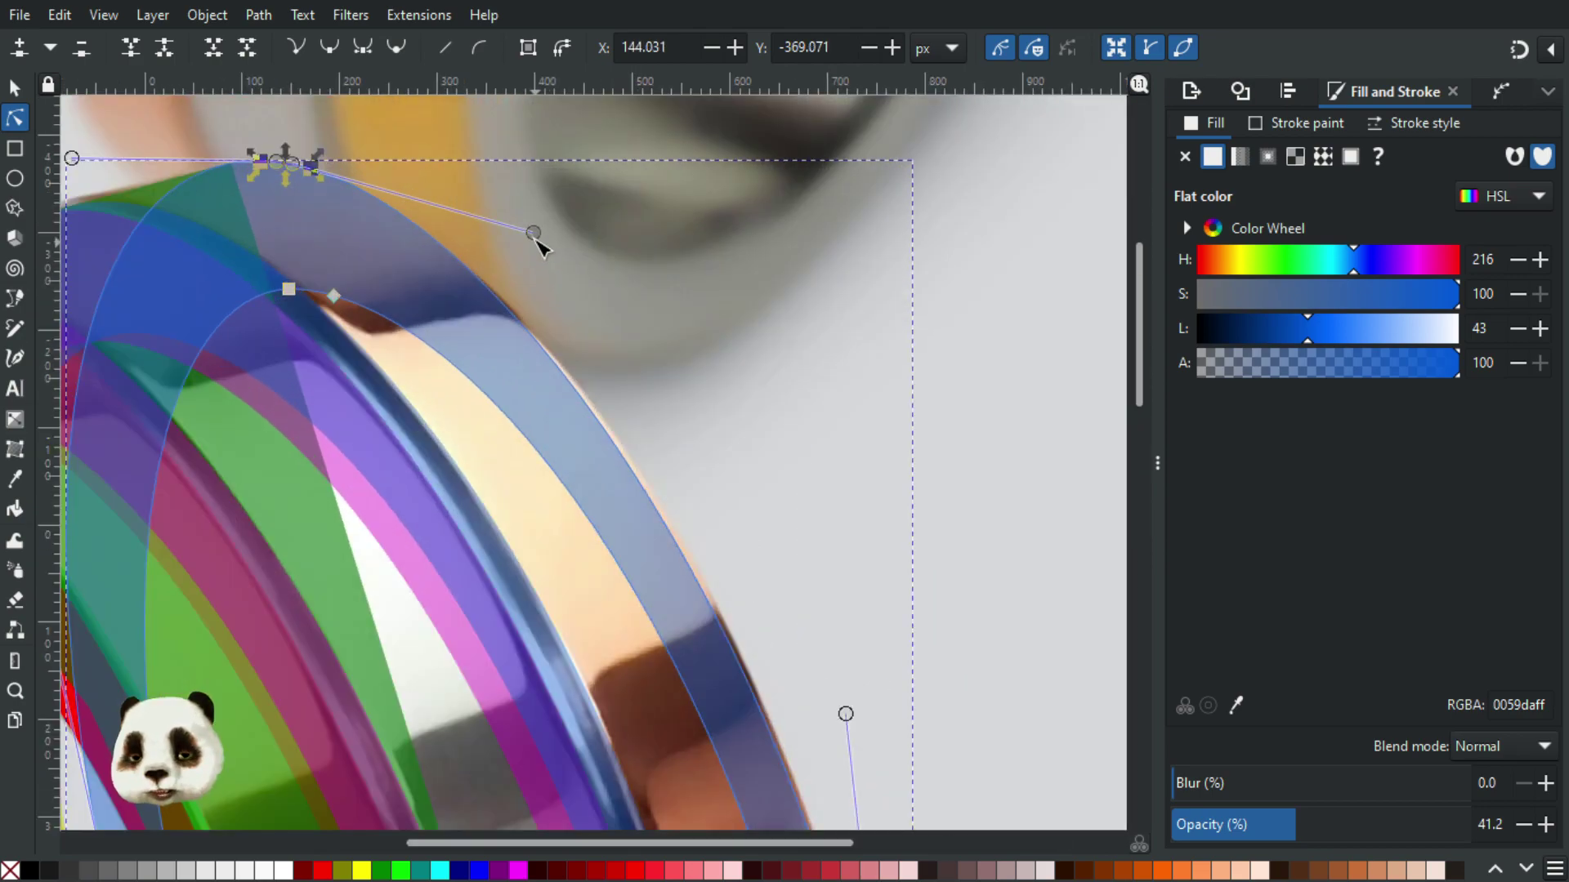
{"action": "left_click", "coordinate": [533, 234], "text": "ctrl"}
{"action": "left_click", "coordinate": [659, 270]}
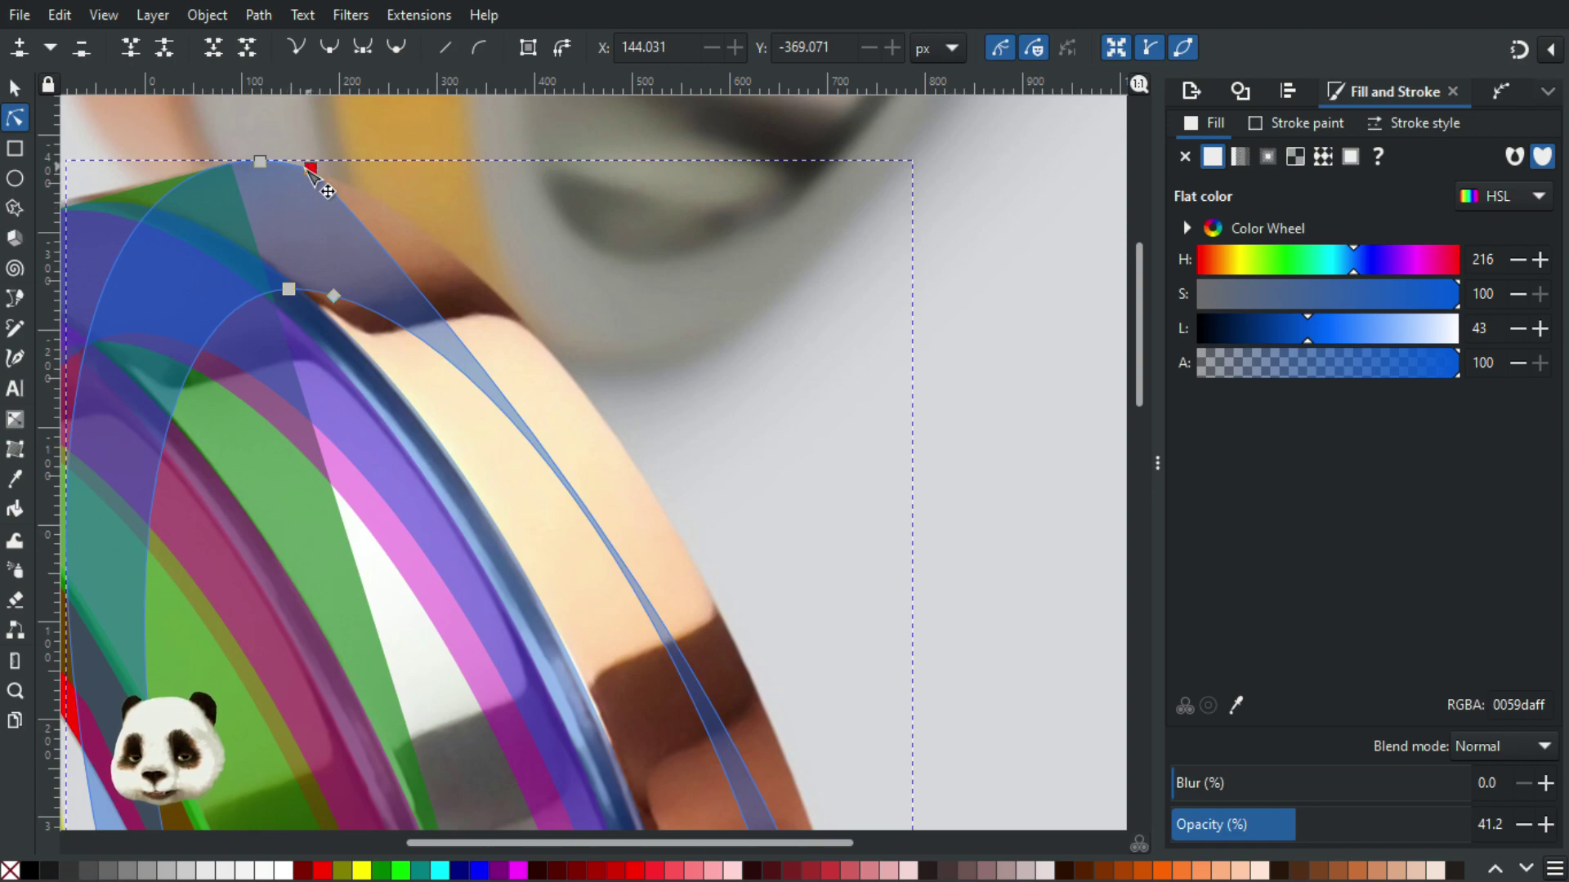
{"action": "key", "text": "ctrl+z"}
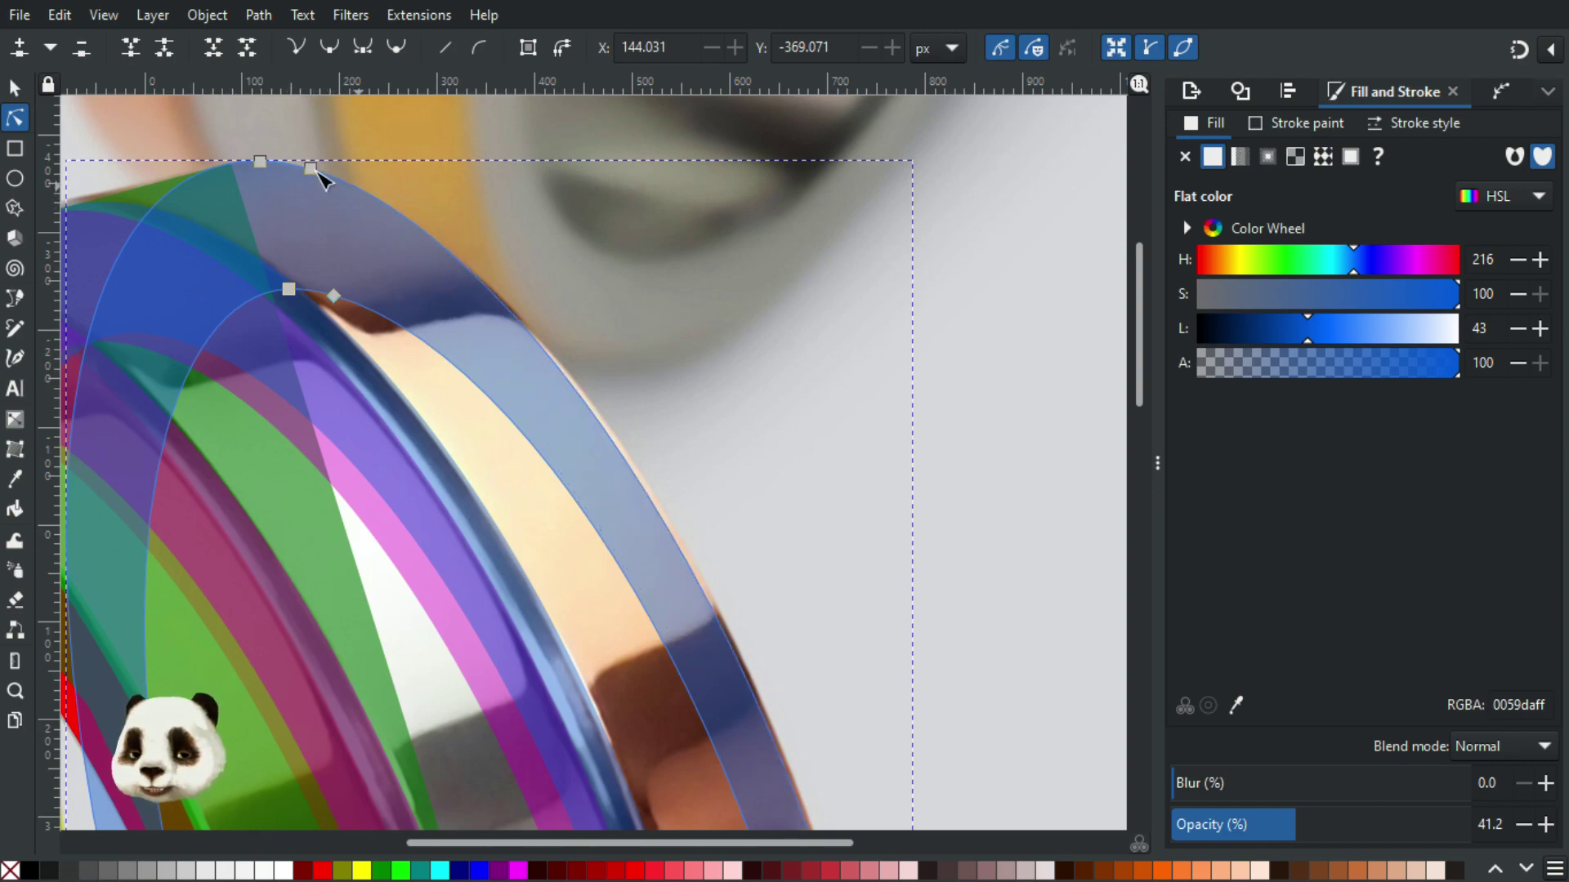
Step: Extend the outermost blue copy's upper node handle and move its rightmost outer node to about X 779.5, Y 724.0 px
{"action": "left_click", "coordinate": [312, 168]}
{"action": "left_click_drag", "start_coordinate": [537, 235], "coordinate": [547, 242]}
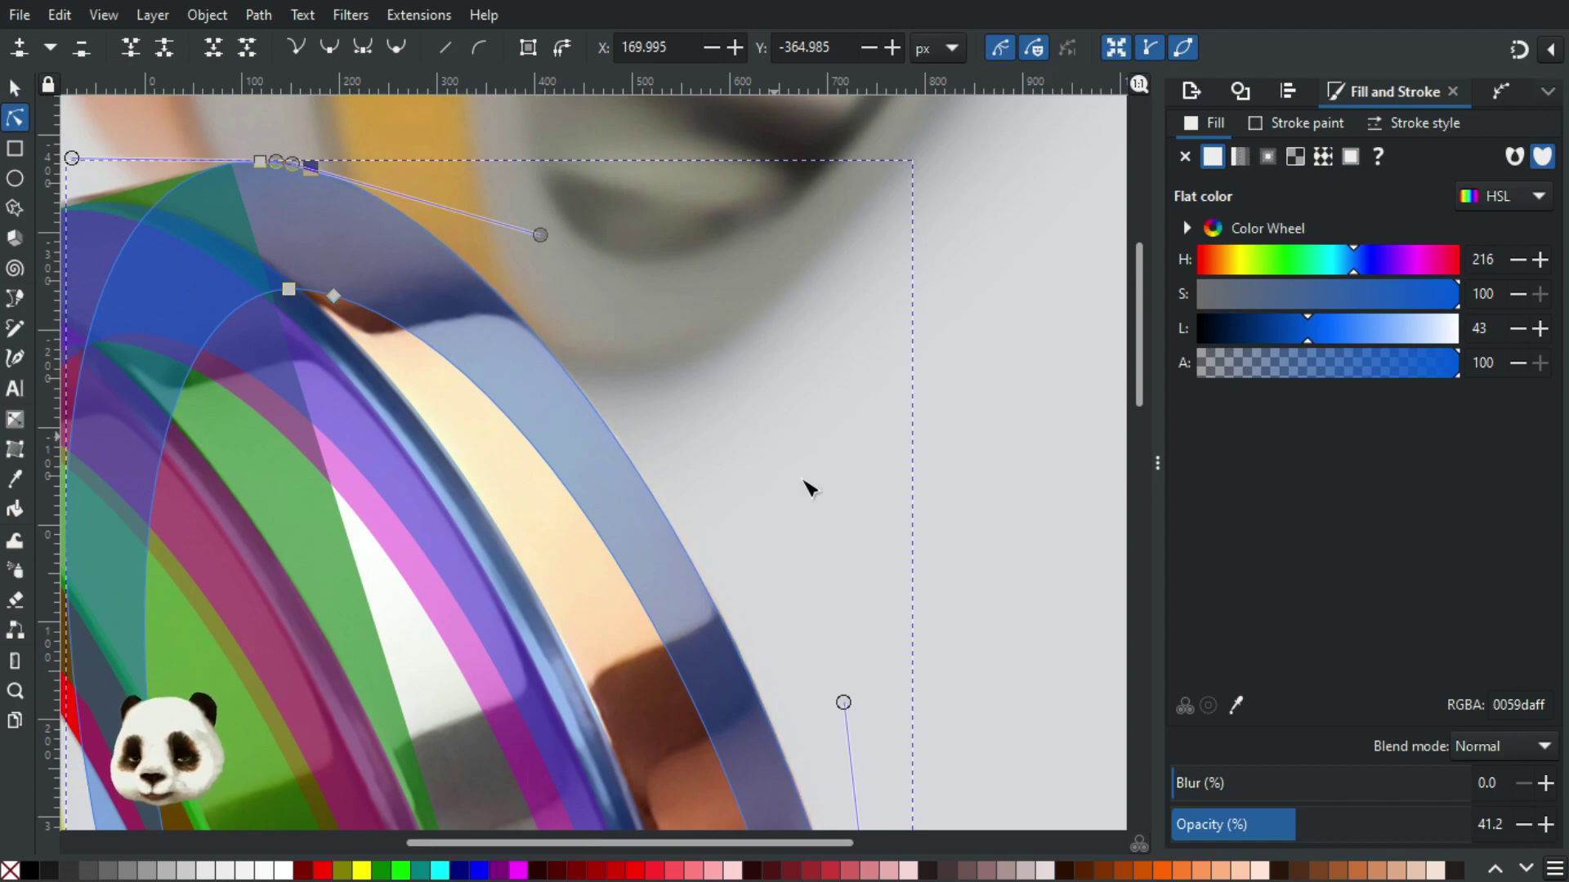
{"action": "scroll", "coordinate": [841, 490], "scroll_direction": "down", "scroll_amount": 6}
{"action": "scroll", "coordinate": [912, 592], "scroll_direction": "down", "scroll_amount": 2}
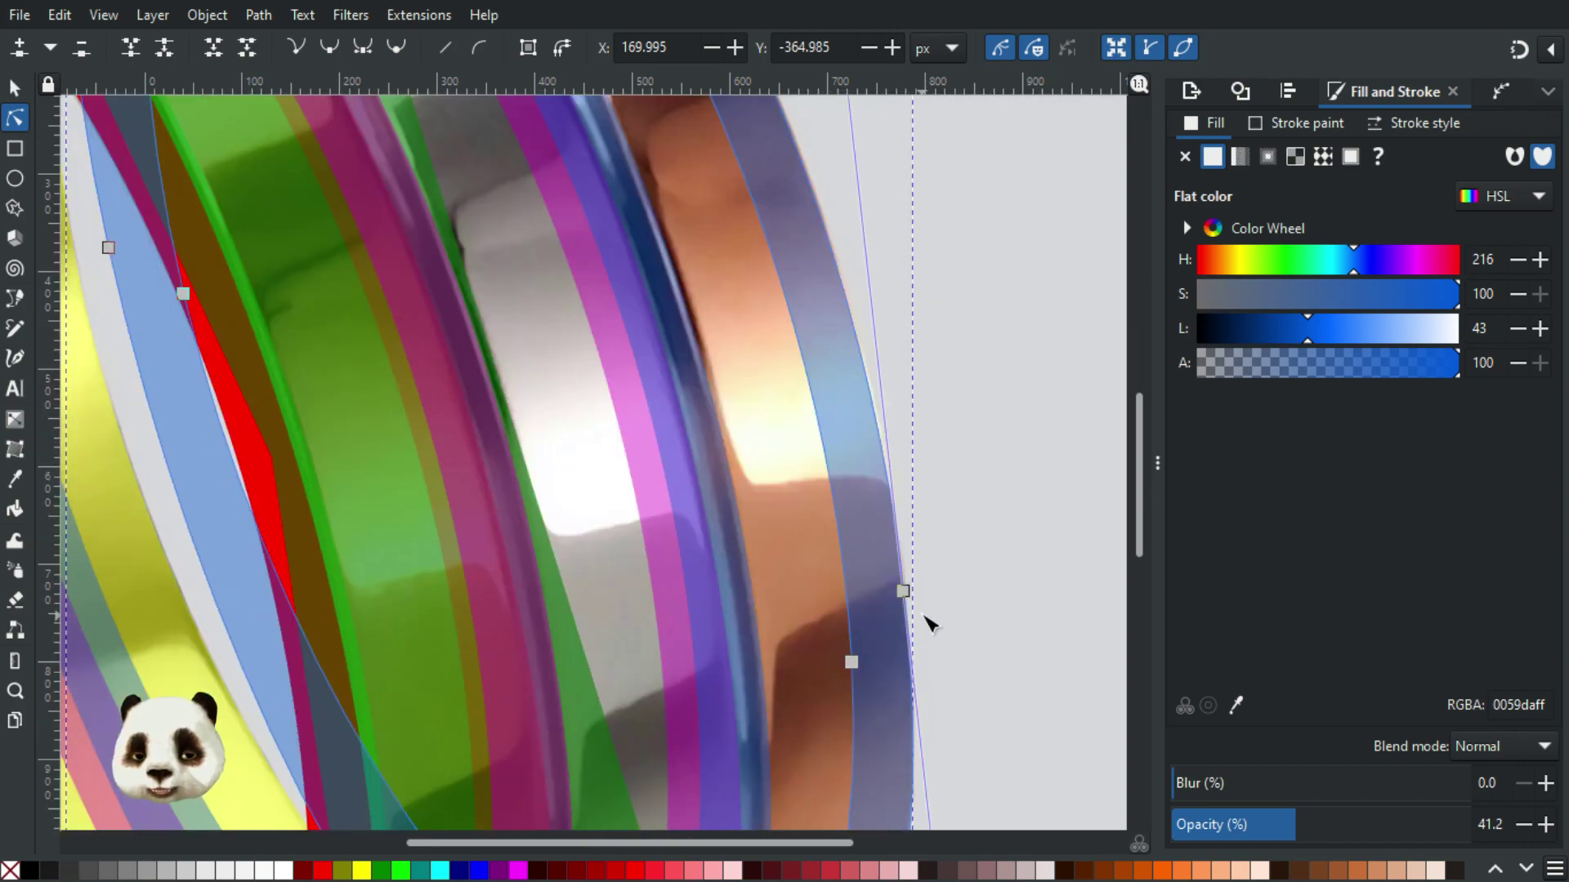
{"action": "left_click", "coordinate": [909, 599]}
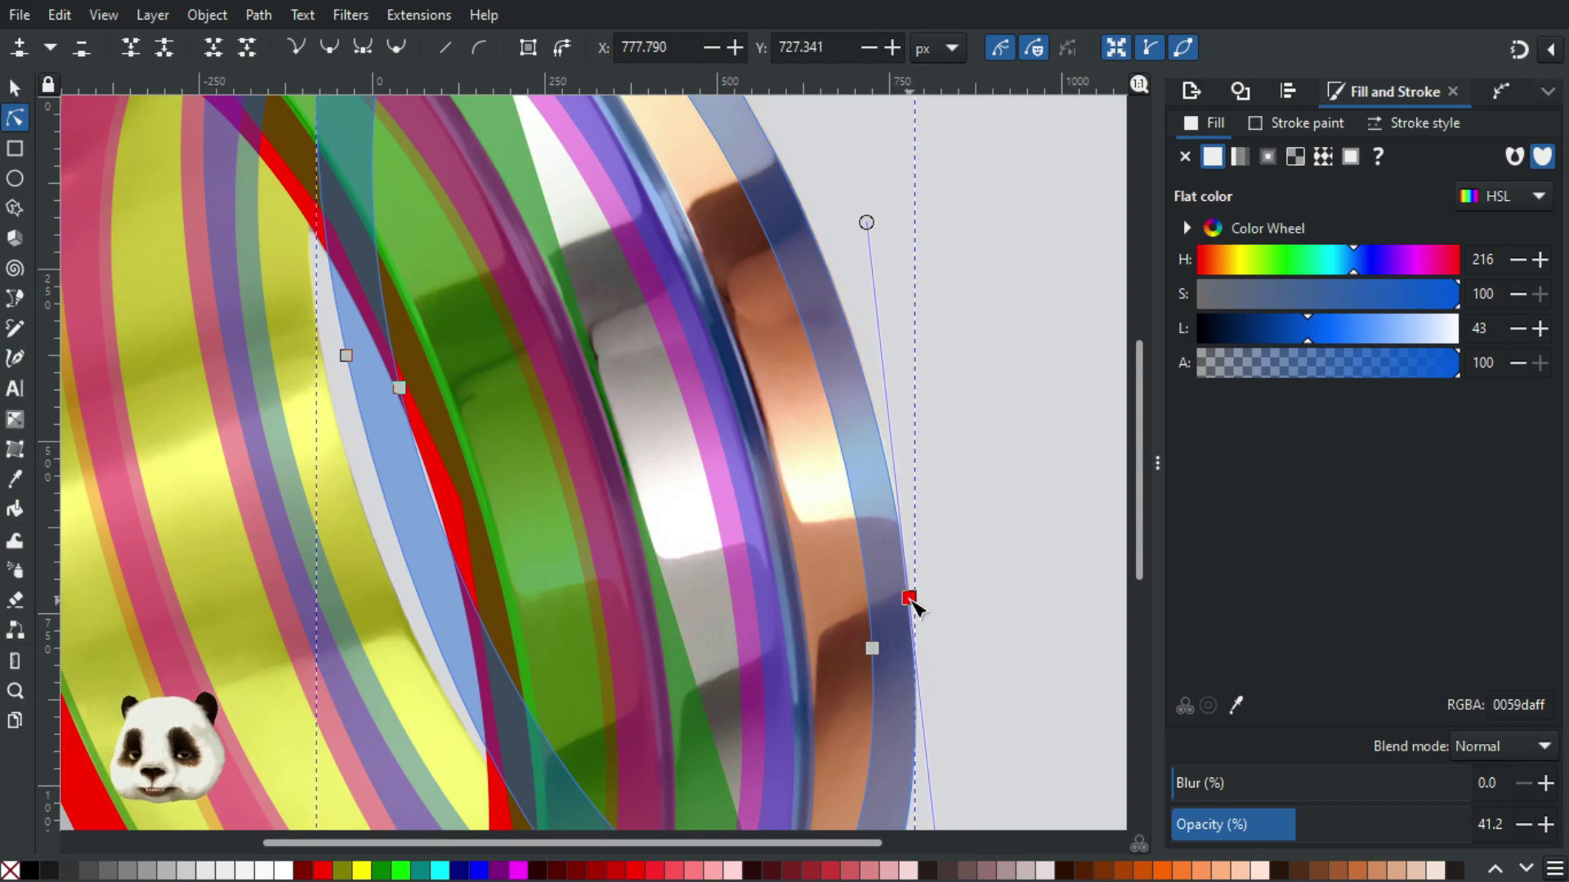
{"action": "left_click_drag", "start_coordinate": [914, 598], "coordinate": [910, 600]}
Step: Examine how closely the outermost blue copy follows the rose gold band's lower rim and the whole ring
{"action": "left_click_drag", "start_coordinate": [989, 252], "coordinate": [818, 189]}
{"action": "left_click_drag", "start_coordinate": [826, 623], "coordinate": [843, 296]}
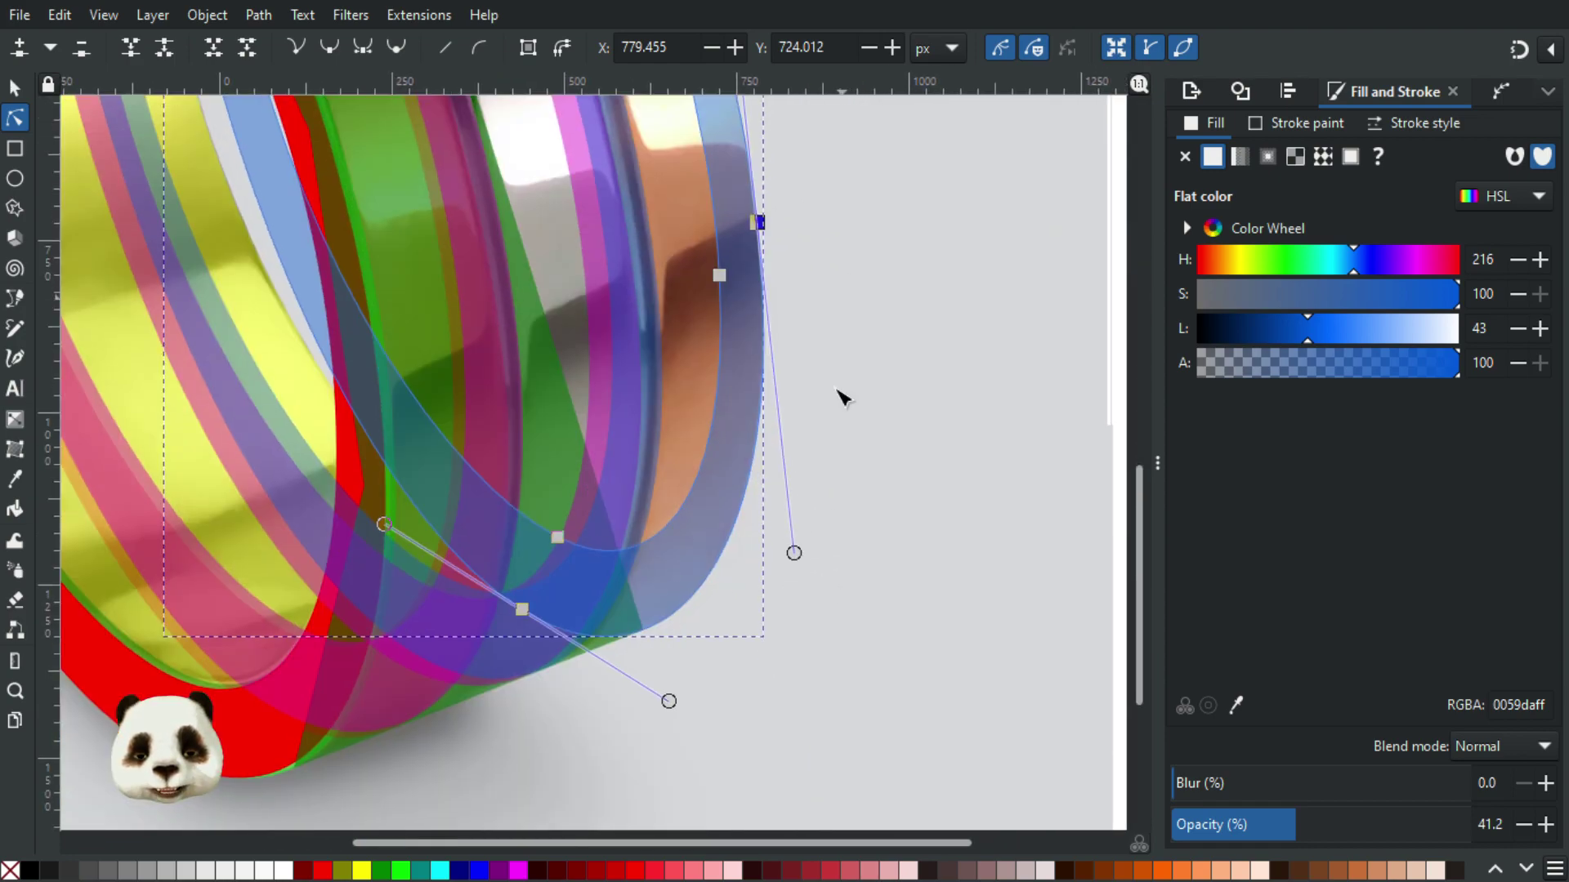
{"action": "scroll", "coordinate": [634, 668], "scroll_direction": "up", "scroll_amount": 1}
{"action": "scroll", "coordinate": [662, 630], "scroll_direction": "up", "scroll_amount": 2, "text": "ctrl"}
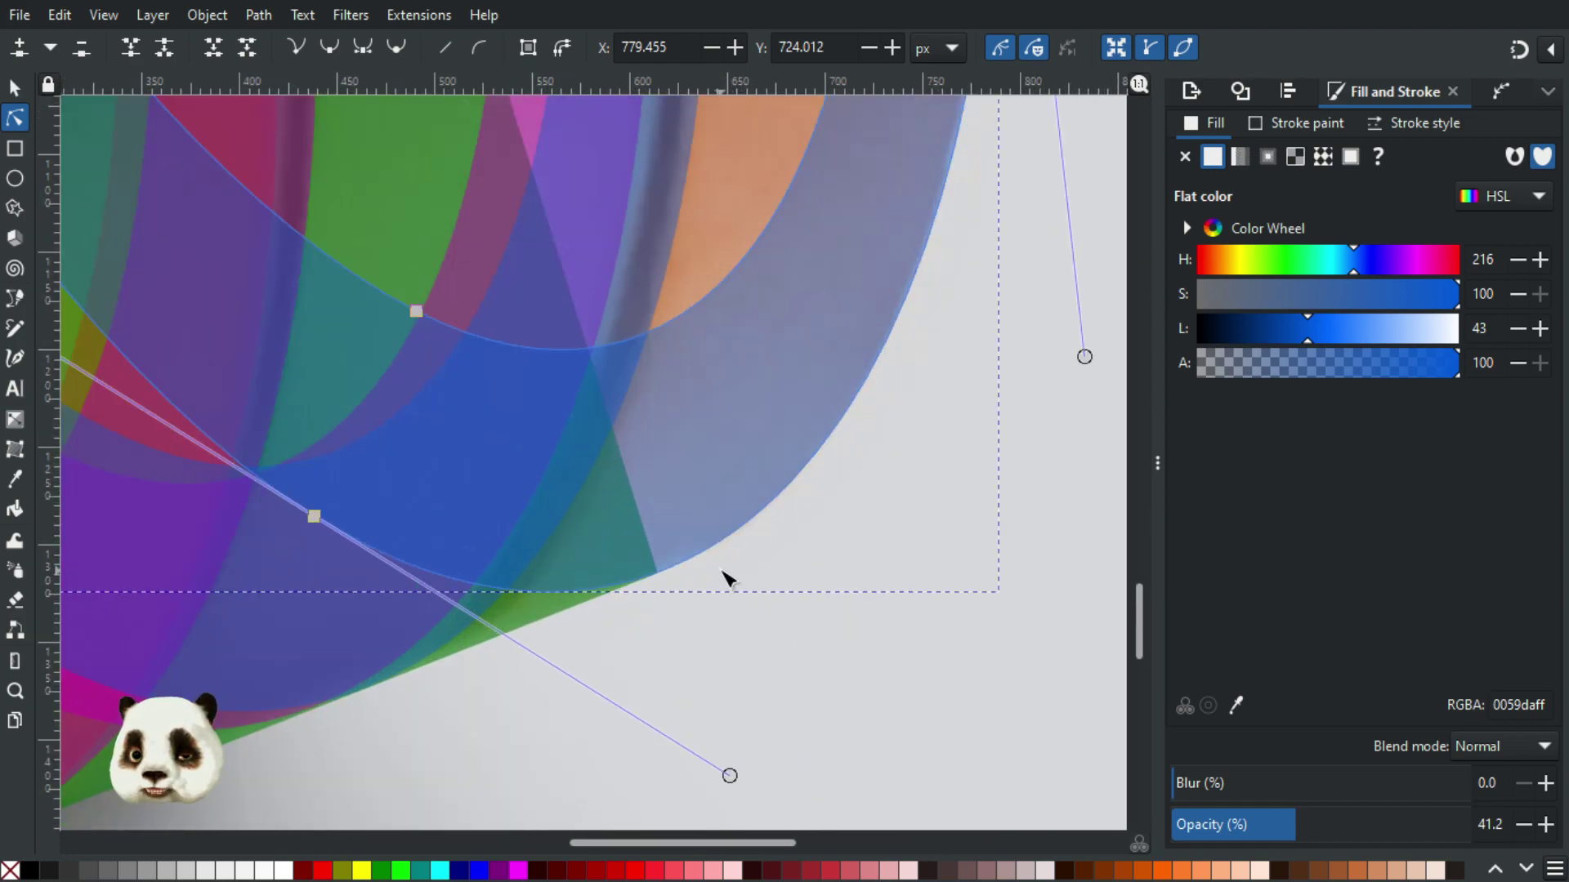
{"action": "scroll", "coordinate": [603, 588], "scroll_direction": "down", "scroll_amount": 3, "text": "ctrl"}
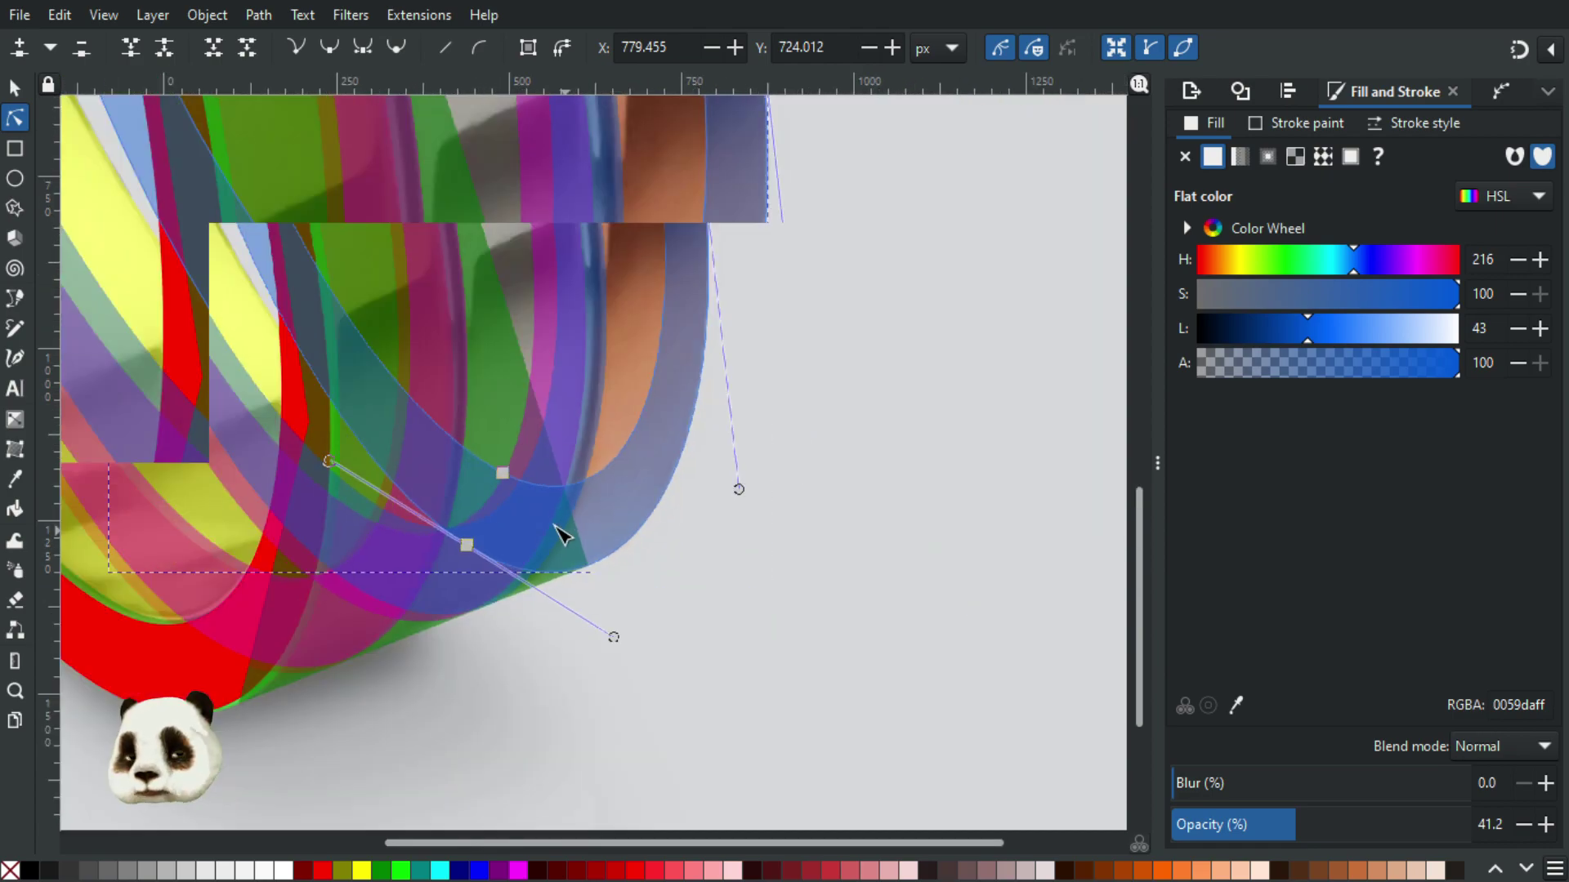
{"action": "scroll", "coordinate": [557, 529], "scroll_direction": "down", "scroll_amount": 4}
{"action": "left_click_drag", "start_coordinate": [685, 366], "coordinate": [744, 587]}
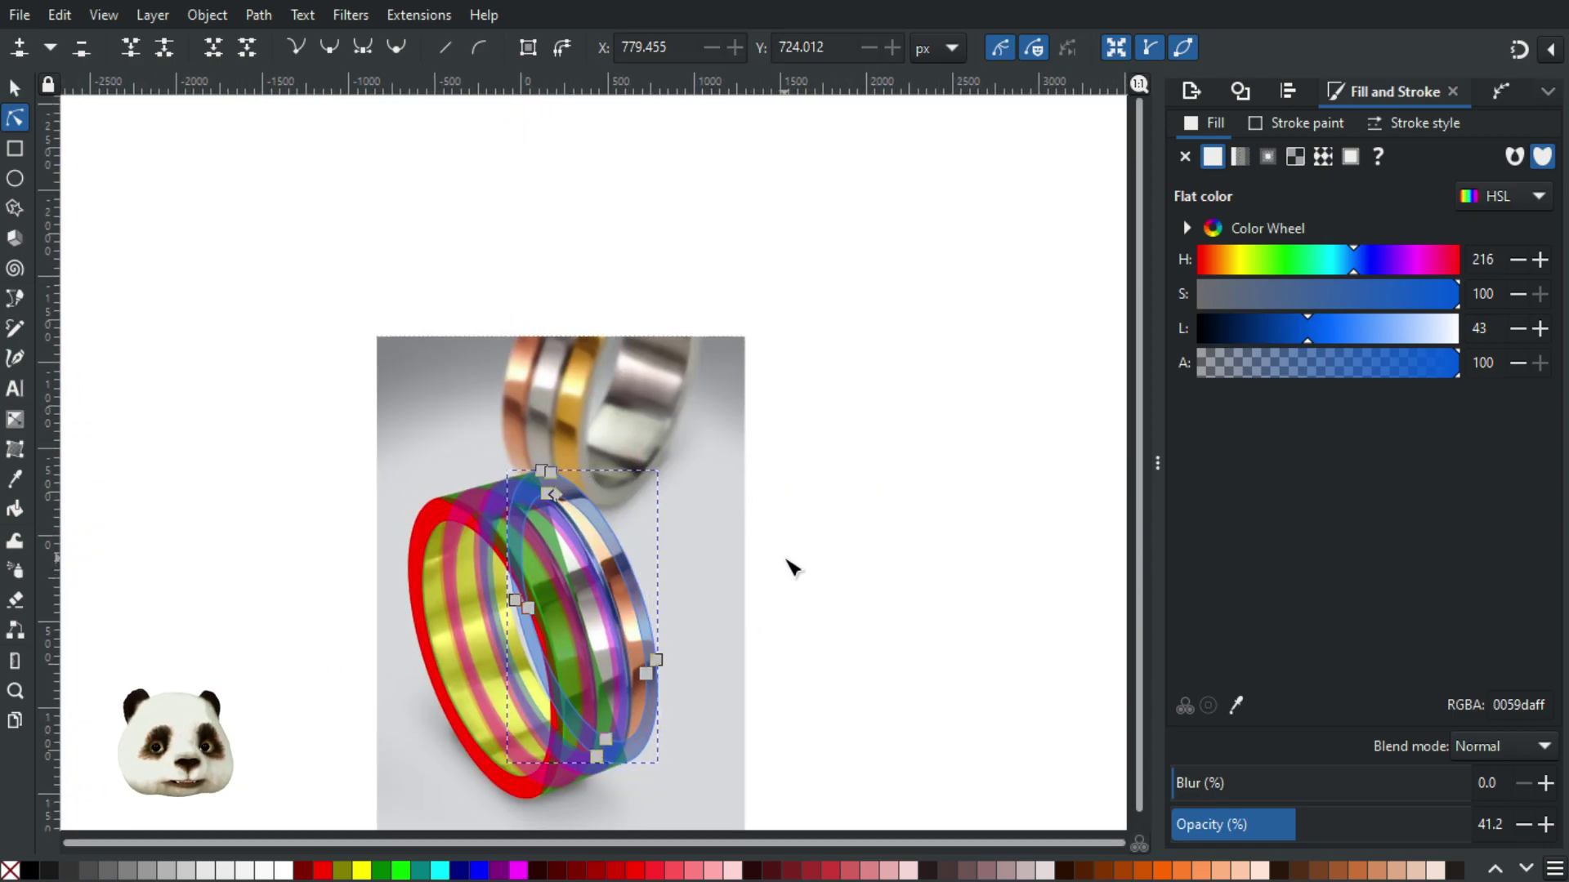
Step: Move the green shape's upper corner node to about X 84.8, Y -370.3 px, along the outermost blue copy's edge, and deselect it
{"action": "scroll", "coordinate": [638, 580], "scroll_direction": "up", "scroll_amount": 4, "text": "ctrl"}
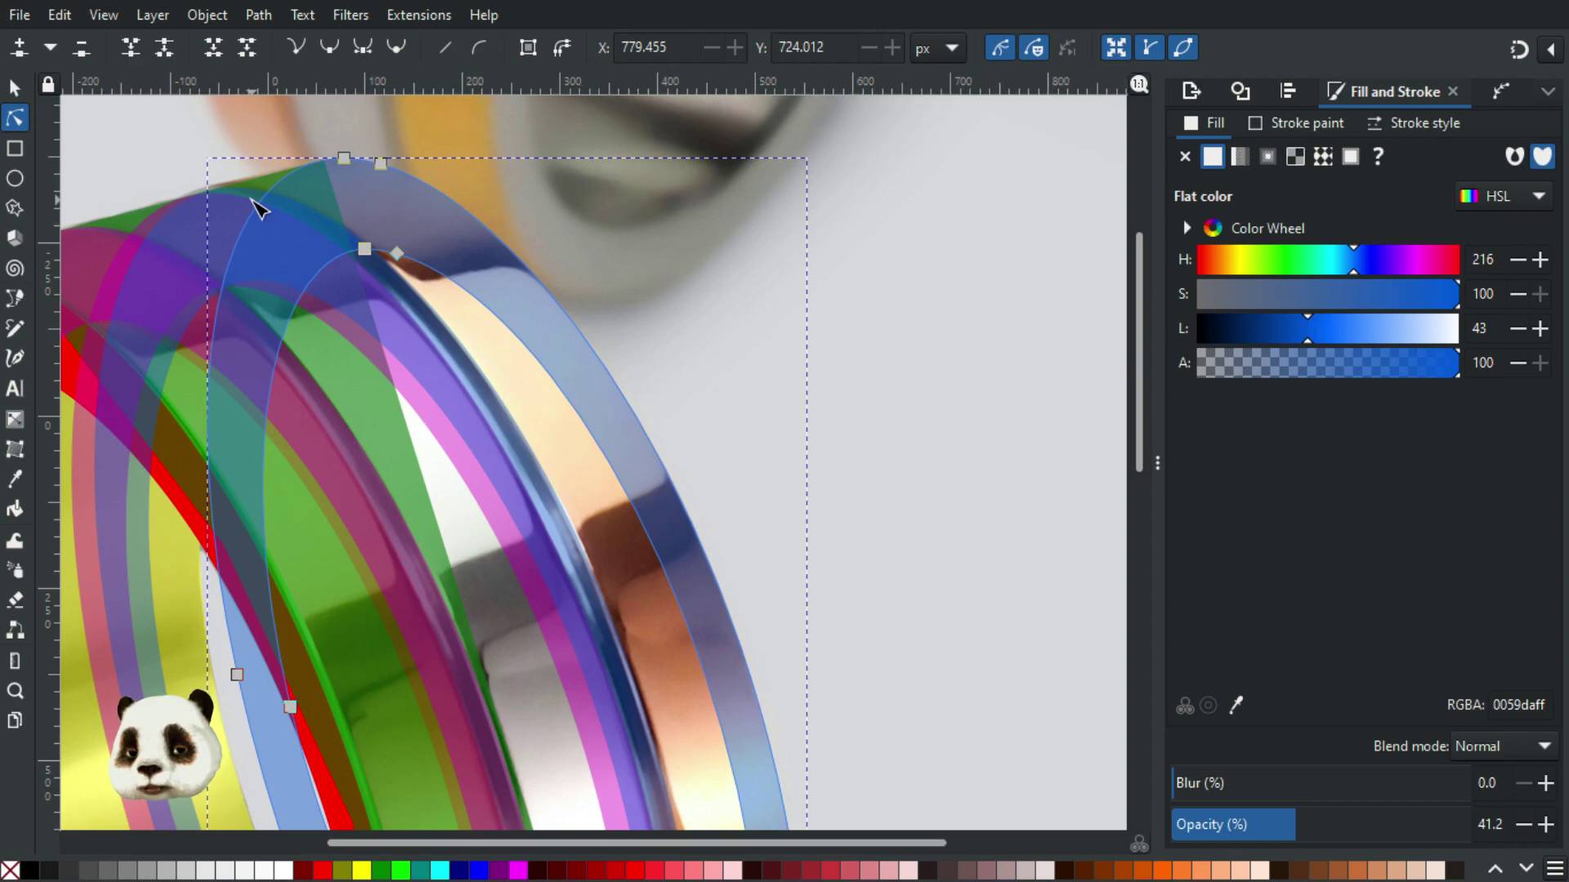
{"action": "scroll", "coordinate": [261, 208], "scroll_direction": "up", "scroll_amount": 2, "text": "ctrl"}
{"action": "scroll", "coordinate": [413, 122], "scroll_direction": "up", "scroll_amount": 3, "text": "ctrl"}
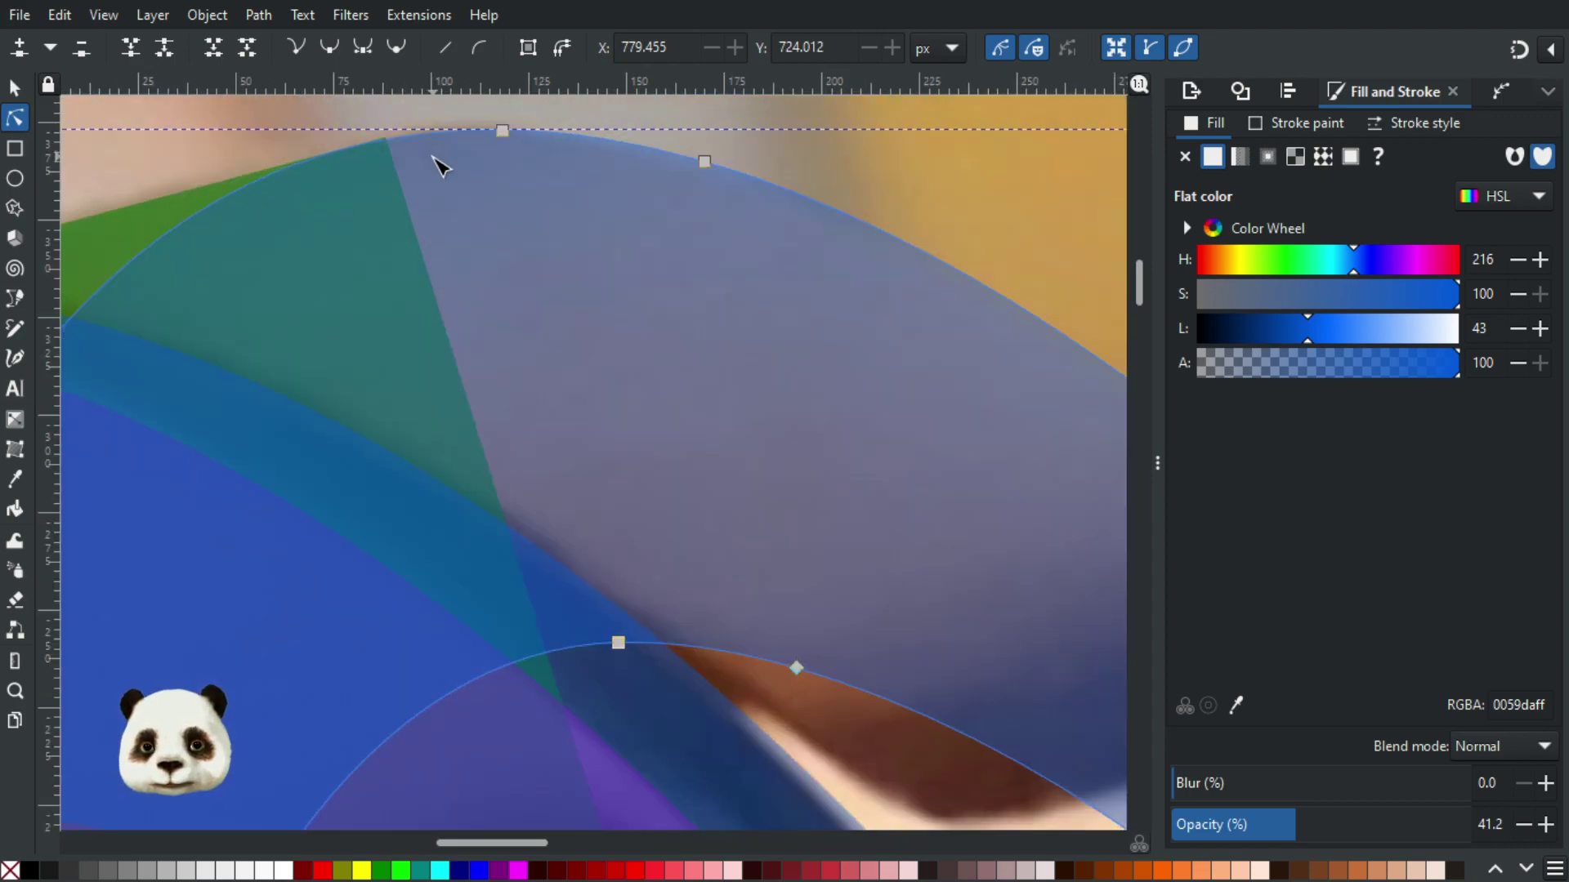
{"action": "scroll", "coordinate": [353, 134], "scroll_direction": "up", "scroll_amount": 2, "text": "ctrl"}
{"action": "left_click", "coordinate": [111, 252]}
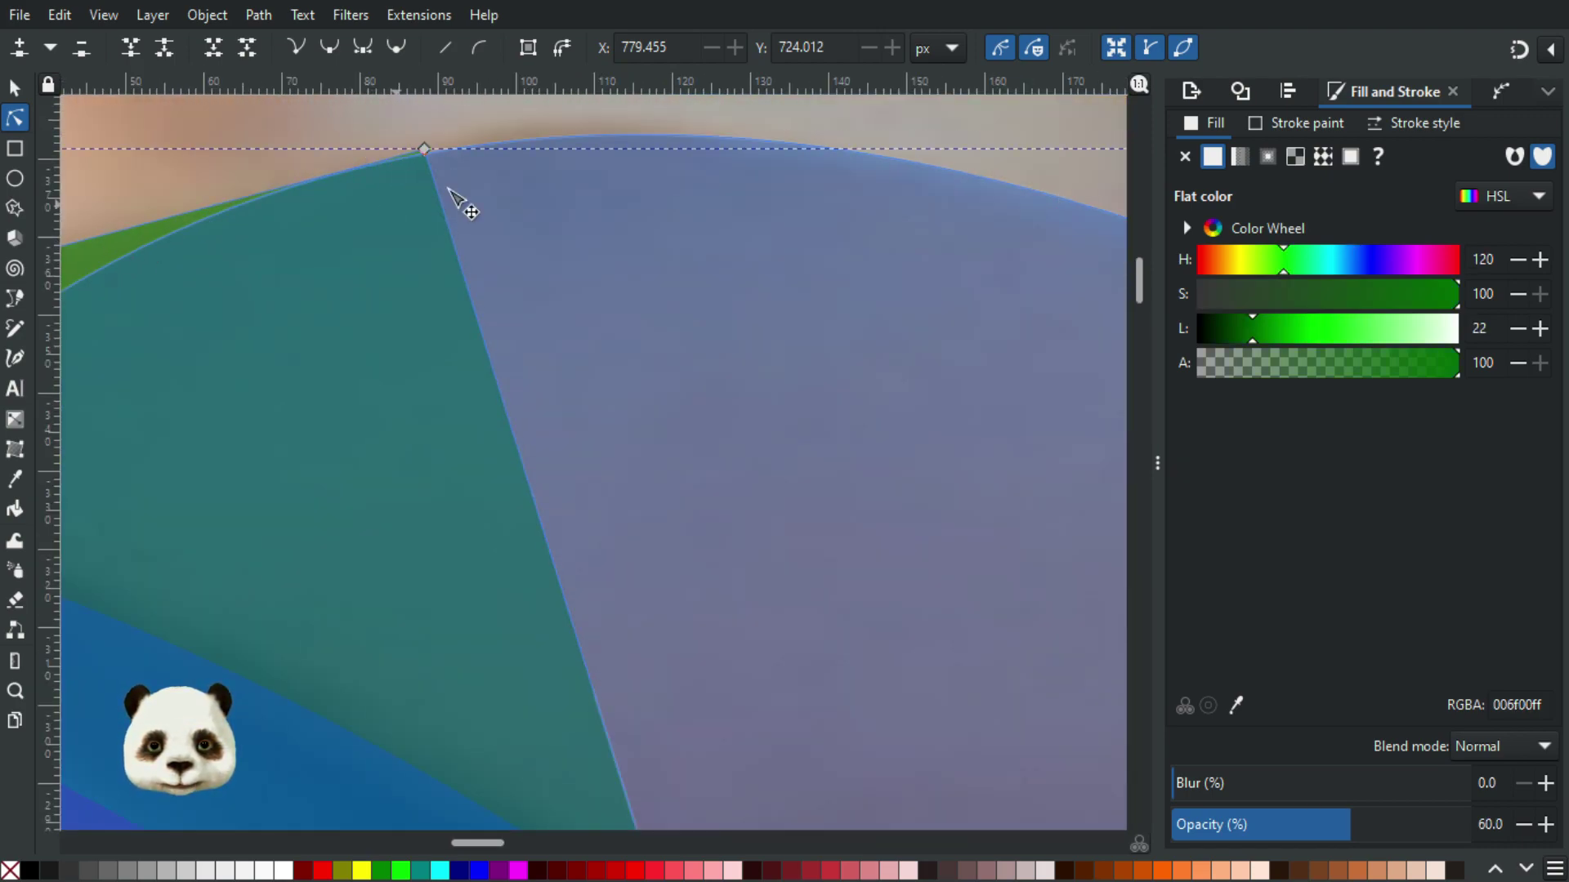
{"action": "left_click_drag", "start_coordinate": [425, 150], "coordinate": [398, 155]}
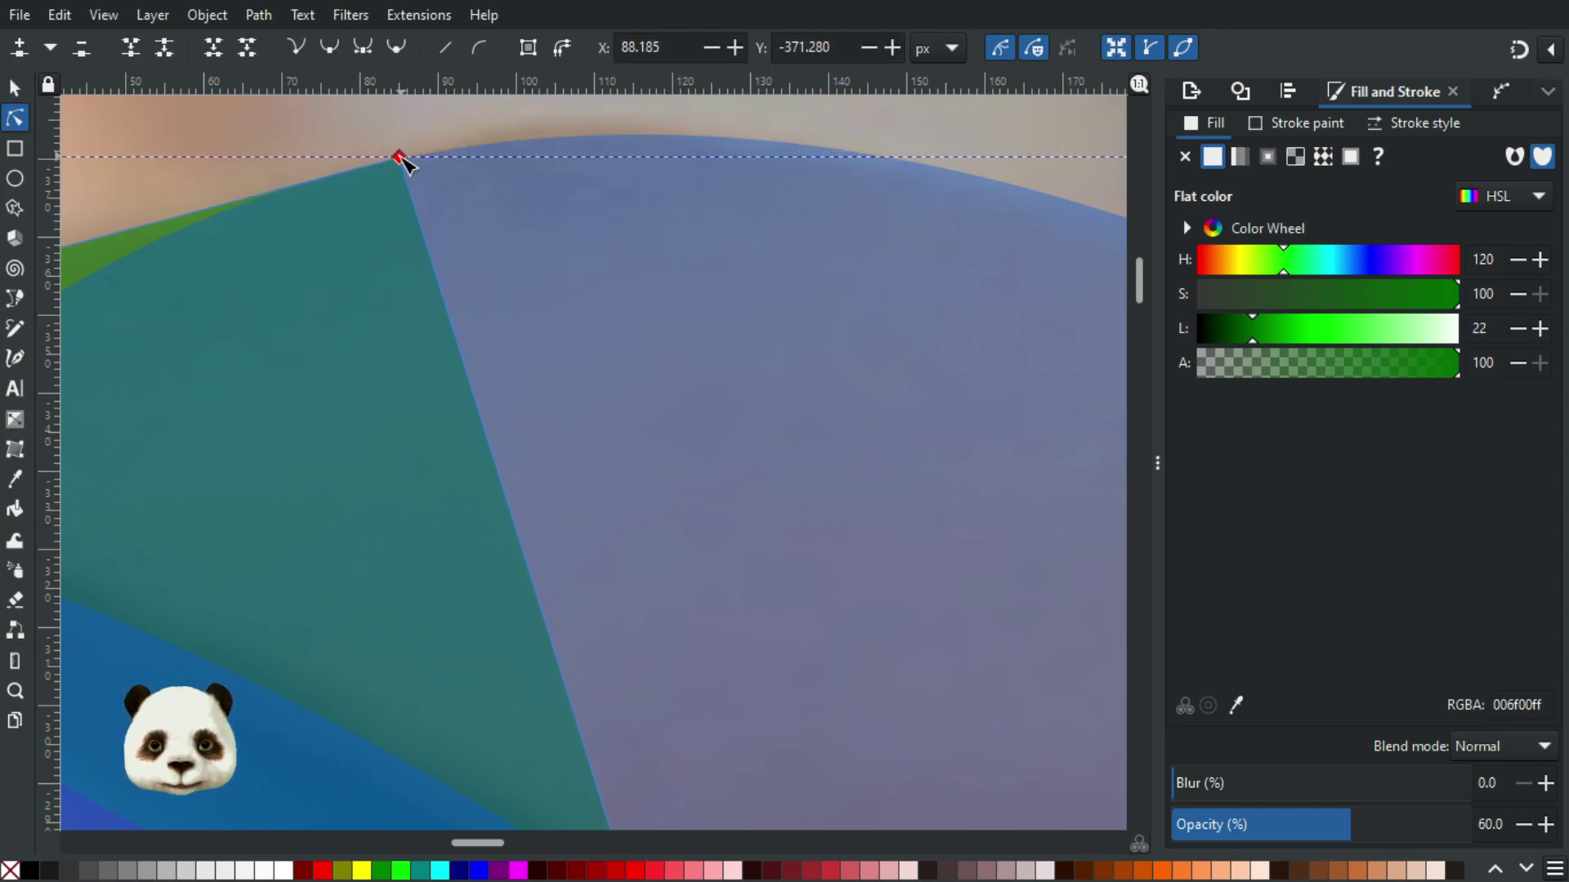
{"action": "left_click", "coordinate": [325, 137]}
Step: Examine the green shape's straight upper edge against the photo, from the rose gold band back to the red rim
{"action": "scroll", "coordinate": [325, 137], "scroll_direction": "down", "scroll_amount": 4}
{"action": "left_click_drag", "start_coordinate": [224, 227], "coordinate": [952, 192]}
{"action": "scroll", "coordinate": [733, 181], "scroll_direction": "up", "scroll_amount": 3}
{"action": "scroll", "coordinate": [772, 233], "scroll_direction": "down", "scroll_amount": 4}
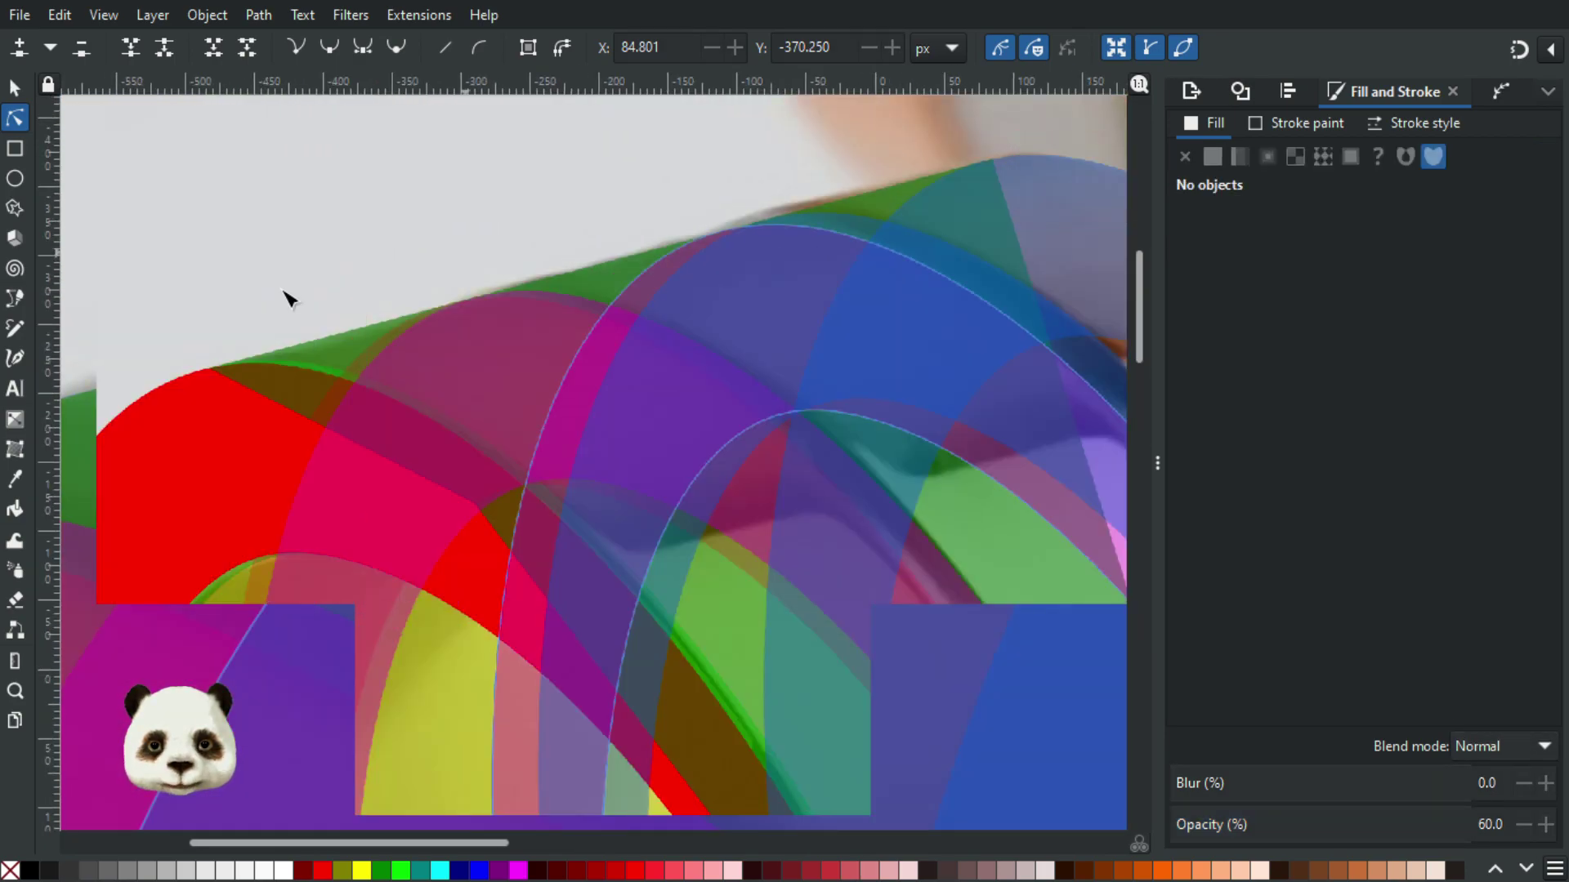
{"action": "left_click_drag", "start_coordinate": [301, 300], "coordinate": [662, 249]}
{"action": "scroll", "coordinate": [957, 238], "scroll_direction": "up", "scroll_amount": 2}
{"action": "scroll", "coordinate": [957, 237], "scroll_direction": "down", "scroll_amount": 3}
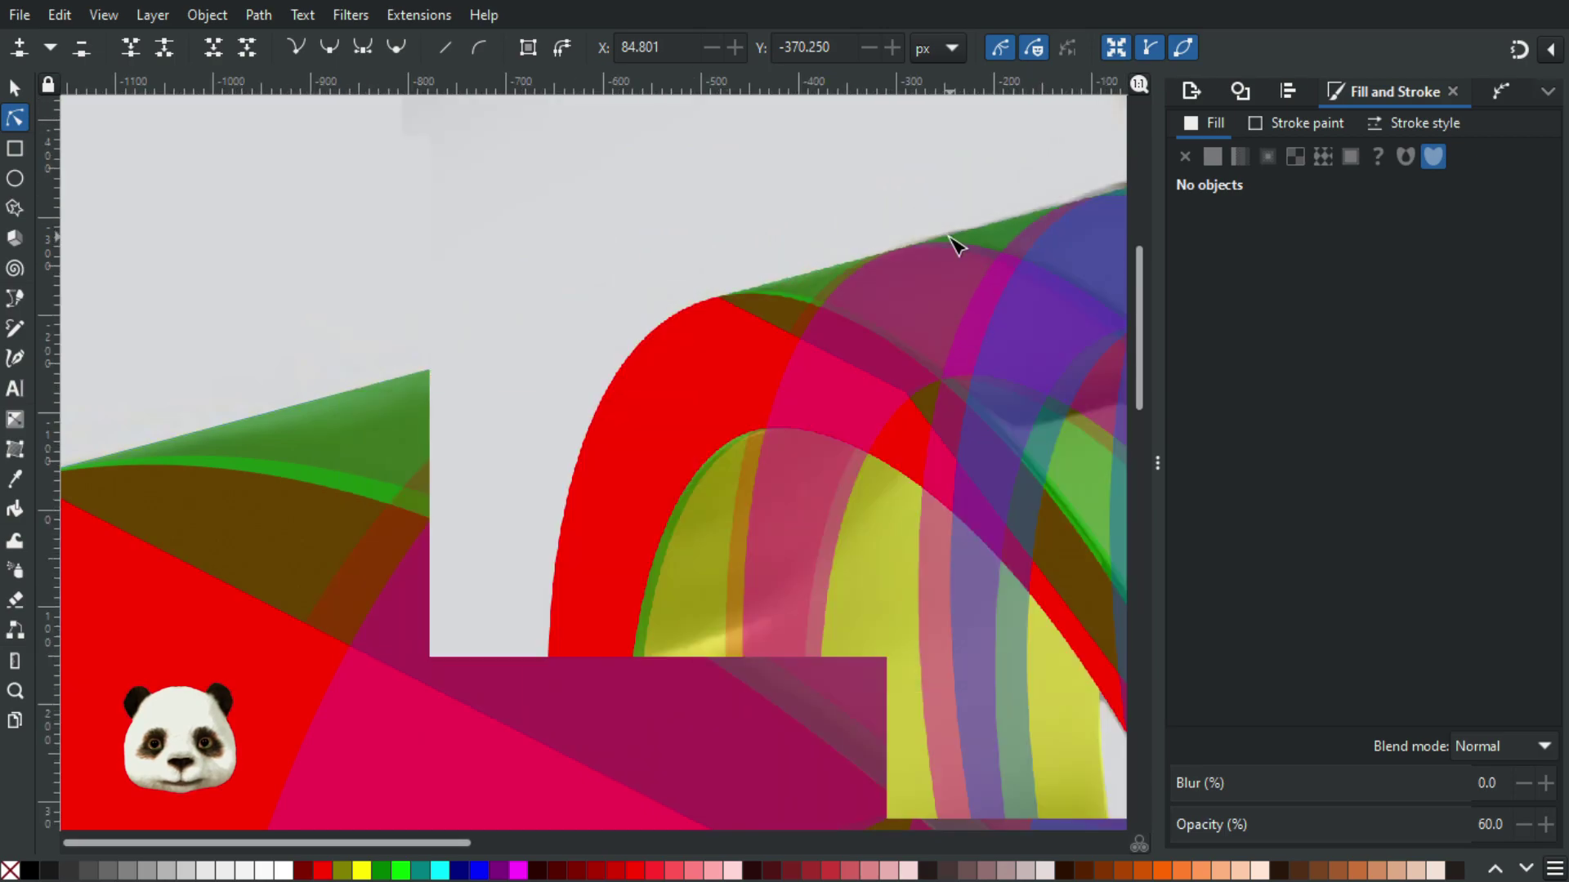
Step: Bring the red rim shape to the front of all other shapes and deselect it
{"action": "scroll", "coordinate": [909, 247], "scroll_direction": "down", "scroll_amount": 3}
{"action": "left_click_drag", "start_coordinate": [693, 392], "coordinate": [113, 325]}
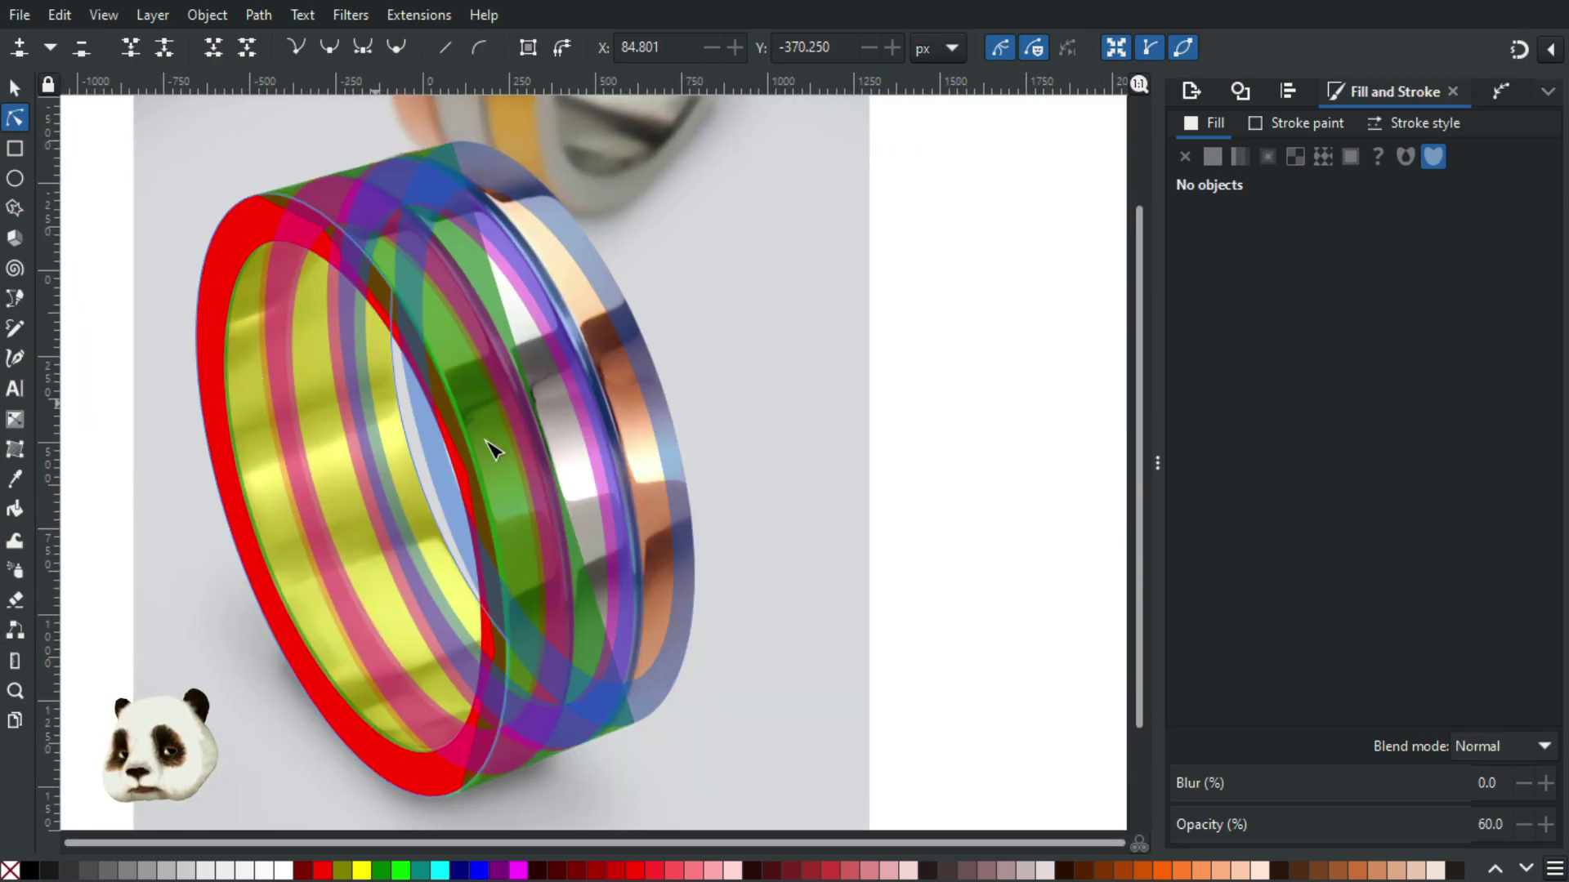
{"action": "scroll", "coordinate": [823, 472], "scroll_direction": "down", "scroll_amount": 2}
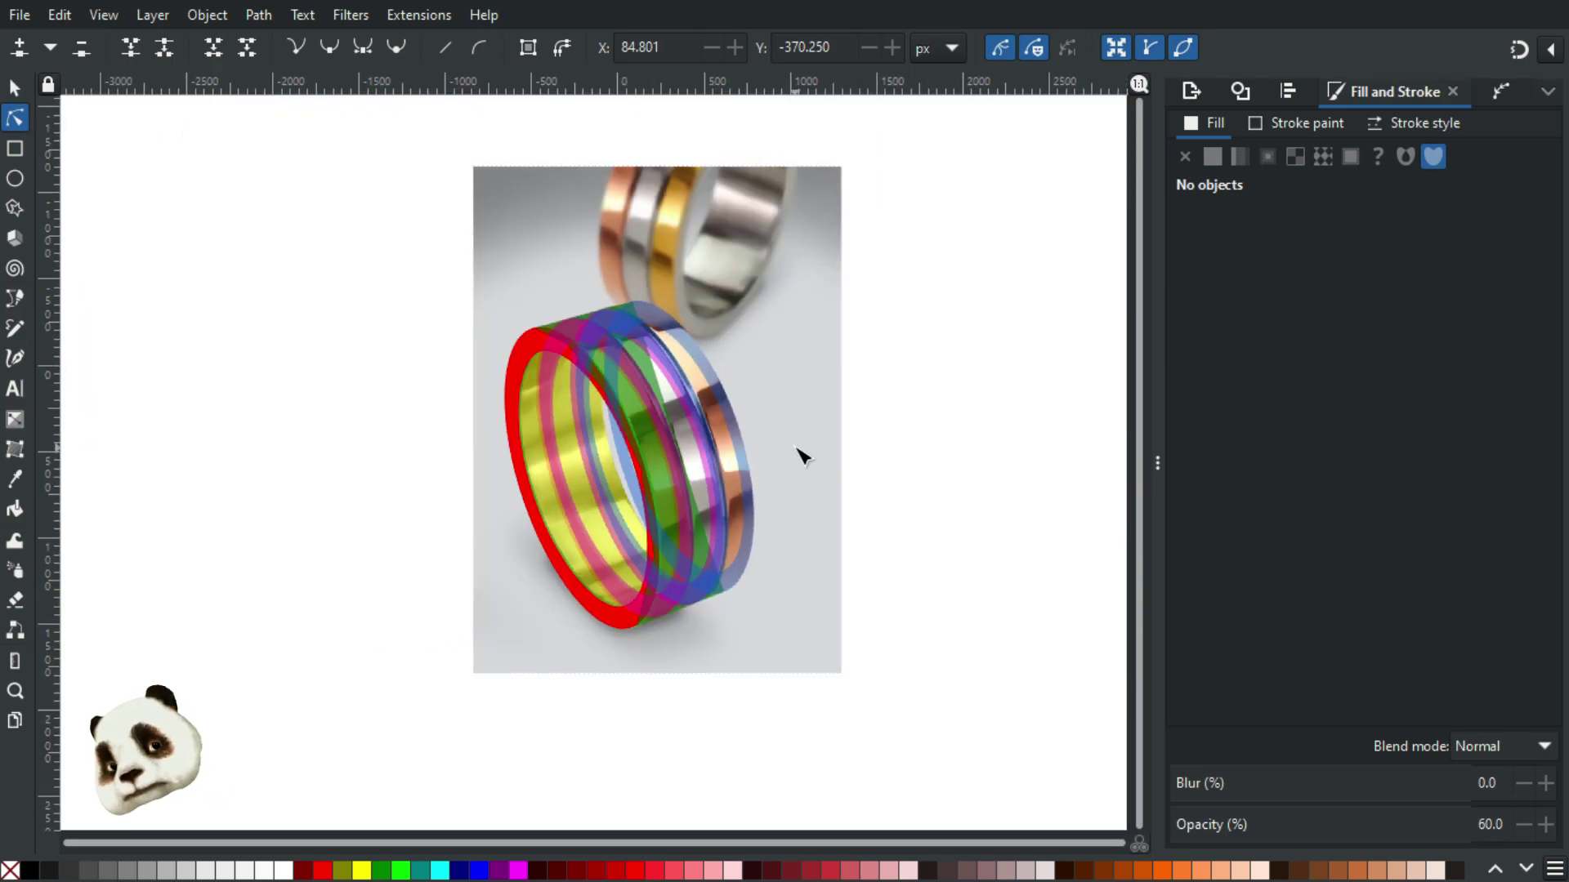
{"action": "scroll", "coordinate": [803, 458], "scroll_direction": "up", "scroll_amount": 1}
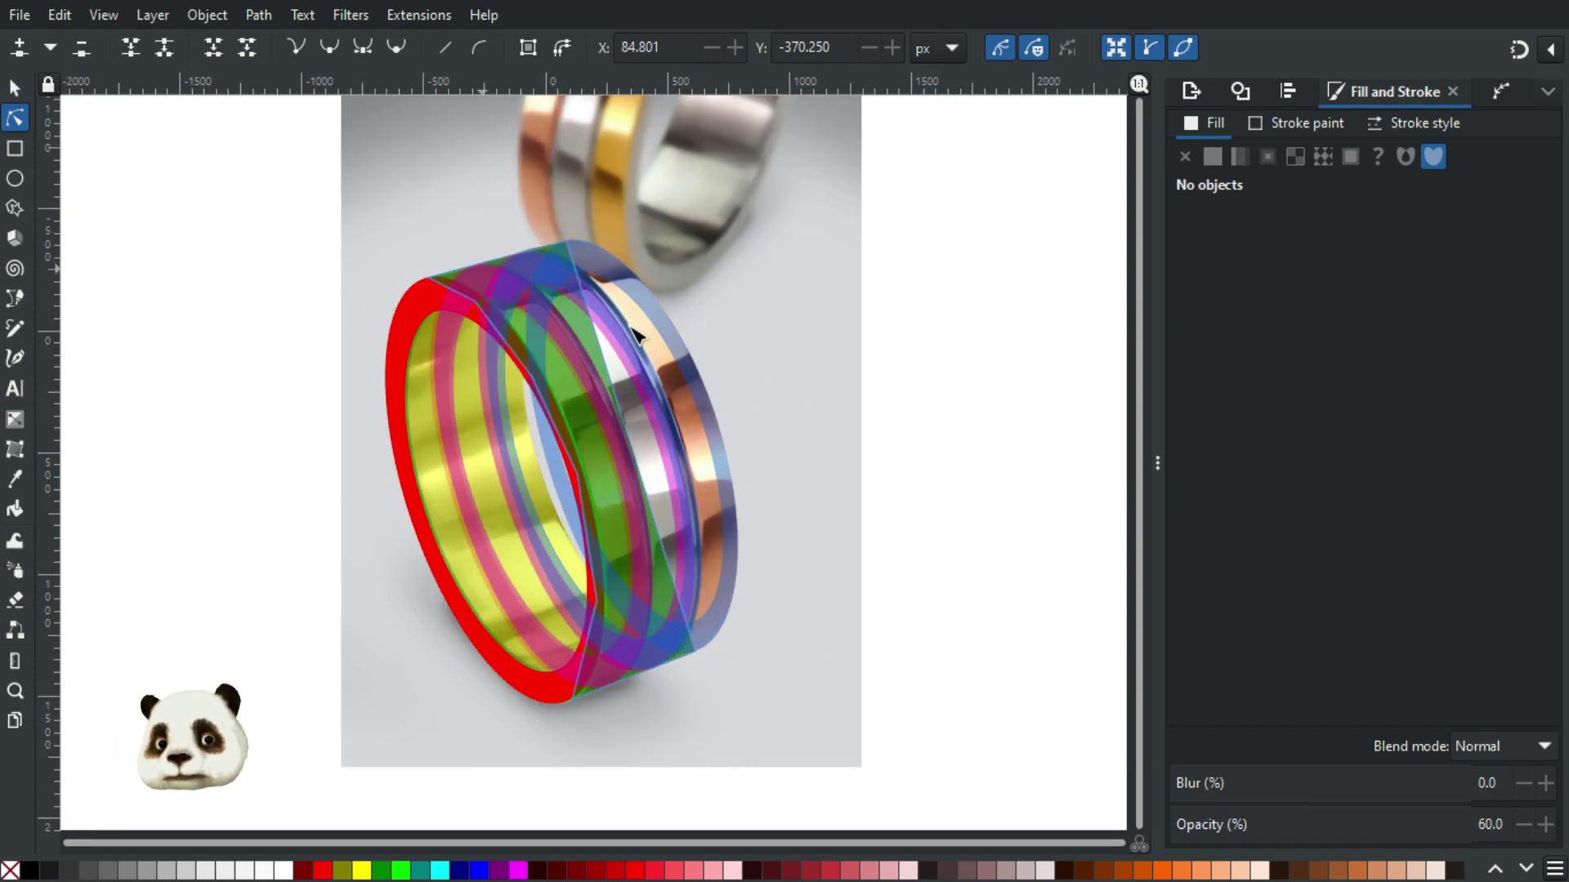
{"action": "scroll", "coordinate": [479, 266], "scroll_direction": "up", "scroll_amount": 3}
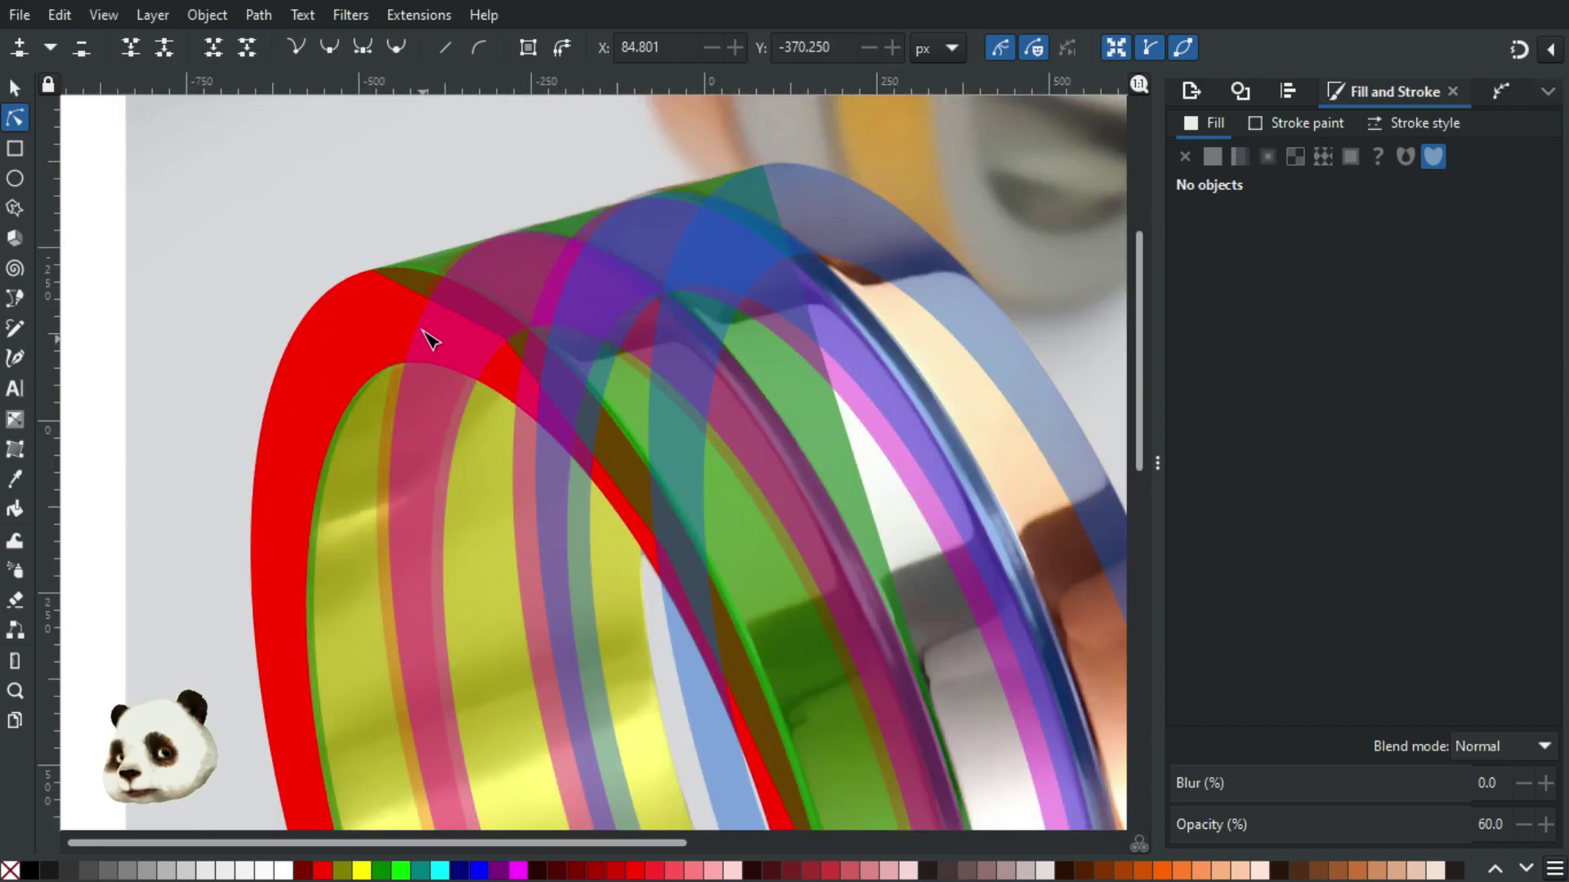
{"action": "left_click", "coordinate": [374, 318]}
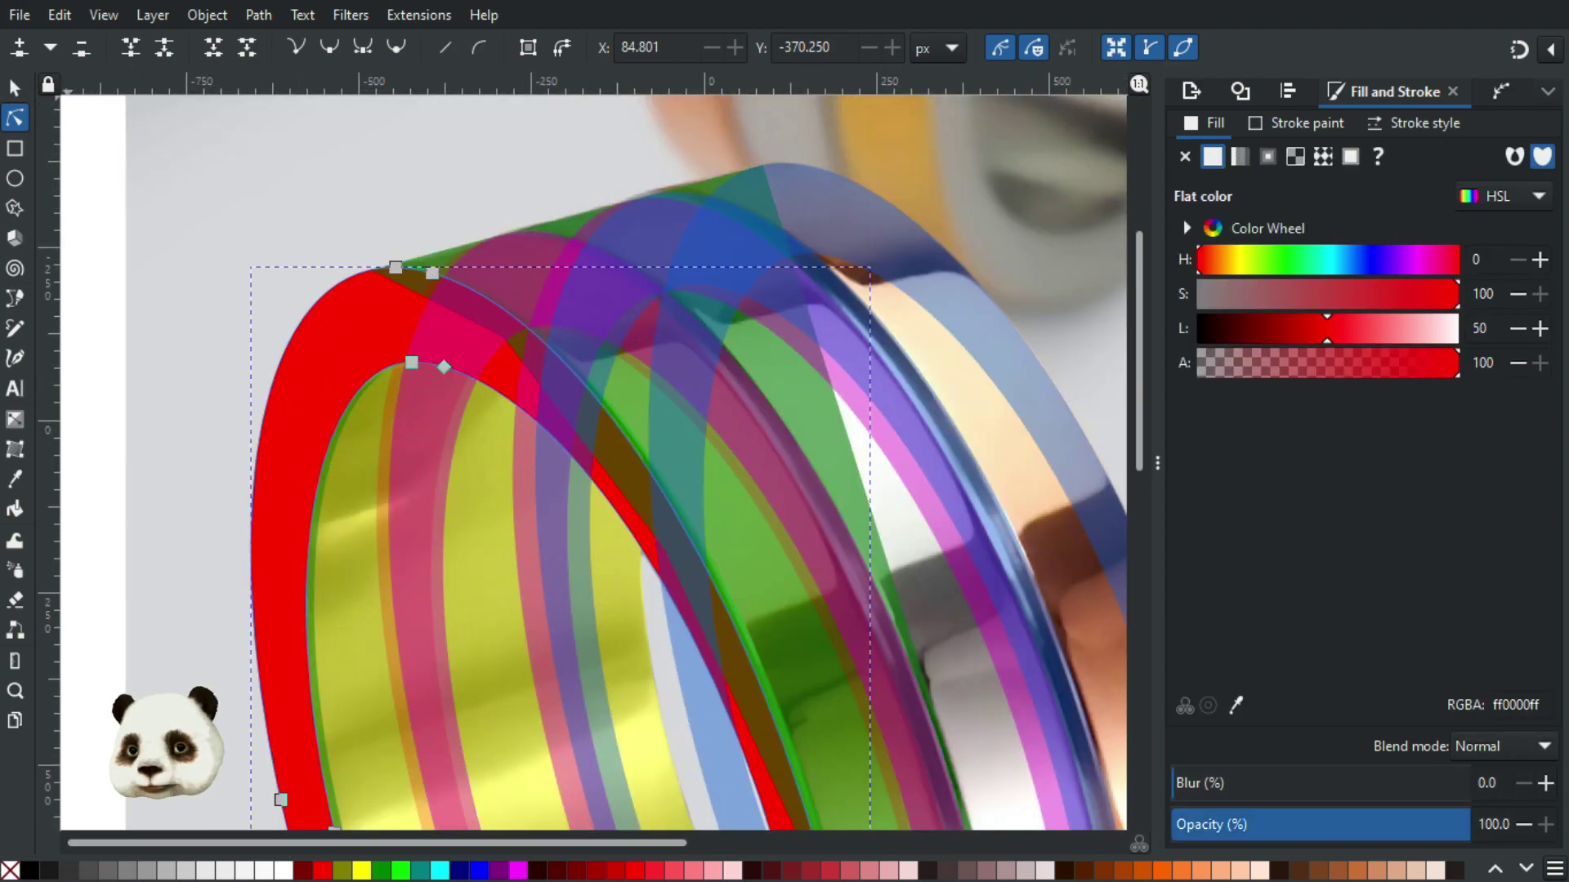
{"action": "left_click", "coordinate": [16, 85]}
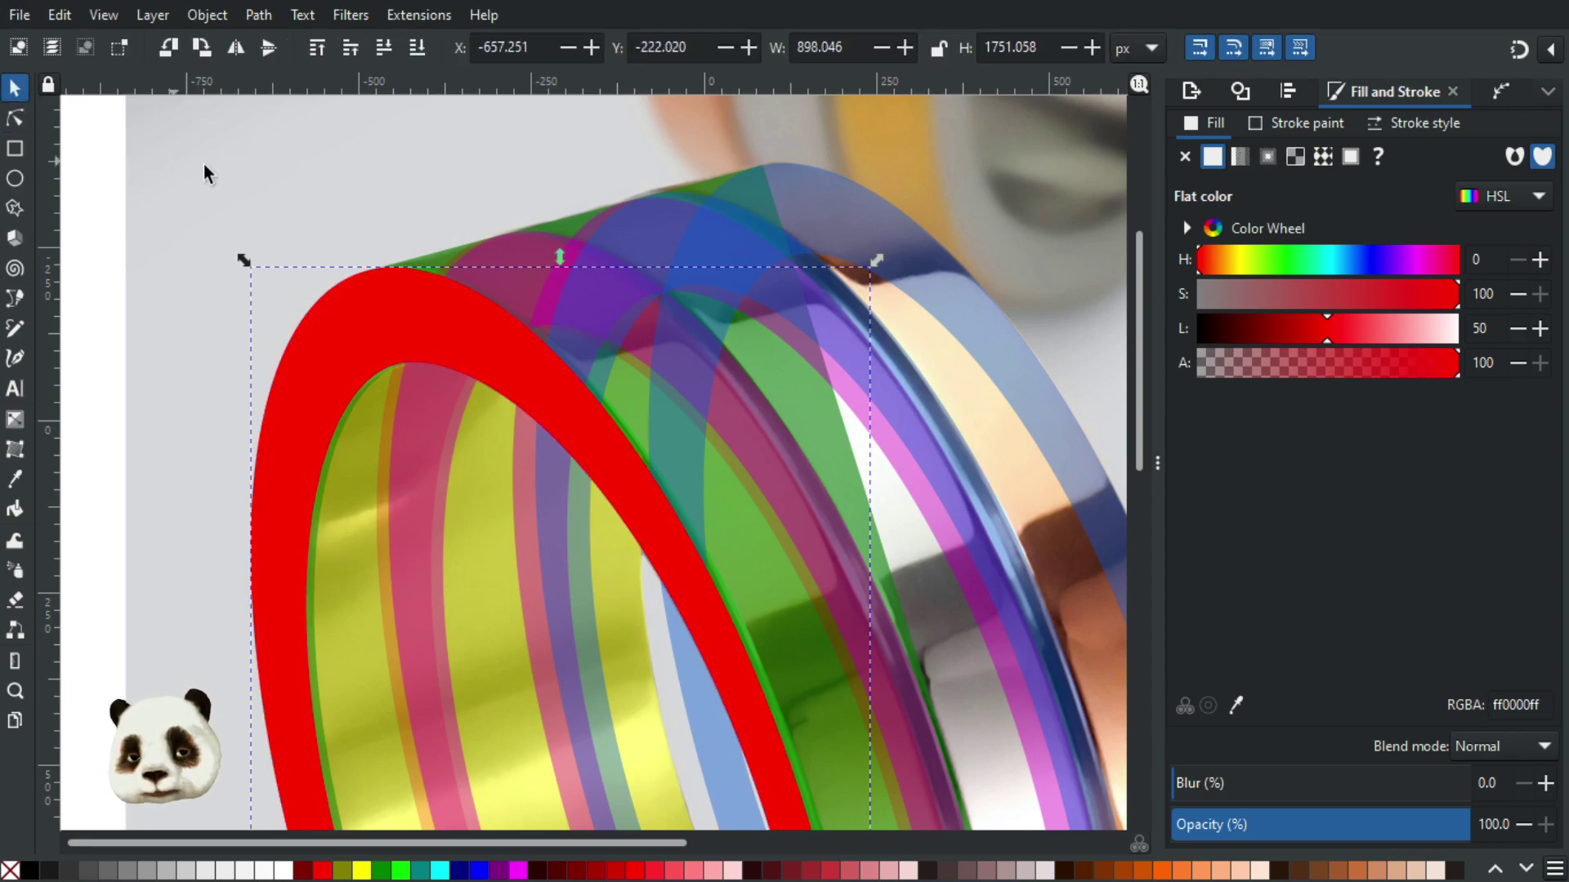
{"action": "scroll", "coordinate": [203, 168], "scroll_direction": "down", "scroll_amount": 3}
{"action": "left_click", "coordinate": [928, 430]}
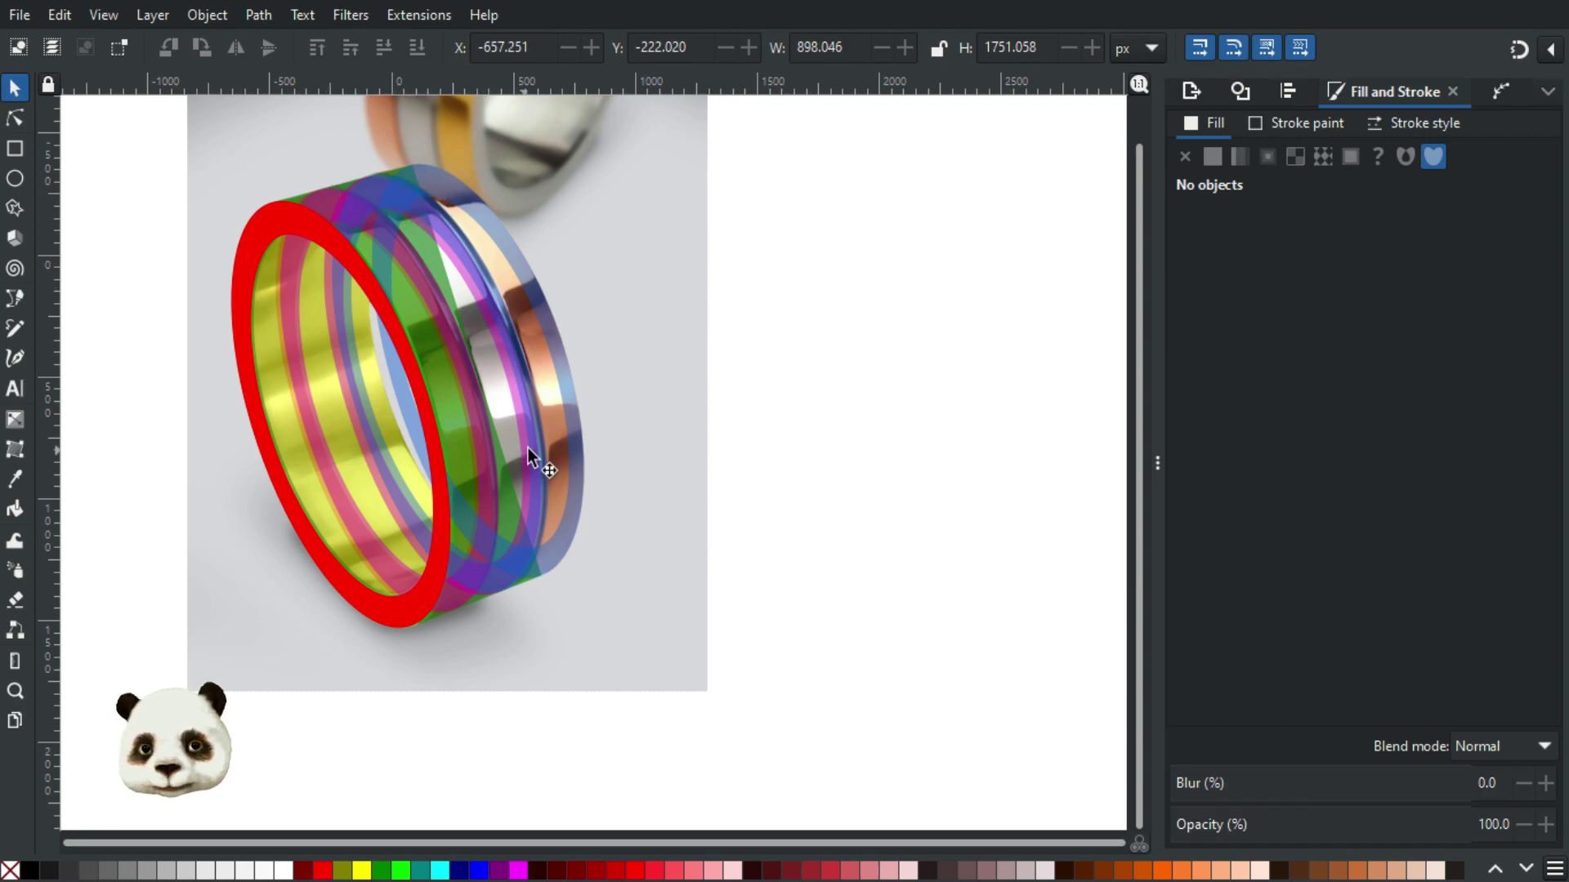
Step: Add a node on the green shape's straight outer edge and move it to about X 716.8, Y 882.5 px over the rose gold band
{"action": "left_click", "coordinate": [15, 117]}
{"action": "scroll", "coordinate": [627, 427], "scroll_direction": "up", "scroll_amount": 2, "text": "ctrl"}
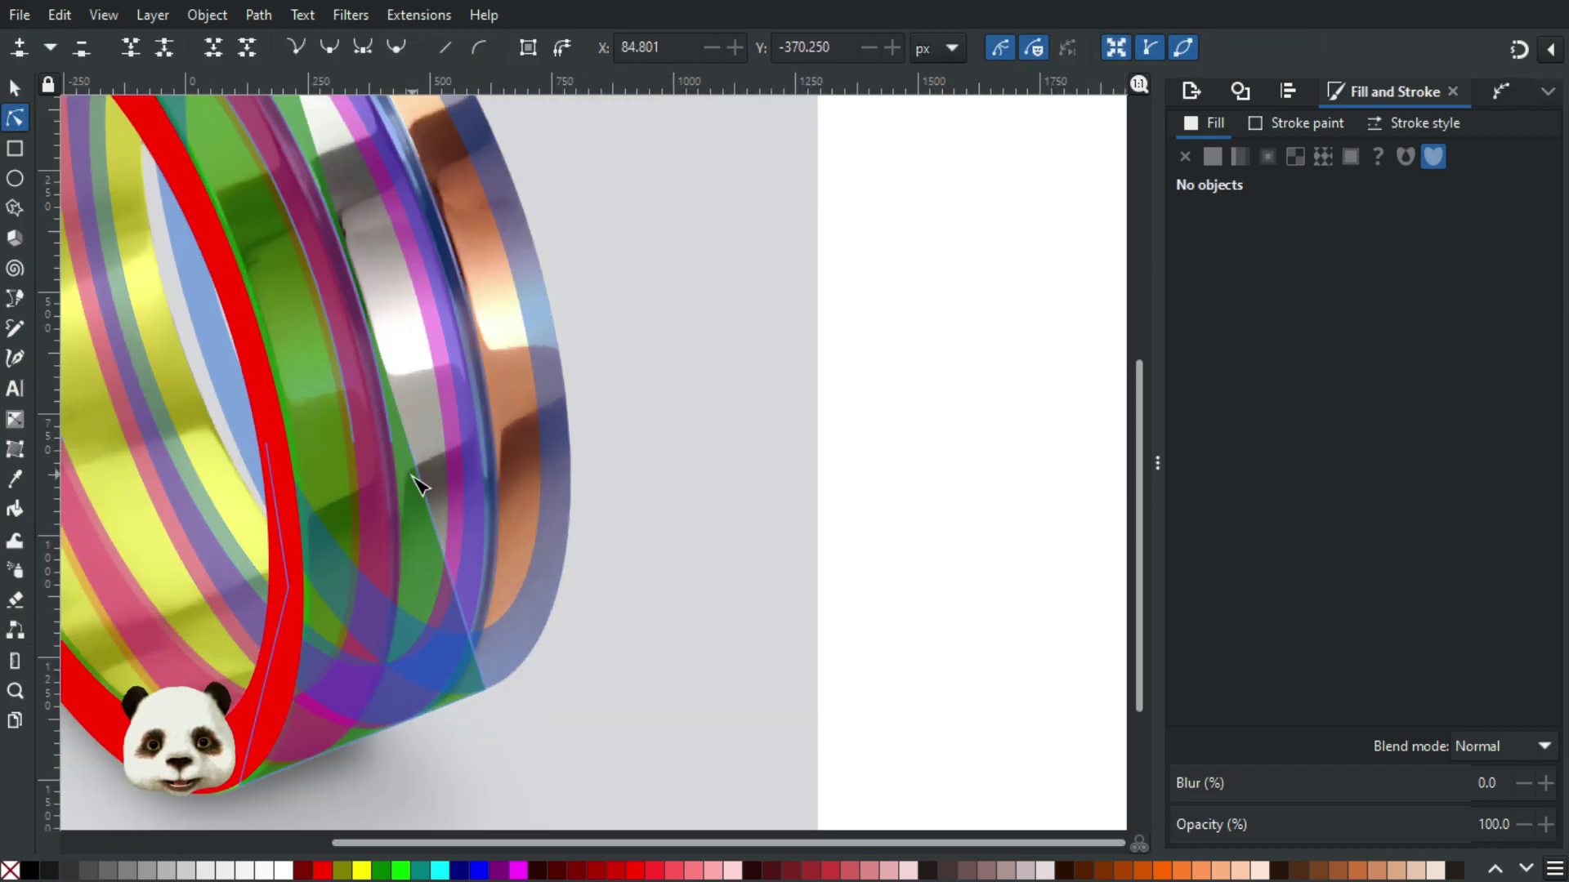
{"action": "left_click", "coordinate": [421, 482]}
{"action": "left_click", "coordinate": [418, 474]}
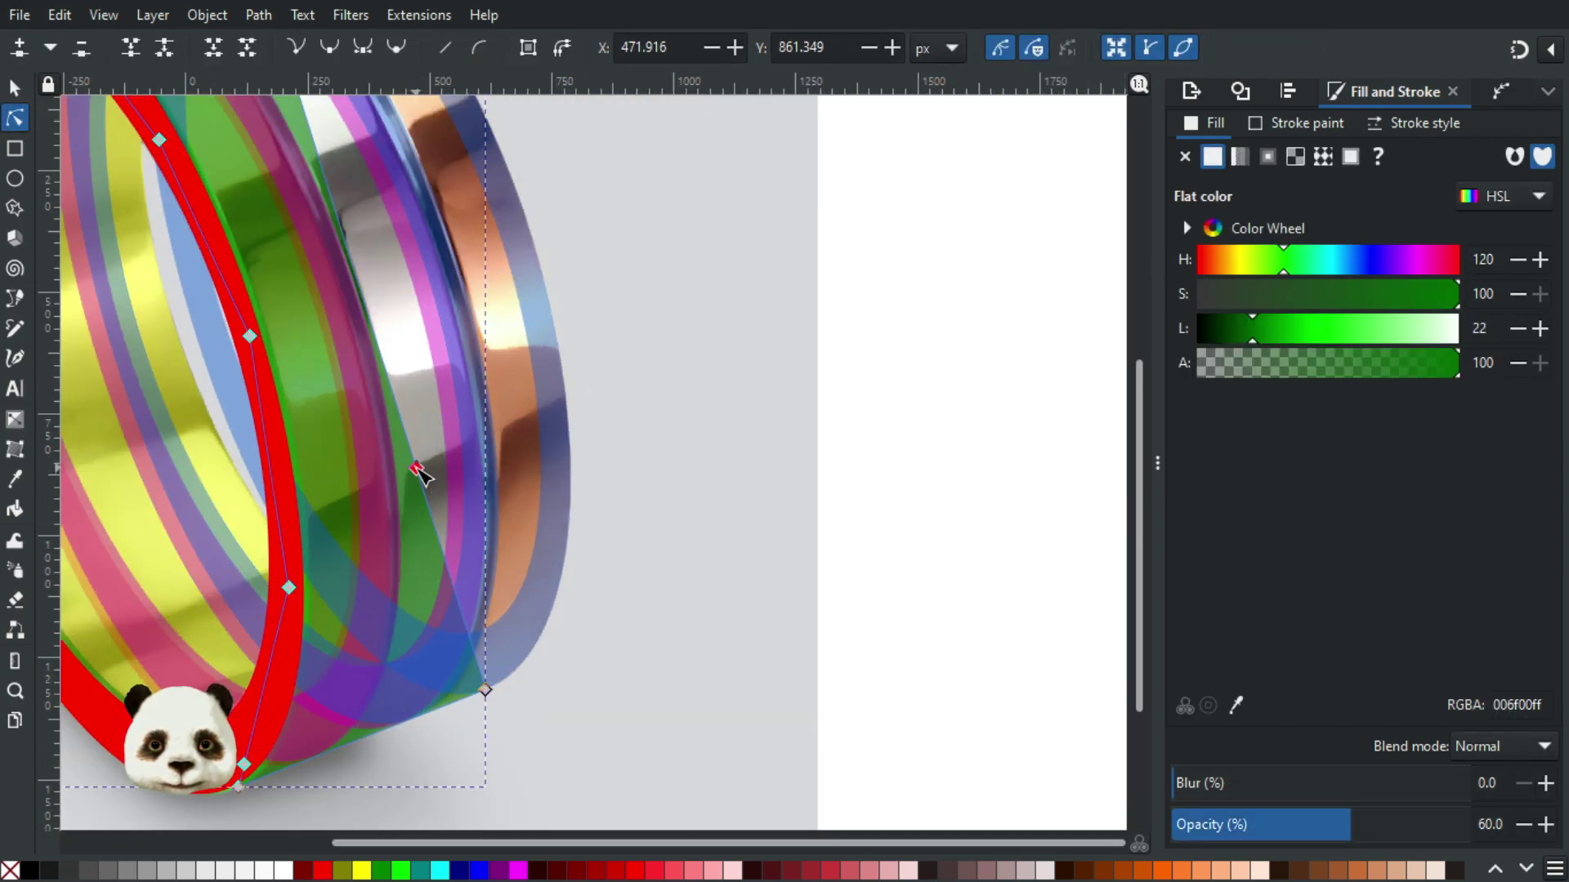
{"action": "left_click_drag", "start_coordinate": [418, 473], "coordinate": [536, 487]}
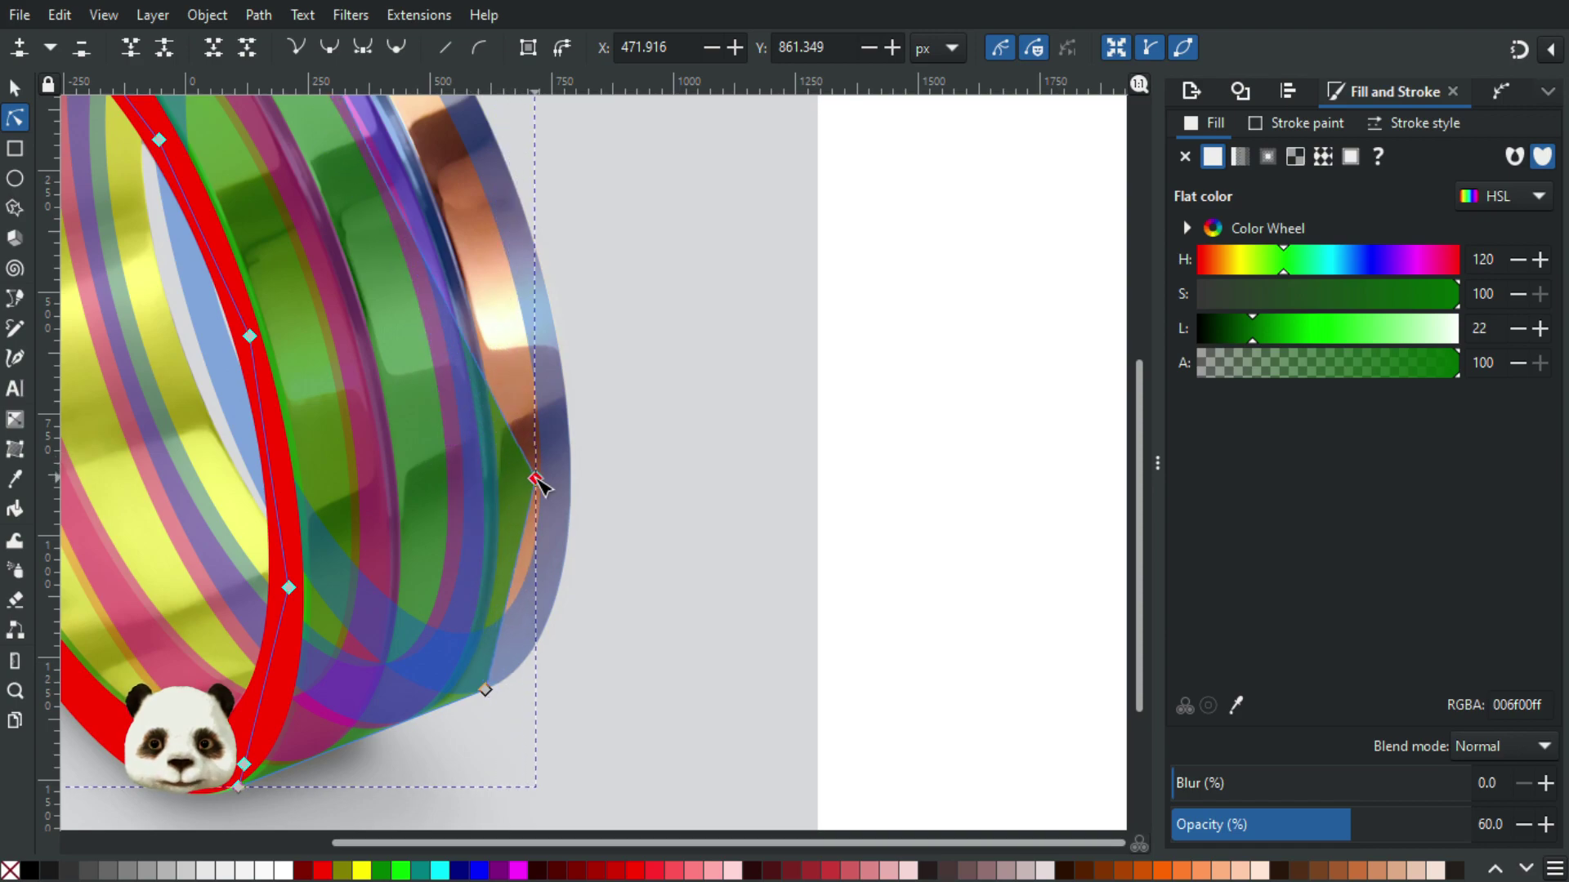
Step: Add three nodes along the green shape's upper outer edge and move them outward onto the outermost blue copy, one at about X 486.8, Y -19.9 px
{"action": "scroll", "coordinate": [547, 703], "scroll_direction": "up", "scroll_amount": 5}
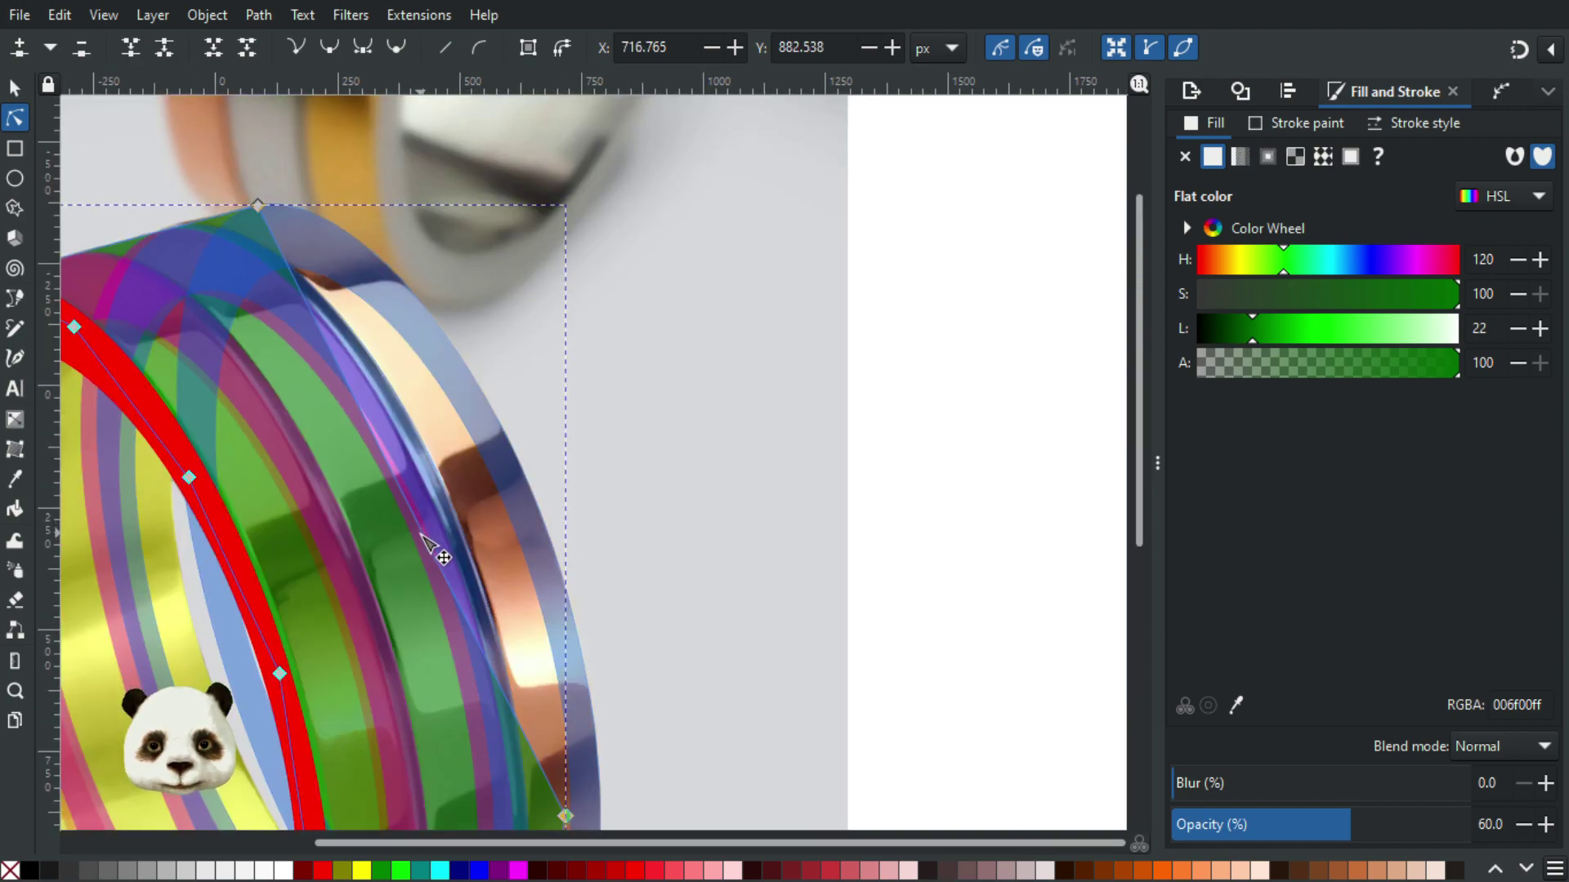
{"action": "double_click", "coordinate": [424, 535]}
{"action": "left_click_drag", "start_coordinate": [424, 536], "coordinate": [492, 488]}
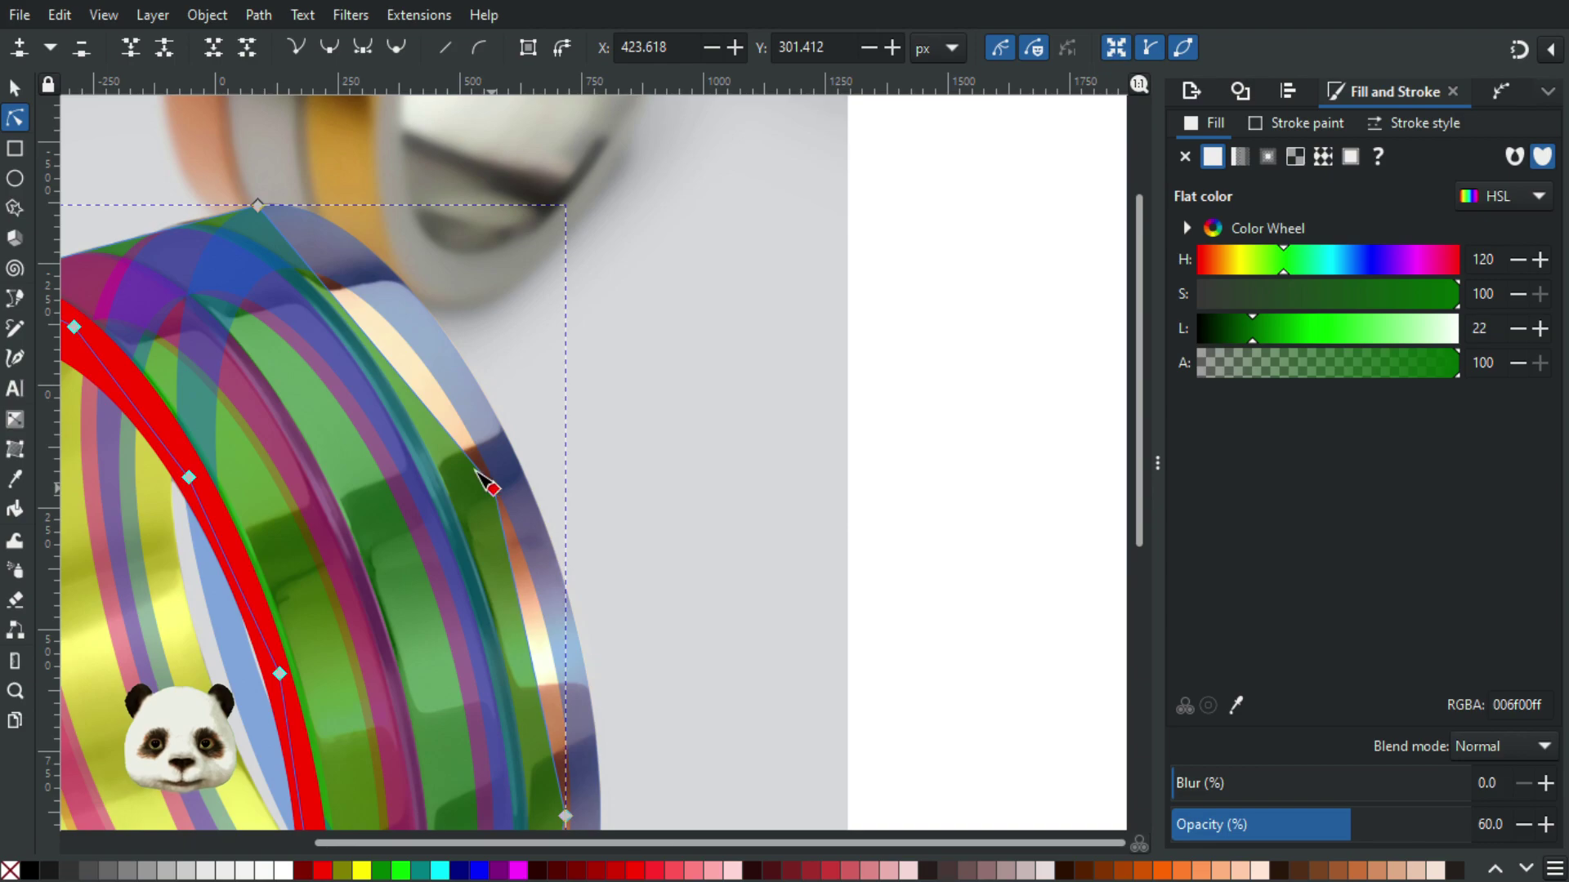
{"action": "double_click", "coordinate": [393, 366]}
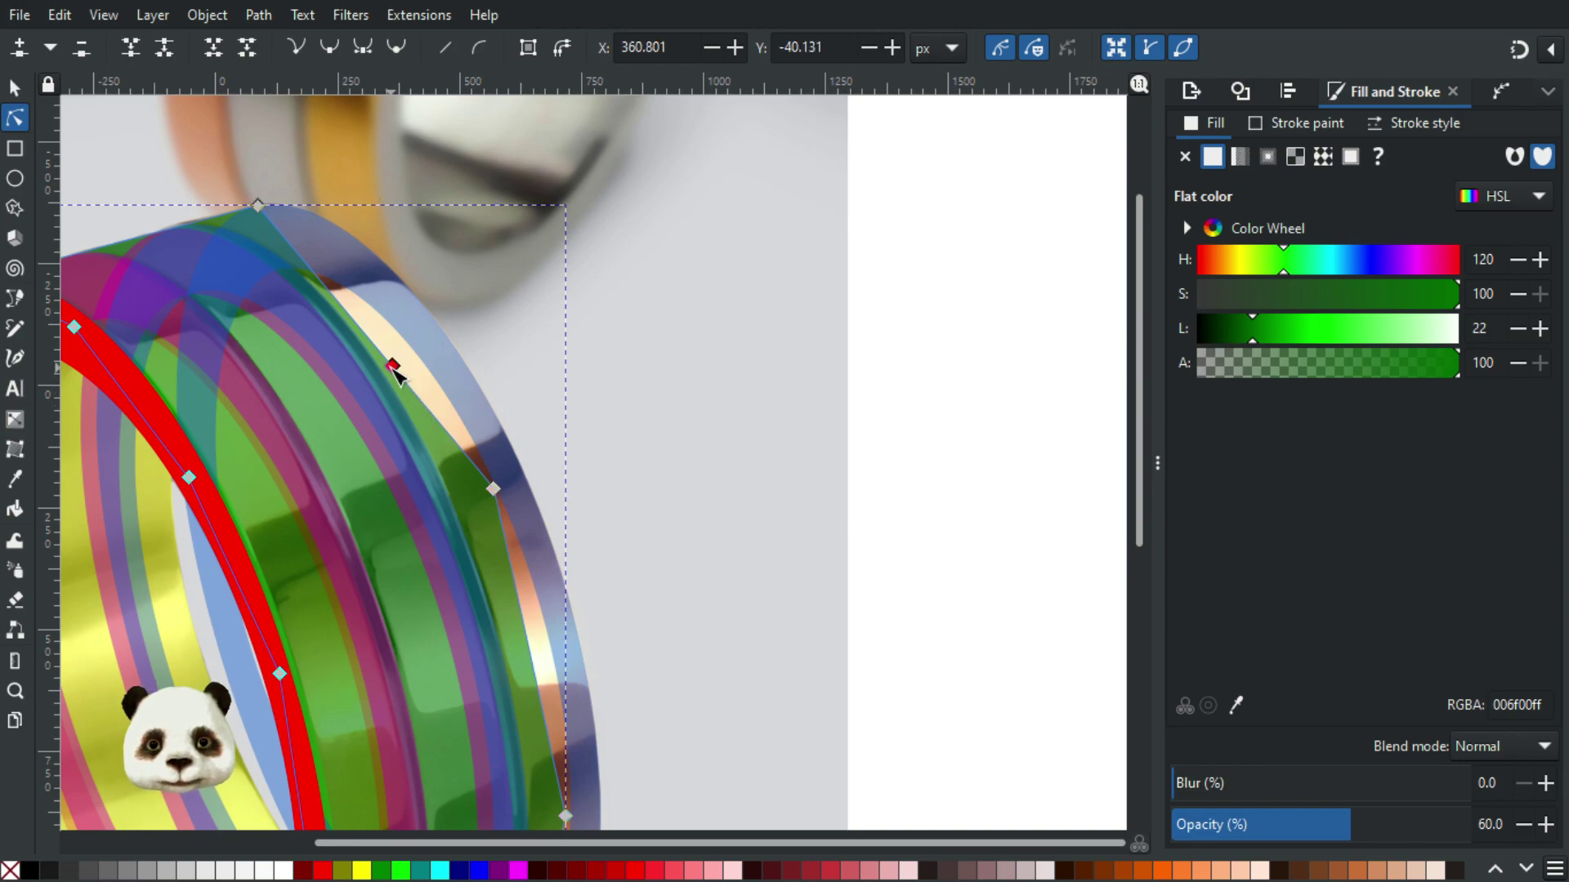
{"action": "left_click_drag", "start_coordinate": [393, 366], "coordinate": [352, 256]}
{"action": "double_click", "coordinate": [398, 331]}
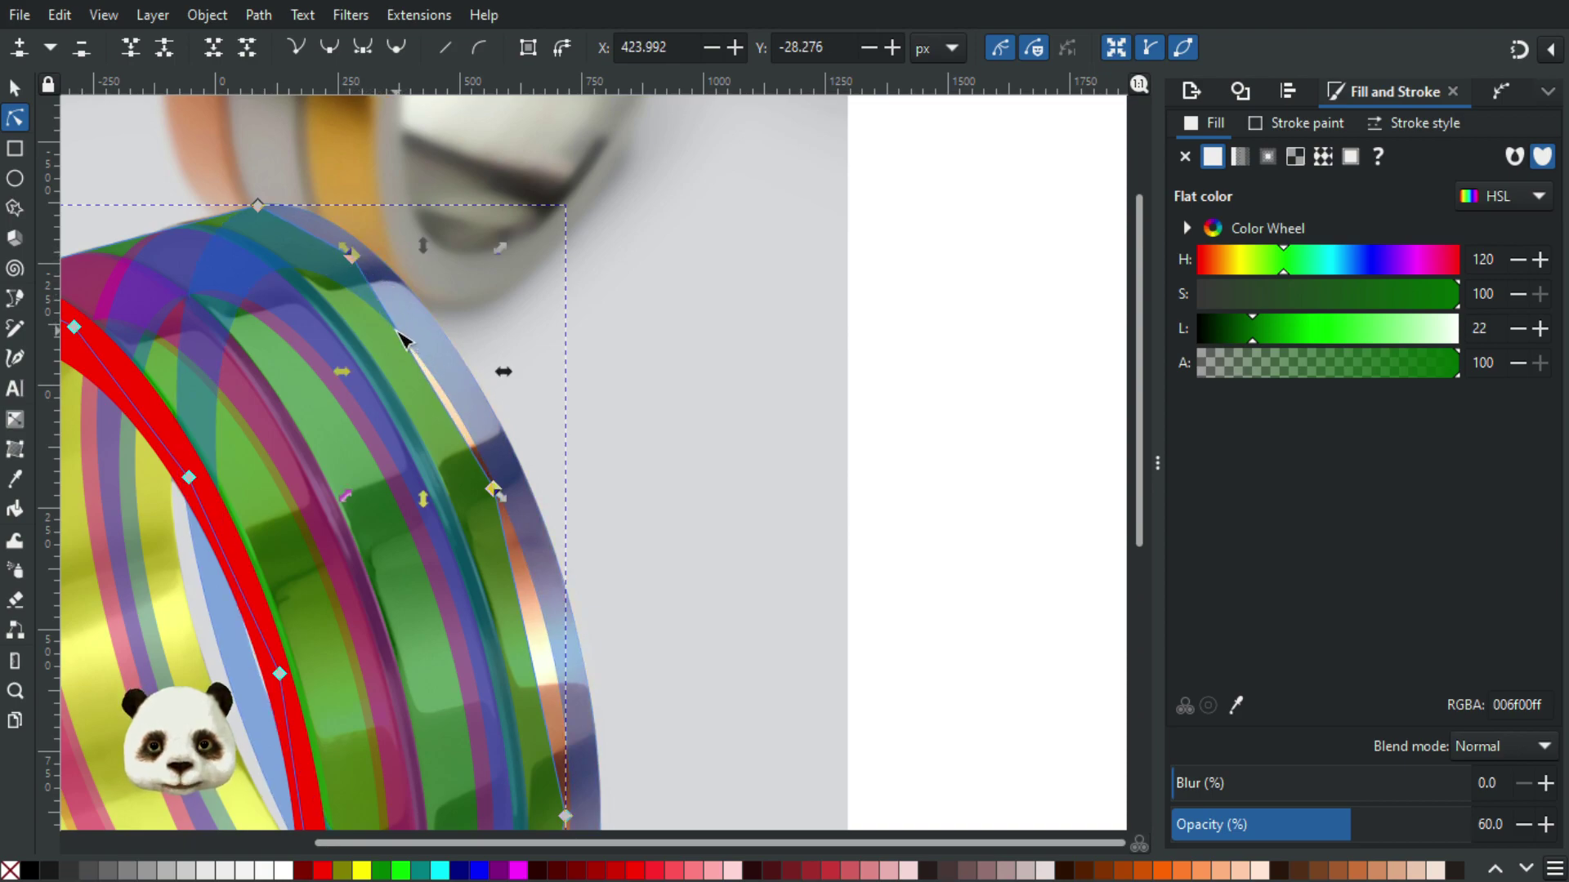
{"action": "left_click_drag", "start_coordinate": [398, 331], "coordinate": [454, 375]}
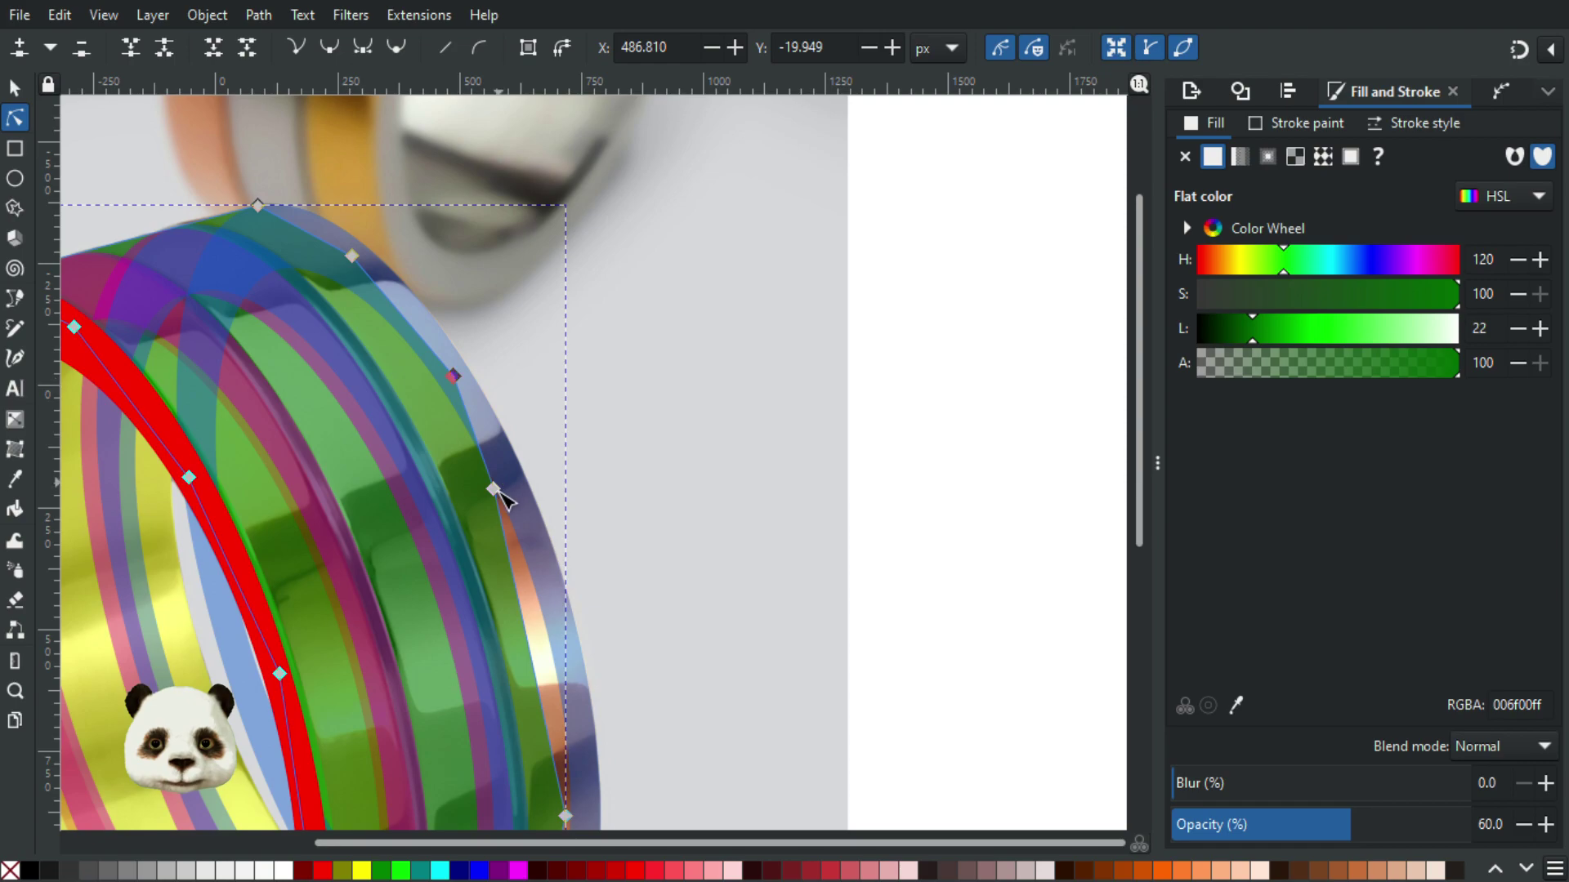
Step: Move the green shape's outer nodes to about X 668.5, Y 355.6 px and X 749.7, Y 1021.4 px, adding another node between them
{"action": "left_click_drag", "start_coordinate": [501, 497], "coordinate": [550, 561]}
{"action": "scroll", "coordinate": [574, 455], "scroll_direction": "down", "scroll_amount": 6}
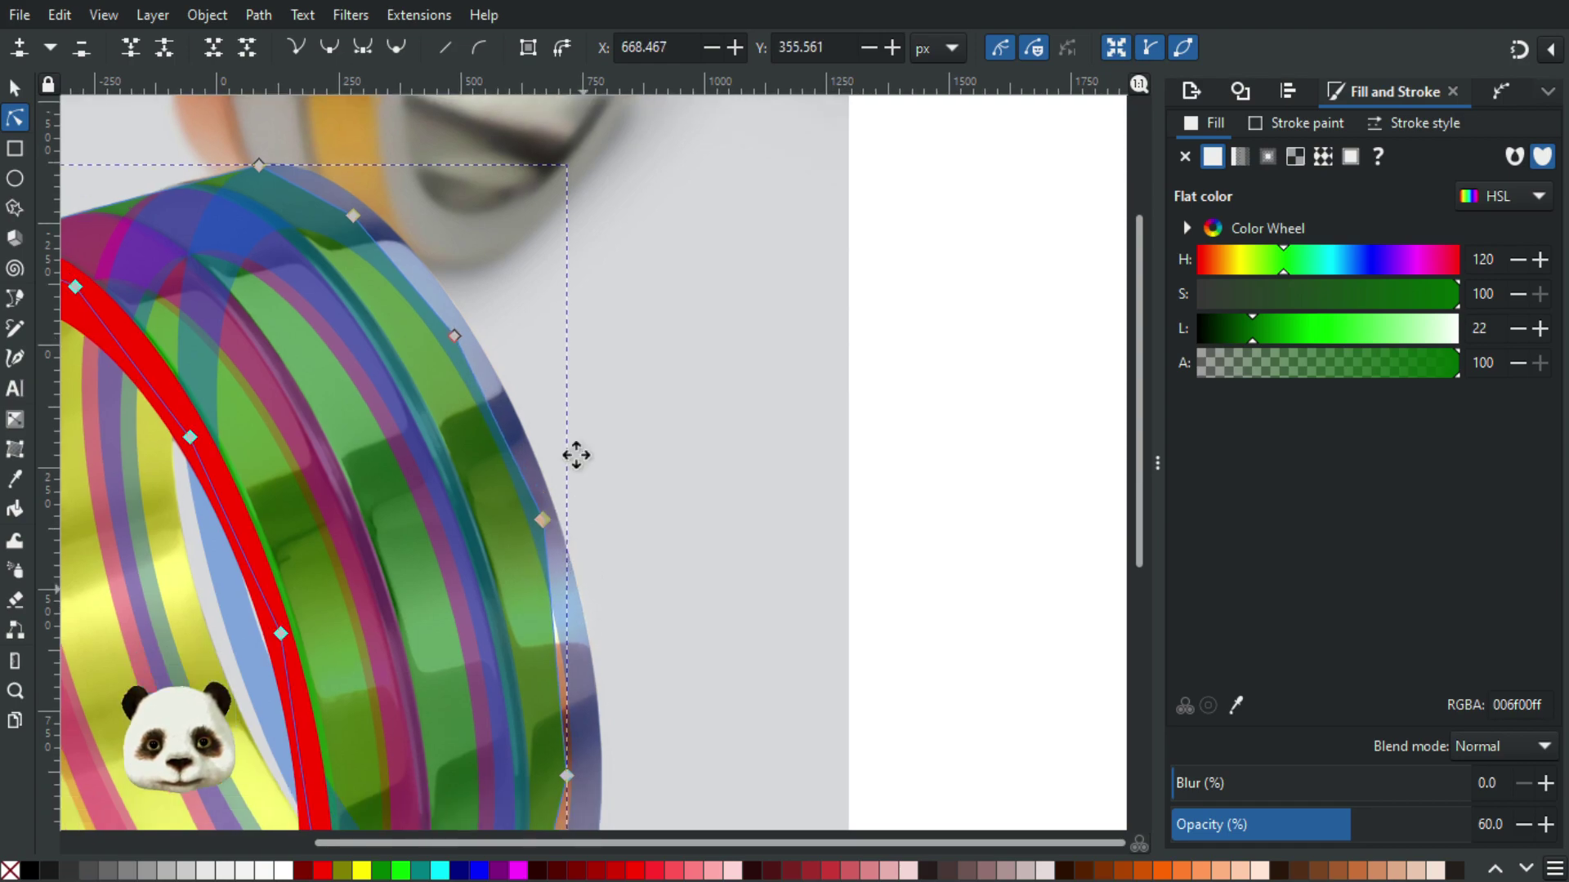
{"action": "double_click", "coordinate": [544, 481]}
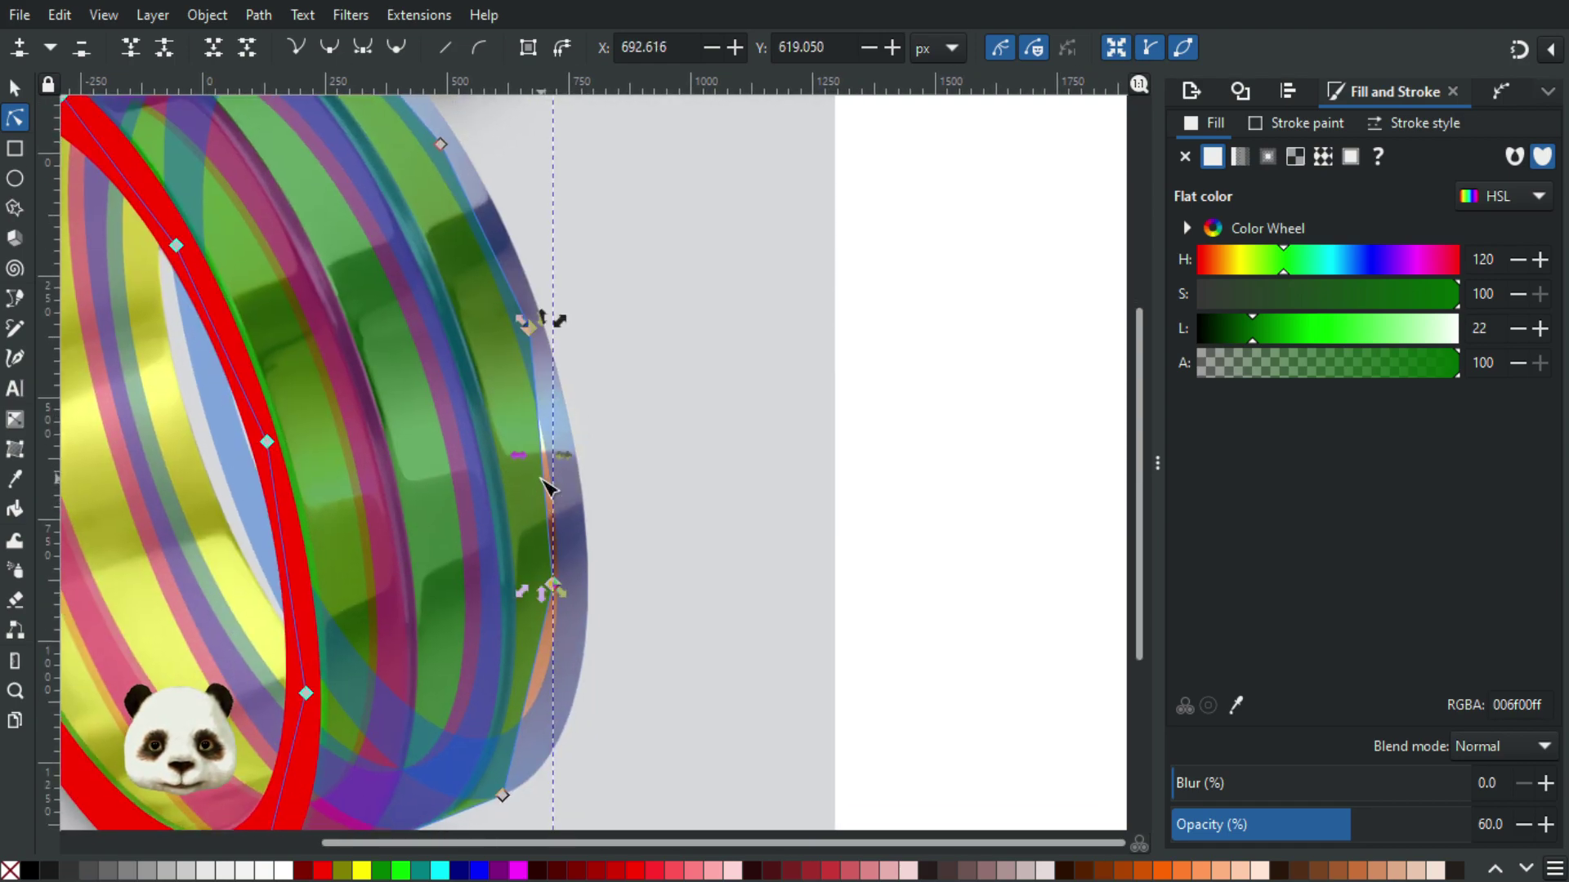
{"action": "left_click_drag", "start_coordinate": [550, 483], "coordinate": [569, 652]}
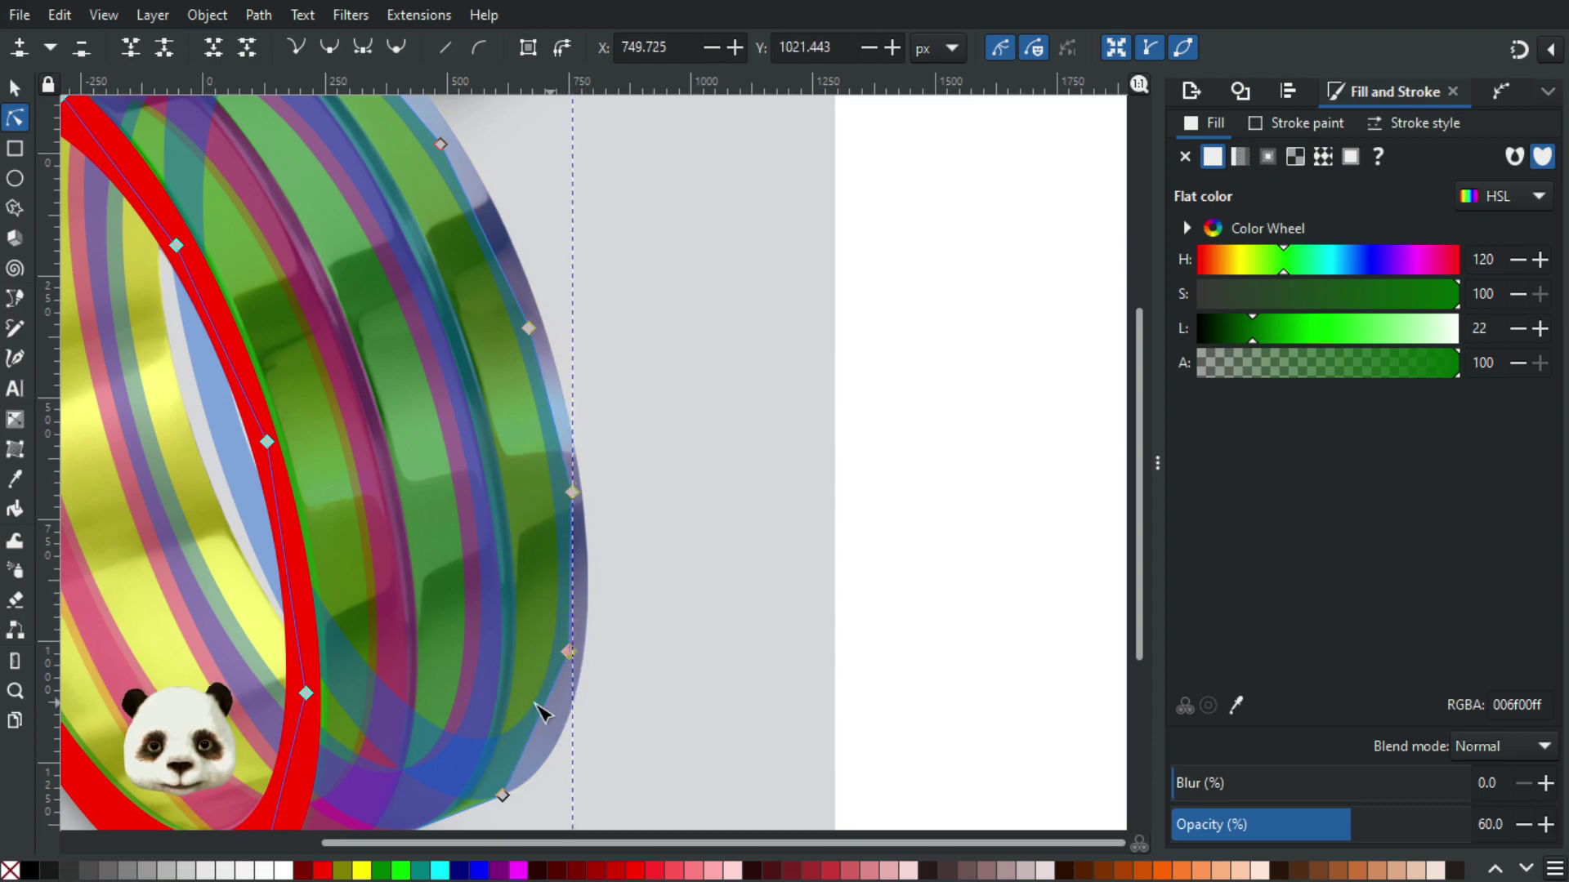
Step: Add a node on the green shape's lower outer curve, move an upper node to about X 468.0, Y -57.6 px, and deselect the shape
{"action": "left_click", "coordinate": [533, 734]}
{"action": "double_click", "coordinate": [533, 731]}
{"action": "left_click_drag", "start_coordinate": [538, 735], "coordinate": [576, 627]}
{"action": "left_click_drag", "start_coordinate": [554, 325], "coordinate": [608, 451]}
{"action": "left_click_drag", "start_coordinate": [524, 299], "coordinate": [514, 267]}
{"action": "scroll", "coordinate": [703, 280], "scroll_direction": "down", "scroll_amount": 4}
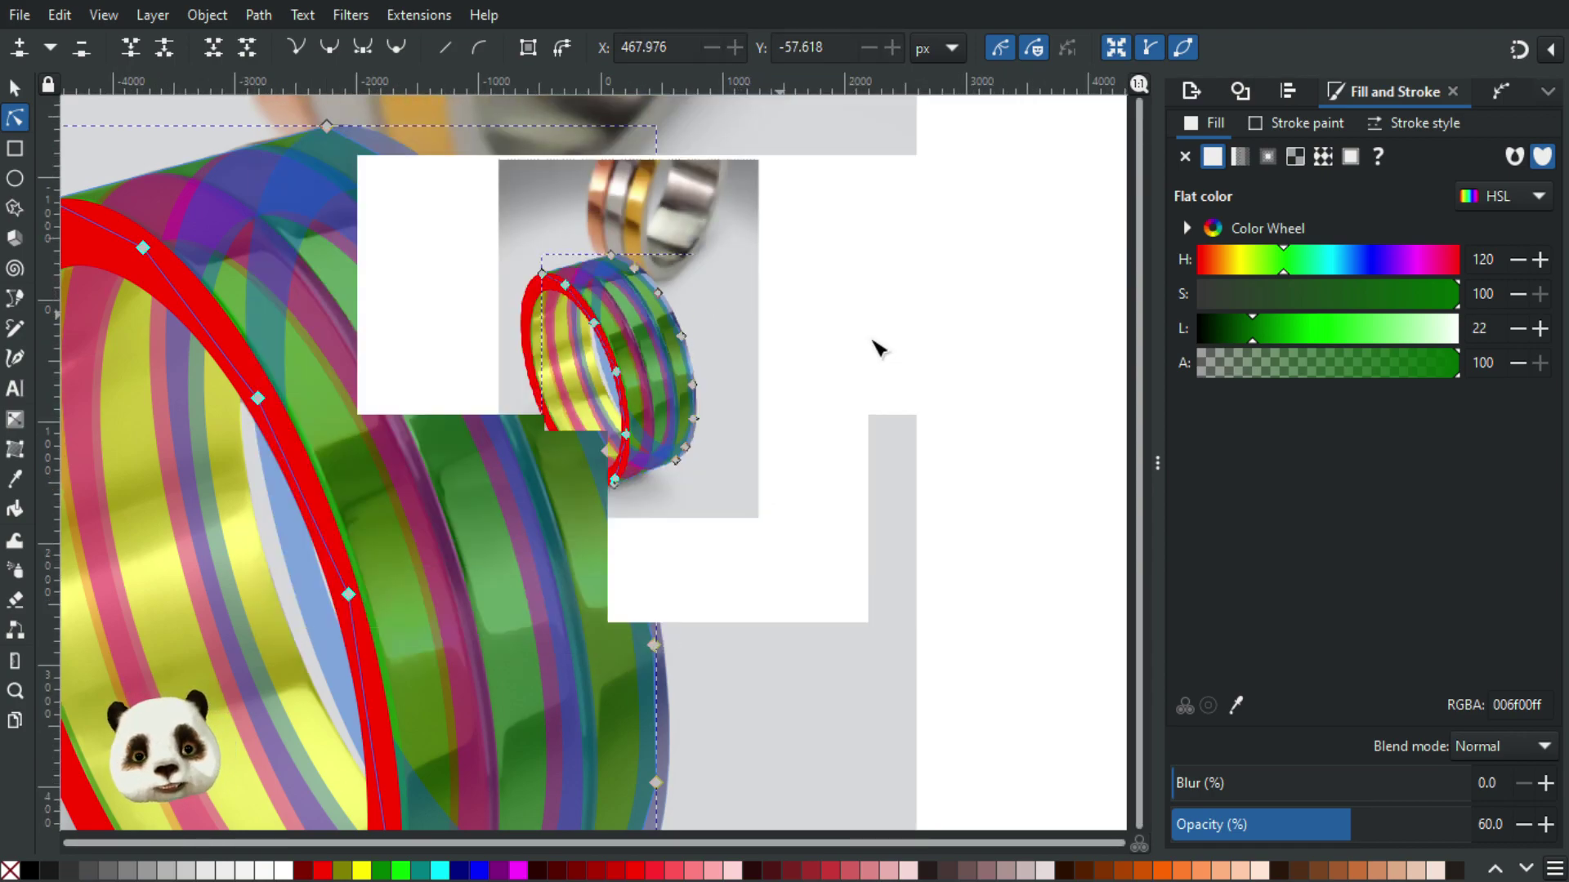
{"action": "left_click", "coordinate": [877, 349]}
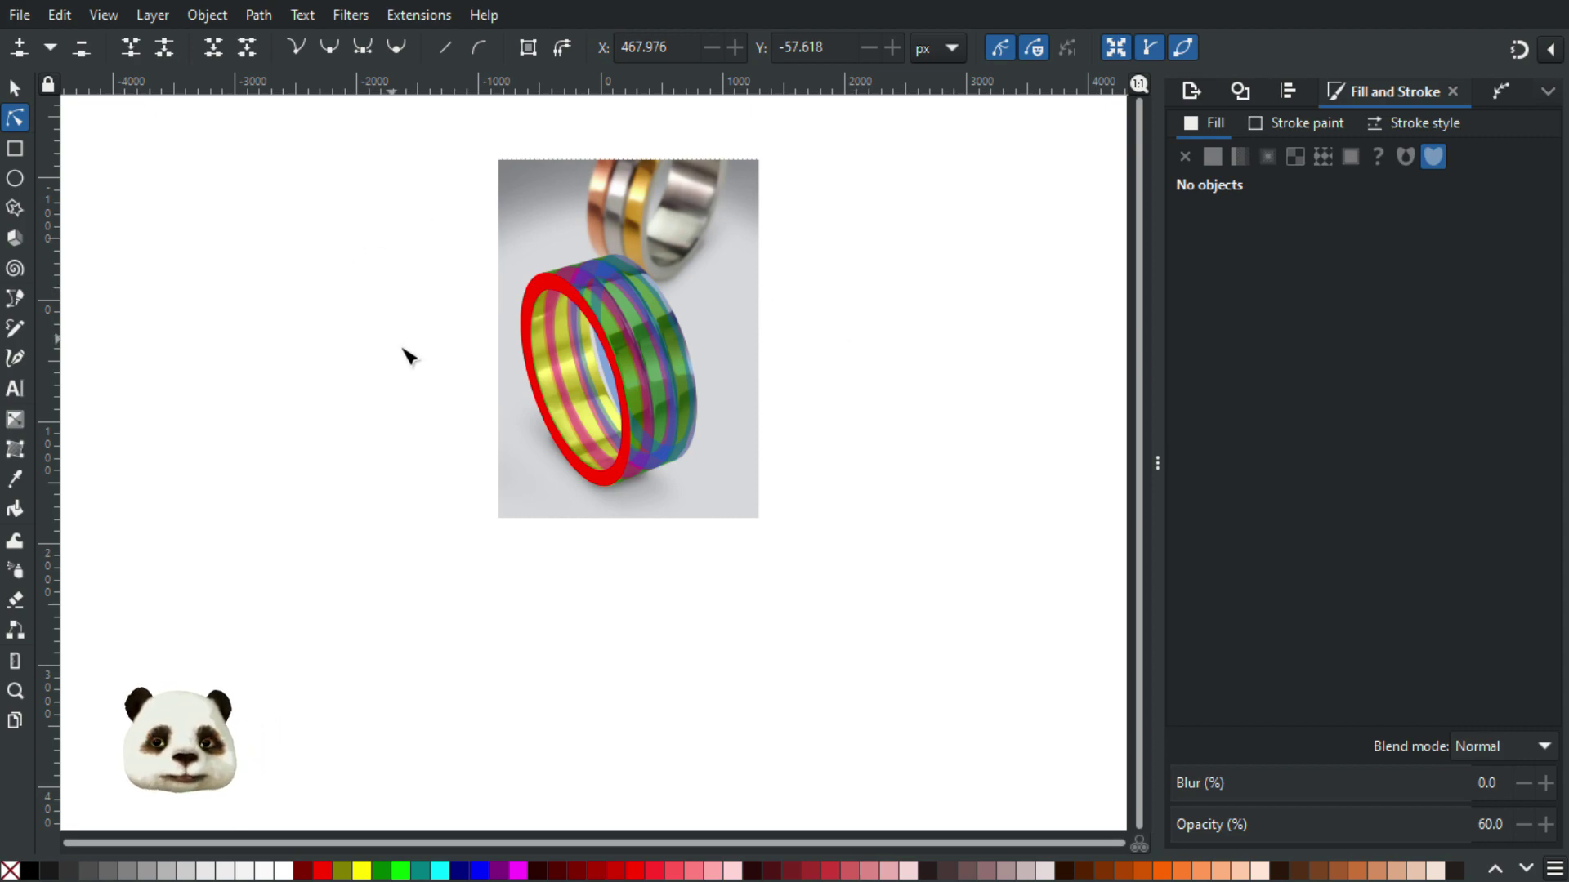
Step: Examine how the green shape's lower edge joins the red rim and meets the outermost blue copy
{"action": "scroll", "coordinate": [578, 346], "scroll_direction": "up", "scroll_amount": 2}
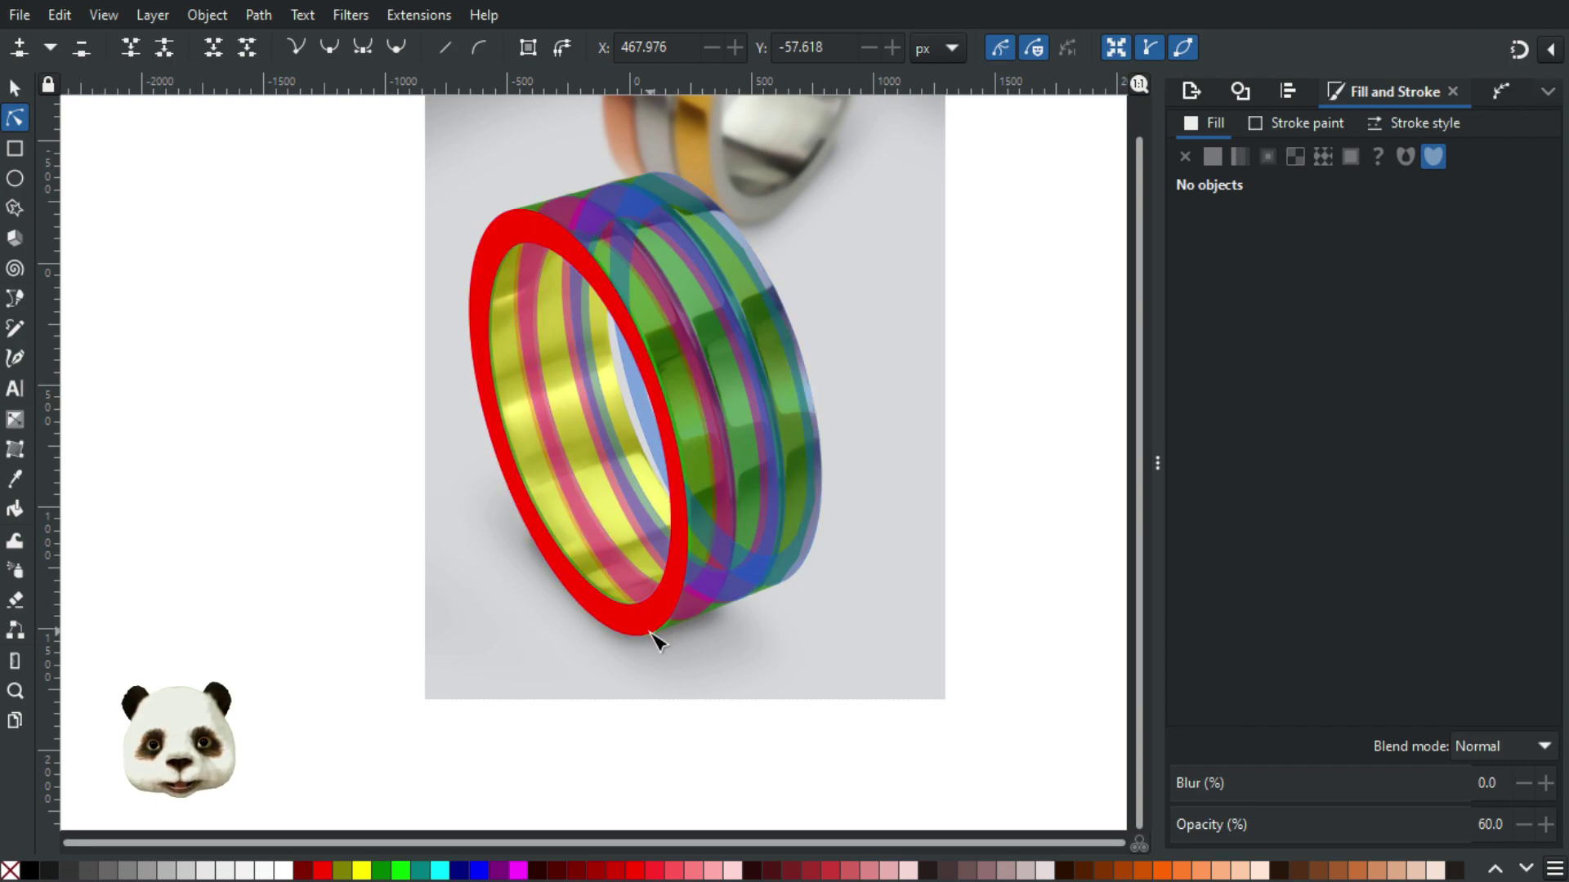
{"action": "scroll", "coordinate": [752, 666], "scroll_direction": "up", "scroll_amount": 6, "text": "ctrl"}
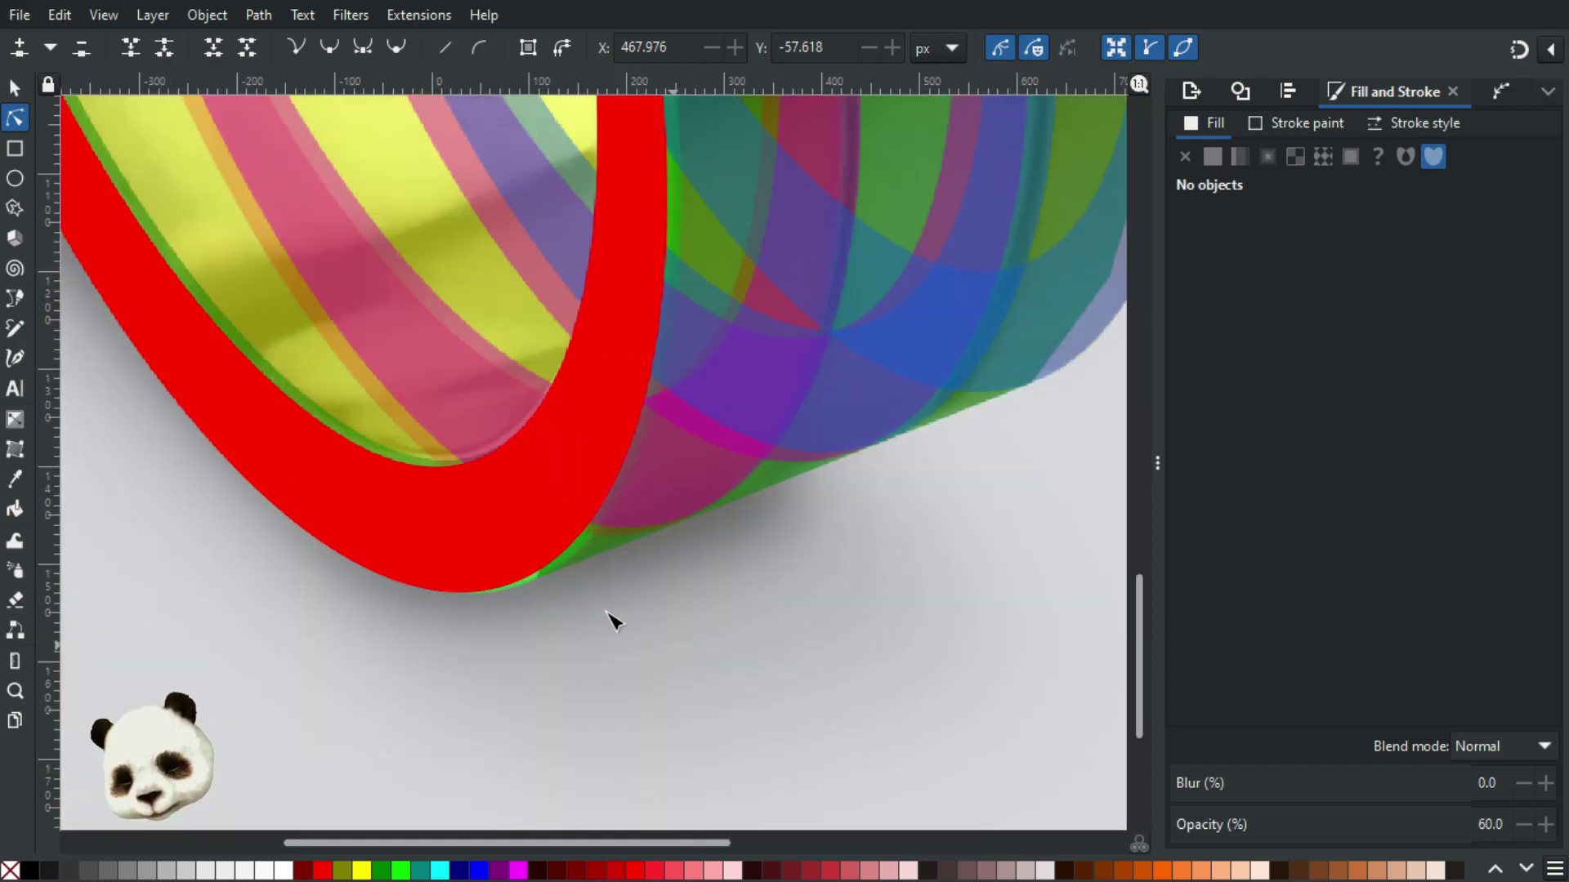
{"action": "scroll", "coordinate": [500, 561], "scroll_direction": "down", "scroll_amount": 3, "text": "ctrl"}
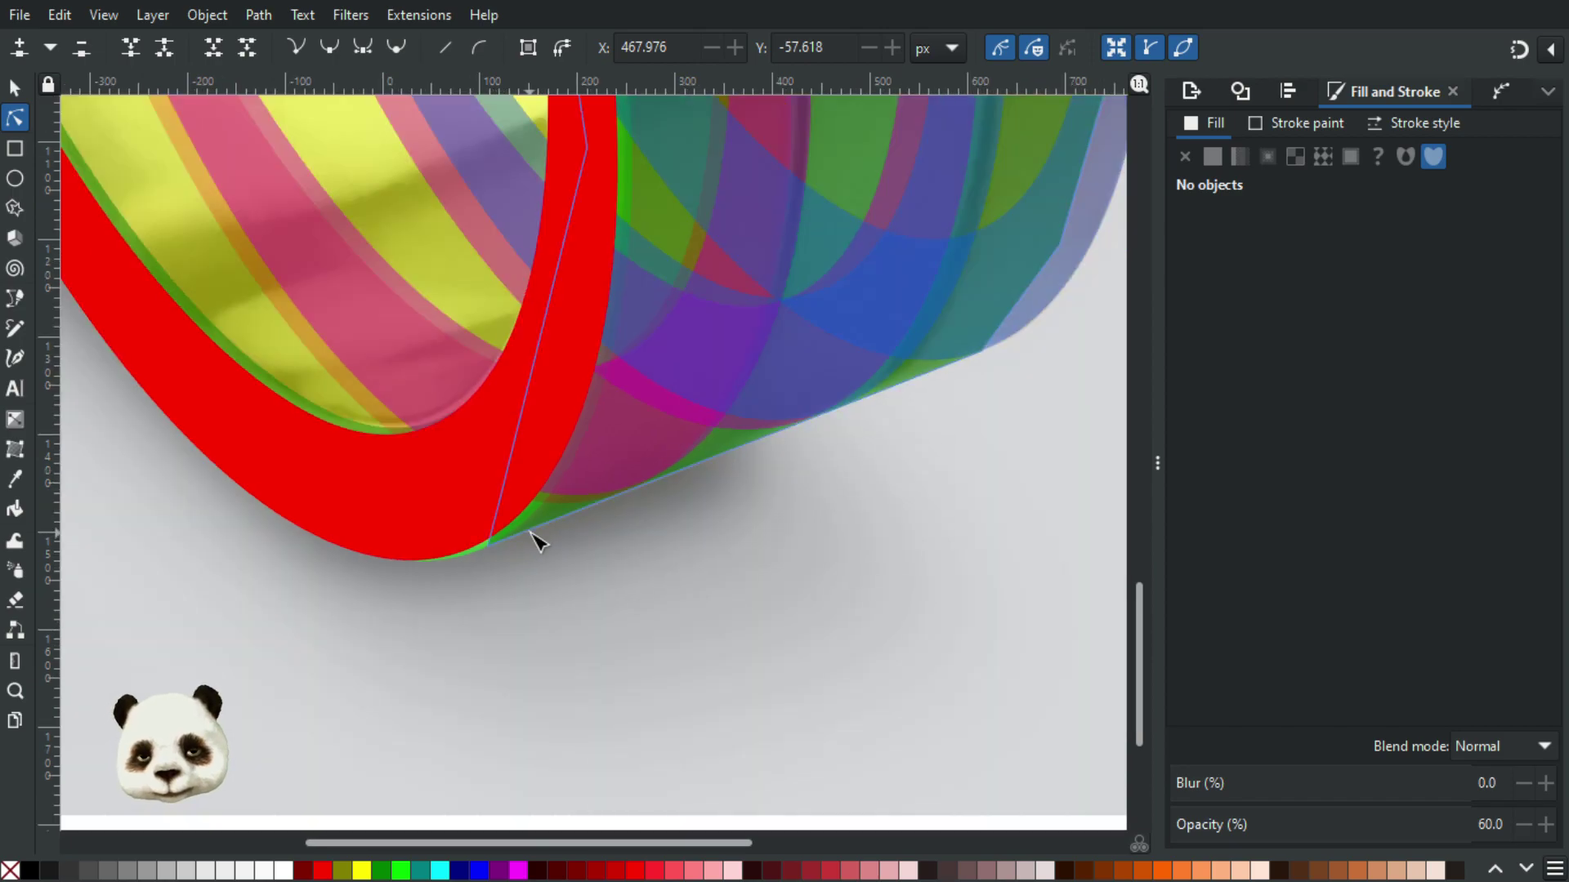
{"action": "scroll", "coordinate": [605, 451], "scroll_direction": "down", "scroll_amount": 2, "text": "ctrl"}
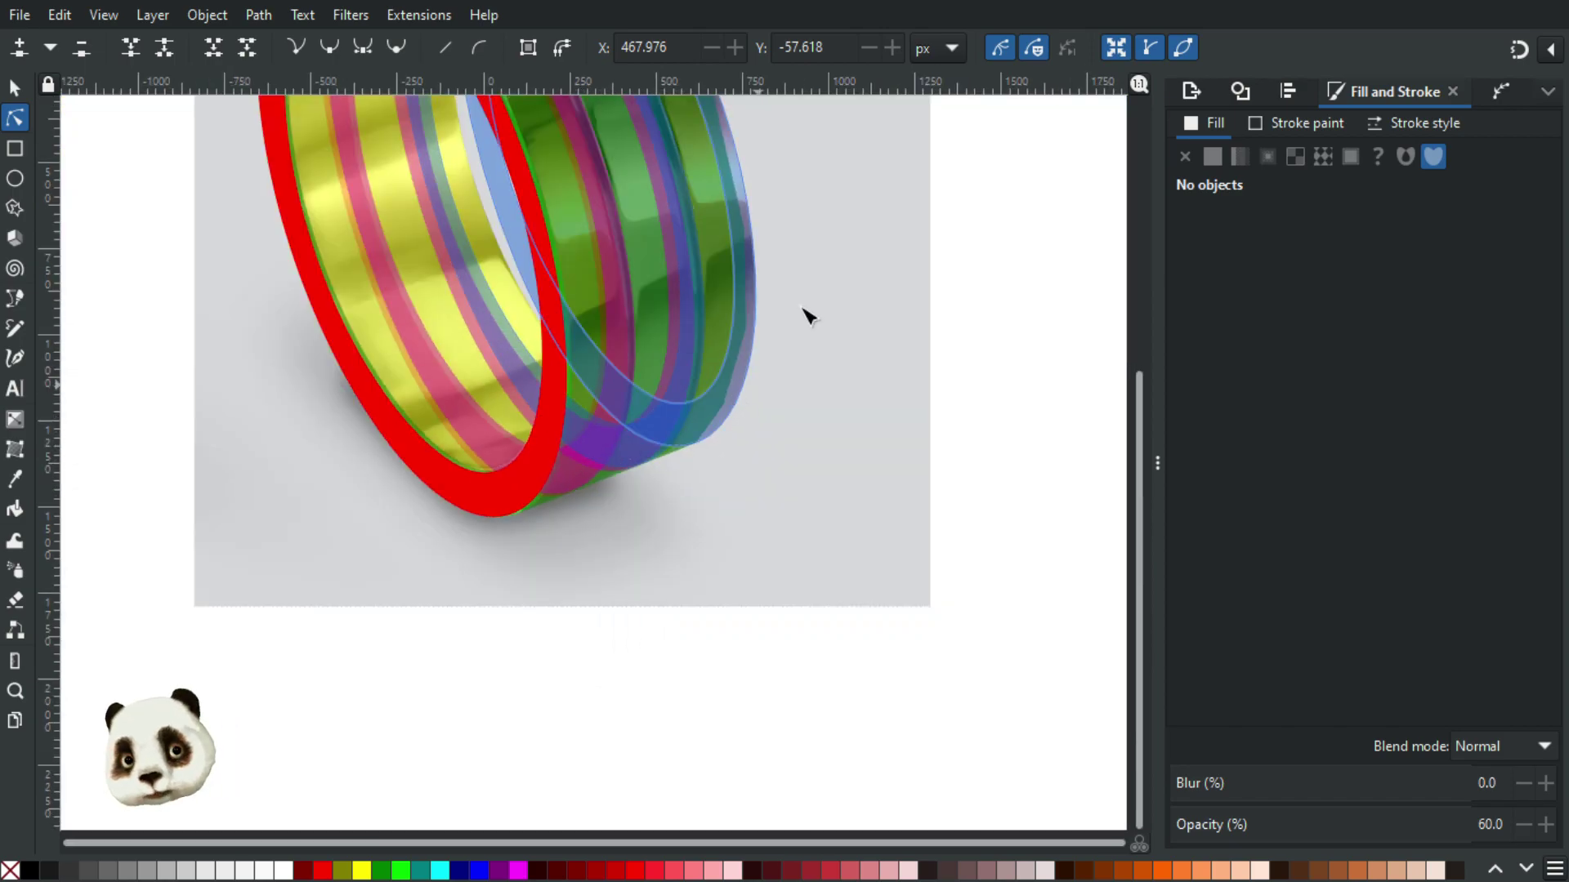
{"action": "scroll", "coordinate": [806, 315], "scroll_direction": "up", "scroll_amount": 9}
{"action": "scroll", "coordinate": [776, 525], "scroll_direction": "down", "scroll_amount": 2, "text": "ctrl"}
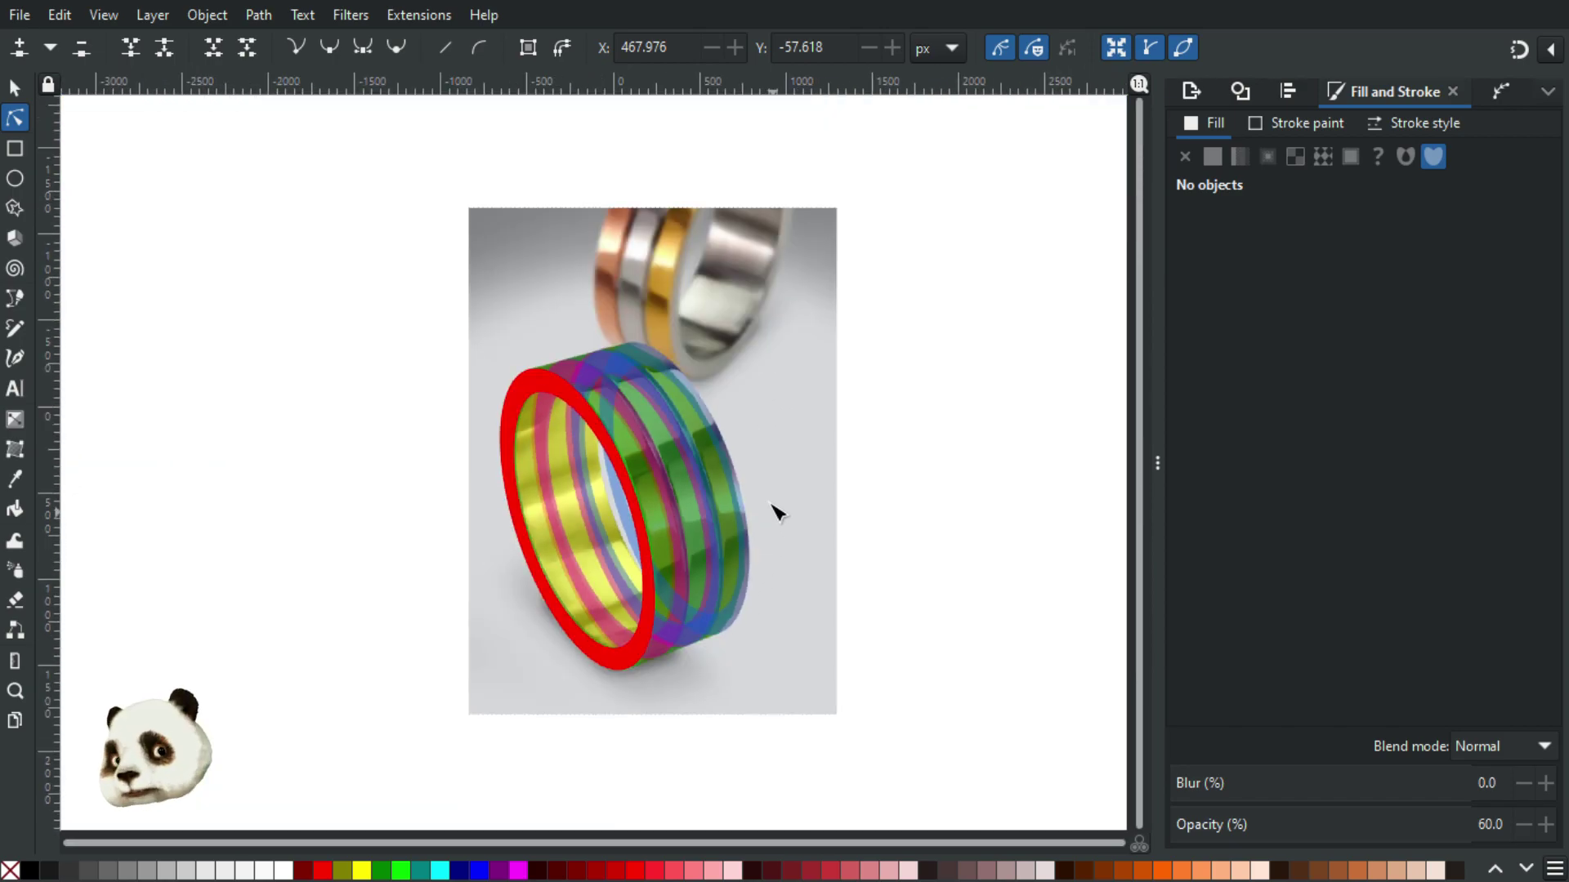
{"action": "scroll", "coordinate": [774, 511], "scroll_direction": "up", "scroll_amount": 1, "text": "ctrl"}
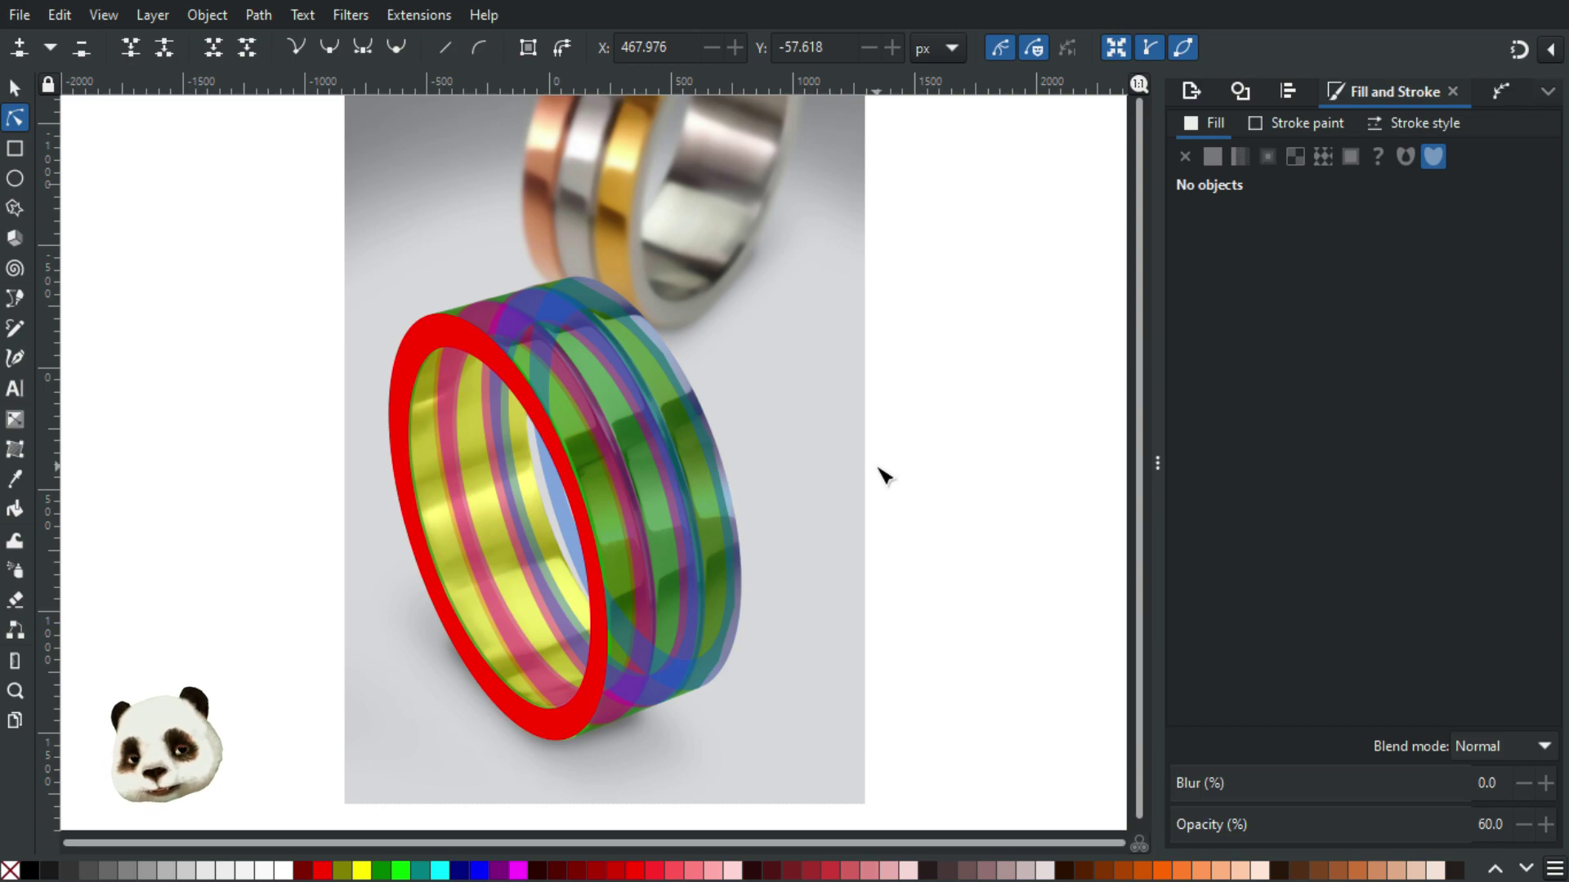
Step: Examine the yellow shape's inner edge against the gap beside the red rim, then deselect the shape
{"action": "scroll", "coordinate": [567, 518], "scroll_direction": "up", "scroll_amount": 5}
{"action": "scroll", "coordinate": [490, 524], "scroll_direction": "up", "scroll_amount": 2}
{"action": "scroll", "coordinate": [374, 493], "scroll_direction": "down", "scroll_amount": 2}
{"action": "left_click", "coordinate": [379, 494]}
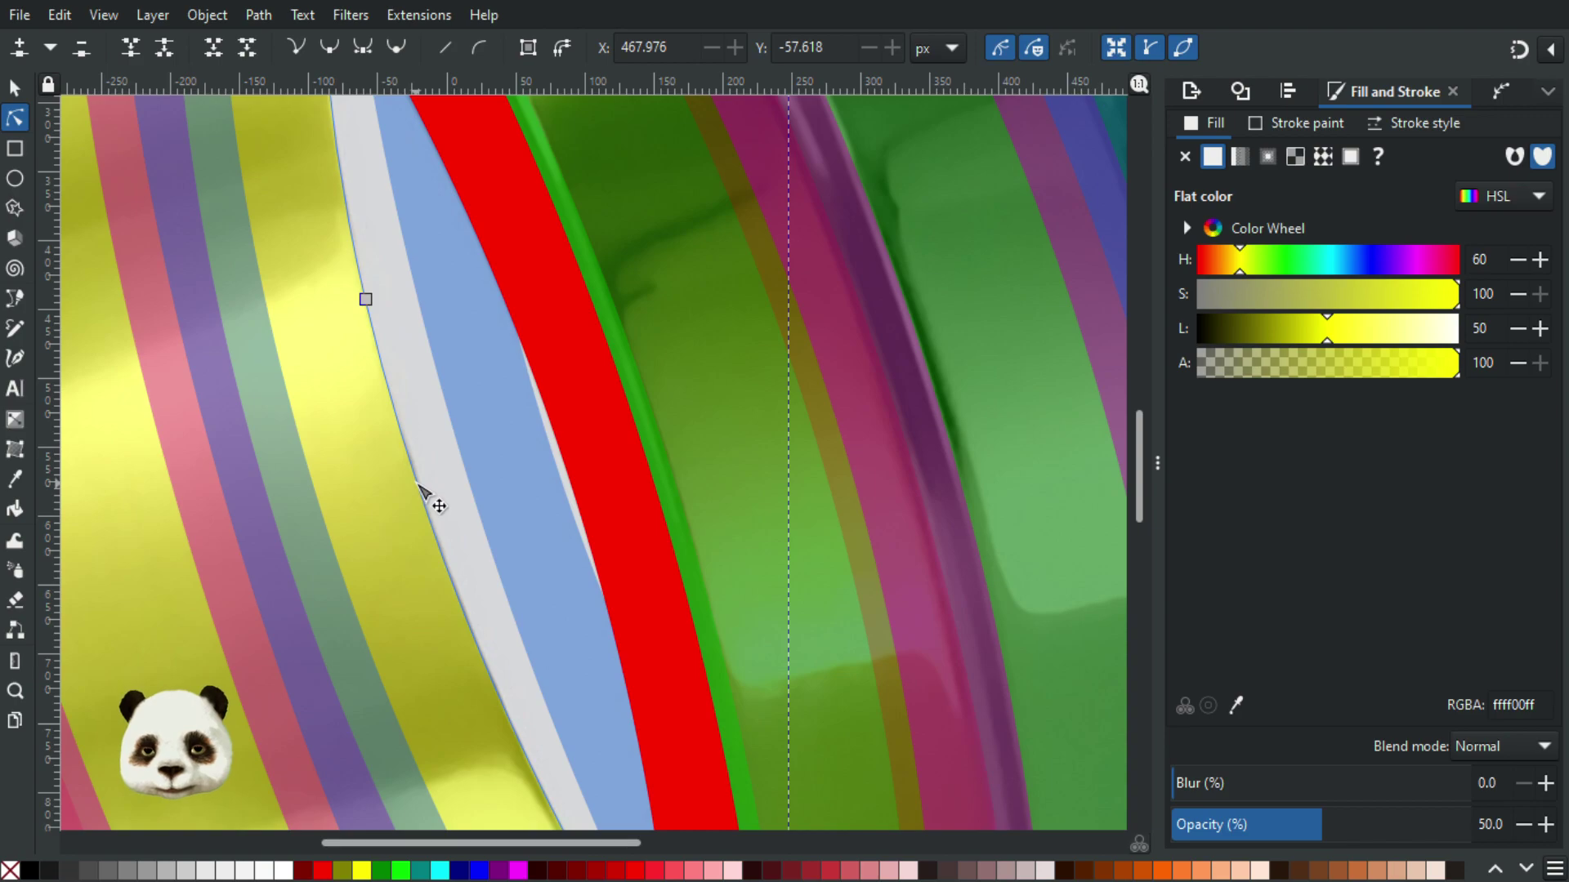
{"action": "scroll", "coordinate": [430, 445], "scroll_direction": "down", "scroll_amount": 3}
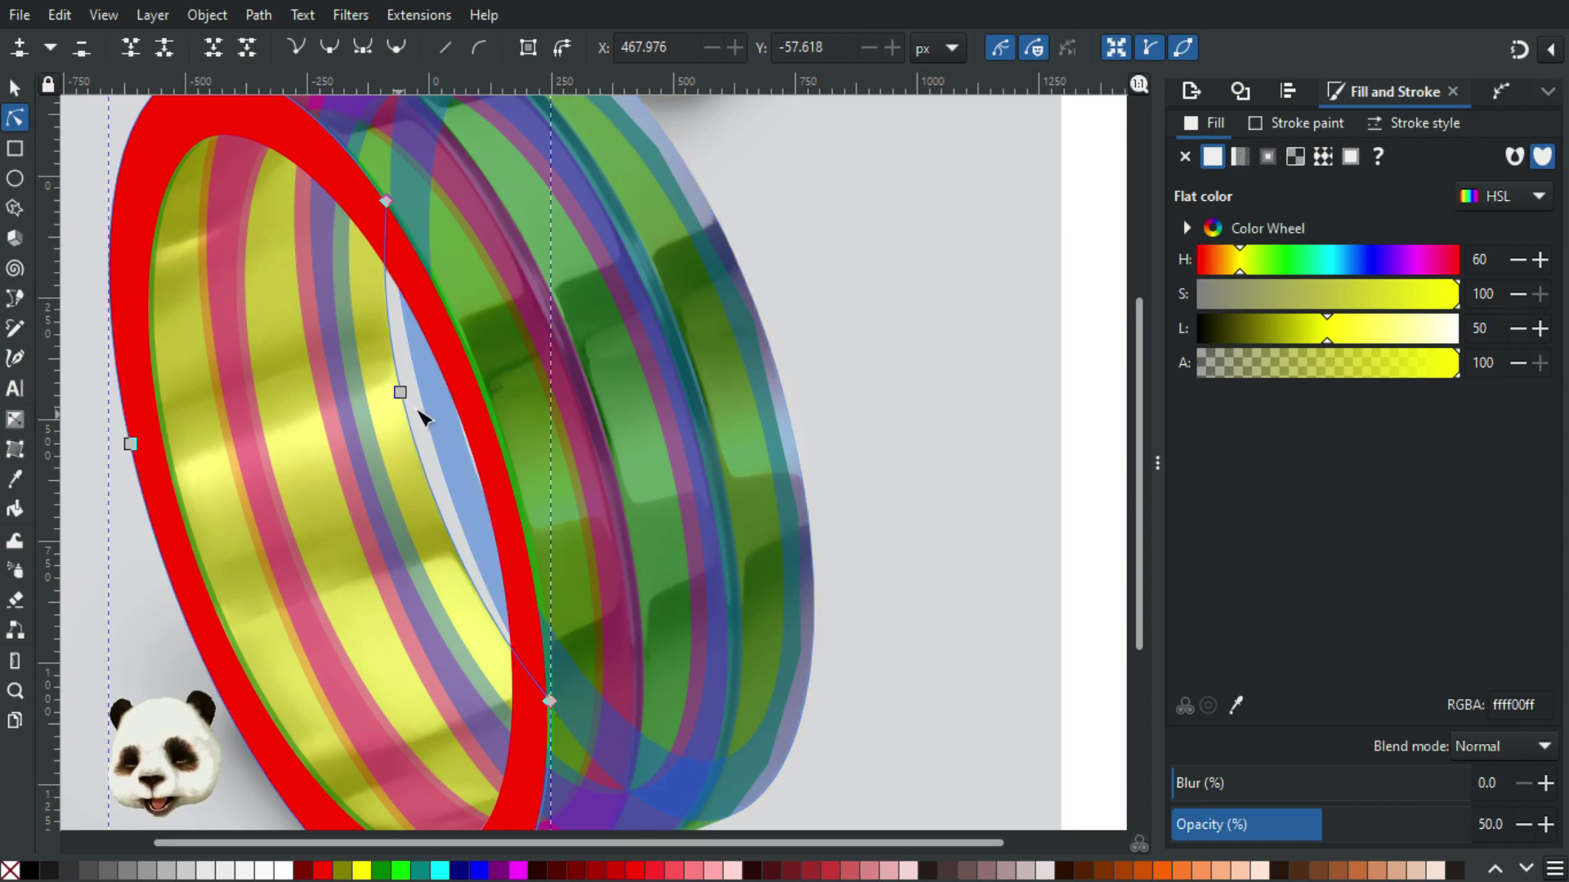
{"action": "scroll", "coordinate": [512, 466], "scroll_direction": "down", "scroll_amount": 2}
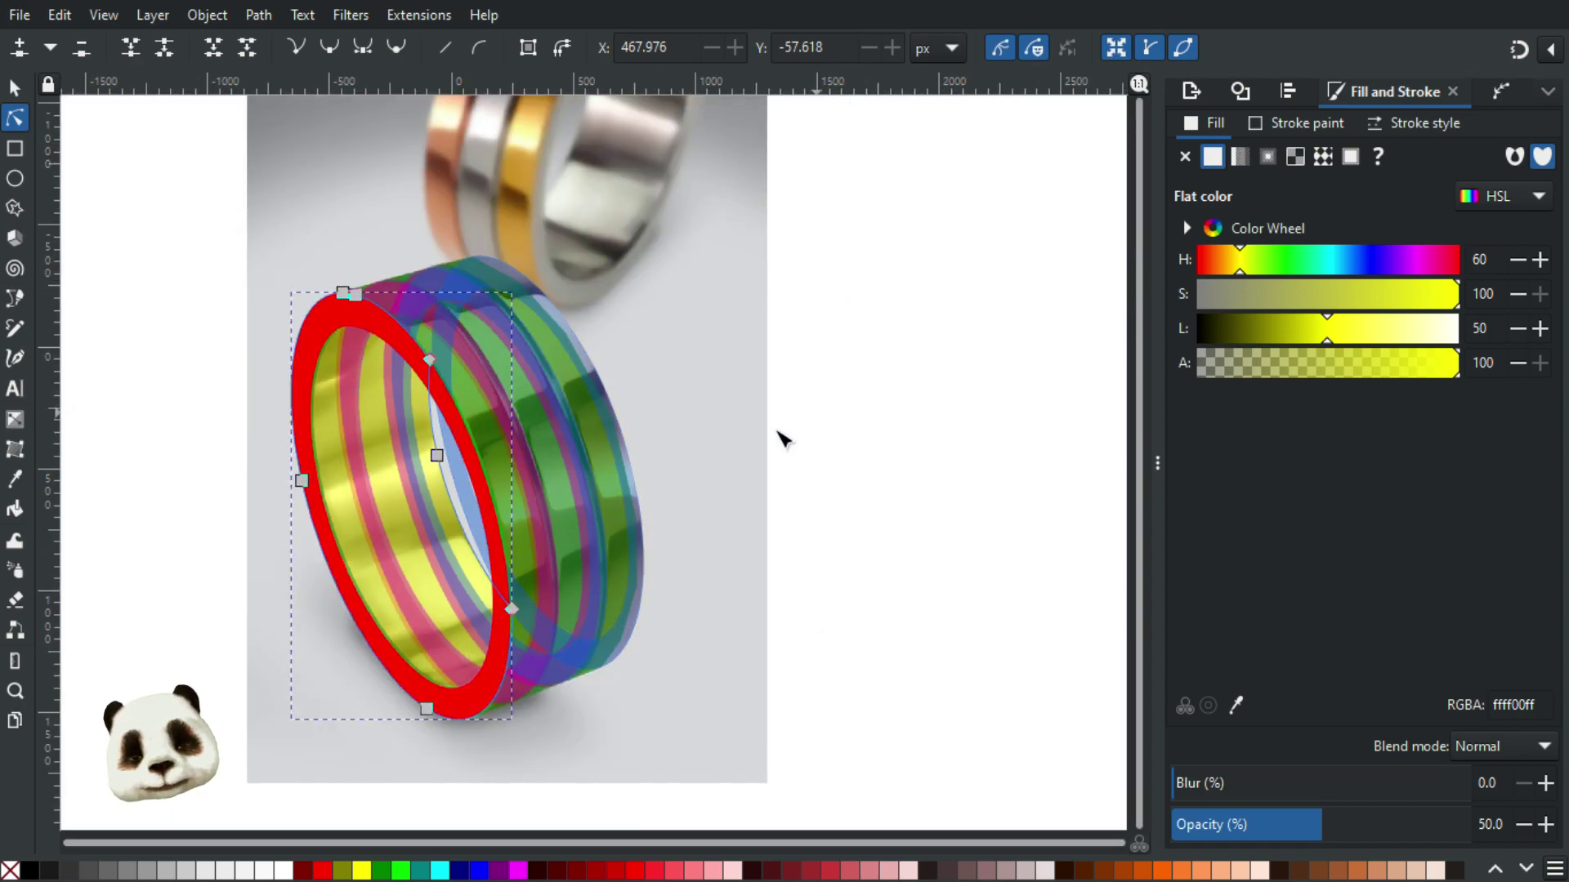
{"action": "left_click", "coordinate": [817, 415]}
Step: Examine the green shape's reworked outer edge over the rose gold band and the stacking of the whole ring
{"action": "left_click_drag", "start_coordinate": [715, 524], "coordinate": [790, 571]}
{"action": "scroll", "coordinate": [790, 570], "scroll_direction": "down", "scroll_amount": 1}
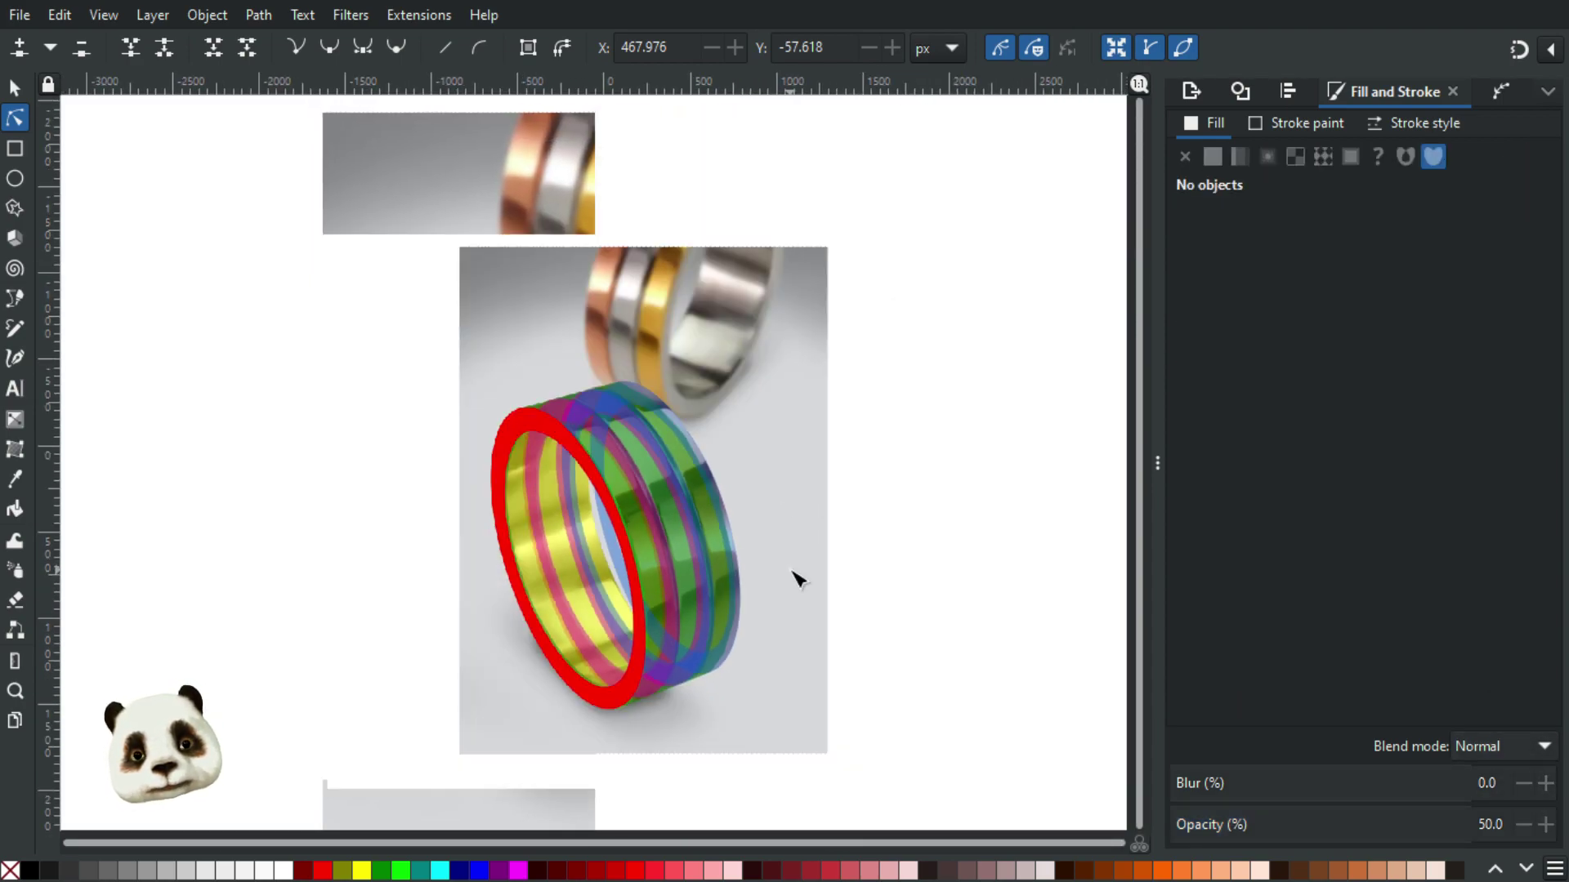
{"action": "scroll", "coordinate": [798, 577], "scroll_direction": "up", "scroll_amount": 1}
{"action": "scroll", "coordinate": [693, 427], "scroll_direction": "up", "scroll_amount": 3}
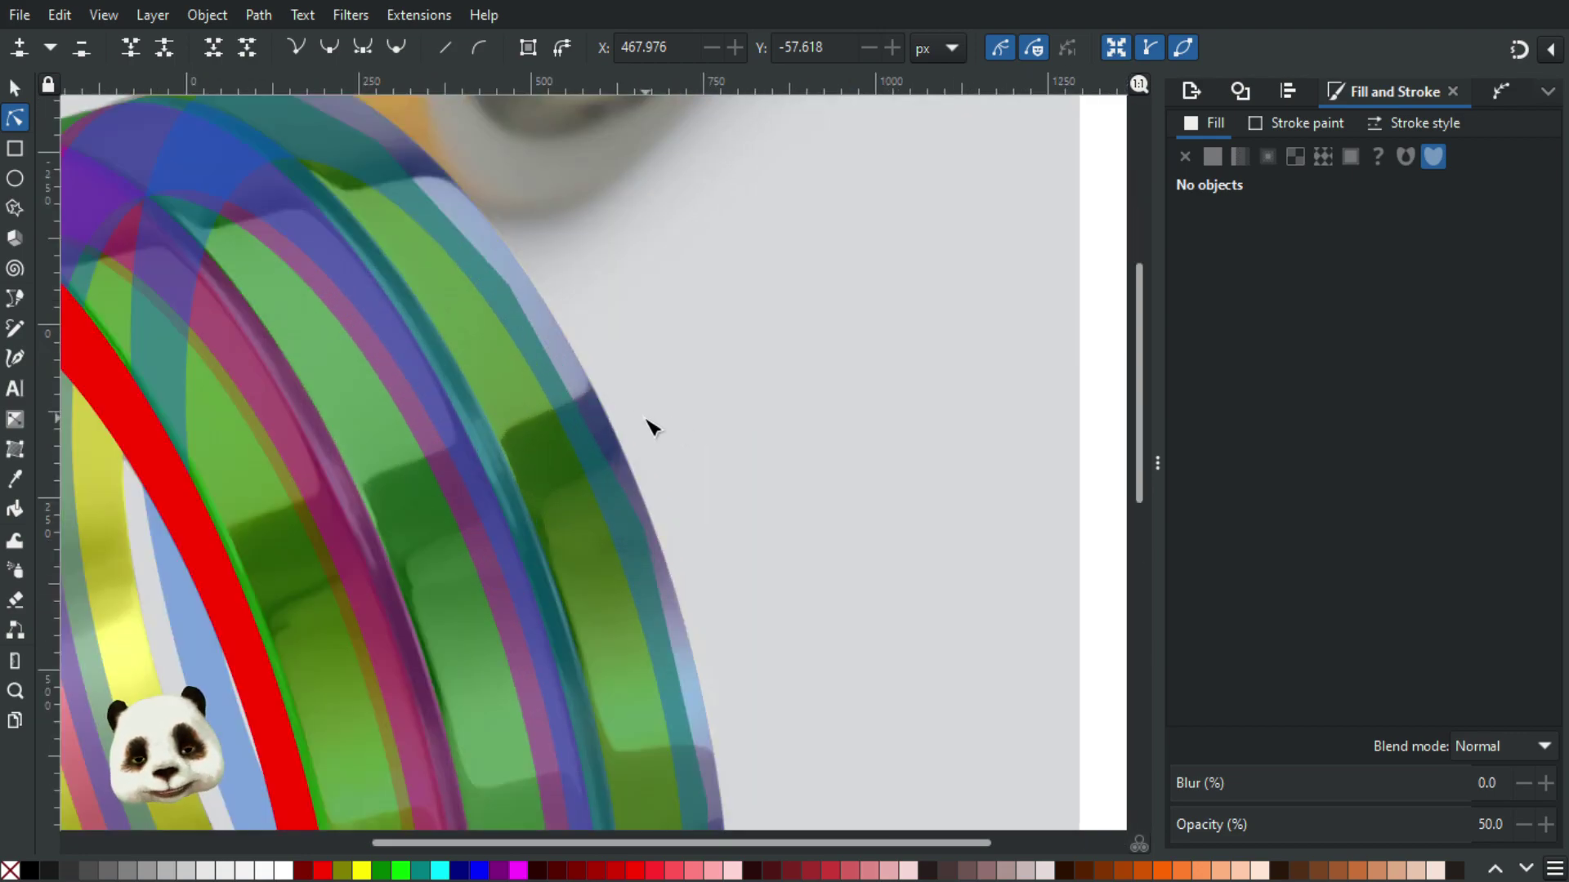
{"action": "scroll", "coordinate": [651, 427], "scroll_direction": "down", "scroll_amount": 2}
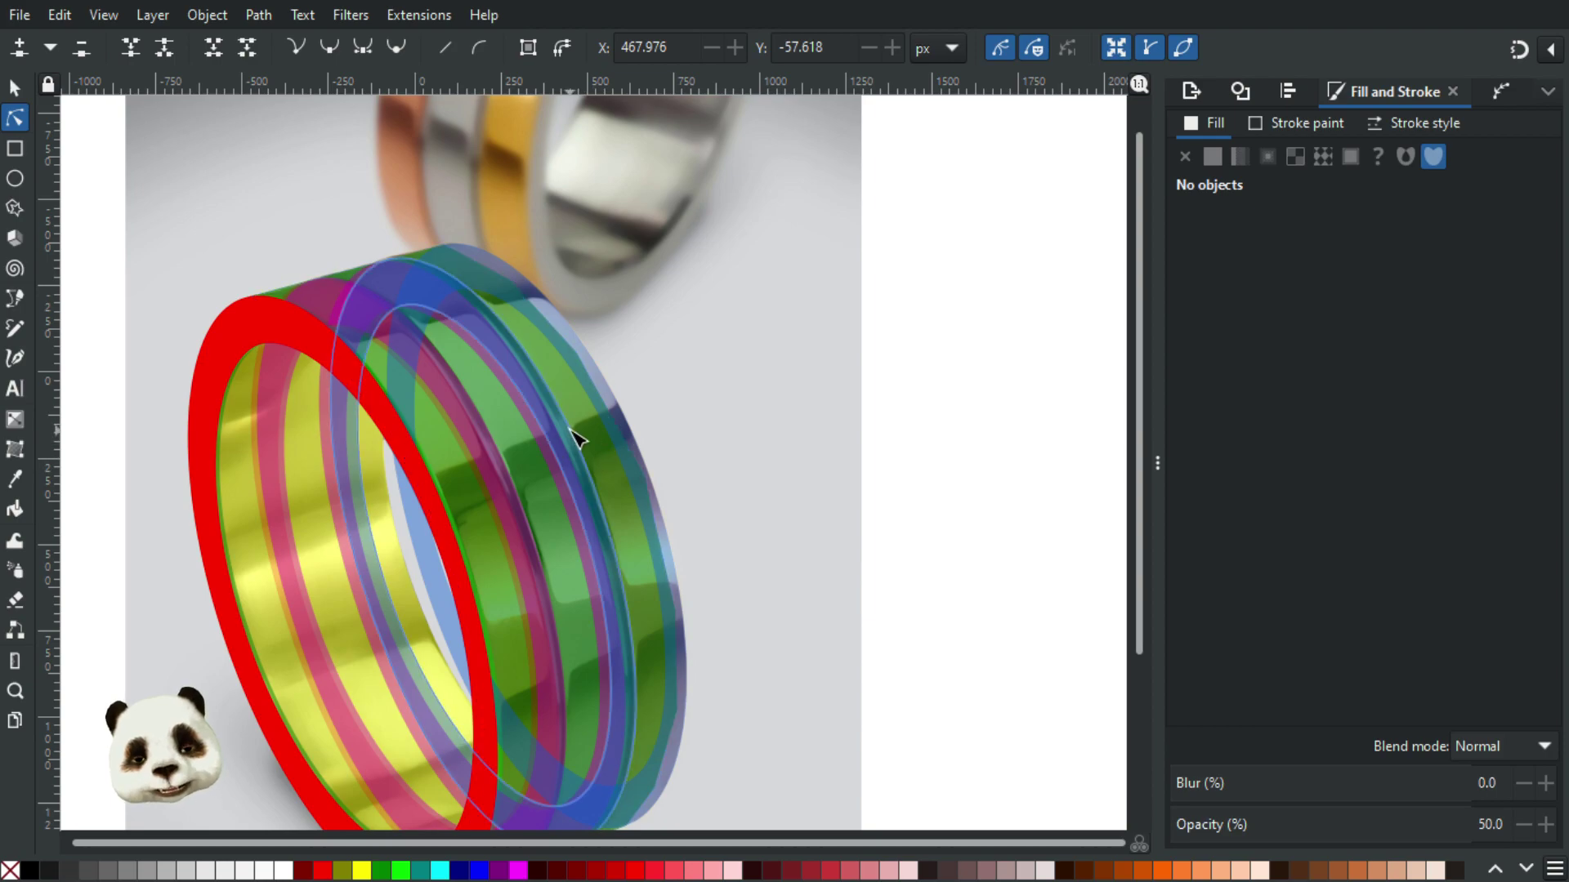
{"action": "scroll", "coordinate": [640, 525], "scroll_direction": "down", "scroll_amount": 2}
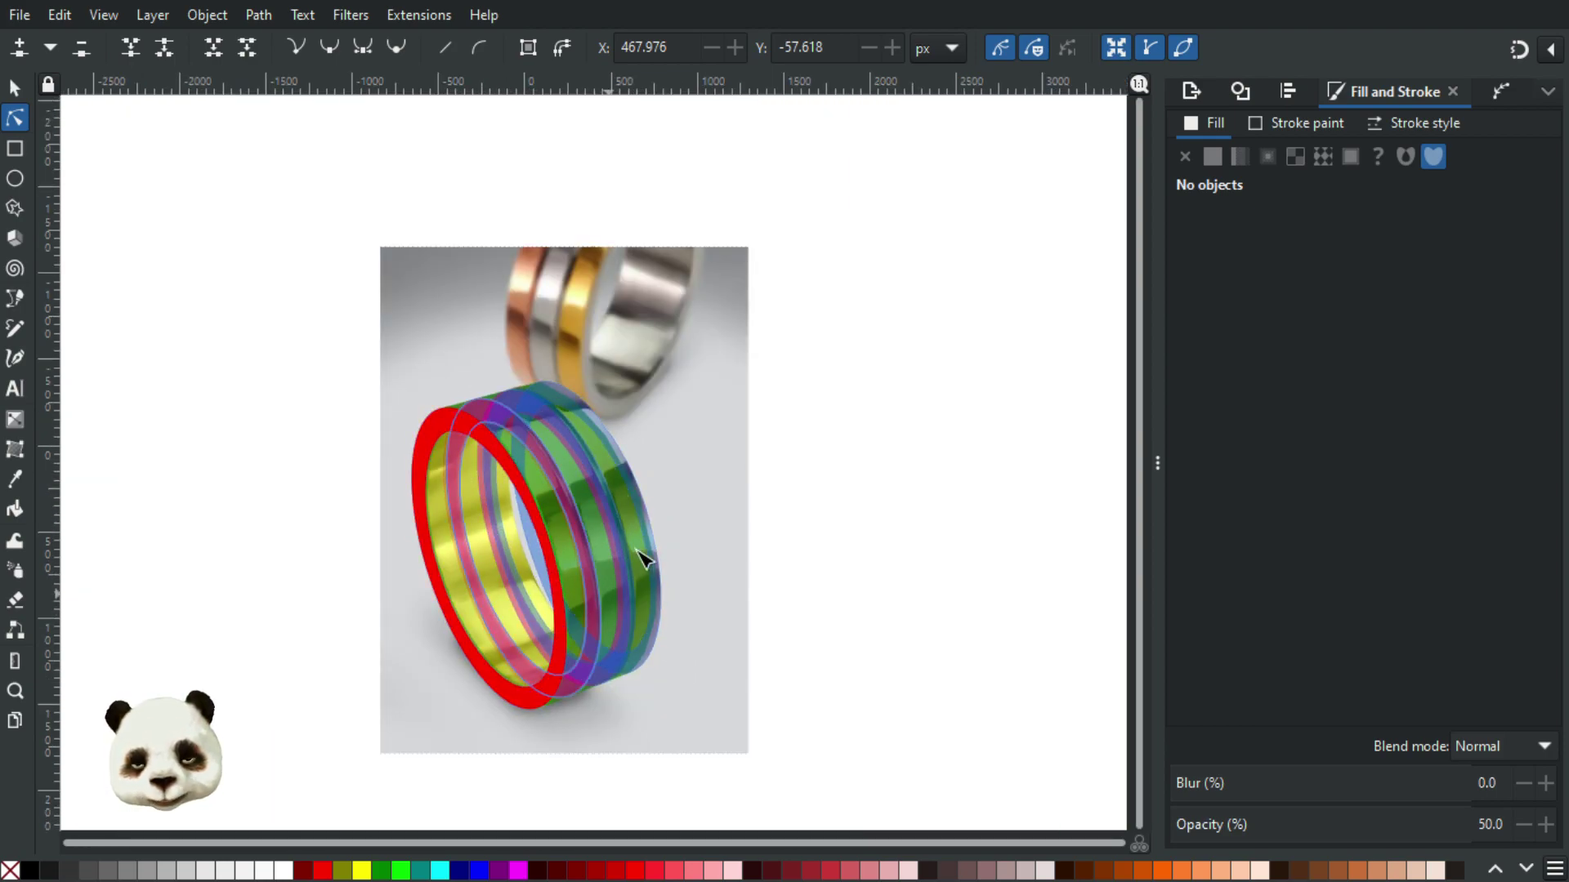
{"action": "scroll", "coordinate": [631, 557], "scroll_direction": "up", "scroll_amount": 3}
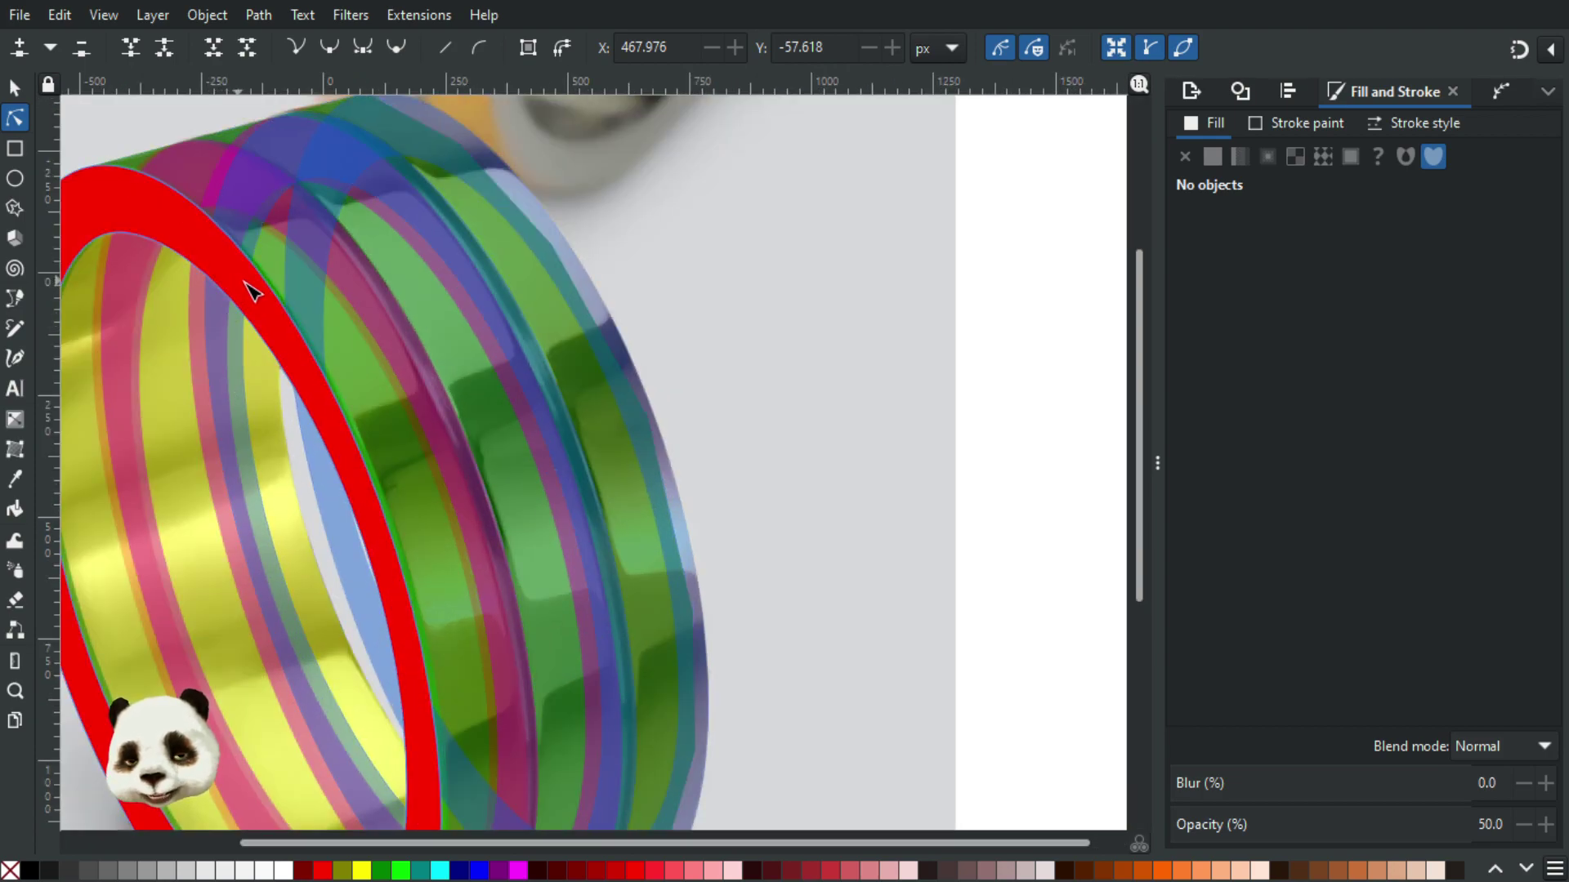
{"action": "scroll", "coordinate": [299, 343], "scroll_direction": "down", "scroll_amount": 1}
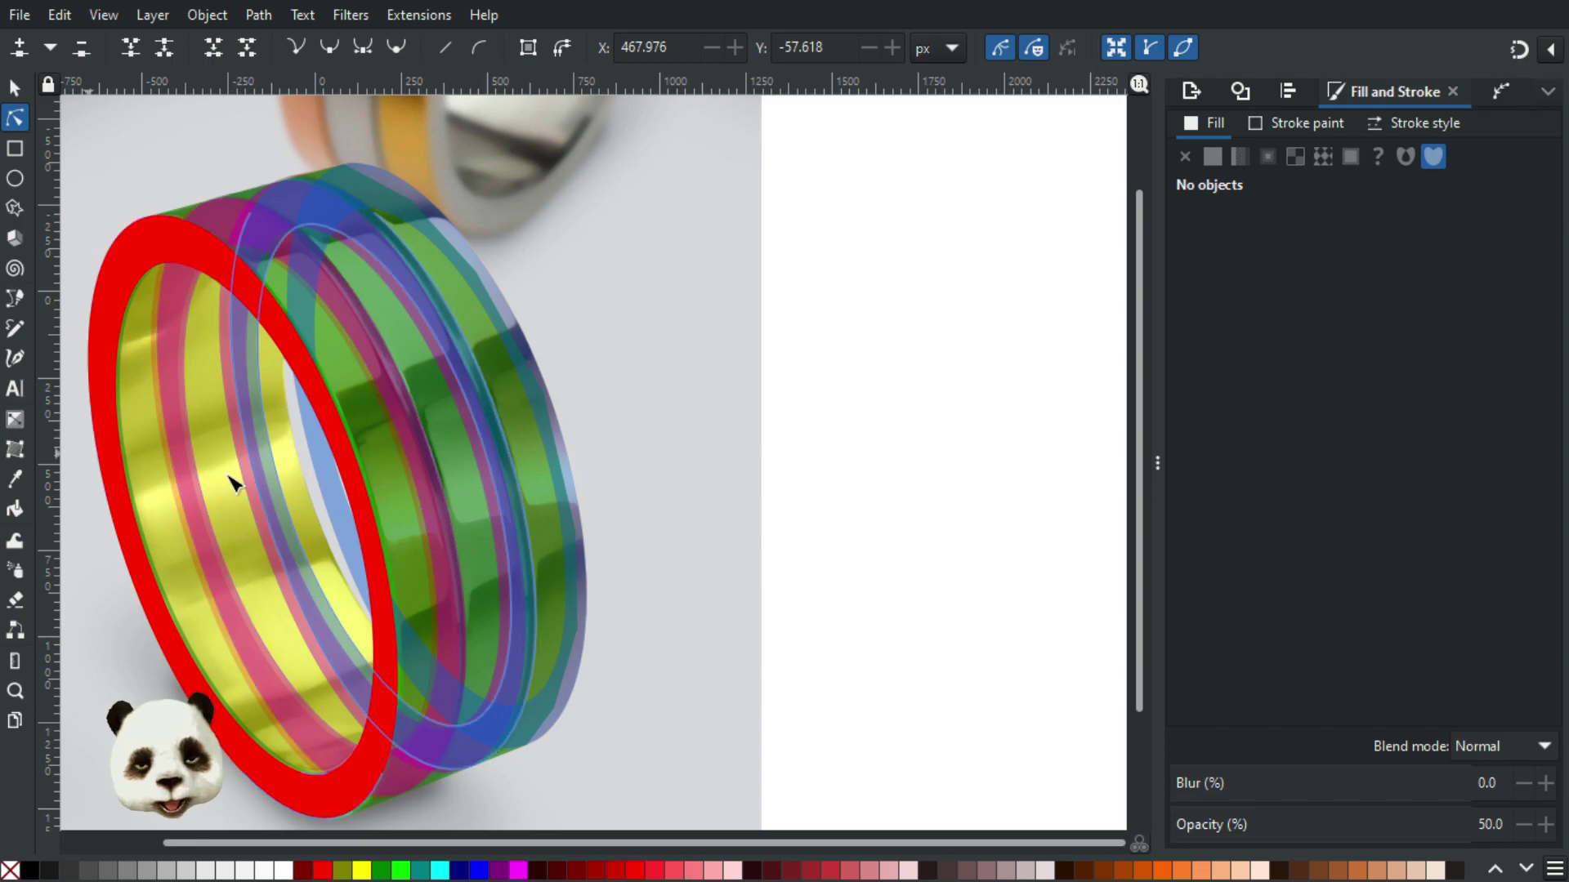
Step: Select all the traced ring shapes and delete them to examine the bare reference photo underneath
{"action": "scroll", "coordinate": [539, 433], "scroll_direction": "down", "scroll_amount": 3}
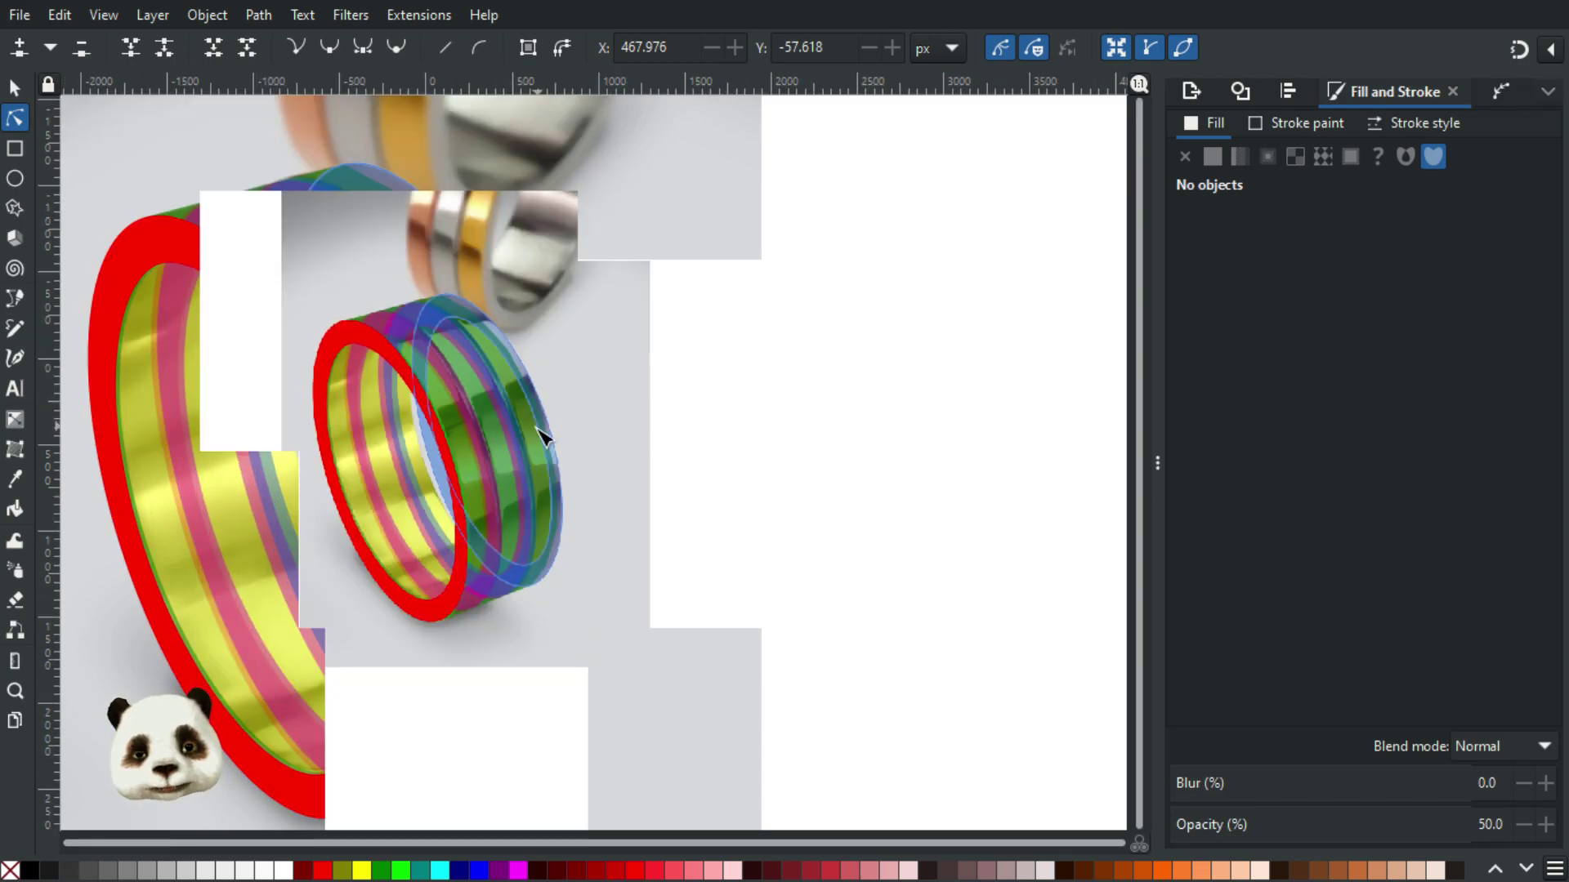
{"action": "scroll", "coordinate": [325, 438], "scroll_direction": "up", "scroll_amount": 1}
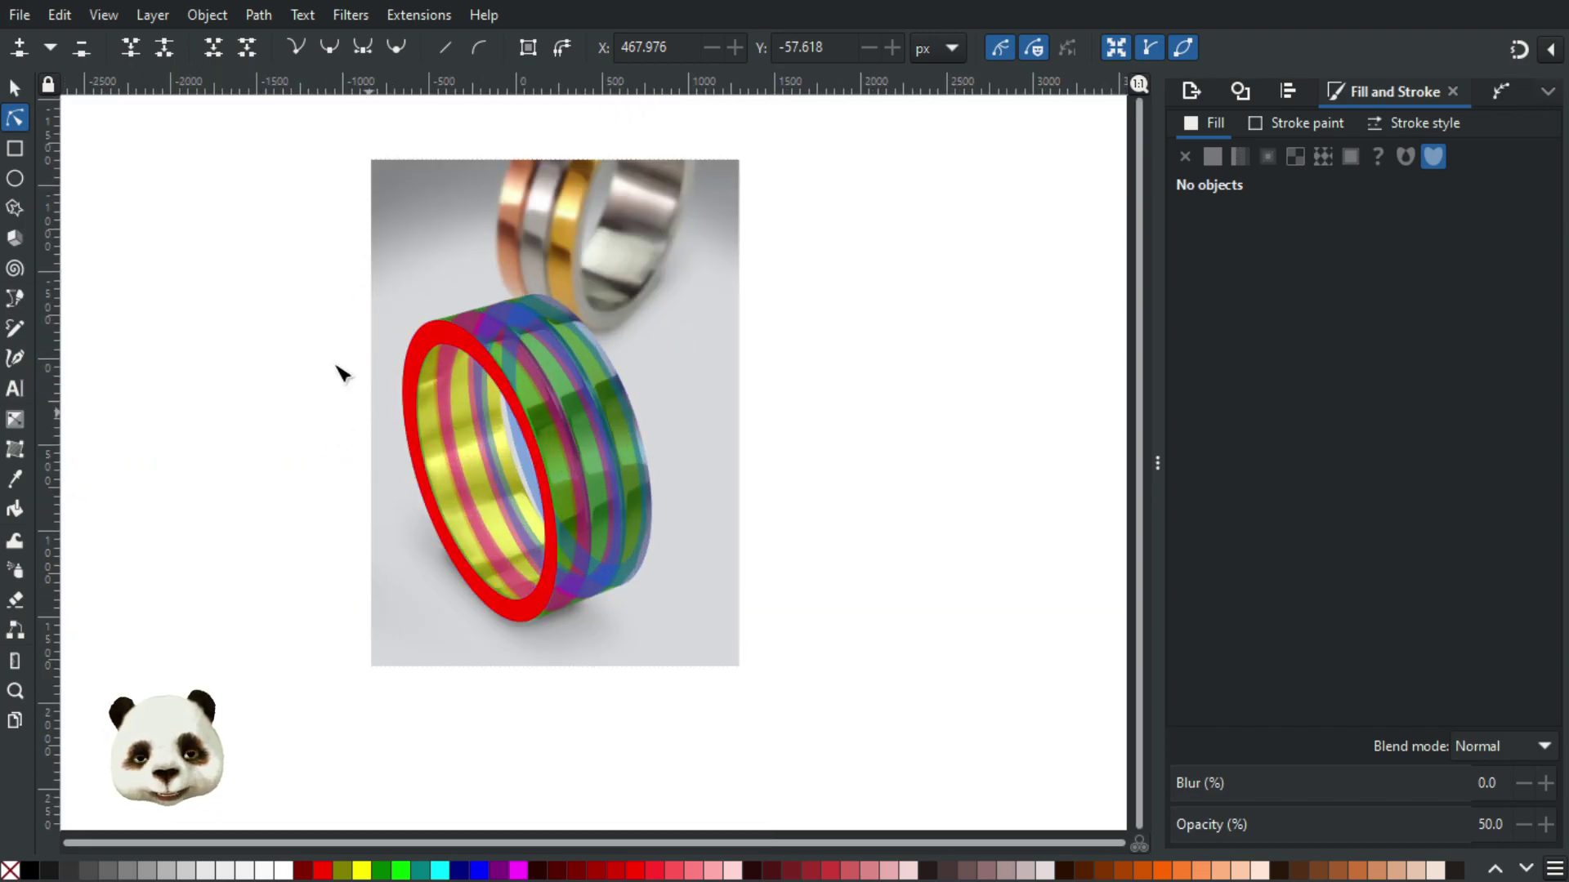
{"action": "left_click_drag", "start_coordinate": [247, 257], "coordinate": [830, 745]}
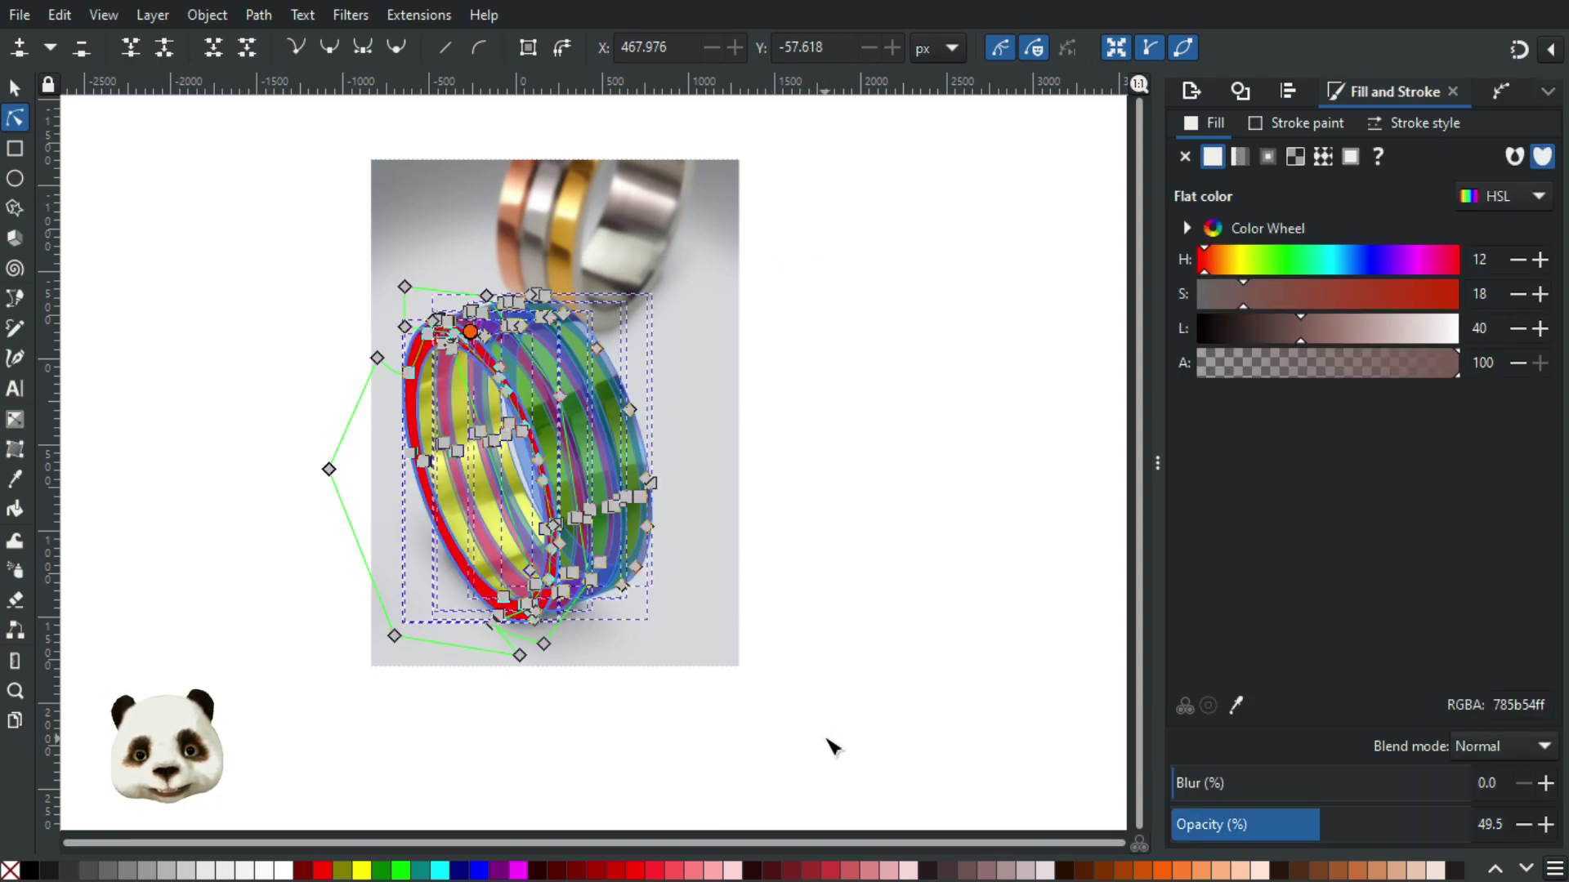
{"action": "left_click", "coordinate": [14, 88]}
{"action": "key", "text": "Delete"}
{"action": "scroll", "coordinate": [473, 440], "scroll_direction": "up", "scroll_amount": 5}
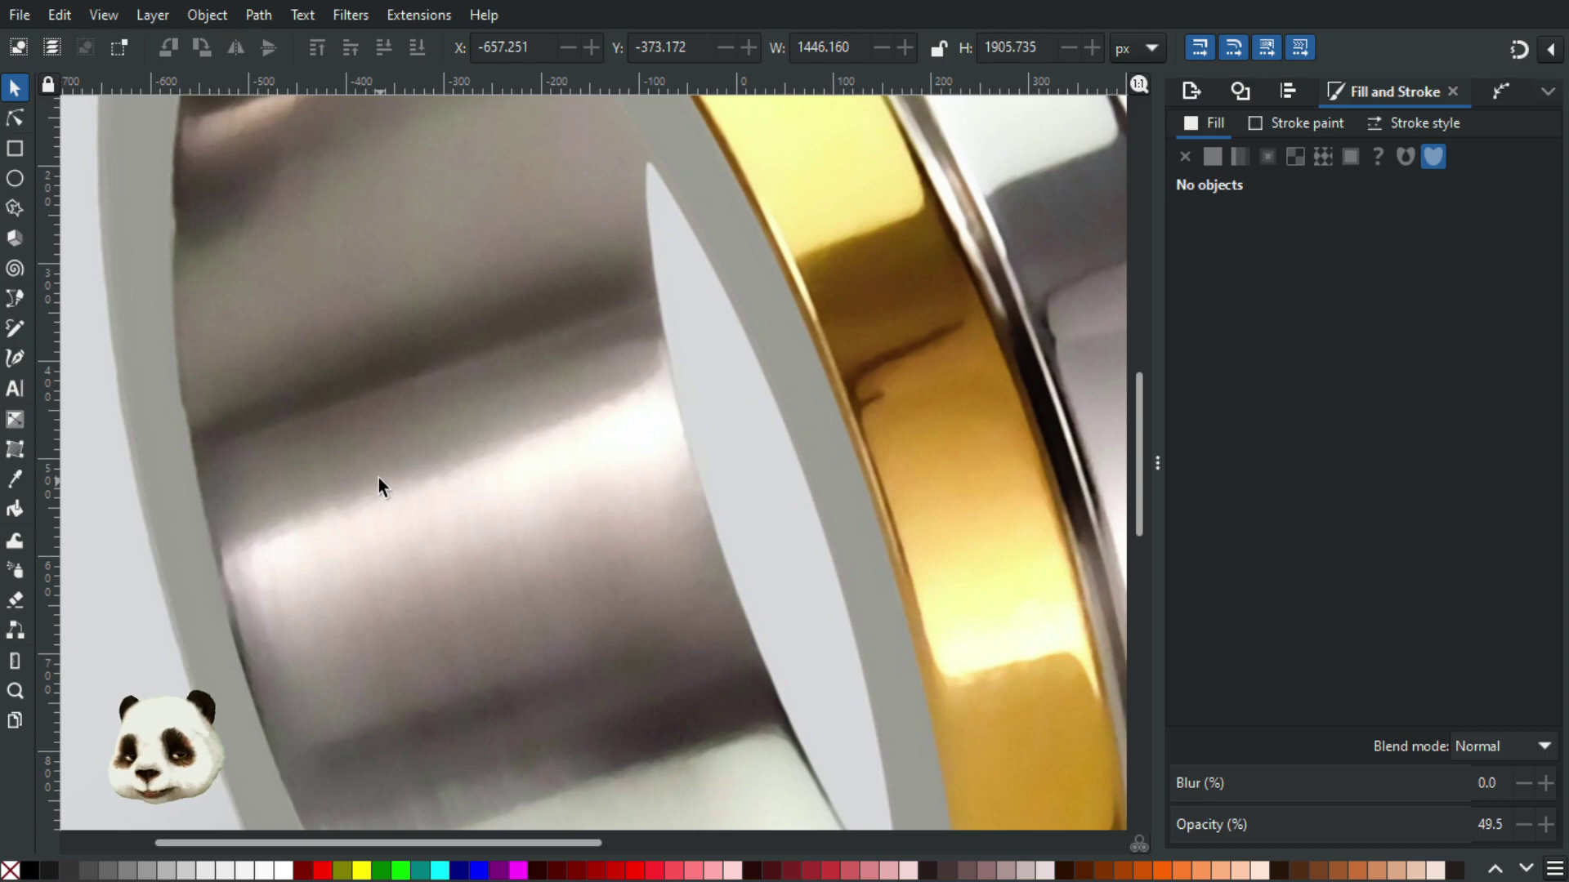
{"action": "scroll", "coordinate": [377, 480], "scroll_direction": "down", "scroll_amount": 2}
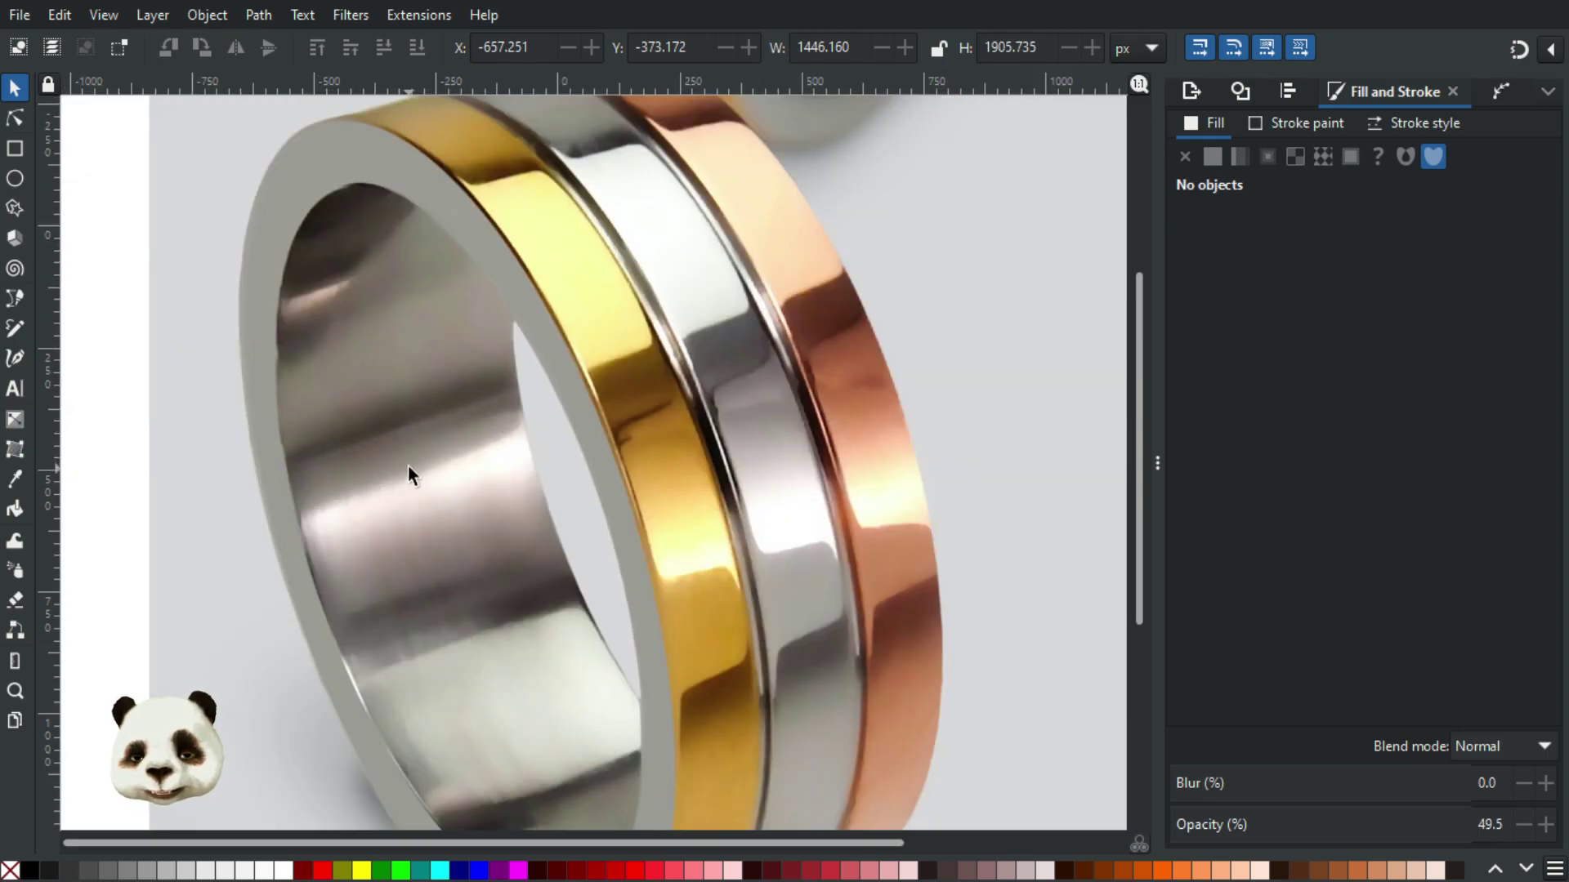
Step: Undo the deletion of the traced ring shapes and examine the whole ring over the photo
{"action": "key", "text": "ctrl+z"}
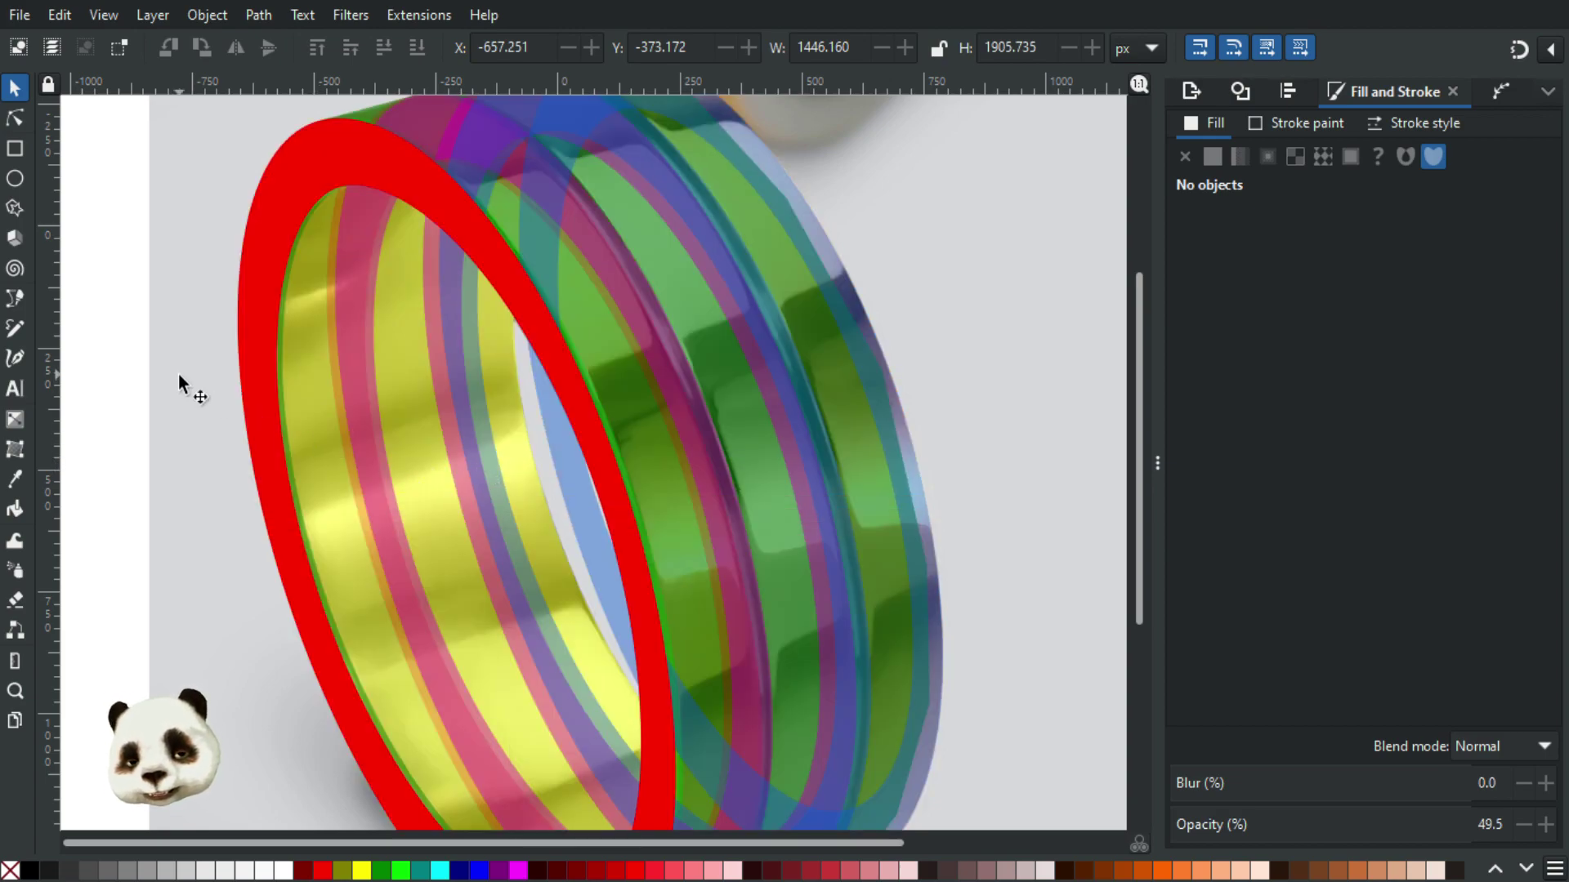
{"action": "scroll", "coordinate": [178, 380], "scroll_direction": "down", "scroll_amount": 1}
{"action": "scroll", "coordinate": [173, 394], "scroll_direction": "up", "scroll_amount": 2}
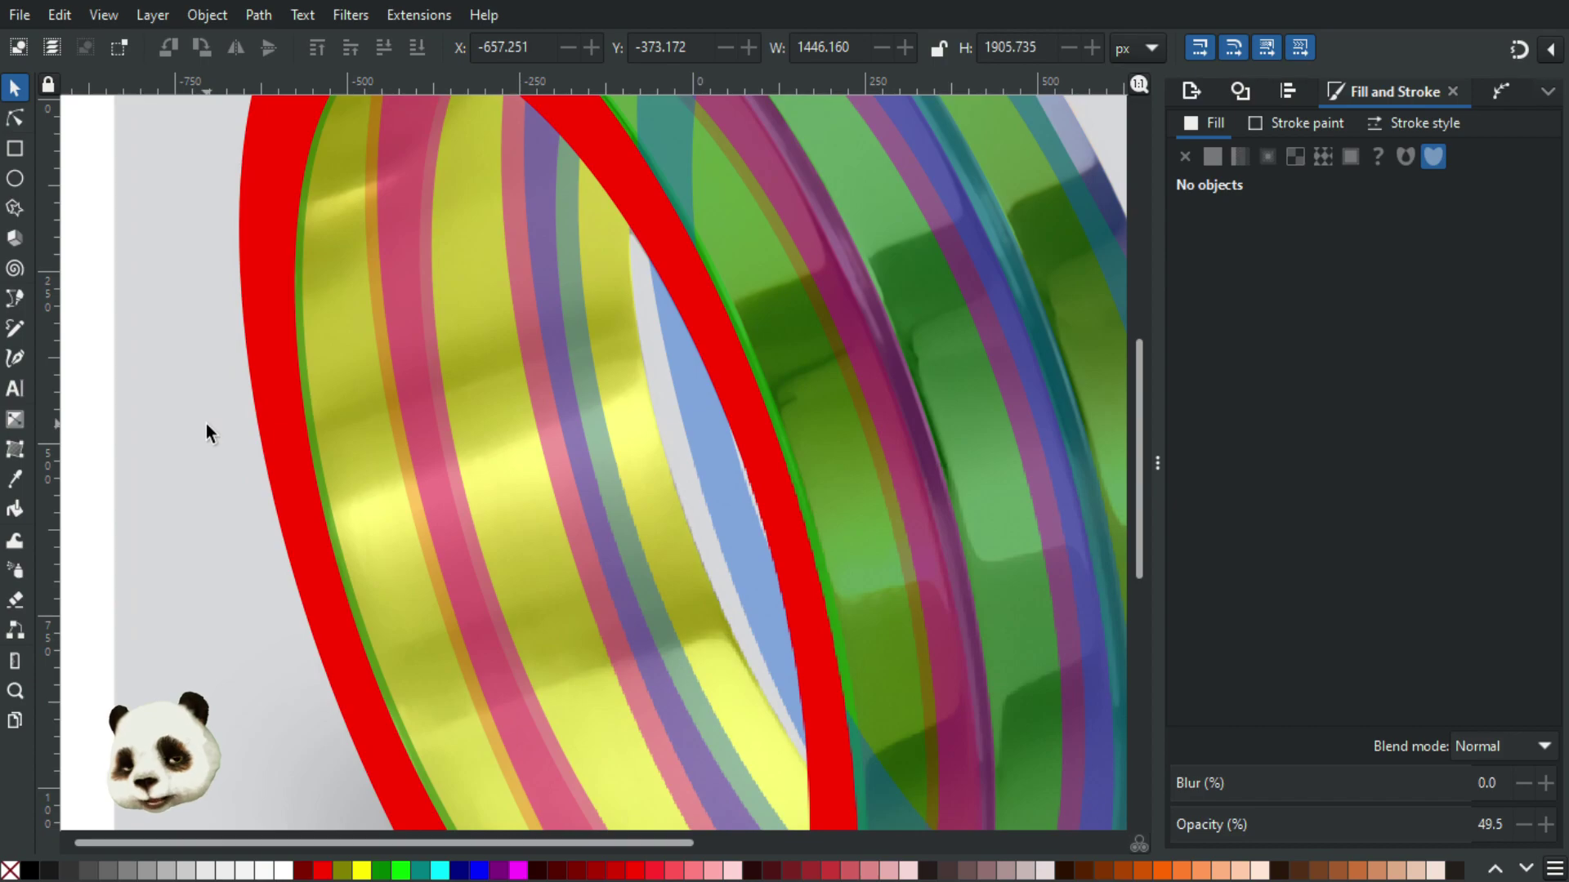
{"action": "scroll", "coordinate": [206, 423], "scroll_direction": "down", "scroll_amount": 1}
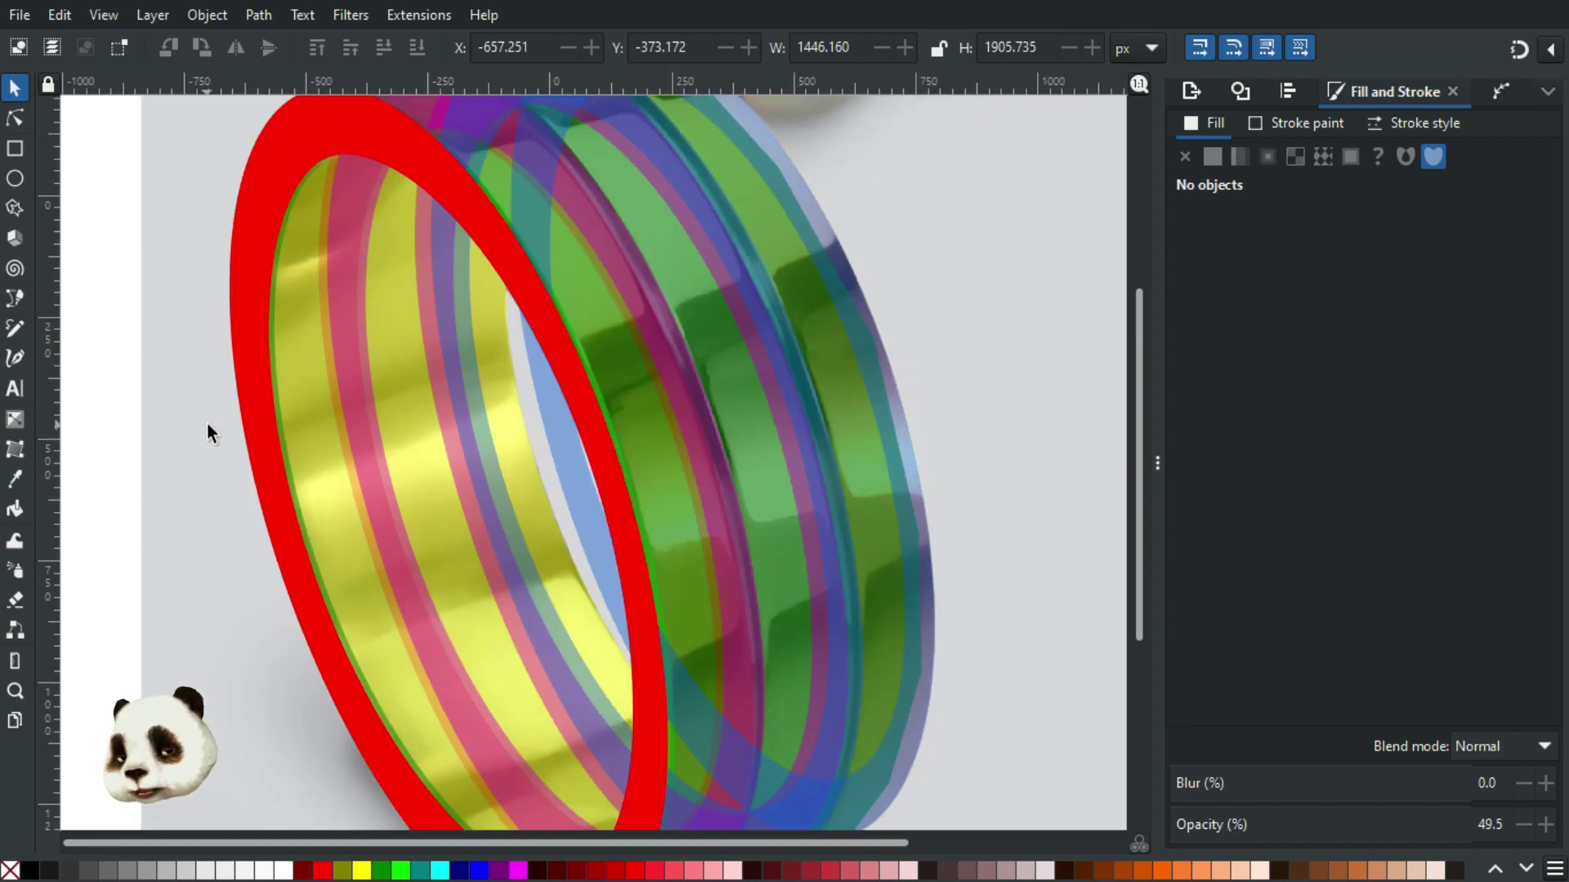
{"action": "scroll", "coordinate": [208, 414], "scroll_direction": "down", "scroll_amount": 2}
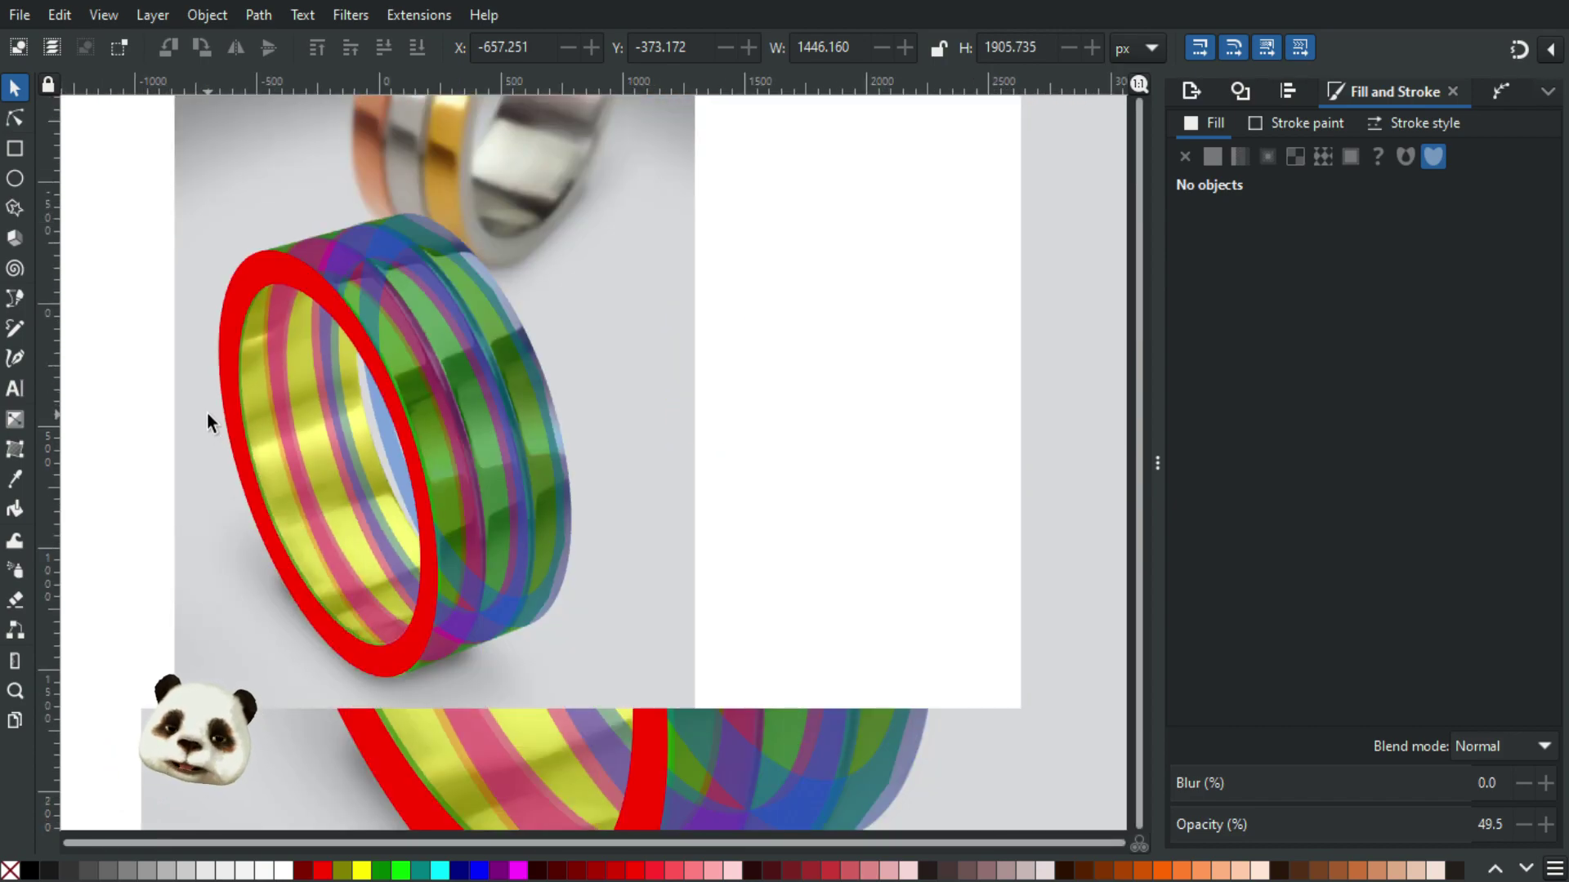